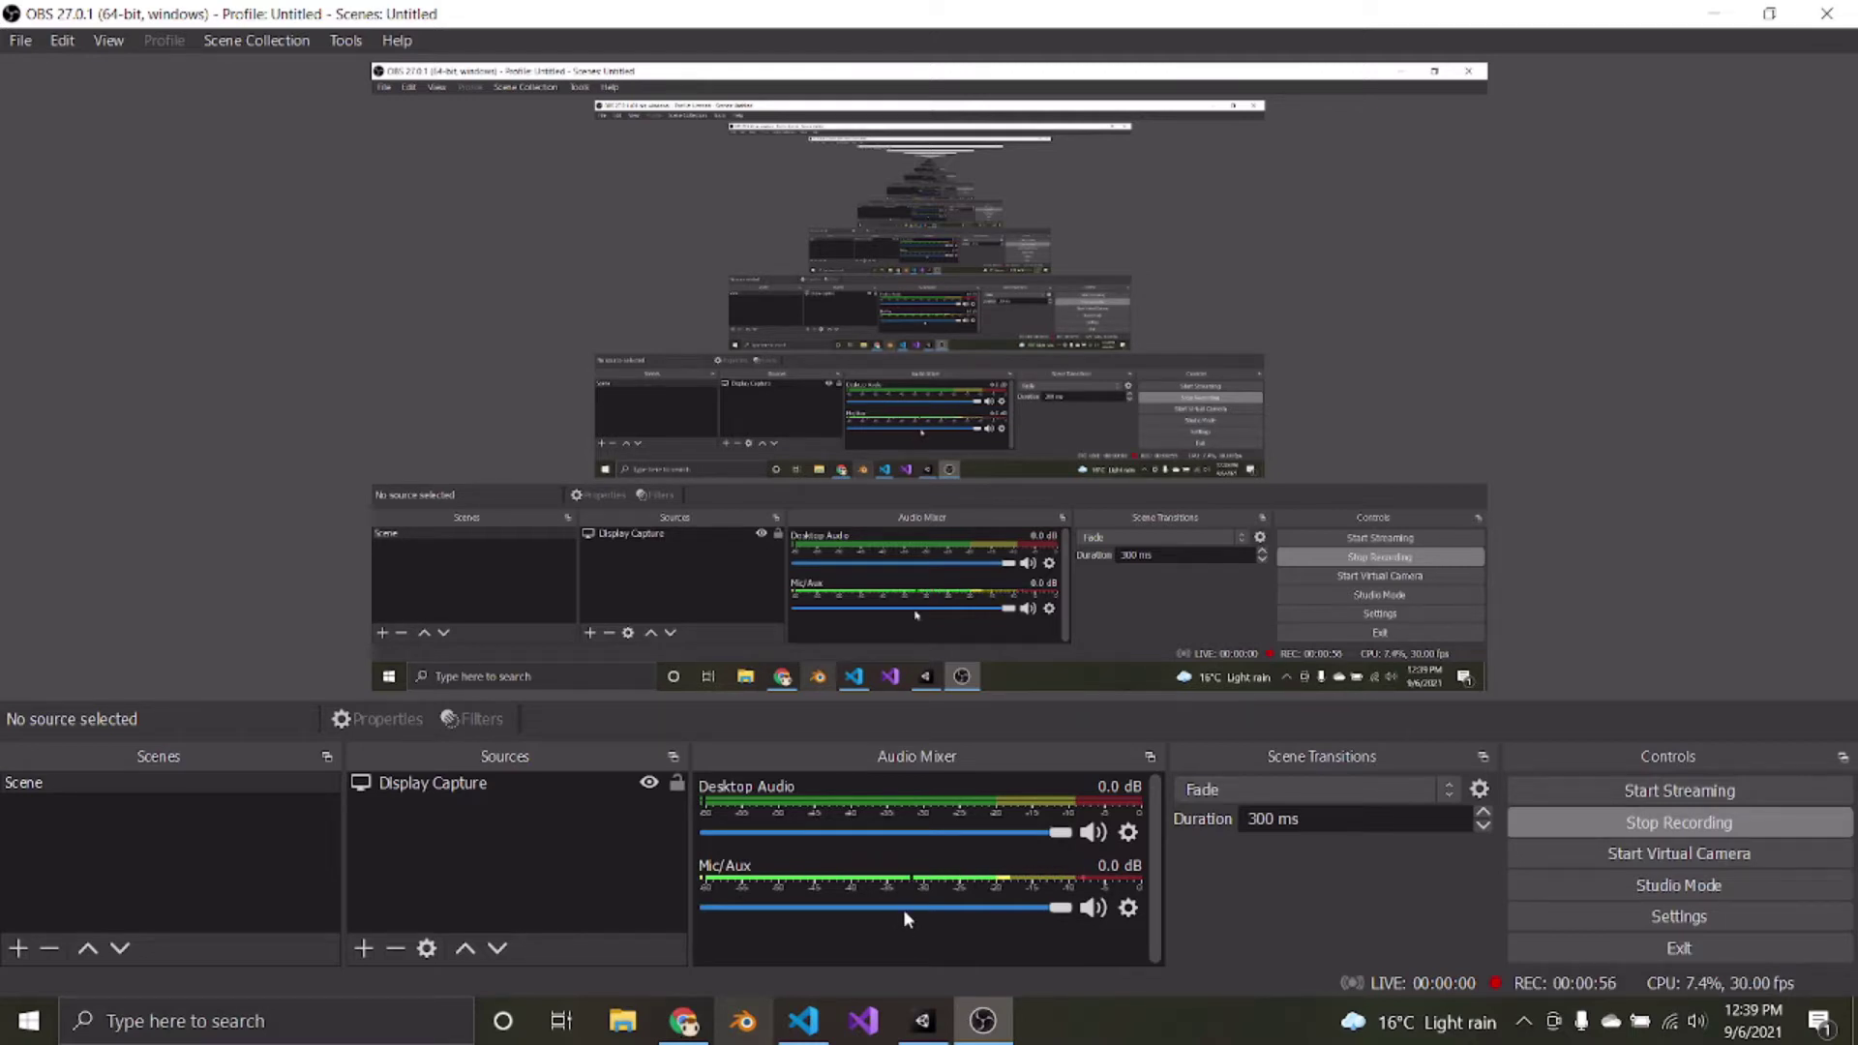
# Switch to Chrome and look through the Google search results for "tree it"
pyautogui.click(684, 1022)
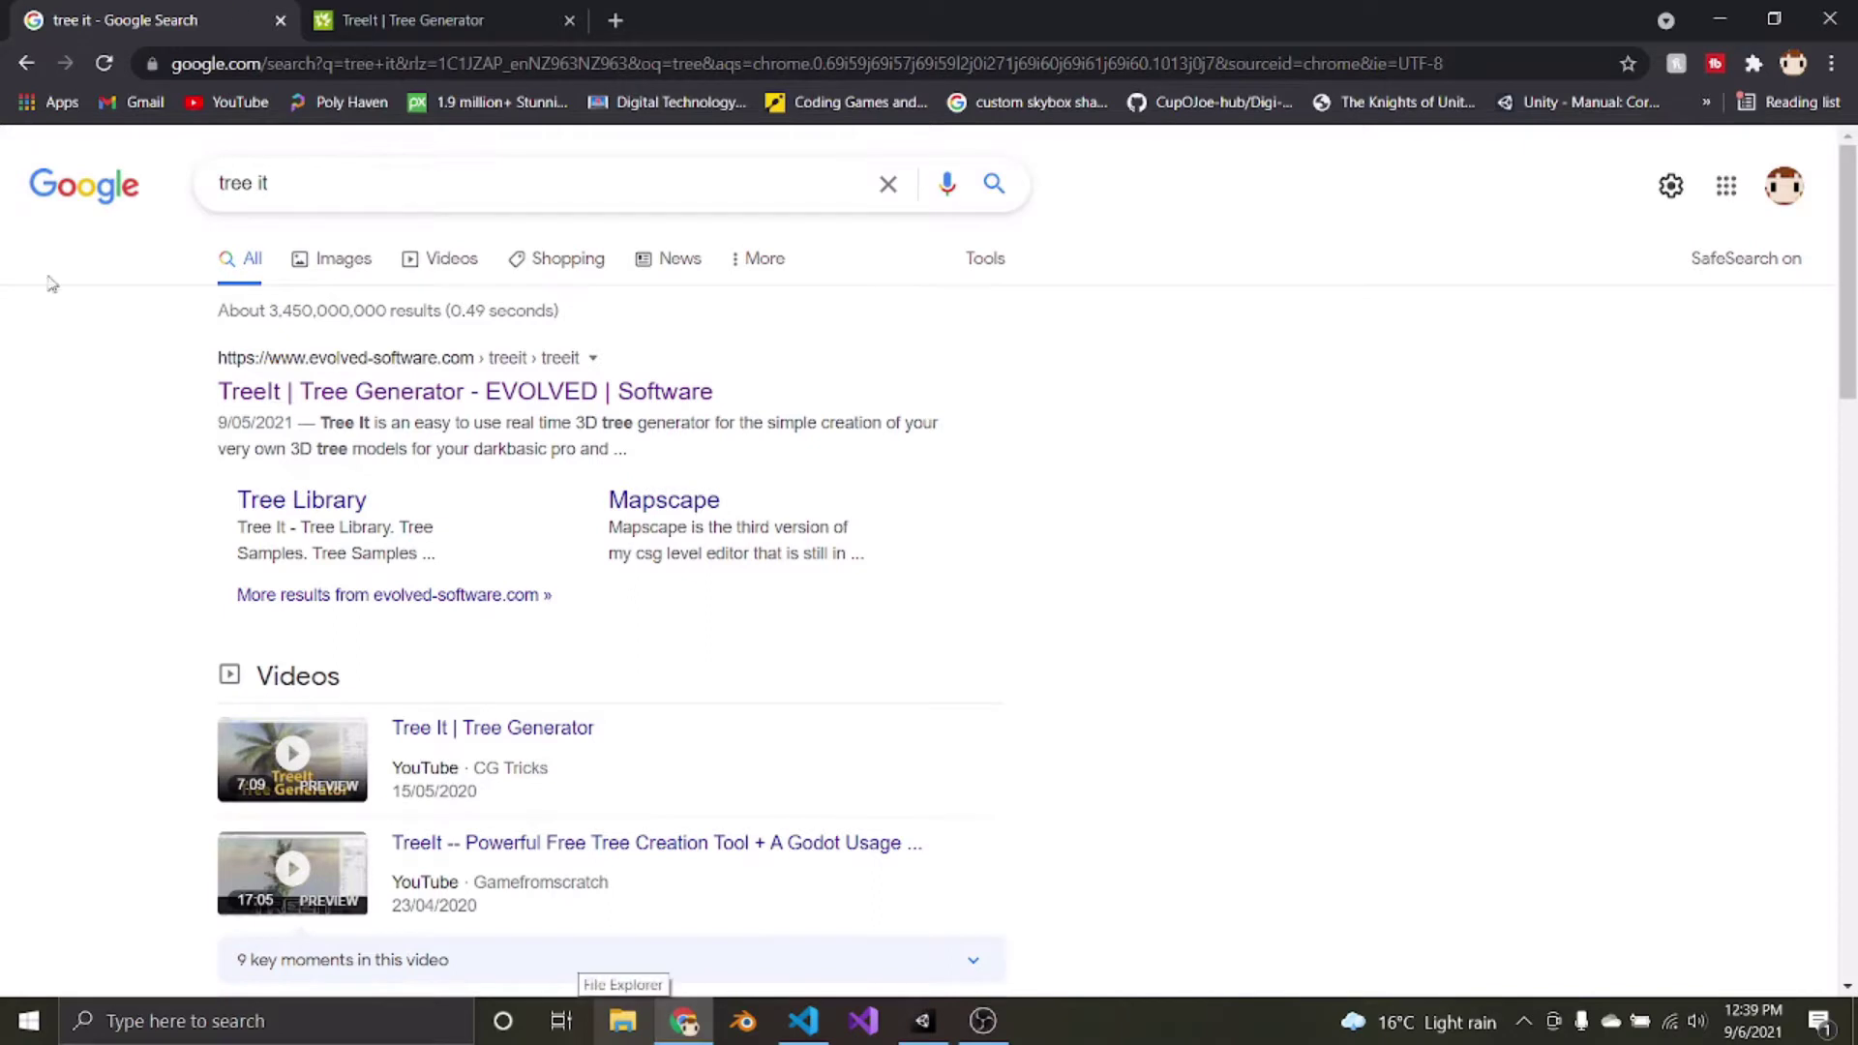
pyautogui.moveTo(325, 176); pyautogui.dragTo(131, 215)
pyautogui.click(250, 186)
pyautogui.moveTo(316, 184); pyautogui.dragTo(199, 184)
pyautogui.click(320, 186)
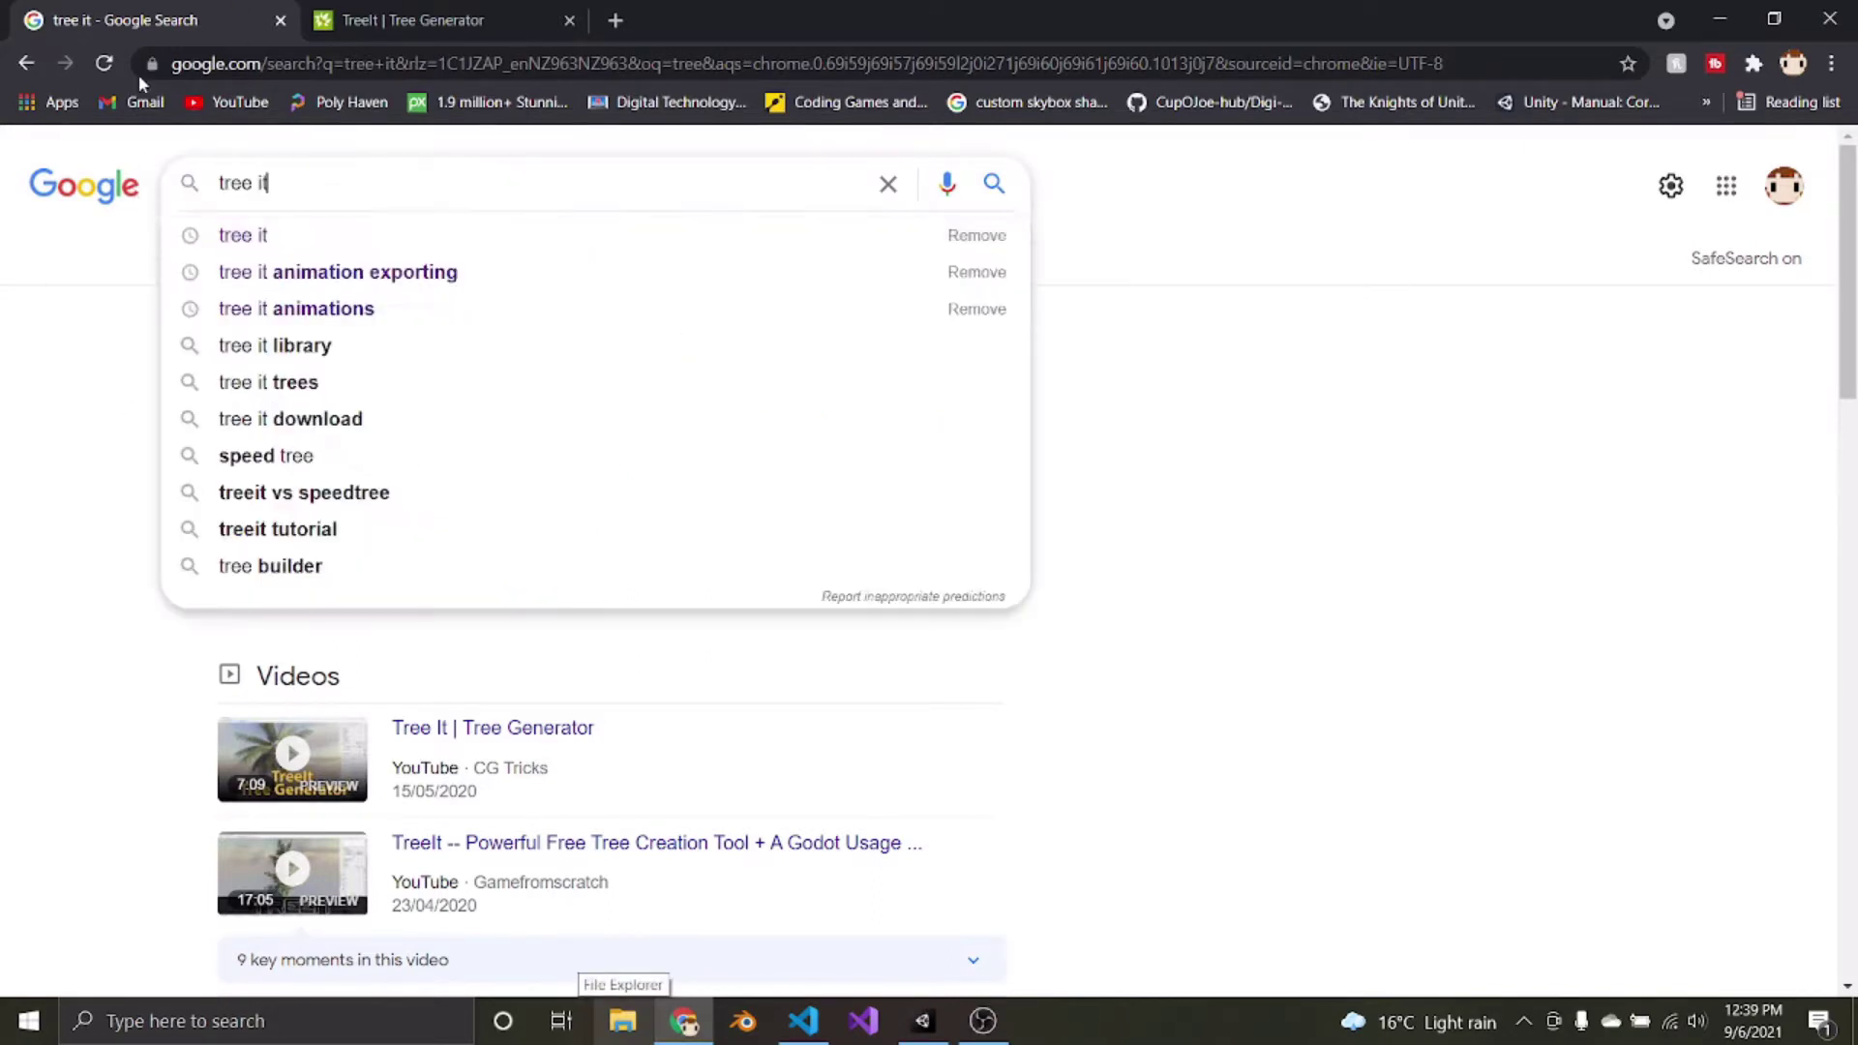
pyautogui.click(161, 504)
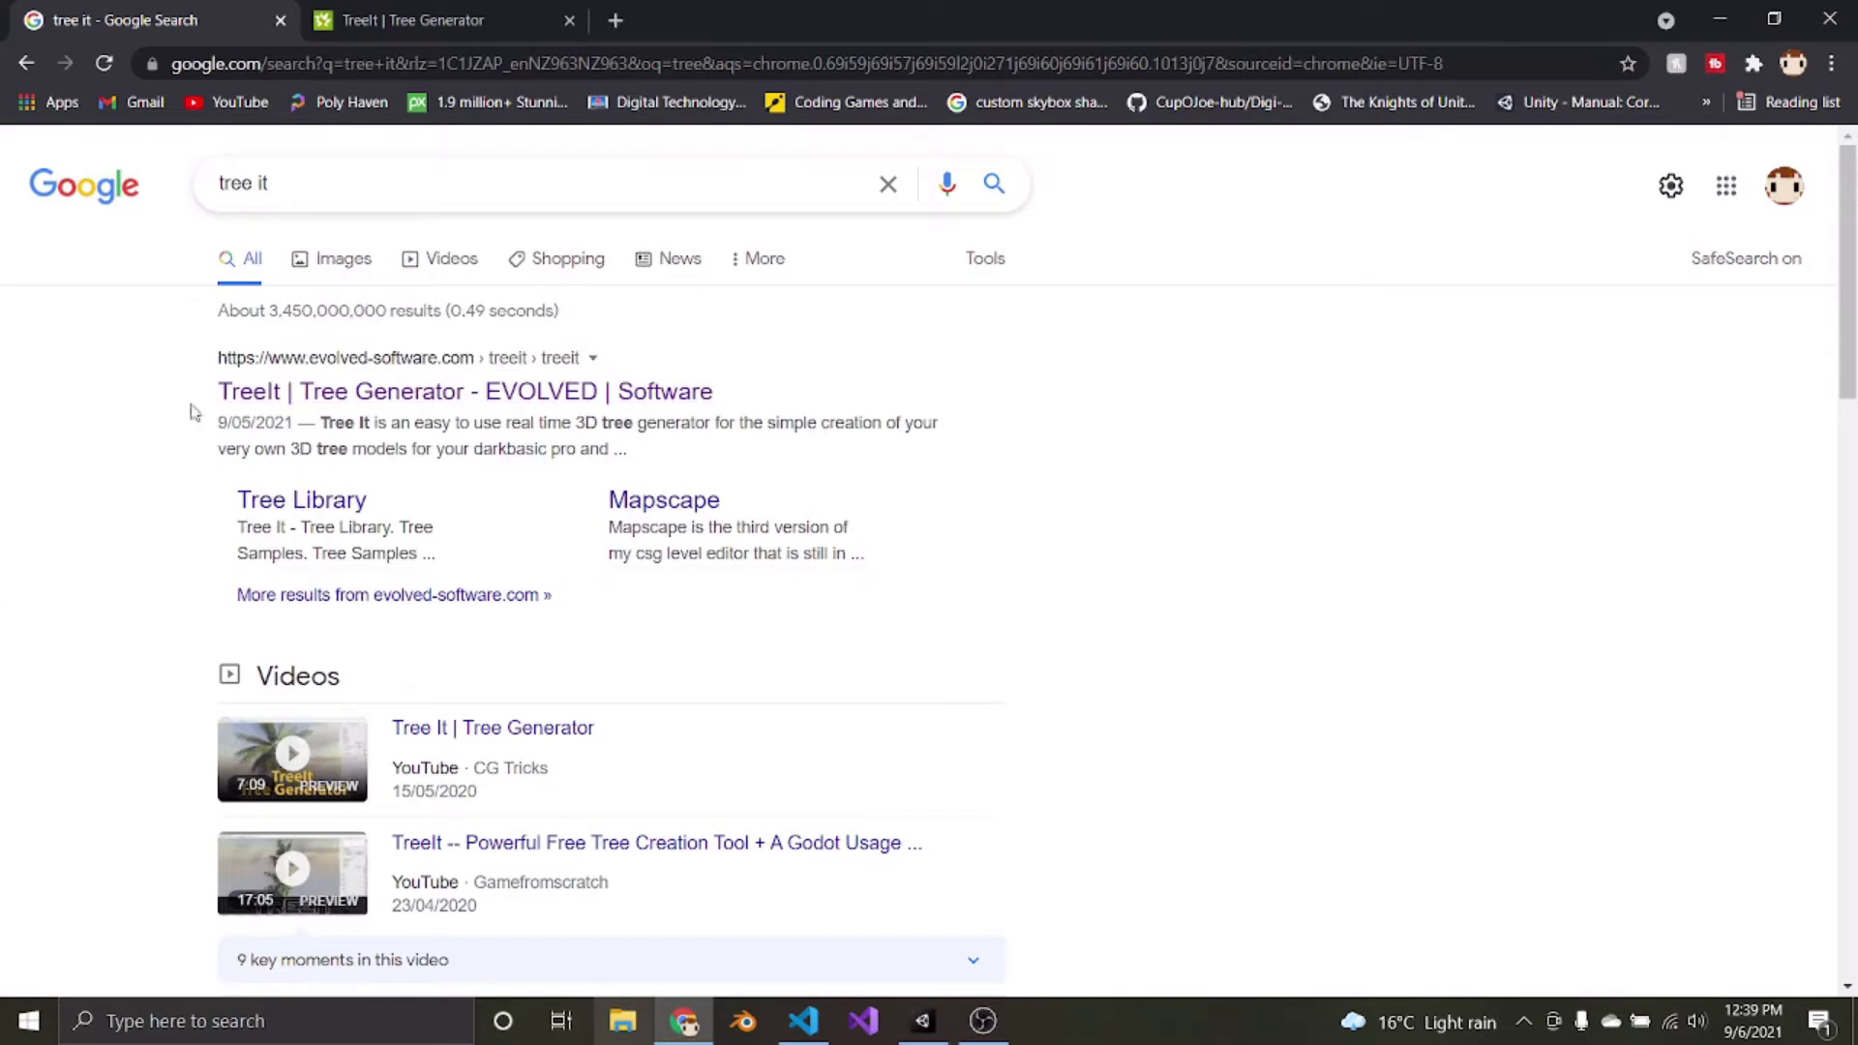
pyautogui.scroll(-6, 404, 547)
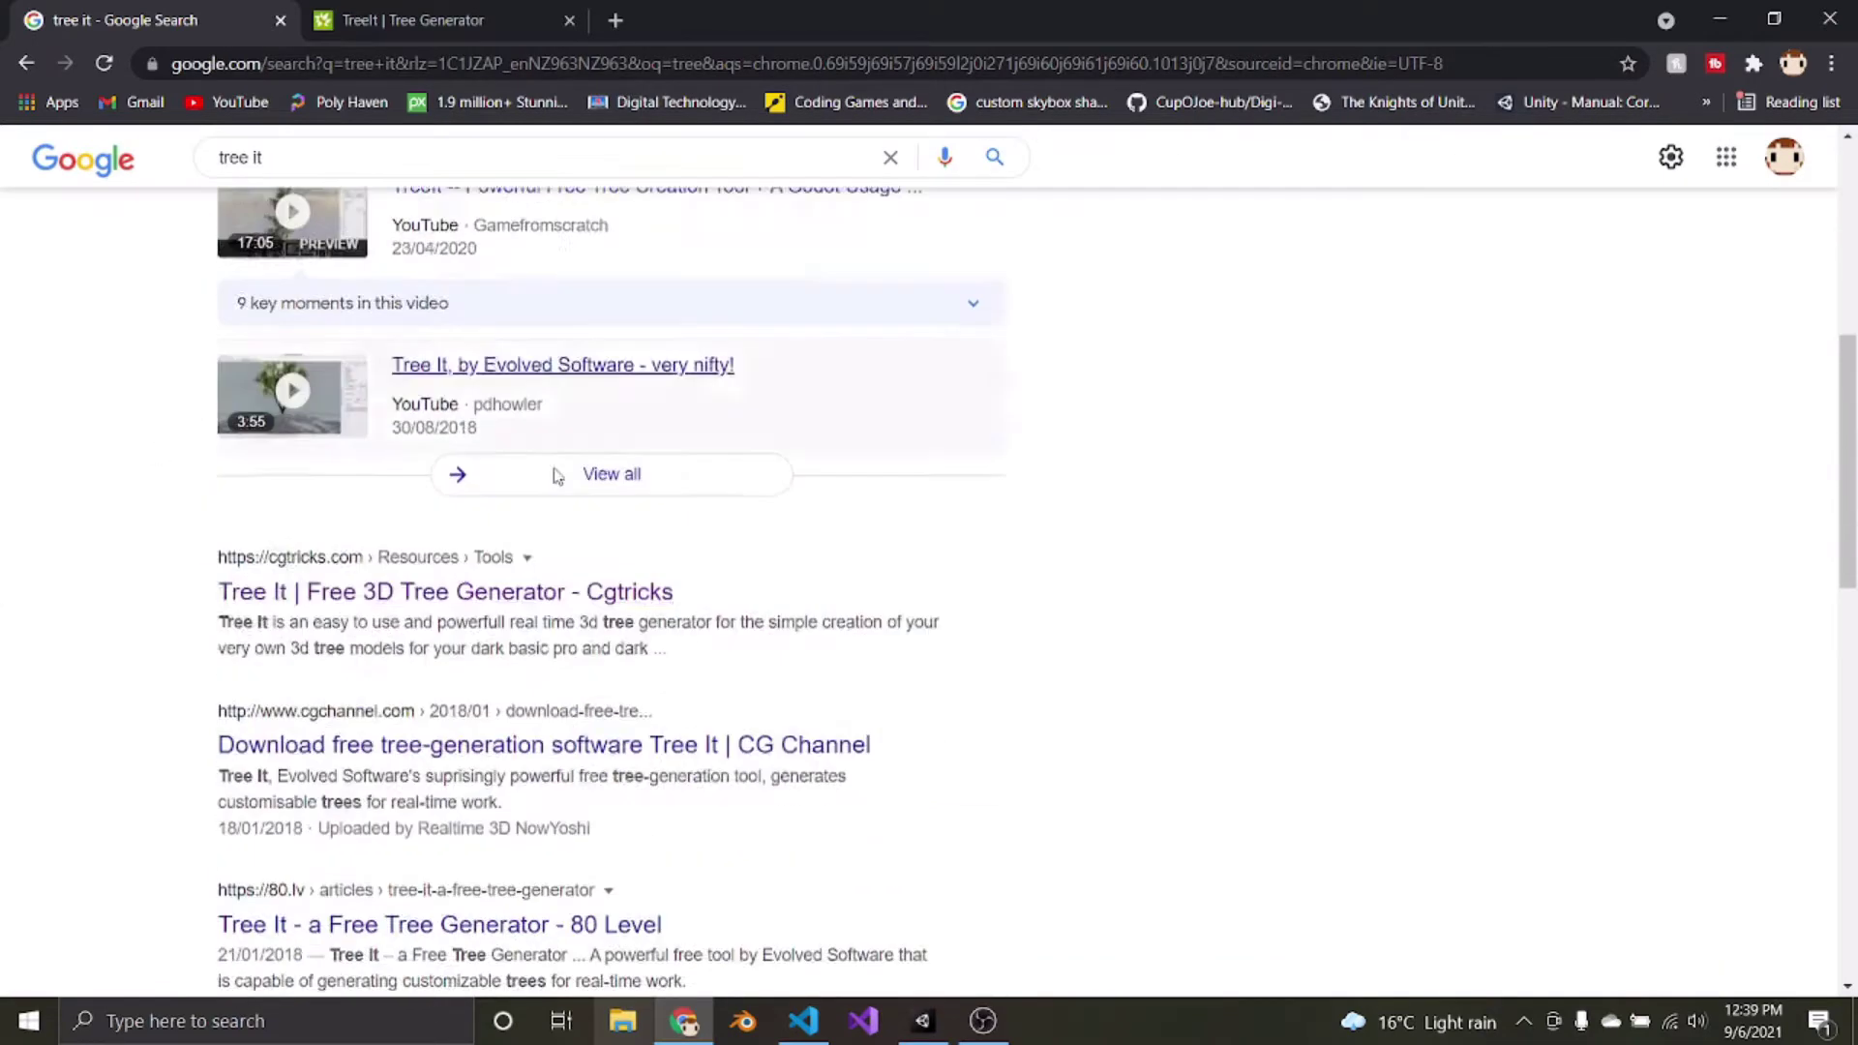
pyautogui.scroll(6, 426, 515)
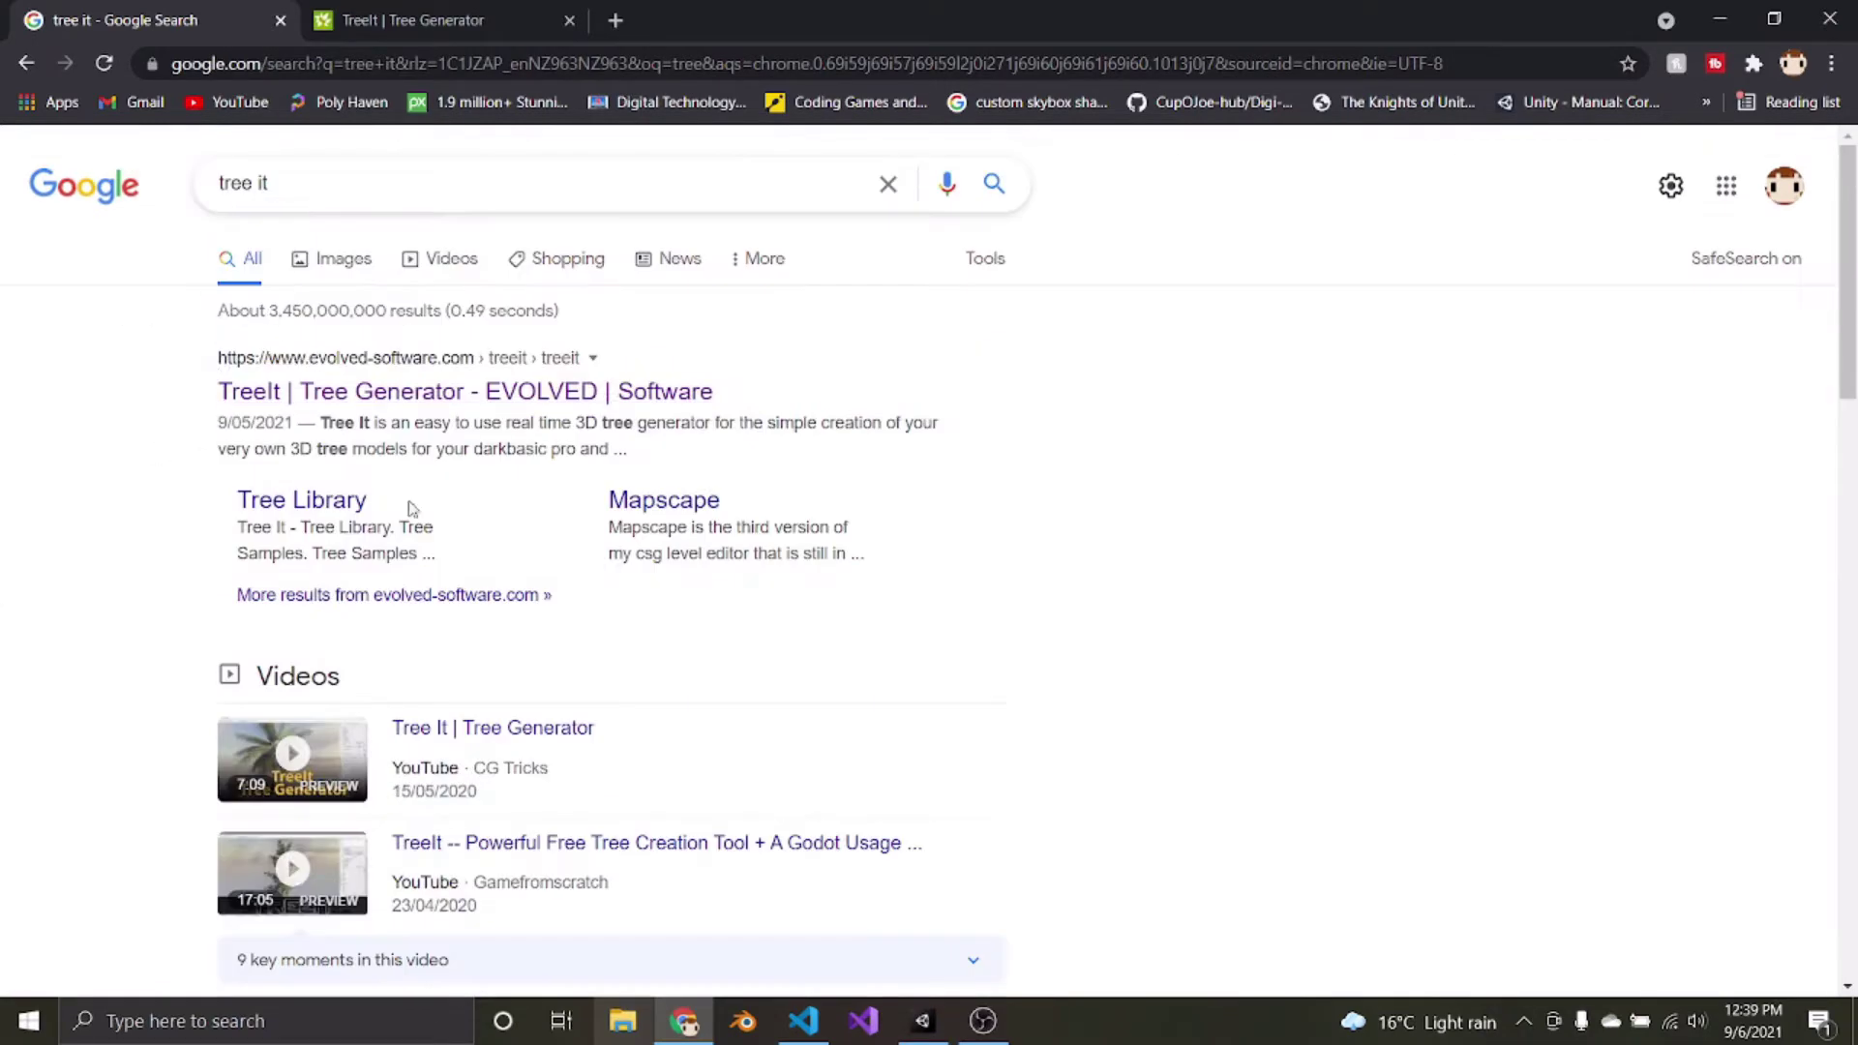
# Review the download options and gallery on the TreeIt page of the evolved-software.com site
pyautogui.click(369, 18)
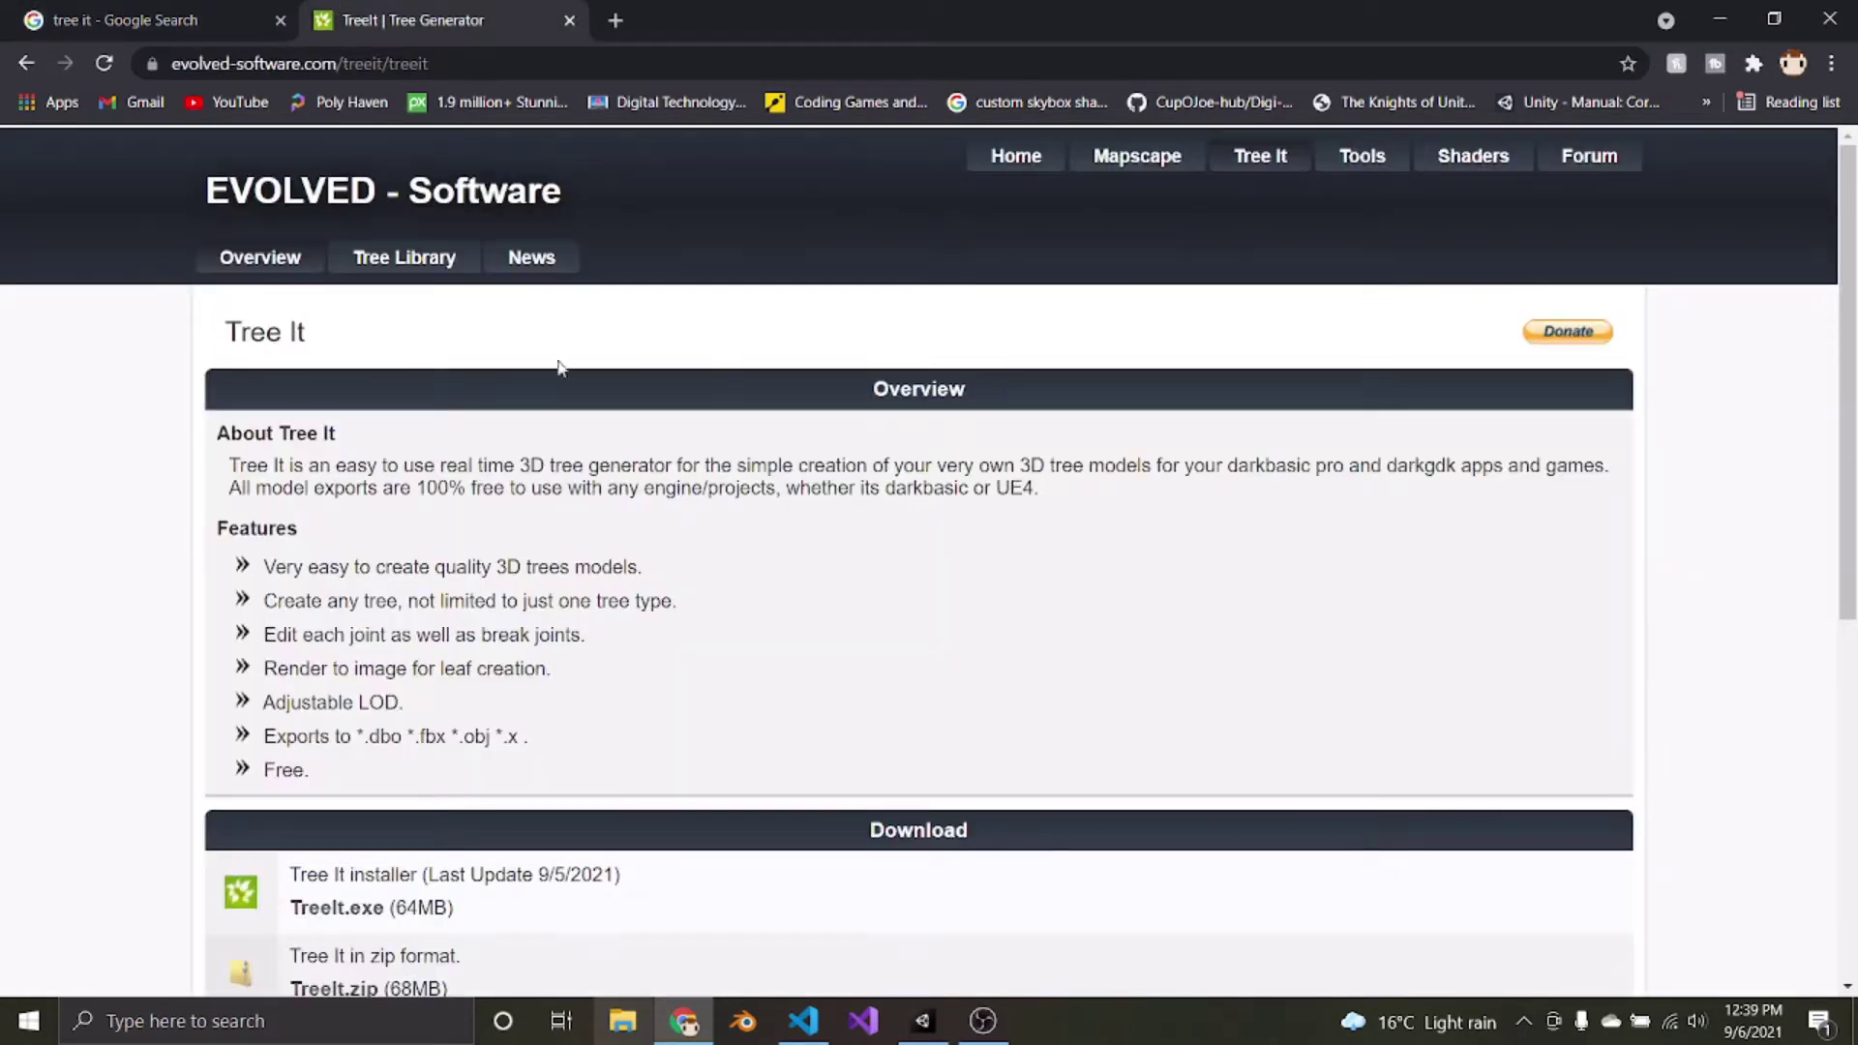
pyautogui.scroll(-6, 328, 456)
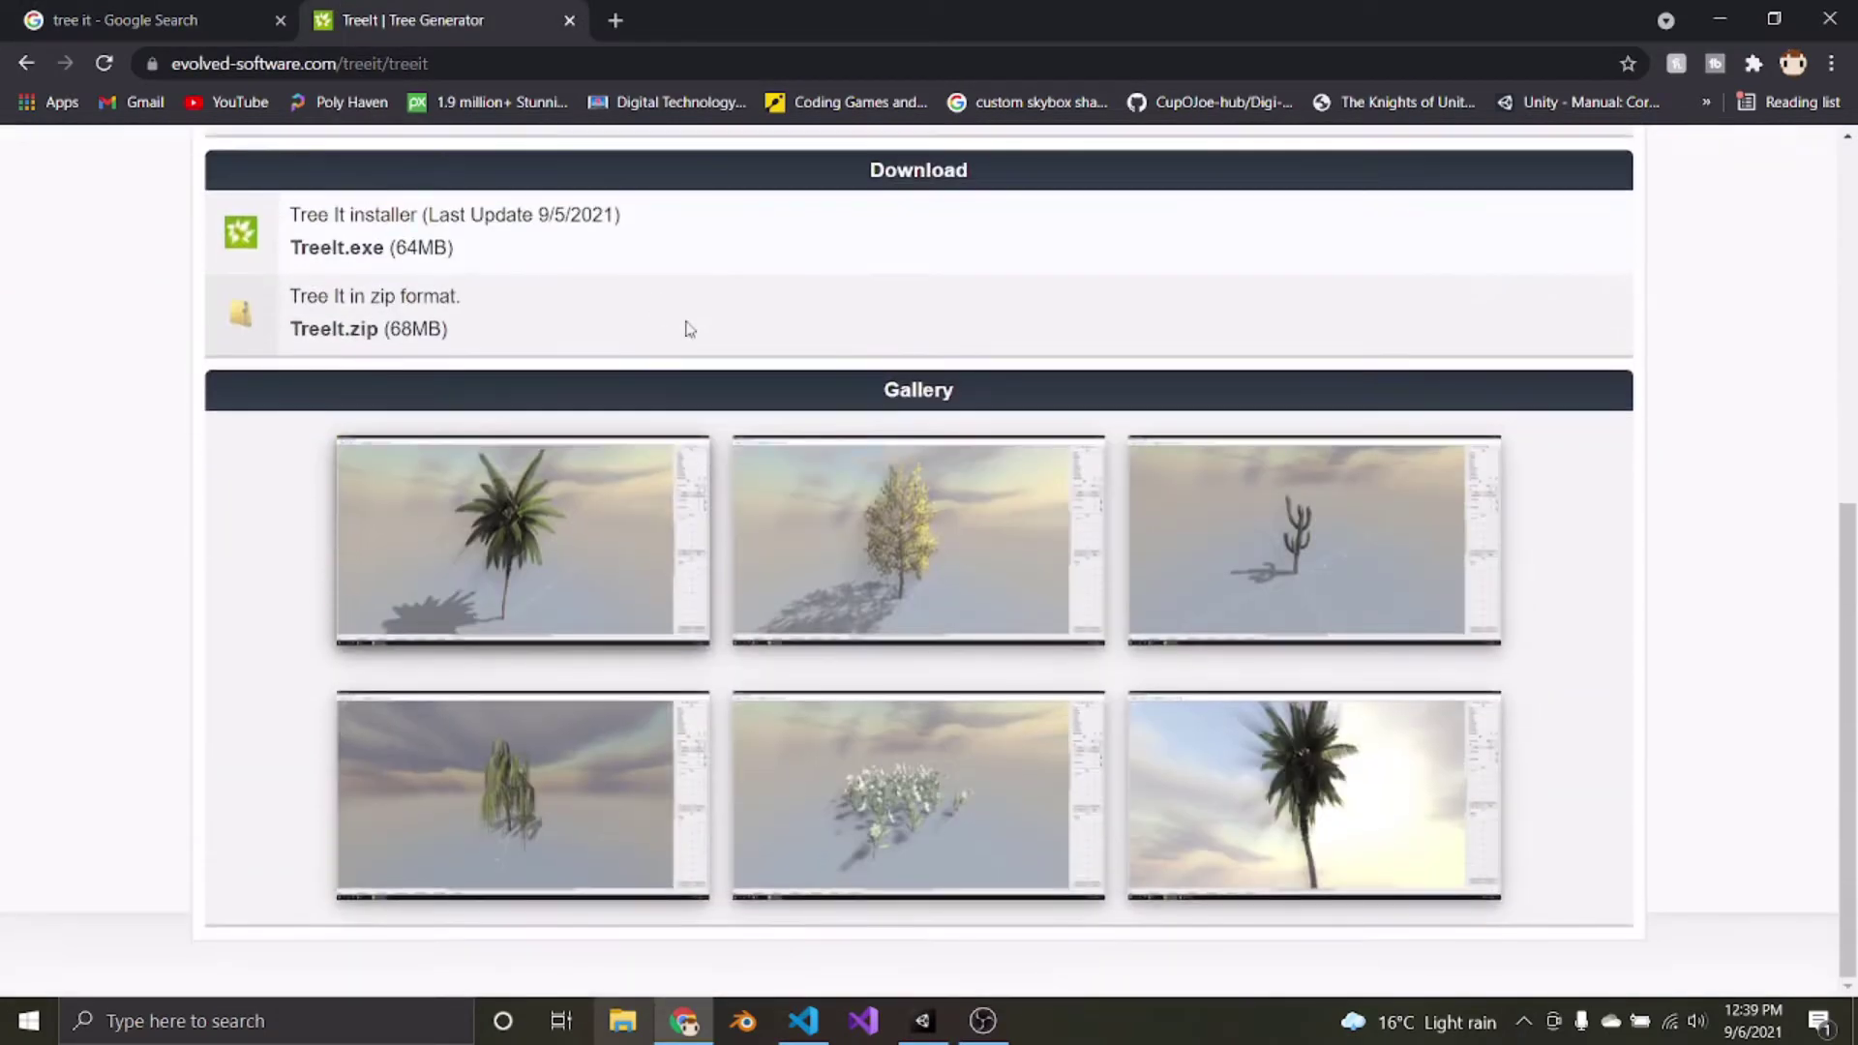
pyautogui.scroll(1, 499, 336)
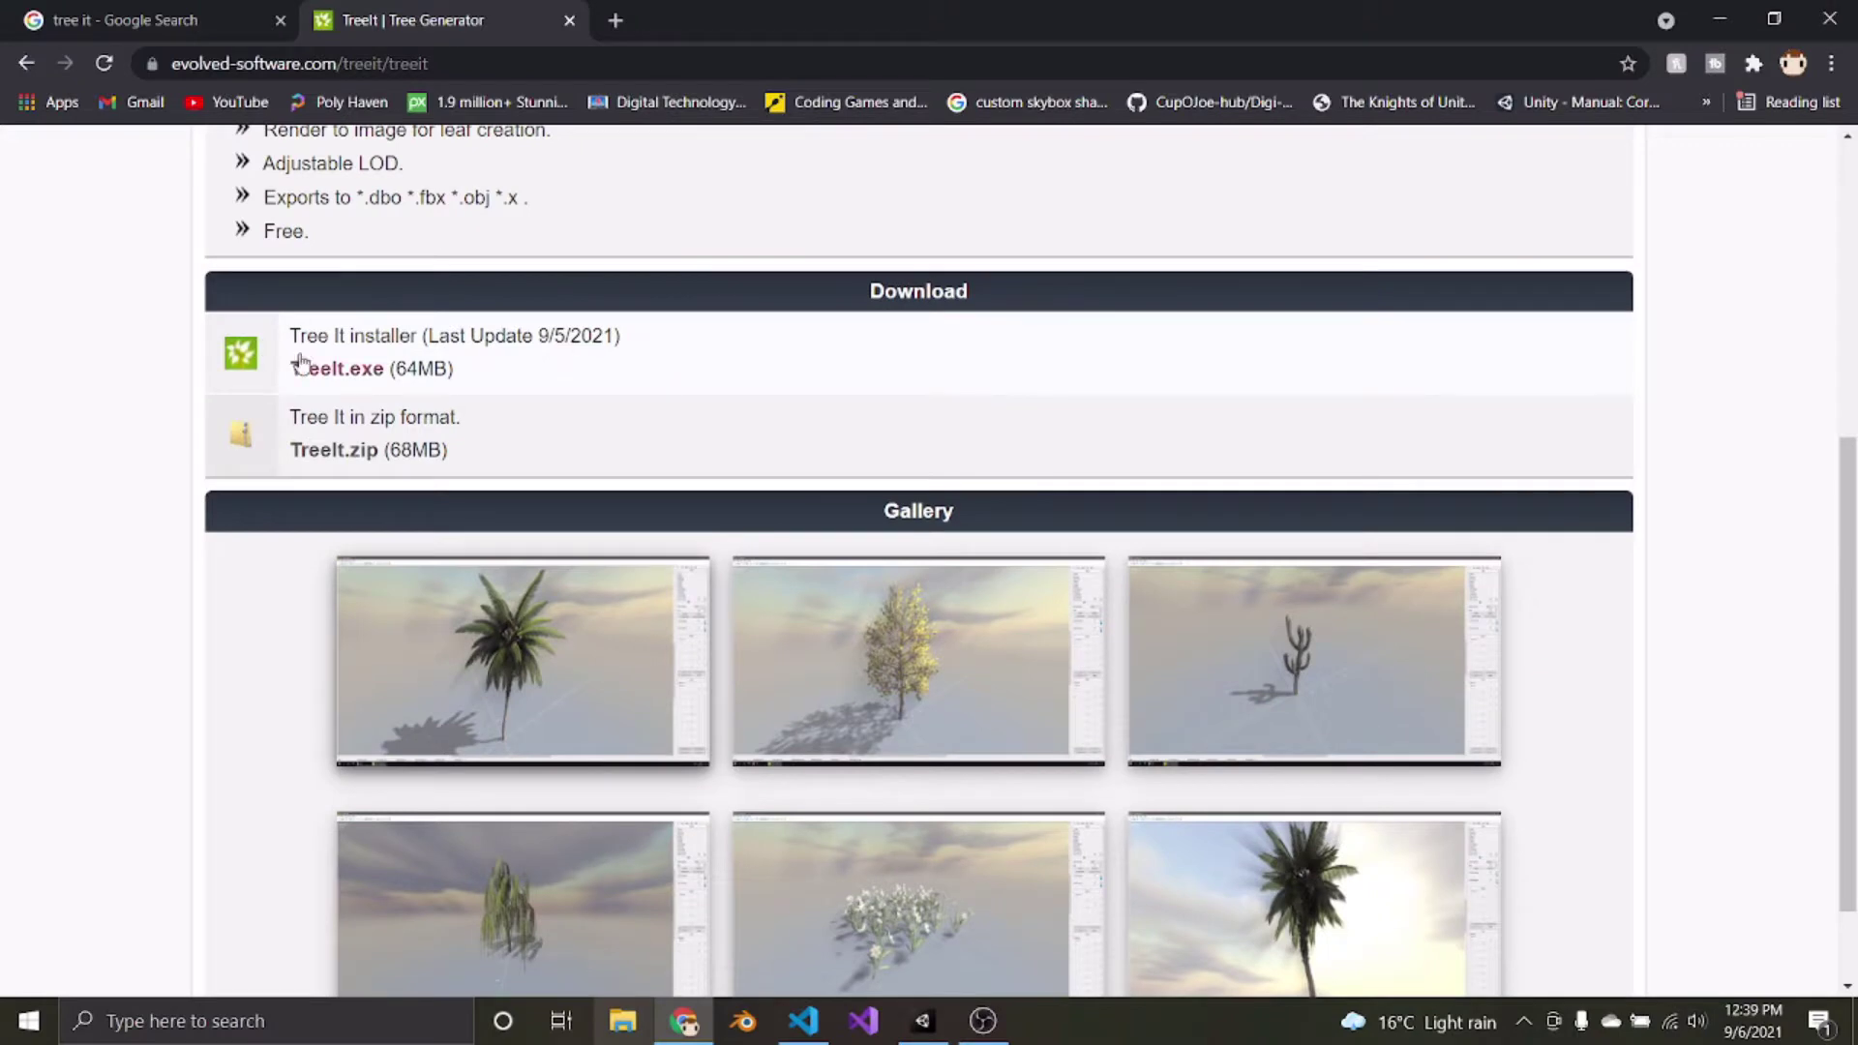
pyautogui.scroll(-1, 951, 481)
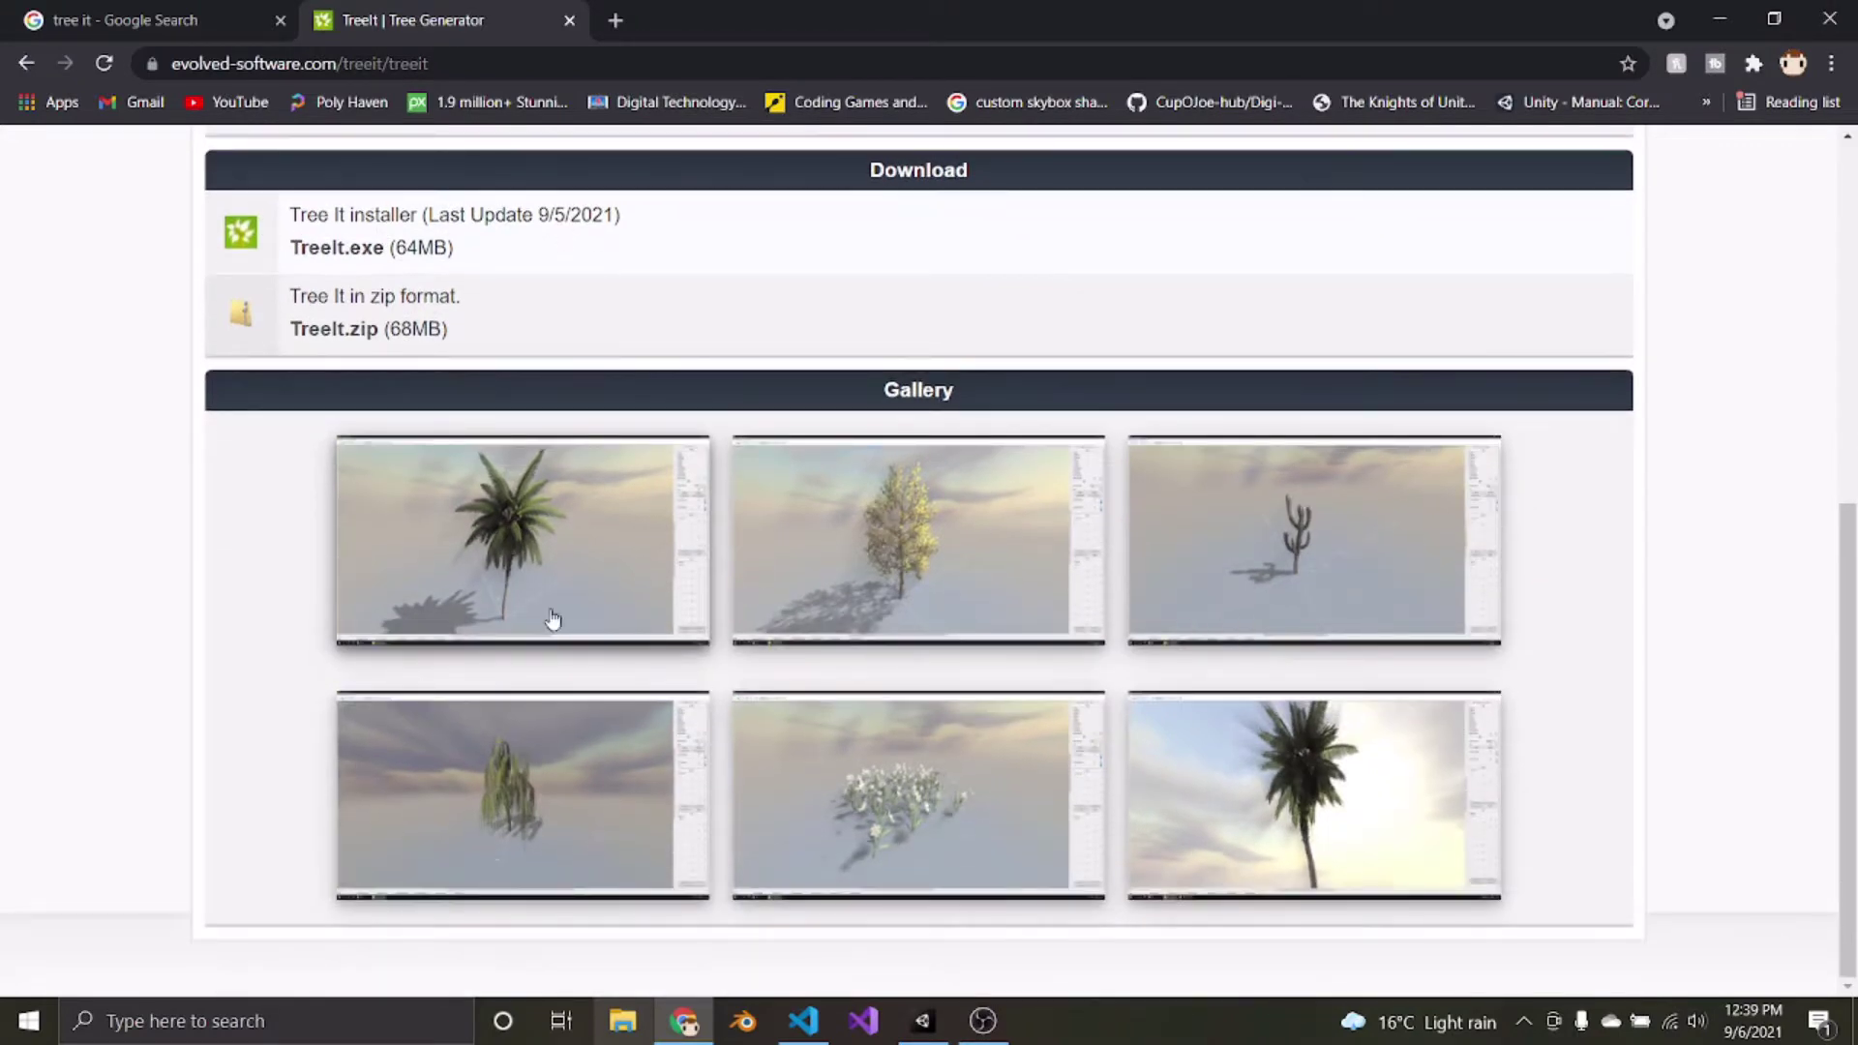
pyautogui.scroll(1, 638, 506)
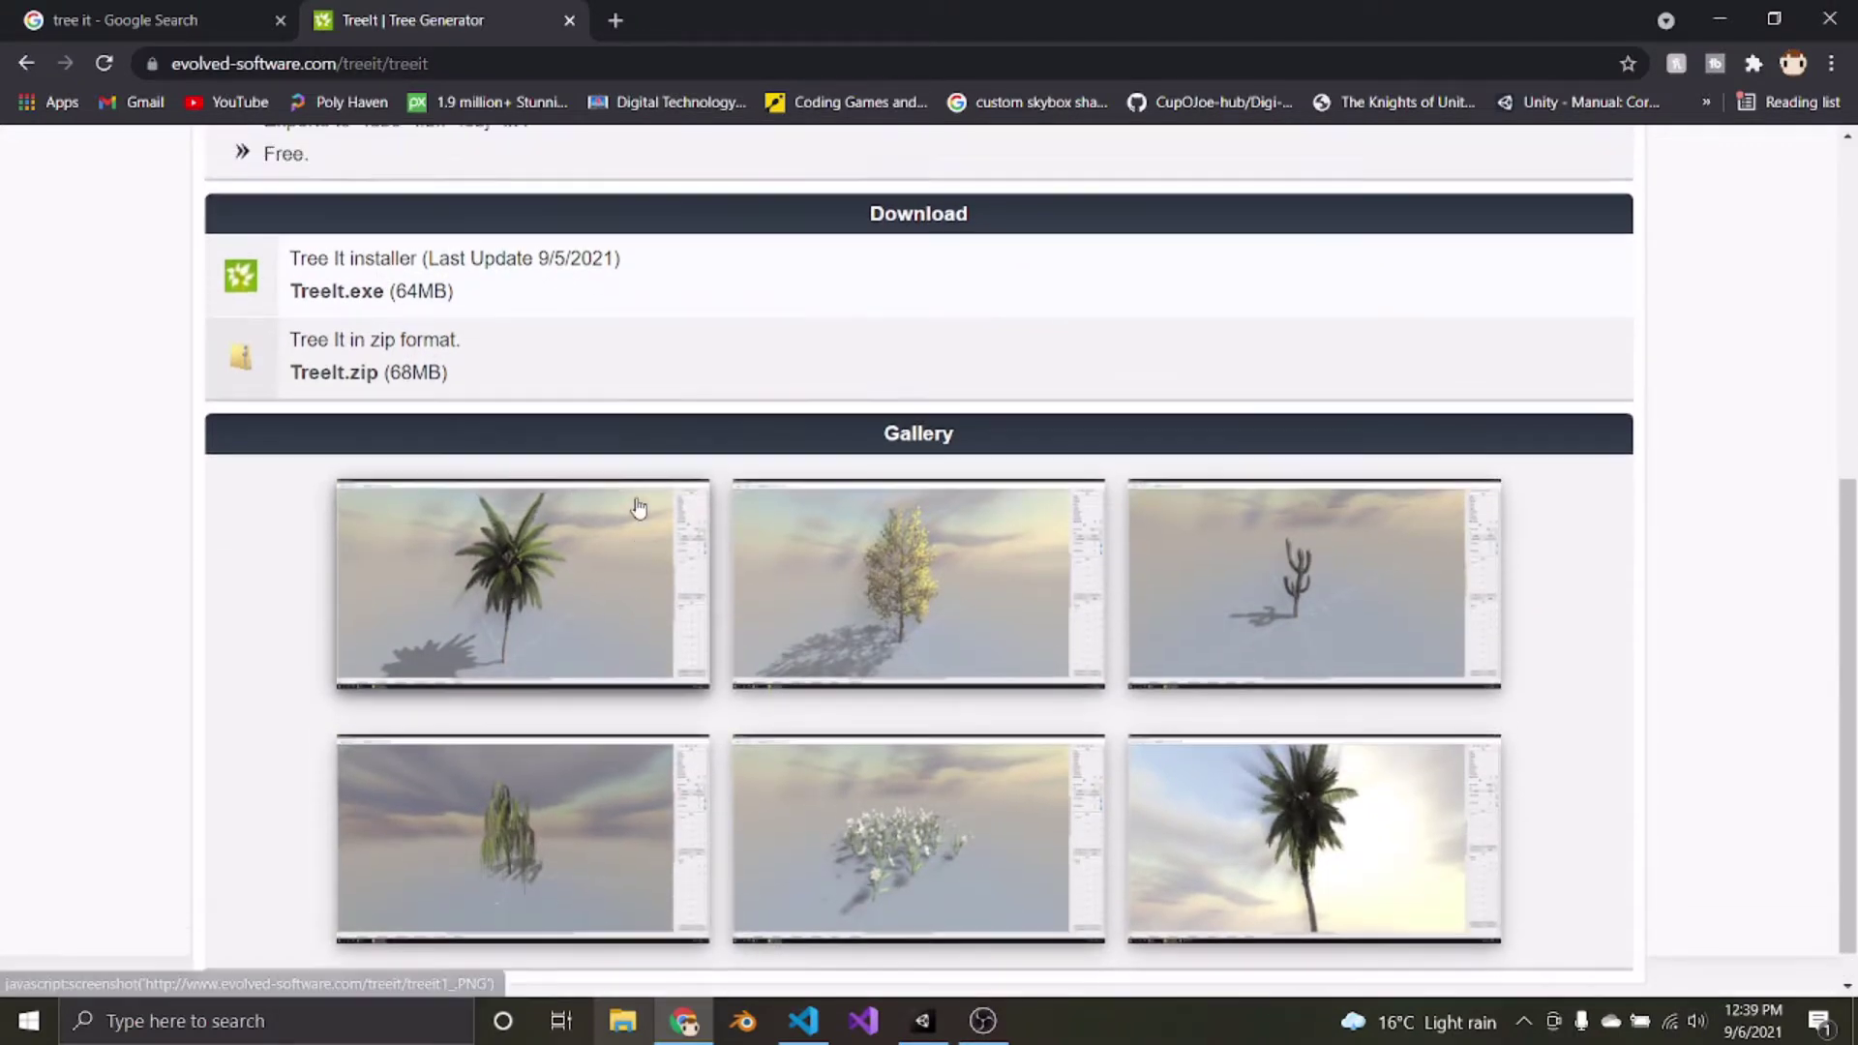
pyautogui.moveTo(293, 336)
pyautogui.mouseDown()
pyautogui.moveTo(743, 335)
pyautogui.moveTo(275, 335)
pyautogui.mouseUp()
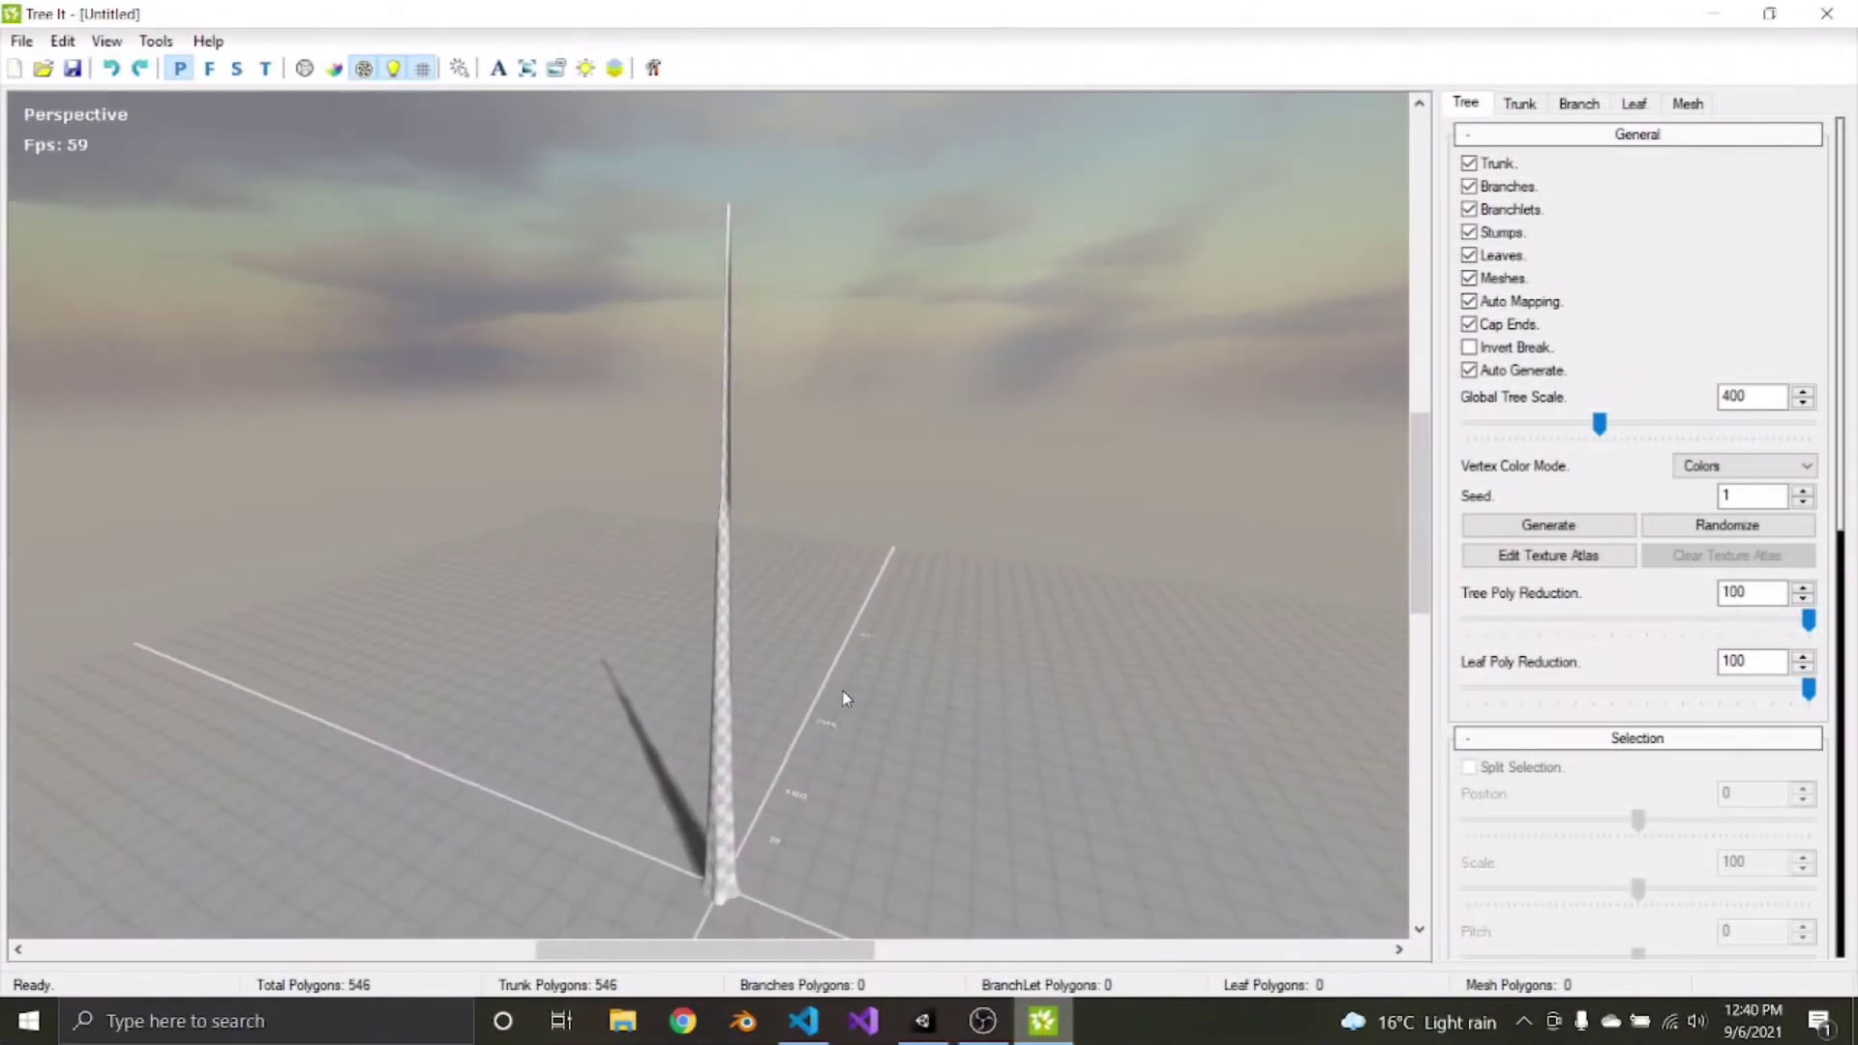
pyautogui.moveTo(876, 691); pyautogui.dragTo(738, 642)
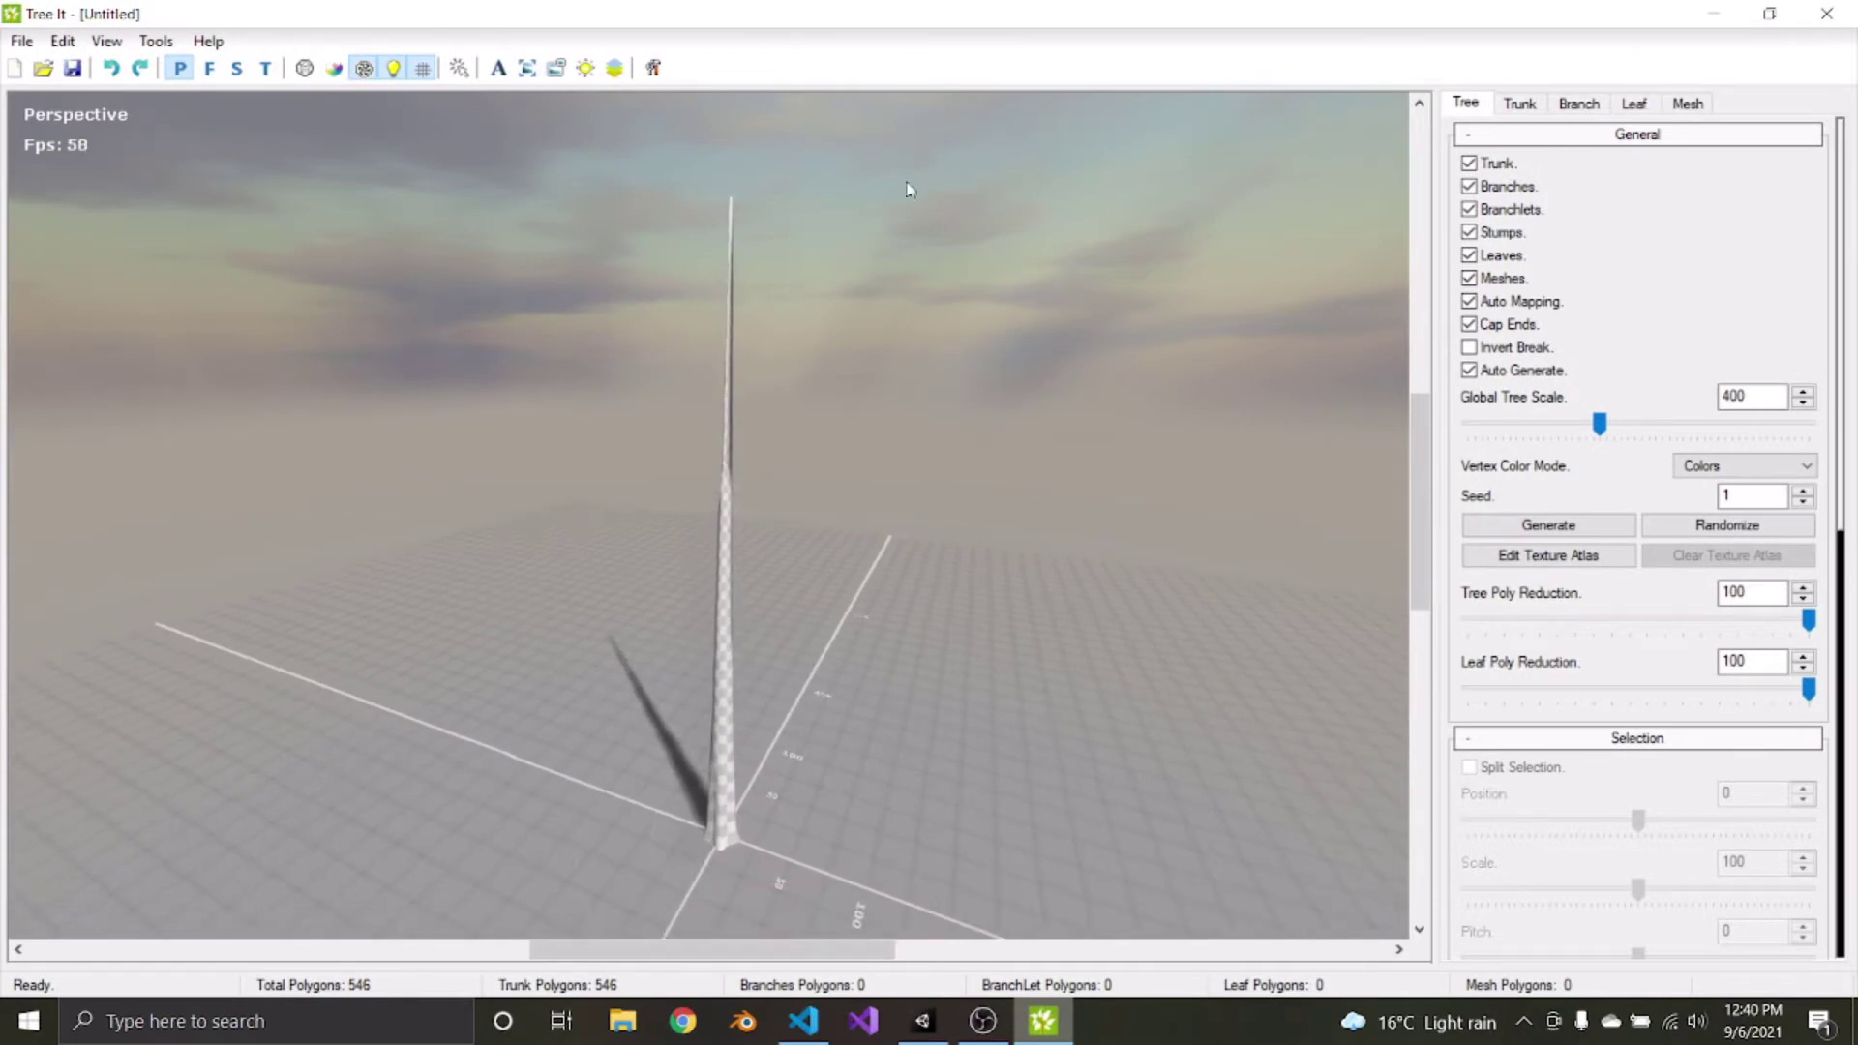
pyautogui.moveTo(456, 410); pyautogui.dragTo(532, 204)
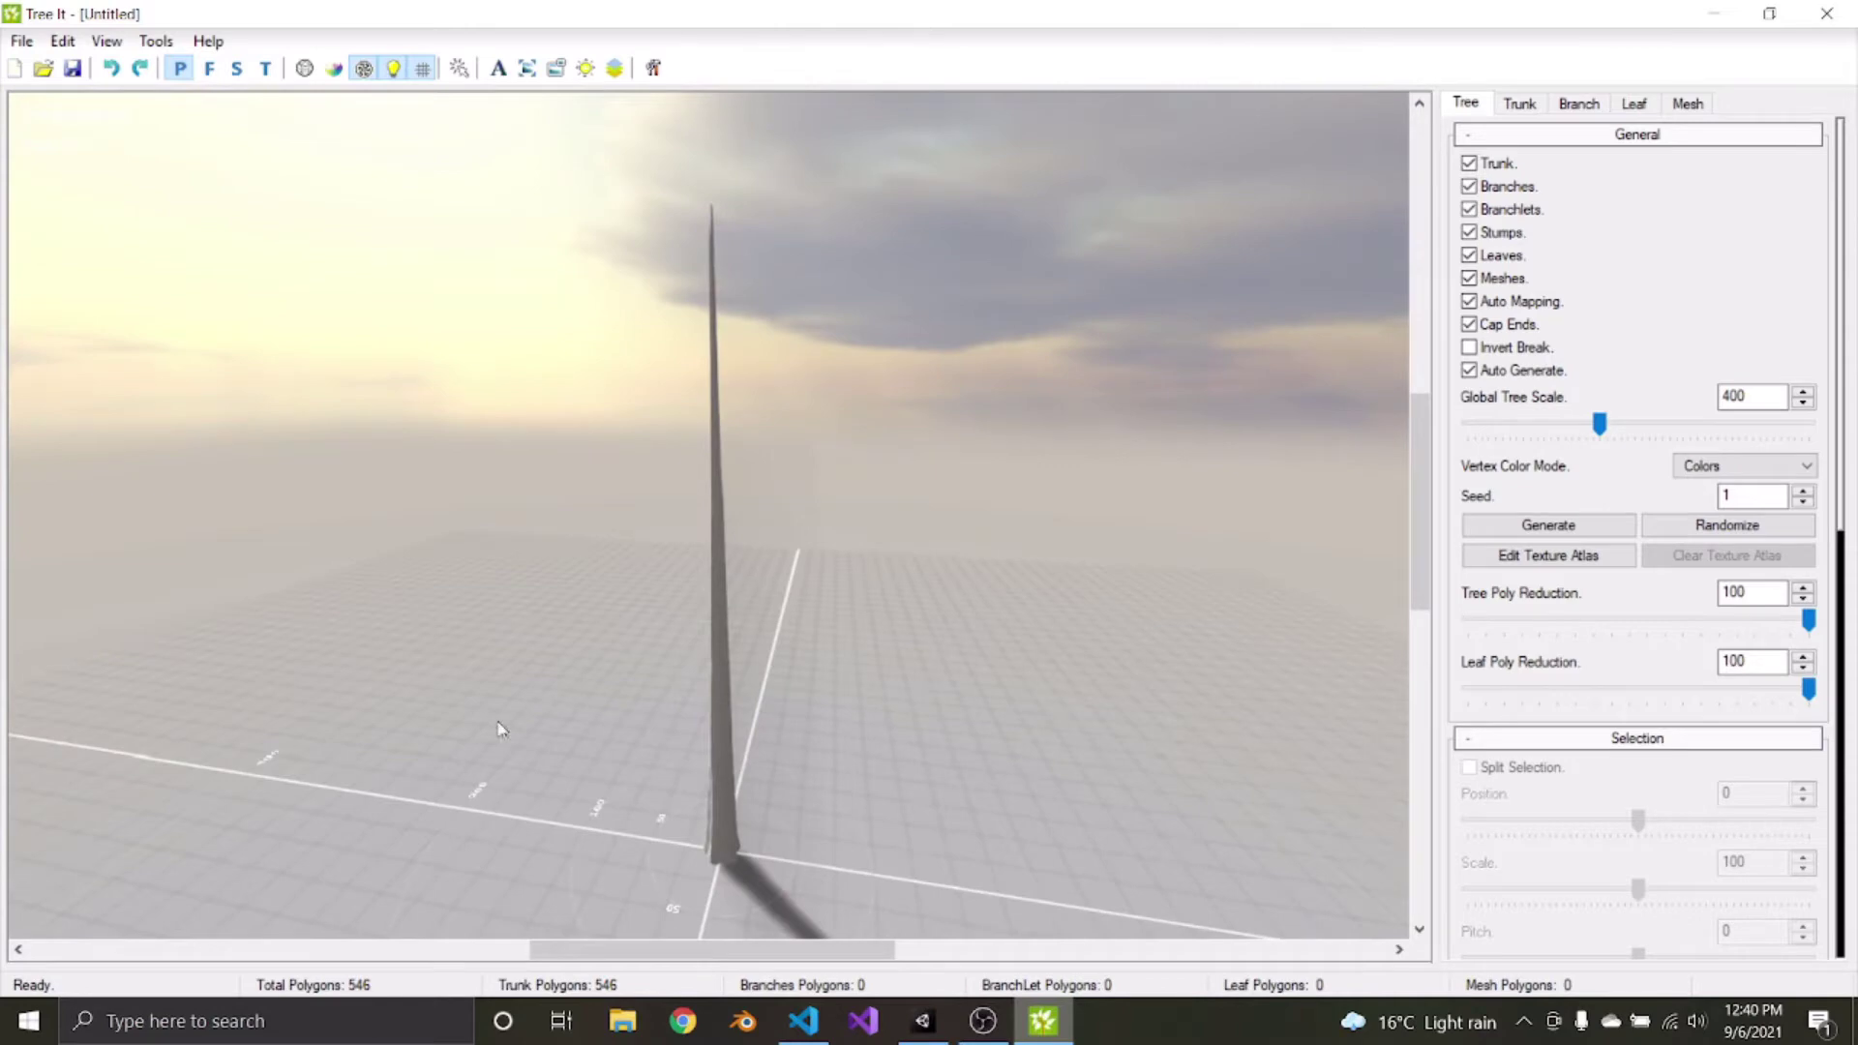
pyautogui.moveTo(468, 668); pyautogui.dragTo(771, 780)
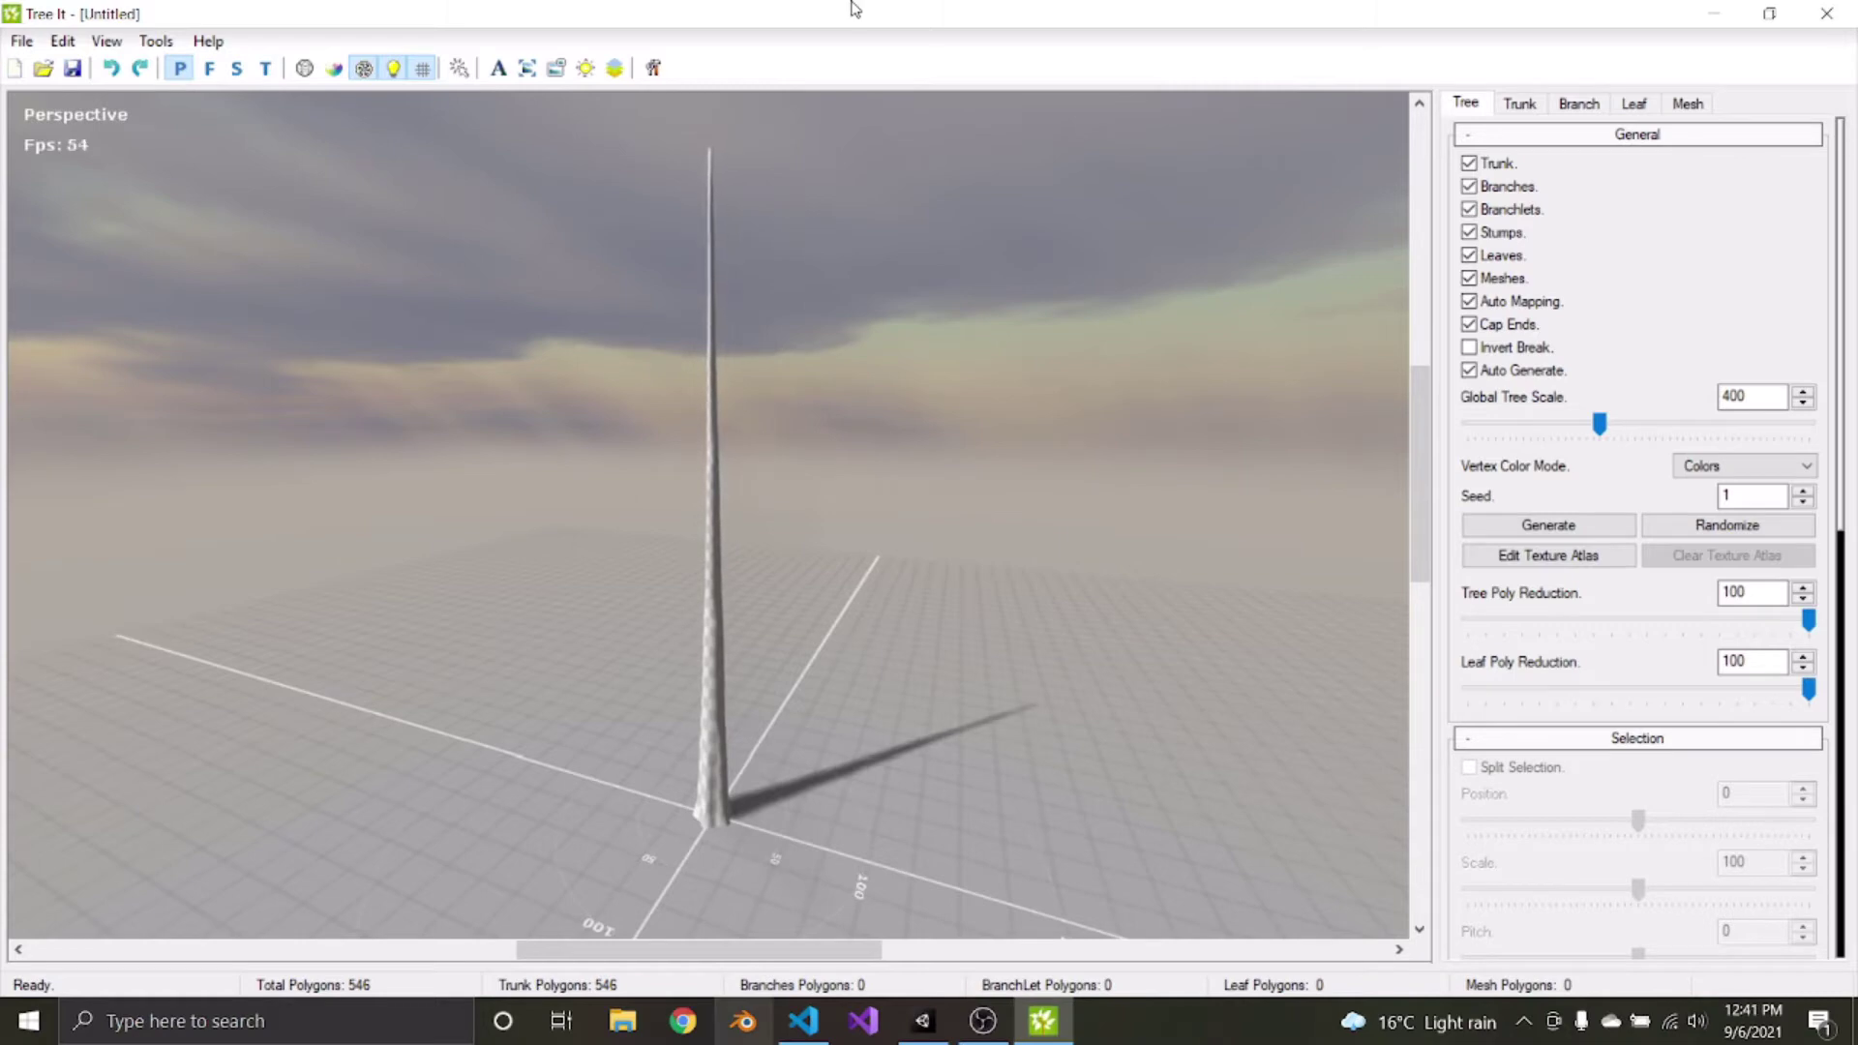
pyautogui.moveTo(29, 422); pyautogui.dragTo(433, 445)
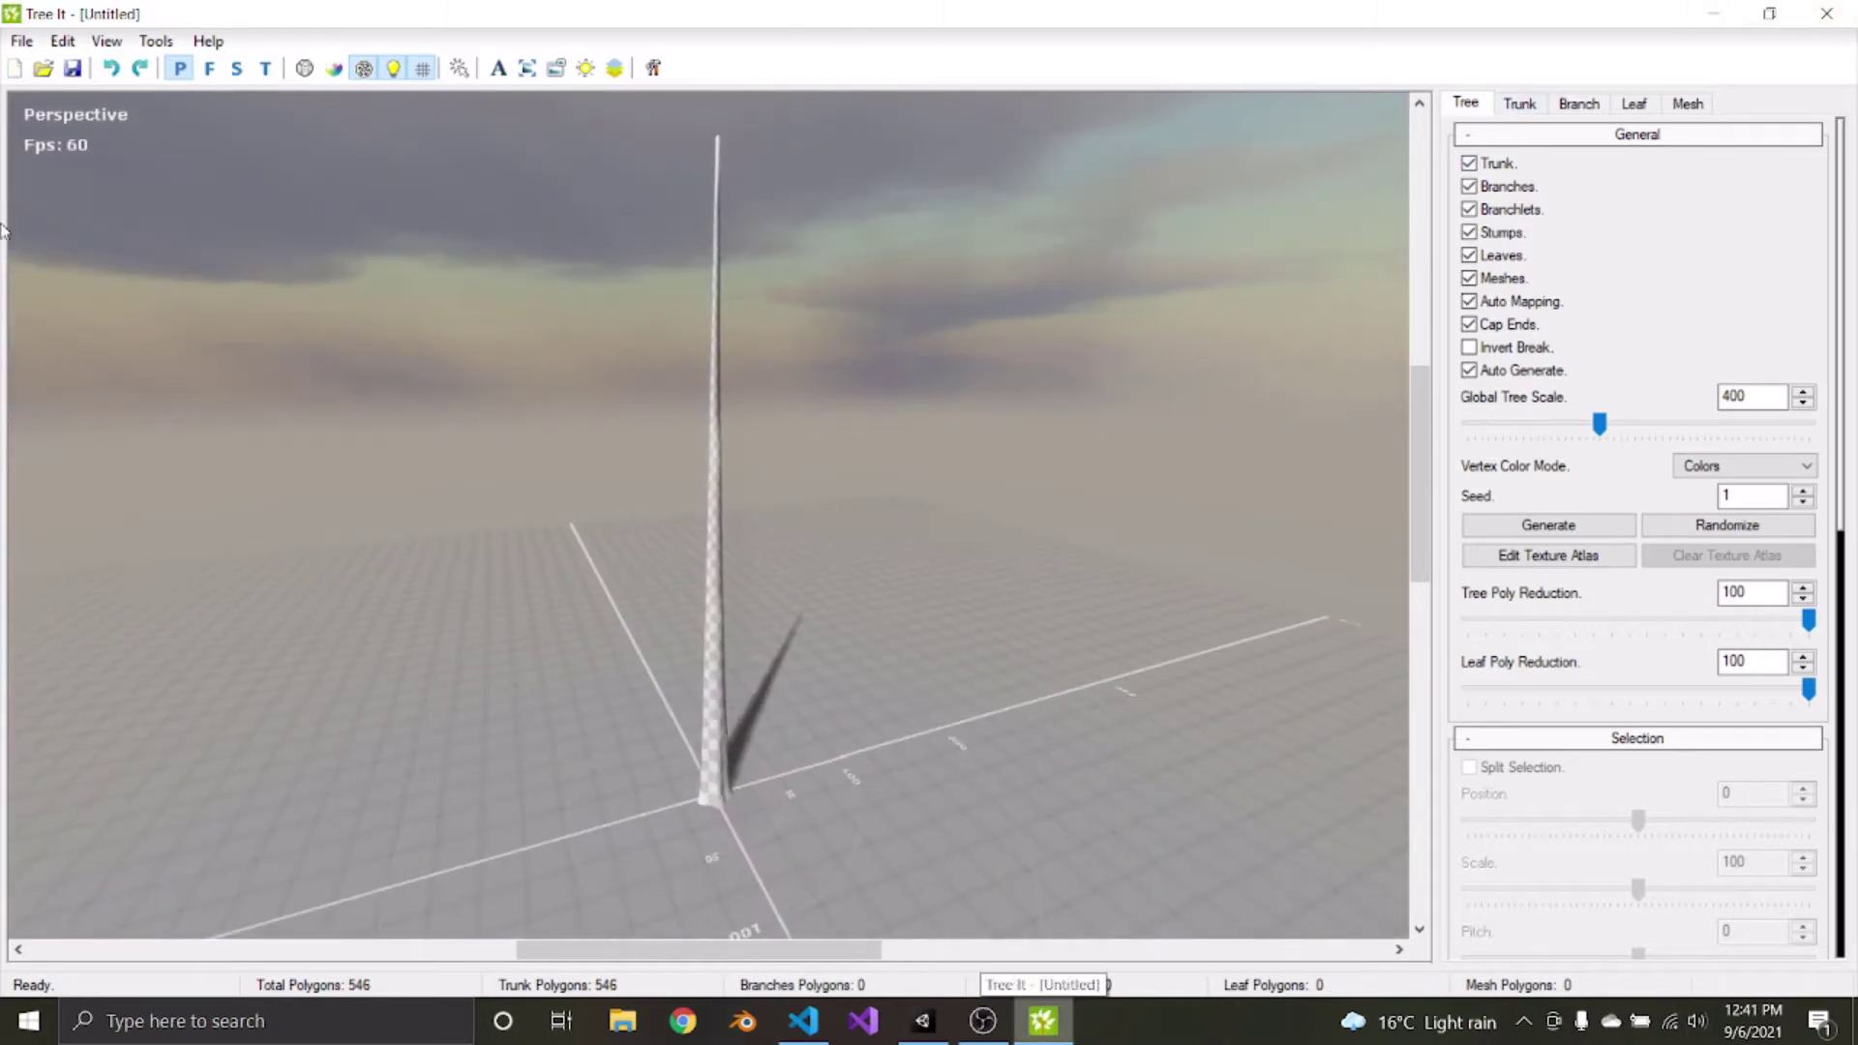
pyautogui.click(19, 40)
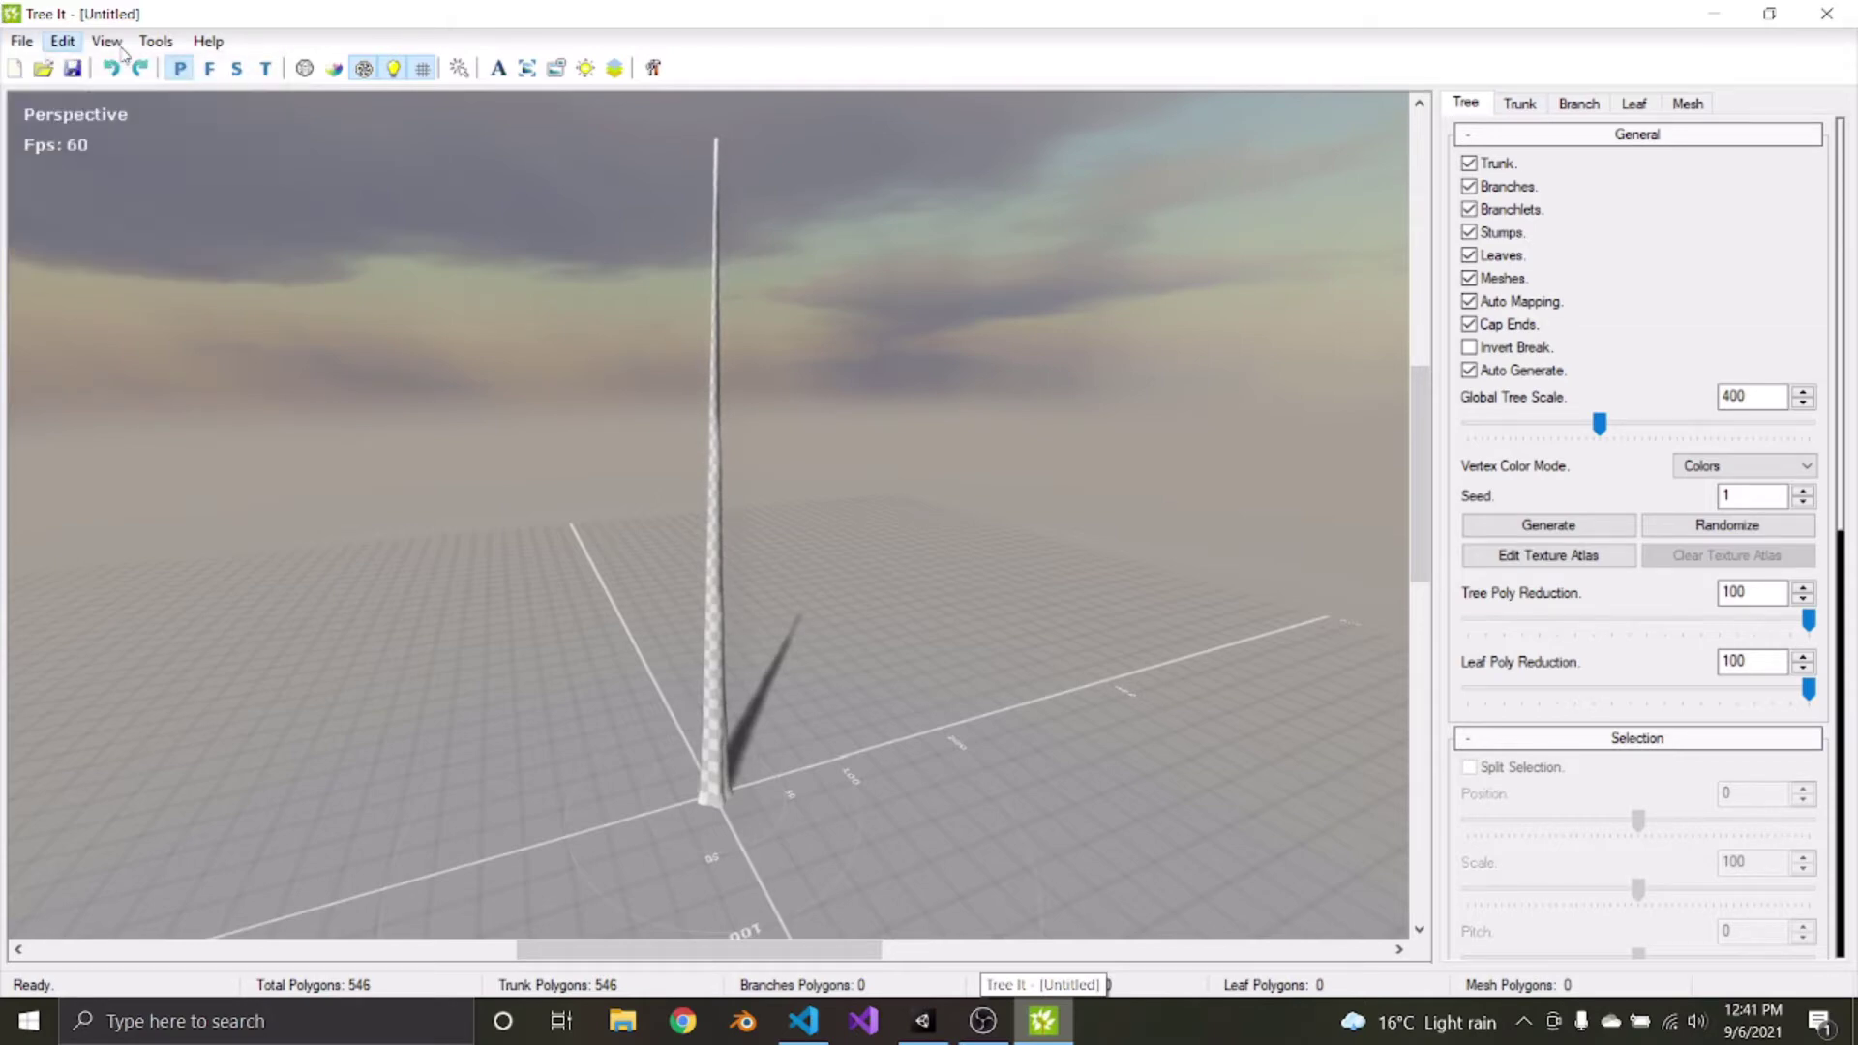
pyautogui.press('Escape')
pyautogui.click(22, 44)
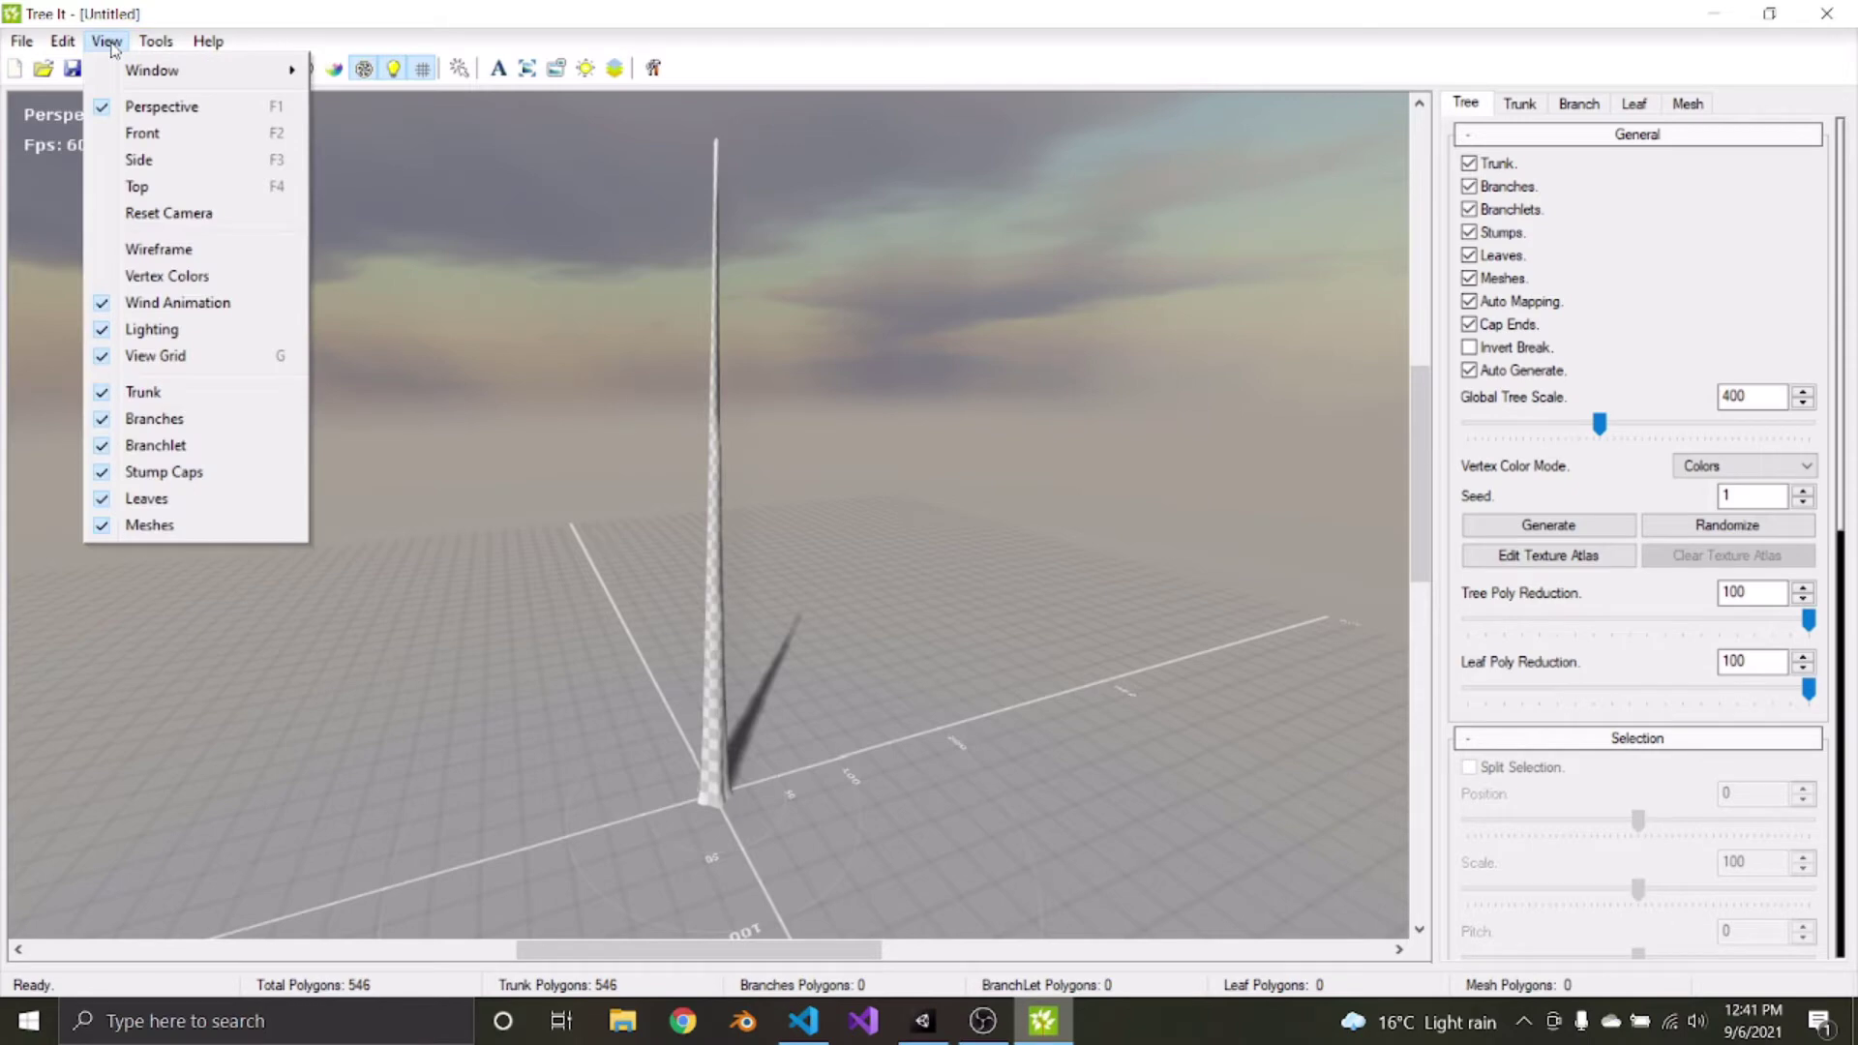
pyautogui.press('Escape')
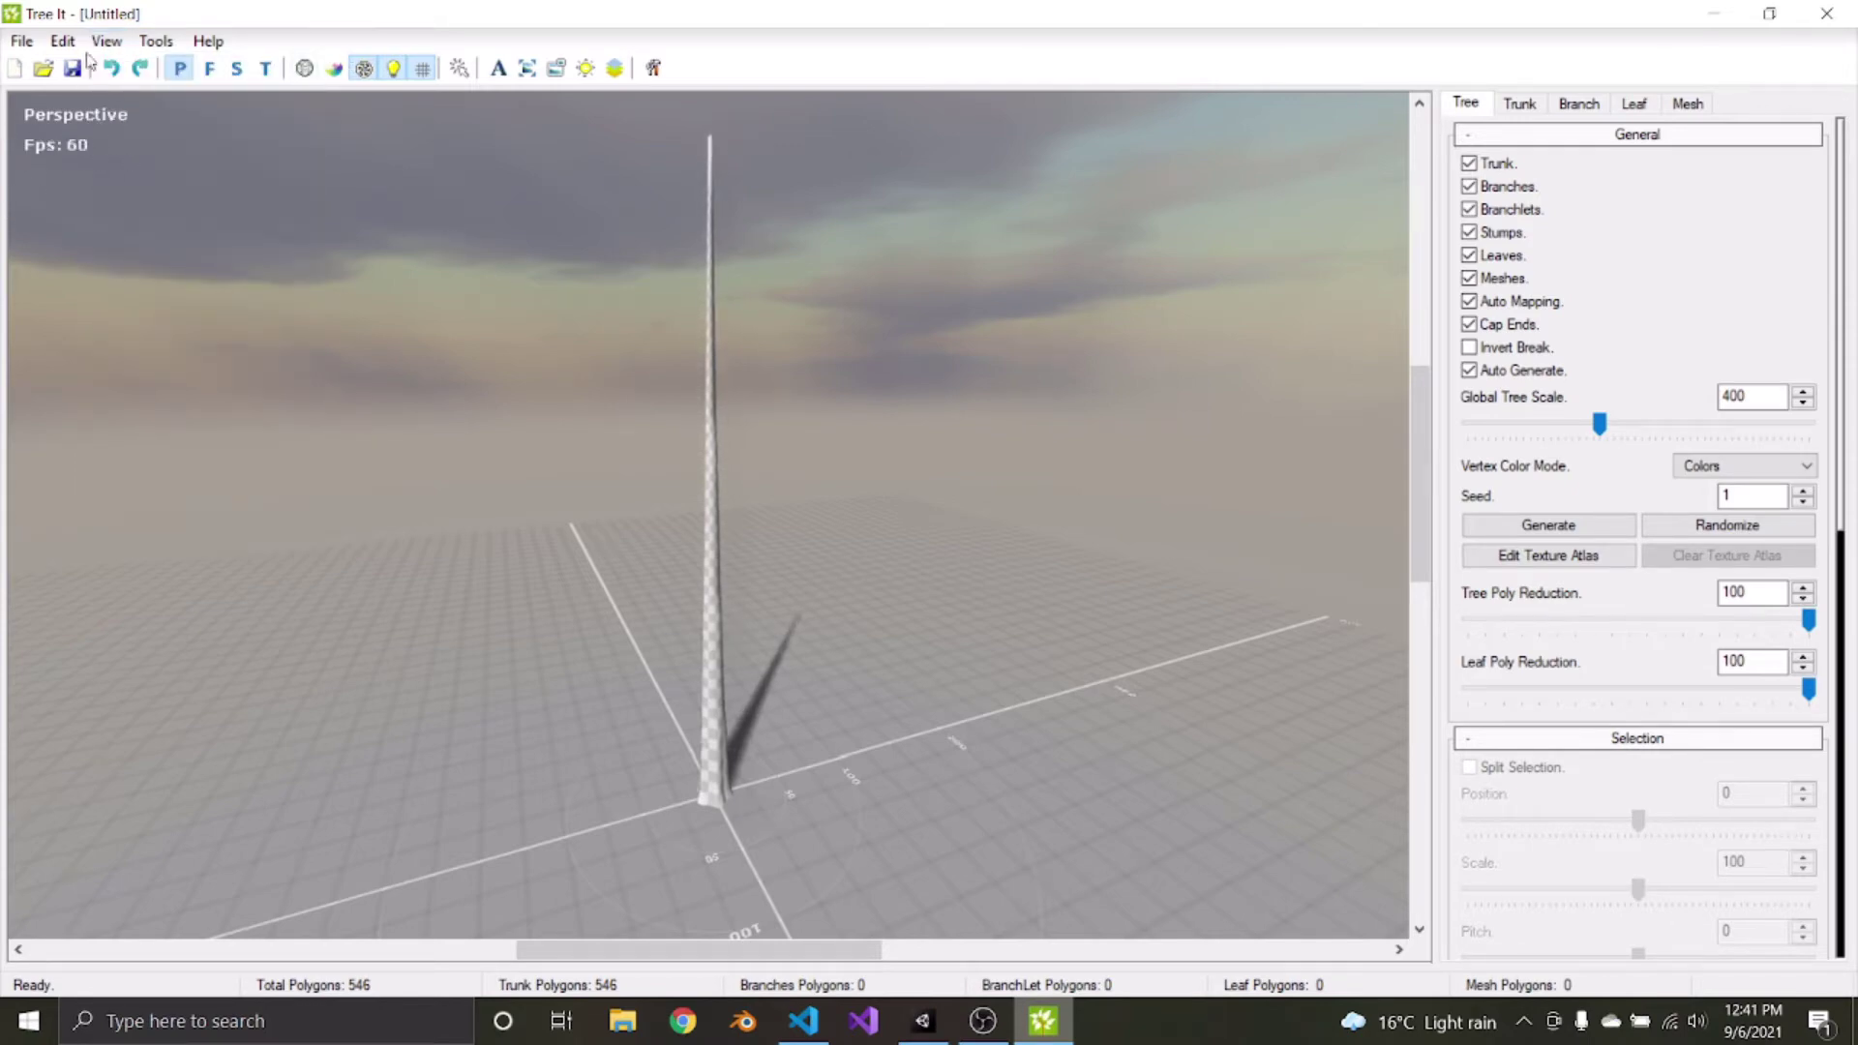
# Turn the viewport lighting off and back on
pyautogui.click(107, 41)
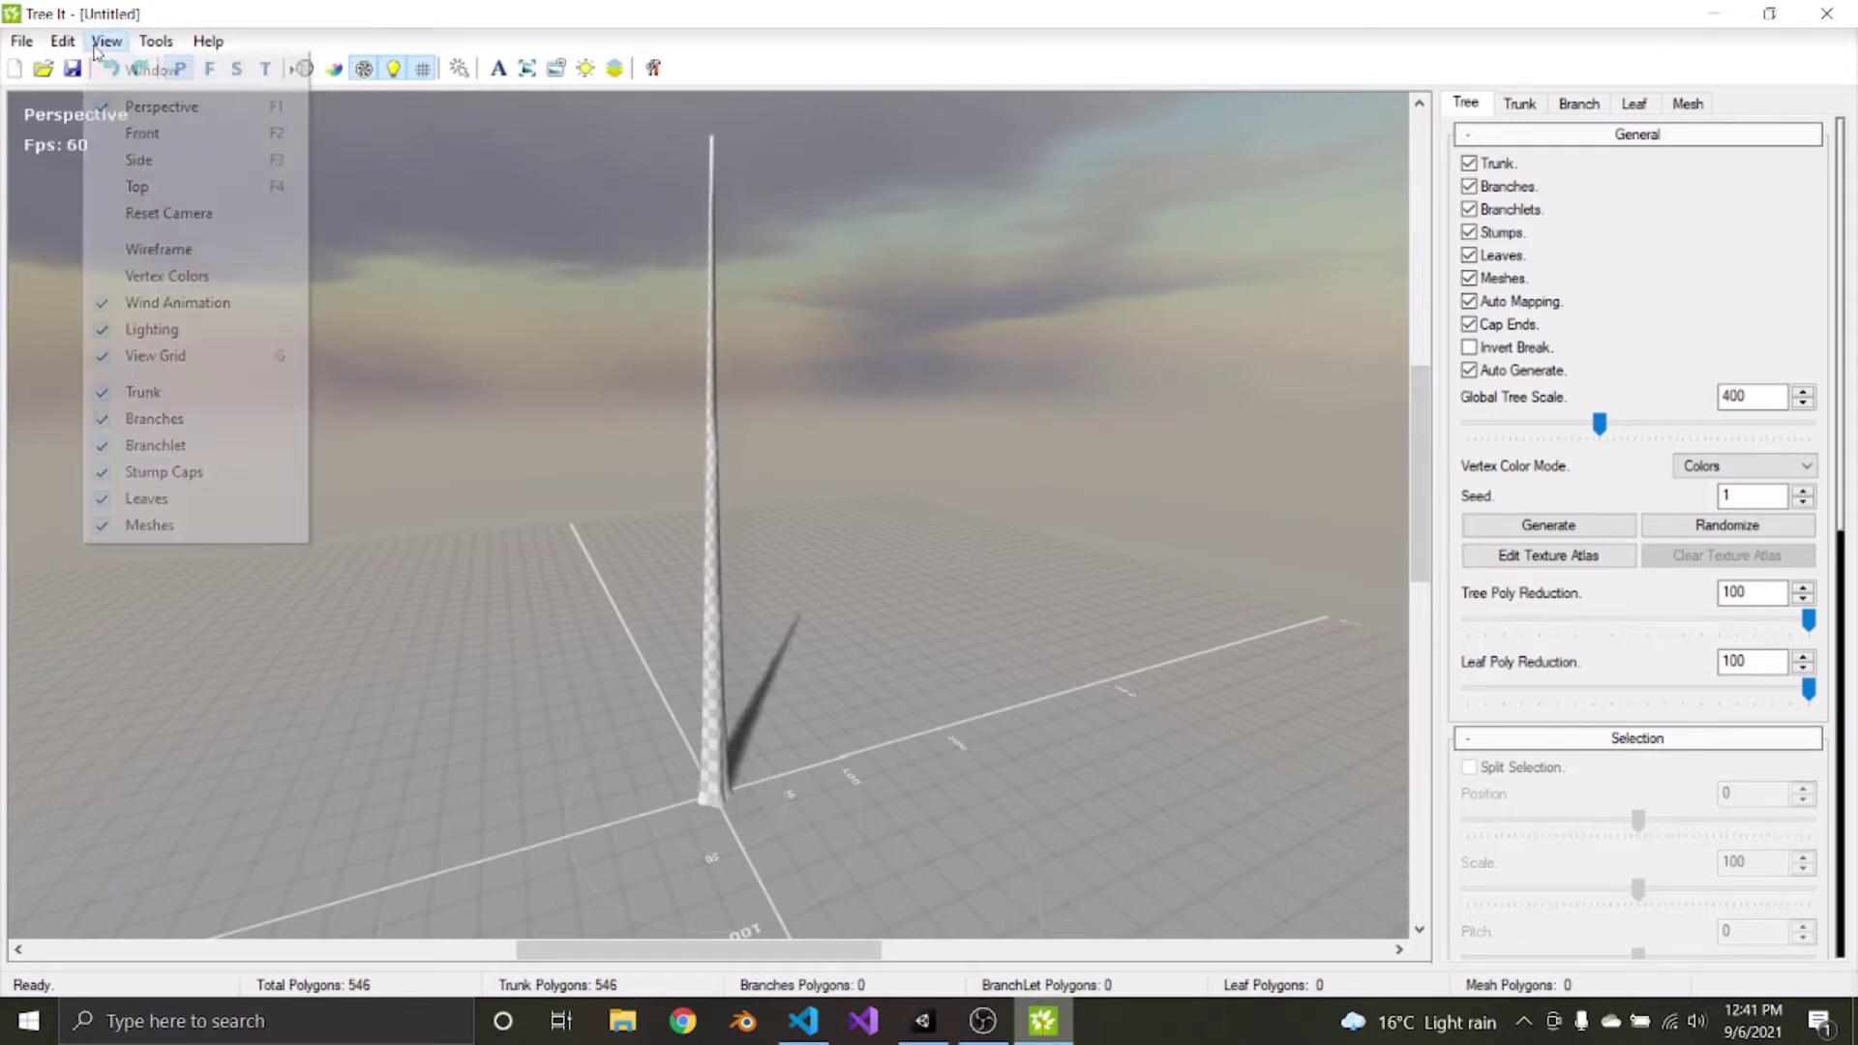
pyautogui.click(170, 331)
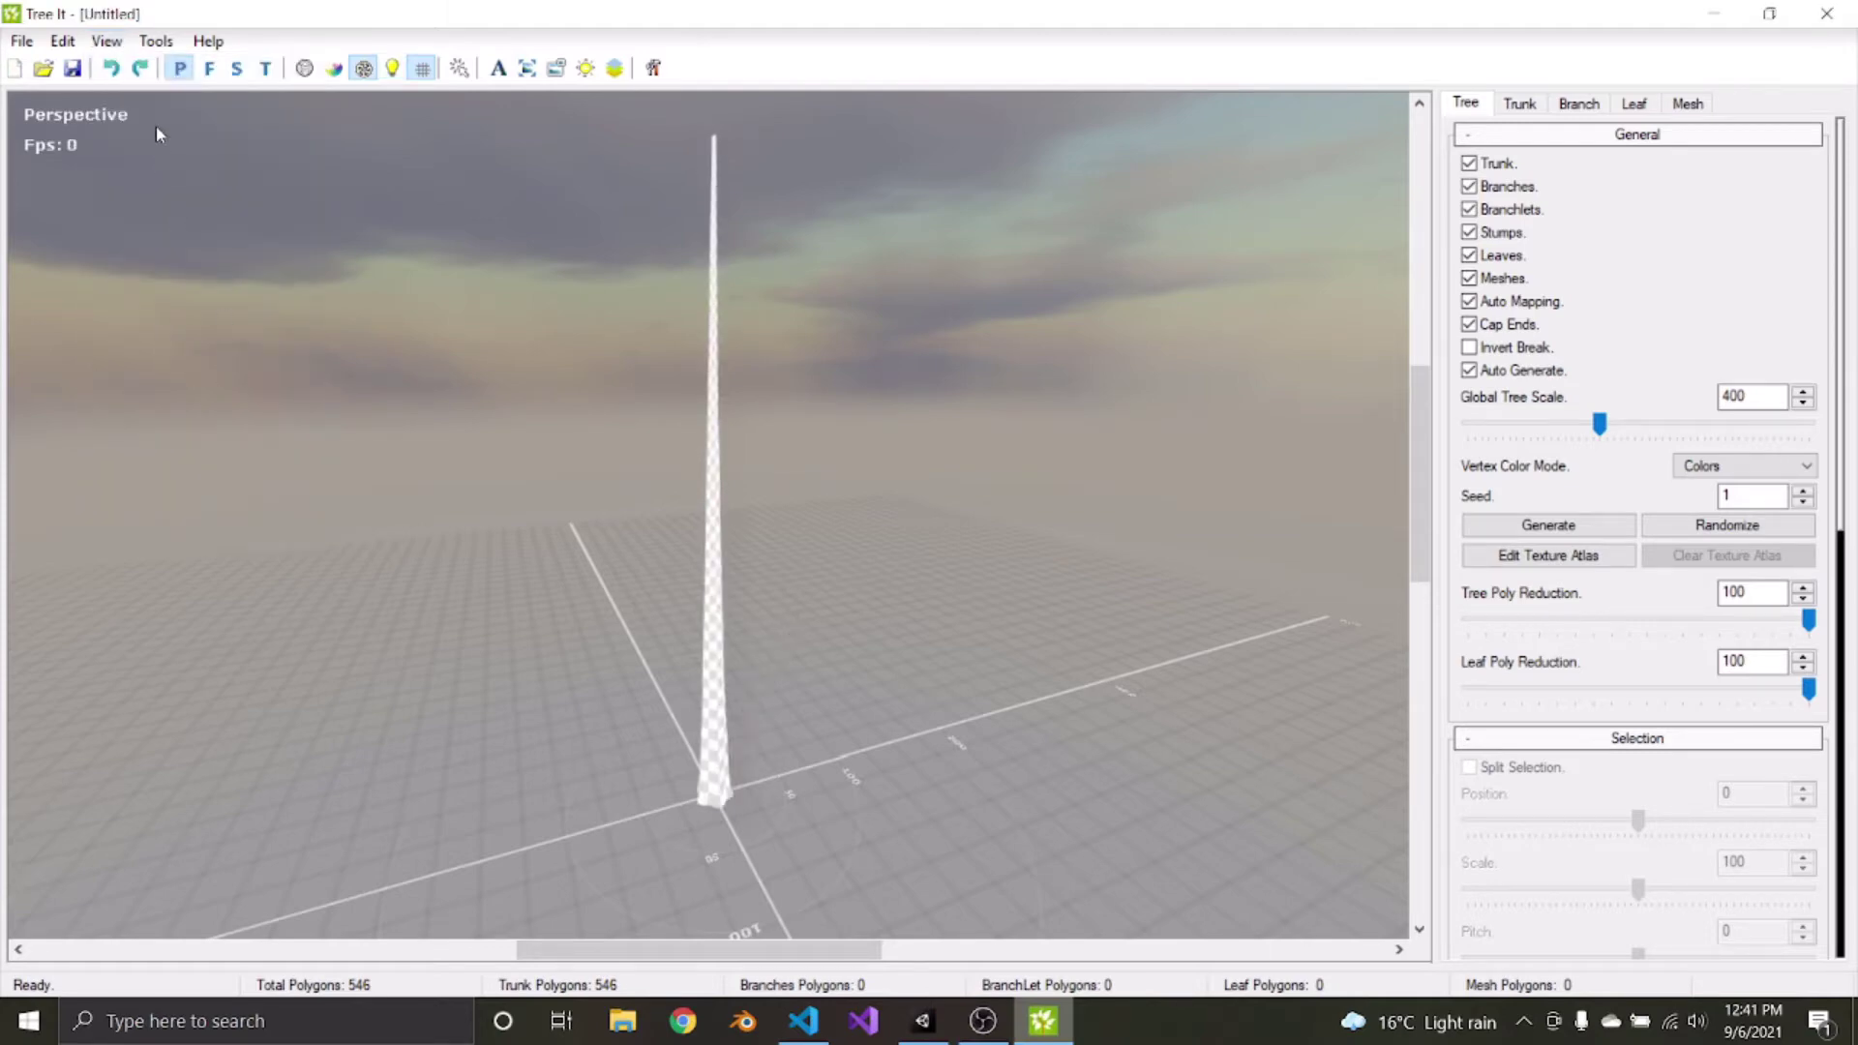
pyautogui.click(106, 41)
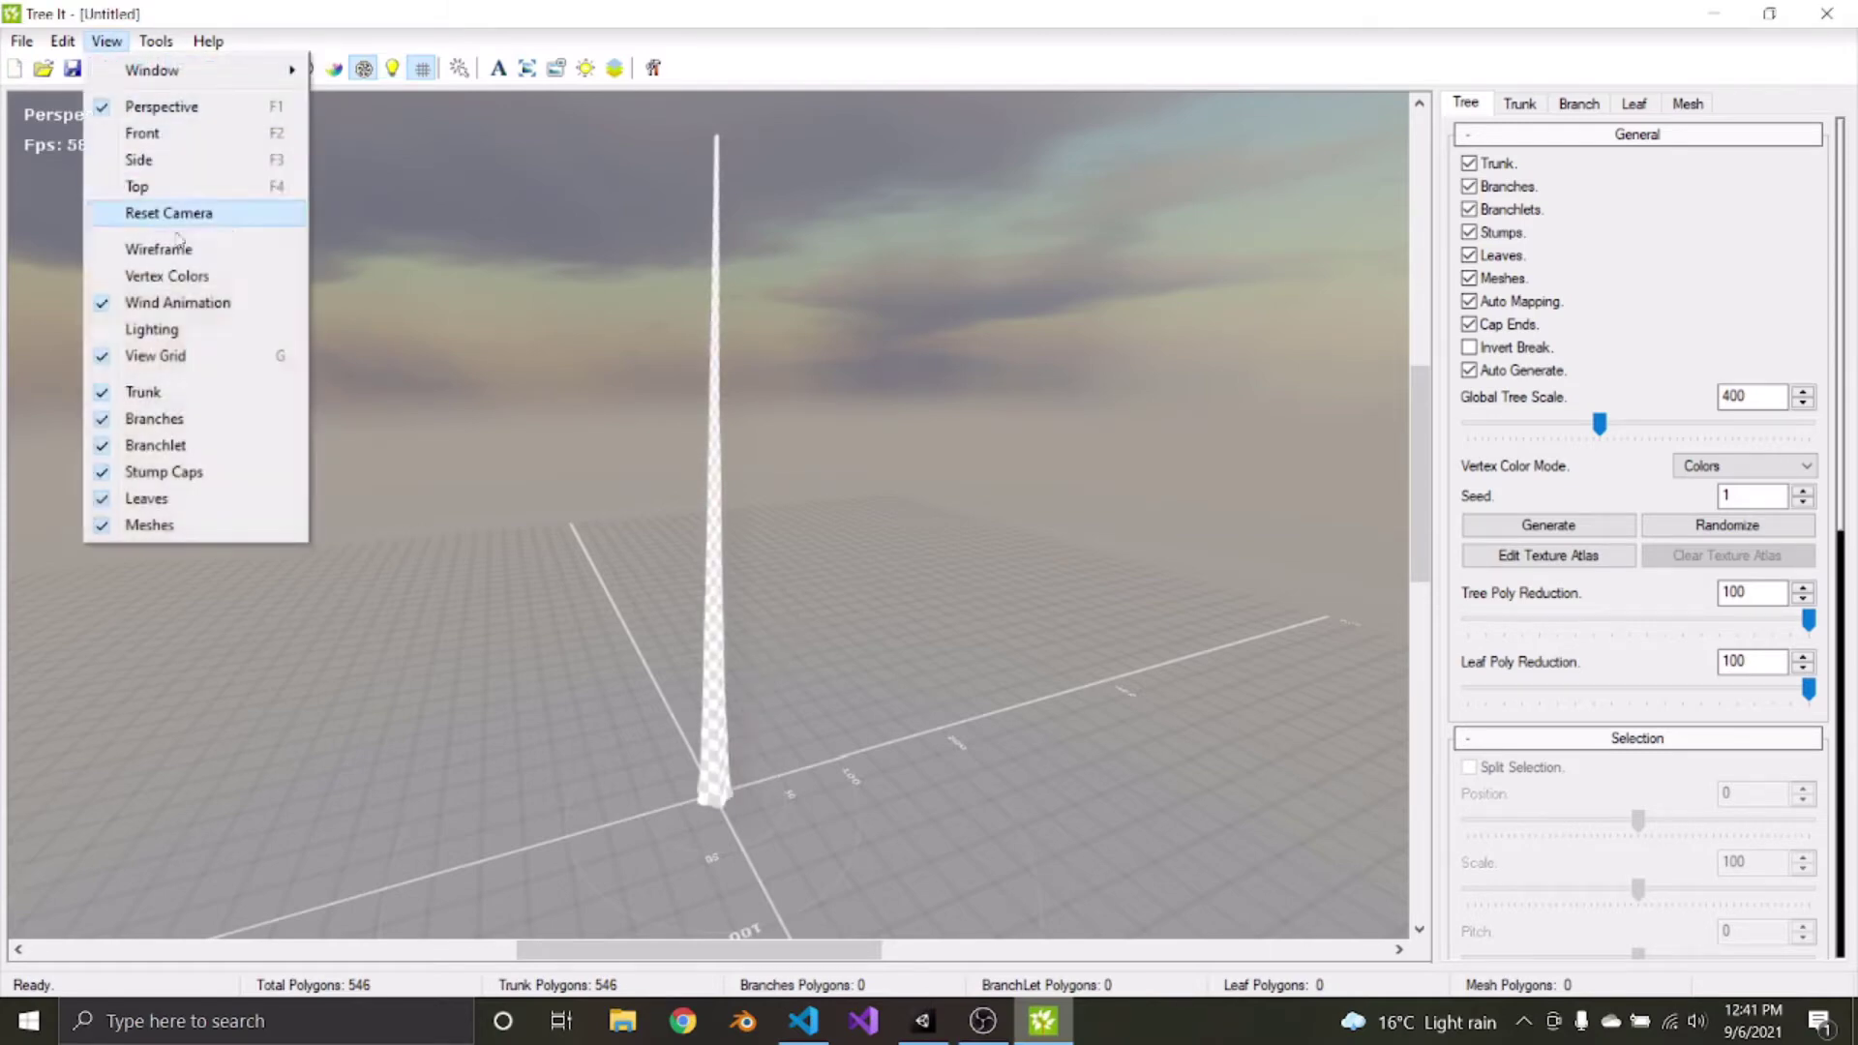
pyautogui.click(168, 331)
pyautogui.click(107, 41)
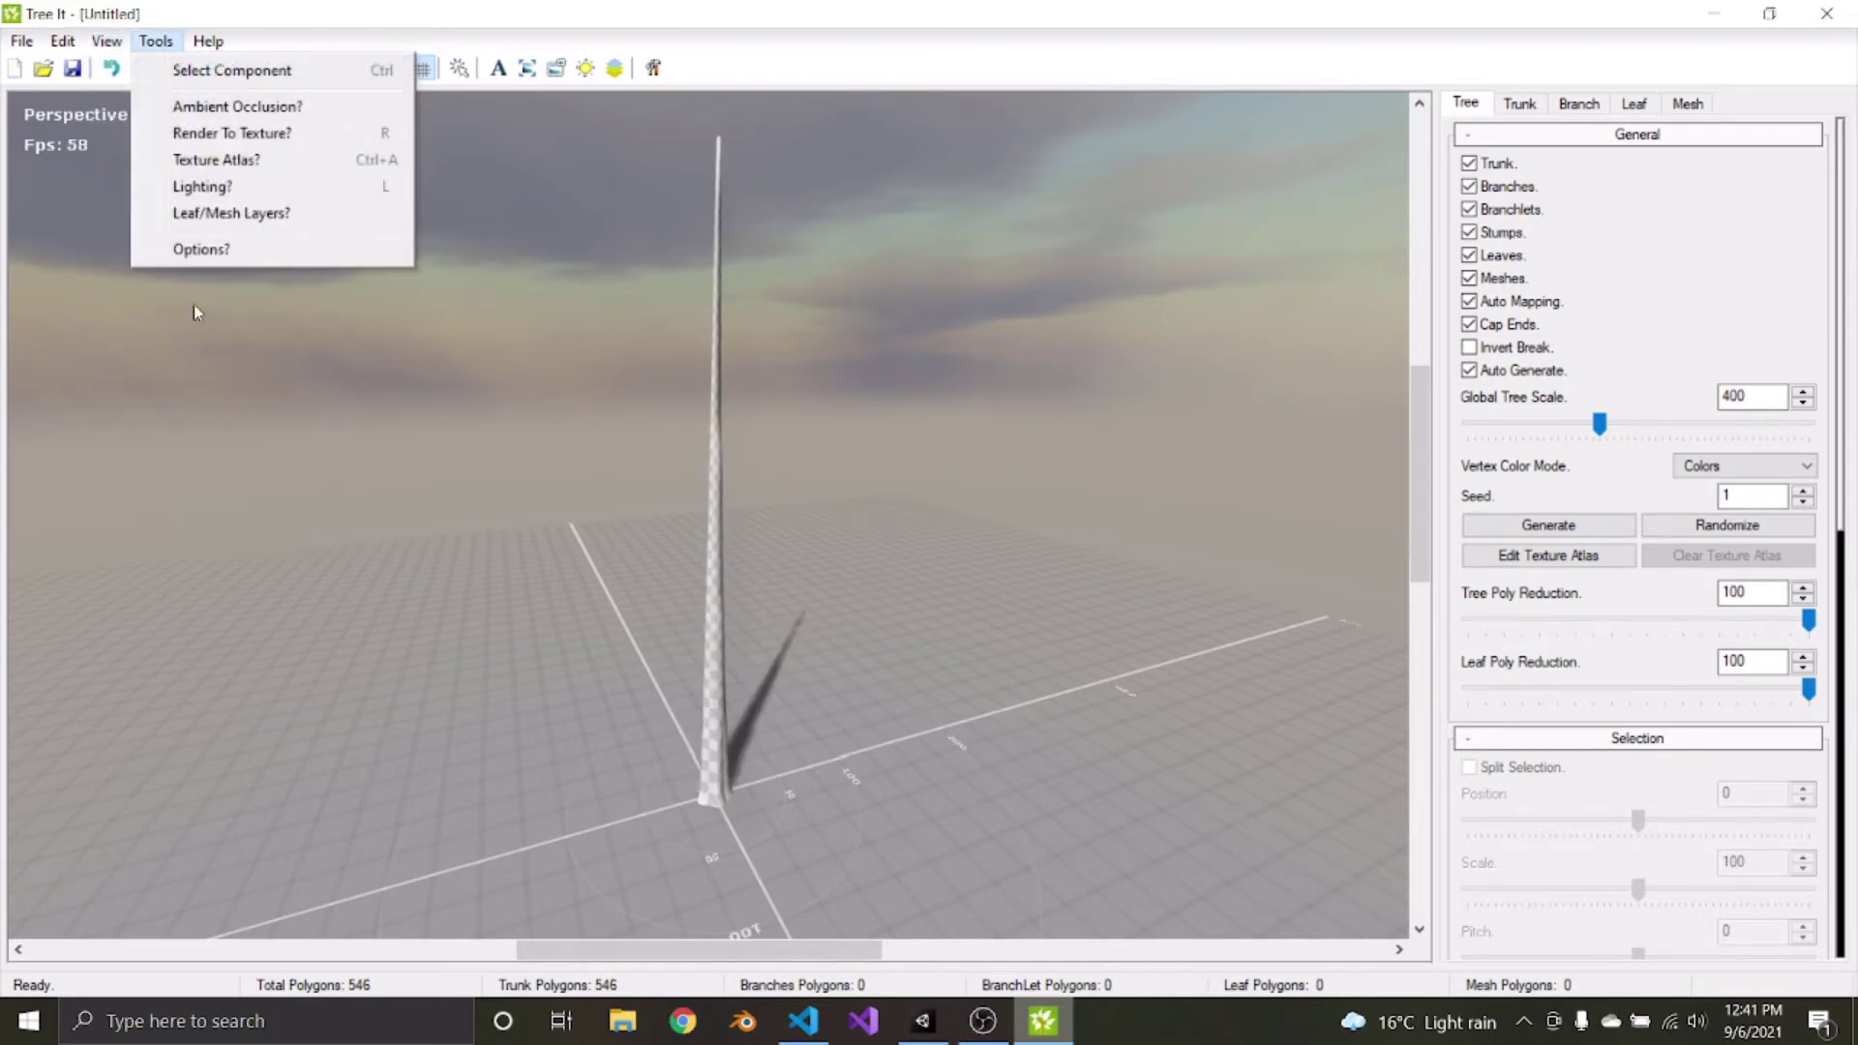
pyautogui.click(156, 41)
pyautogui.click(107, 40)
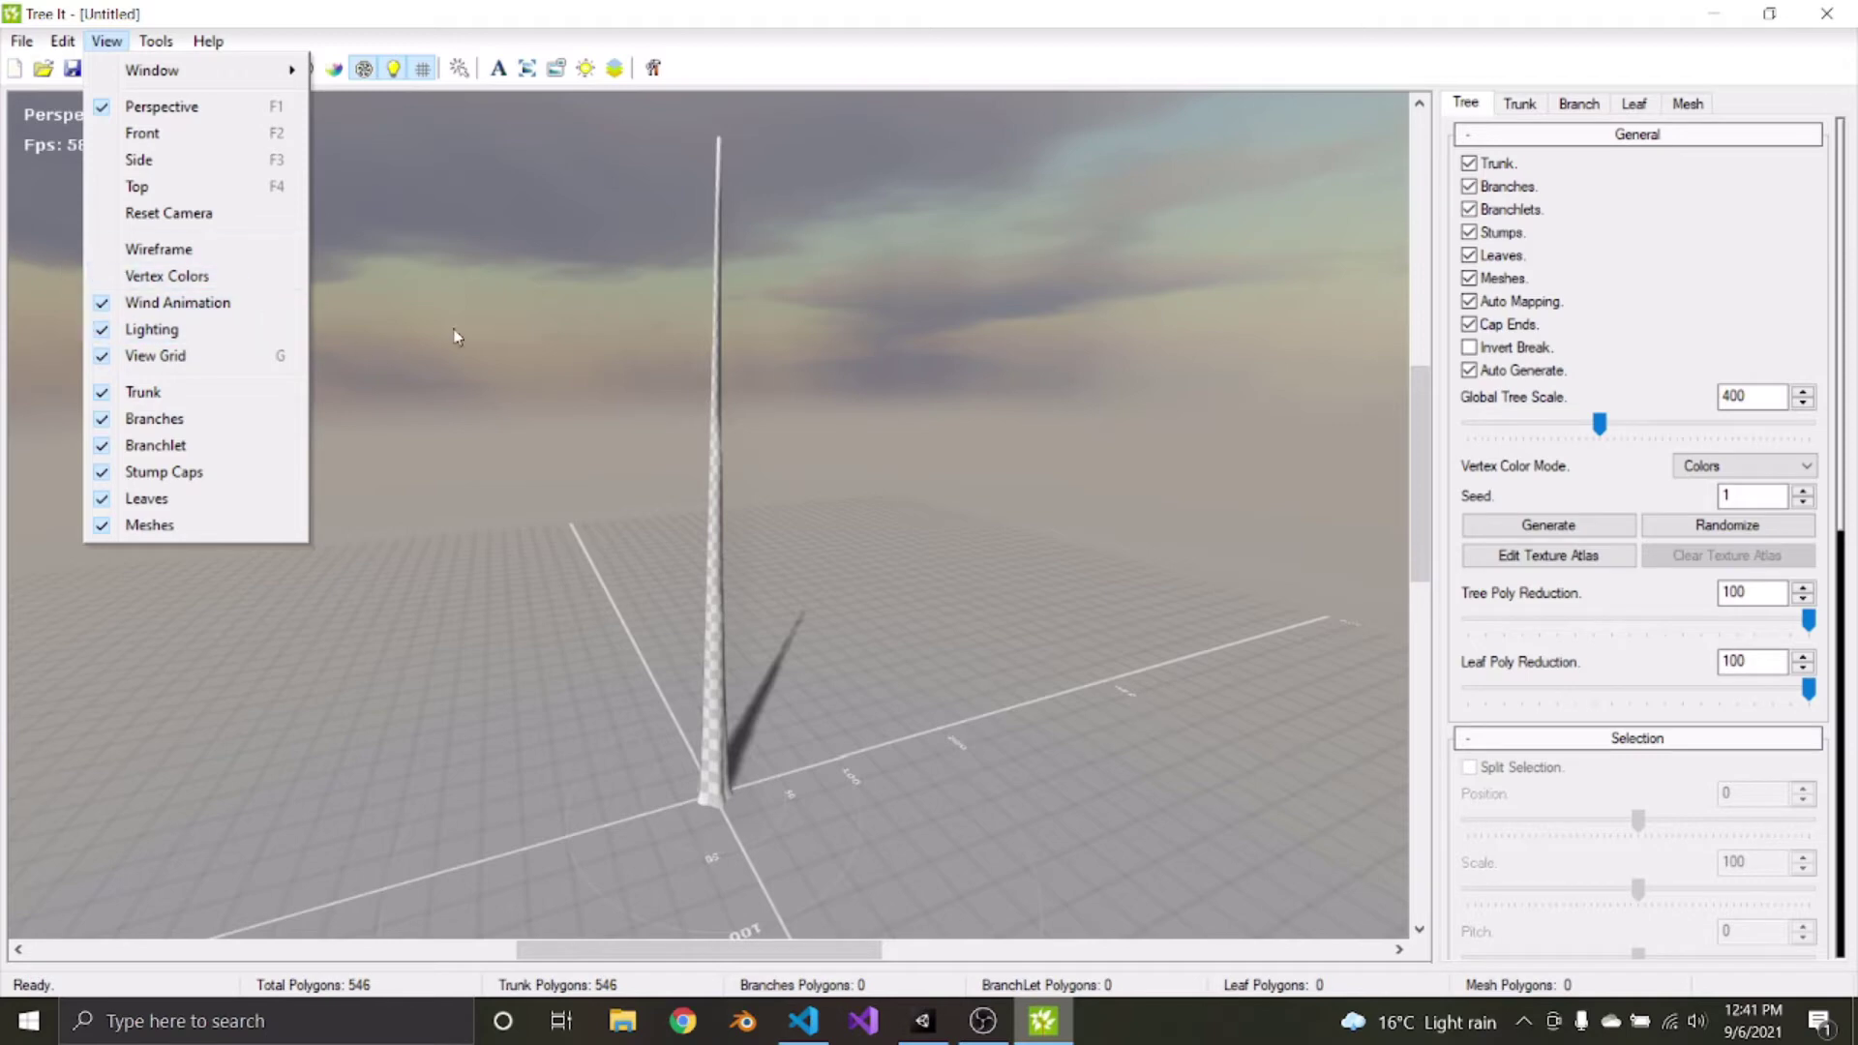
pyautogui.click(414, 389)
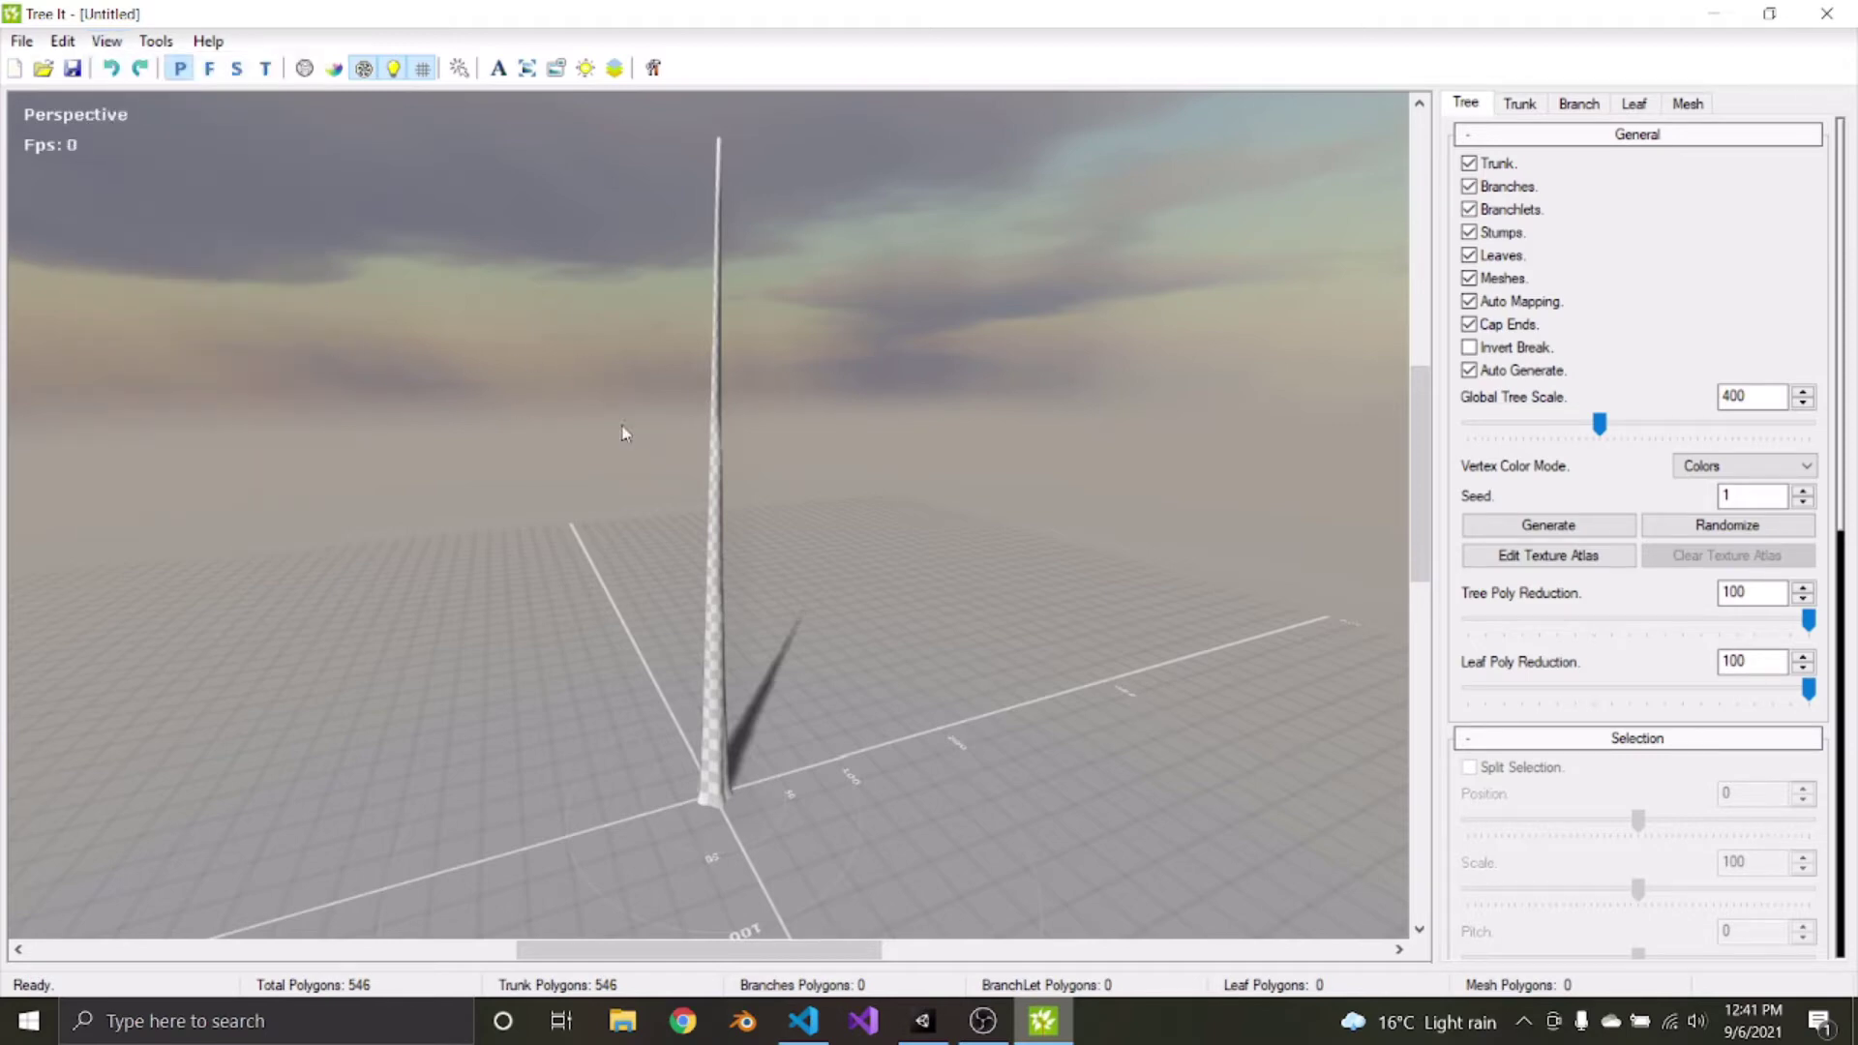
# Look through the available tree, trunk, branch, leaf and mesh settings
pyautogui.moveTo(622, 427); pyautogui.dragTo(534, 500, button='middle')
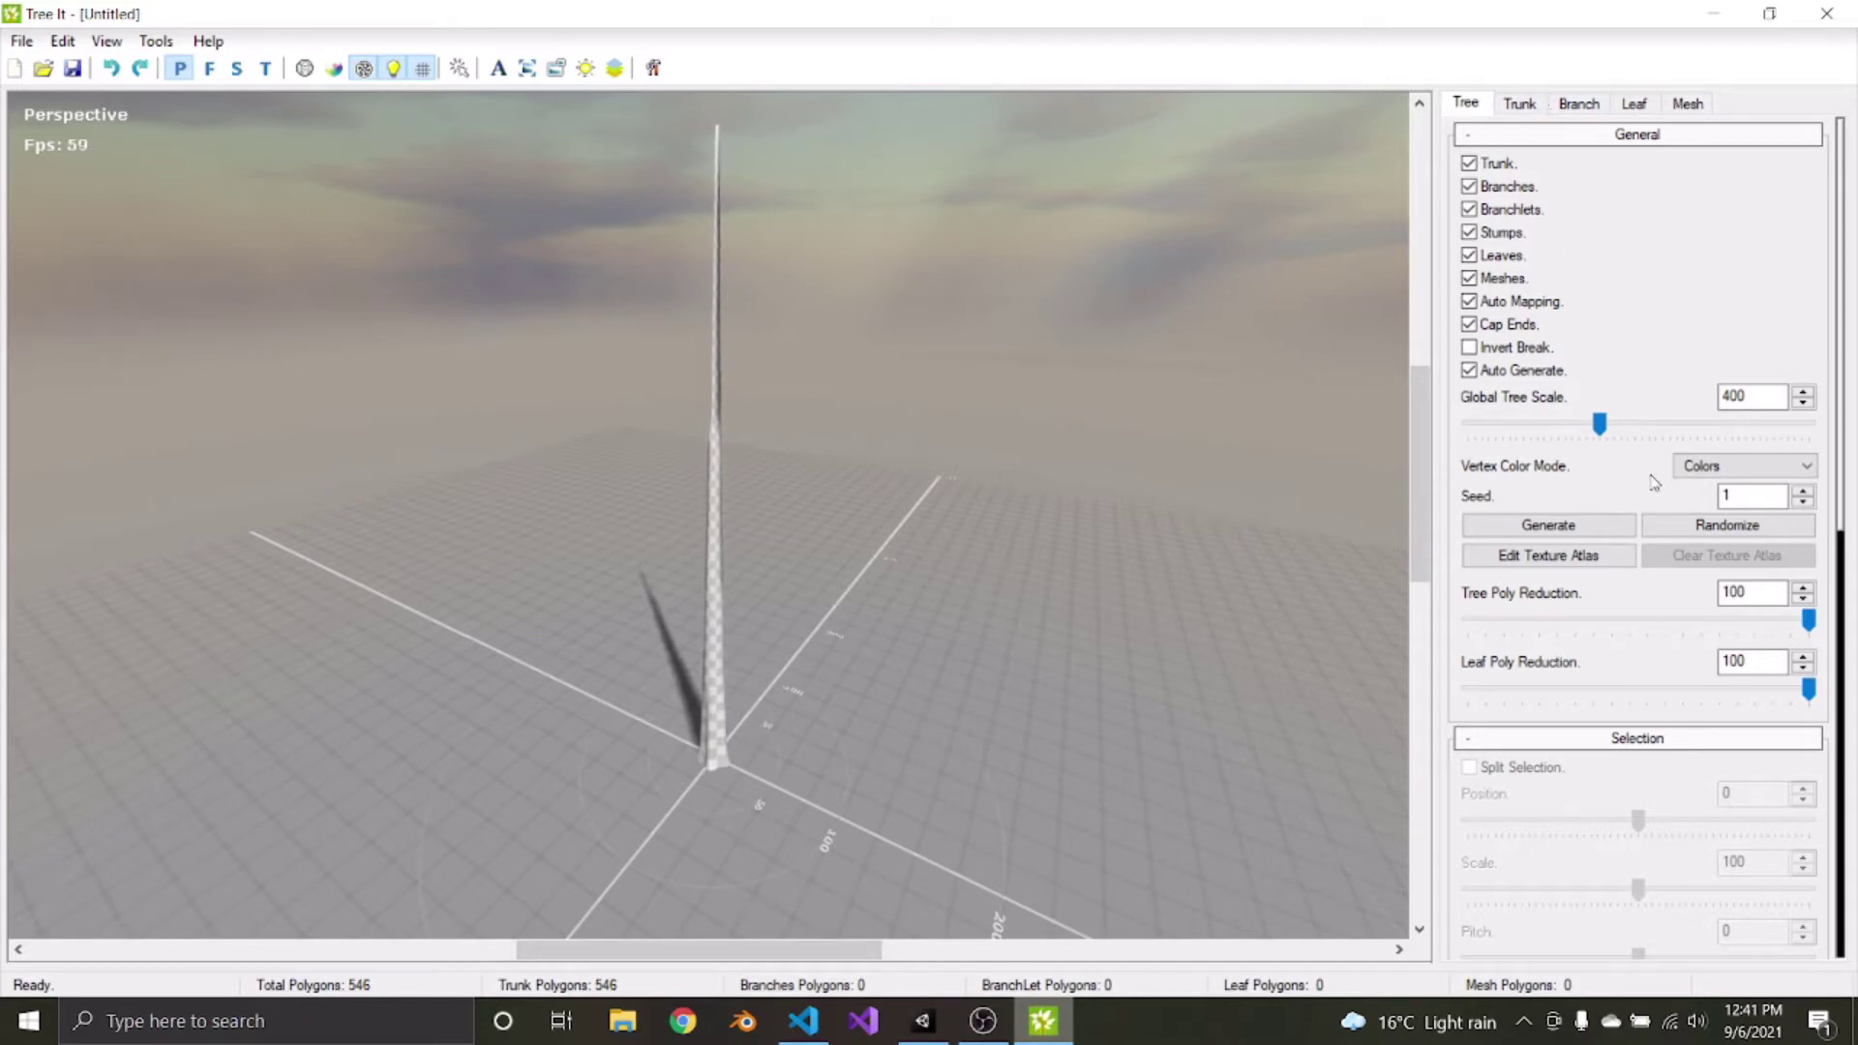
pyautogui.scroll(-5, 1651, 471)
pyautogui.scroll(5, 1655, 450)
pyautogui.click(1578, 103)
pyautogui.click(1687, 104)
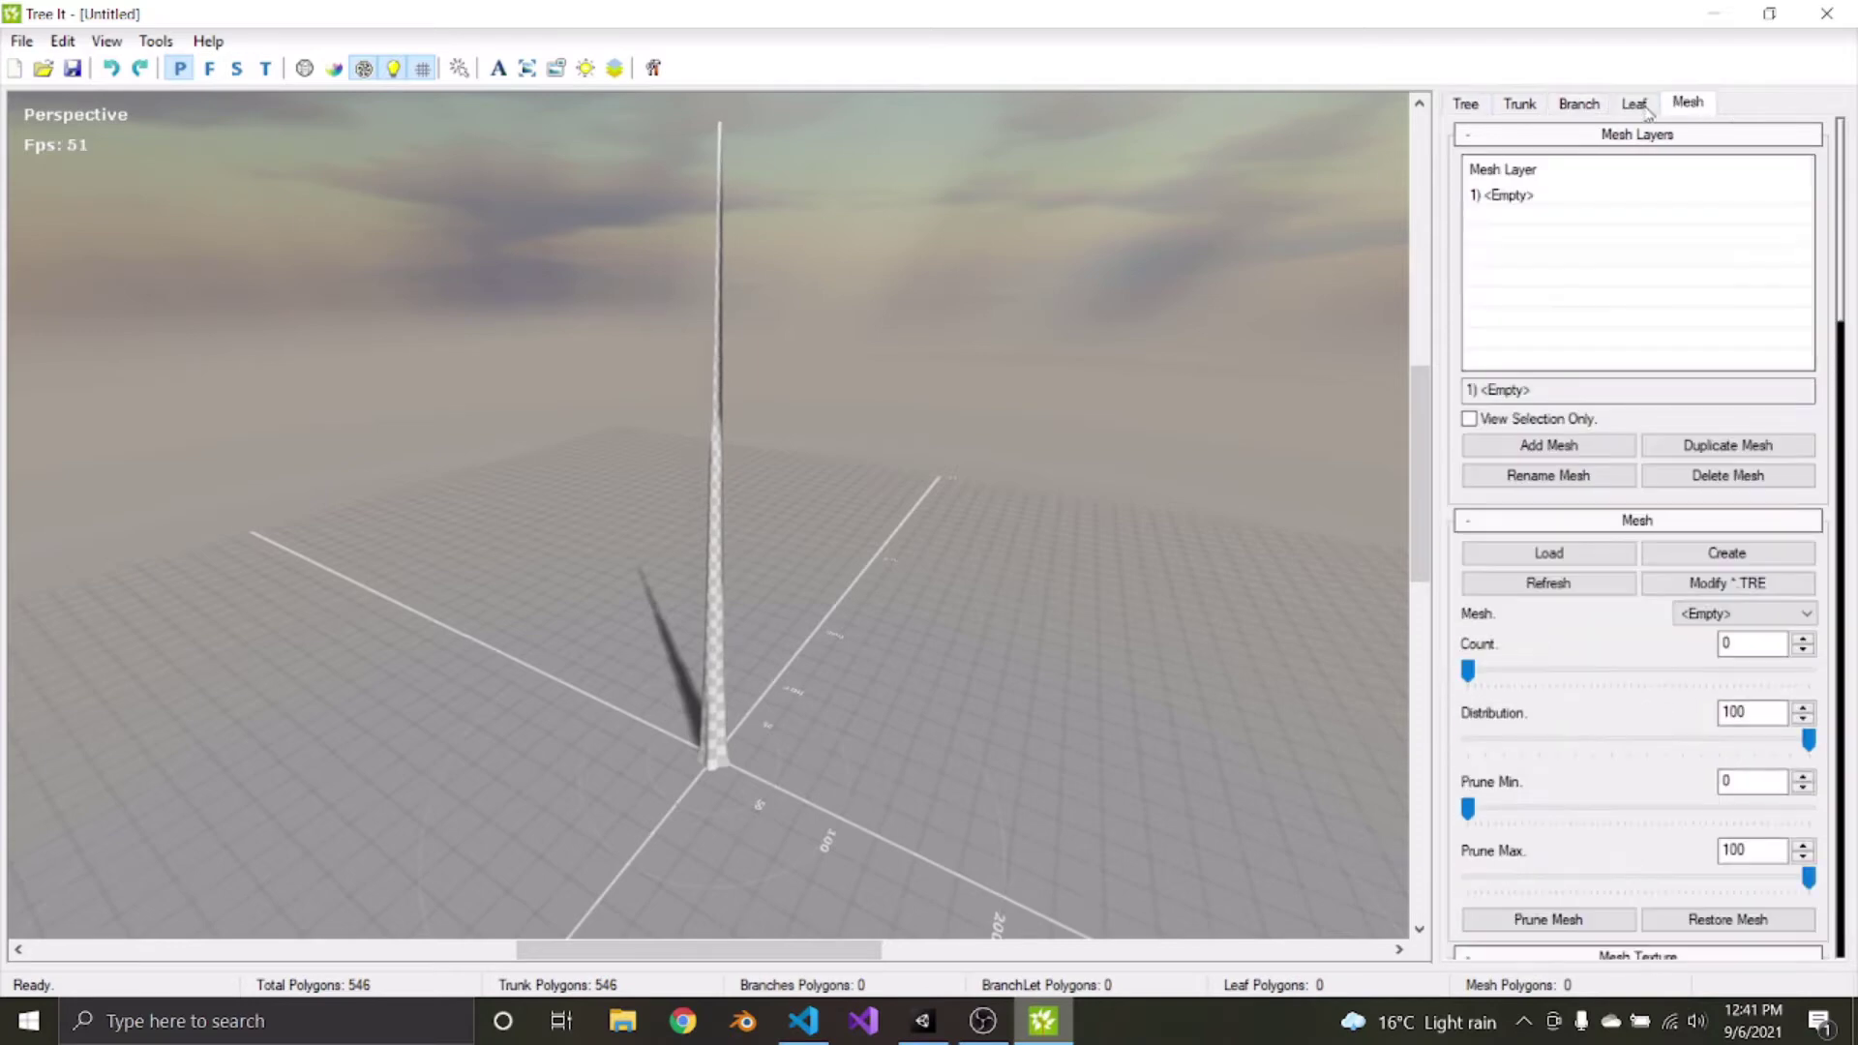
pyautogui.click(1633, 103)
pyautogui.click(1520, 104)
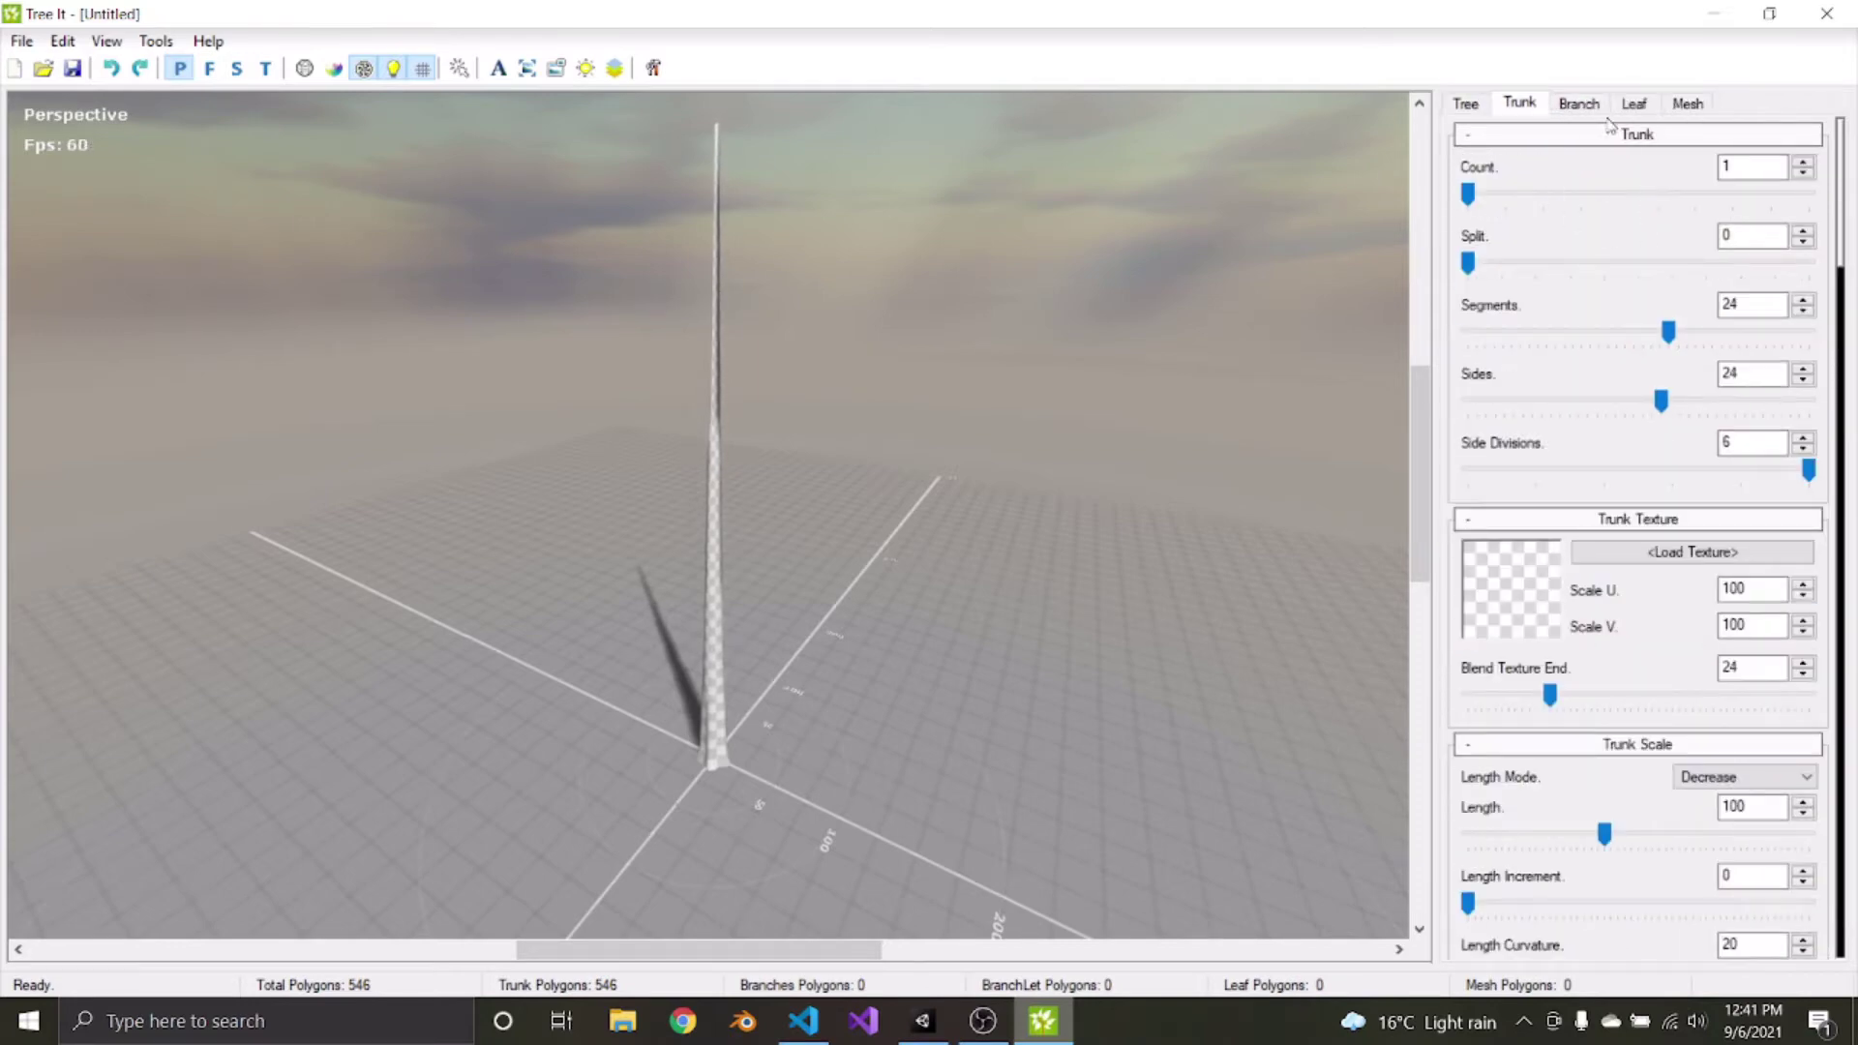
pyautogui.click(1687, 103)
pyautogui.click(1634, 104)
pyautogui.click(1466, 103)
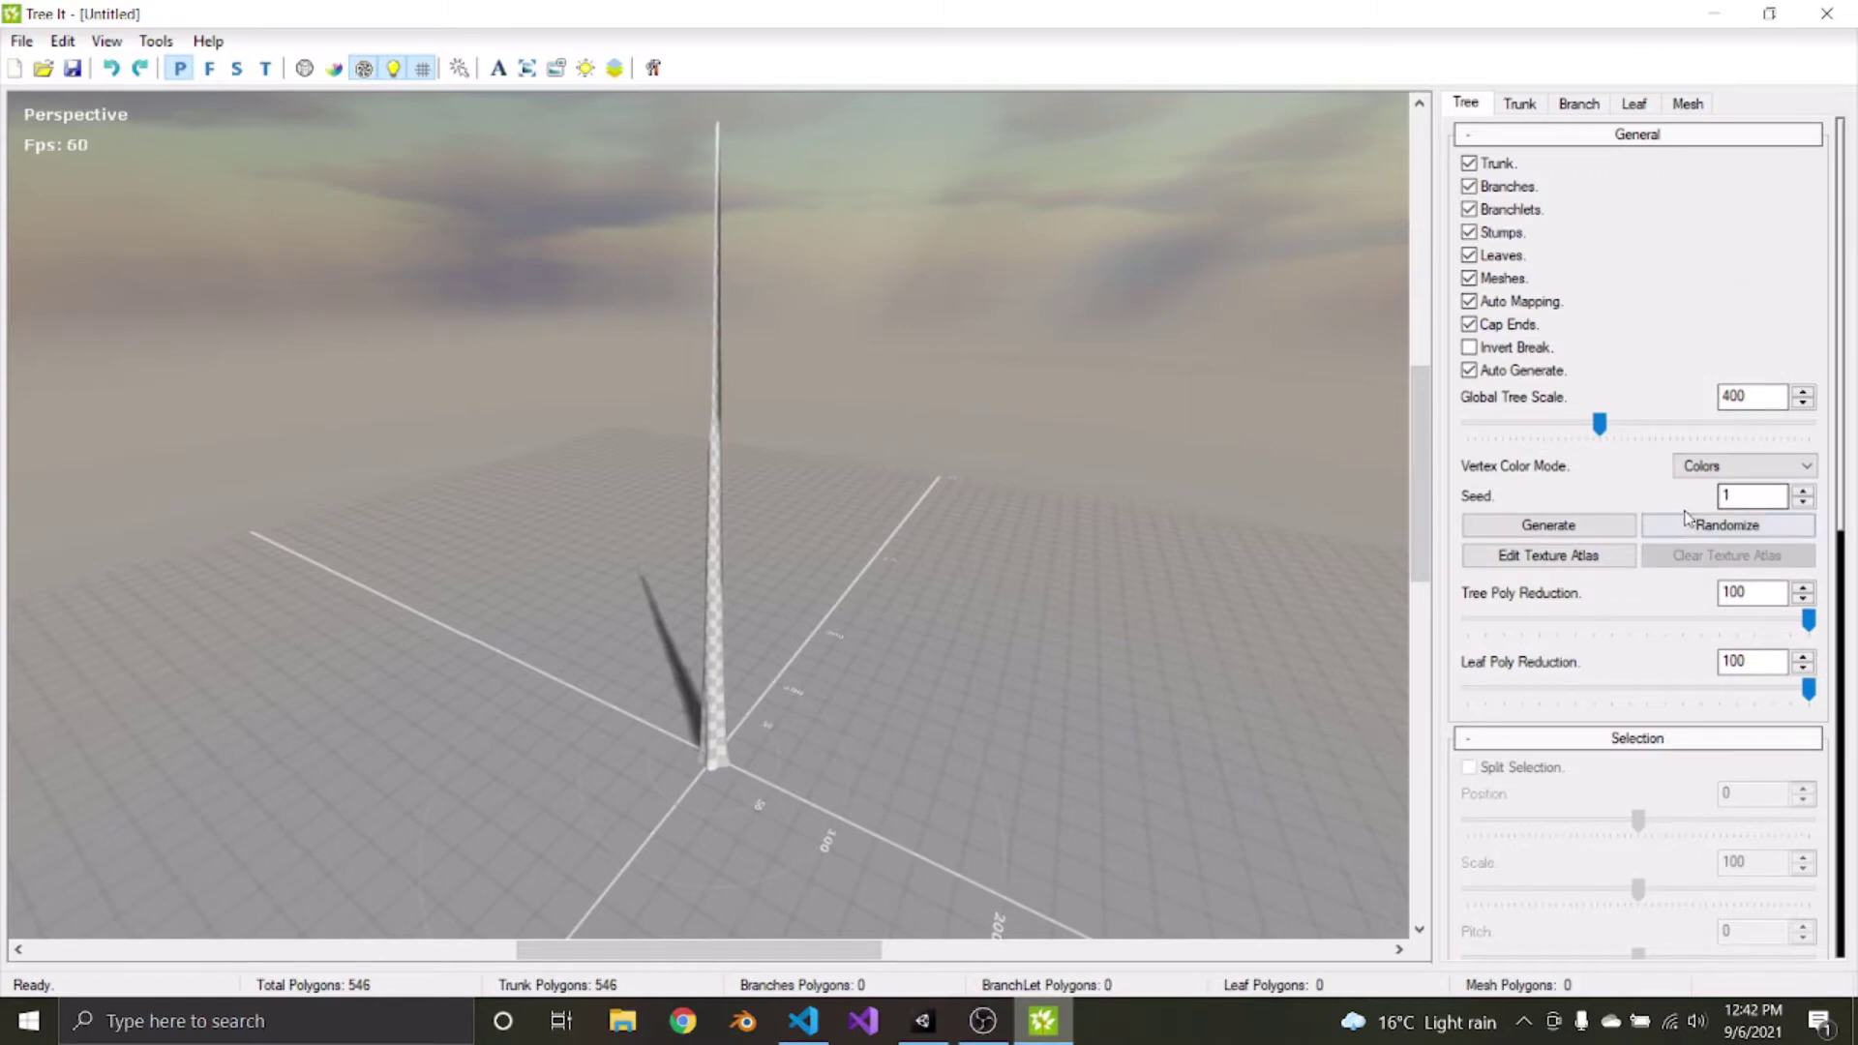
pyautogui.scroll(-5, 1645, 387)
pyautogui.scroll(4, 1692, 497)
pyautogui.scroll(2, 1569, 368)
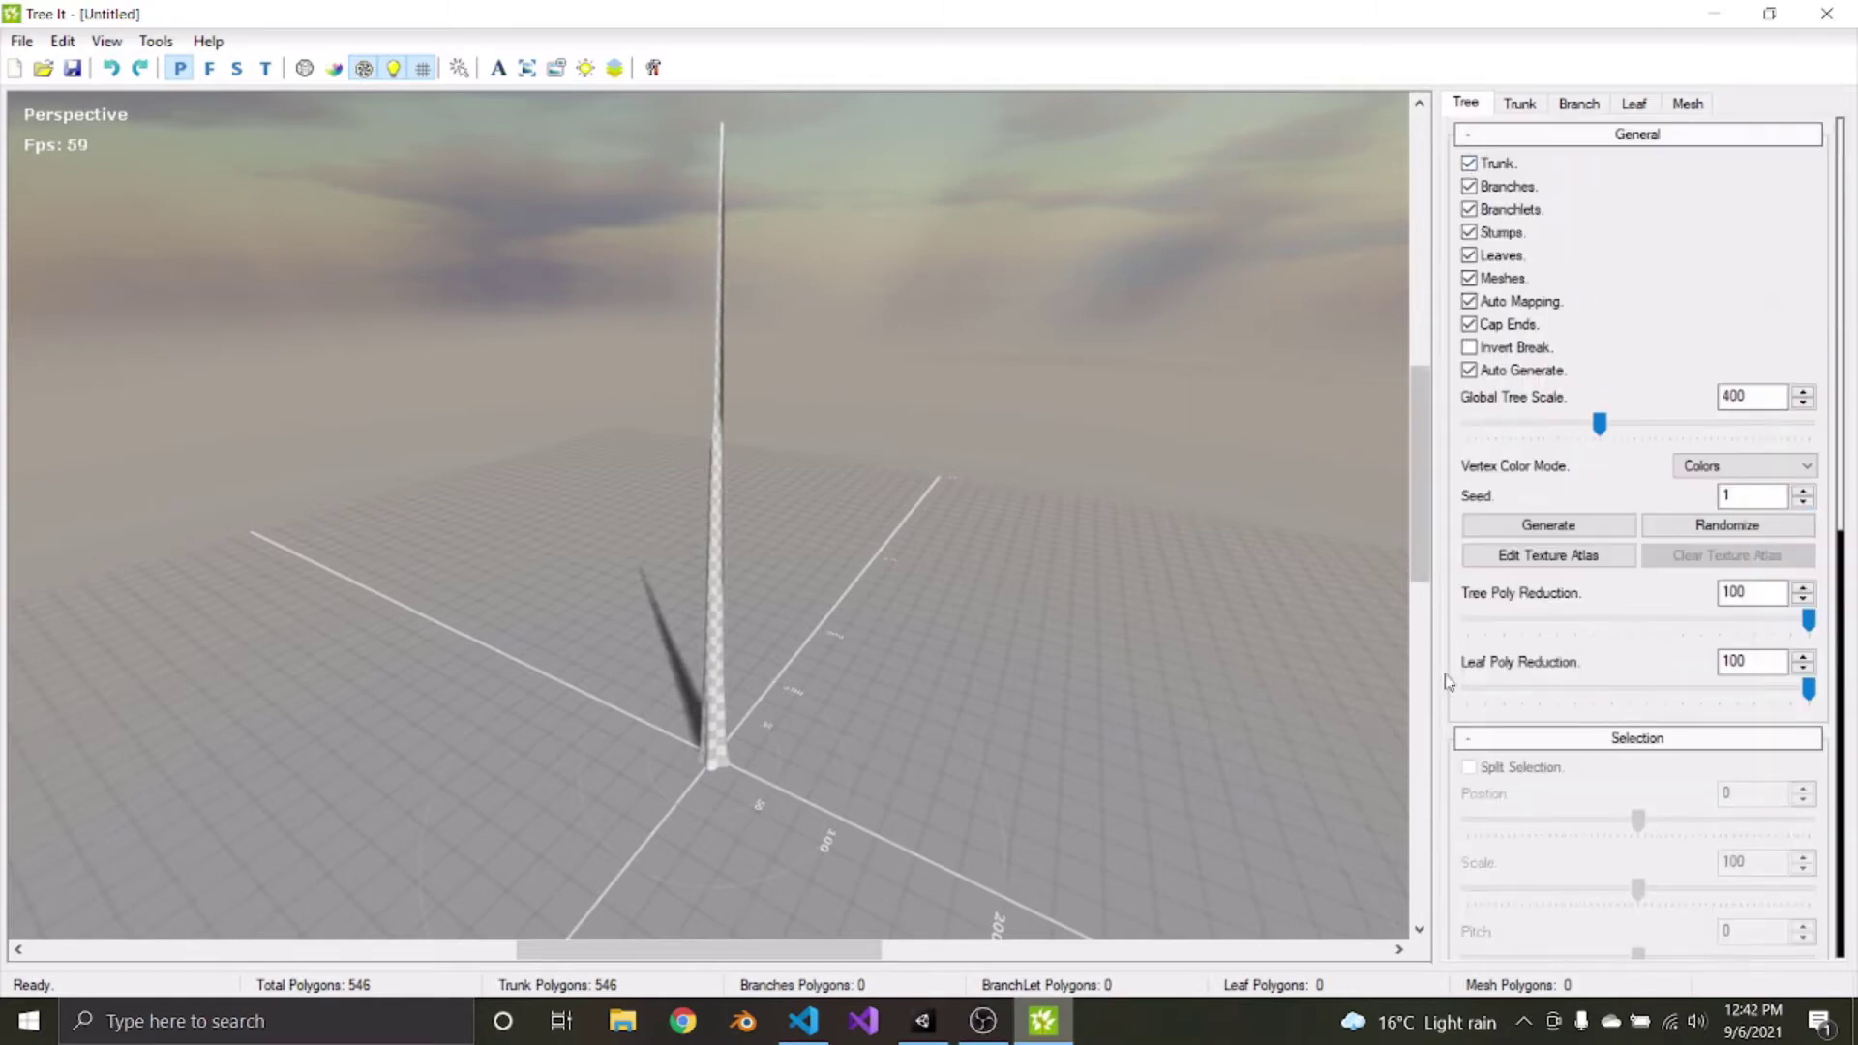
# Try a trunk split of 2, view the forked trunk, and set the split back to 0
pyautogui.click(1518, 104)
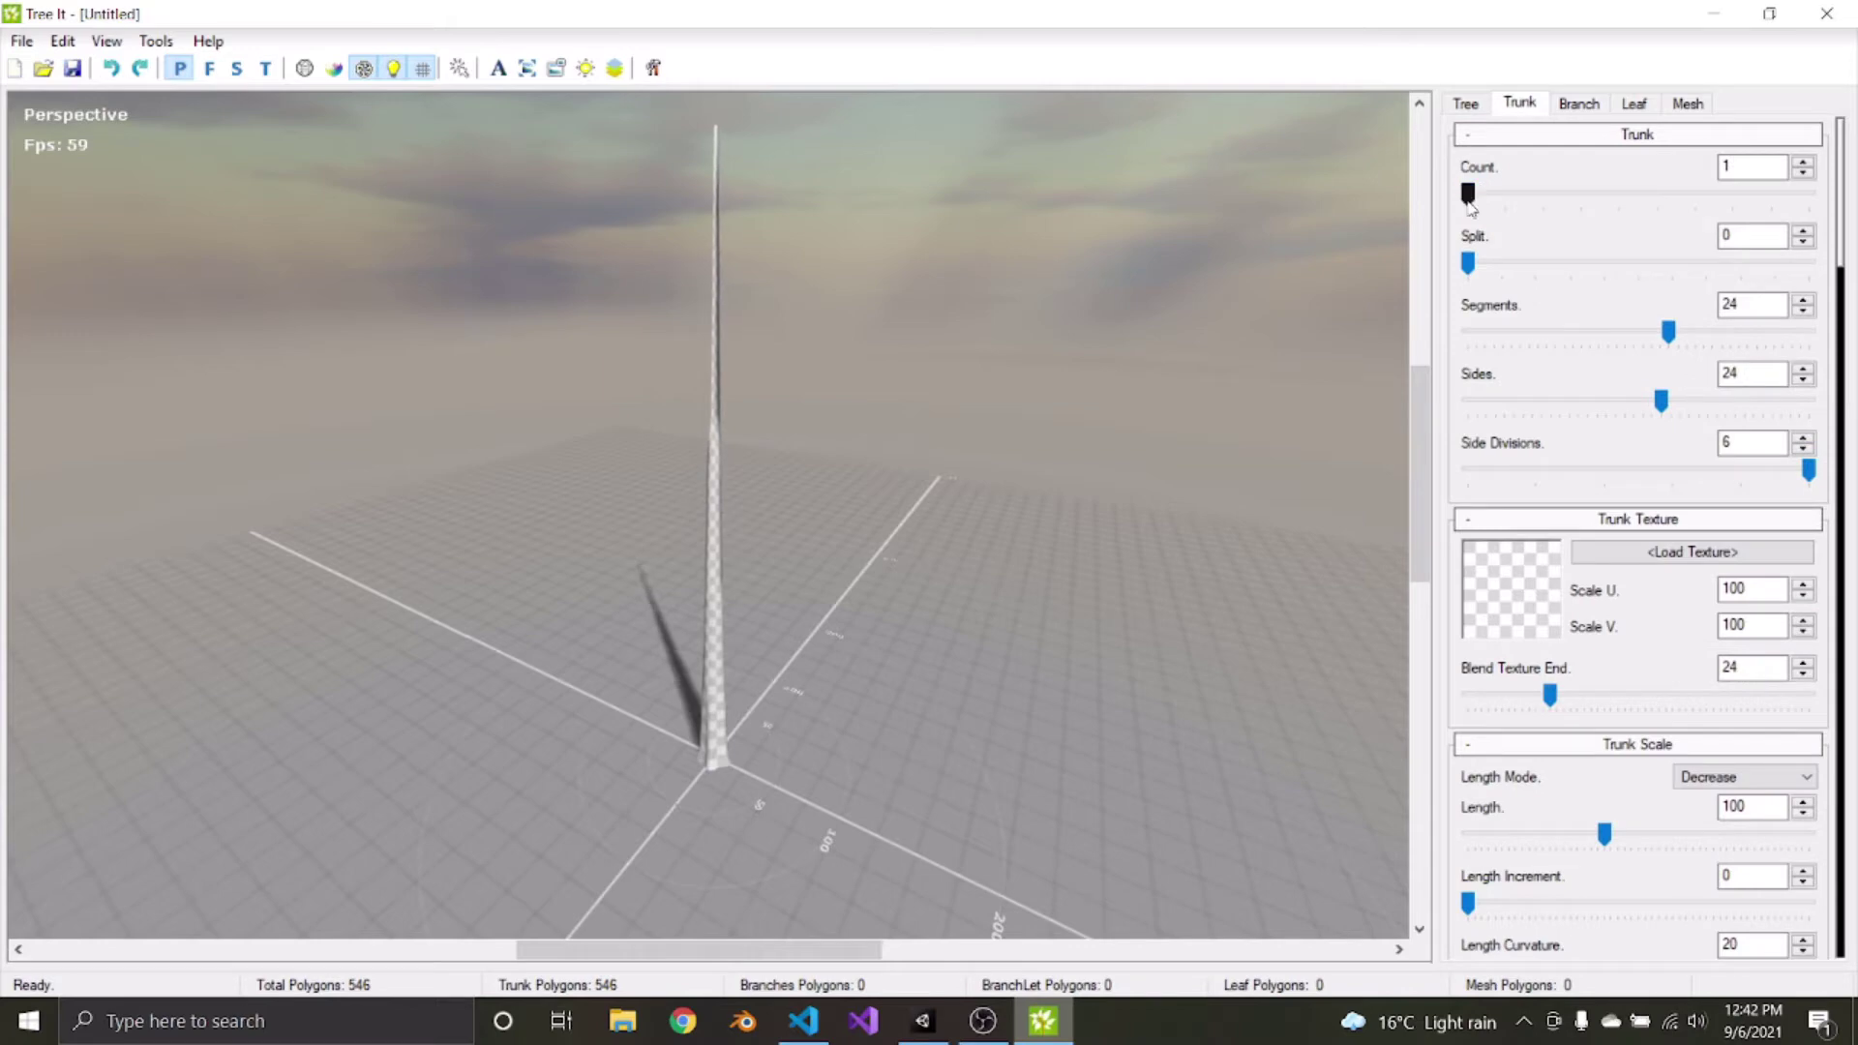
pyautogui.moveTo(1471, 267); pyautogui.dragTo(1537, 267)
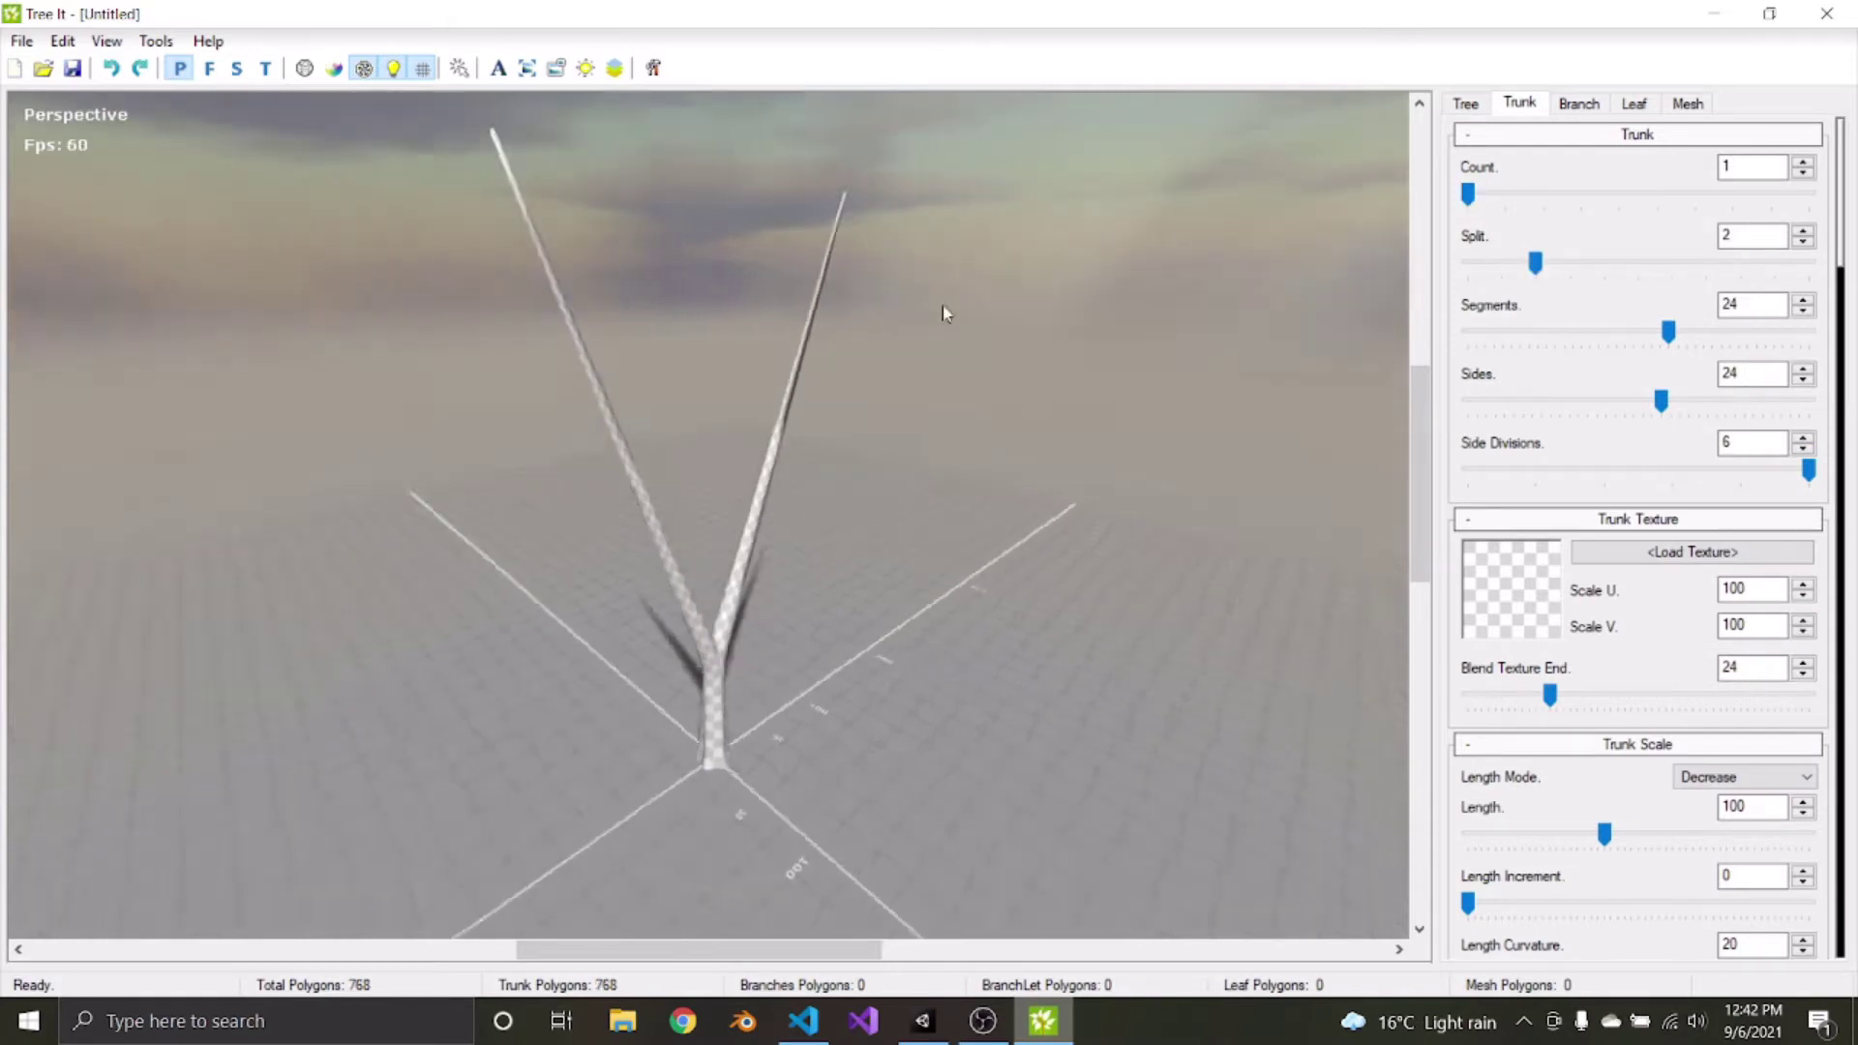
pyautogui.moveTo(943, 304); pyautogui.dragTo(1486, 339)
pyautogui.moveTo(1535, 262); pyautogui.dragTo(1468, 262)
# Set the trunk's length to 140 and its length increment to 5
pyautogui.scroll(-4, 1609, 523)
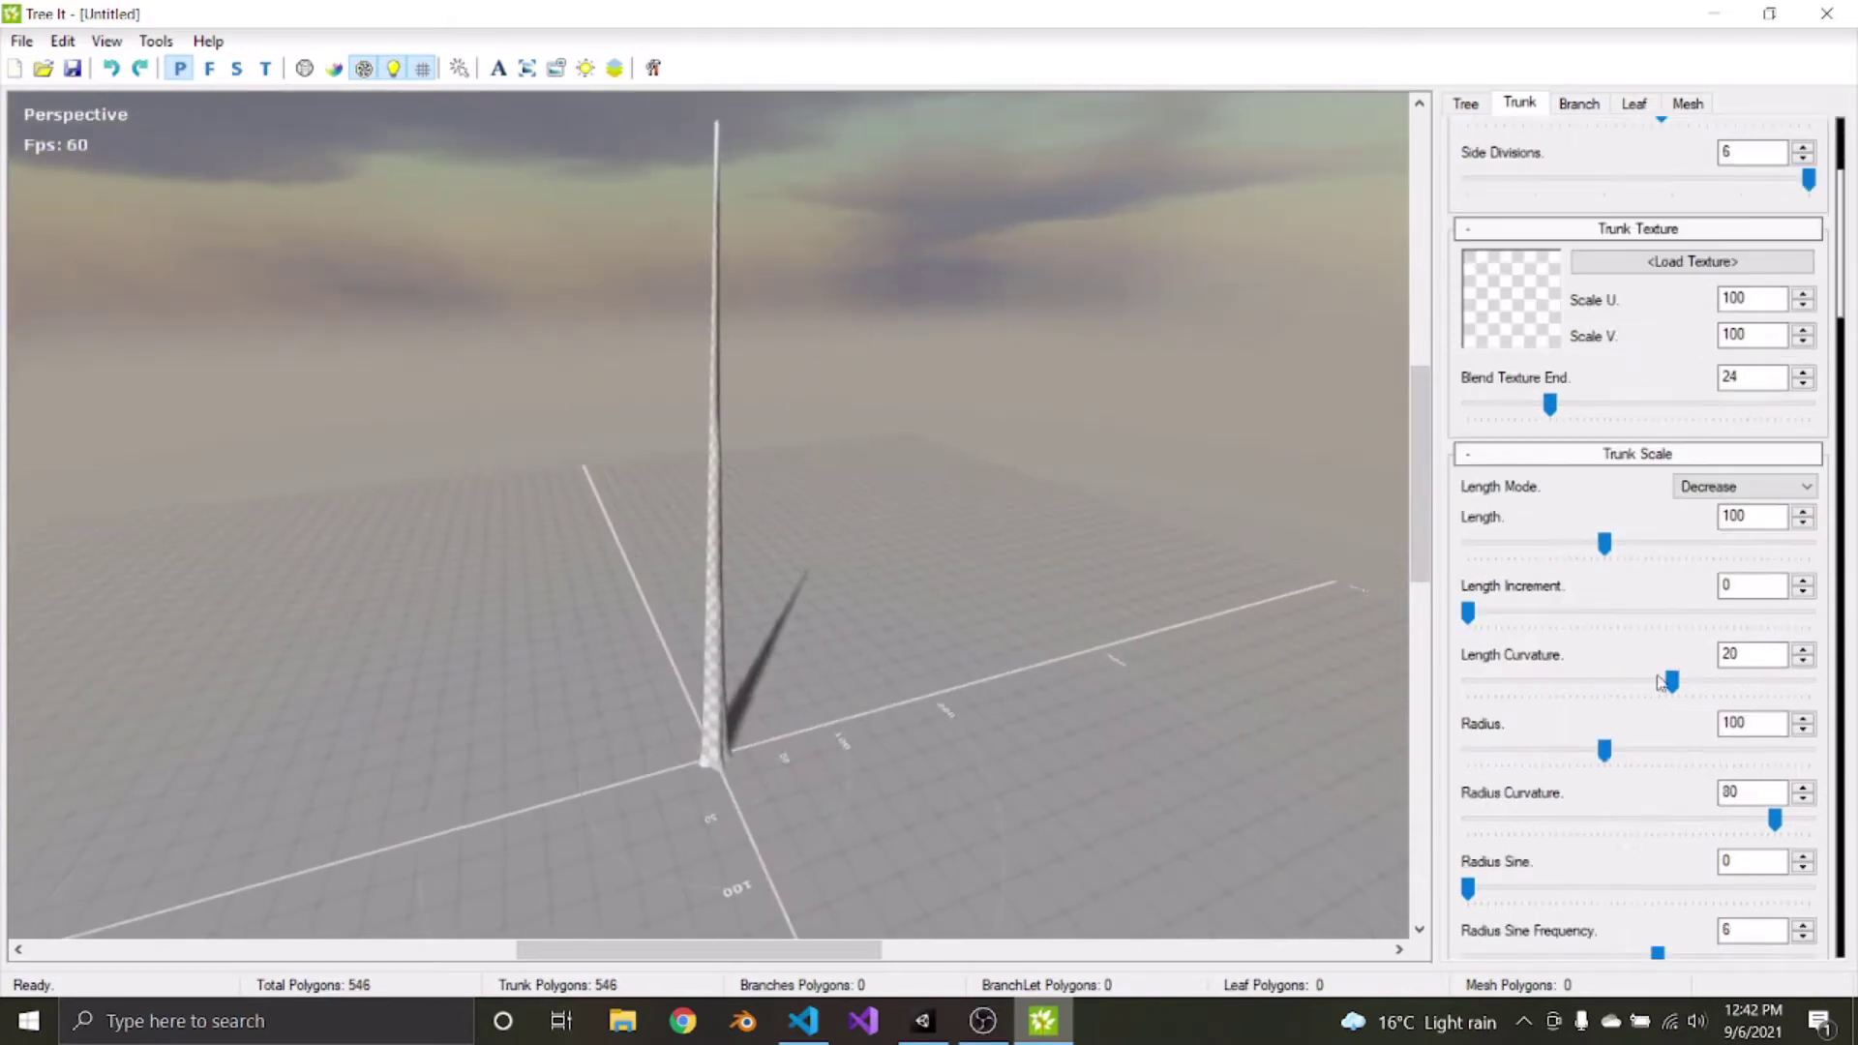
pyautogui.moveTo(1606, 544); pyautogui.dragTo(1686, 544)
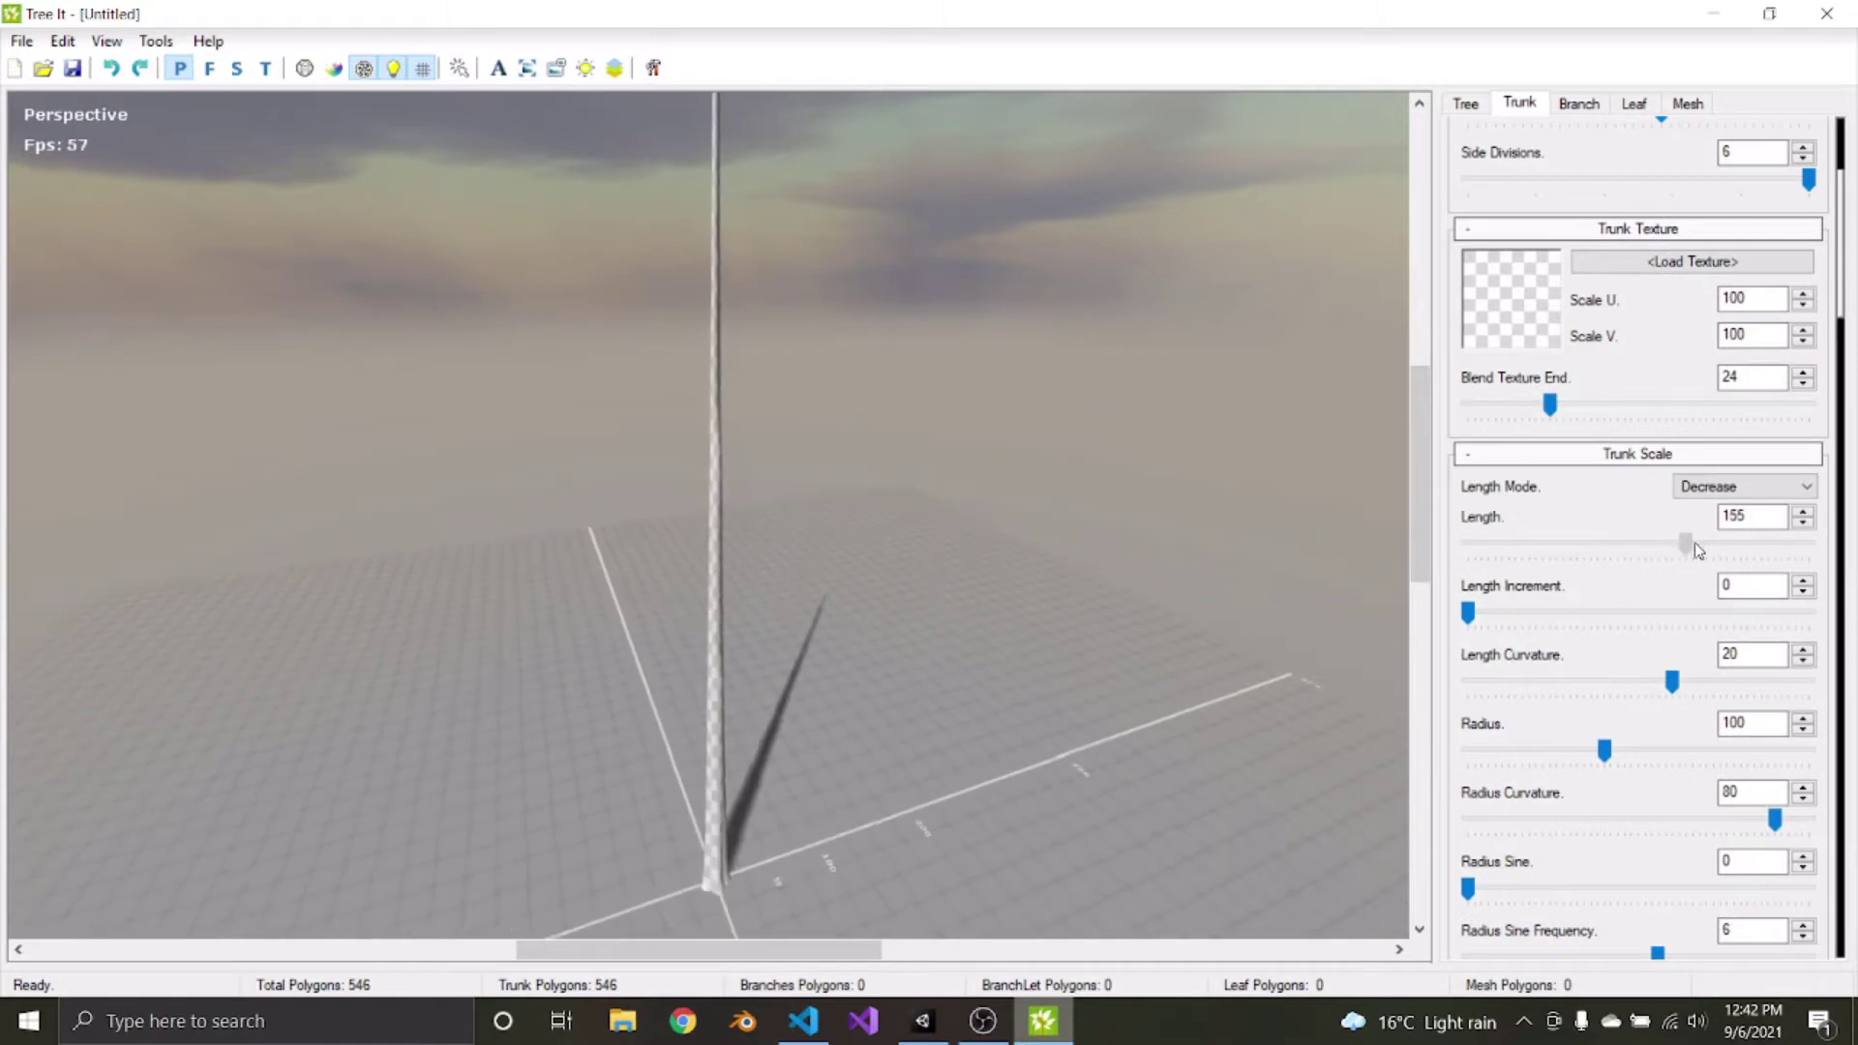
pyautogui.moveTo(761, 523); pyautogui.dragTo(876, 542)
pyautogui.moveTo(1684, 543); pyautogui.dragTo(1658, 543)
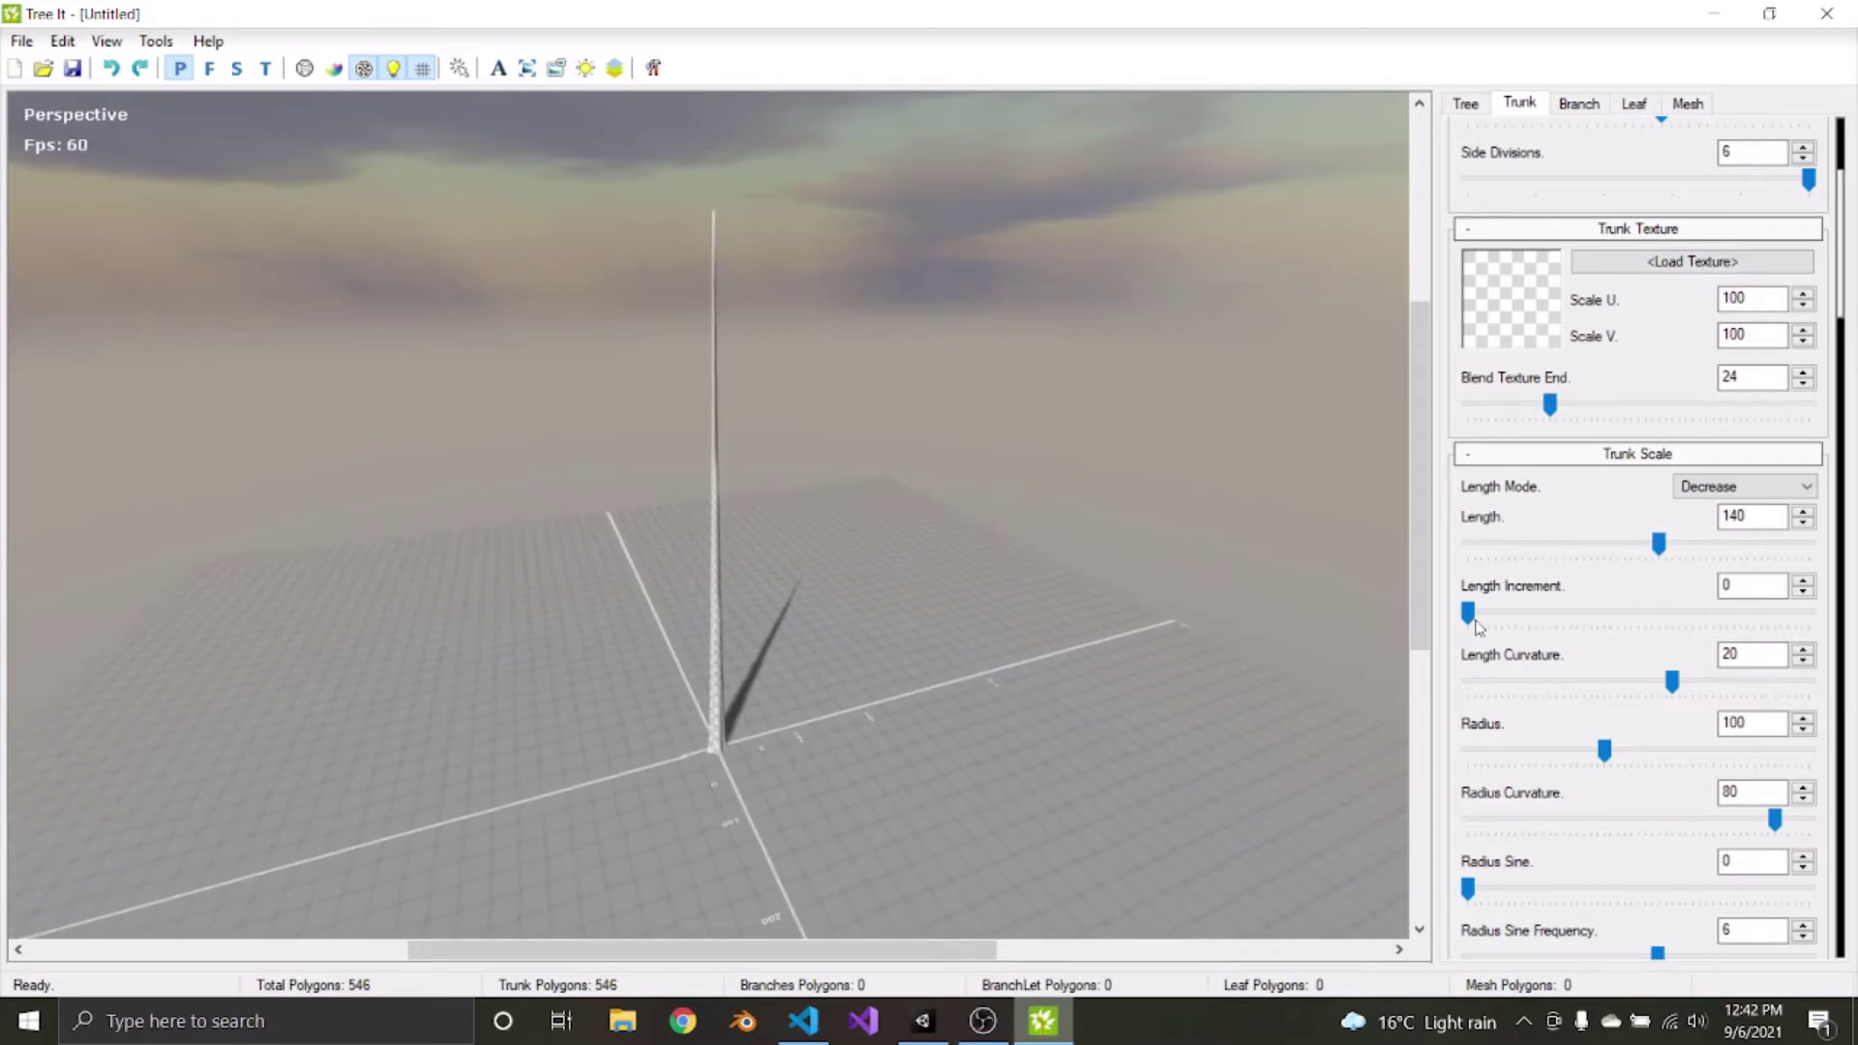
pyautogui.moveTo(1475, 626); pyautogui.dragTo(1487, 624)
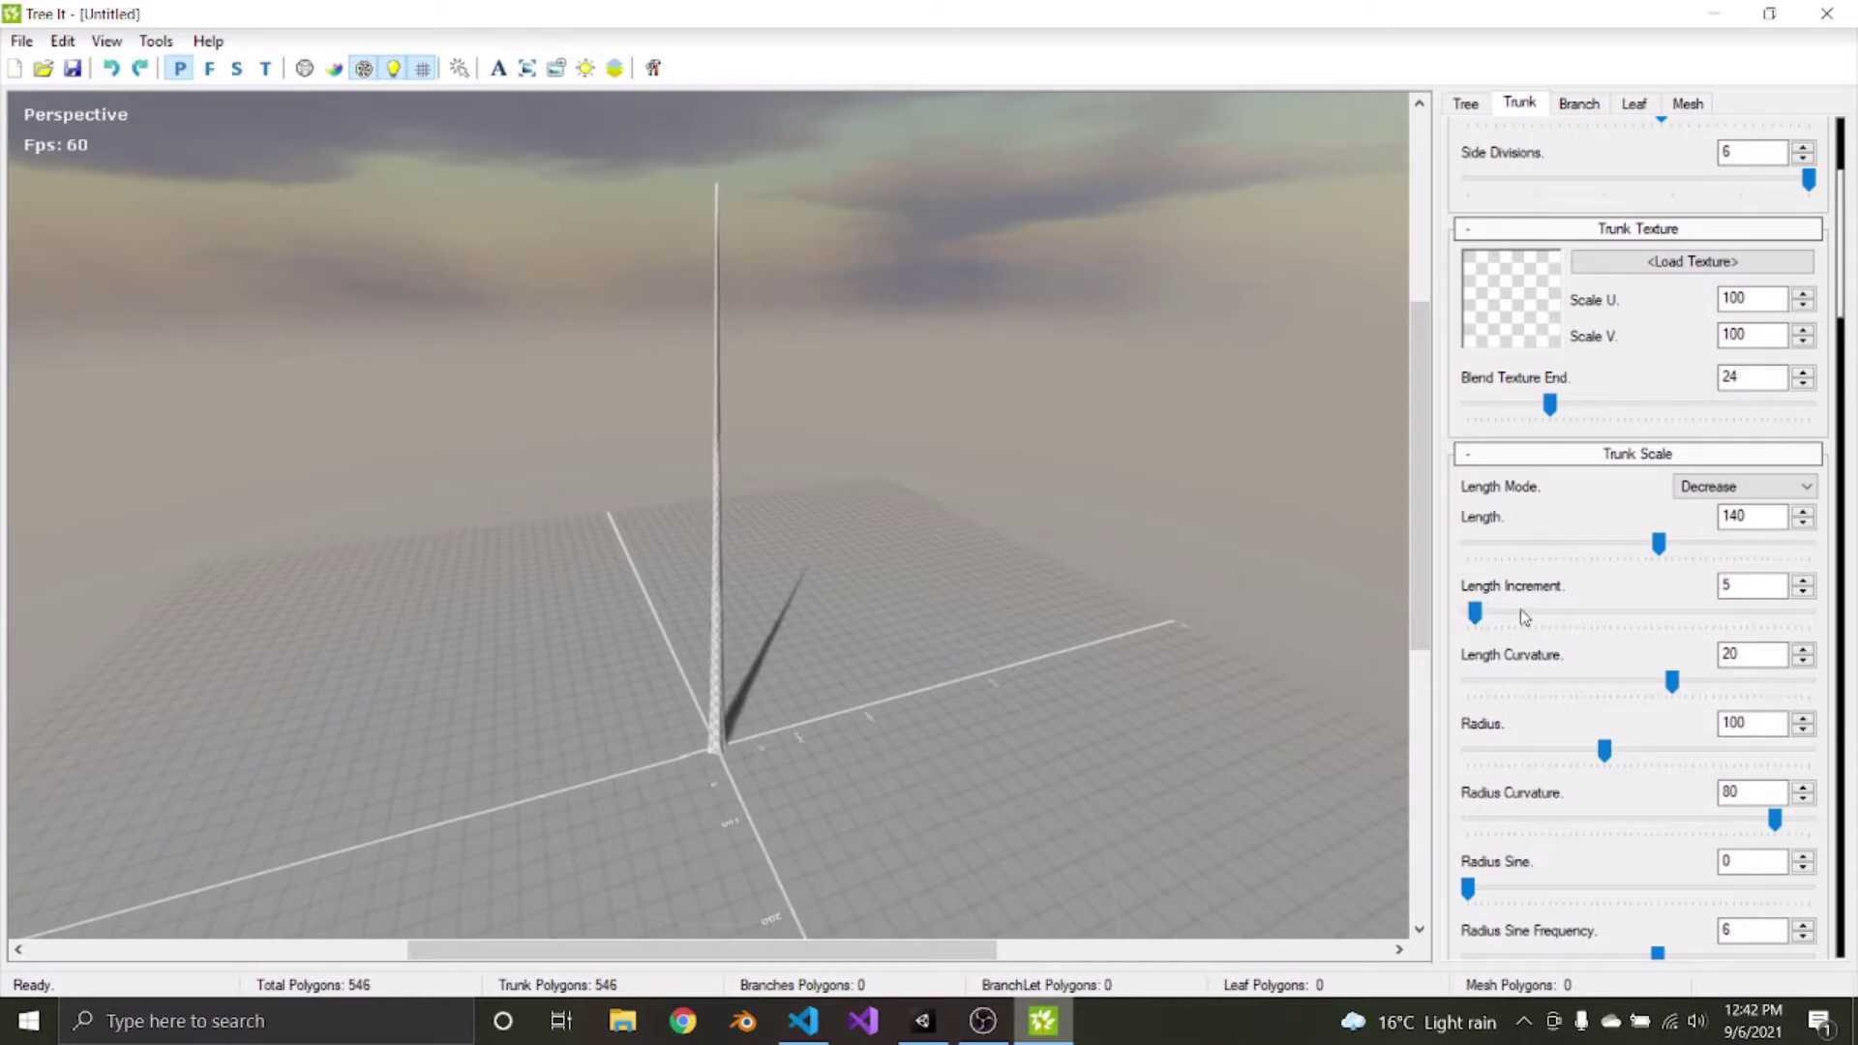
# Set the trunk's radius to 110 and view the trunk from a lower angle
pyautogui.moveTo(1604, 750)
pyautogui.mouseDown()
pyautogui.moveTo(1650, 750)
pyautogui.moveTo(1619, 758)
pyautogui.mouseUp()
pyautogui.scroll(-2, 1581, 759)
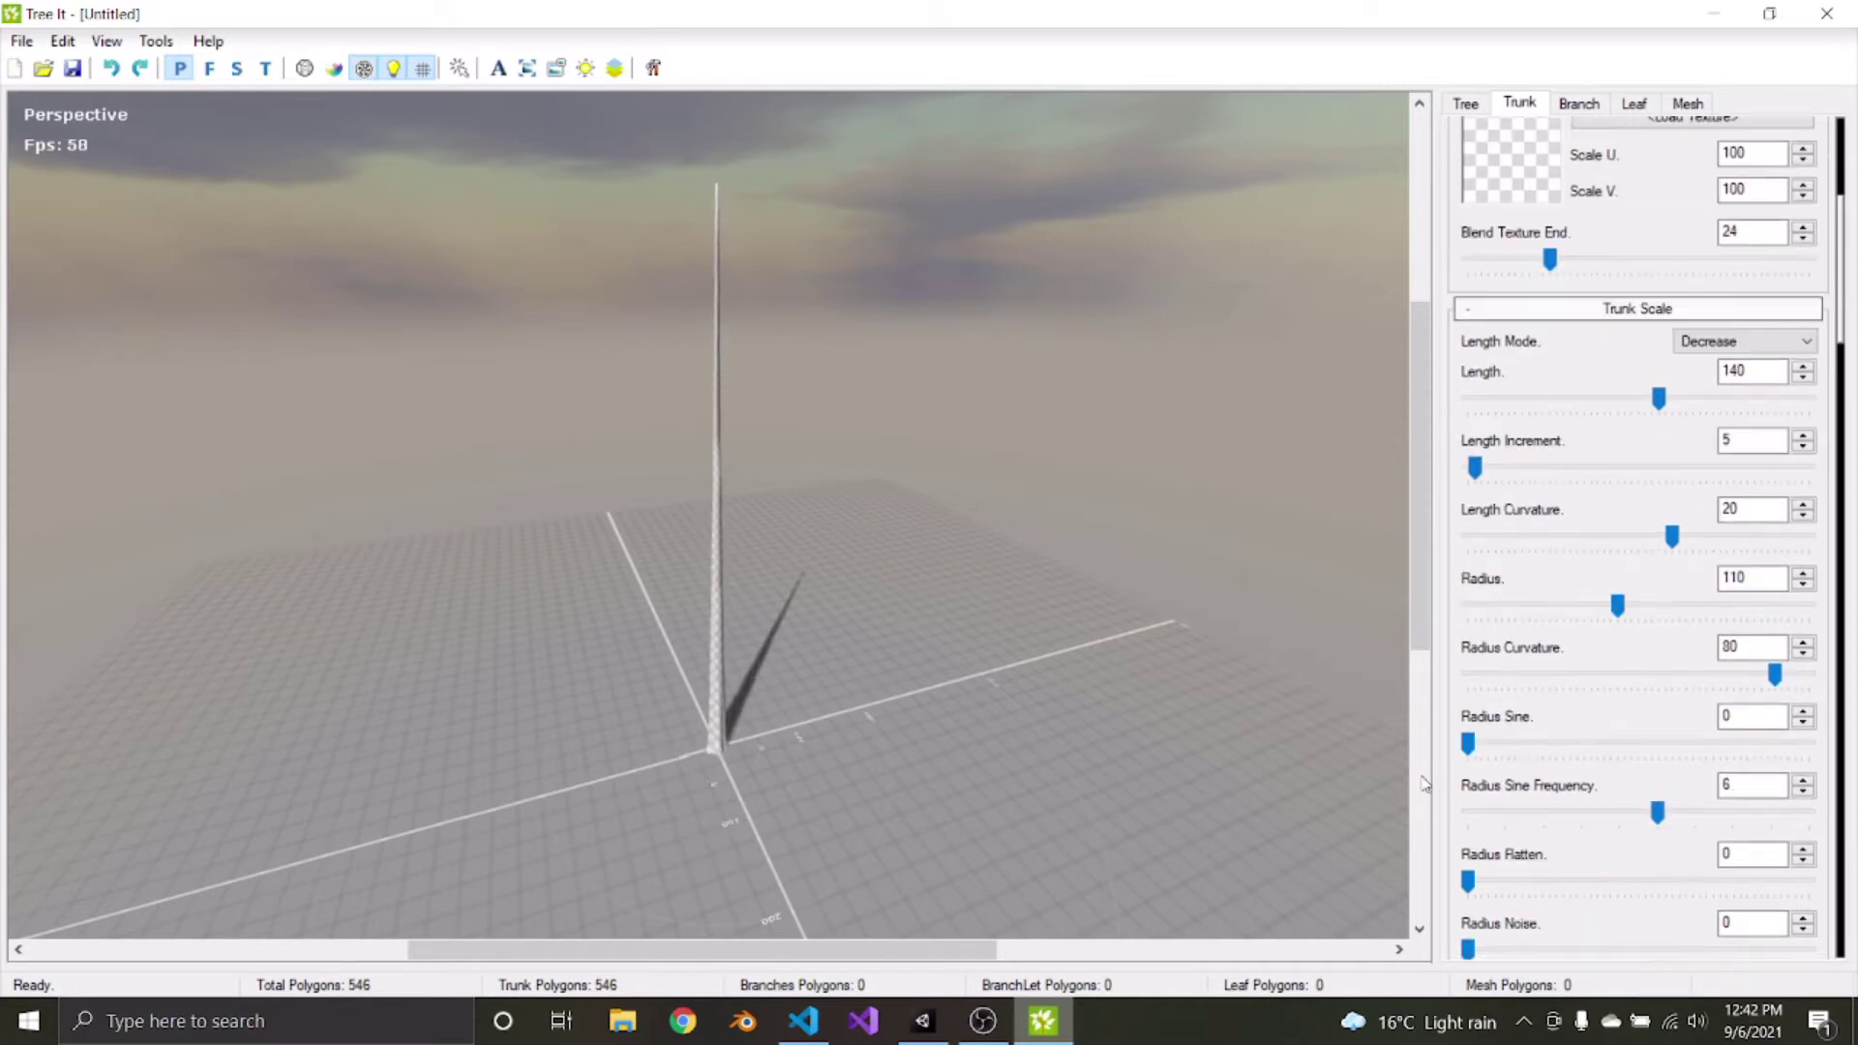
pyautogui.moveTo(1471, 743); pyautogui.dragTo(1437, 767)
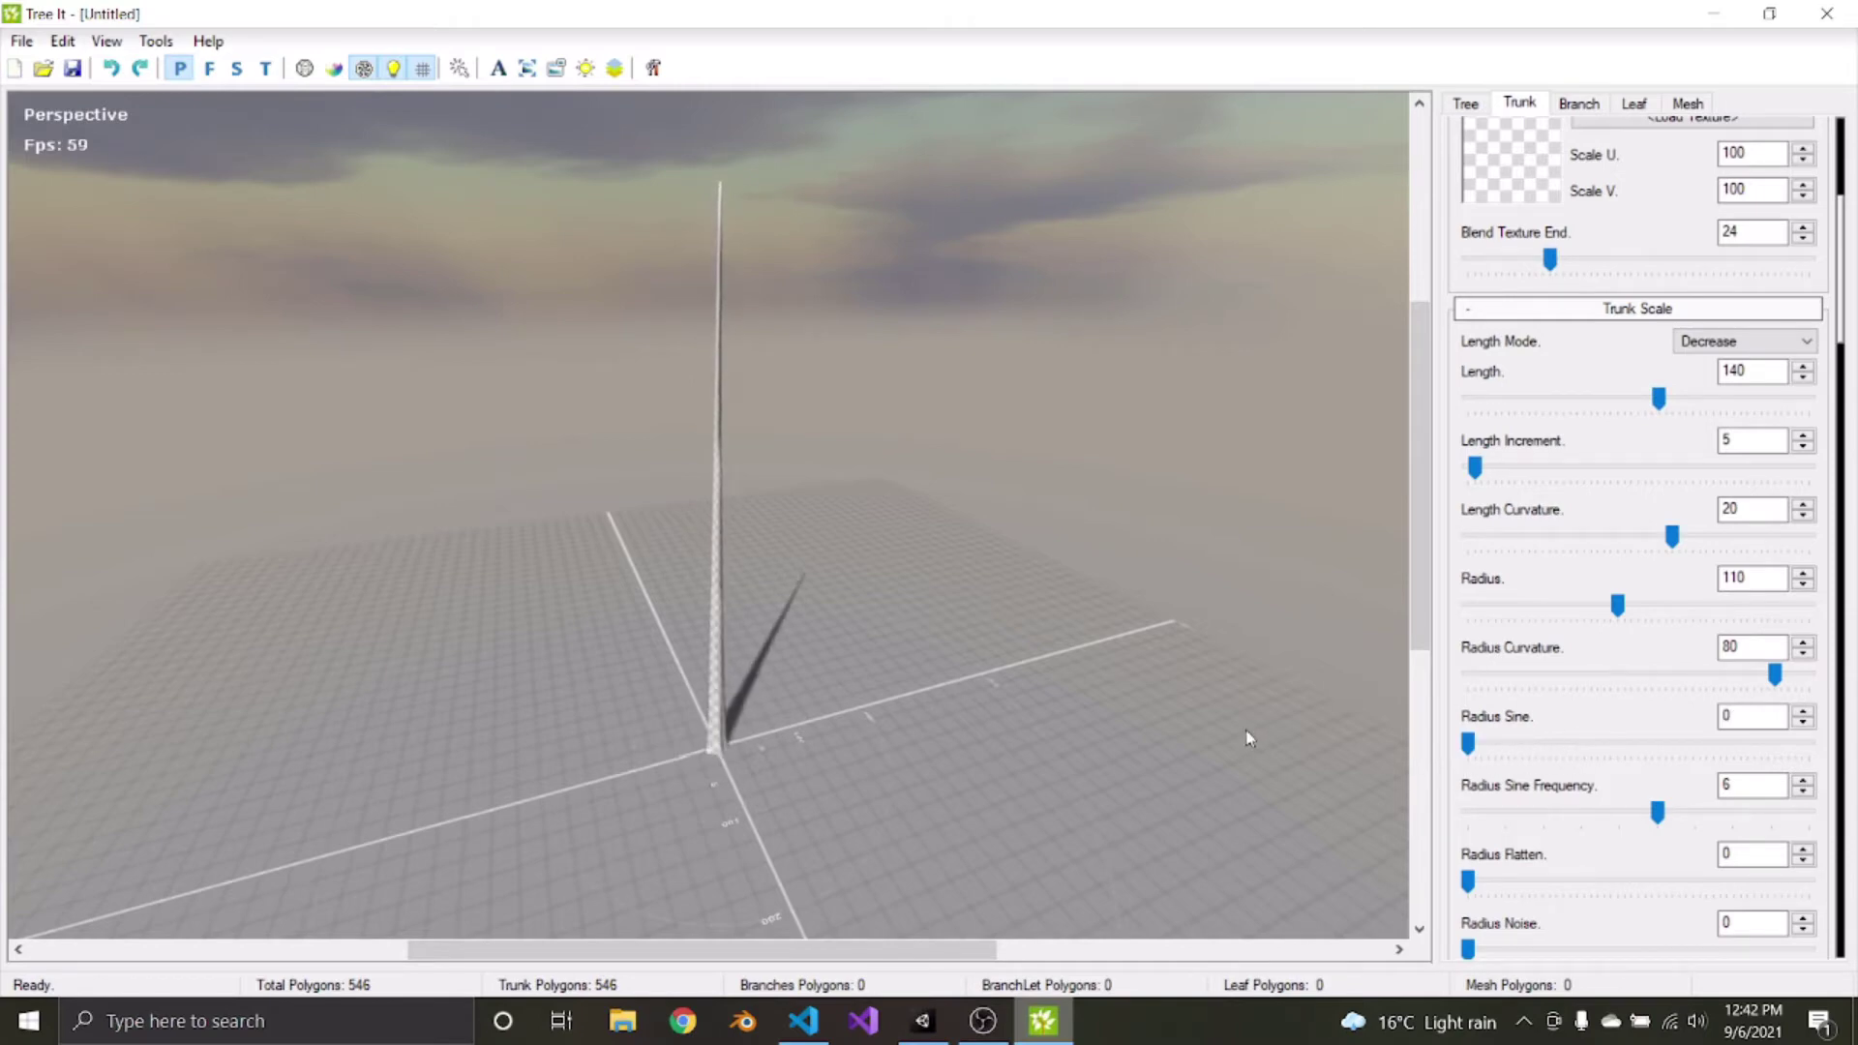
pyautogui.moveTo(1244, 739); pyautogui.dragTo(357, 498)
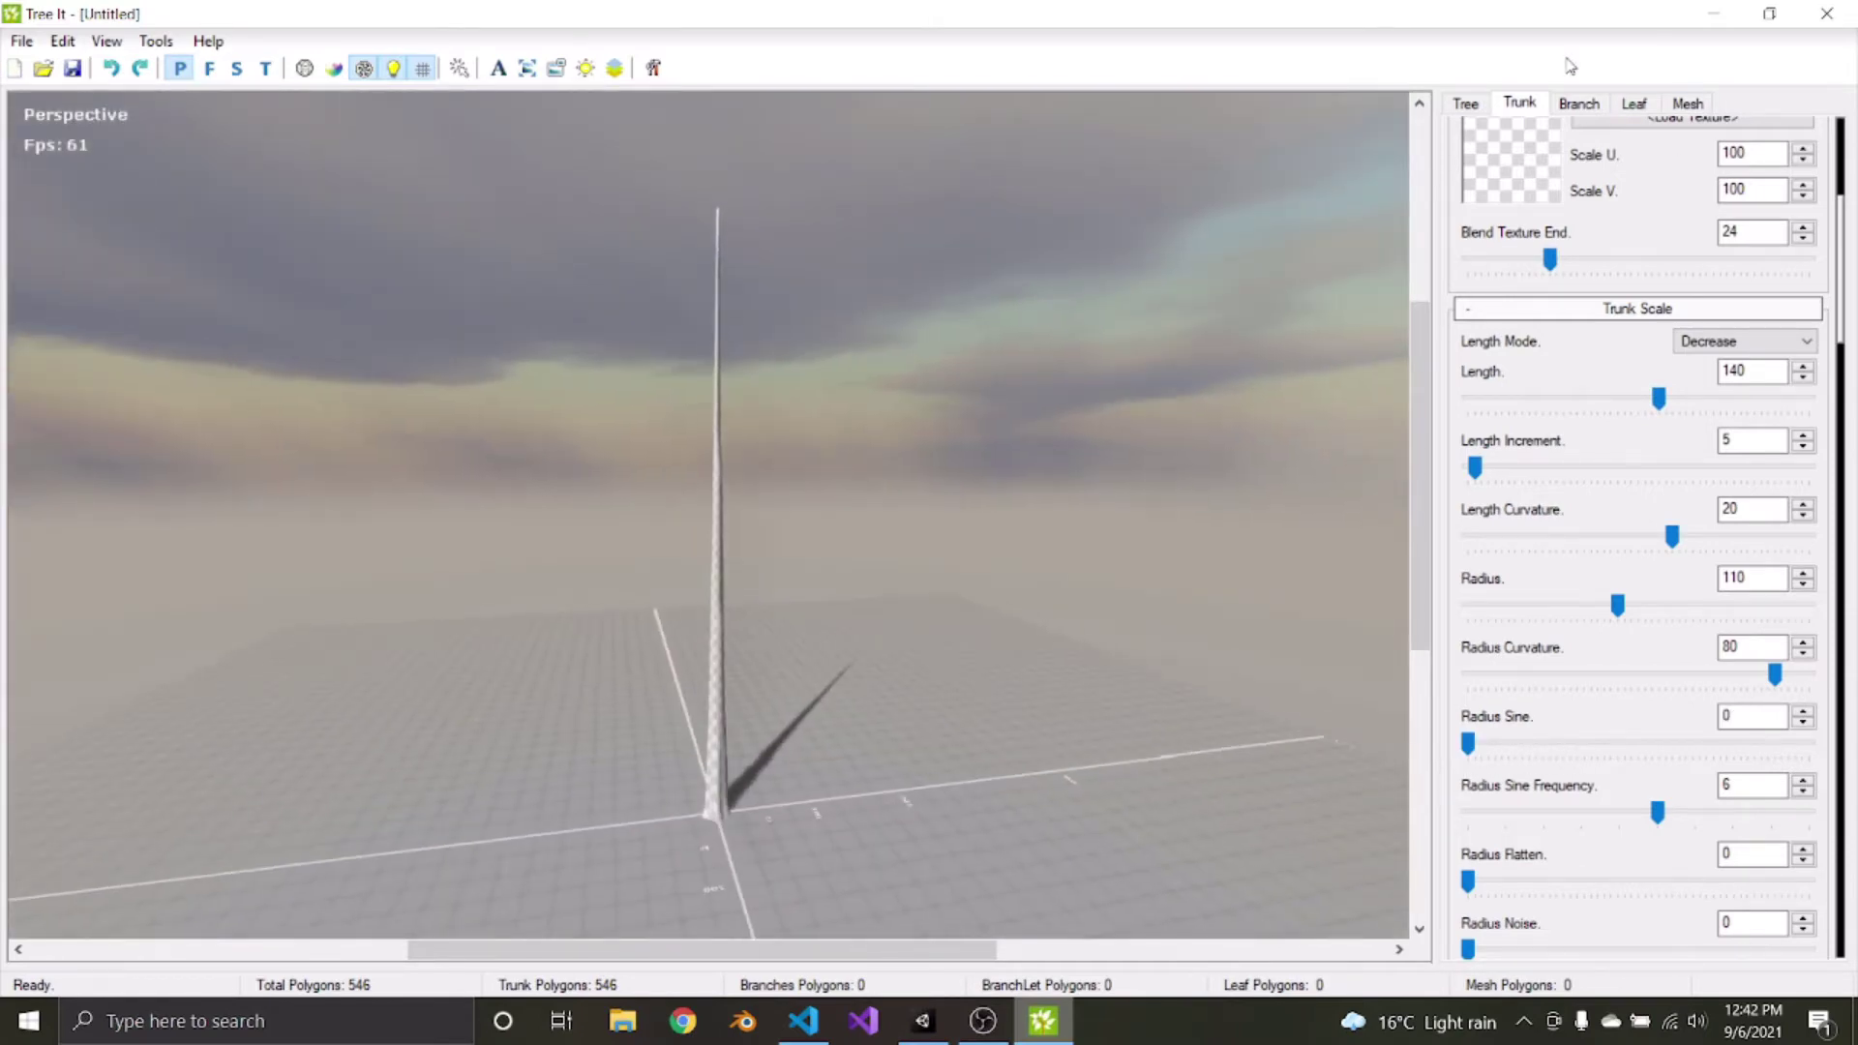
pyautogui.click(1576, 103)
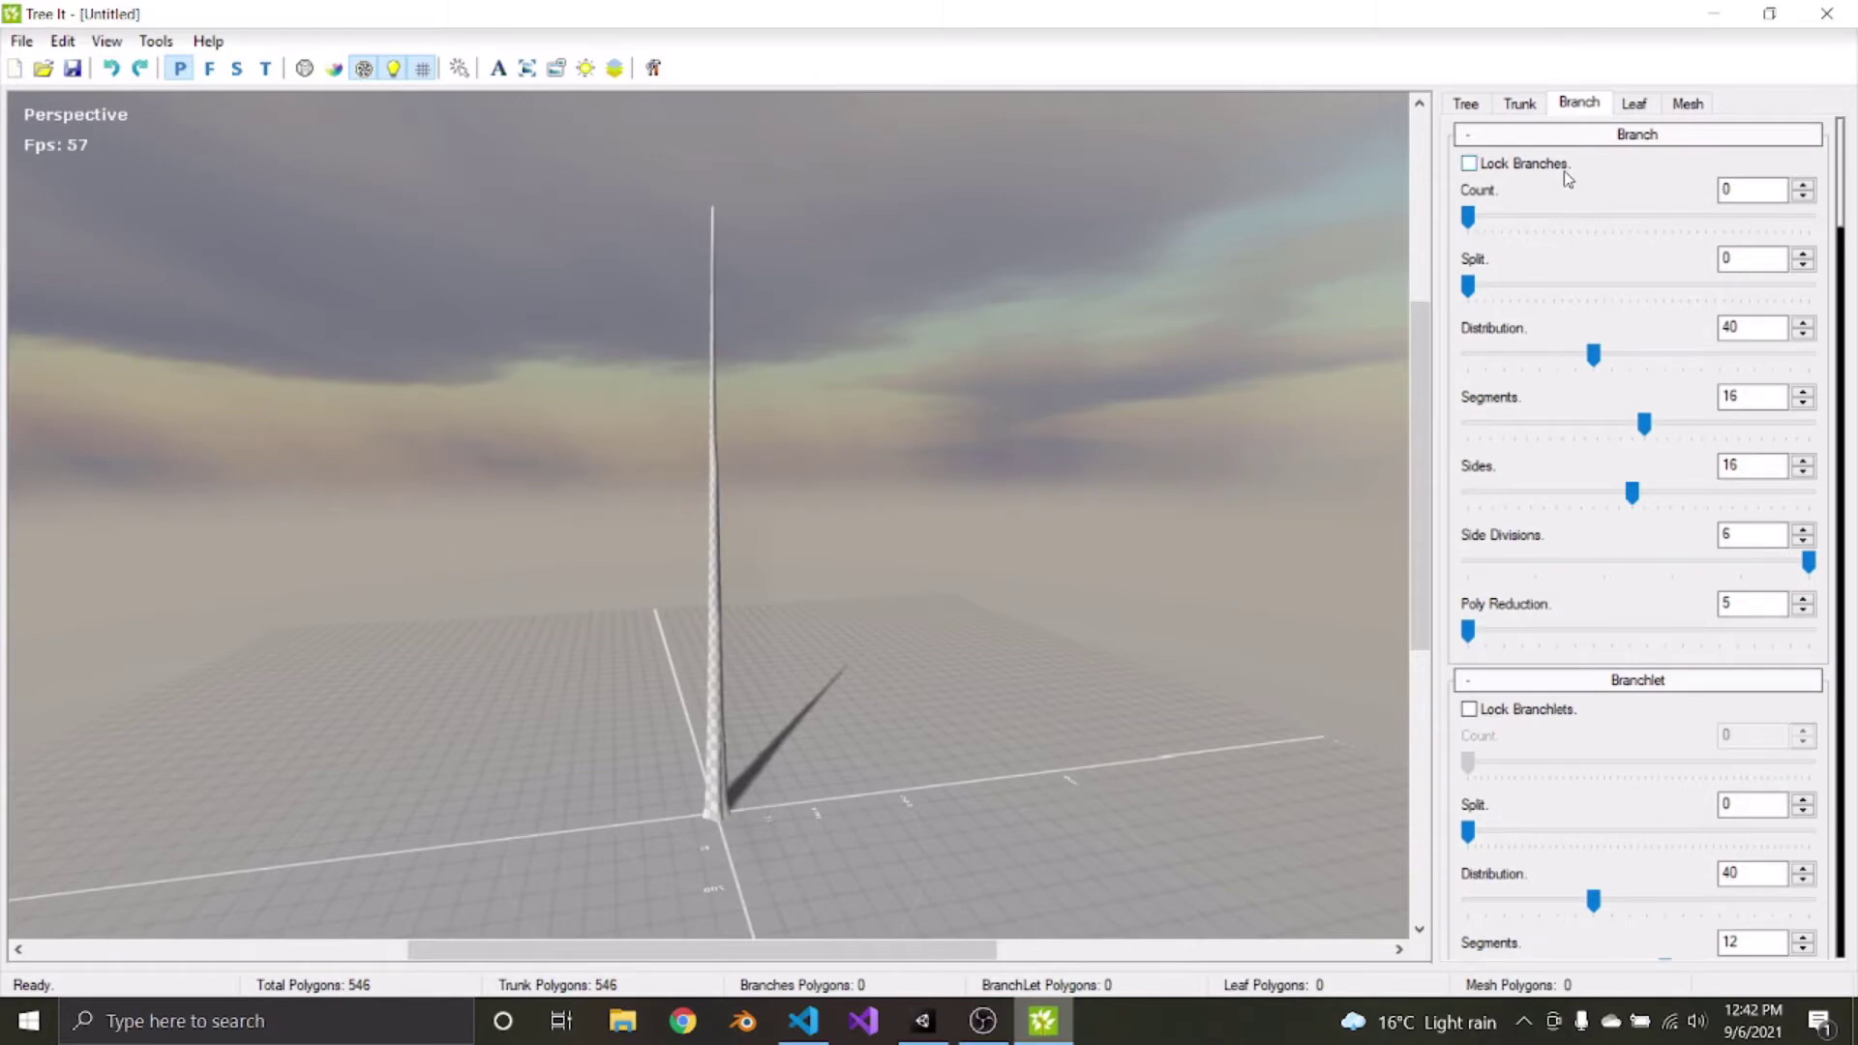
pyautogui.click(1520, 103)
pyautogui.scroll(-5, 1646, 445)
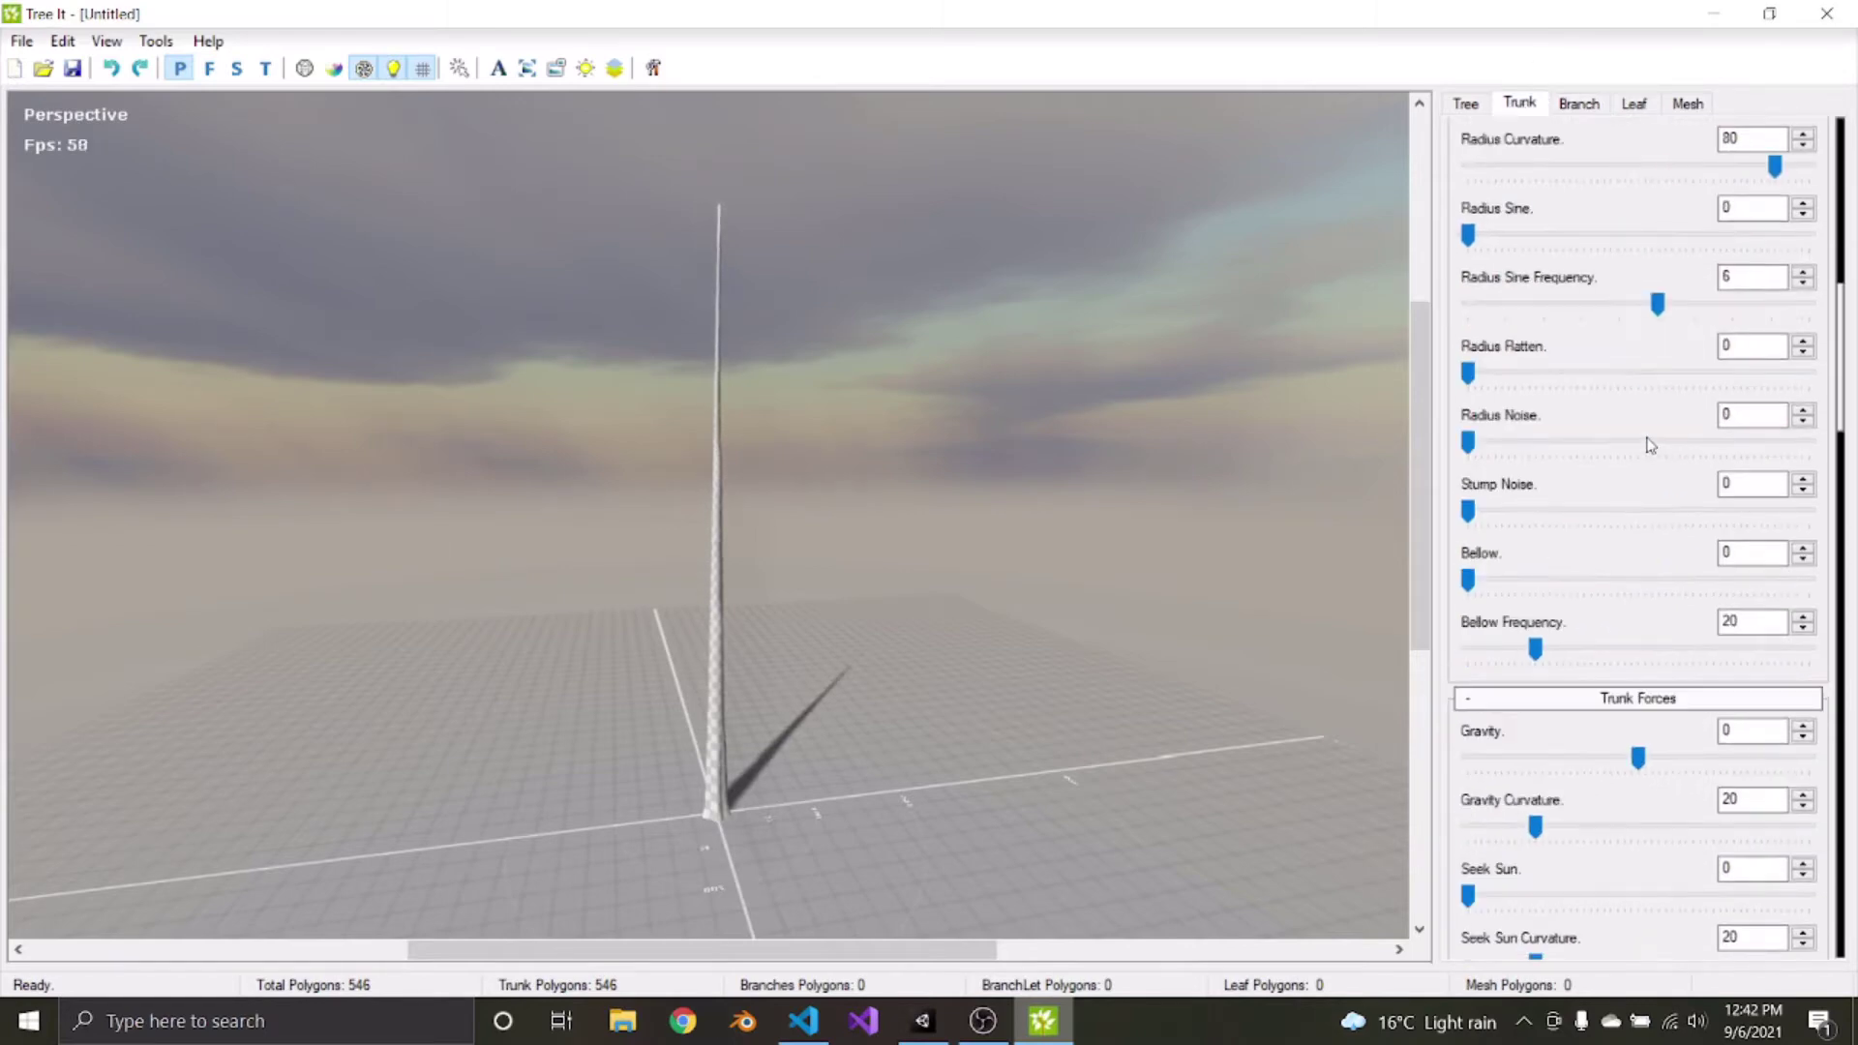
# Load bark04.png from the Bark textures folder as the trunk's base texture
pyautogui.scroll(8, 1650, 444)
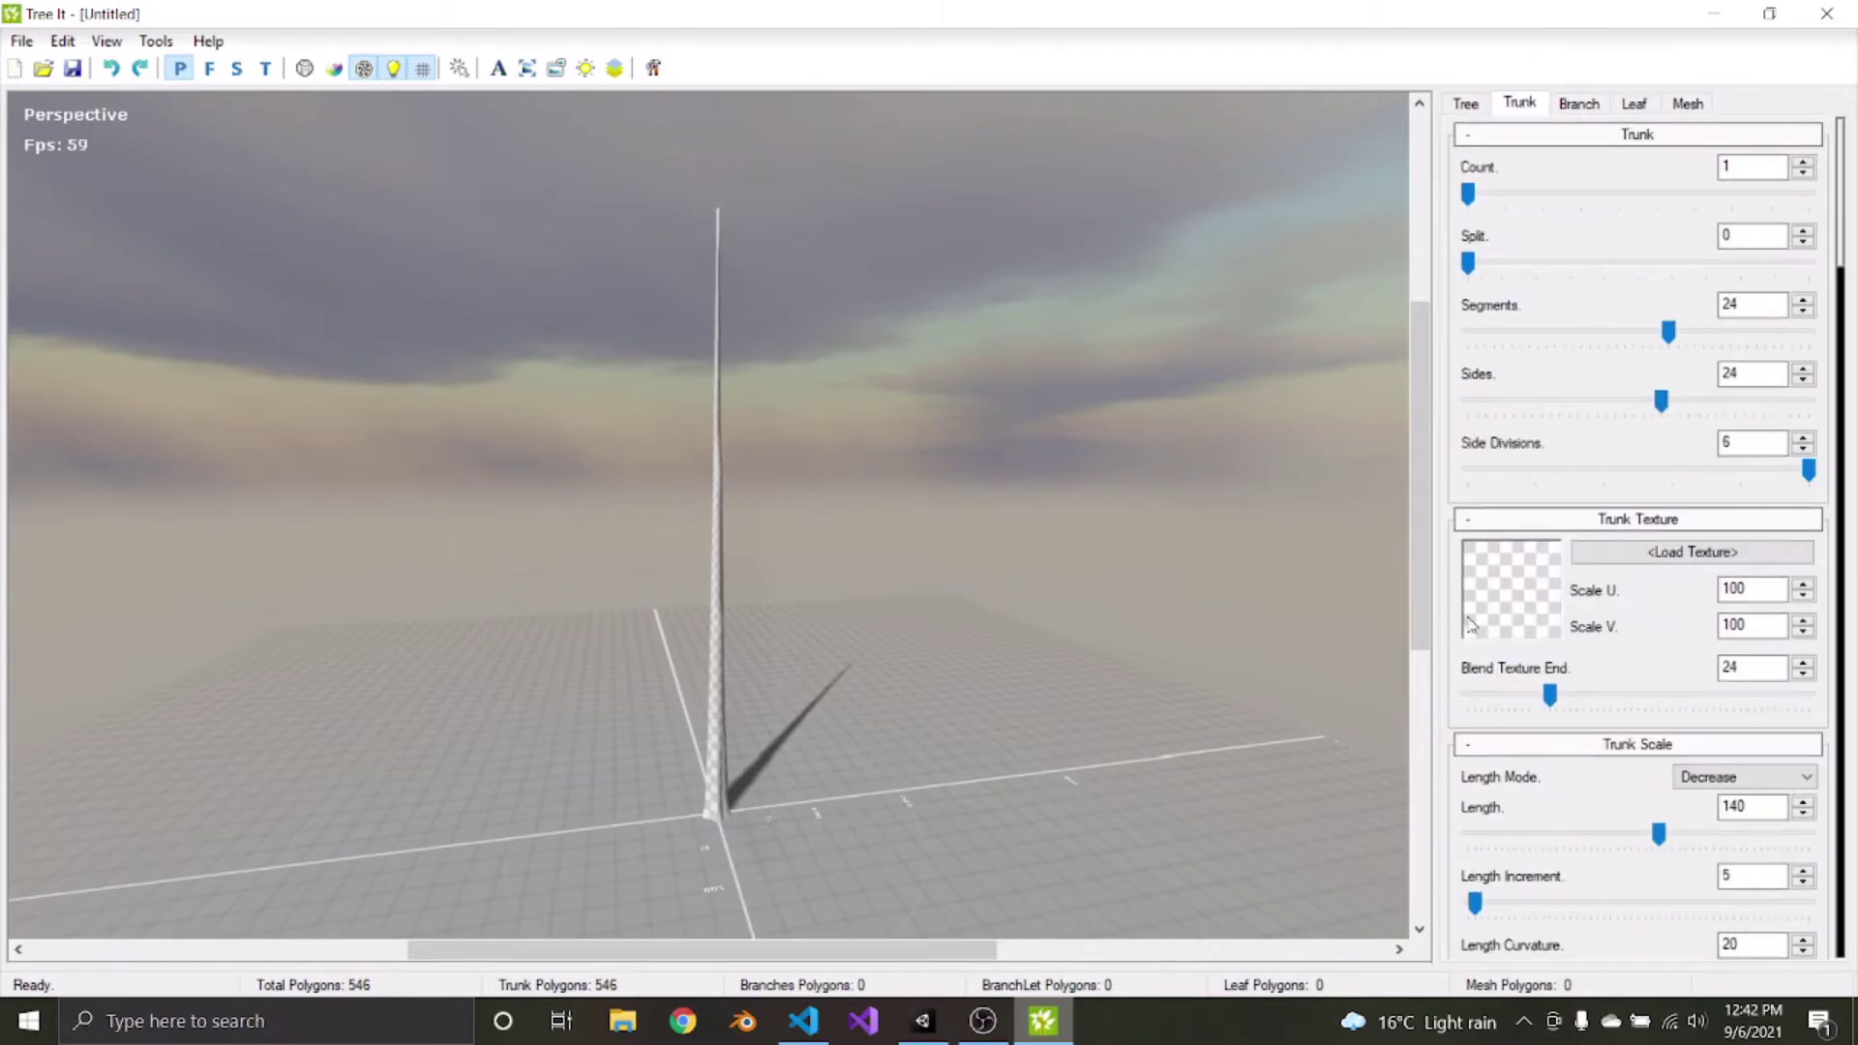
pyautogui.click(1638, 556)
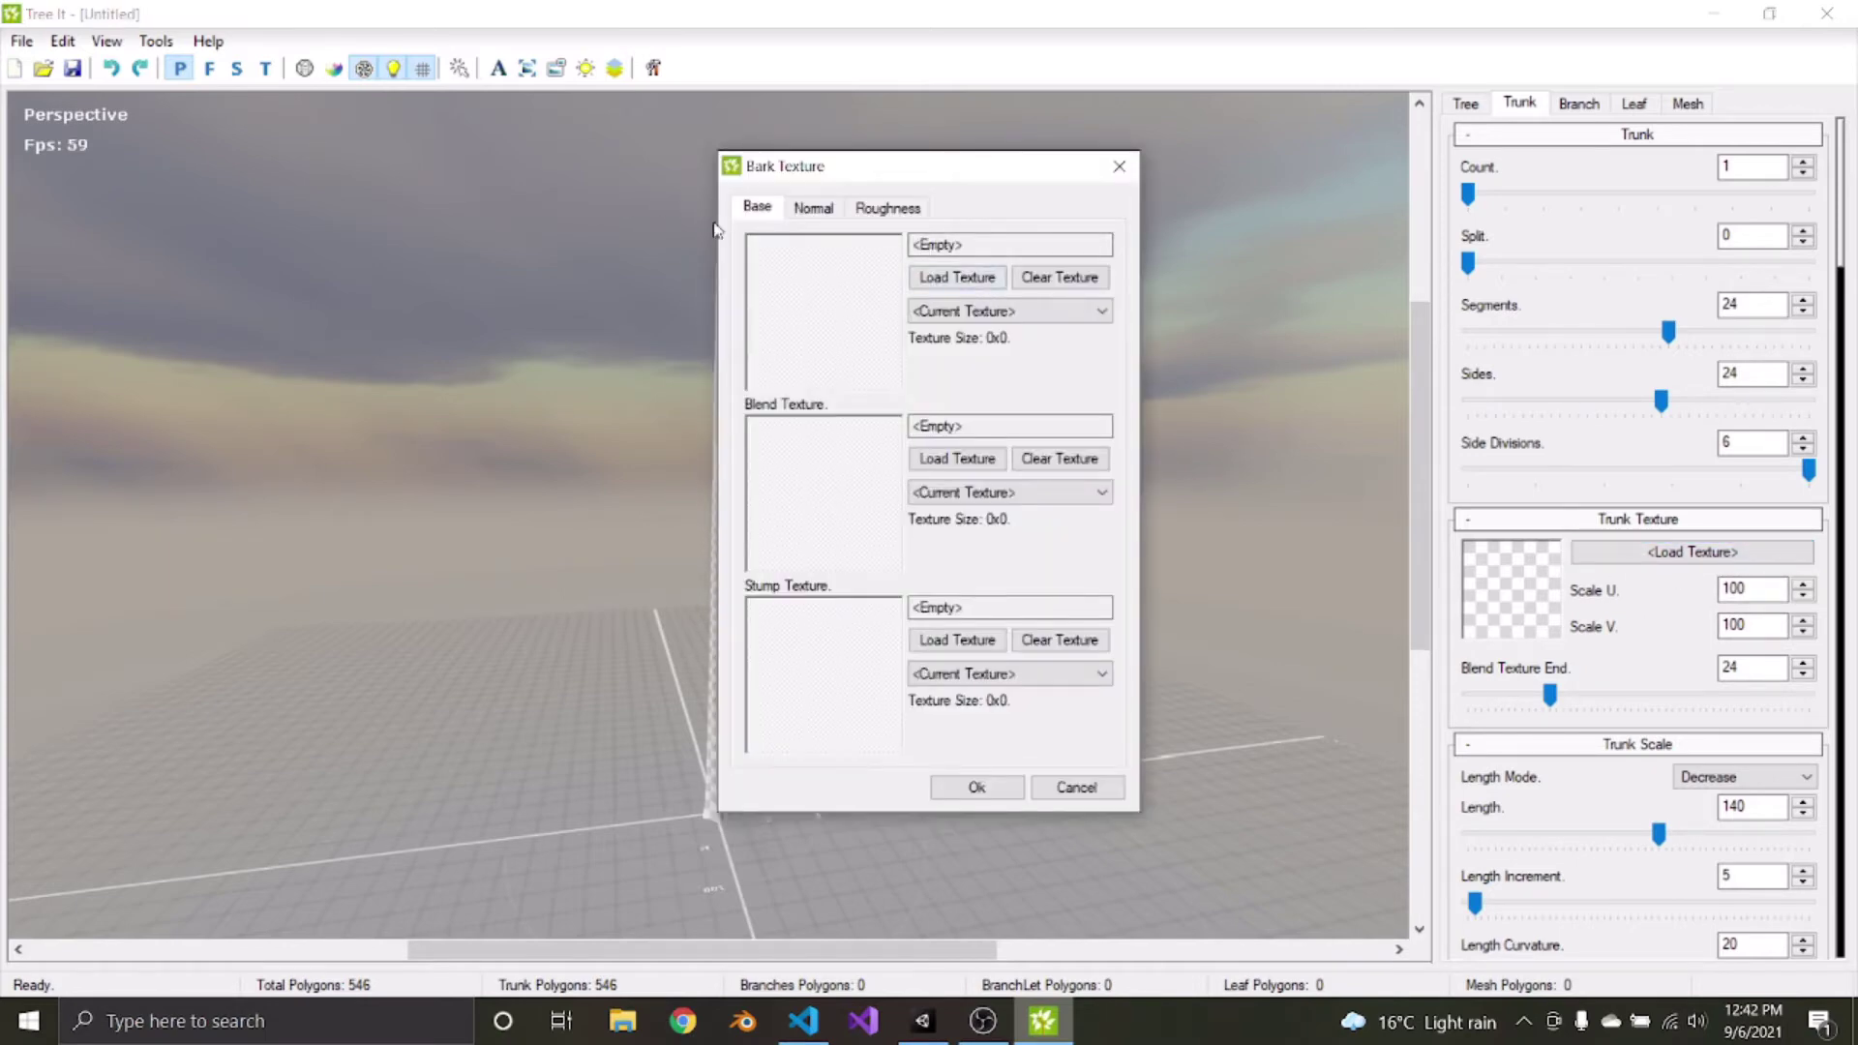
pyautogui.click(957, 277)
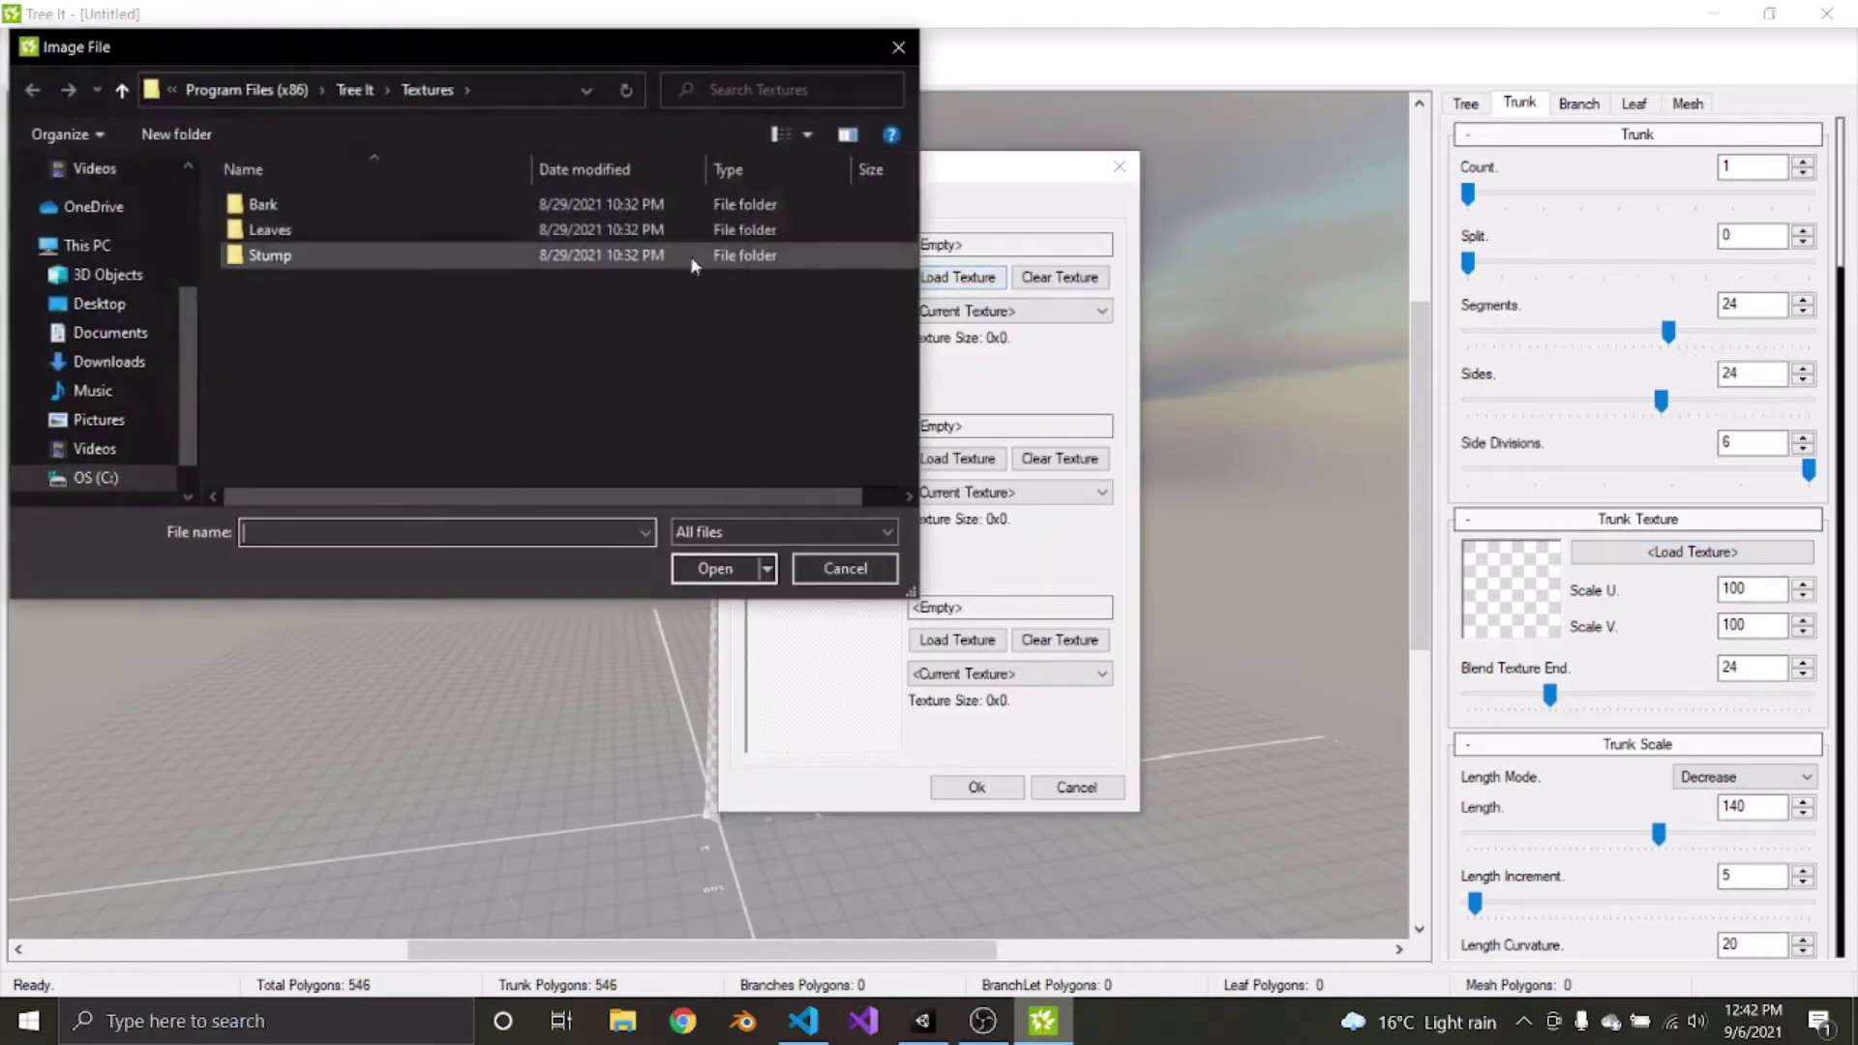
pyautogui.doubleClick(439, 195)
pyautogui.click(426, 90)
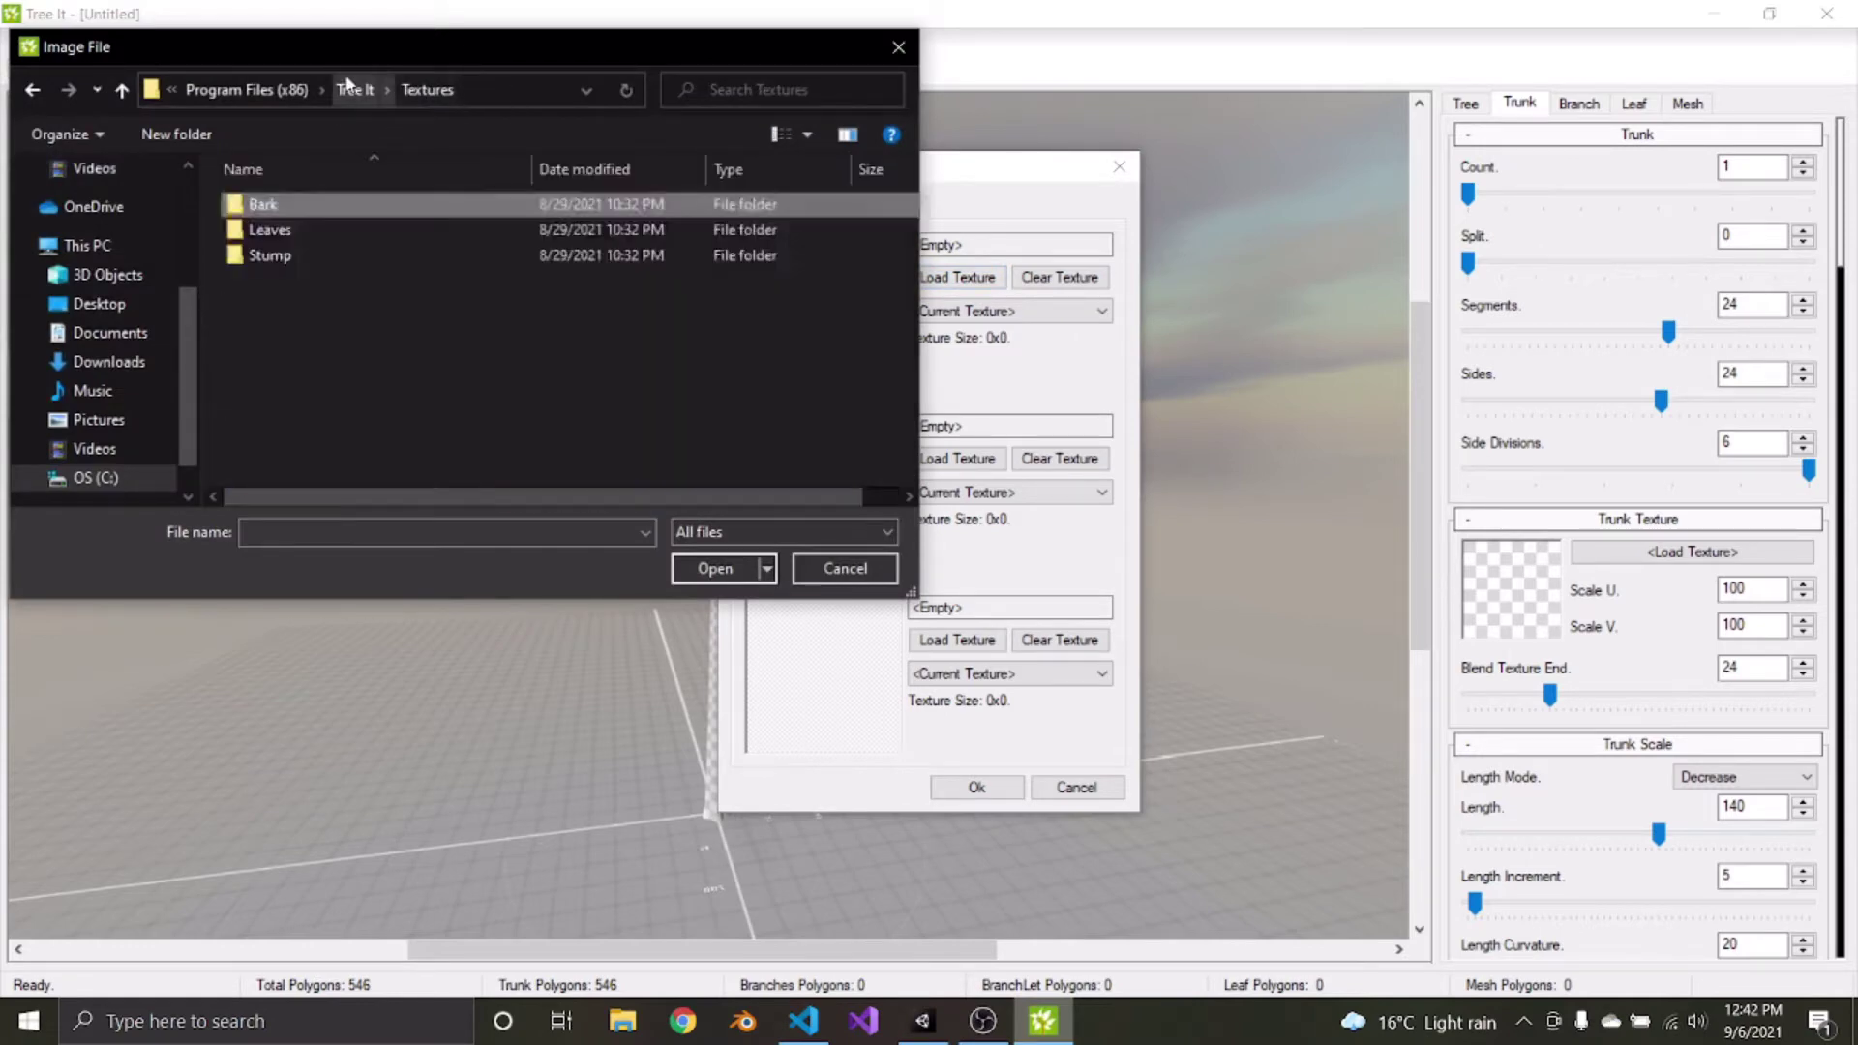
pyautogui.doubleClick(264, 207)
pyautogui.scroll(-5, 616, 347)
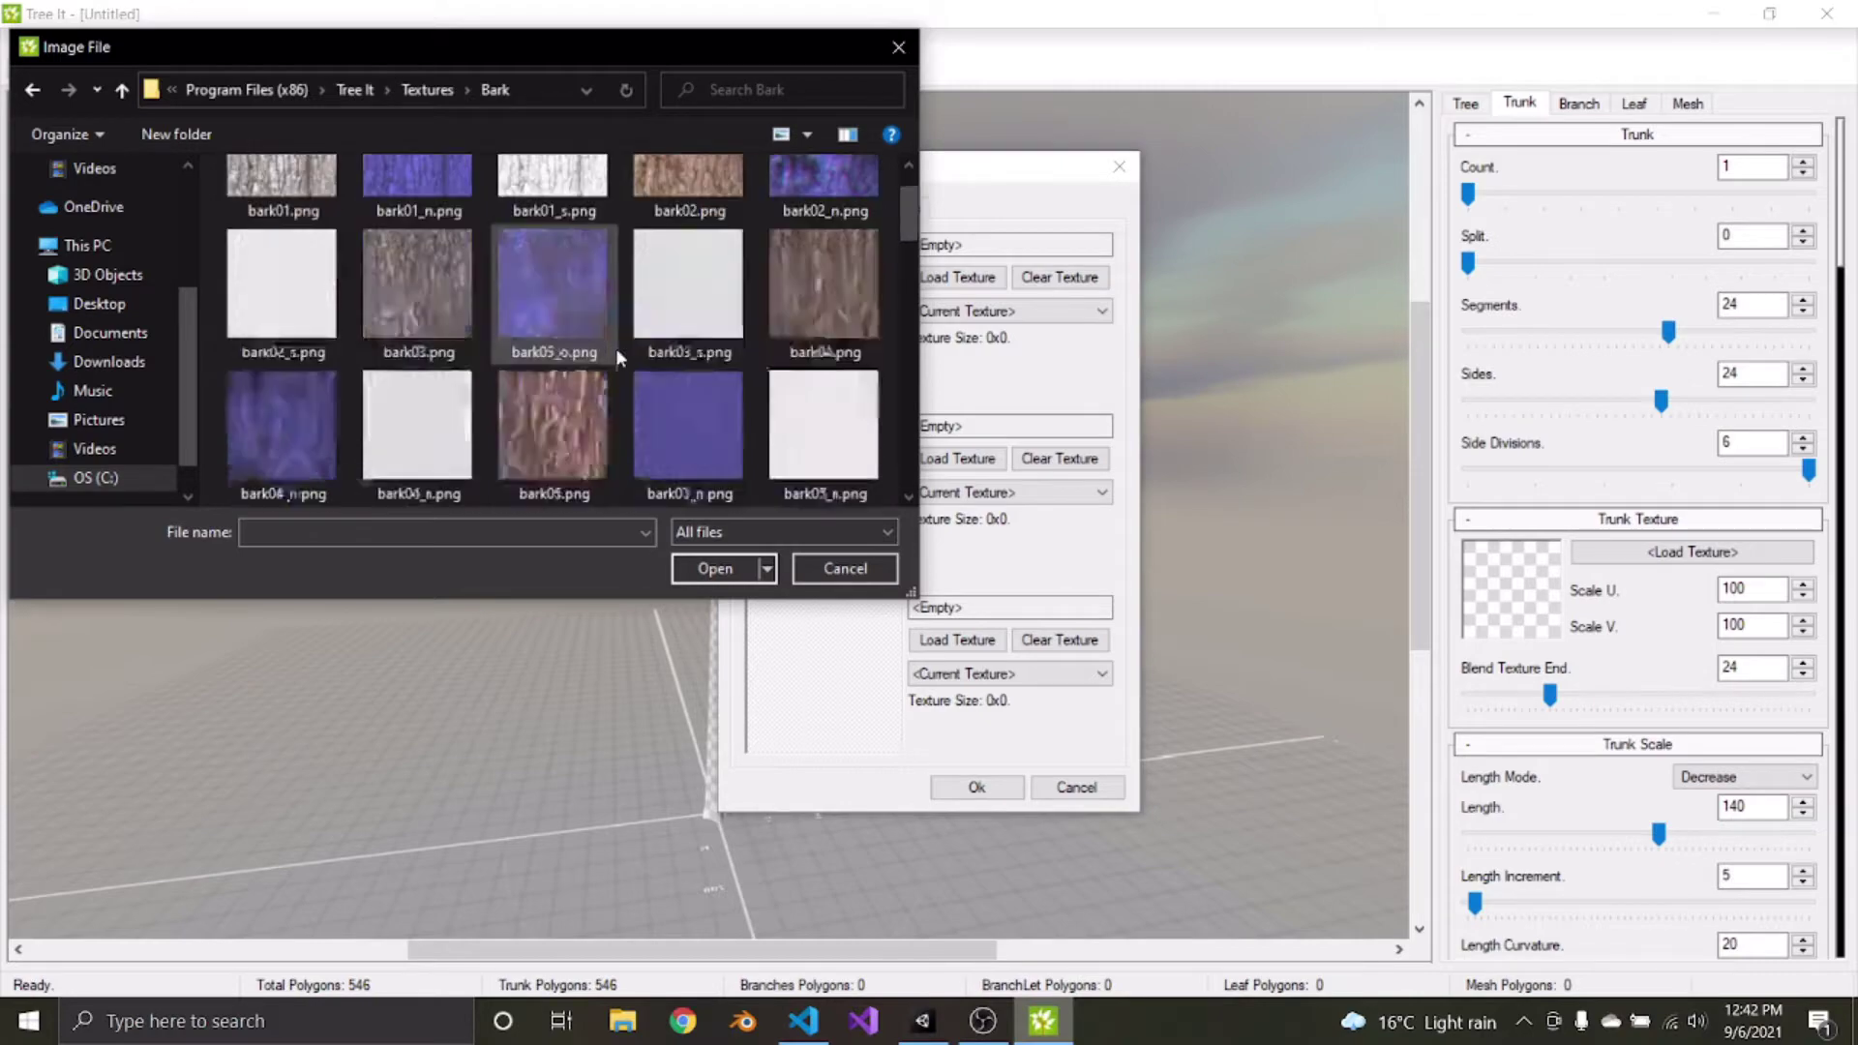
pyautogui.scroll(-5, 612, 346)
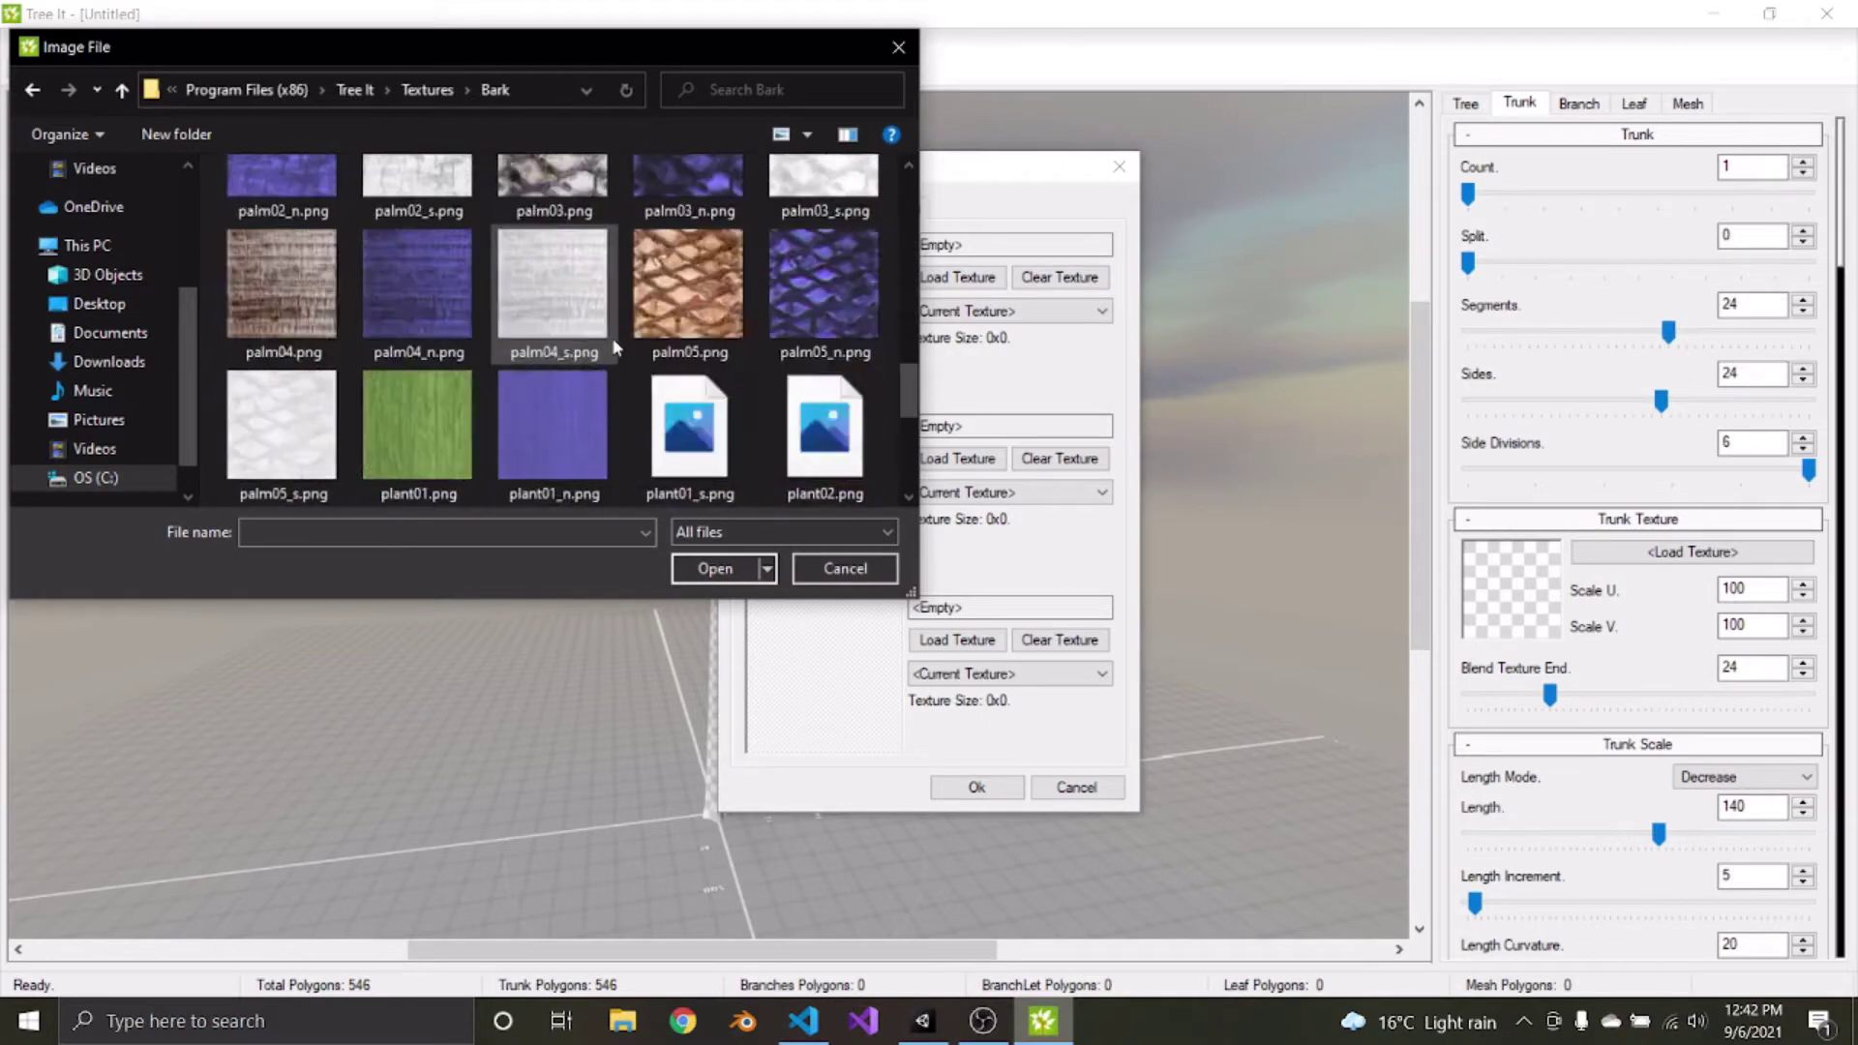
pyautogui.scroll(10, 542, 354)
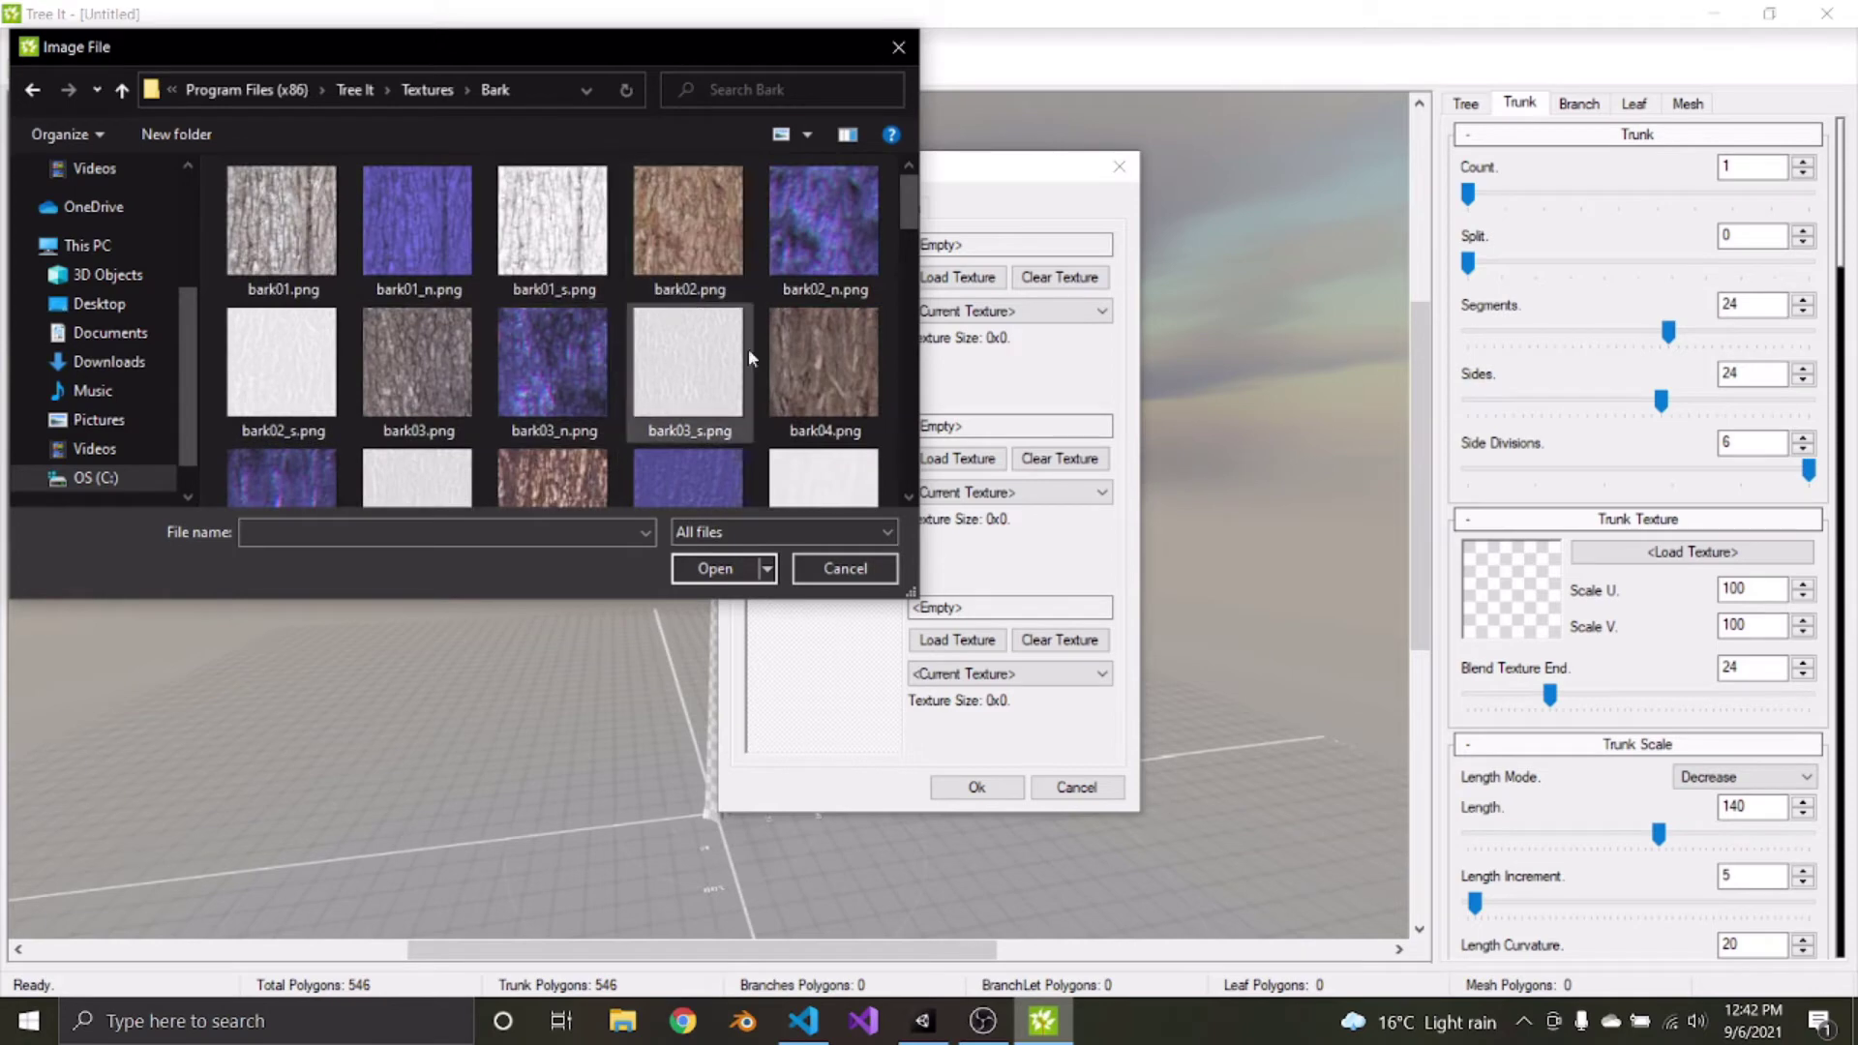
pyautogui.doubleClick(816, 358)
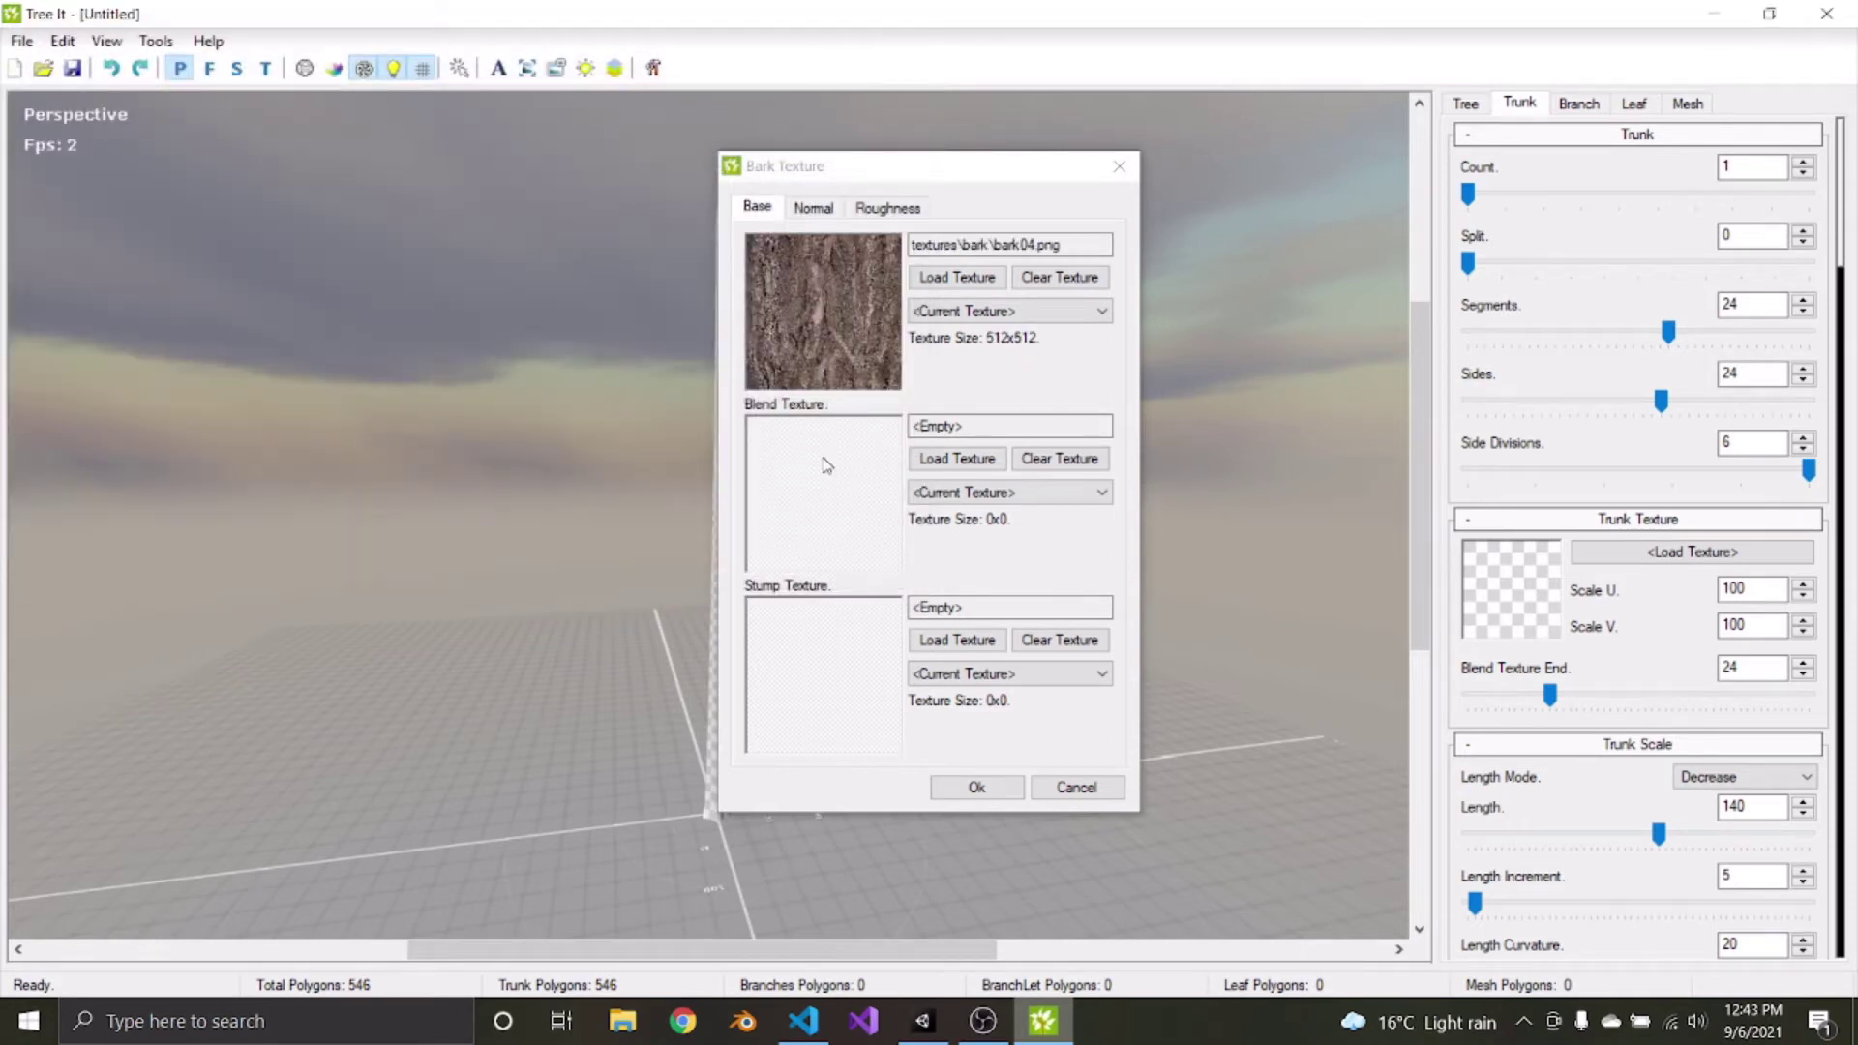
# Load bark04_n.png as the trunk's normal texture, apply the bark textures, and inspect the trunk up close
pyautogui.click(813, 208)
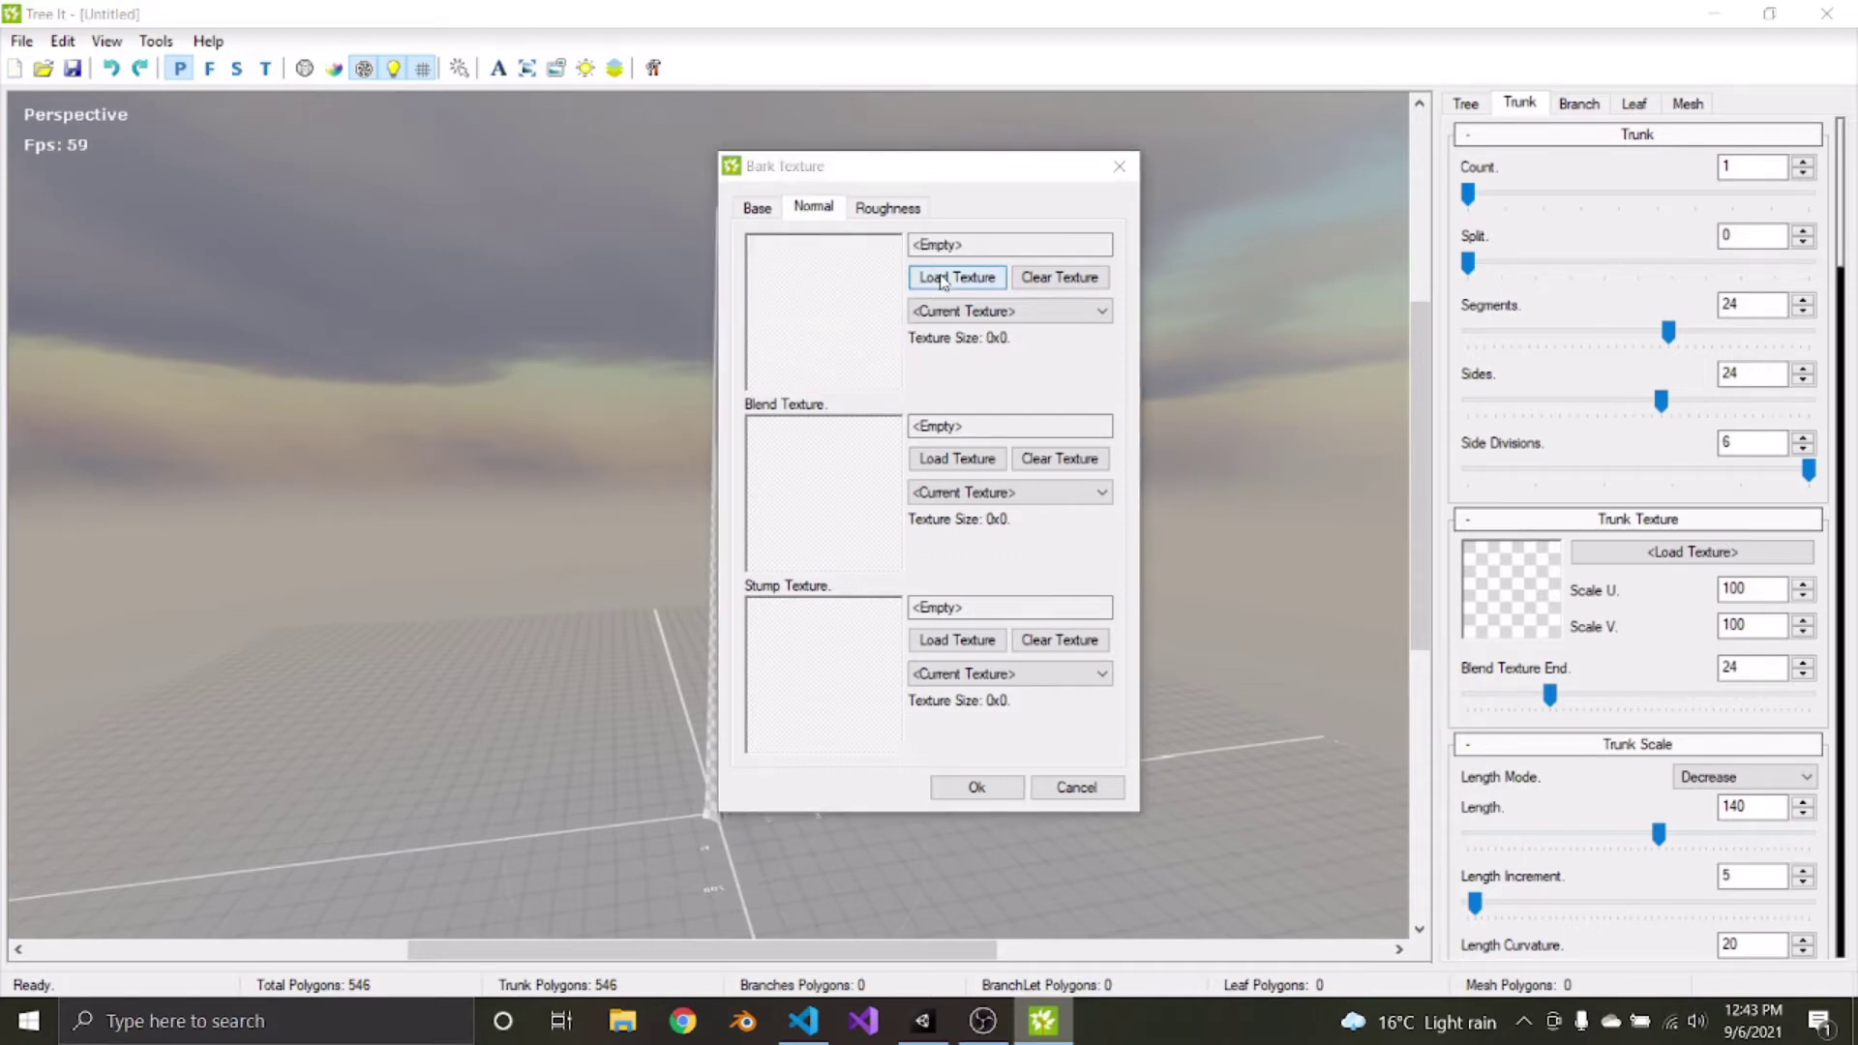
pyautogui.click(957, 277)
pyautogui.doubleClick(351, 225)
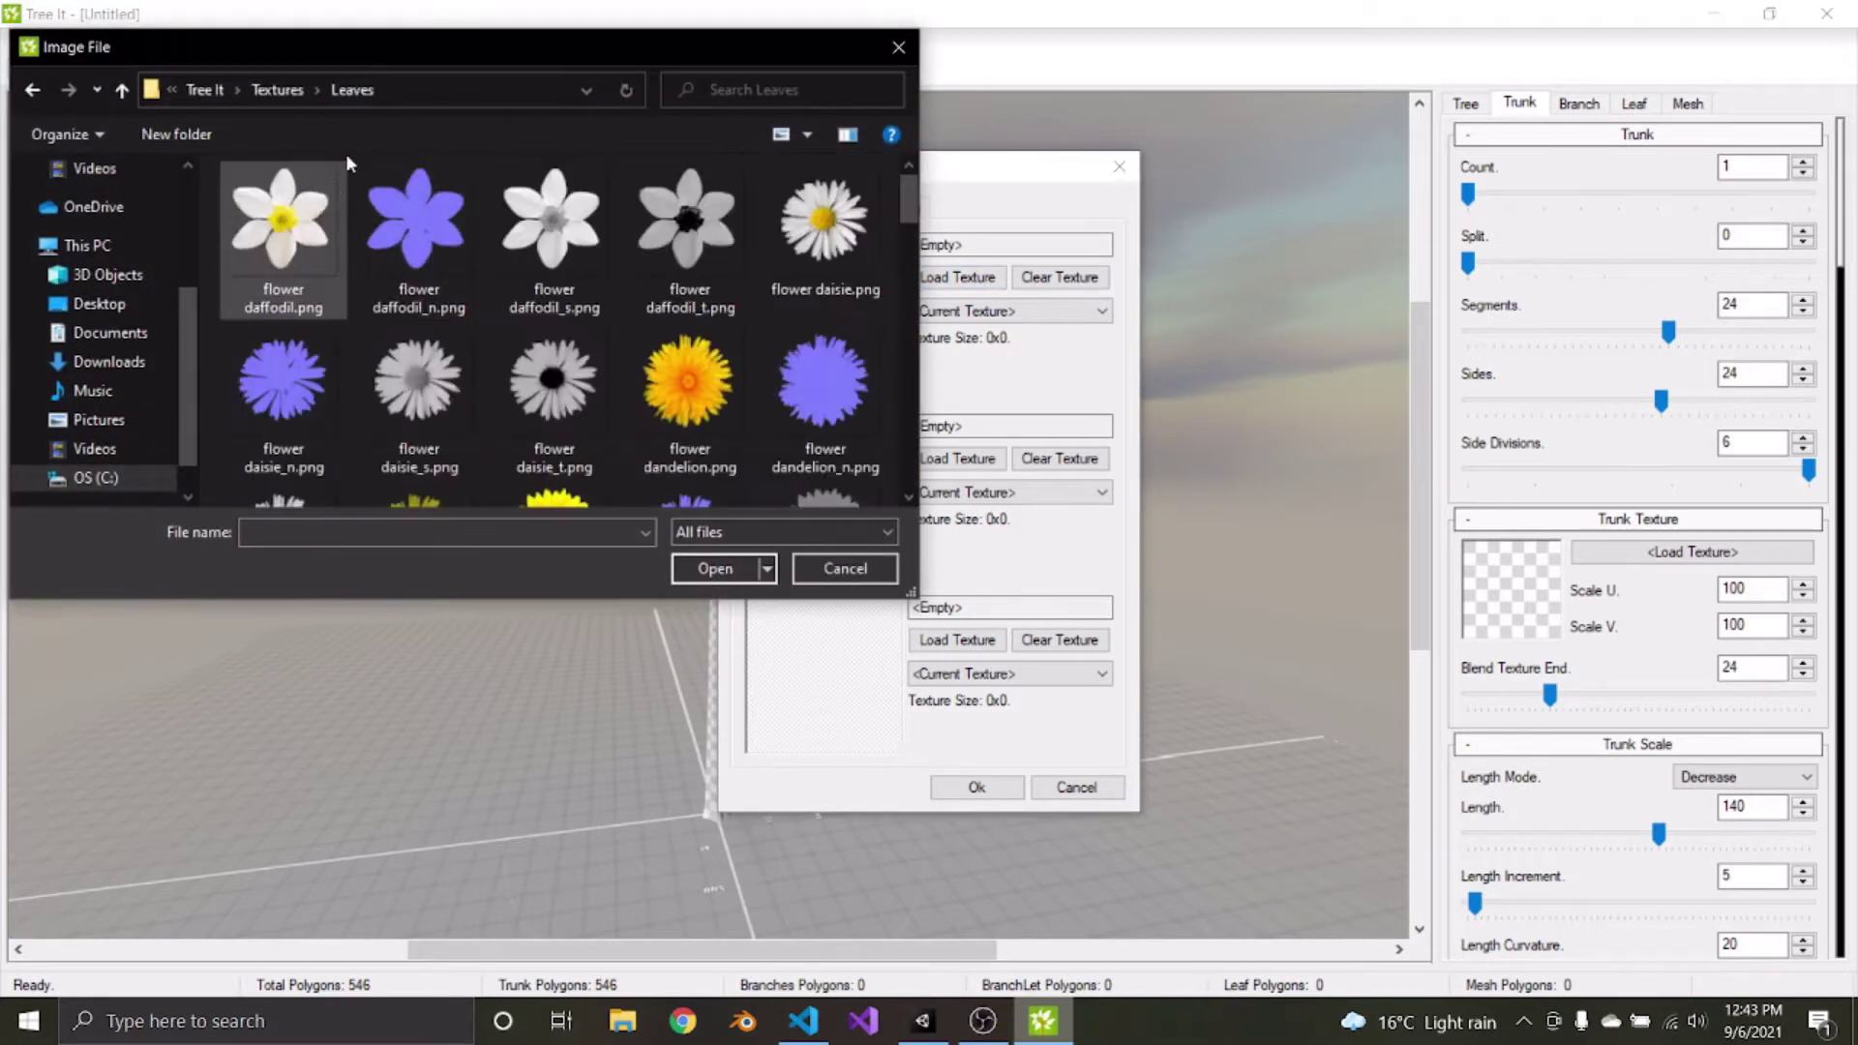
pyautogui.click(281, 89)
pyautogui.doubleClick(264, 204)
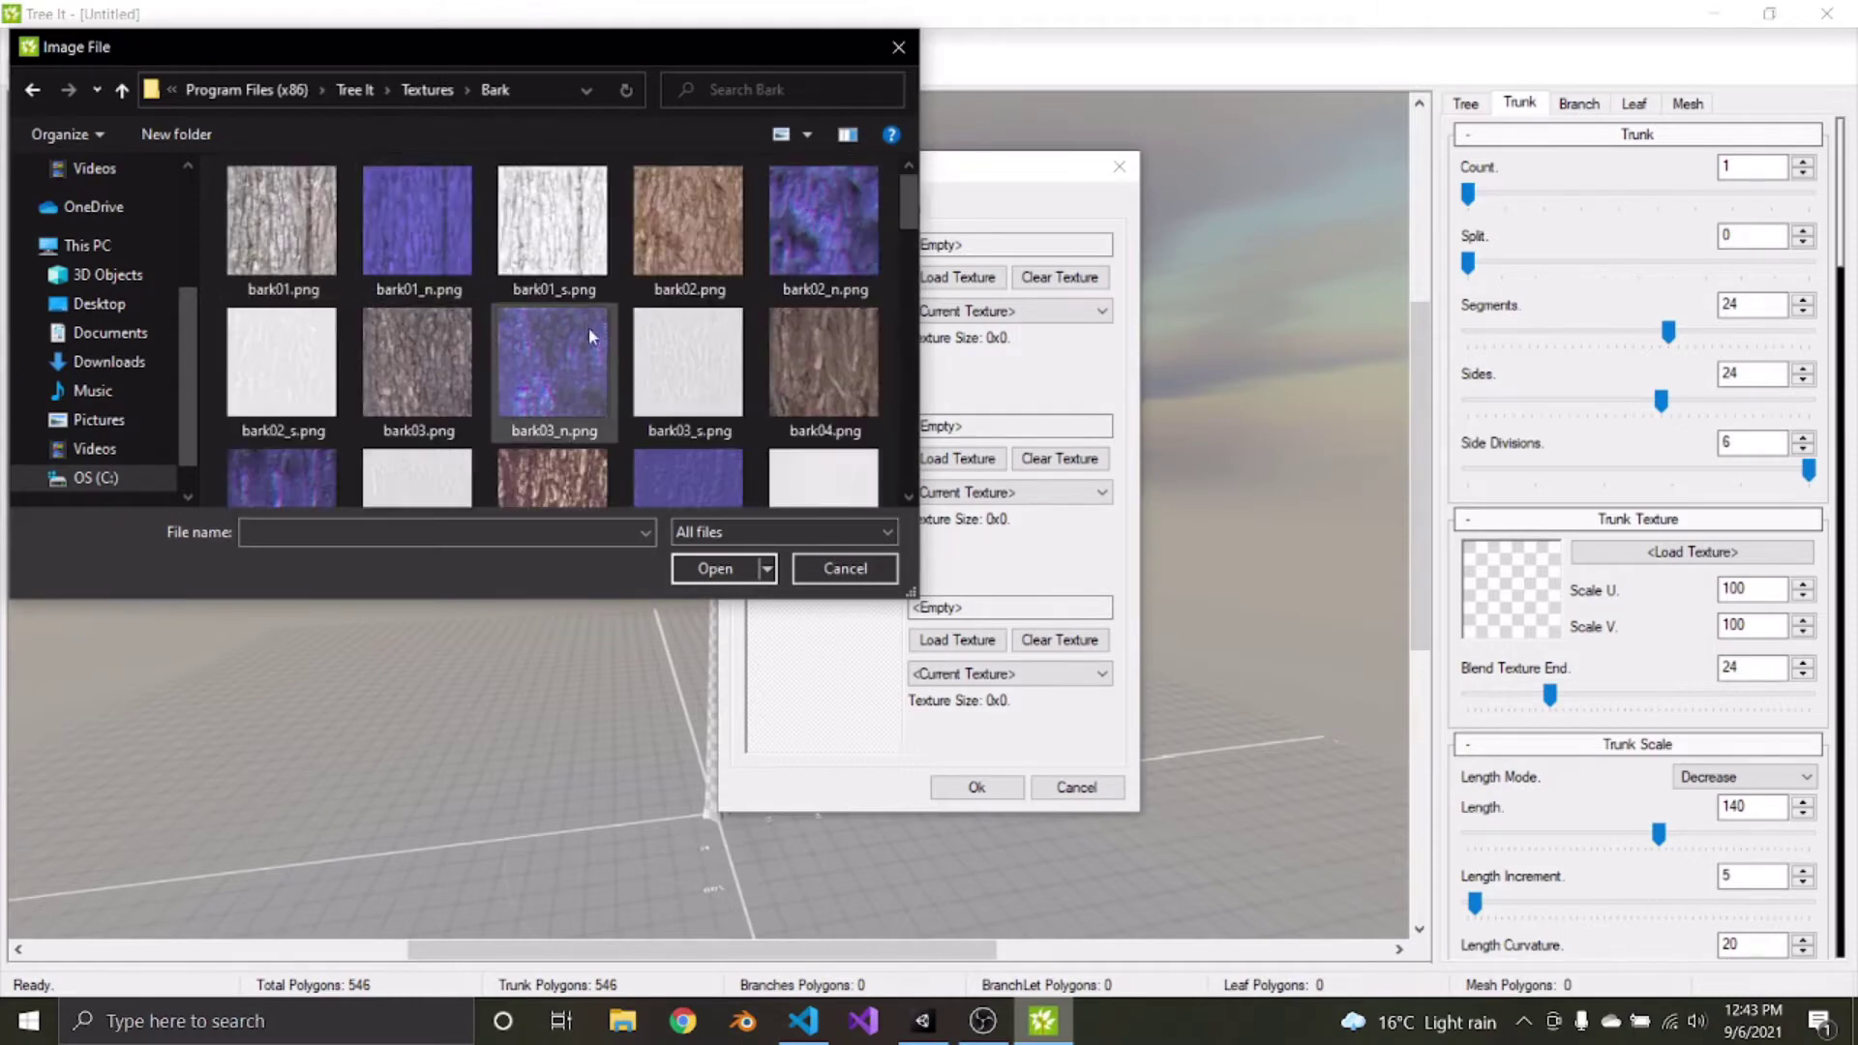
pyautogui.scroll(-1, 593, 341)
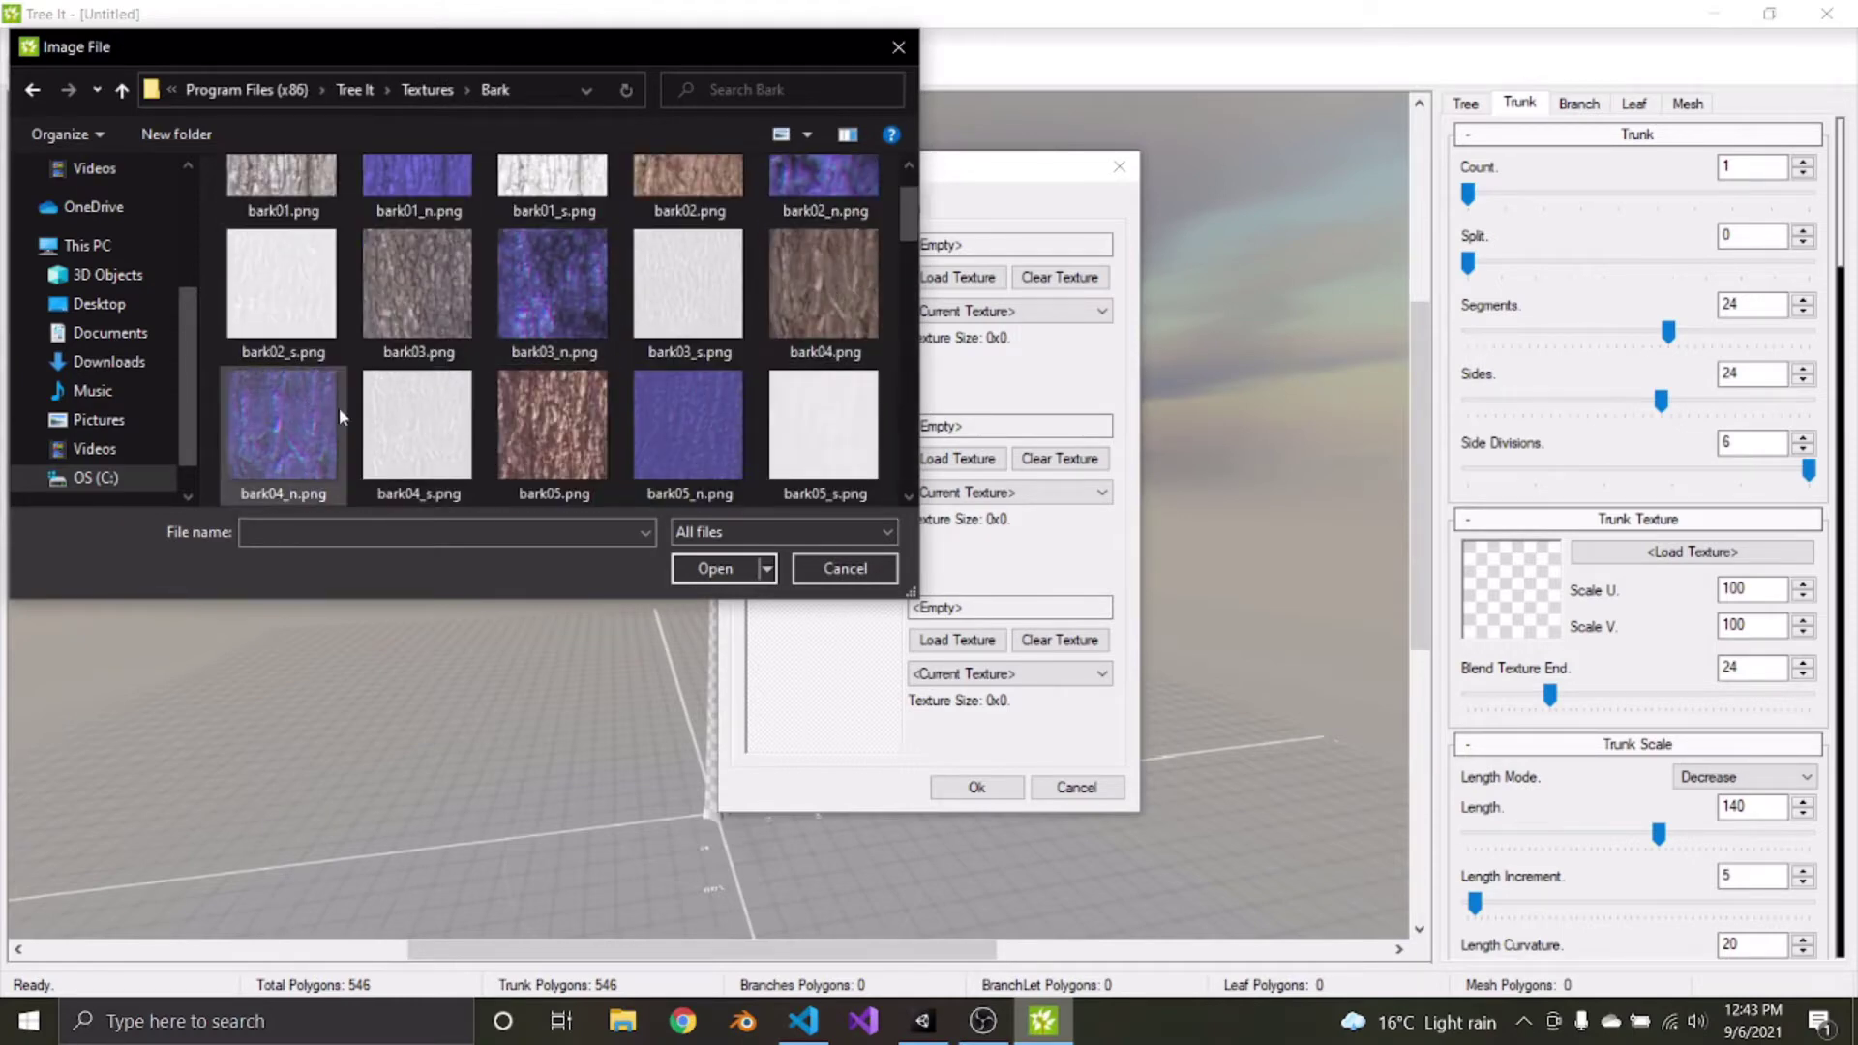
pyautogui.doubleClick(281, 426)
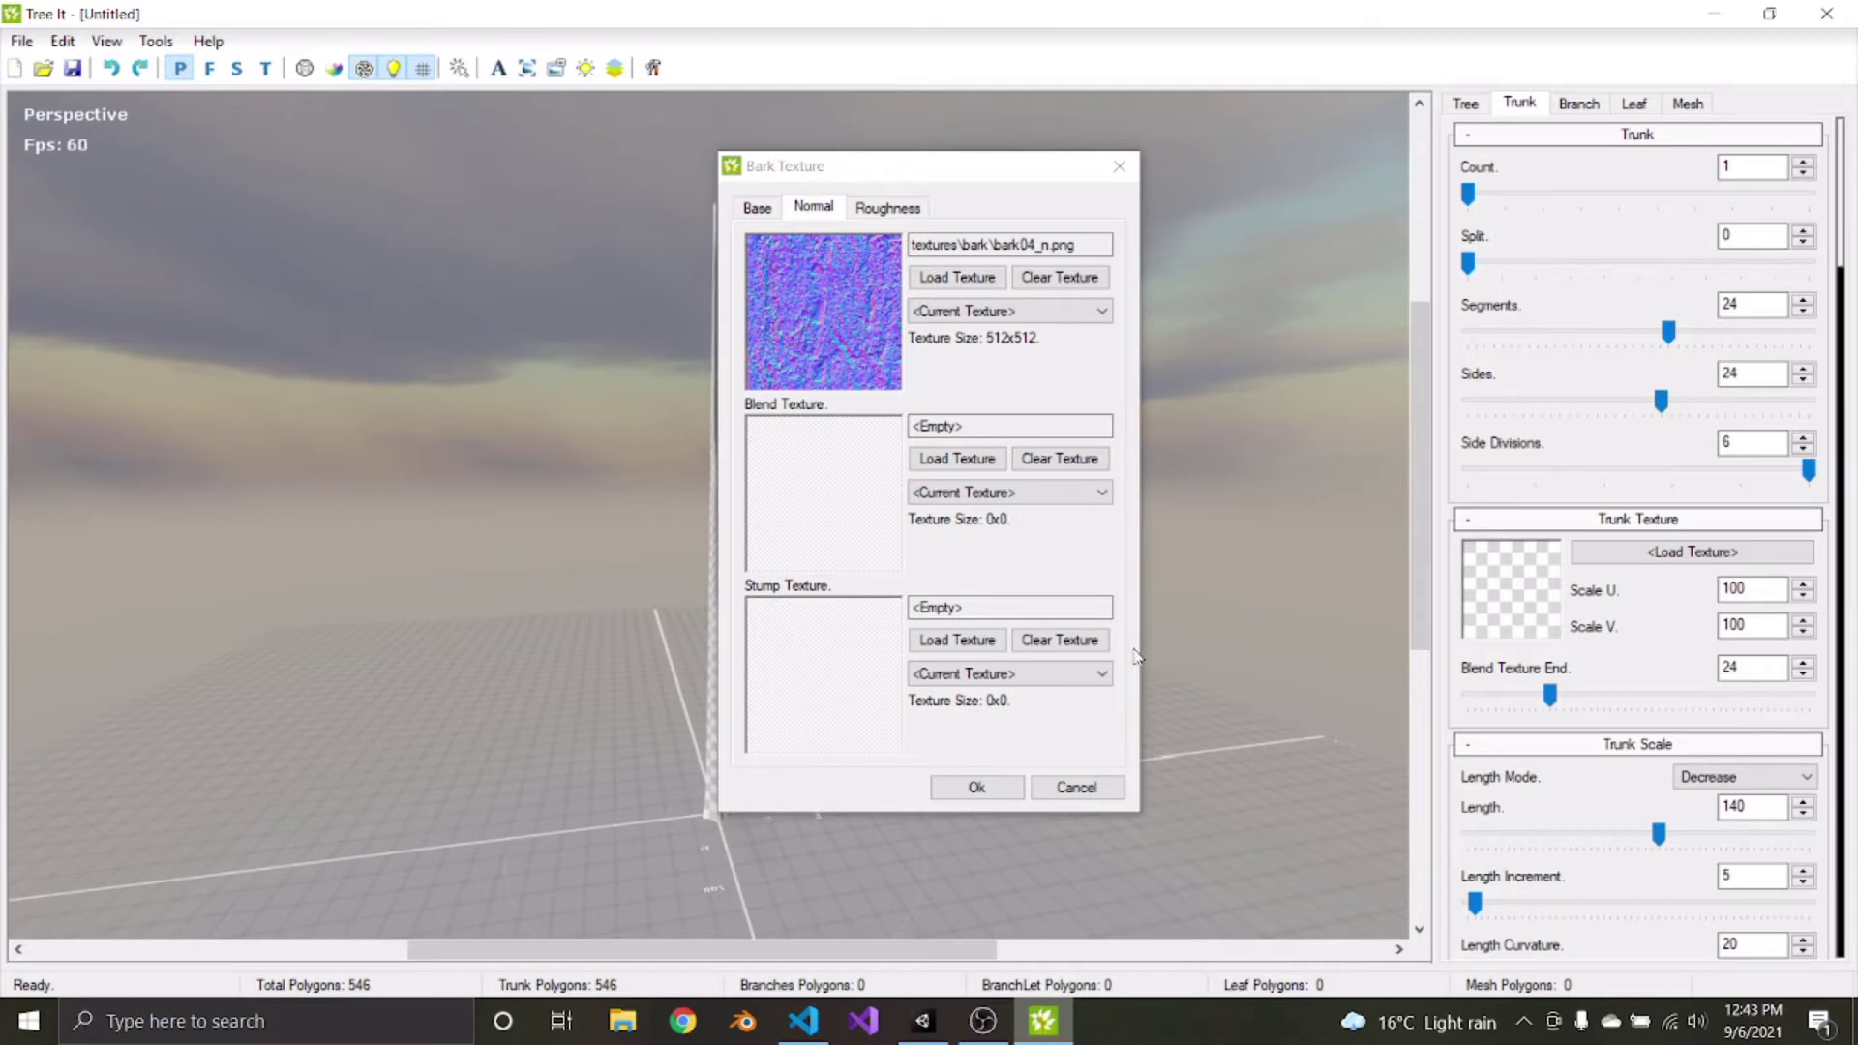
pyautogui.click(937, 795)
pyautogui.moveTo(734, 713); pyautogui.dragTo(801, 593)
pyautogui.scroll(8, 1000, 653)
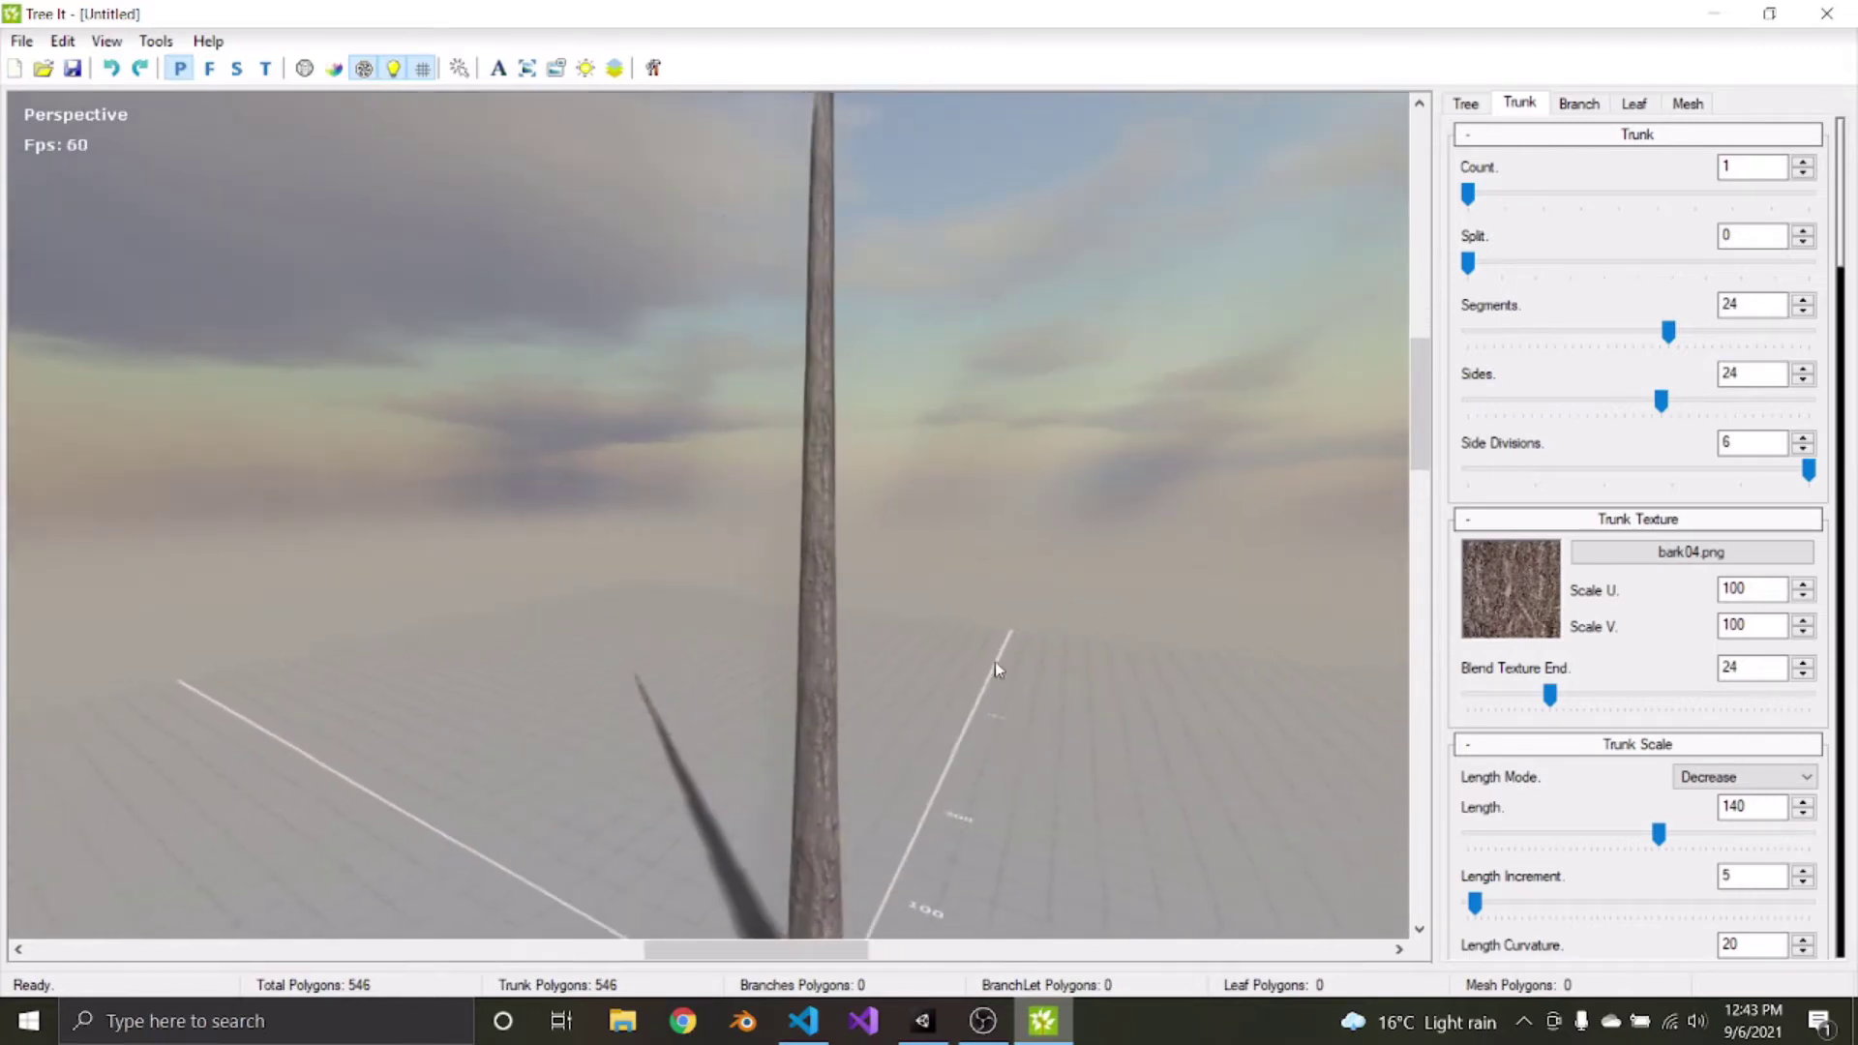
pyautogui.scroll(-10, 711, 553)
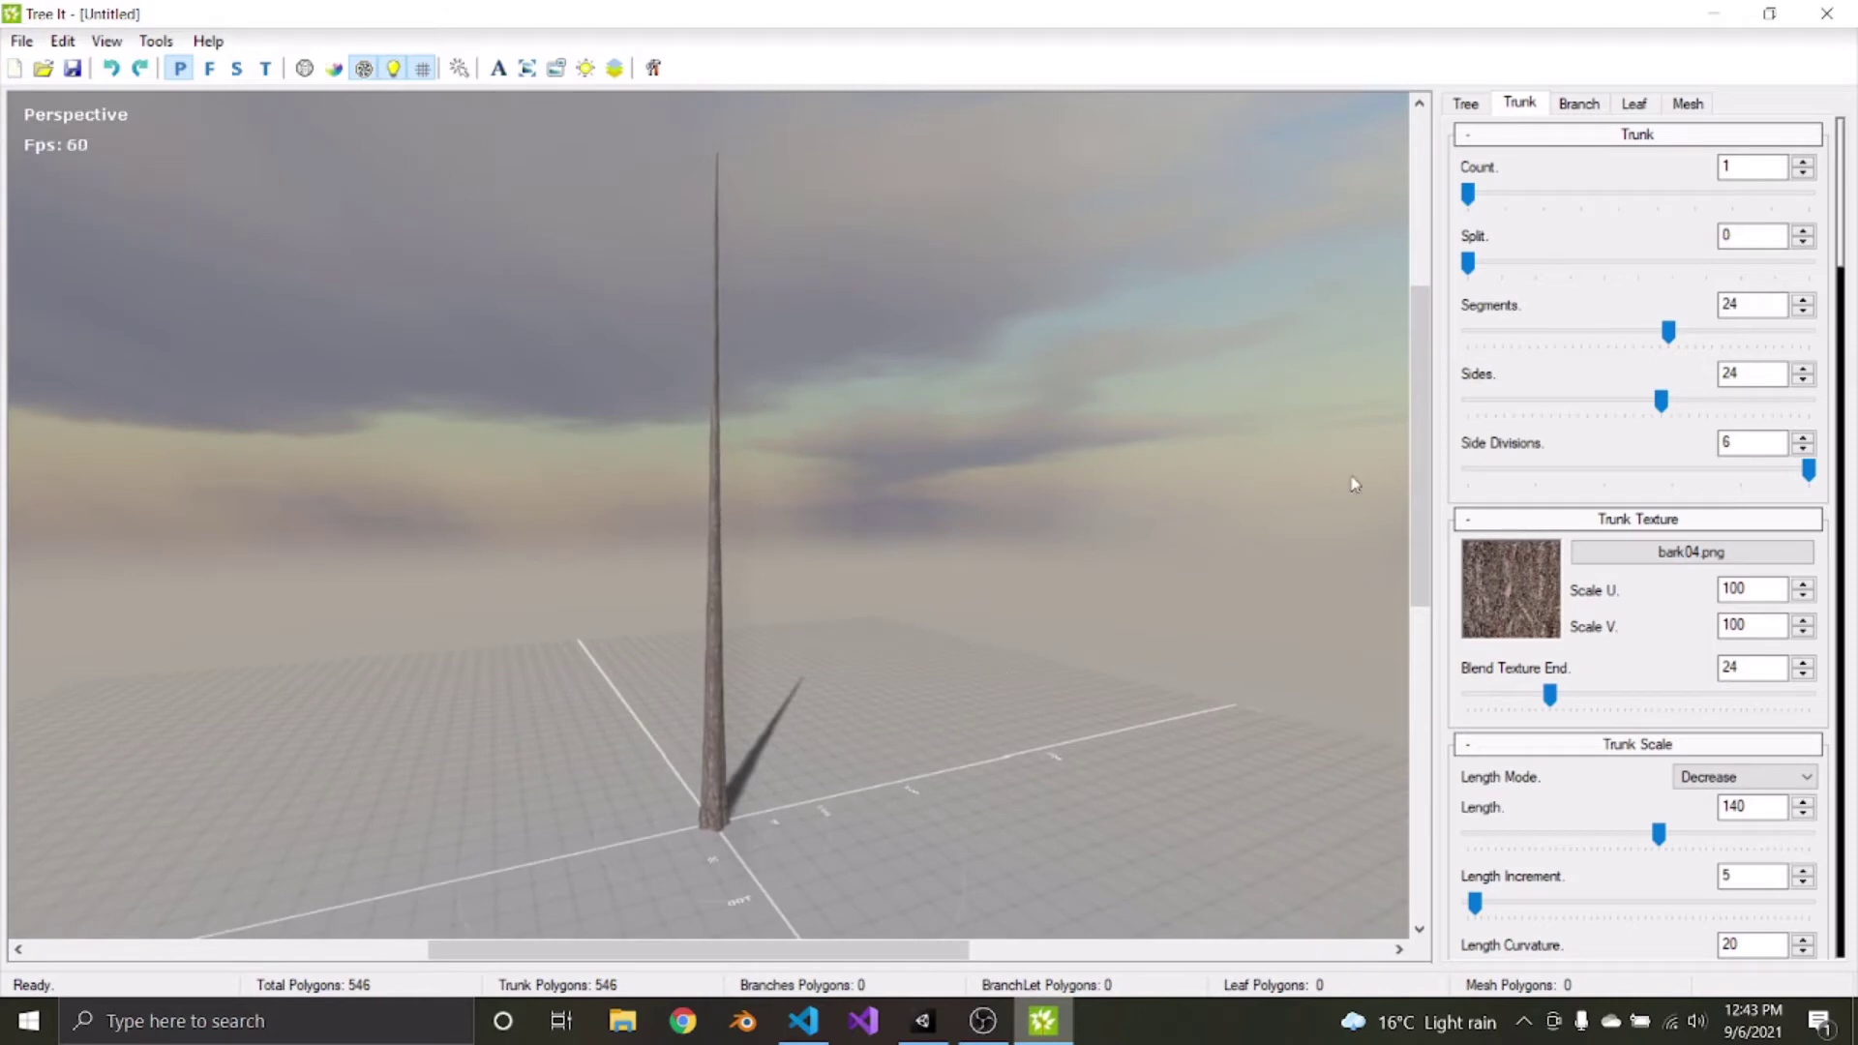
# Add branches to the trunk with a count of 29 and a split of 19
pyautogui.click(1578, 103)
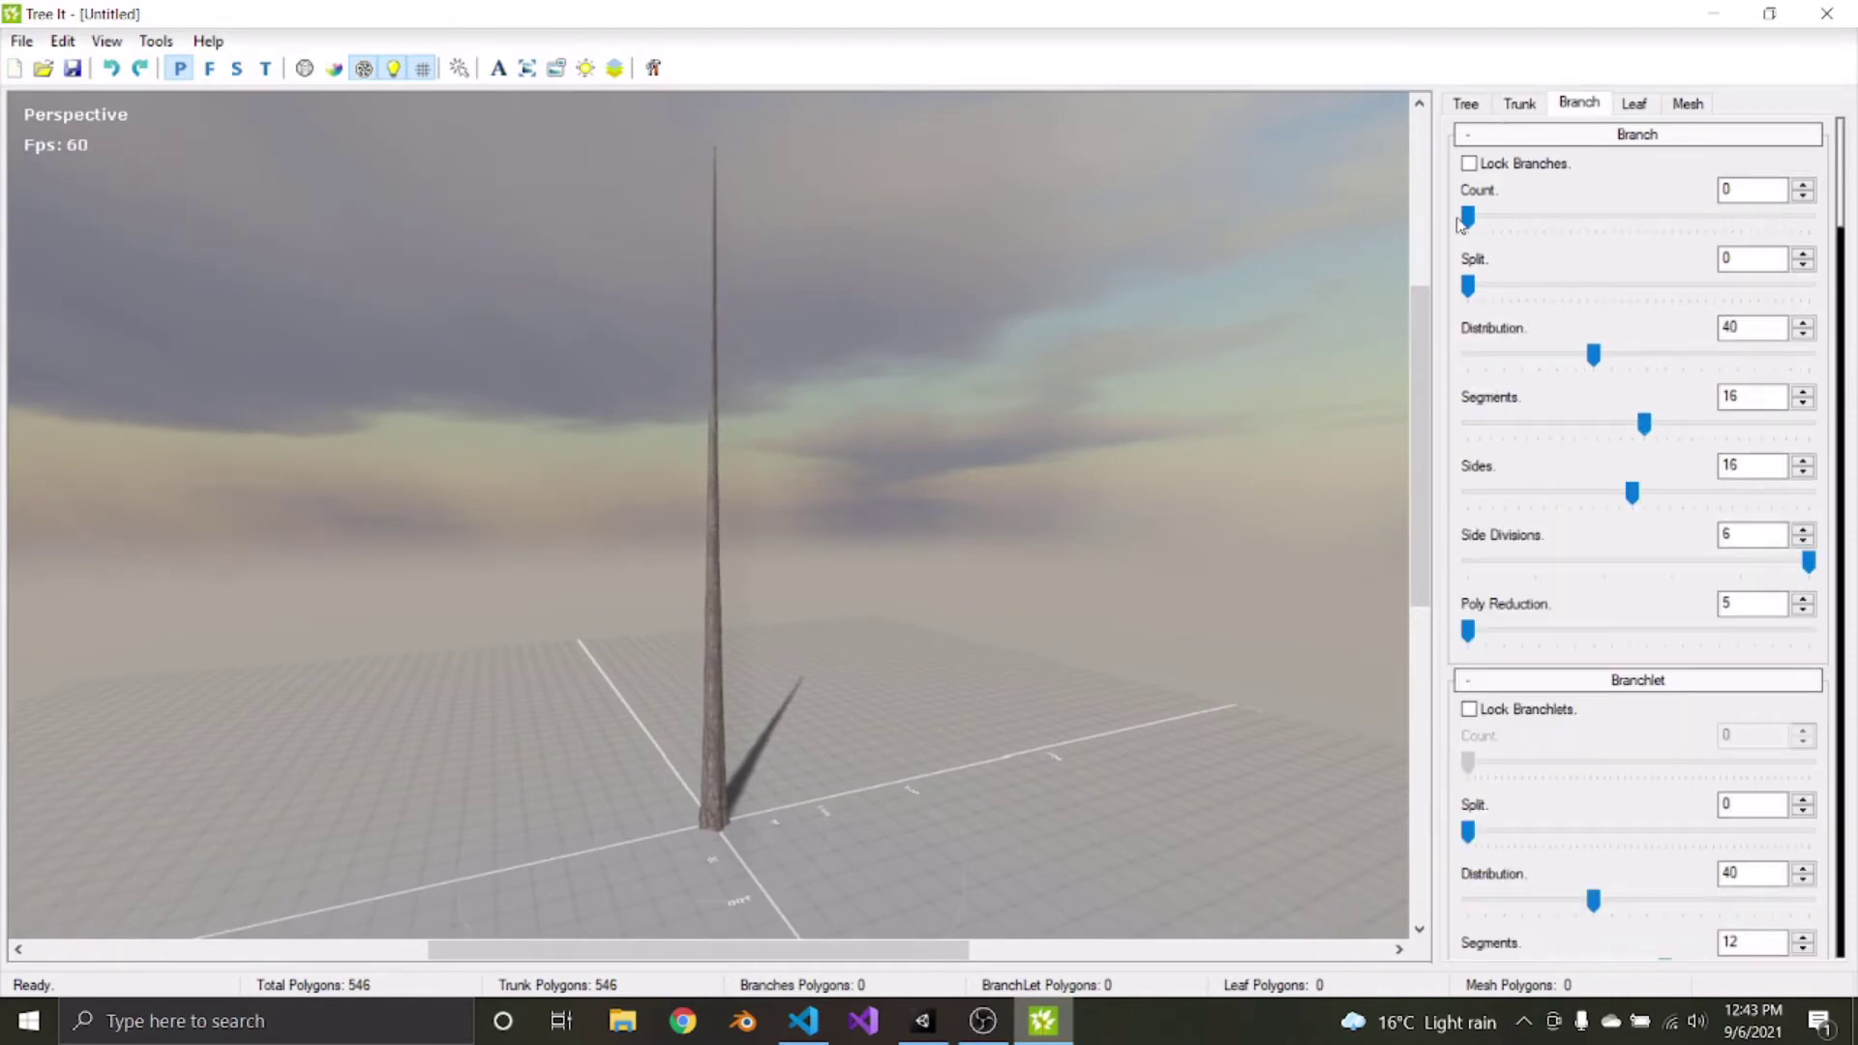
pyautogui.moveTo(1476, 221); pyautogui.dragTo(1716, 225)
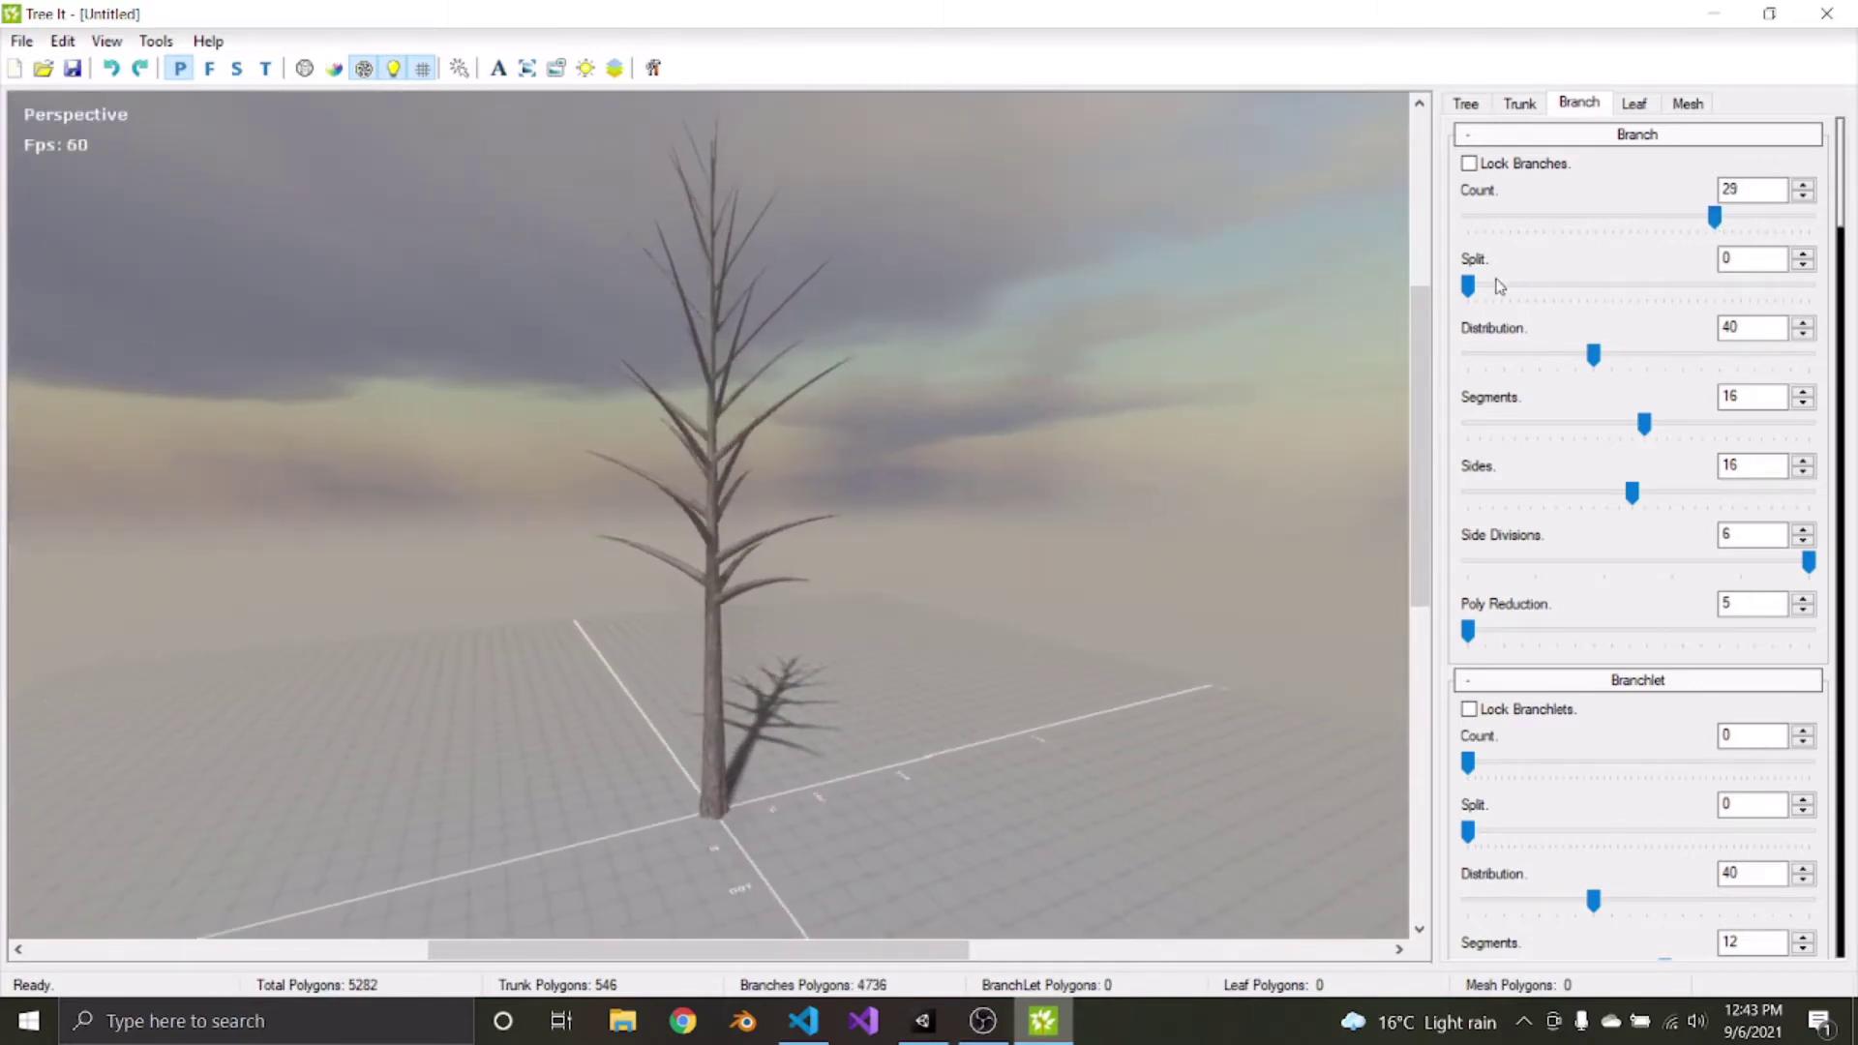
pyautogui.moveTo(1468, 286); pyautogui.dragTo(1629, 310)
pyautogui.moveTo(1161, 402); pyautogui.dragTo(1113, 416)
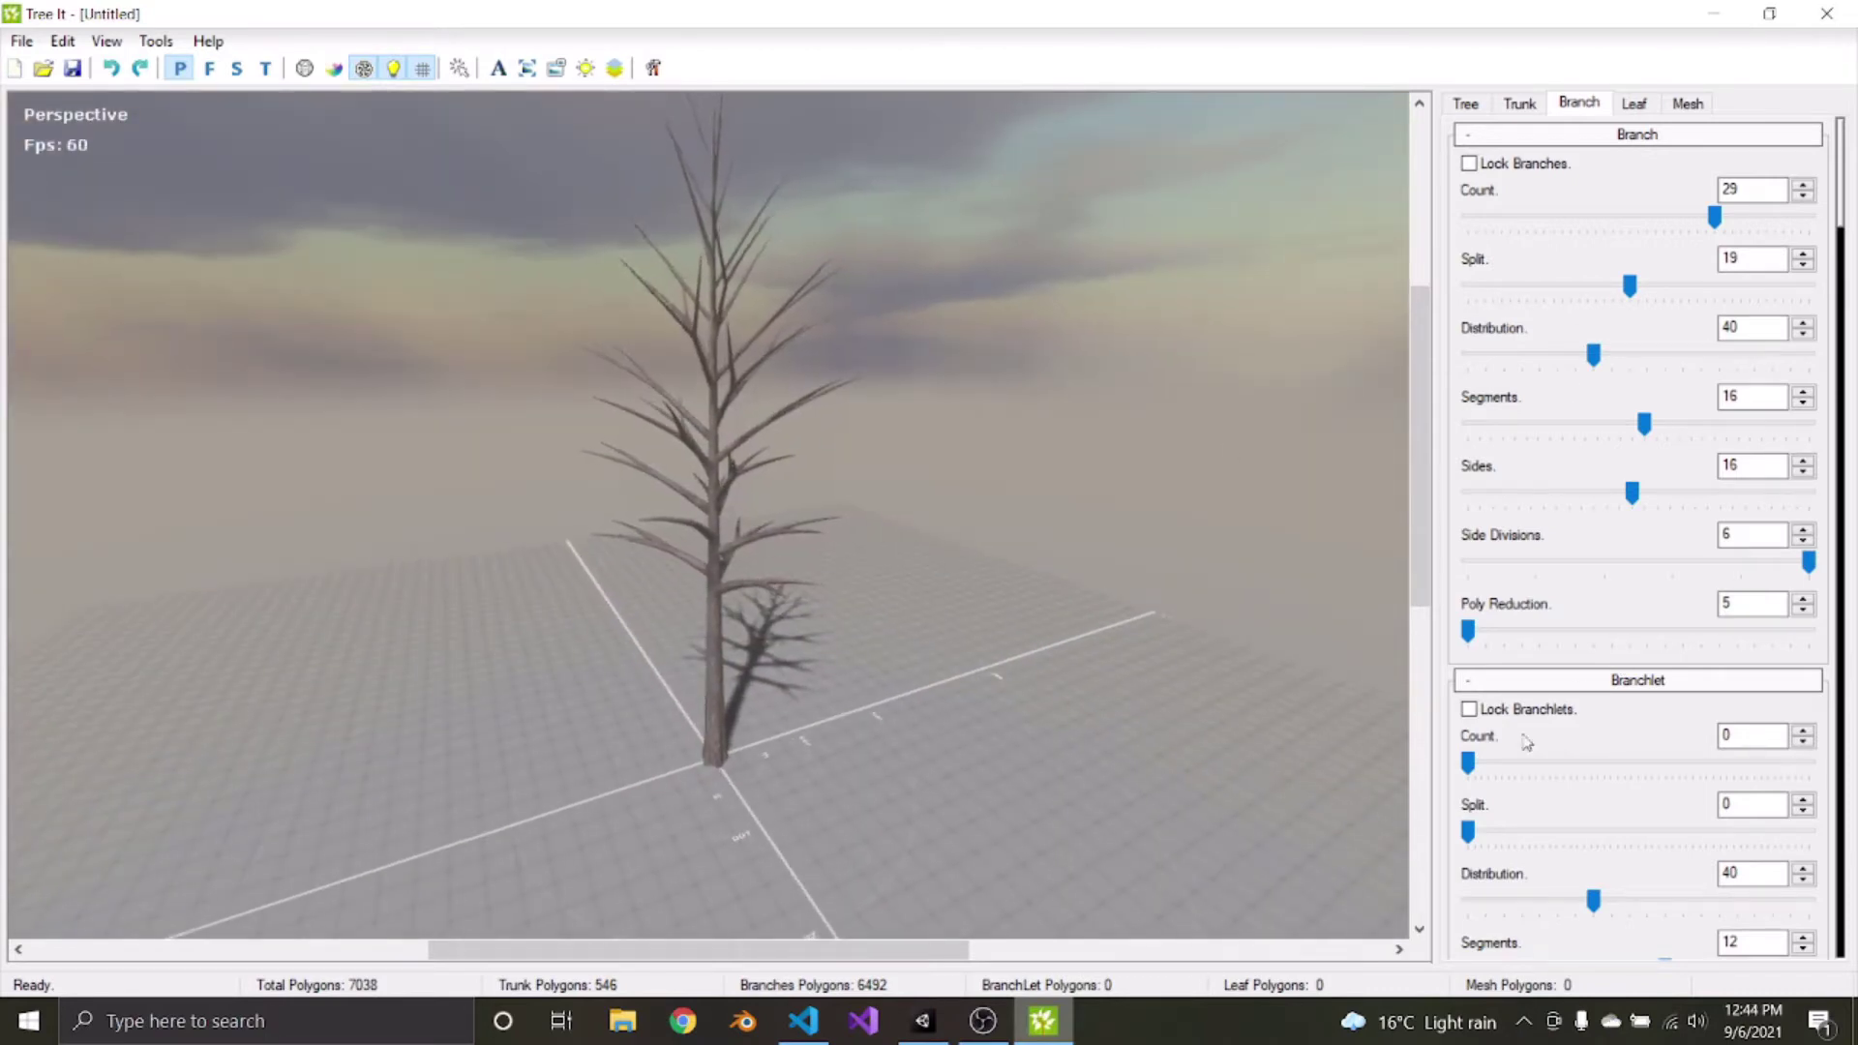
# Set the branchlet count to 69 and raise the branch count to 32
pyautogui.moveTo(1472, 766); pyautogui.dragTo(1626, 765)
pyautogui.moveTo(822, 504); pyautogui.dragTo(755, 276)
pyautogui.moveTo(1726, 213); pyautogui.dragTo(1752, 215)
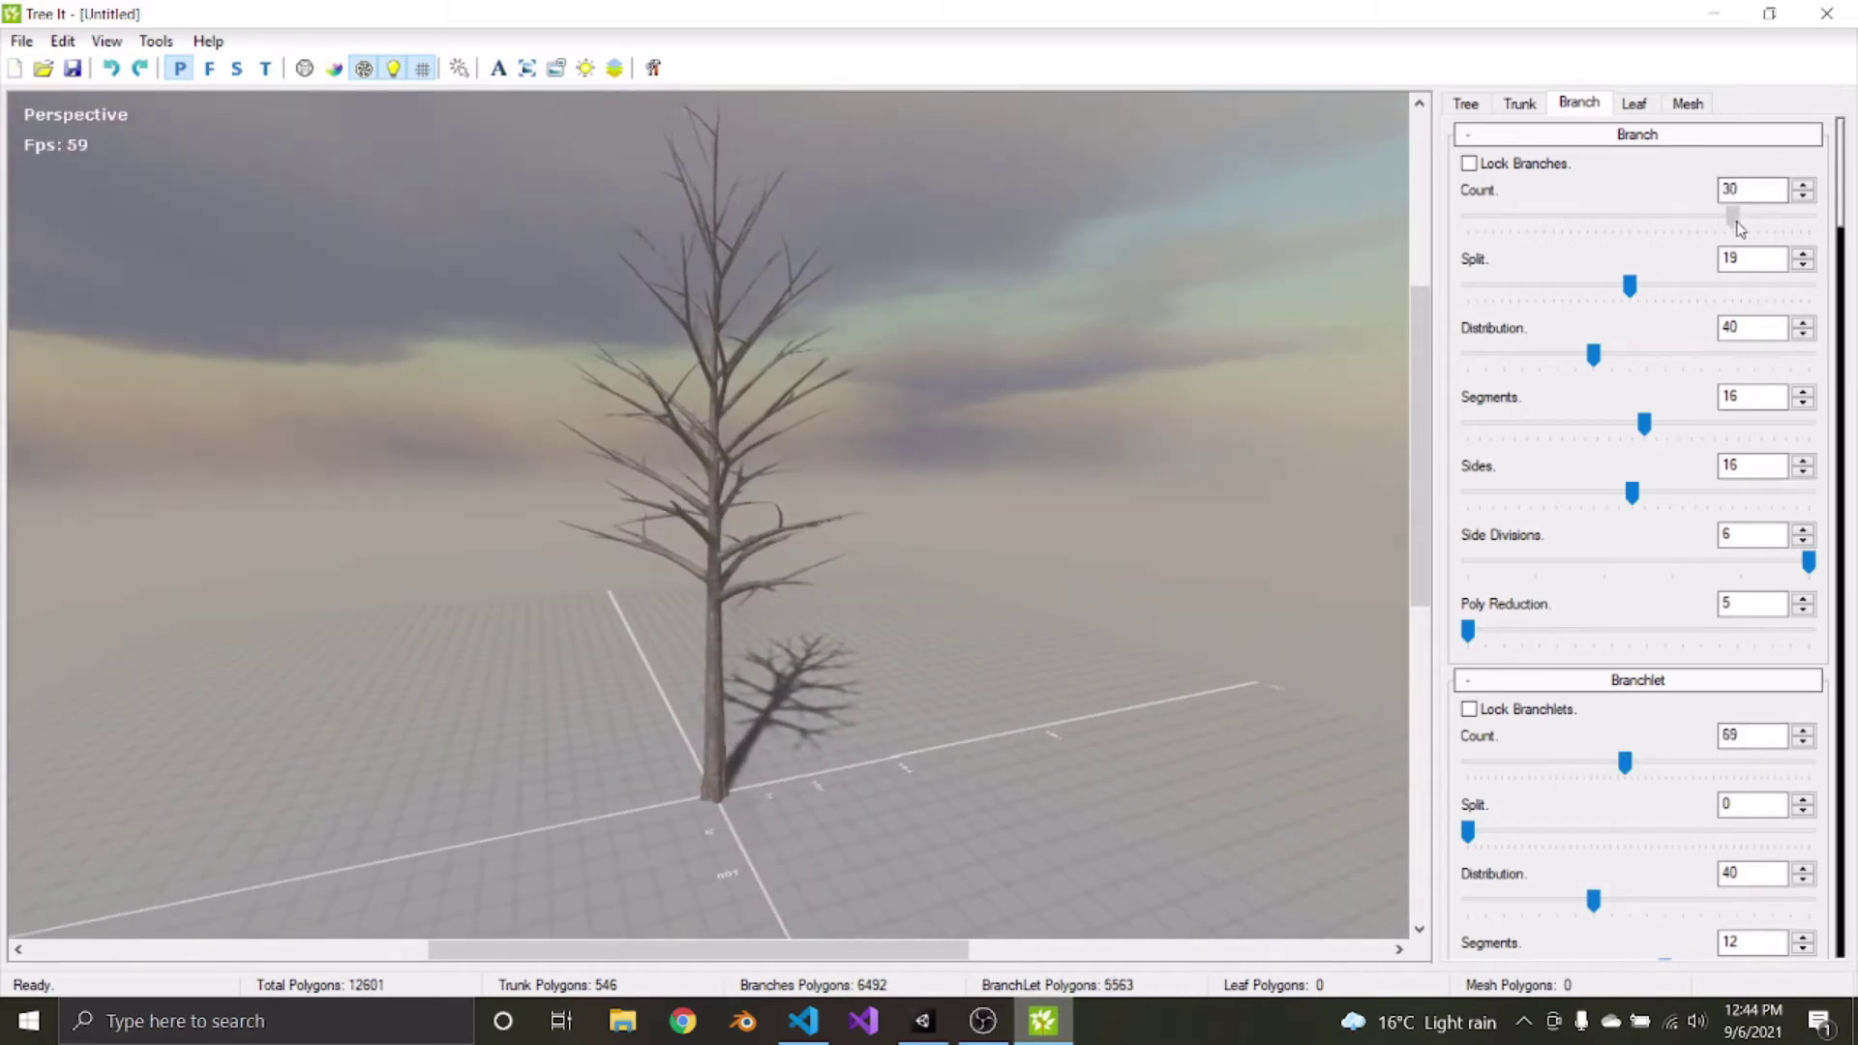
pyautogui.moveTo(851, 271); pyautogui.dragTo(1408, 380)
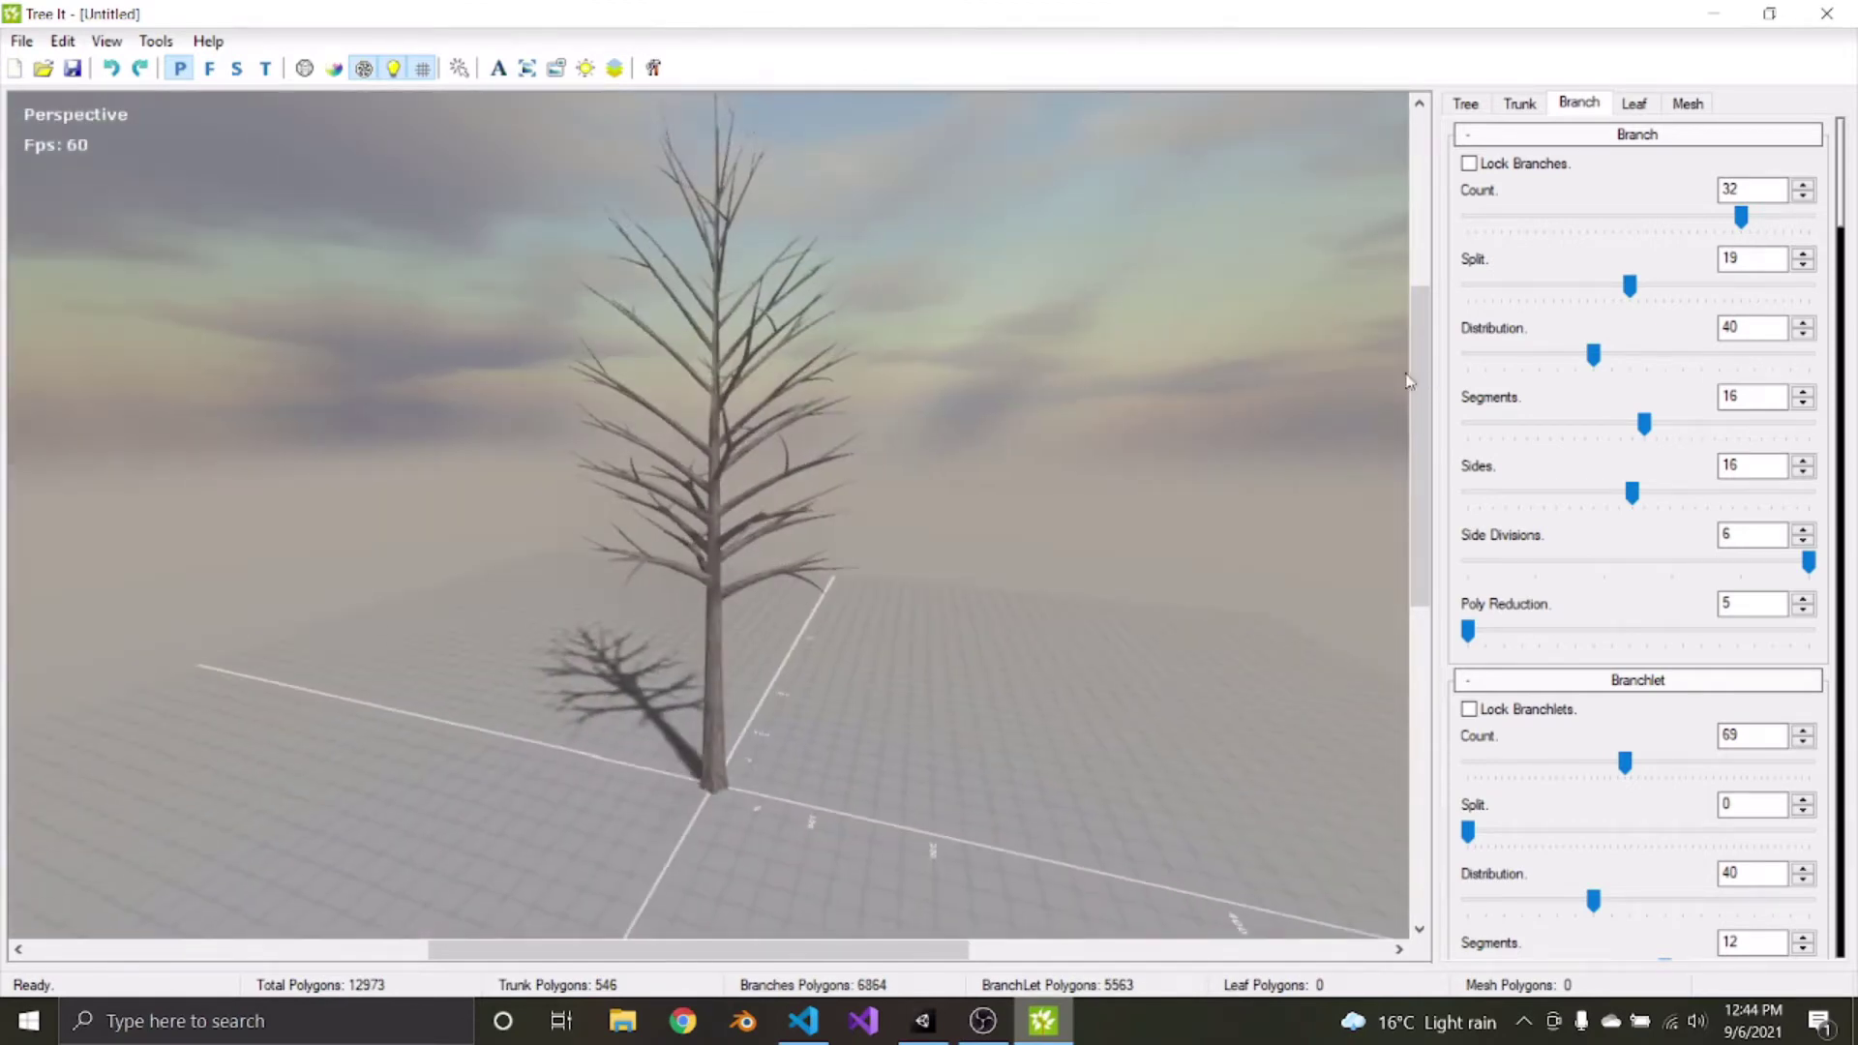
# Try branch distributions up to 100, switch the branch lock on and off, and set the distribution to 35
pyautogui.scroll(-2, 1558, 329)
pyautogui.scroll(2, 1565, 322)
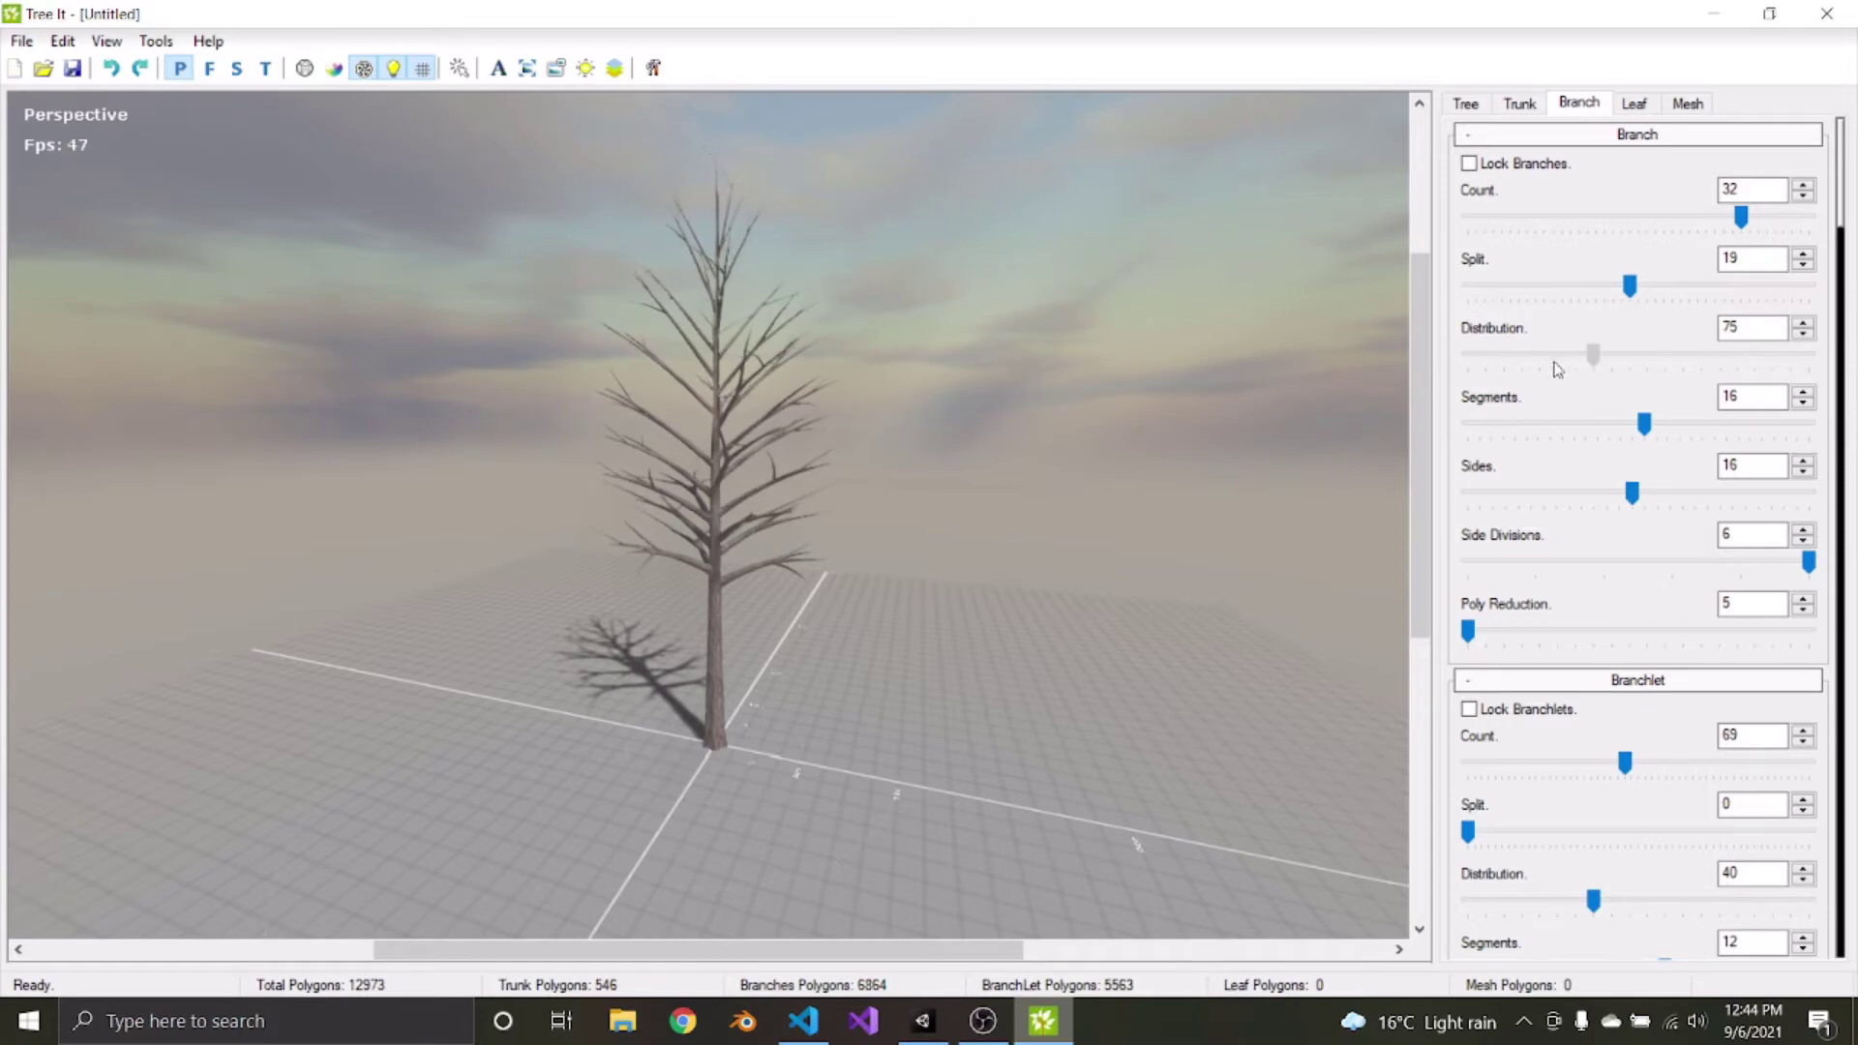
pyautogui.moveTo(1727, 375); pyautogui.dragTo(1850, 376)
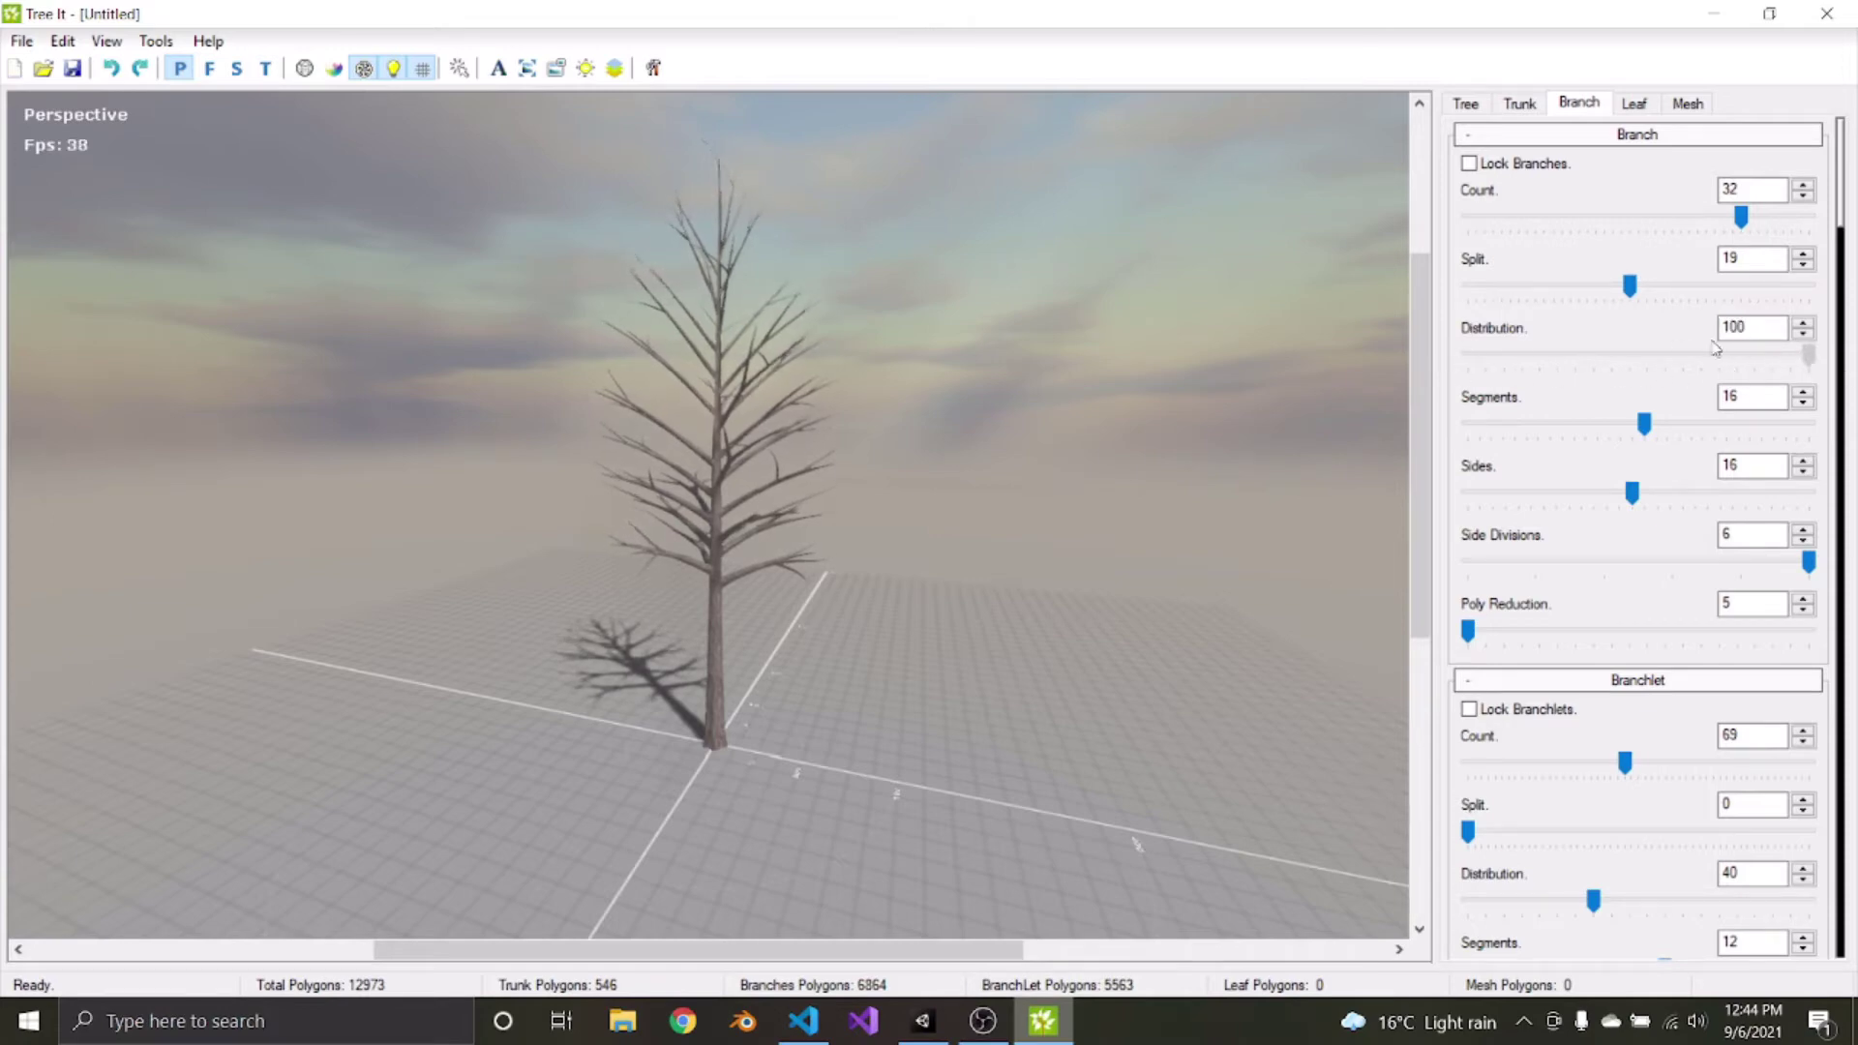
pyautogui.moveTo(1715, 348); pyautogui.dragTo(1684, 354)
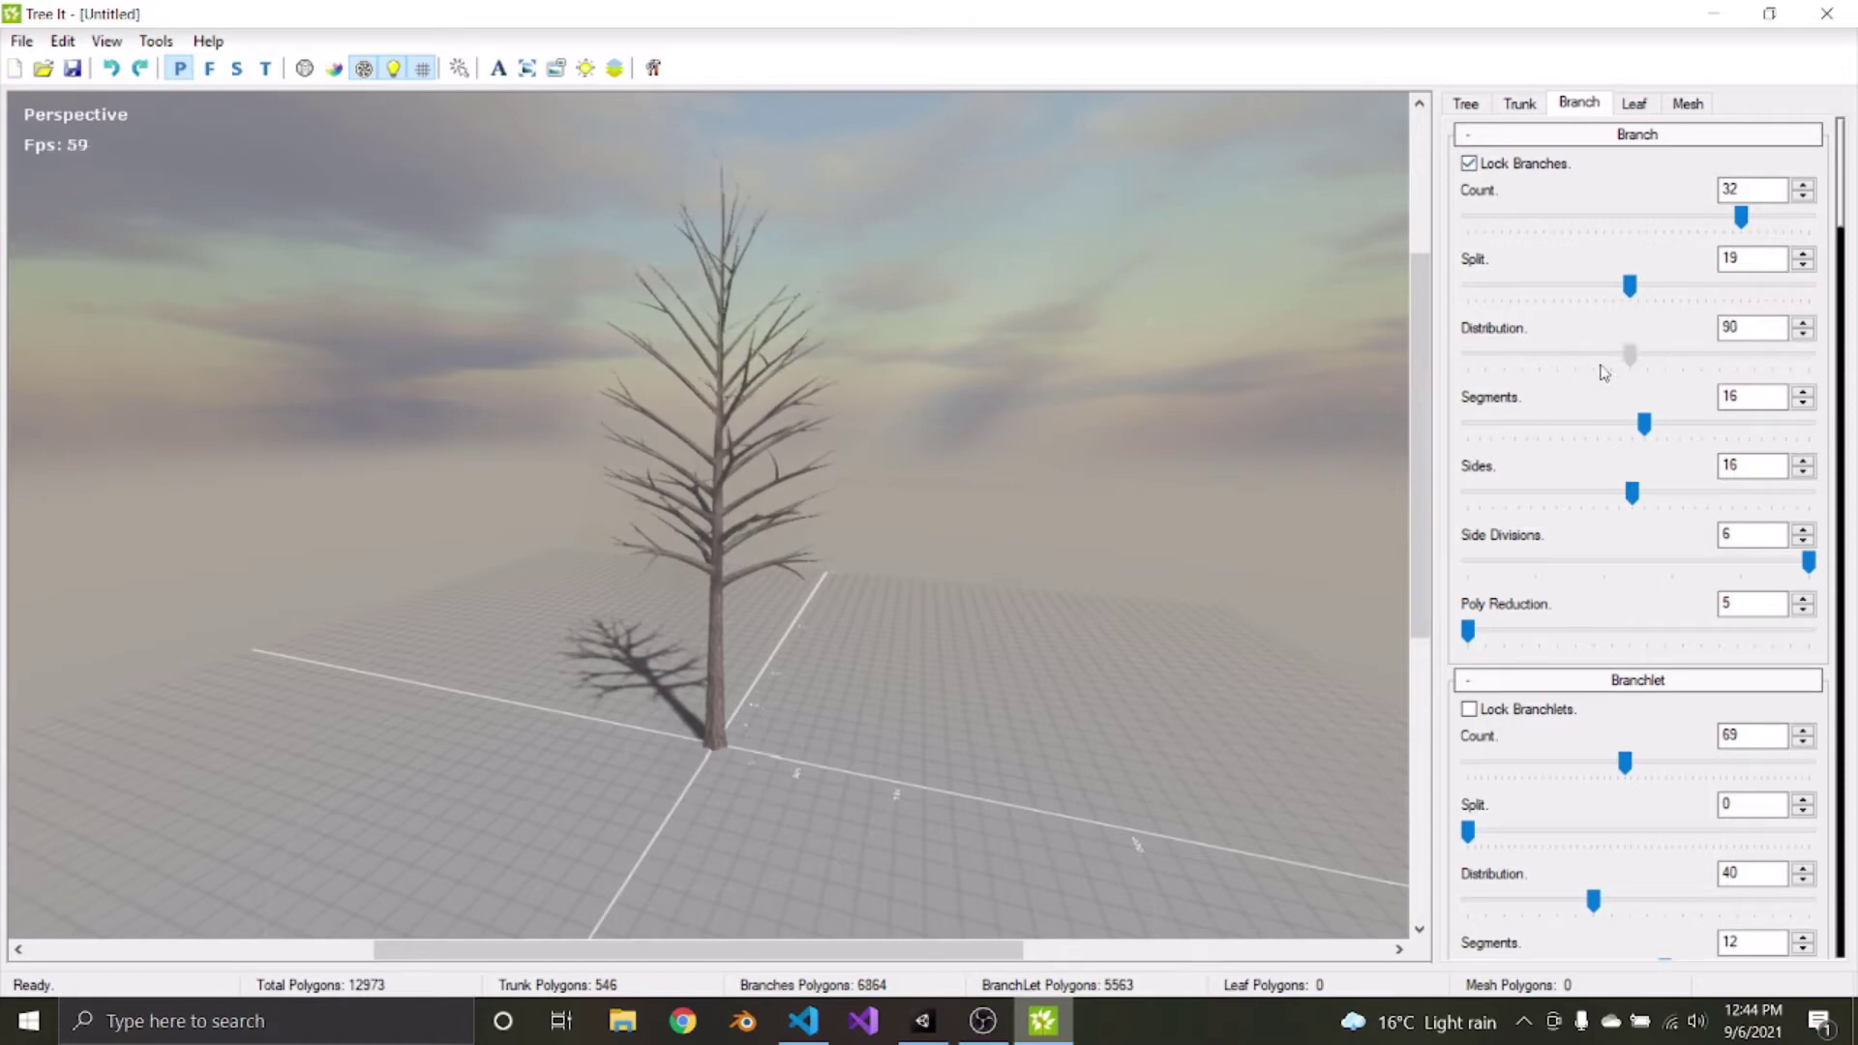
pyautogui.click(1471, 166)
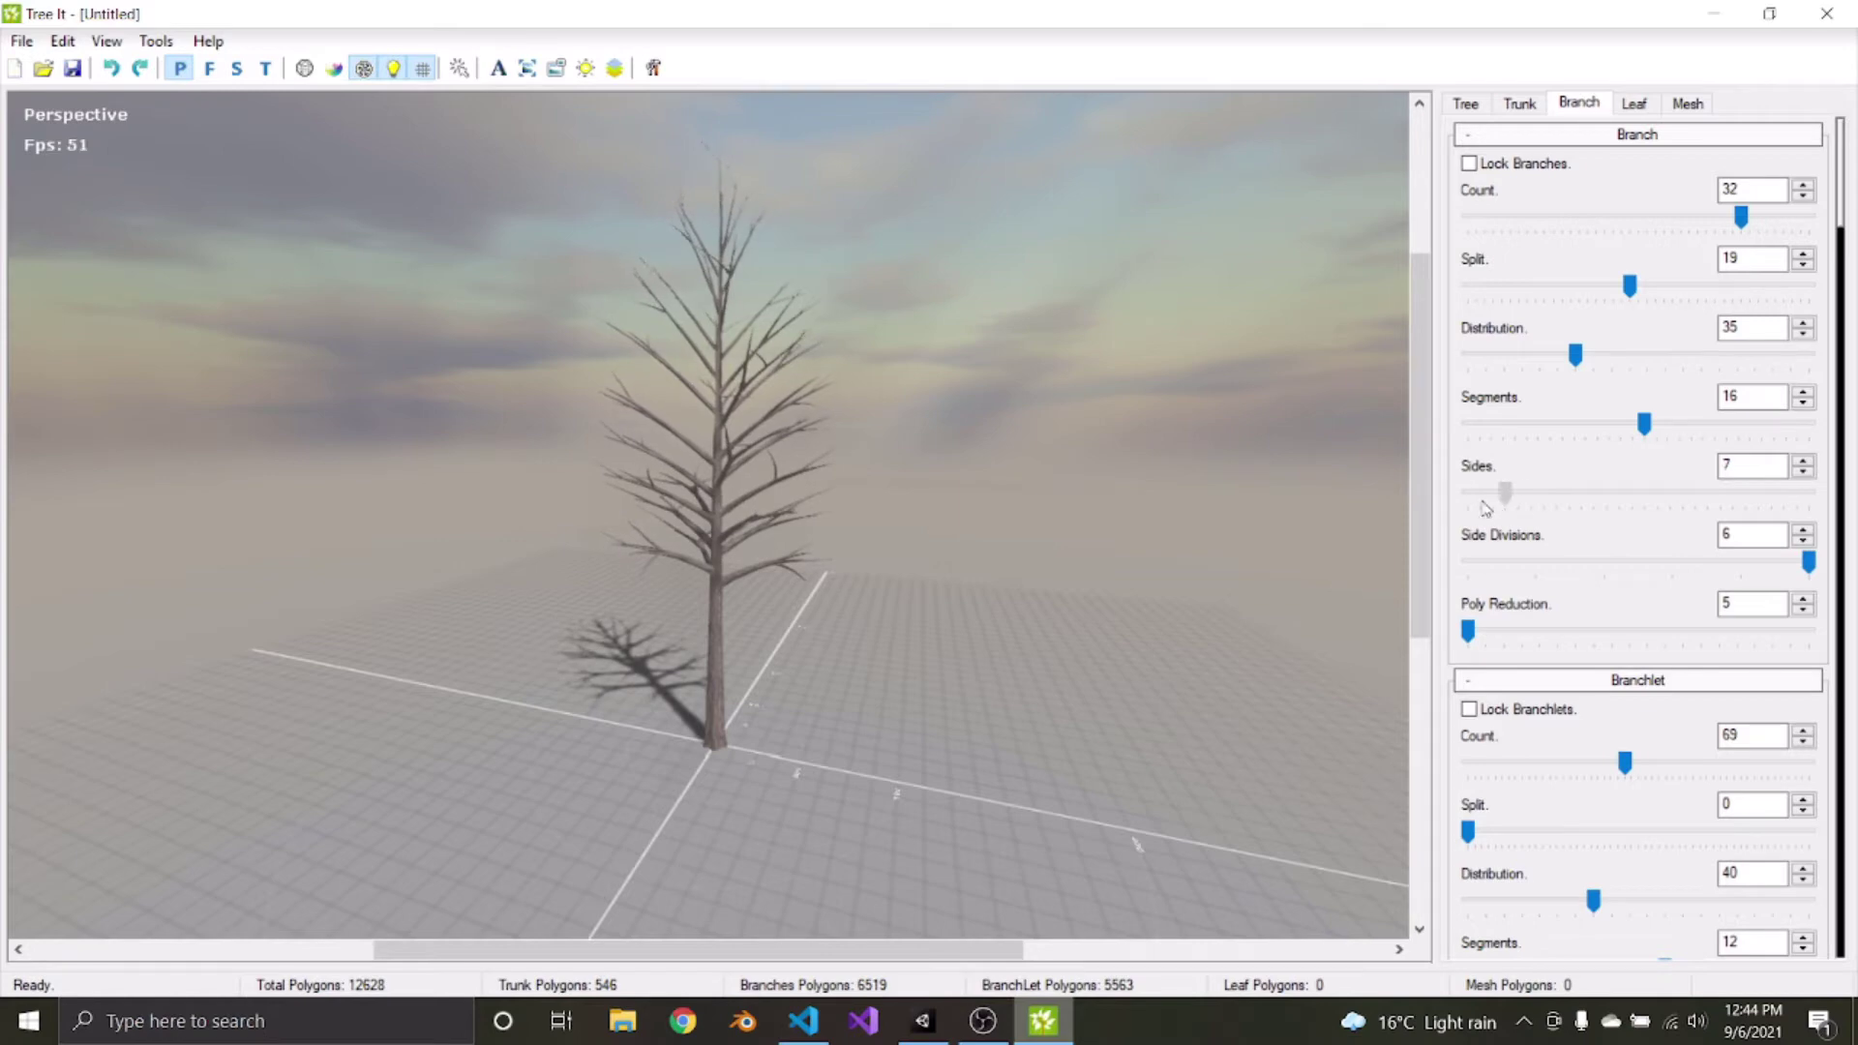
# Try 6 sides on the branches, inspect them up close, and set the branch sides to 30
pyautogui.moveTo(1487, 507)
pyautogui.mouseDown()
pyautogui.moveTo(1447, 505)
pyautogui.moveTo(1517, 506)
pyautogui.mouseUp()
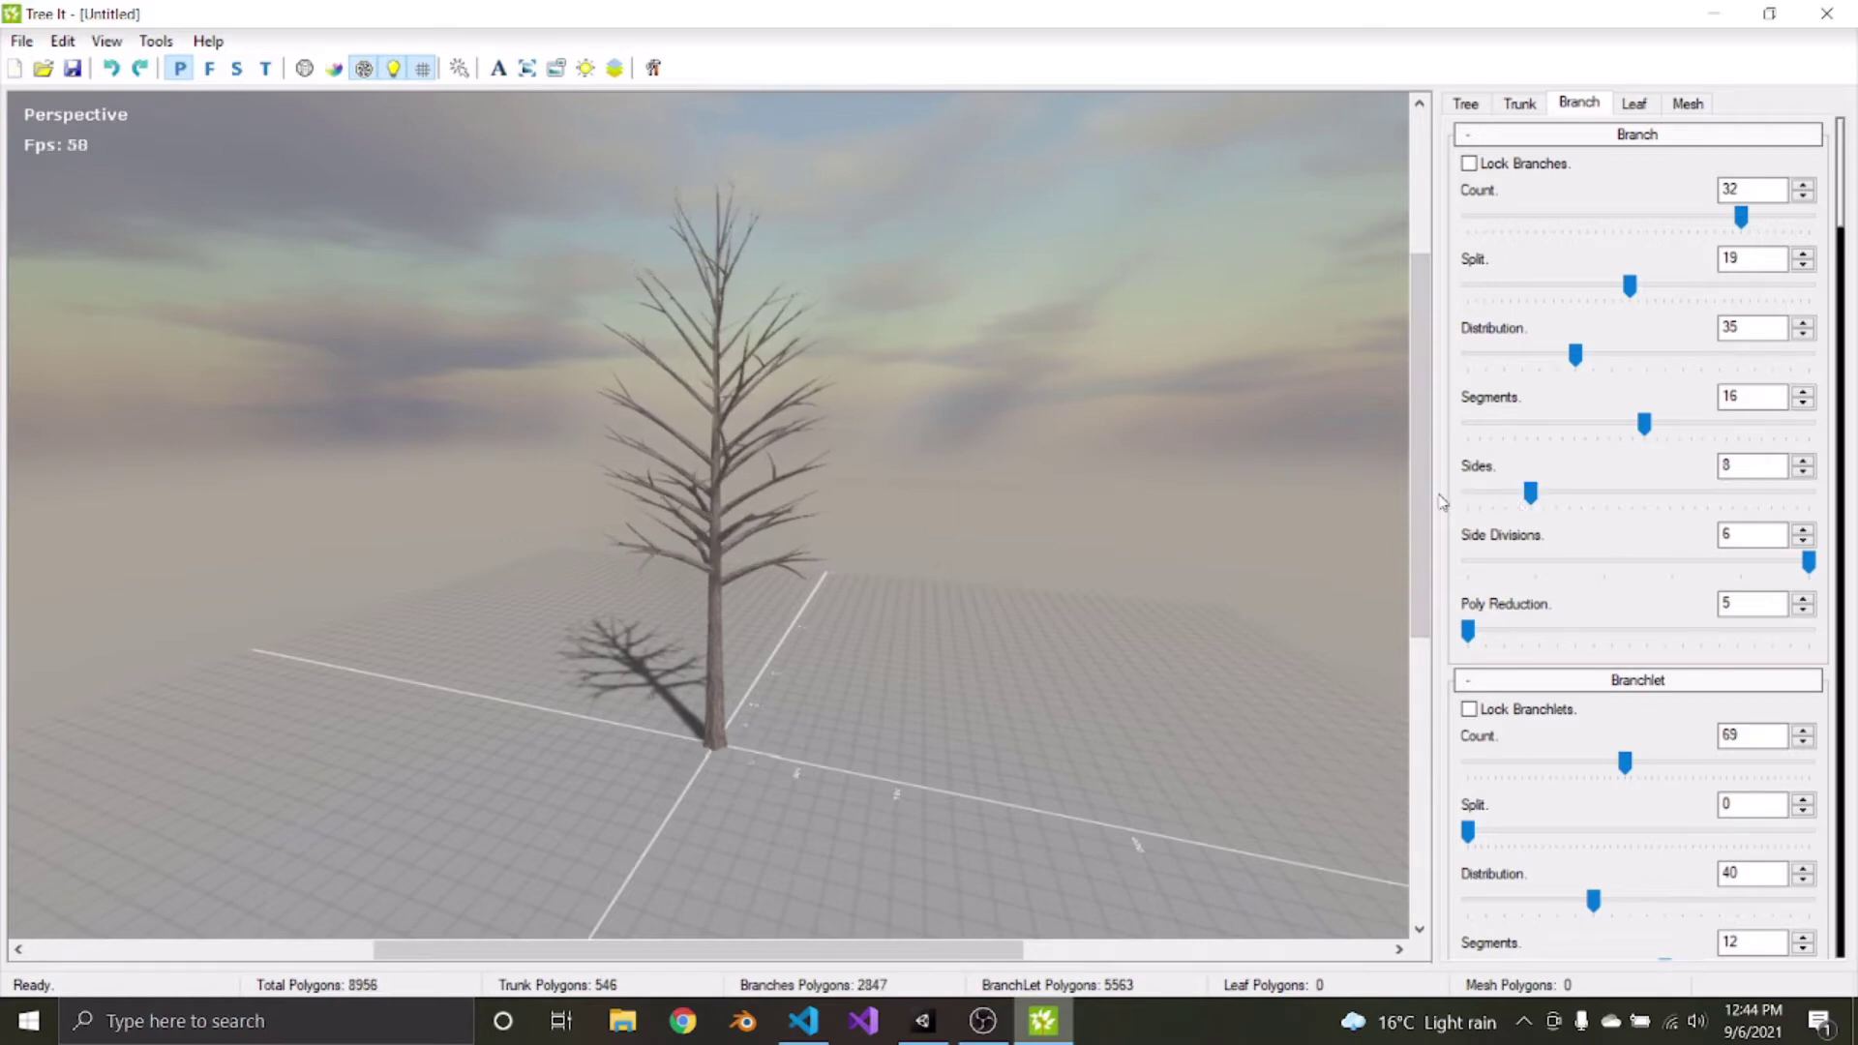
pyautogui.scroll(5, 800, 547)
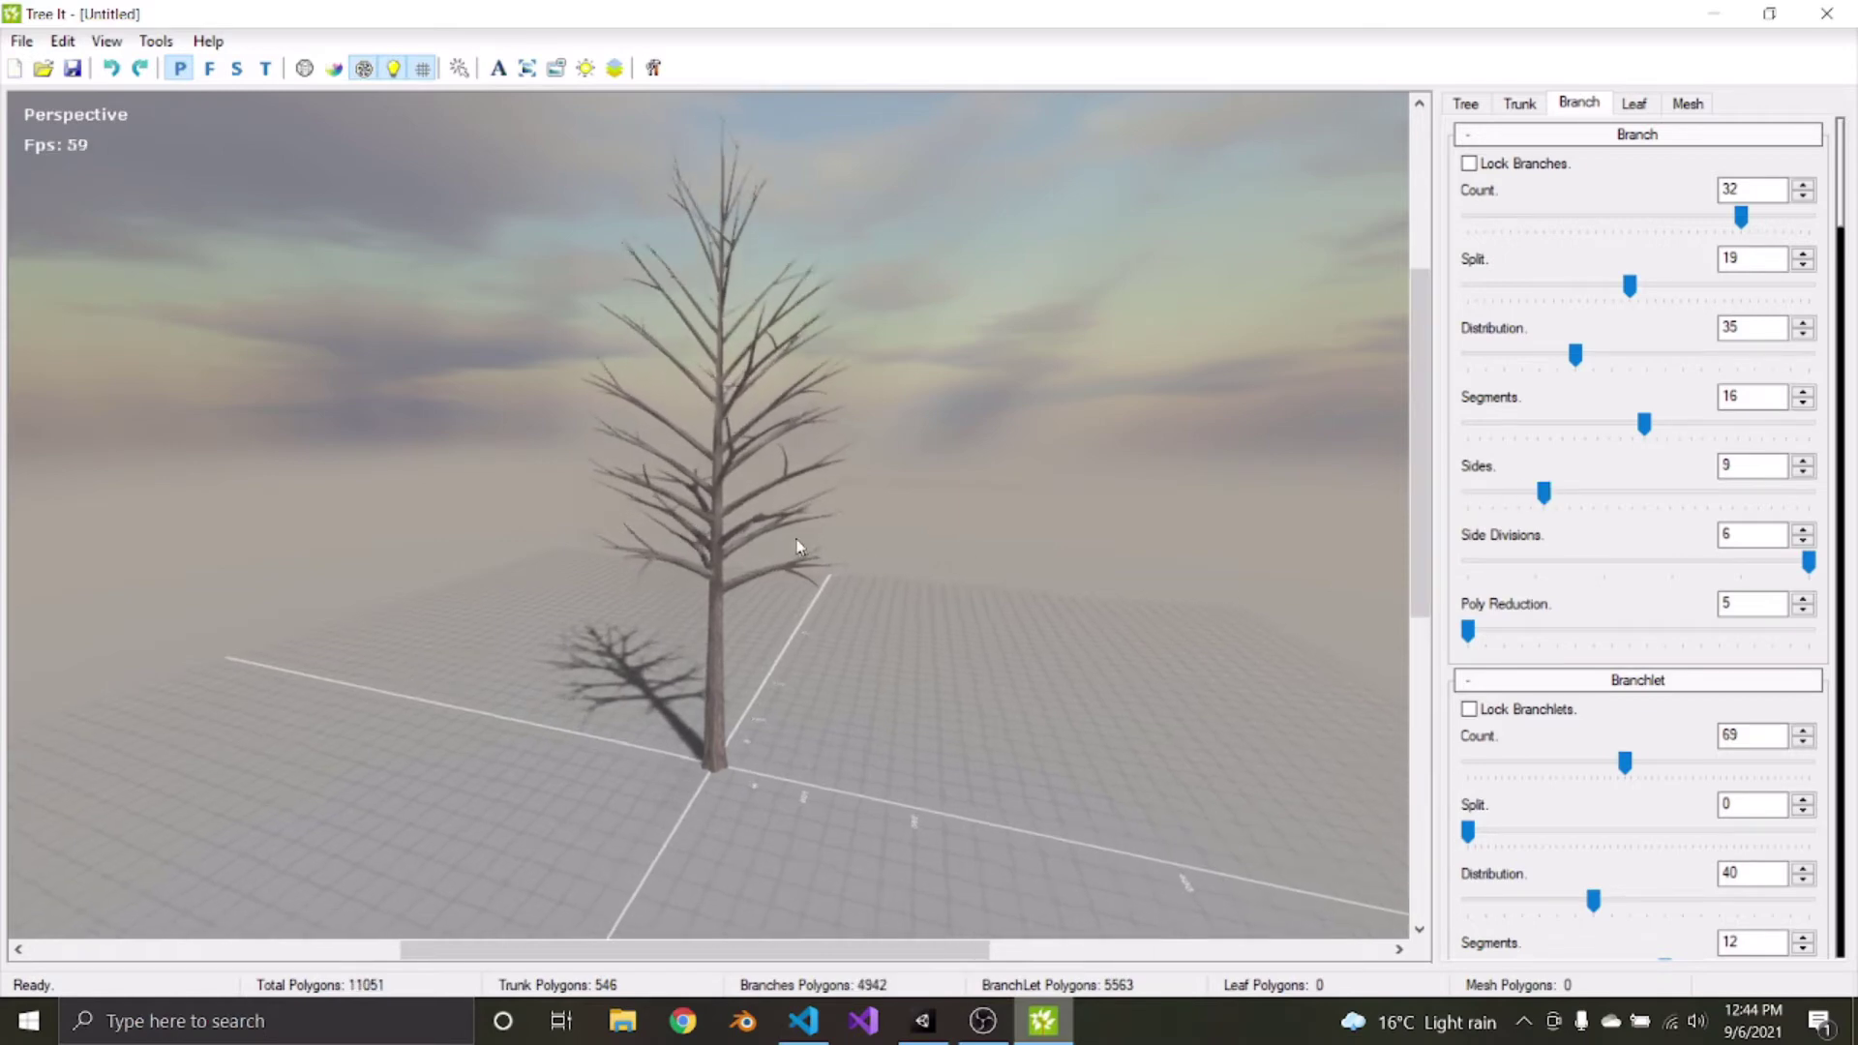
pyautogui.moveTo(1548, 502); pyautogui.dragTo(1510, 503)
pyautogui.scroll(10, 687, 467)
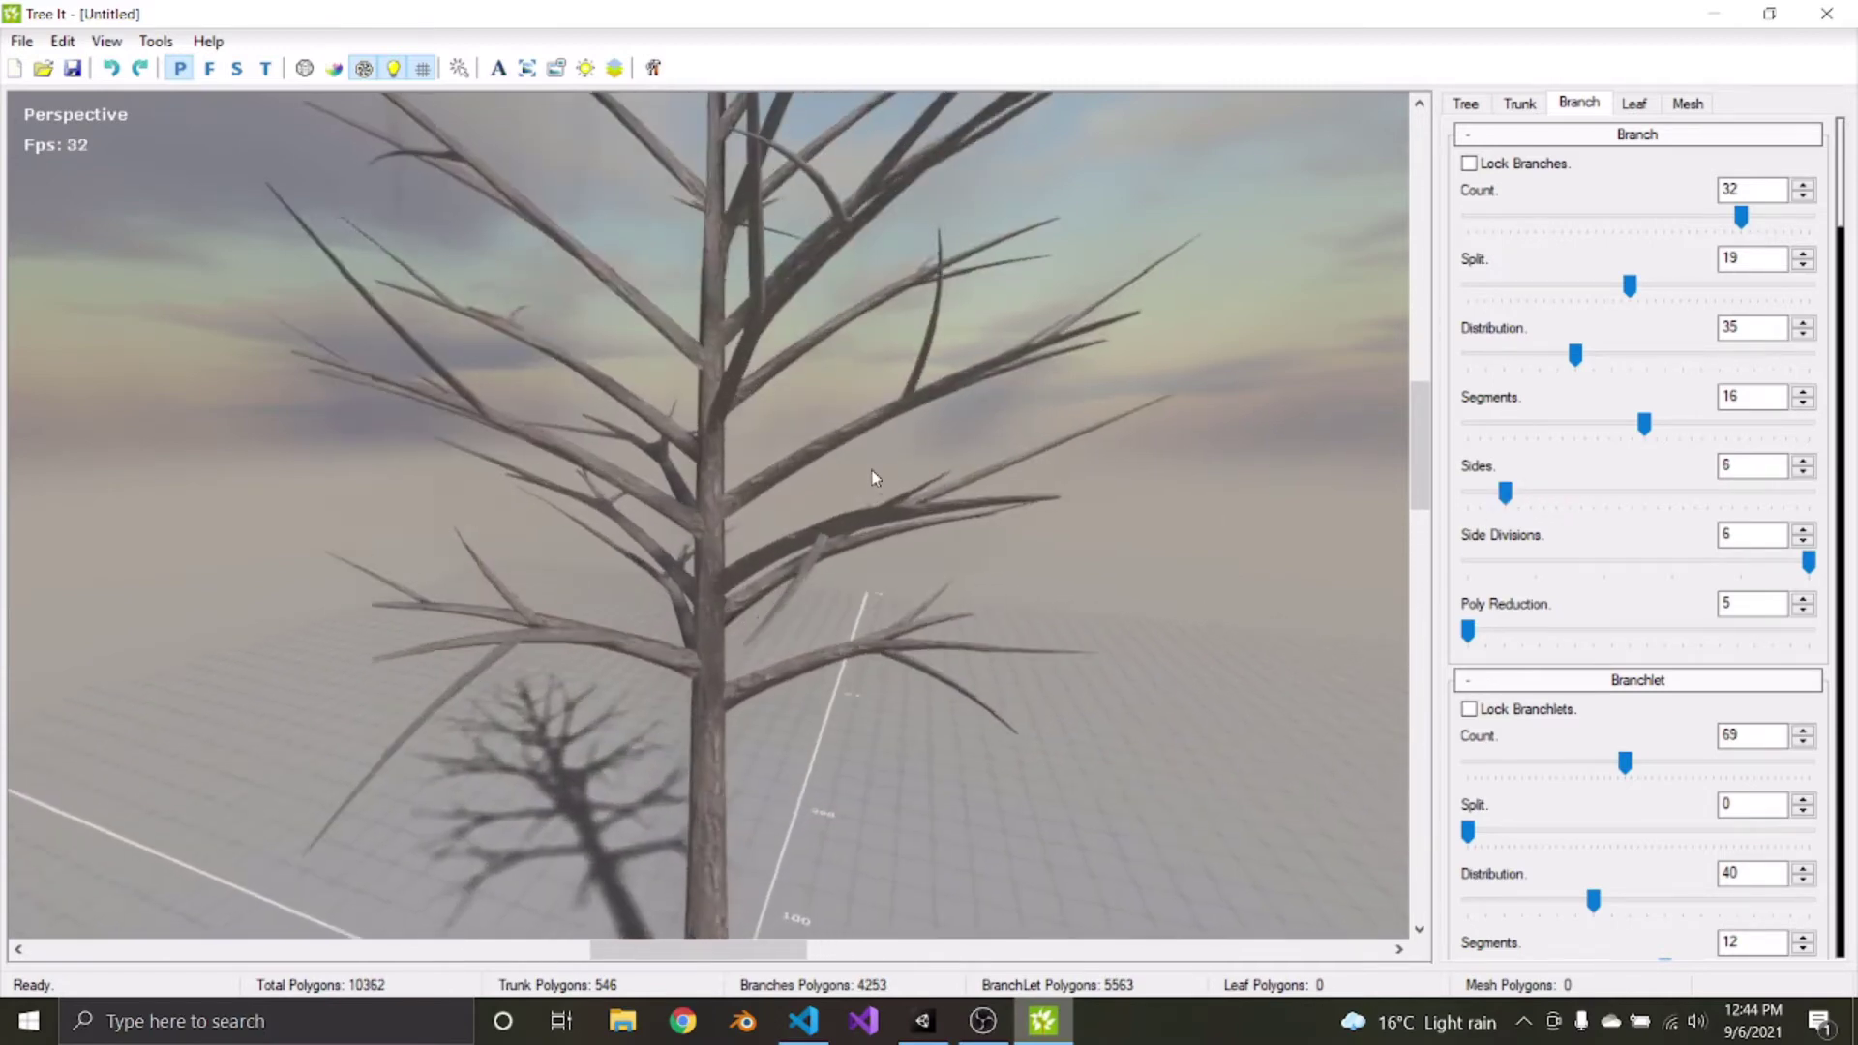
pyautogui.scroll(5, 683, 647)
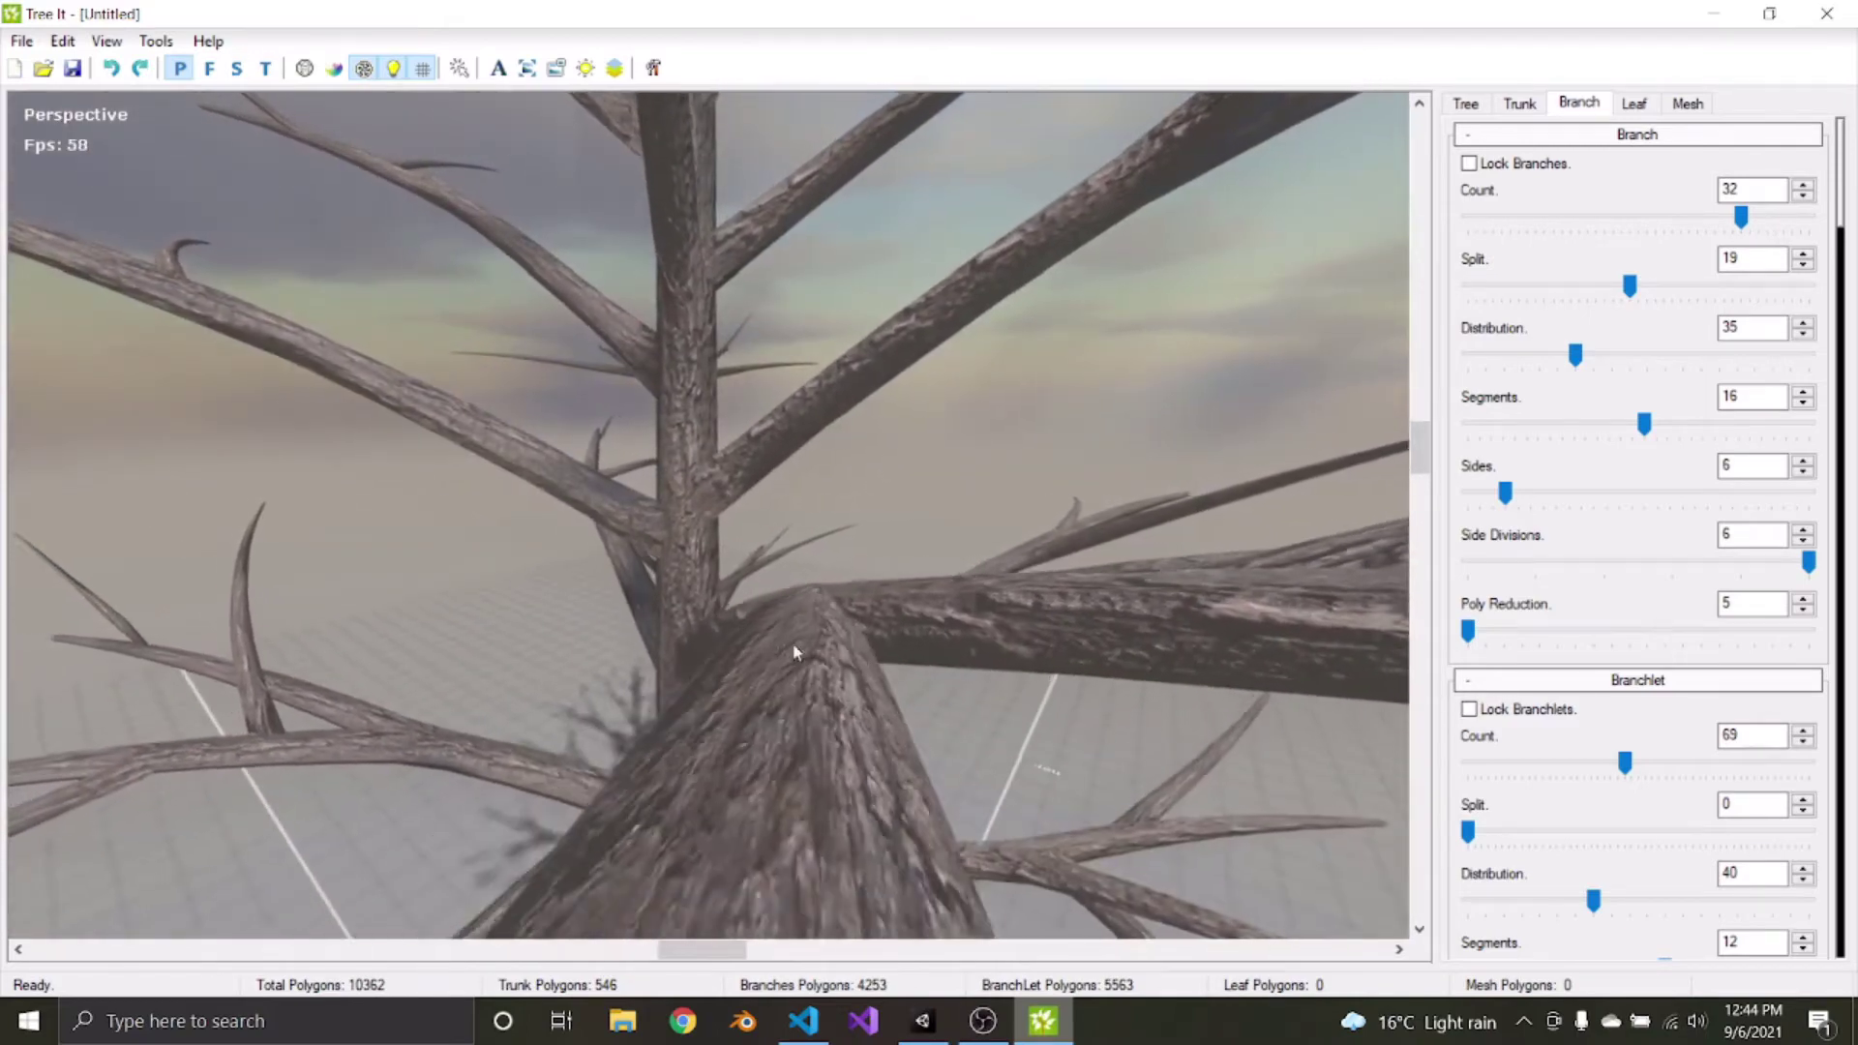
pyautogui.moveTo(1504, 494); pyautogui.dragTo(1808, 493)
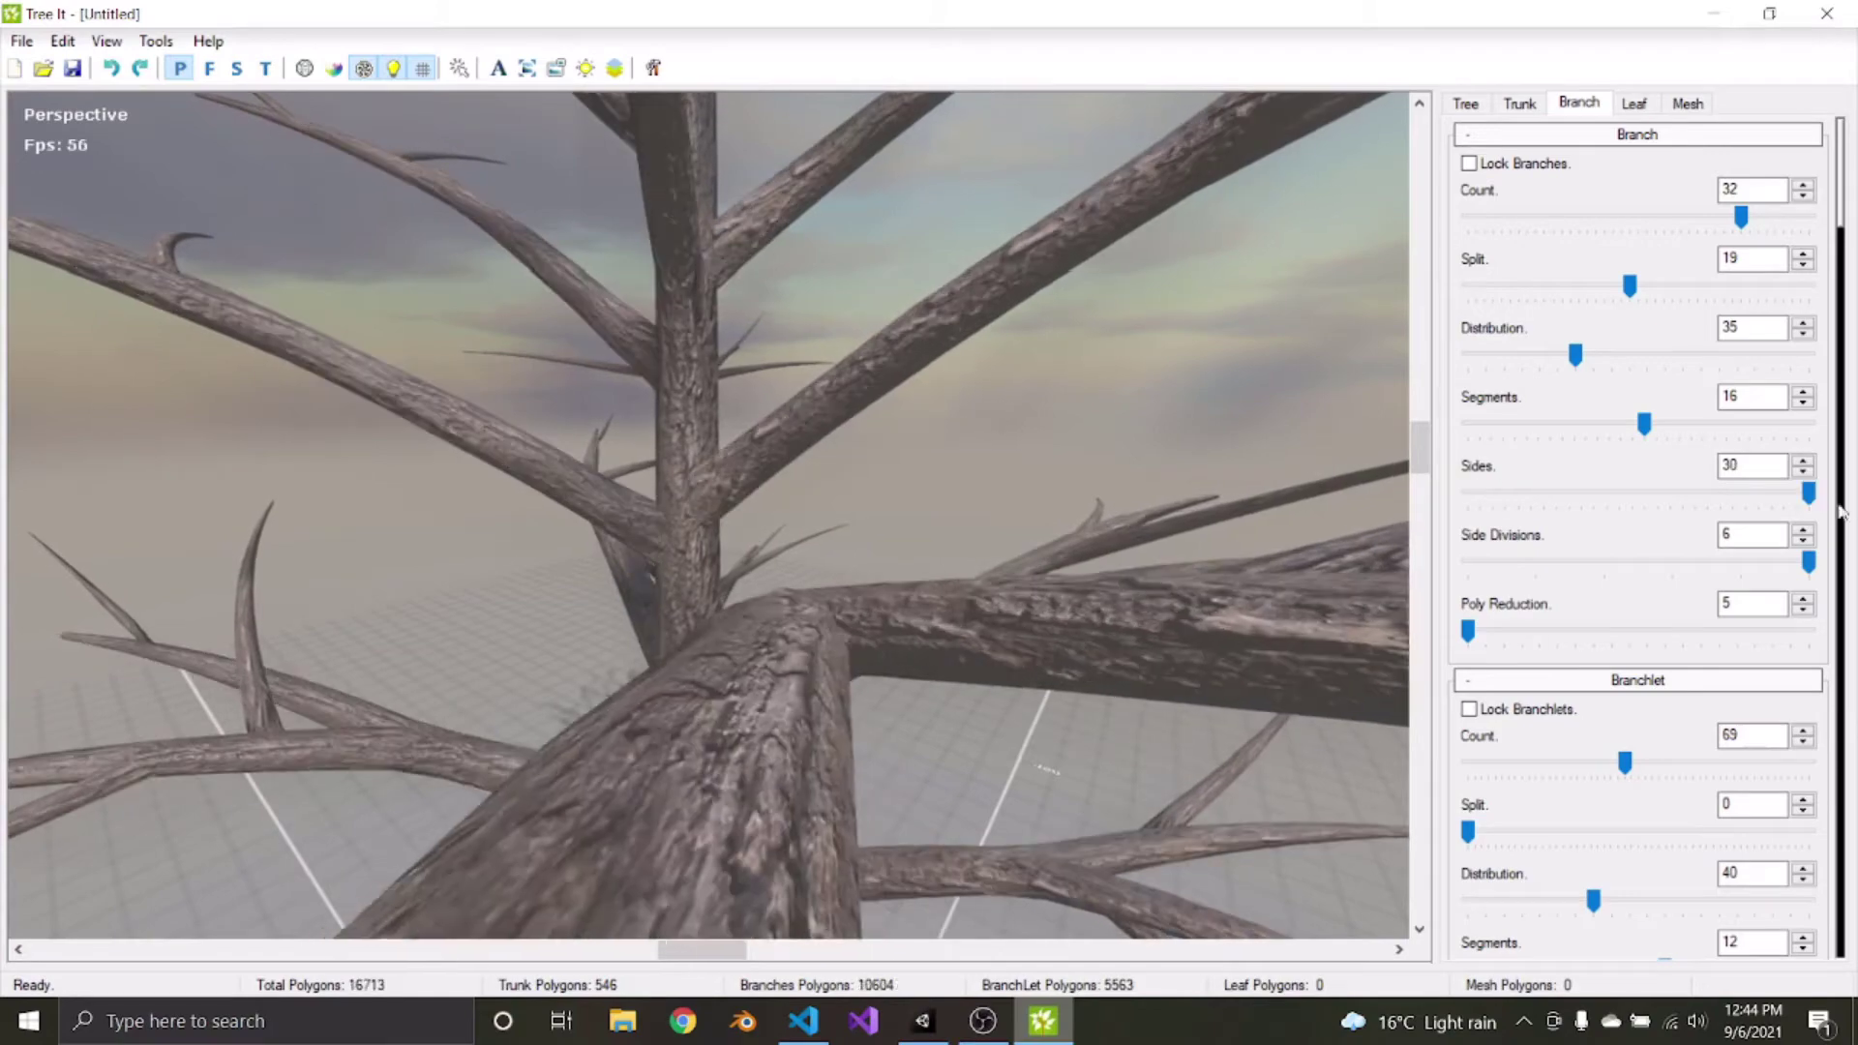
pyautogui.moveTo(842, 508); pyautogui.dragTo(1303, 635)
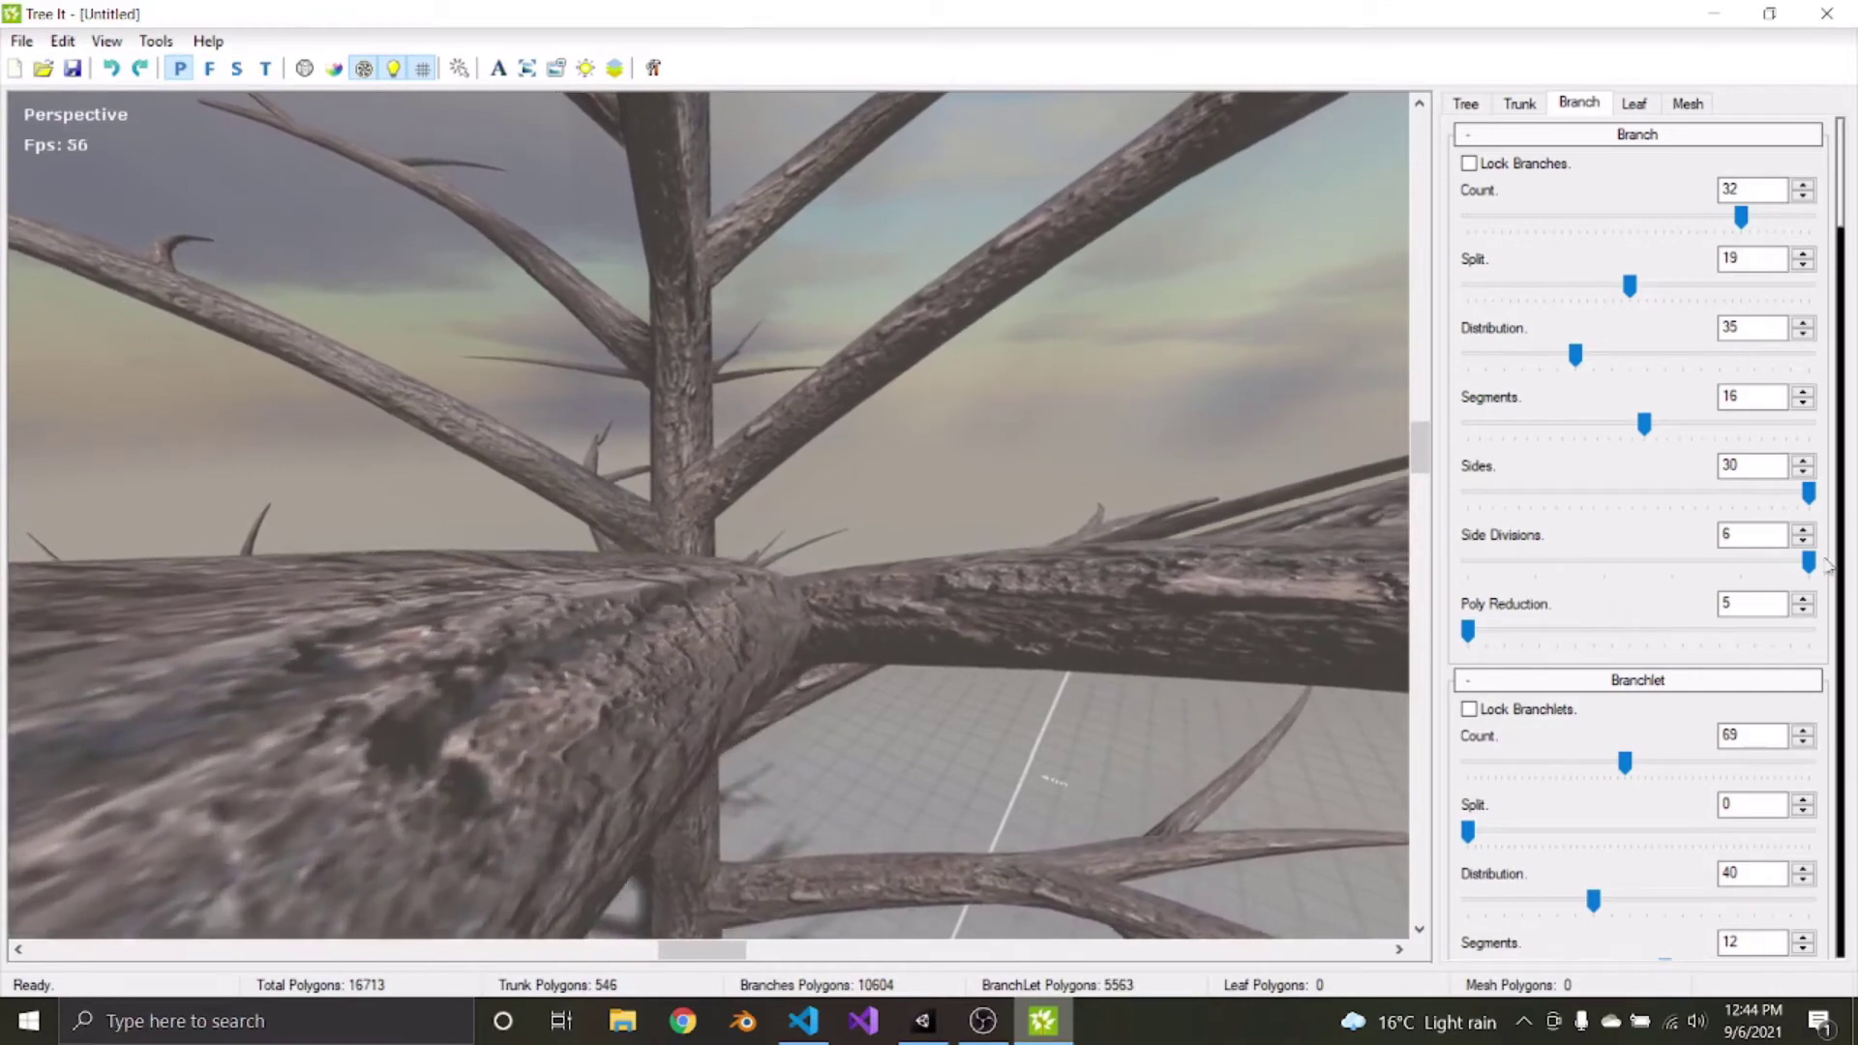
# Reduce the branch sides to 6 and the branchlet sides to 3, and inspect the tree up close
pyautogui.moveTo(1806, 496); pyautogui.dragTo(1505, 494)
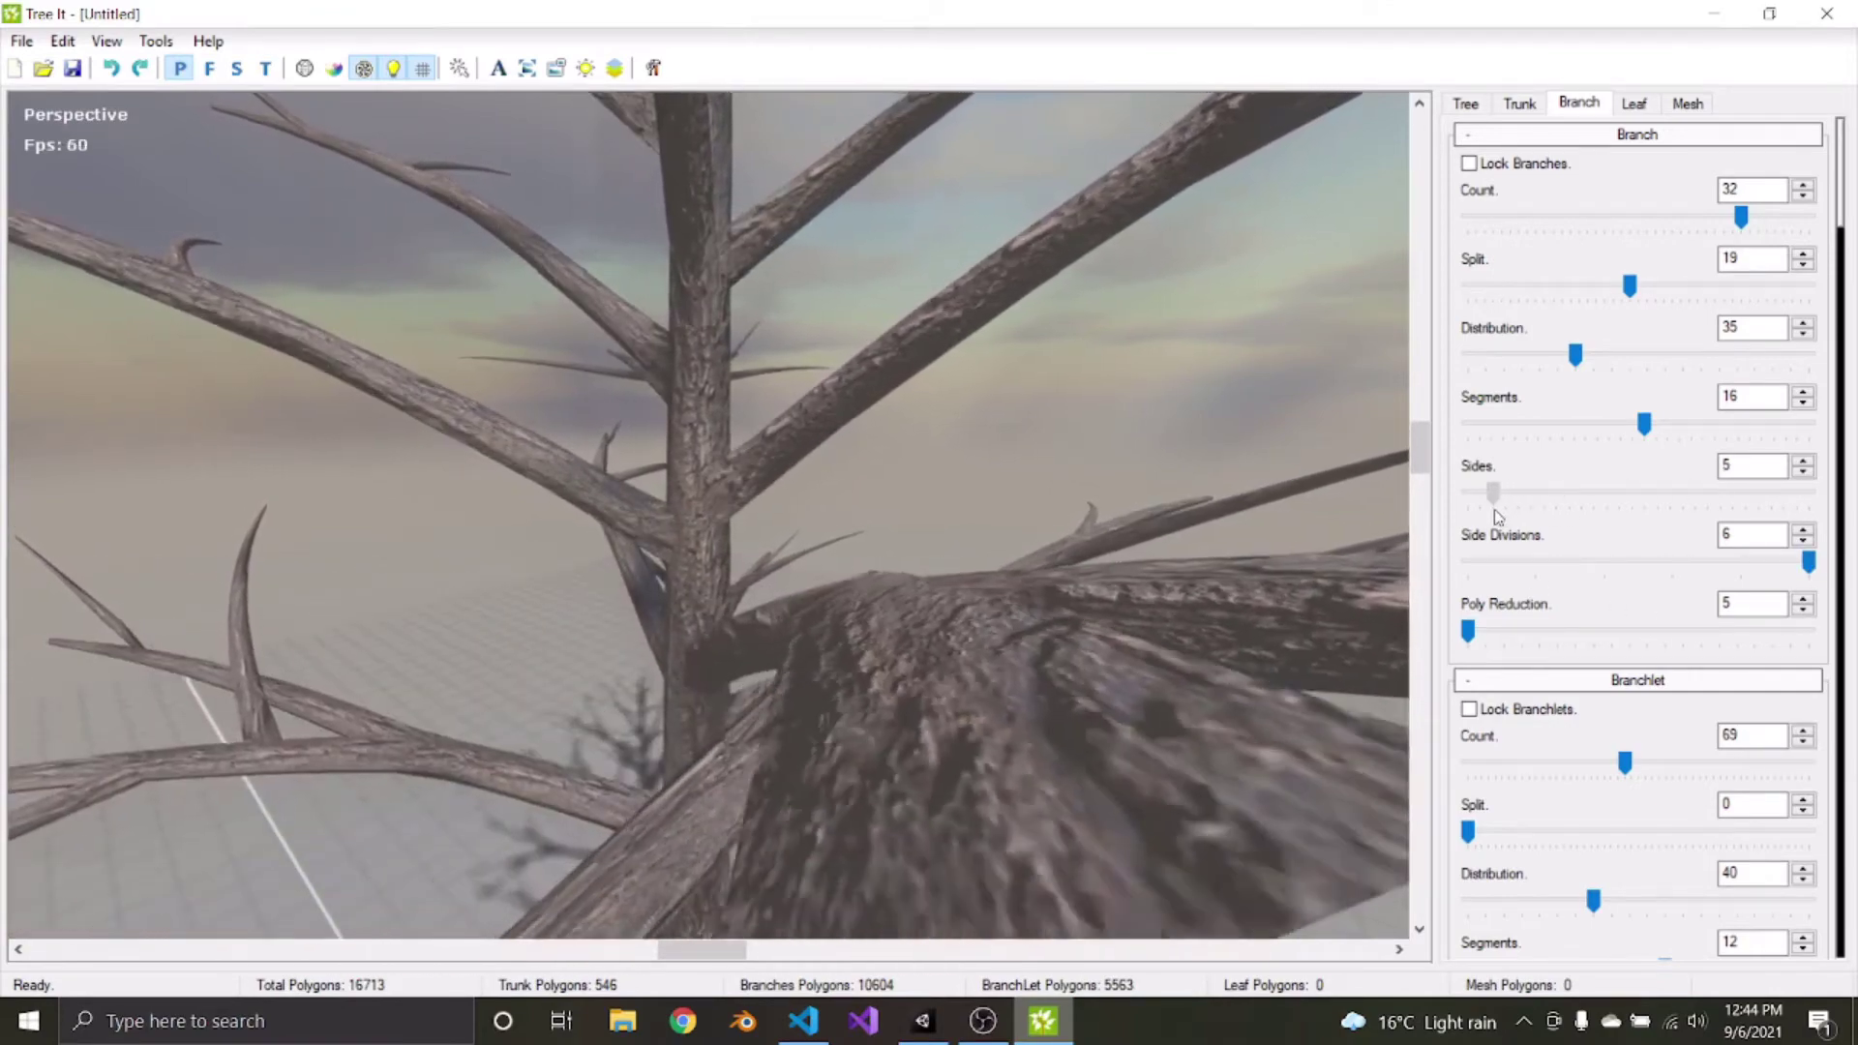
pyautogui.scroll(-5, 776, 539)
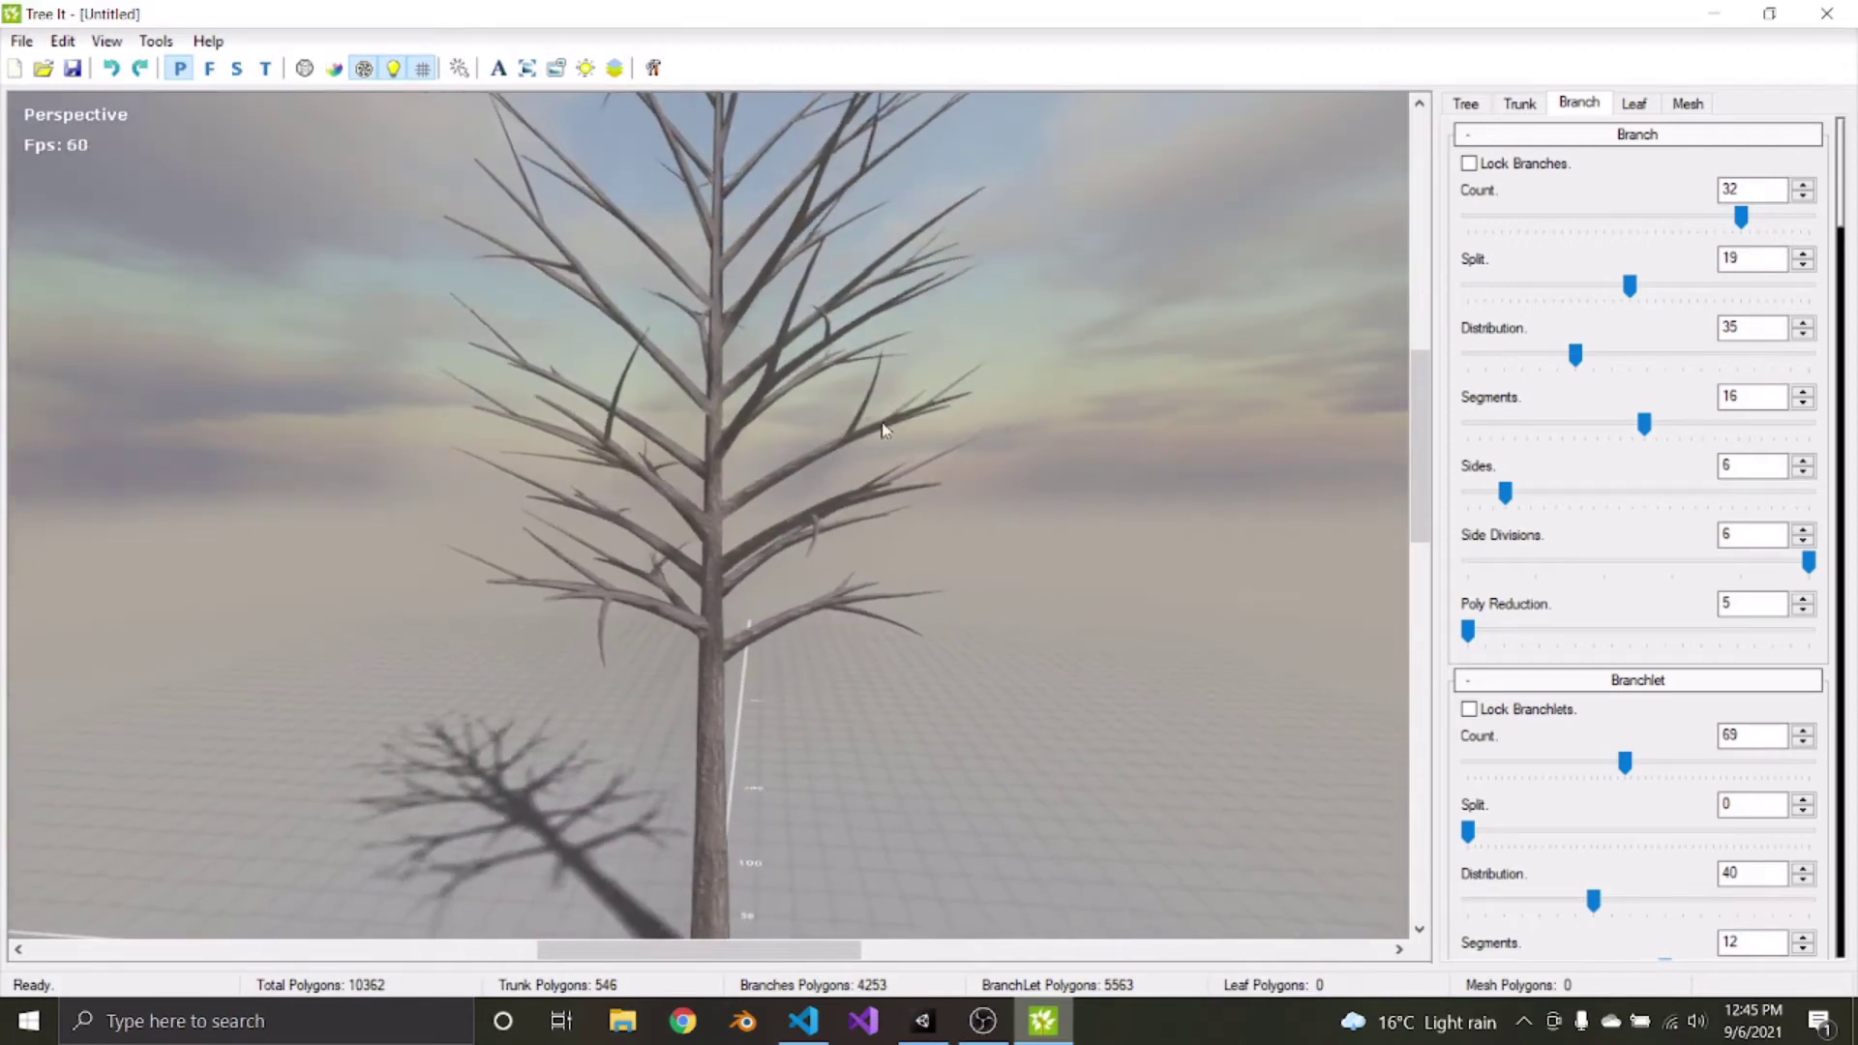
pyautogui.scroll(-3, 1593, 629)
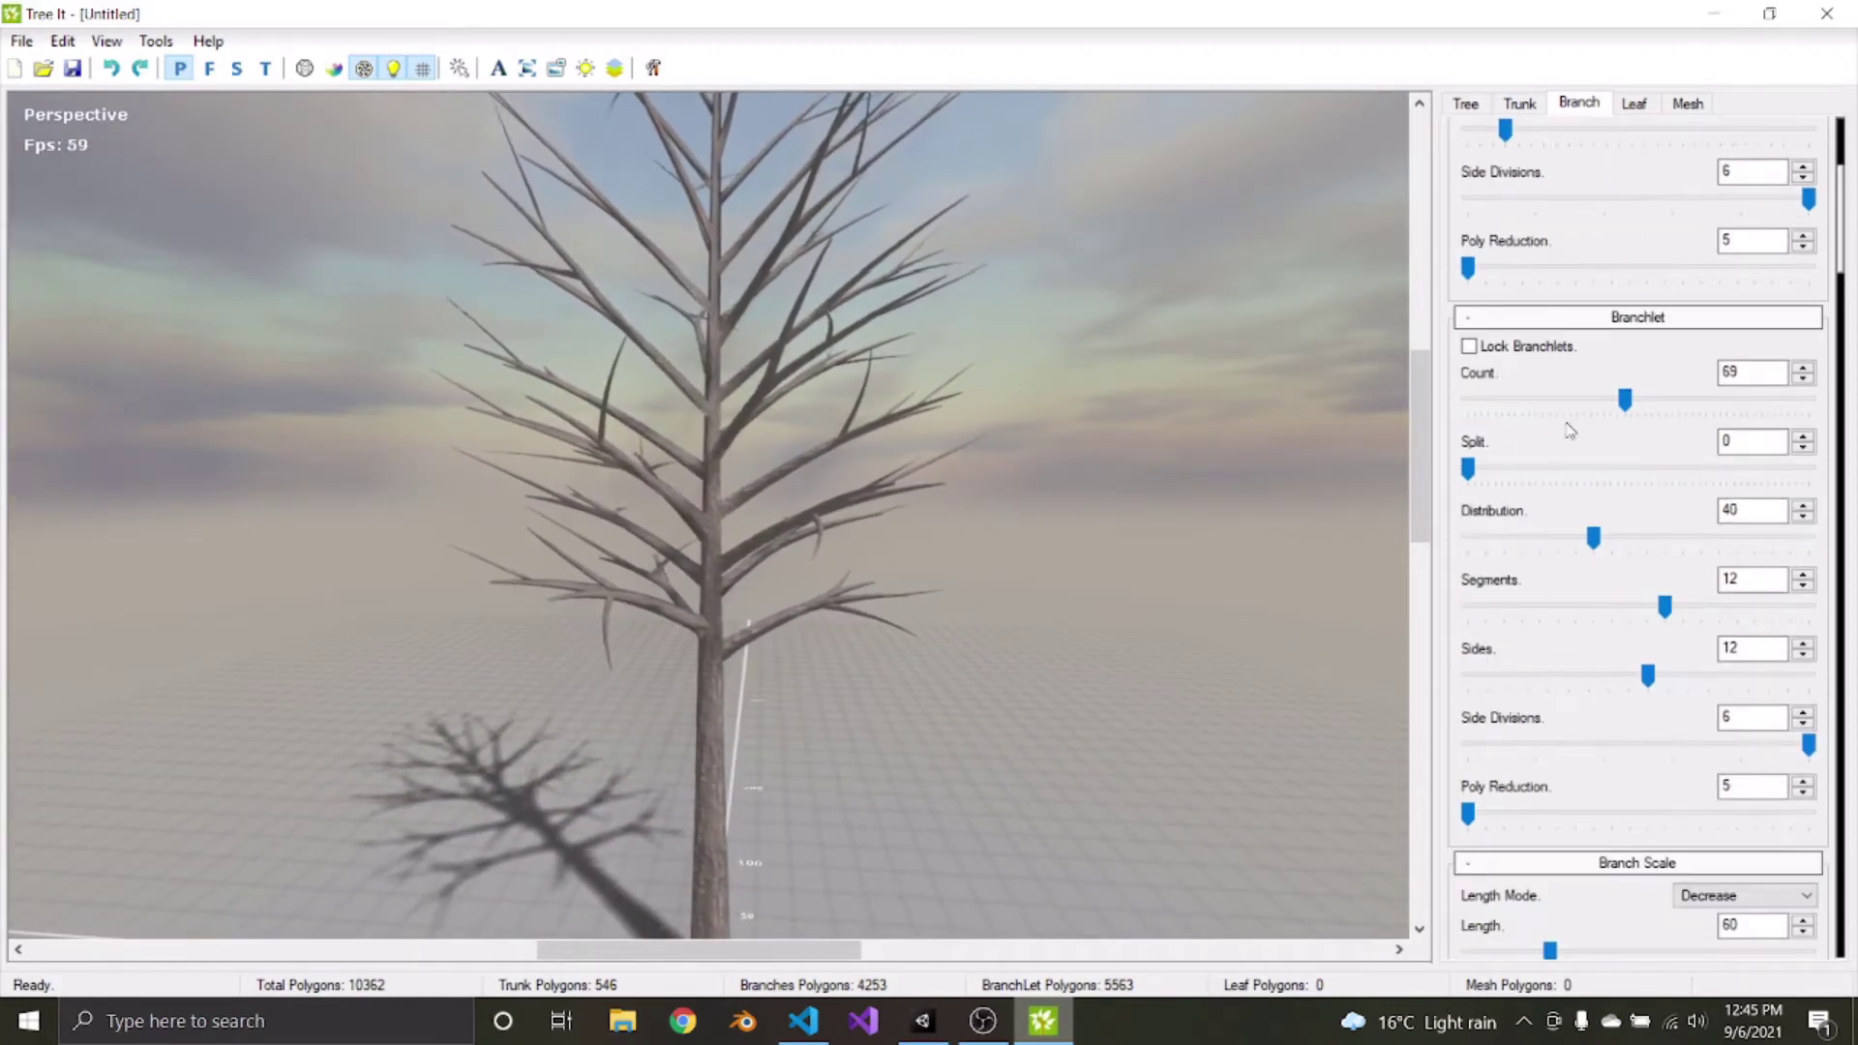
pyautogui.moveTo(1656, 681); pyautogui.dragTo(1477, 675)
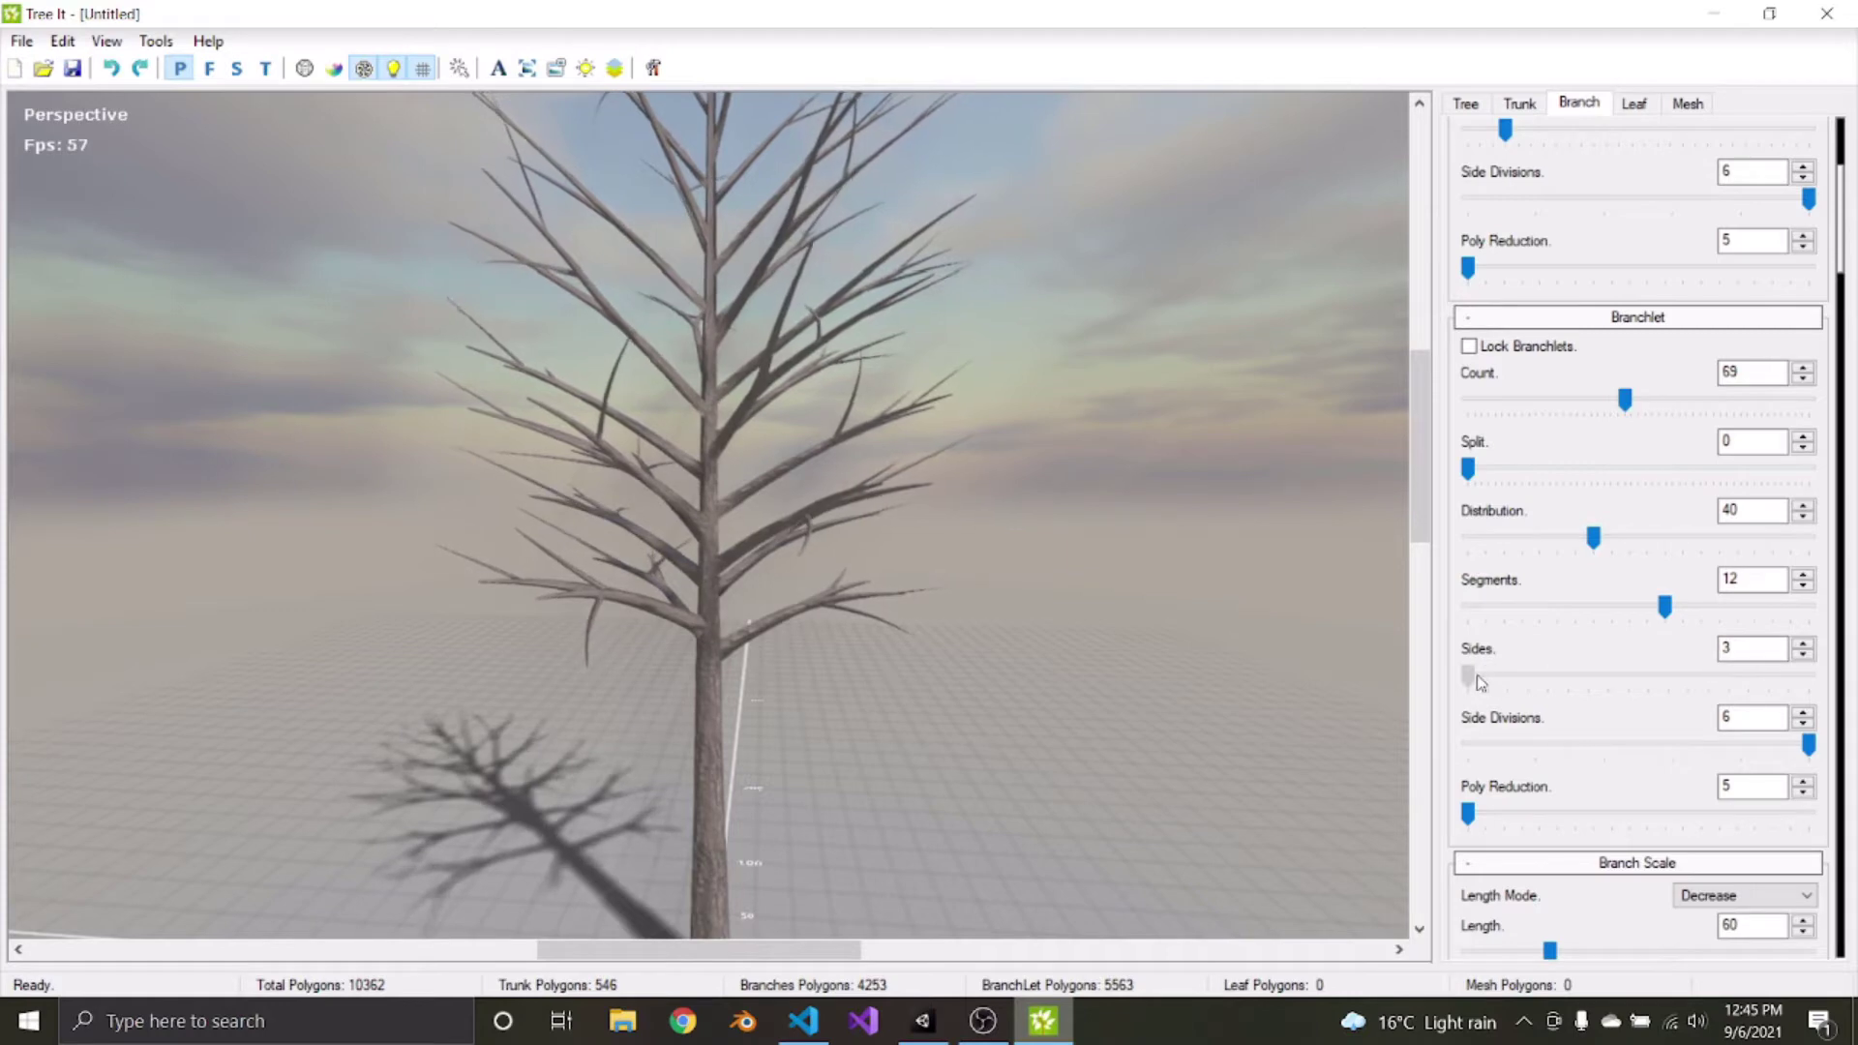
pyautogui.moveTo(910, 759); pyautogui.dragTo(921, 378, button='middle')
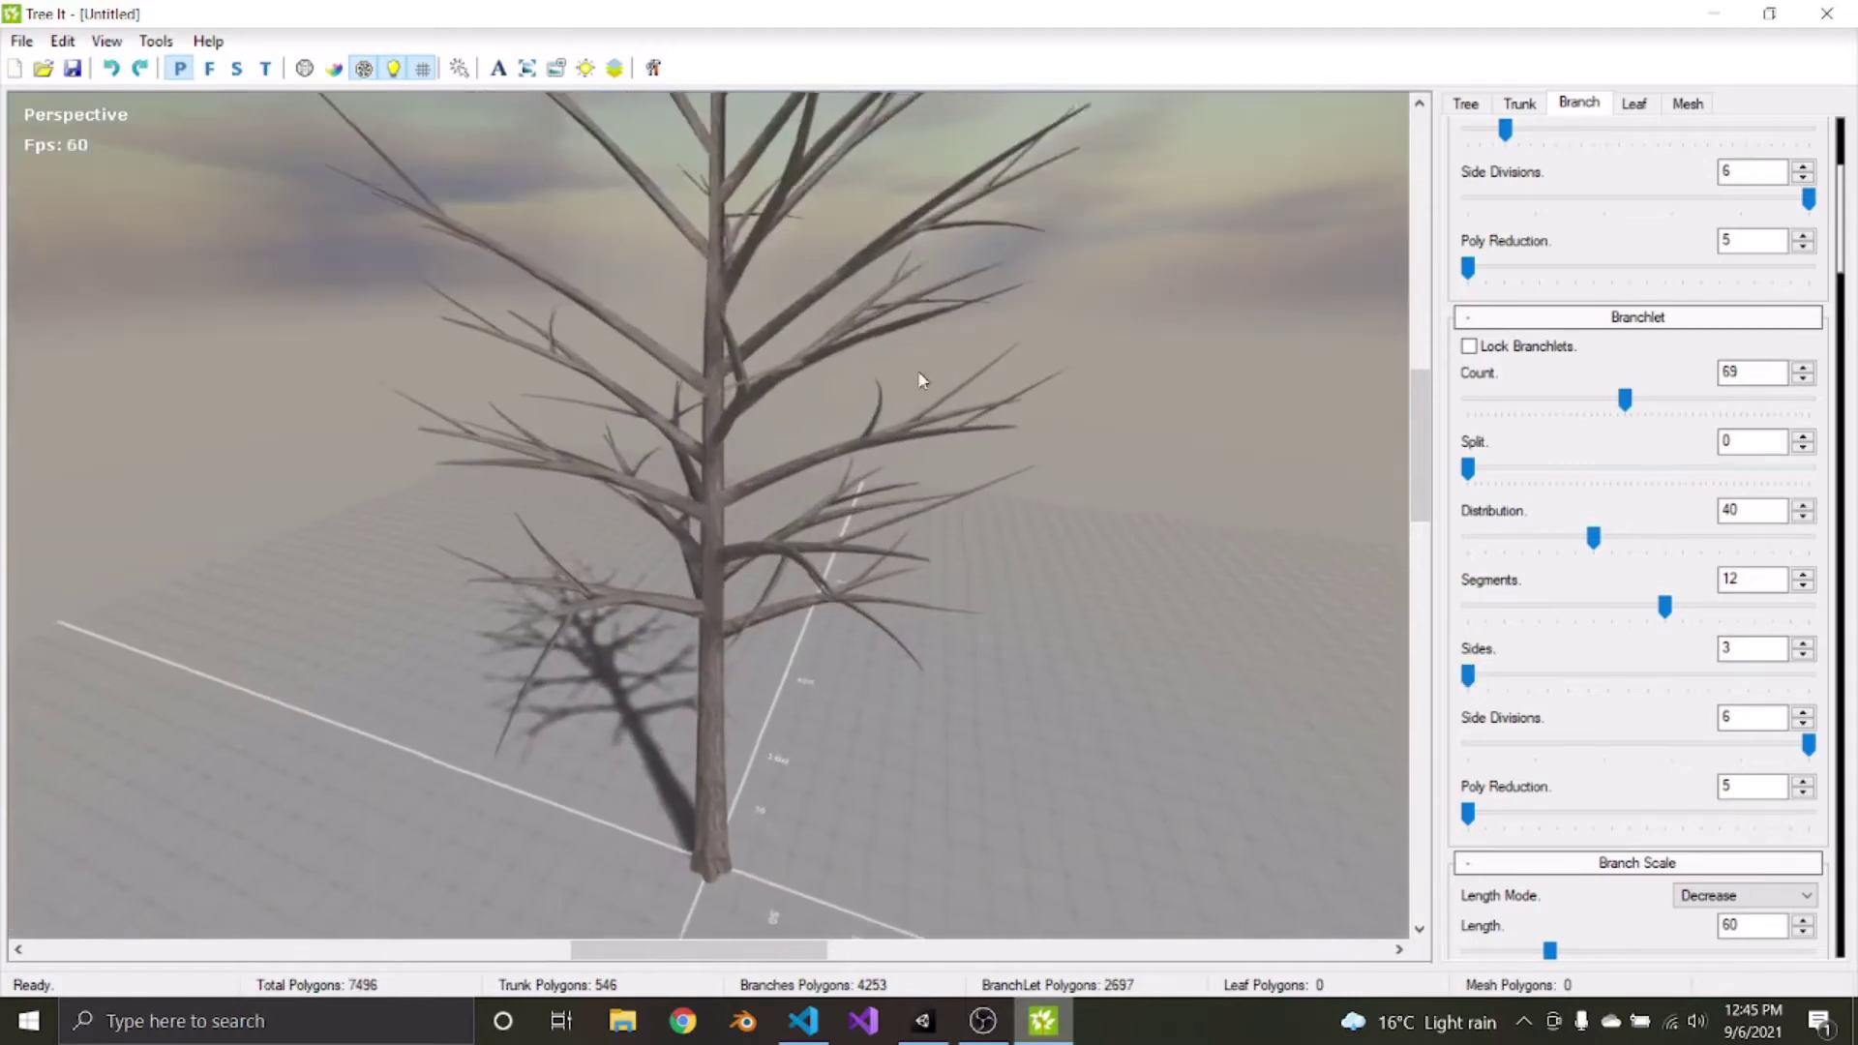
pyautogui.scroll(4, 1000, 336)
pyautogui.scroll(-4, 1032, 261)
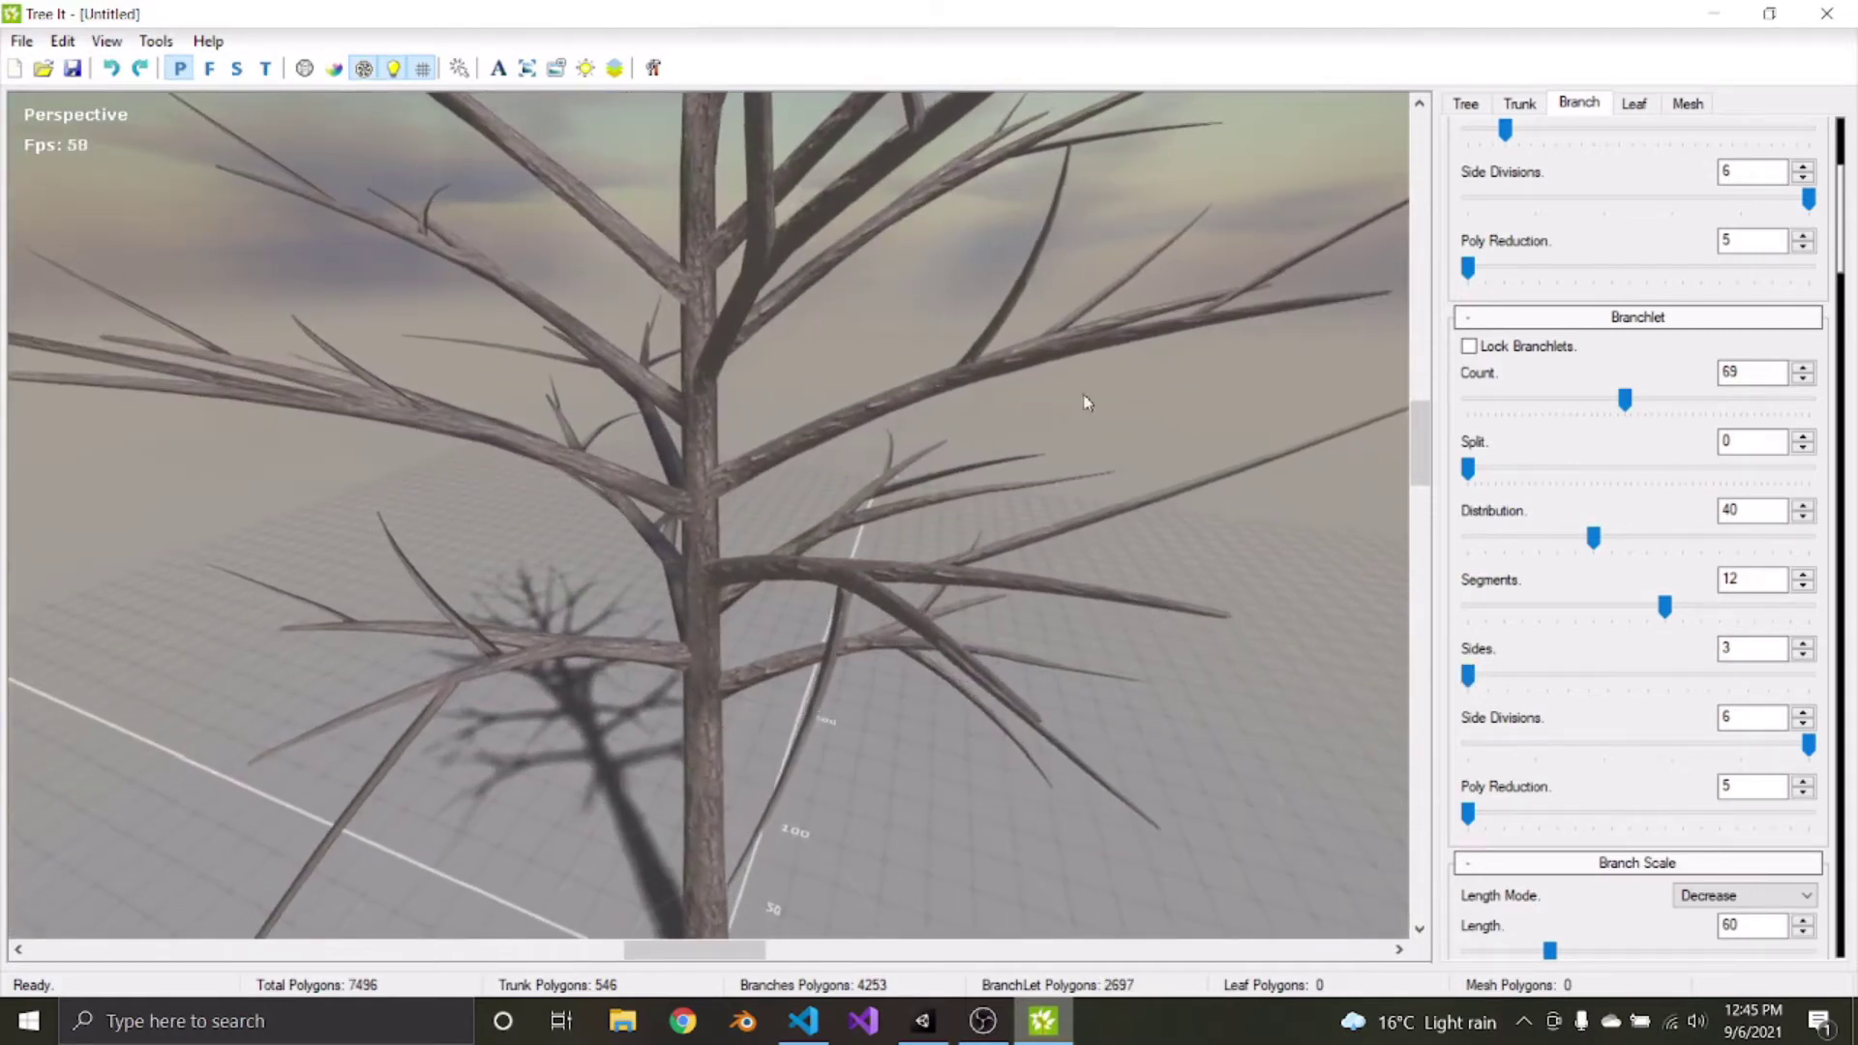
pyautogui.moveTo(879, 415); pyautogui.dragTo(1142, 510, button='middle')
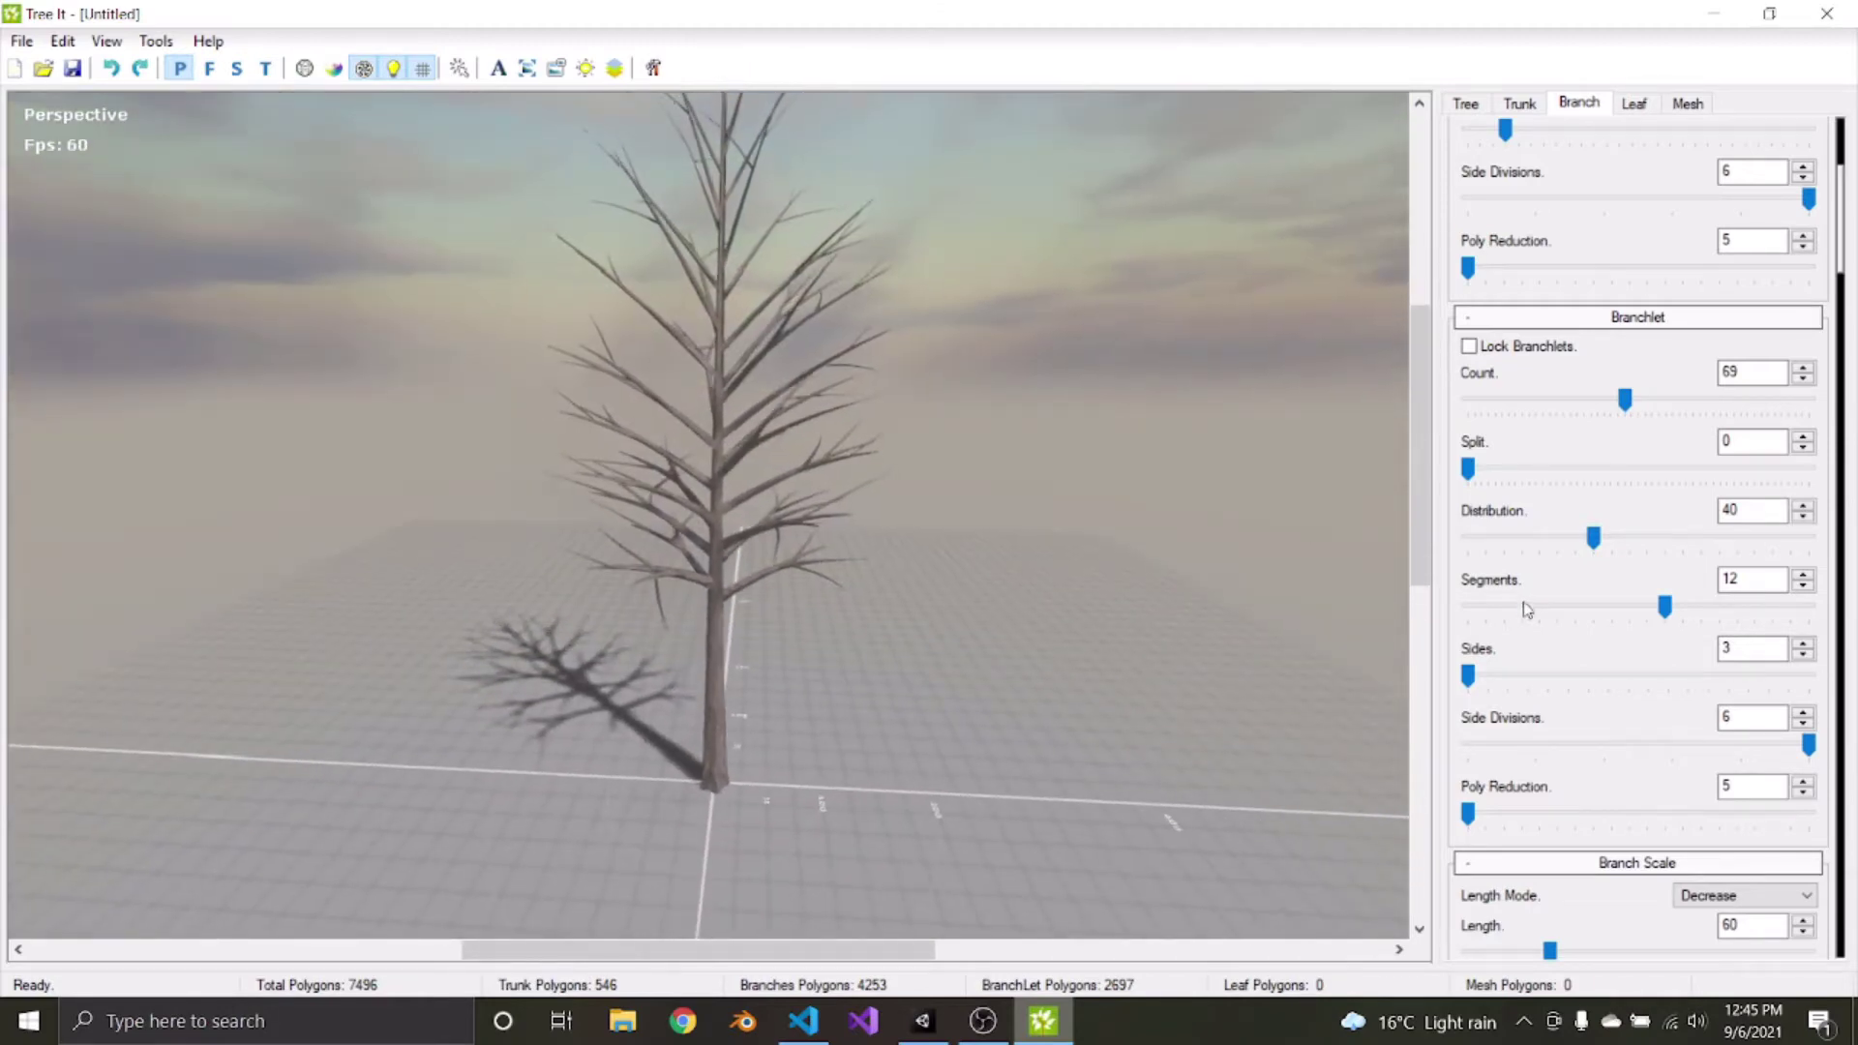
# Set the branch length increment to 20 and the branch length to 85
pyautogui.scroll(-3, 1527, 608)
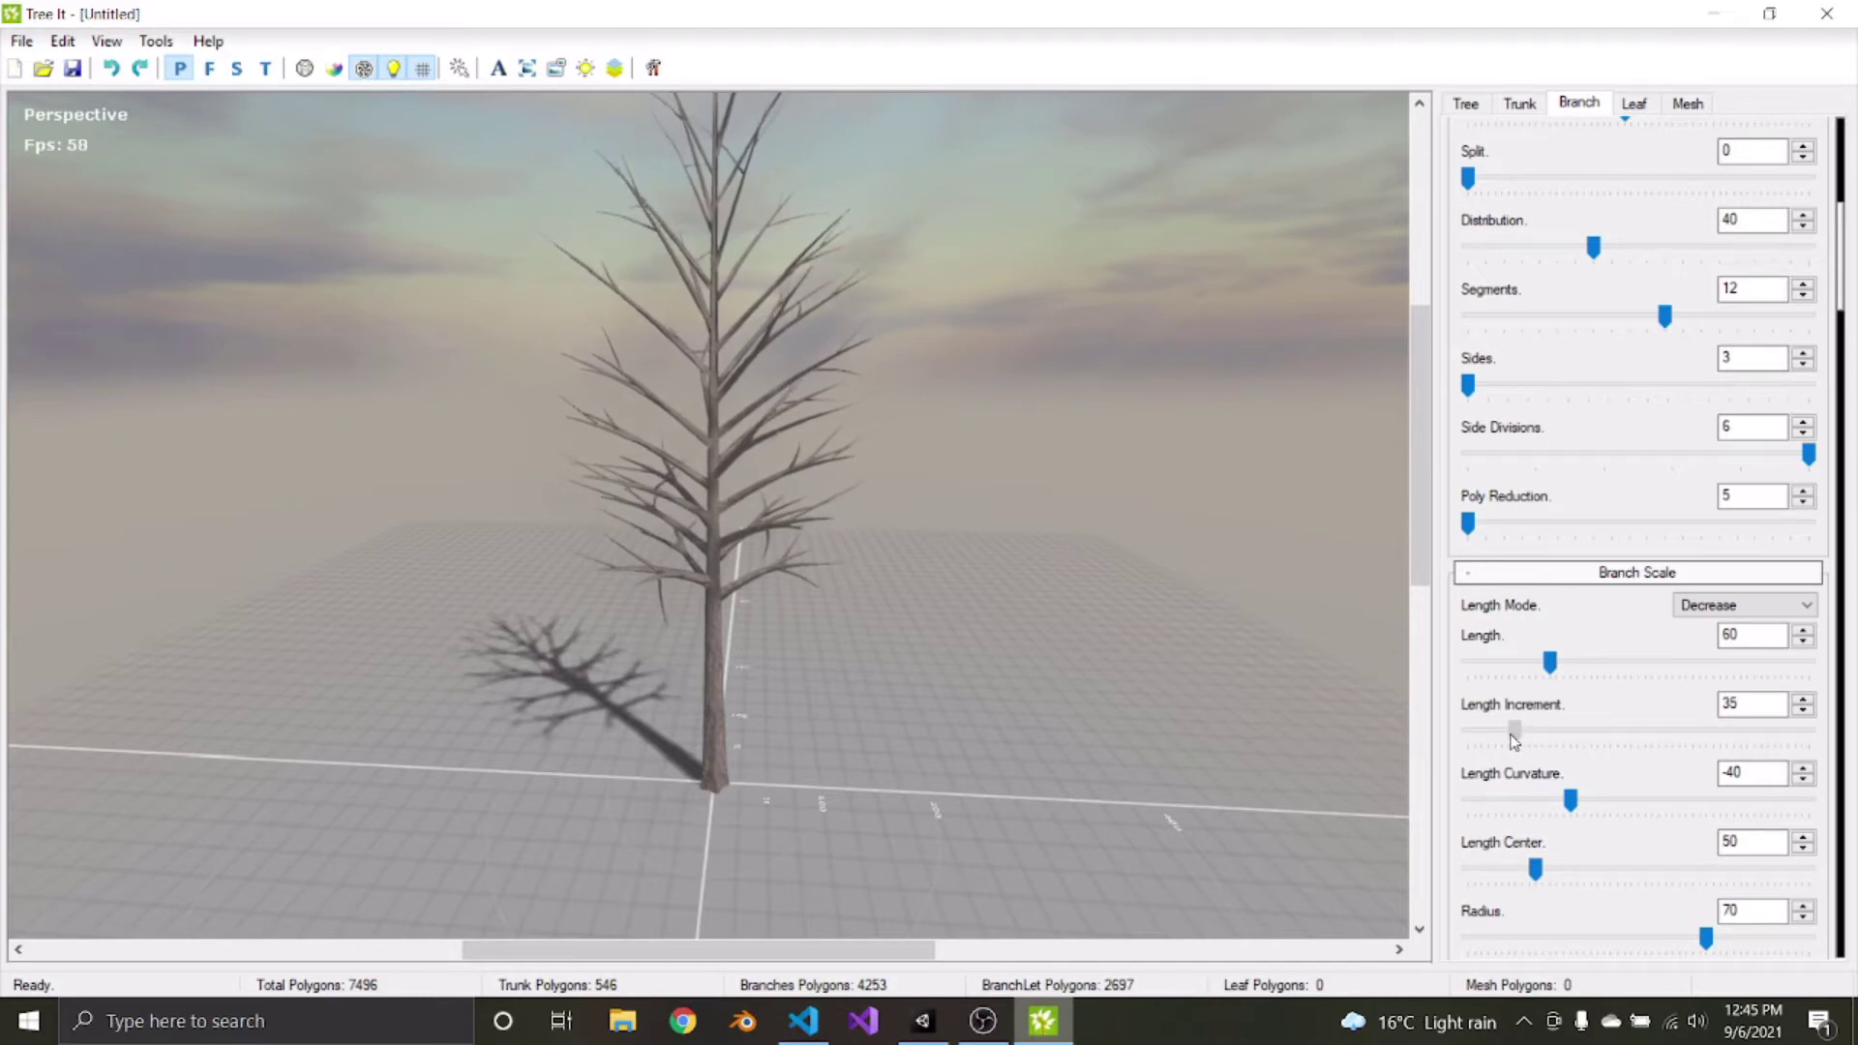
pyautogui.moveTo(1521, 741); pyautogui.dragTo(1495, 736)
pyautogui.moveTo(677, 407); pyautogui.dragTo(687, 444, button='middle')
pyautogui.scroll(-3, 677, 336)
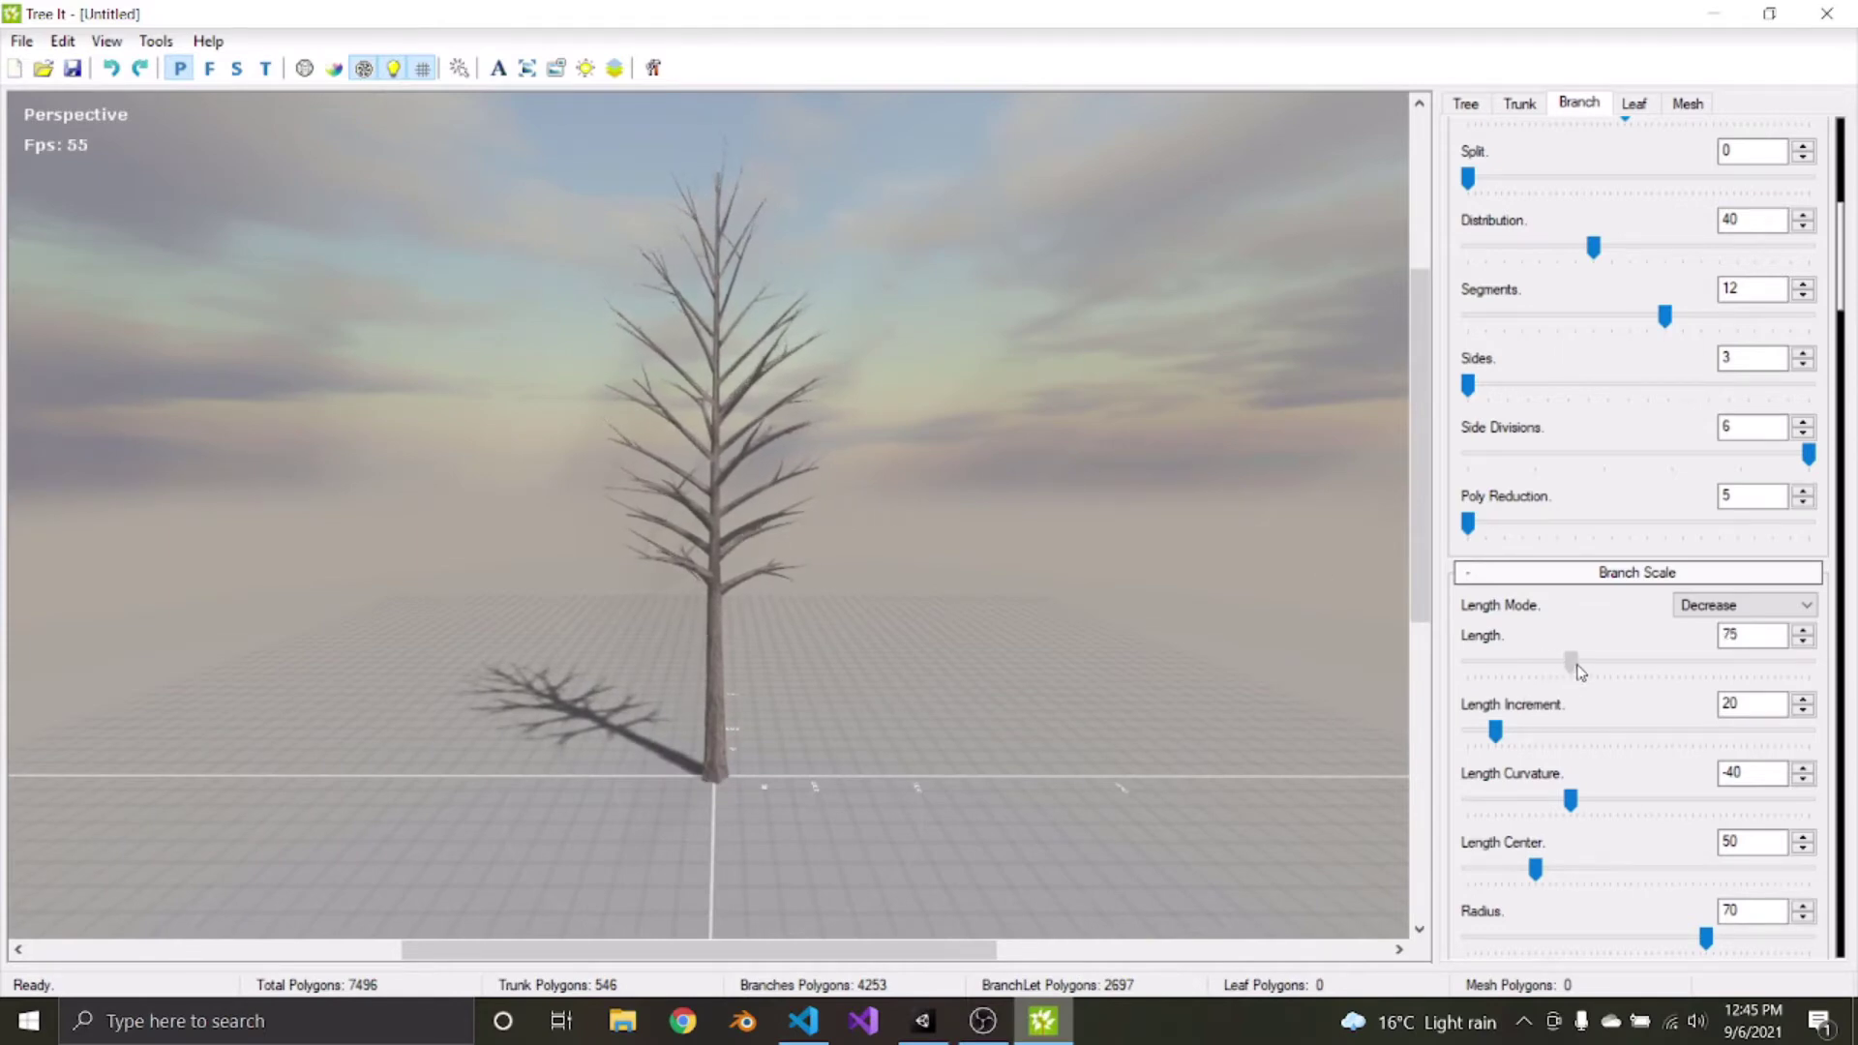
pyautogui.click(1579, 668)
pyautogui.scroll(-1, 1457, 463)
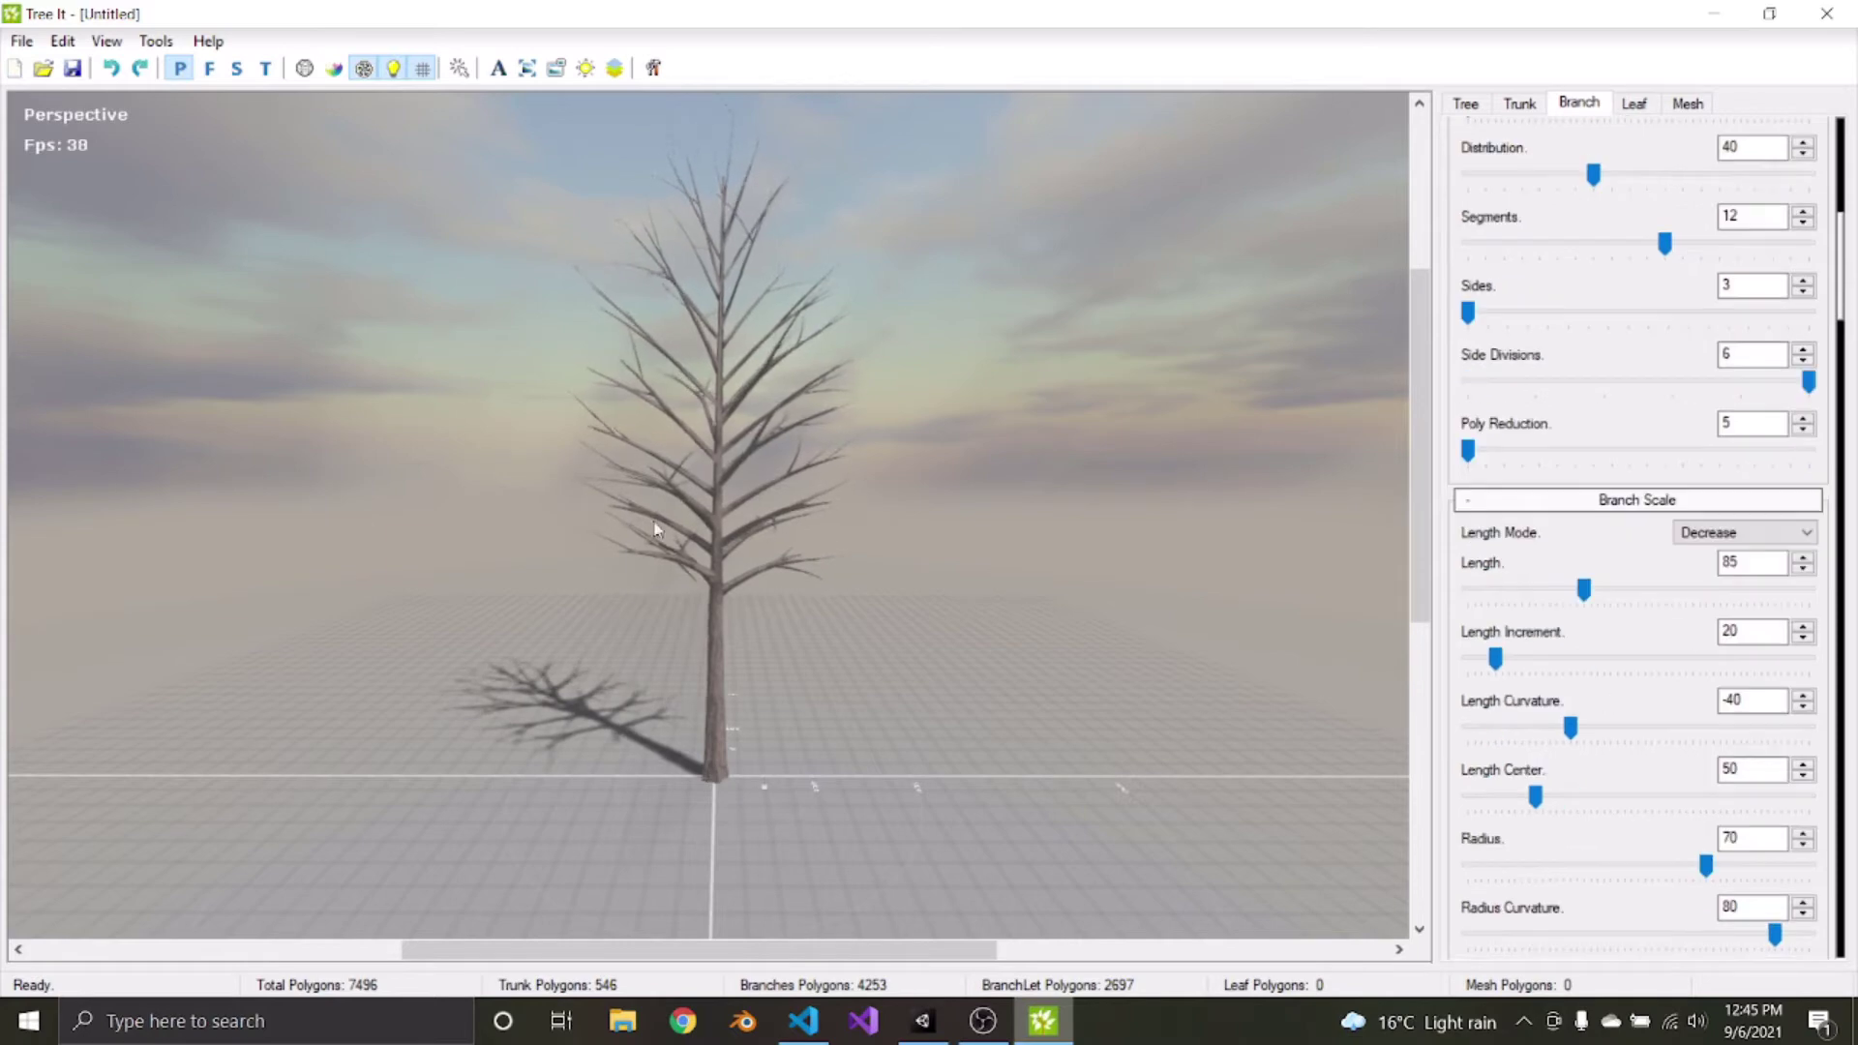
pyautogui.moveTo(654, 528); pyautogui.dragTo(1348, 539, button='middle')
# Try the branches' radius sine, reset it to 0, and set their radius flare to 8
pyautogui.scroll(-6, 1532, 418)
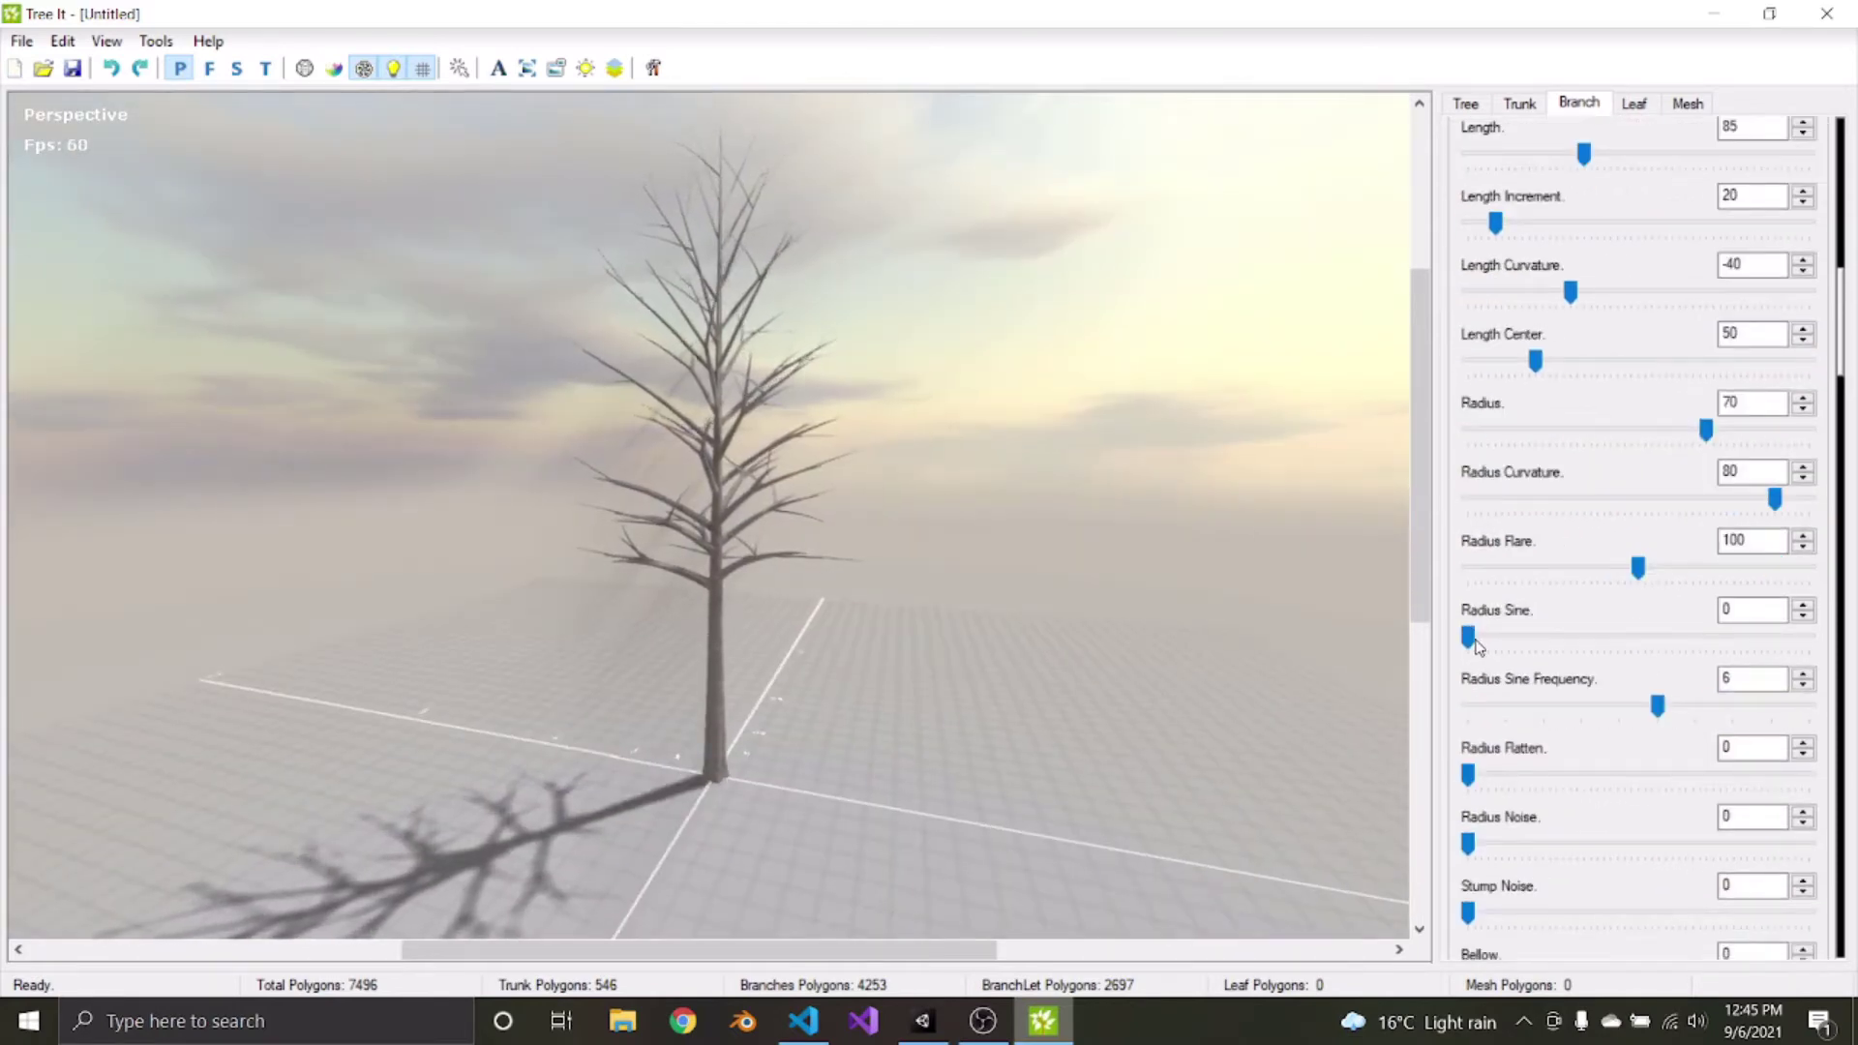
pyautogui.moveTo(1551, 643); pyautogui.dragTo(1274, 638)
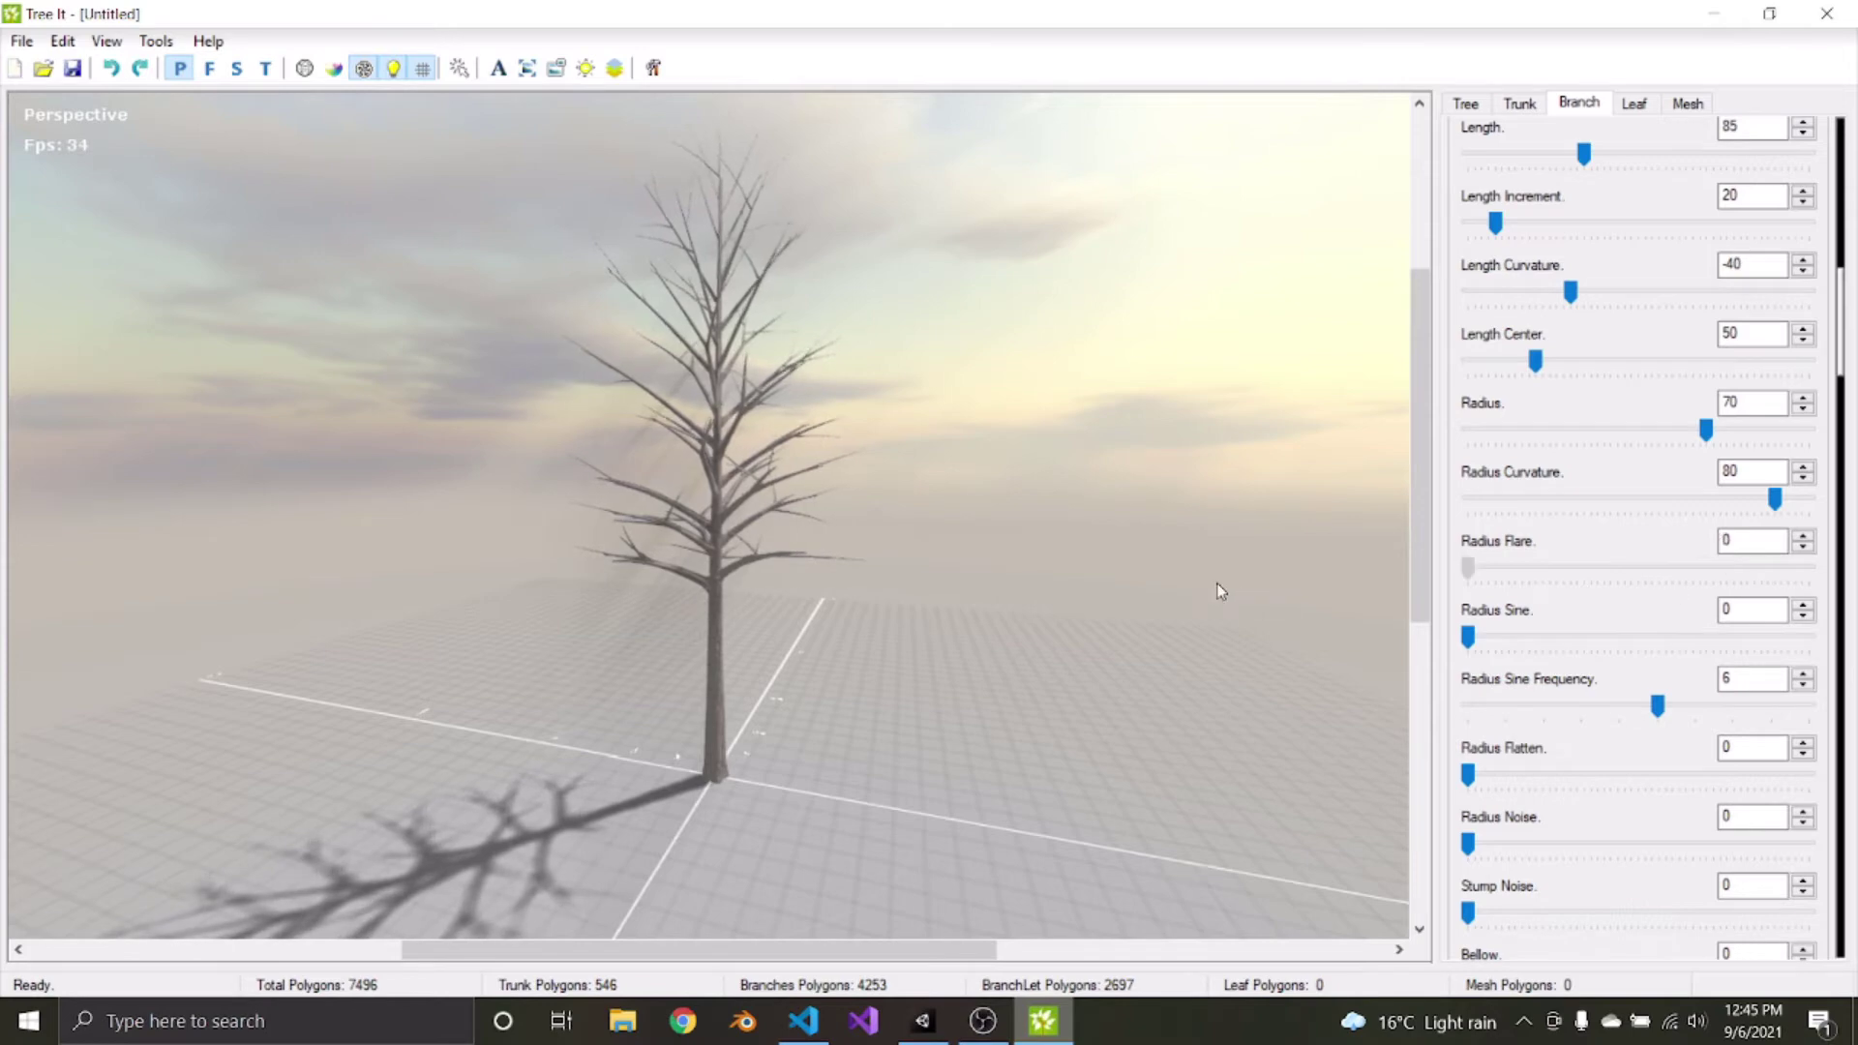
pyautogui.moveTo(1468, 568); pyautogui.dragTo(1488, 579)
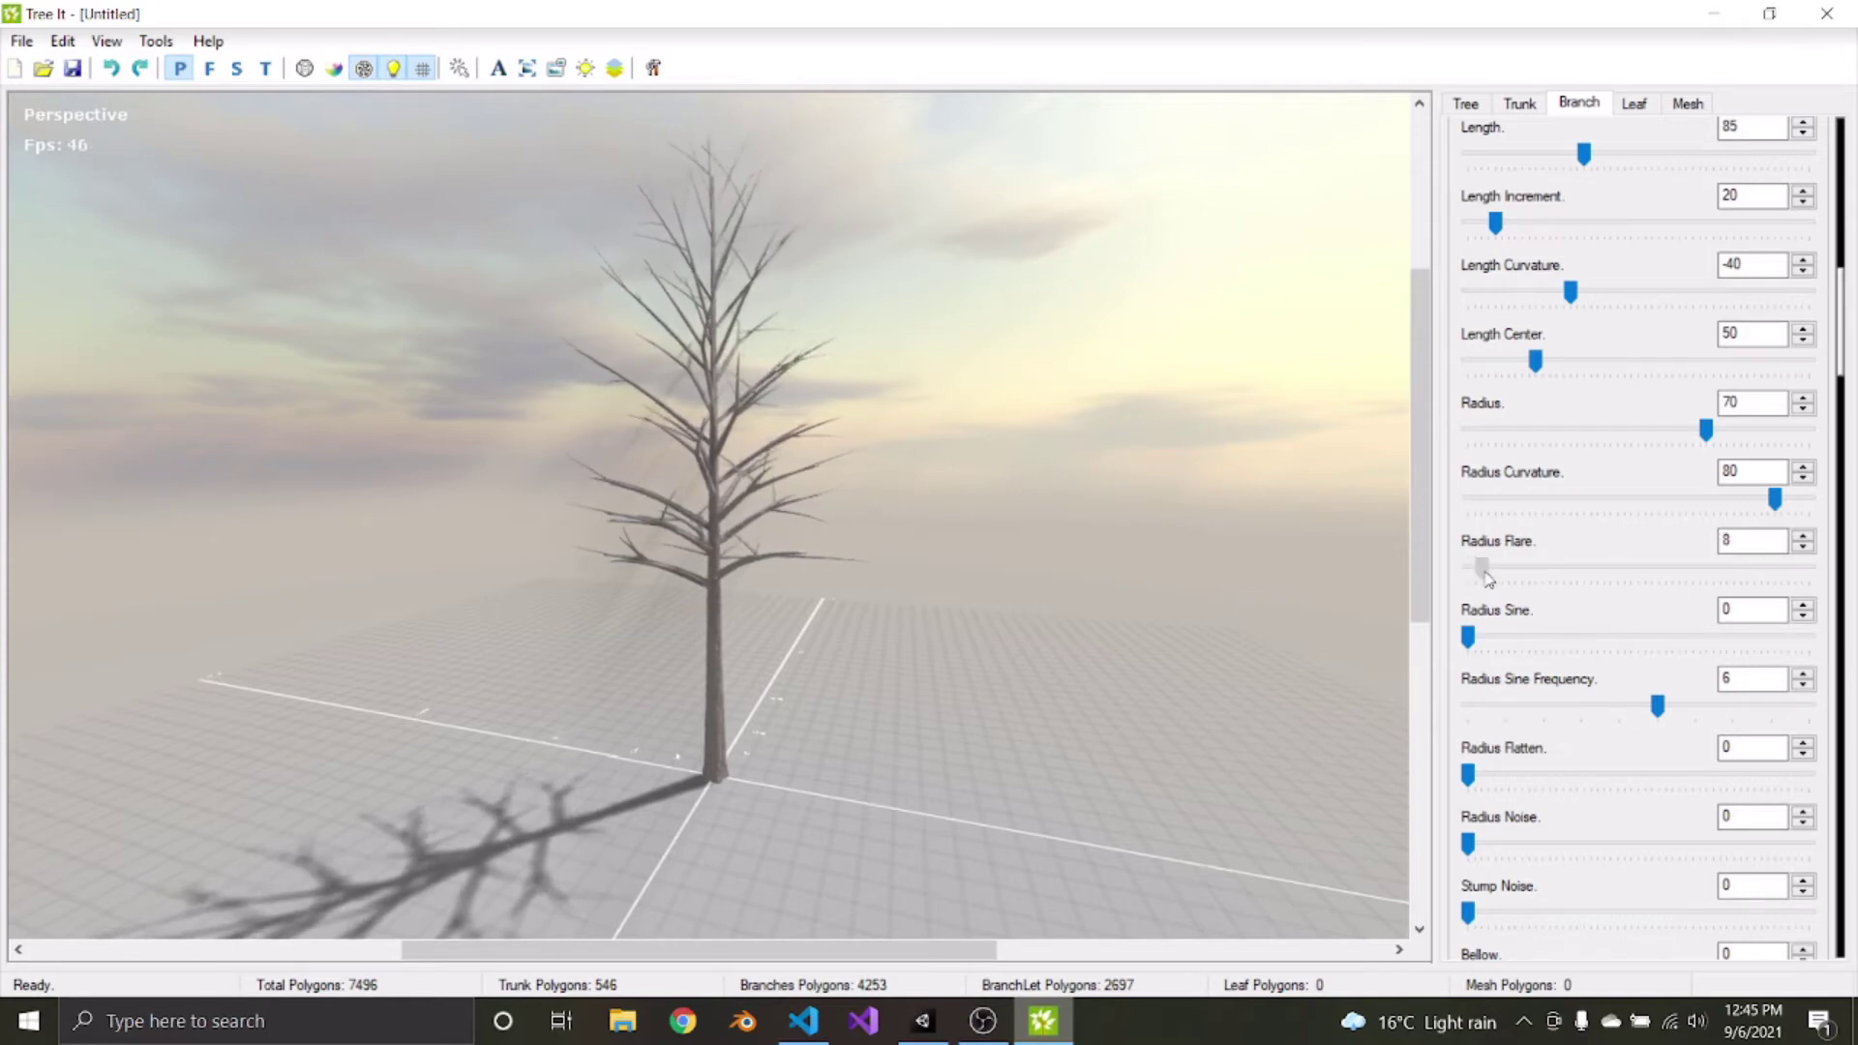
# Try branch gravity values of -20 and 72, viewing the tree from different angles
pyautogui.scroll(-5, 1602, 413)
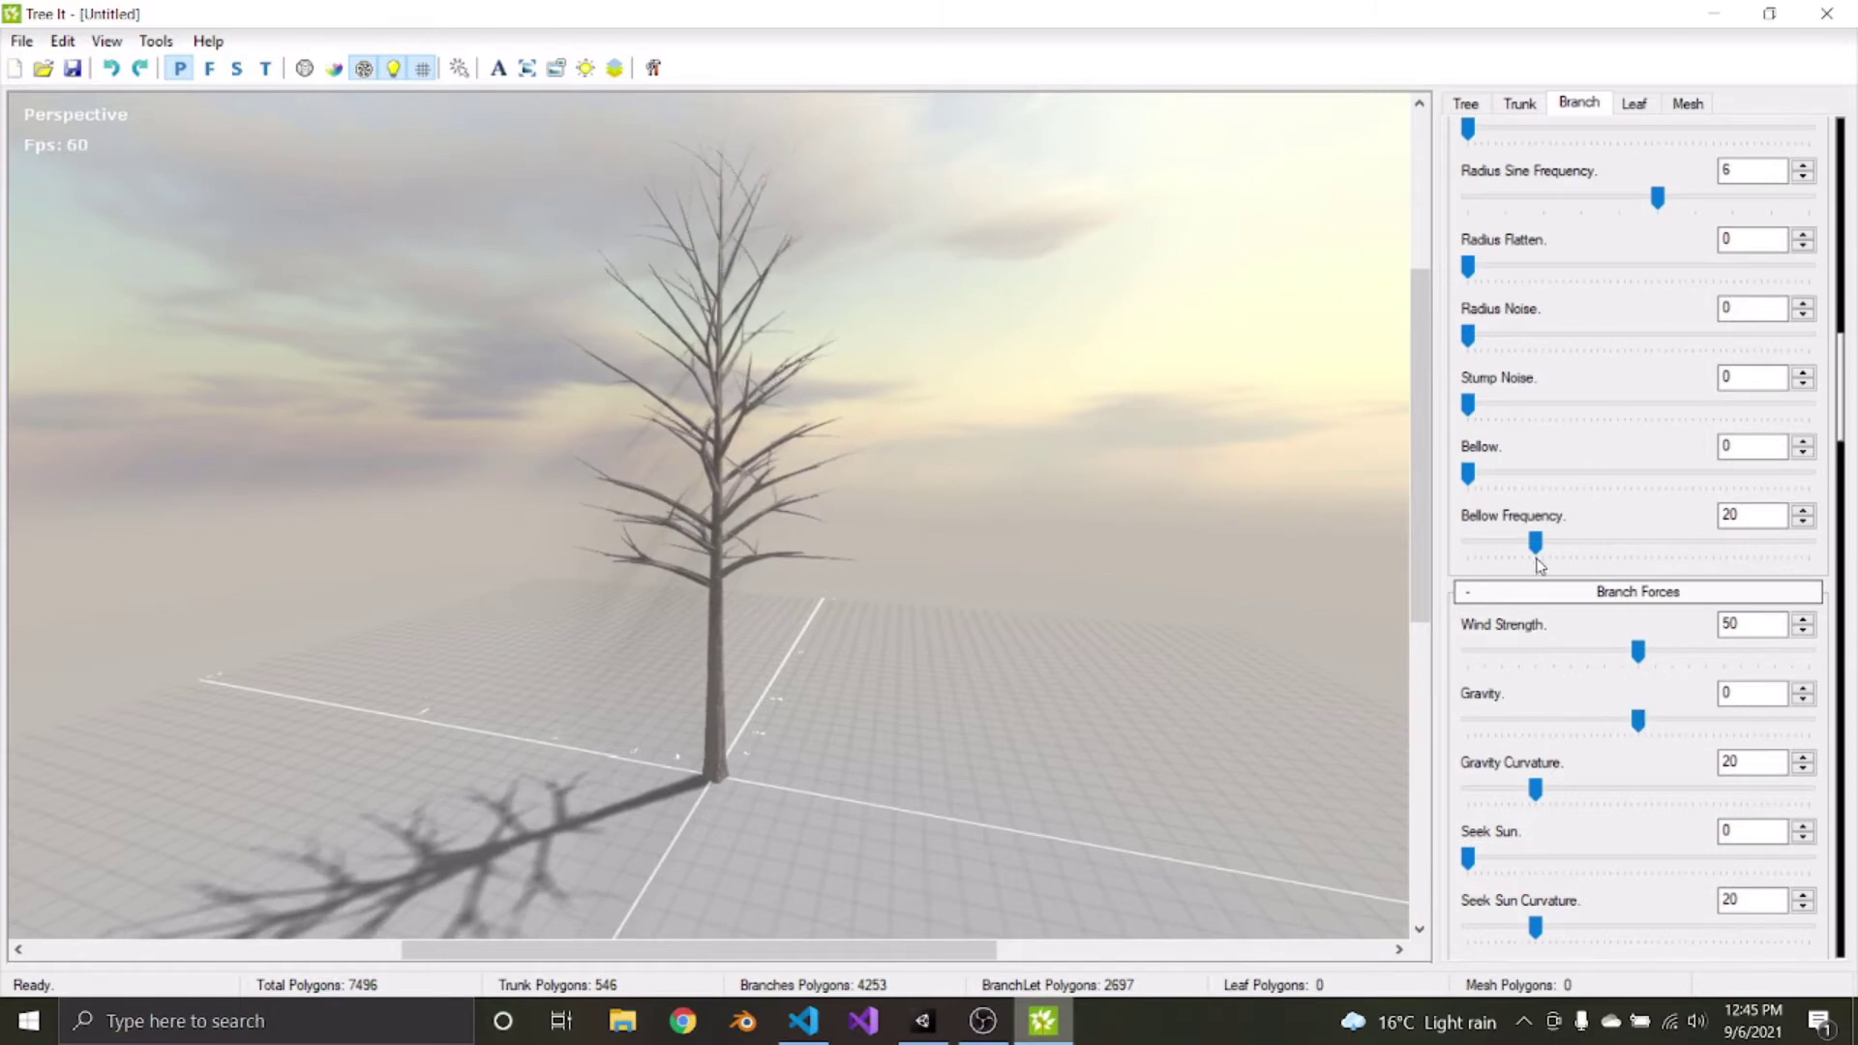
pyautogui.scroll(-2, 1636, 704)
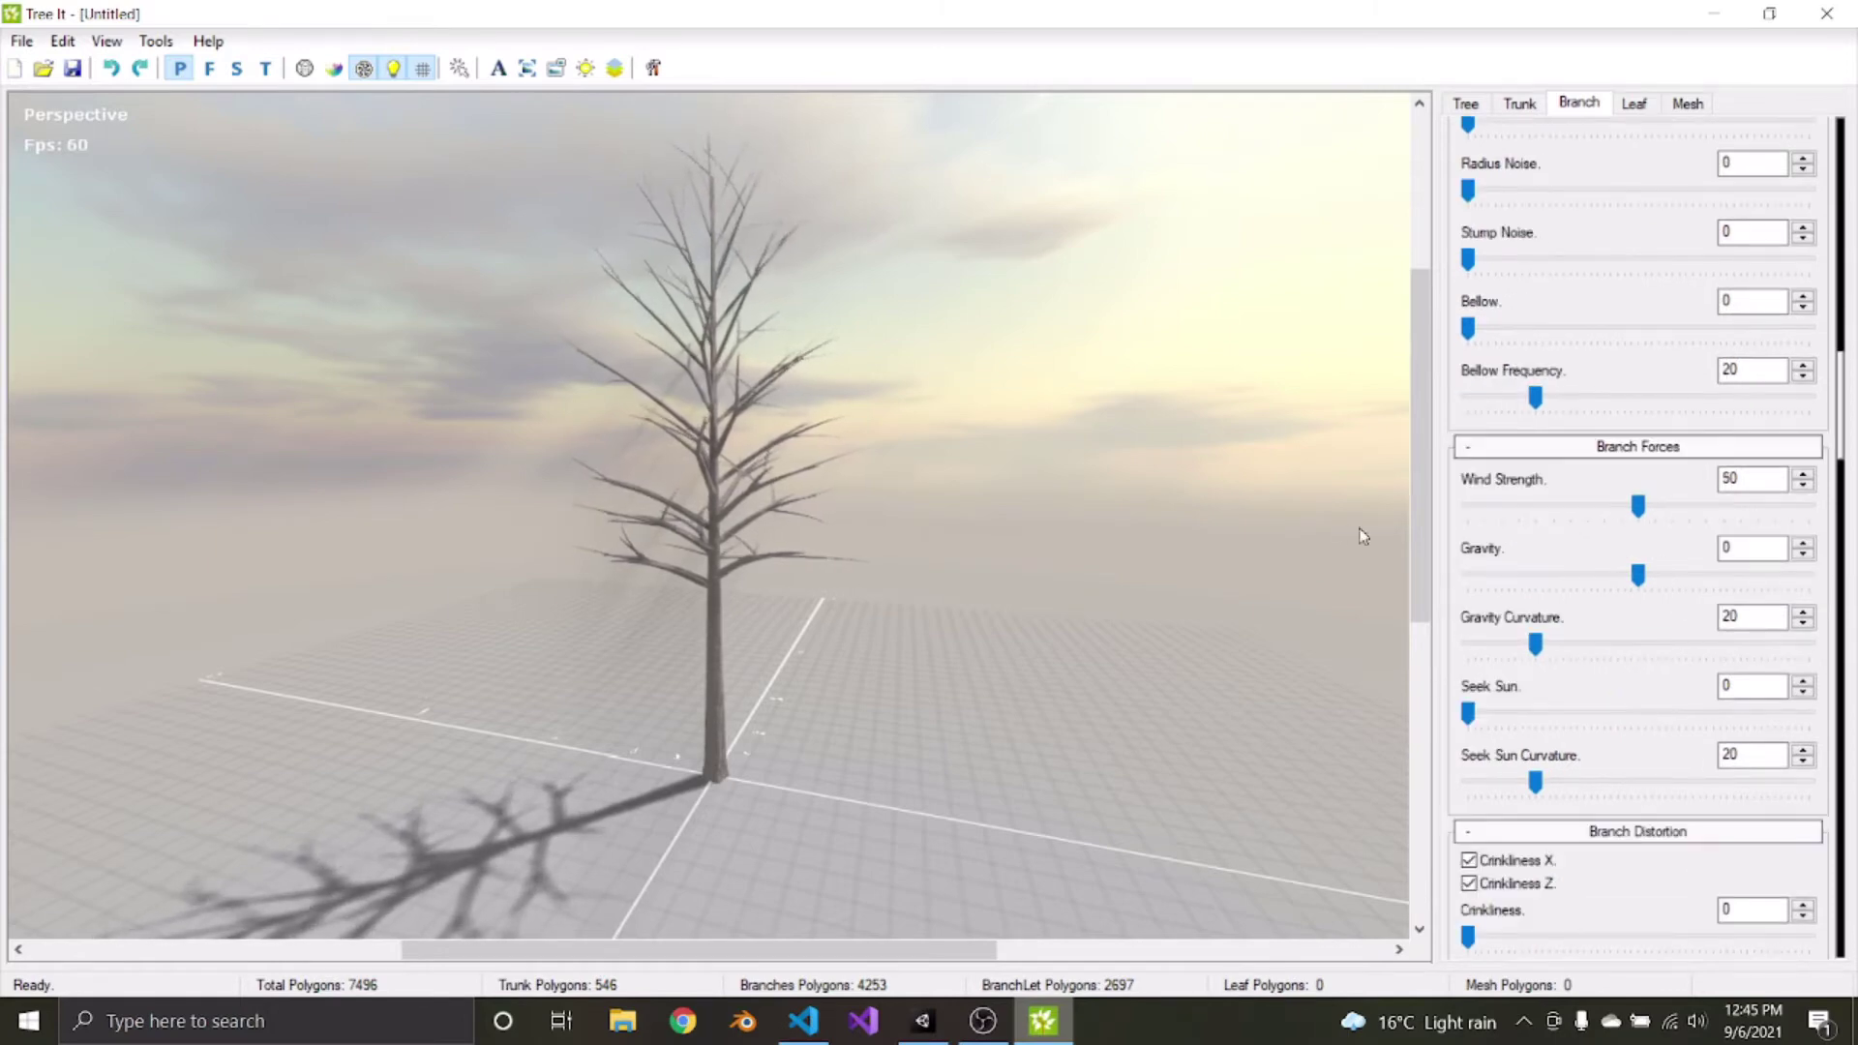
pyautogui.scroll(-16, 1673, 540)
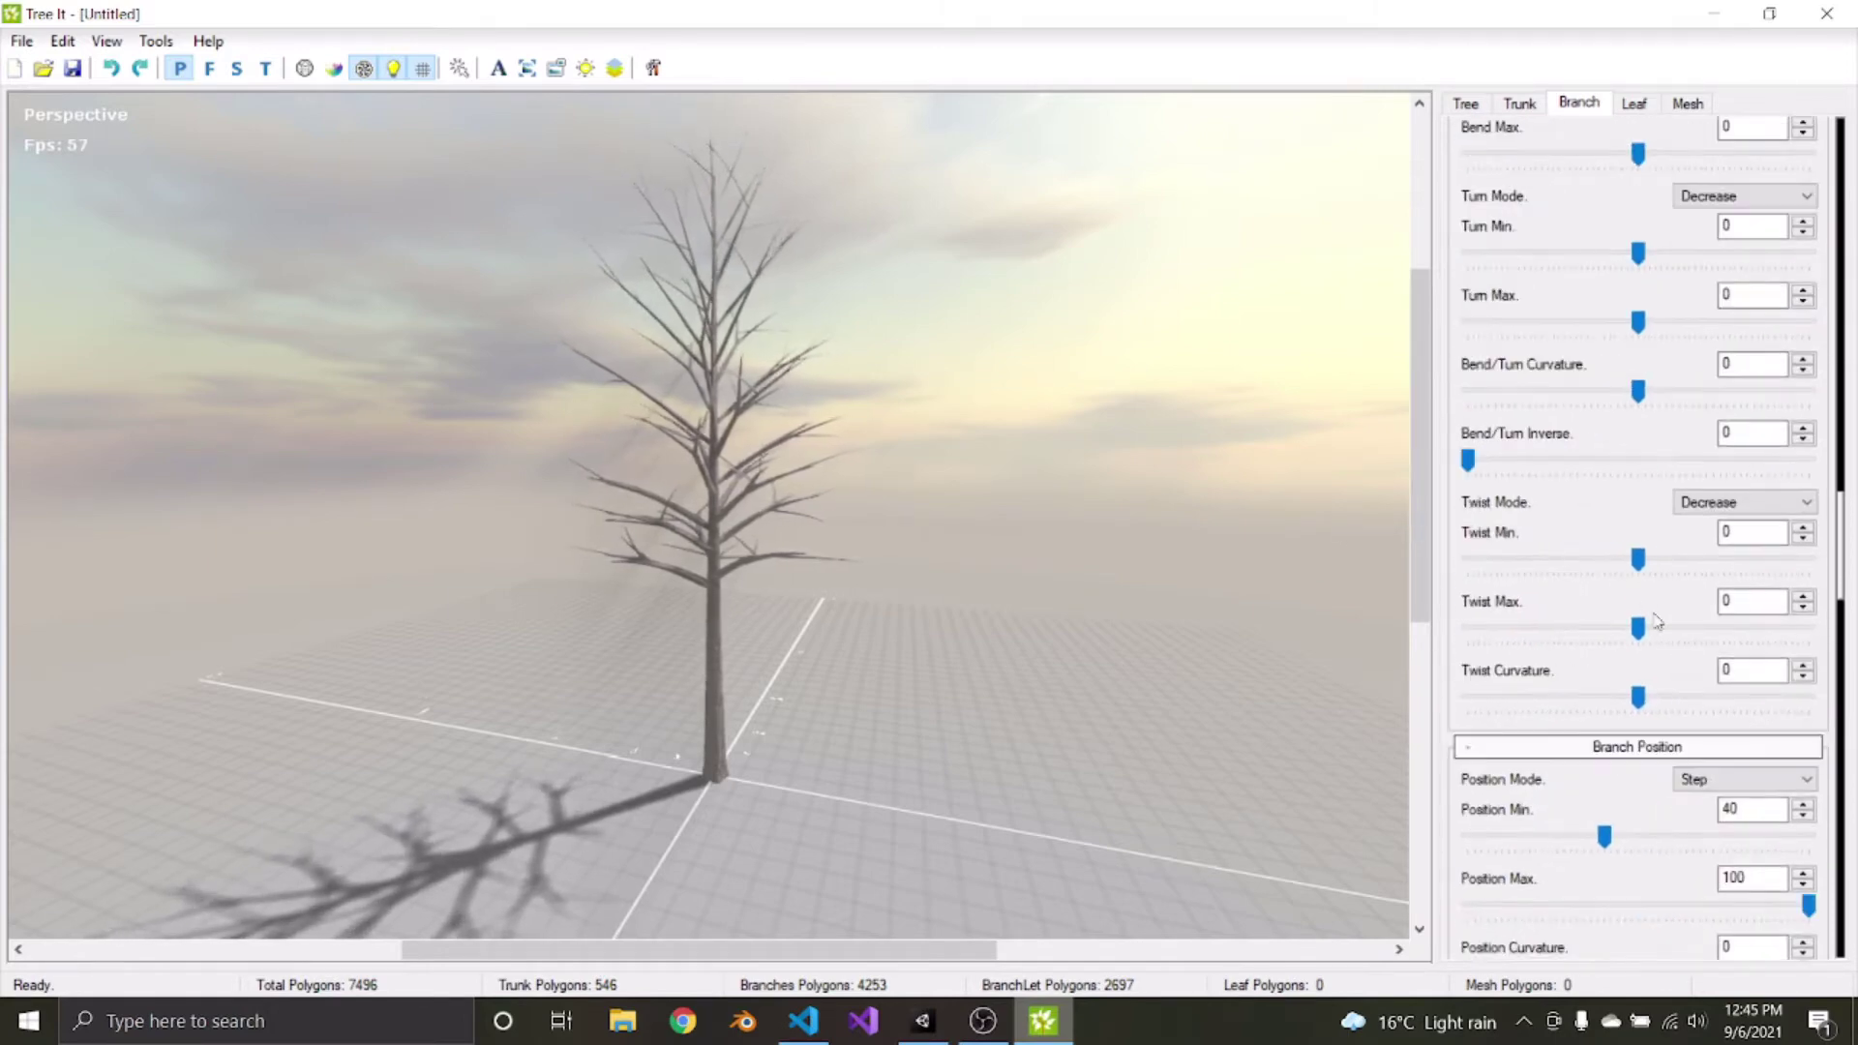
pyautogui.scroll(15, 1646, 620)
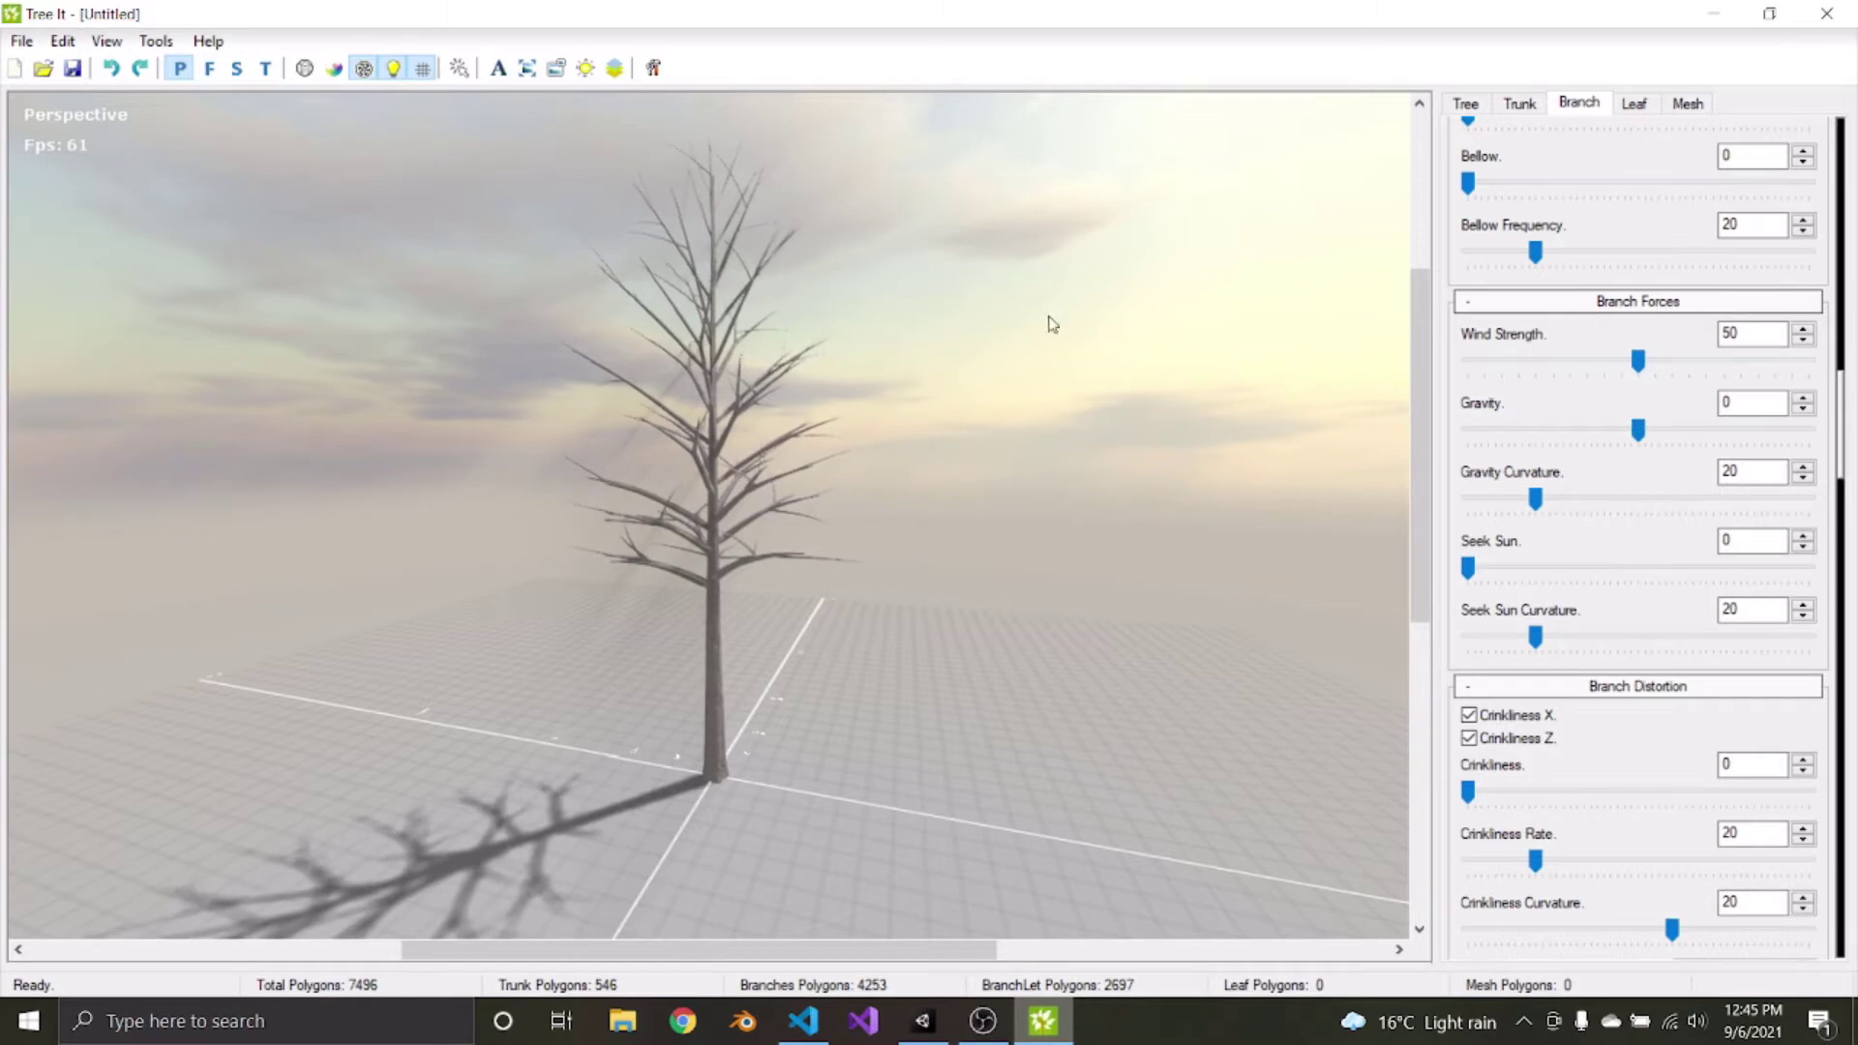
pyautogui.moveTo(1053, 323); pyautogui.dragTo(1151, 368)
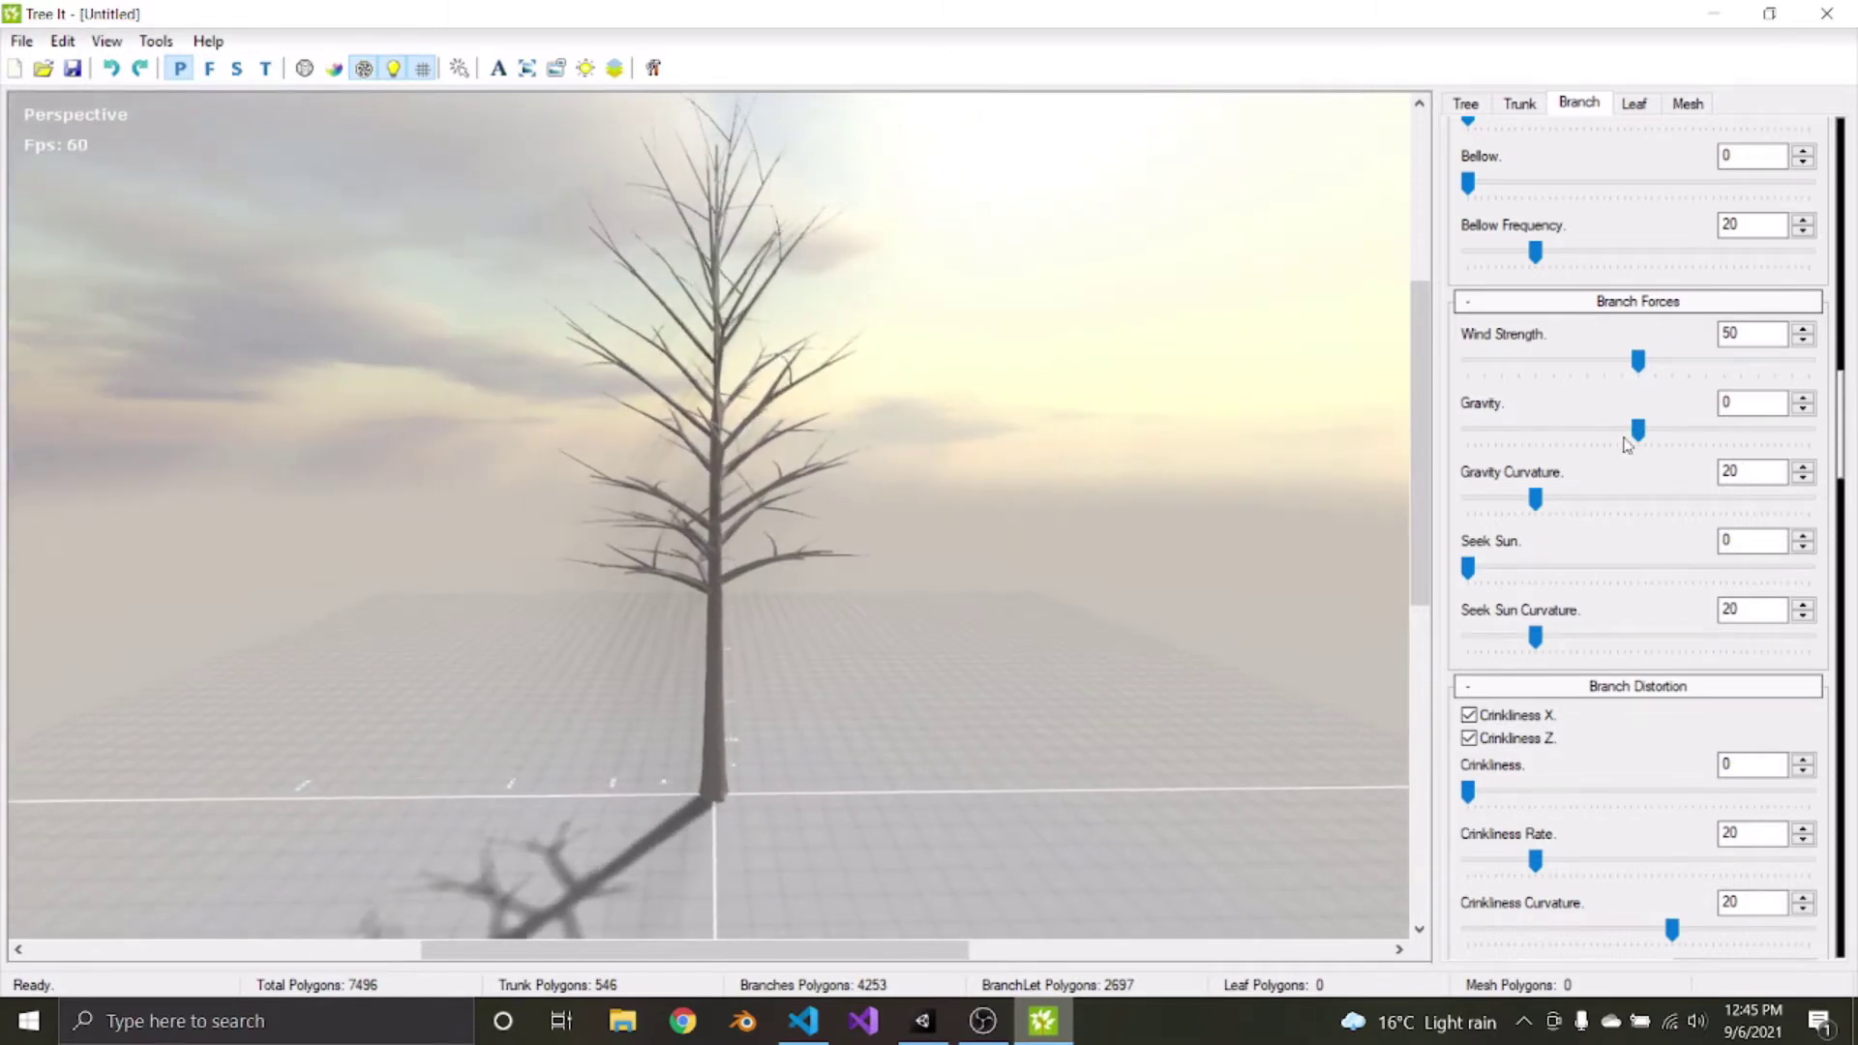
pyautogui.moveTo(1637, 438); pyautogui.dragTo(1607, 438)
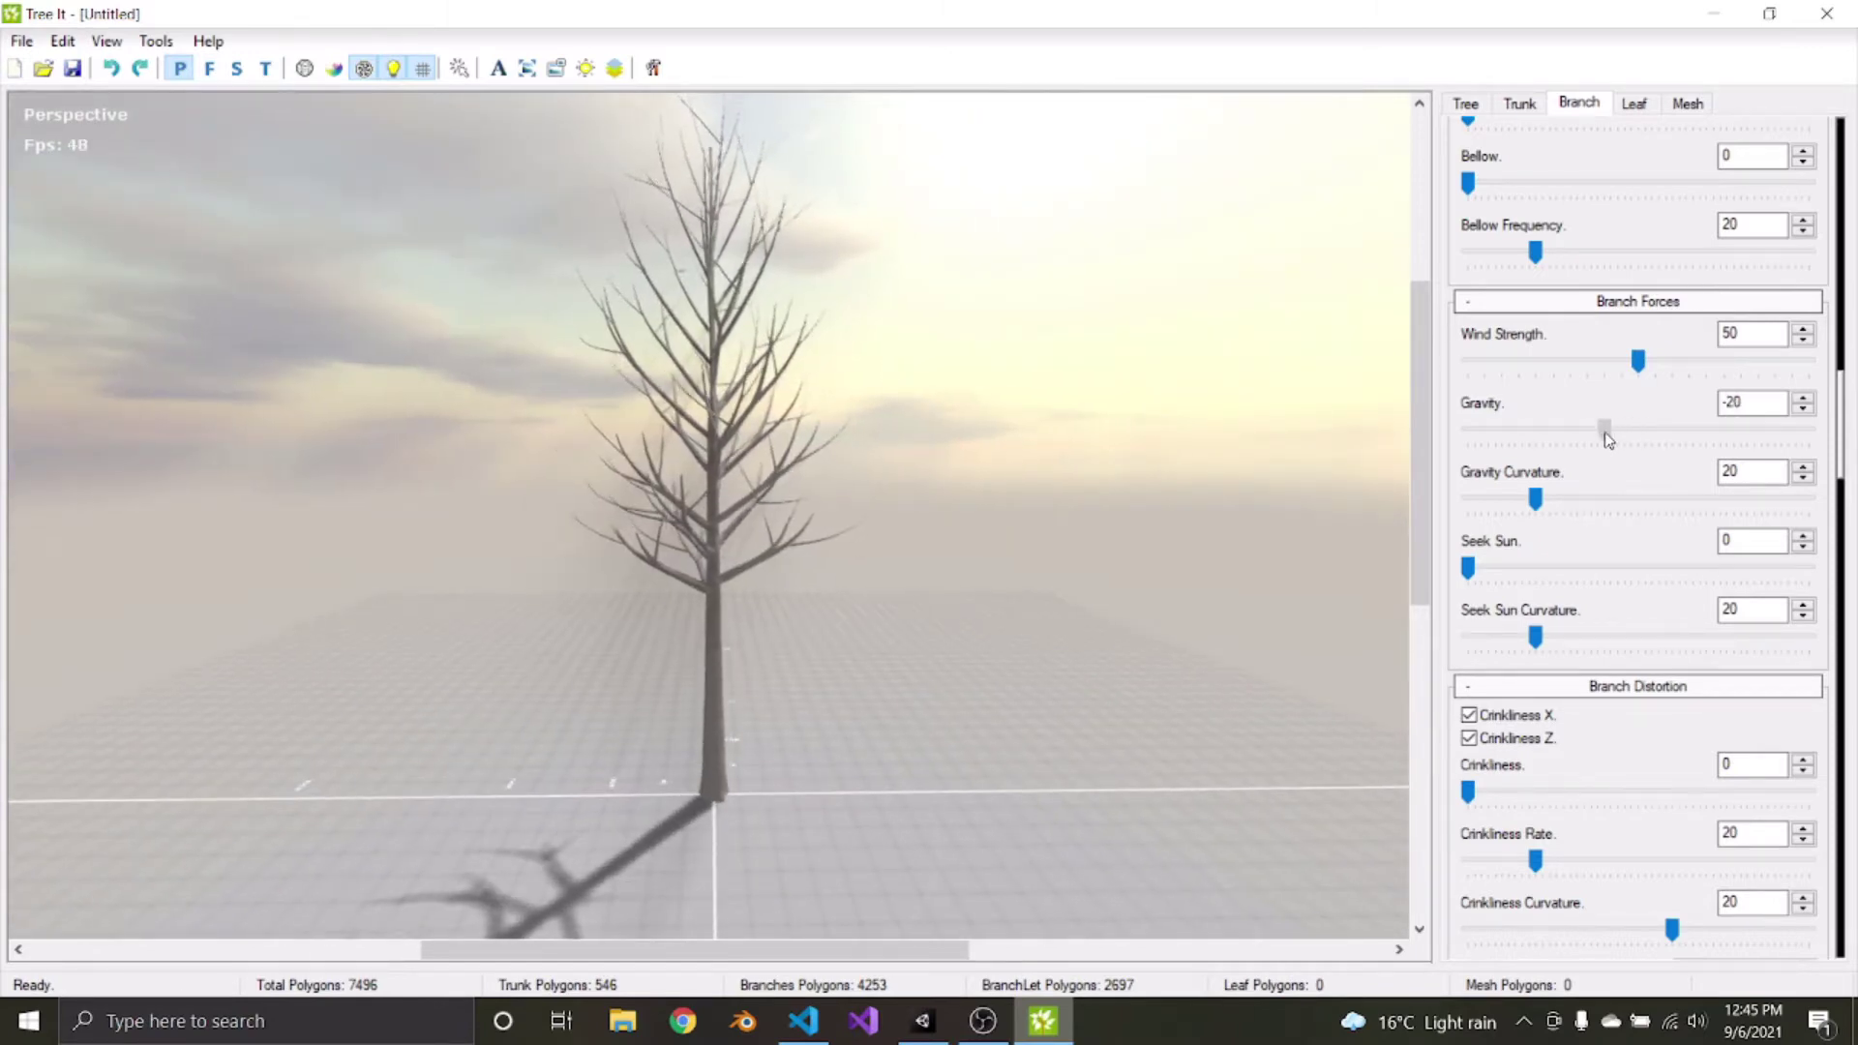
pyautogui.moveTo(1210, 440); pyautogui.dragTo(1393, 446)
pyautogui.moveTo(1604, 430); pyautogui.dragTo(1759, 428)
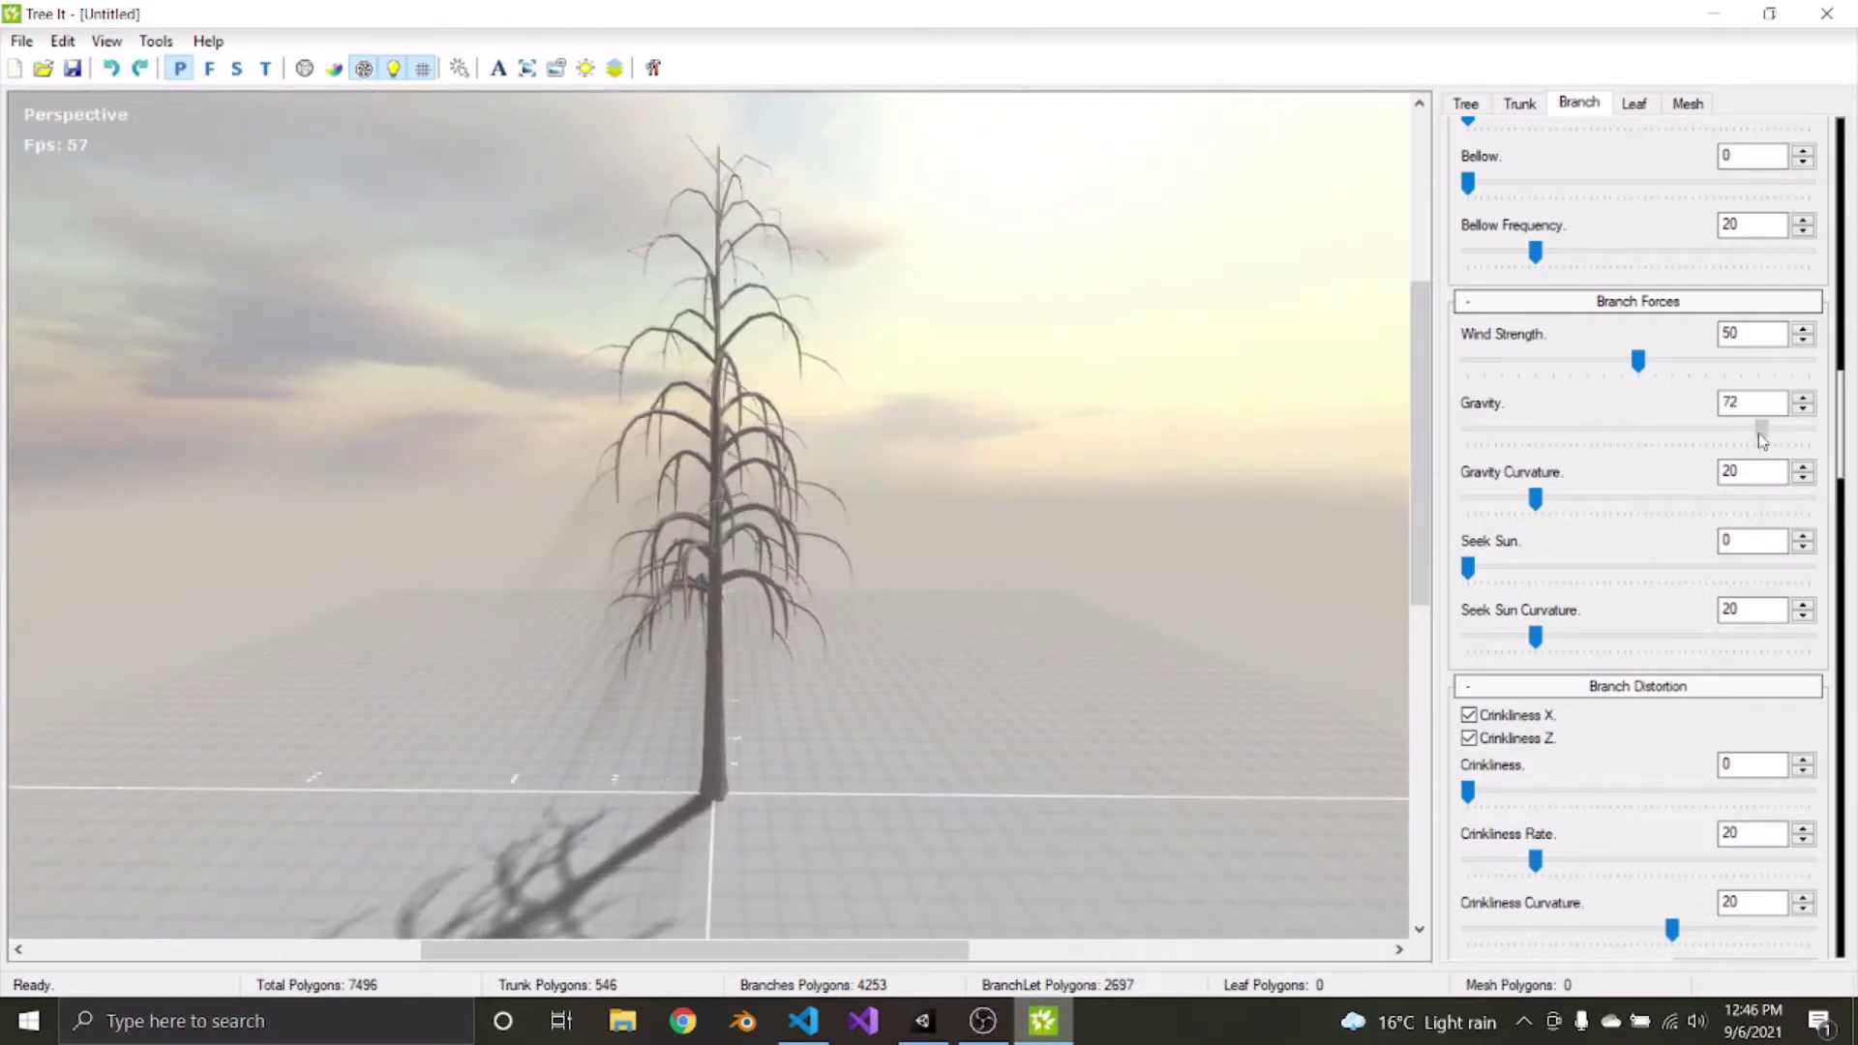
pyautogui.moveTo(1084, 450)
pyautogui.mouseDown()
pyautogui.moveTo(199, 444)
pyautogui.moveTo(1224, 444)
pyautogui.moveTo(1123, 431)
pyautogui.moveTo(1162, 423)
pyautogui.moveTo(859, 175)
pyautogui.moveTo(1112, 474)
pyautogui.mouseUp()
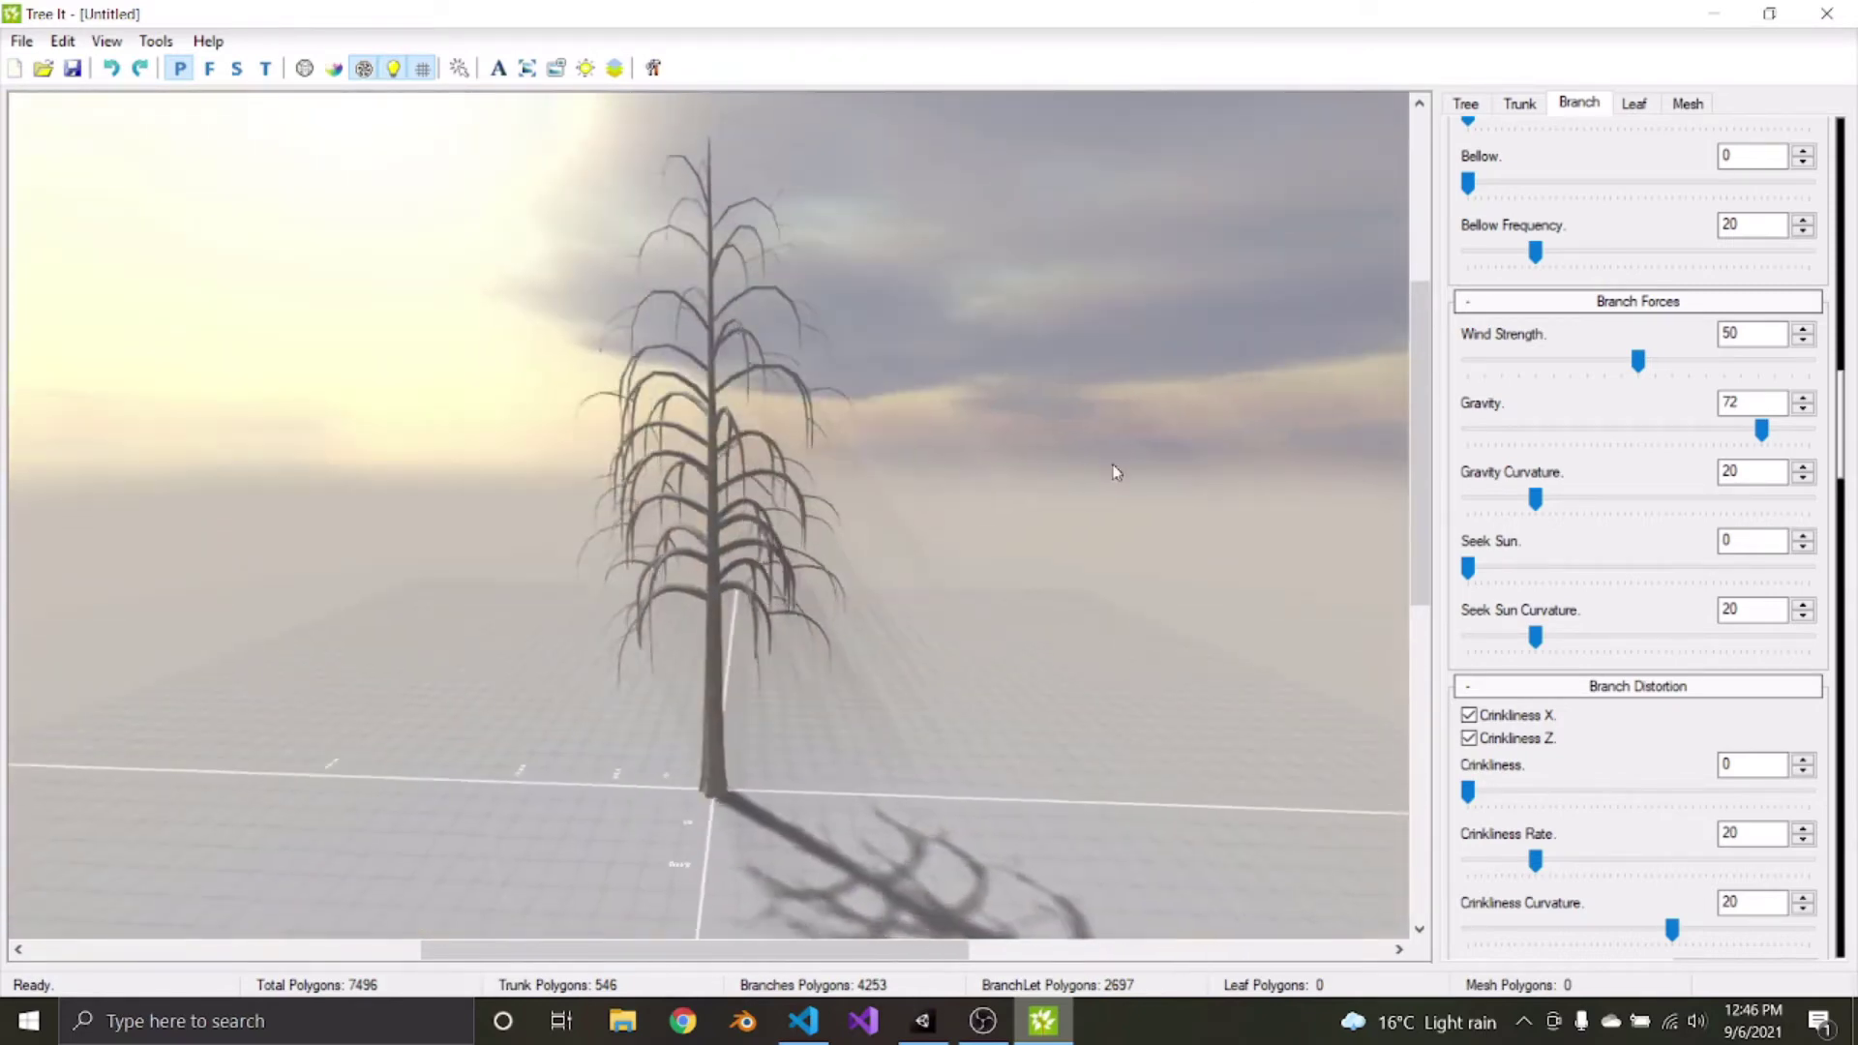
# Set the branch gravity to -24
pyautogui.moveTo(1749, 438); pyautogui.dragTo(1596, 432)
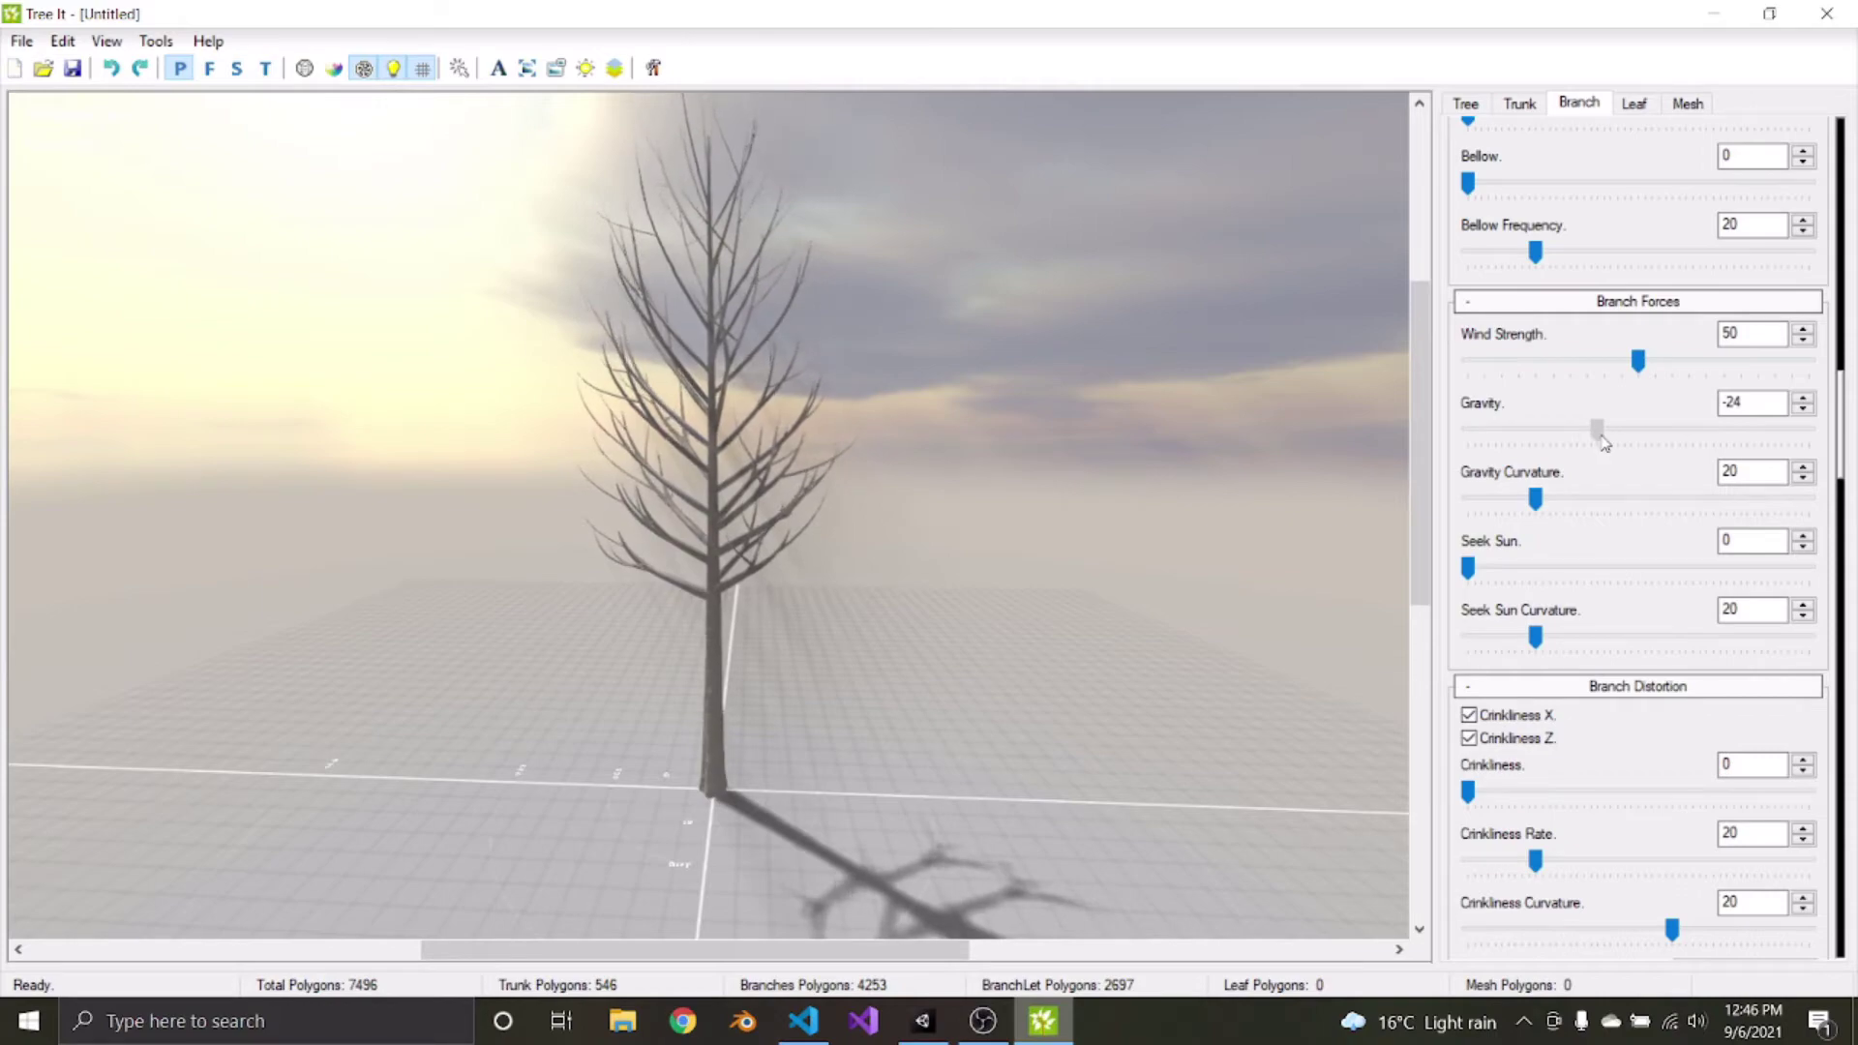
pyautogui.moveTo(1055, 453); pyautogui.dragTo(387, 514)
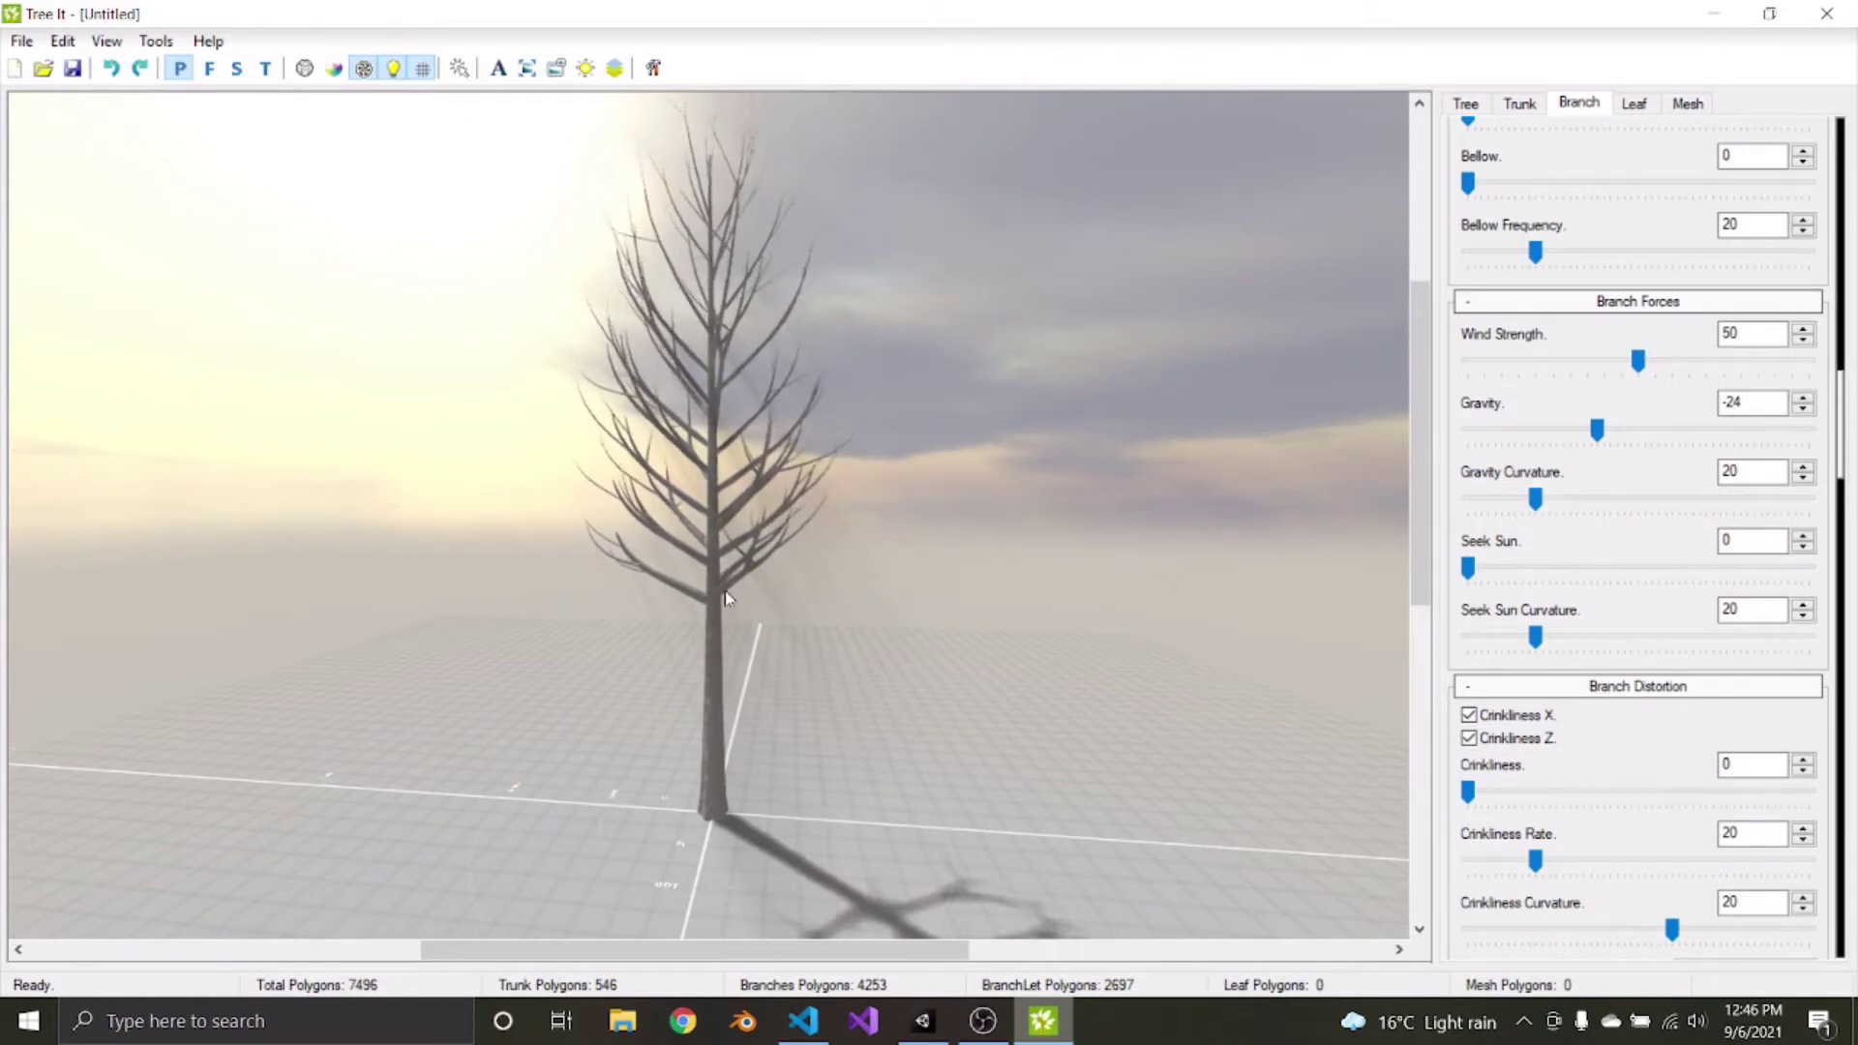
pyautogui.scroll(2, 727, 597)
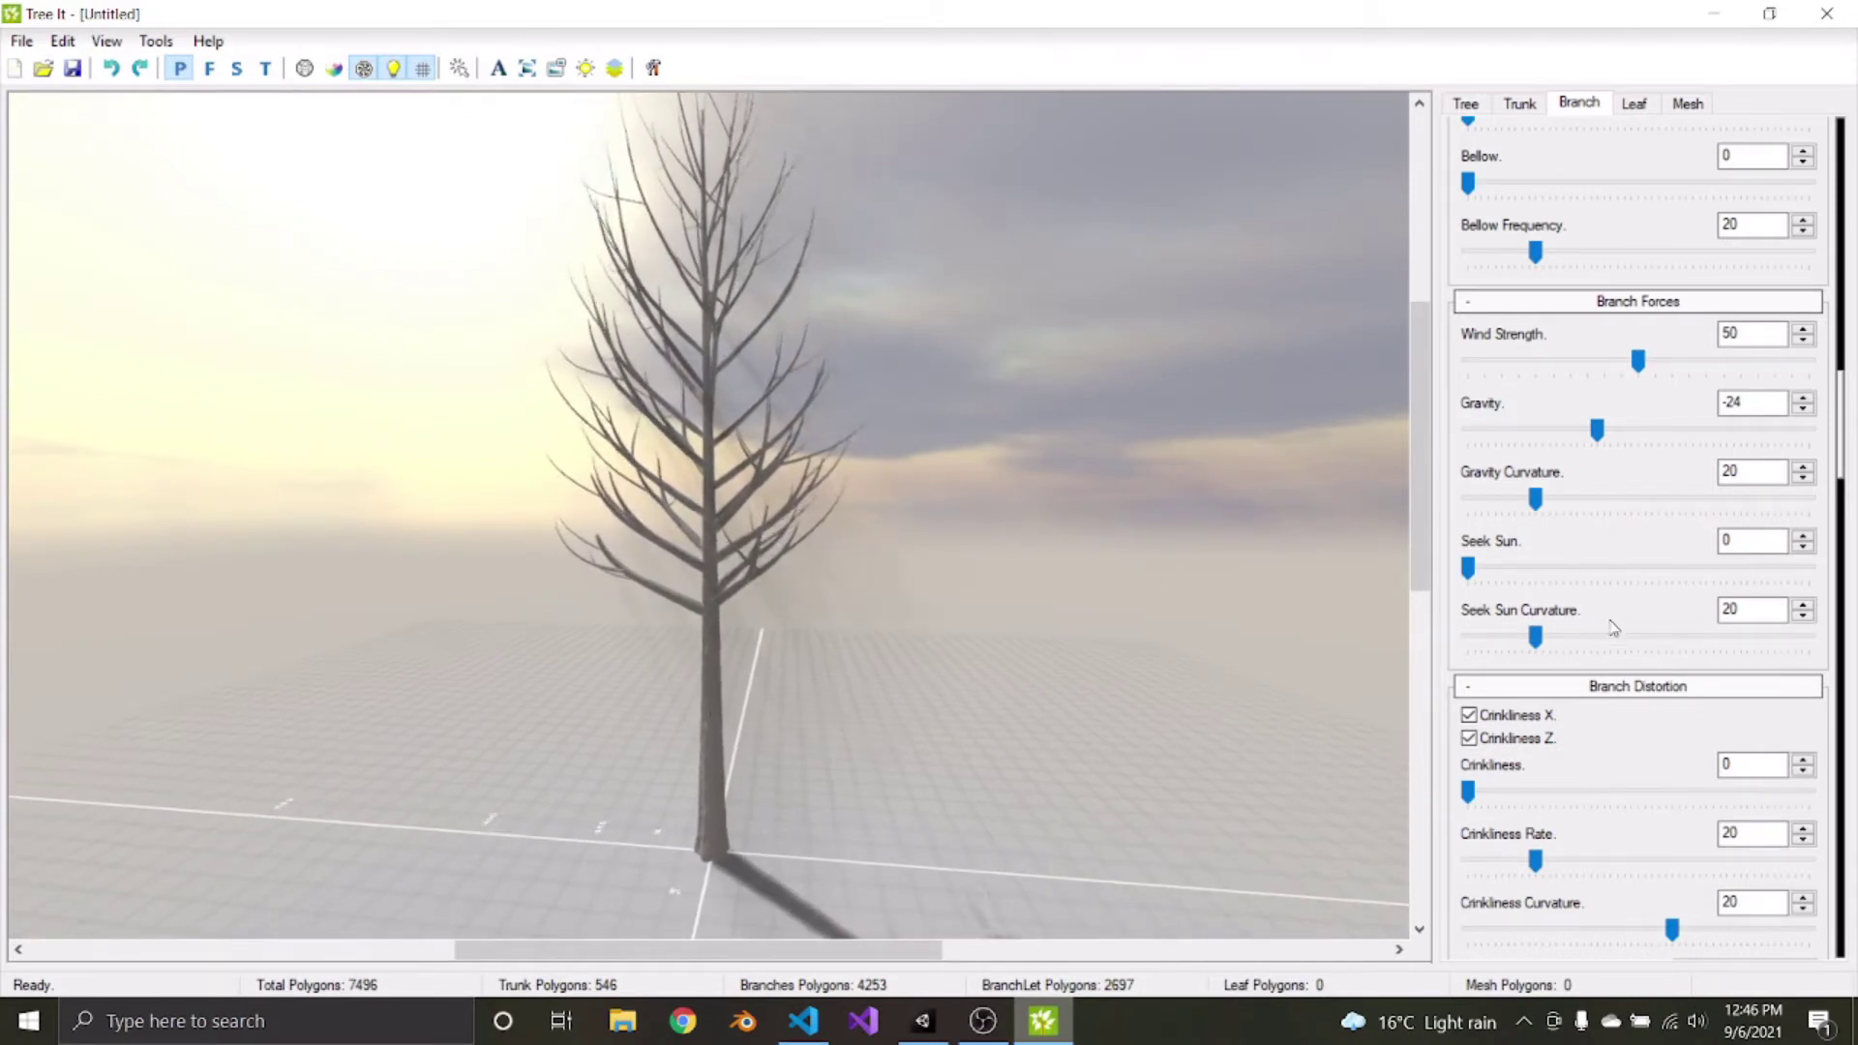
# Try a seek sun value of 28 on the branches and reset it to 0
pyautogui.click(1524, 569)
pyautogui.moveTo(933, 498); pyautogui.dragTo(216, 324)
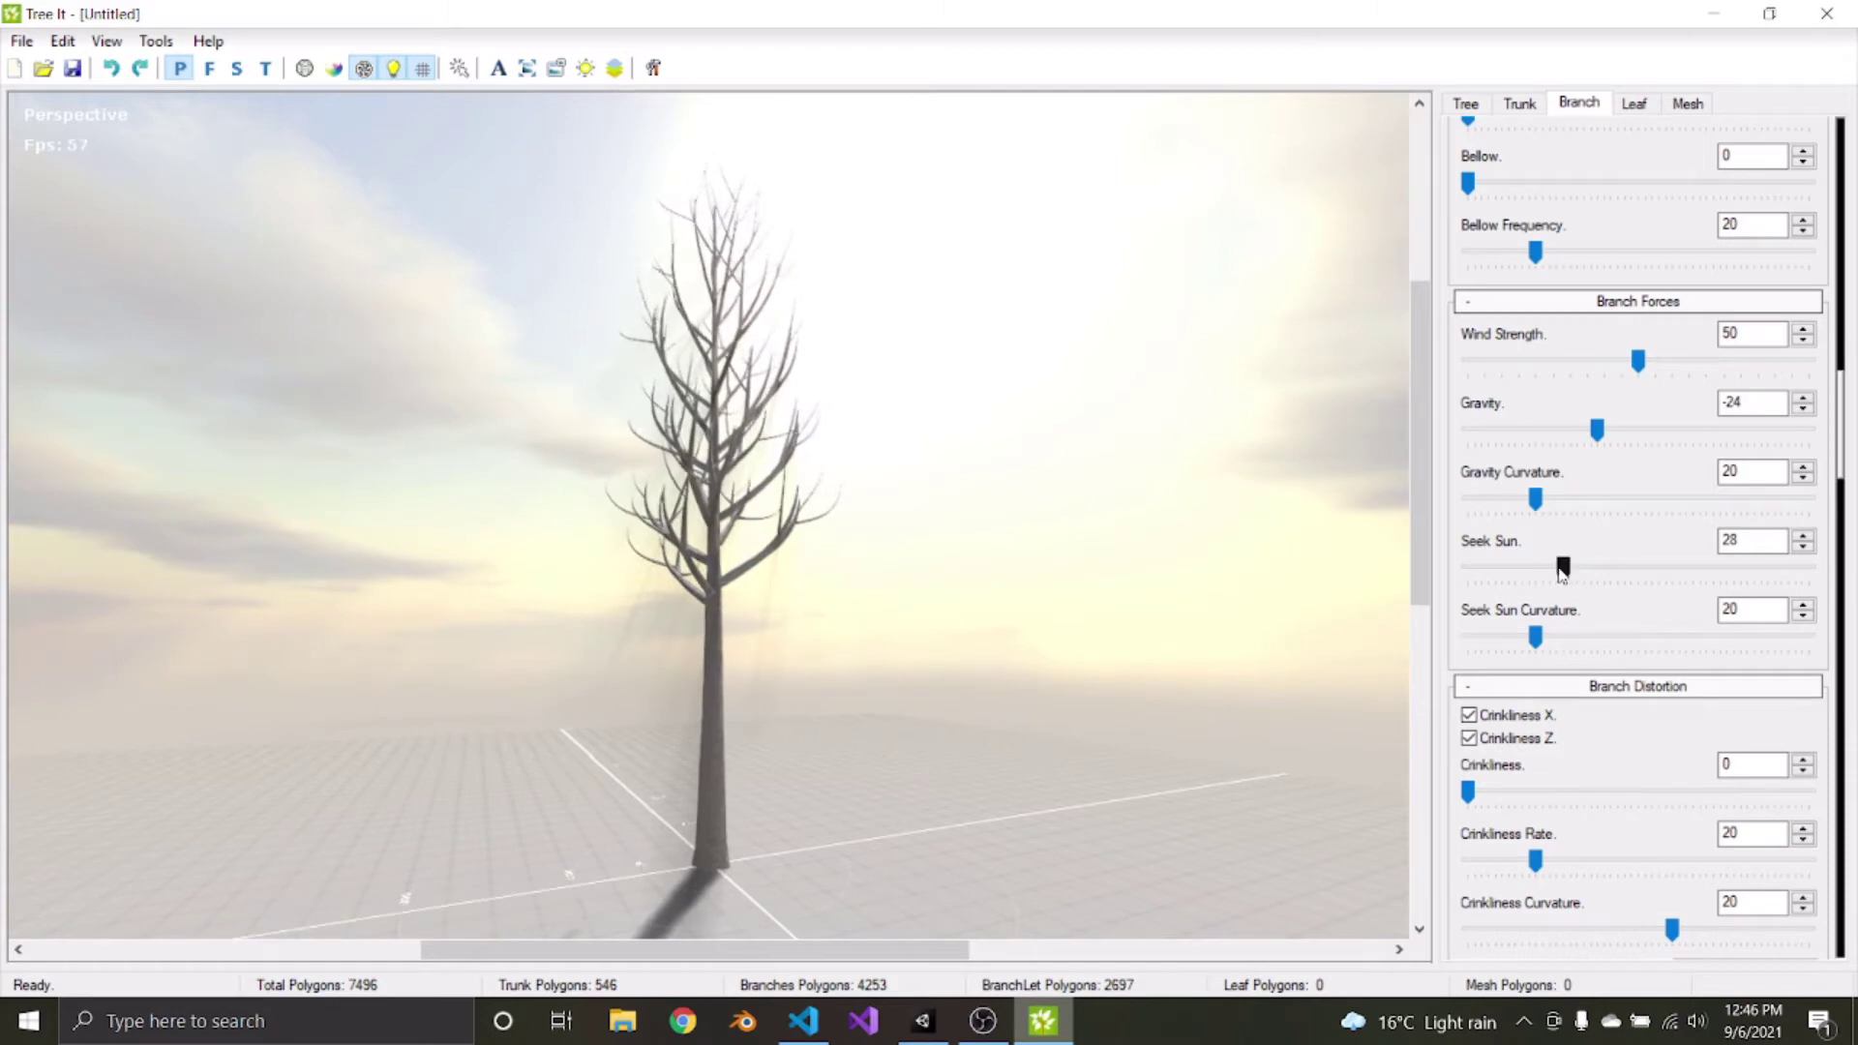
pyautogui.moveTo(1561, 569); pyautogui.dragTo(1415, 569)
pyautogui.moveTo(1062, 536); pyautogui.dragTo(310, 406)
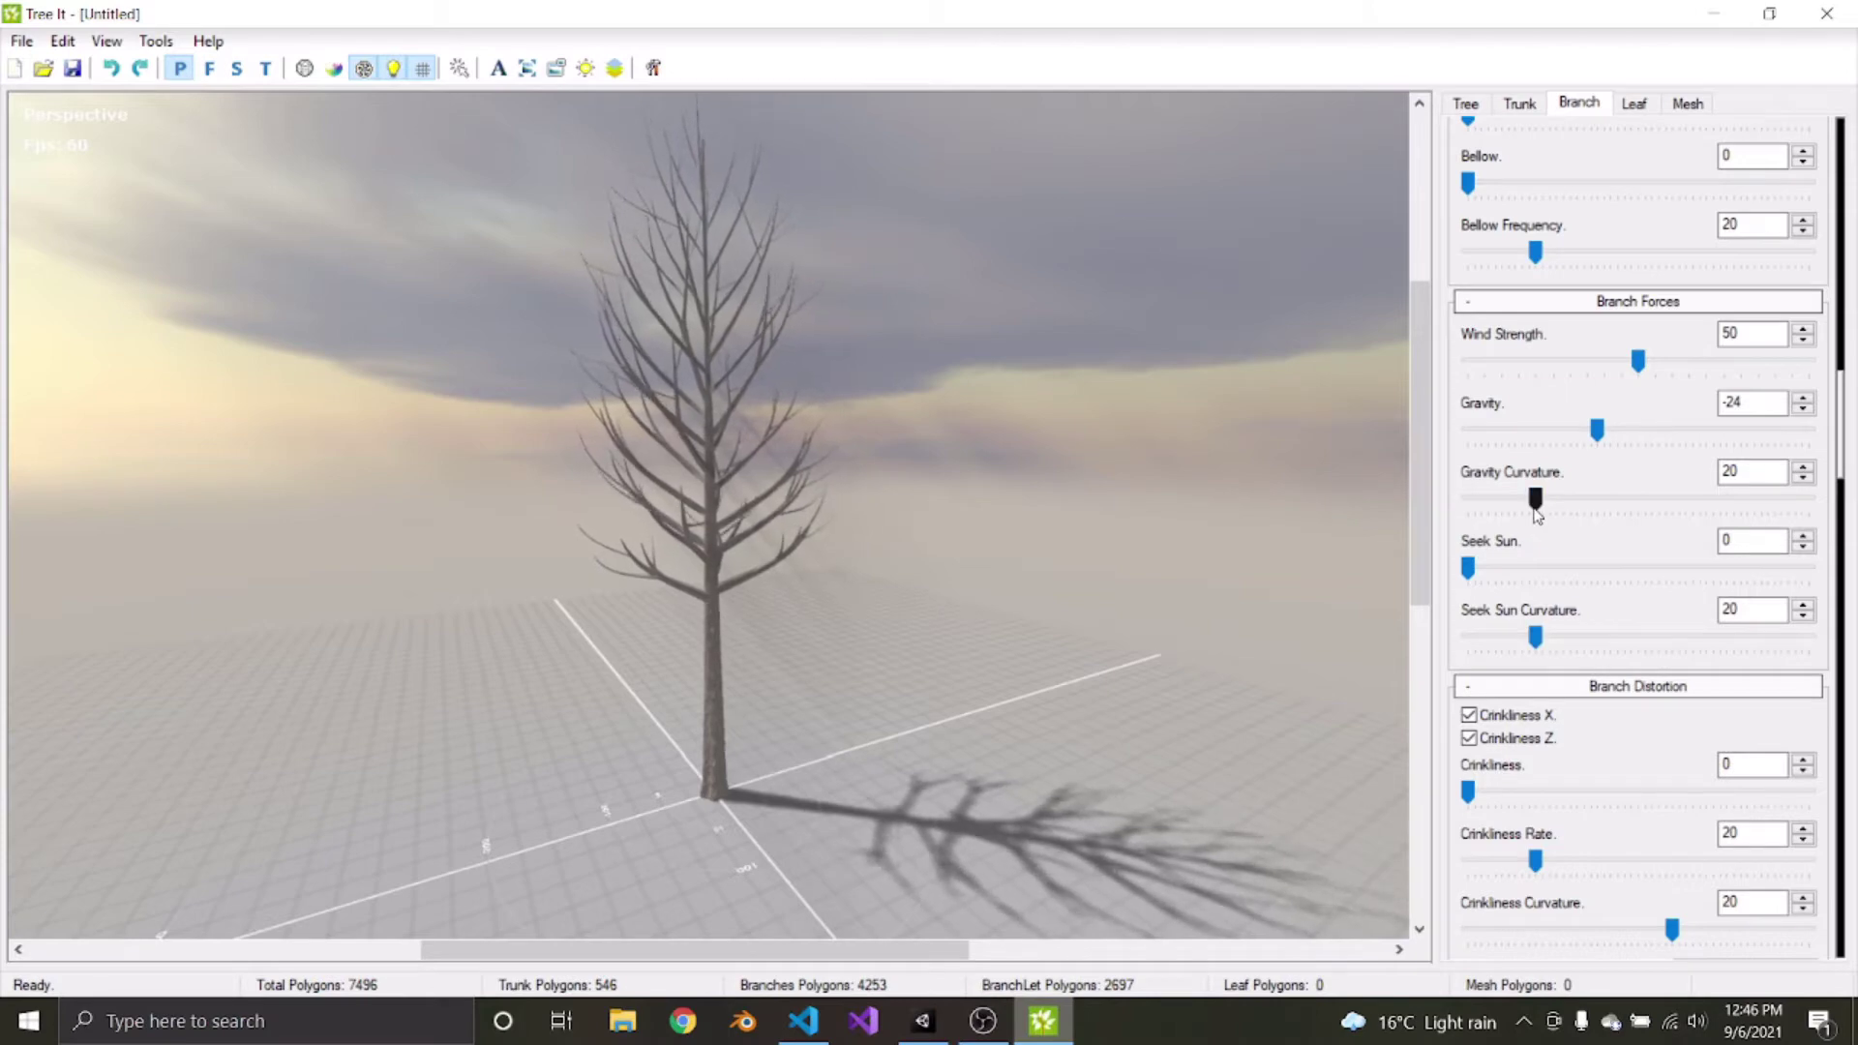
# Try a branch gravity curvature of 0 and set the curvature to 40
pyautogui.moveTo(1535, 500); pyautogui.dragTo(1267, 487)
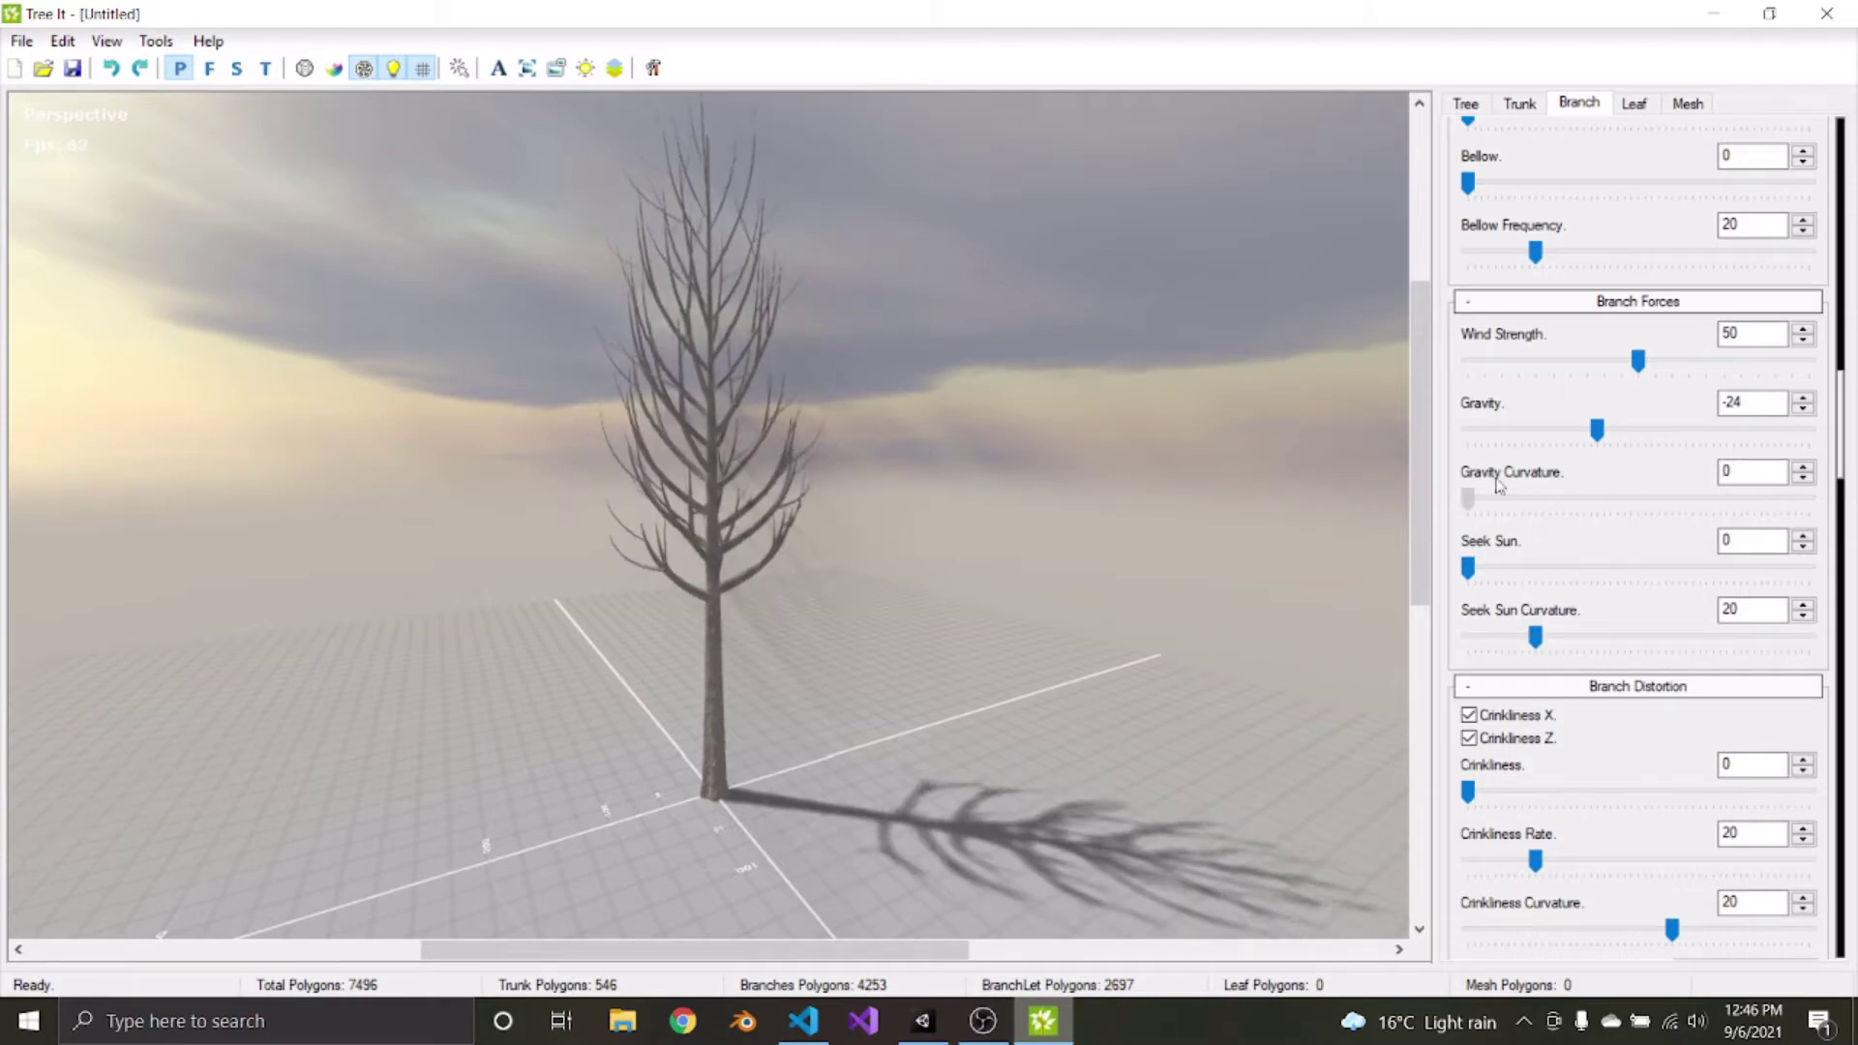
pyautogui.moveTo(1498, 486); pyautogui.dragTo(1294, 486)
pyautogui.moveTo(1726, 484); pyautogui.dragTo(1583, 484)
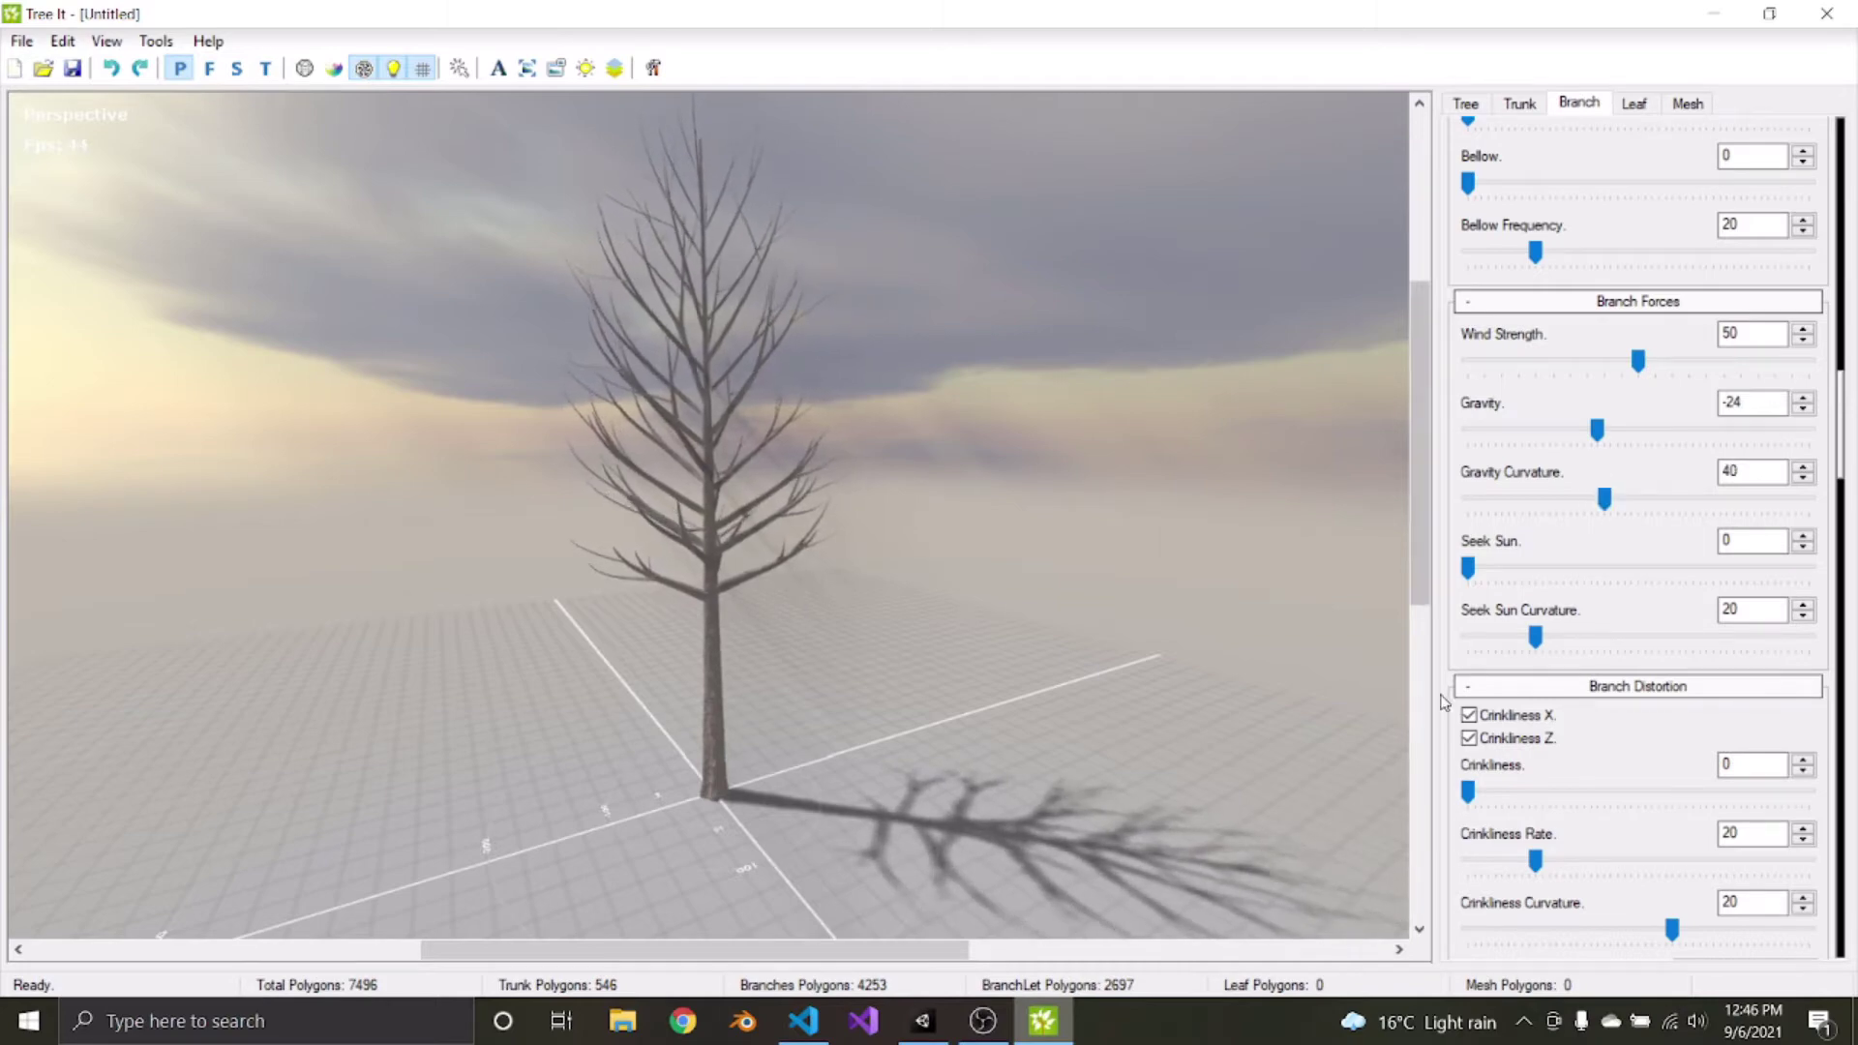
# Try minimum branch positions of 0 and 4 along the trunk
pyautogui.scroll(-5, 1575, 642)
pyautogui.scroll(-13, 1525, 564)
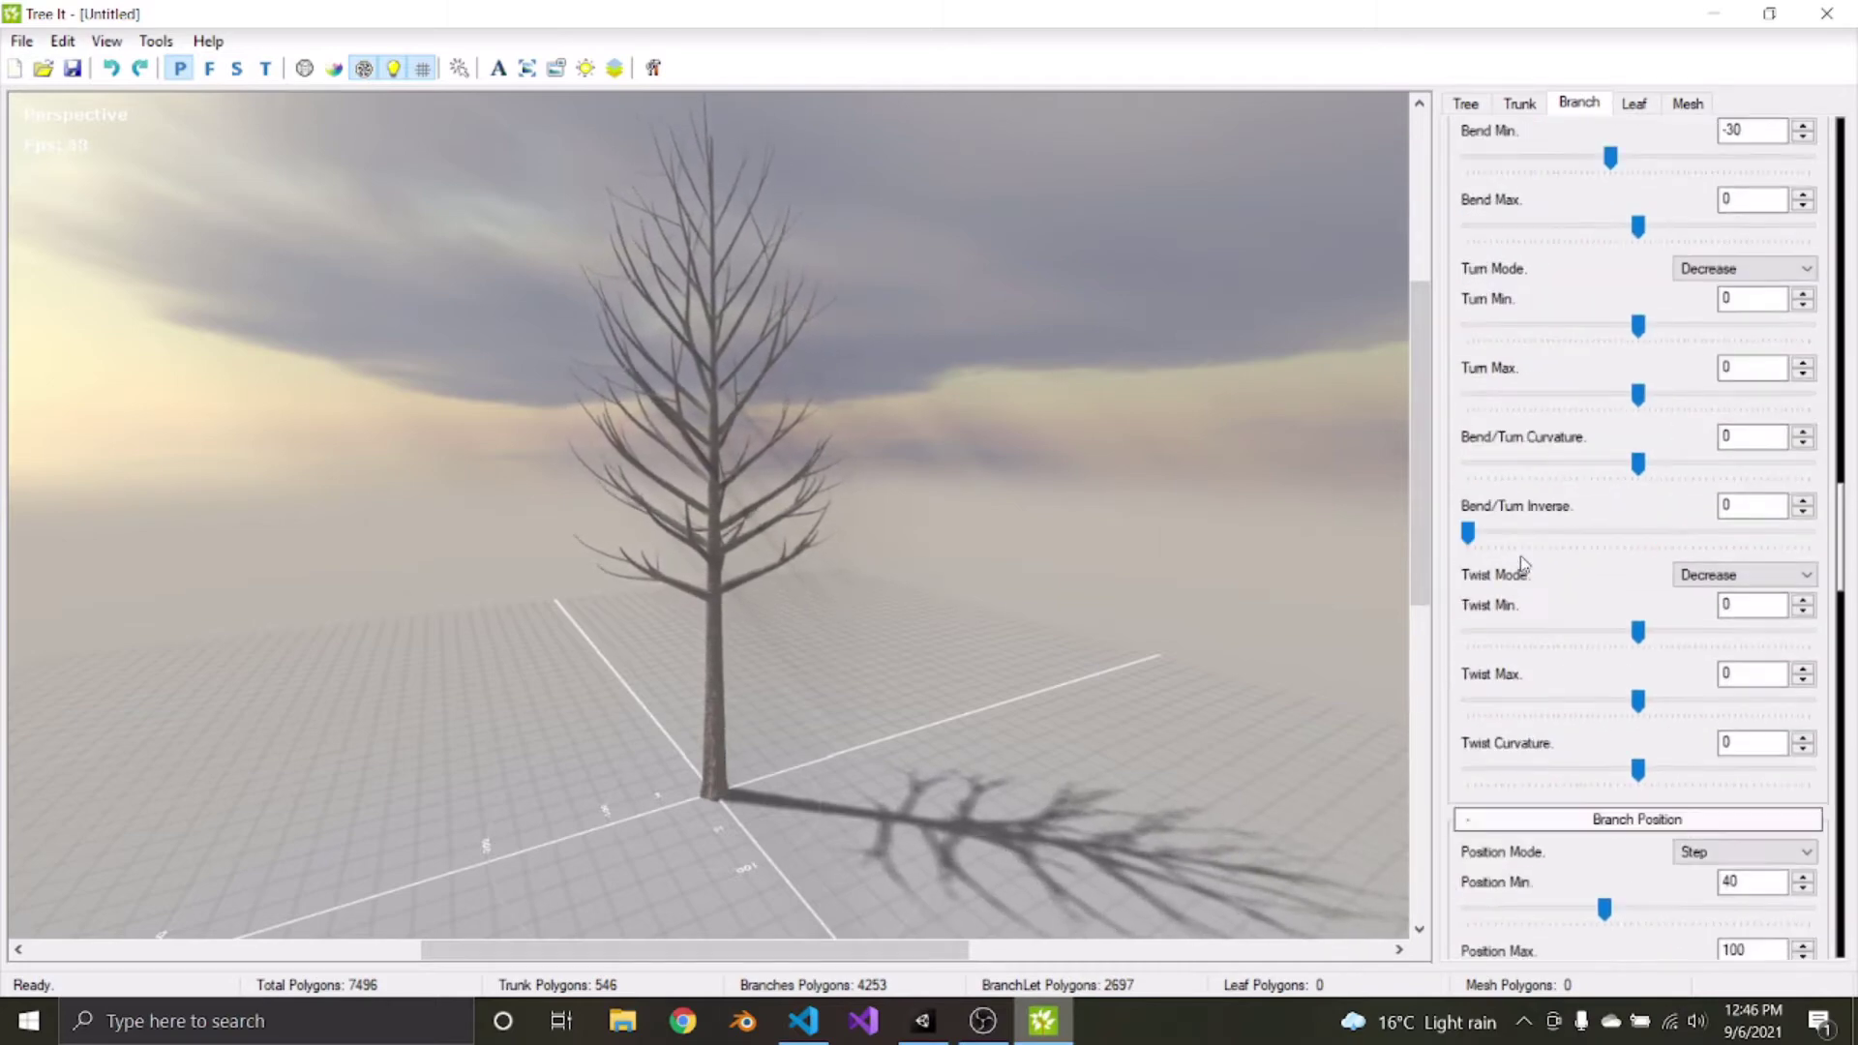
pyautogui.moveTo(782, 531); pyautogui.dragTo(792, 514)
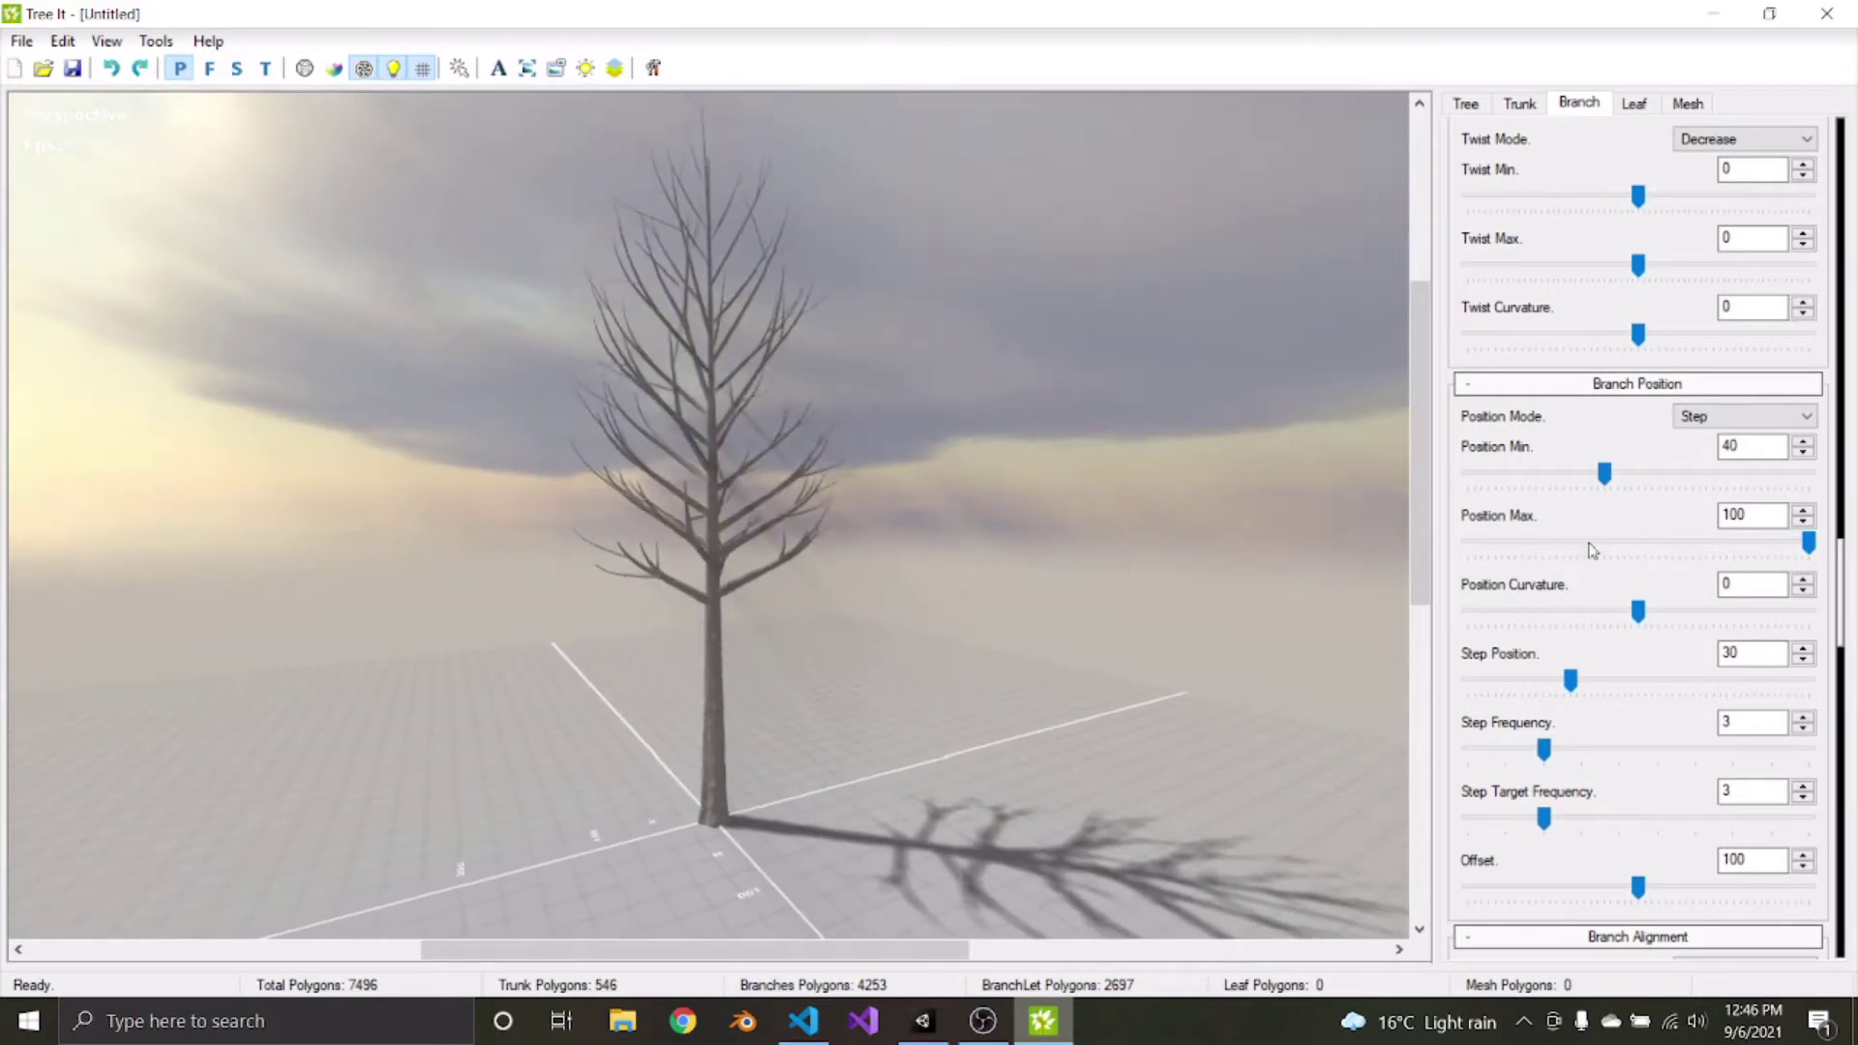
pyautogui.moveTo(1601, 484); pyautogui.dragTo(1406, 481)
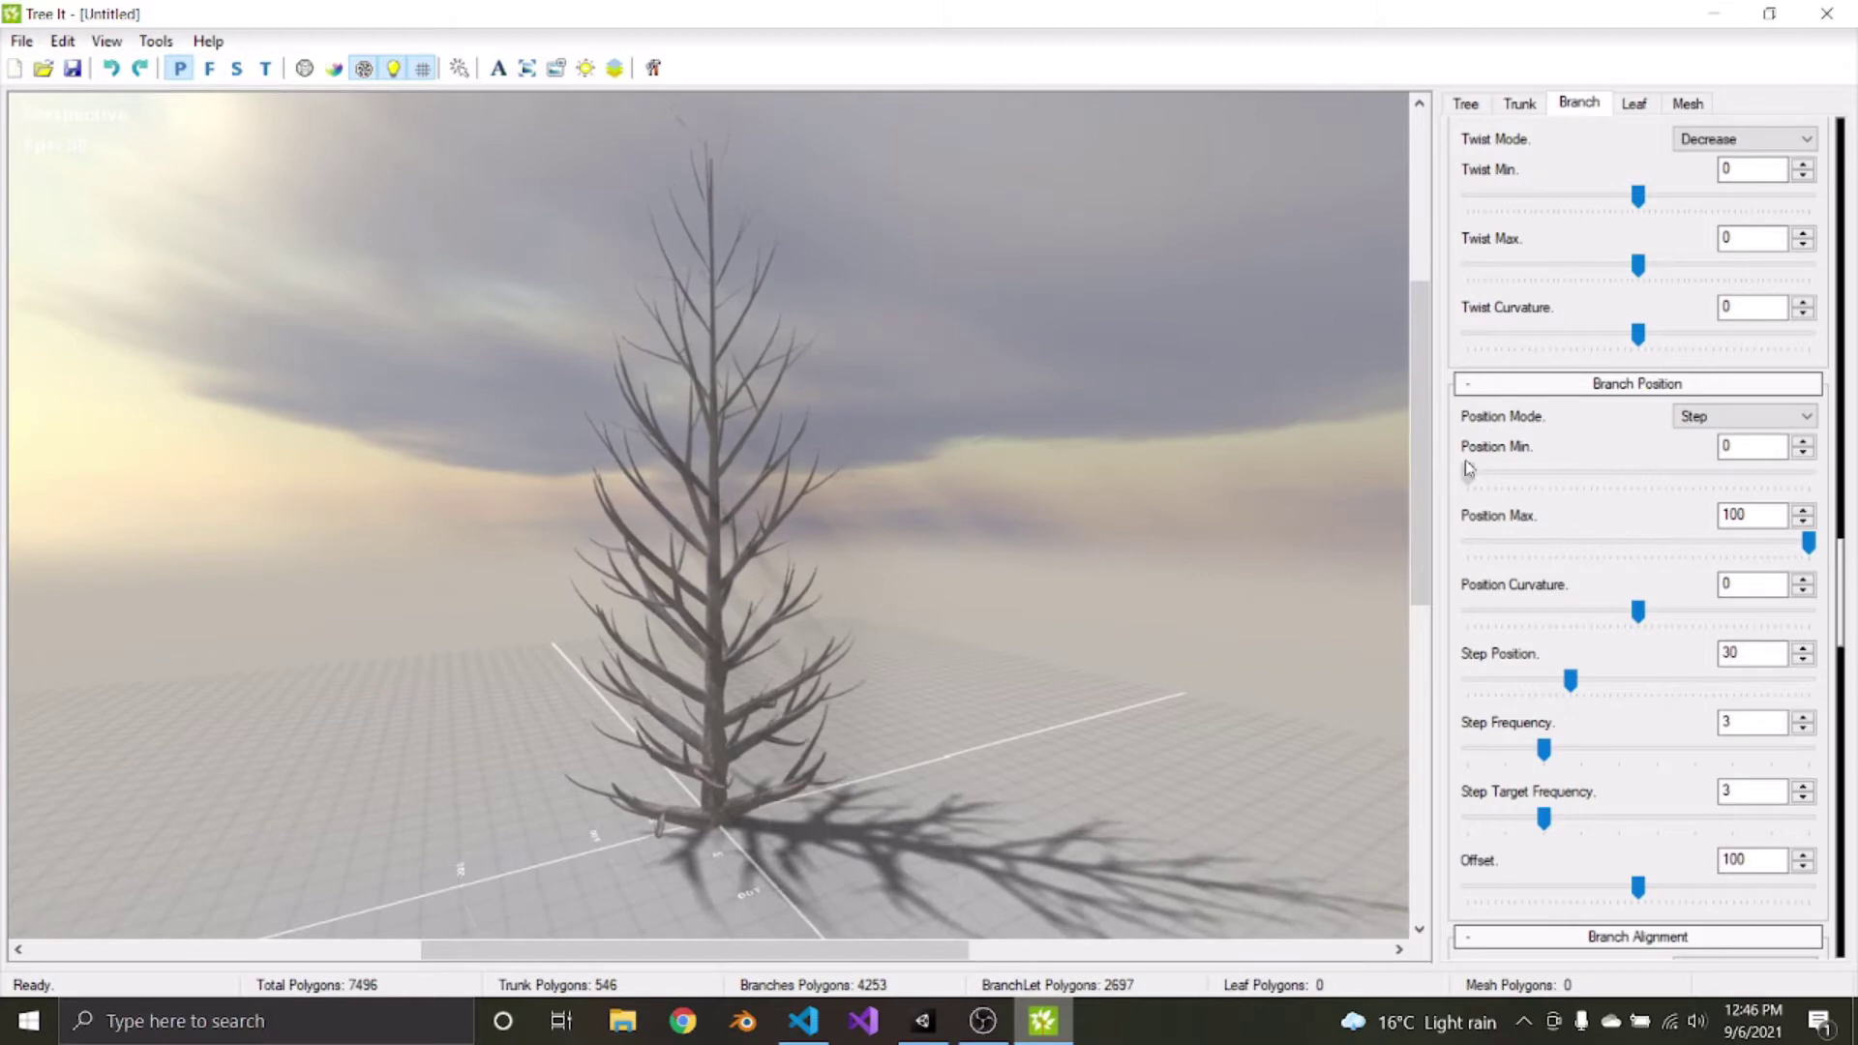
pyautogui.moveTo(1467, 469)
pyautogui.mouseDown()
pyautogui.moveTo(1512, 467)
pyautogui.moveTo(1484, 468)
pyautogui.mouseUp()
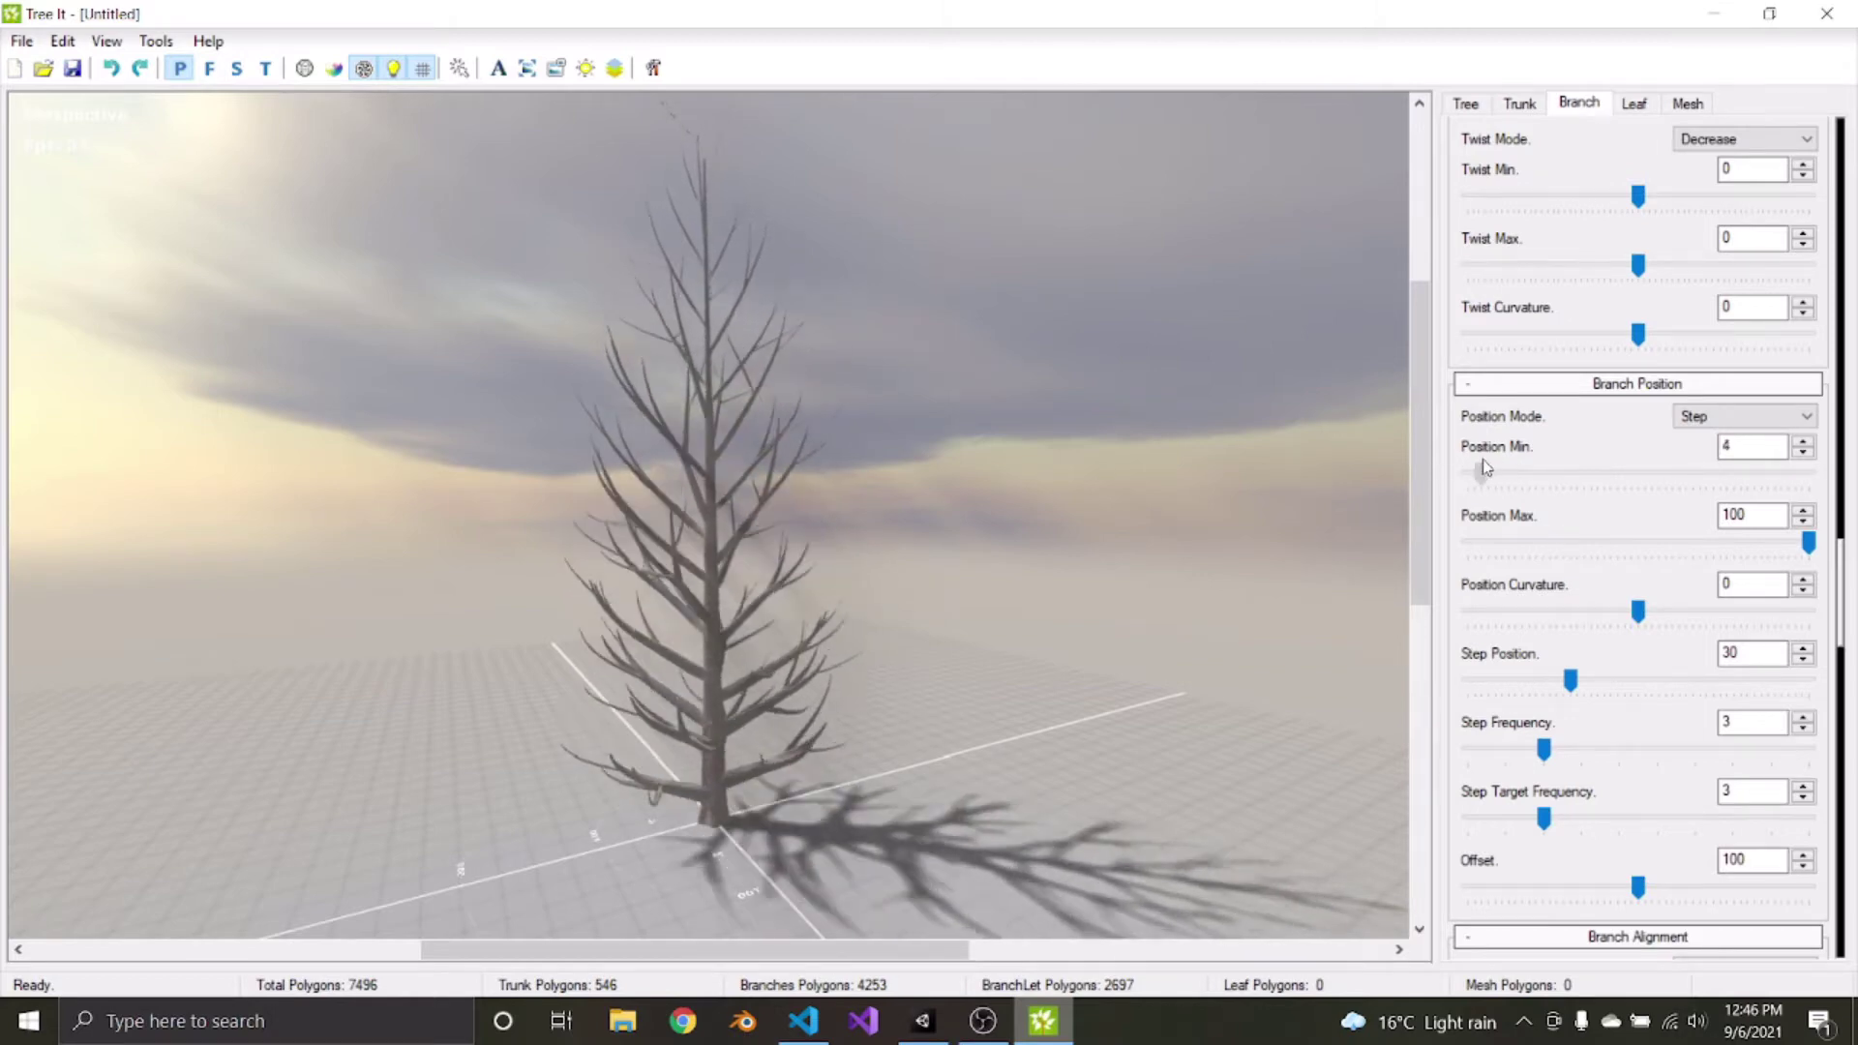
pyautogui.moveTo(701, 479); pyautogui.dragTo(461, 399)
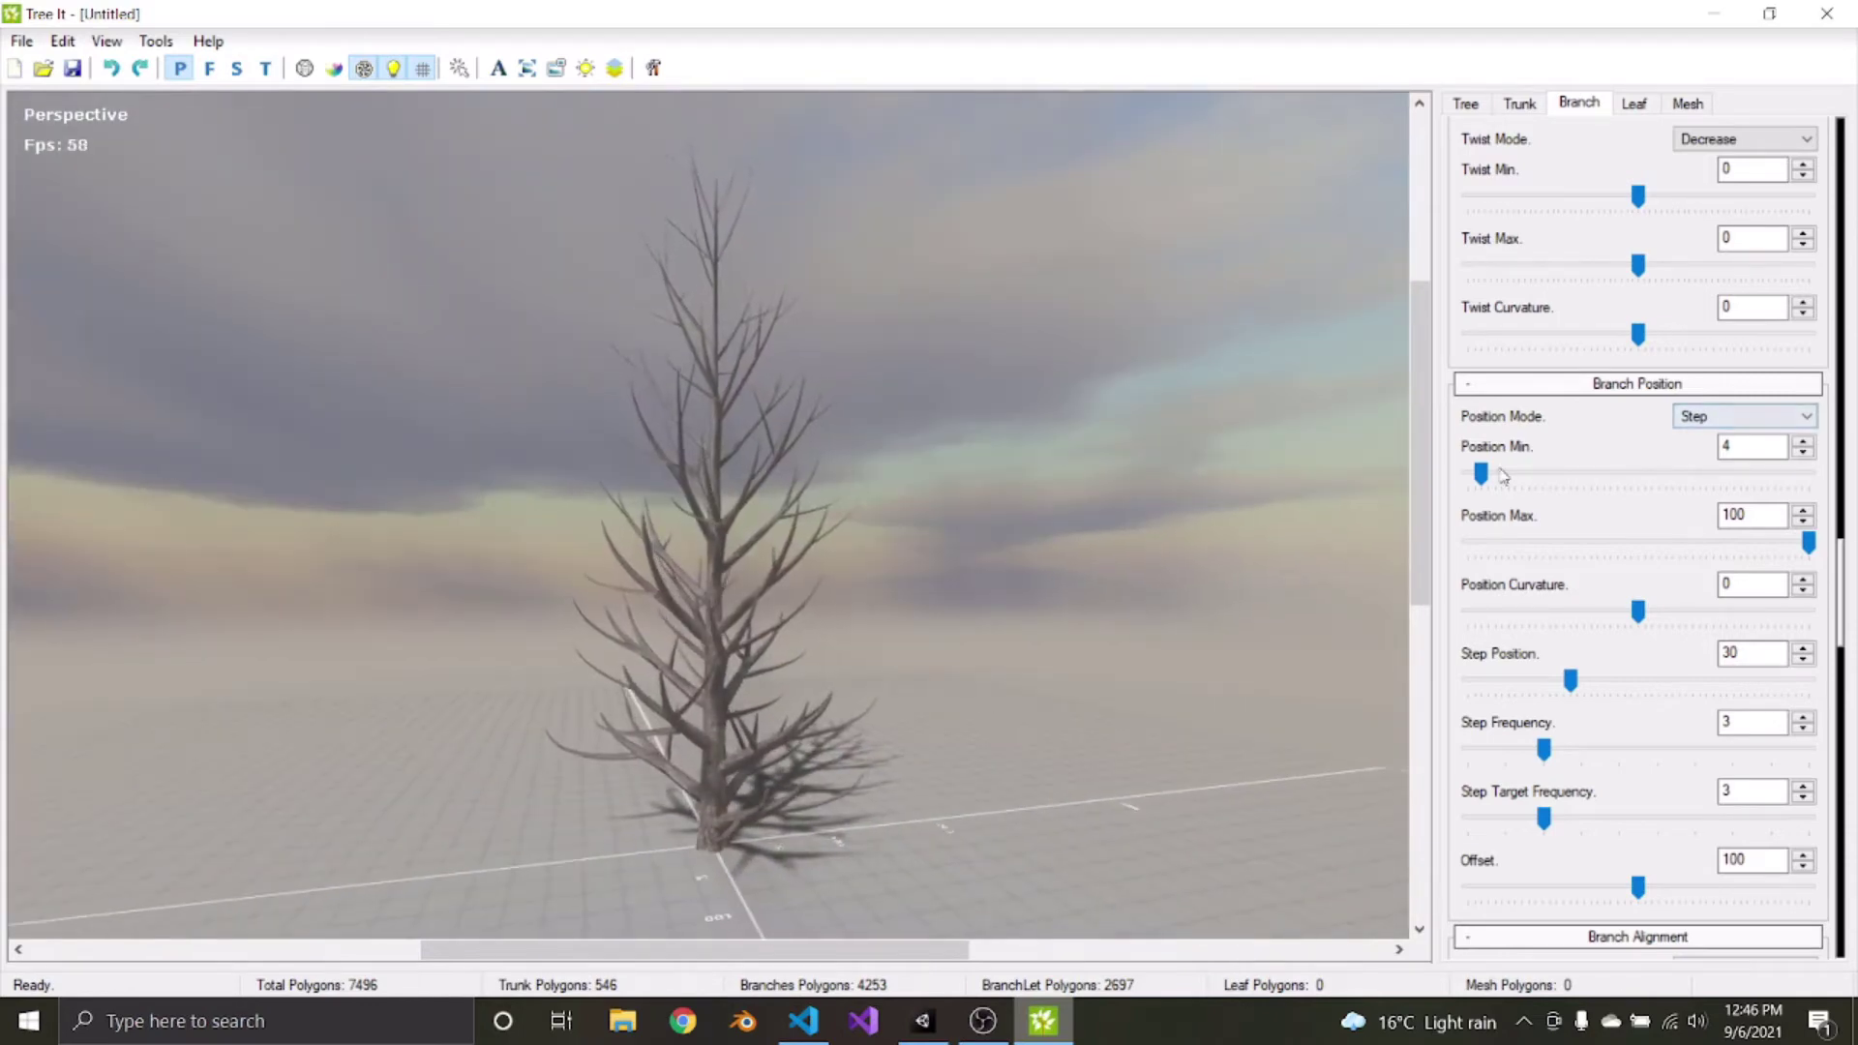
# Return the minimum branch position to 40, try other limits, and set the minimum to 20 and the maximum to 38
pyautogui.moveTo(1584, 479); pyautogui.dragTo(1616, 480)
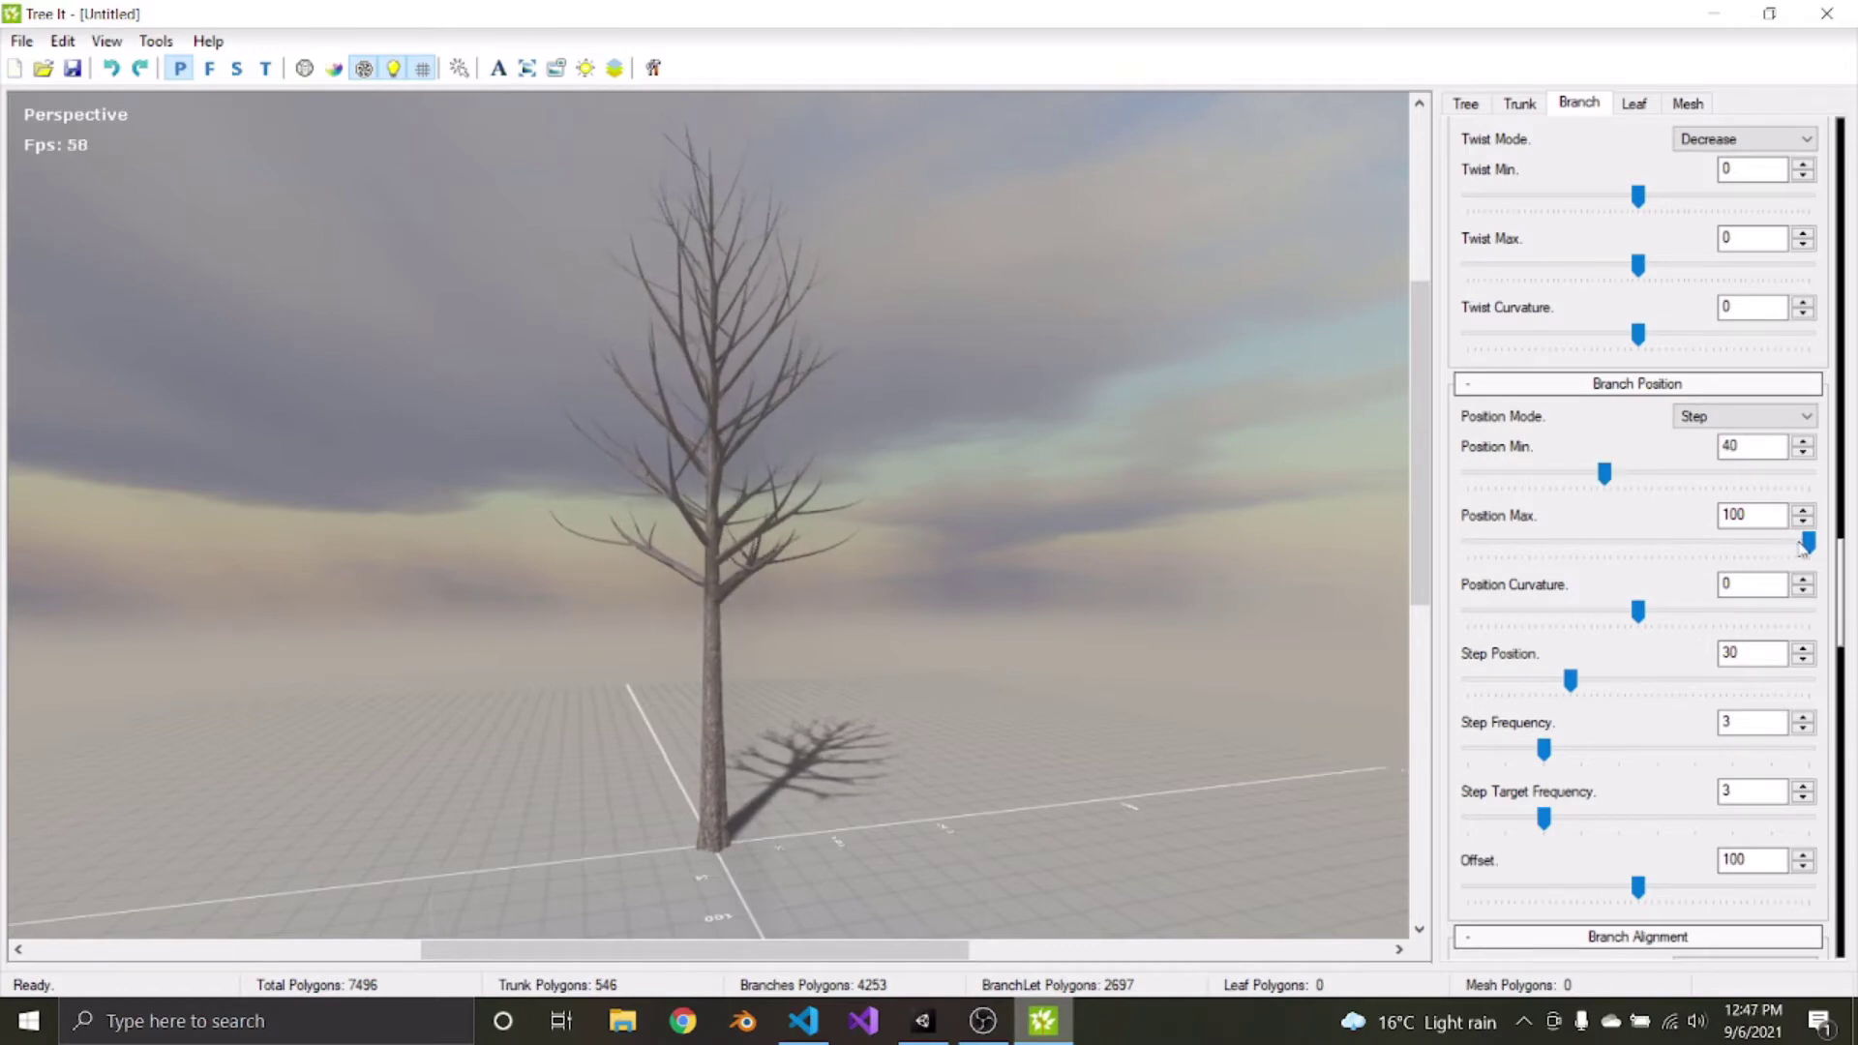
pyautogui.moveTo(1541, 540); pyautogui.dragTo(1597, 581)
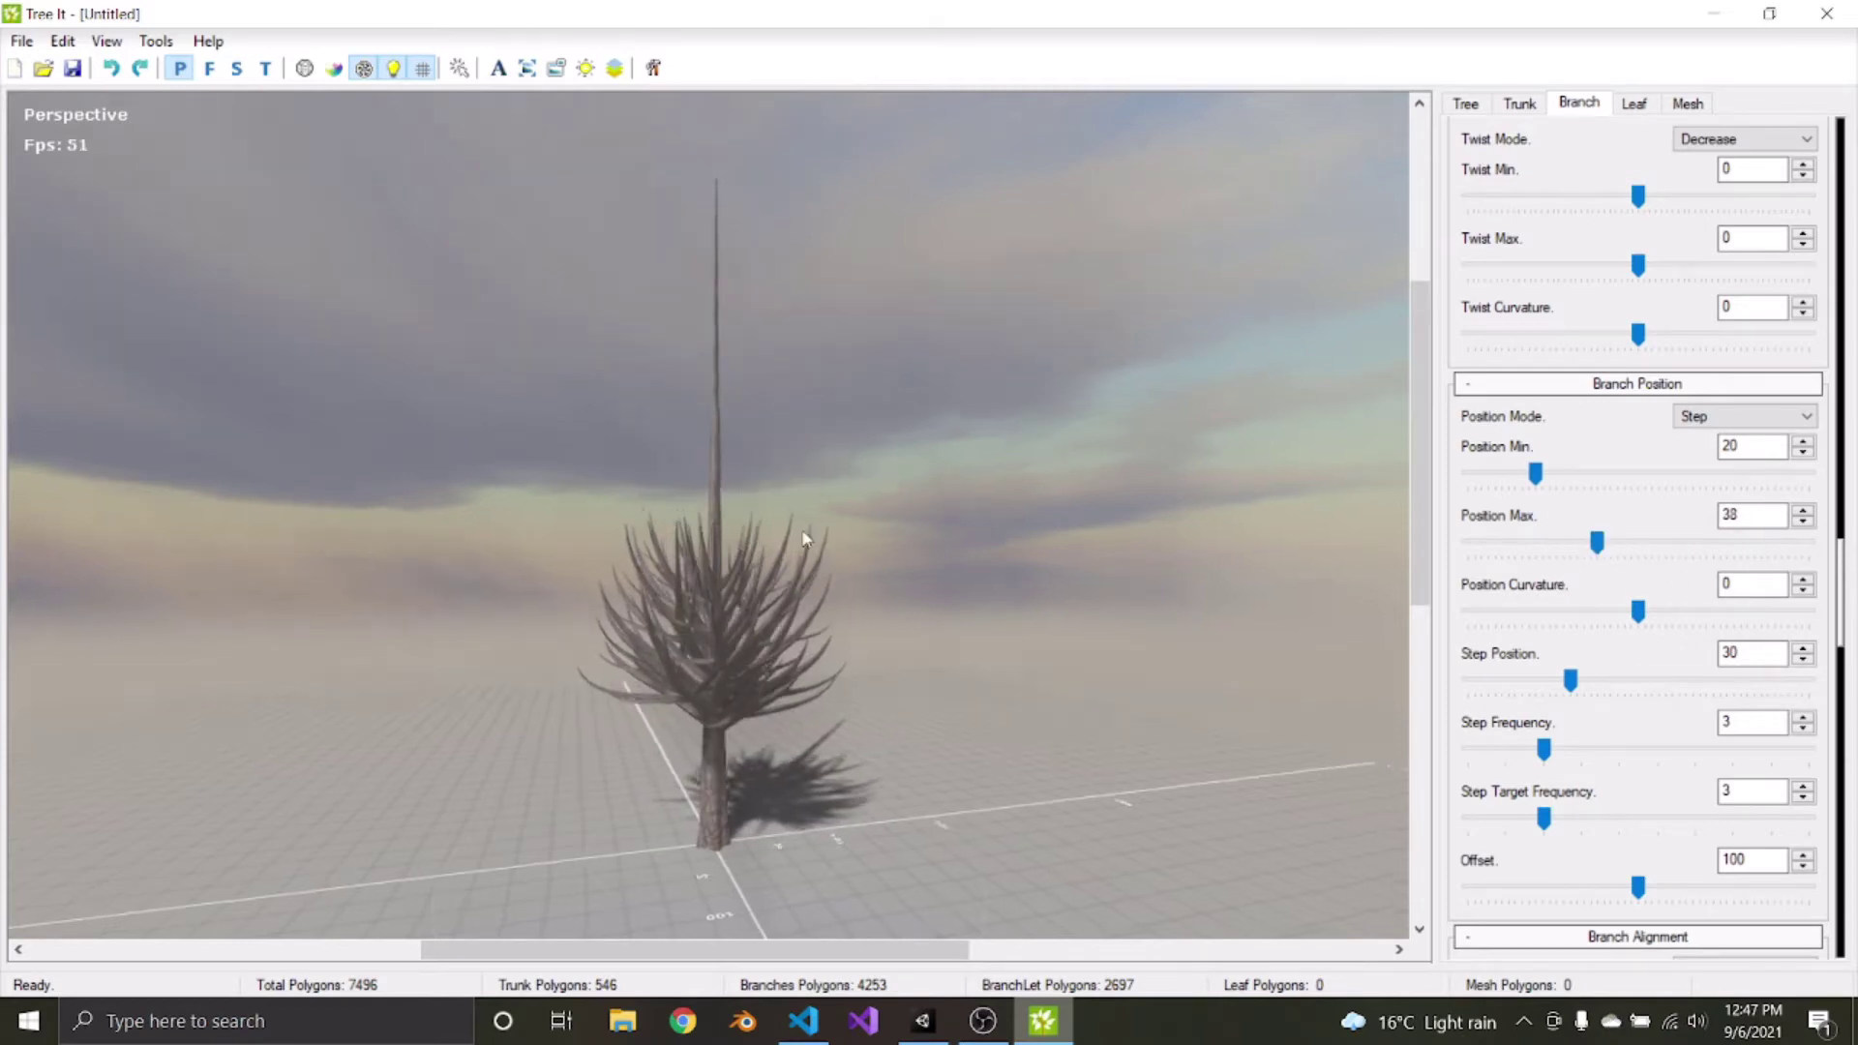
# Raise the maximum branch position to 86 and on to 100 so branches reach the top of the trunk
pyautogui.moveTo(800, 539); pyautogui.dragTo(1258, 580)
pyautogui.moveTo(1604, 547); pyautogui.dragTo(1759, 542)
pyautogui.moveTo(896, 460); pyautogui.dragTo(745, 305)
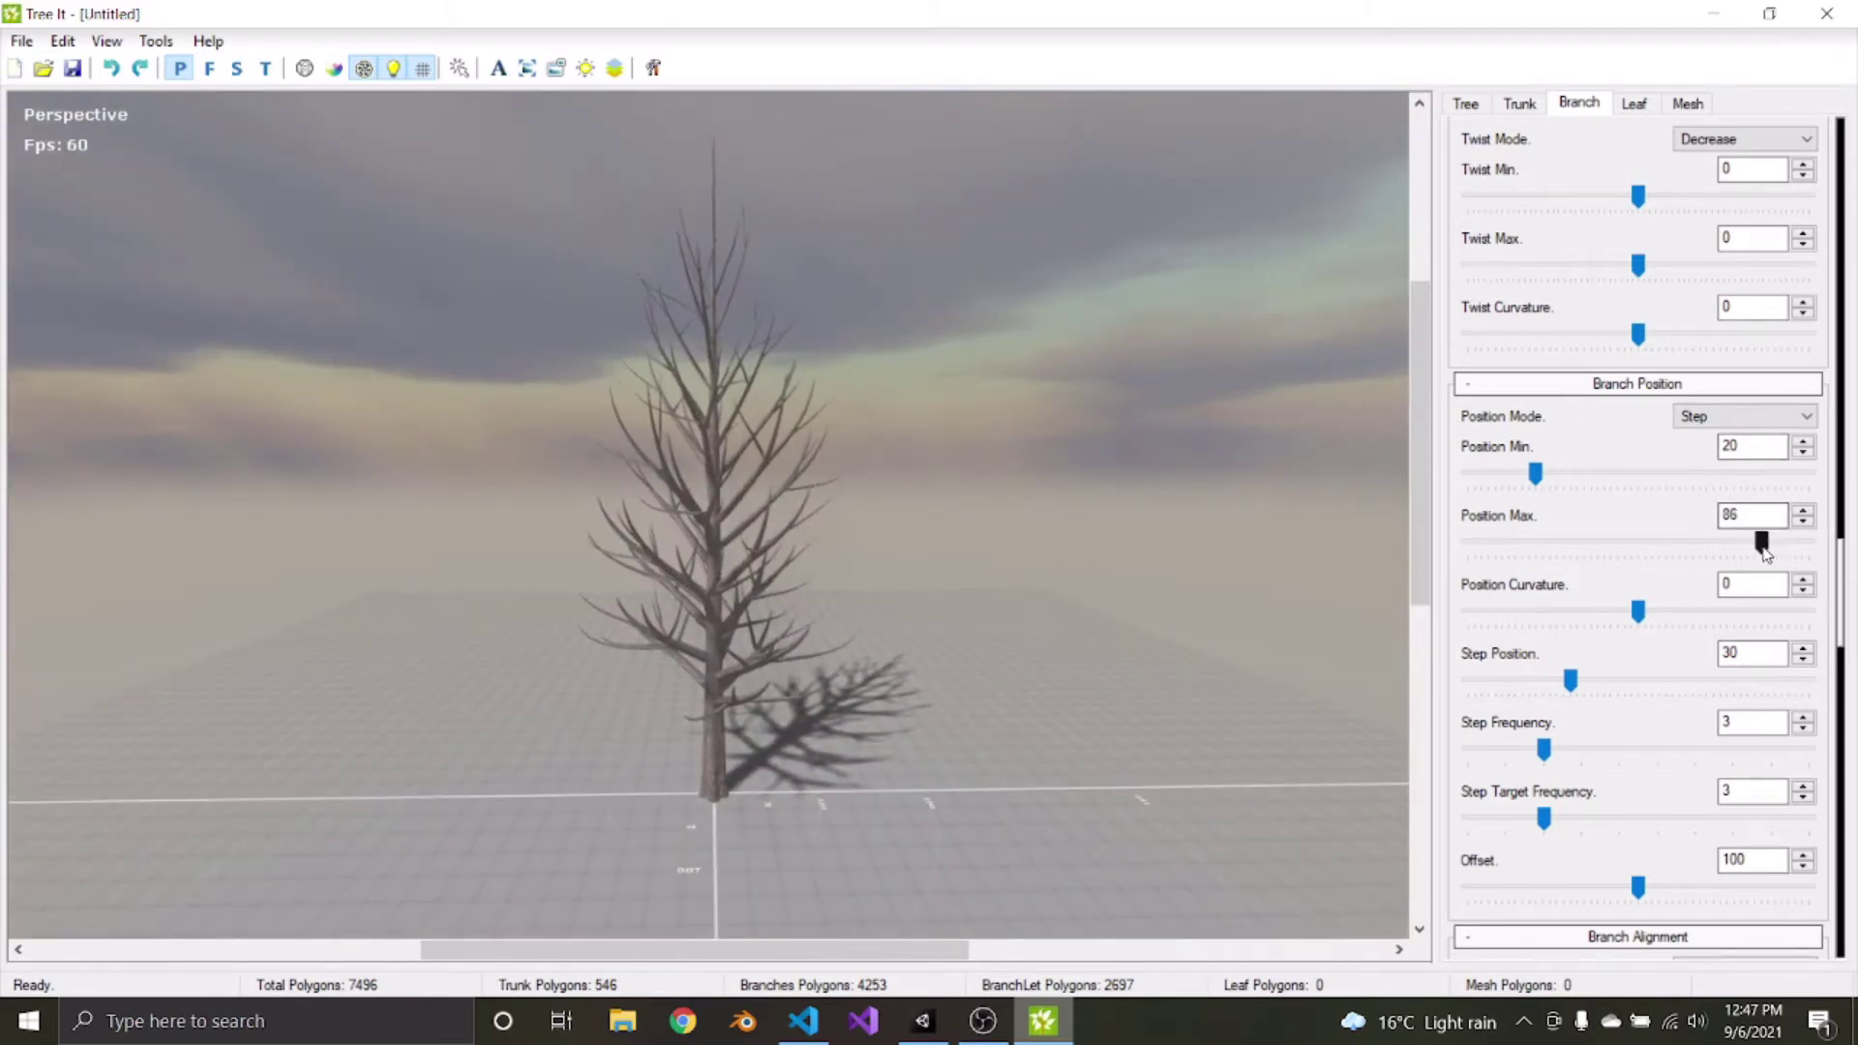
pyautogui.moveTo(1763, 550); pyautogui.dragTo(1808, 545)
pyautogui.scroll(-3, 1638, 608)
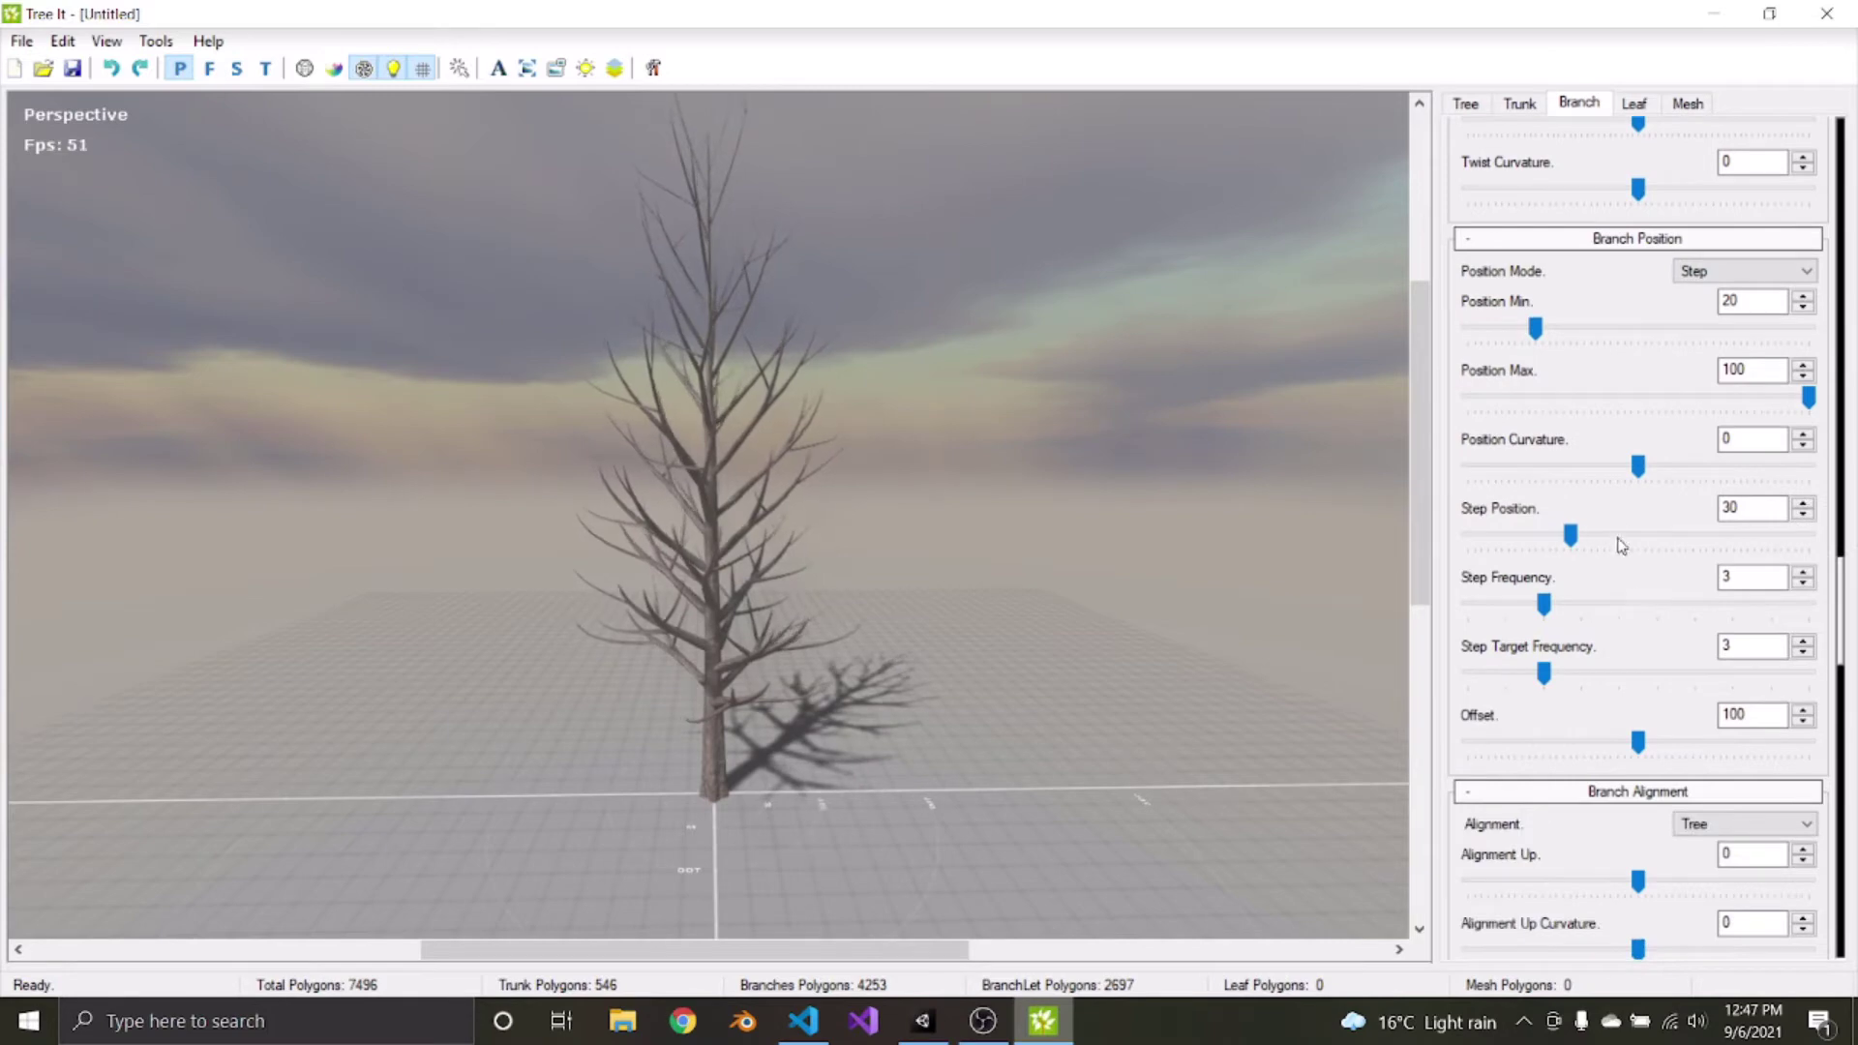
# Set the branches' Alignment Up value to -88 and check the drooping shape from several angles
pyautogui.scroll(-4, 1607, 619)
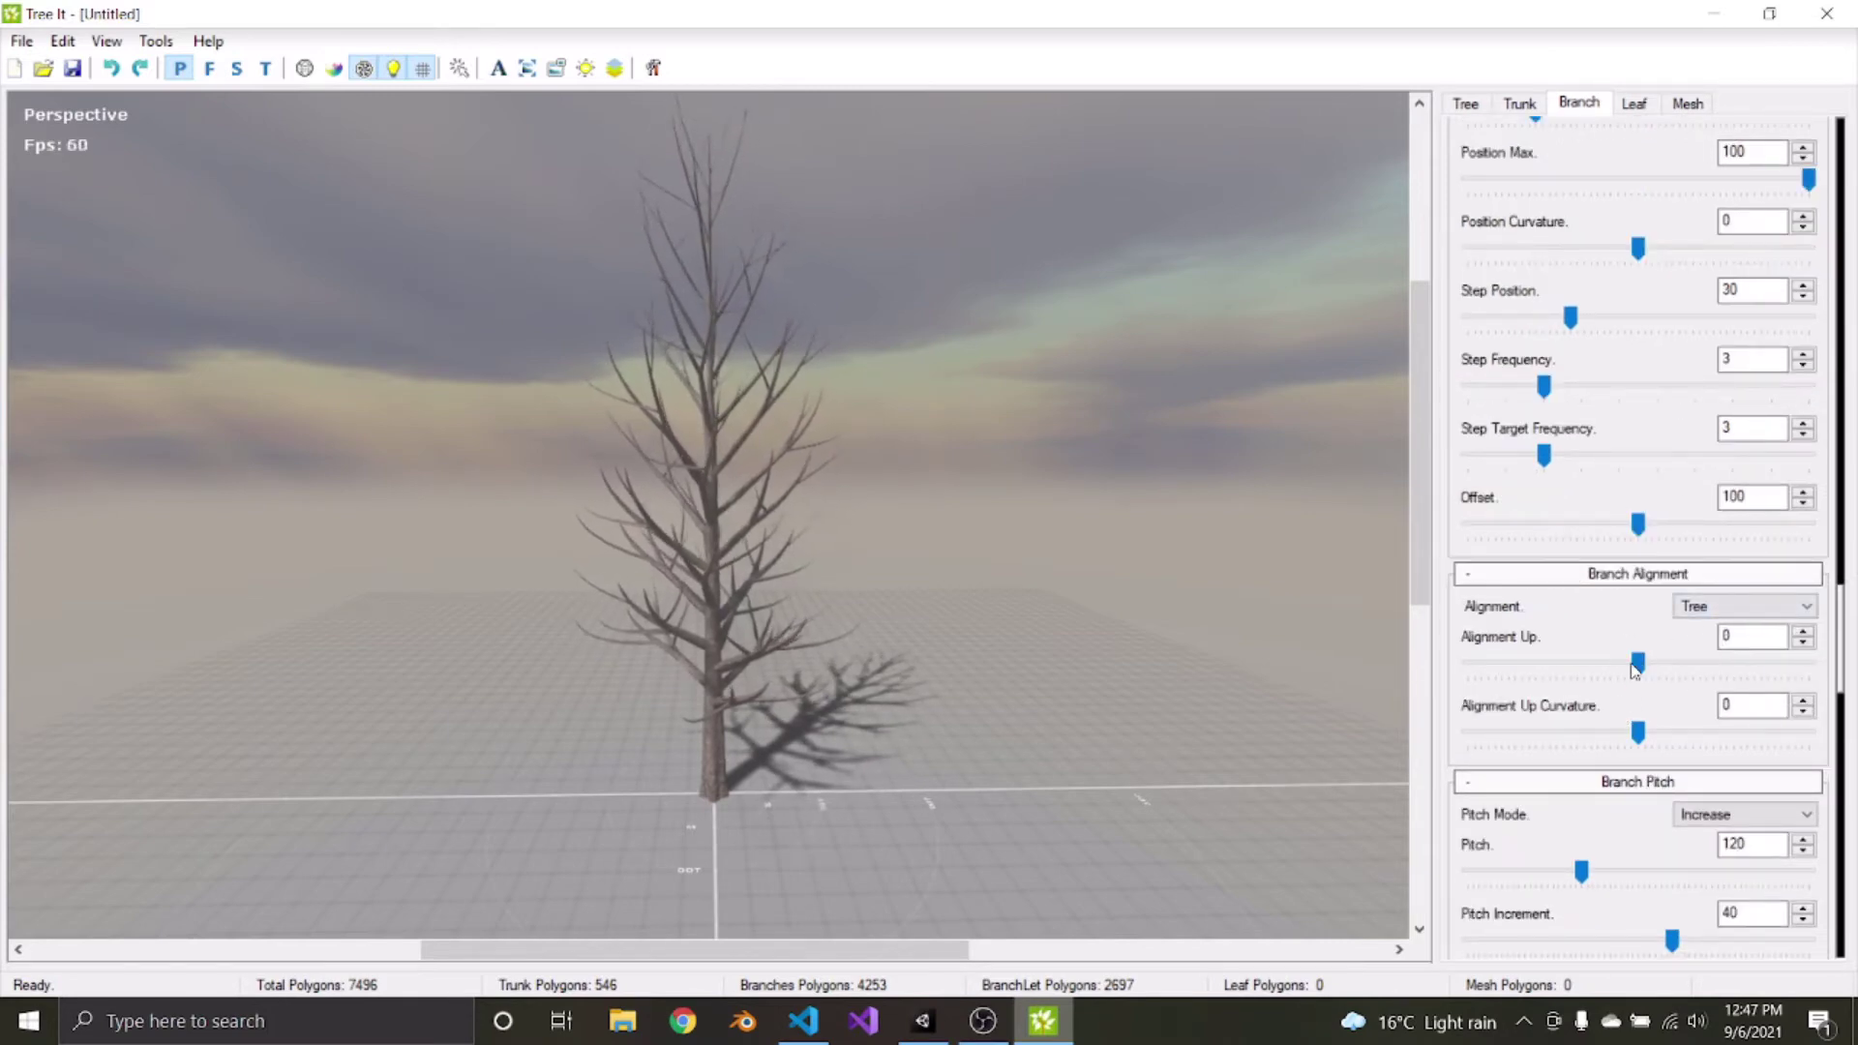
pyautogui.moveTo(1649, 674); pyautogui.dragTo(1490, 678)
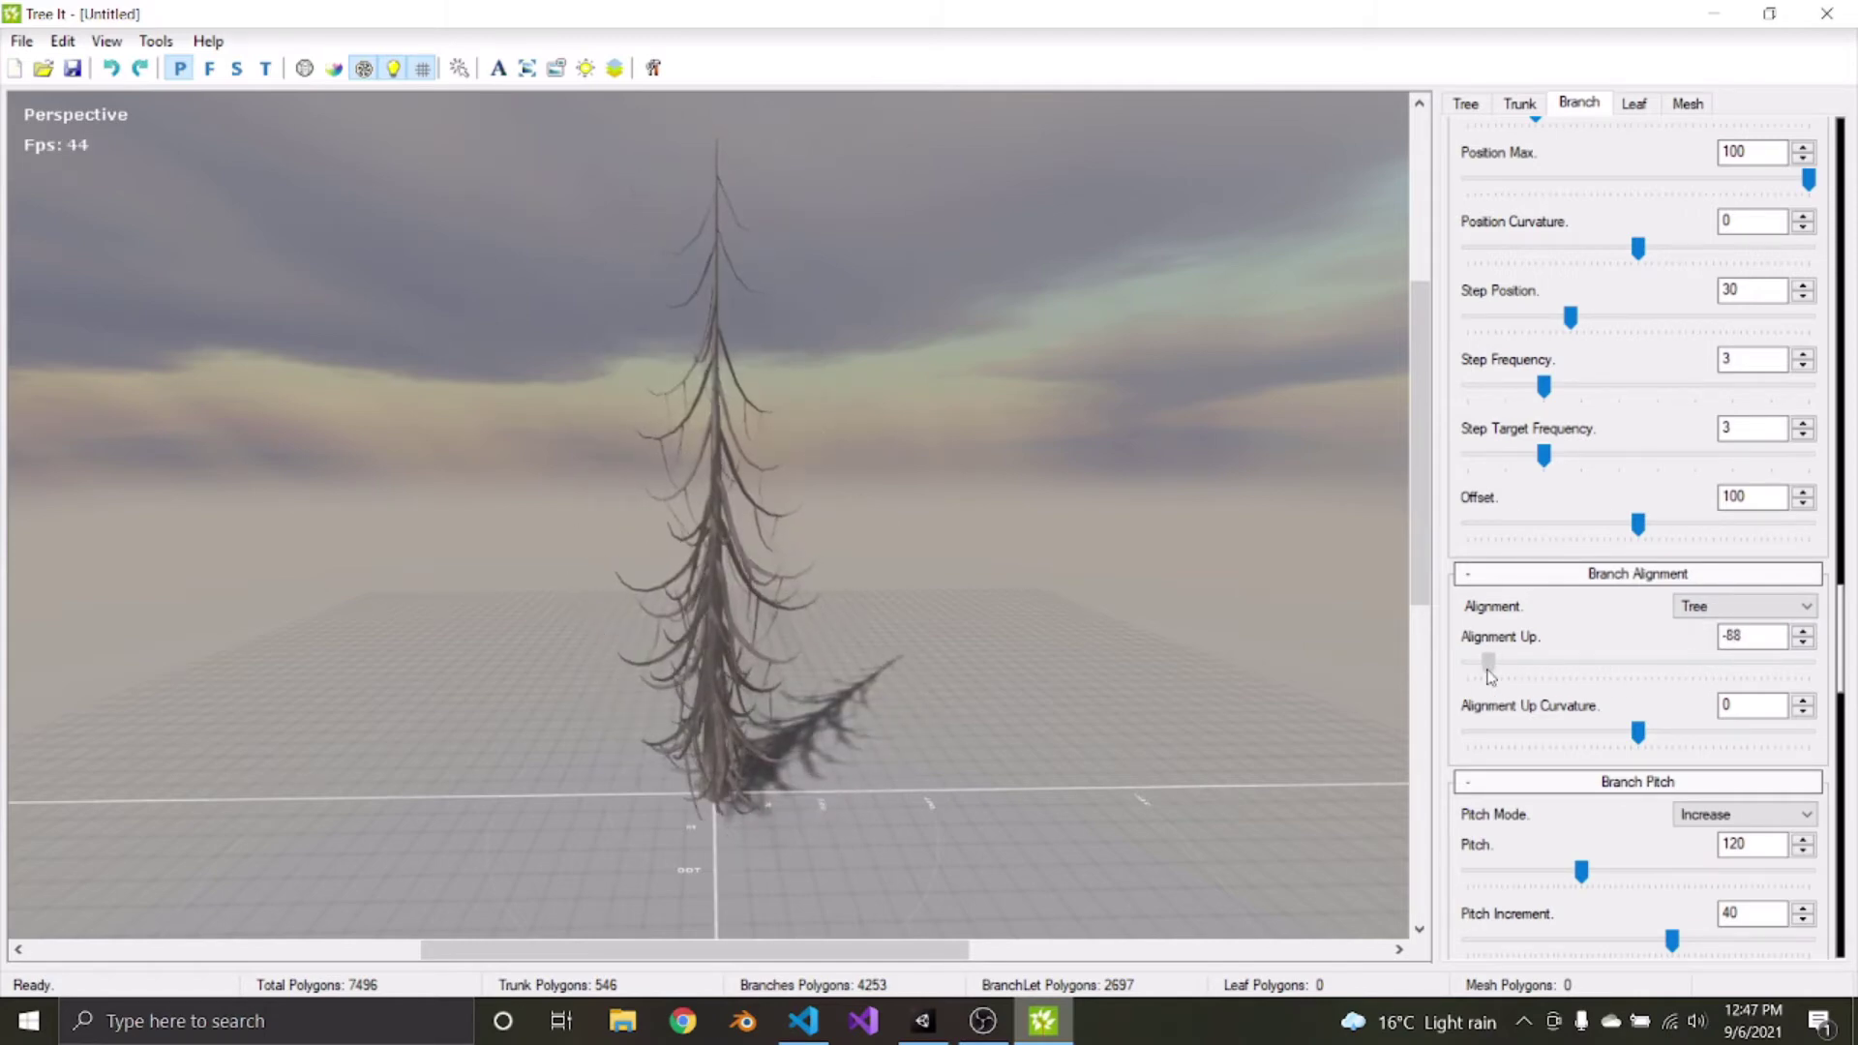
pyautogui.moveTo(1345, 659); pyautogui.dragTo(465, 513)
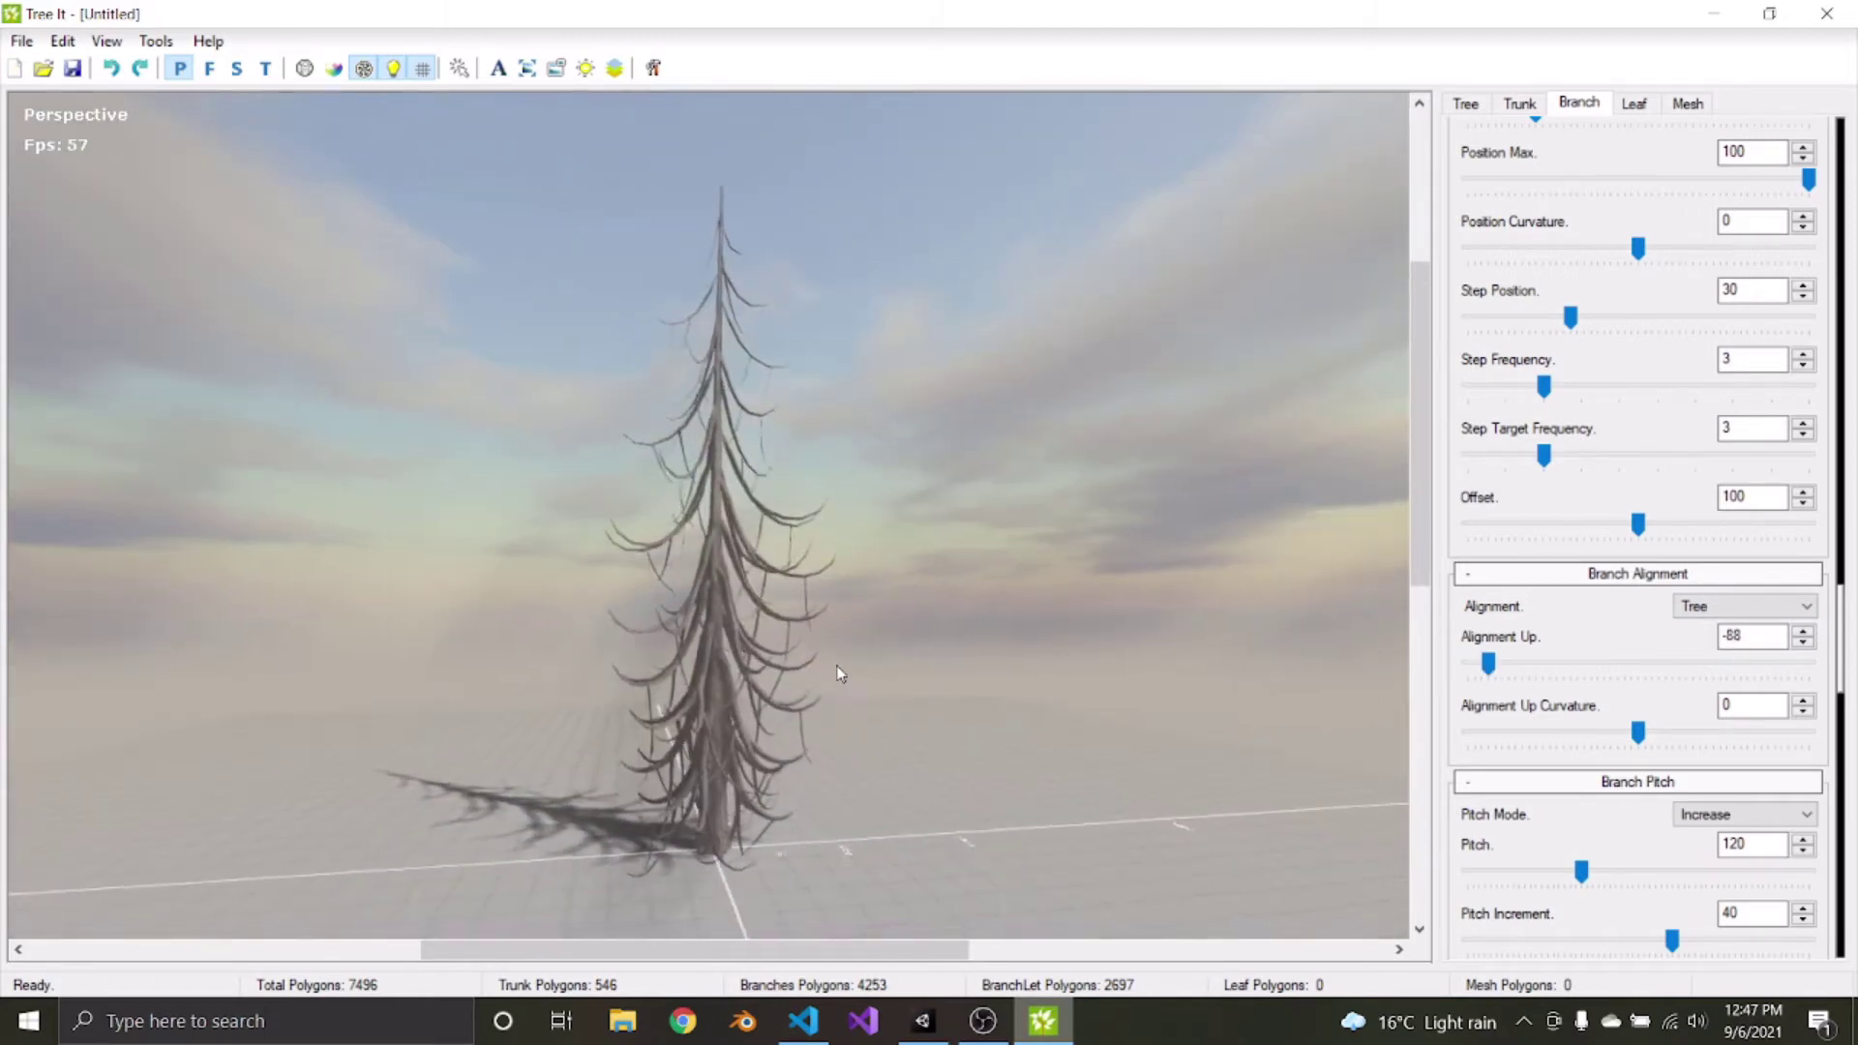
pyautogui.moveTo(840, 675); pyautogui.dragTo(1004, 606)
# Set the minimum branch position to 42 and the branches' Alignment Up value to -72
pyautogui.scroll(2, 1546, 290)
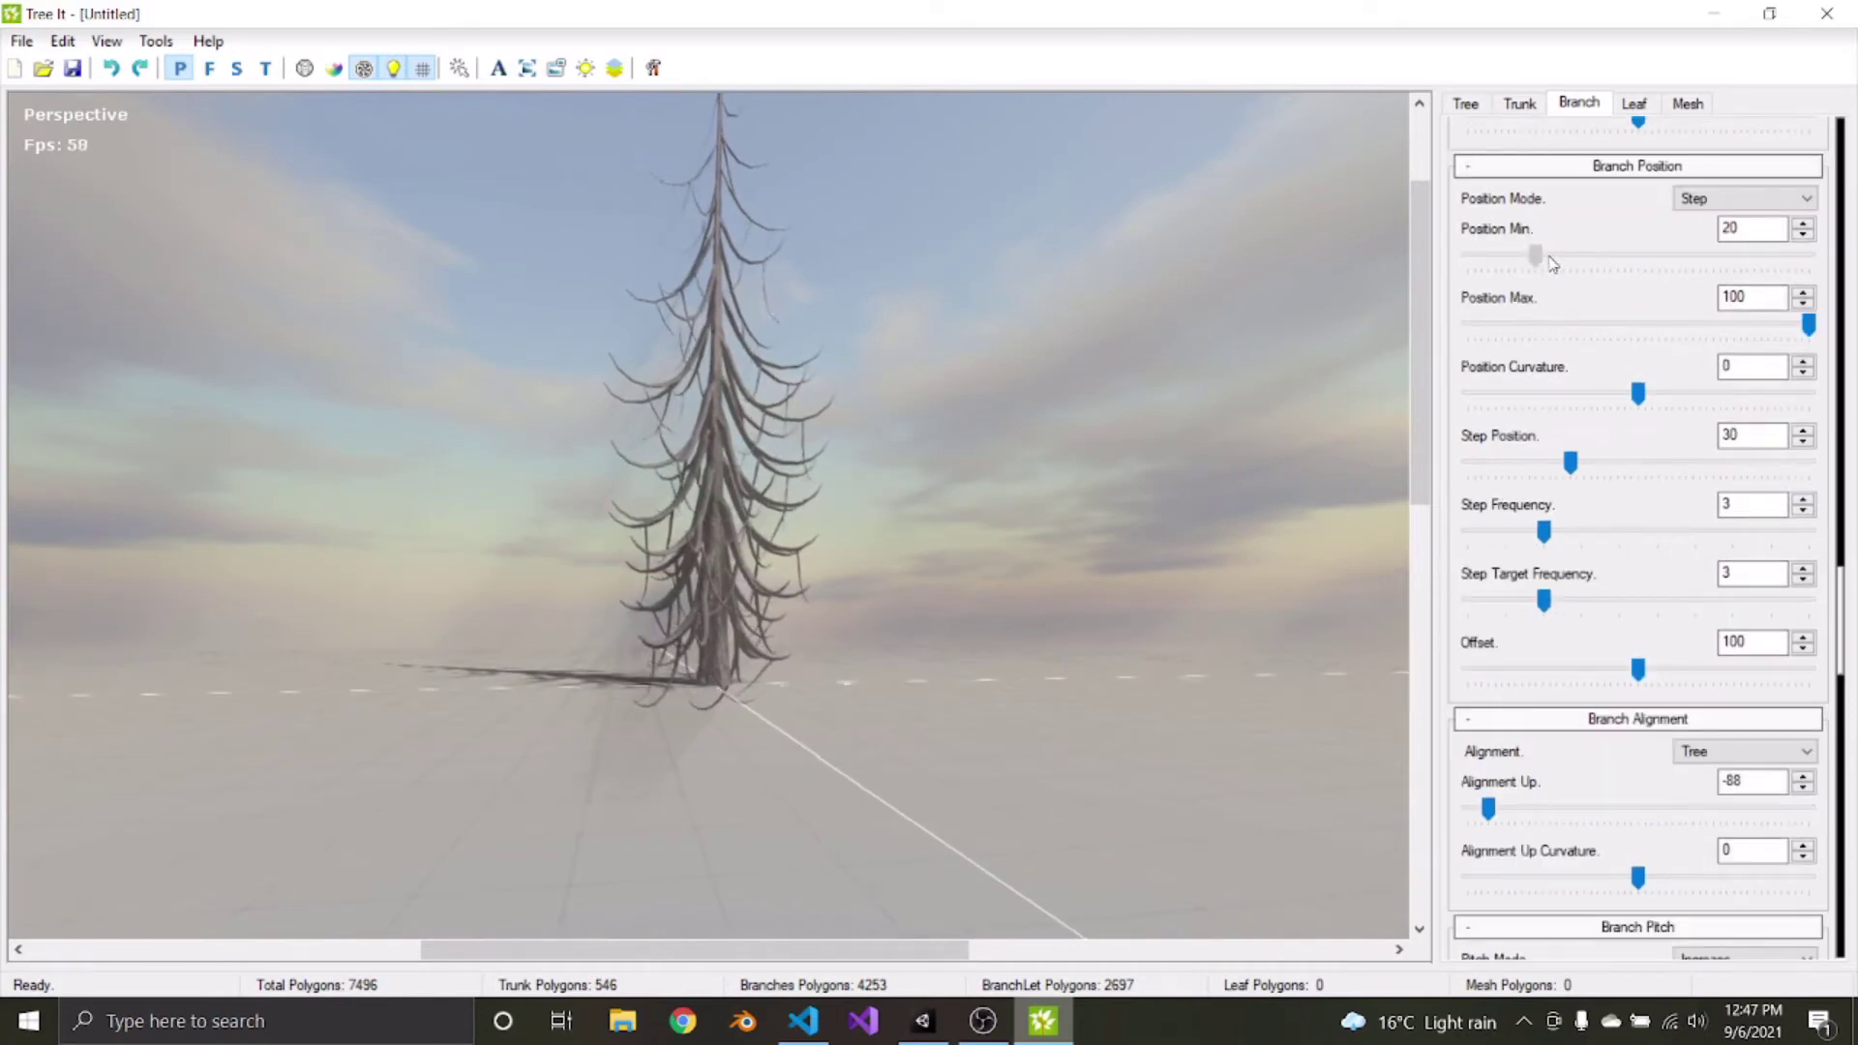
pyautogui.moveTo(1551, 262); pyautogui.dragTo(1610, 257)
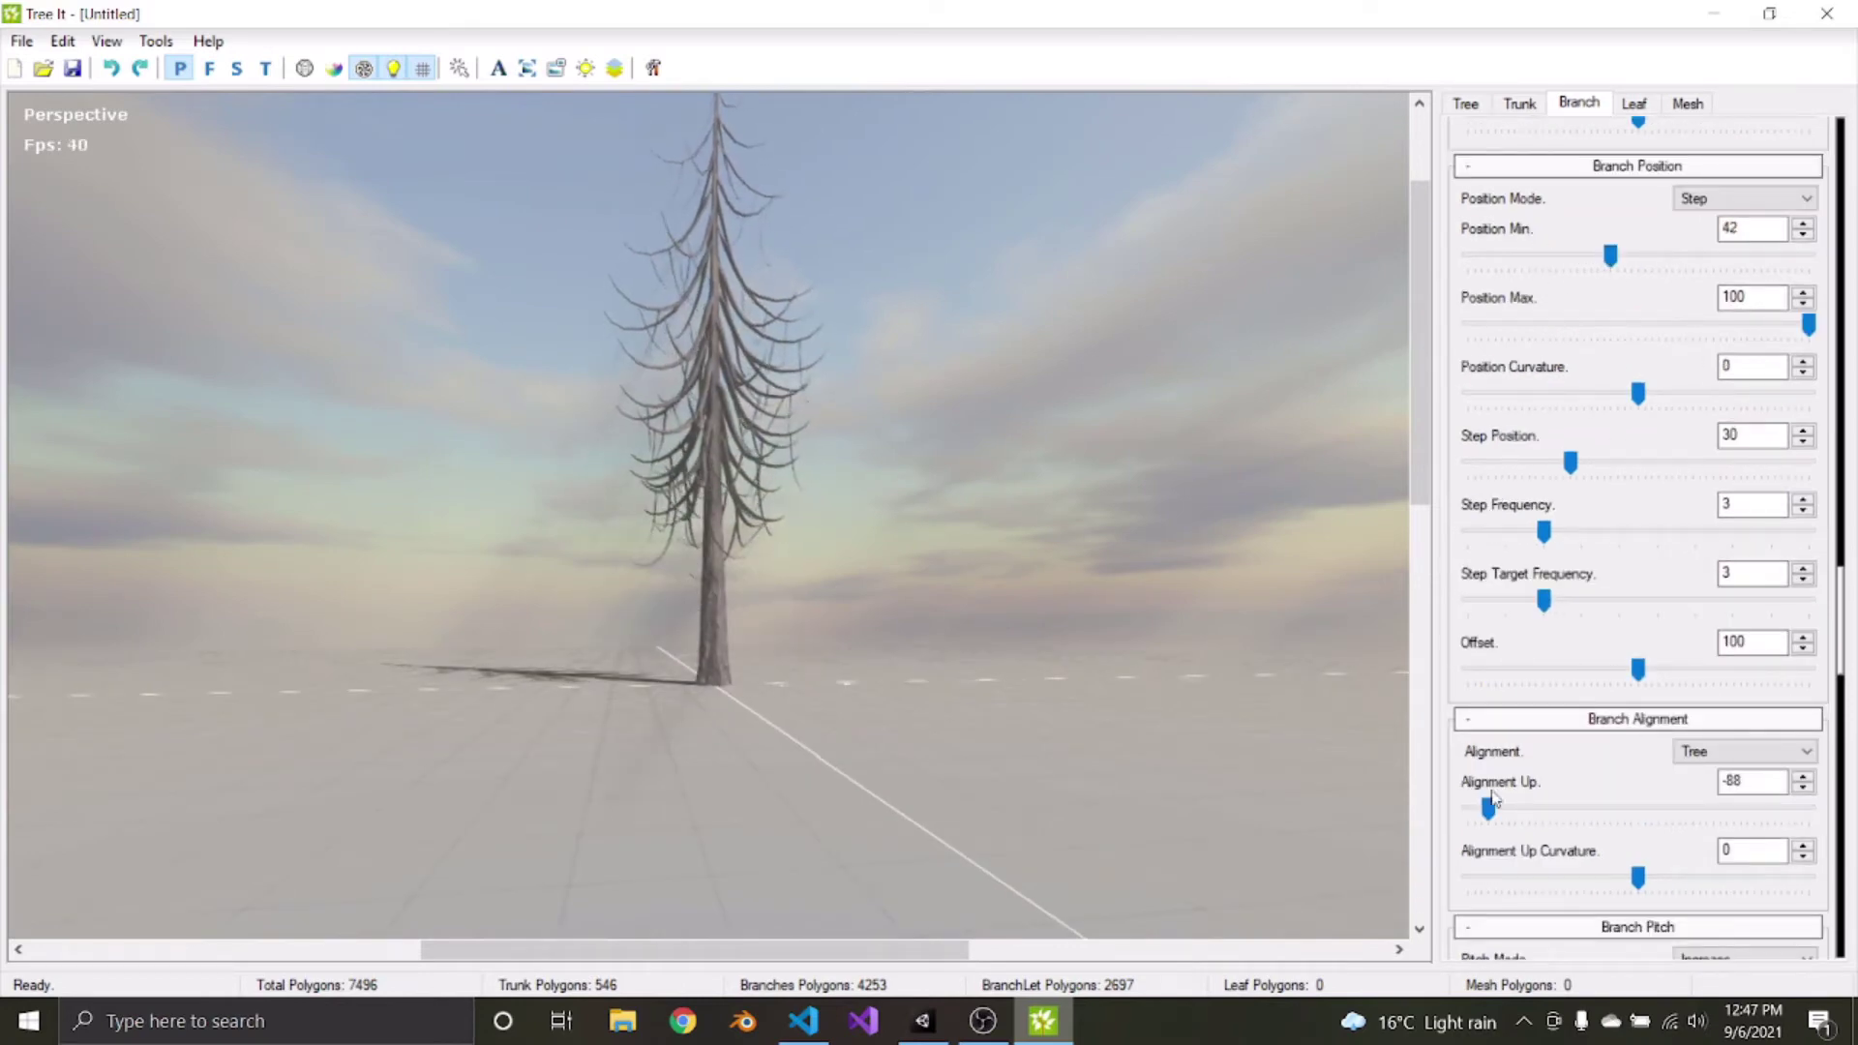
pyautogui.moveTo(1521, 811); pyautogui.dragTo(1515, 811)
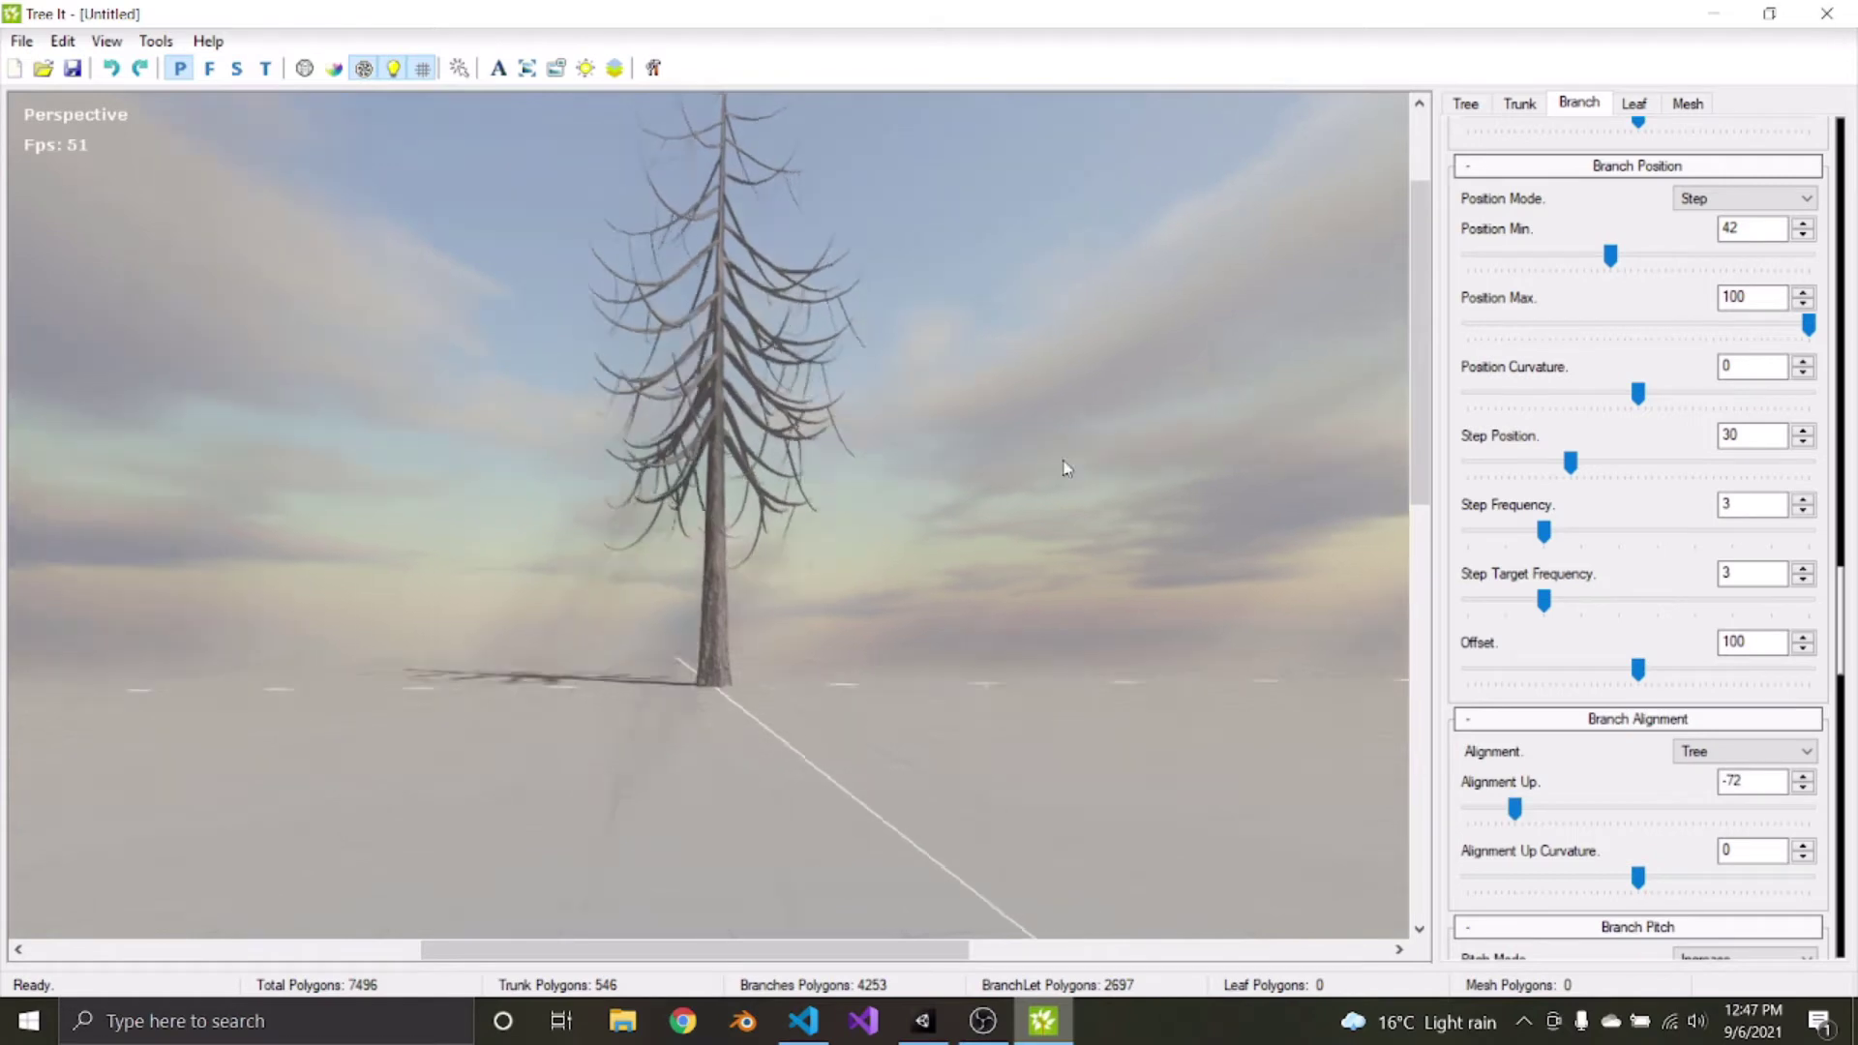
pyautogui.moveTo(1066, 469); pyautogui.dragTo(1129, 510)
# Set the branch gravity to -8
pyautogui.scroll(3, 1692, 498)
pyautogui.scroll(10, 1691, 497)
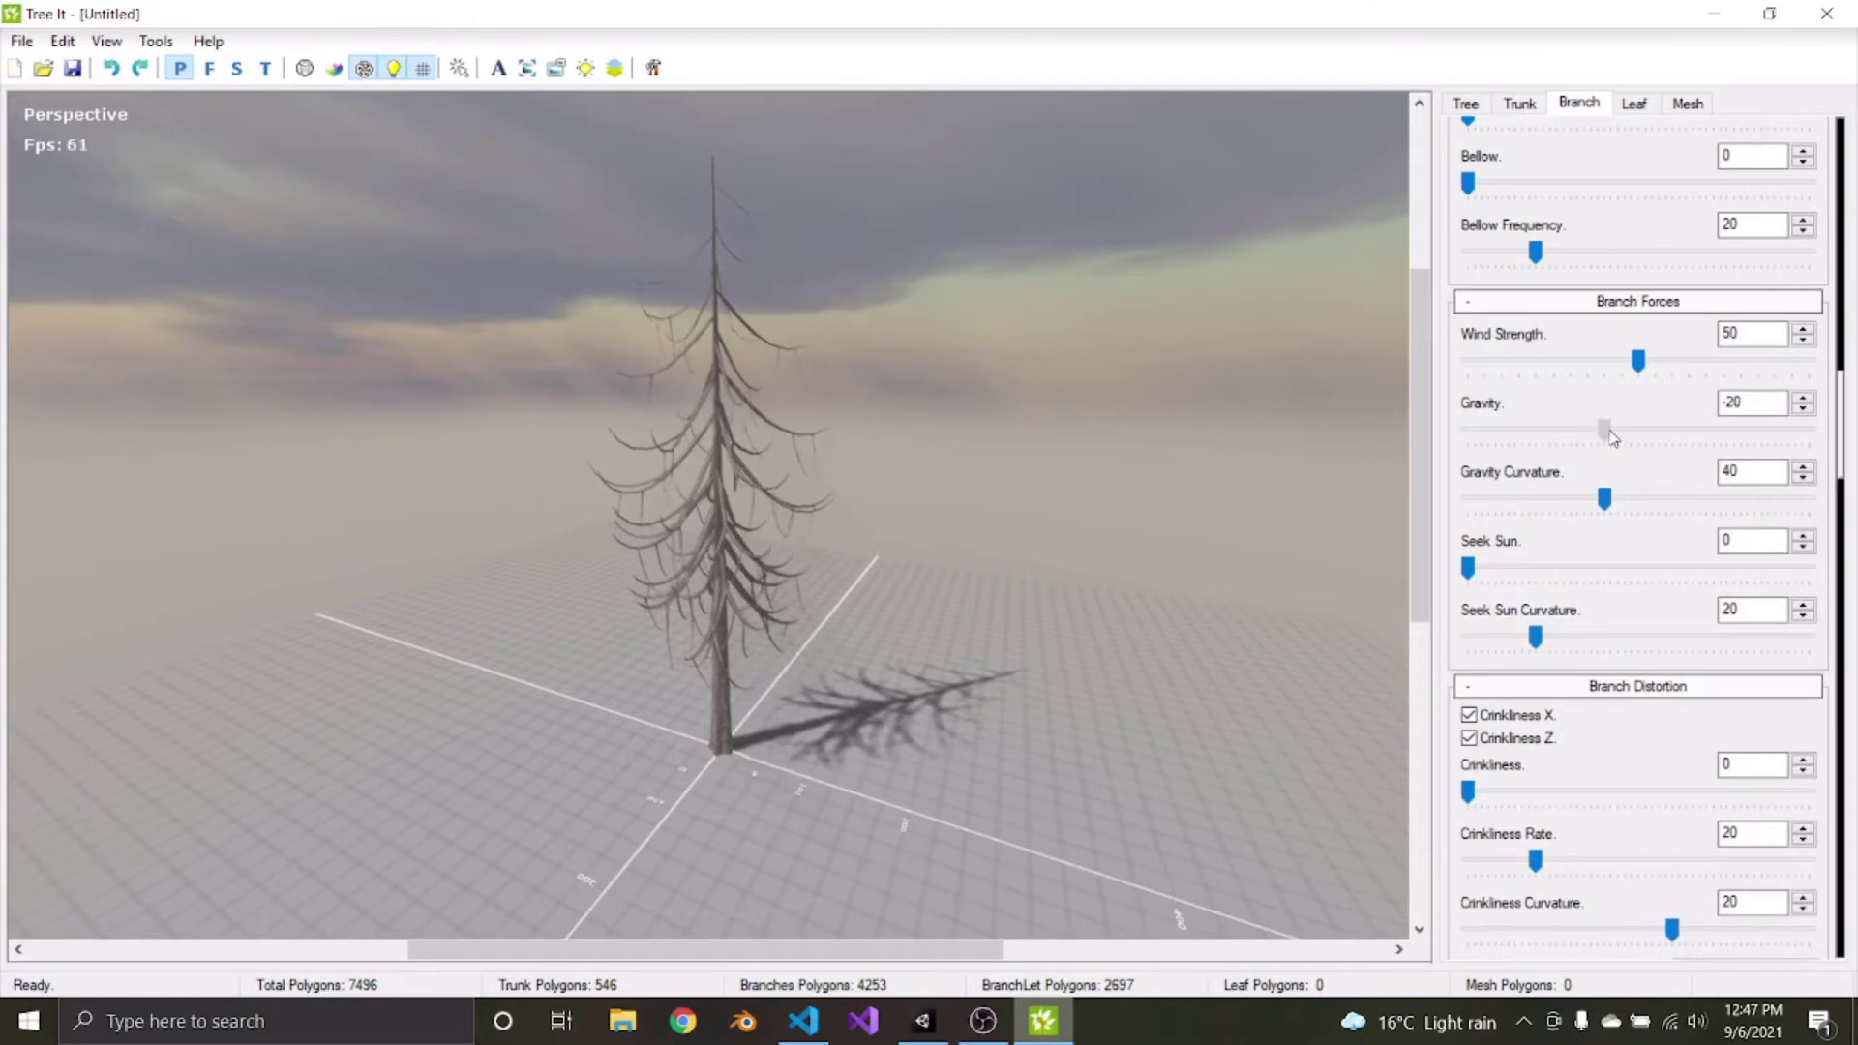
pyautogui.moveTo(1611, 438); pyautogui.dragTo(1629, 429)
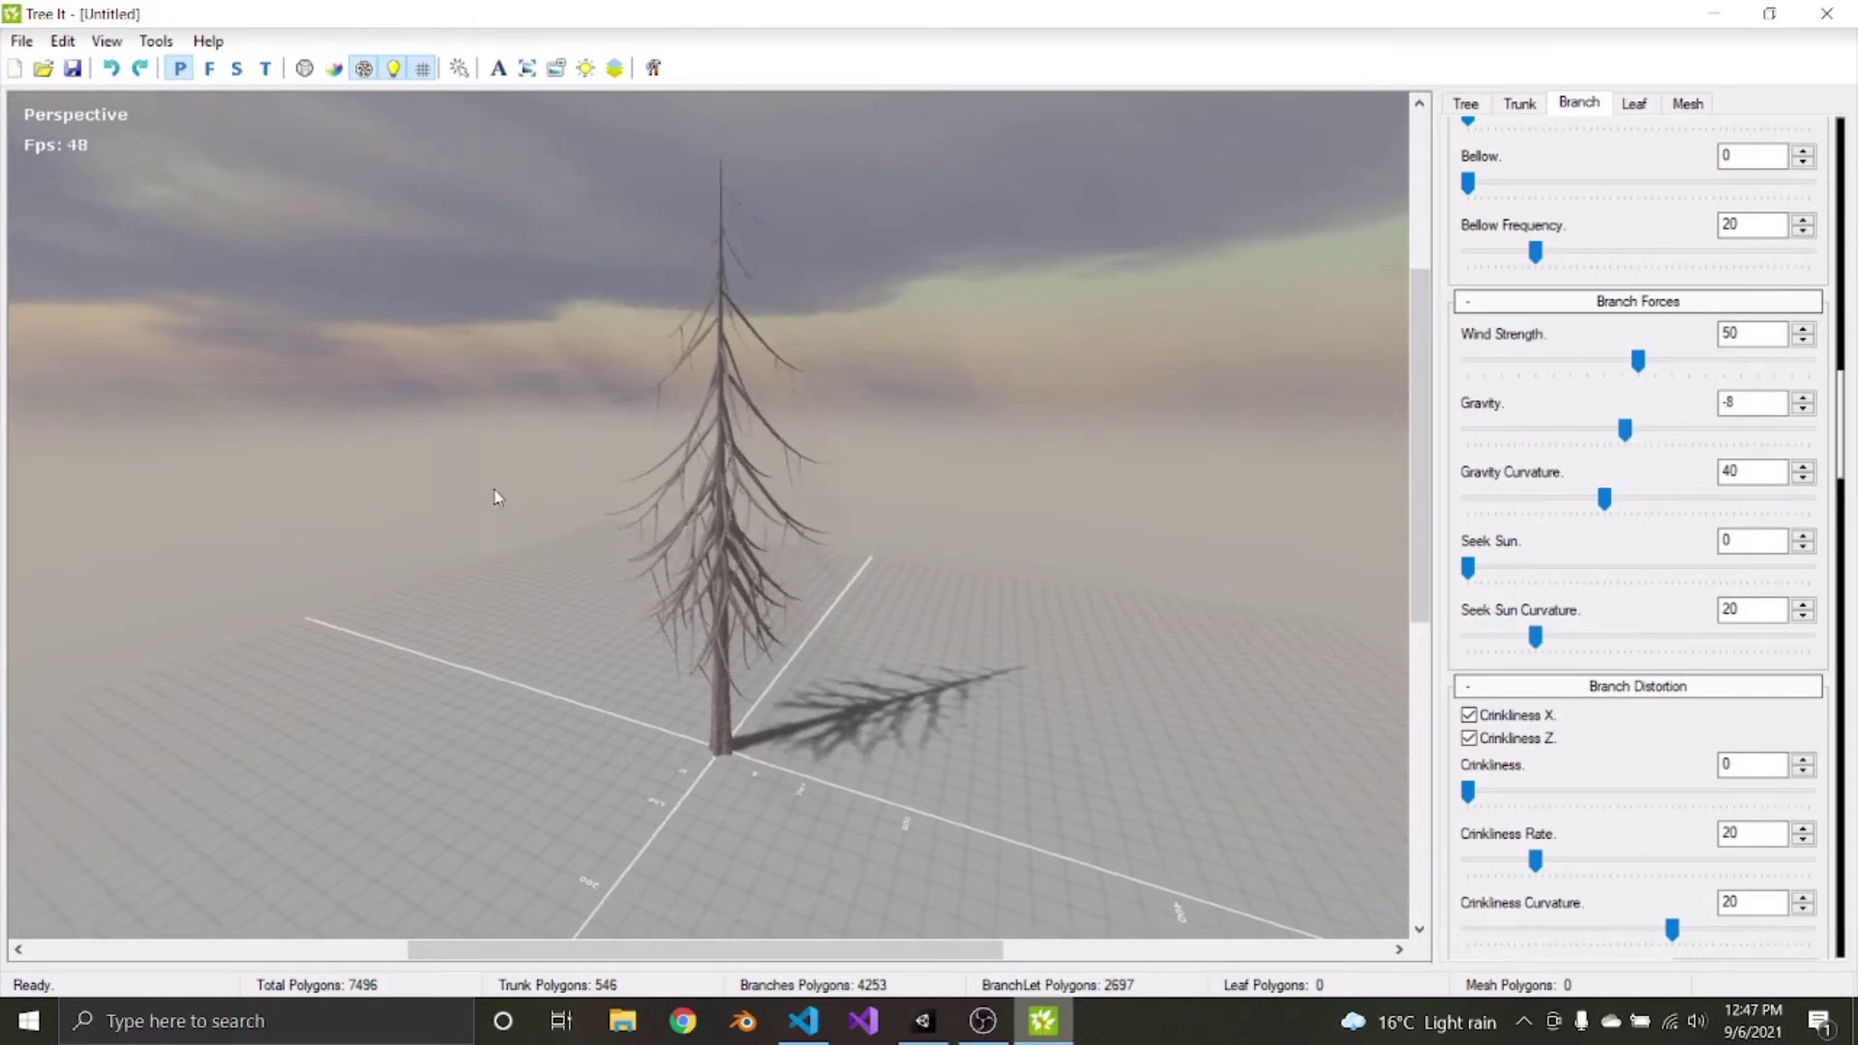
pyautogui.moveTo(497, 502); pyautogui.dragTo(1111, 660)
# Set the branch step frequency to 5
pyautogui.scroll(-10, 1535, 651)
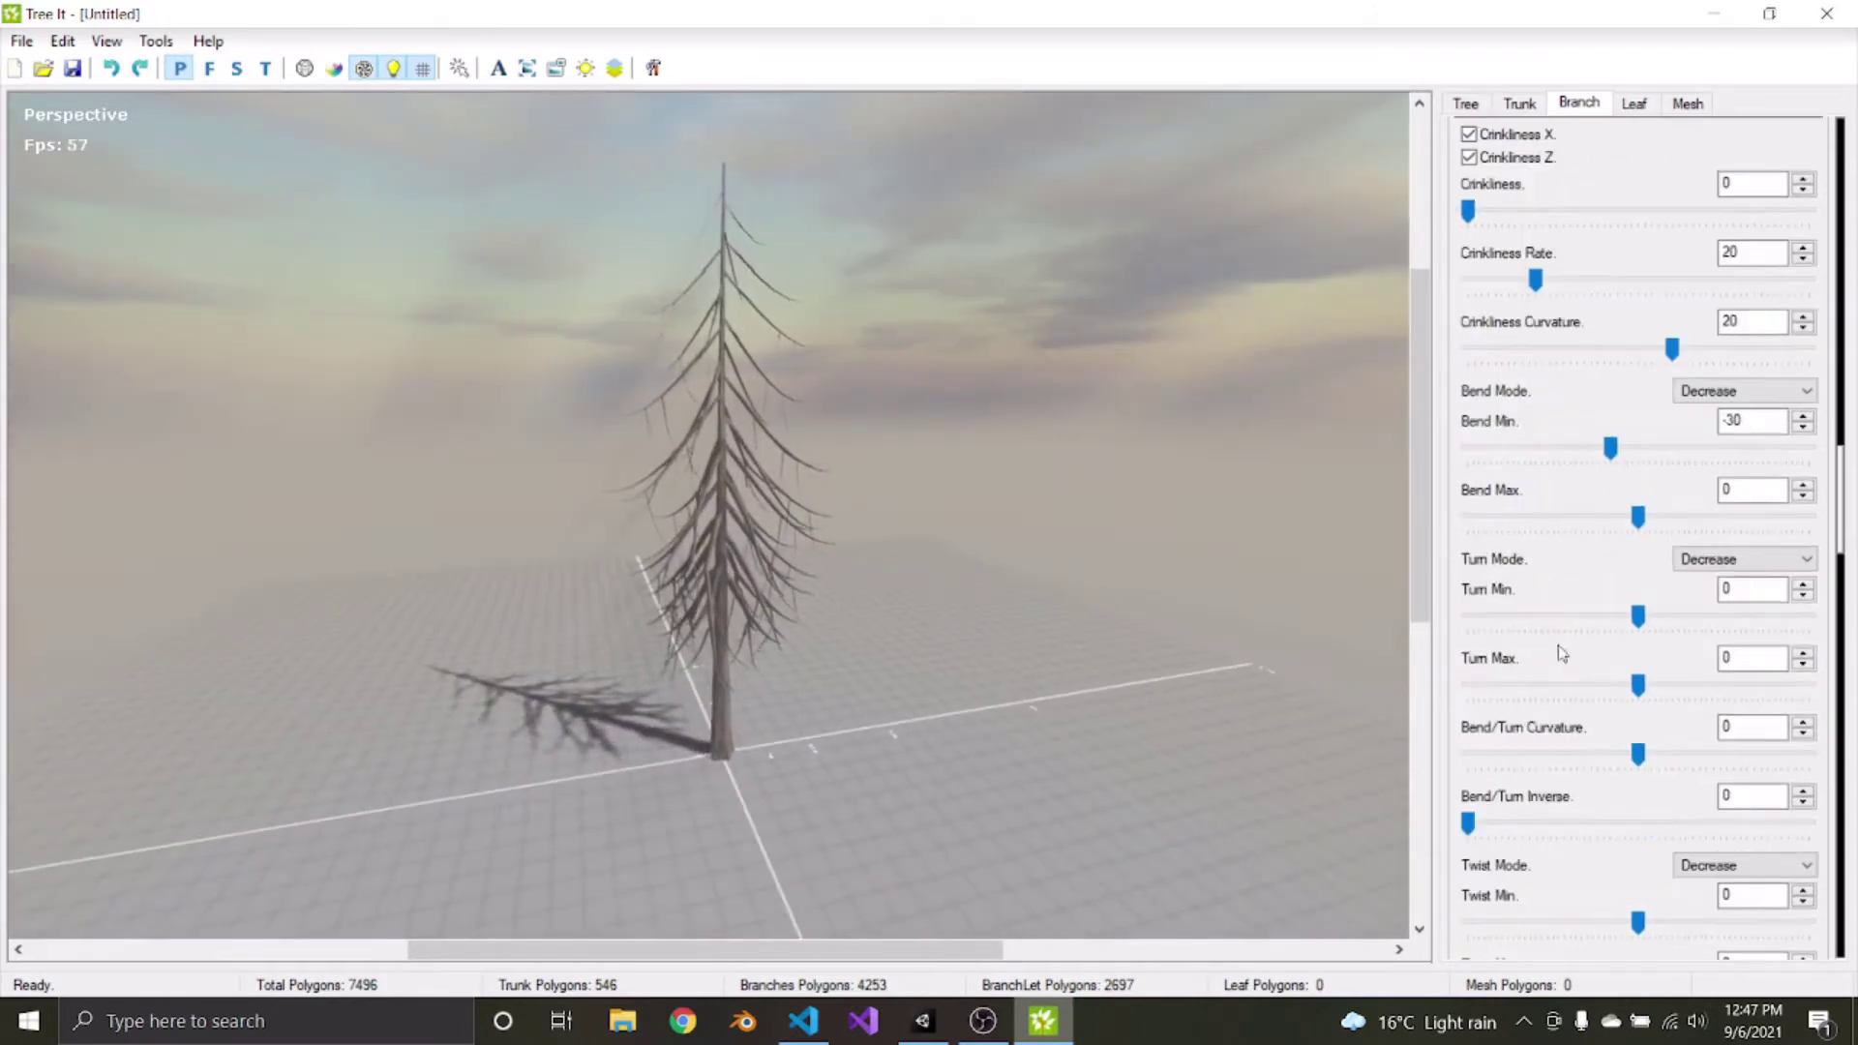
pyautogui.scroll(-2, 1592, 621)
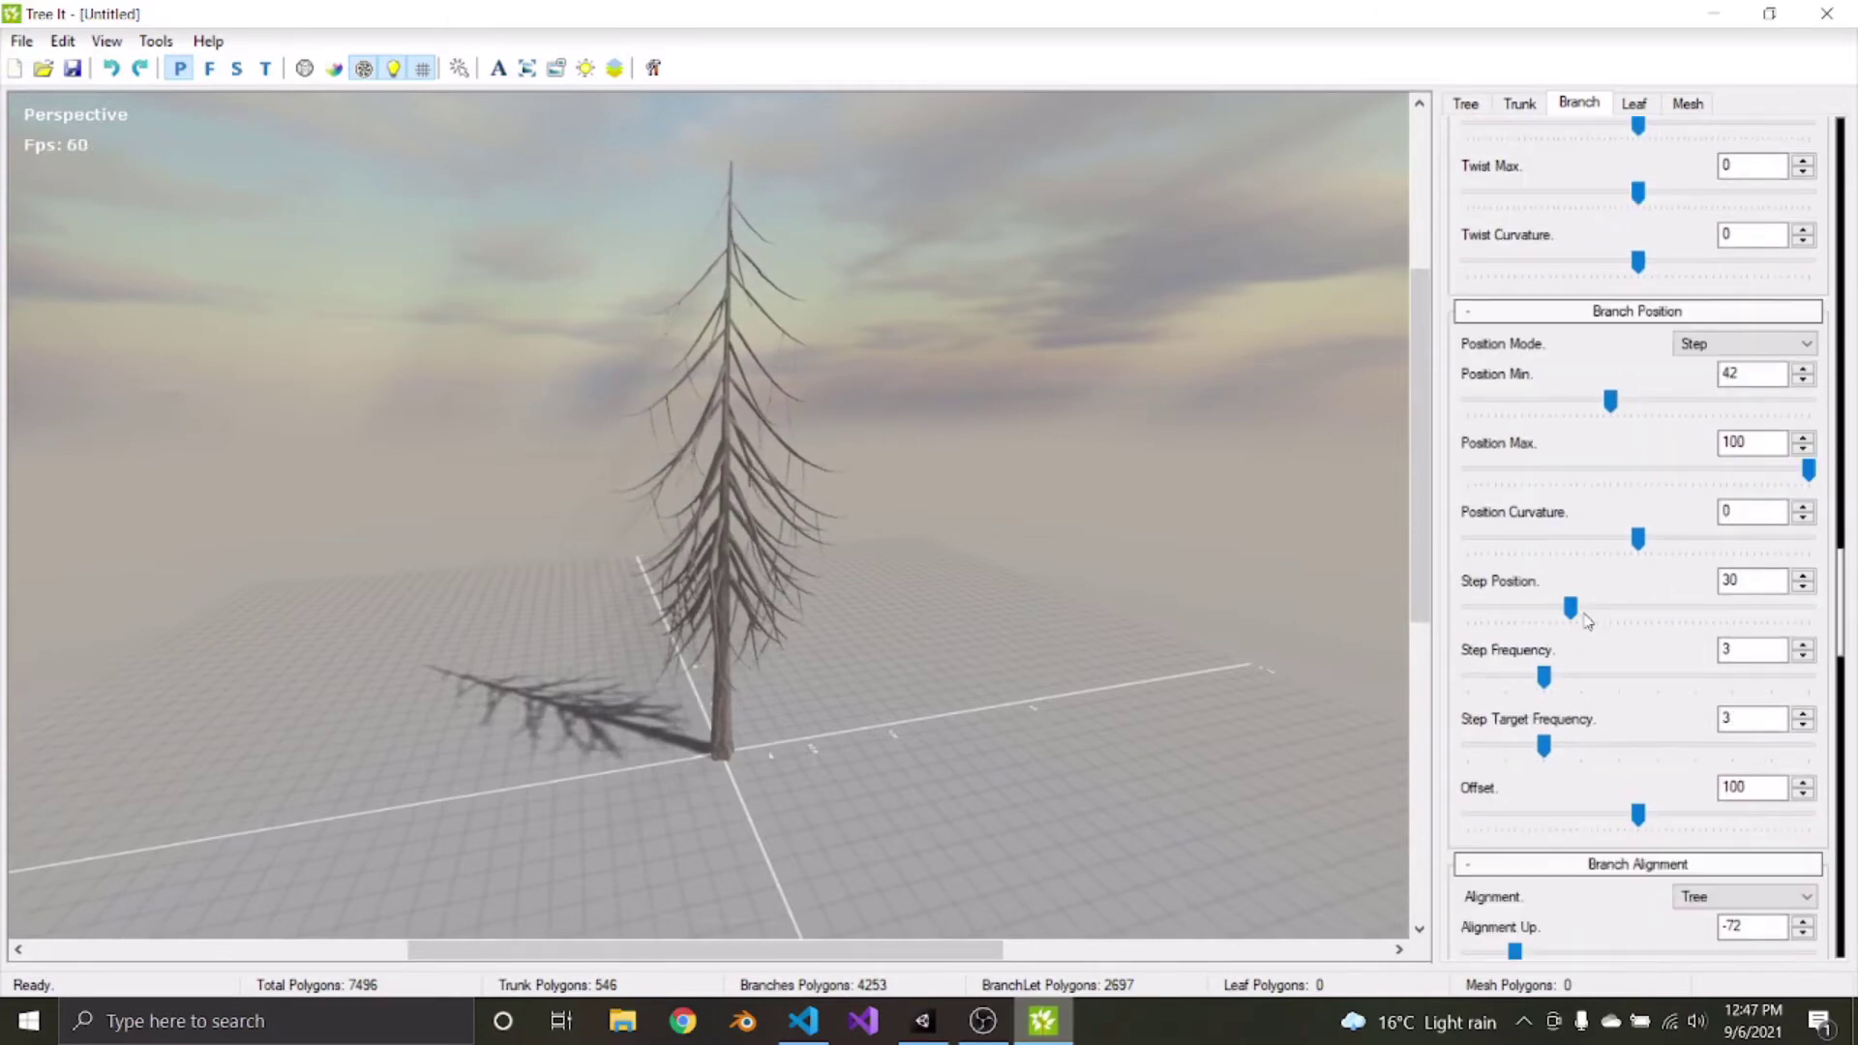
pyautogui.moveTo(1553, 683); pyautogui.dragTo(1594, 693)
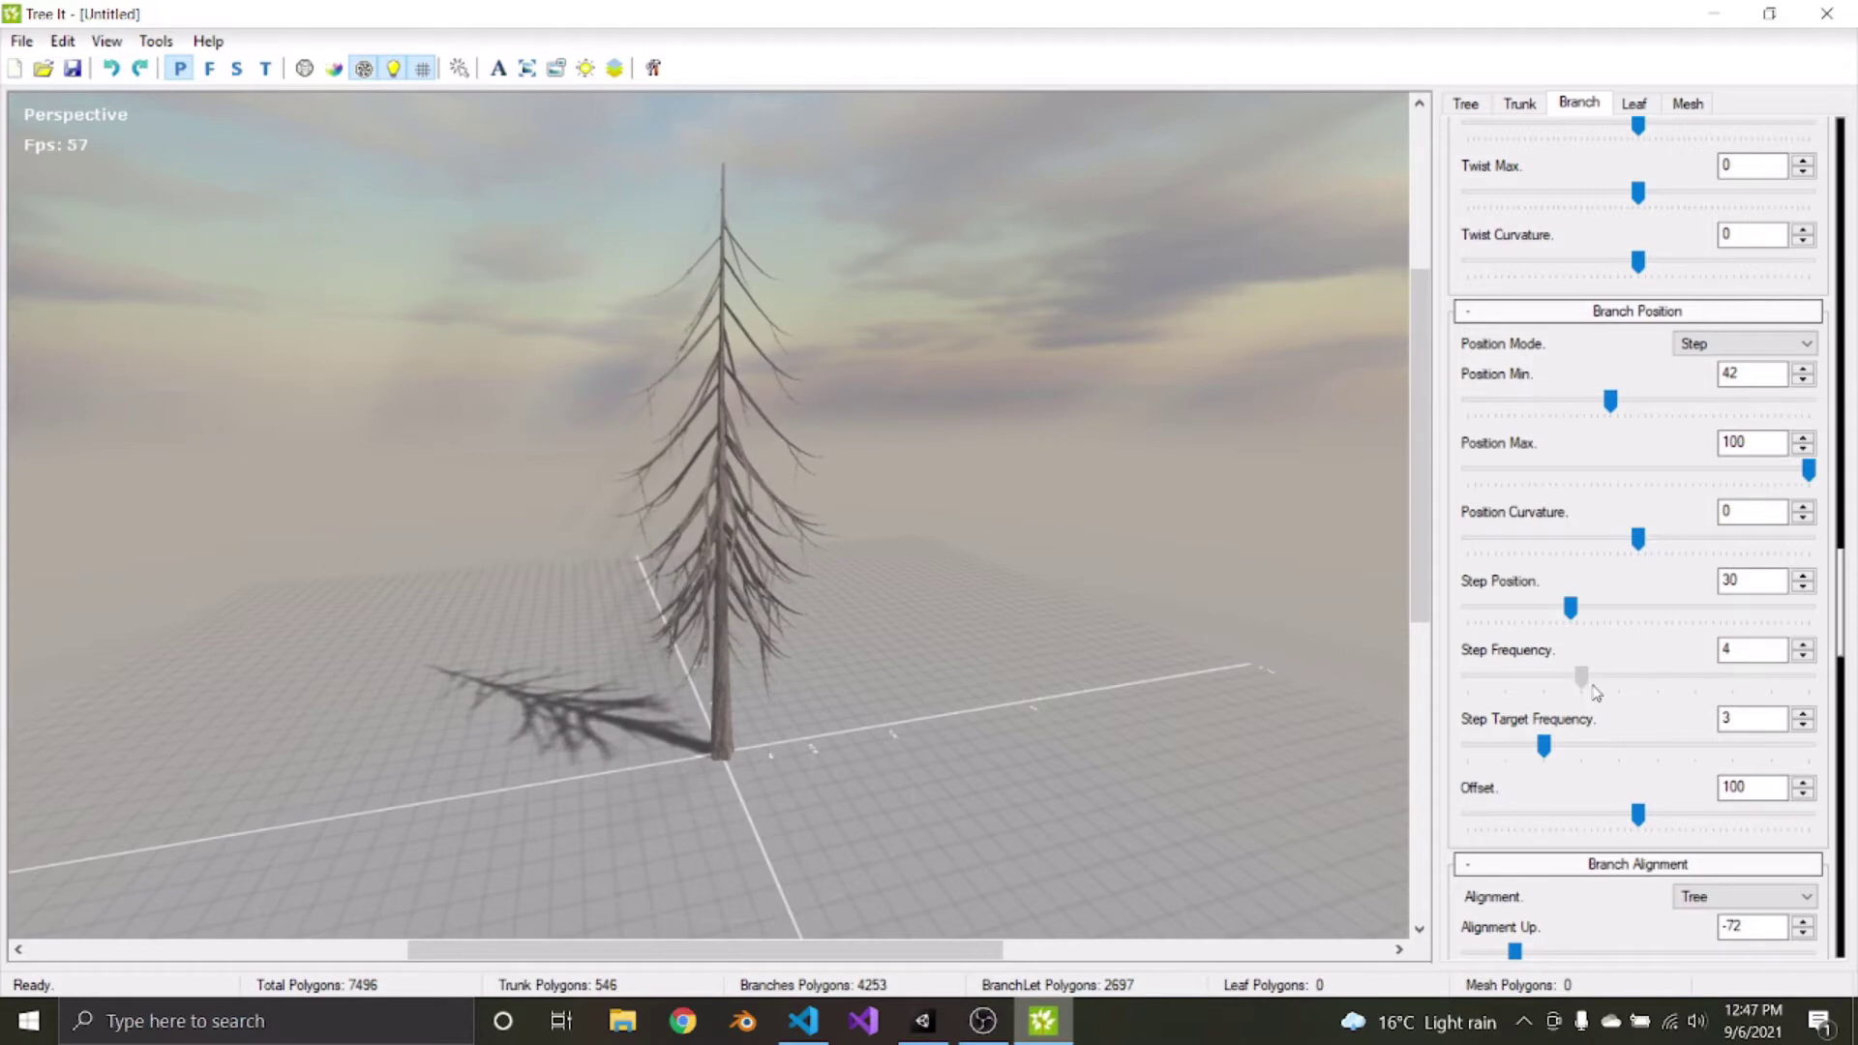
pyautogui.moveTo(613, 497); pyautogui.dragTo(1251, 336)
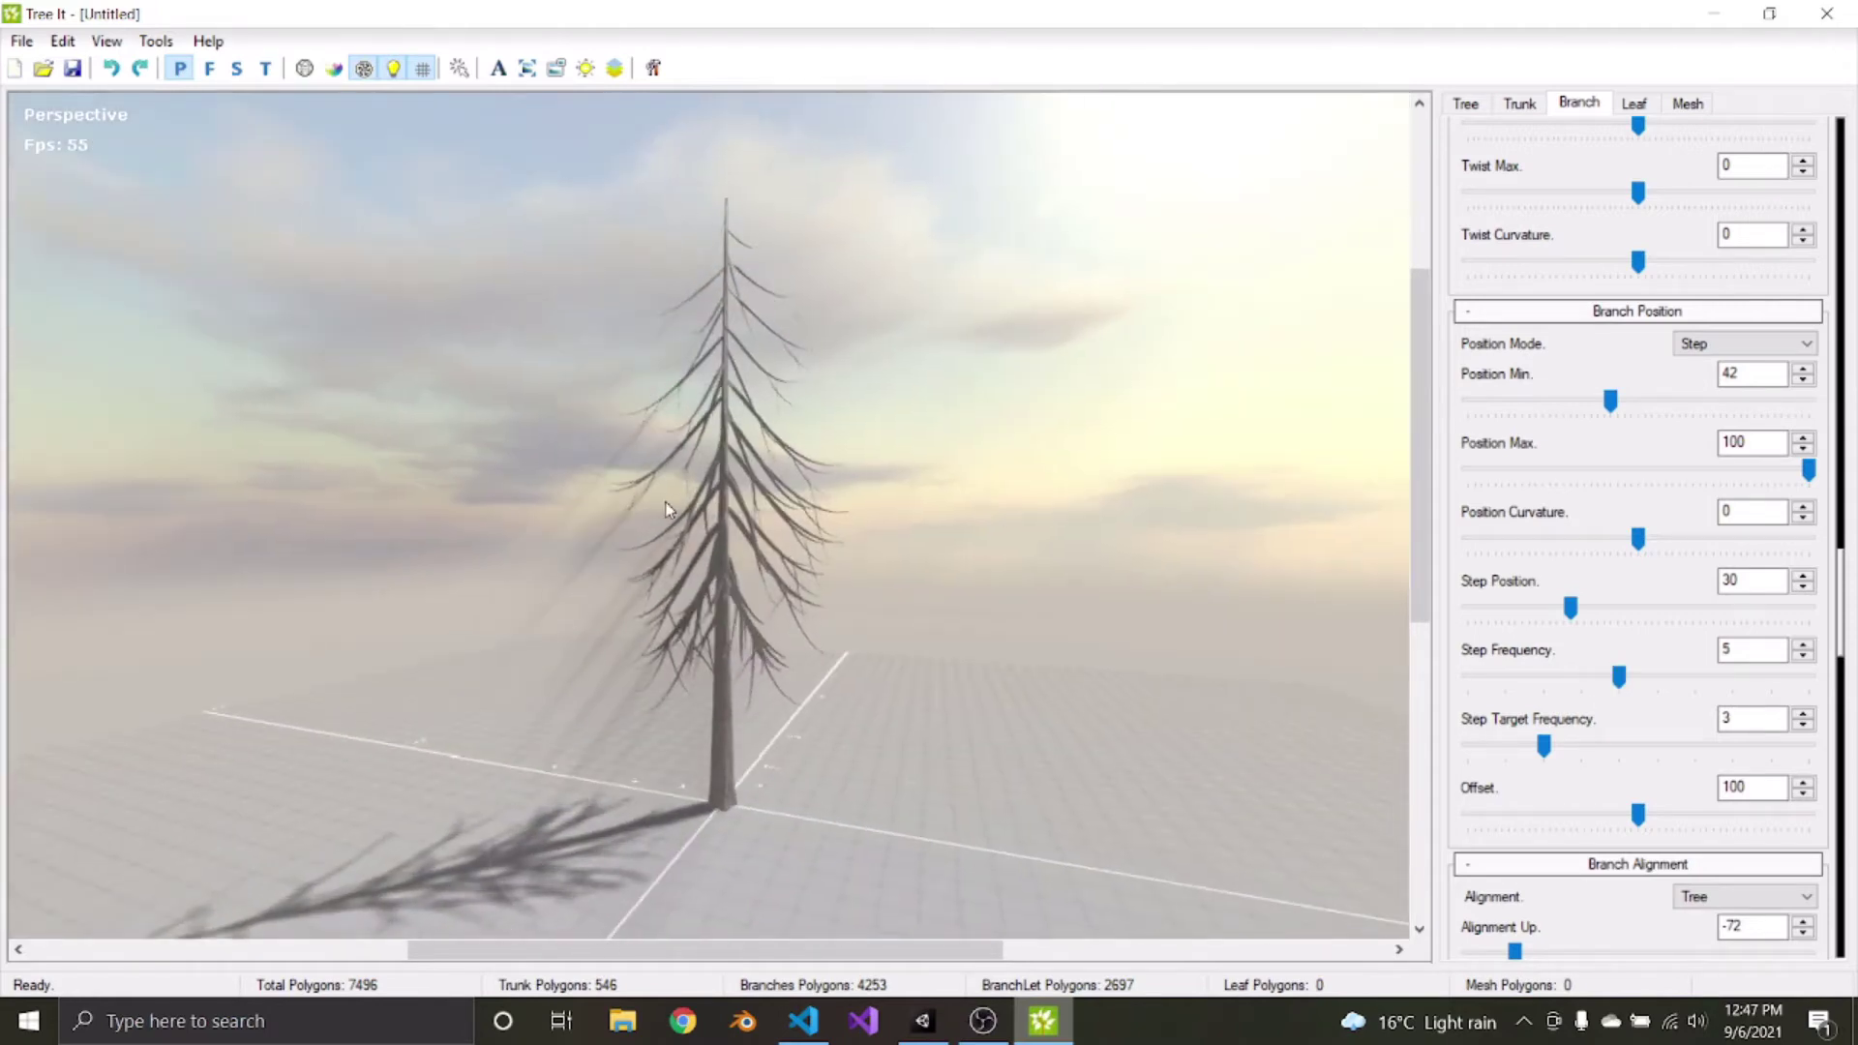
pyautogui.moveTo(666, 511); pyautogui.dragTo(1389, 572)
# Try an Alignment Up value of -60 for the branches and set it to -76
pyautogui.scroll(-3, 1607, 624)
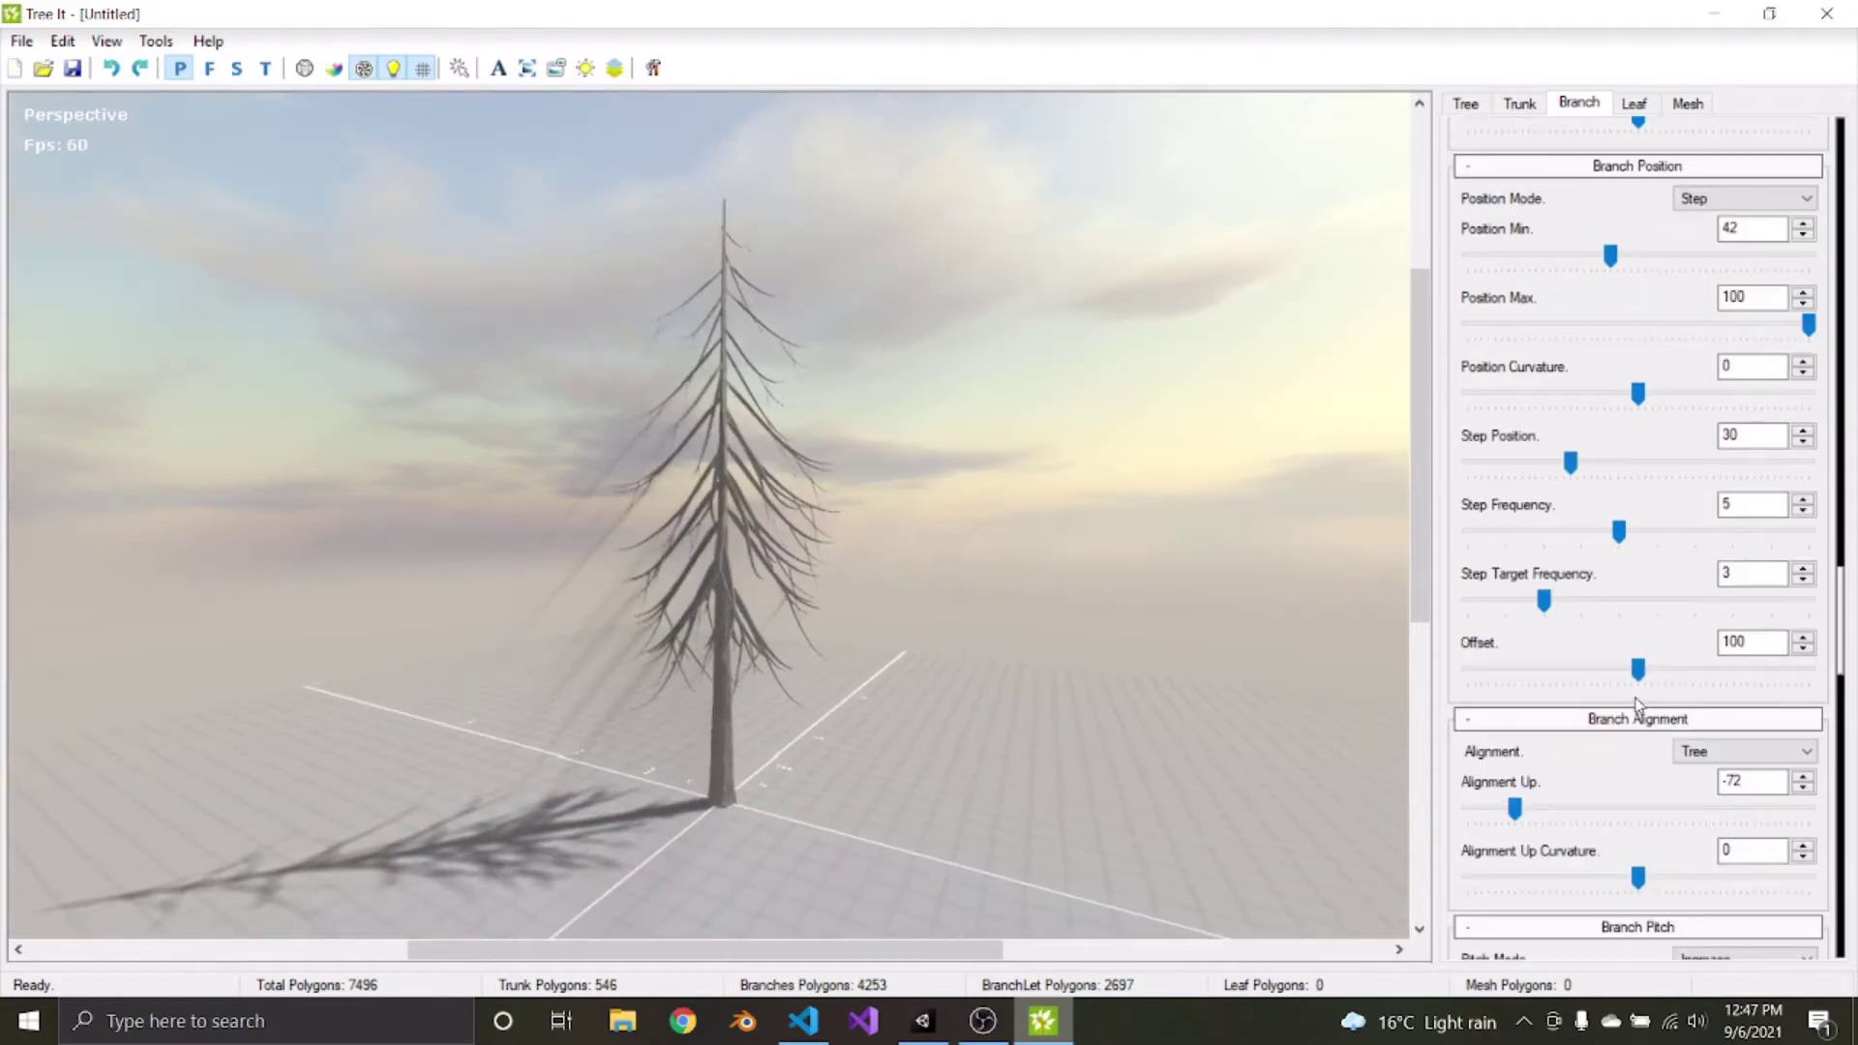
pyautogui.scroll(-3, 1636, 703)
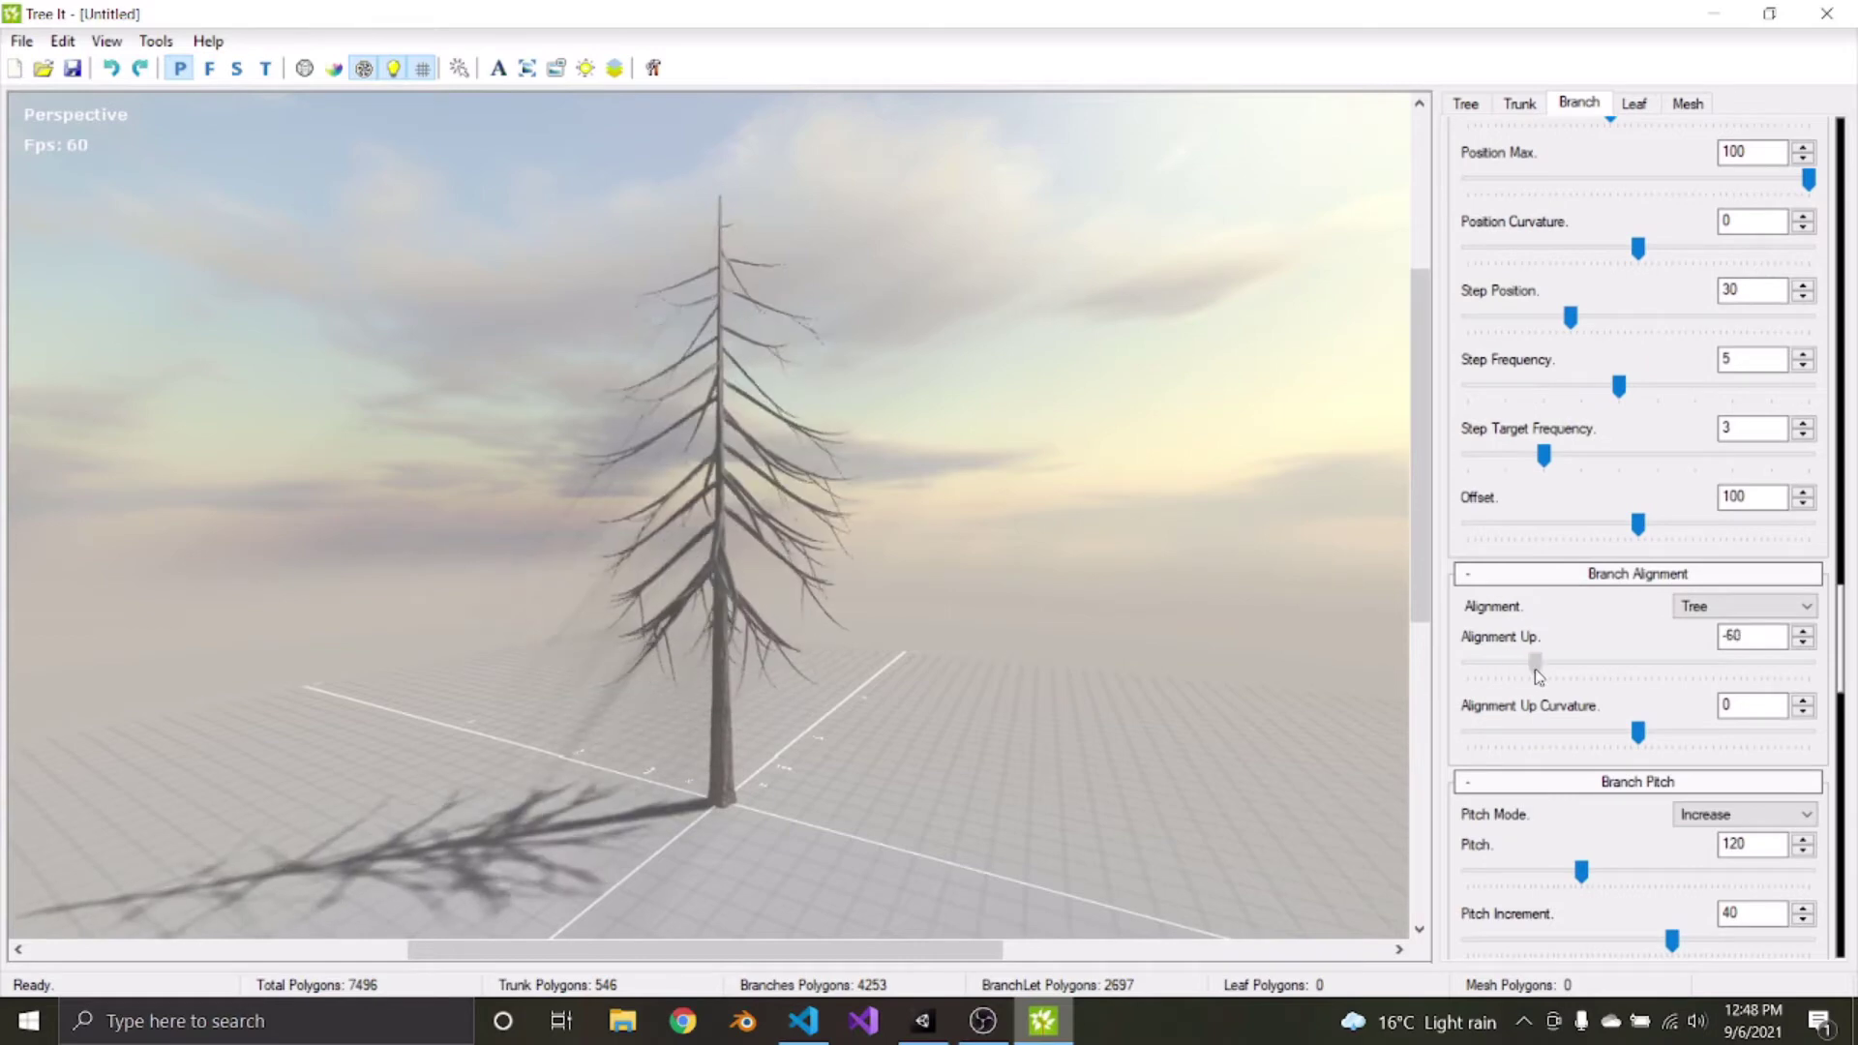
pyautogui.moveTo(1534, 670)
pyautogui.mouseDown()
pyautogui.moveTo(1488, 670)
pyautogui.moveTo(1508, 668)
pyautogui.mouseUp()
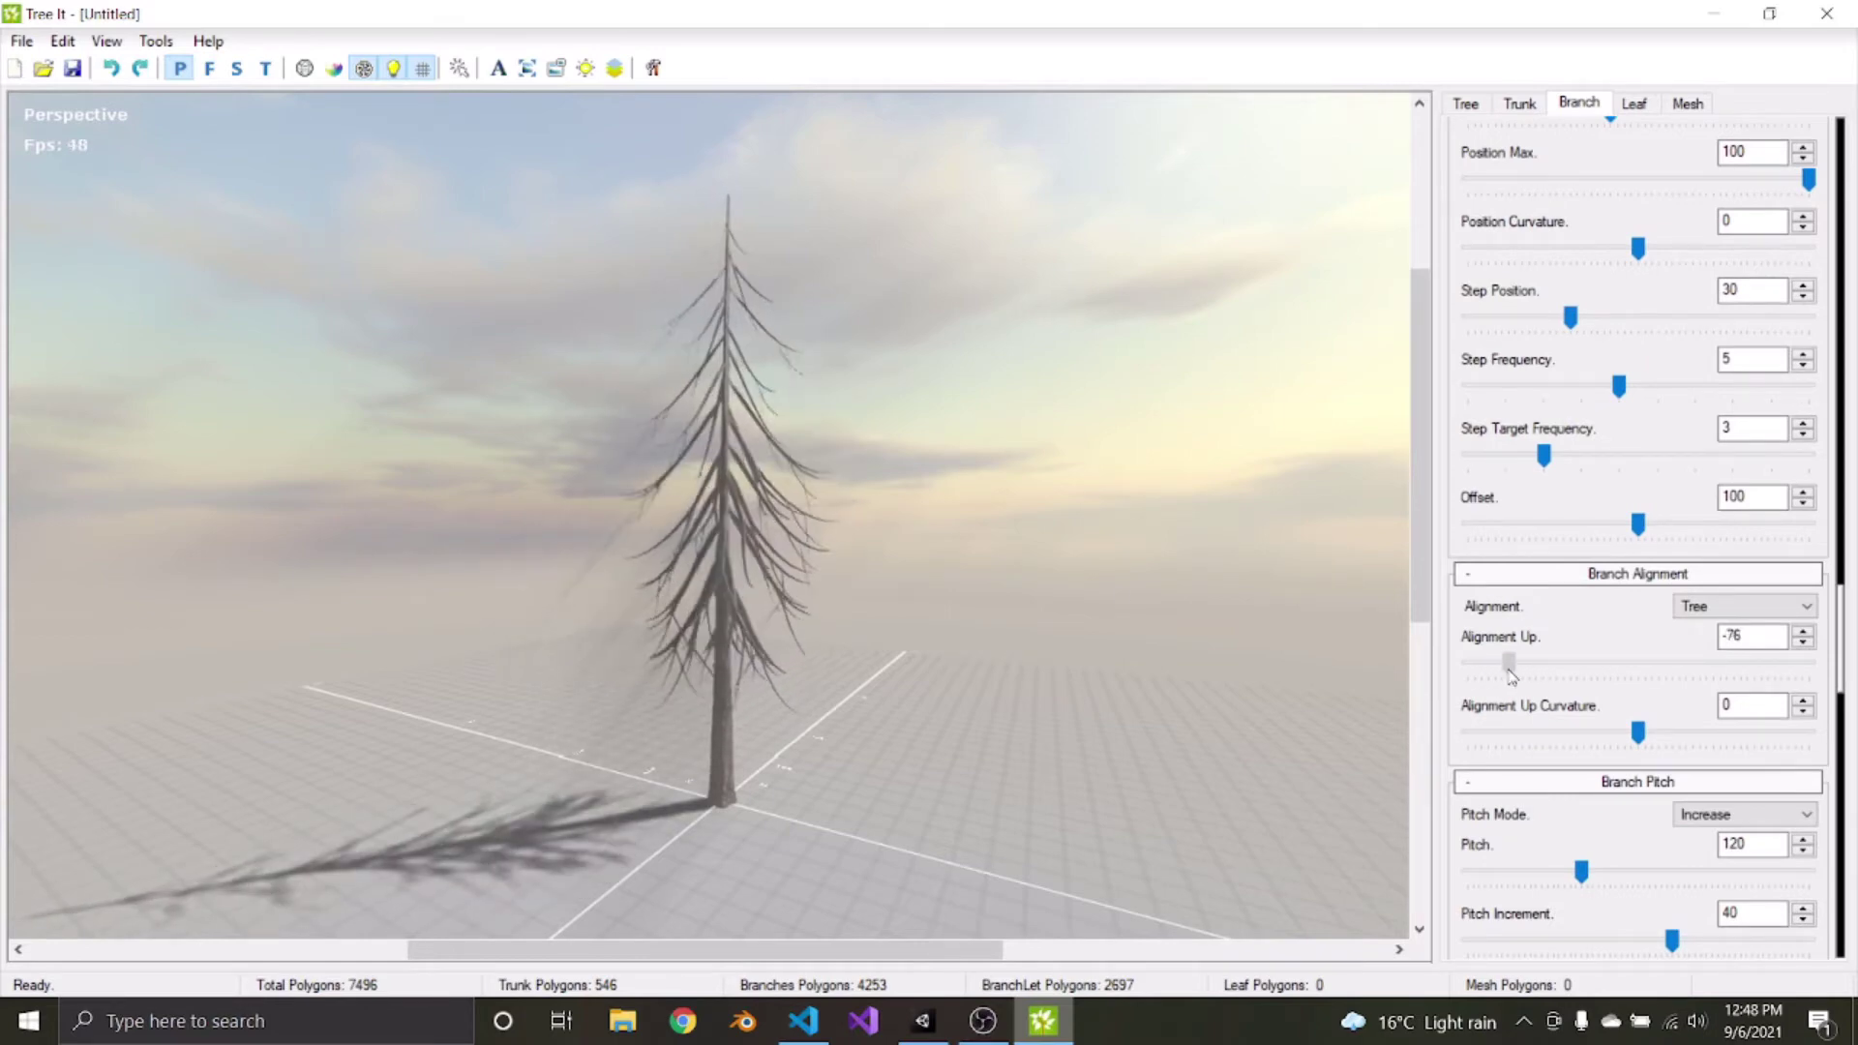
# Try an Alignment Up Curvature of -4 on the branches and reset it to 0
pyautogui.scroll(-5, 1622, 665)
pyautogui.moveTo(1622, 667)
pyautogui.mouseDown()
pyautogui.moveTo(1486, 668)
pyautogui.moveTo(1632, 668)
pyautogui.mouseUp()
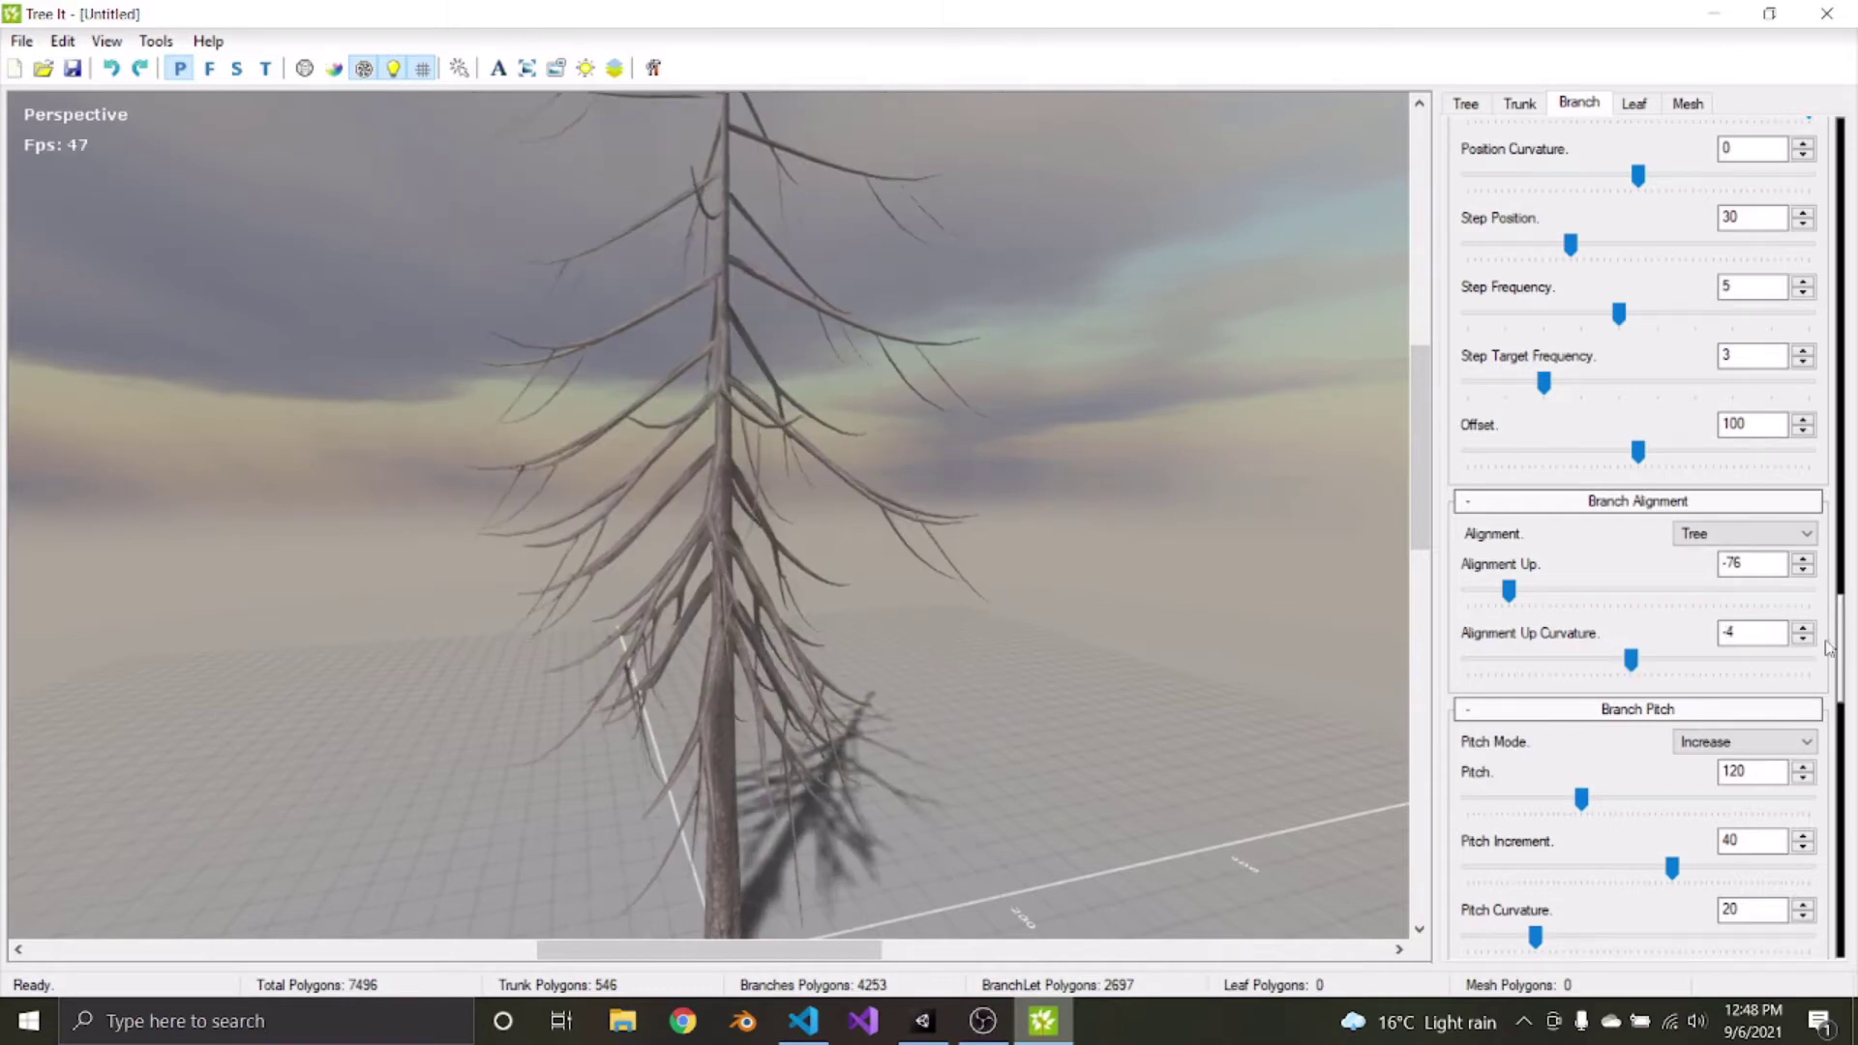
pyautogui.scroll(5, 1112, 578)
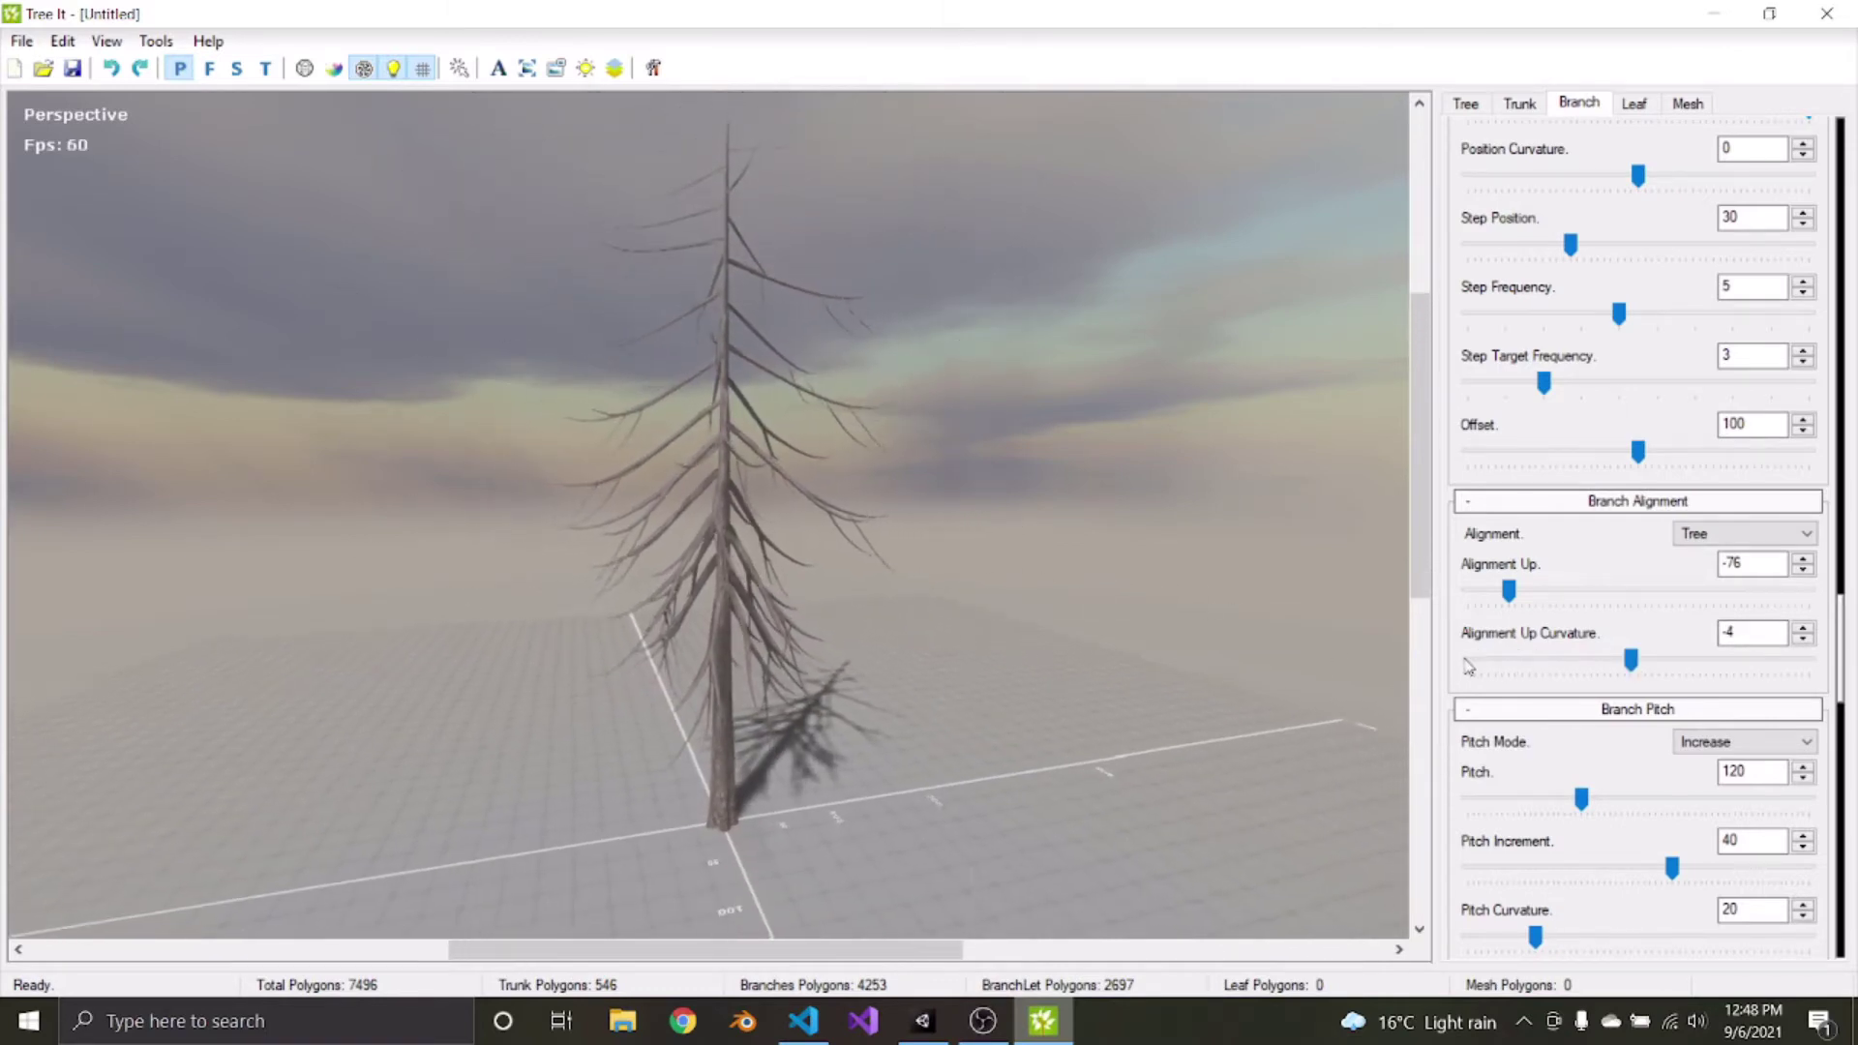
pyautogui.moveTo(1631, 660); pyautogui.dragTo(1638, 662)
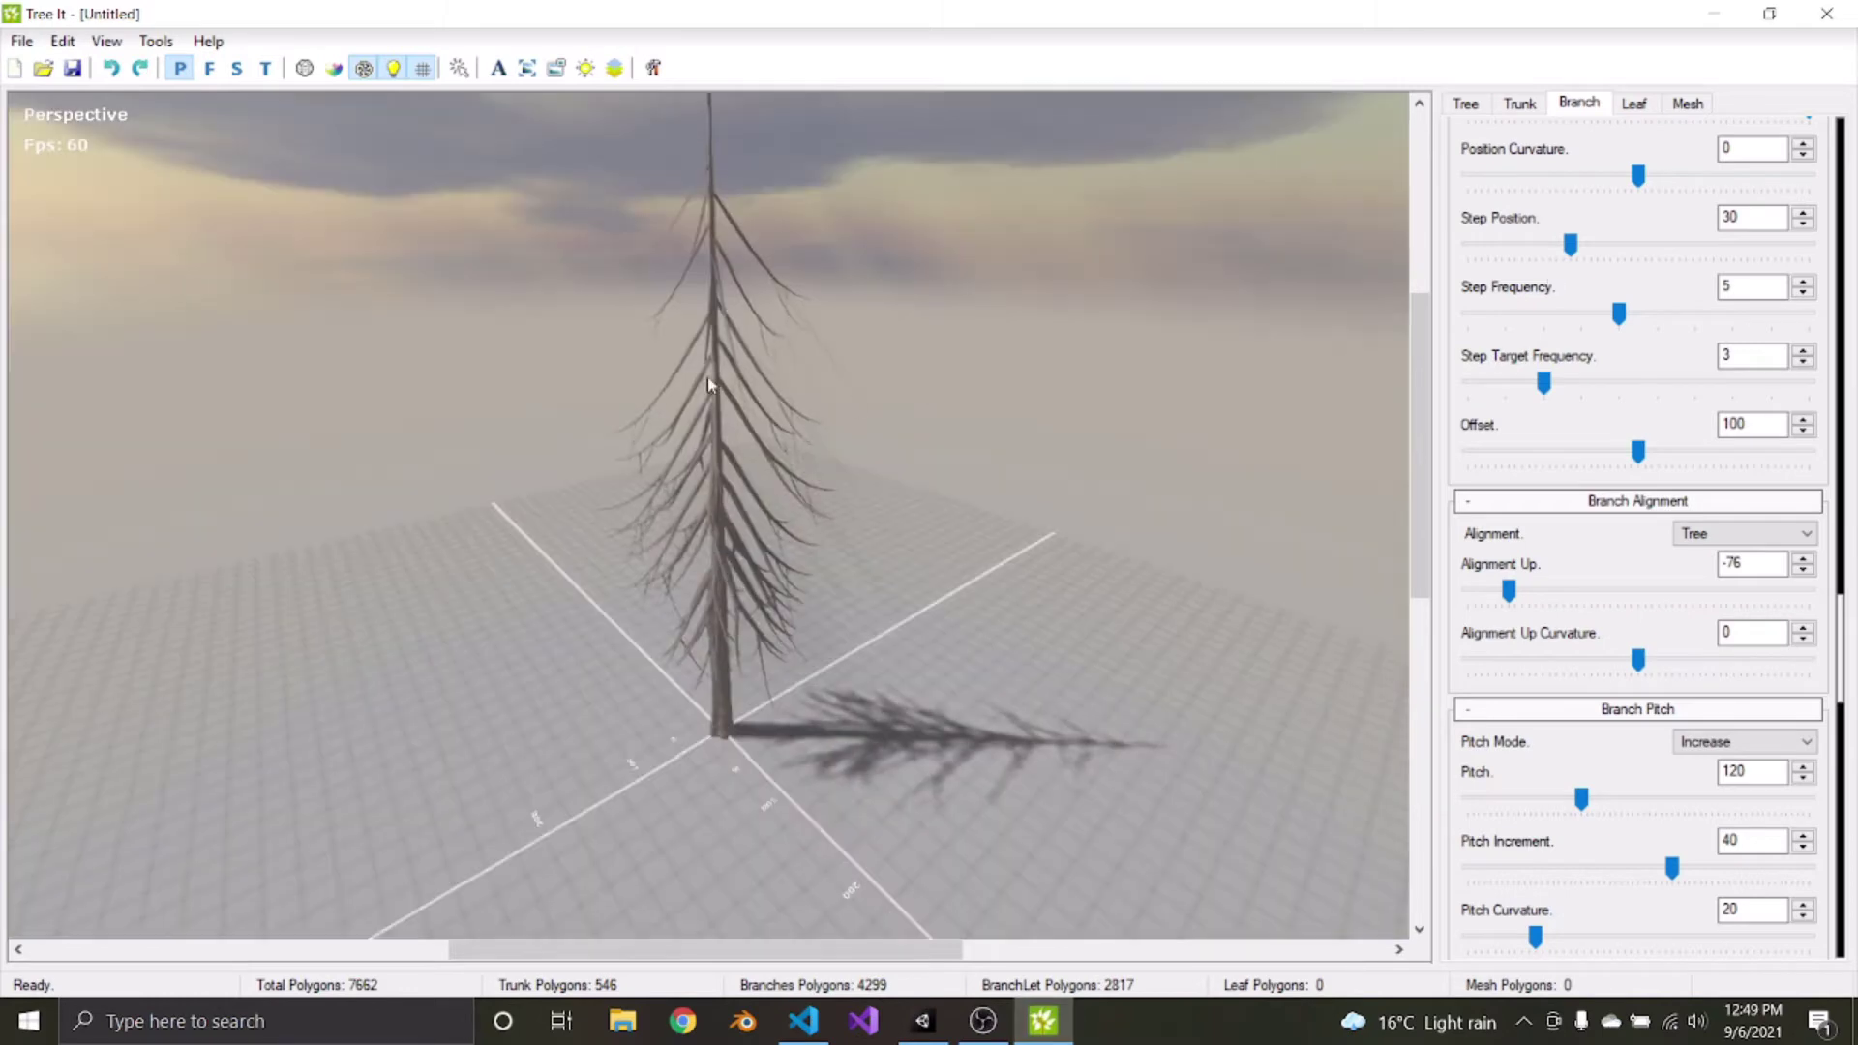
# Add leaves to the tree by setting the count of the first leaf layer to 400
pyautogui.click(1638, 105)
pyautogui.moveTo(594, 689); pyautogui.dragTo(1106, 412)
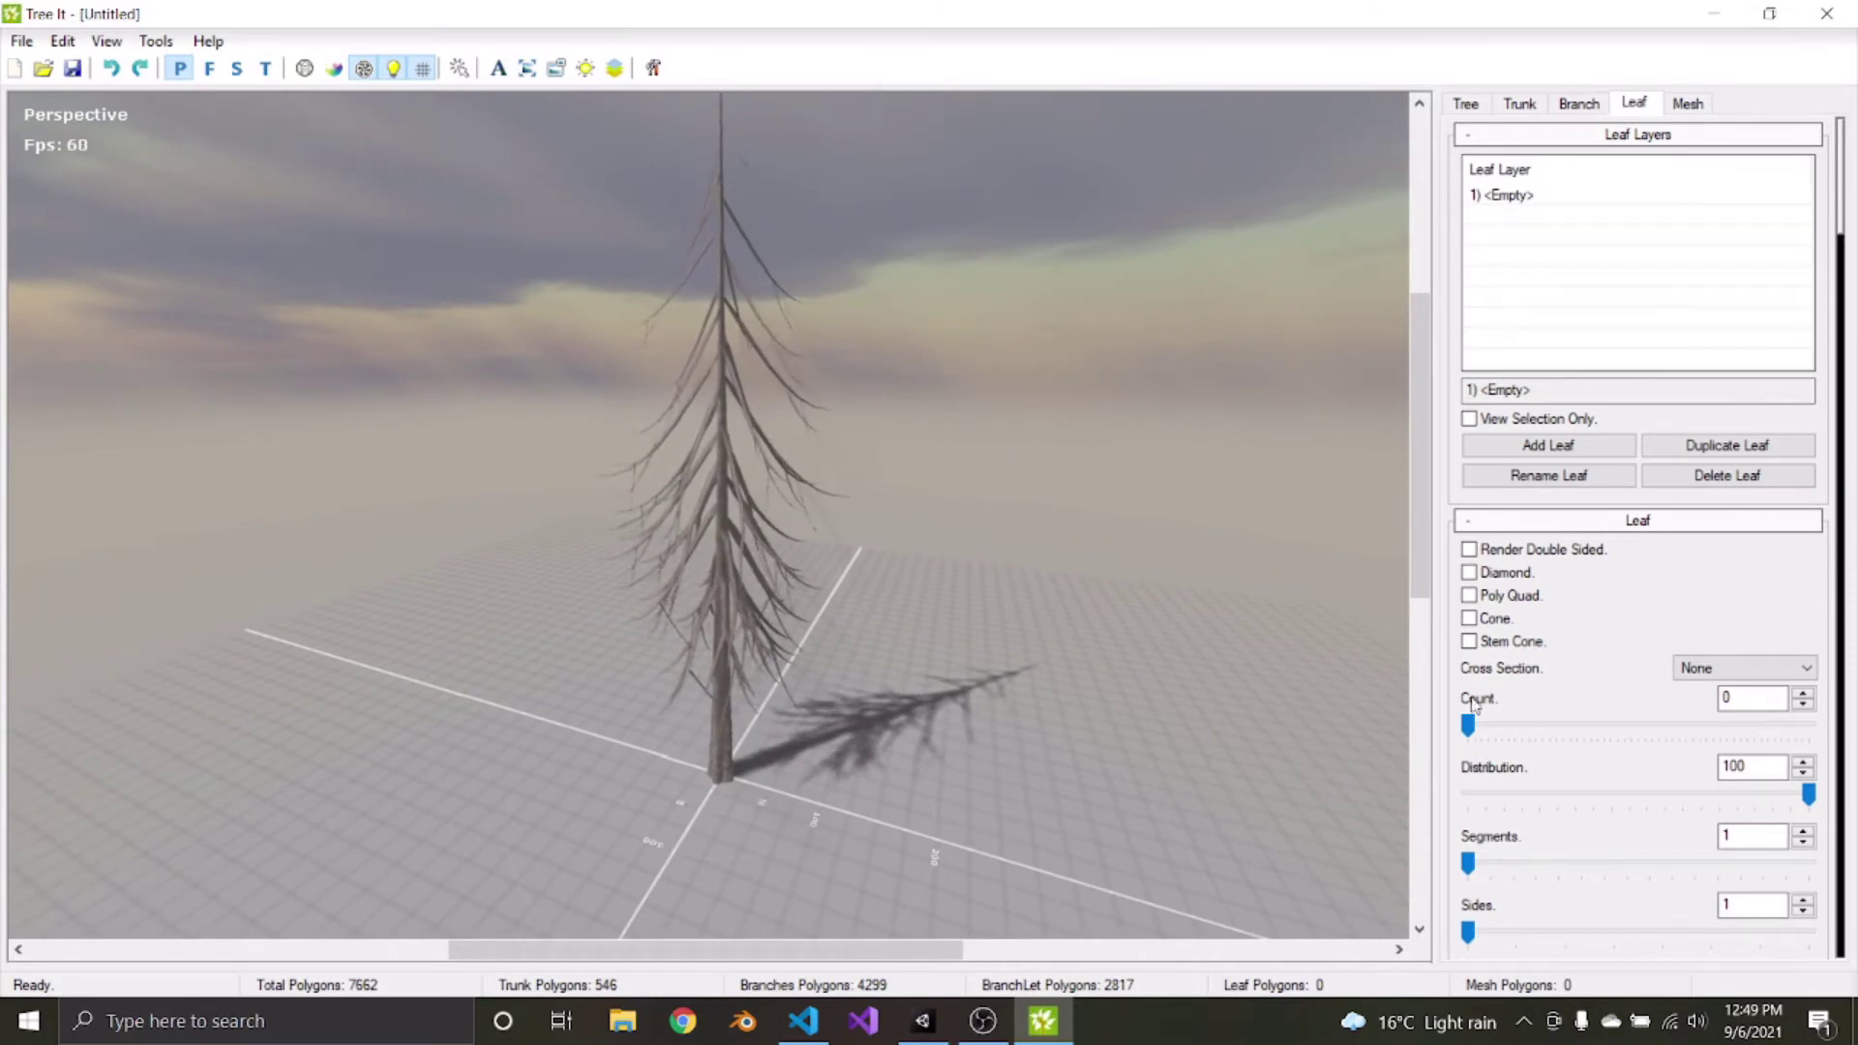
pyautogui.moveTo(1478, 732); pyautogui.dragTo(1809, 726)
pyautogui.moveTo(1210, 348); pyautogui.dragTo(678, 227)
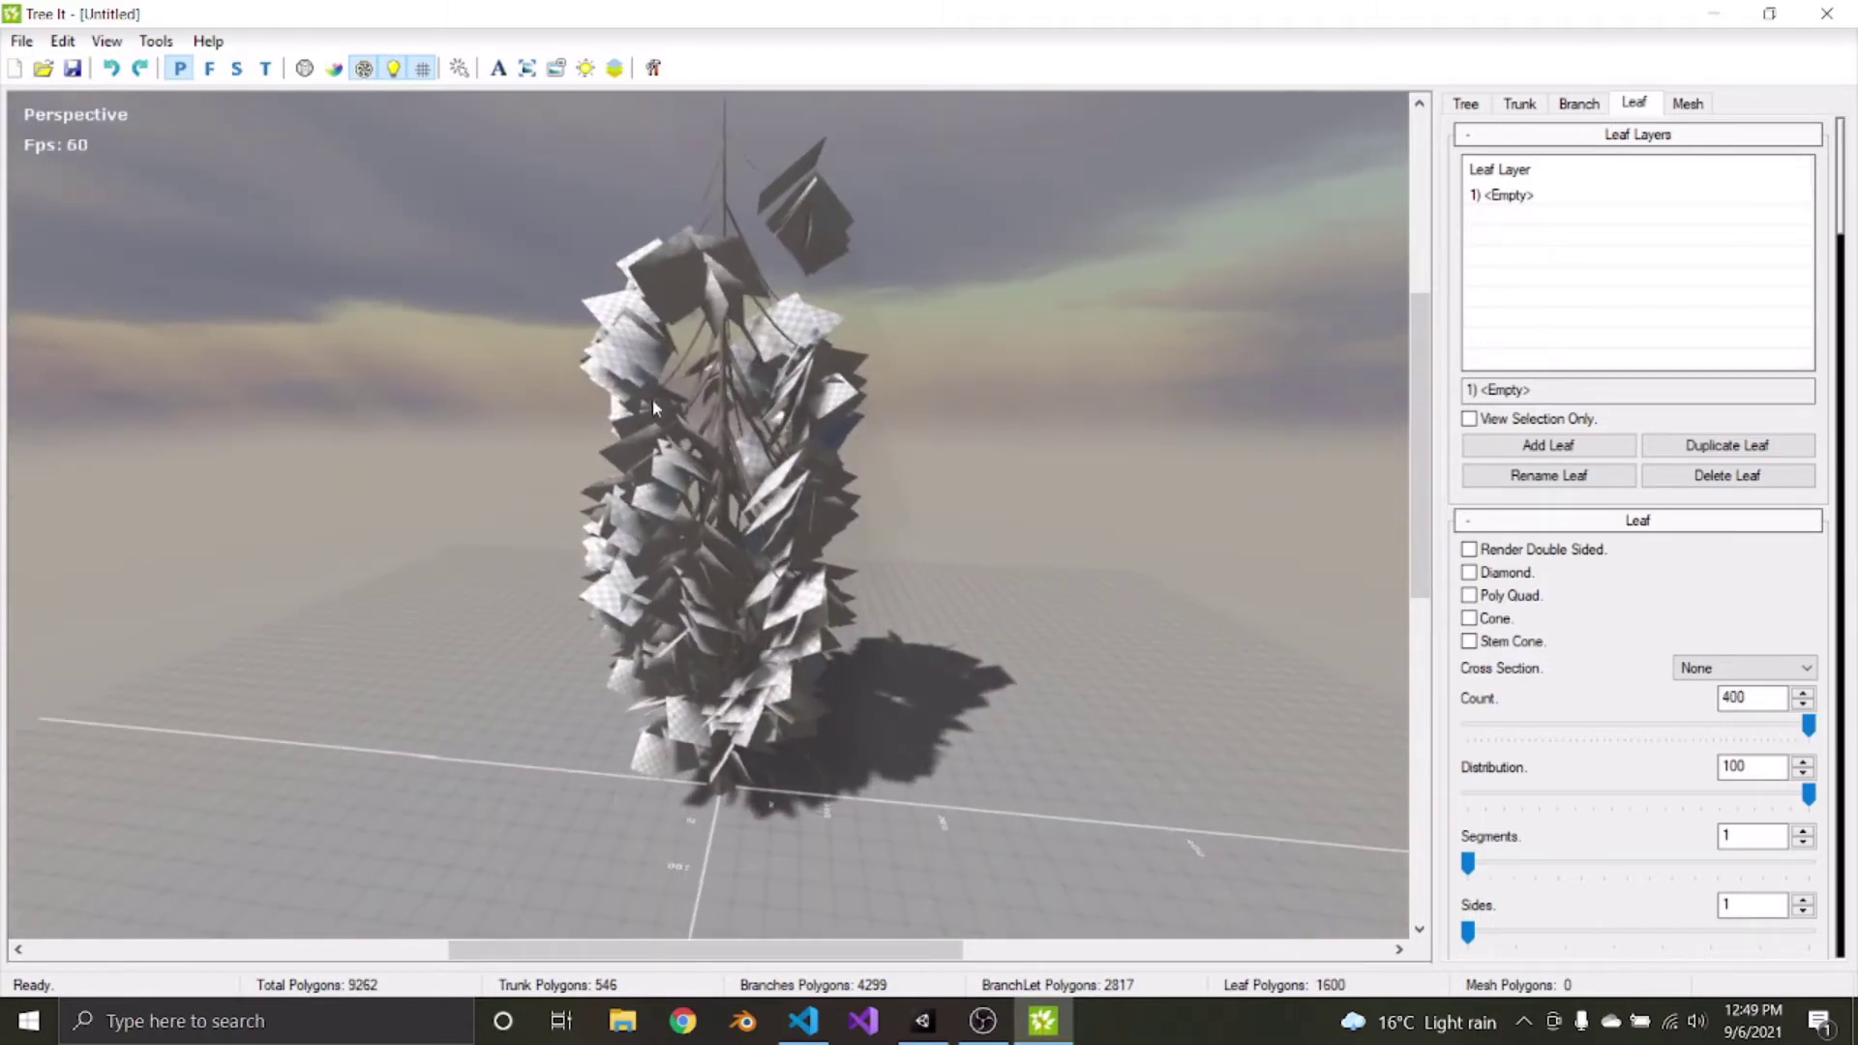
pyautogui.moveTo(1023, 552); pyautogui.dragTo(880, 609)
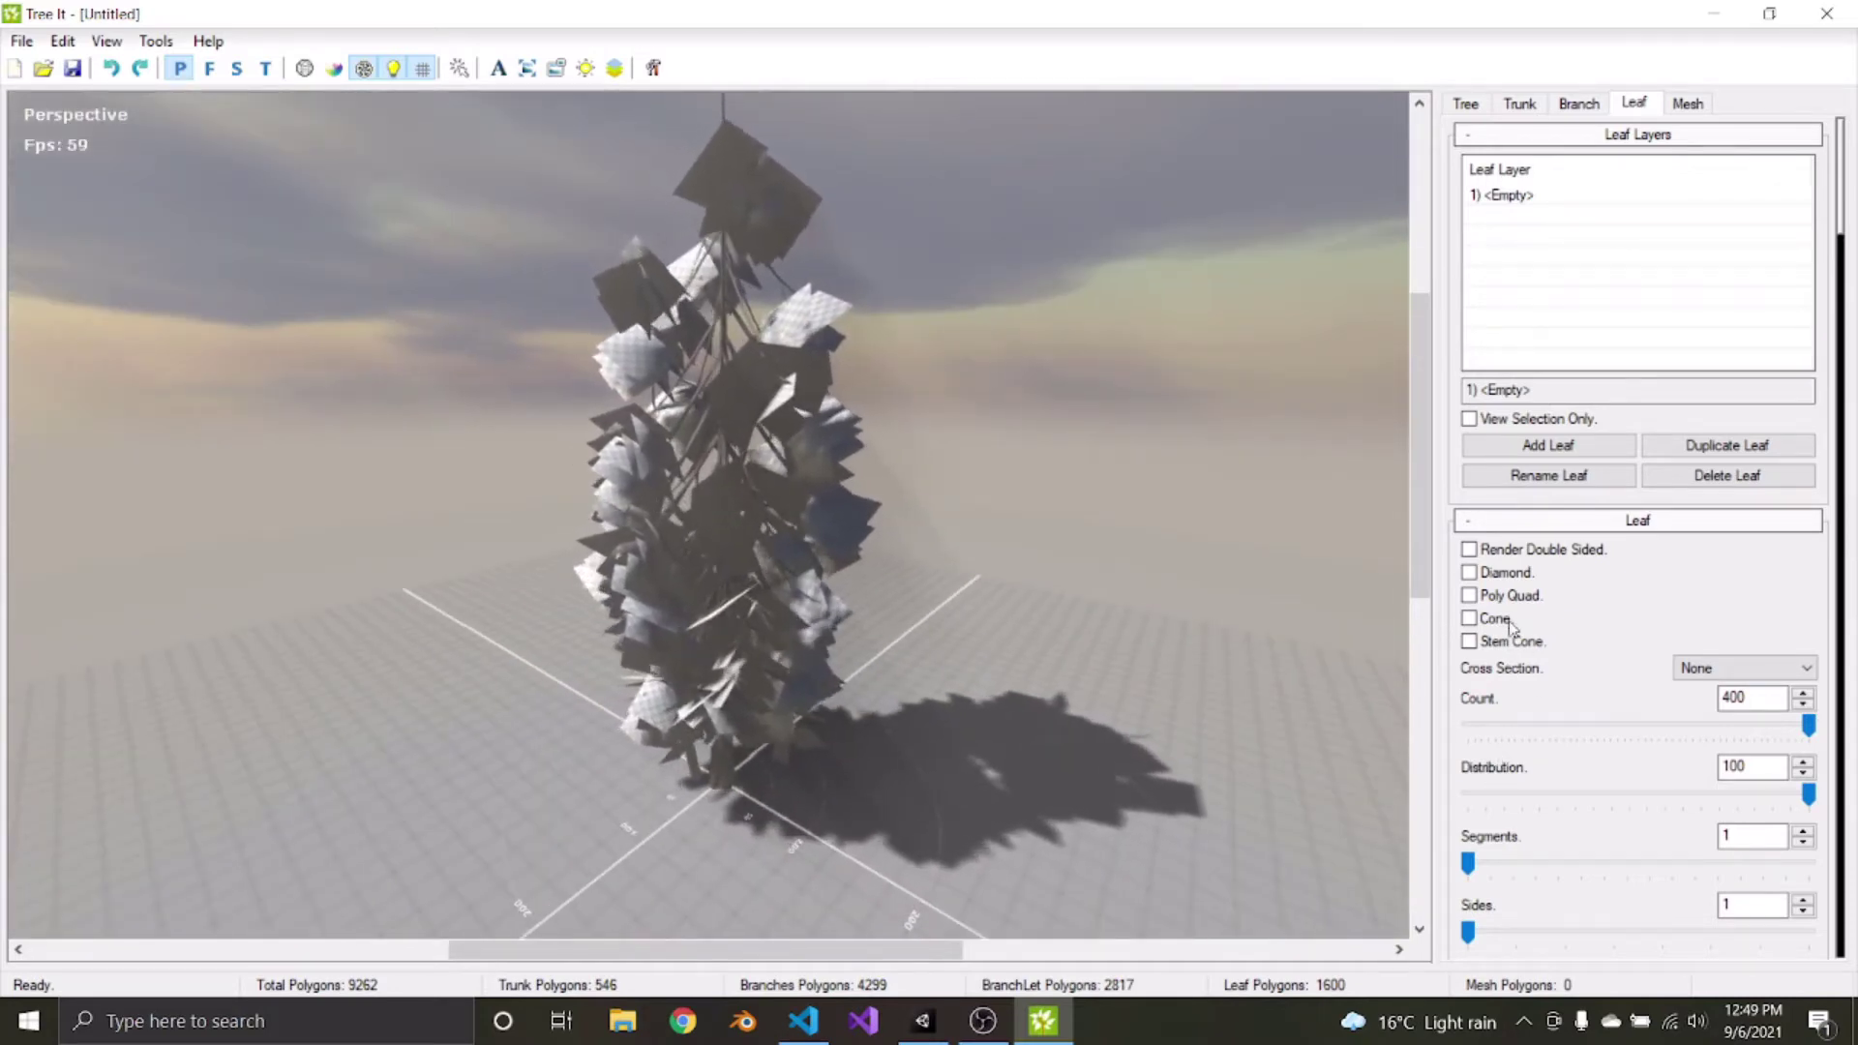
# Load Spruce Branch.png from the Disrupted Earth project's Nature/Textures/Branches folder as the leaf base texture
pyautogui.scroll(-8, 1548, 456)
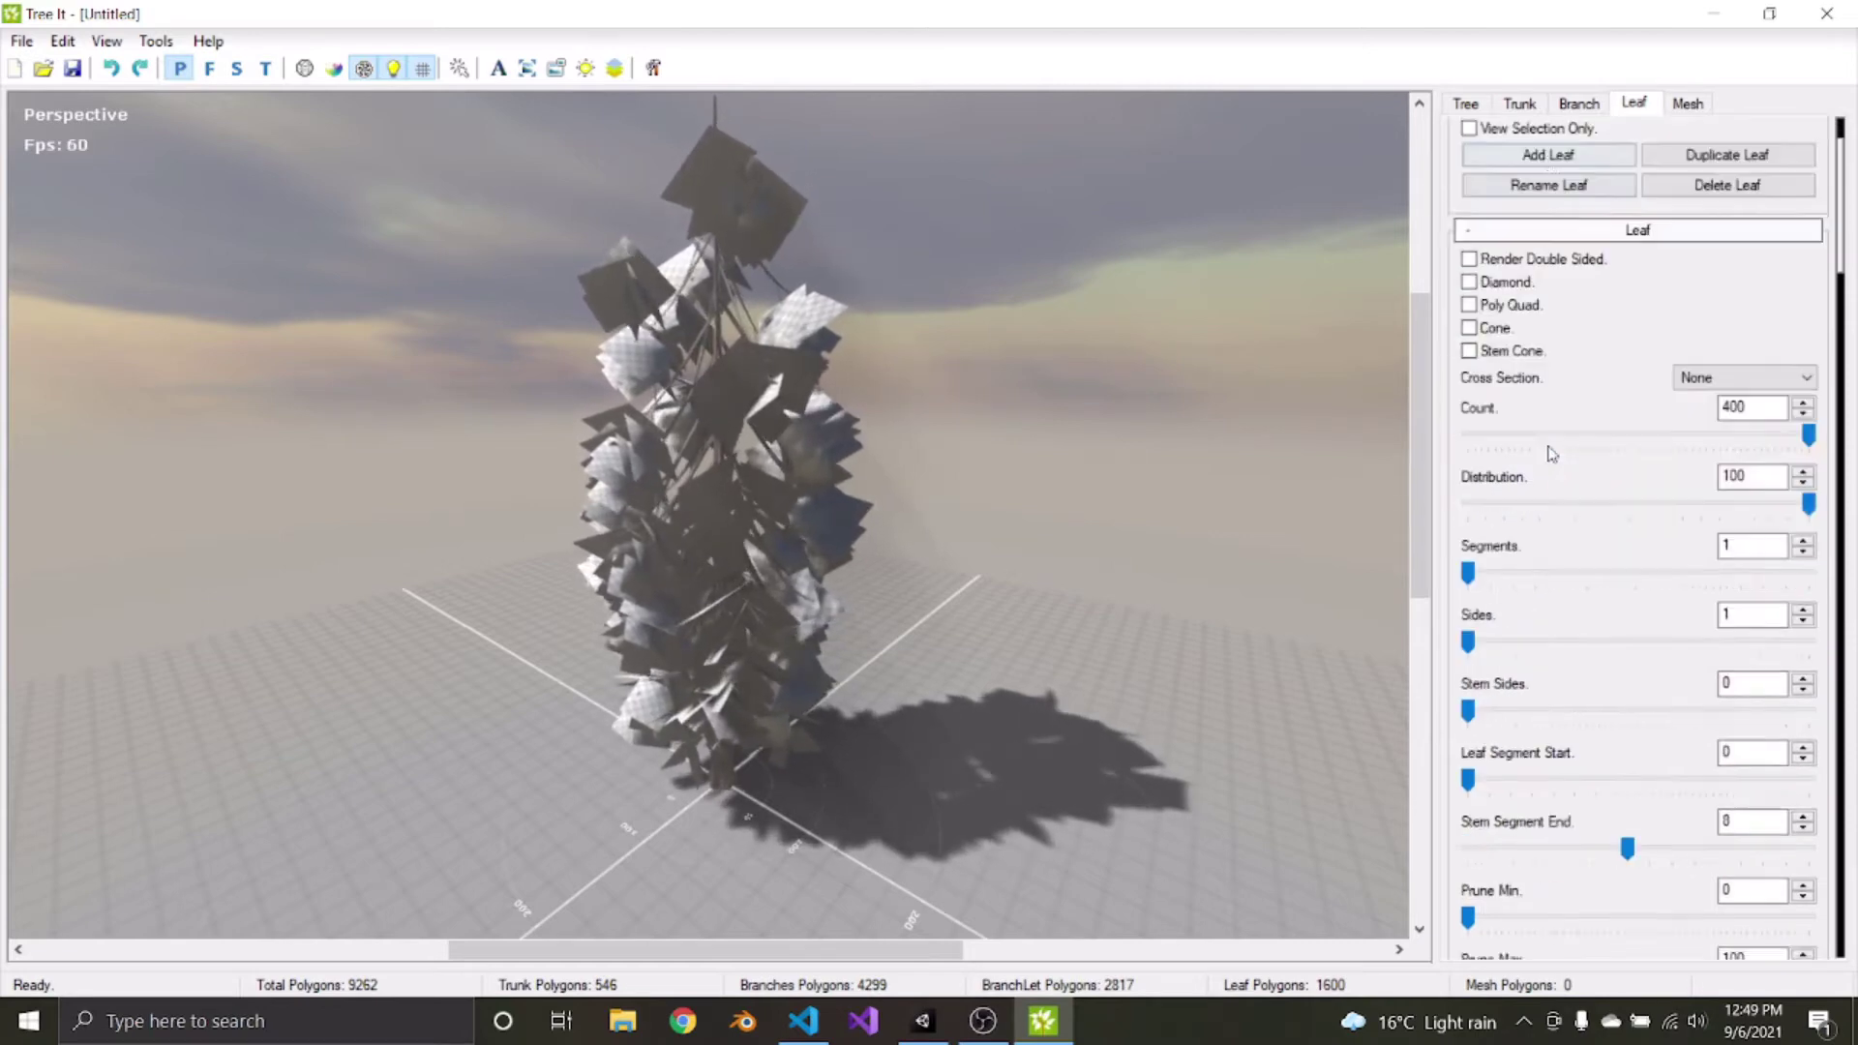
pyautogui.click(1692, 709)
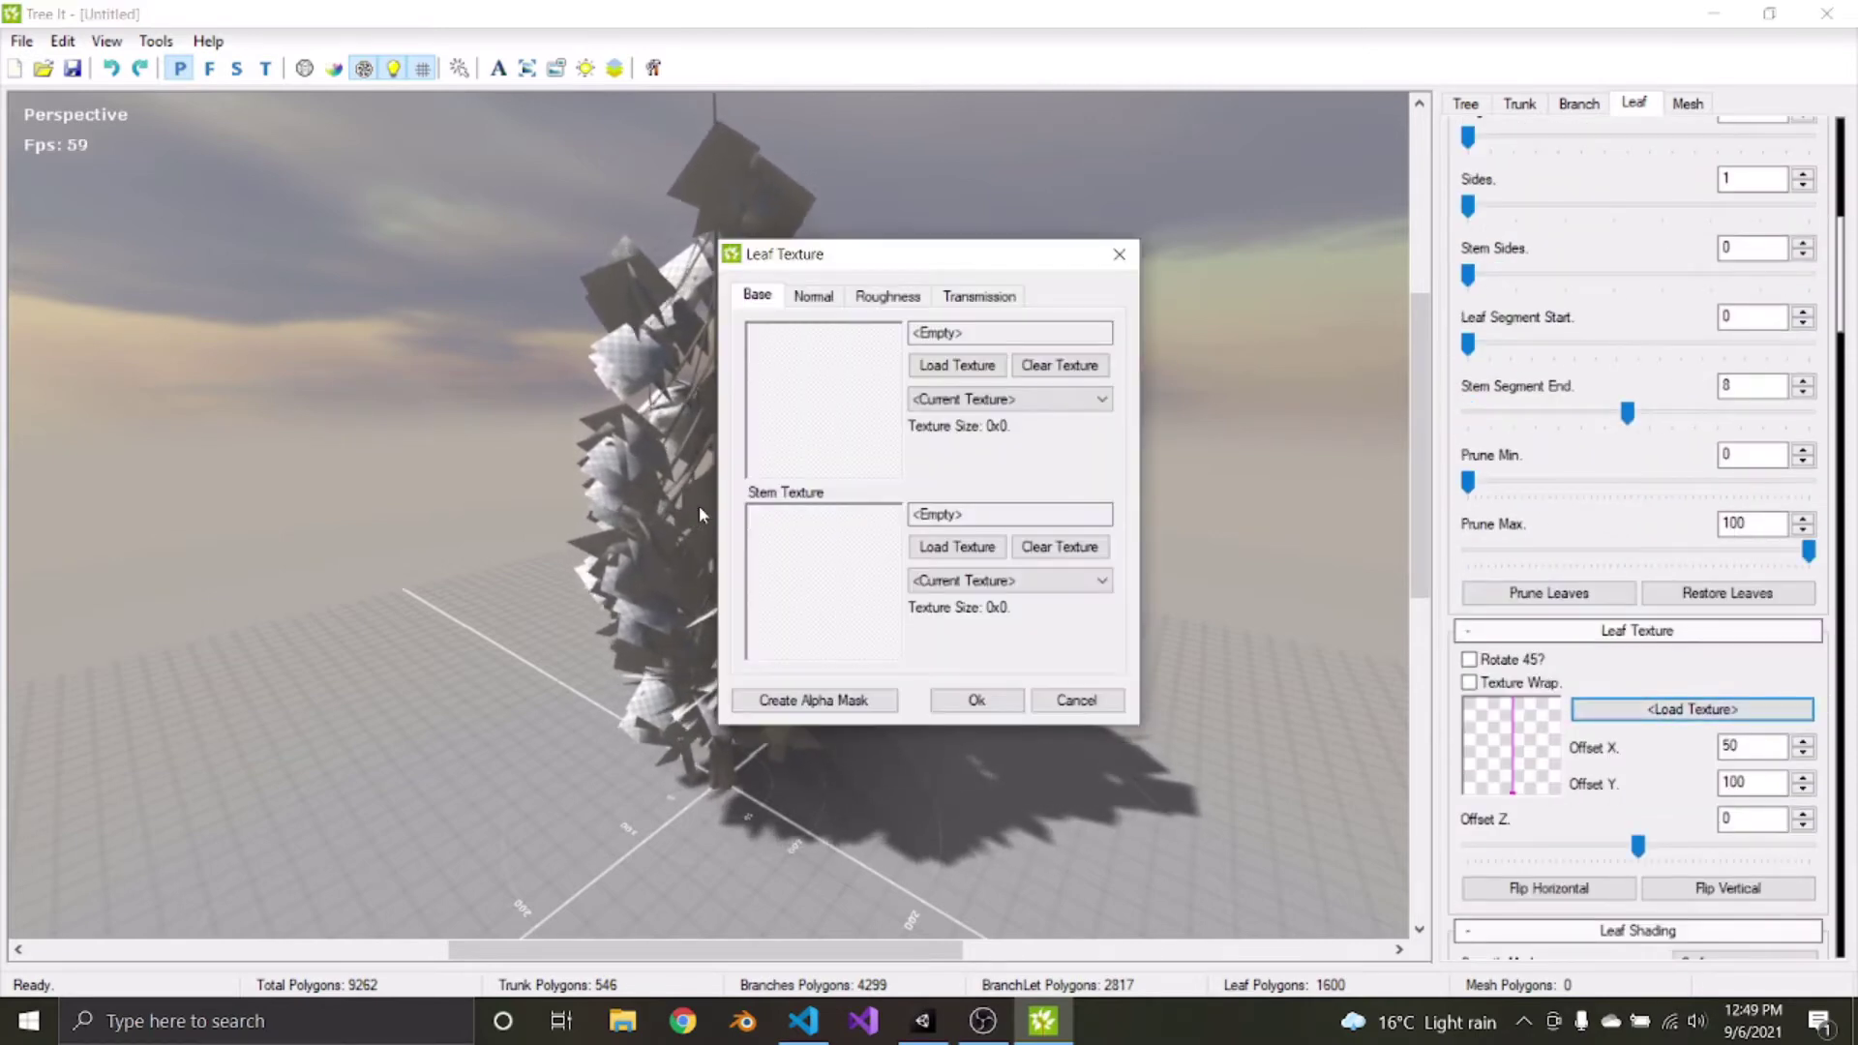
pyautogui.click(958, 365)
pyautogui.click(100, 329)
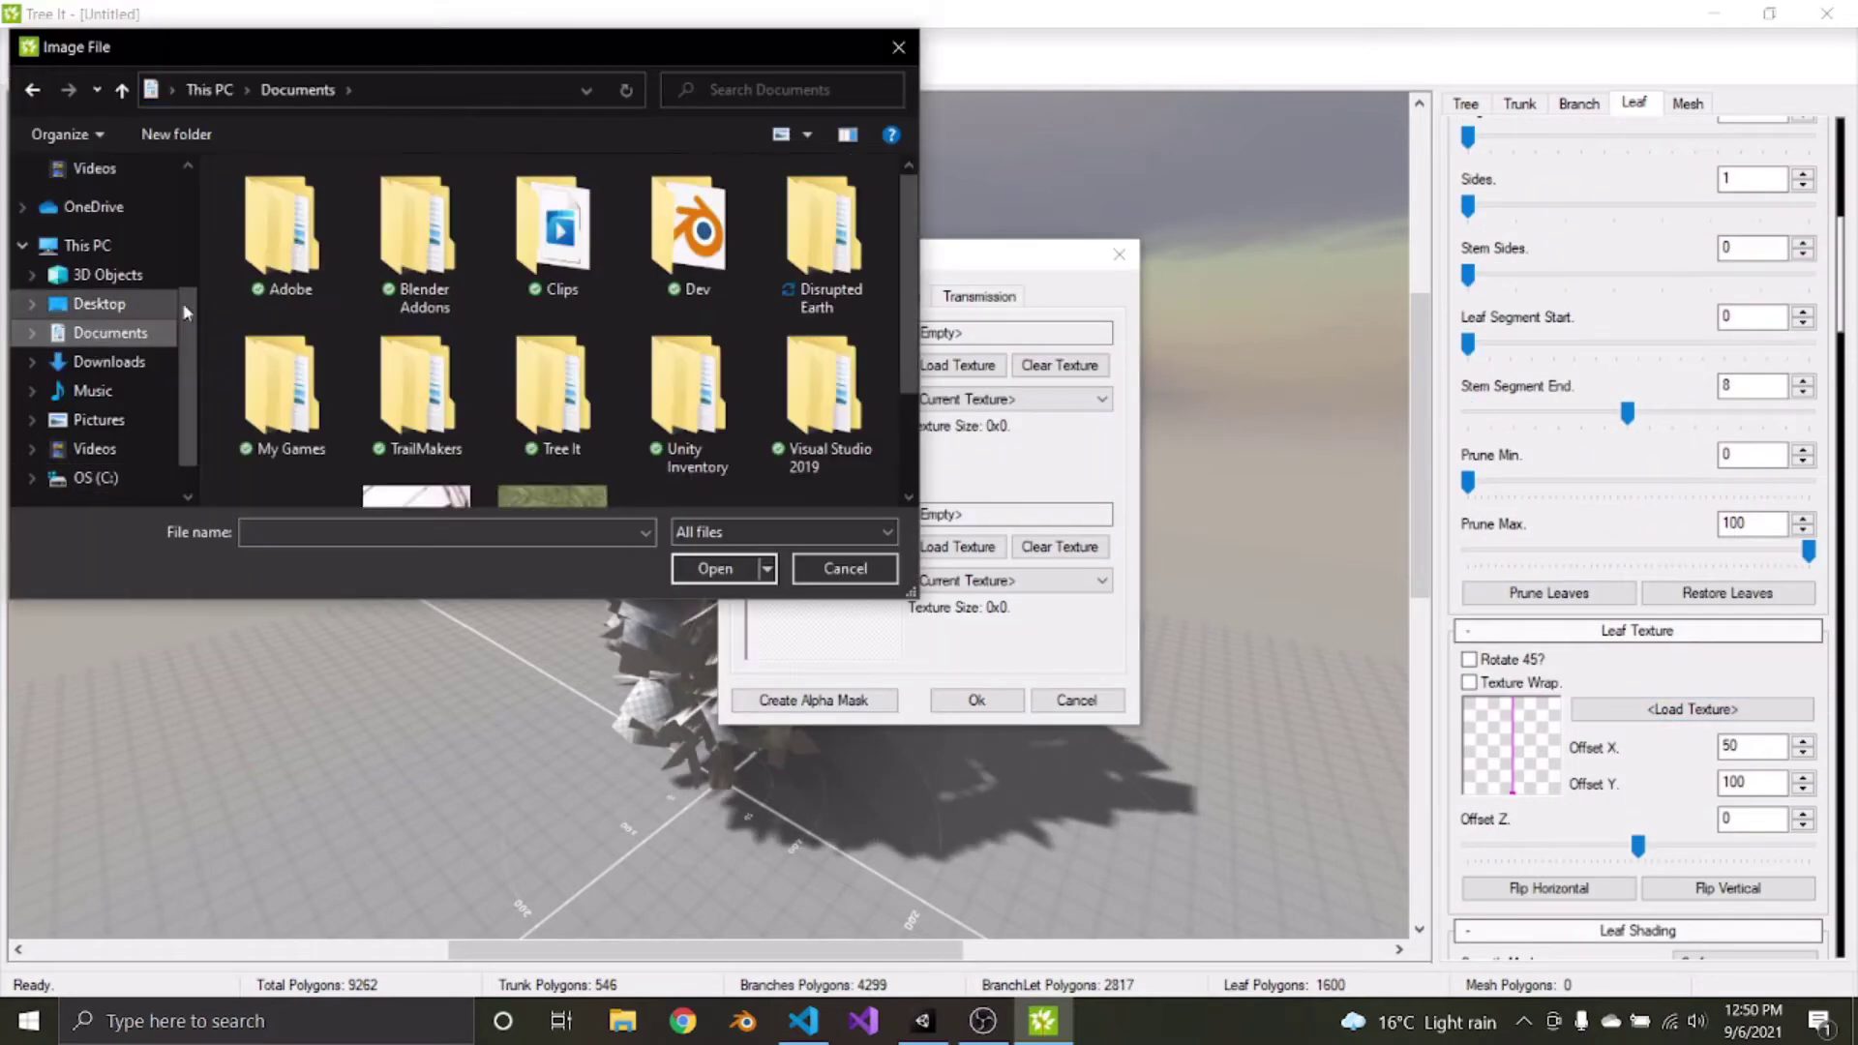
pyautogui.doubleClick(689, 233)
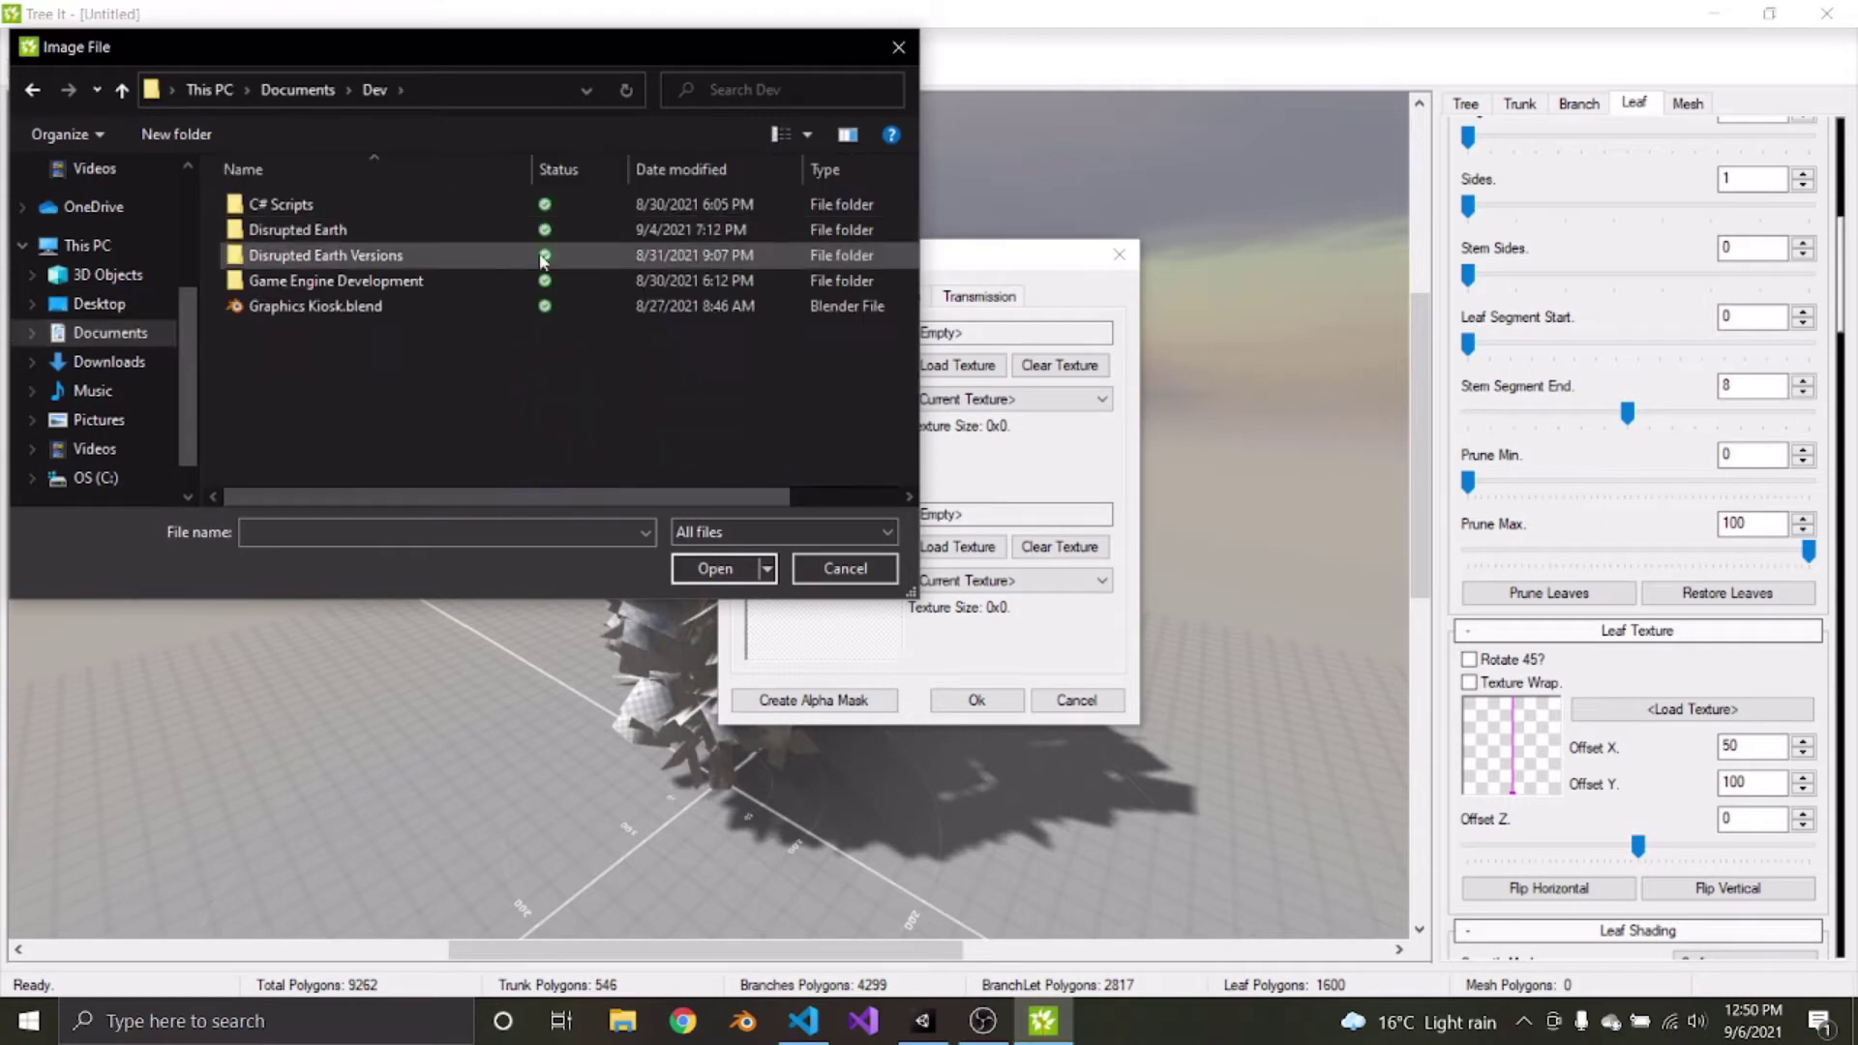
pyautogui.doubleClick(378, 230)
pyautogui.doubleClick(375, 230)
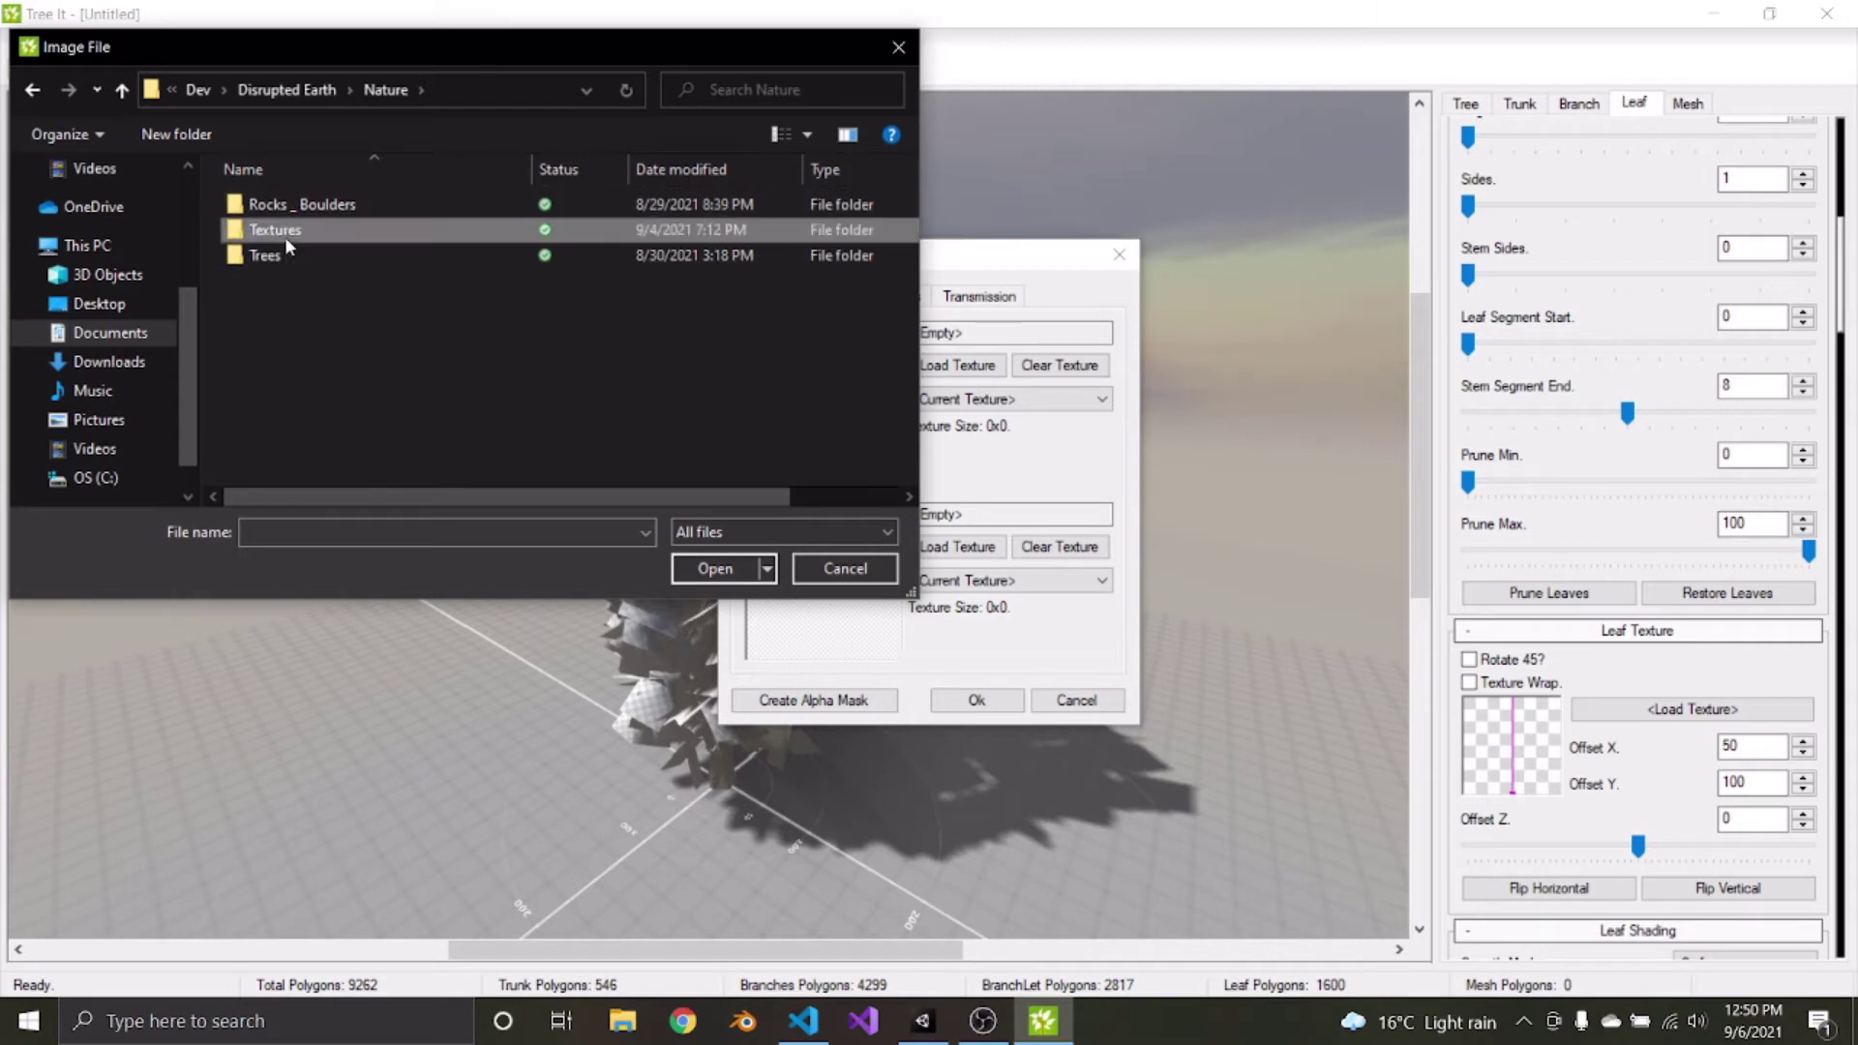
pyautogui.doubleClick(287, 240)
pyautogui.doubleClick(278, 234)
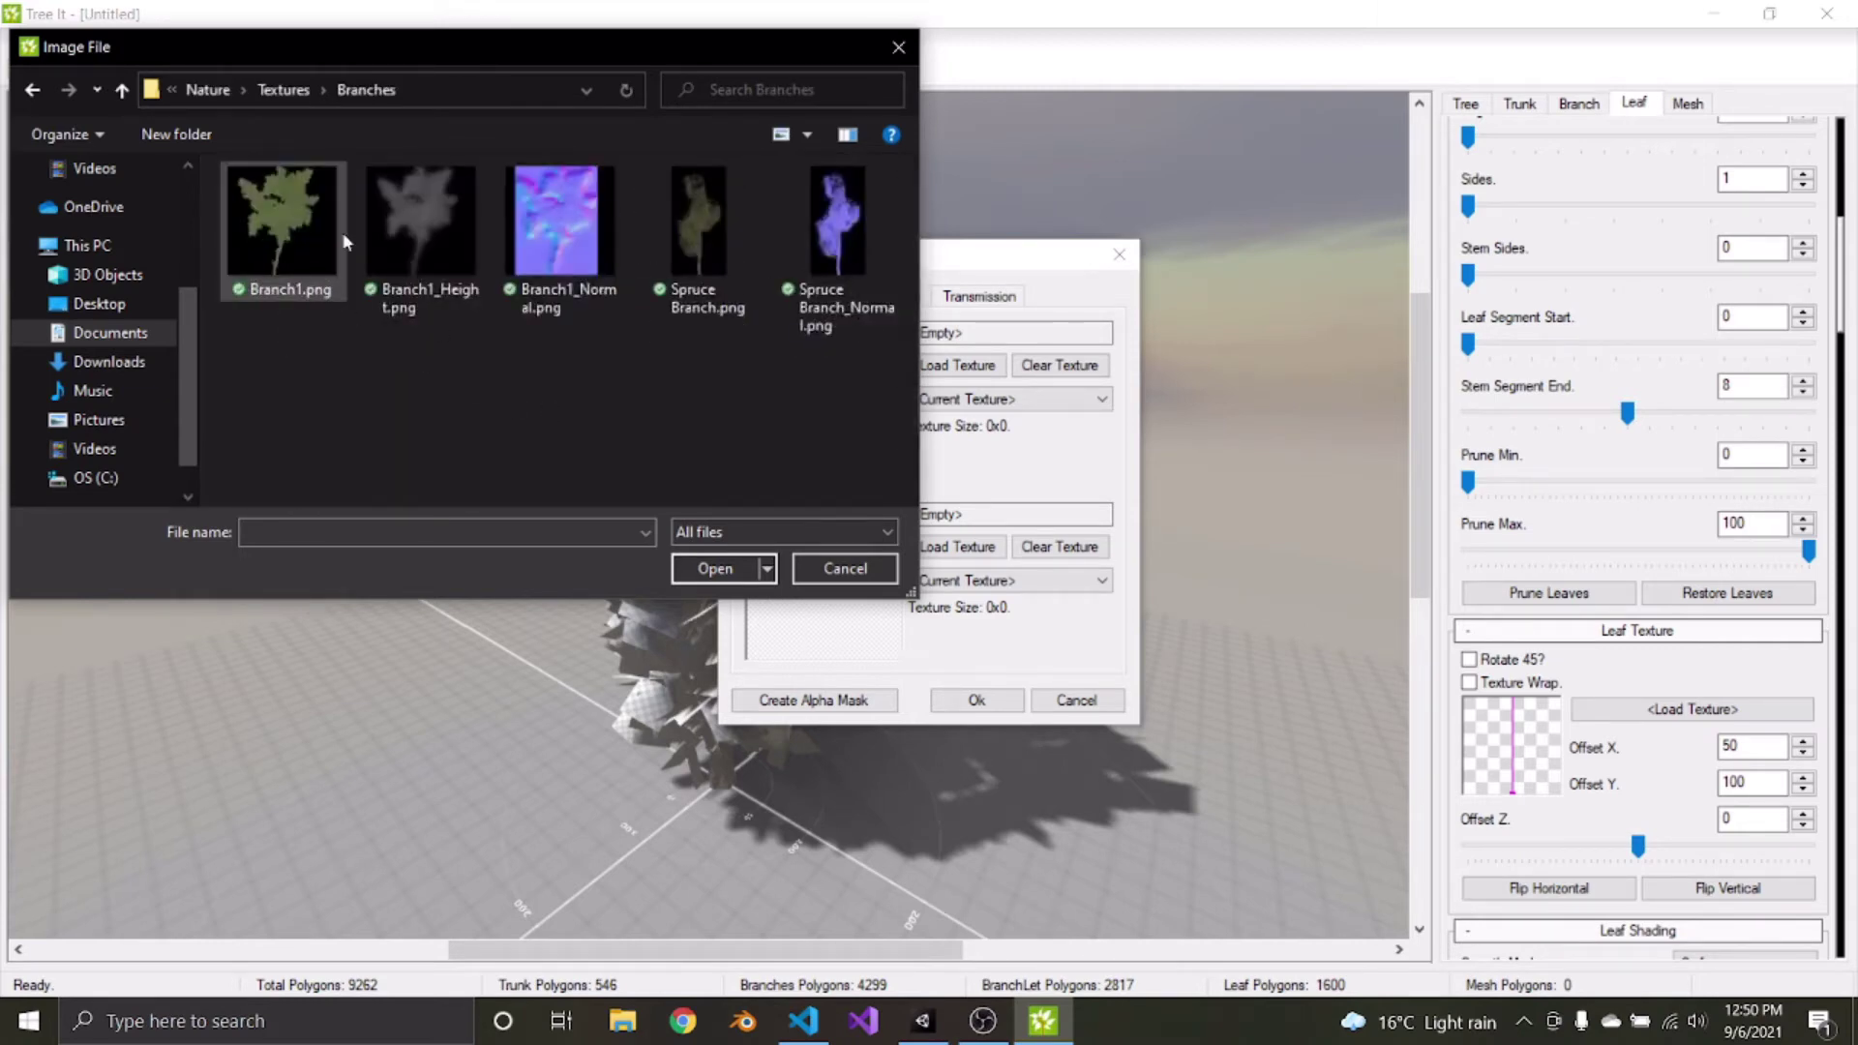
pyautogui.doubleClick(697, 233)
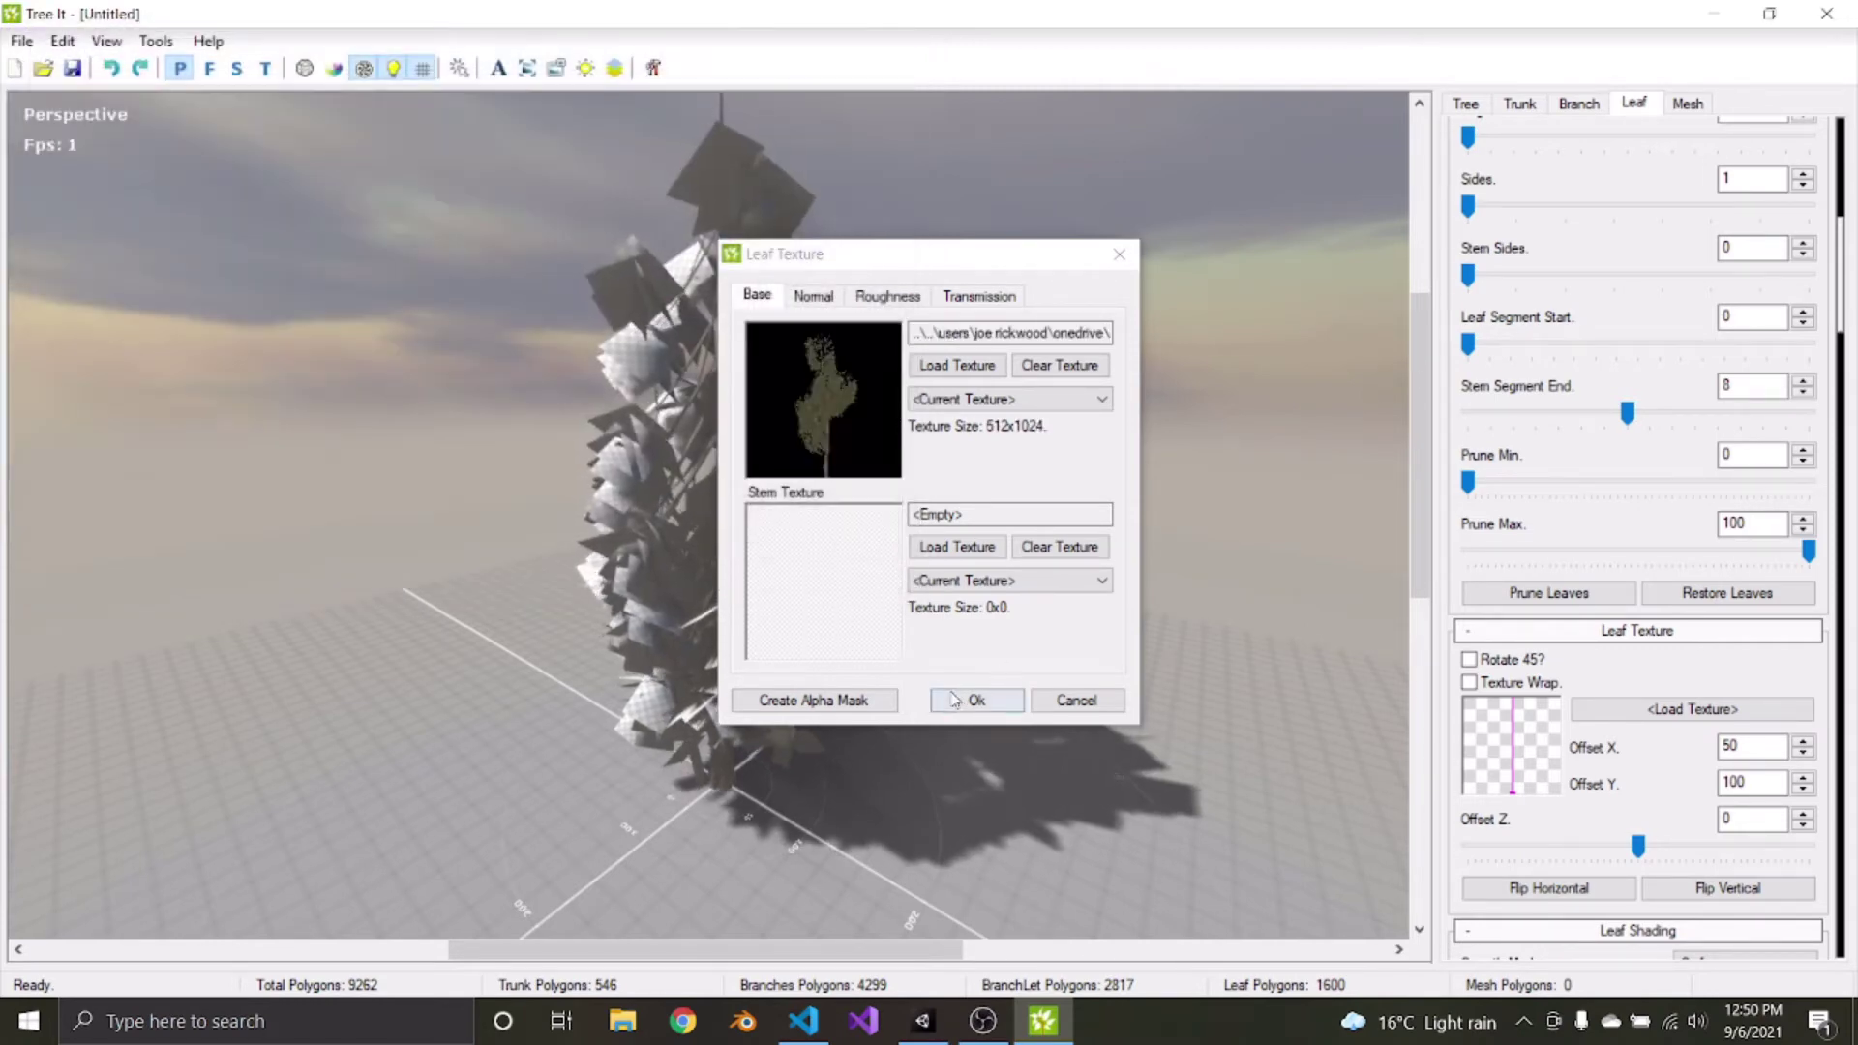
pyautogui.press('Return')
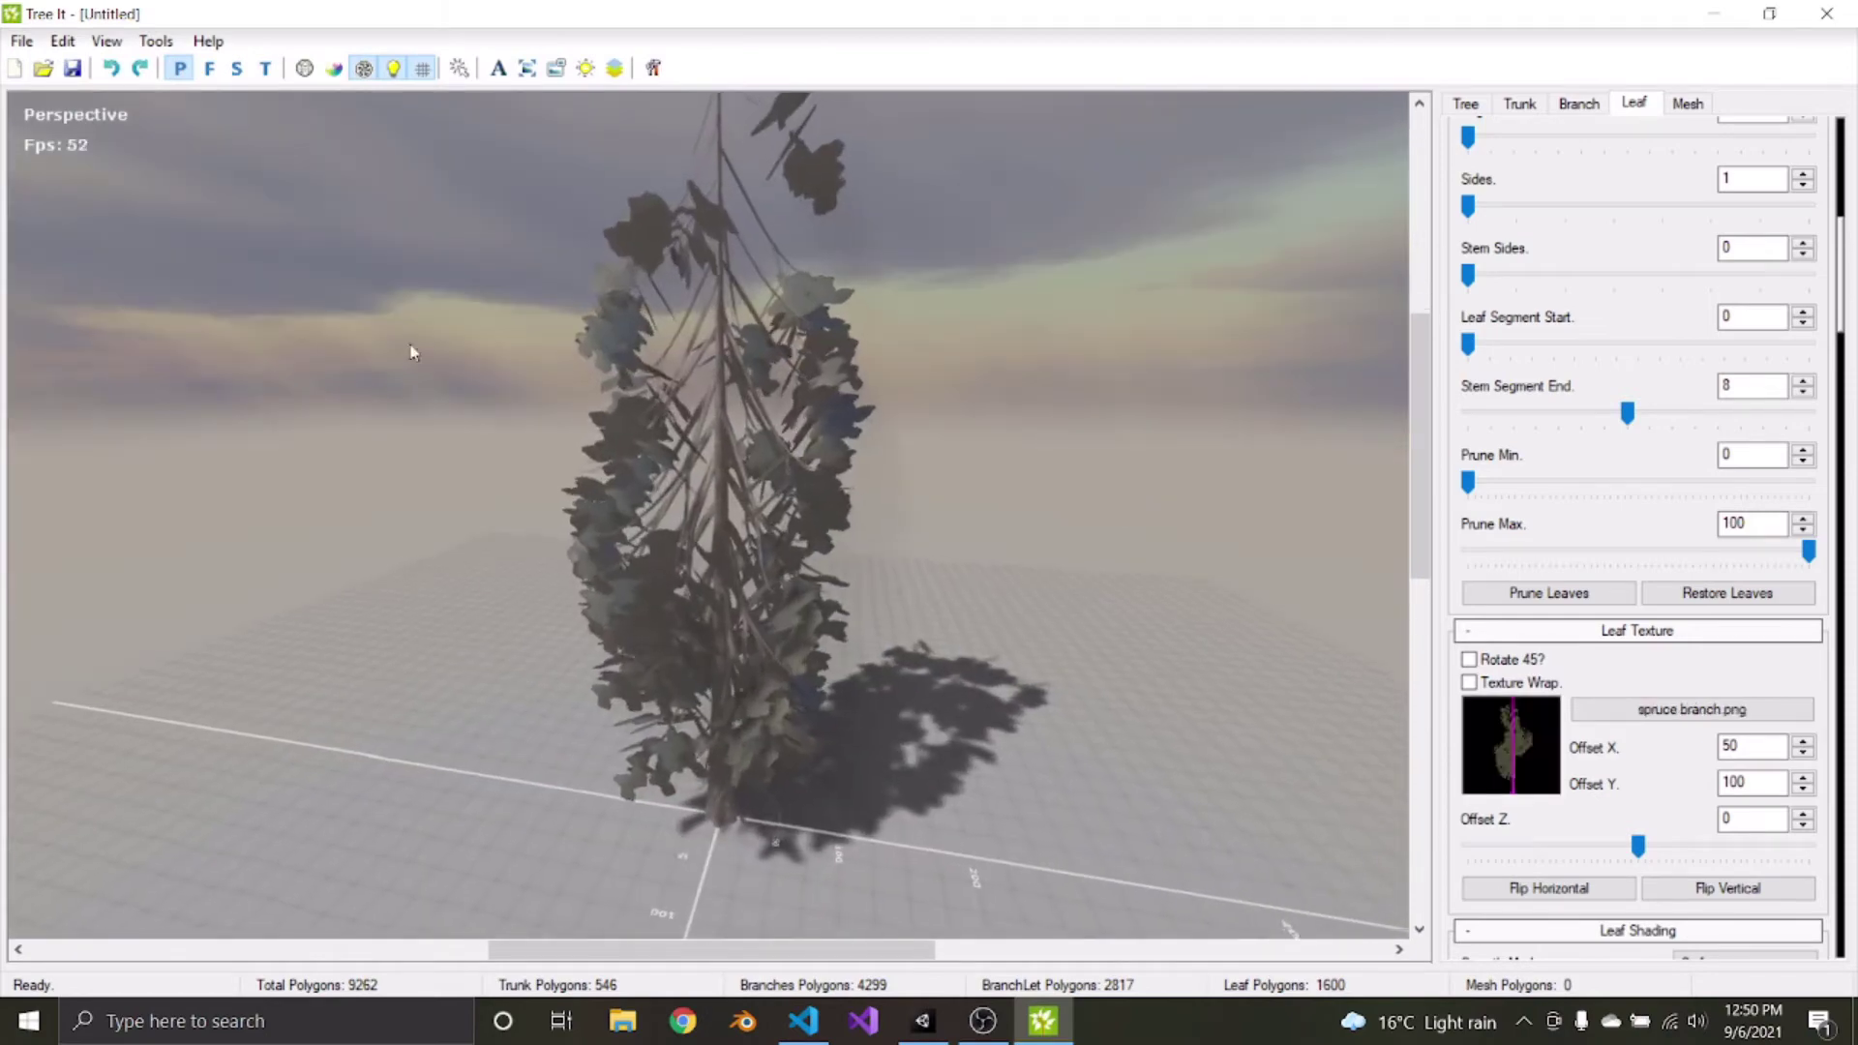
# Examine the textured leaves up close and from several sides of the tree
pyautogui.moveTo(920, 543); pyautogui.dragTo(919, 732)
pyautogui.scroll(10, 938, 647)
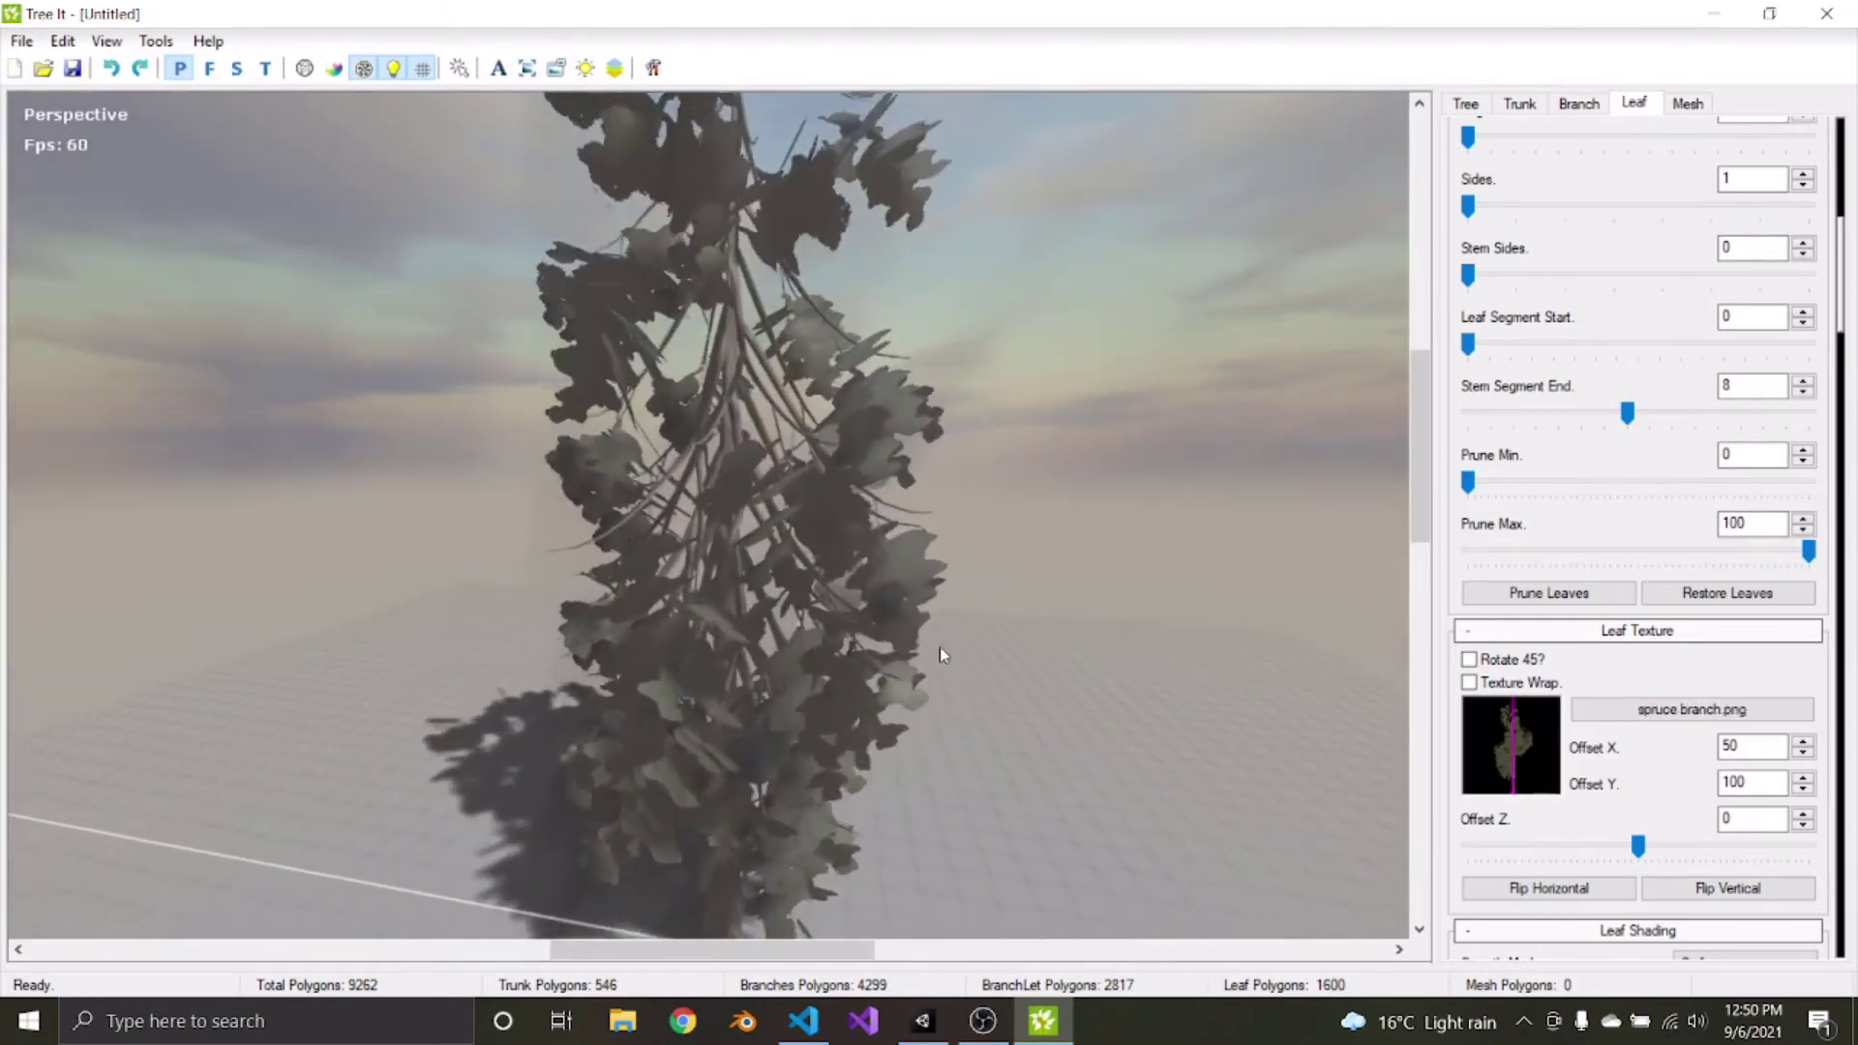
pyautogui.scroll(-10, 967, 589)
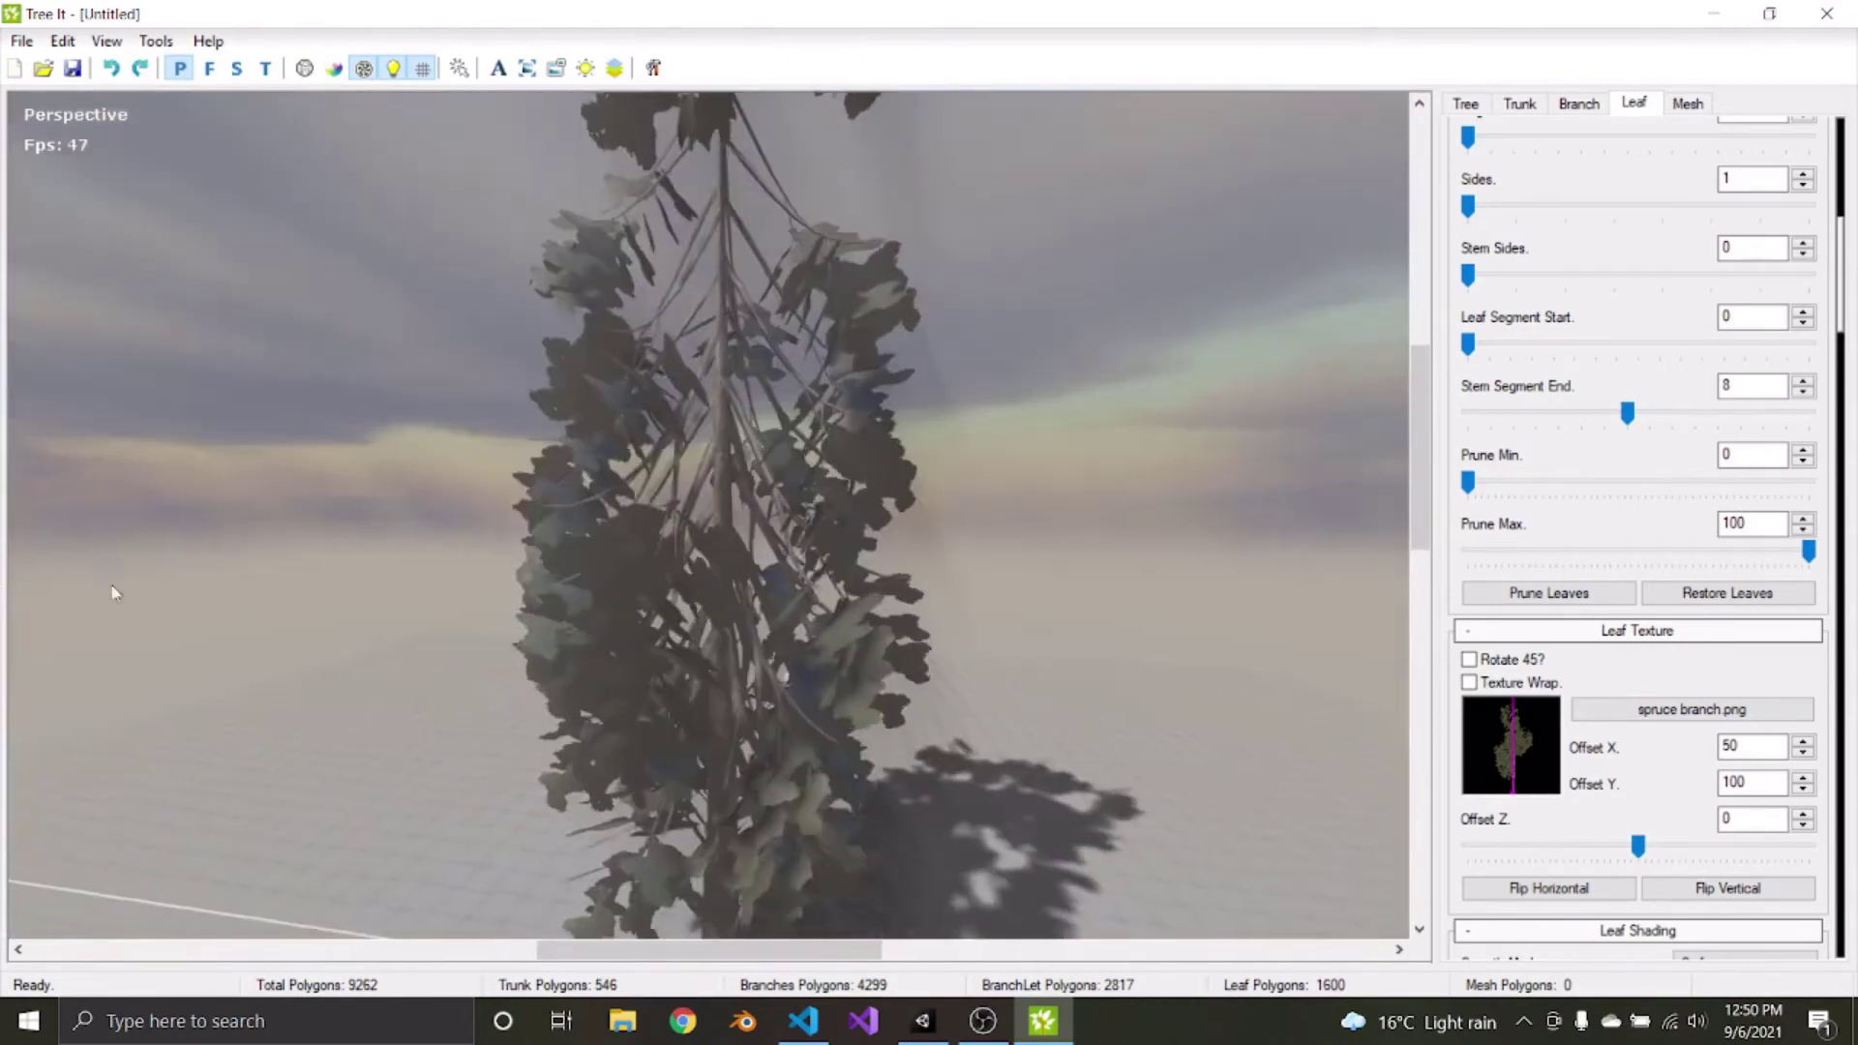
pyautogui.moveTo(114, 592); pyautogui.dragTo(416, 304)
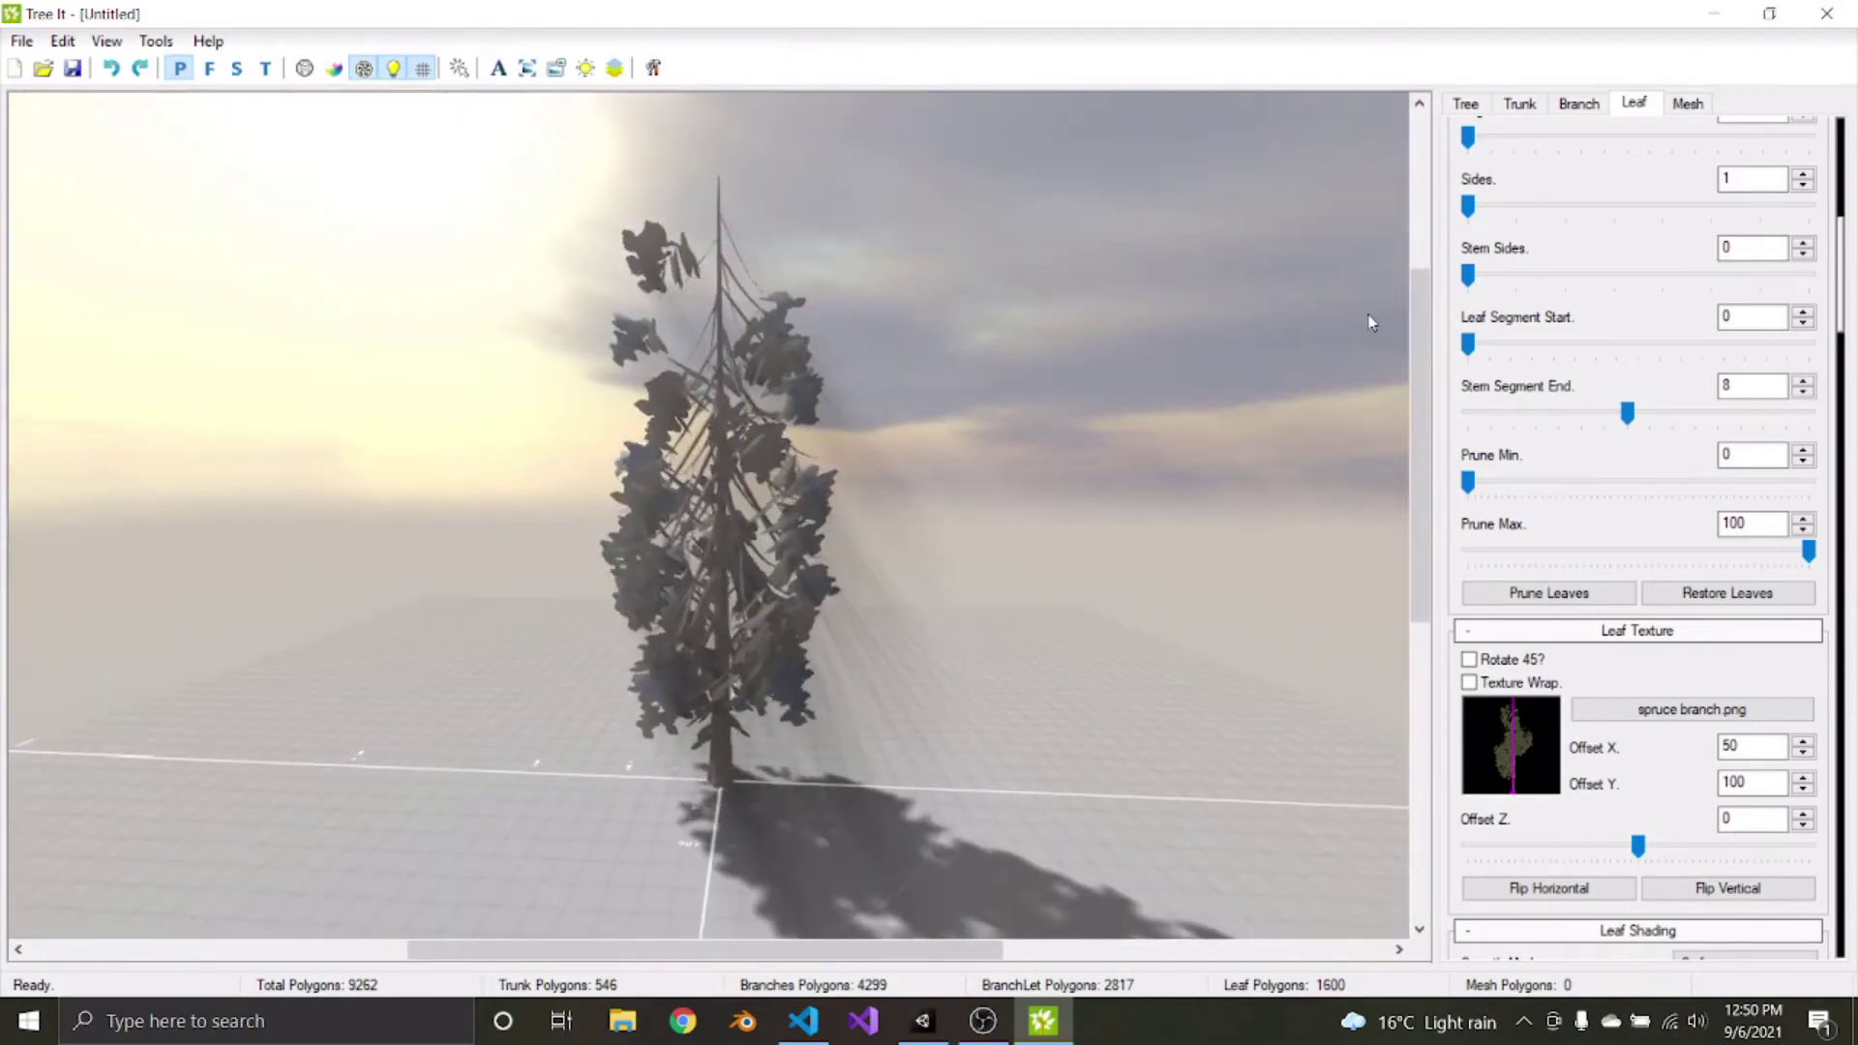
pyautogui.scroll(-1, 1597, 406)
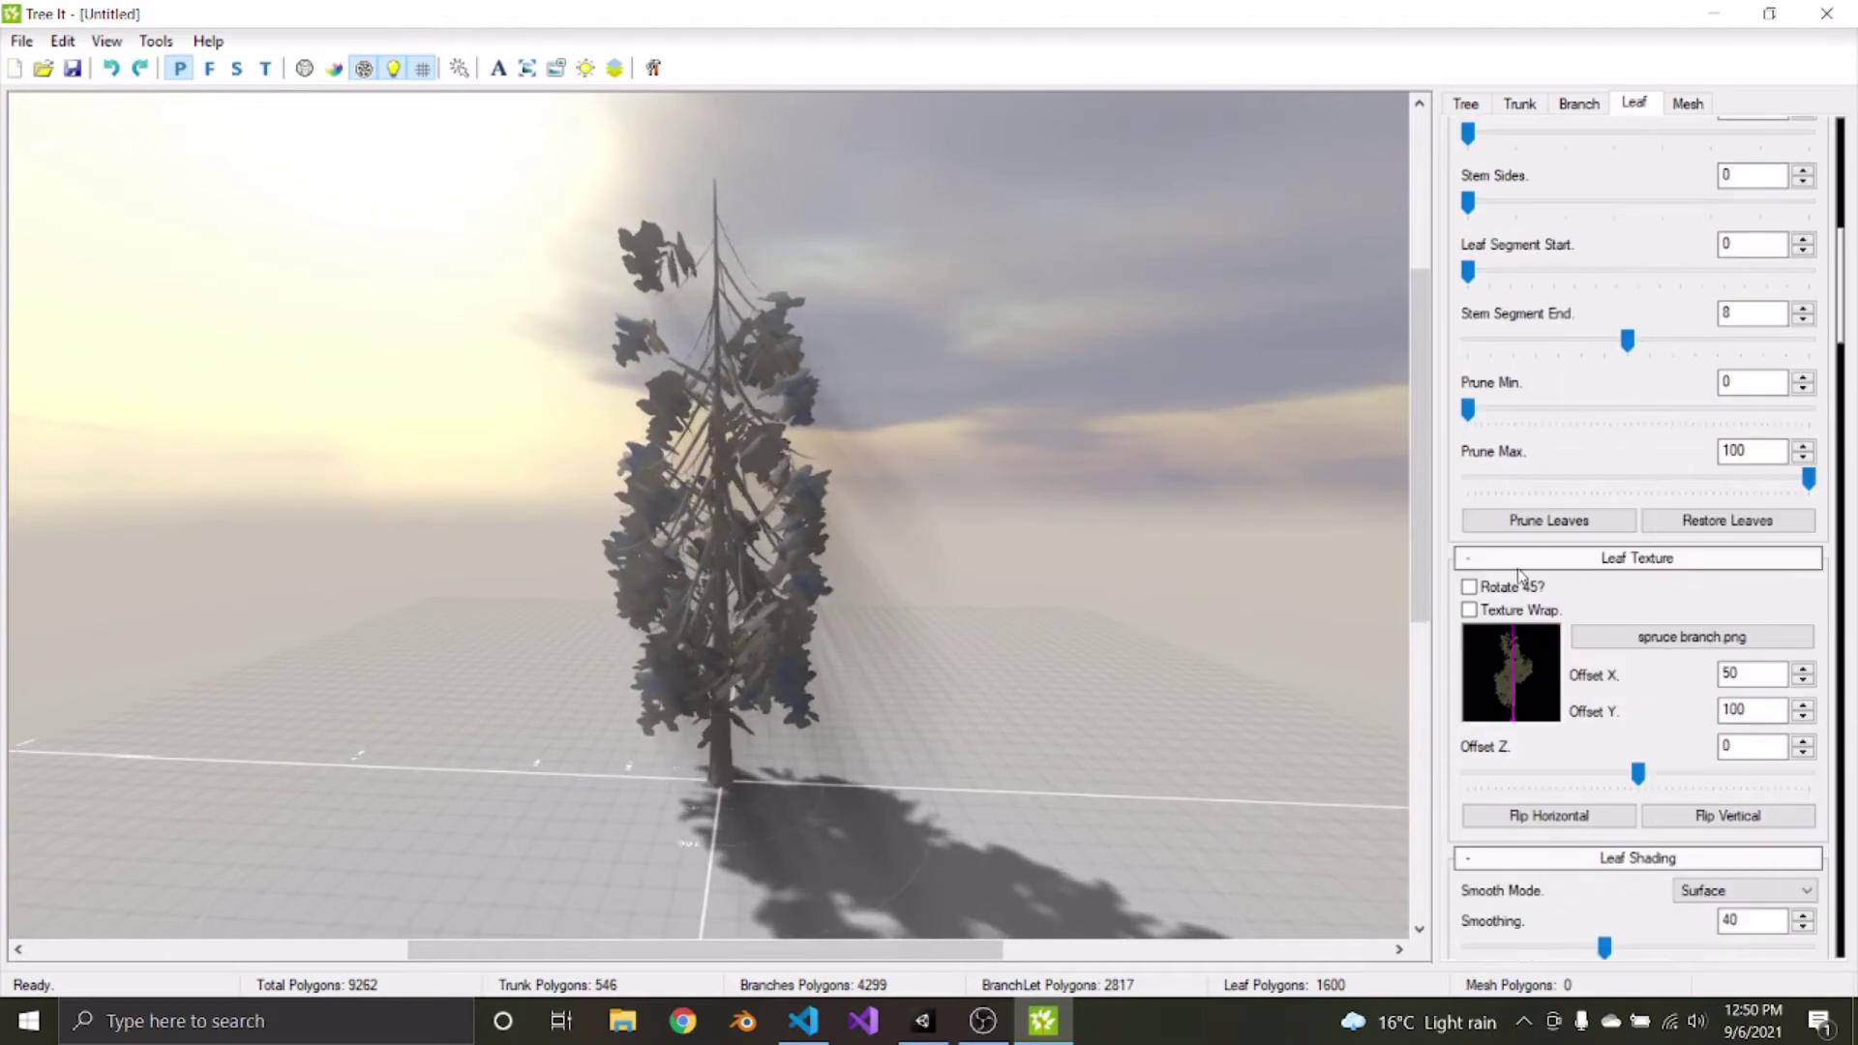
# Try a Distribution of 60 for the leaves
pyautogui.scroll(3, 1519, 575)
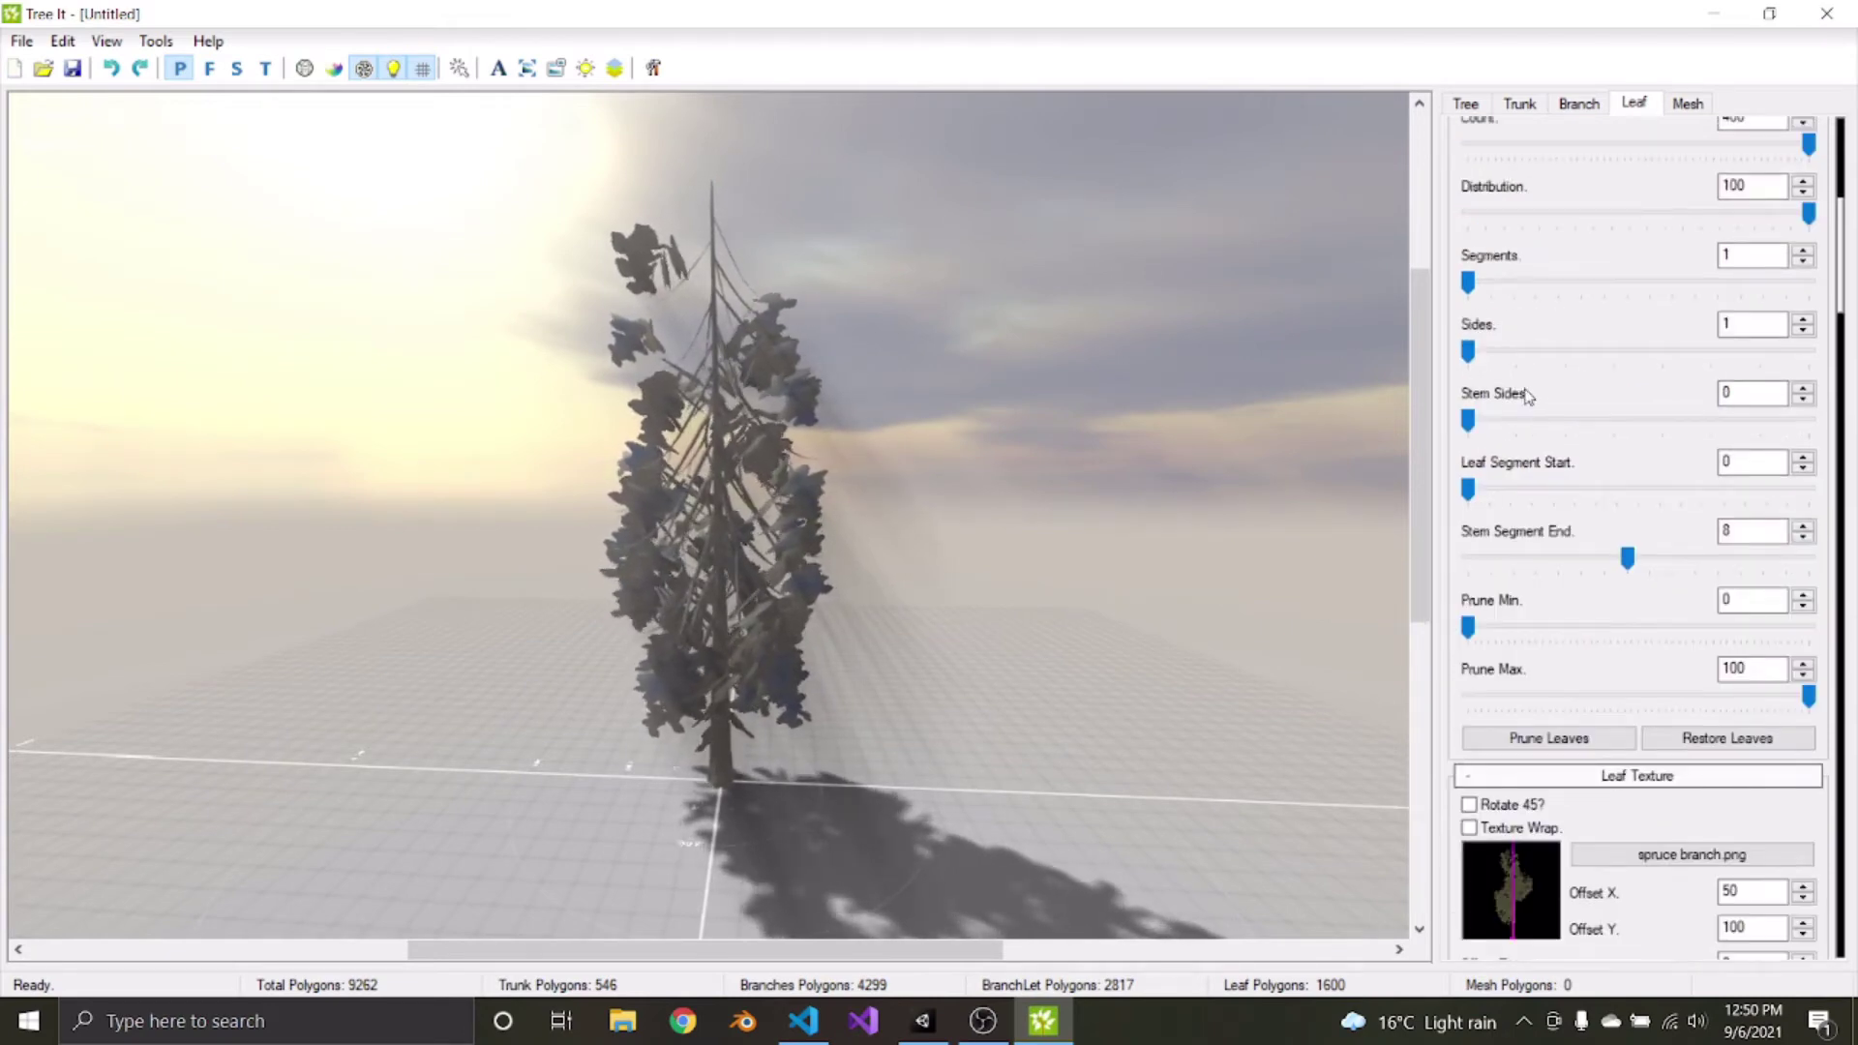
pyautogui.scroll(1, 1528, 395)
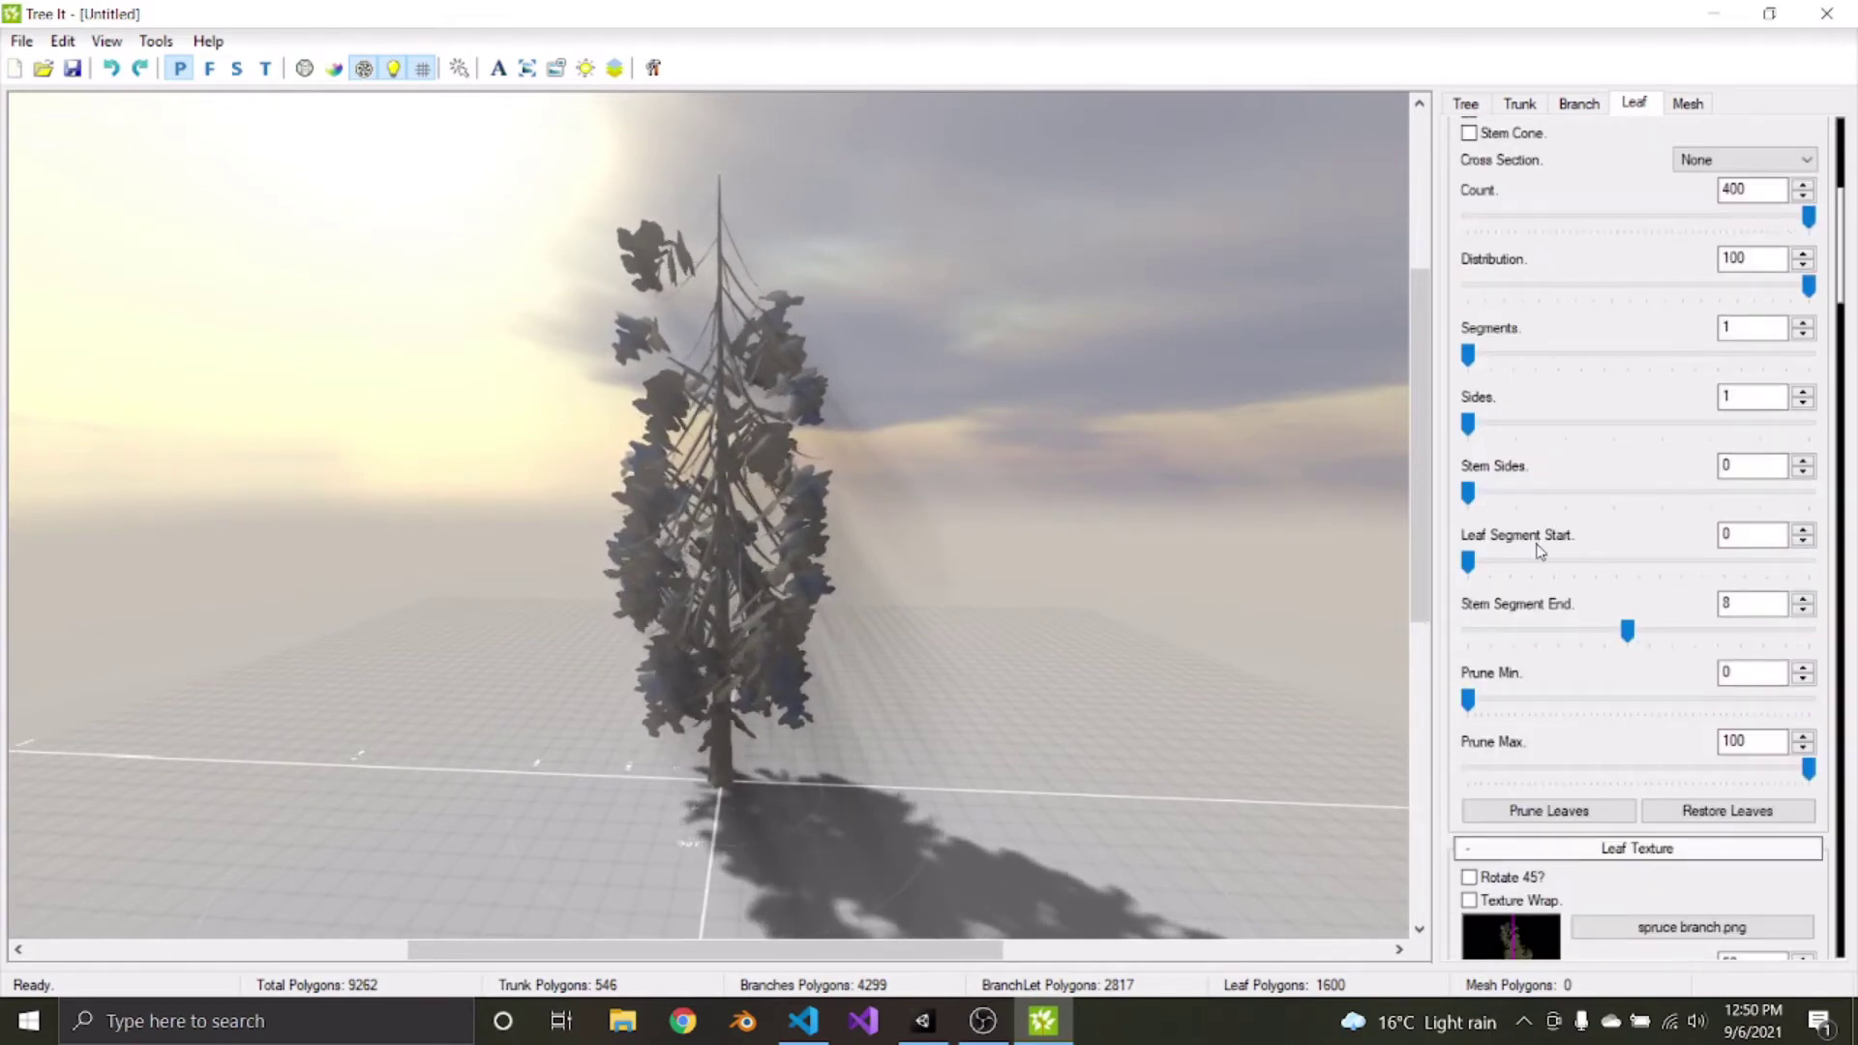
pyautogui.scroll(2, 1753, 398)
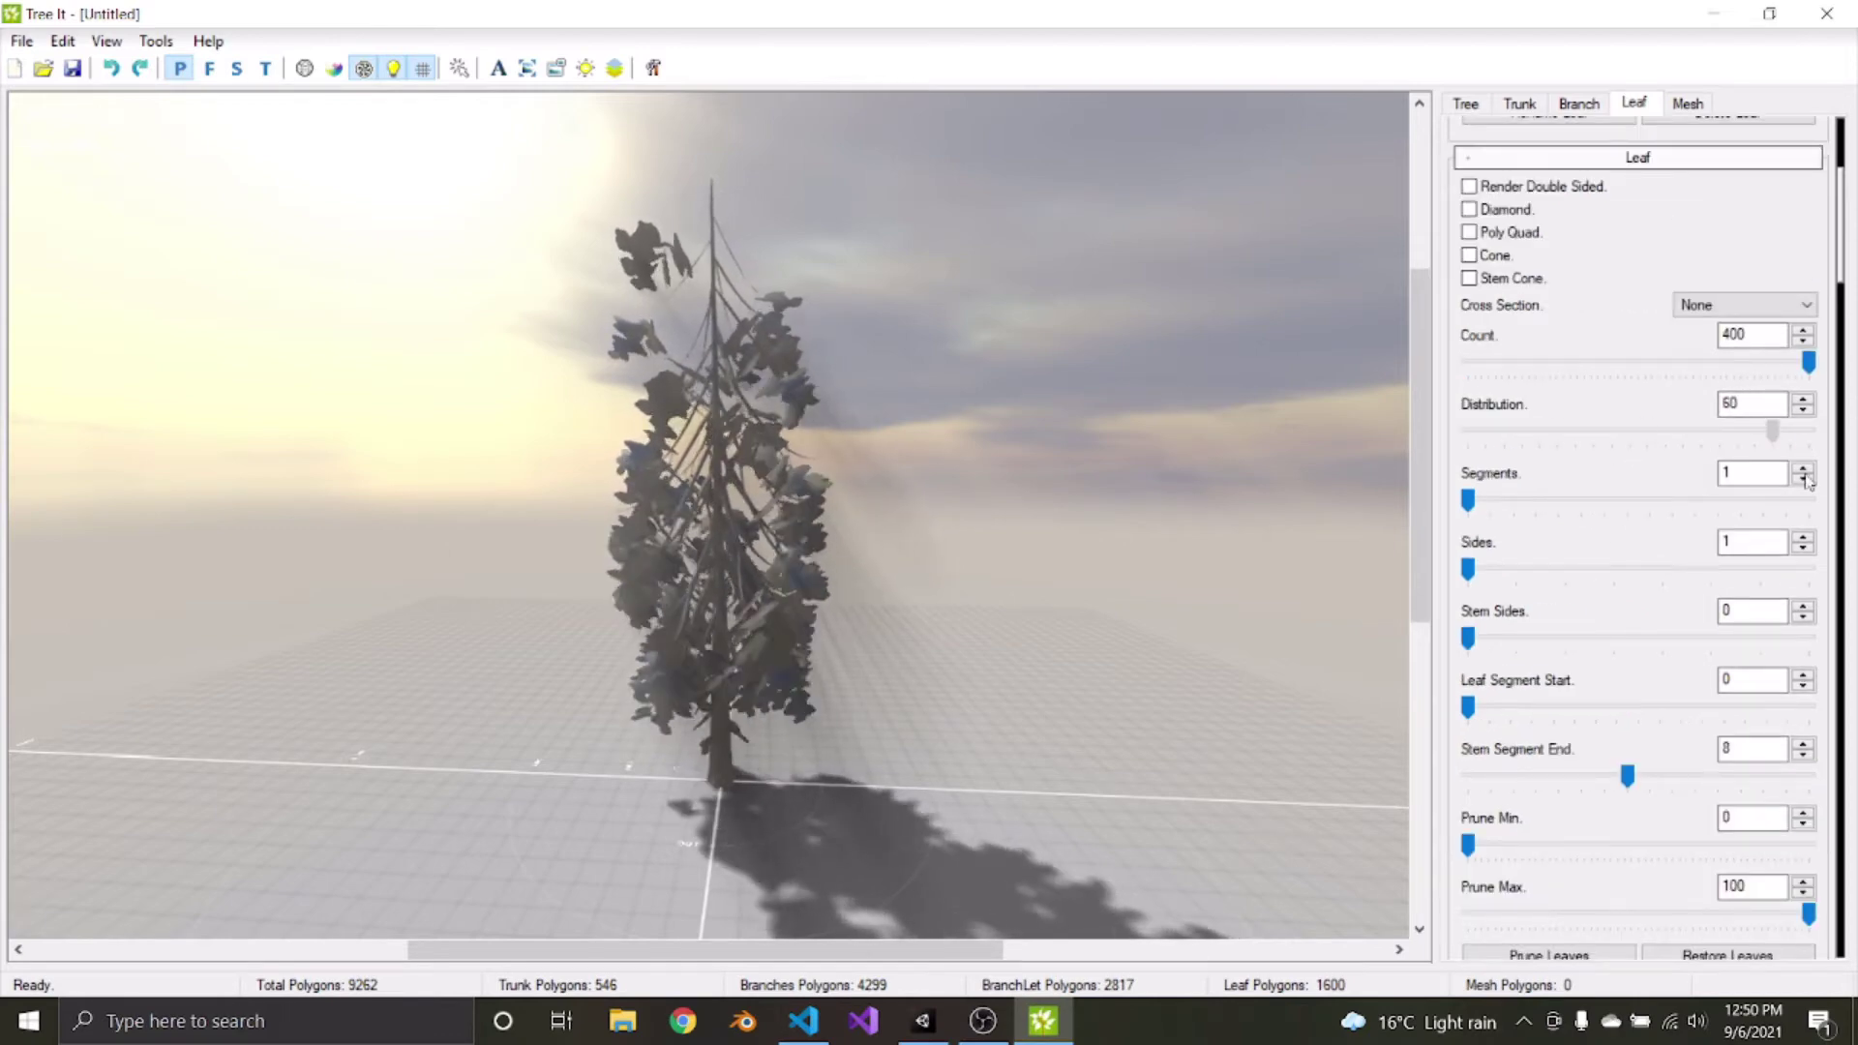
# Set the leaf scale's Length to 20 and its Length Increment to 35
pyautogui.scroll(-9, 1678, 487)
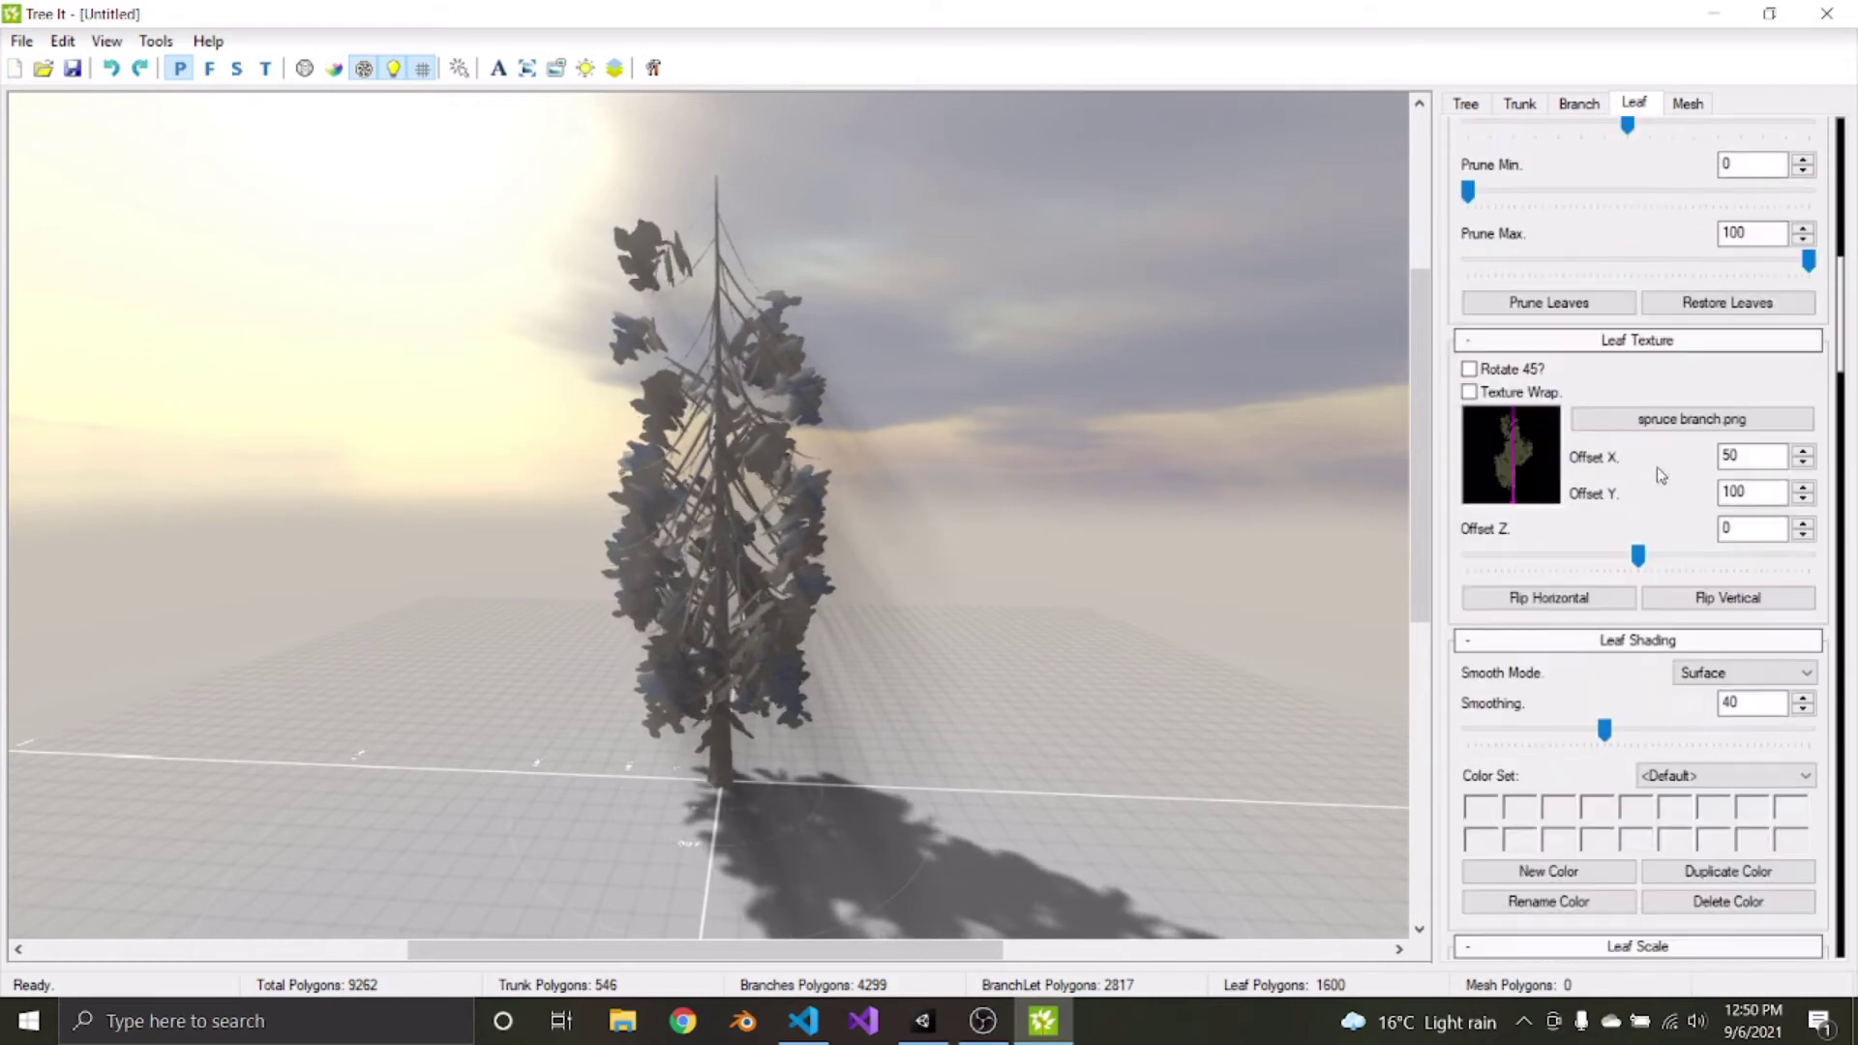
pyautogui.scroll(-6, 1648, 468)
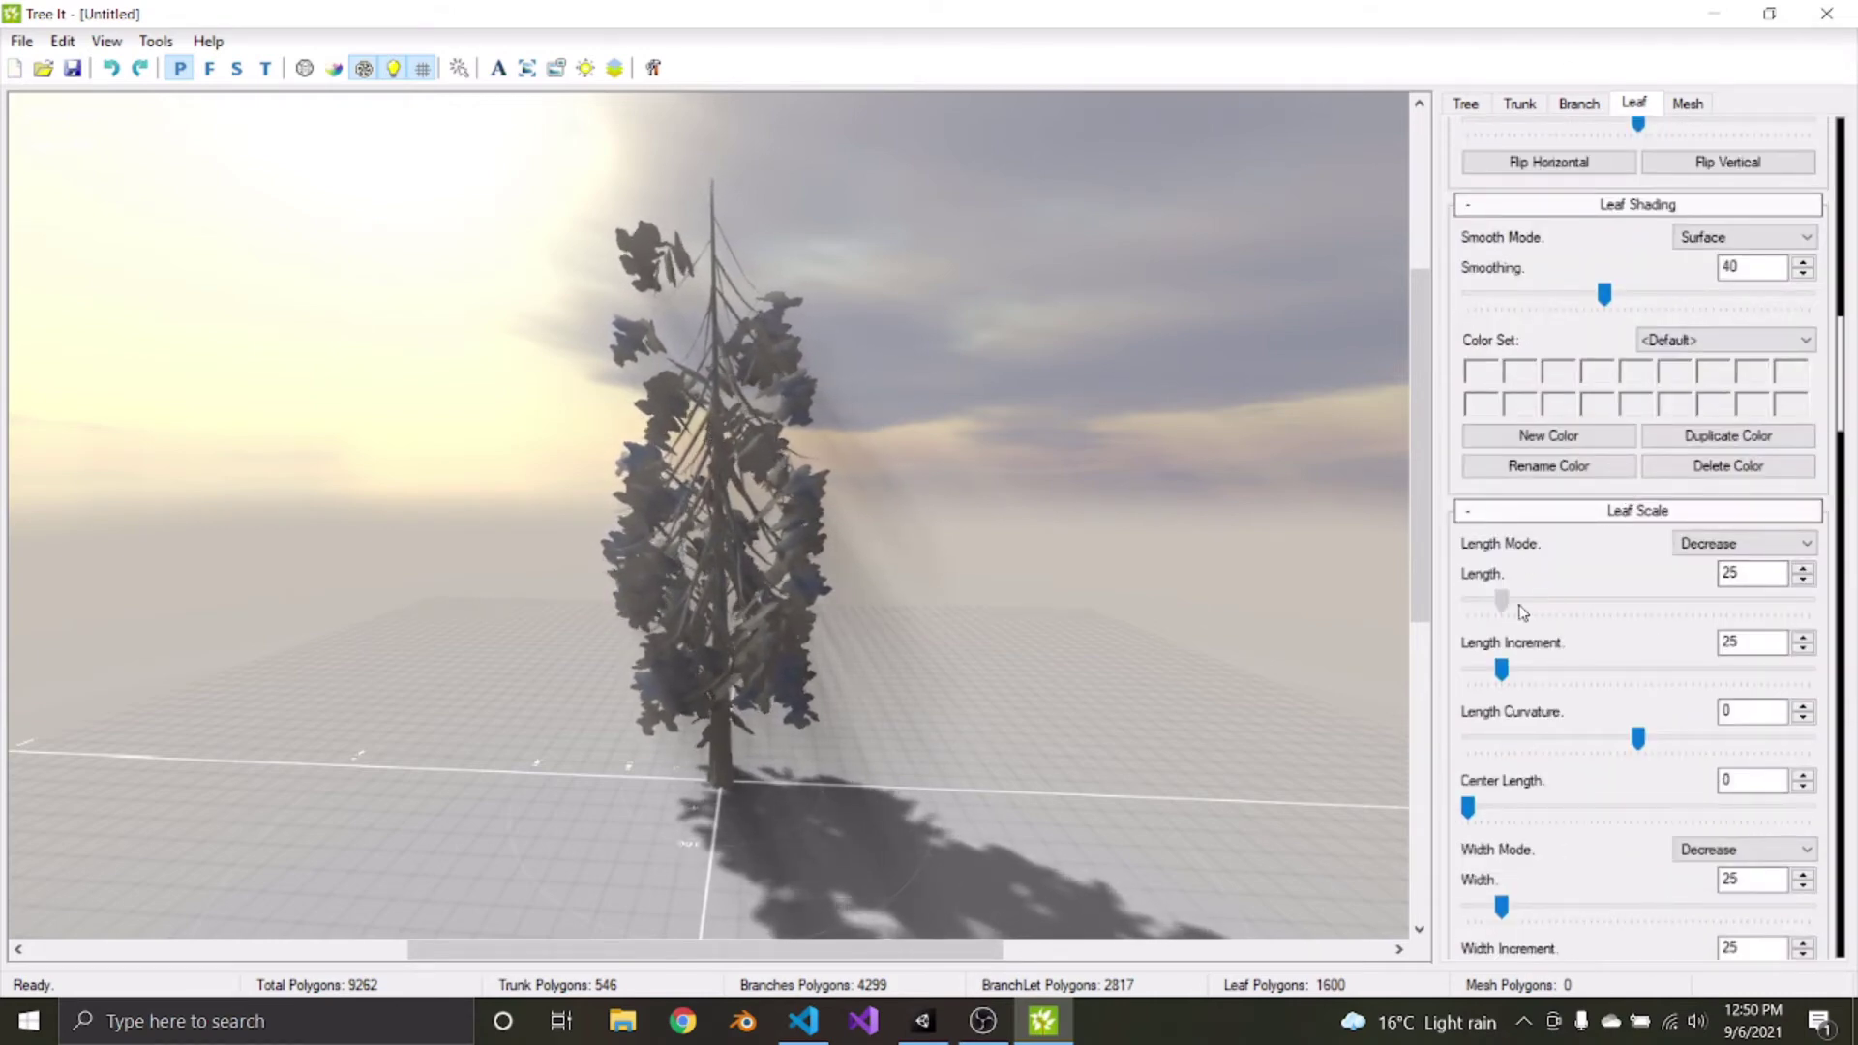
pyautogui.moveTo(1503, 602); pyautogui.dragTo(1620, 604)
pyautogui.moveTo(1503, 619); pyautogui.dragTo(1473, 619)
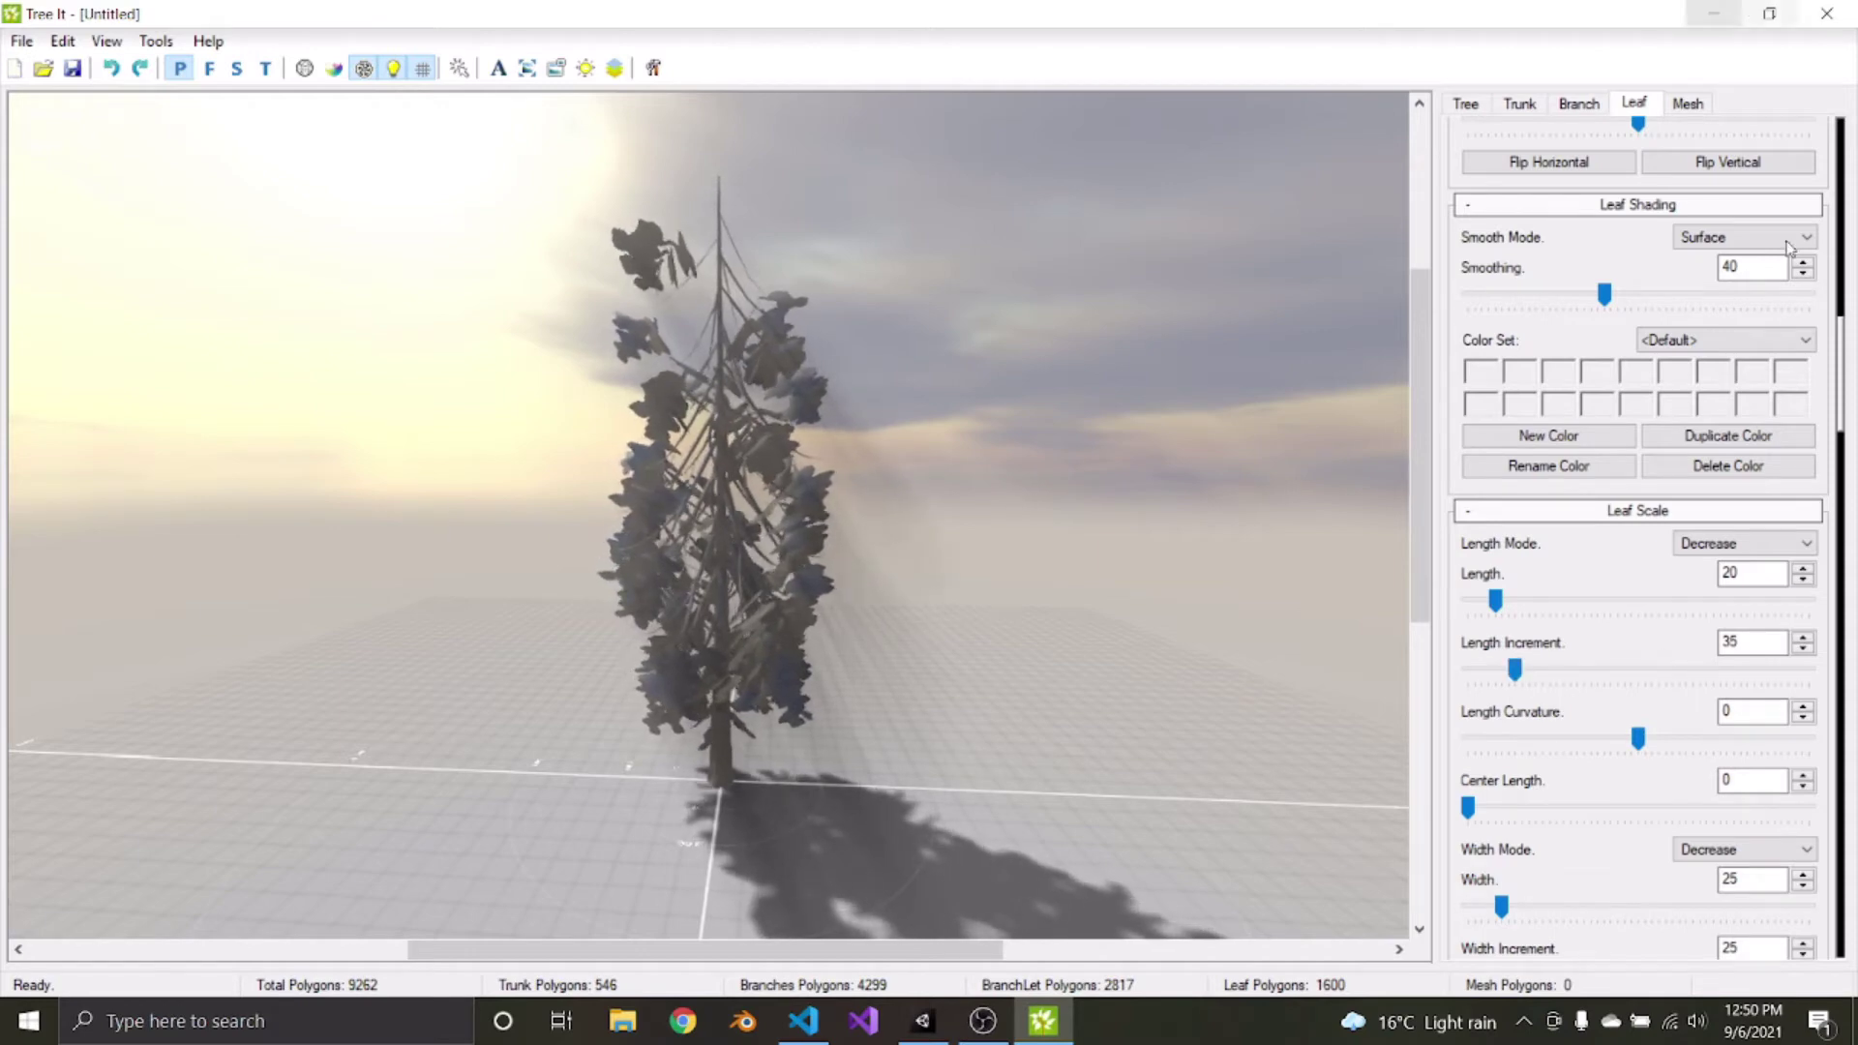
# Set the Gravity force on the leaves to 68 and check the drooping foliage from another side
pyautogui.scroll(-5, 1643, 517)
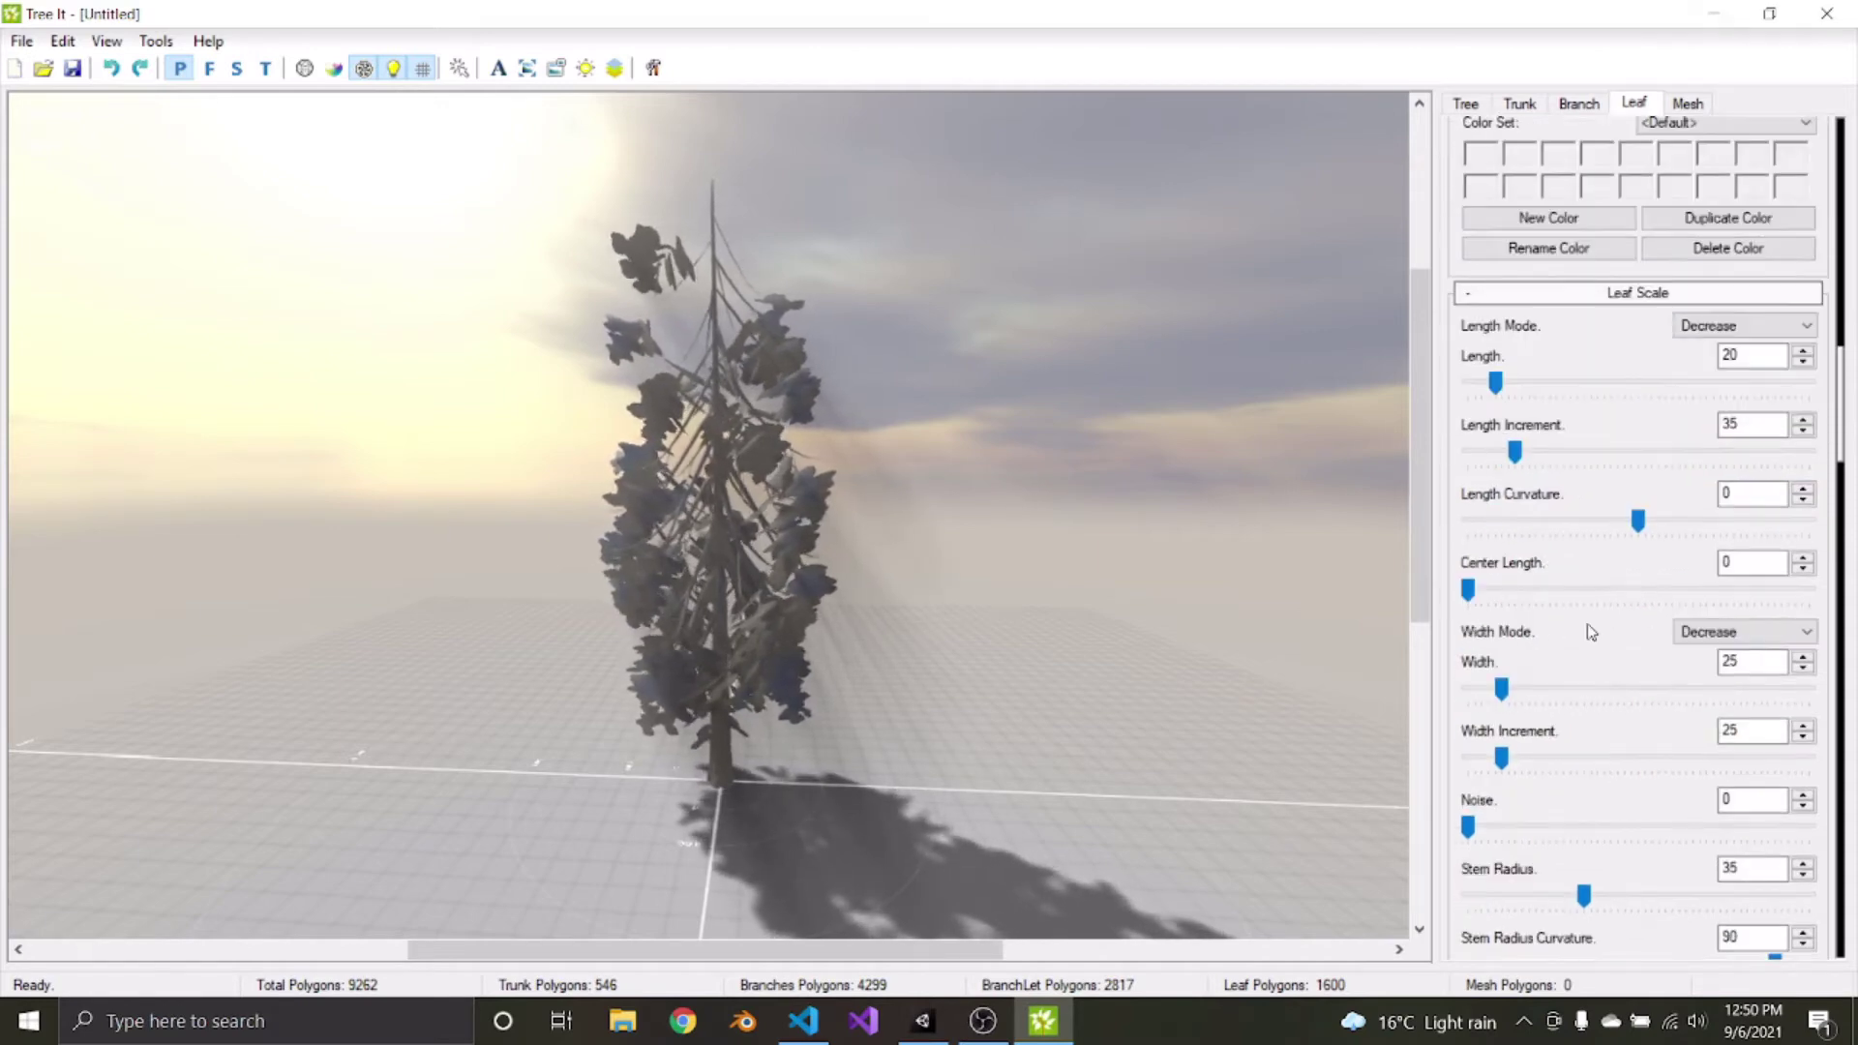
pyautogui.scroll(-2, 1466, 658)
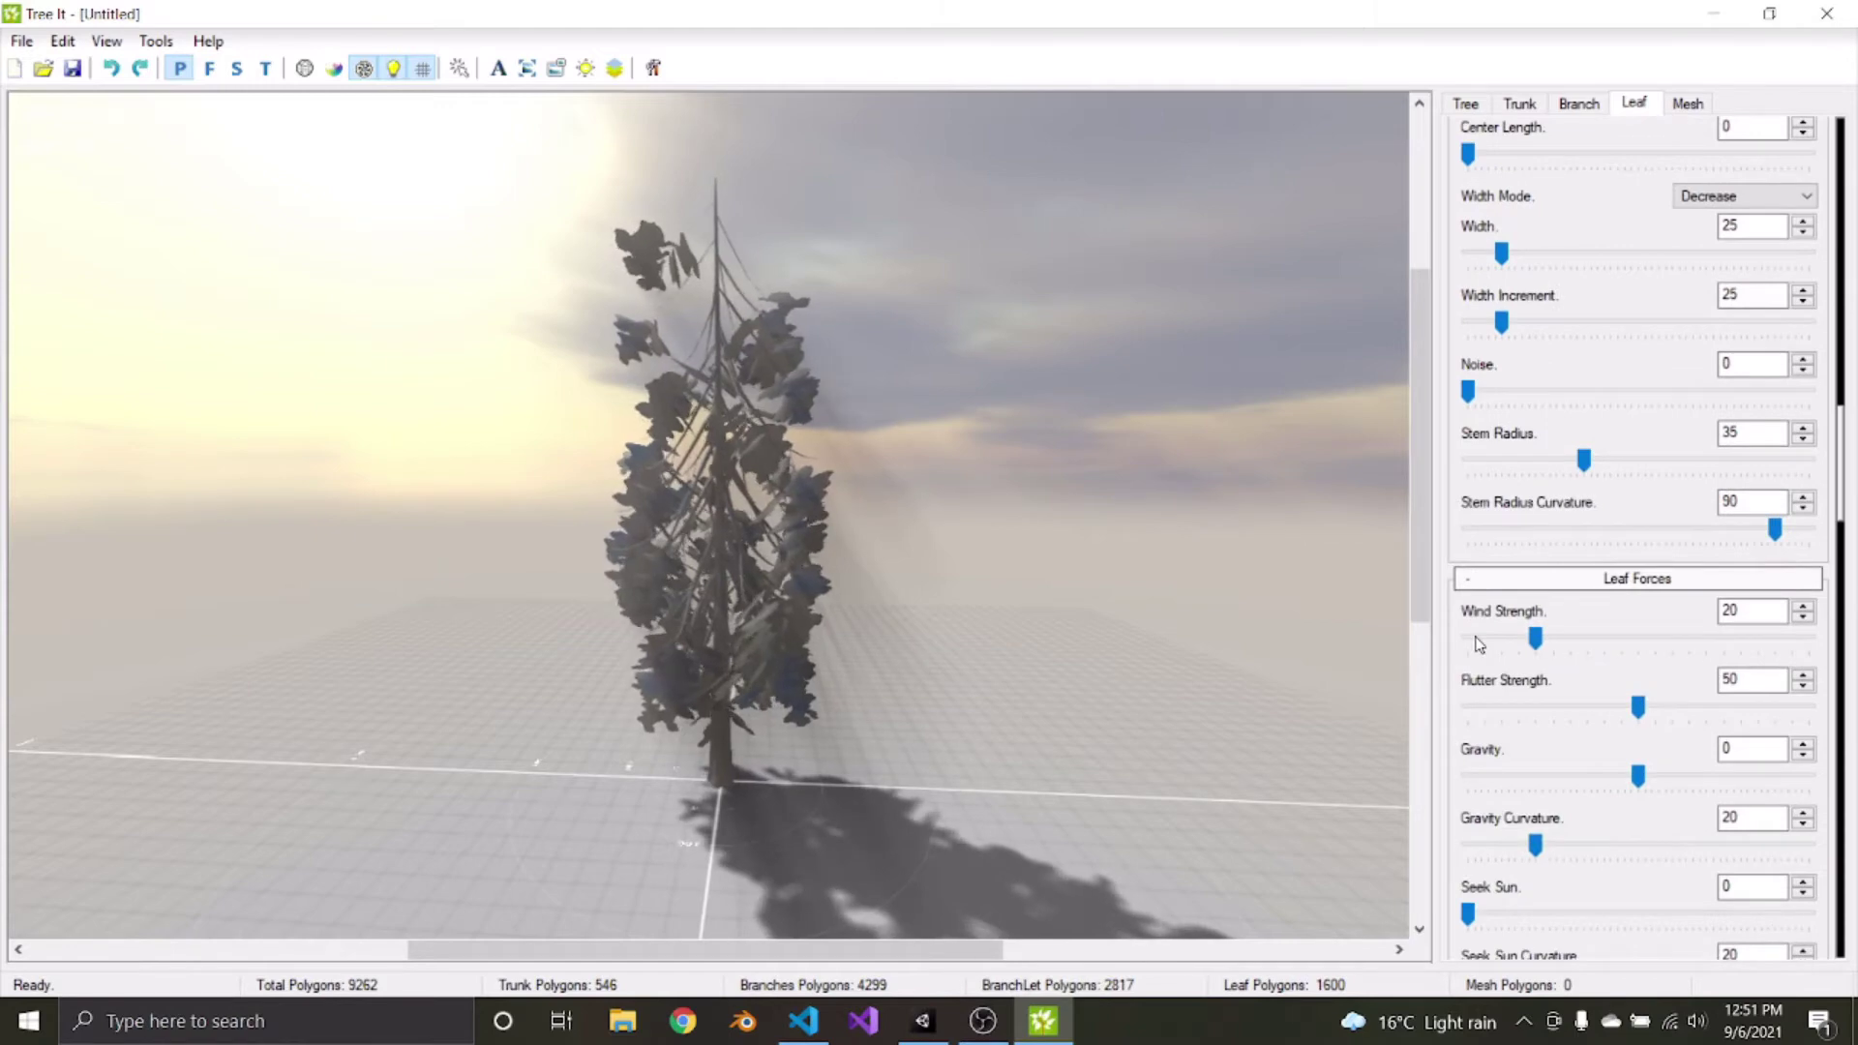
pyautogui.scroll(-2, 1671, 635)
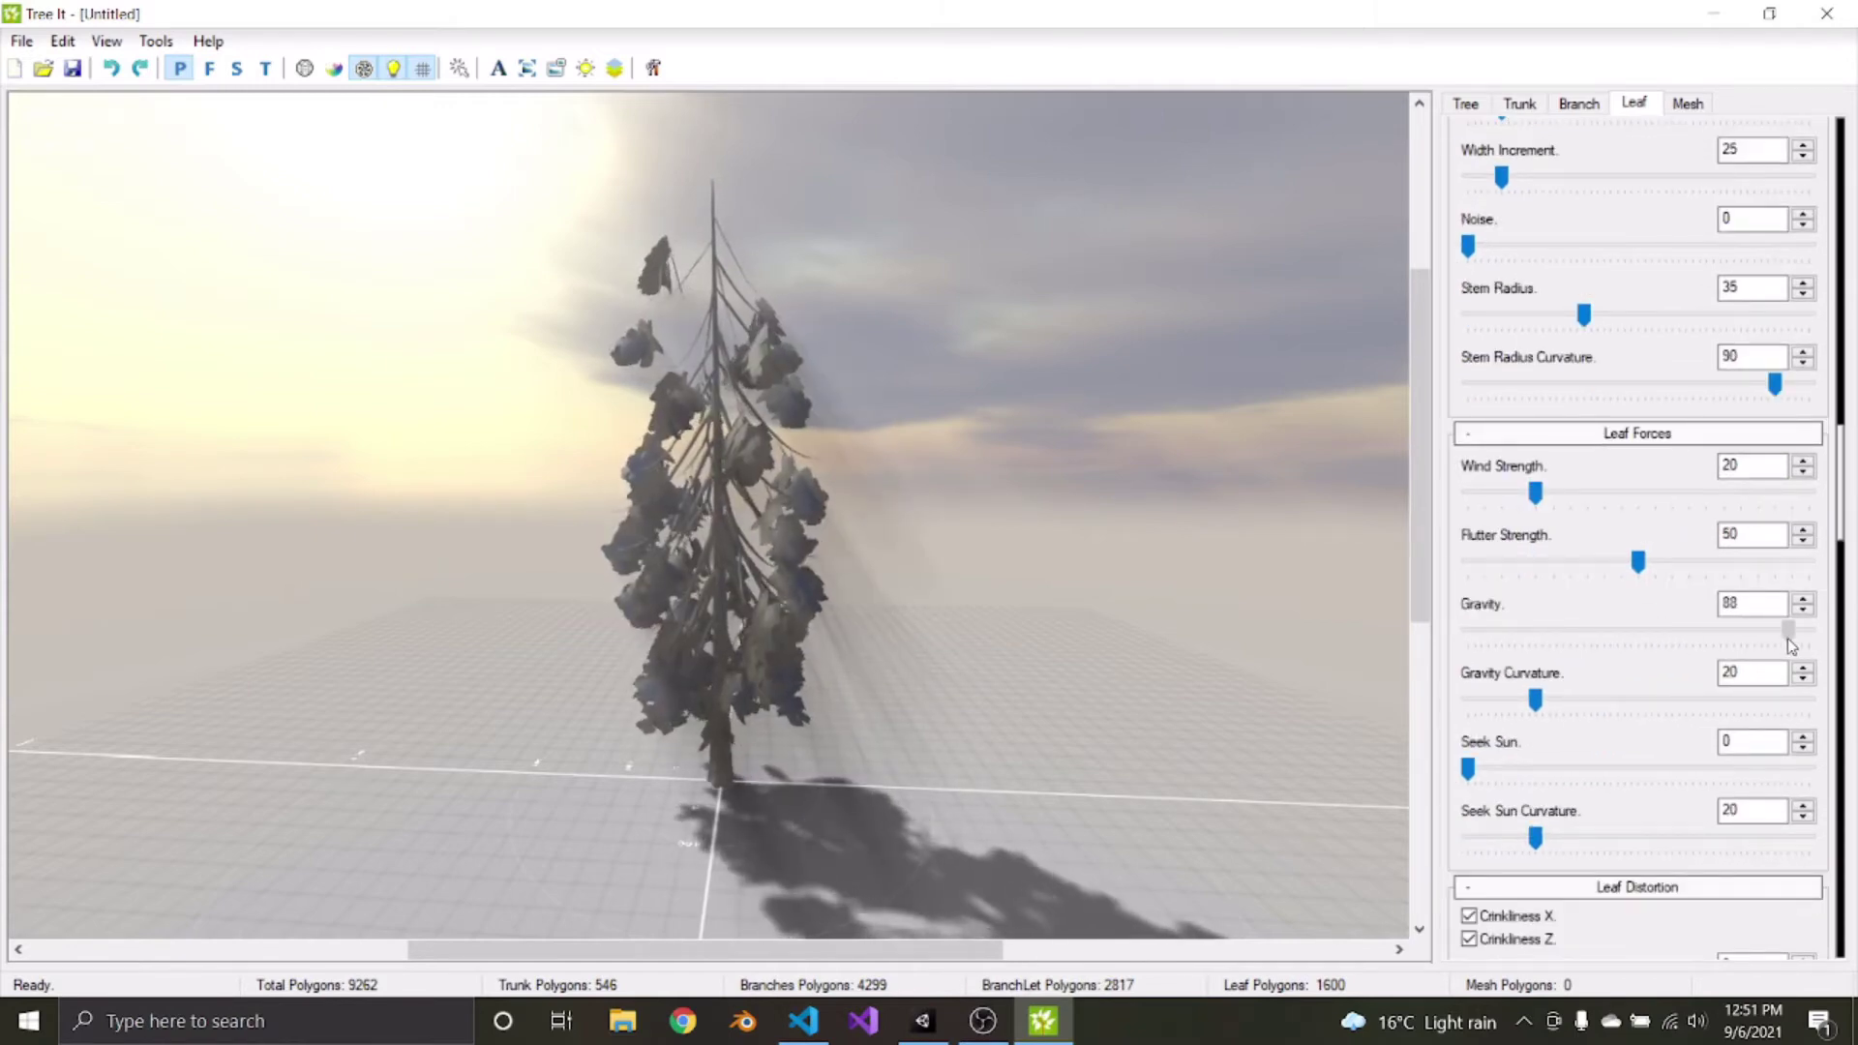
pyautogui.moveTo(591, 516); pyautogui.dragTo(569, 552)
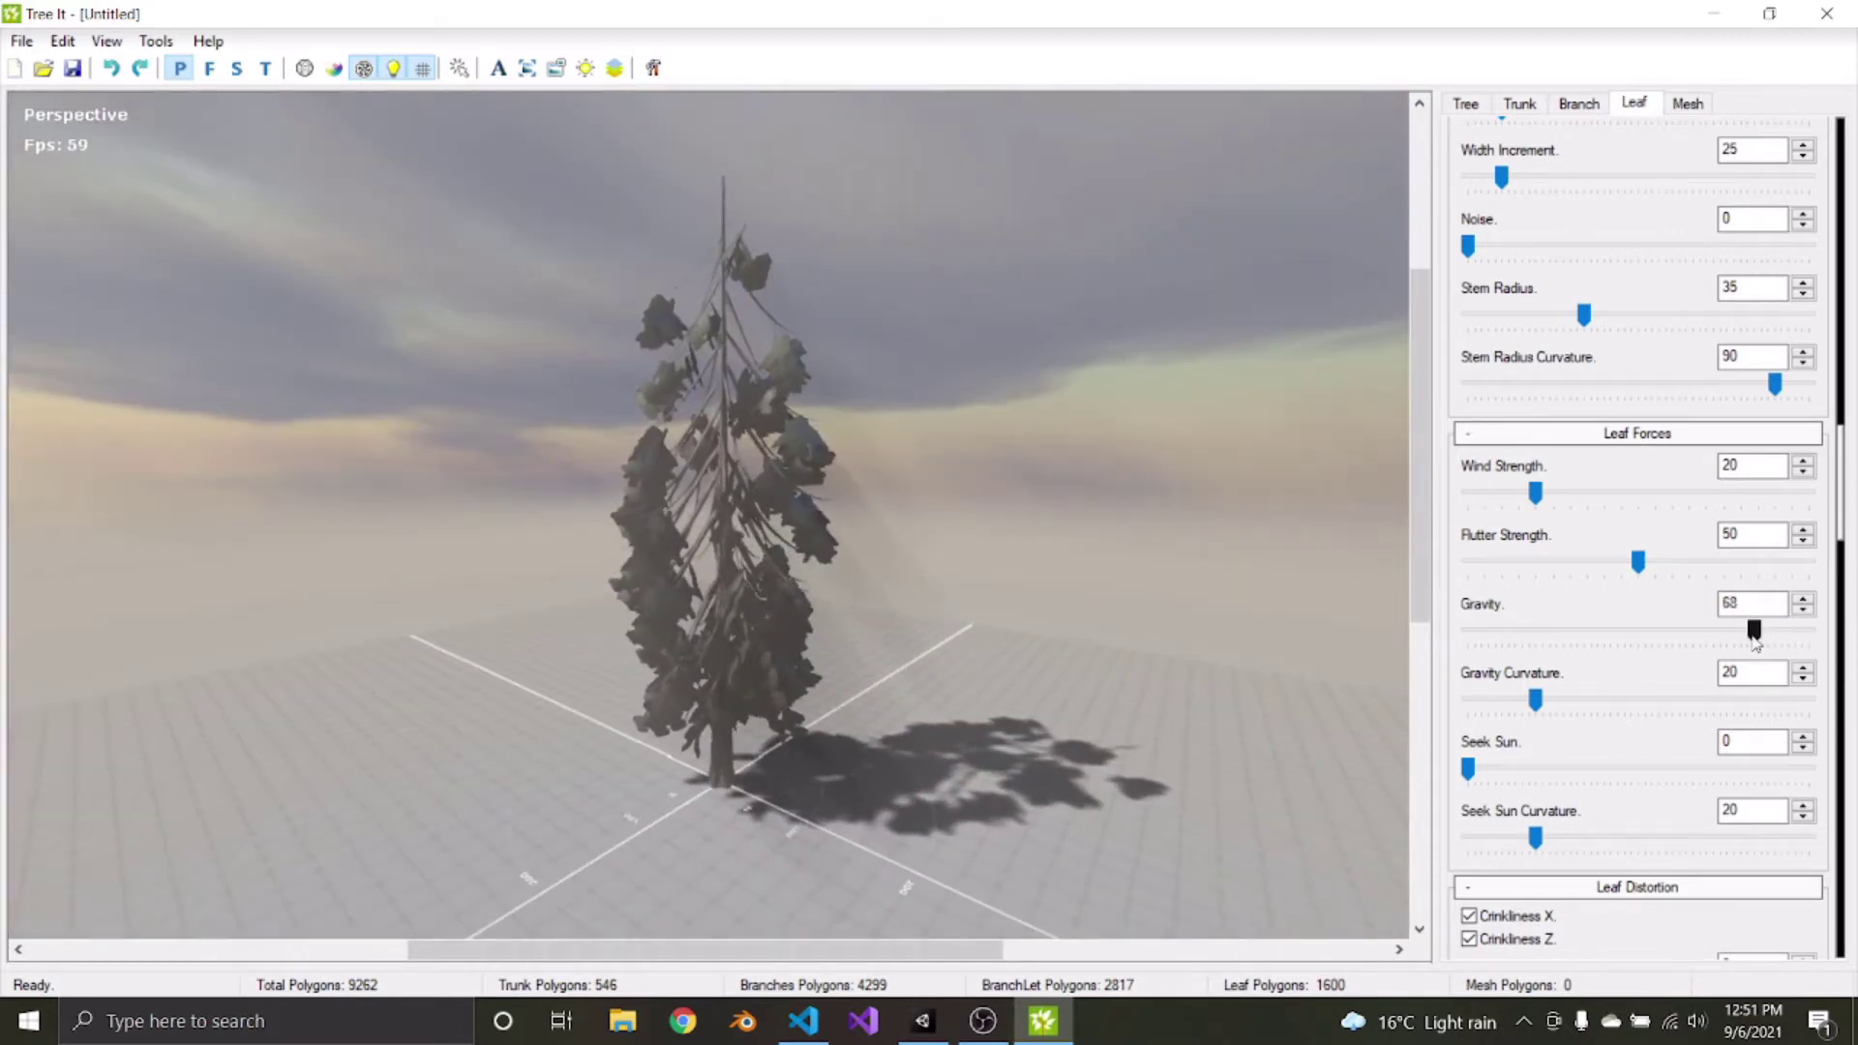
# Try a Seek Sun value of 80 on the leaves and view the effect around the tree
pyautogui.scroll(-10, 1754, 639)
pyautogui.scroll(7, 1567, 624)
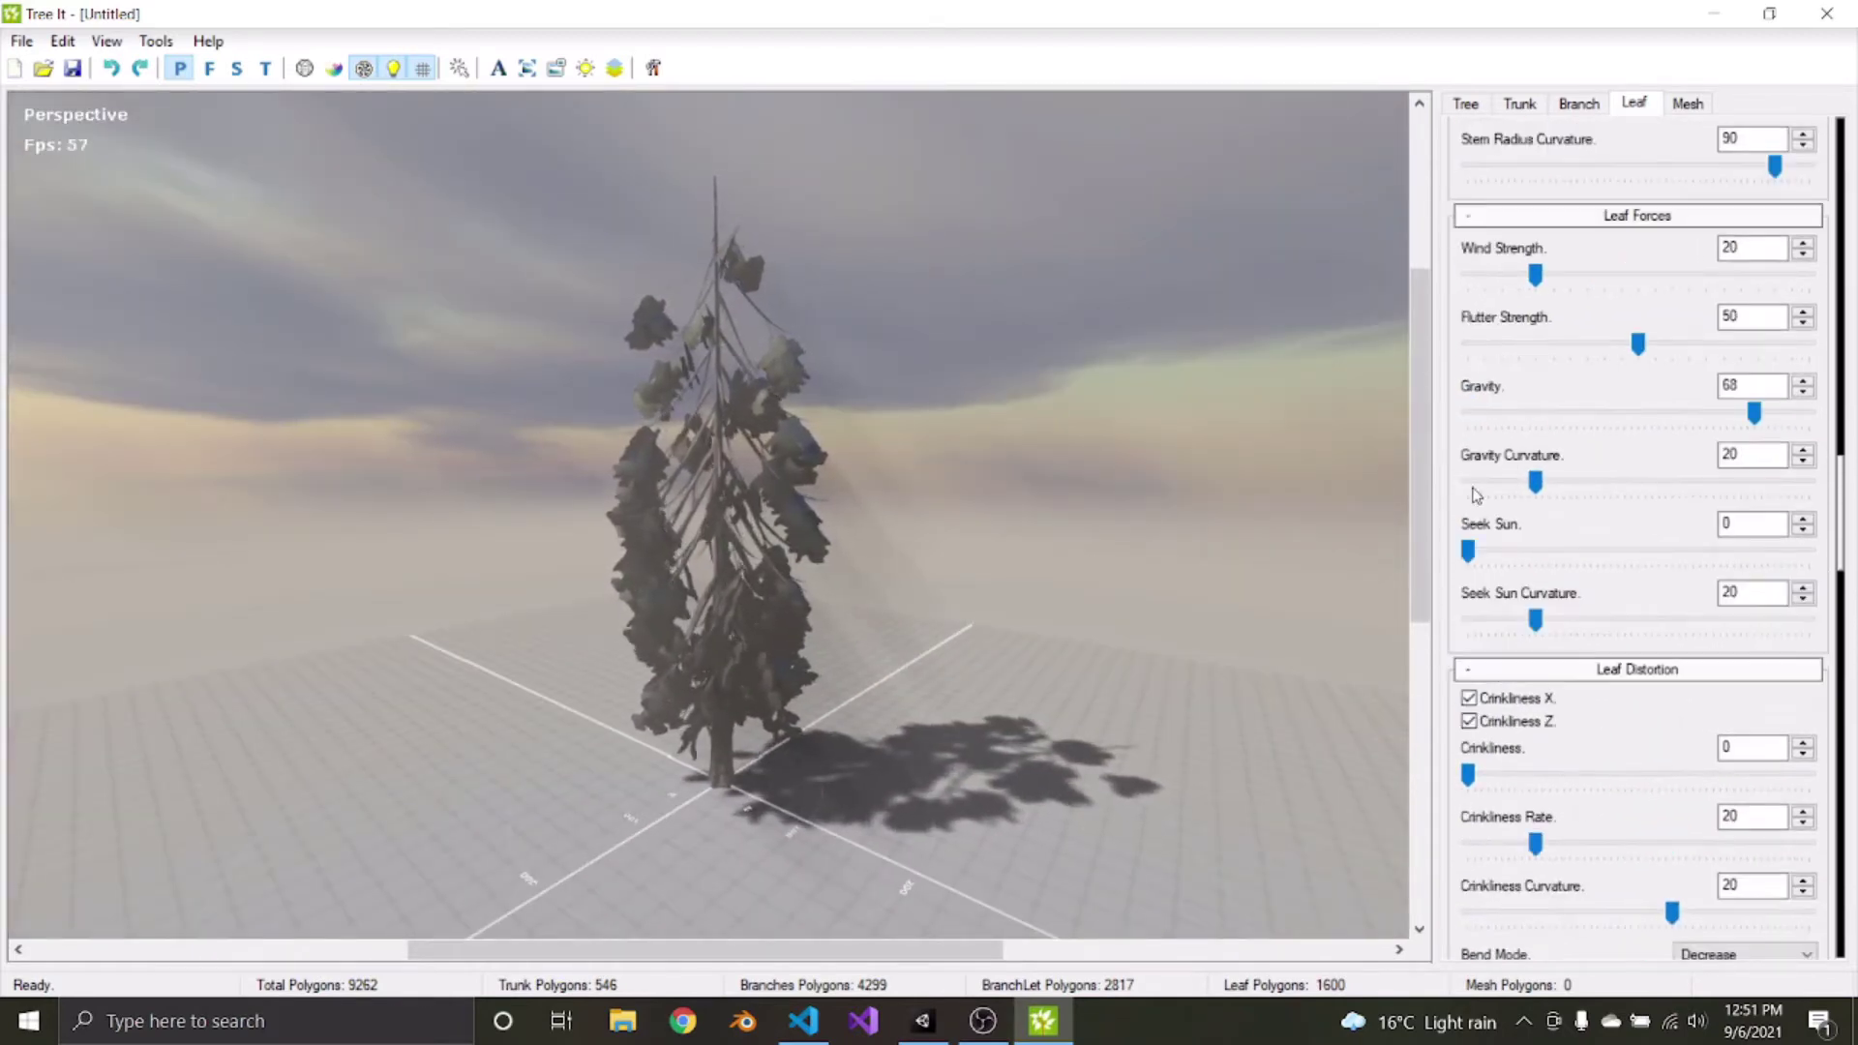
pyautogui.moveTo(1475, 552); pyautogui.dragTo(1676, 571)
pyautogui.moveTo(674, 524); pyautogui.dragTo(1419, 728)
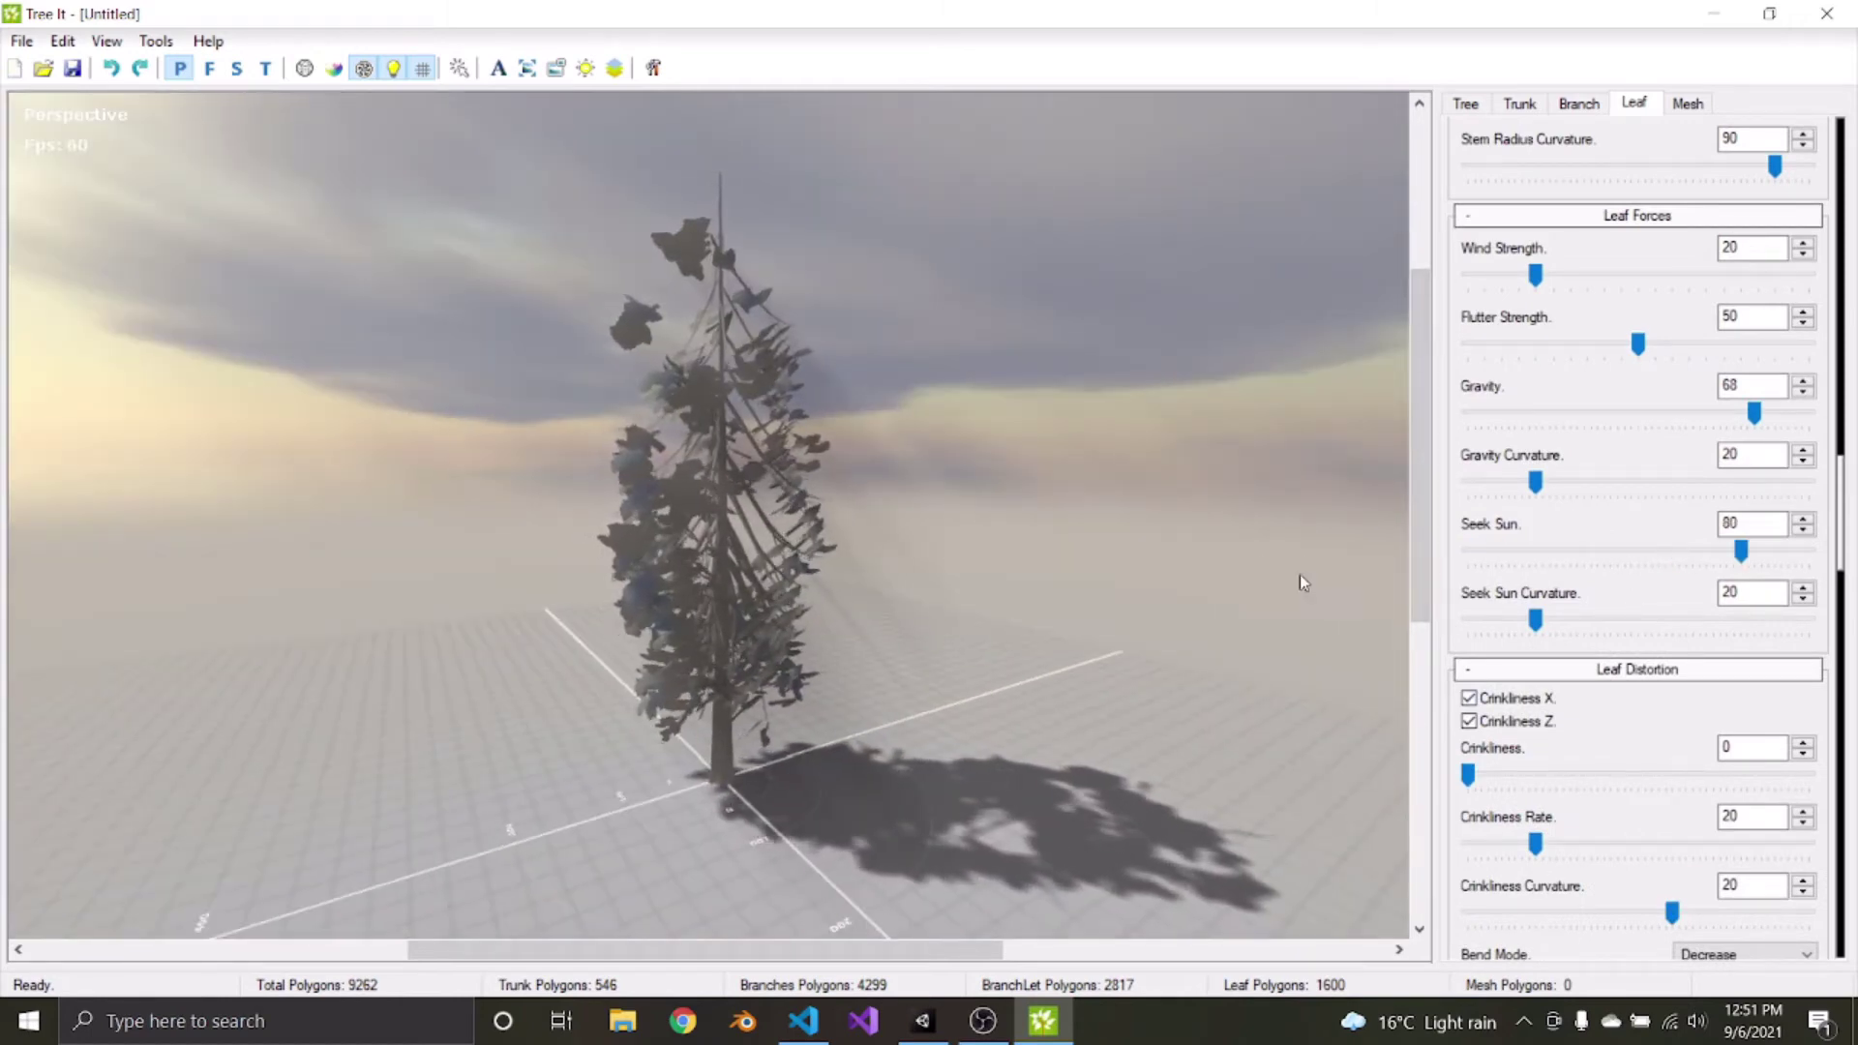
# Set the leaves' Position Min to 14 so they start closer to the base of their branchlets
pyautogui.scroll(-10, 1549, 600)
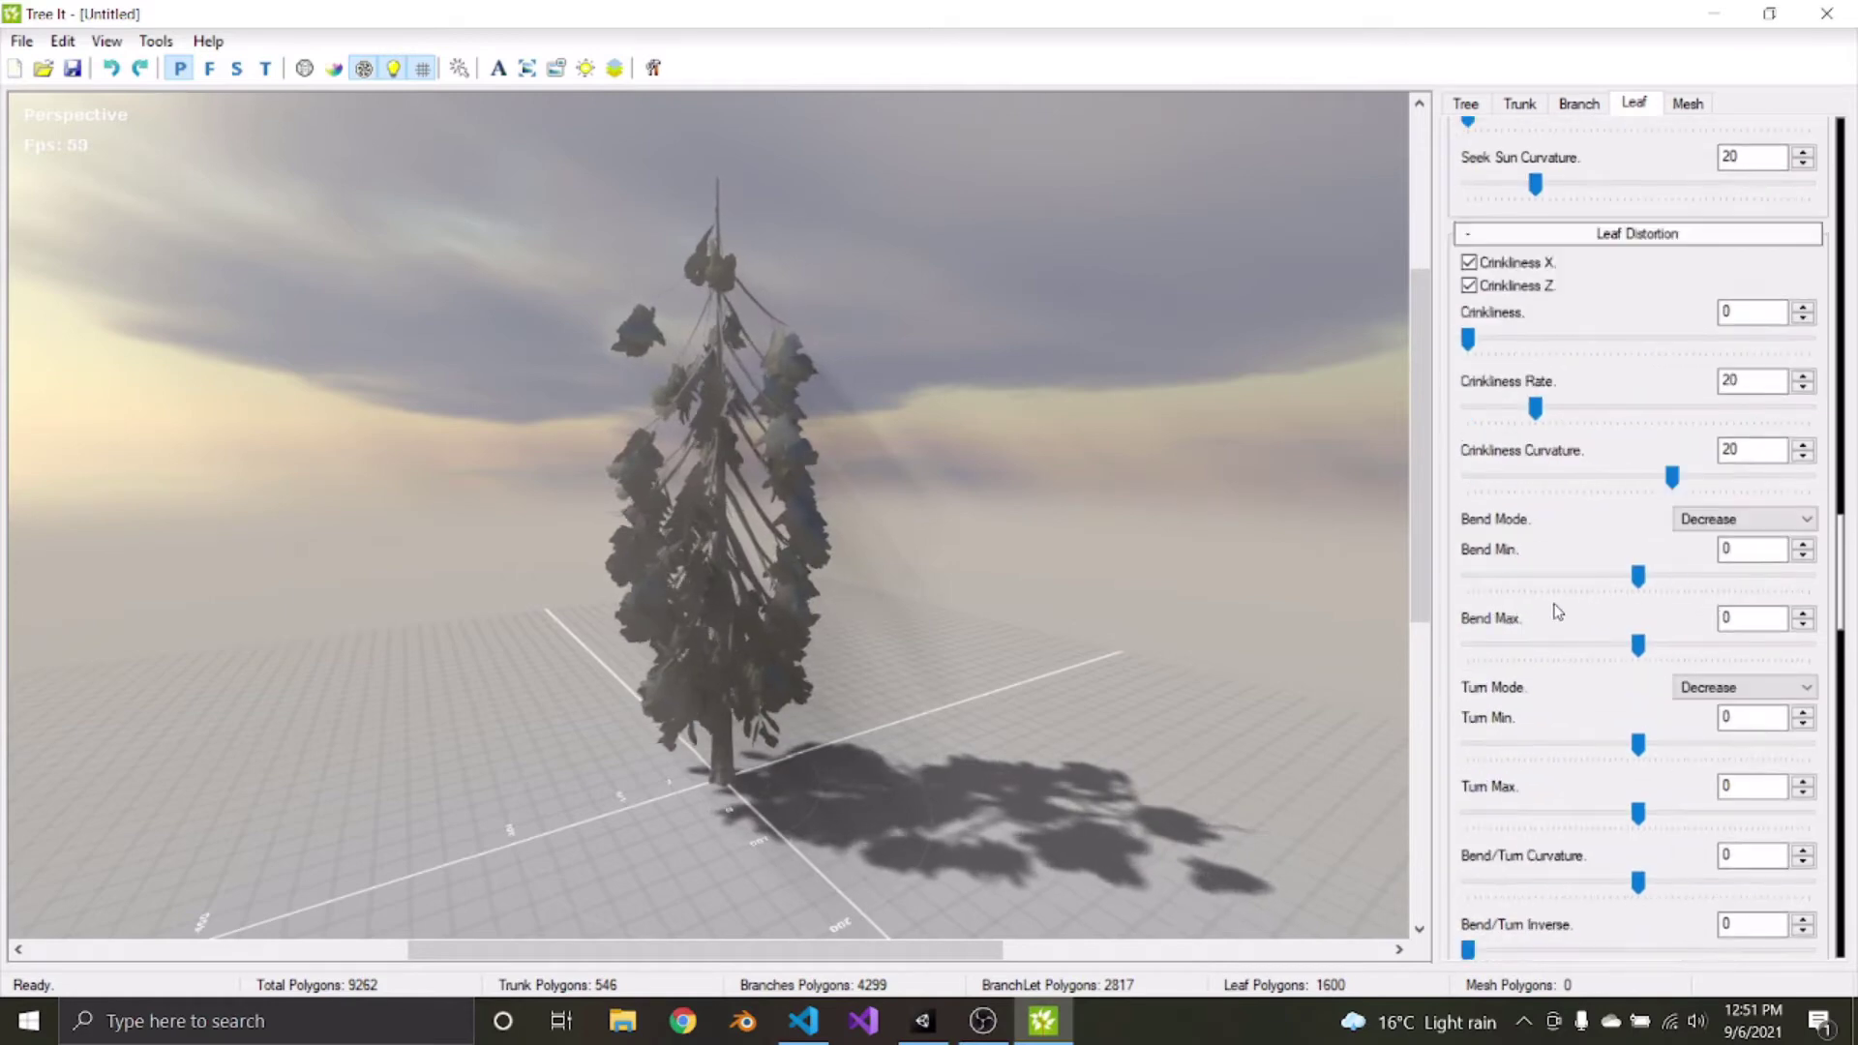
pyautogui.scroll(-3, 1557, 609)
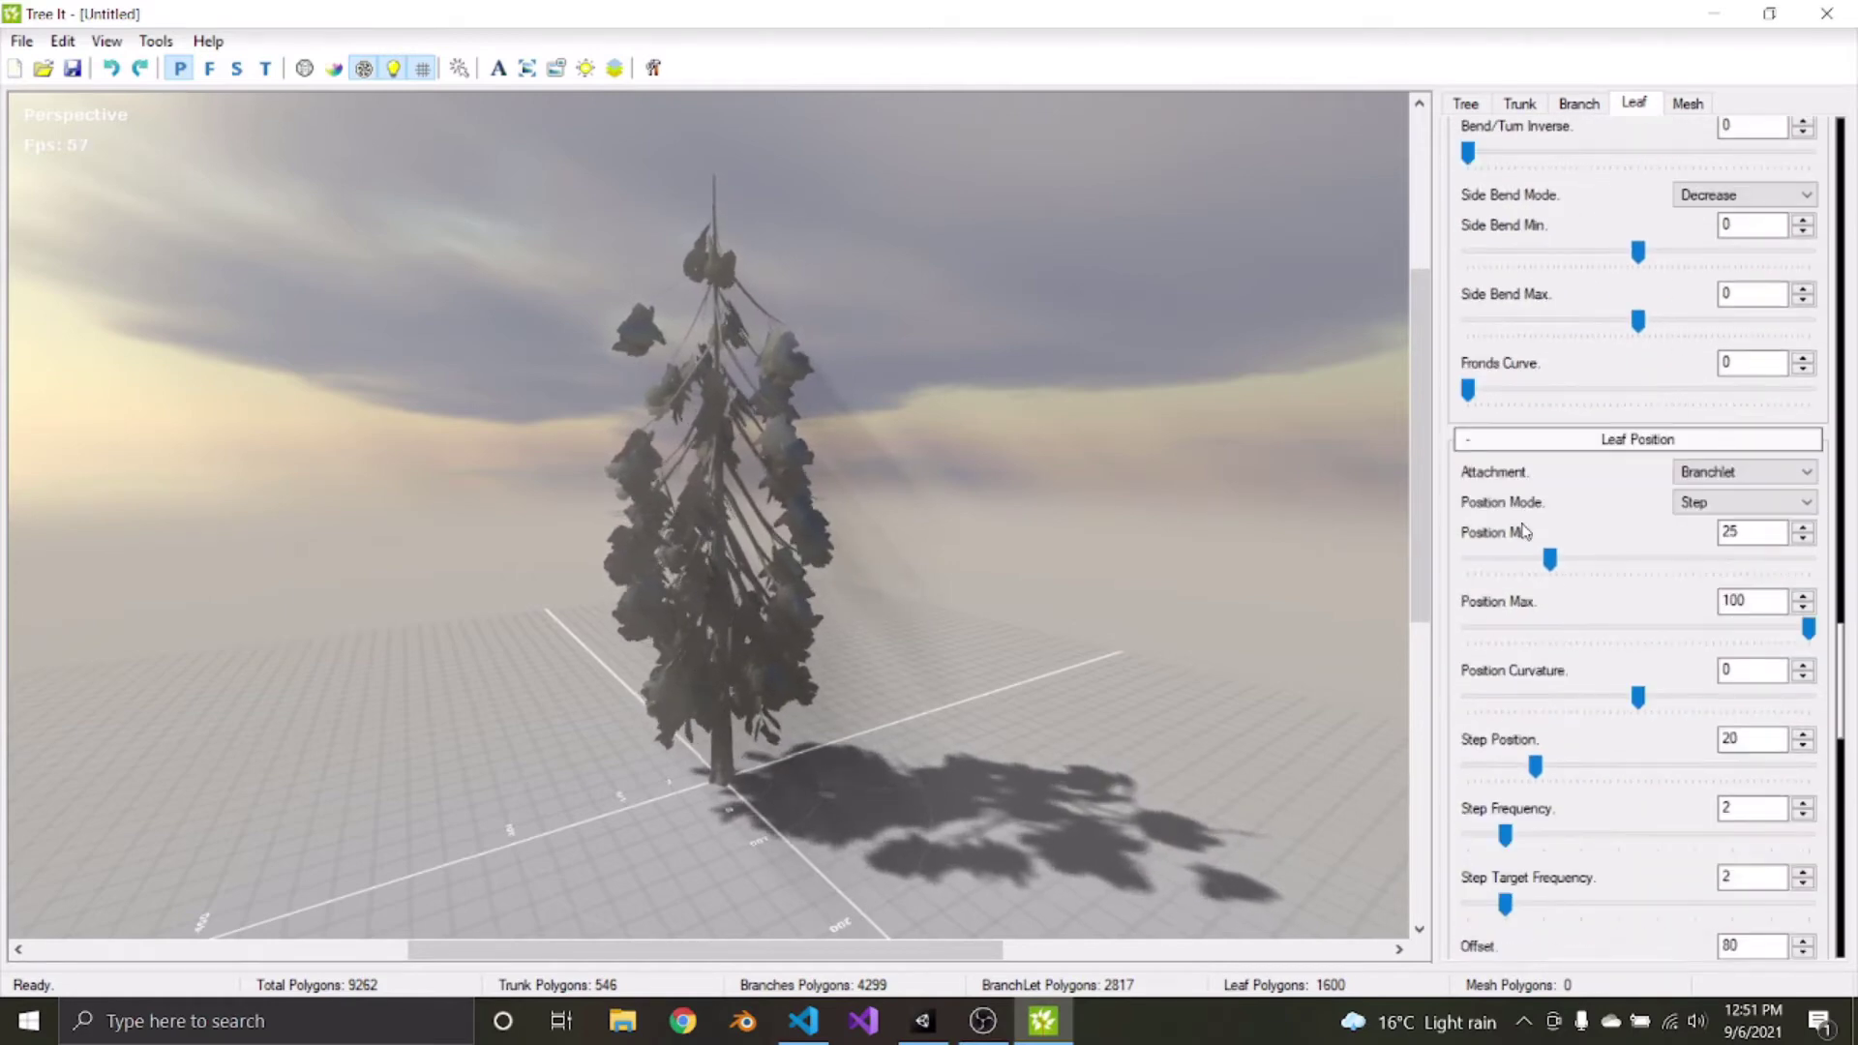
pyautogui.moveTo(1726, 572); pyautogui.dragTo(1514, 560)
pyautogui.moveTo(904, 586); pyautogui.dragTo(1058, 539)
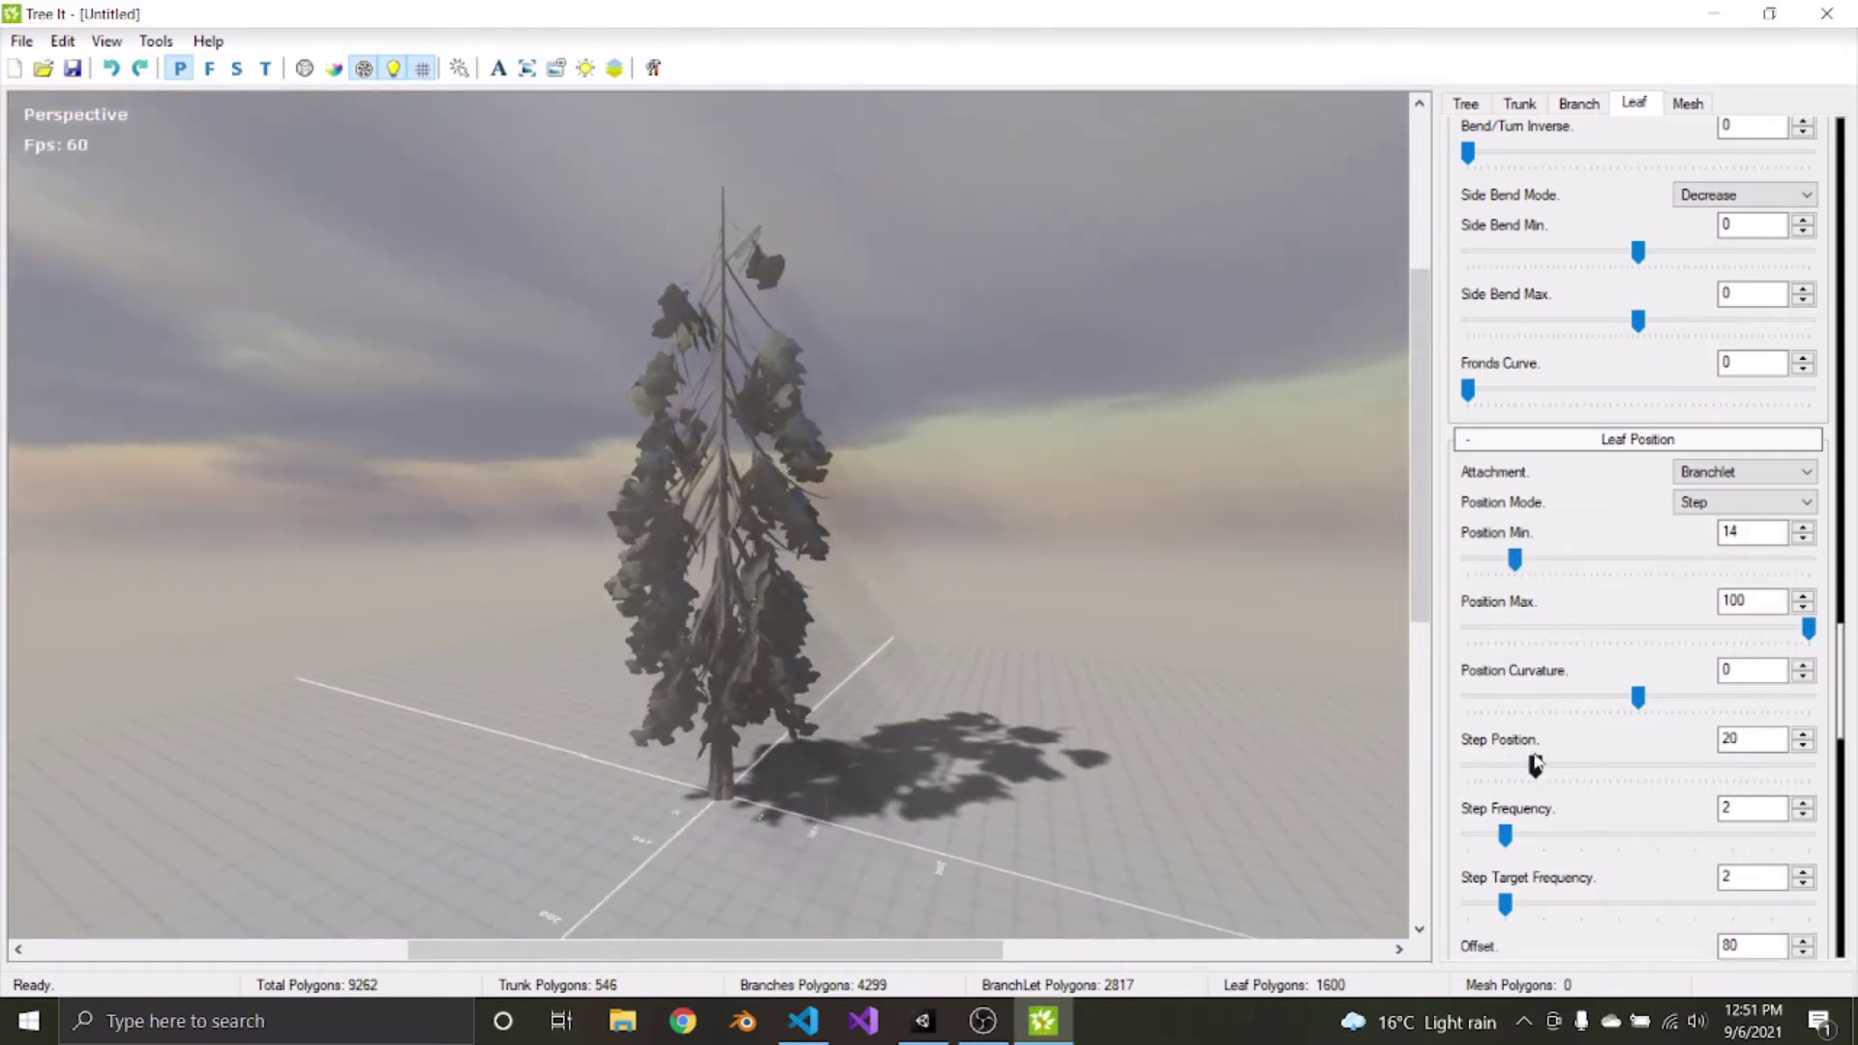
# Change the leaf Alignment mode to Surface and inspect the foliage up close
pyautogui.scroll(-5, 1534, 764)
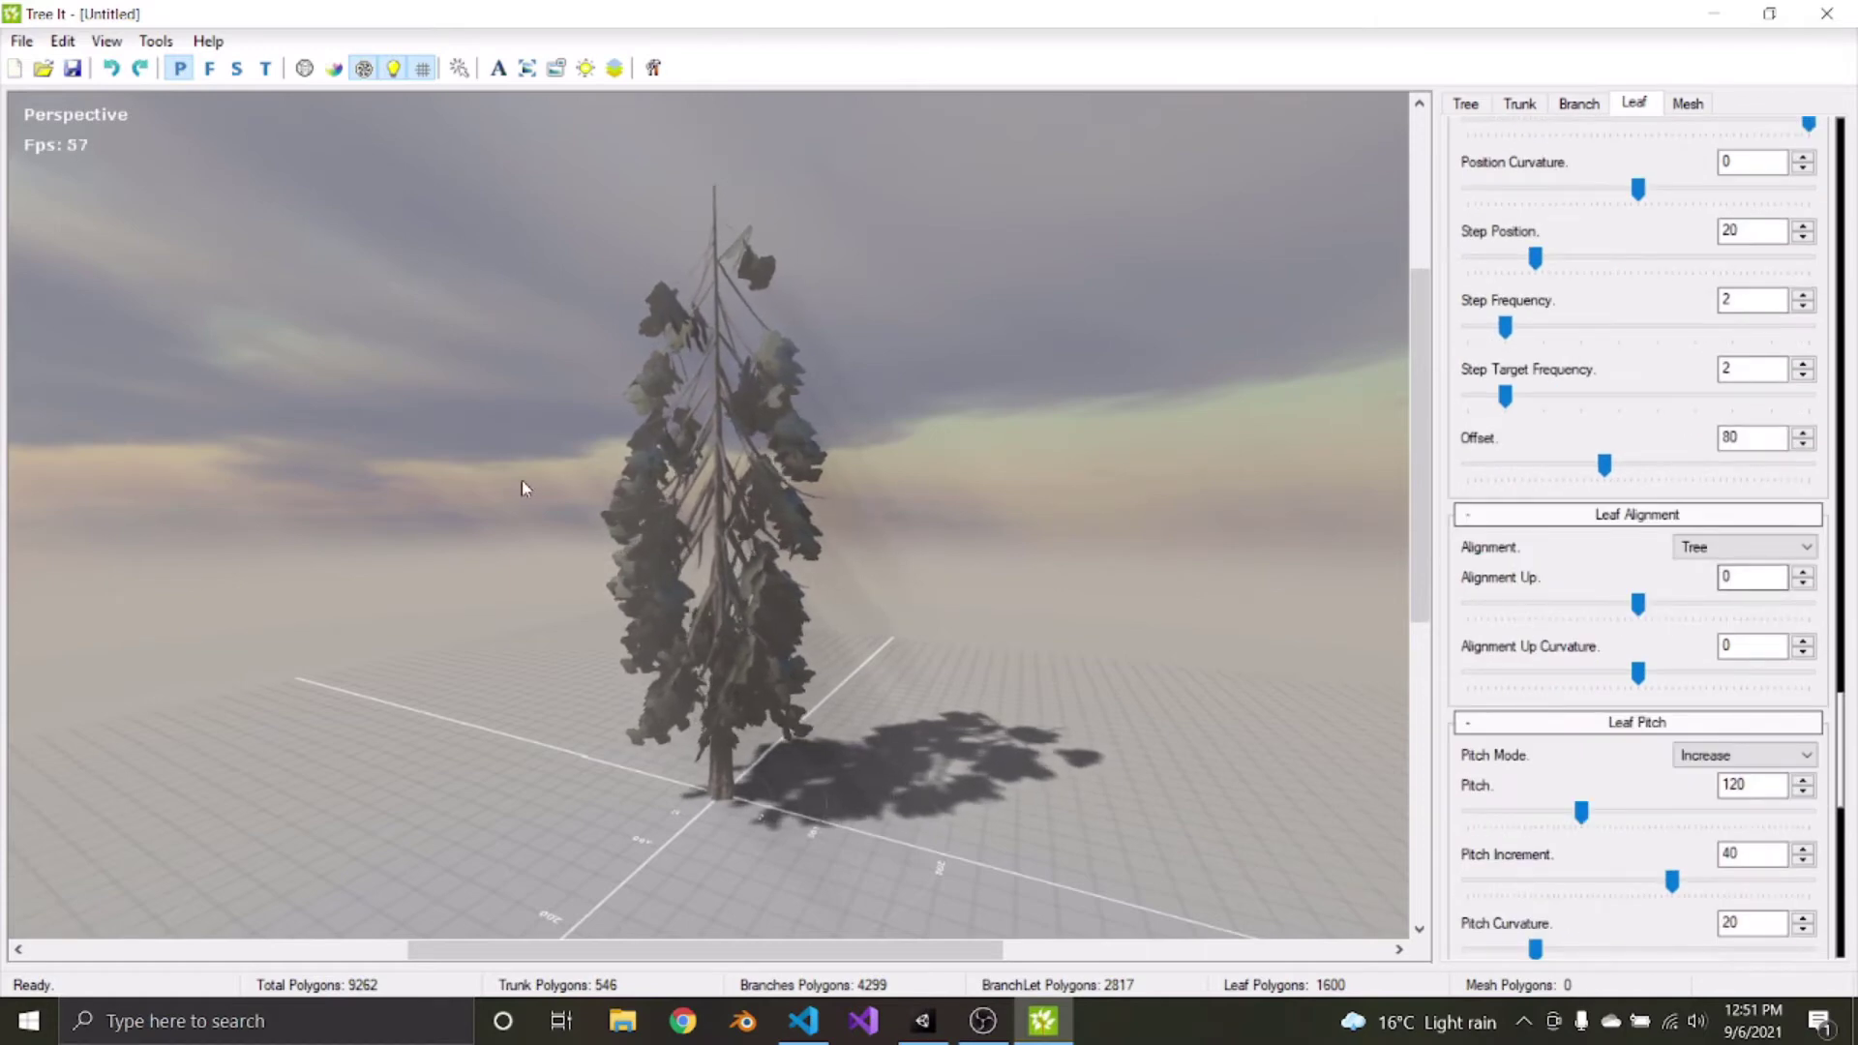
pyautogui.moveTo(523, 489); pyautogui.dragTo(602, 497)
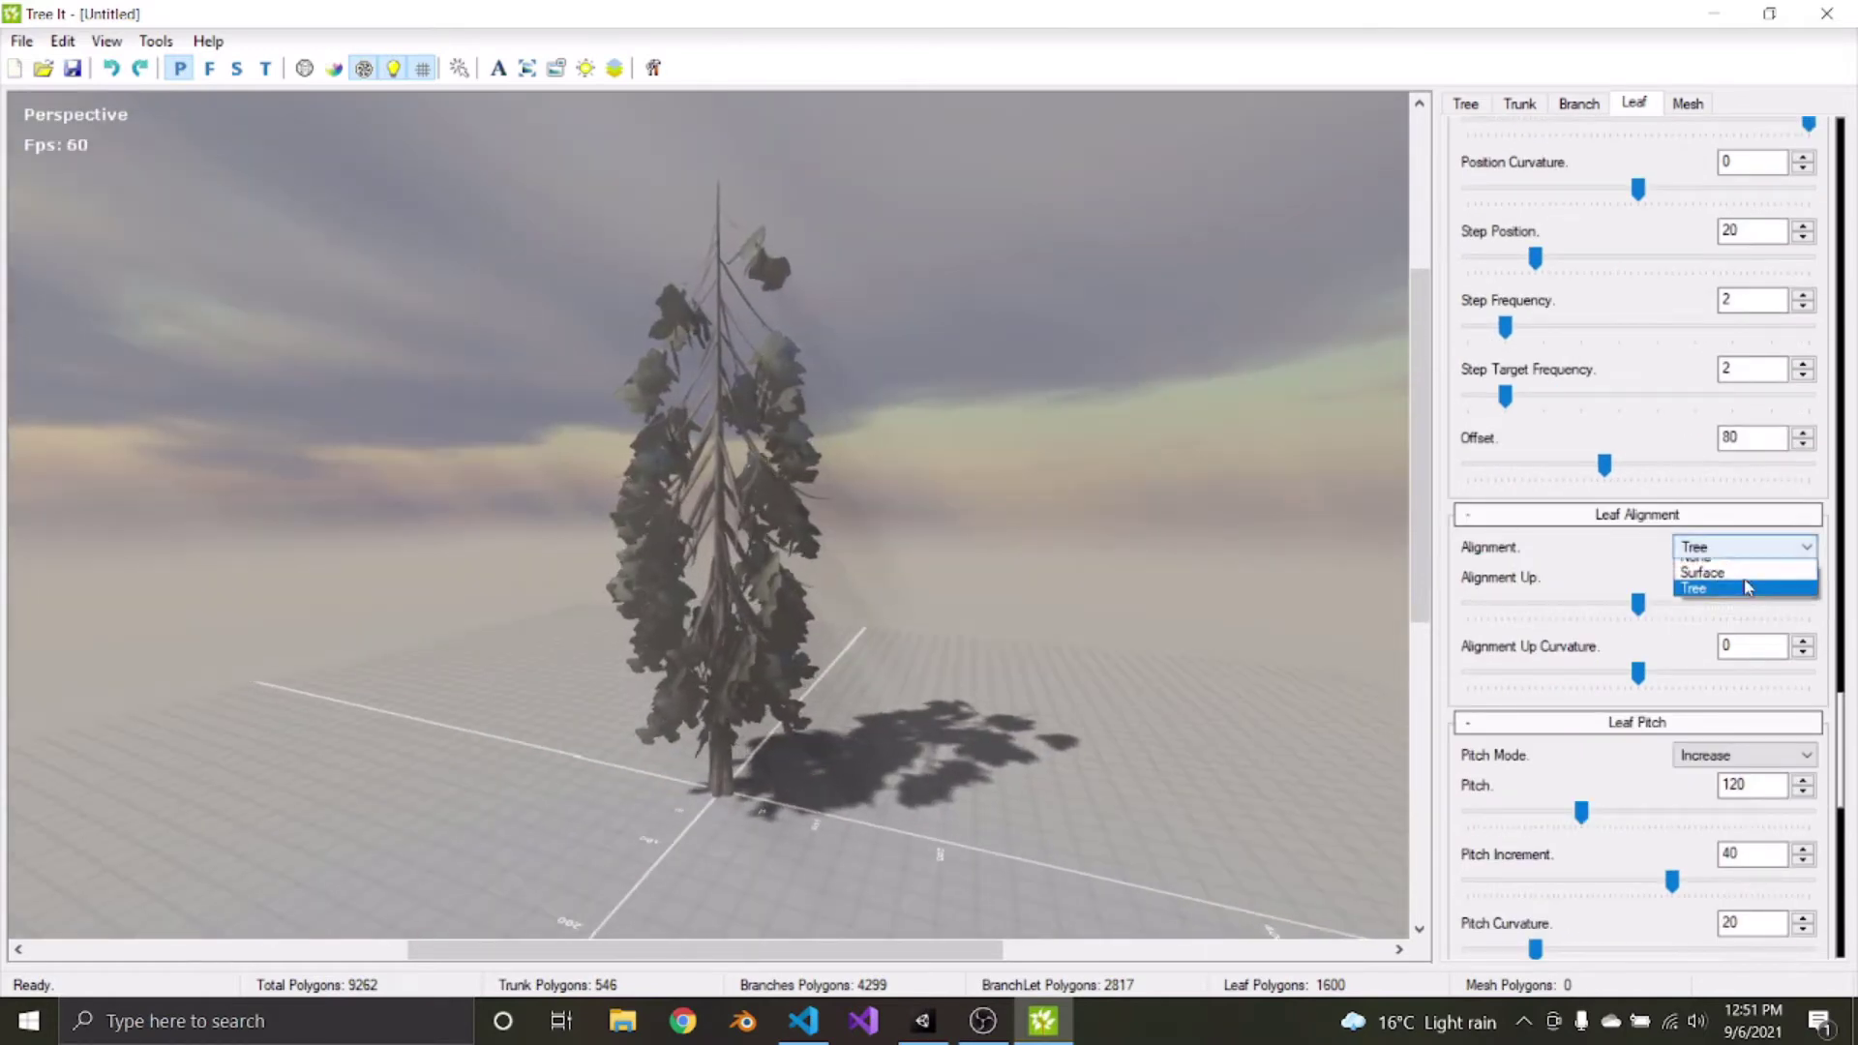
pyautogui.click(1732, 572)
pyautogui.moveTo(502, 372); pyautogui.dragTo(592, 507)
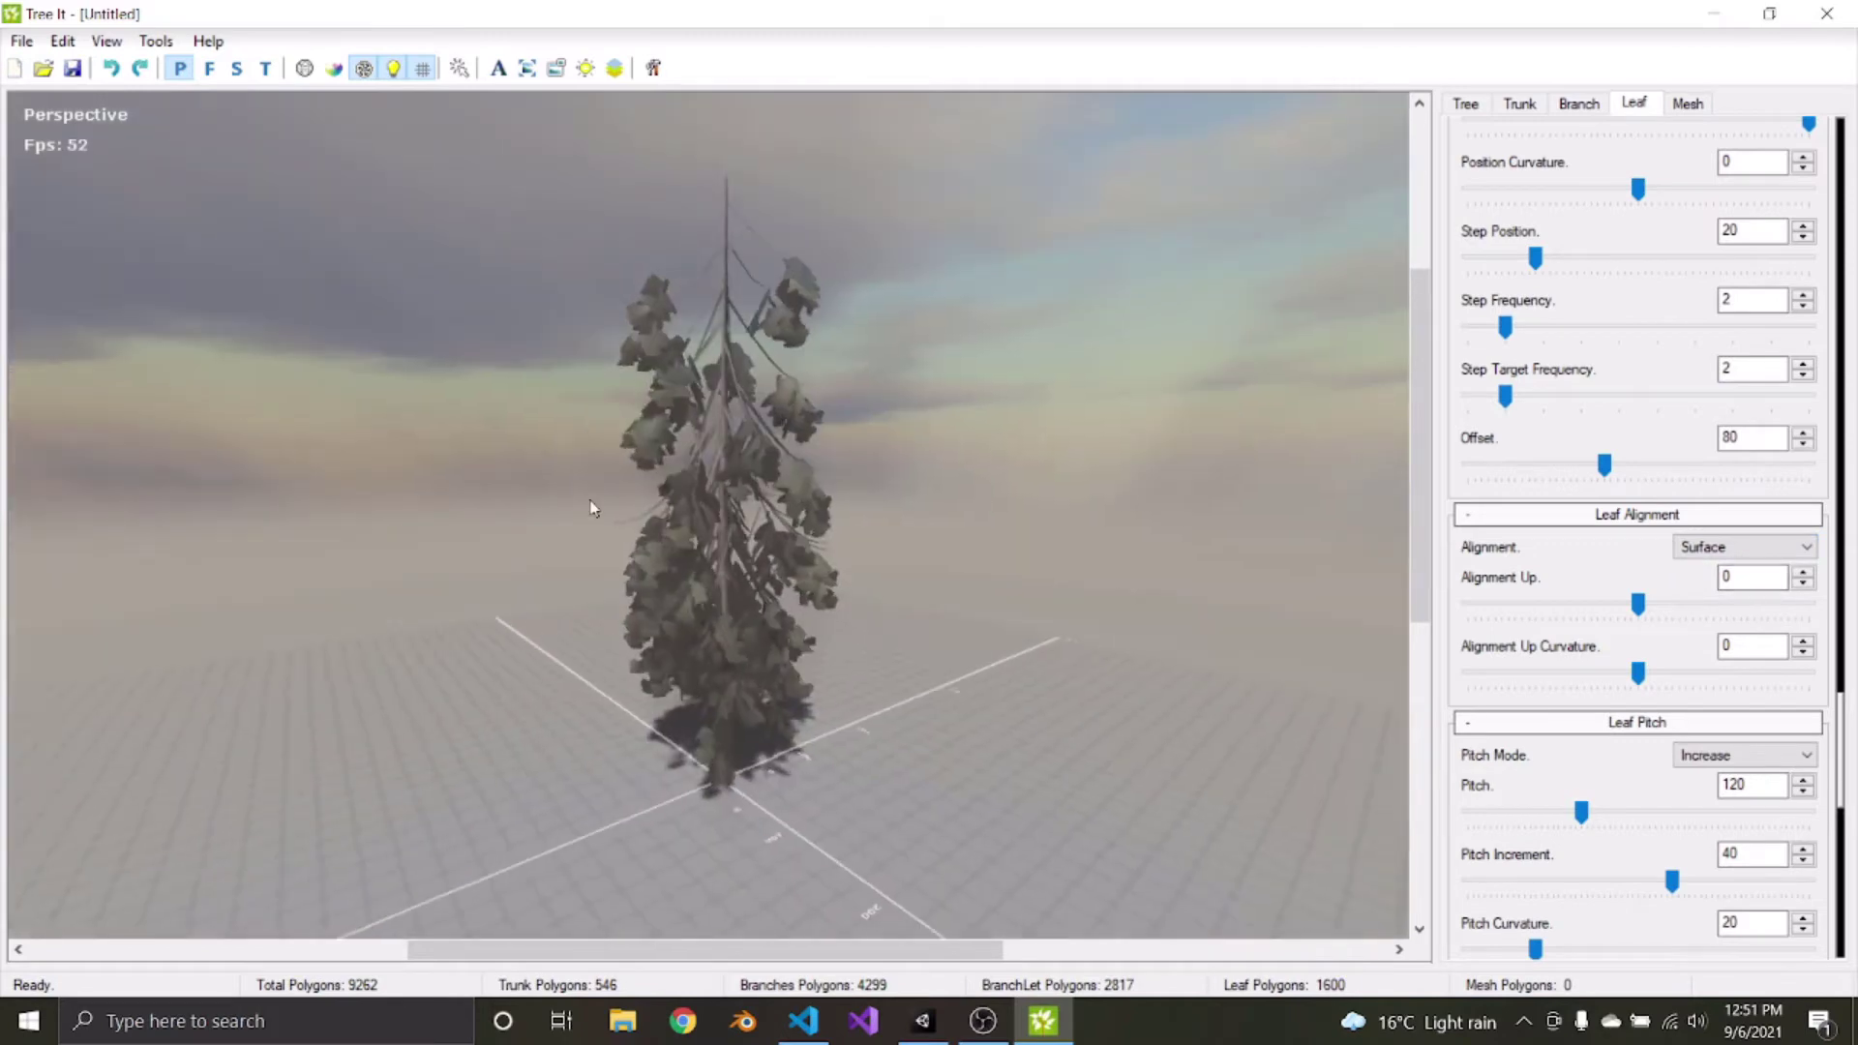
pyautogui.scroll(5, 592, 507)
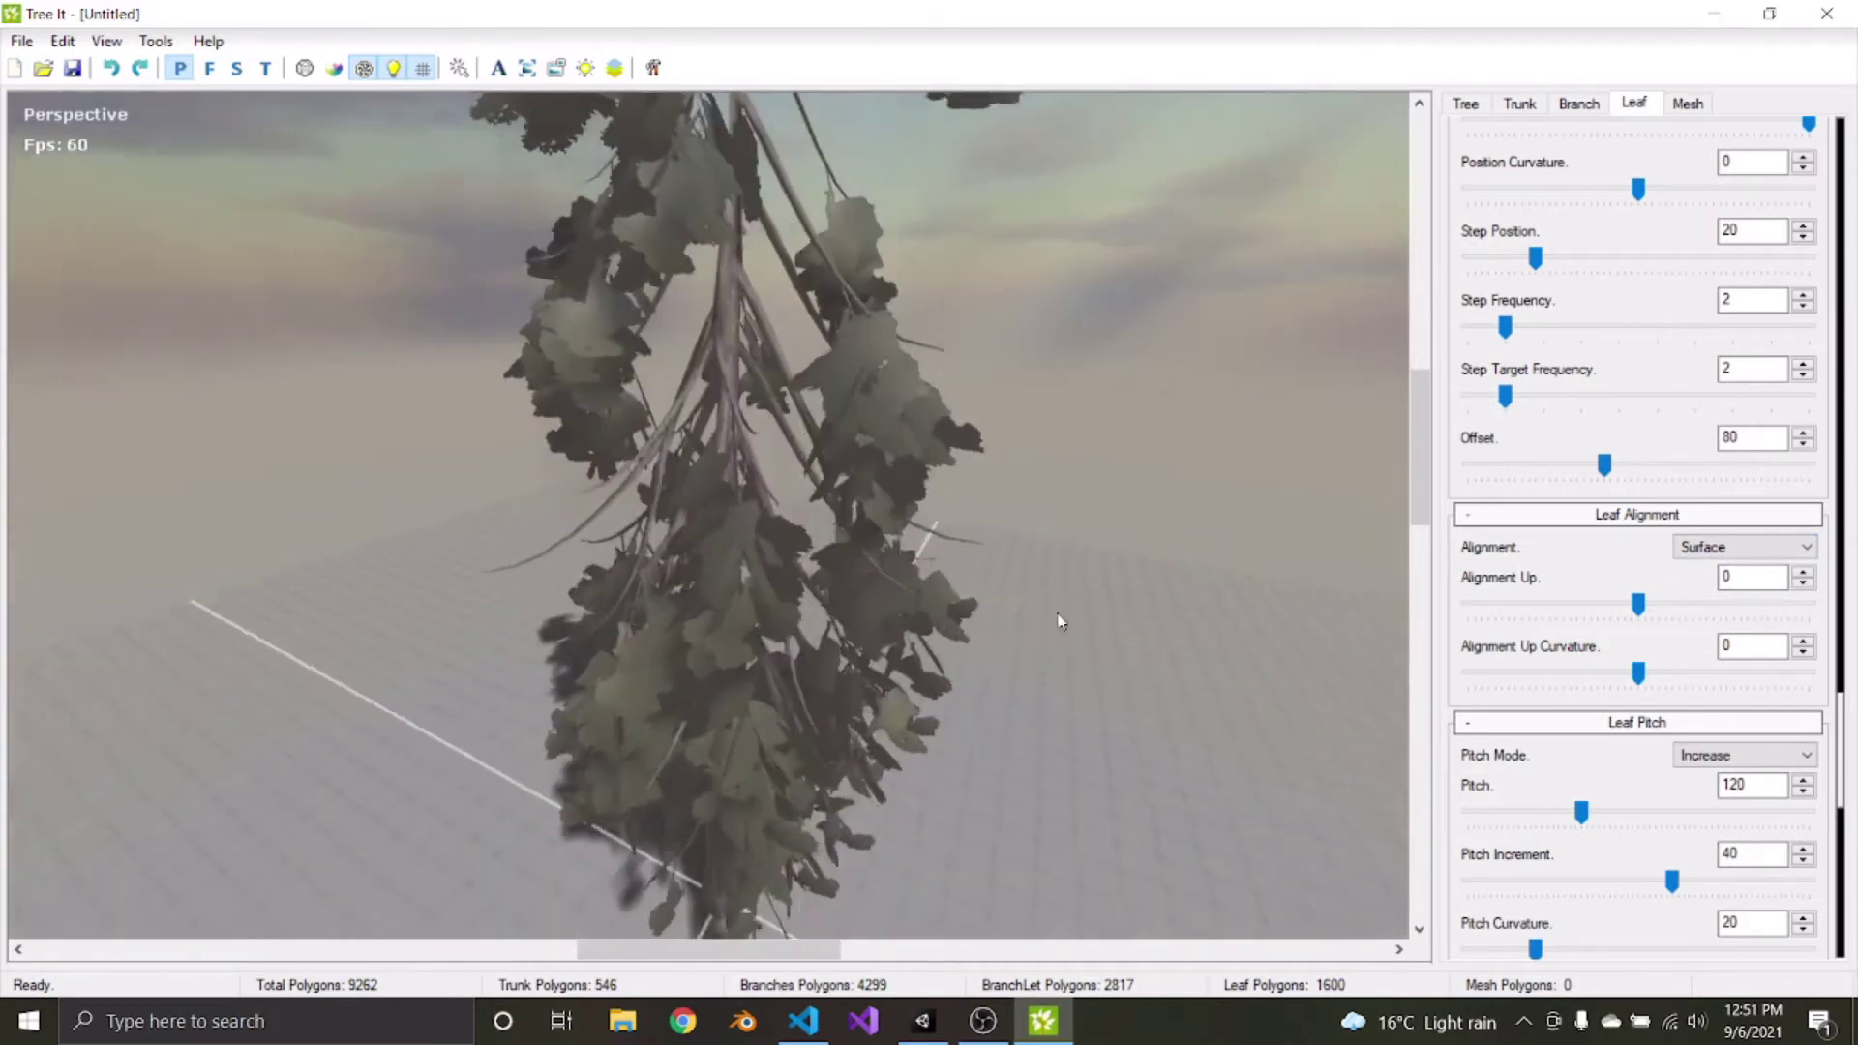
# Set the leaves' Alignment Up to 32 and check the whole tree
pyautogui.moveTo(1637, 605); pyautogui.dragTo(1699, 608)
pyautogui.moveTo(1386, 552); pyautogui.dragTo(240, 545)
pyautogui.scroll(-5, 502, 490)
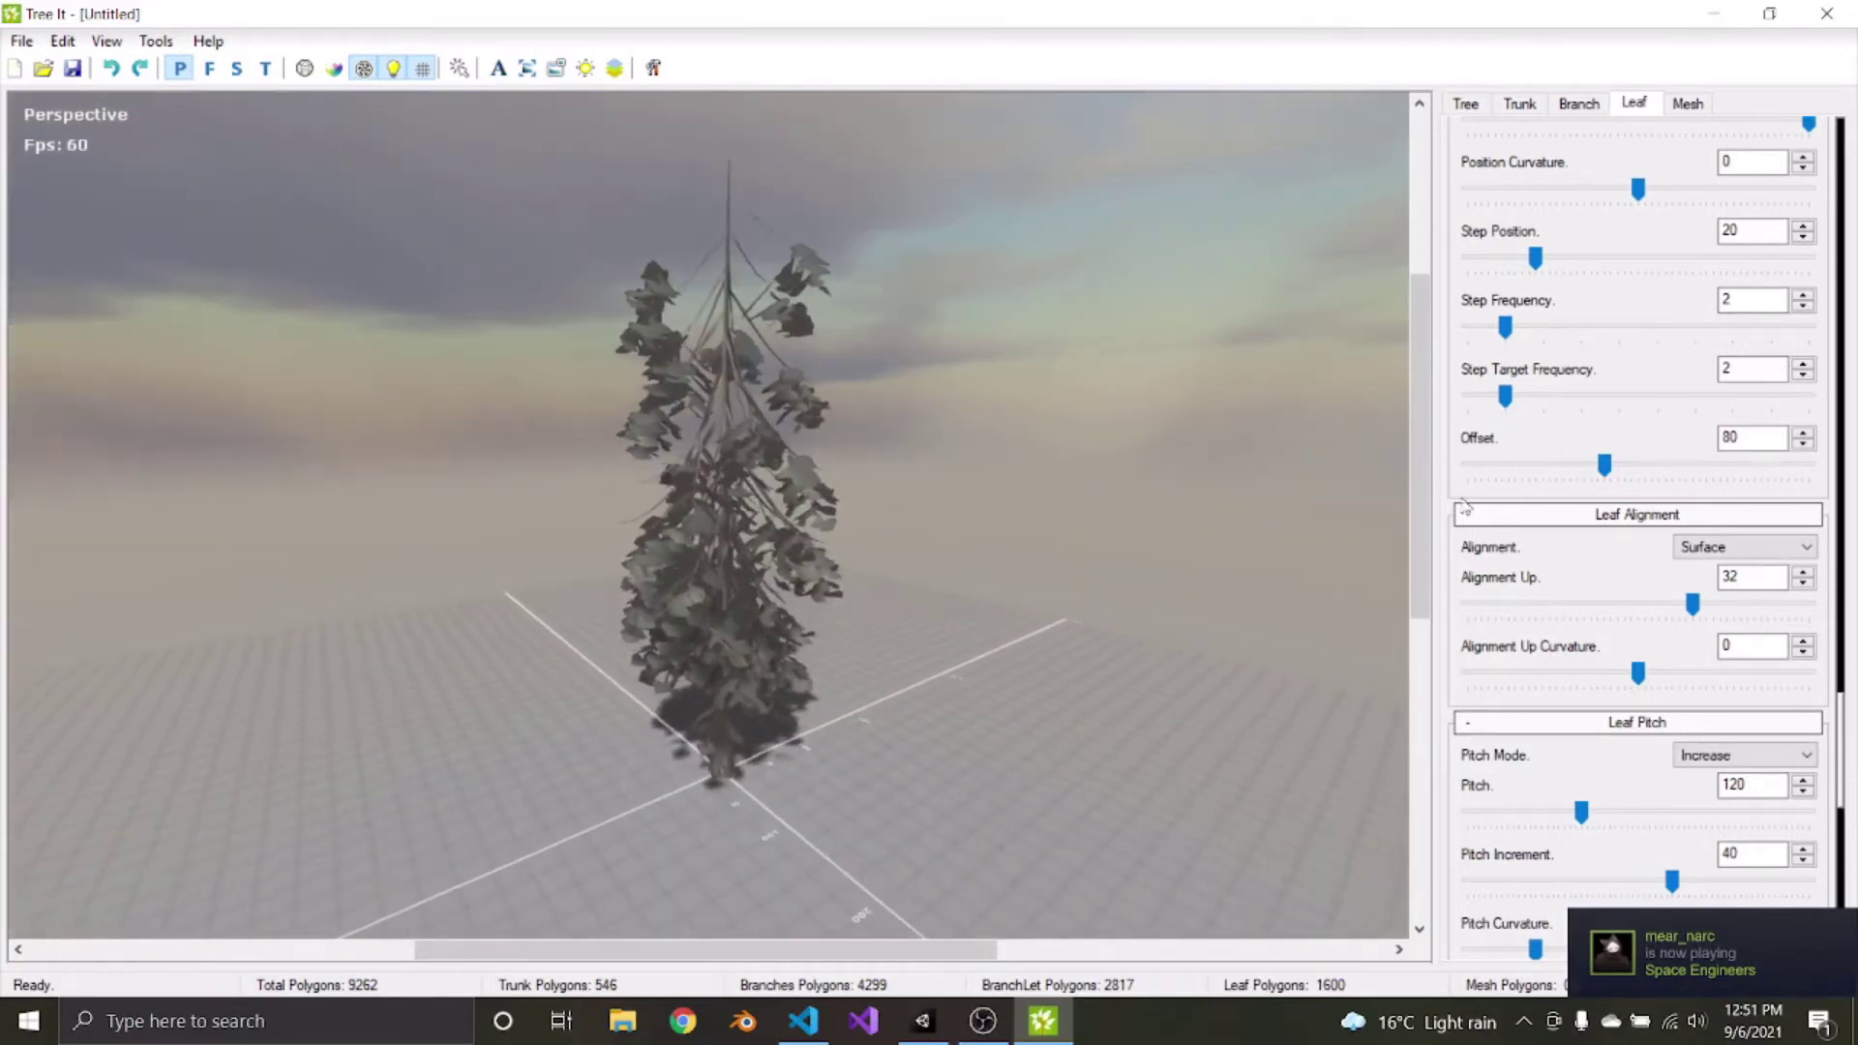
# Try a Gravity of -20 on the trunk
pyautogui.scroll(15, 1573, 455)
pyautogui.scroll(5, 1573, 455)
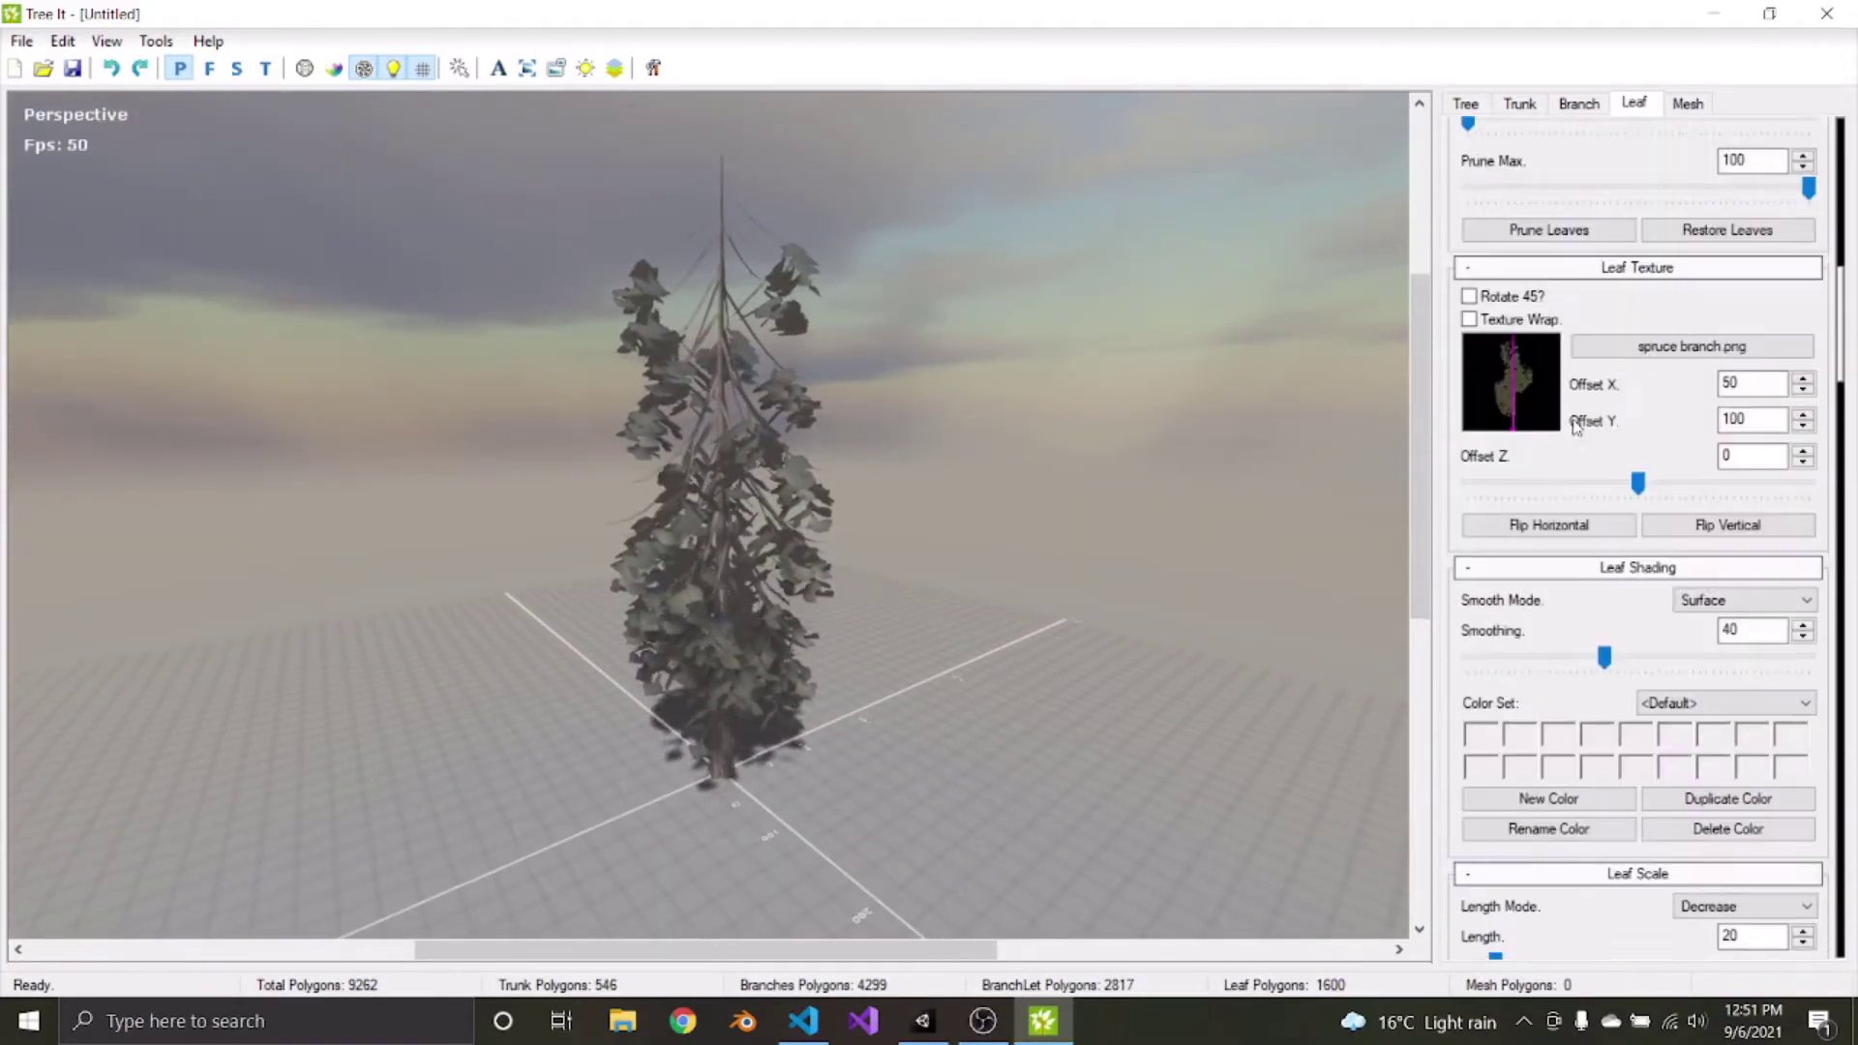
pyautogui.click(1519, 103)
pyautogui.scroll(-3, 1505, 417)
pyautogui.scroll(-10, 1505, 426)
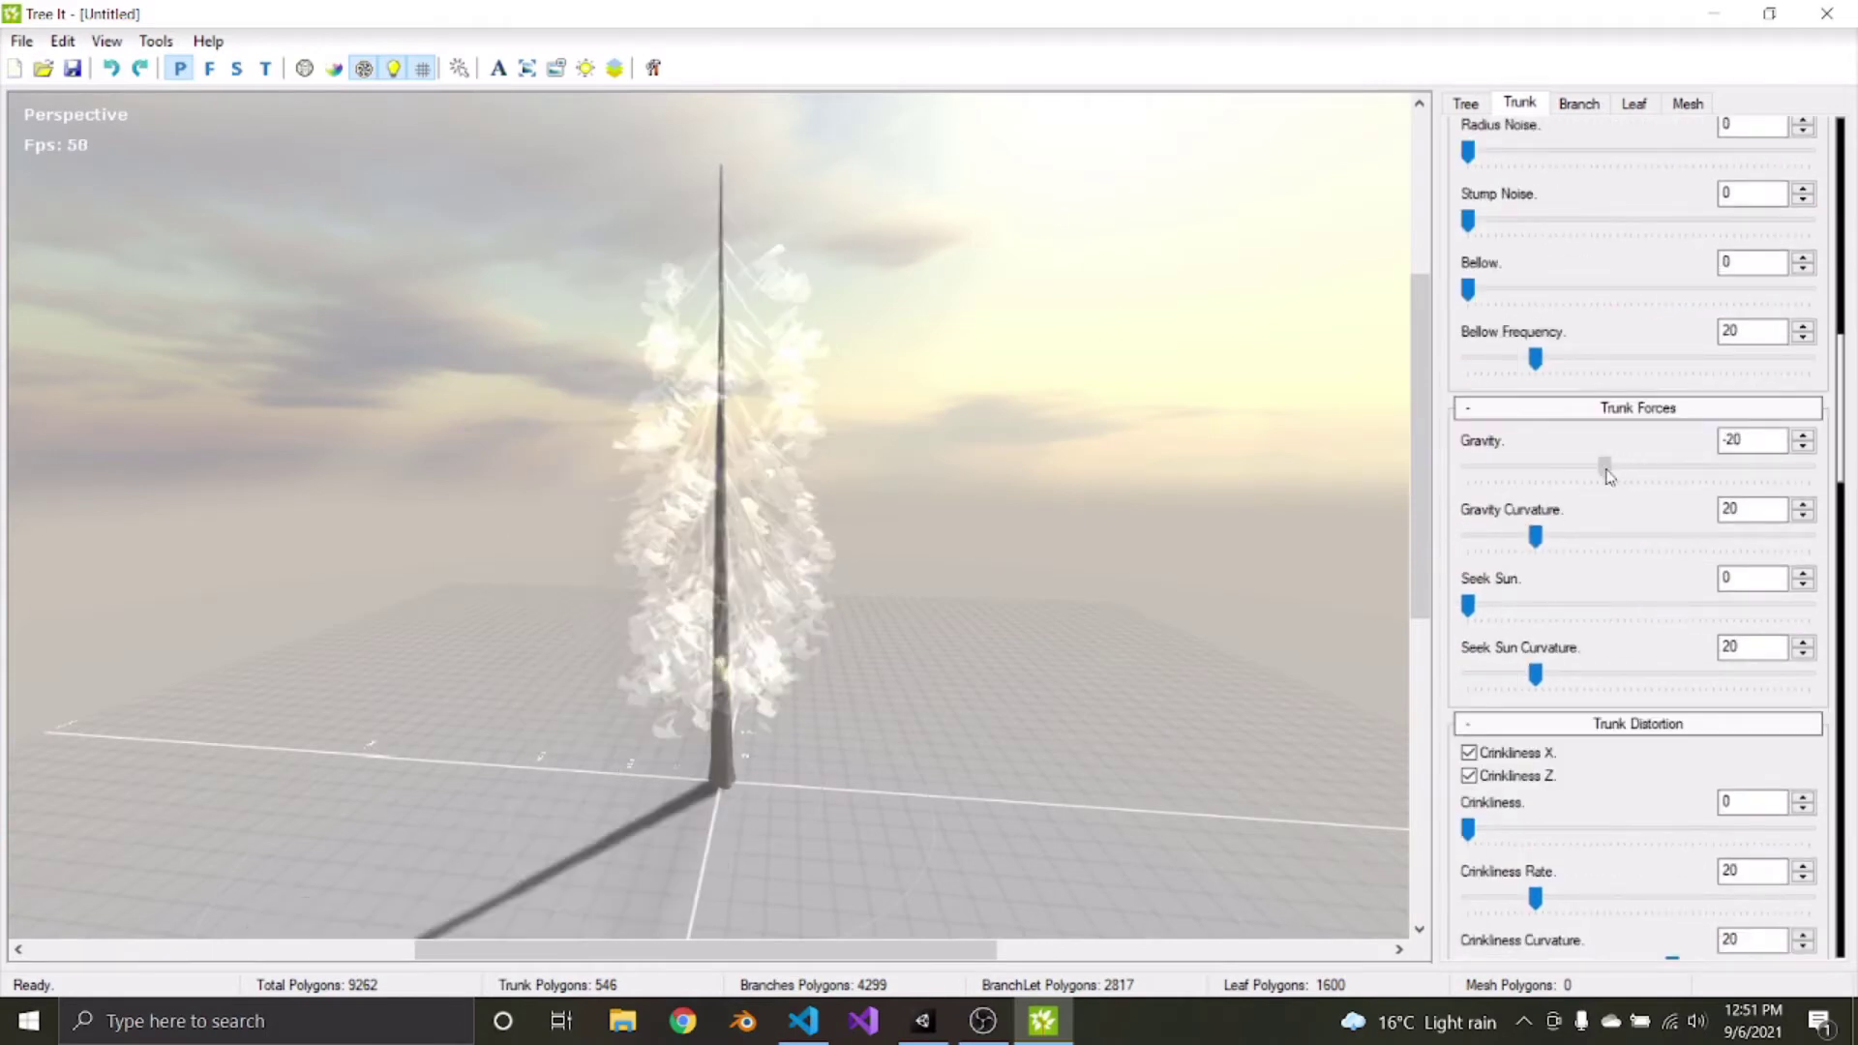
# Set the branches' Position Min to 54 to leave the lower trunk bare, and view the tree from another angle
pyautogui.click(1580, 103)
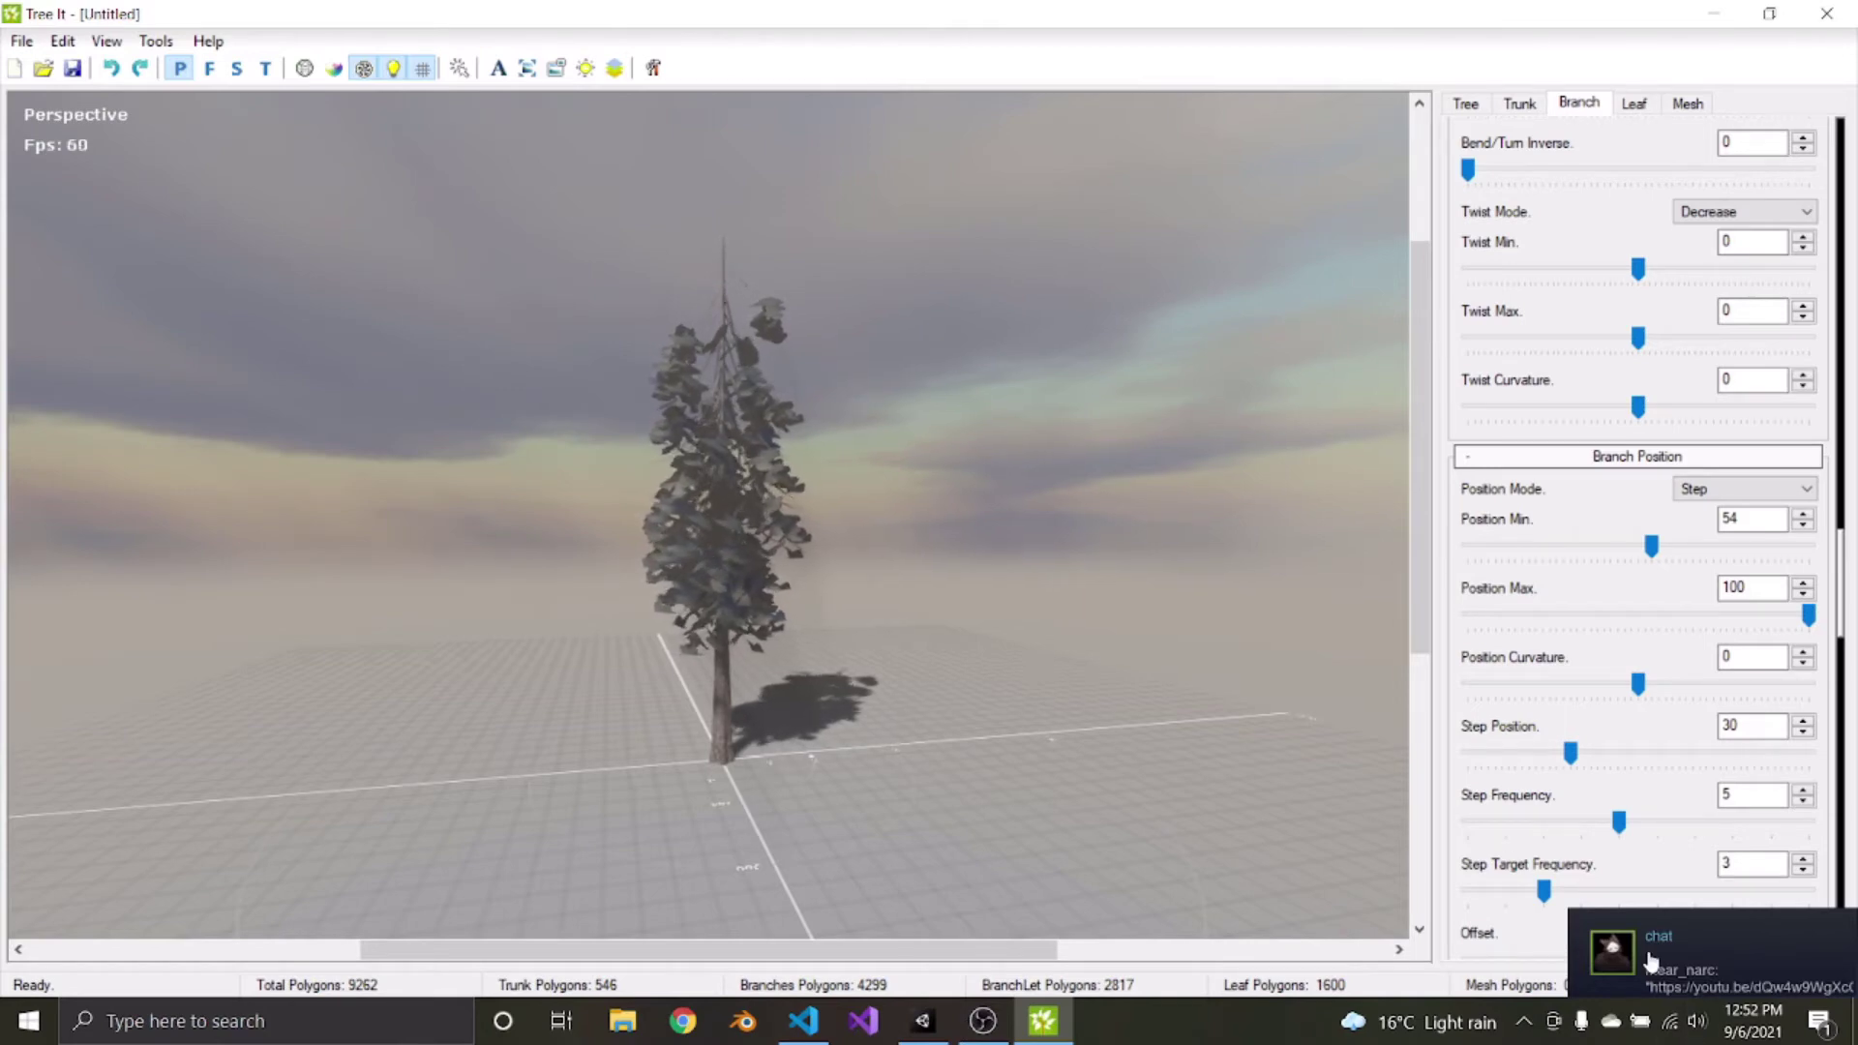
pyautogui.moveTo(581, 295); pyautogui.dragTo(561, 503)
# Start a Wavefront OBJ export and choose Documents/Dev/Disrupted Earth/Nature/Trees/OBJ Format as its destination folder
pyautogui.click(22, 41)
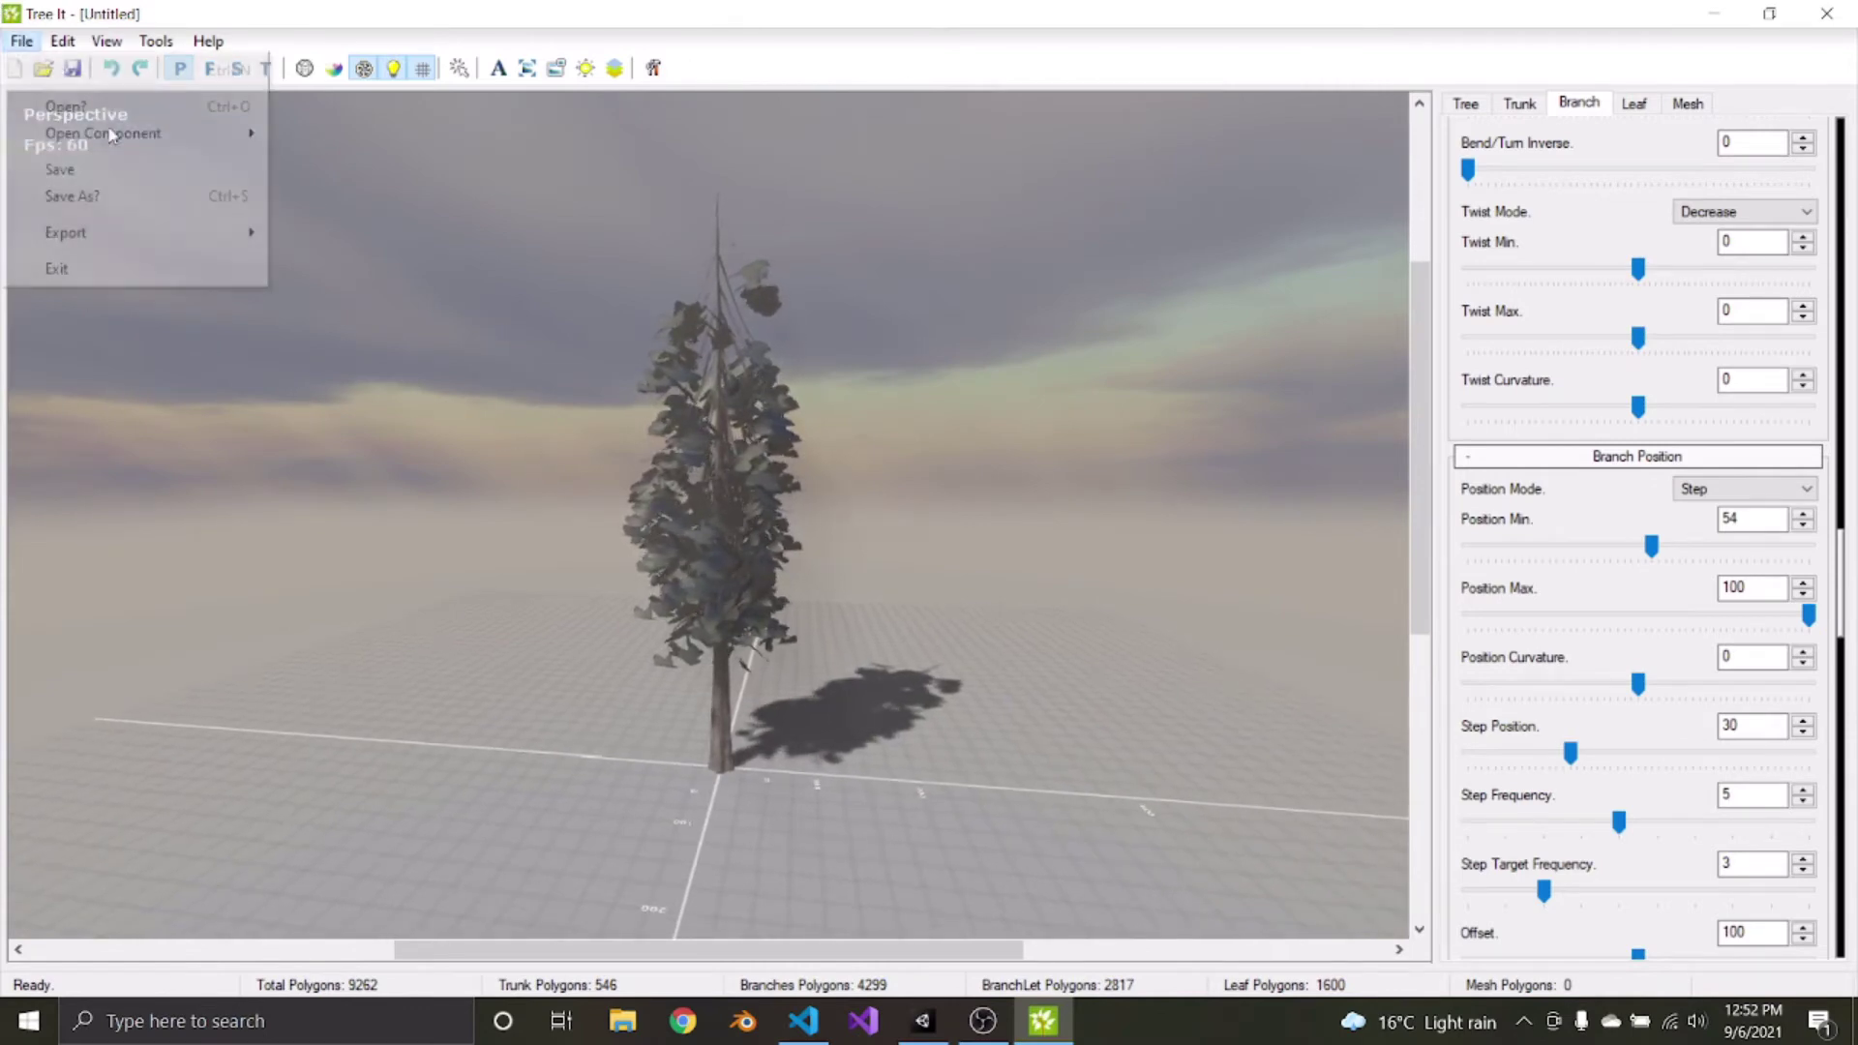
pyautogui.moveTo(195, 244)
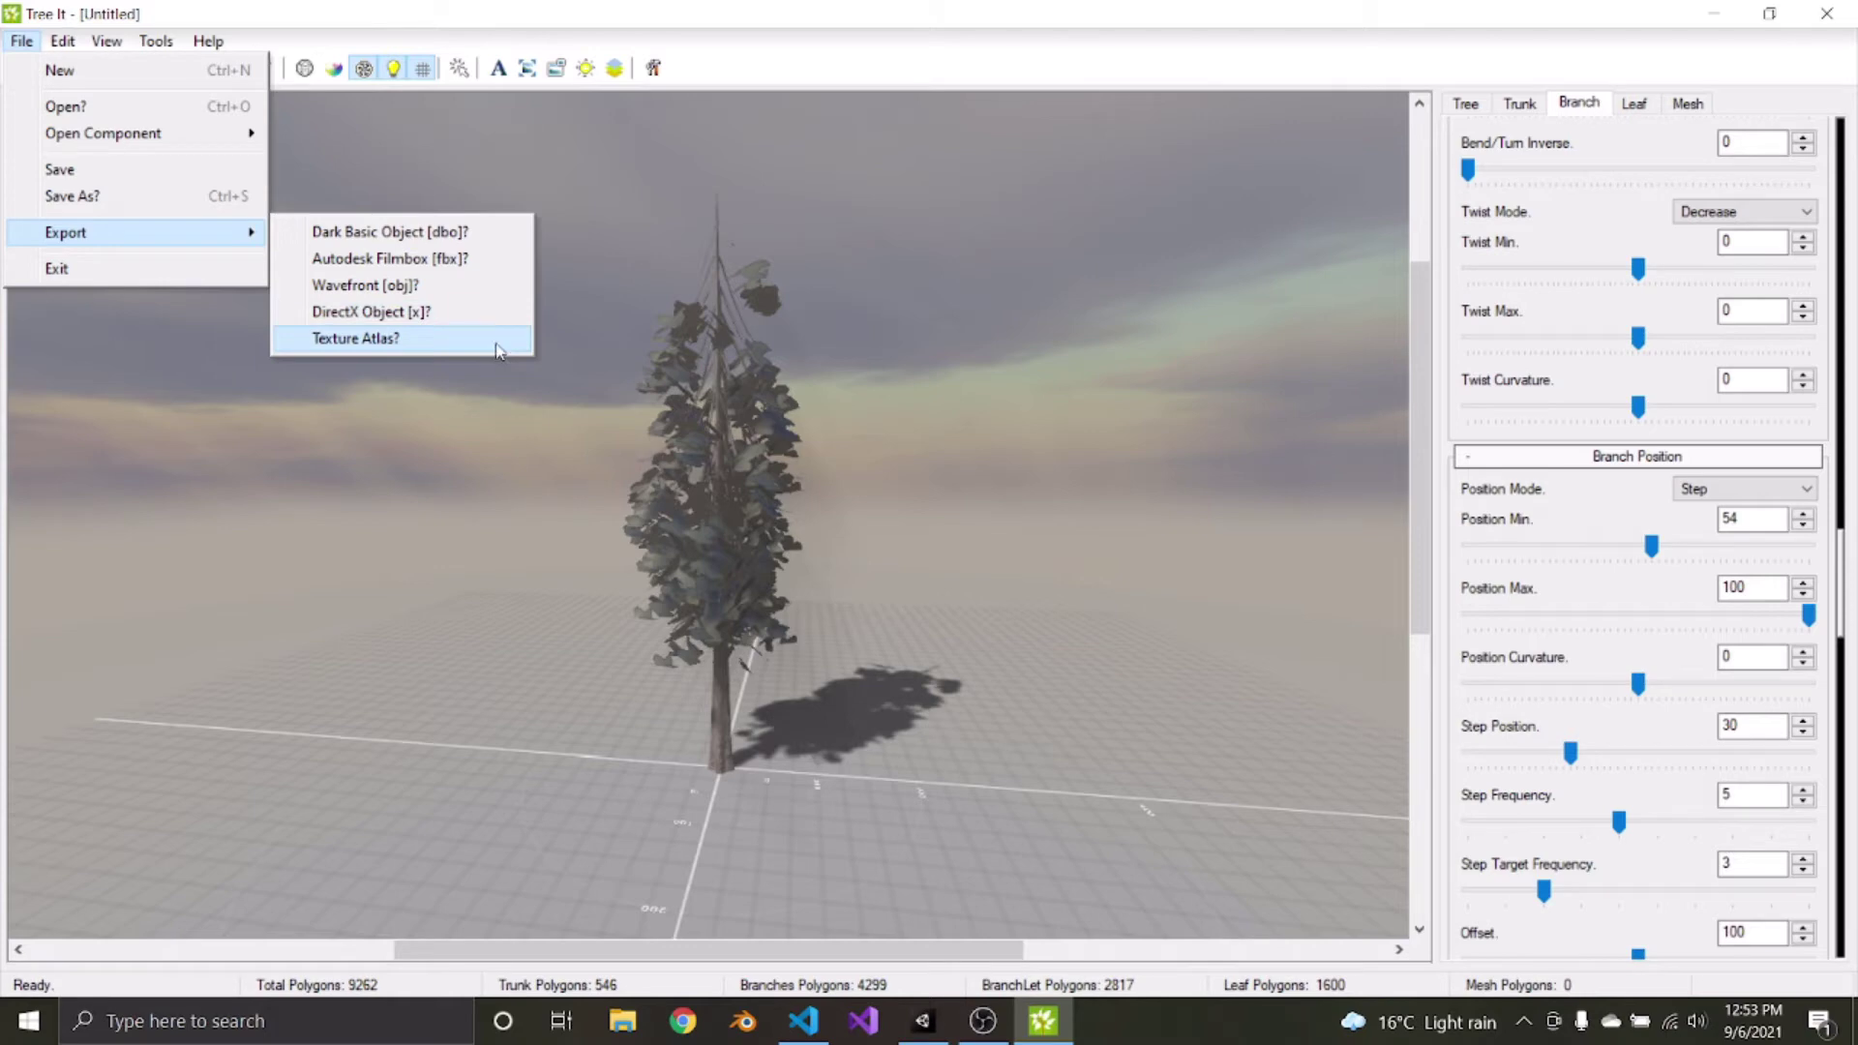
pyautogui.click(358, 285)
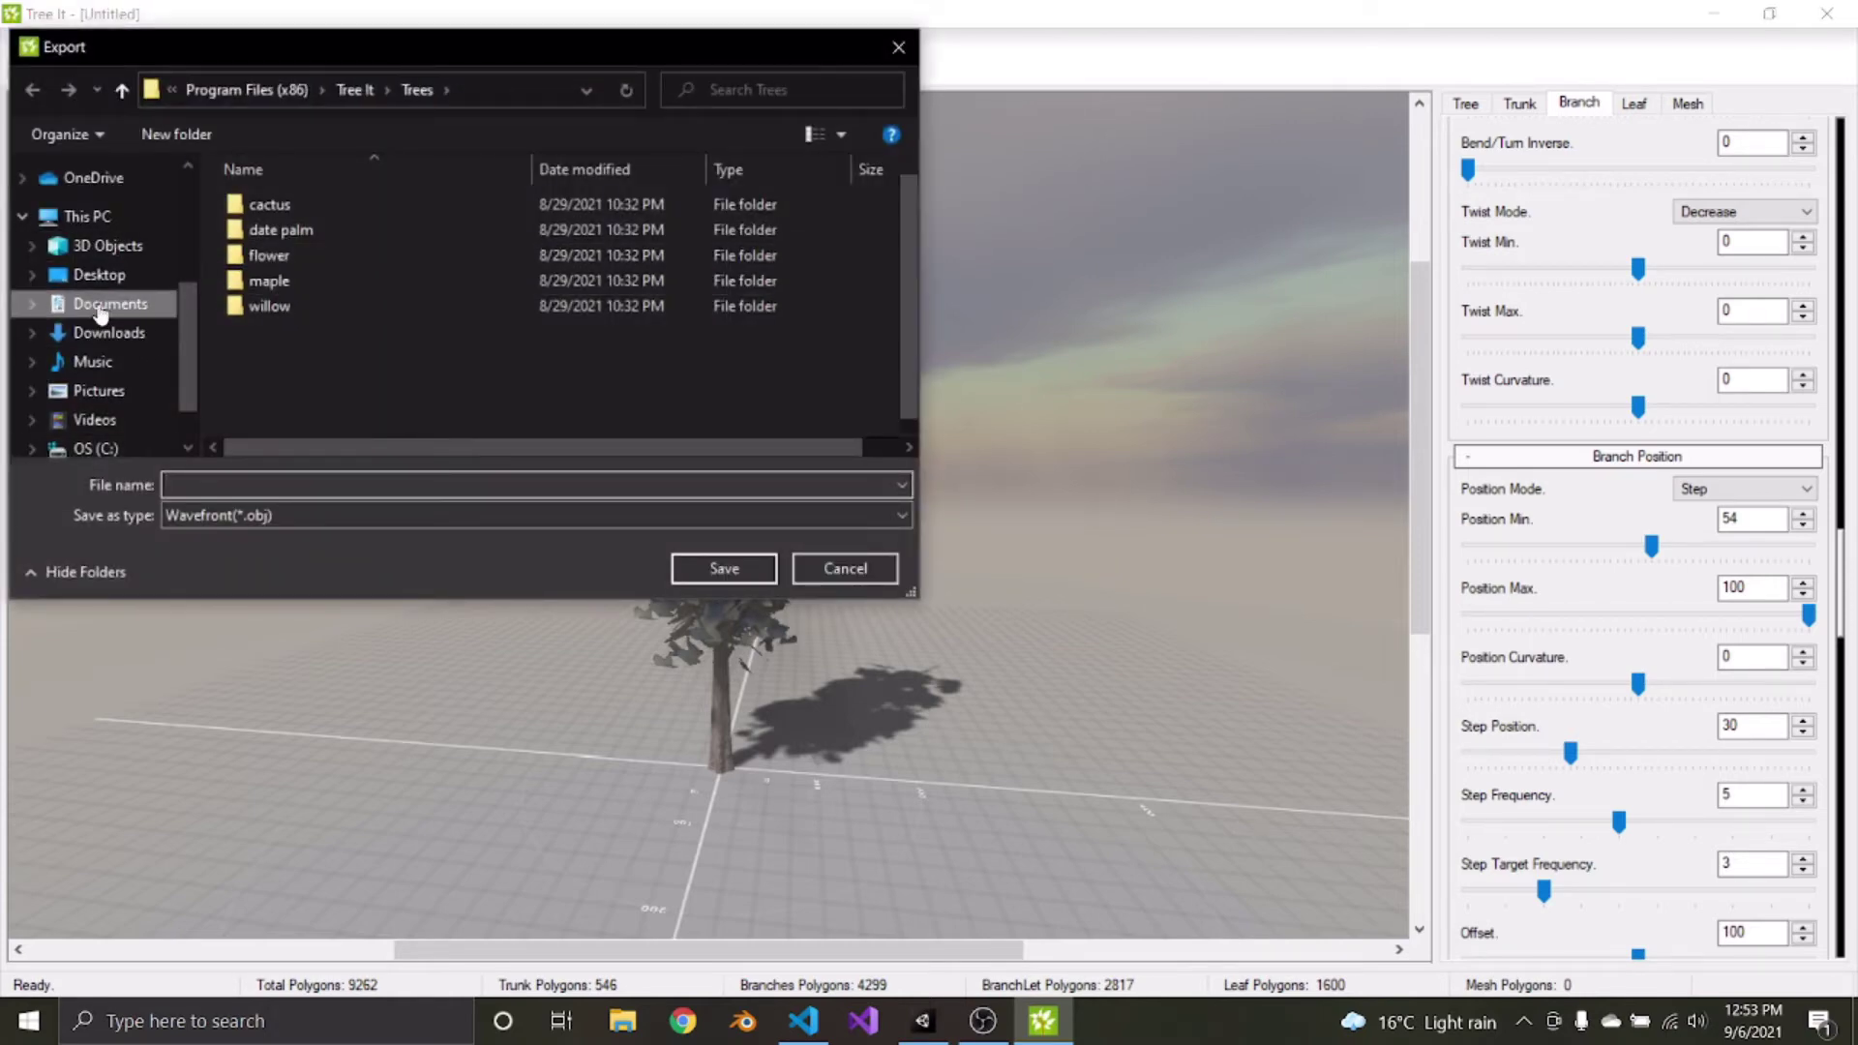
pyautogui.click(87, 303)
pyautogui.doubleClick(716, 292)
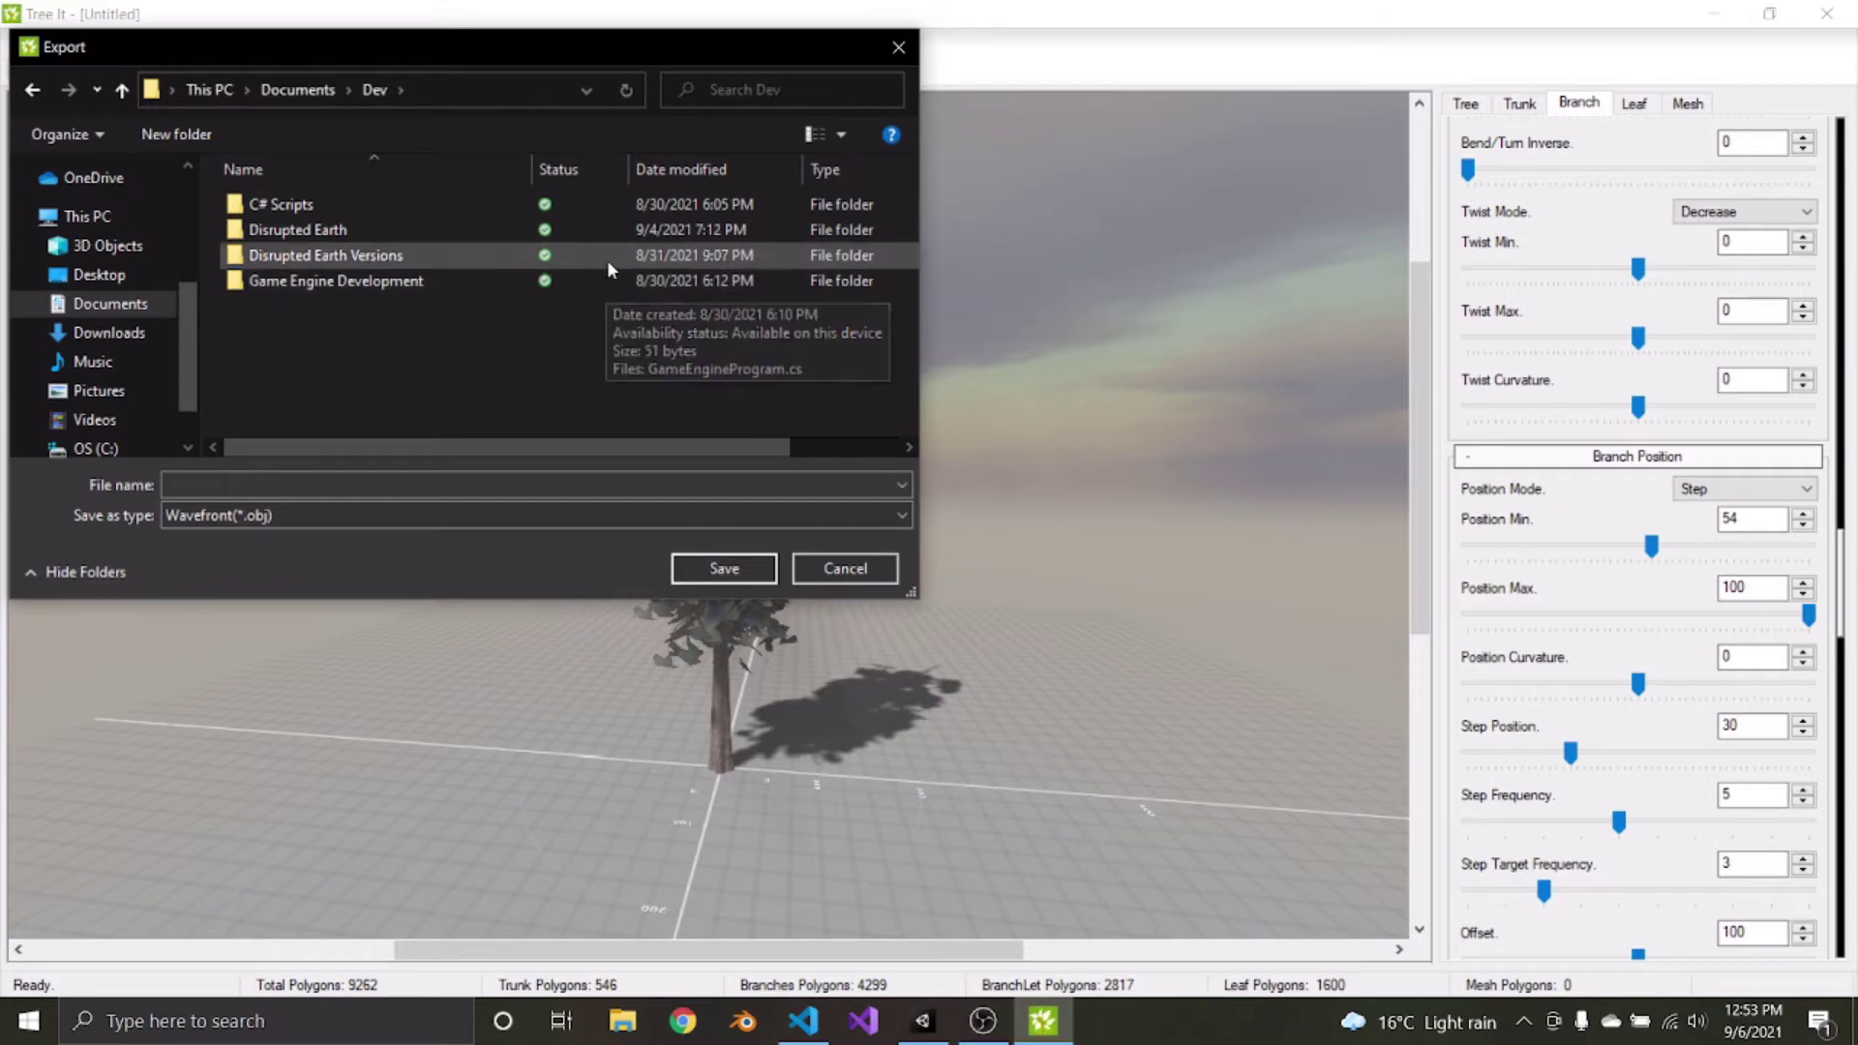
pyautogui.doubleClick(592, 233)
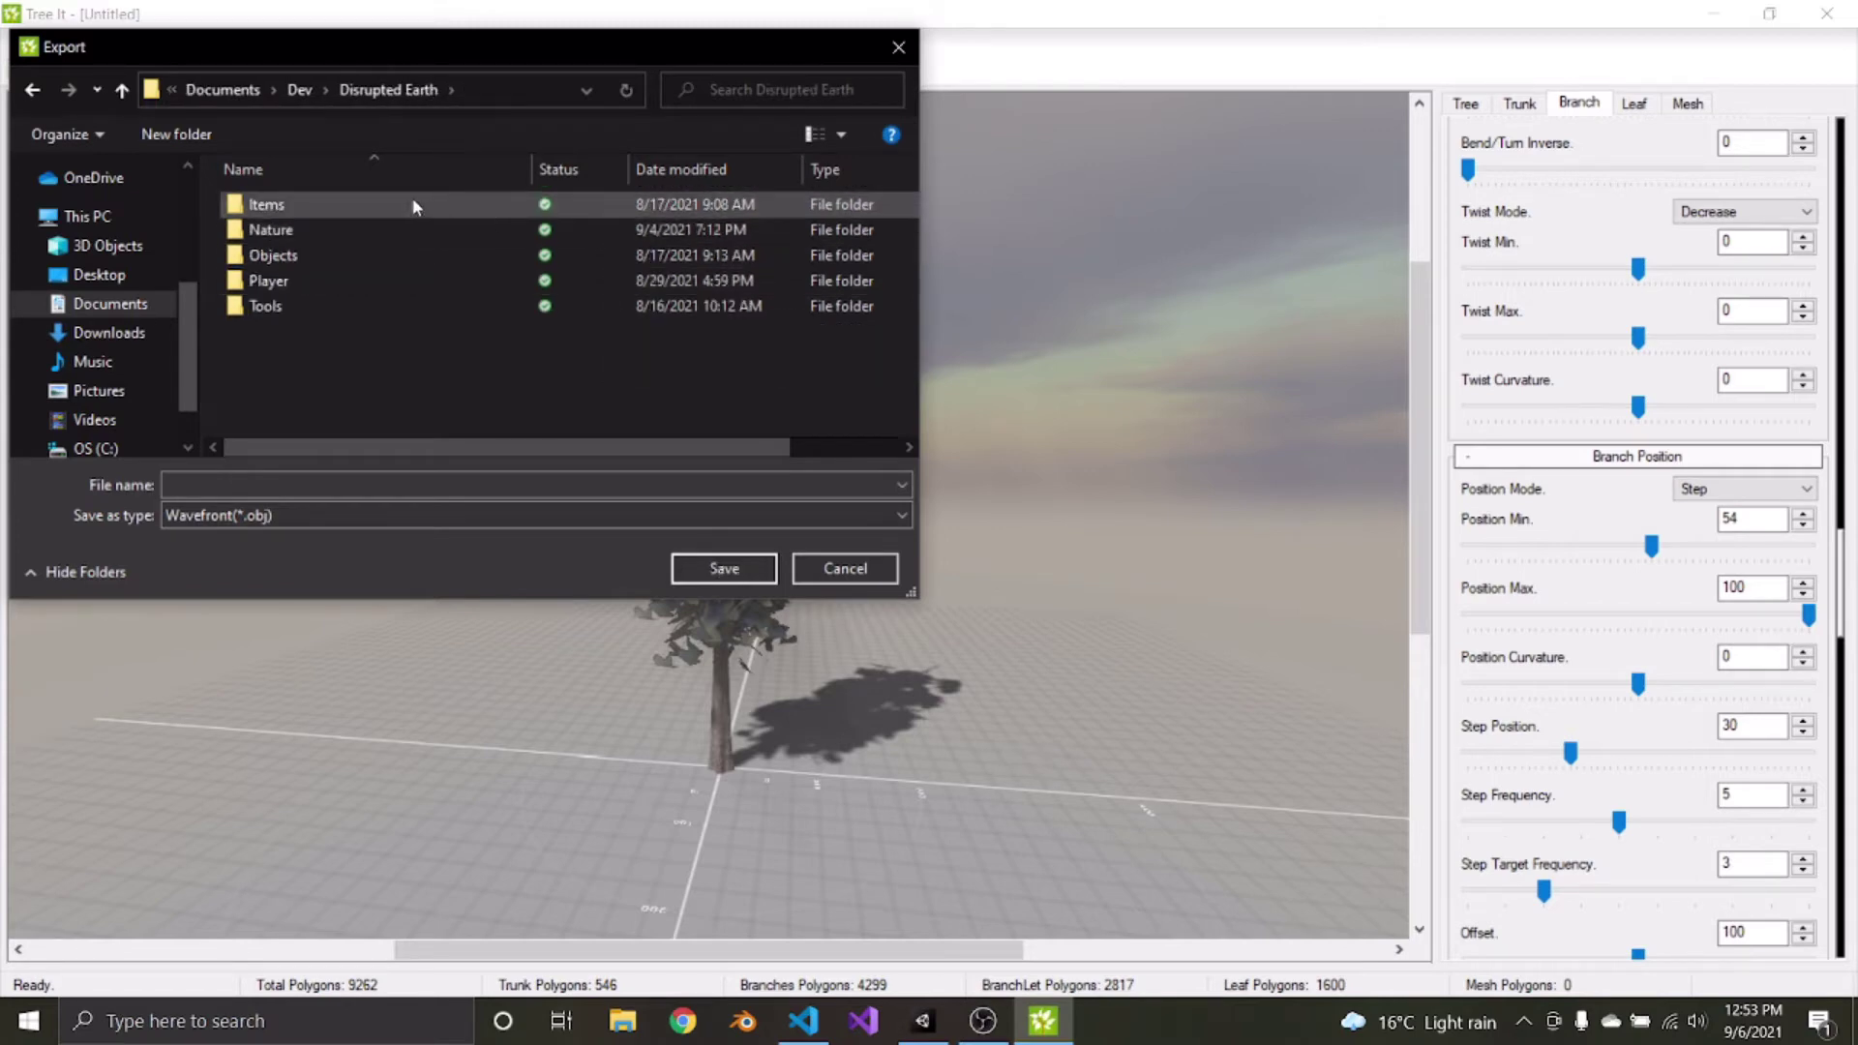
pyautogui.doubleClick(310, 229)
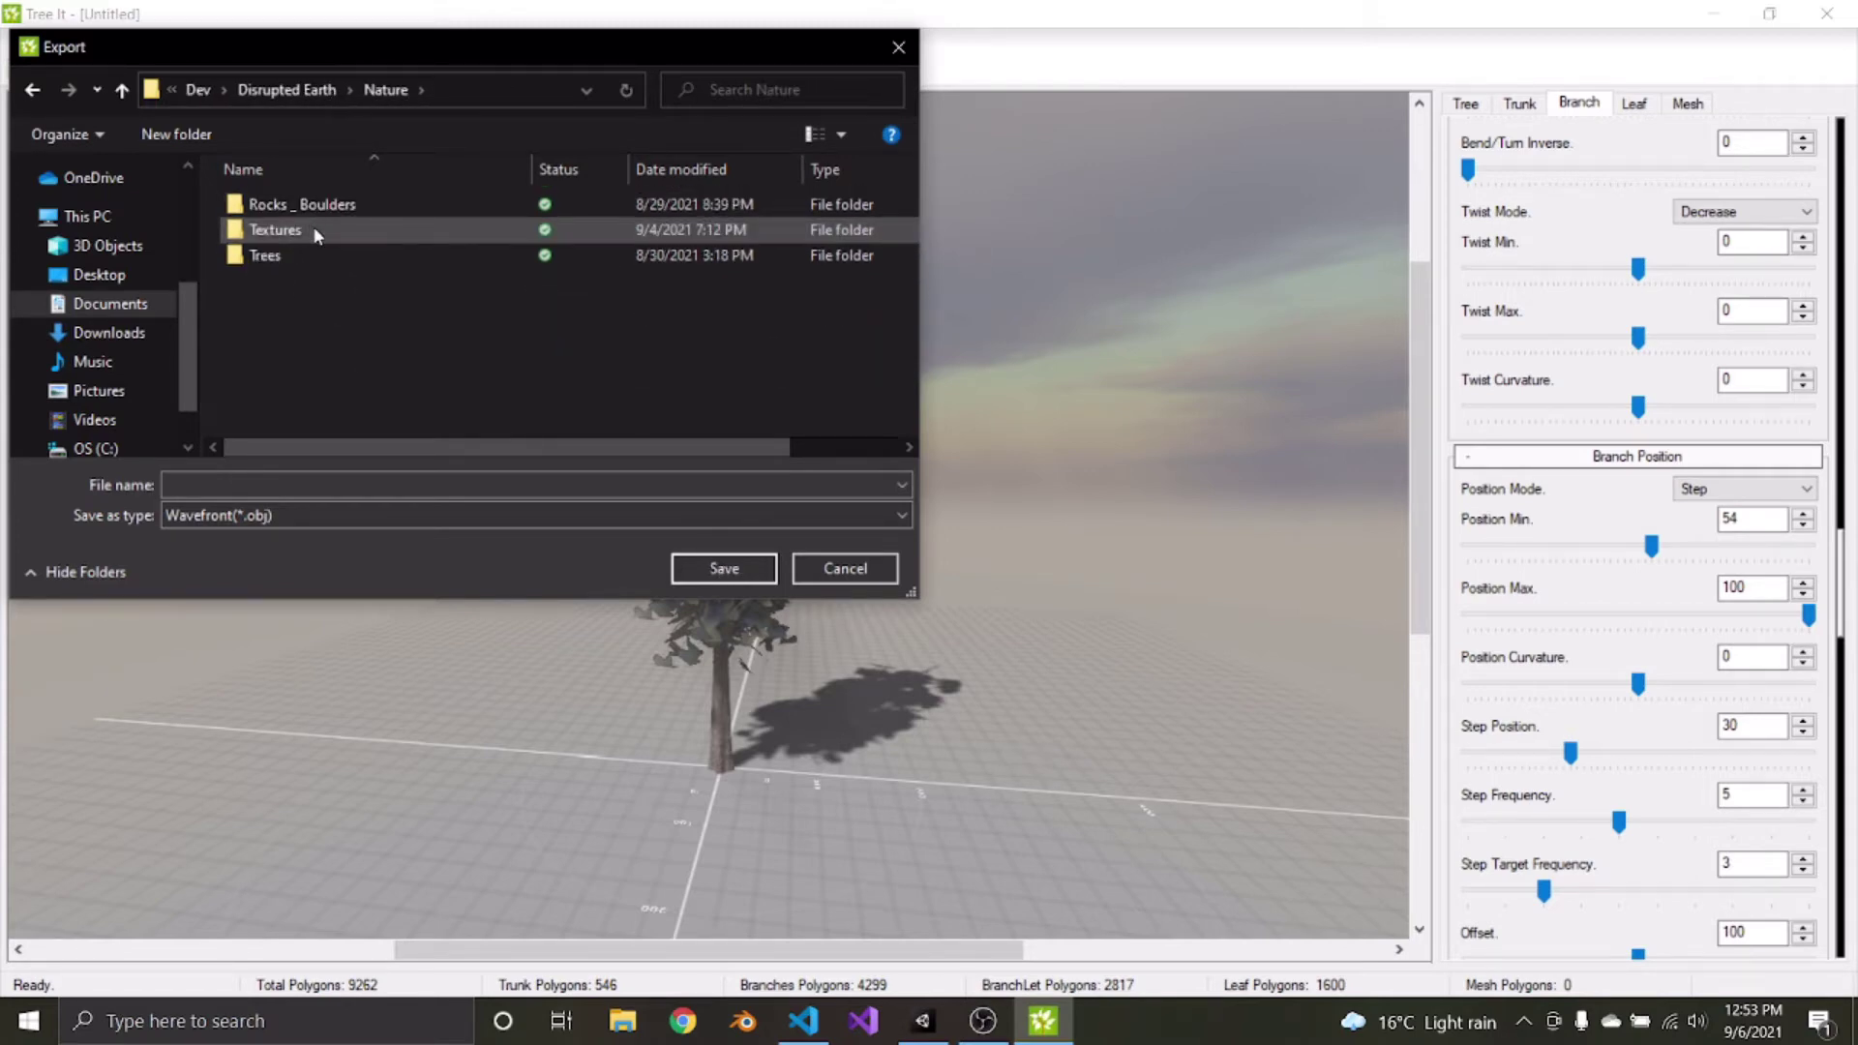
pyautogui.doubleClick(333, 254)
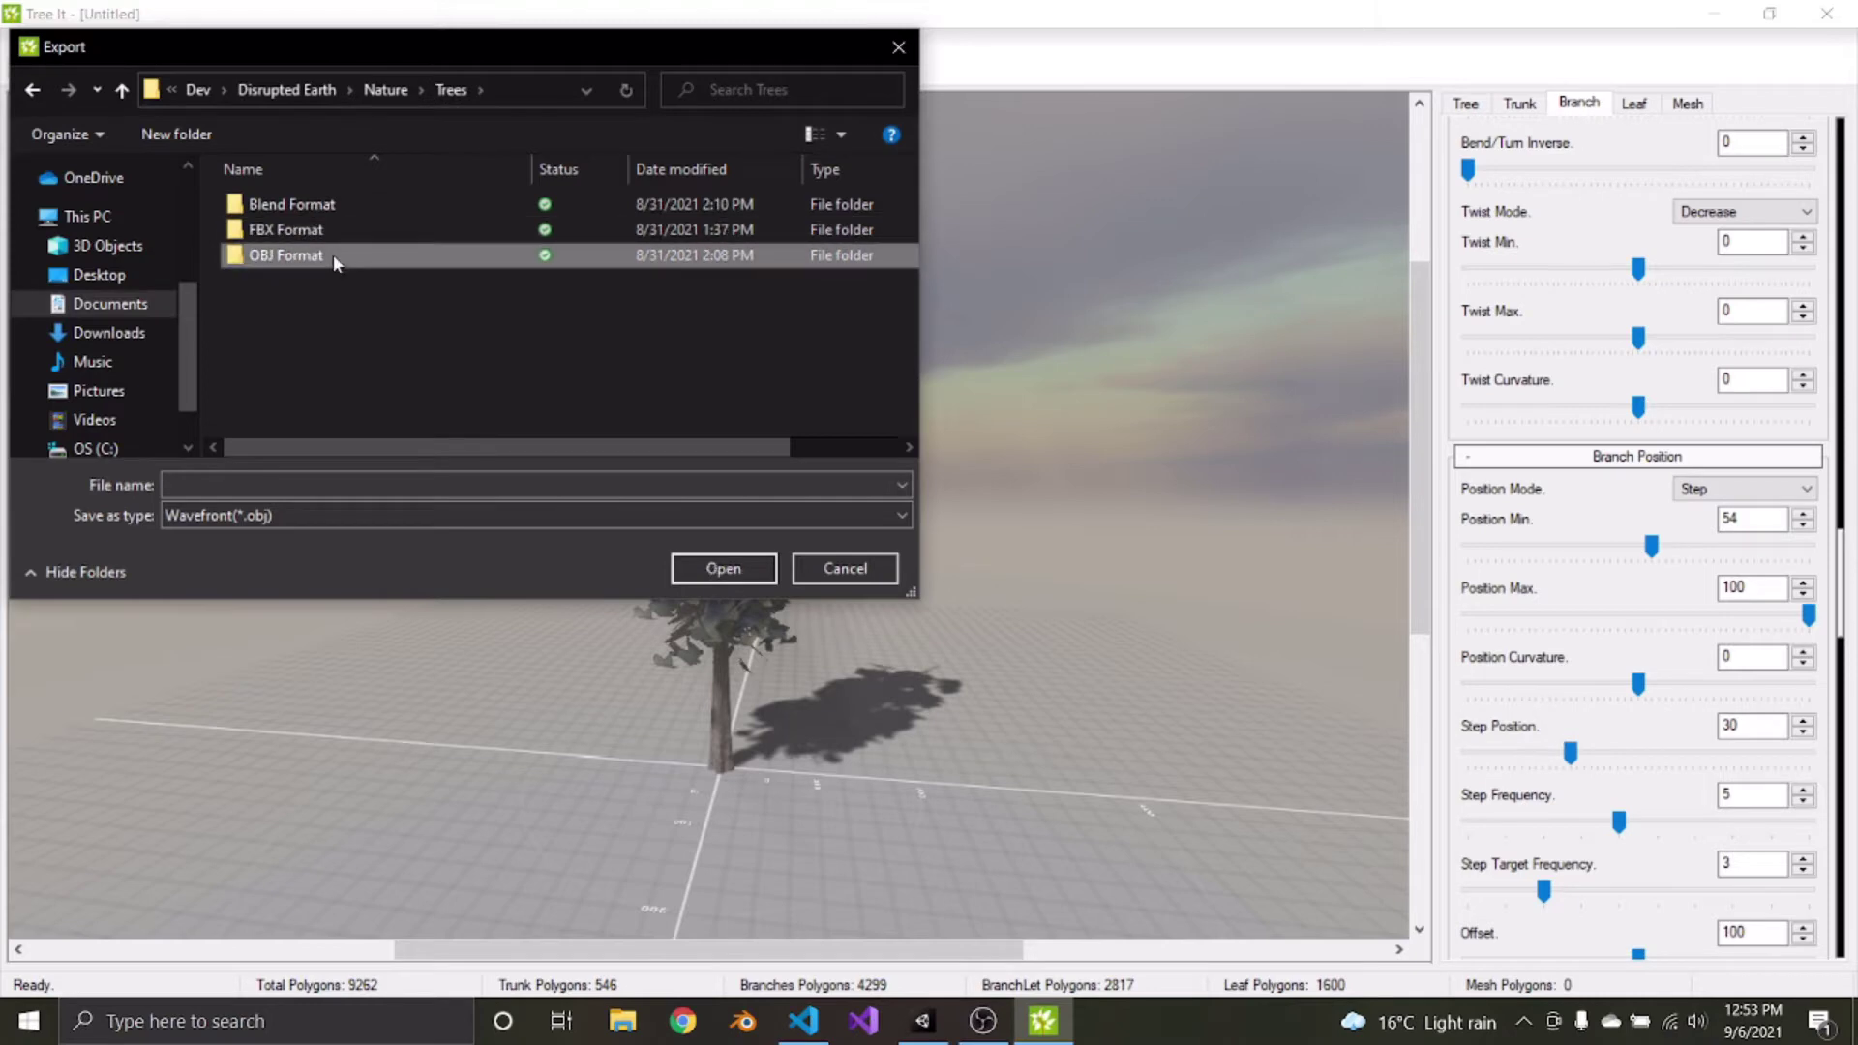
pyautogui.doubleClick(333, 253)
# Delete the old Pine3.obj, Pine2.obj and Pine.obj files from the OBJ Format folder
pyautogui.click(264, 191)
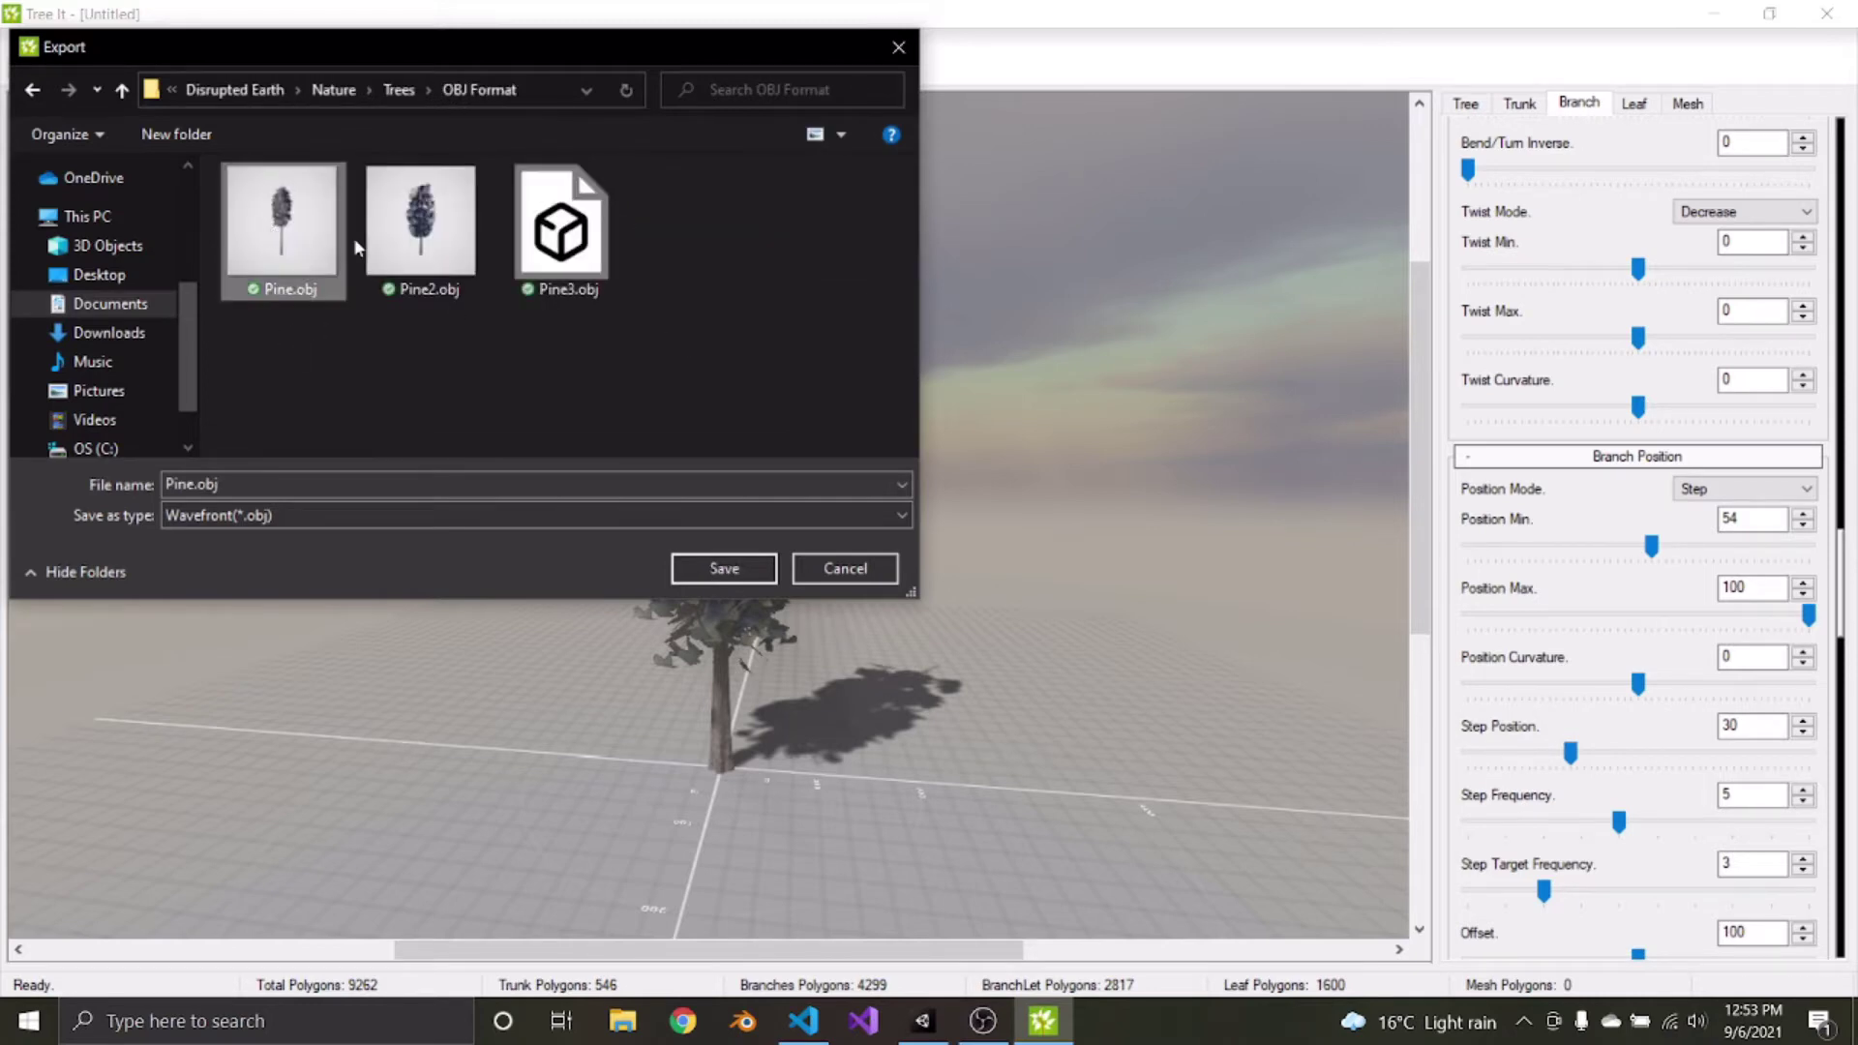
pyautogui.doubleClick(551, 257)
pyautogui.press('Delete')
pyautogui.click(440, 254)
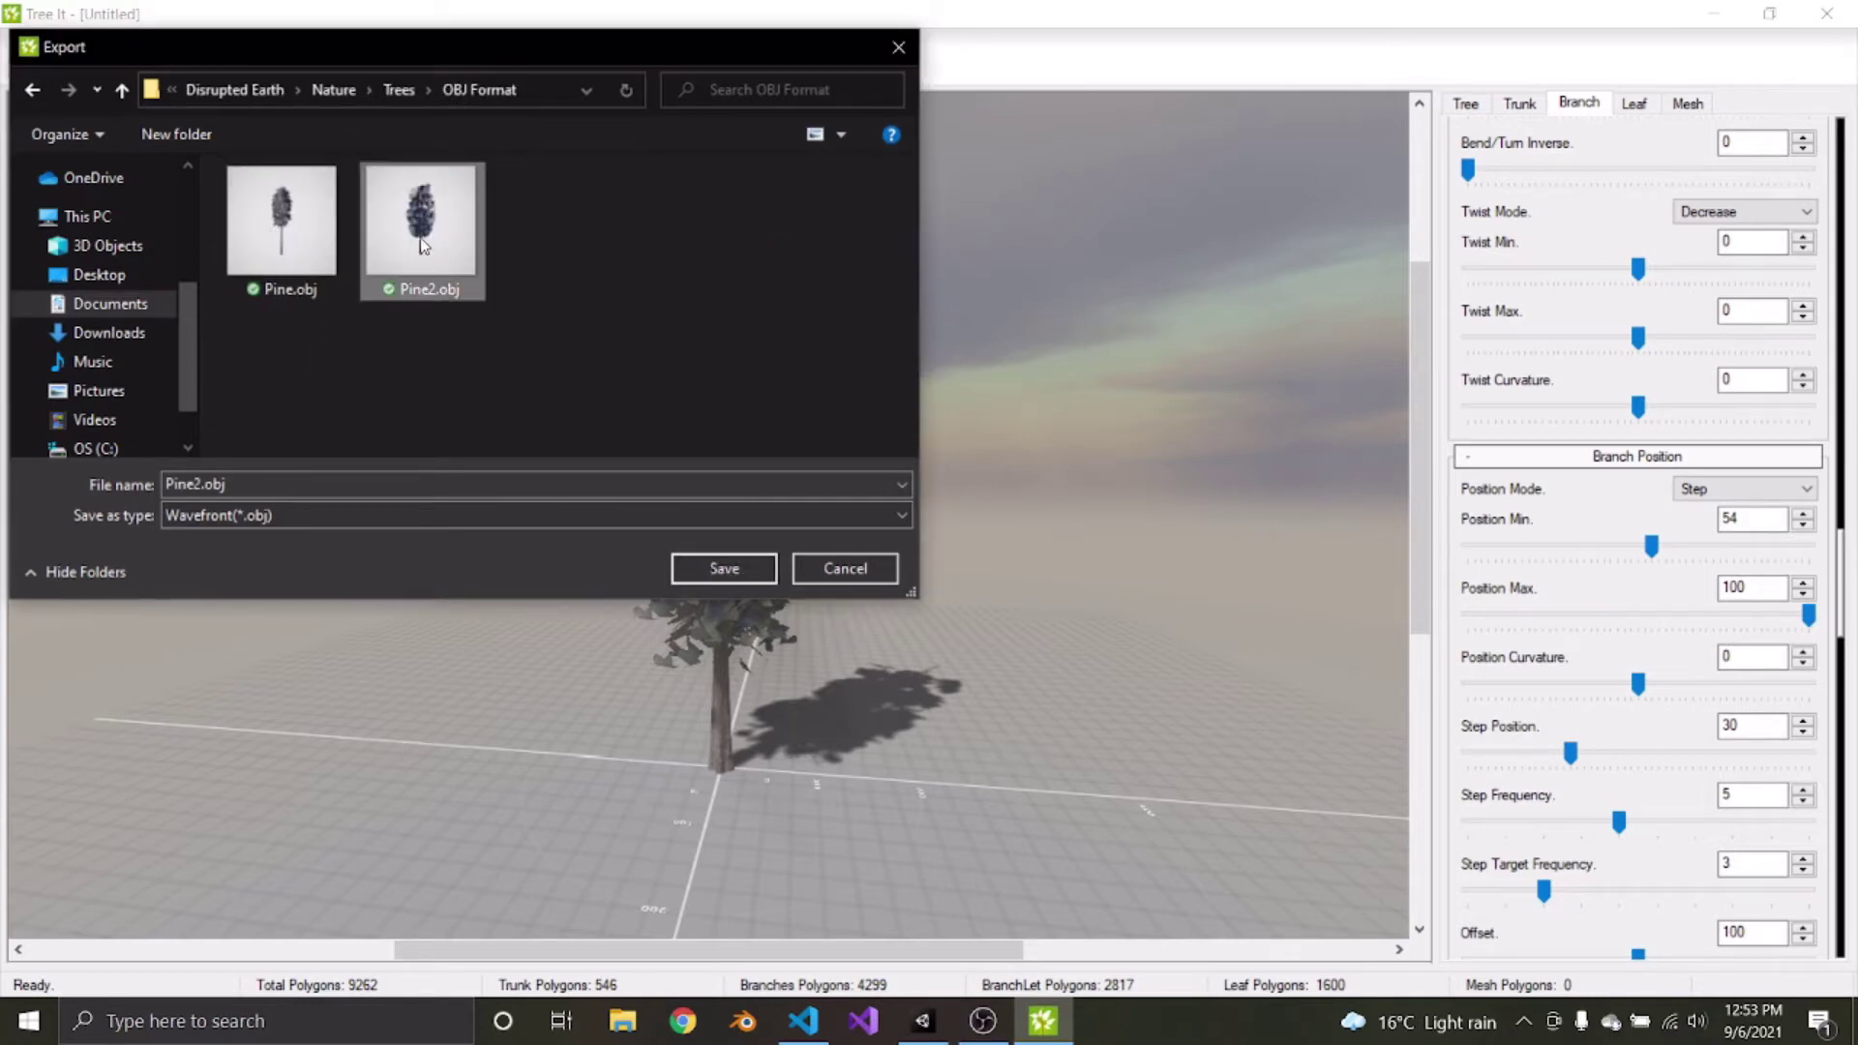
pyautogui.press('Delete')
pyautogui.click(281, 290)
pyautogui.press('Delete')
# Name the export Spruce1 and save the tree as a Wavefront OBJ file
pyautogui.doubleClick(295, 480)
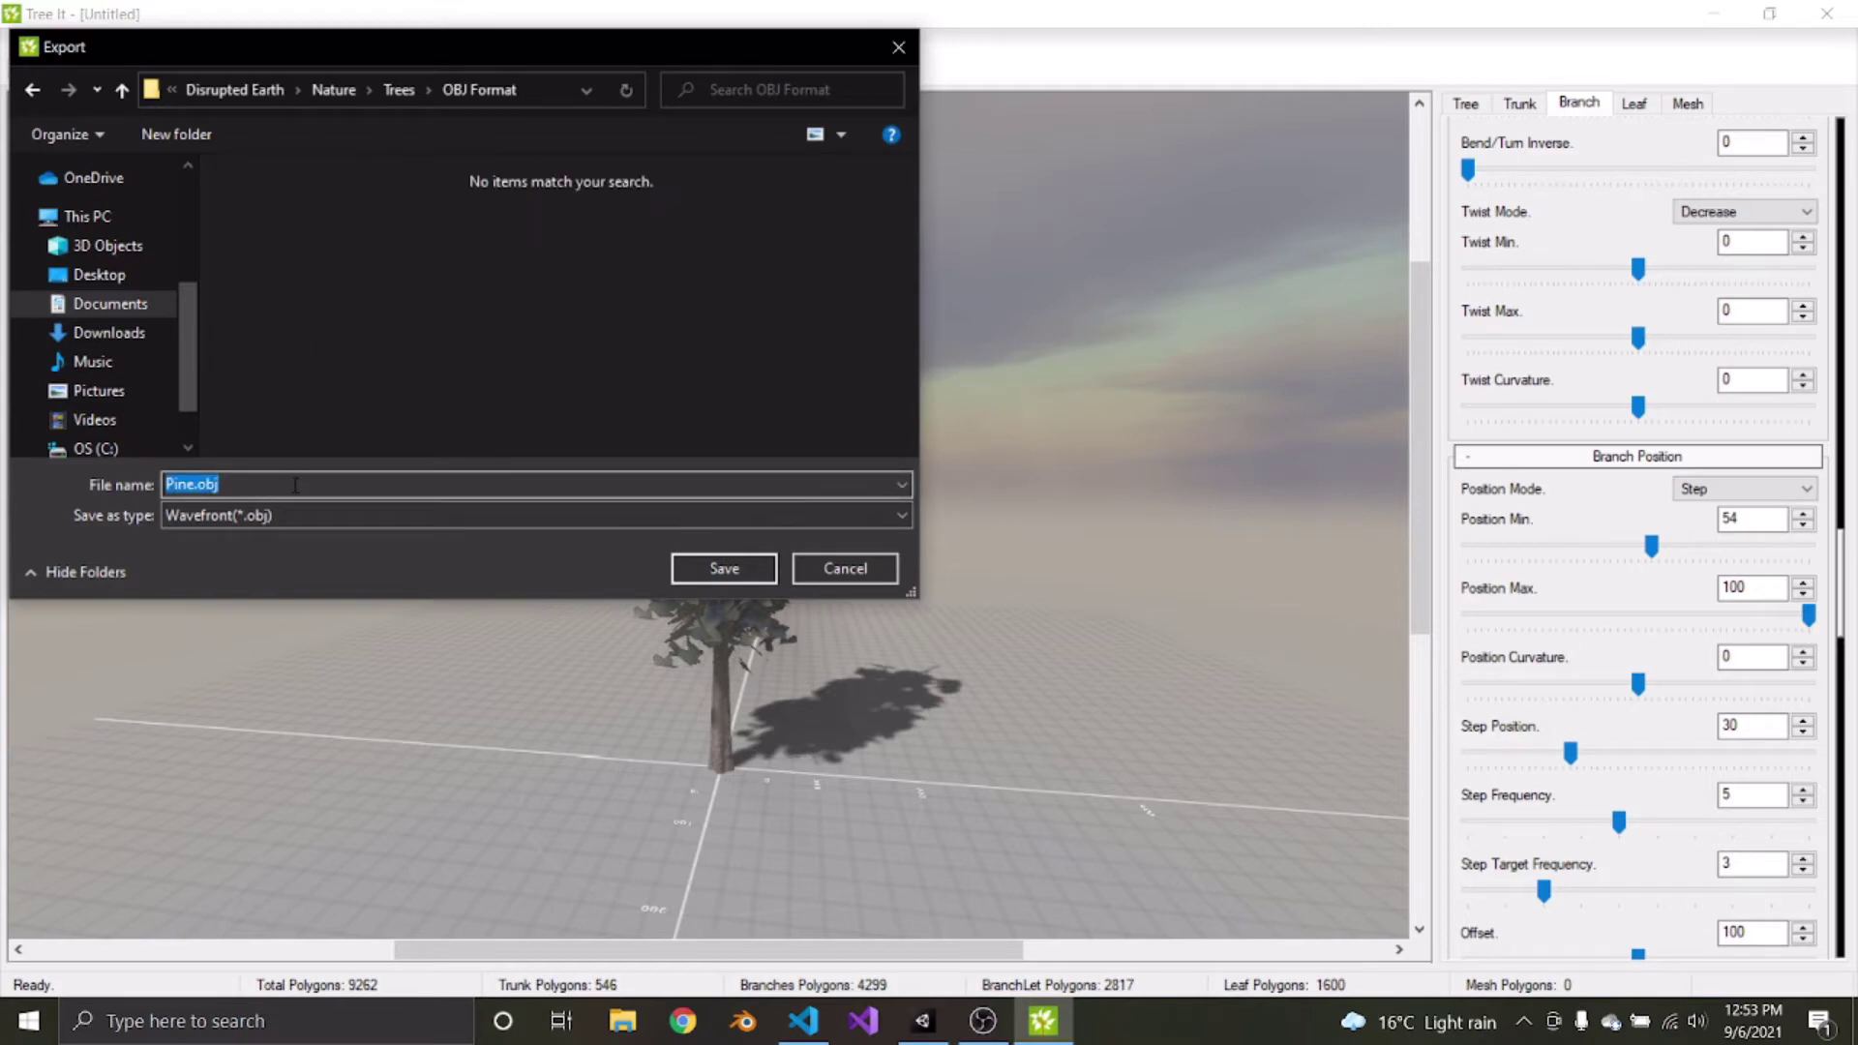
pyautogui.write('Spruce1')
pyautogui.press('Return')
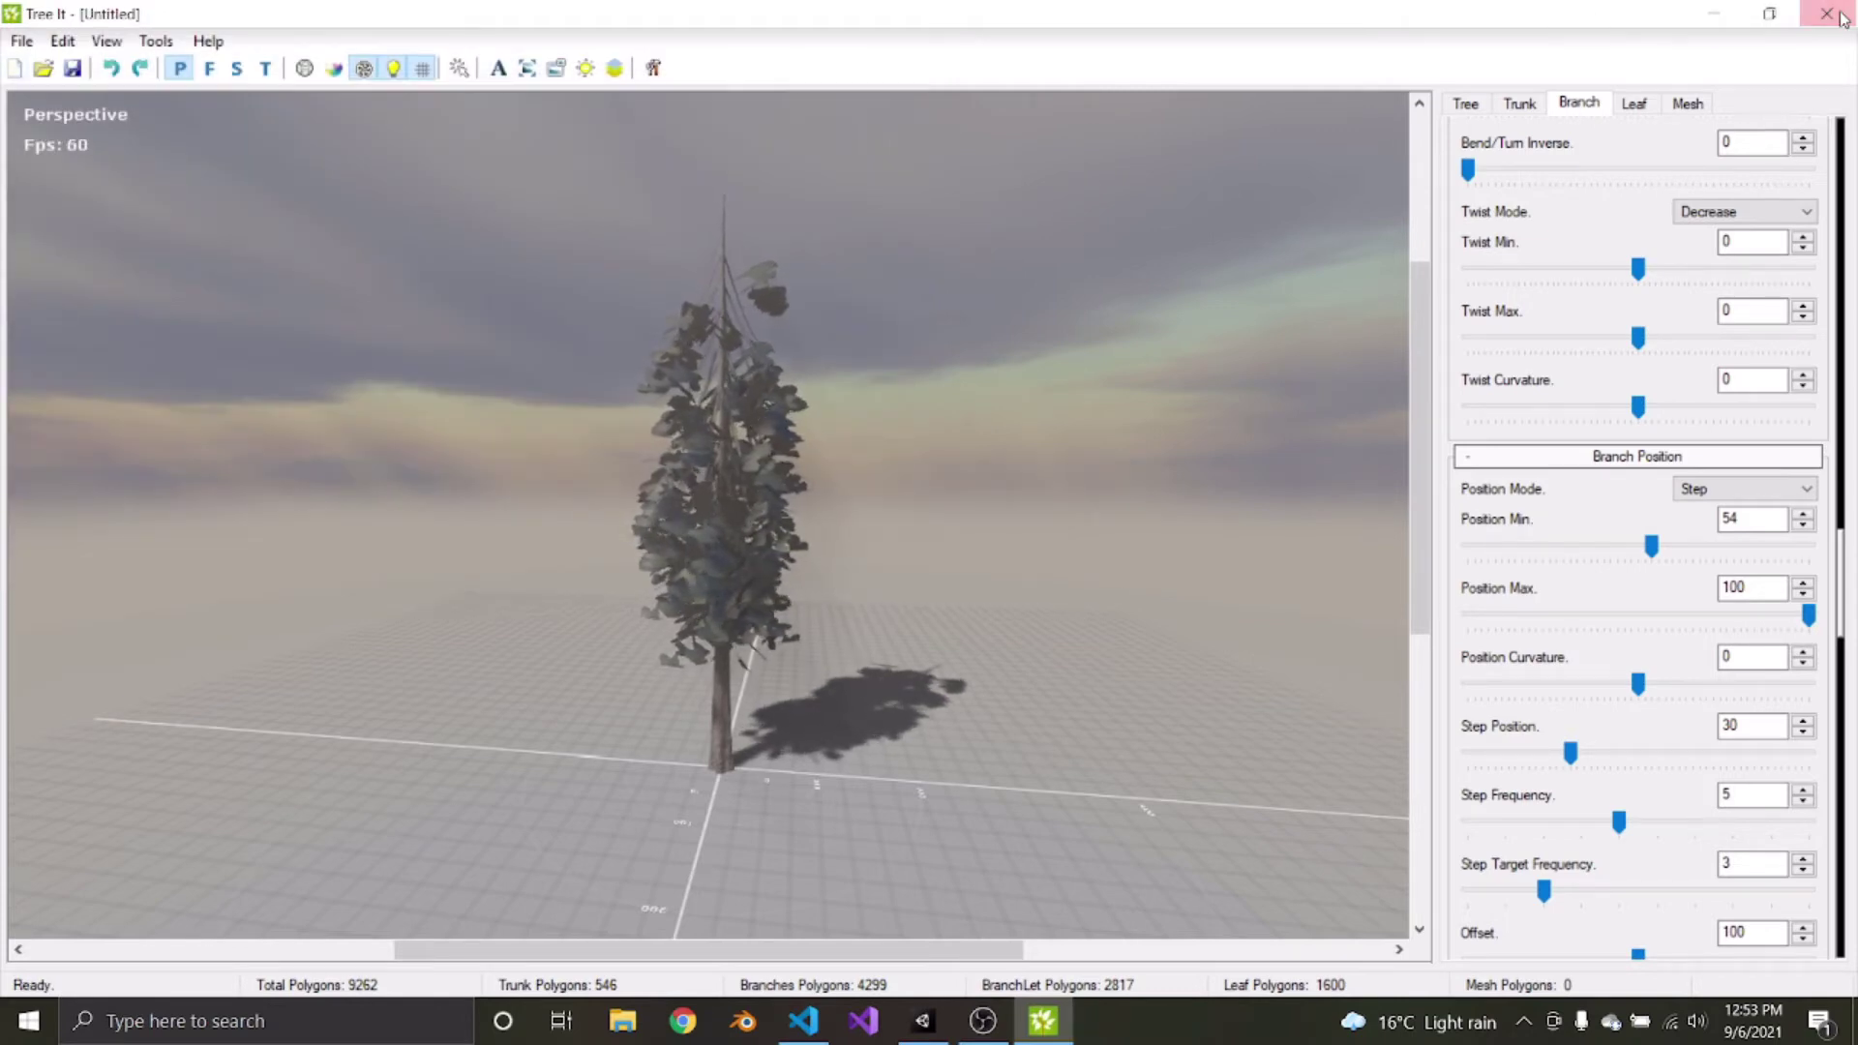
# Exit Tree It, confirming the exit, and switch to Blender
pyautogui.hotkey('alt', 'F4')
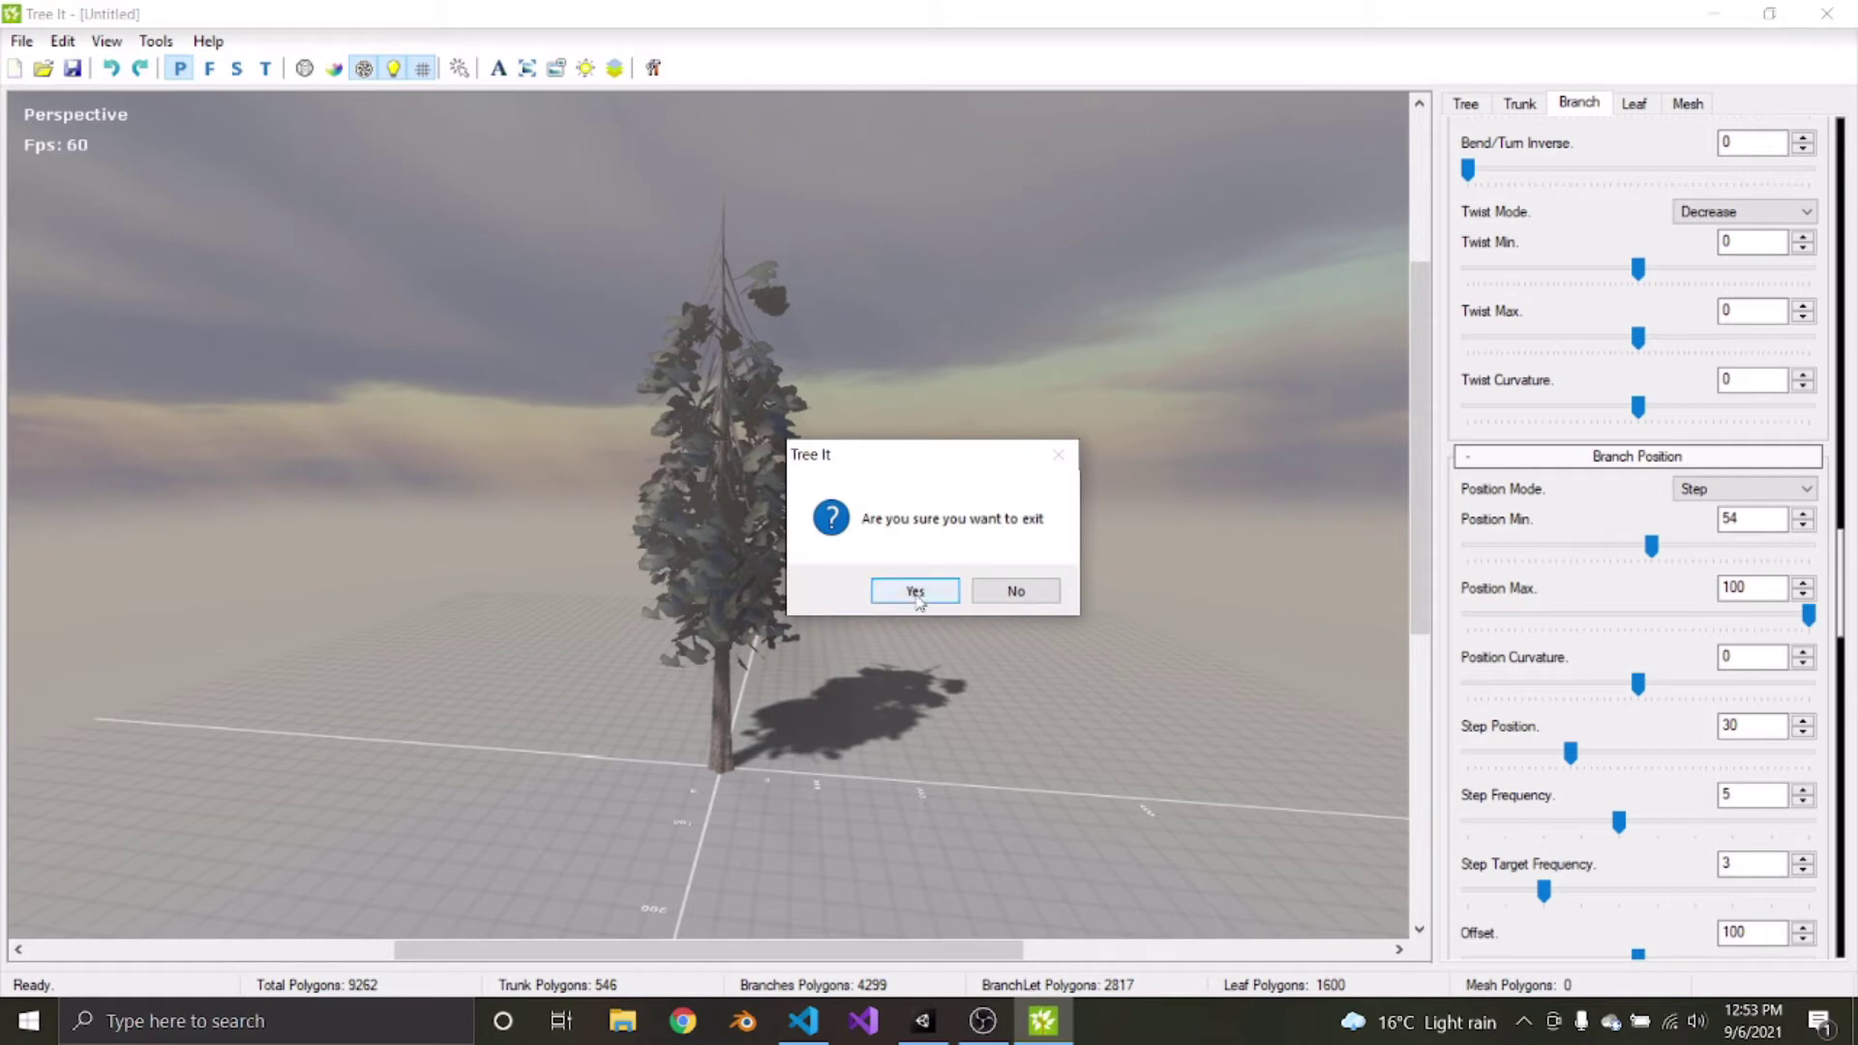
pyautogui.click(916, 591)
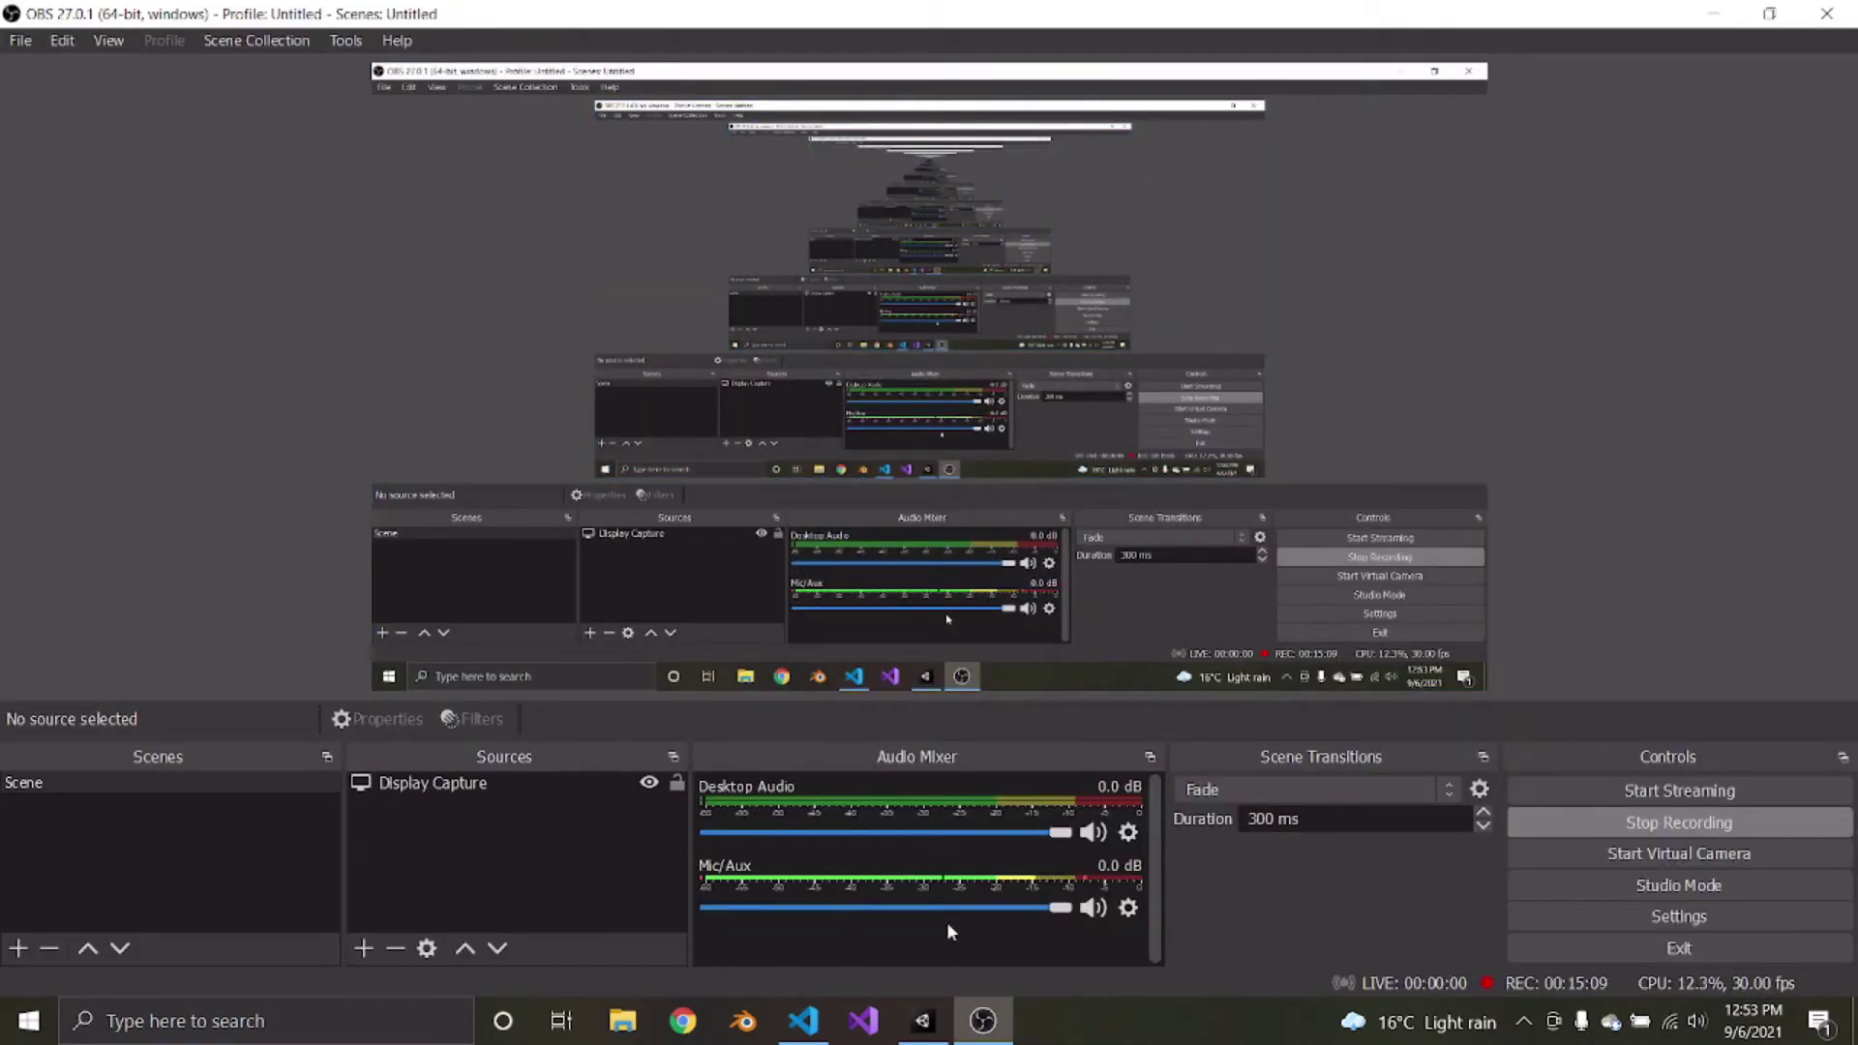
pyautogui.click(743, 1021)
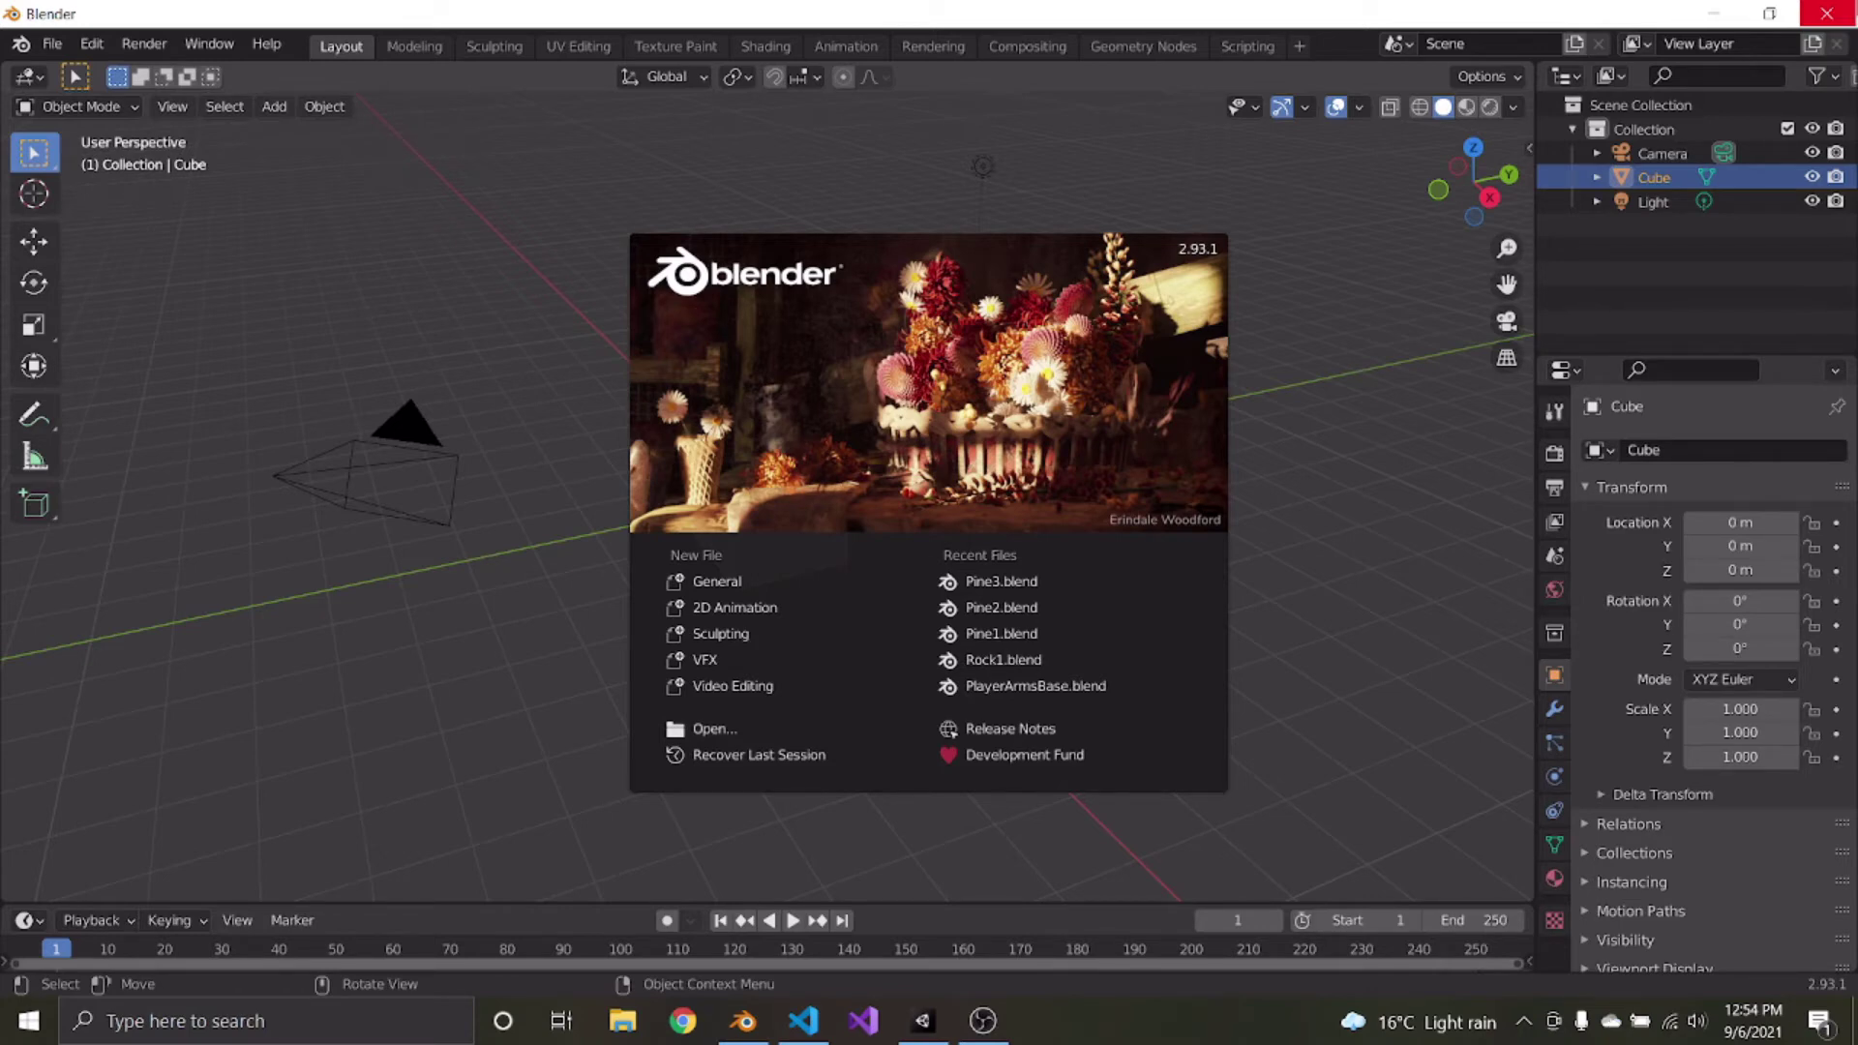
# Clear the default scene by deleting its camera, cube and light
pyautogui.click(1379, 571)
pyautogui.moveTo(1103, 179); pyautogui.dragTo(339, 530)
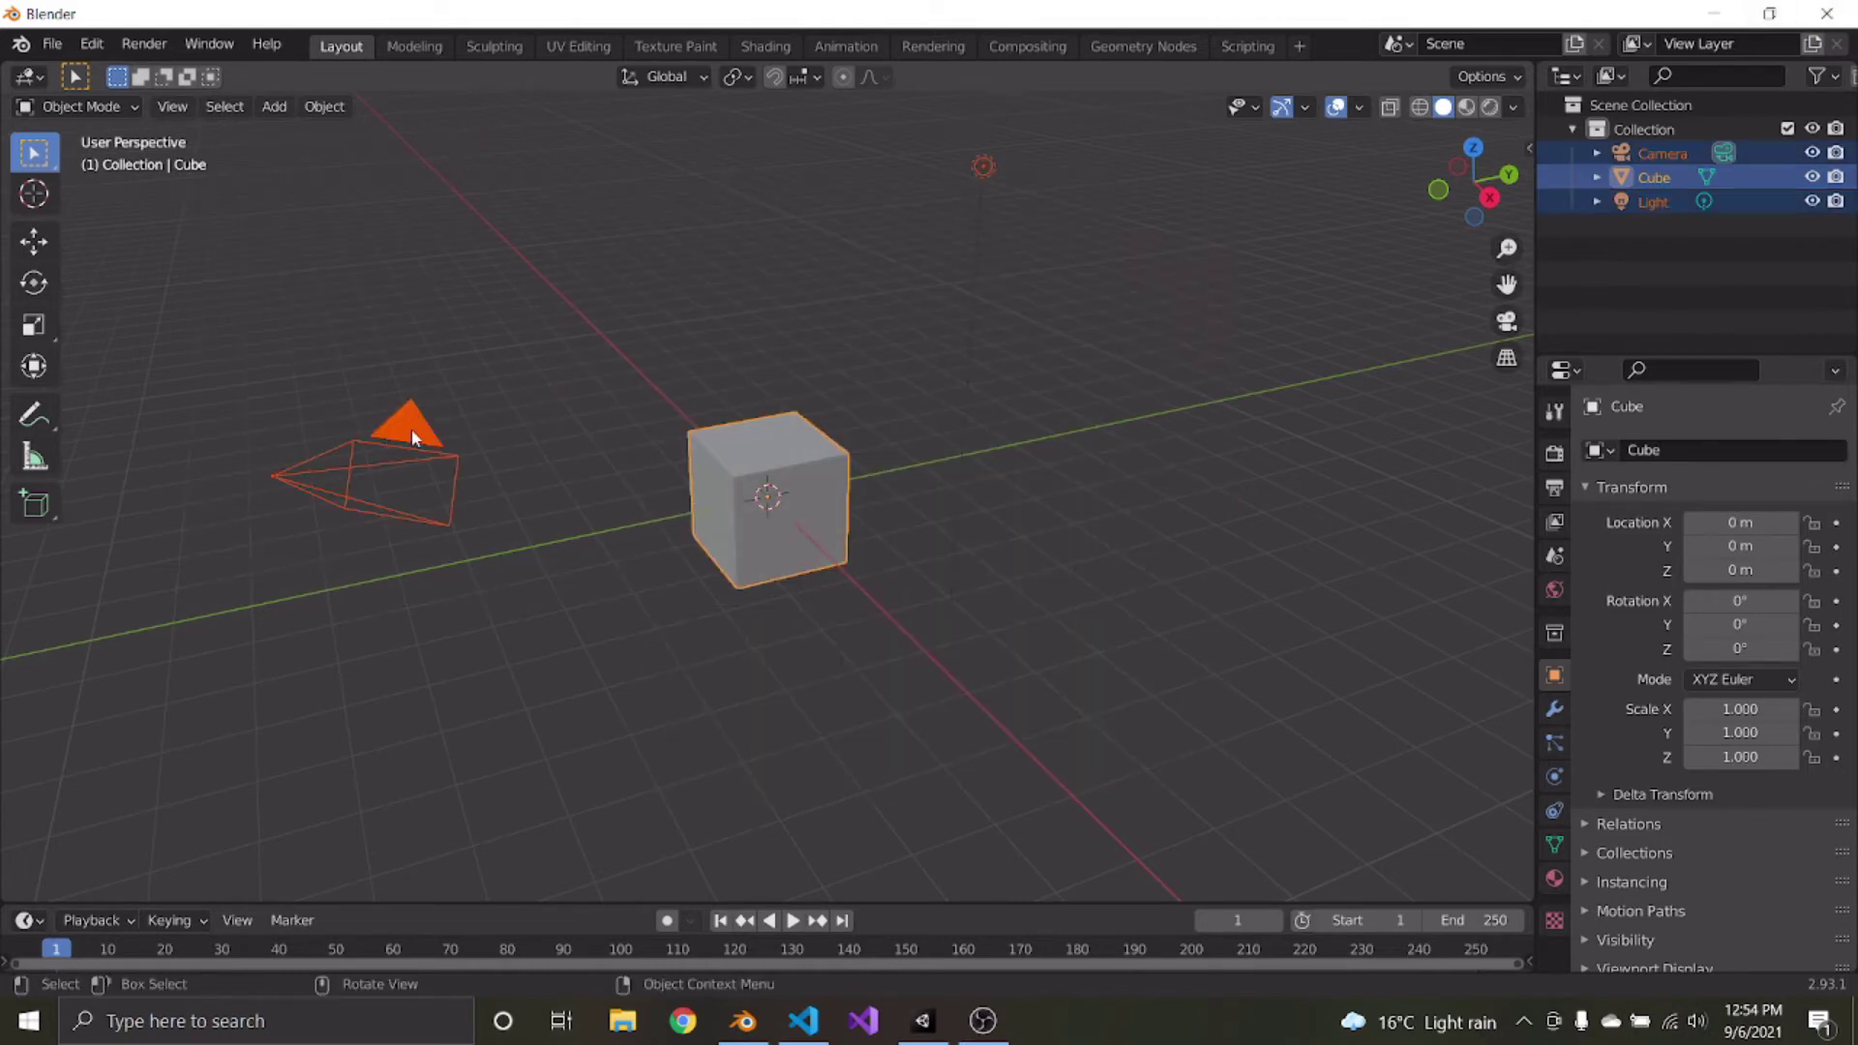
pyautogui.press('Delete')
pyautogui.click(53, 45)
pyautogui.moveTo(152, 373)
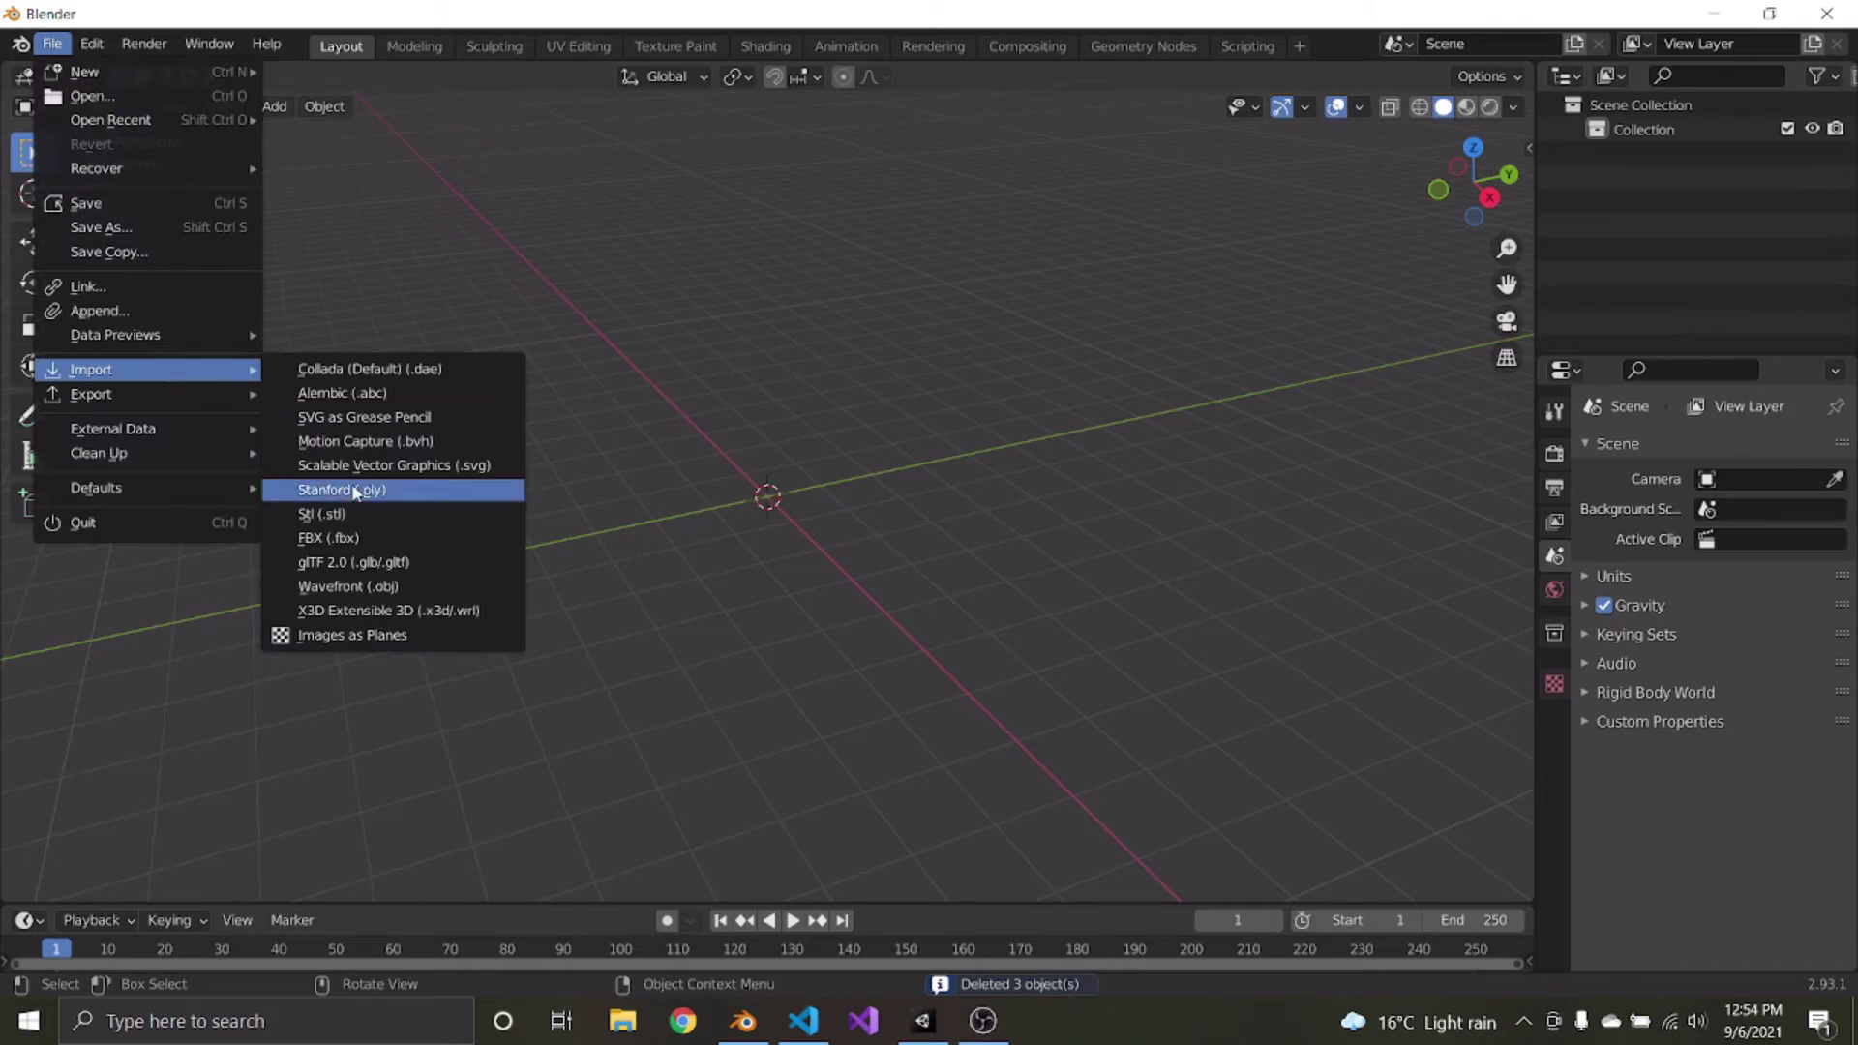
pyautogui.click(348, 587)
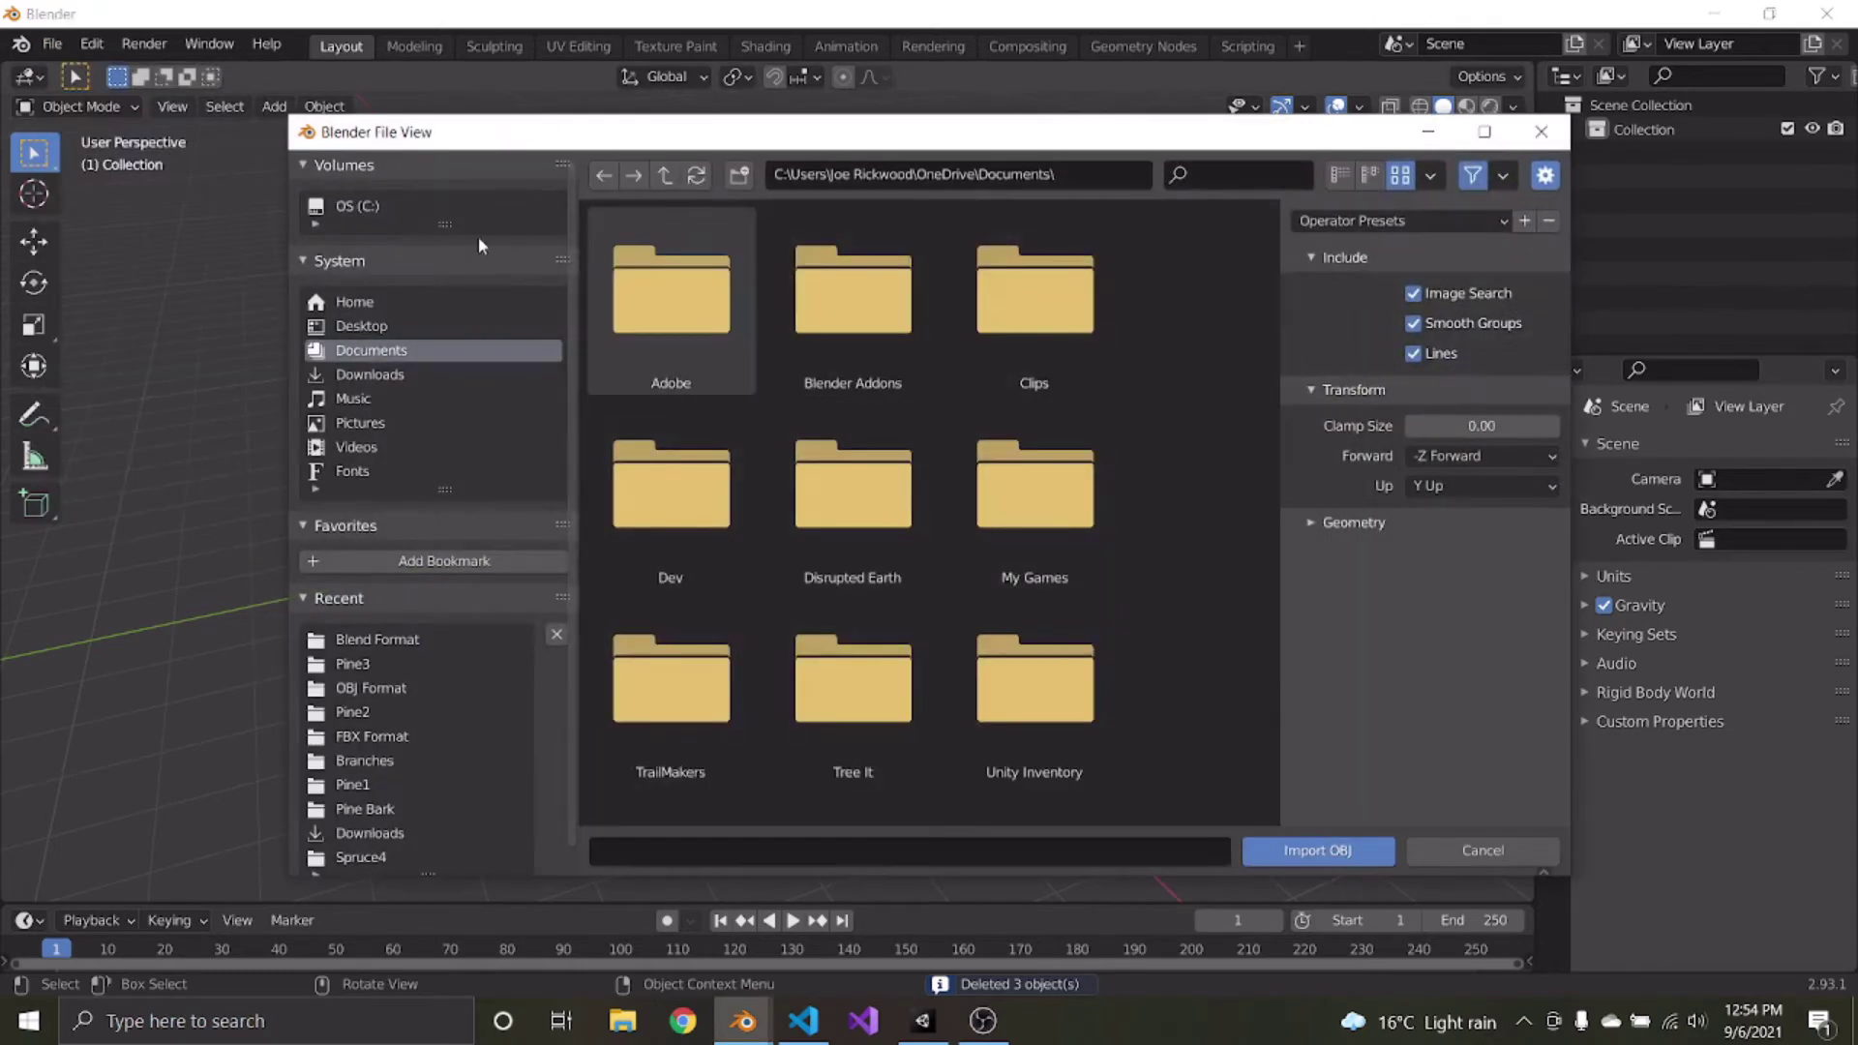
pyautogui.click(1541, 134)
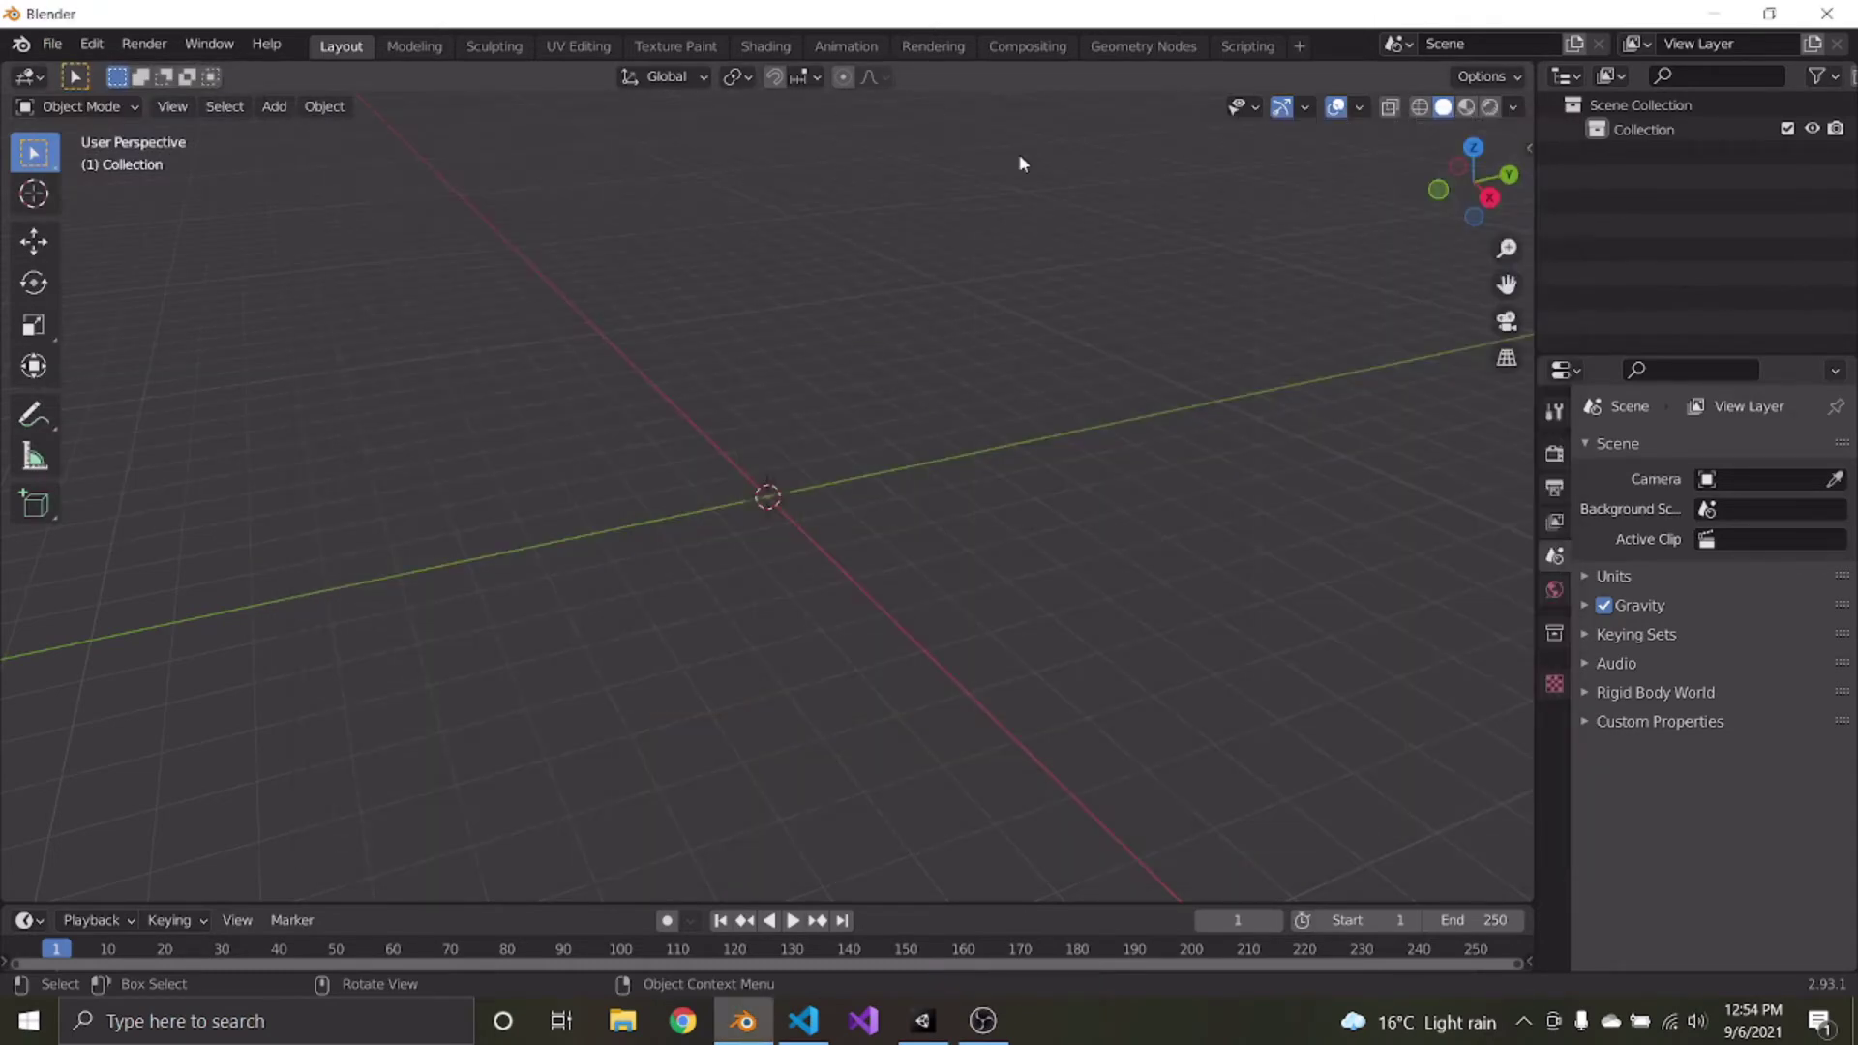
pyautogui.click(53, 43)
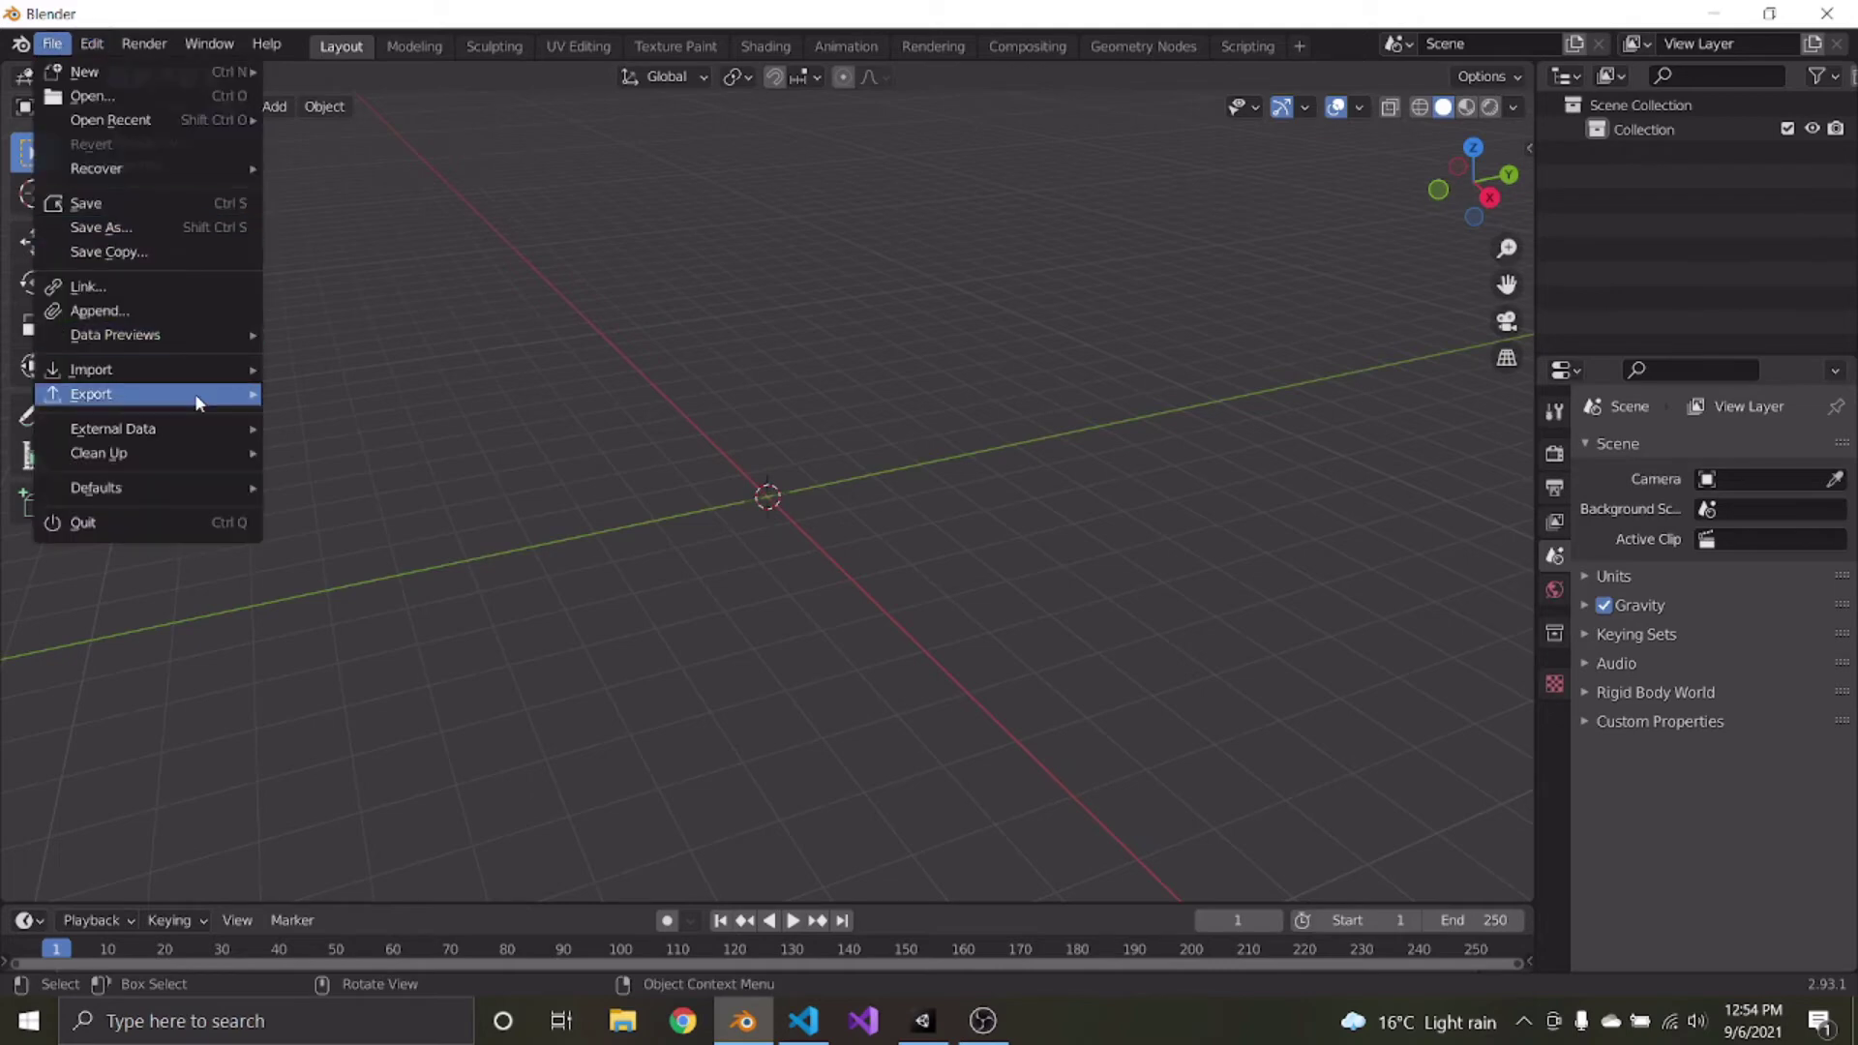
pyautogui.moveTo(195, 393)
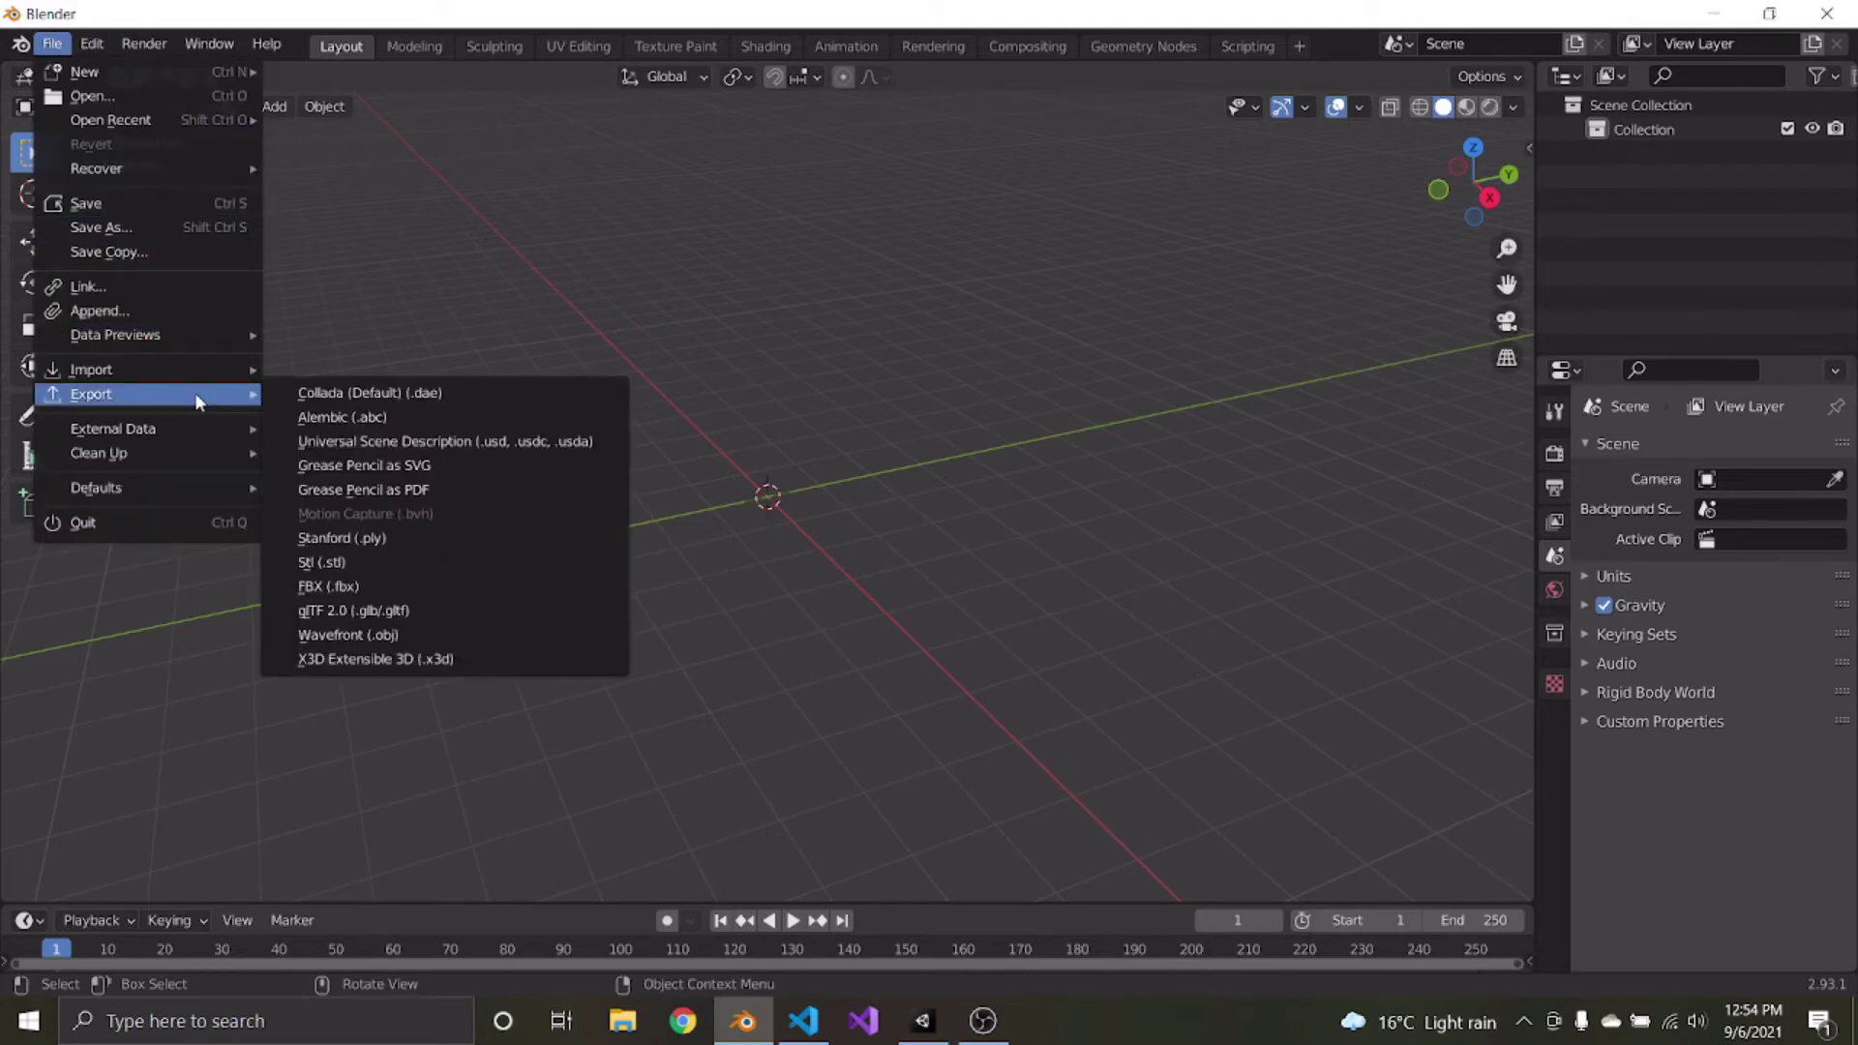
pyautogui.moveTo(572, 450); pyautogui.dragTo(695, 389, button='middle')
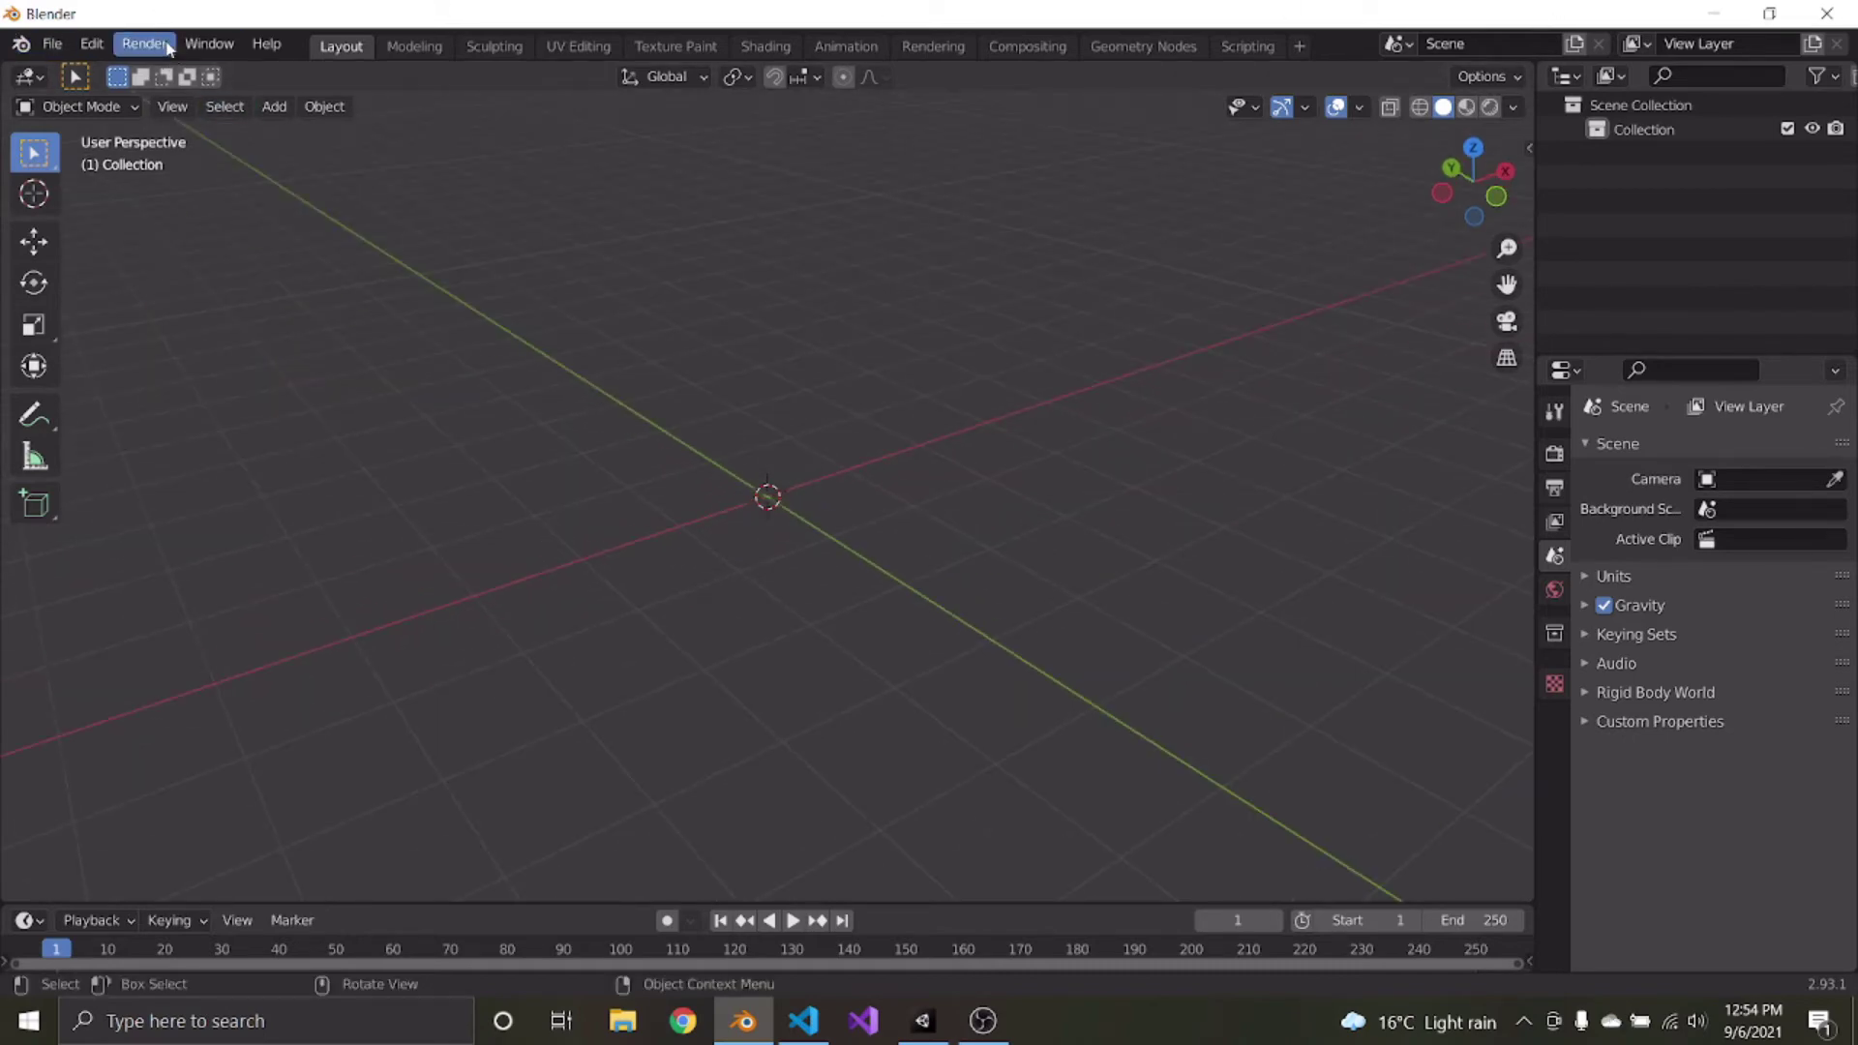
# Import Spruce1.obj as a Wavefront OBJ from Documents/Dev/Disrupted Earth/Nature/Trees/OBJ Format
pyautogui.click(59, 48)
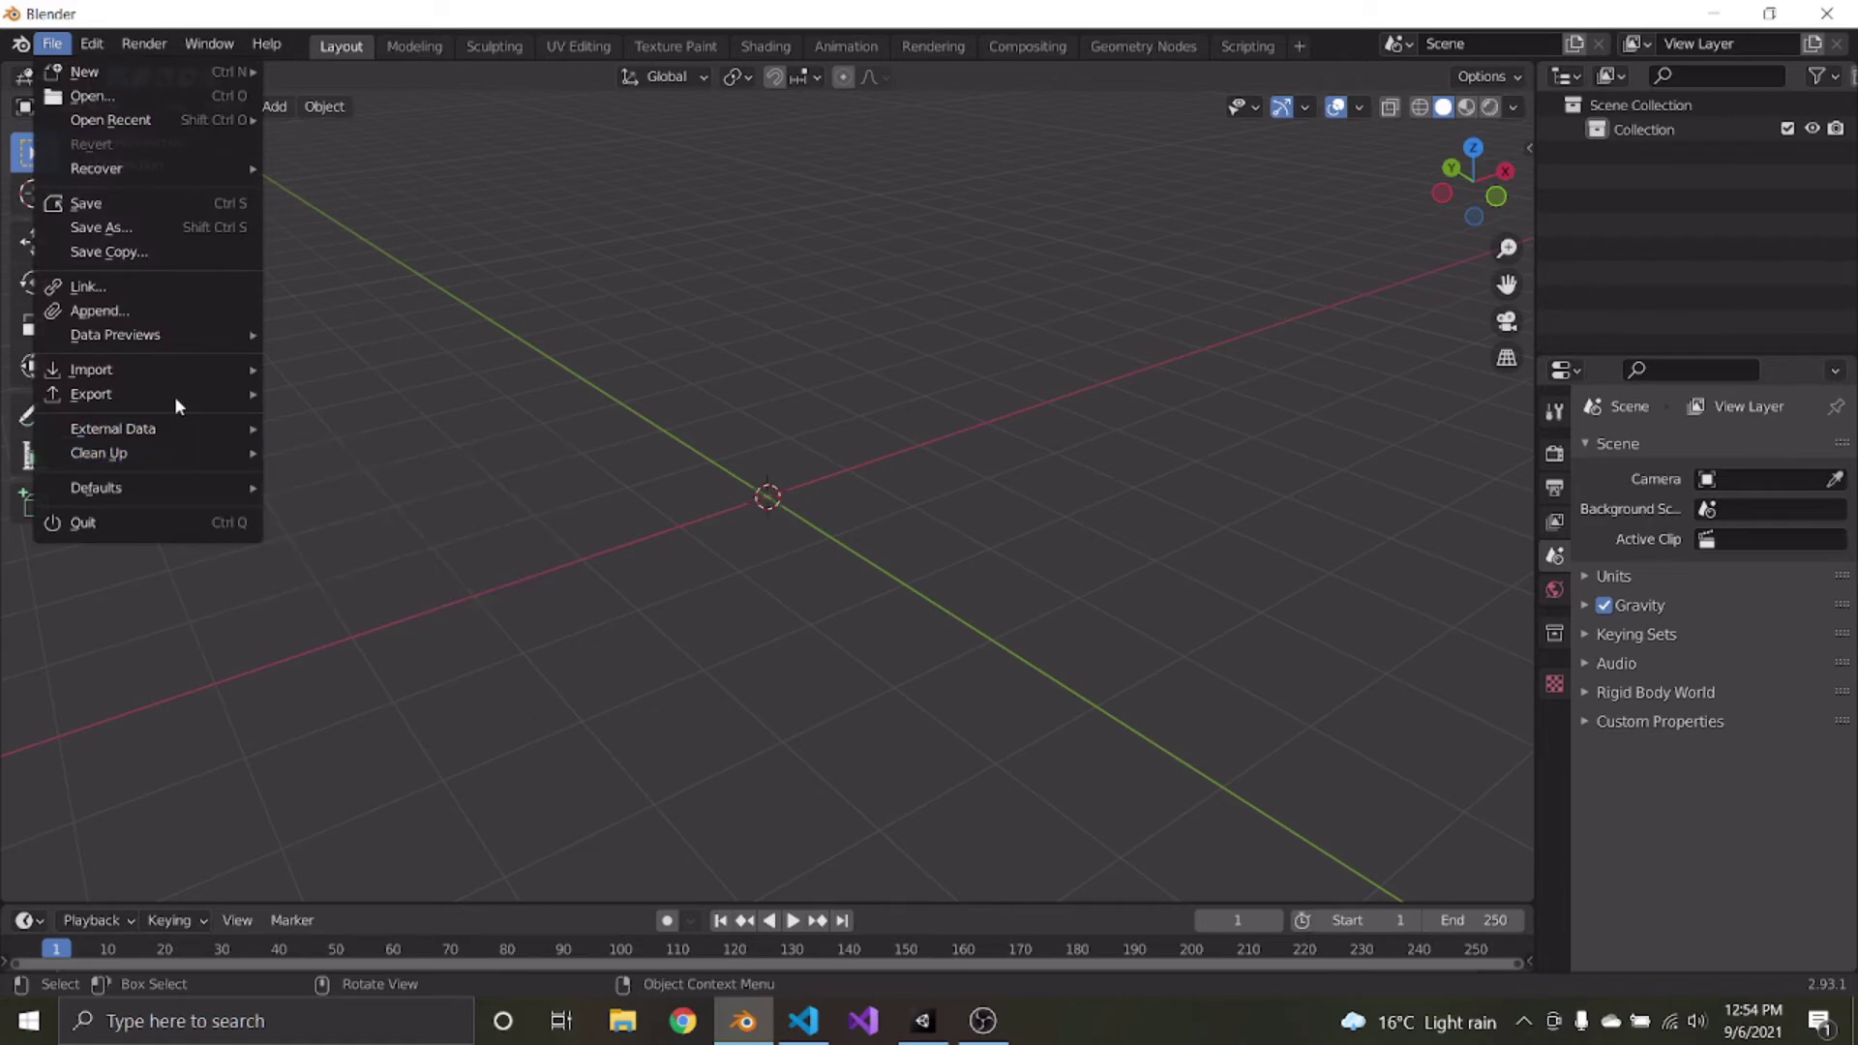
pyautogui.moveTo(125, 370)
pyautogui.click(320, 587)
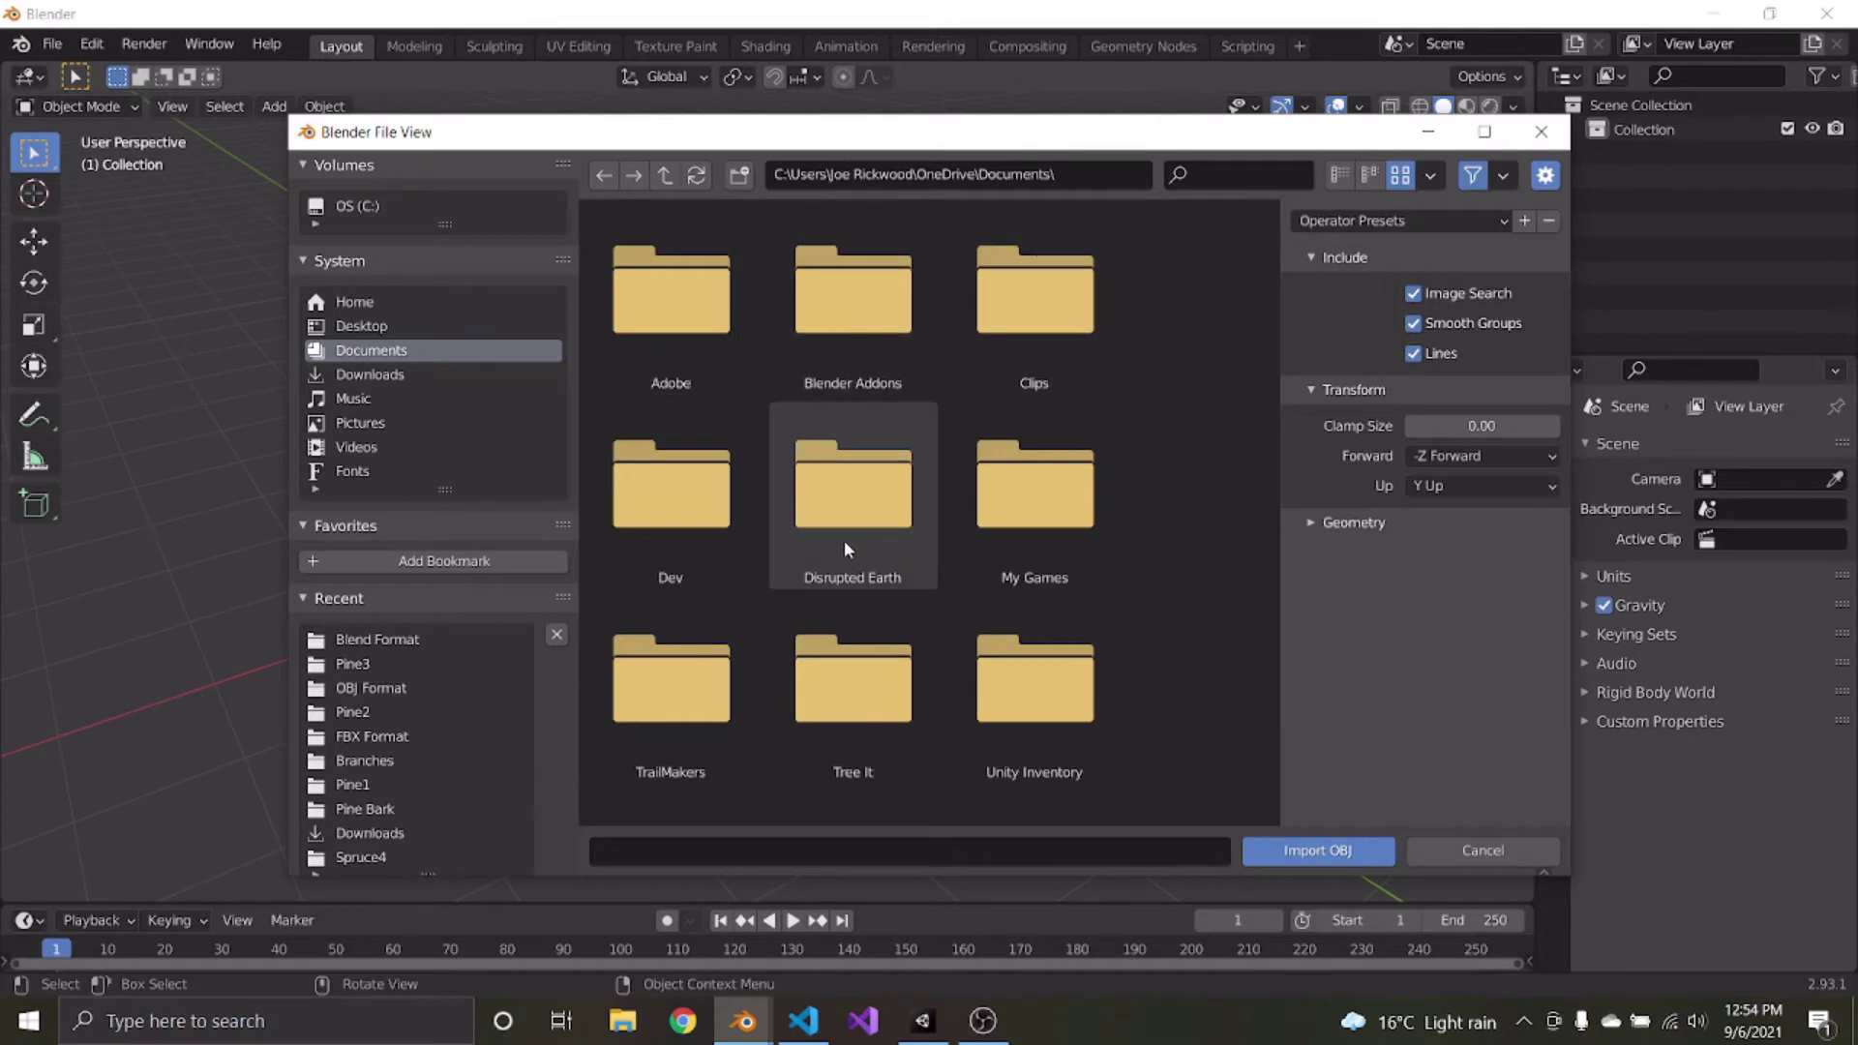
pyautogui.doubleClick(693, 514)
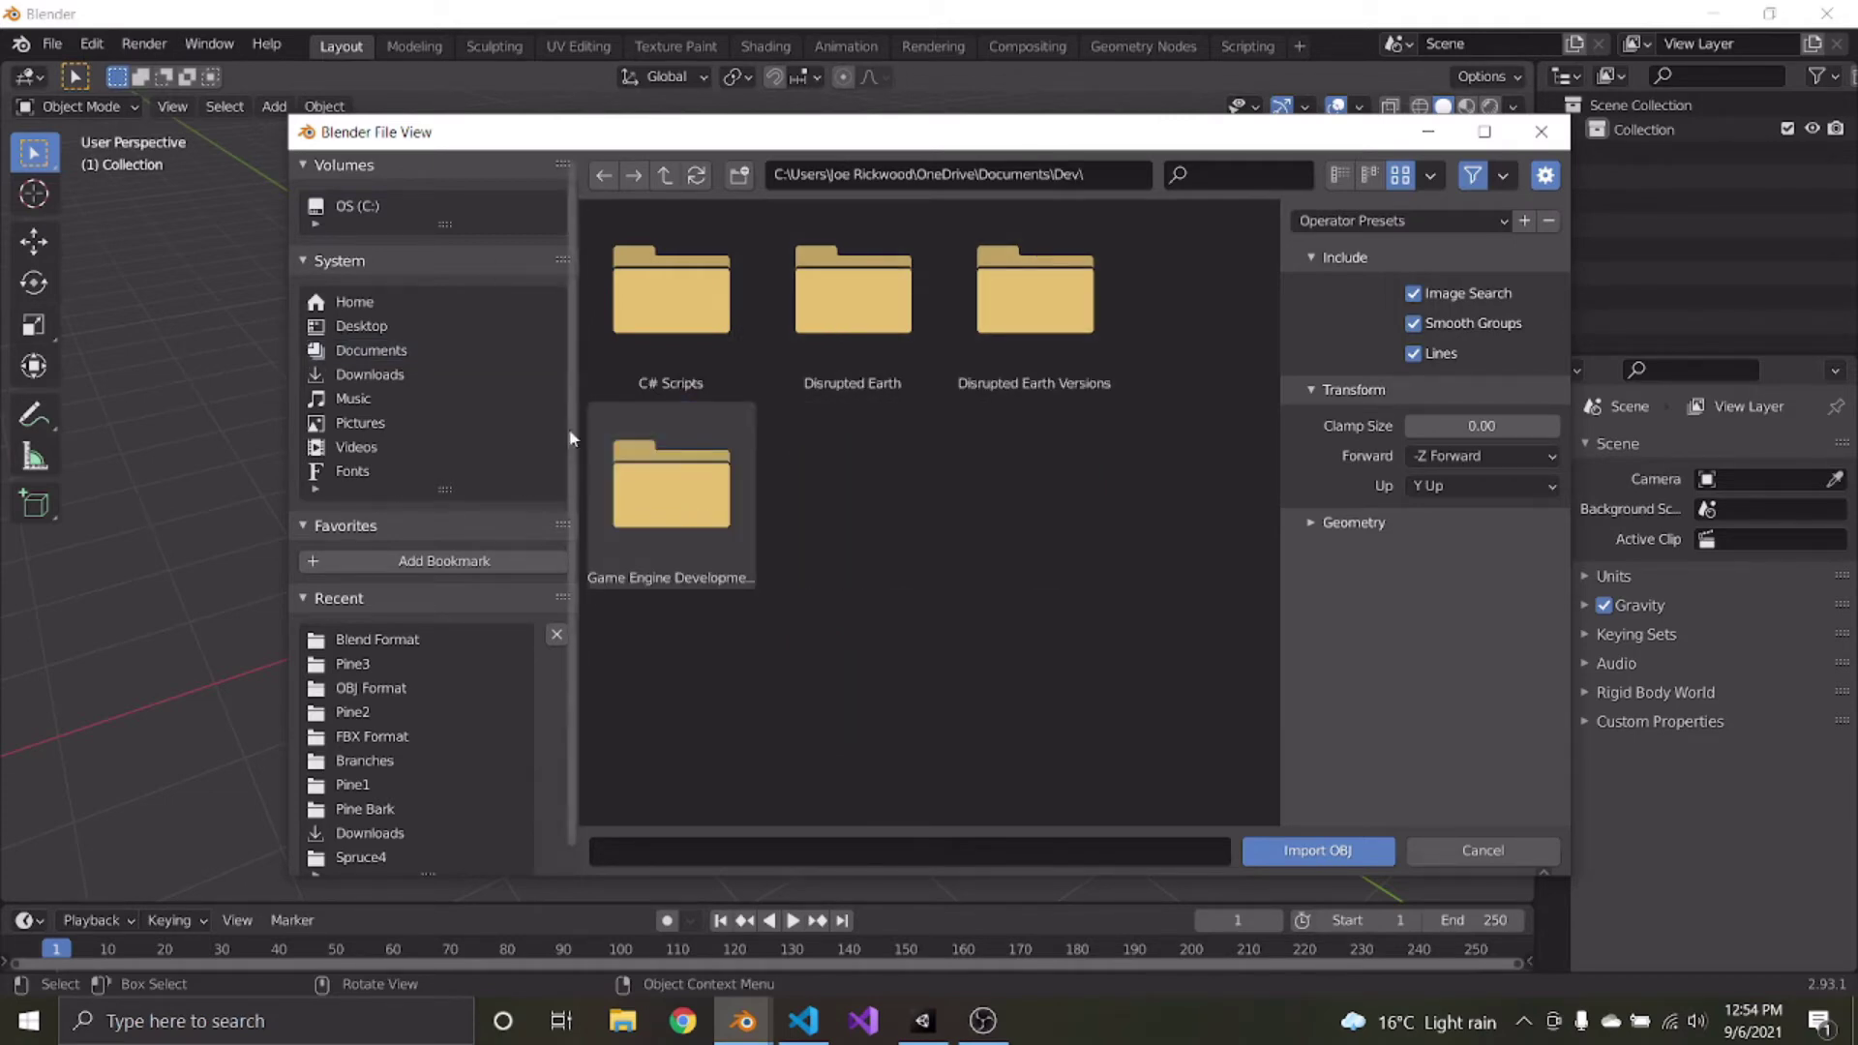
pyautogui.doubleClick(857, 310)
pyautogui.doubleClick(851, 310)
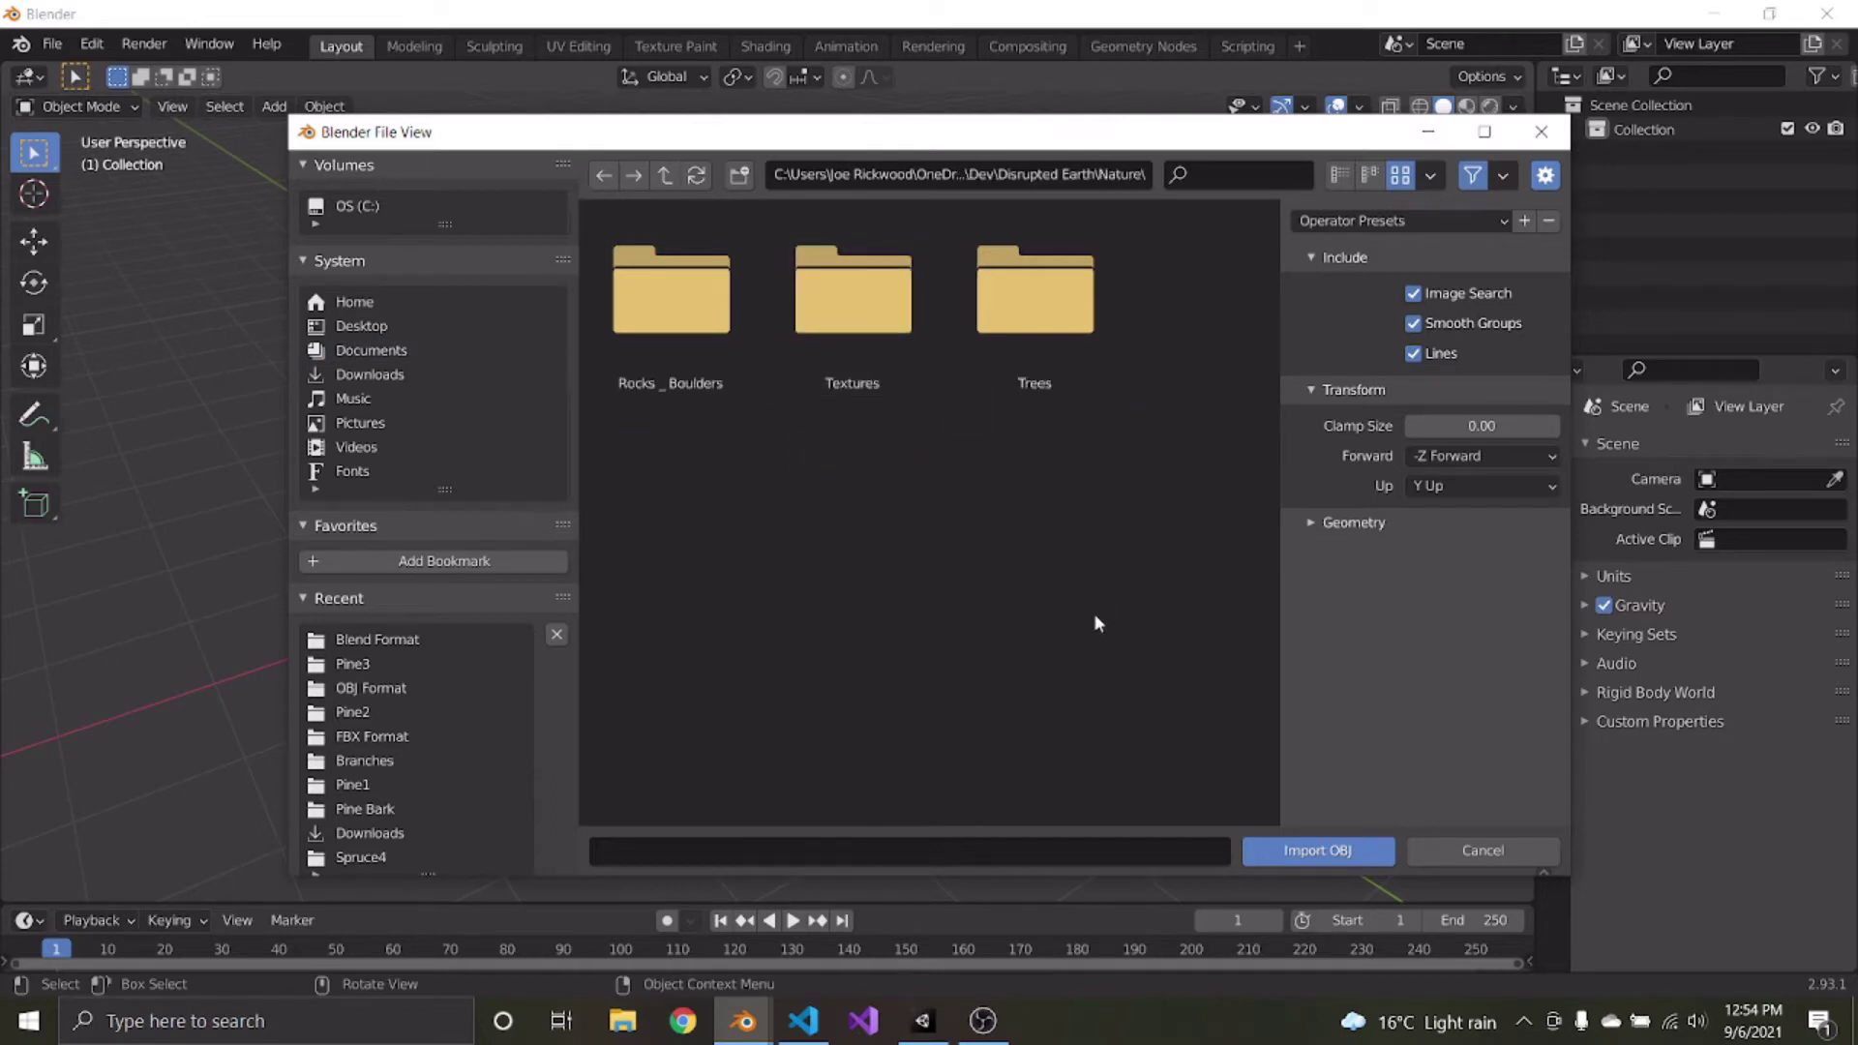
pyautogui.doubleClick(1036, 358)
pyautogui.doubleClick(1079, 331)
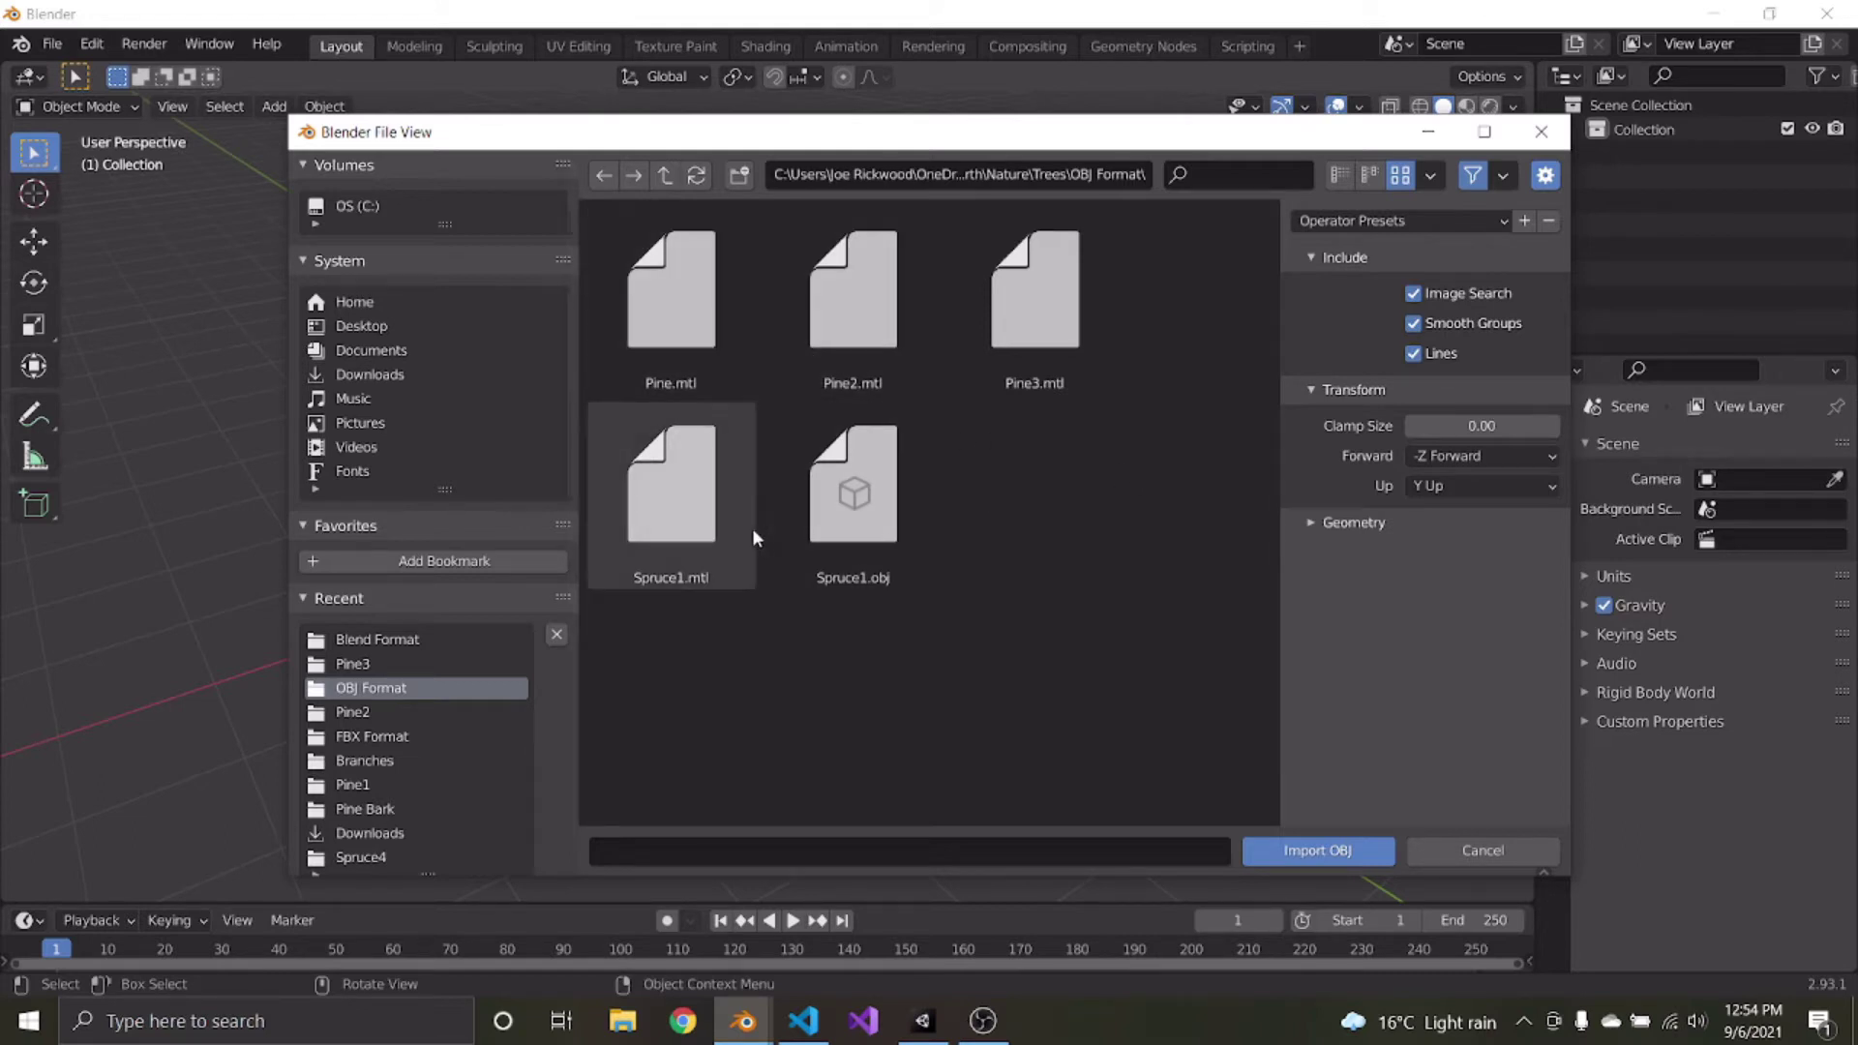
pyautogui.doubleClick(845, 493)
# Examine the imported spruce's trunk, branches and leaf planes from several angles and distances
pyautogui.scroll(-15, 790, 447)
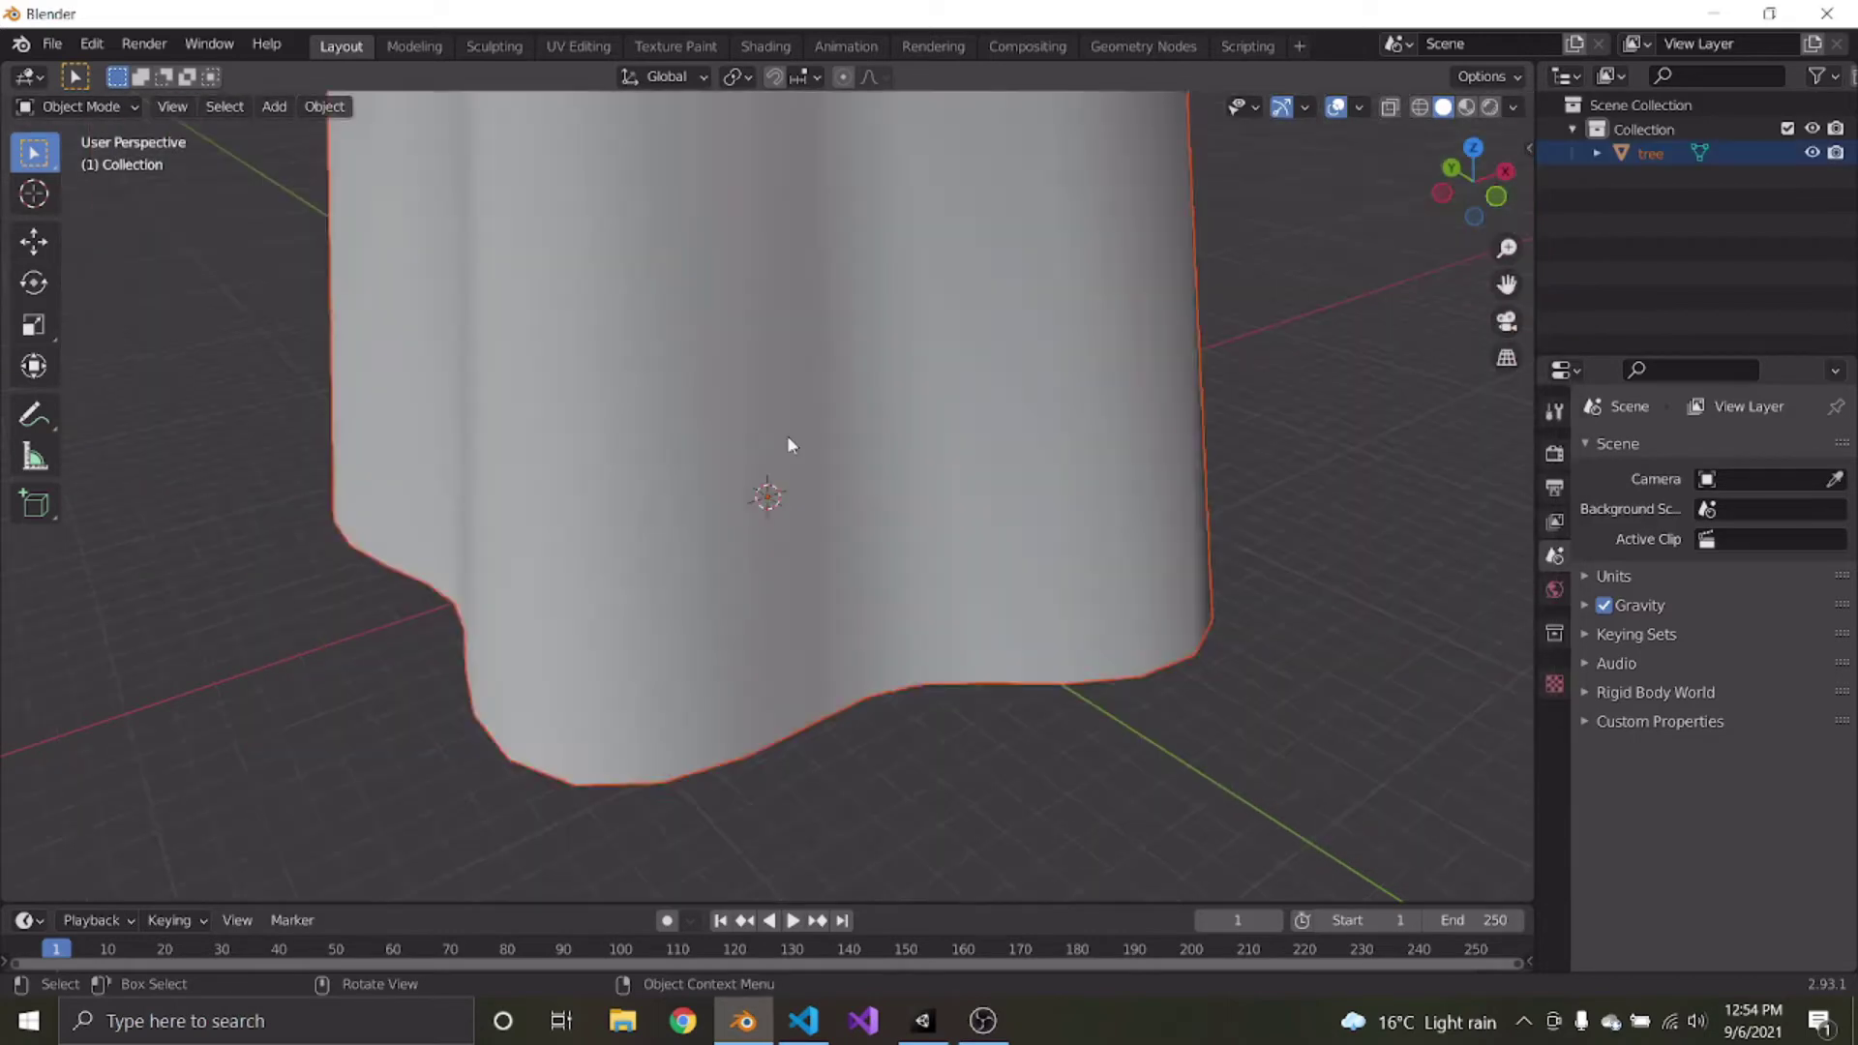
pyautogui.scroll(-5, 793, 449)
pyautogui.moveTo(799, 424); pyautogui.dragTo(867, 586, button='middle')
pyautogui.scroll(2, 809, 469)
pyautogui.moveTo(807, 464); pyautogui.dragTo(1039, 298, button='middle')
pyautogui.moveTo(913, 606); pyautogui.dragTo(723, 765, button='middle')
pyautogui.scroll(2, 765, 468)
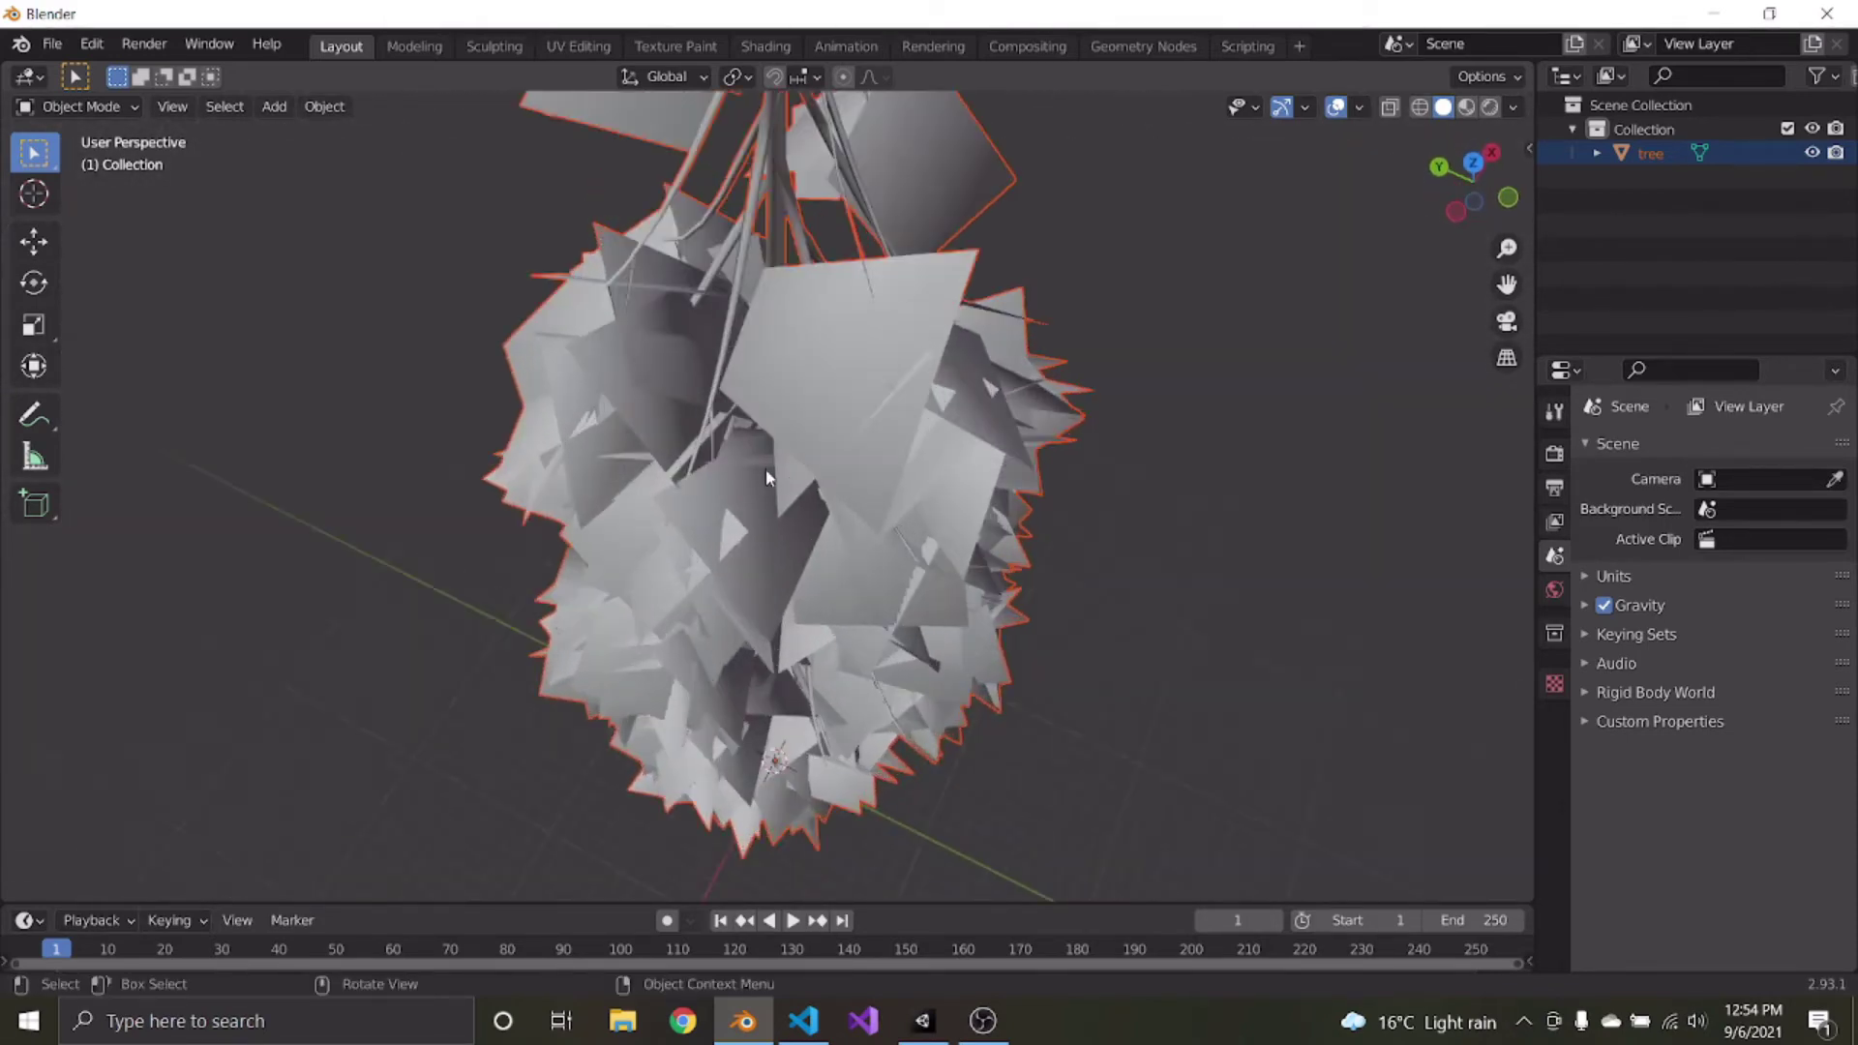
pyautogui.moveTo(765, 468); pyautogui.dragTo(856, 493, button='middle')
pyautogui.scroll(-4, 765, 604)
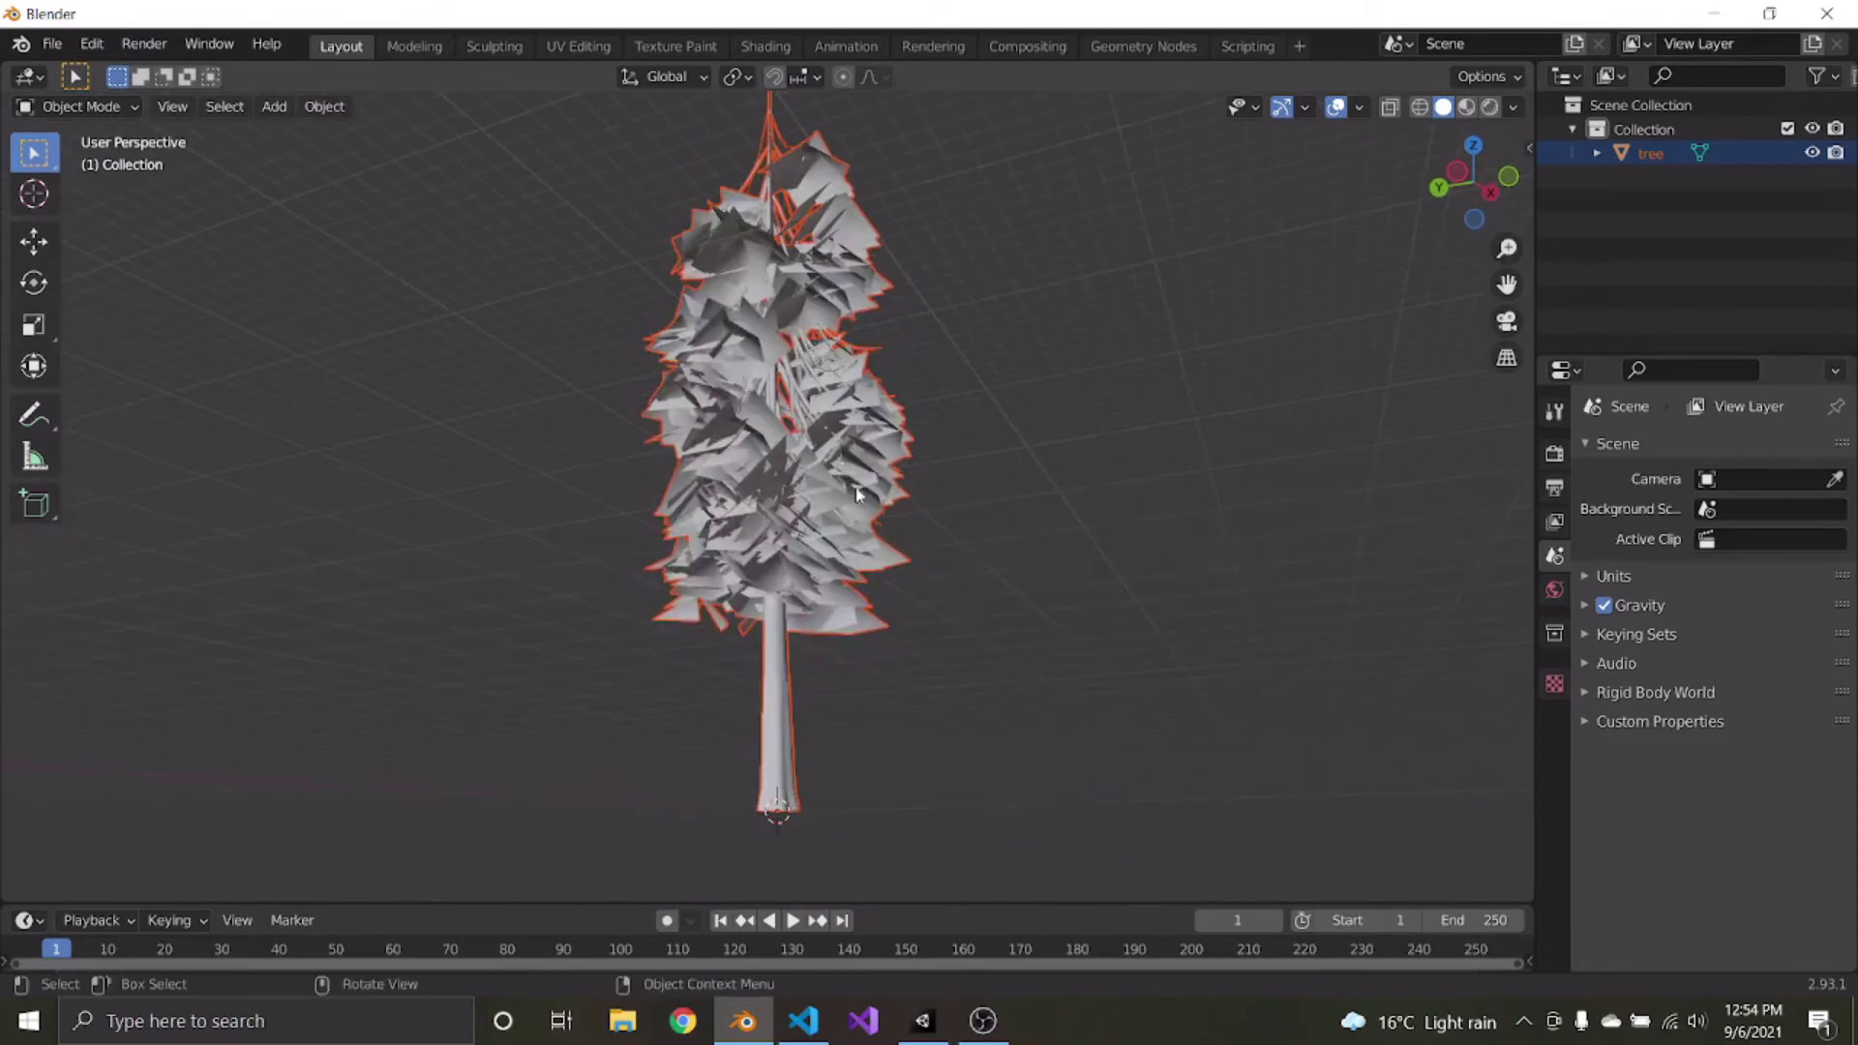
# Select the tree in front view, frame it and show its transform values and dimensions
pyautogui.press('KP_1')
pyautogui.click(795, 518)
pyautogui.press('KP_Decimal')
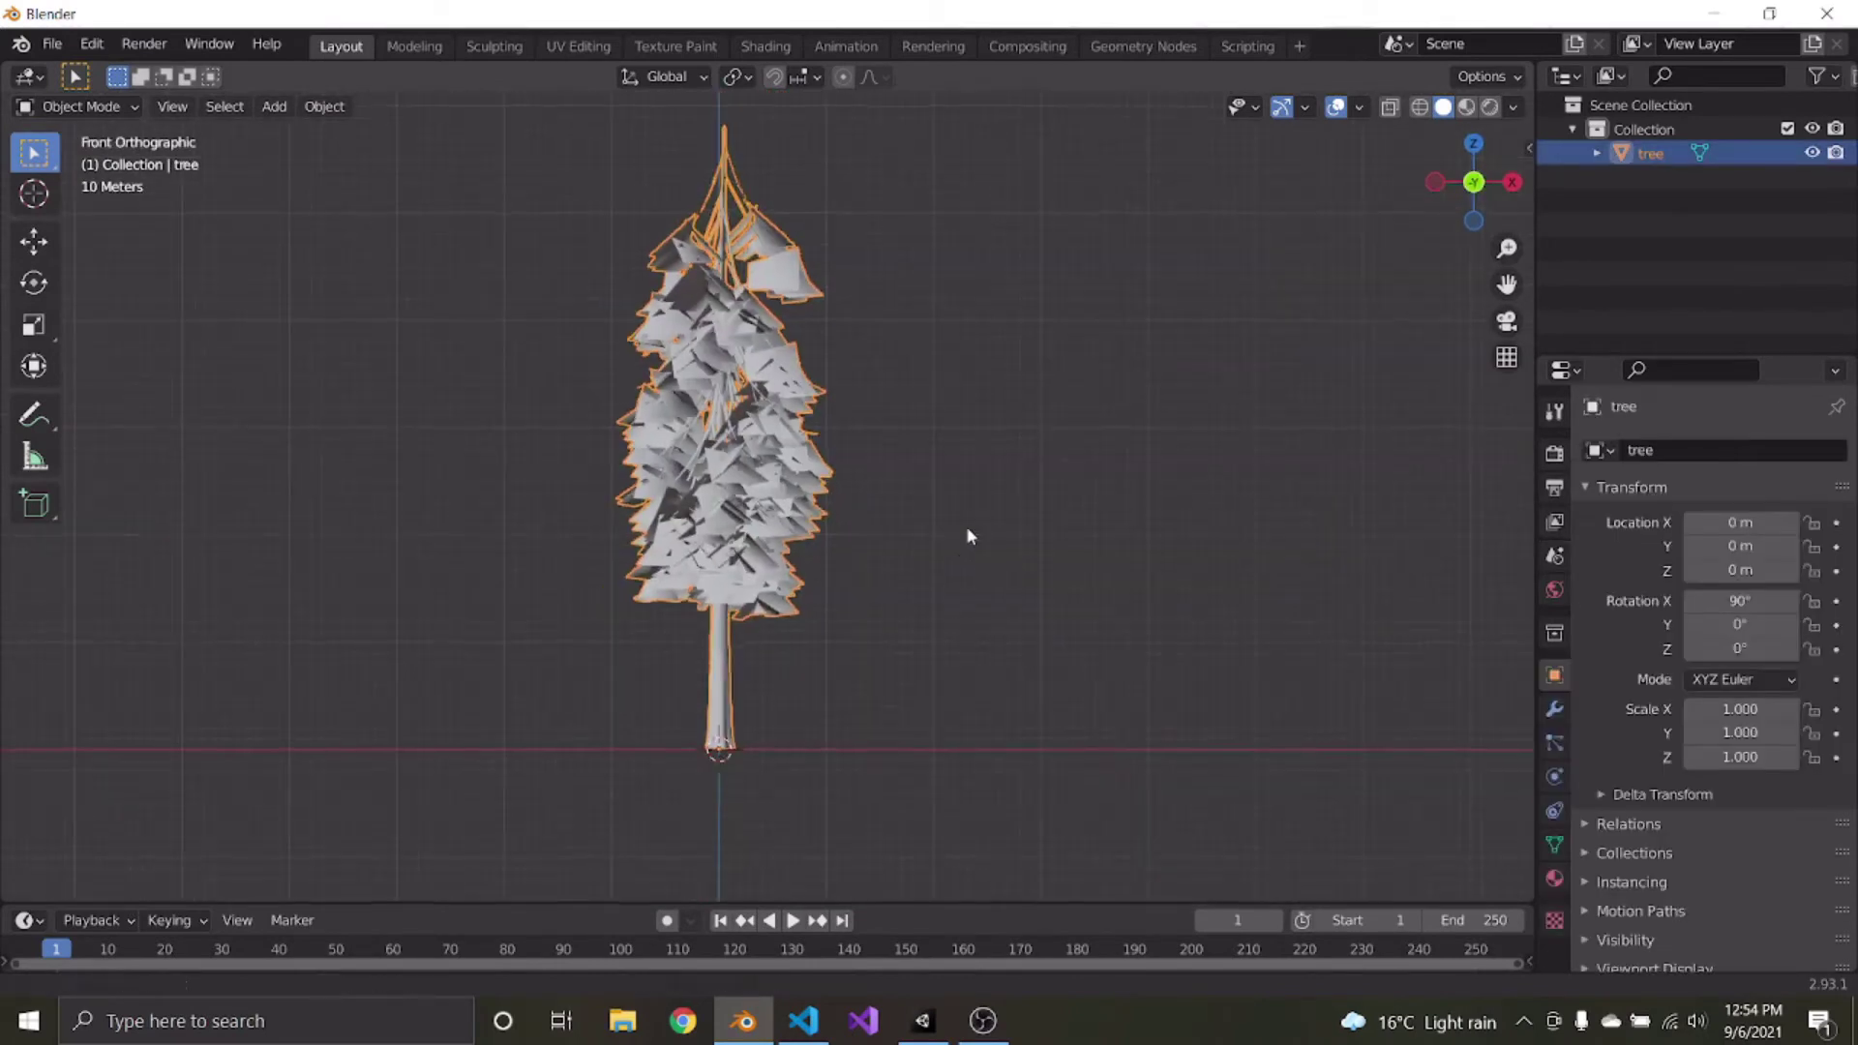
pyautogui.press('n')
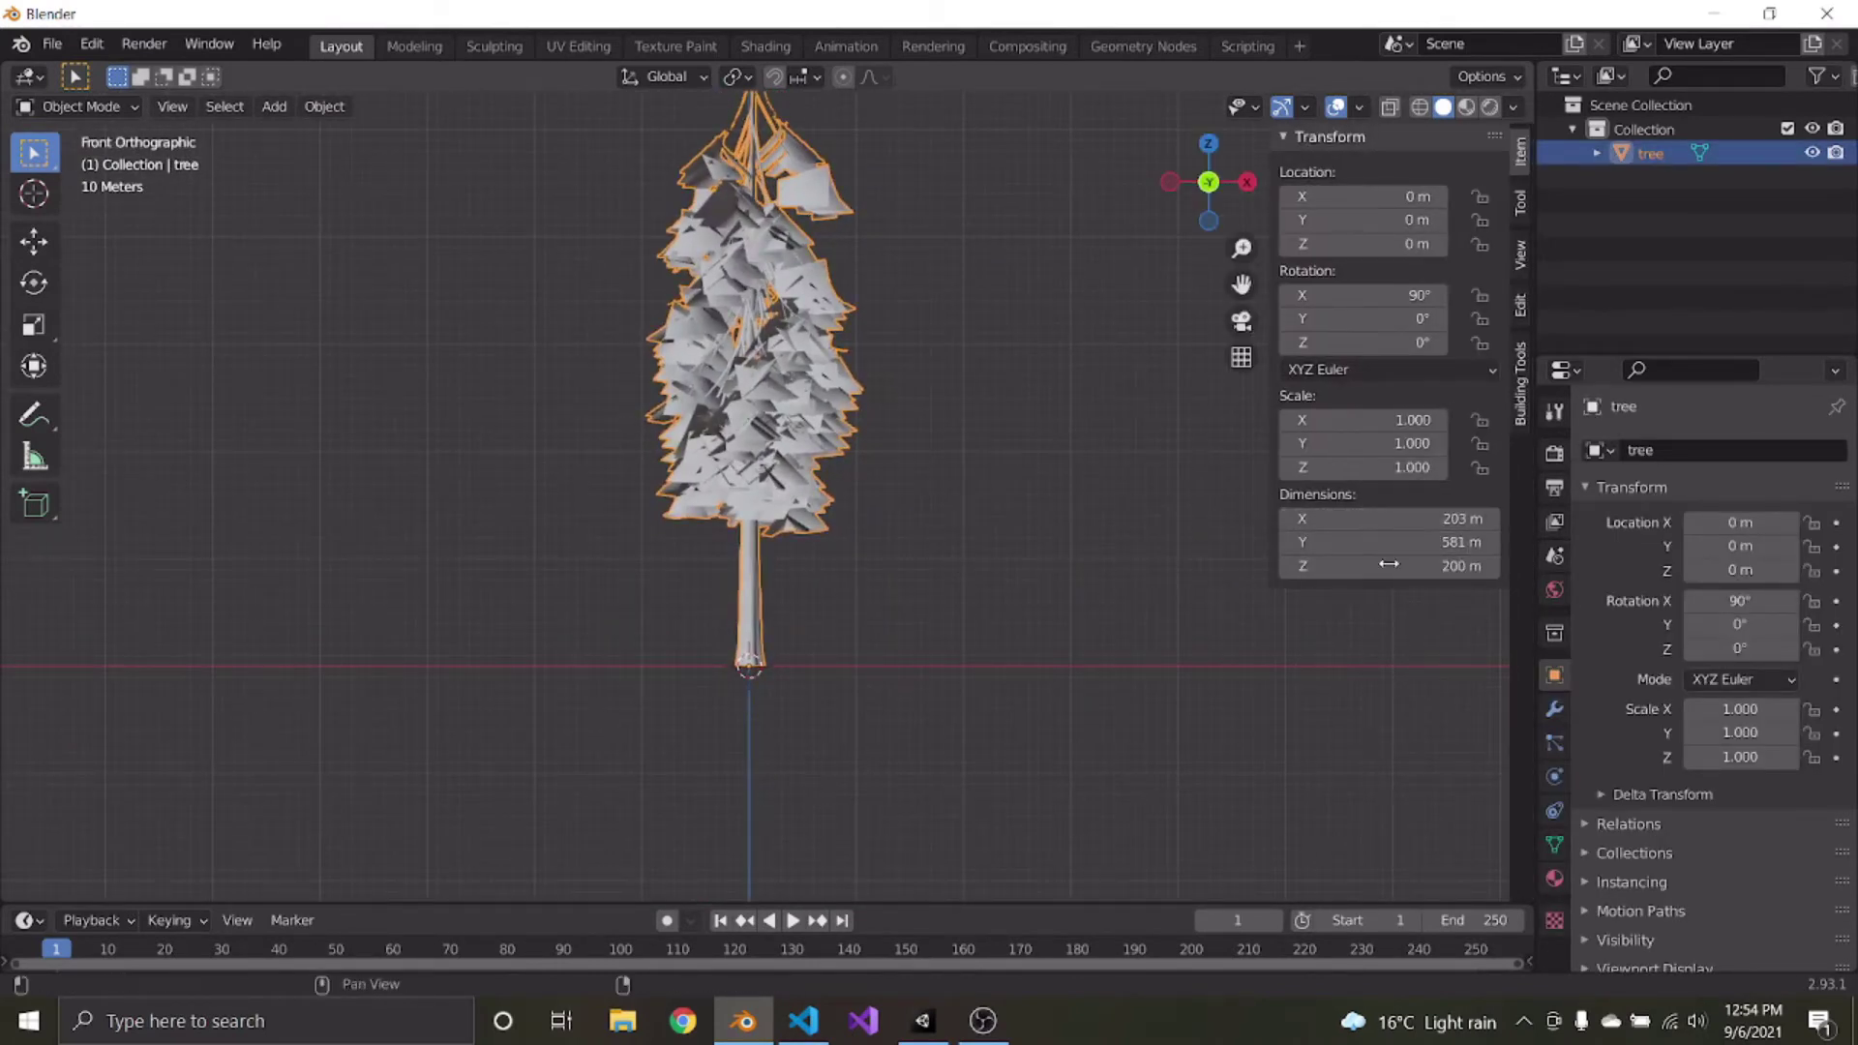
pyautogui.press('n')
pyautogui.press('n')
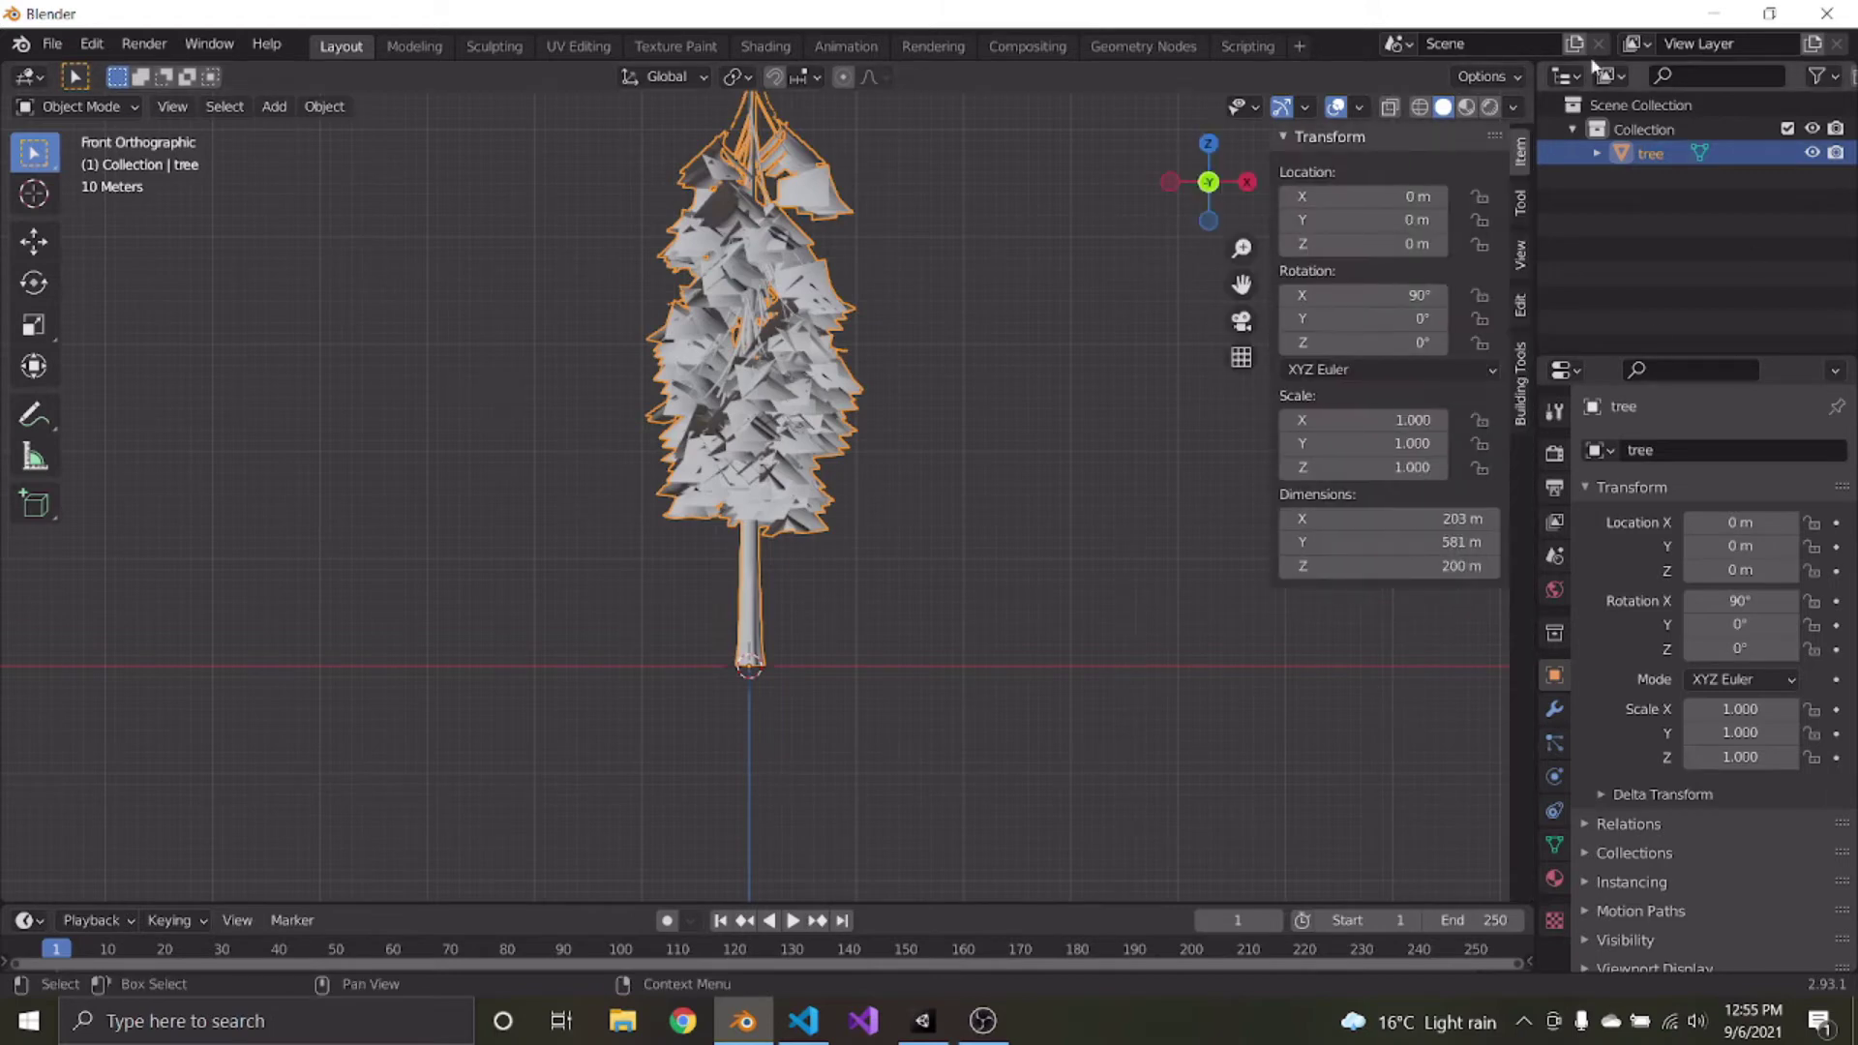
pyautogui.moveTo(1293, 522); pyautogui.dragTo(1291, 520)
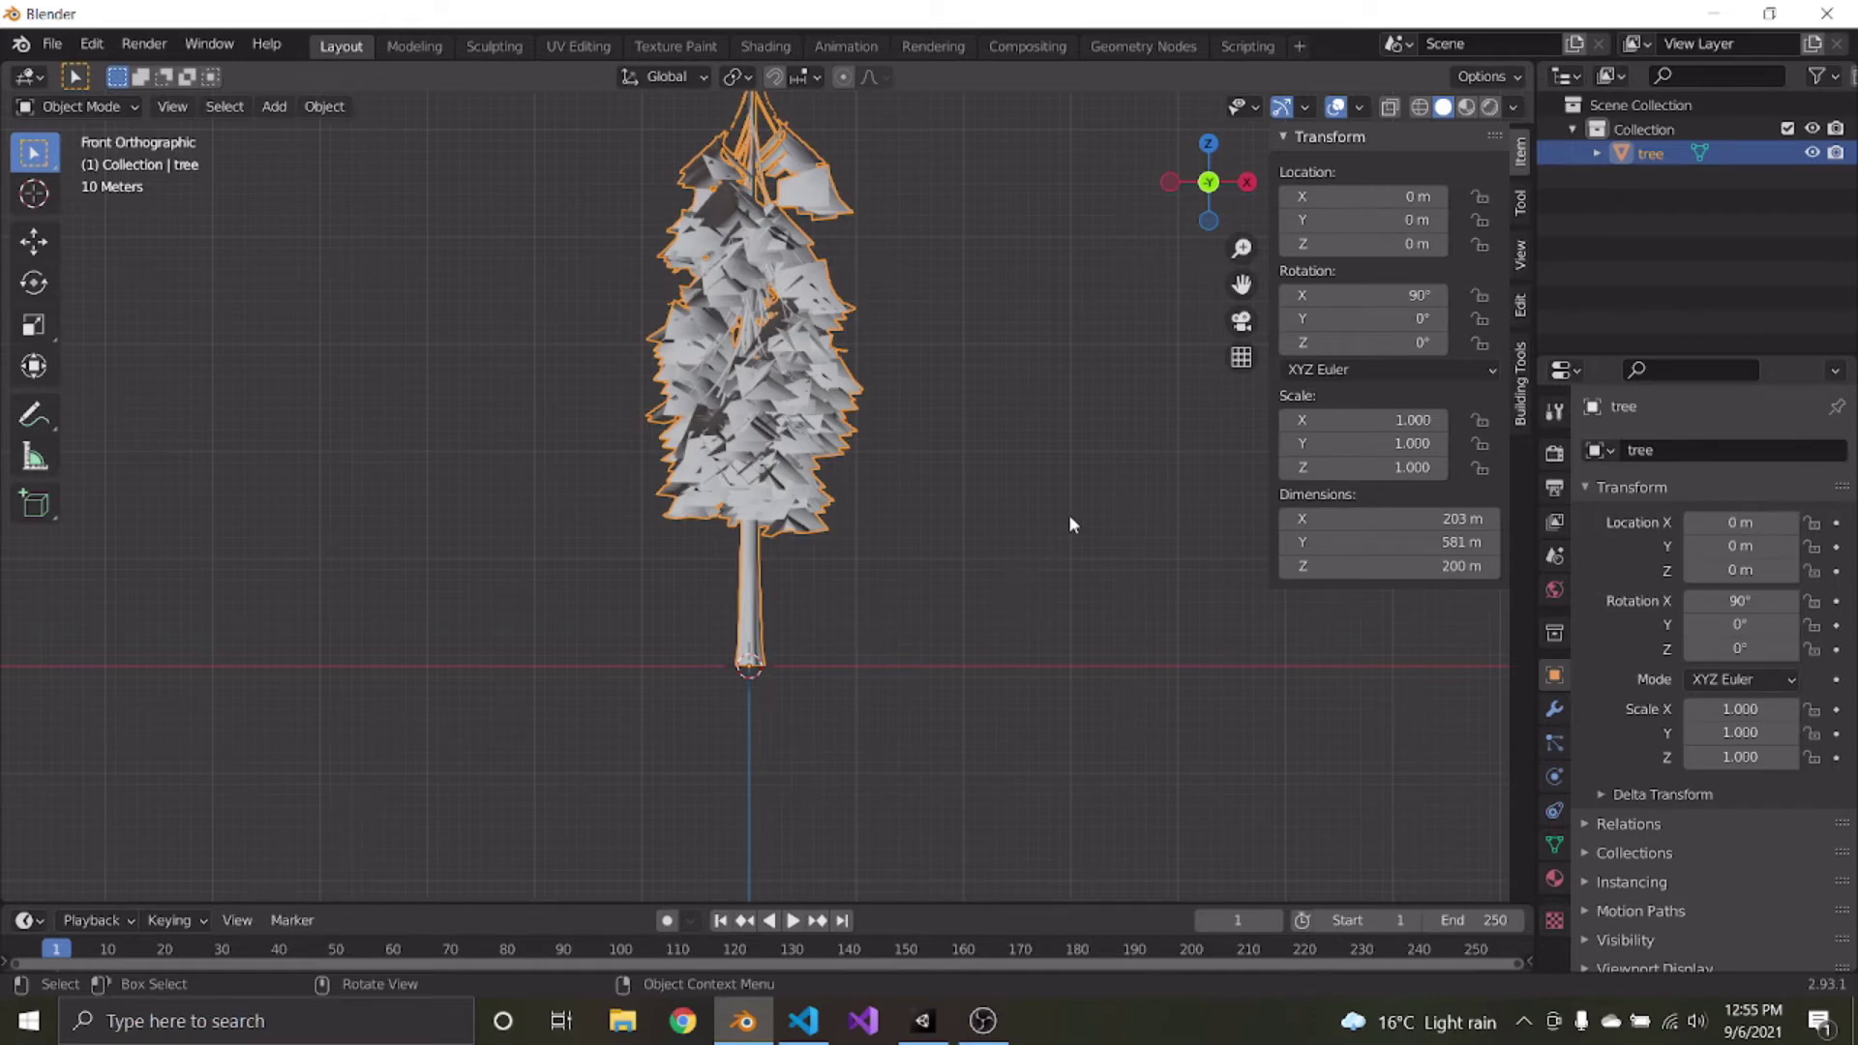
# Scale the tree down uniformly to about 0.045, making it about 26.1 m tall, and check it in front view
pyautogui.press('s')
pyautogui.press('Escape')
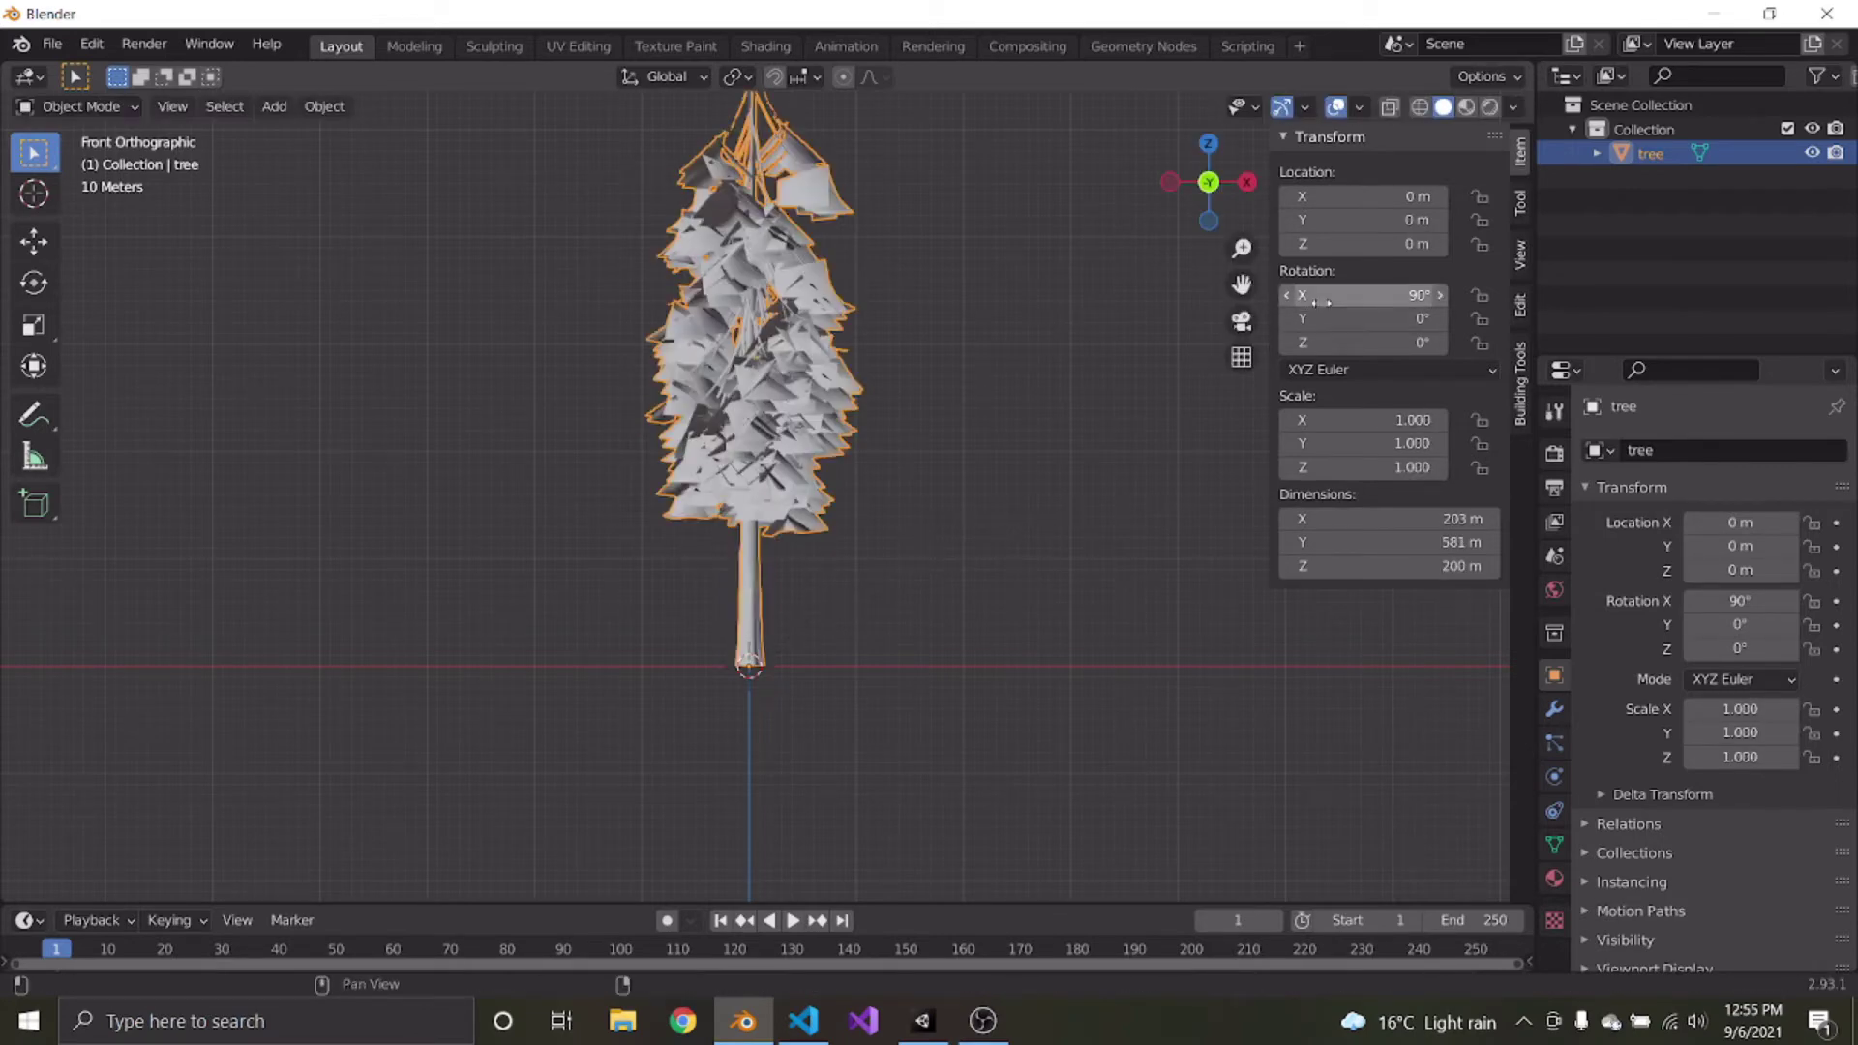
pyautogui.press('s')
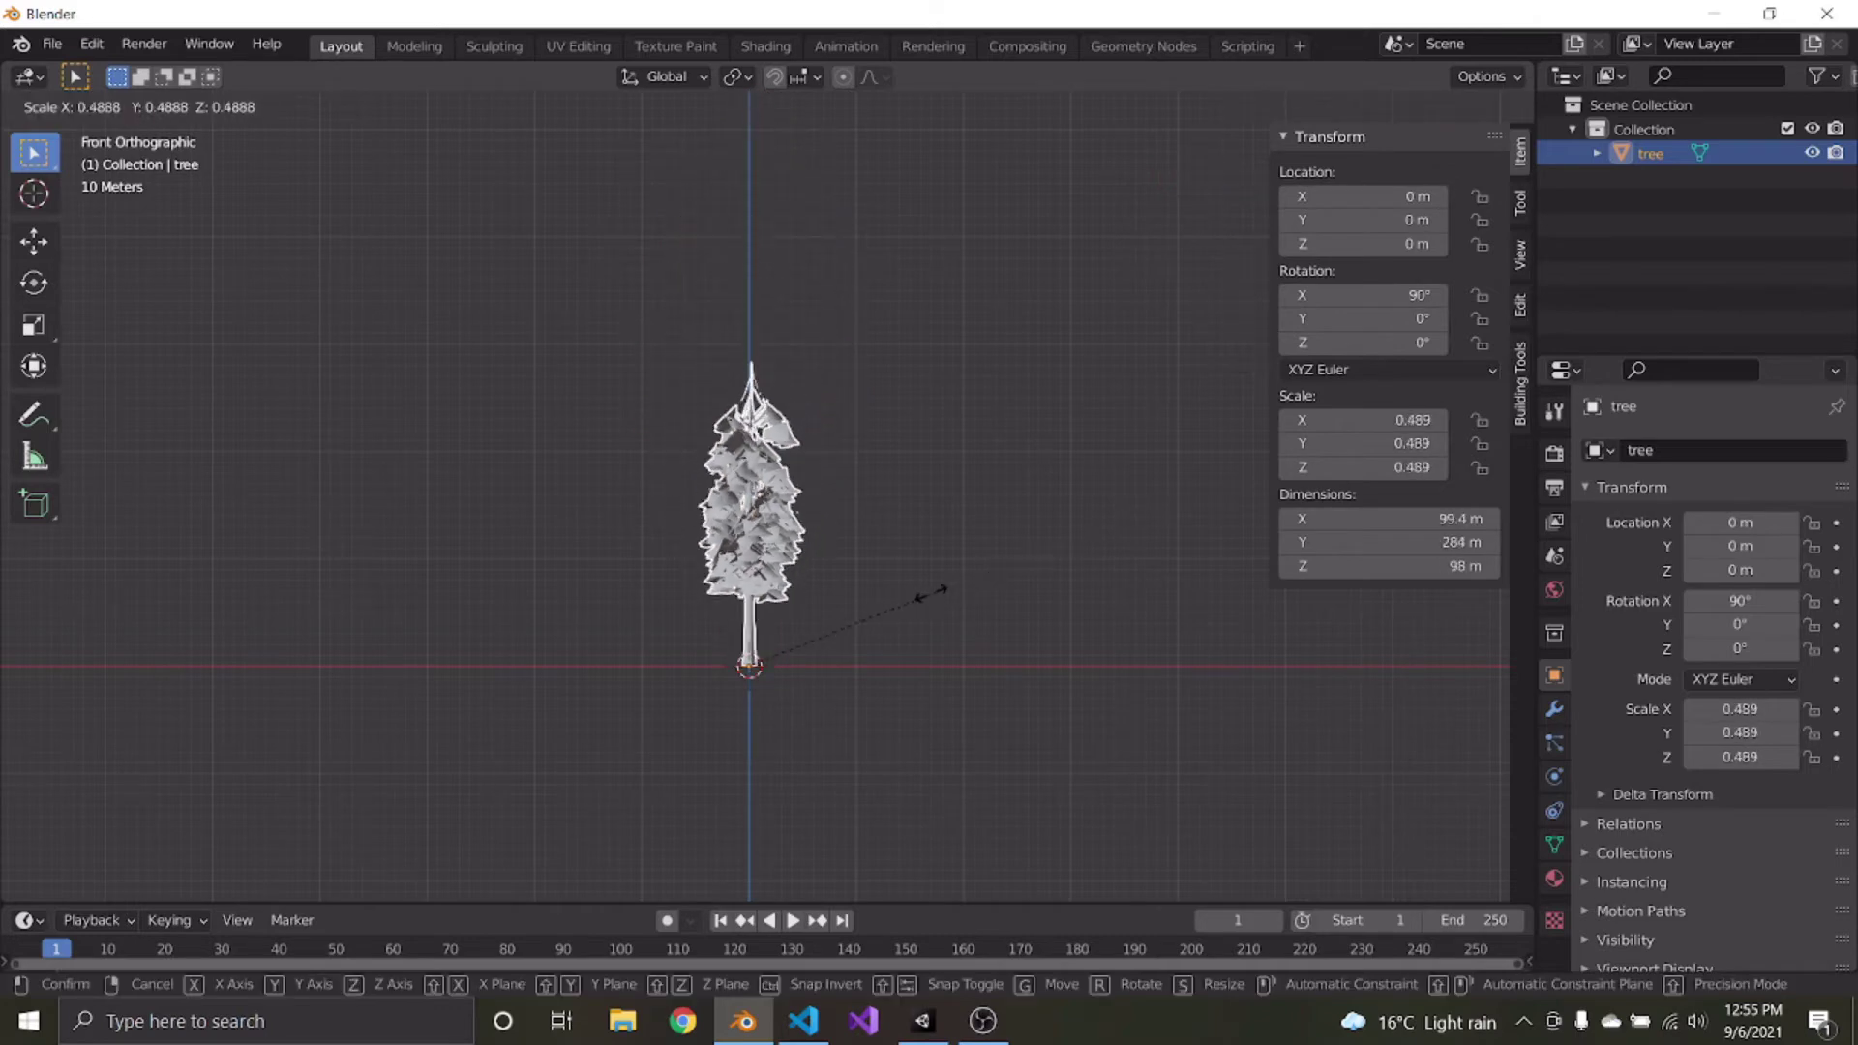
pyautogui.click(788, 627)
pyautogui.press('KP_Decimal')
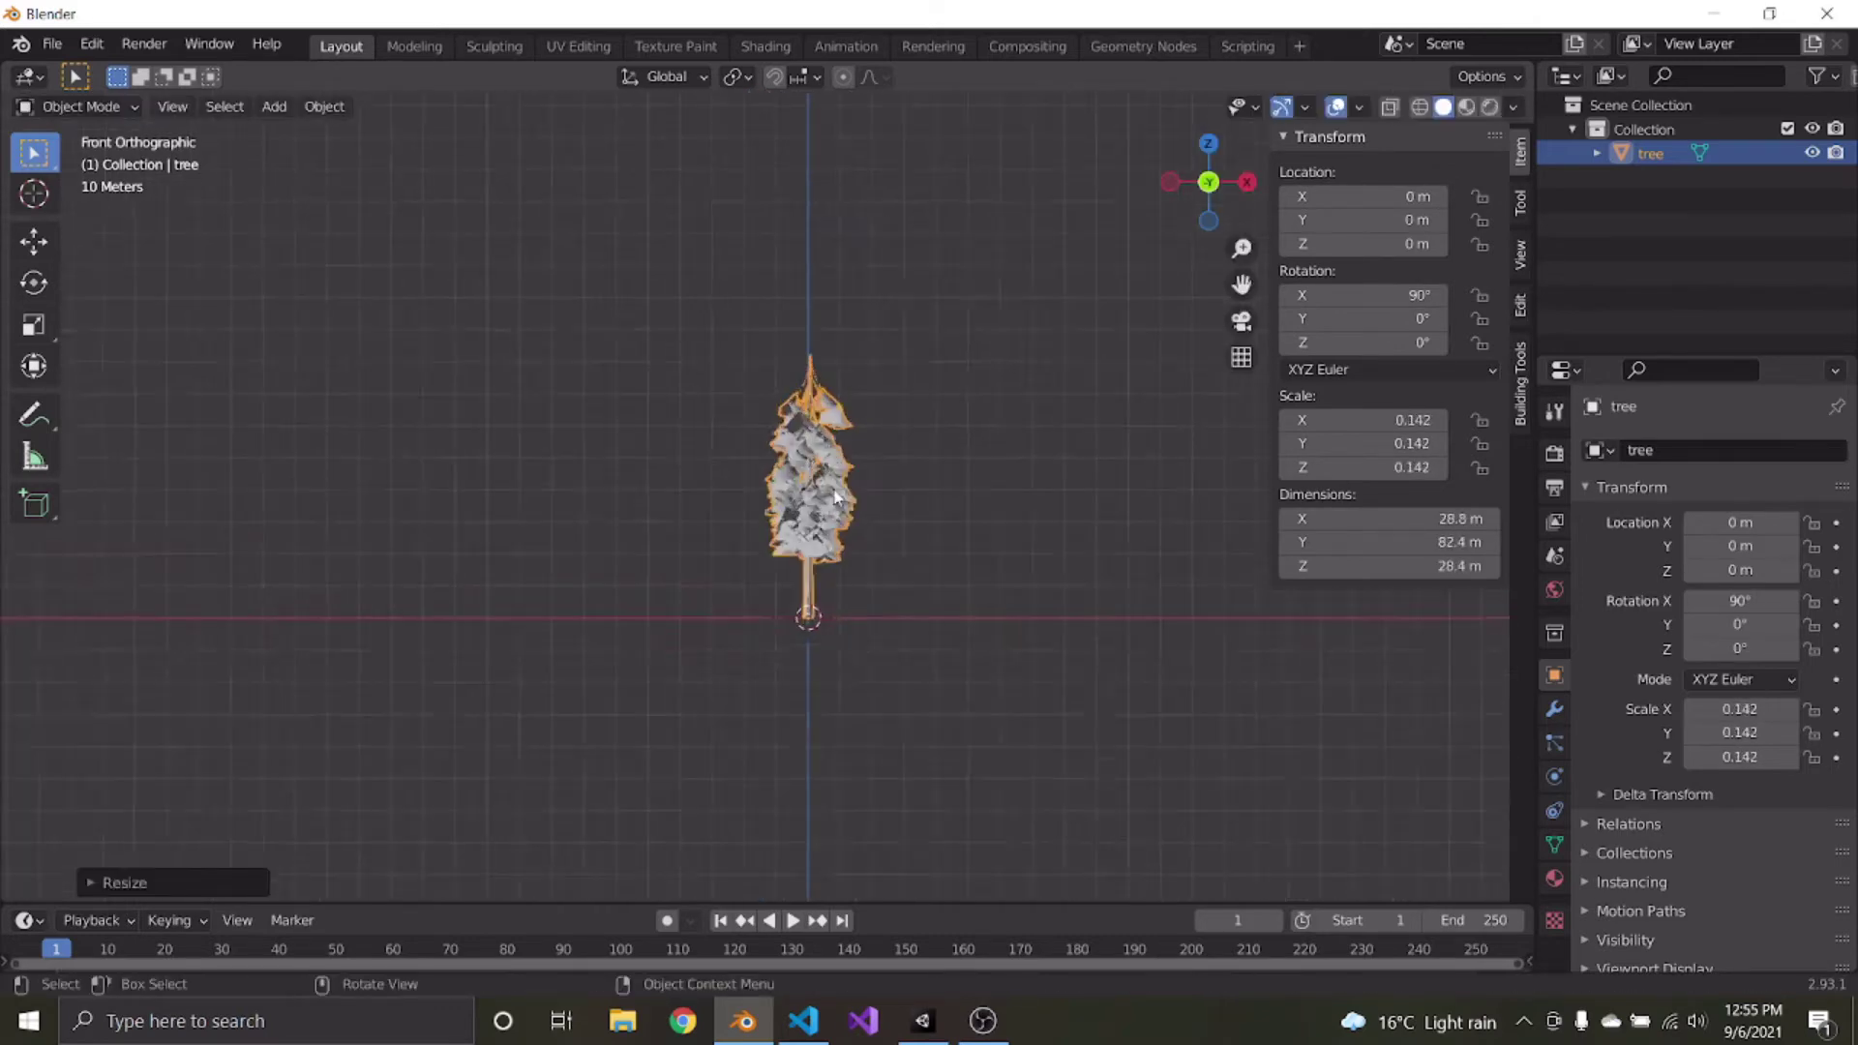
pyautogui.press('s')
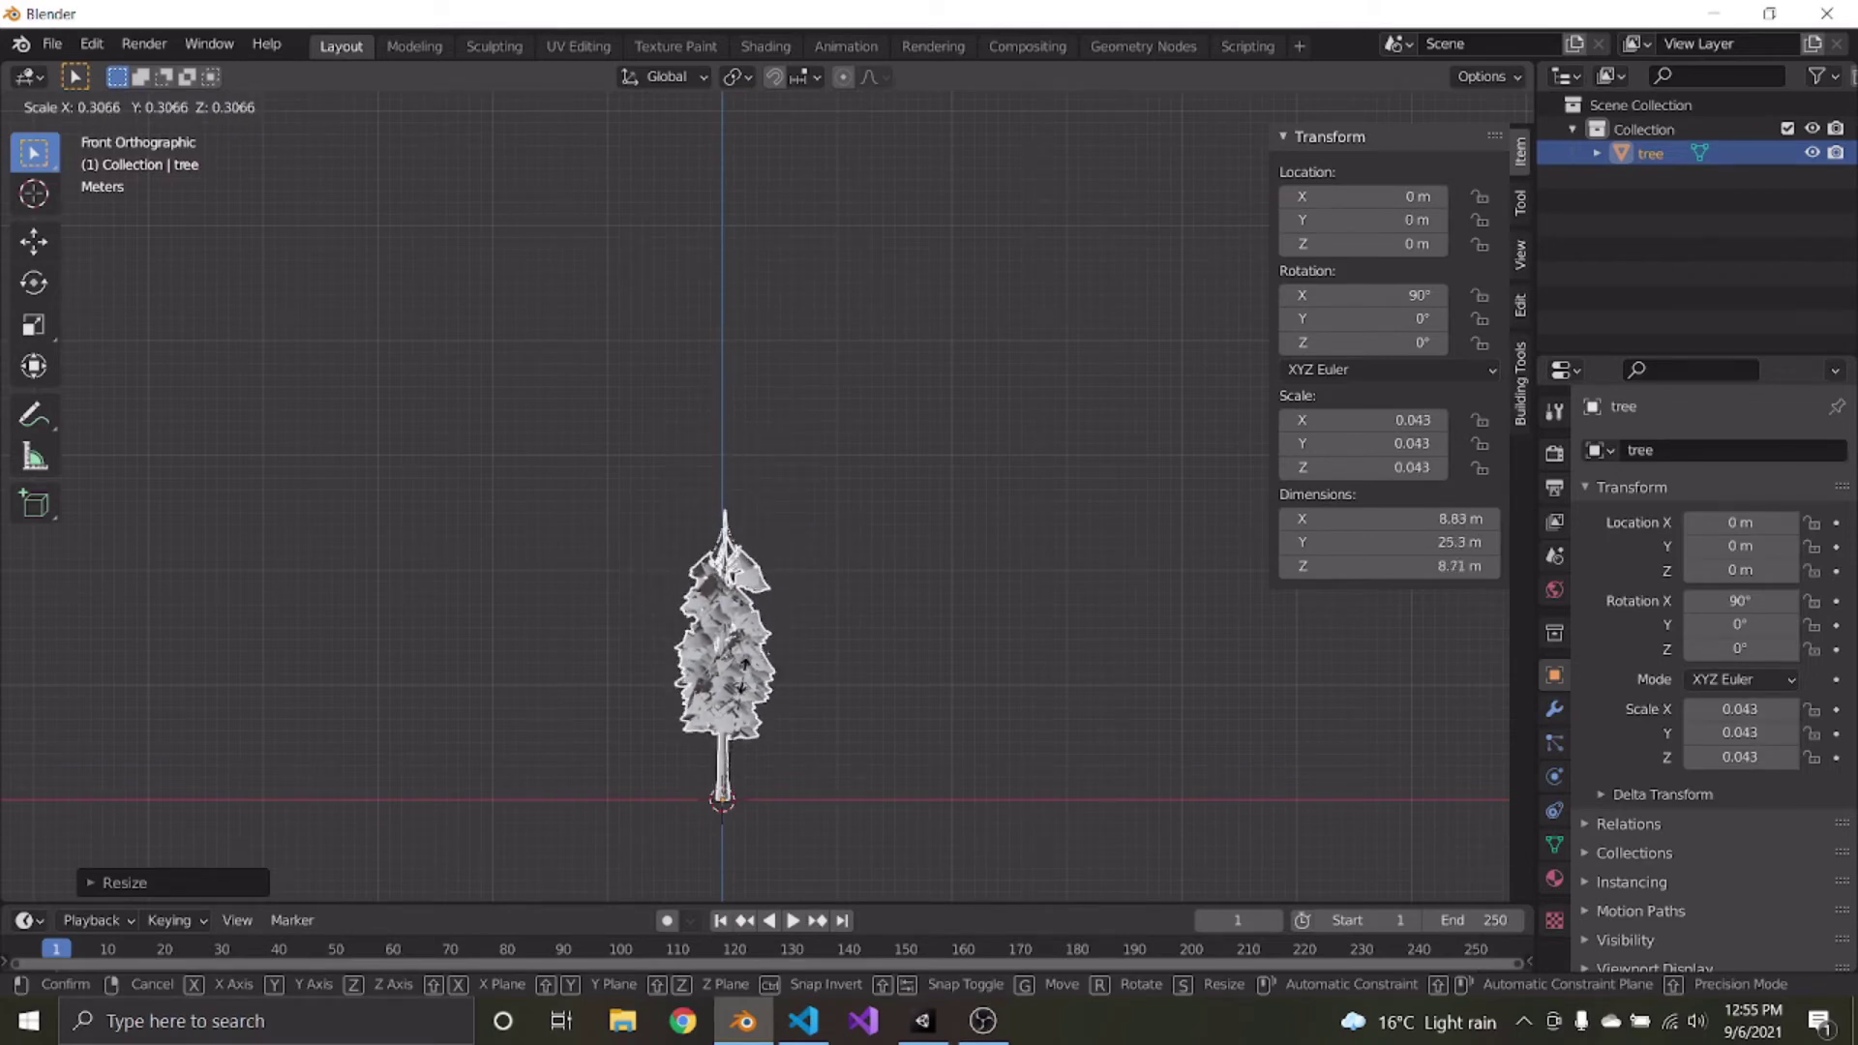
pyautogui.click(739, 666)
pyautogui.moveTo(739, 665); pyautogui.dragTo(823, 428, button='middle')
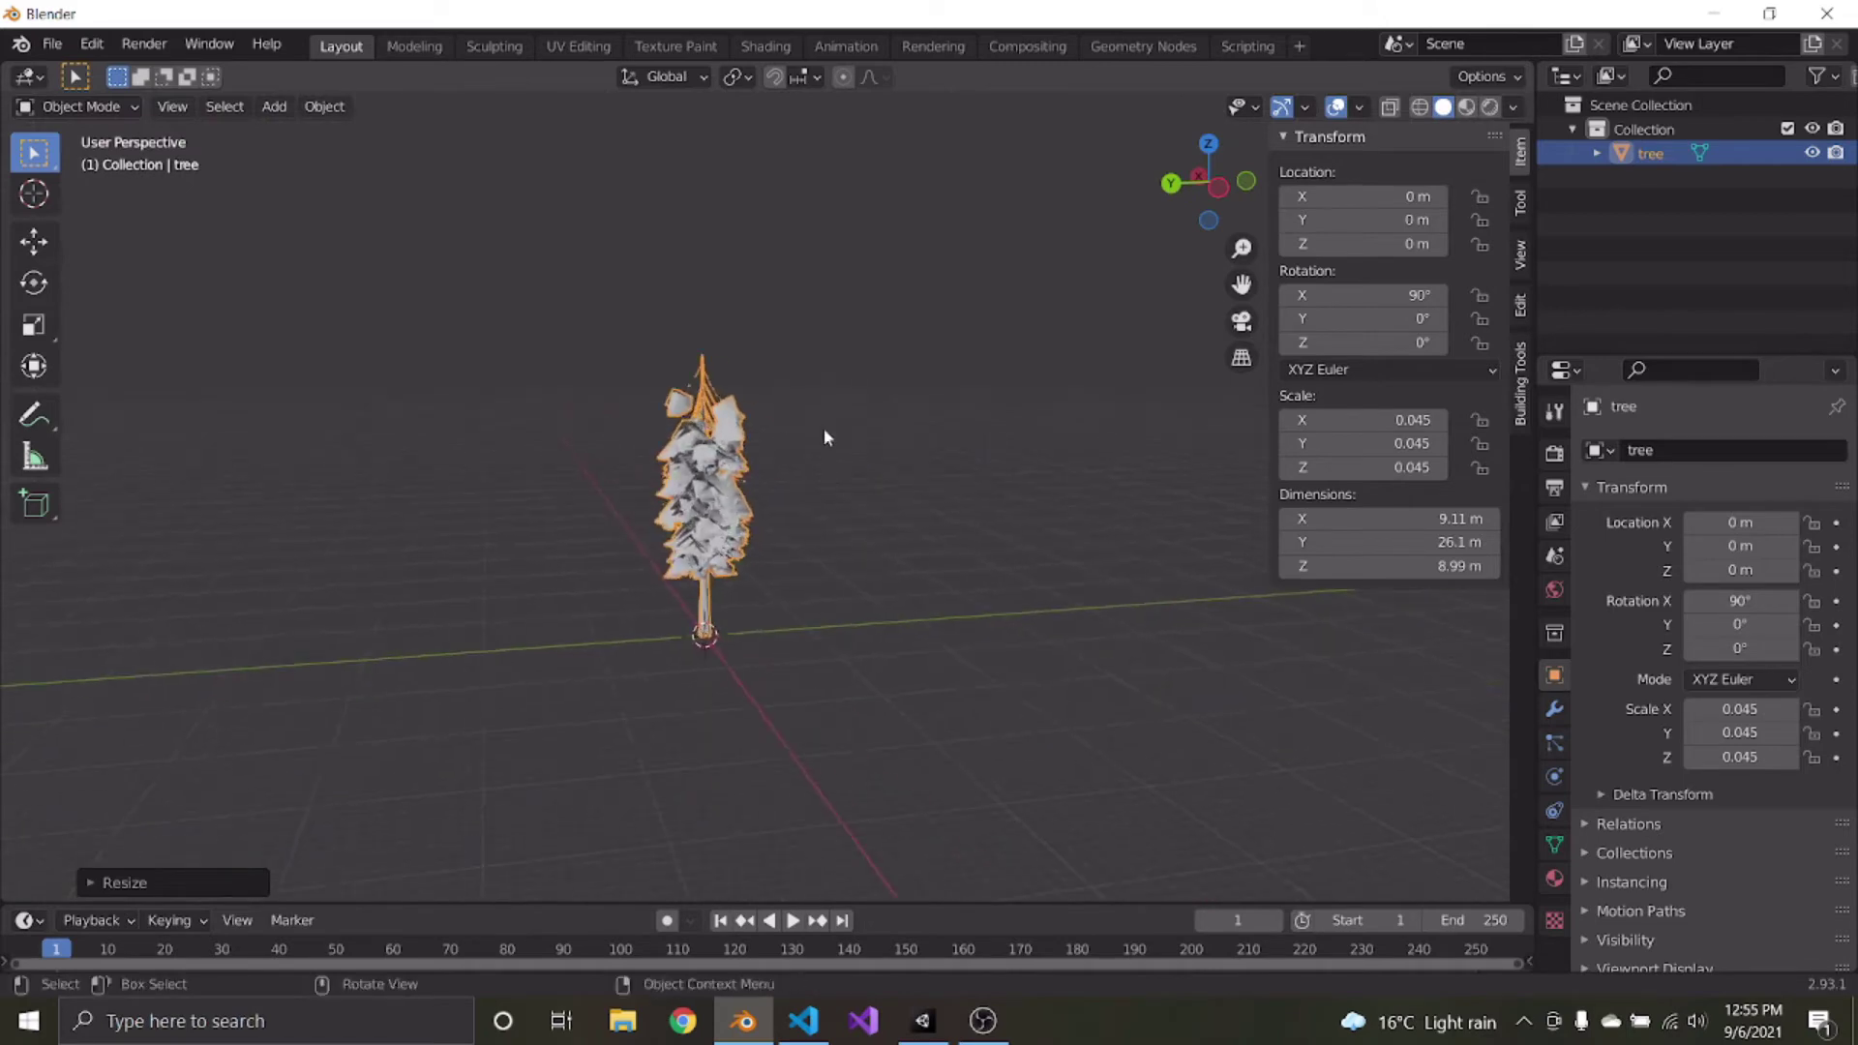
pyautogui.scroll(4, 801, 427)
pyautogui.press('KP_1')
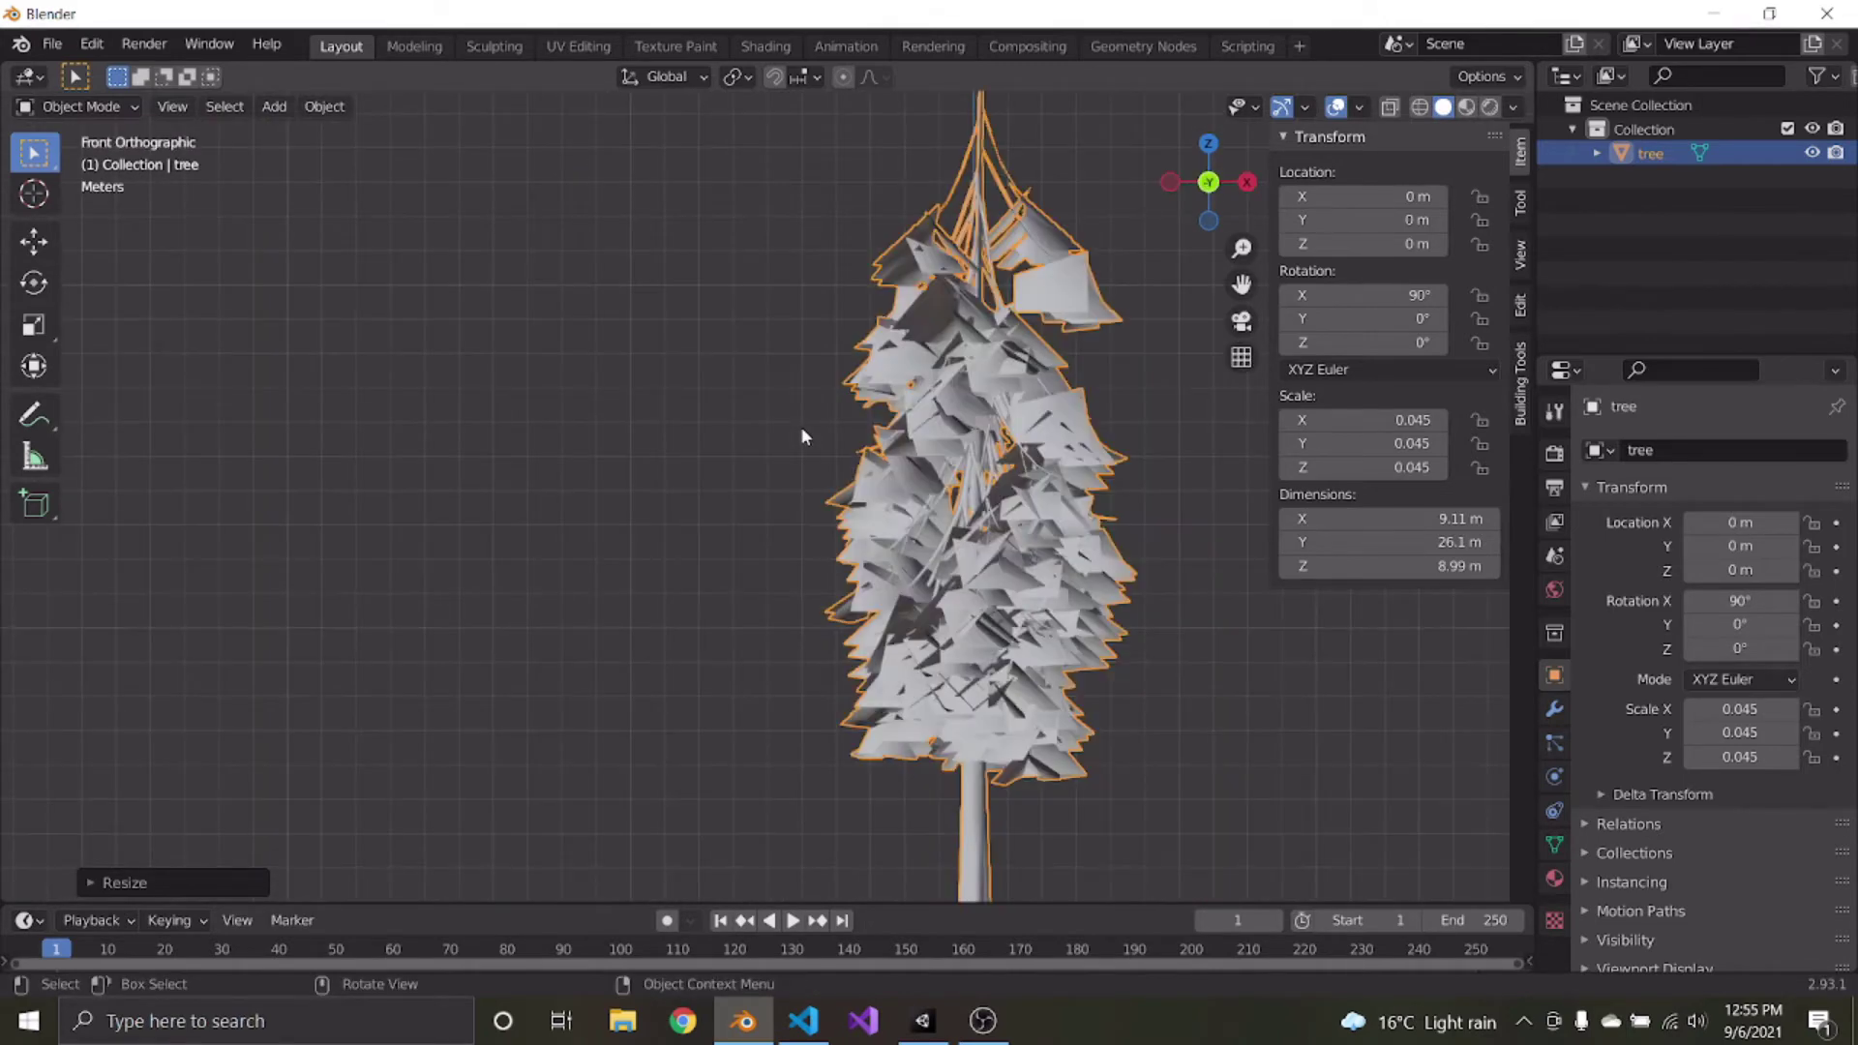
pyautogui.scroll(-5, 802, 426)
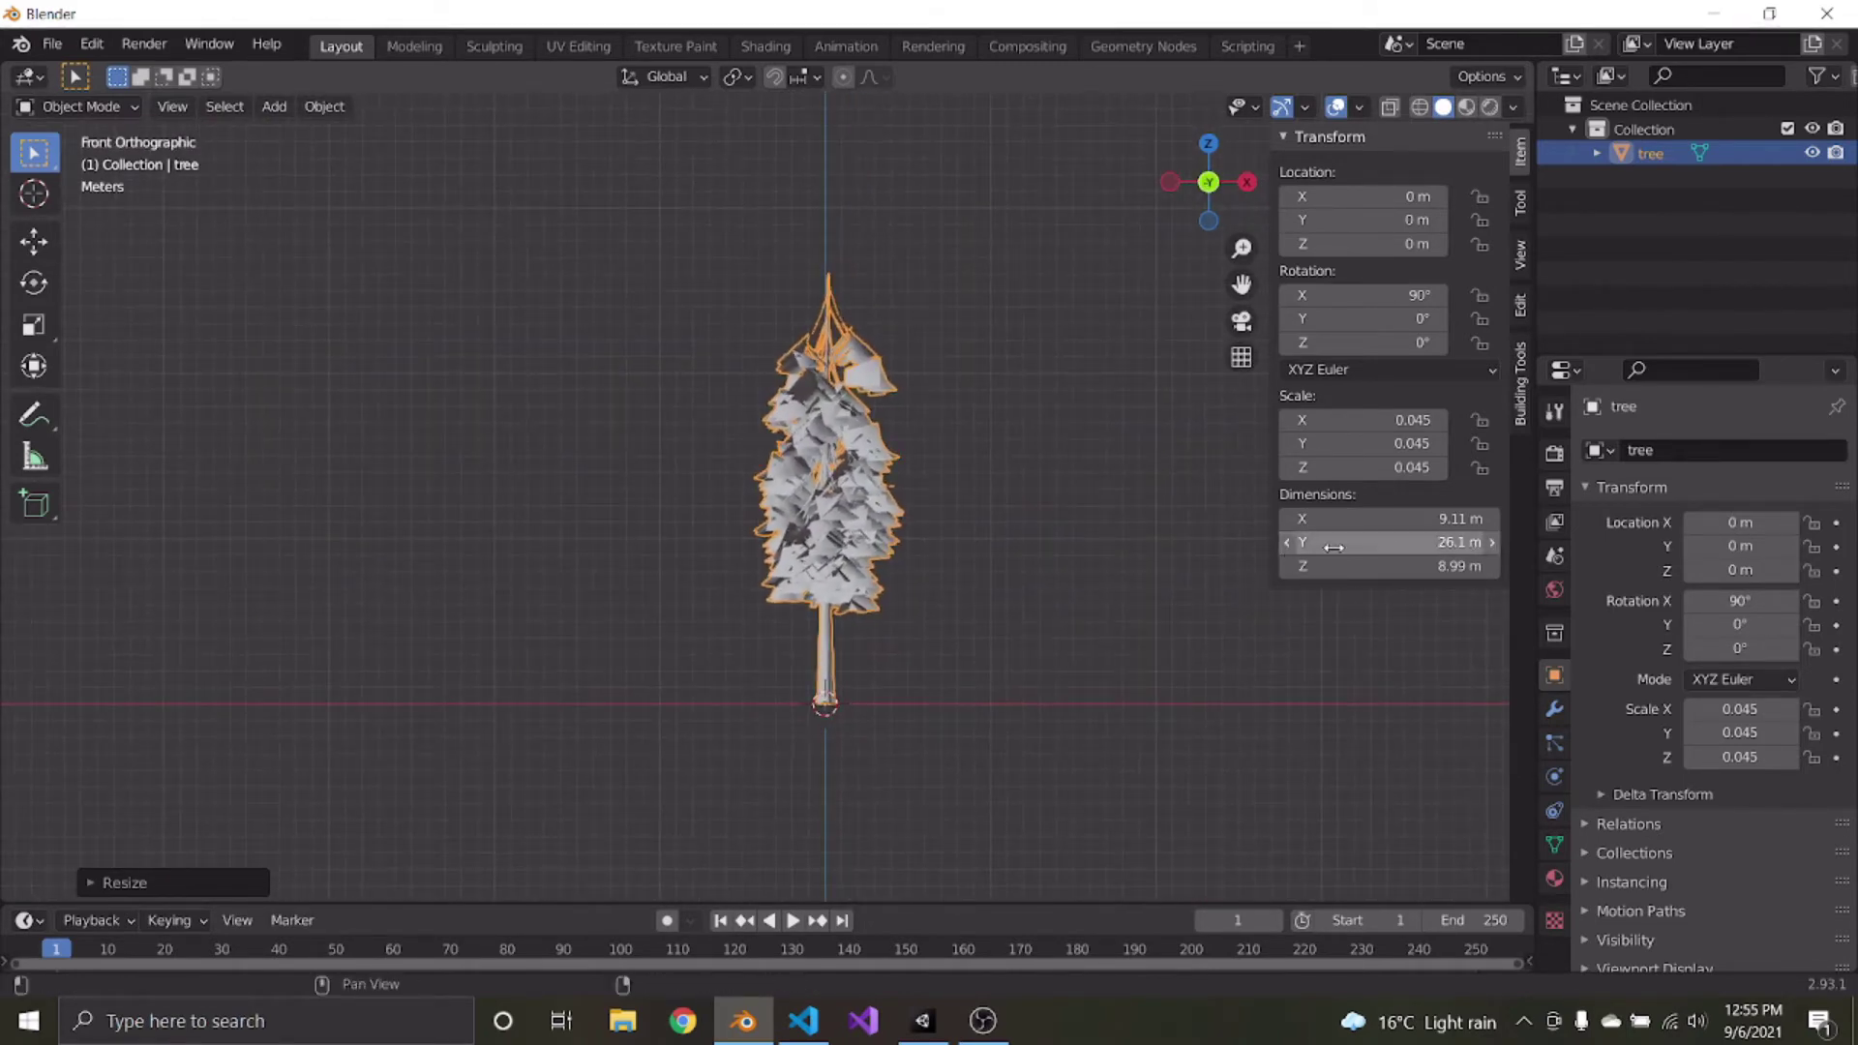
# Scale the tree up slightly to about 26.6 m tall and apply all its transforms
pyautogui.press('s')
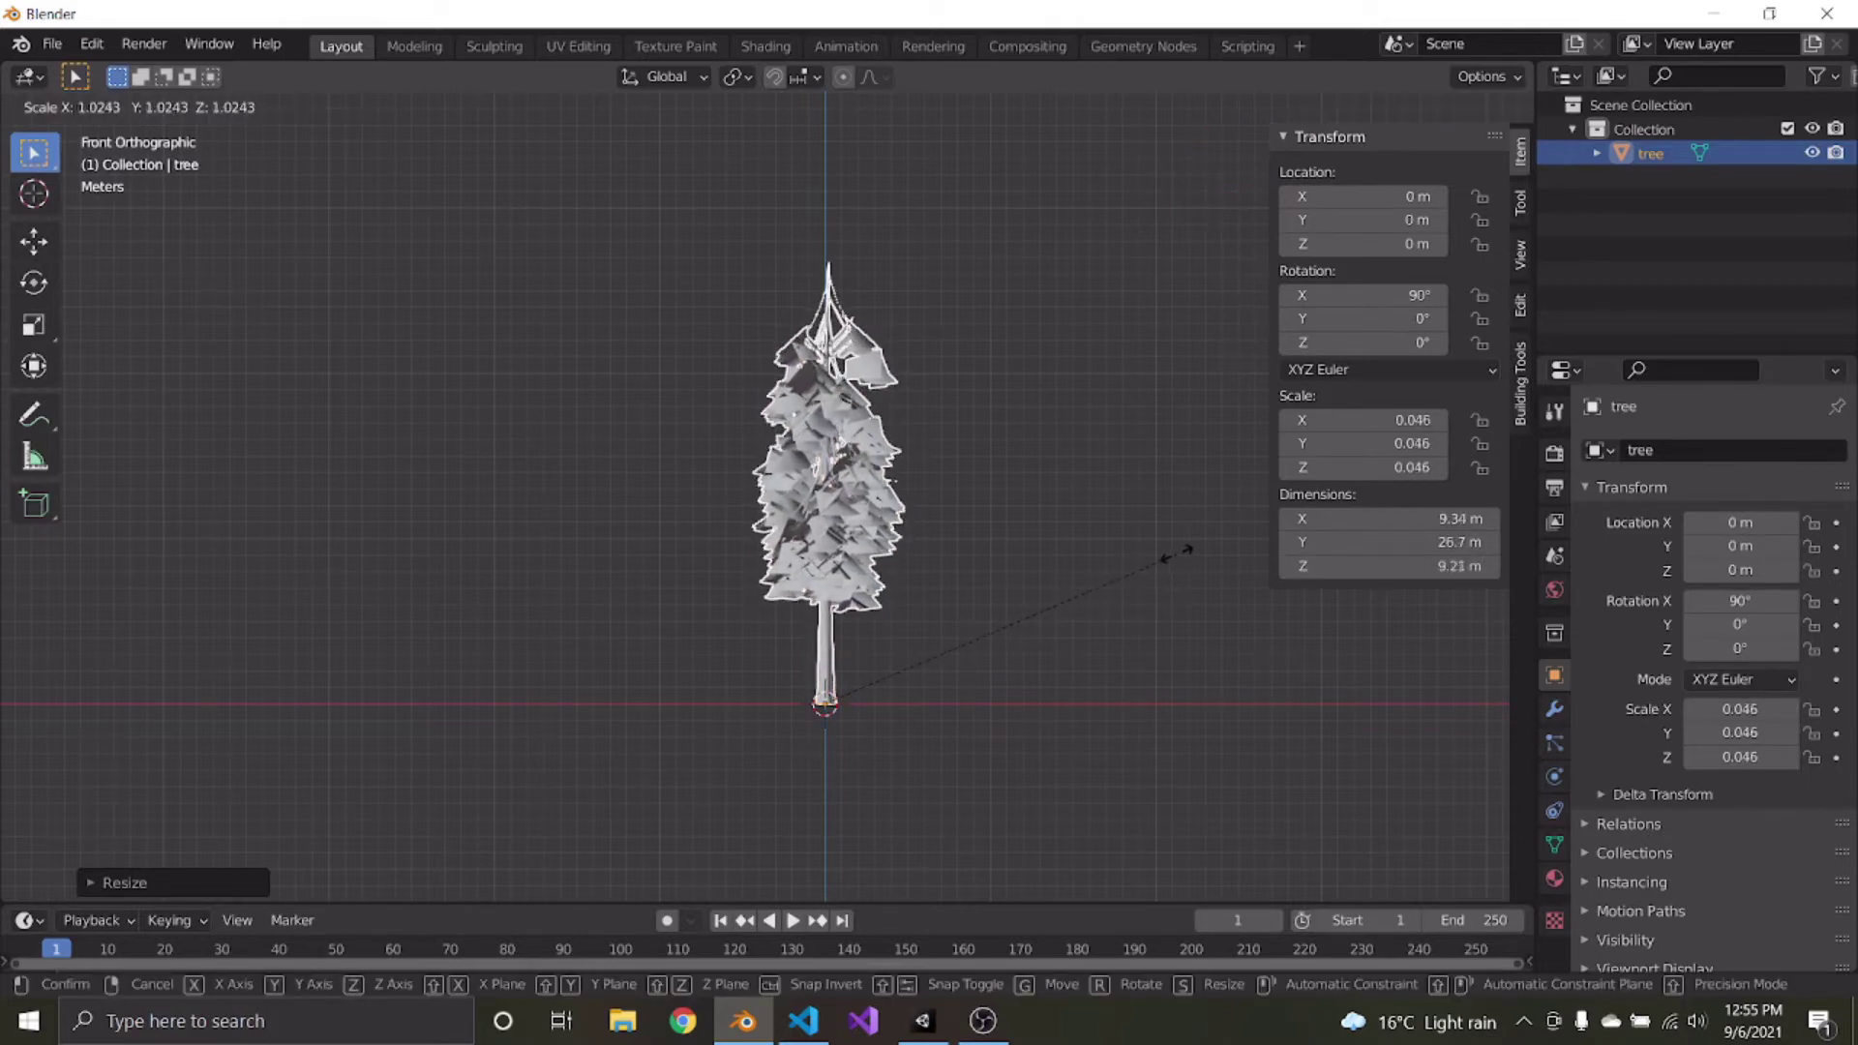
pyautogui.click(1176, 555)
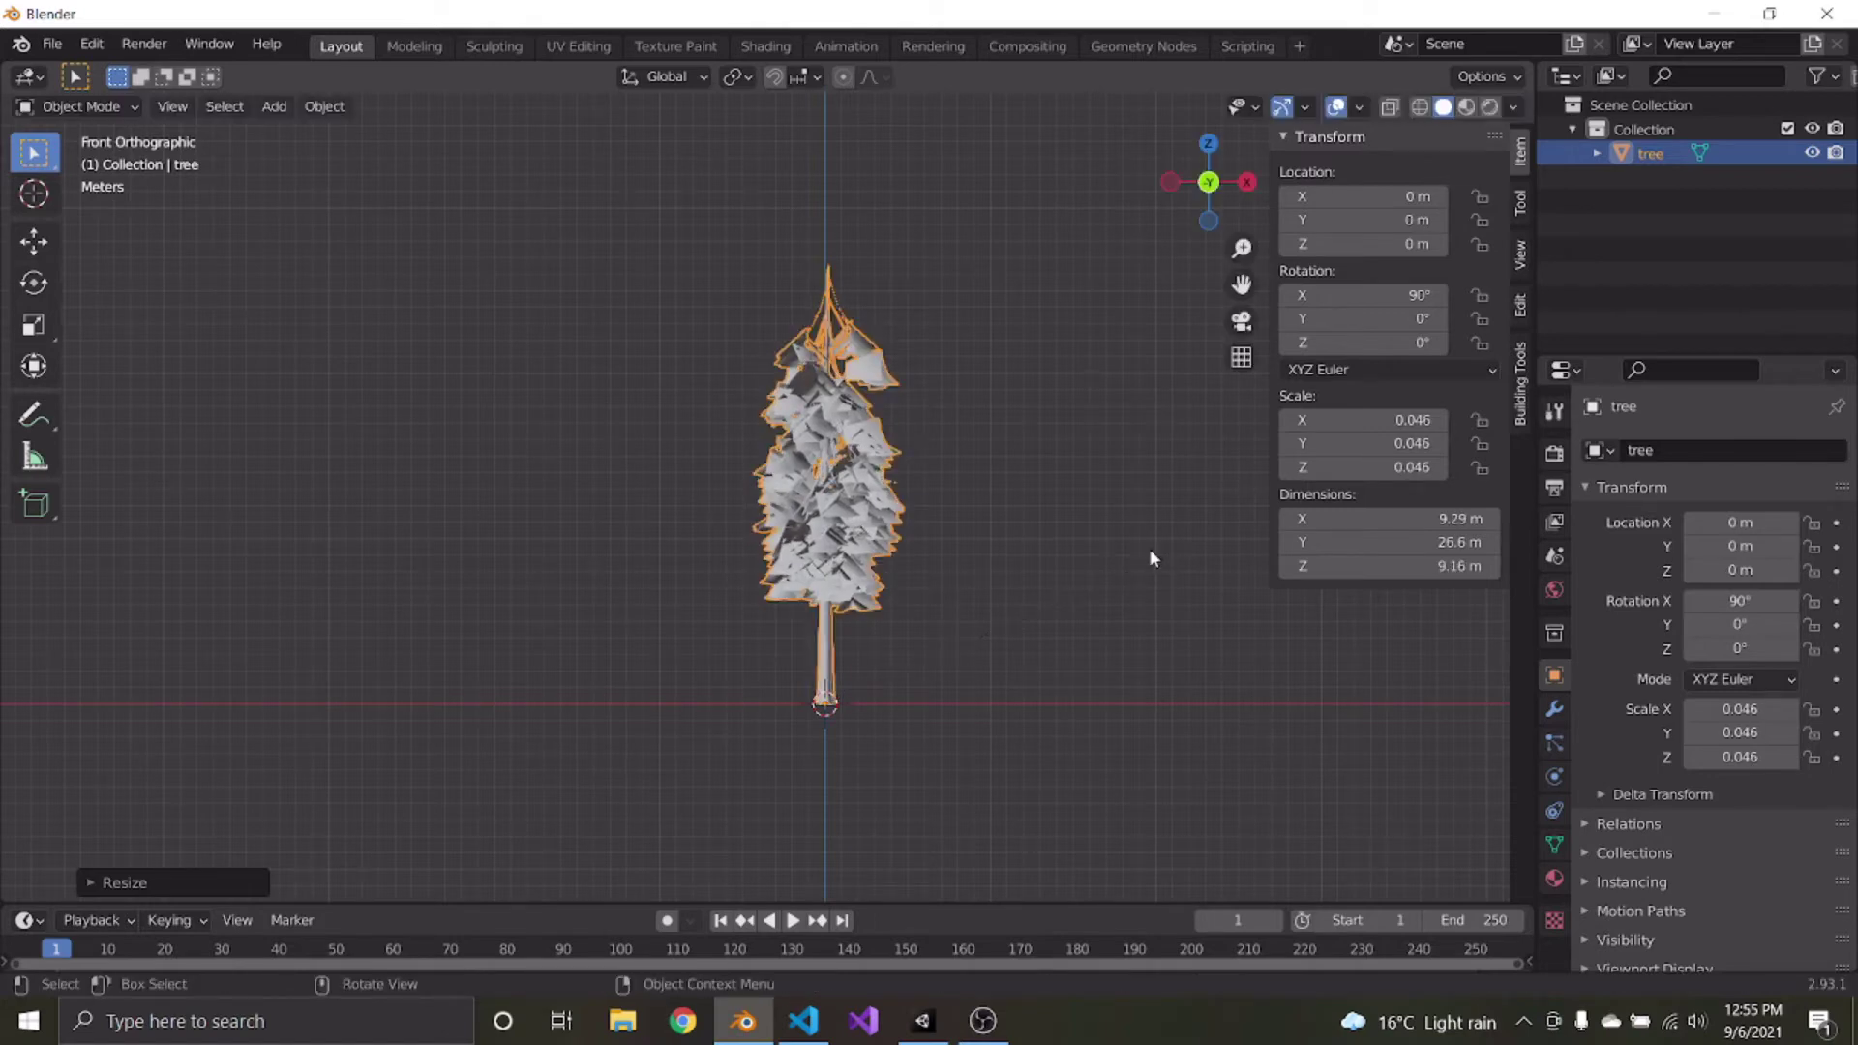
pyautogui.hotkey('ctrl', 'a')
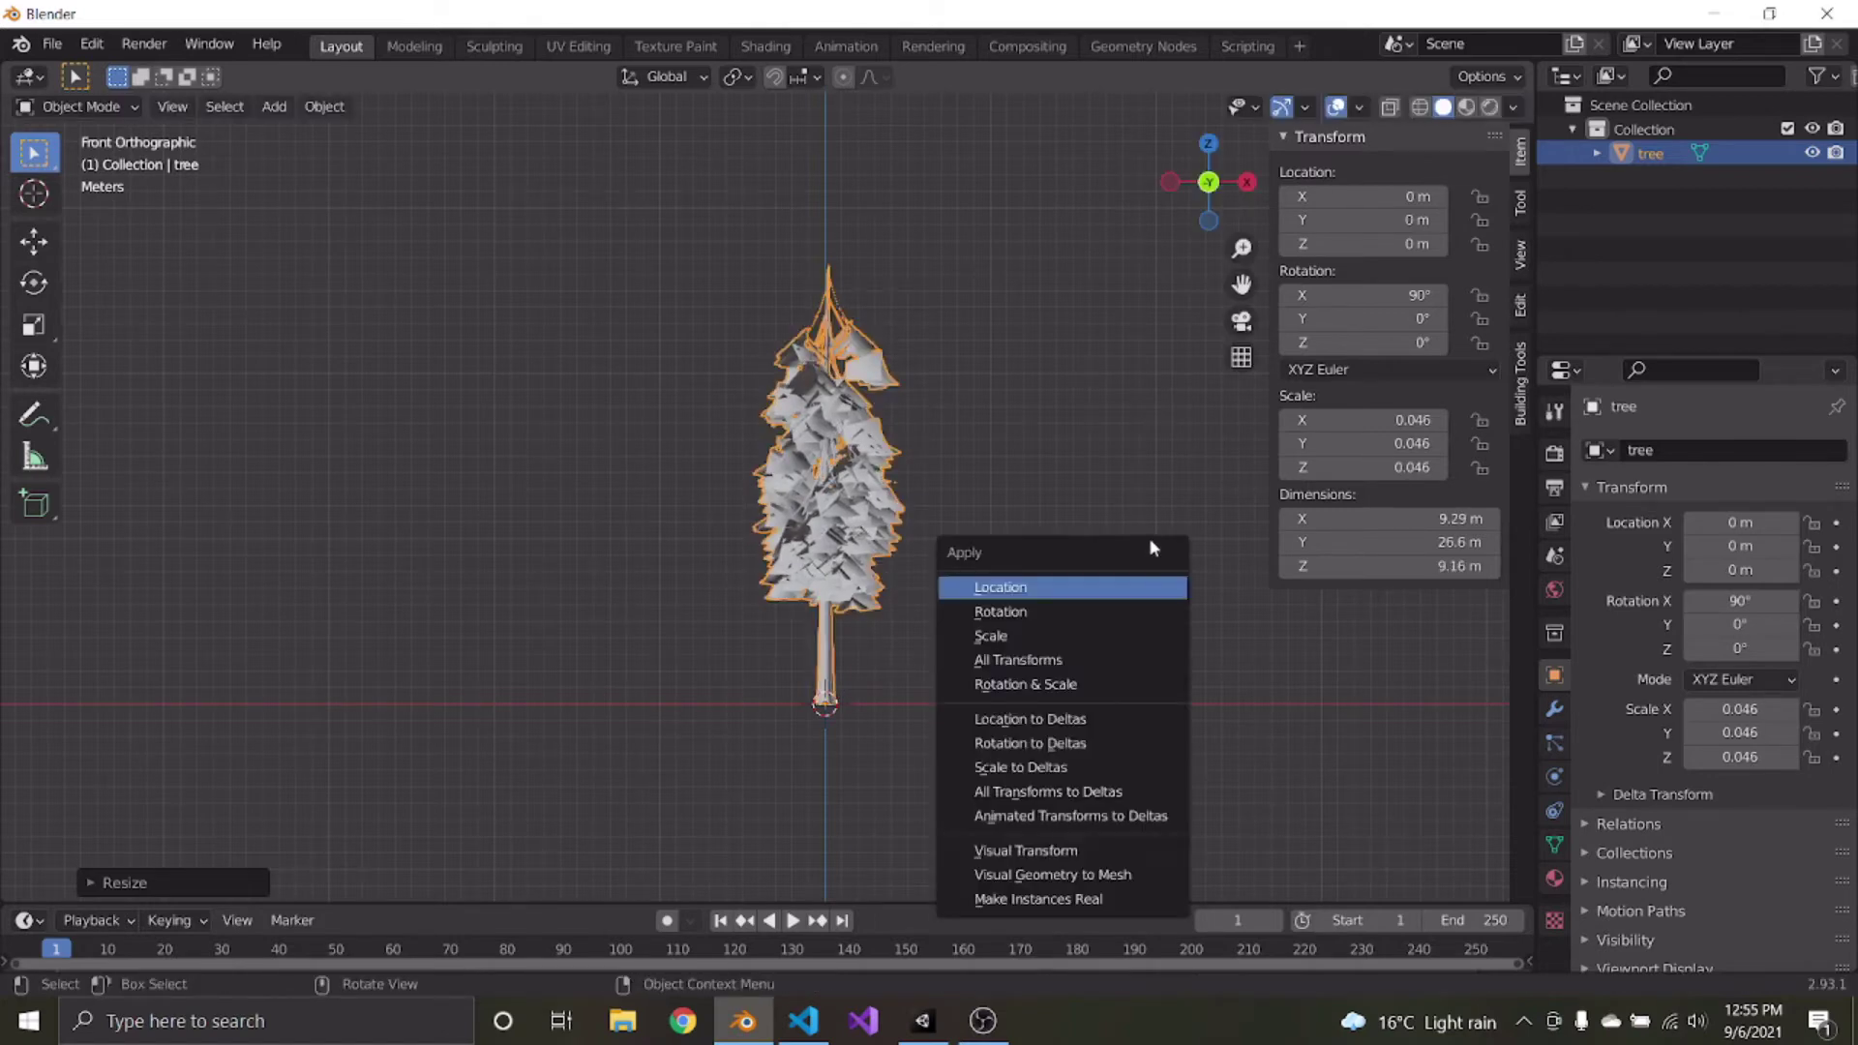
pyautogui.click(1055, 661)
pyautogui.moveTo(1103, 641); pyautogui.dragTo(535, 514, button='middle')
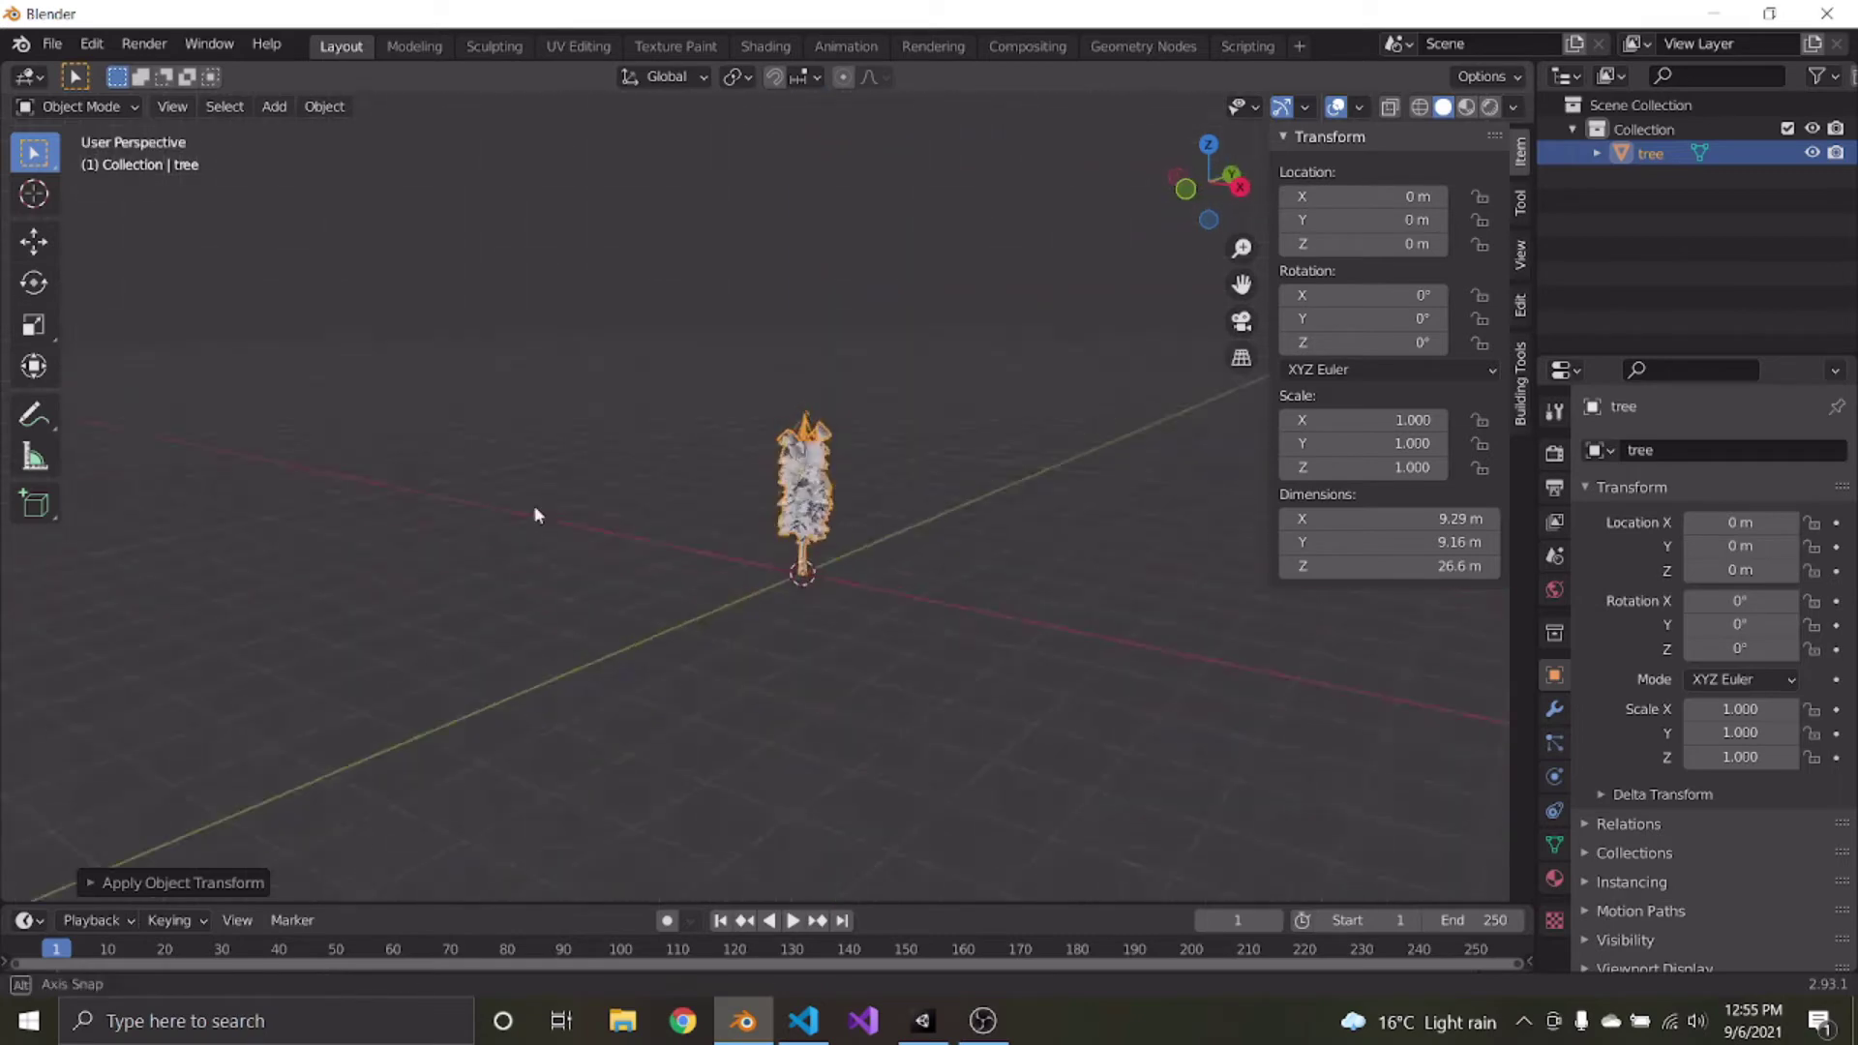
pyautogui.scroll(10, 726, 514)
pyautogui.scroll(-10, 751, 472)
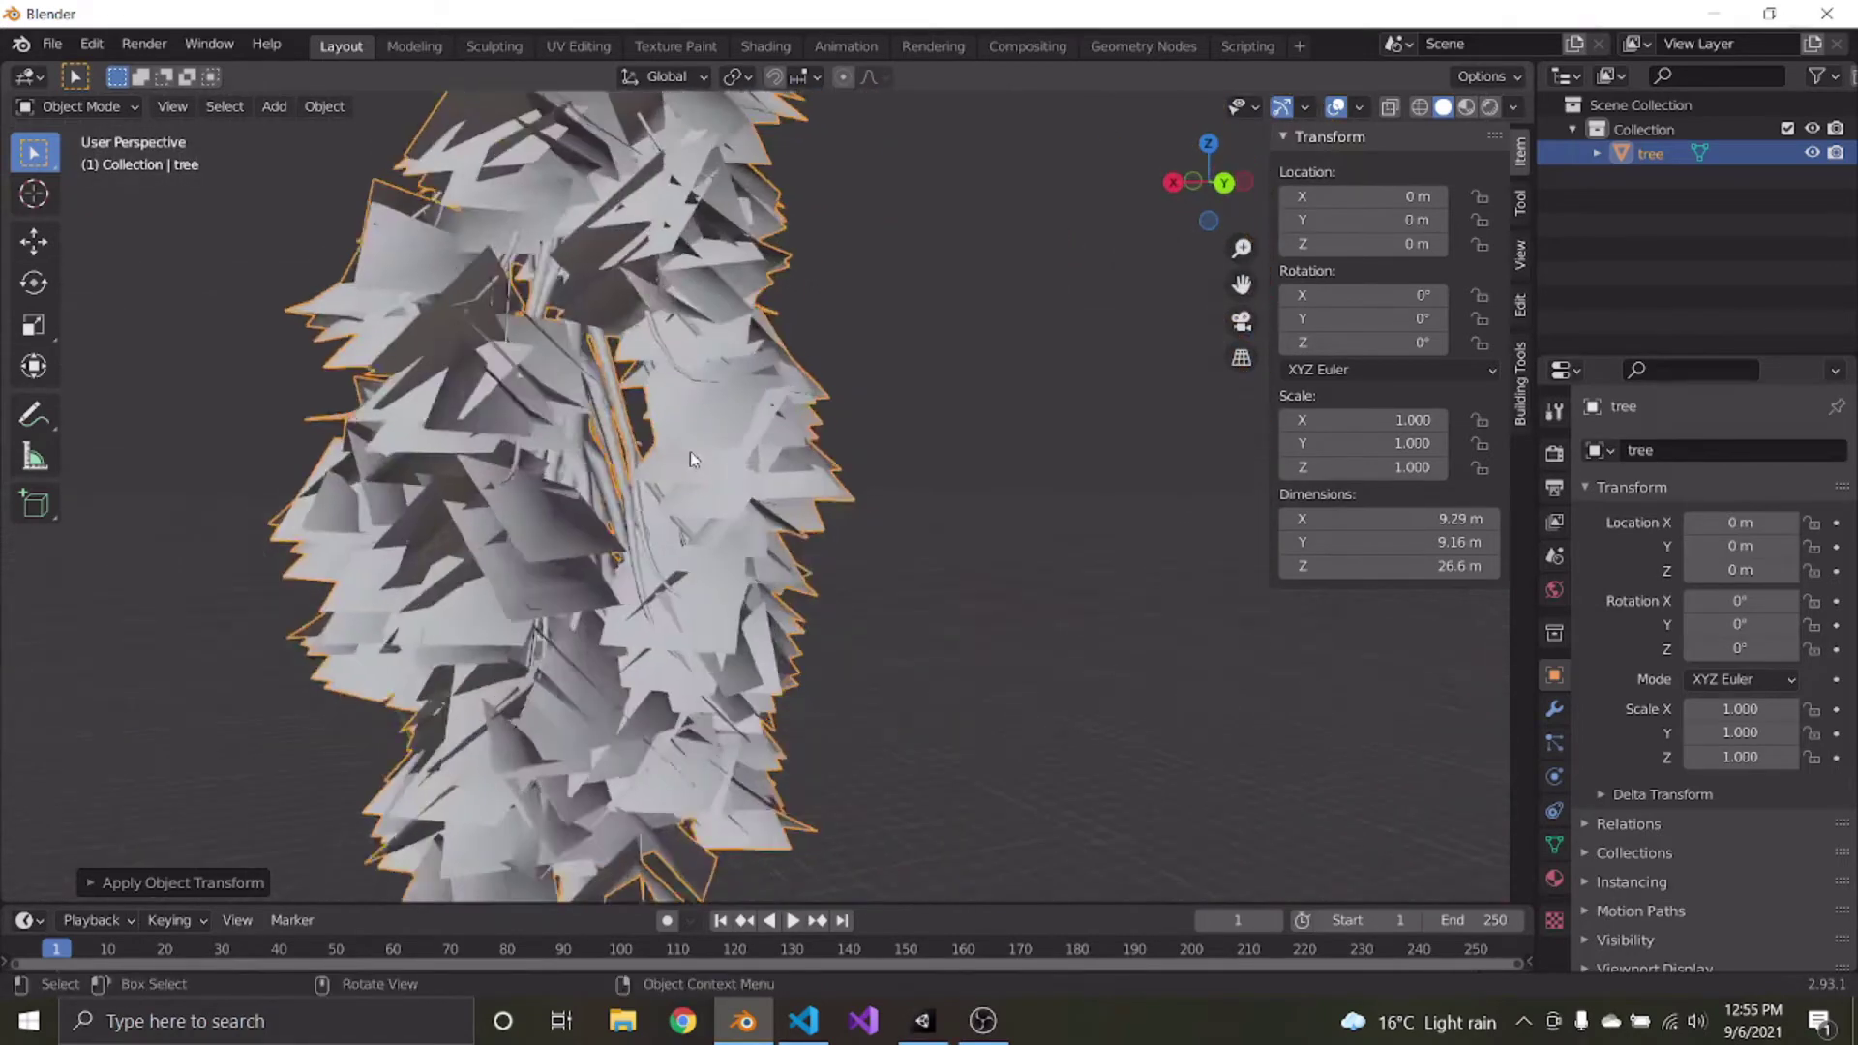
# Examine the tree's leaf and bark textures up close in Material Preview shading
pyautogui.click(1046, 492)
pyautogui.moveTo(1046, 491); pyautogui.dragTo(825, 495, button='middle')
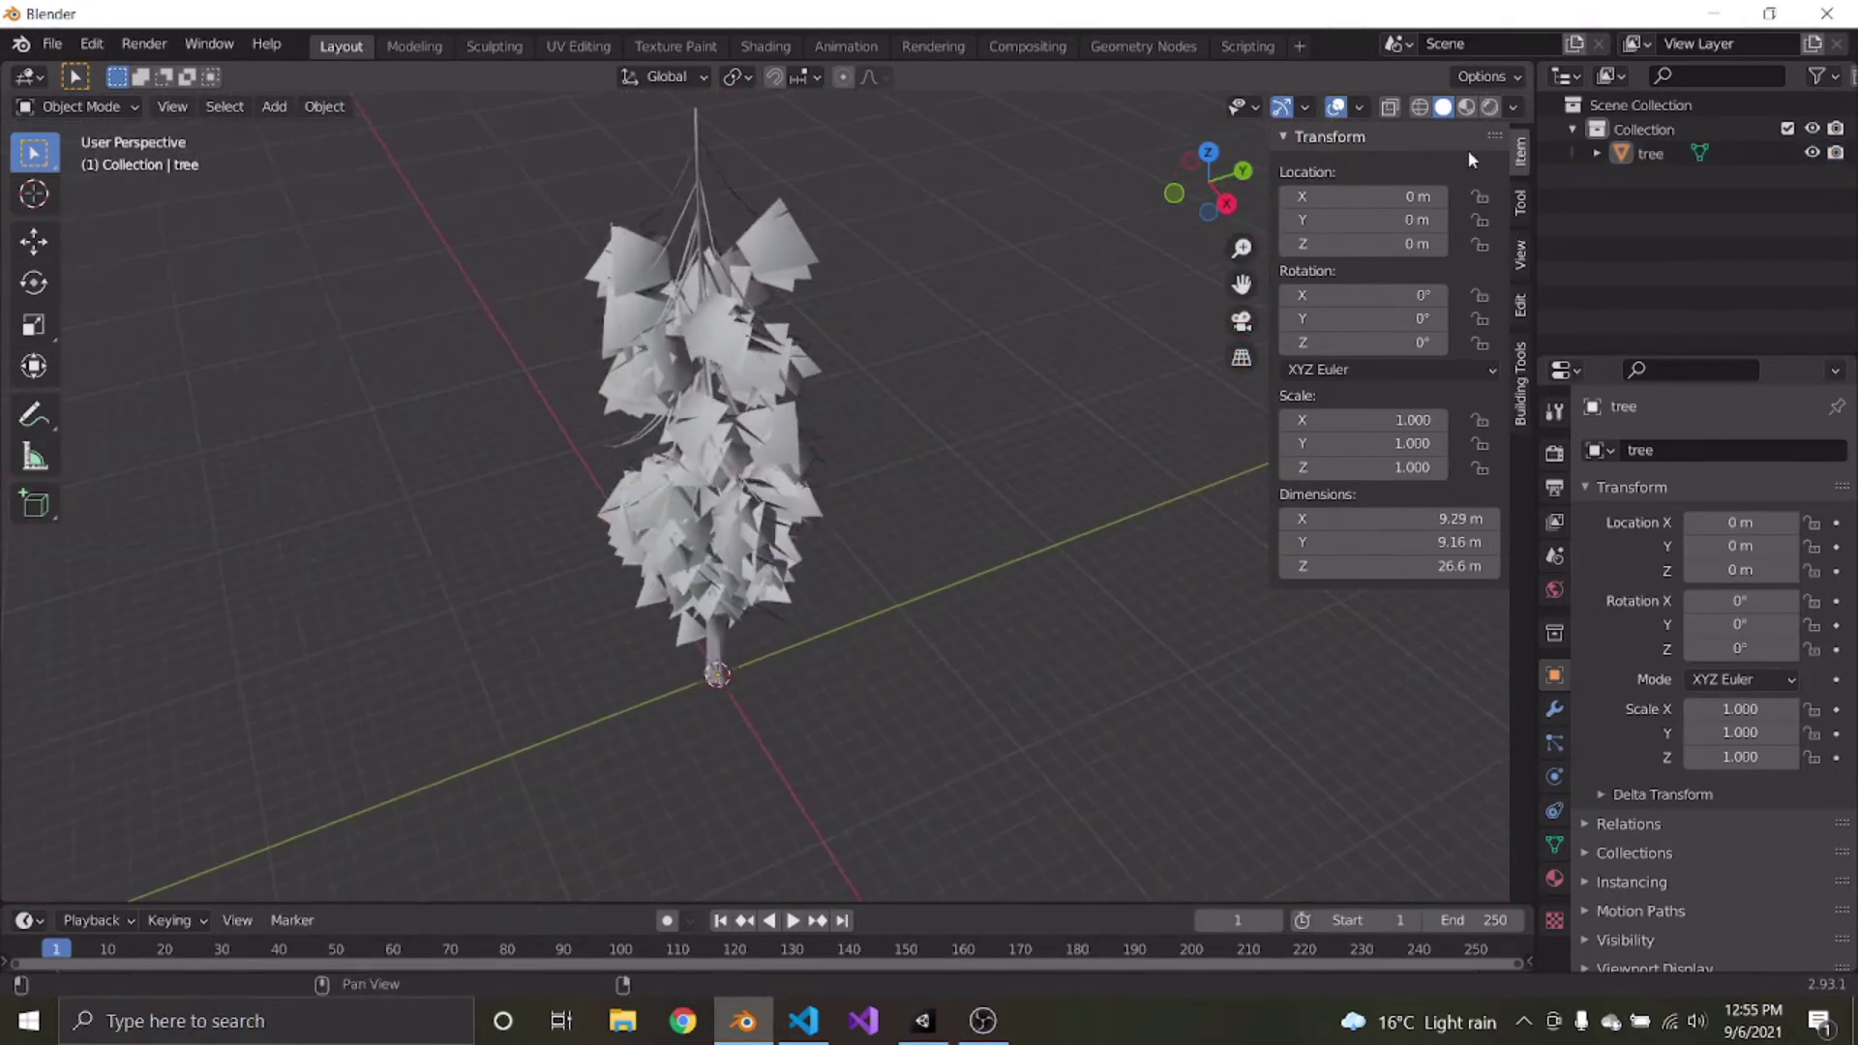
pyautogui.press('z')
pyautogui.moveTo(950, 538); pyautogui.dragTo(985, 381, button='middle')
pyautogui.scroll(6, 830, 428)
pyautogui.moveTo(830, 428)
pyautogui.mouseDown(button='middle')
pyautogui.moveTo(854, 460)
pyautogui.moveTo(938, 382)
pyautogui.moveTo(947, 317)
pyautogui.moveTo(946, 414)
pyautogui.mouseUp(button='middle')
pyautogui.scroll(5, 848, 459)
pyautogui.scroll(-9, 849, 459)
pyautogui.scroll(6, 948, 317)
pyautogui.scroll(-8, 834, 427)
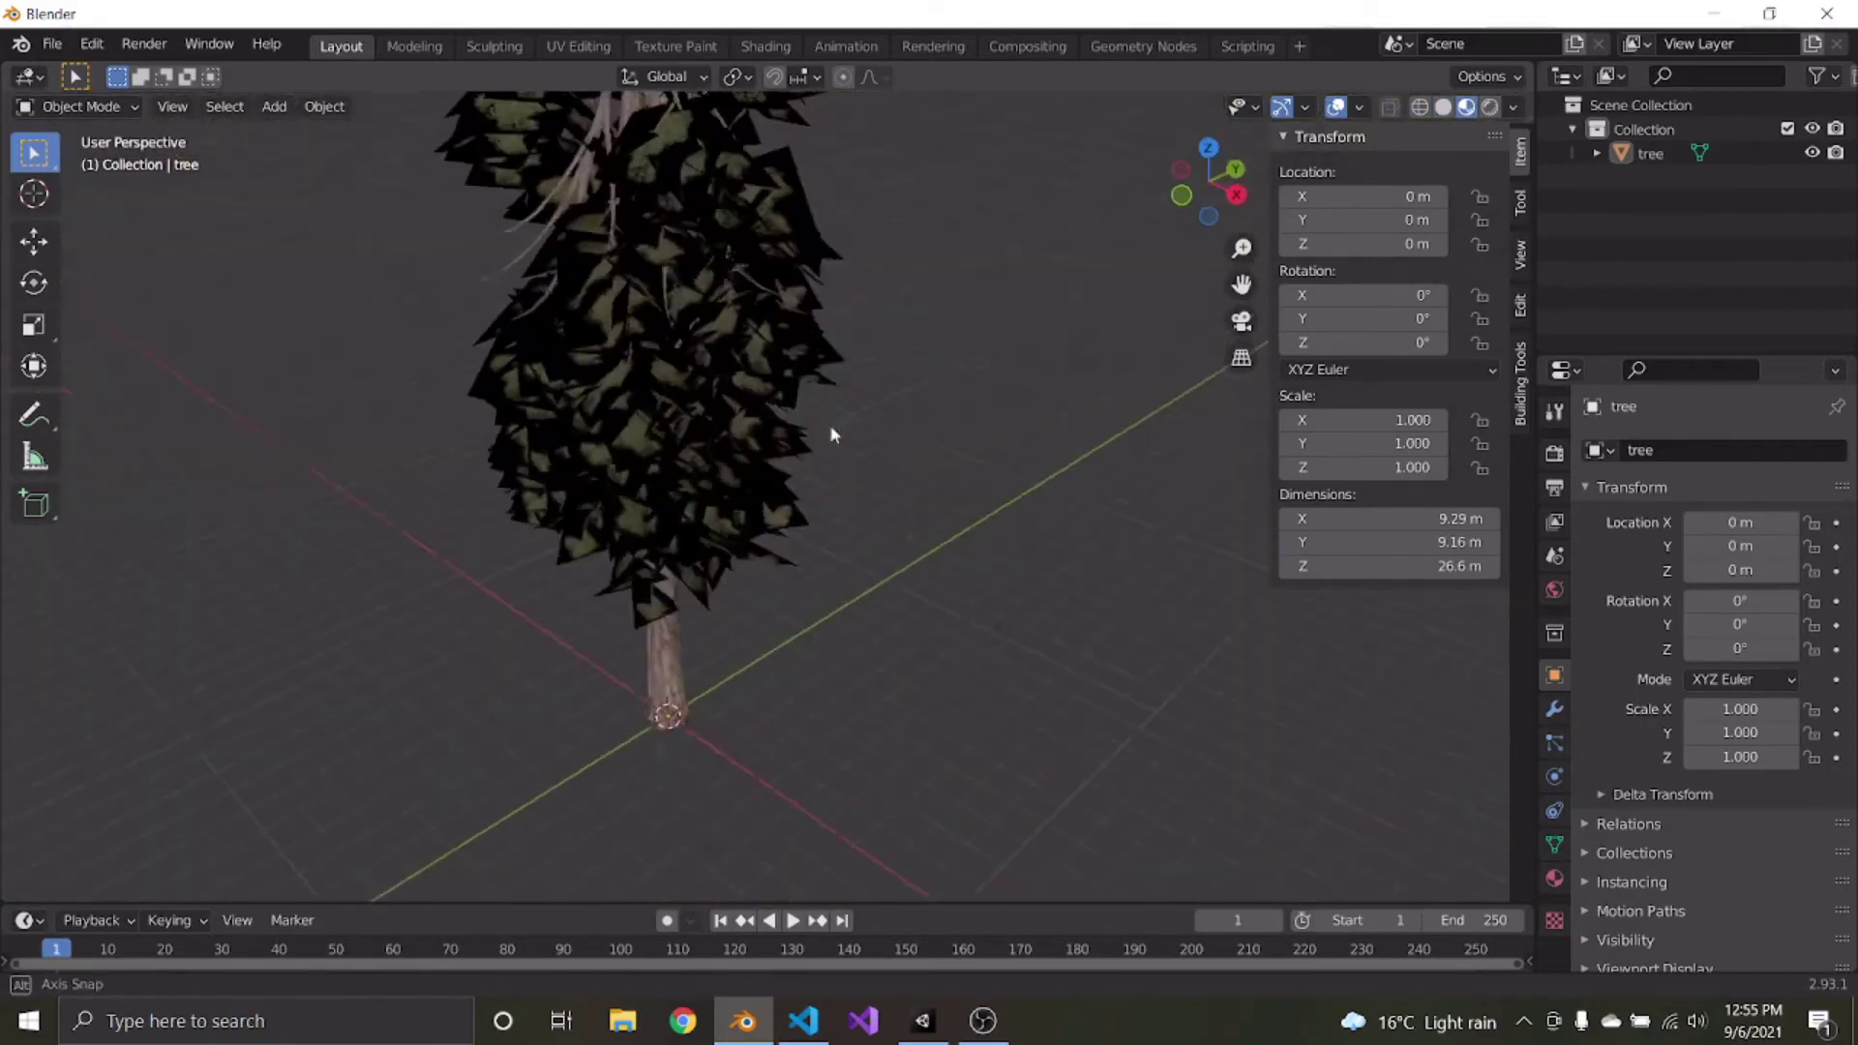
# Check the whole tree from the front in Material Preview and return the viewport to Solid shading
pyautogui.moveTo(833, 426); pyautogui.dragTo(801, 572, button='middle')
pyautogui.press('KP_1')
pyautogui.click(697, 512)
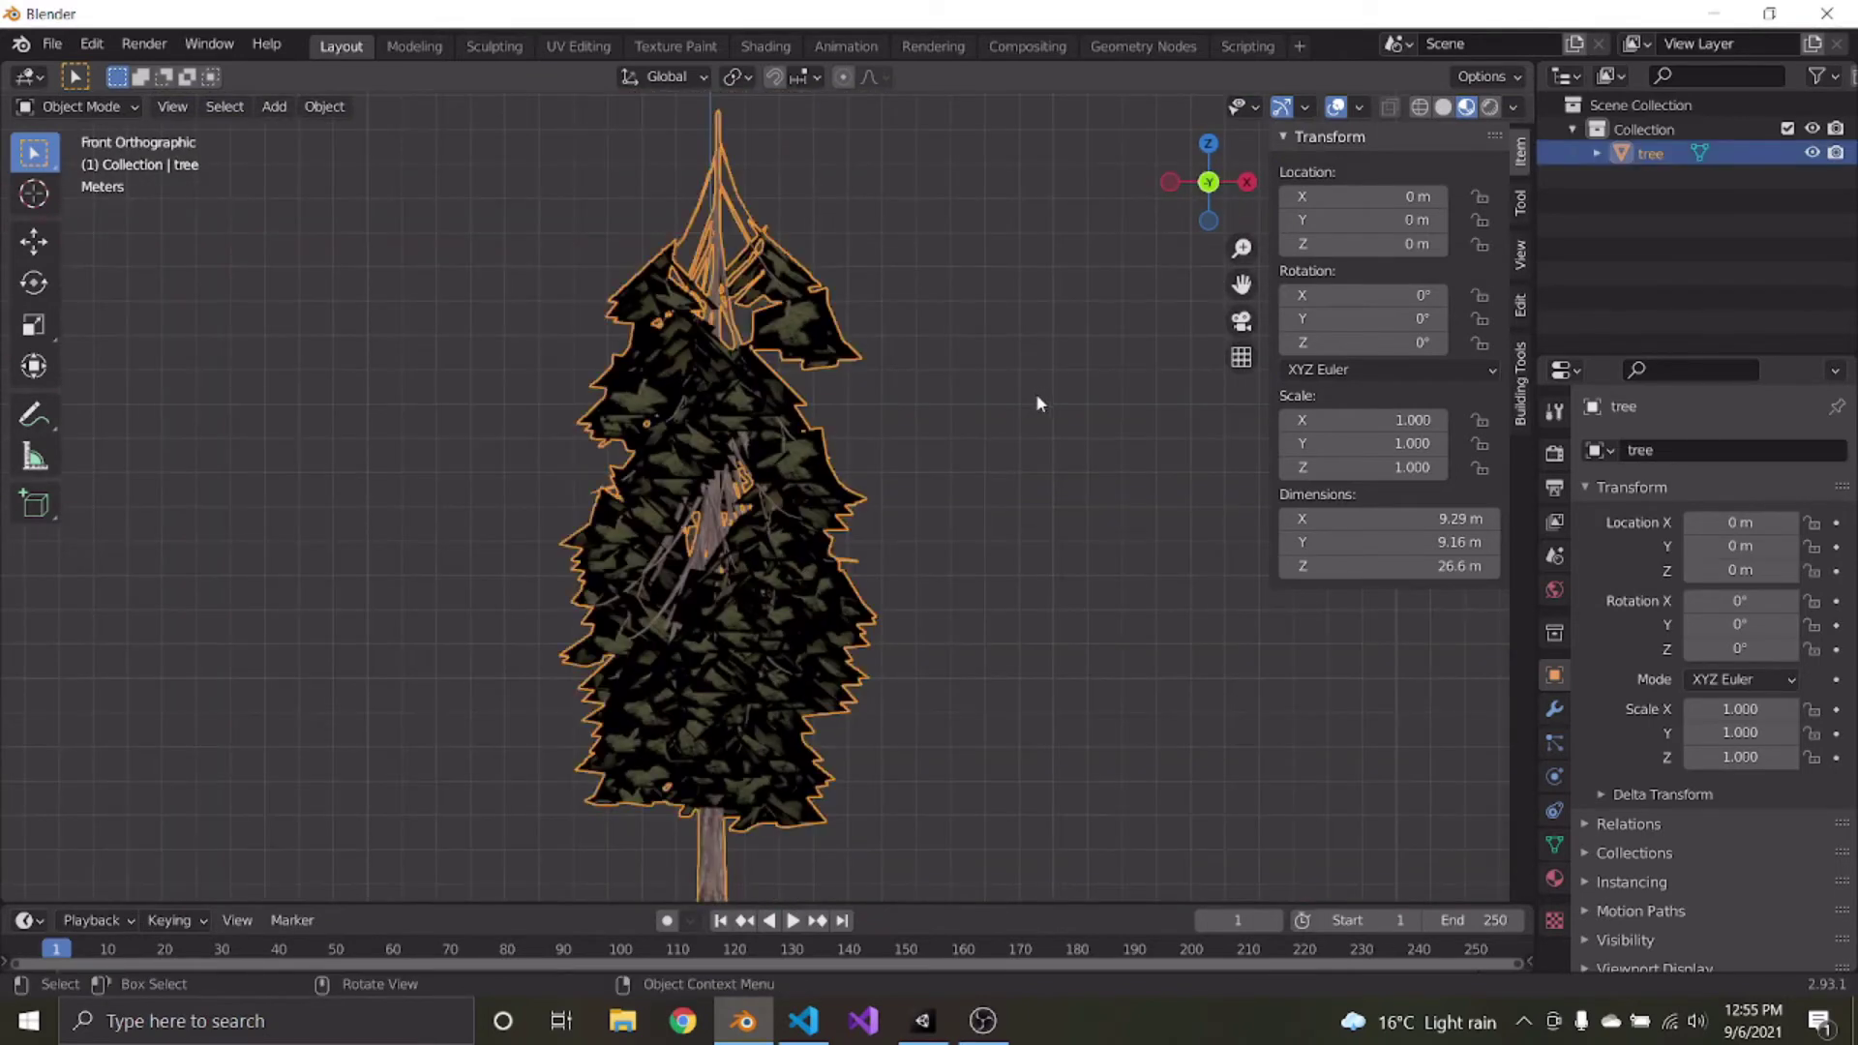
pyautogui.scroll(-4, 1035, 393)
pyautogui.moveTo(1035, 393); pyautogui.dragTo(1030, 432, button='middle')
pyautogui.scroll(1, 848, 492)
pyautogui.scroll(-2, 852, 499)
pyautogui.click(914, 589)
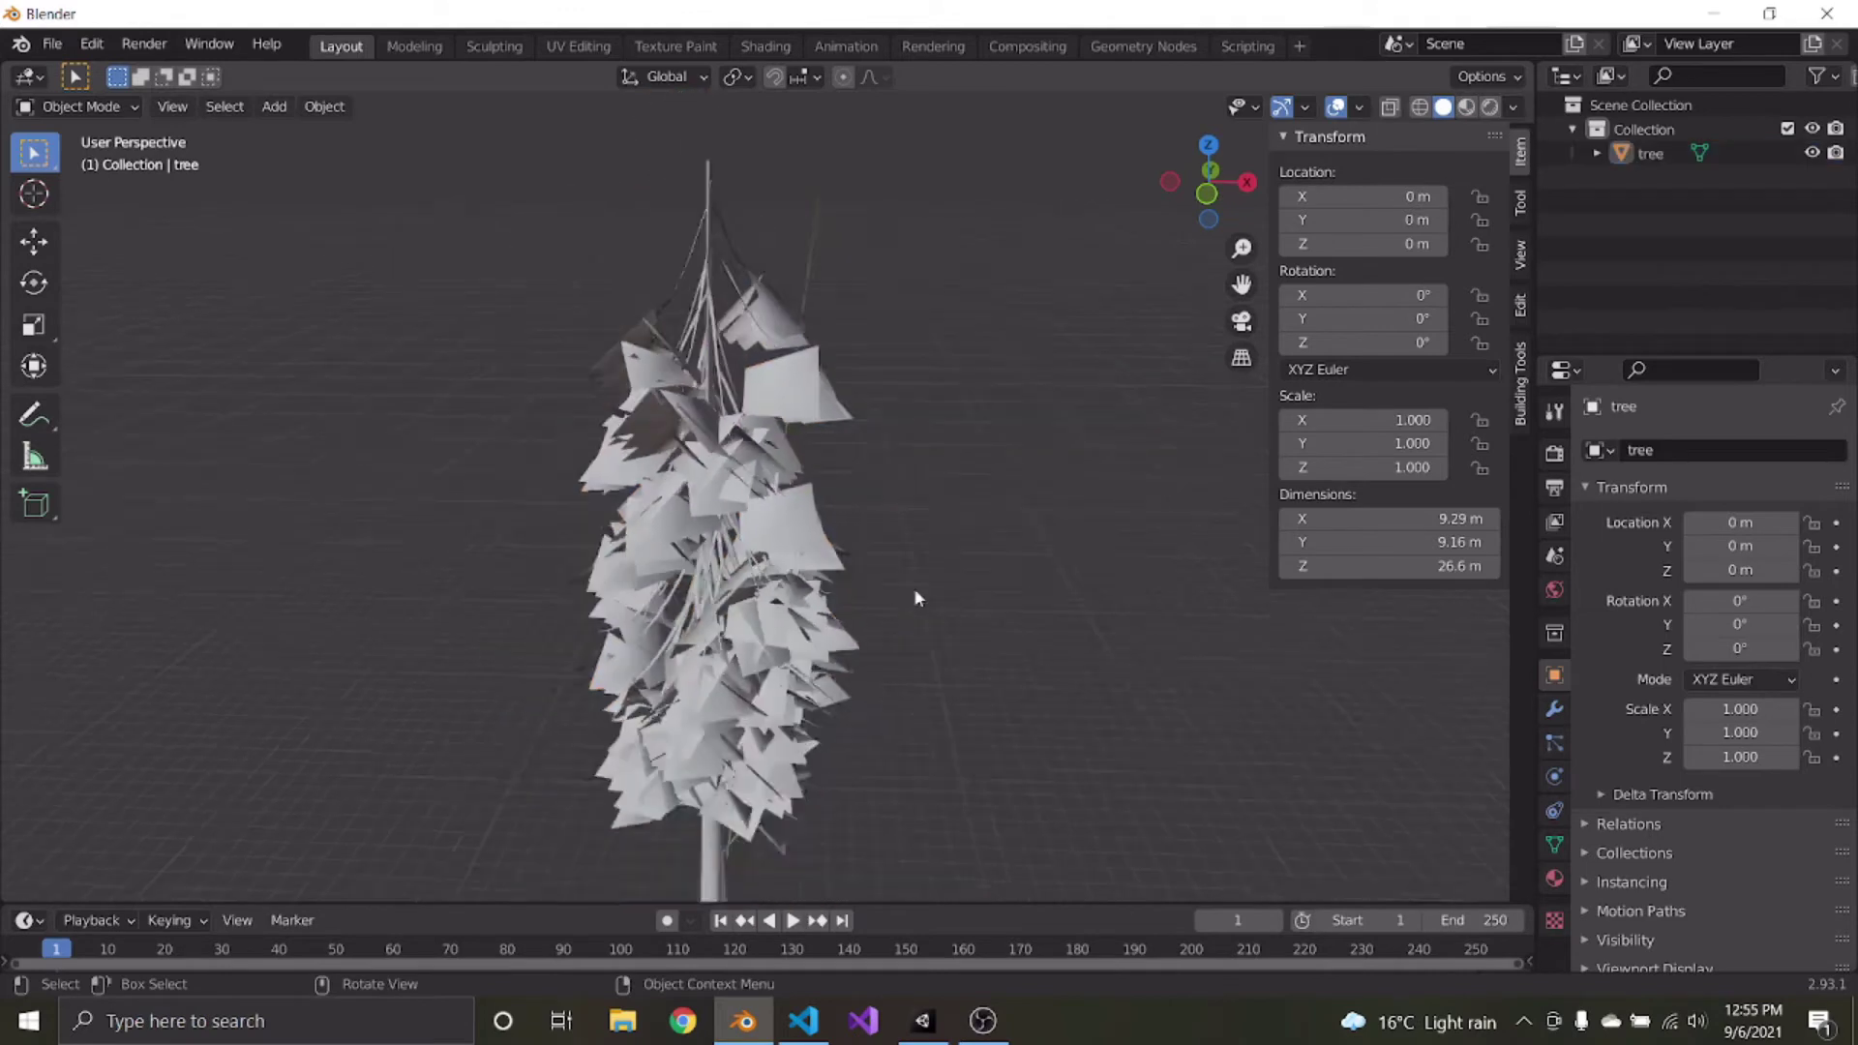
# Add a Decimate modifier to the tree
pyautogui.moveTo(914, 588); pyautogui.dragTo(910, 523, button='middle')
pyautogui.click(780, 552)
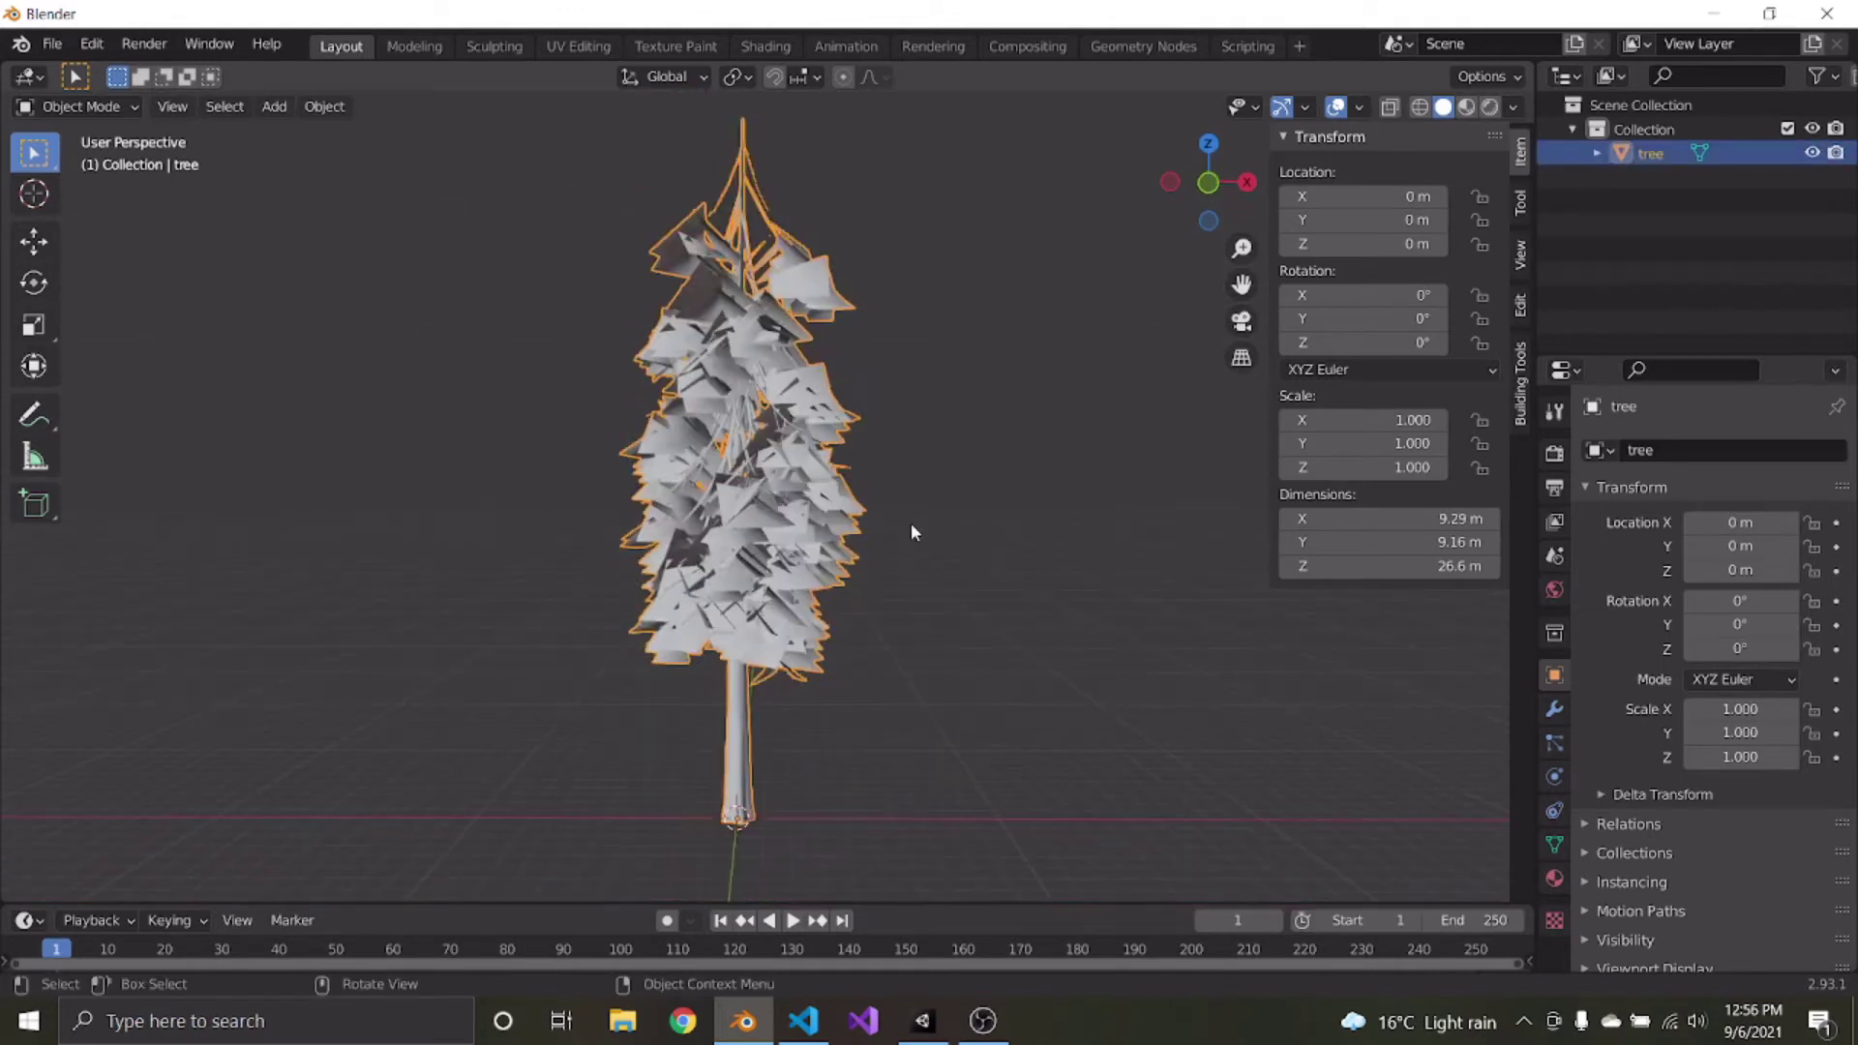
pyautogui.click(1554, 710)
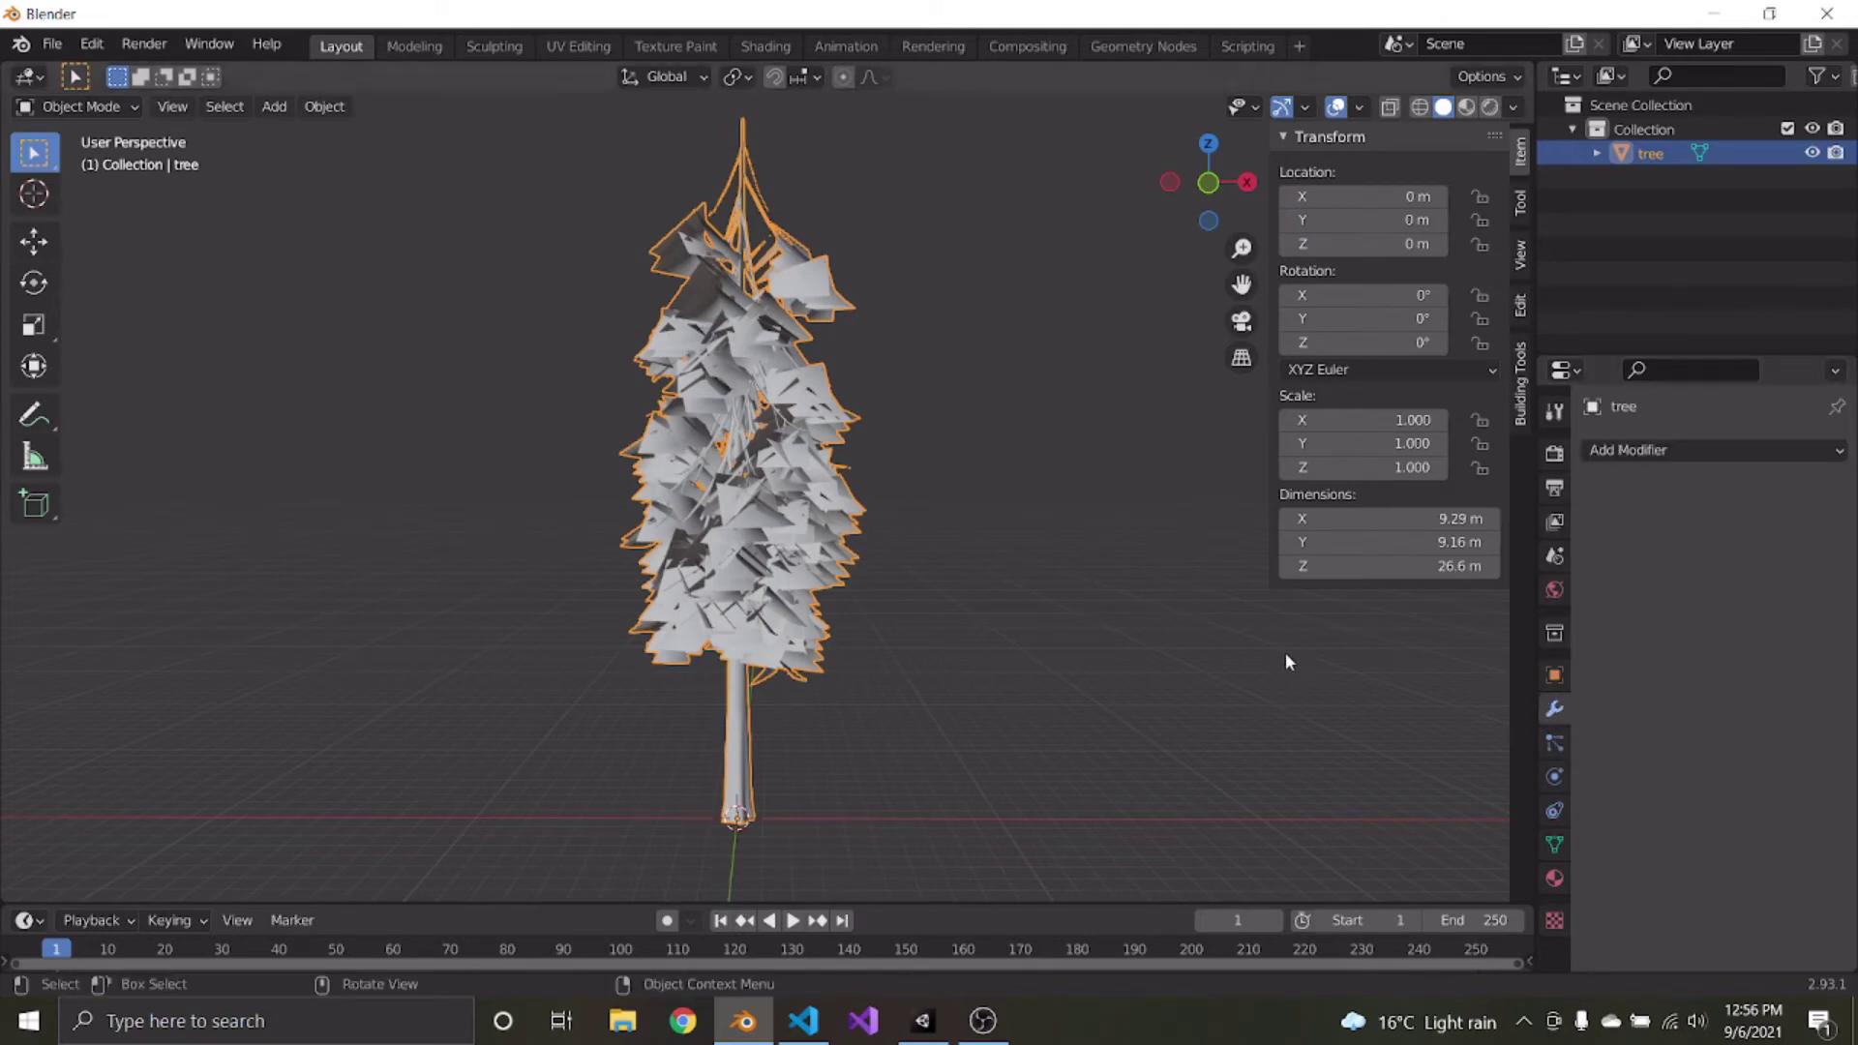
pyautogui.click(1597, 450)
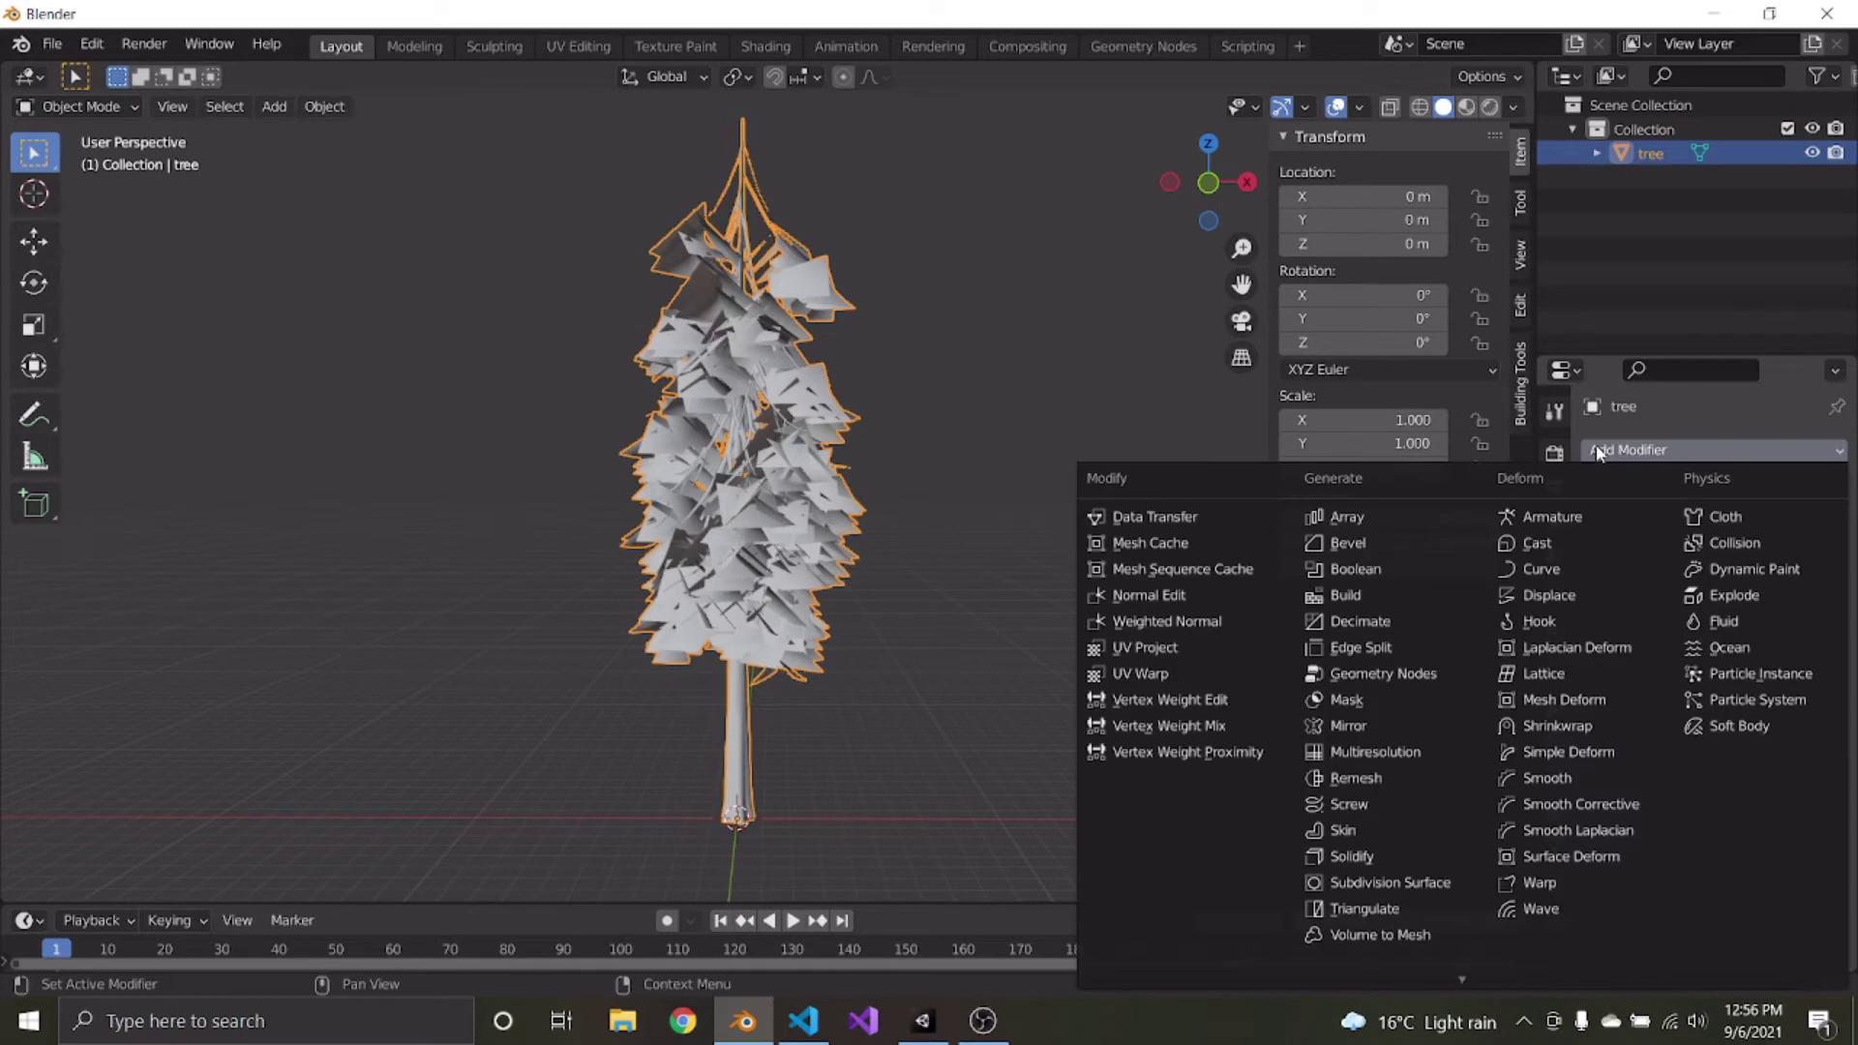
pyautogui.click(1355, 623)
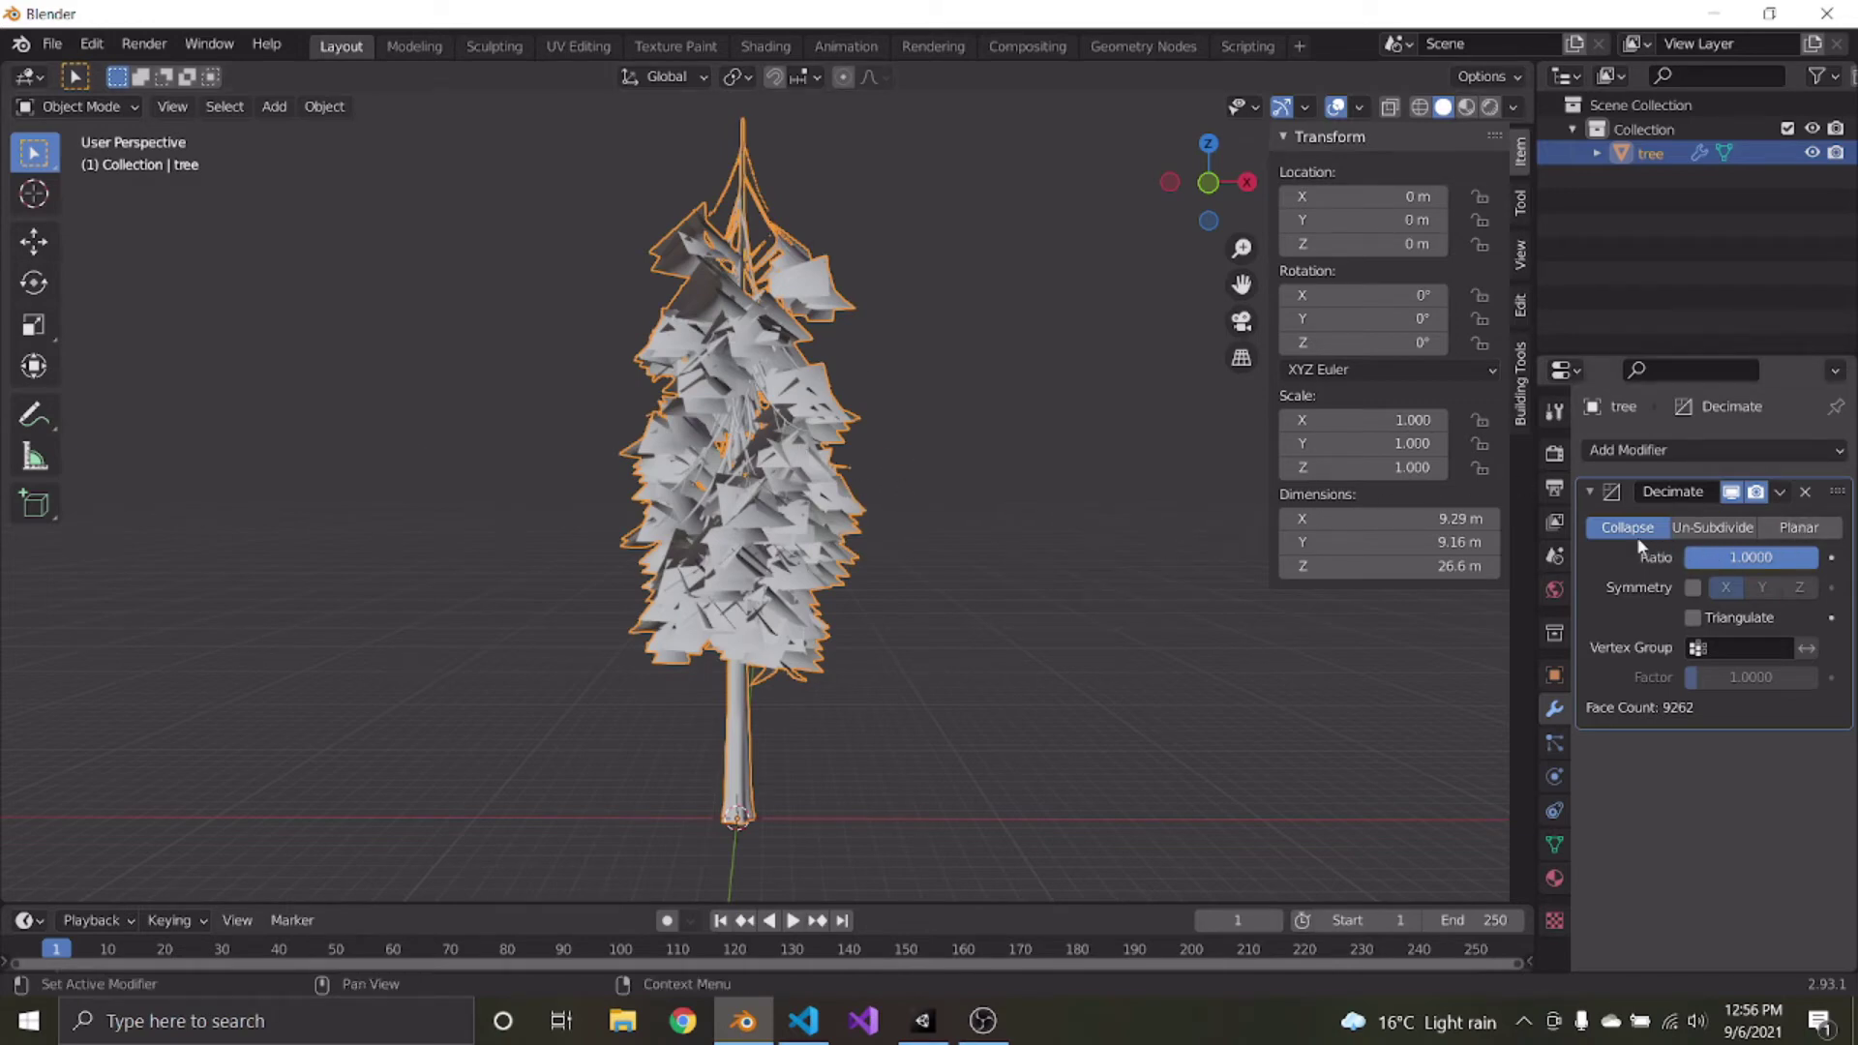
# Switch the tree's Decimate modifier to Planar mode after trying Un-Subdivide and Collapse, and check the foliage
pyautogui.click(1728, 527)
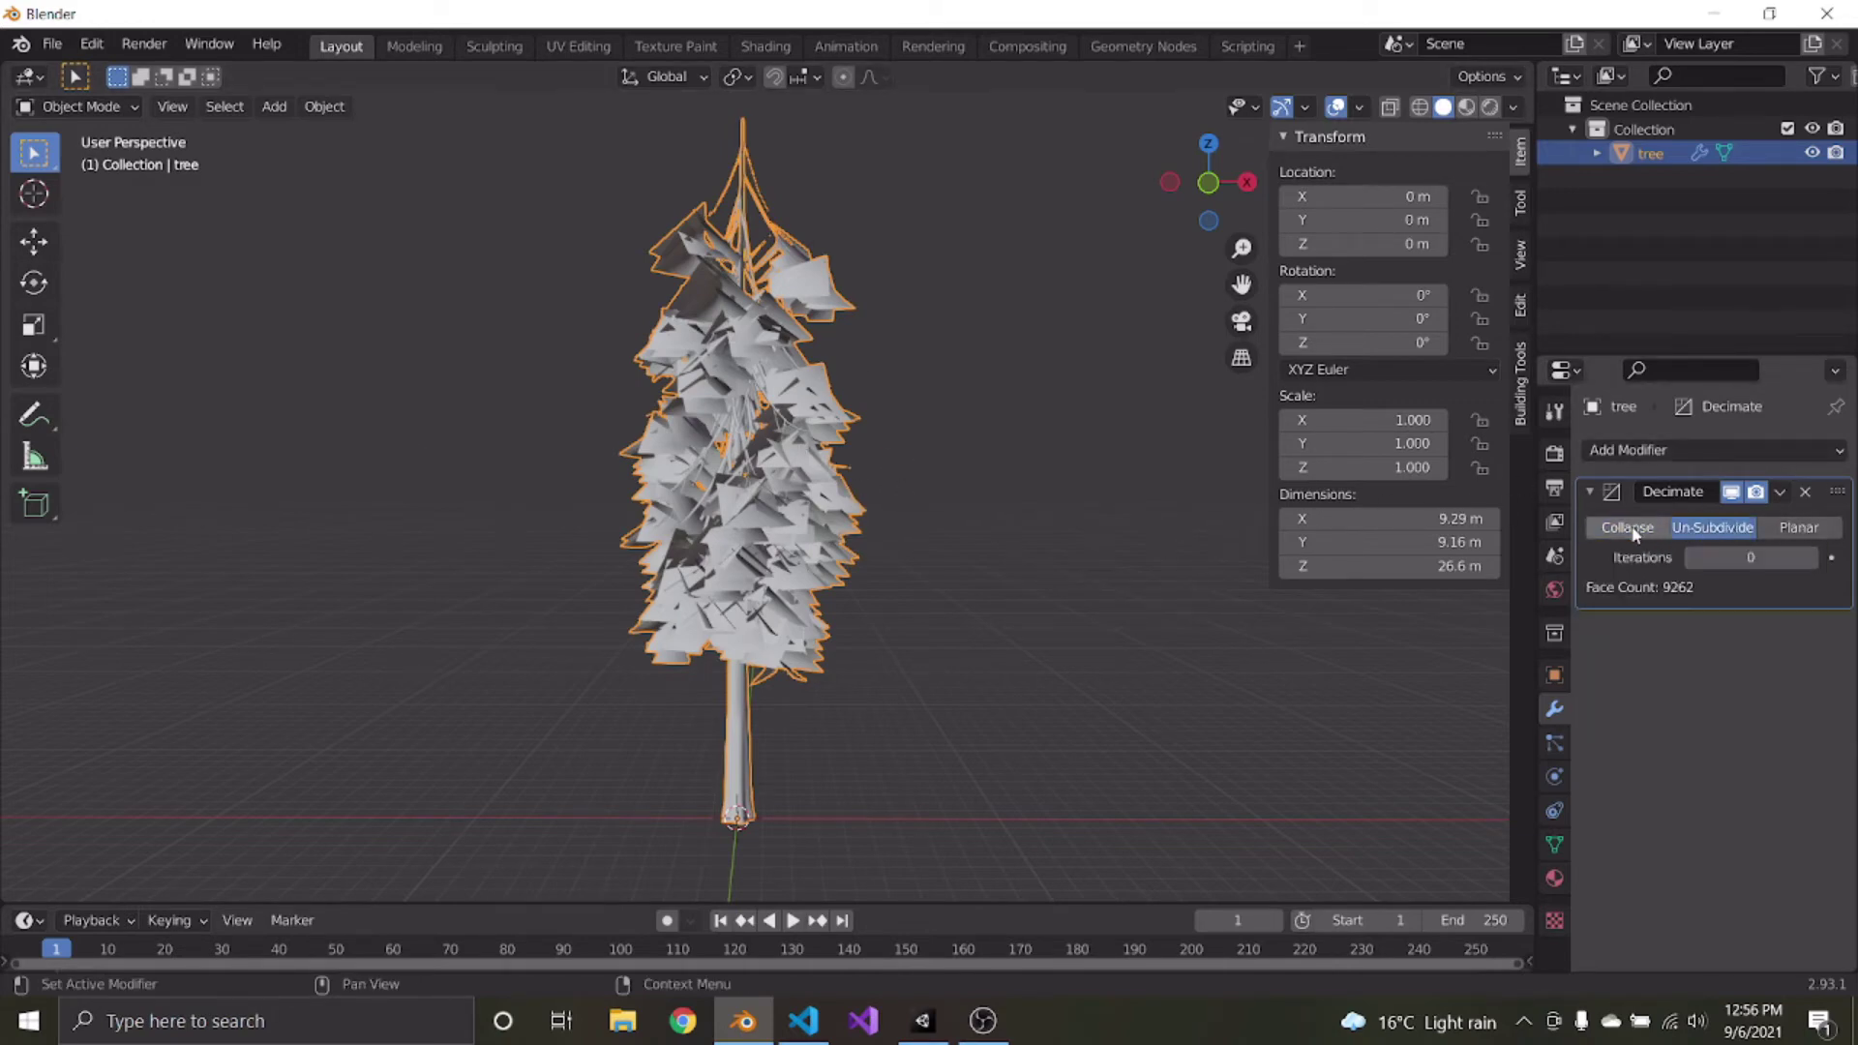
pyautogui.click(1642, 531)
pyautogui.click(1836, 529)
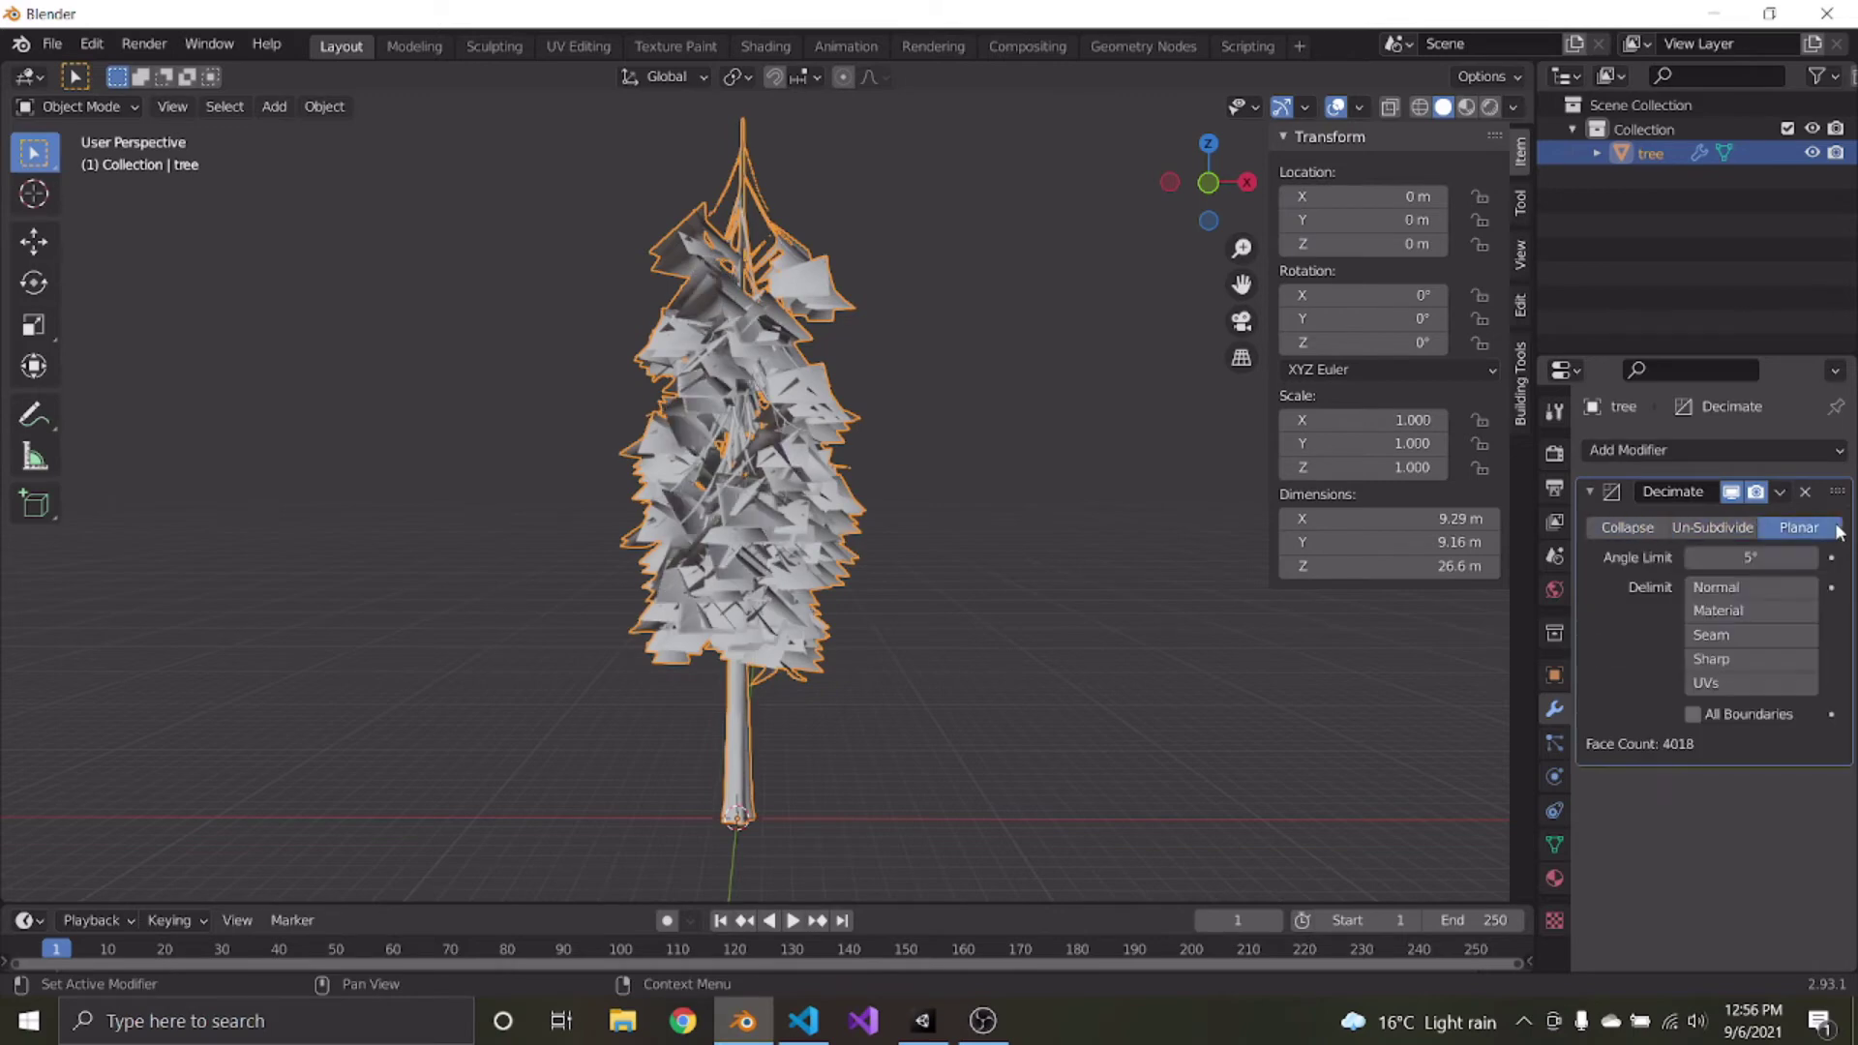
pyautogui.moveTo(1022, 451)
pyautogui.mouseDown(button='middle')
pyautogui.moveTo(986, 474)
pyautogui.moveTo(1002, 478)
pyautogui.mouseUp(button='middle')
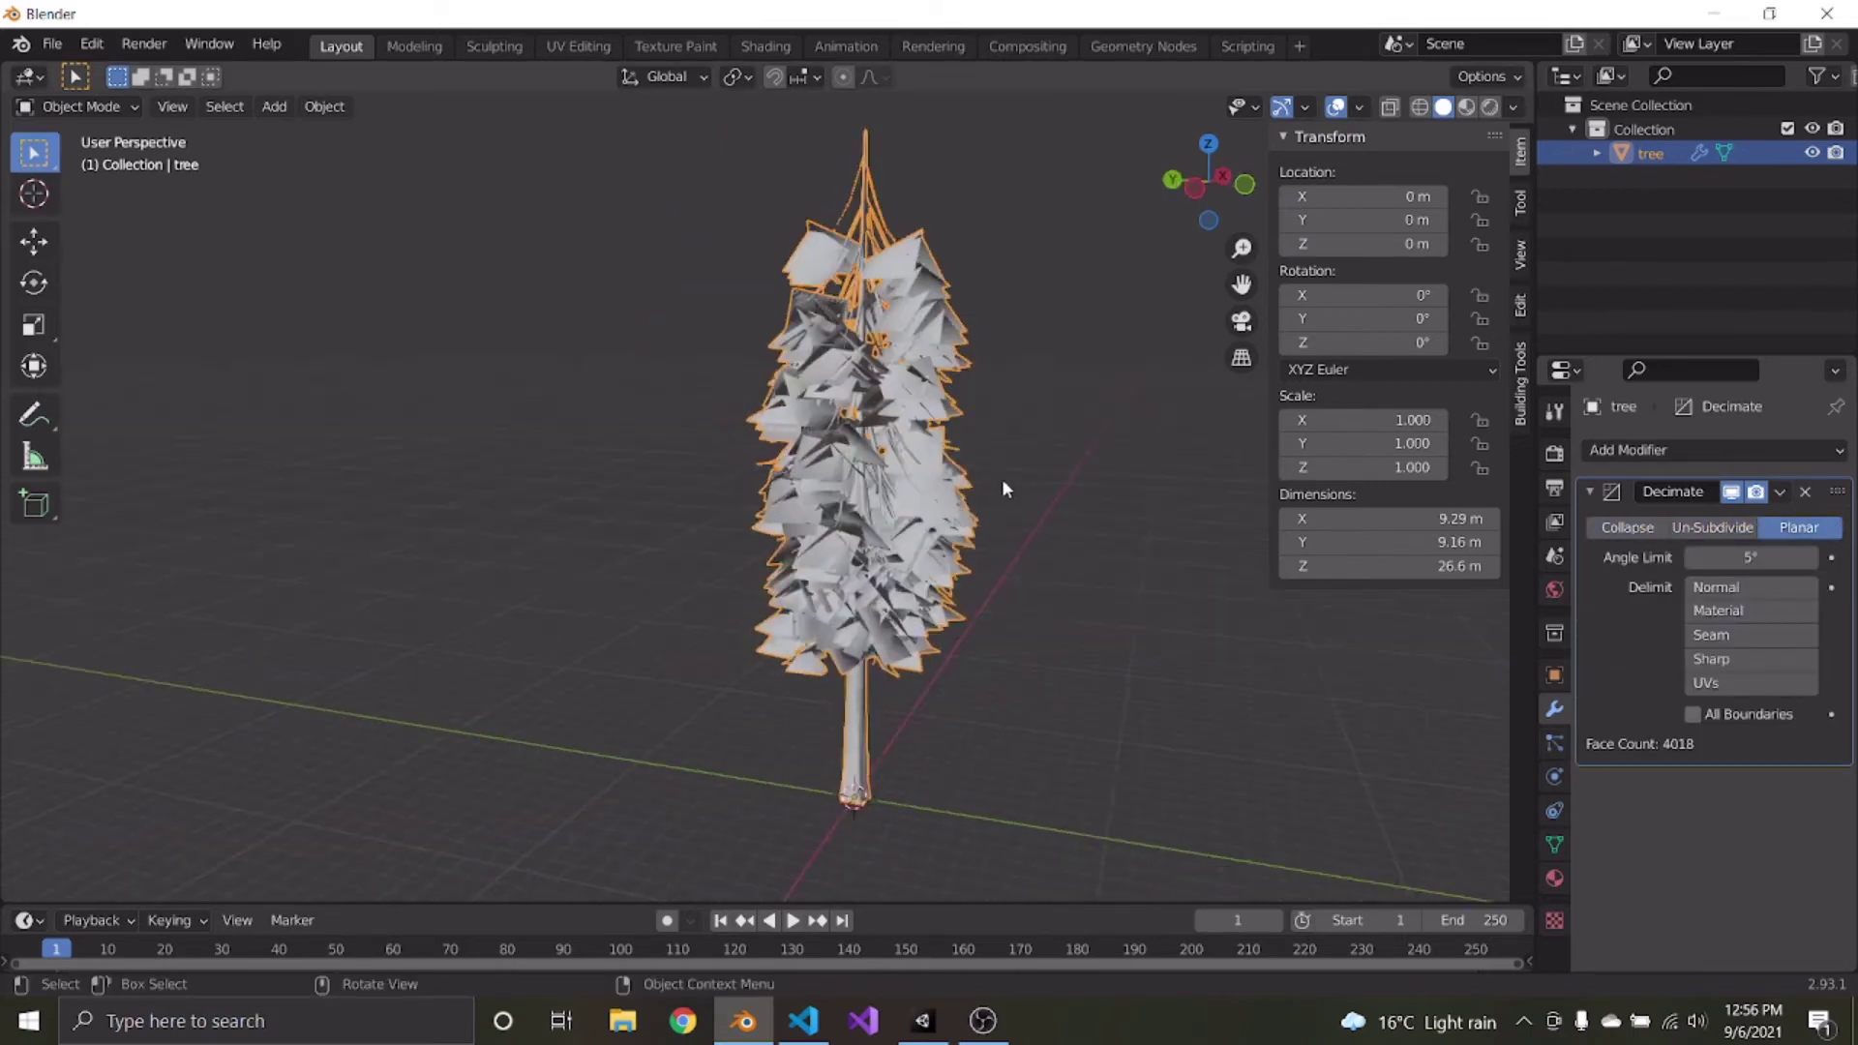
pyautogui.scroll(7, 968, 470)
pyautogui.scroll(-9, 875, 455)
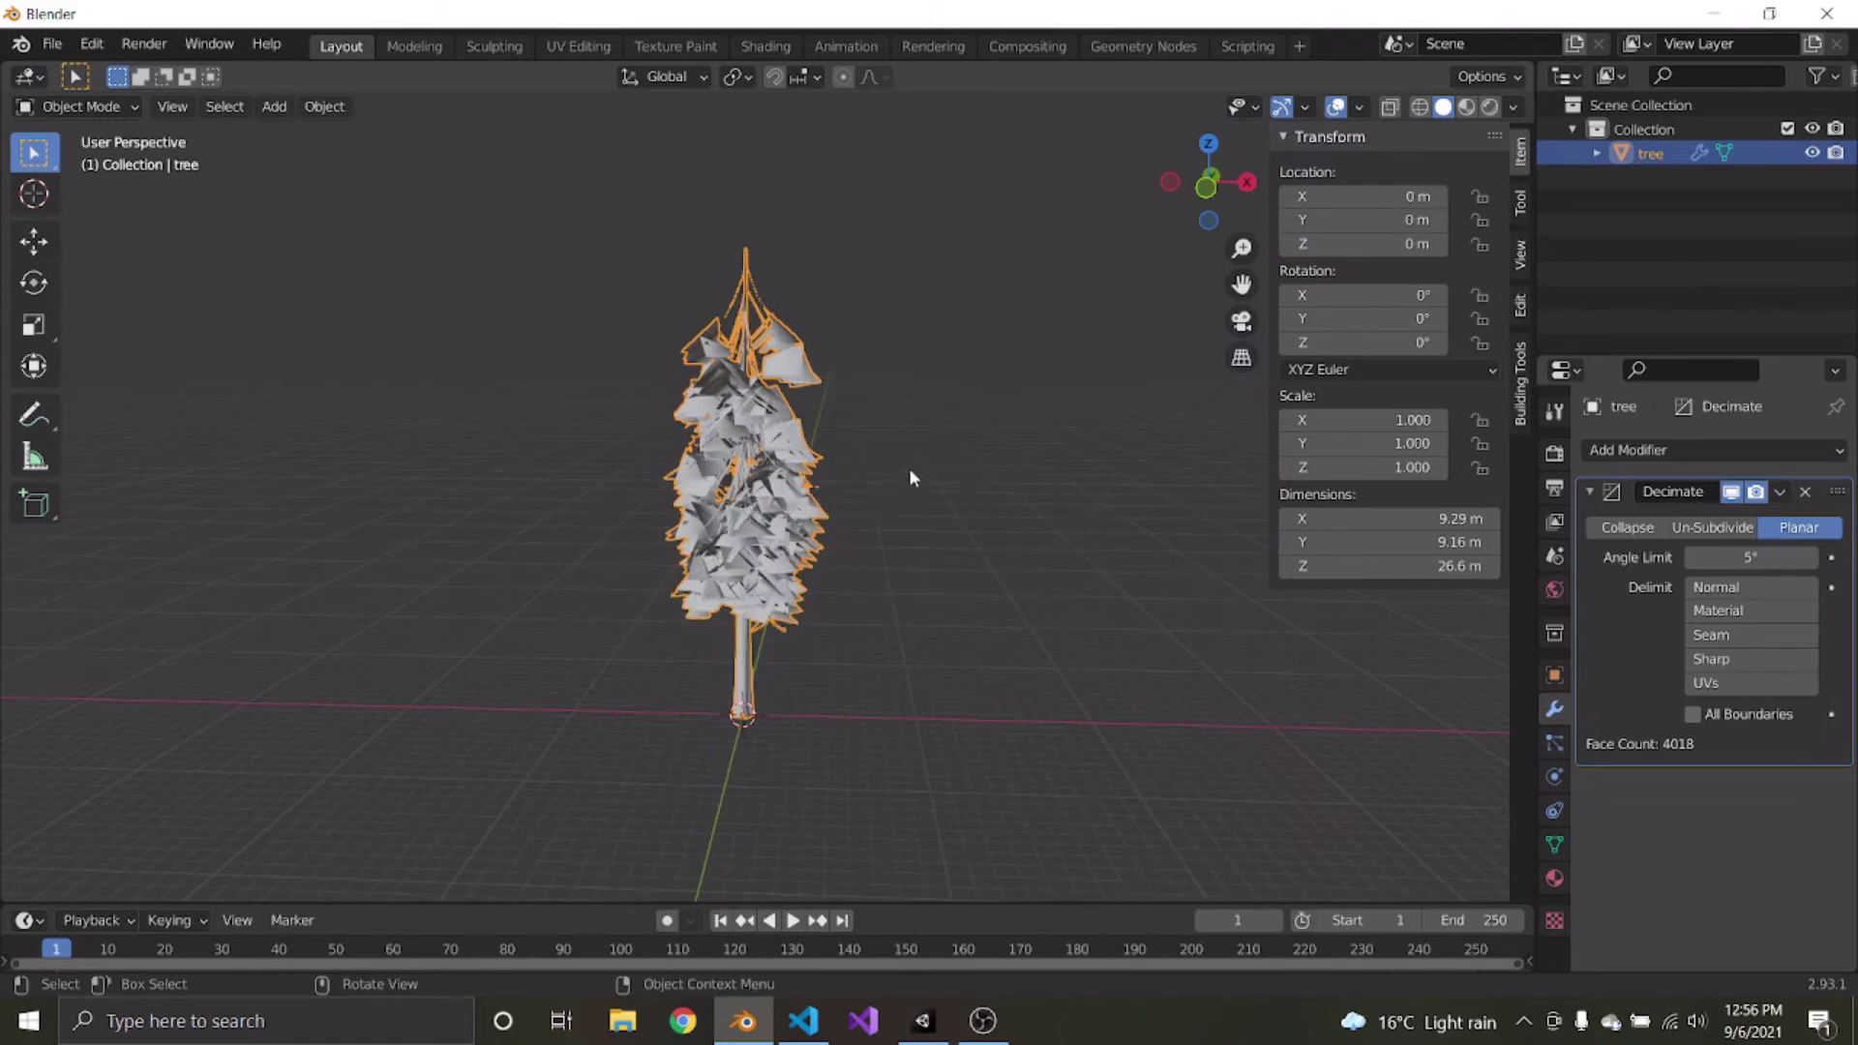
# Compare Un-Subdivide with Planar decimation and examine the base of the trunk in Planar mode
pyautogui.click(1674, 527)
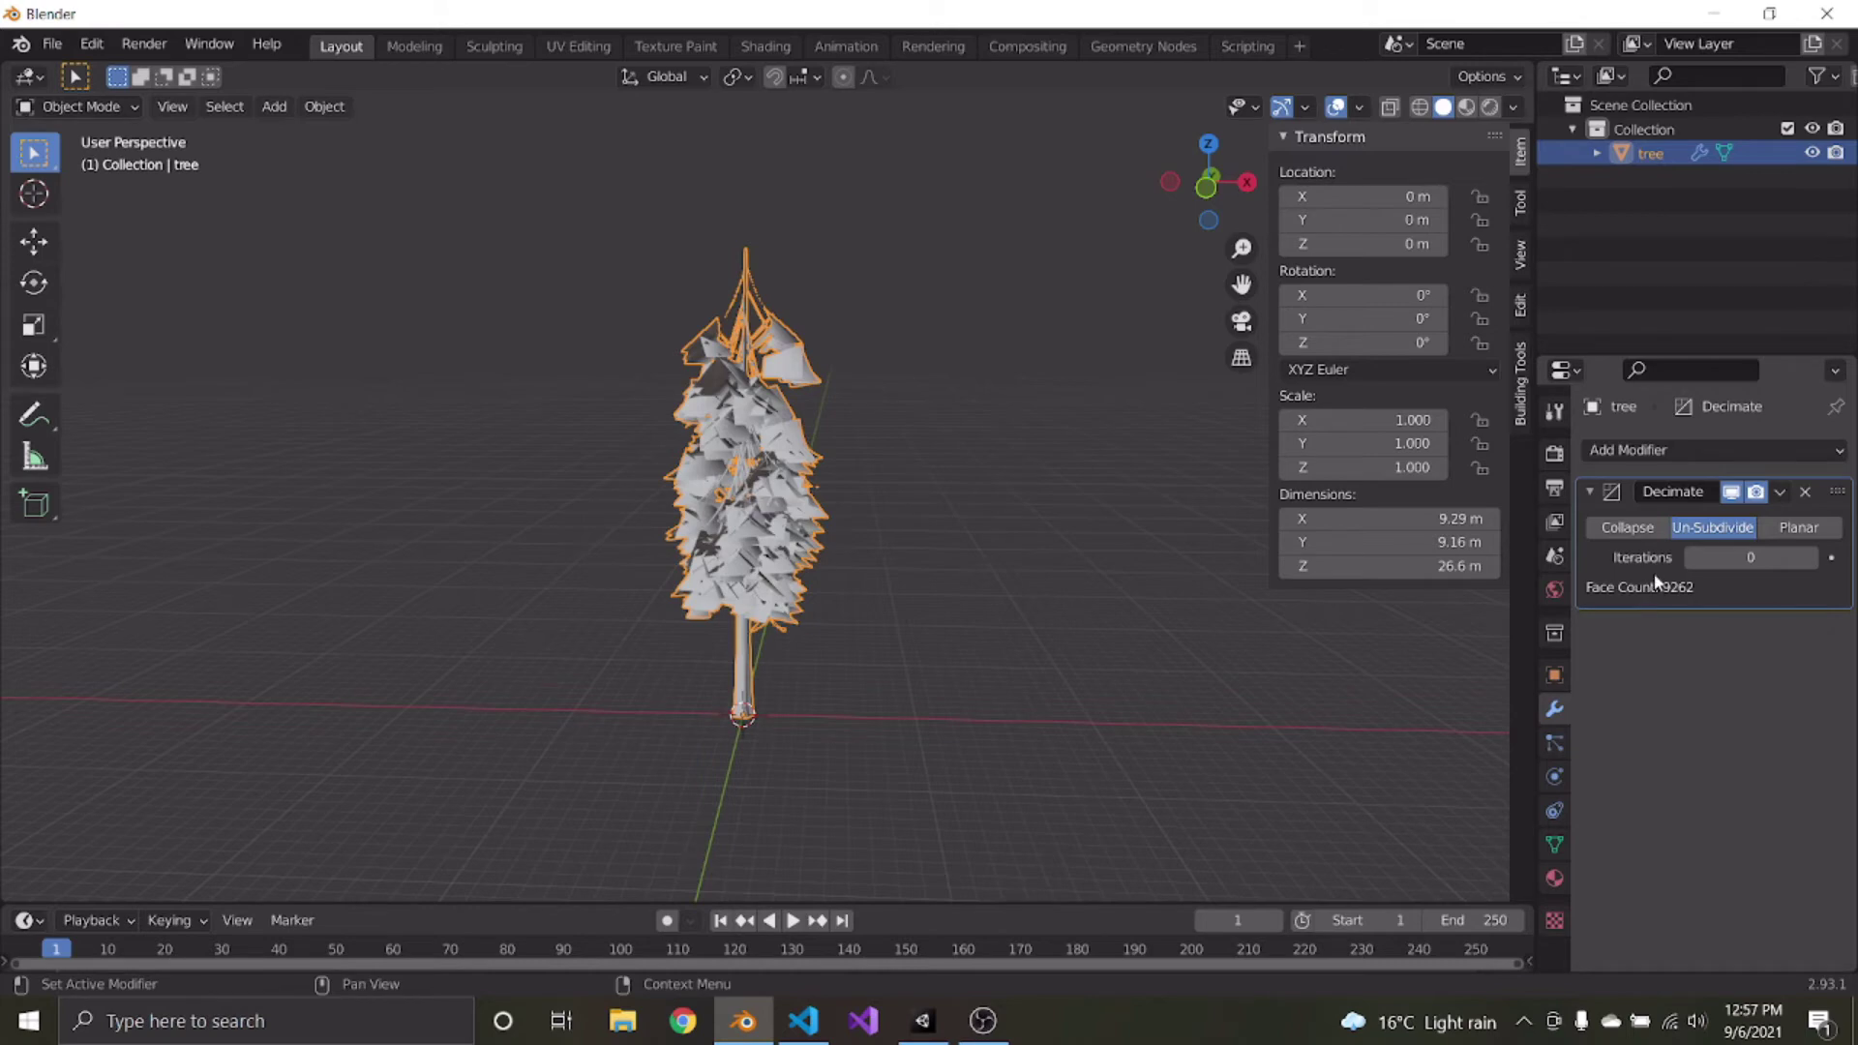
pyautogui.click(1766, 530)
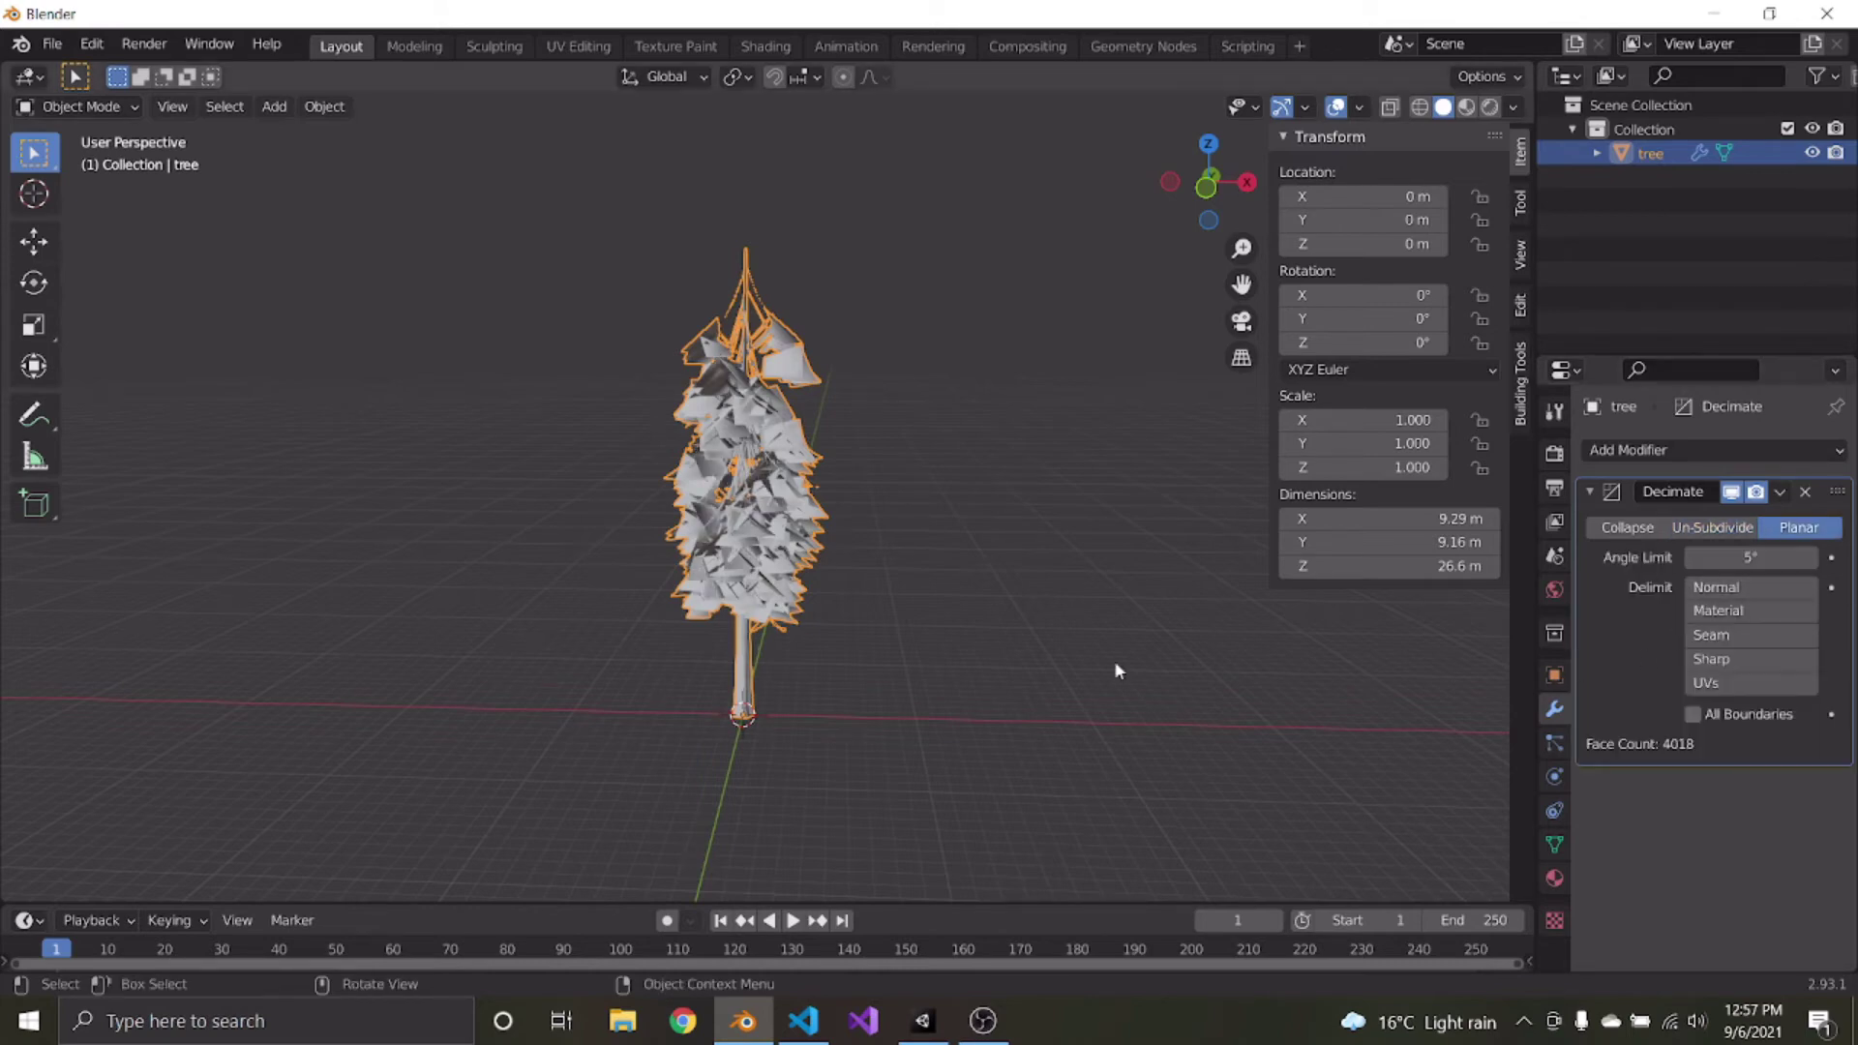
pyautogui.scroll(8, 1115, 668)
pyautogui.scroll(-7, 910, 746)
pyautogui.moveTo(915, 823); pyautogui.dragTo(892, 539, button='middle')
pyautogui.scroll(8, 930, 701)
pyautogui.scroll(-3, 891, 539)
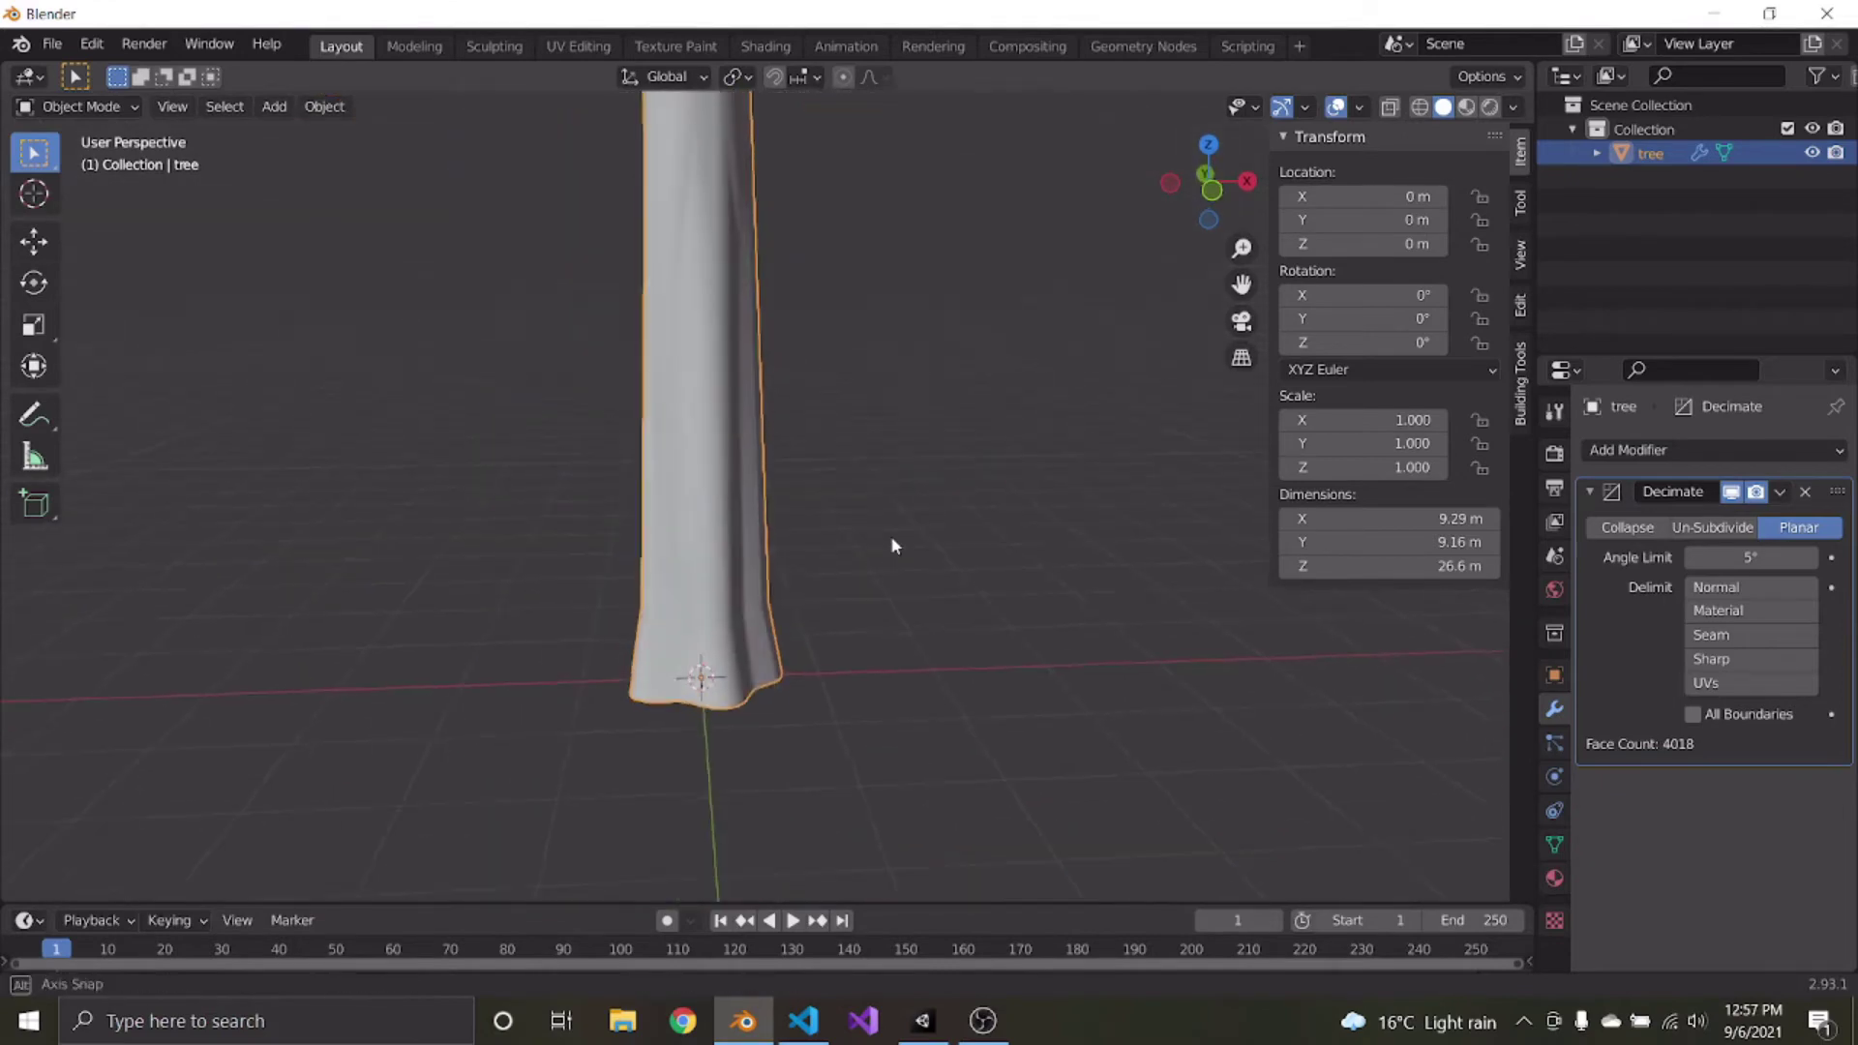
# Raise the Planar angle limit to 9.9° and on to 13°, checking the trunk's shape
pyautogui.moveTo(1750, 557); pyautogui.dragTo(1786, 557)
pyautogui.moveTo(1217, 439); pyautogui.dragTo(943, 420, button='middle')
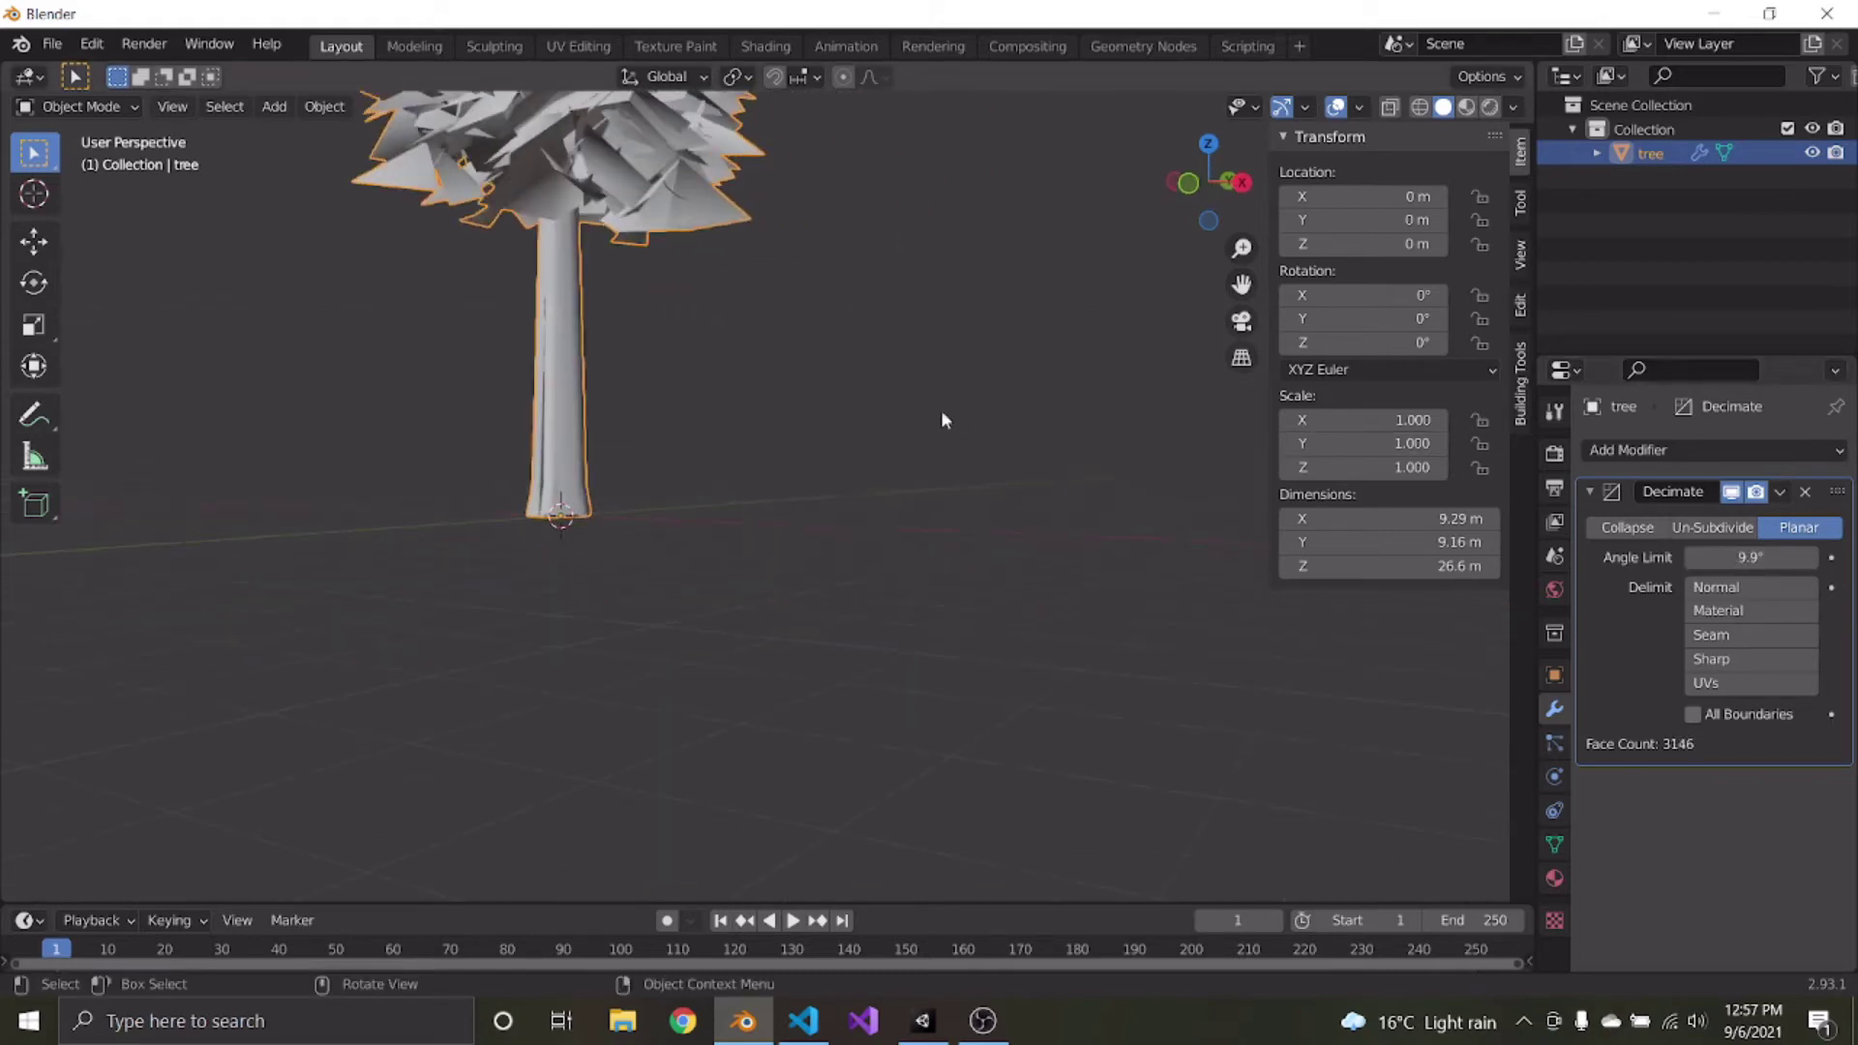
pyautogui.moveTo(436, 395); pyautogui.dragTo(579, 432, button='middle')
pyautogui.scroll(6, 578, 432)
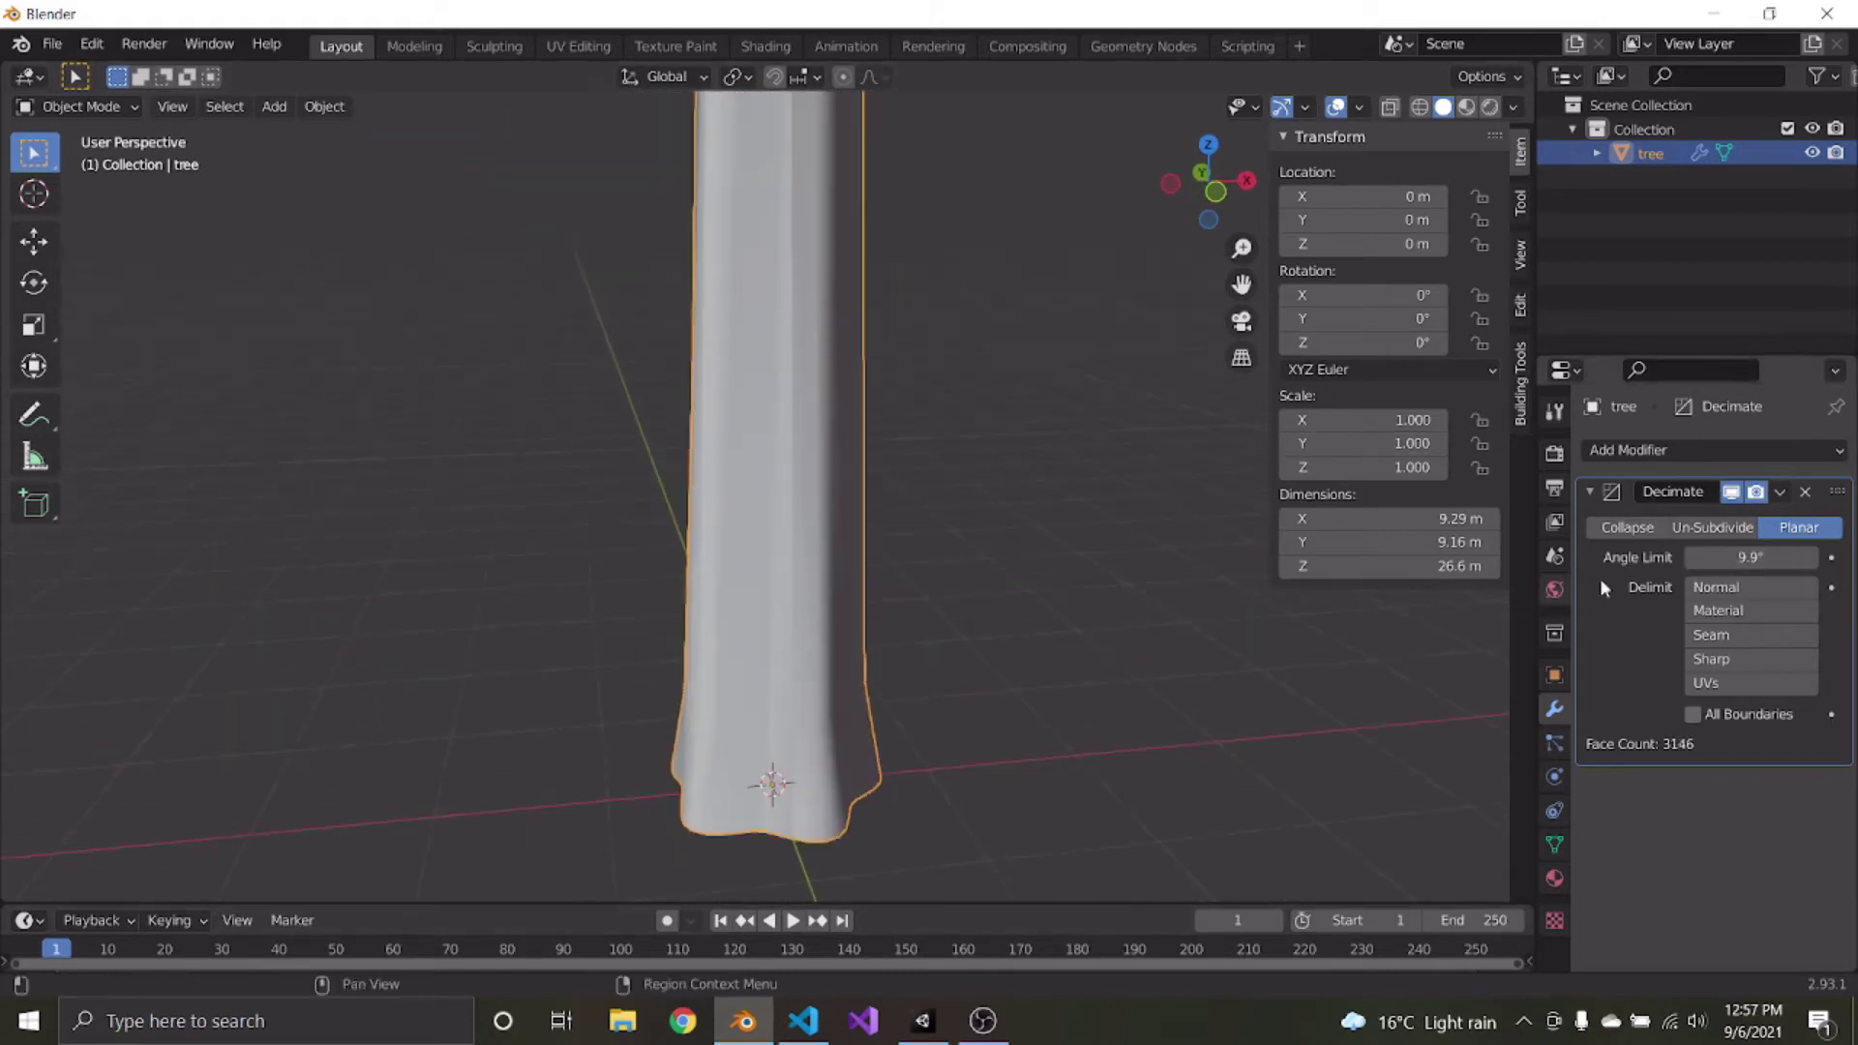
pyautogui.moveTo(1764, 562); pyautogui.dragTo(1790, 561)
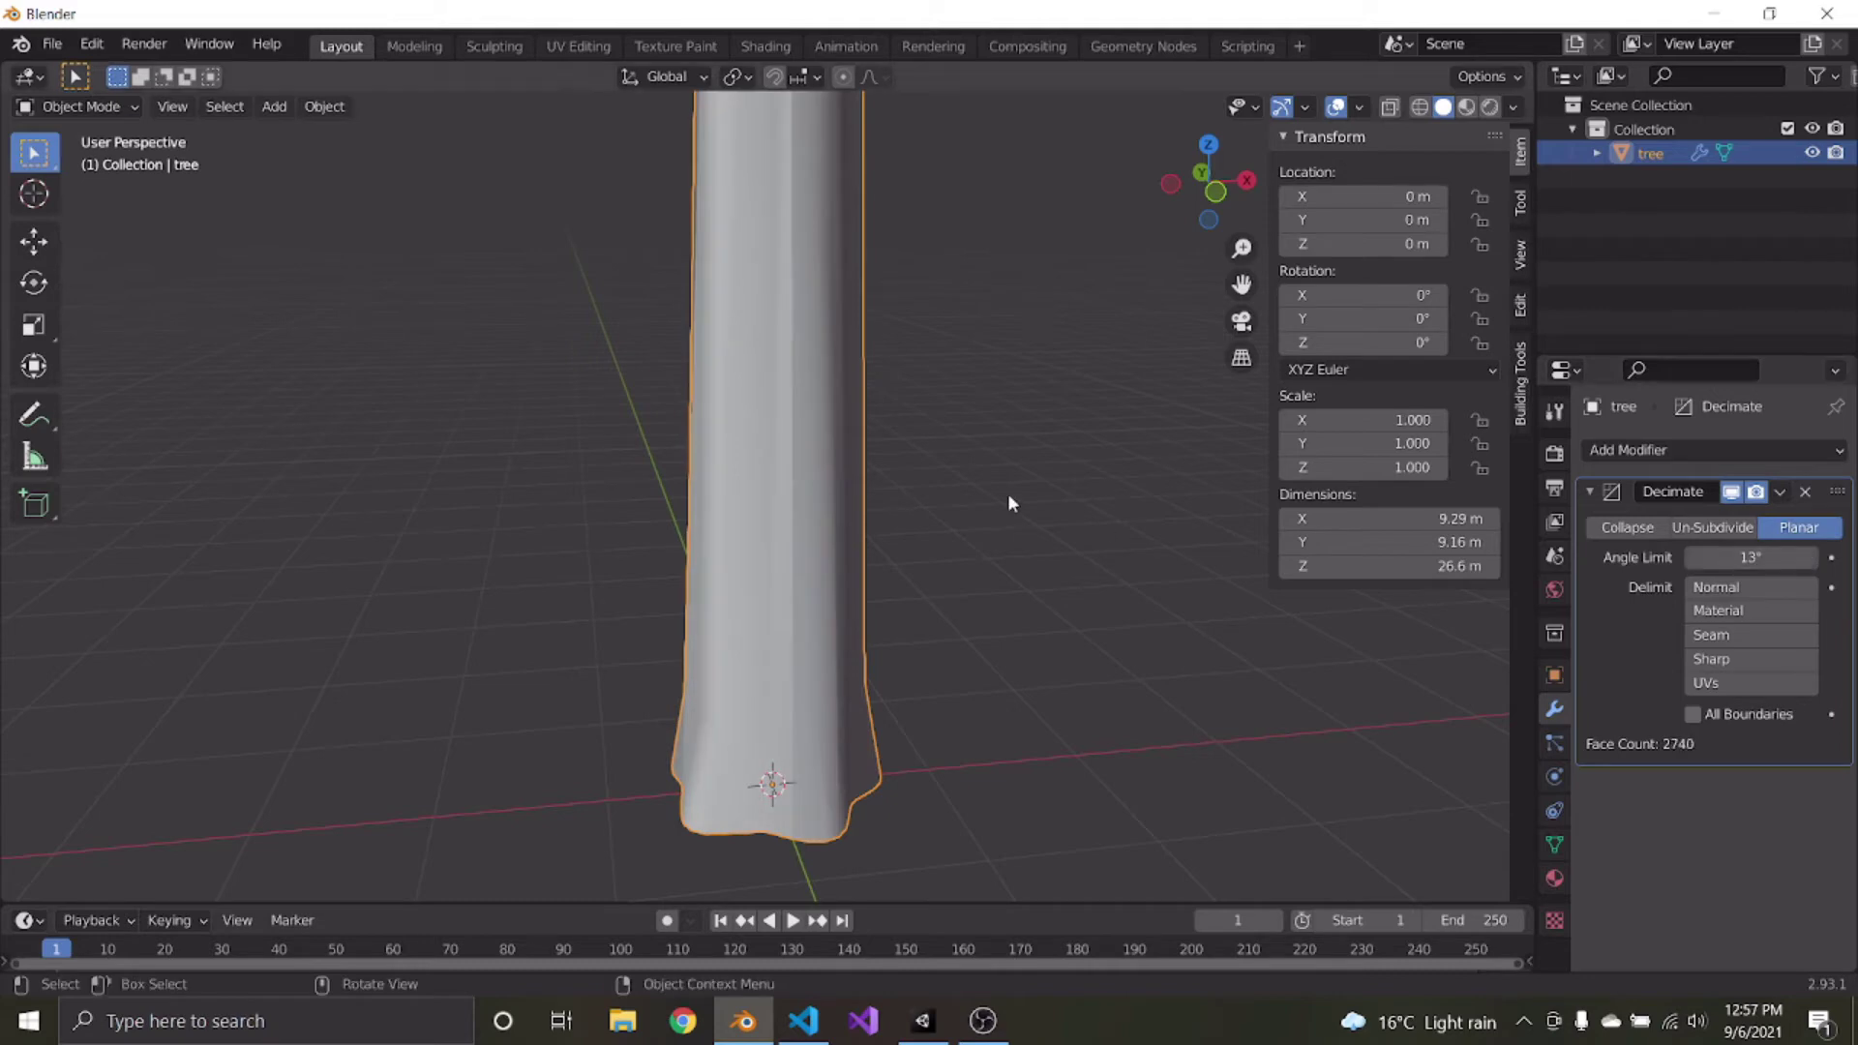
pyautogui.scroll(-8, 1007, 494)
pyautogui.moveTo(986, 504); pyautogui.dragTo(947, 498, button='middle')
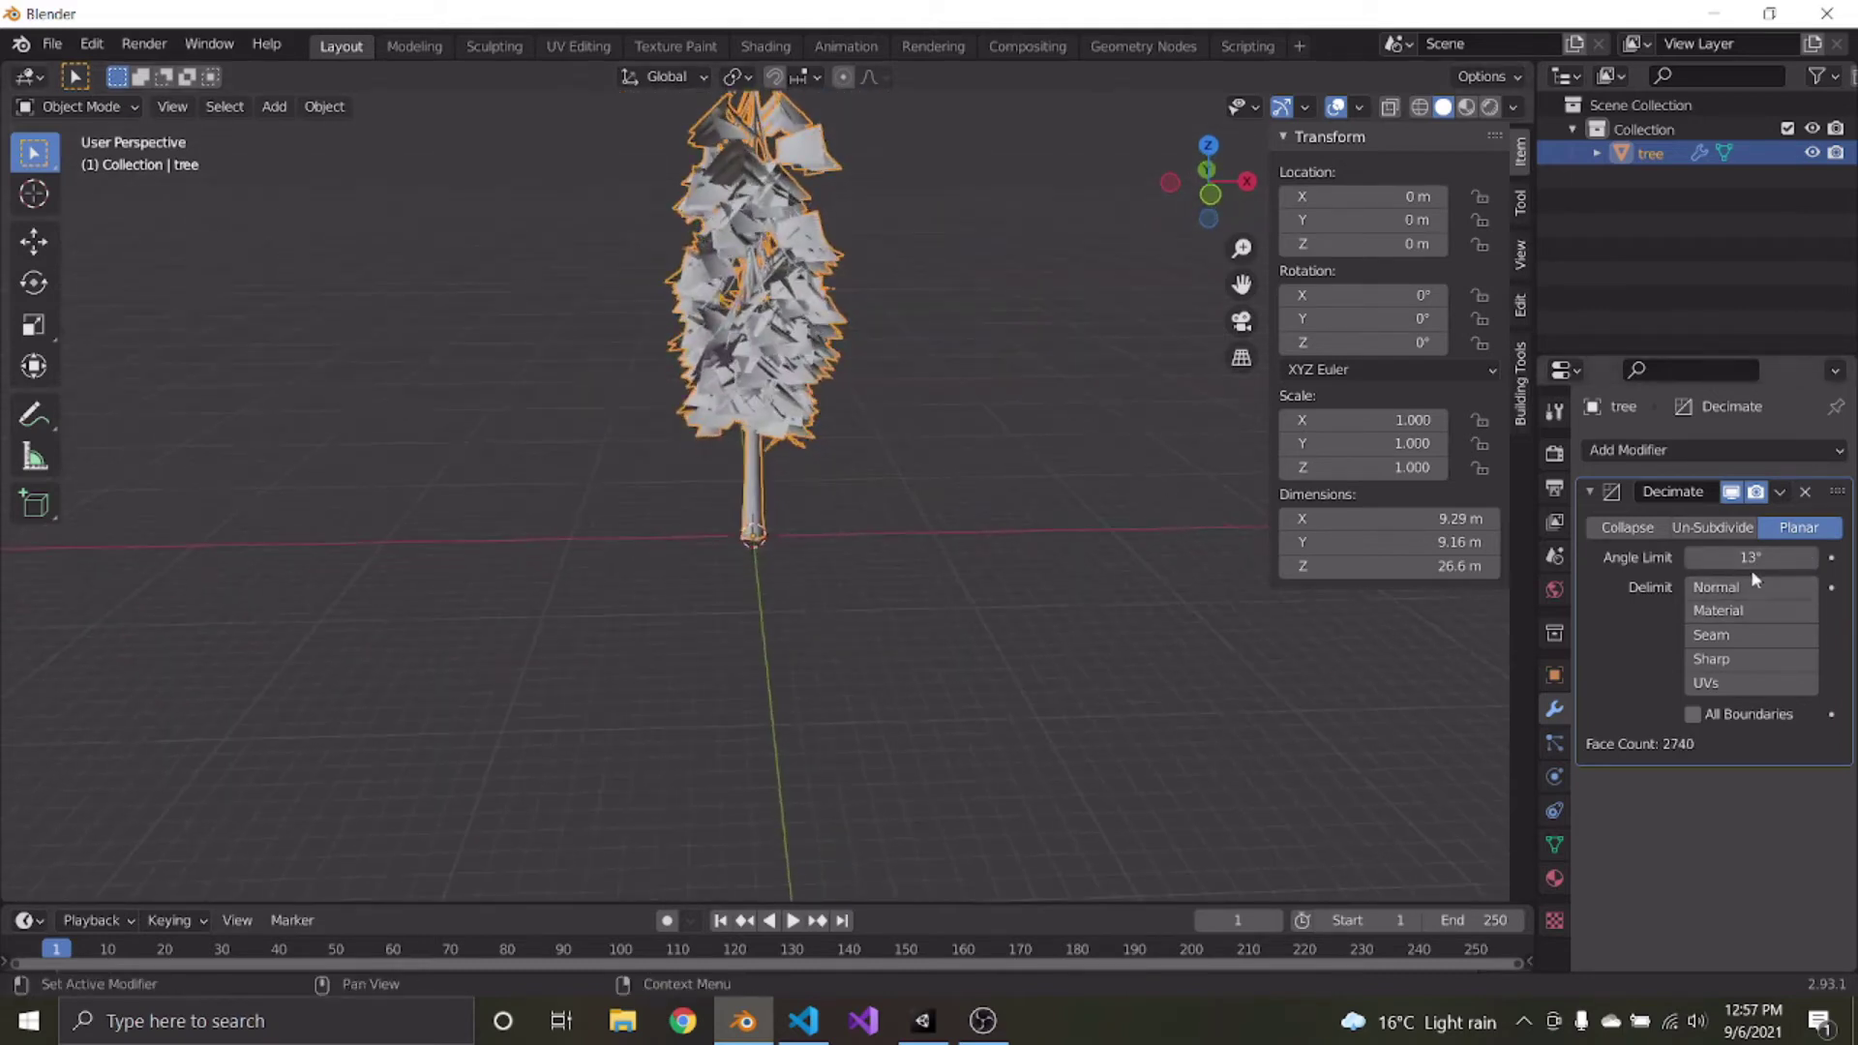
# Set the Decimate angle limit to 15° and inspect the trunk up close
pyautogui.moveTo(1752, 559)
pyautogui.mouseDown()
pyautogui.moveTo(1674, 559)
pyautogui.moveTo(1802, 559)
pyautogui.moveTo(1742, 557)
pyautogui.mouseUp()
pyautogui.scroll(5, 968, 503)
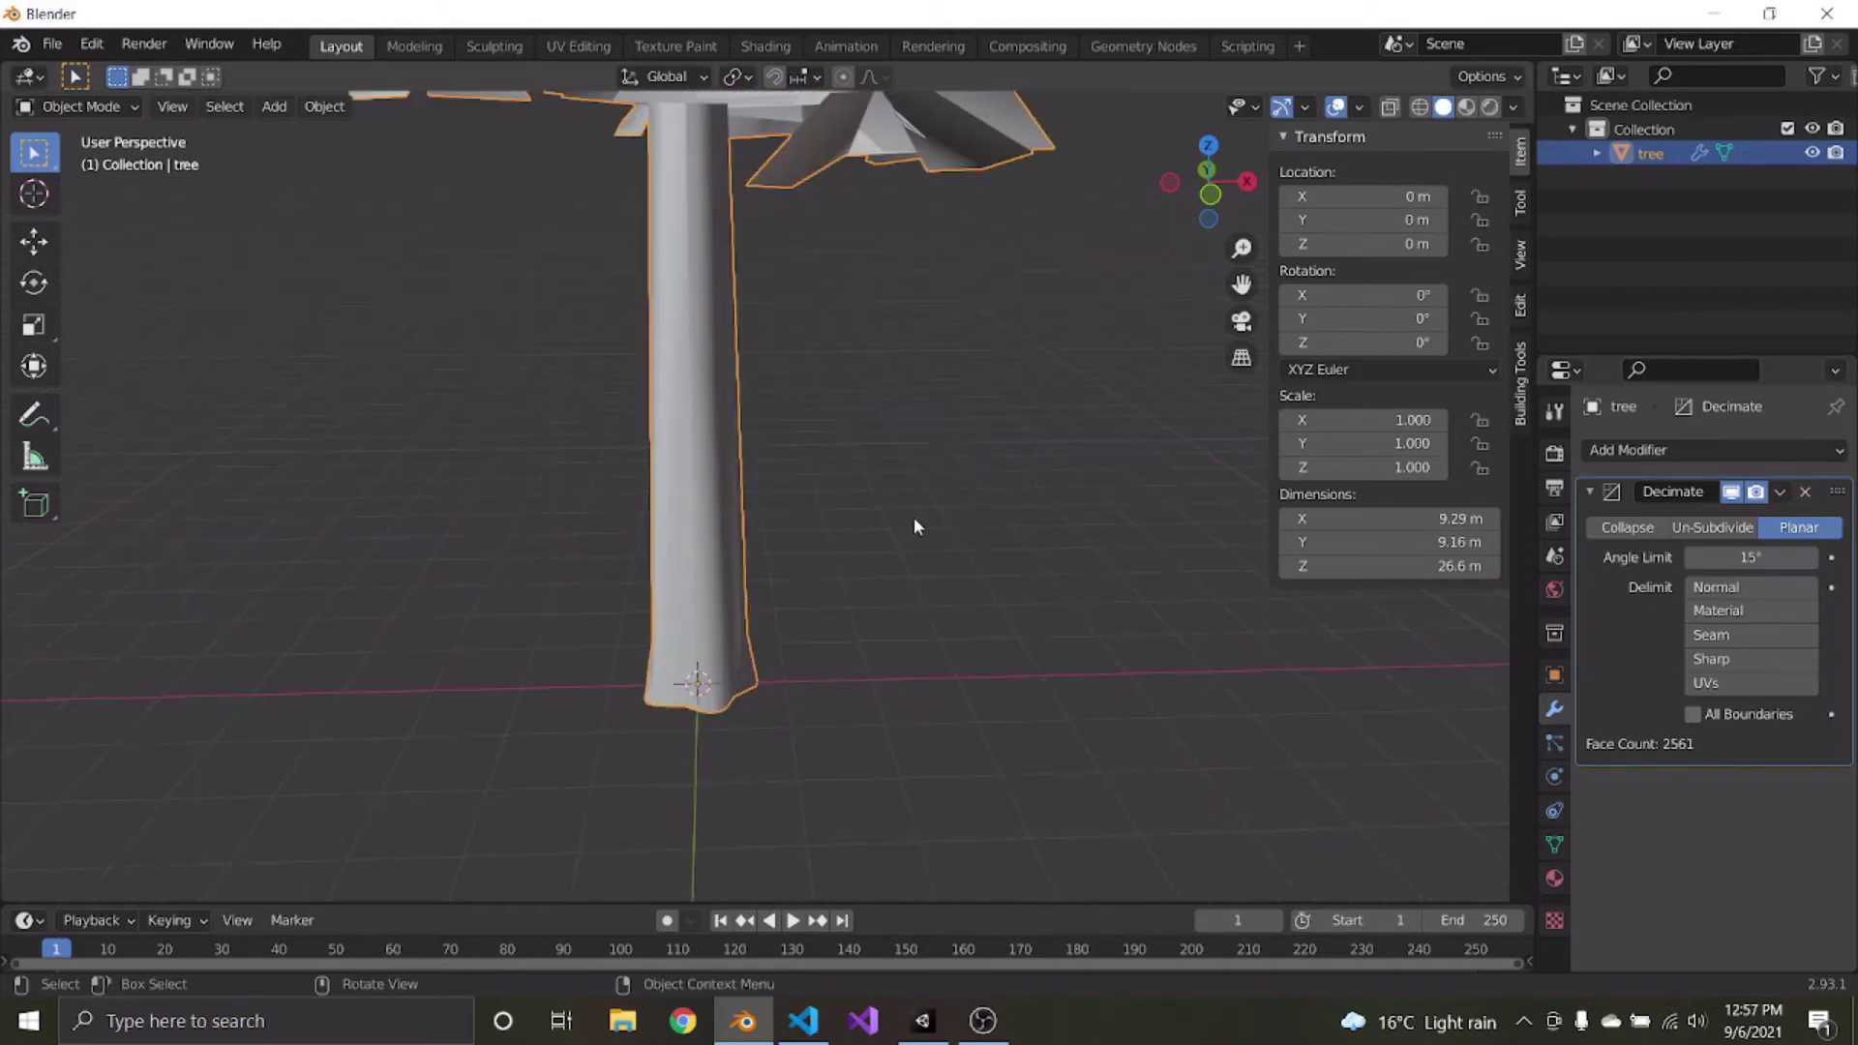
pyautogui.moveTo(914, 519); pyautogui.dragTo(968, 571, button='middle')
pyautogui.scroll(5, 801, 639)
pyautogui.scroll(-7, 953, 619)
# Raise the Decimate angle limit in one-degree steps to 18°
pyautogui.moveTo(1802, 560); pyautogui.dragTo(1813, 562)
pyautogui.click(1813, 559)
pyautogui.click(1813, 560)
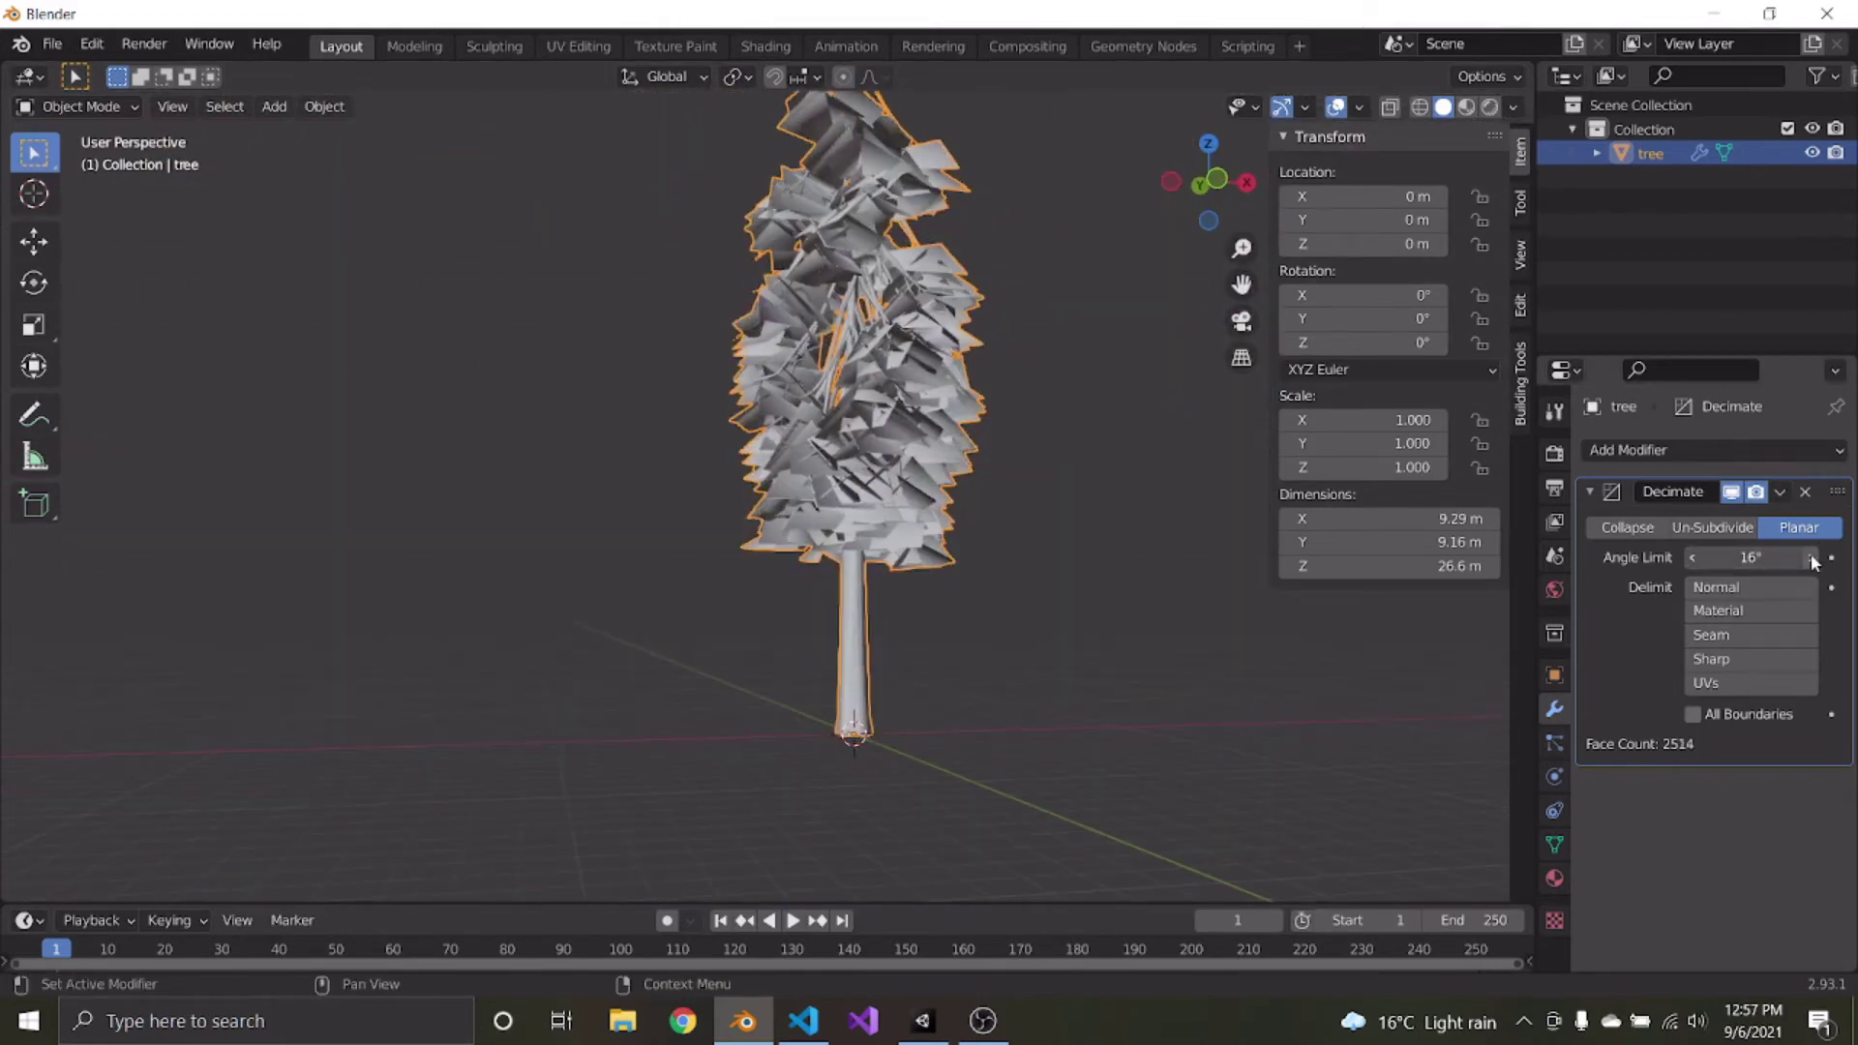
pyautogui.click(1813, 559)
pyautogui.moveTo(1142, 639); pyautogui.dragTo(1031, 659, button='middle')
pyautogui.click(1813, 560)
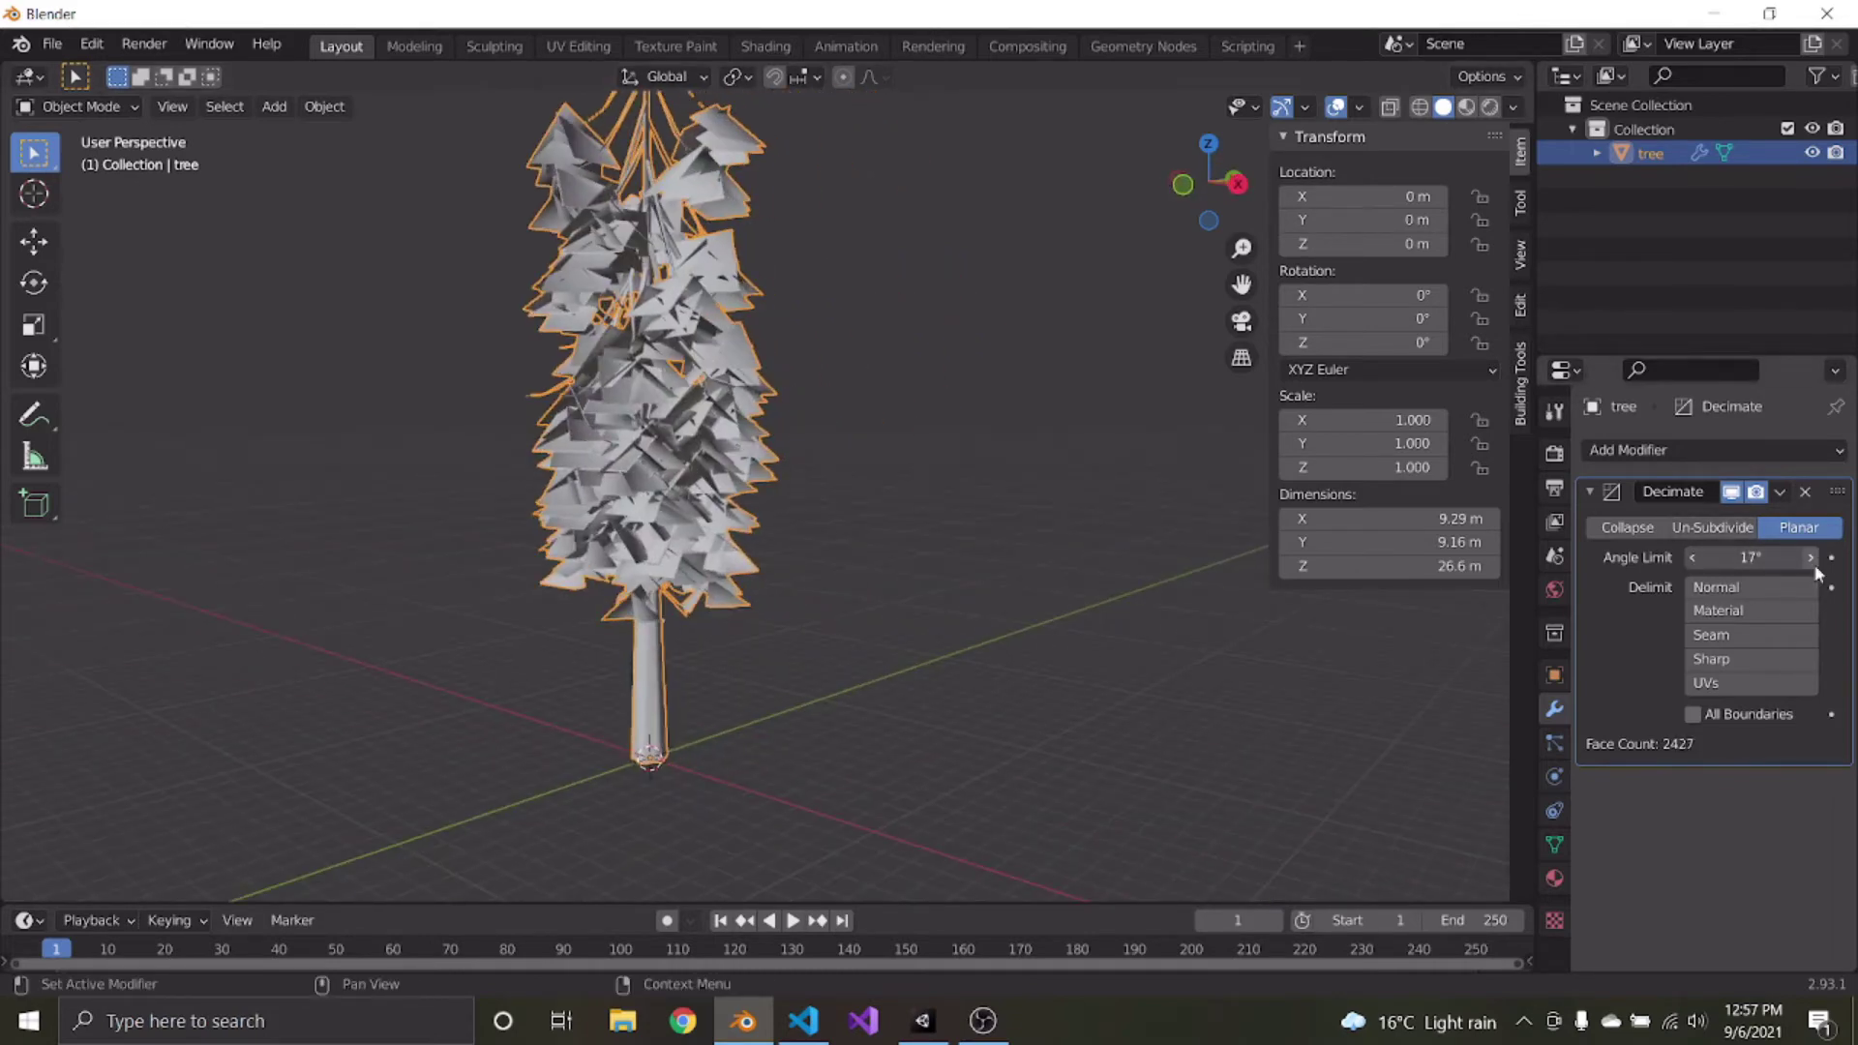
pyautogui.click(1813, 559)
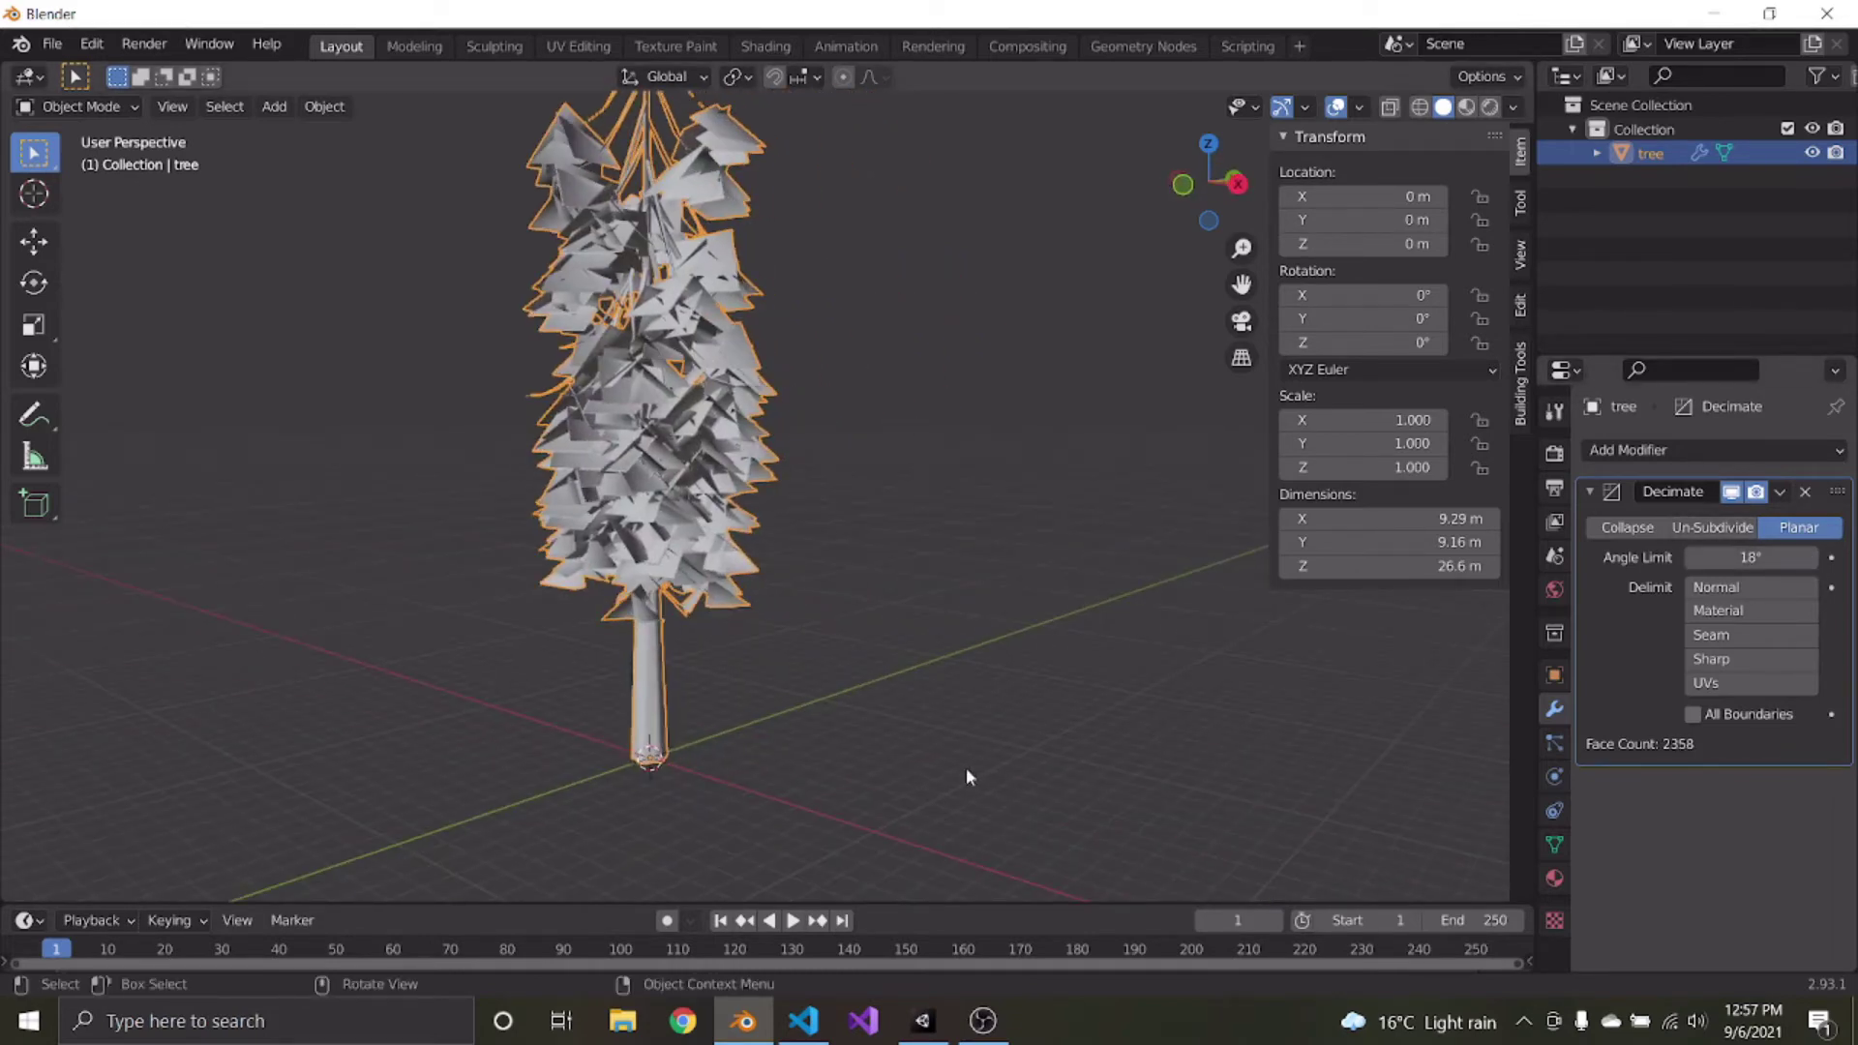
# Inspect the lower trunk and set the Decimate angle limit to 20°
pyautogui.scroll(6, 966, 769)
pyautogui.keyDown('shift'); pyautogui.moveTo(966, 769); pyautogui.dragTo(1244, 417, button='middle'); pyautogui.keyUp('shift')
pyautogui.moveTo(958, 649); pyautogui.dragTo(997, 634, button='middle')
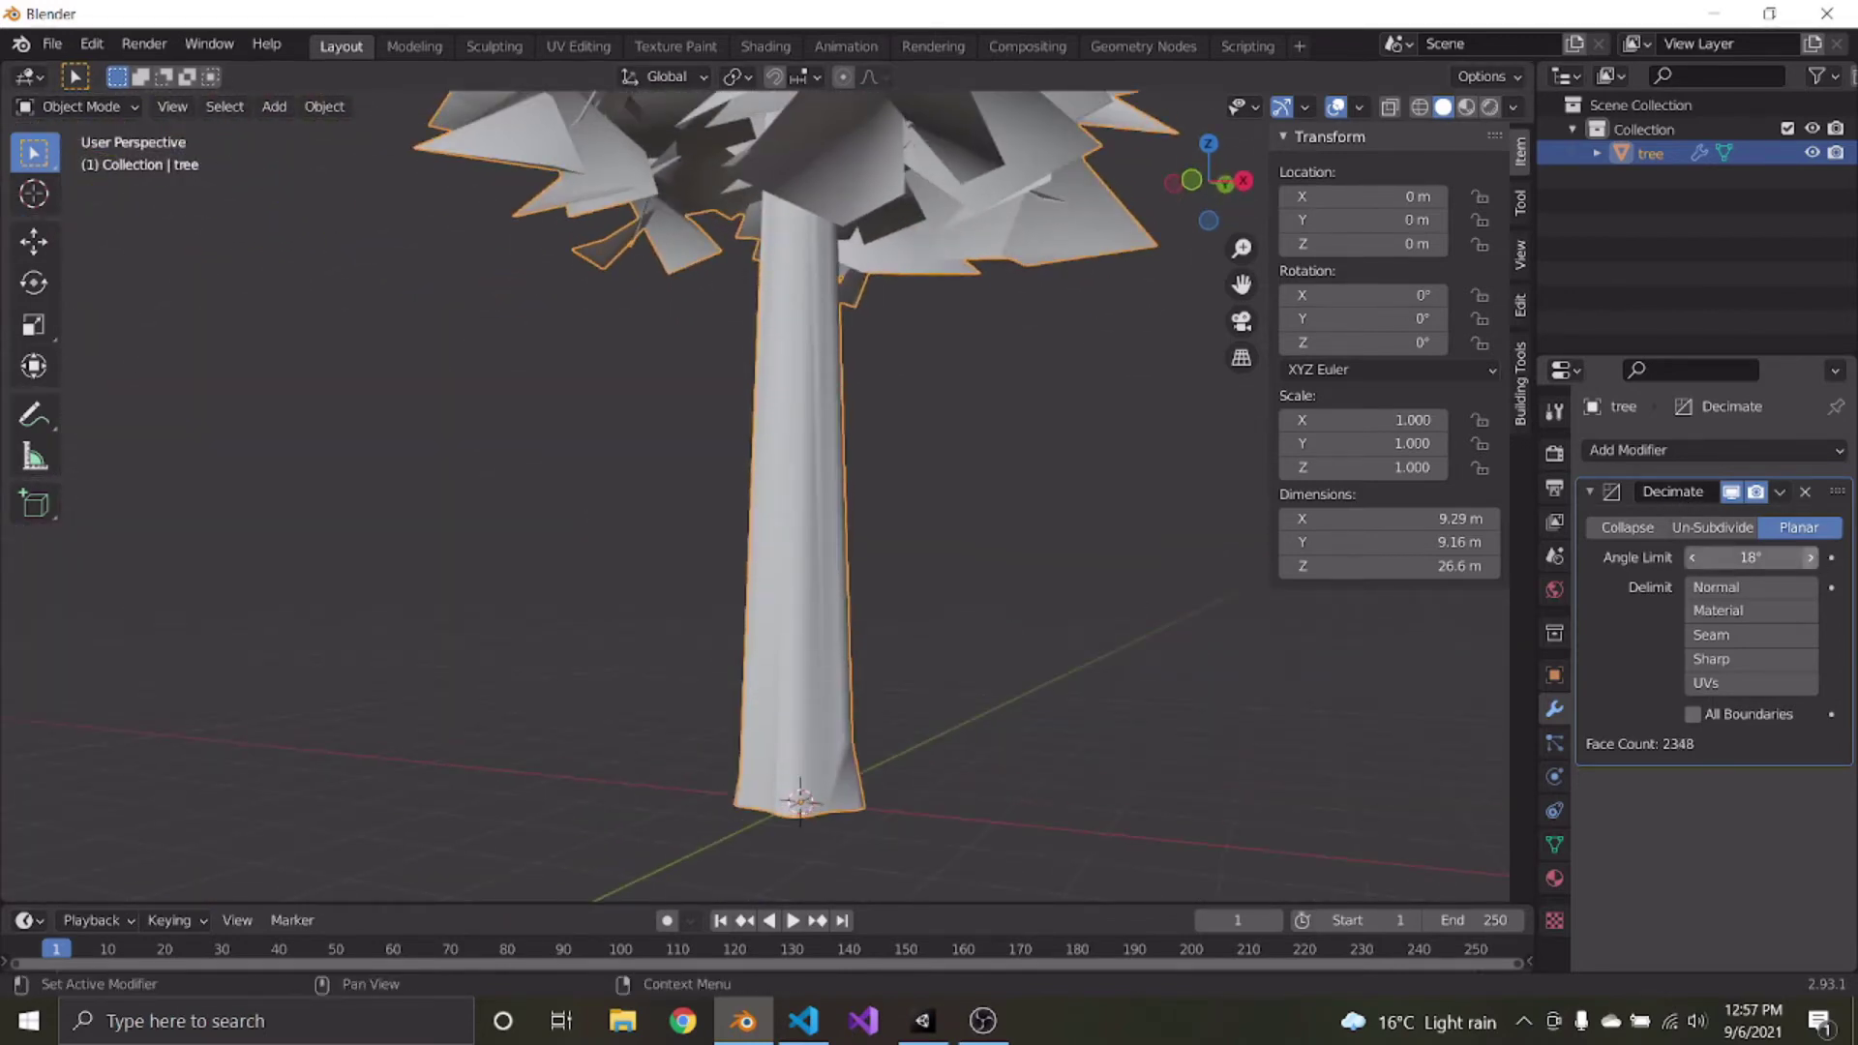
pyautogui.click(1812, 559)
pyautogui.click(1811, 559)
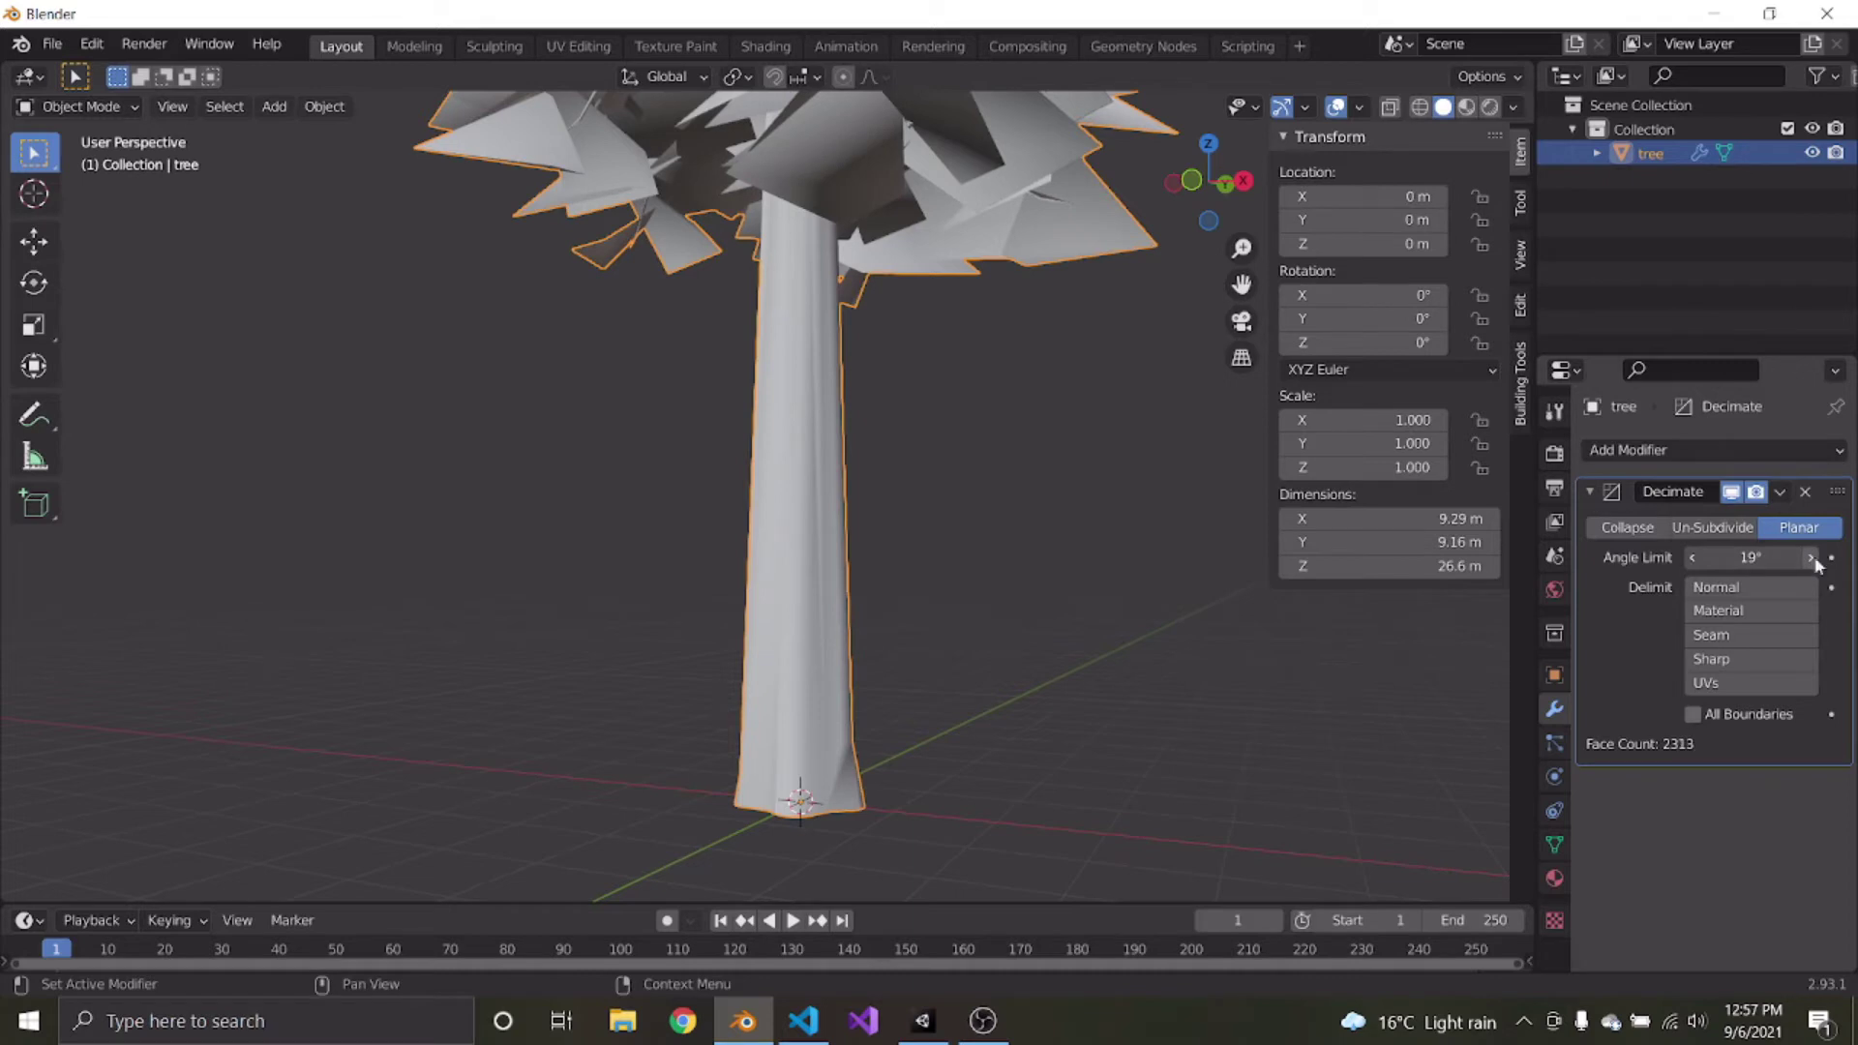
pyautogui.click(1812, 560)
pyautogui.click(1812, 560)
pyautogui.click(1812, 559)
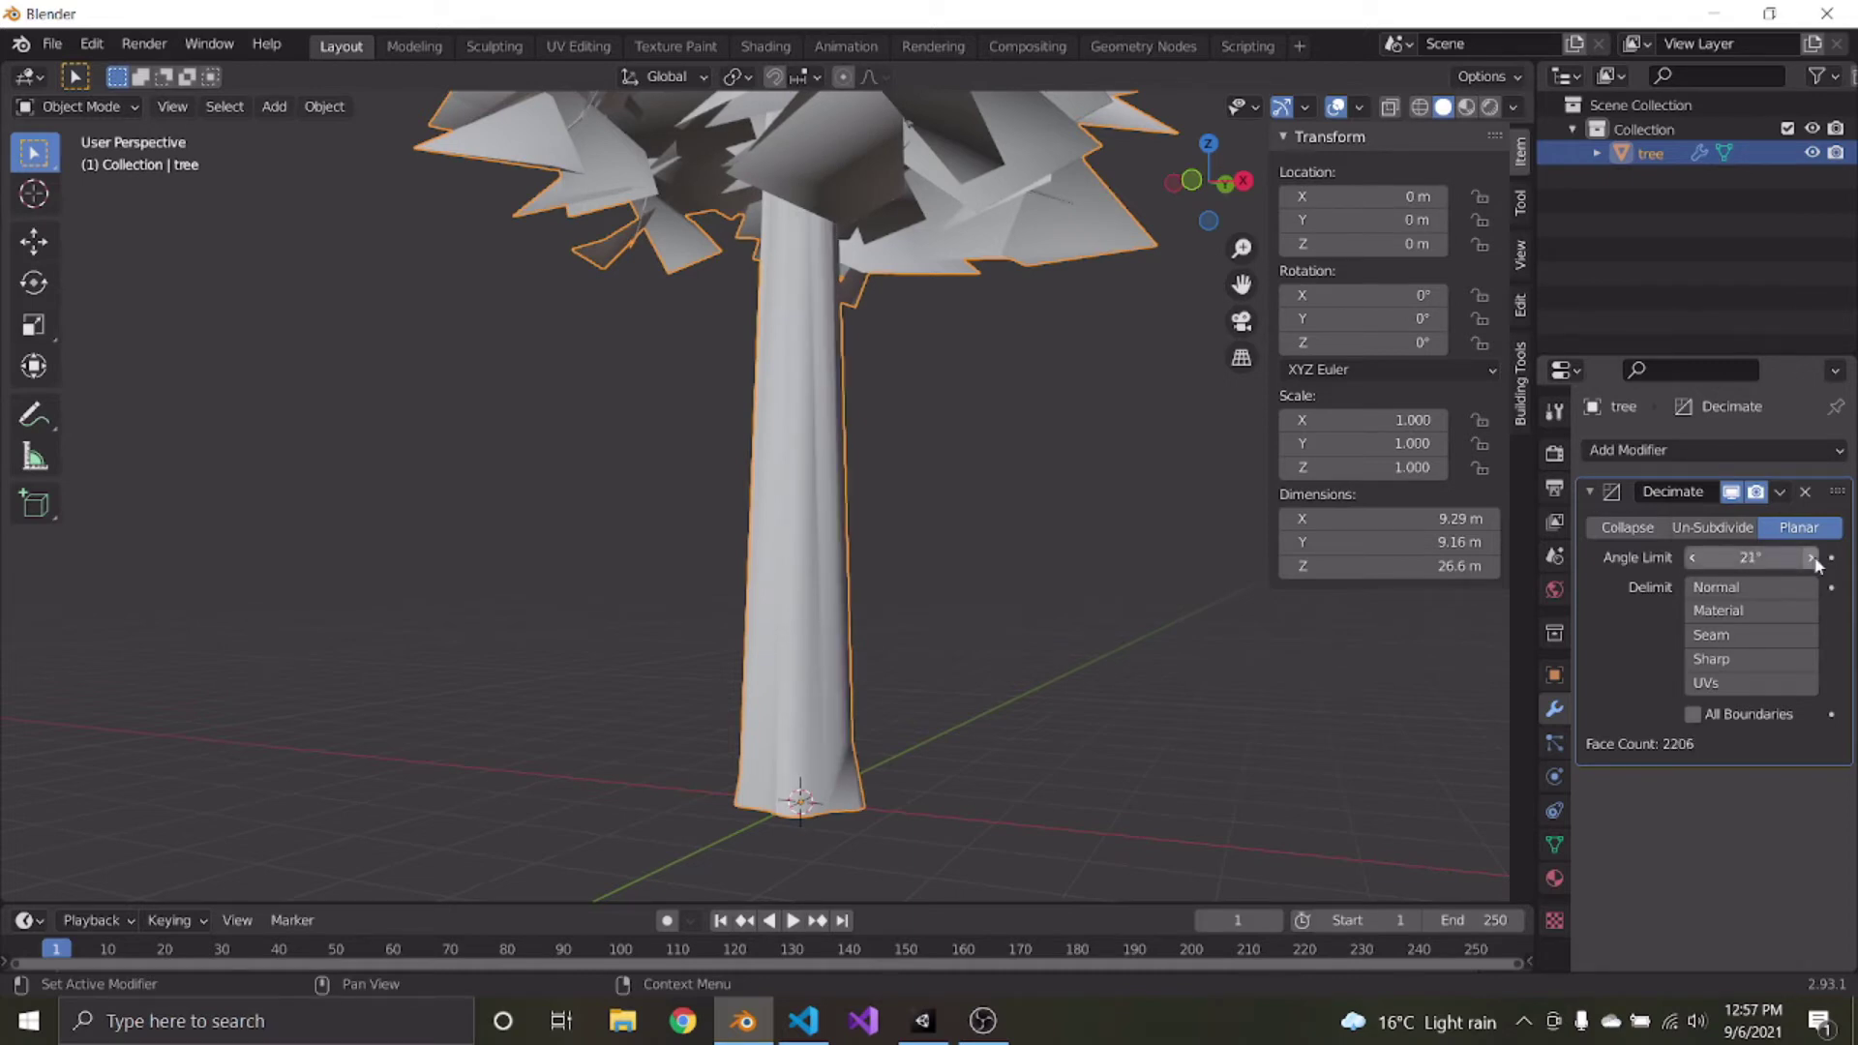
pyautogui.click(1690, 560)
# Review the whole tree and apply its Decimate modifier
pyautogui.moveTo(764, 368); pyautogui.dragTo(594, 650, button='middle')
pyautogui.scroll(-4, 776, 520)
pyautogui.click(944, 484)
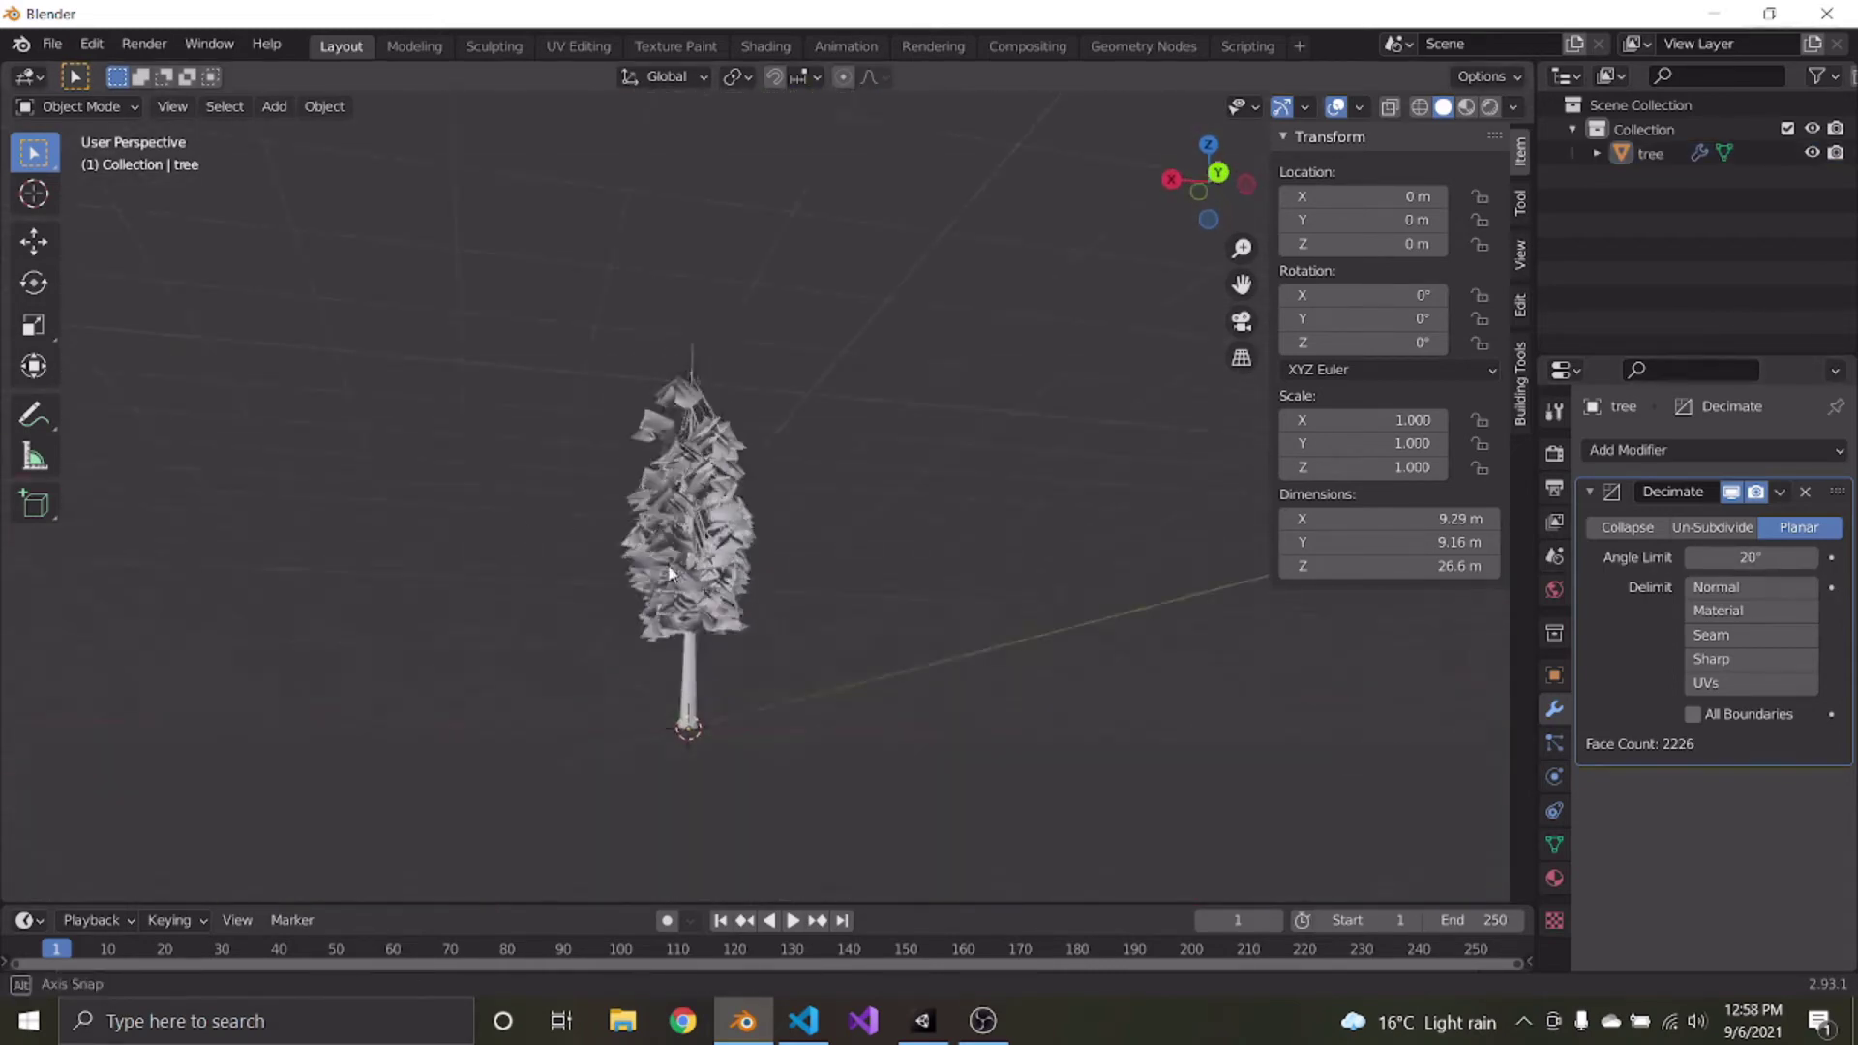
pyautogui.click(594, 651)
pyautogui.moveTo(791, 428); pyautogui.dragTo(963, 426, button='middle')
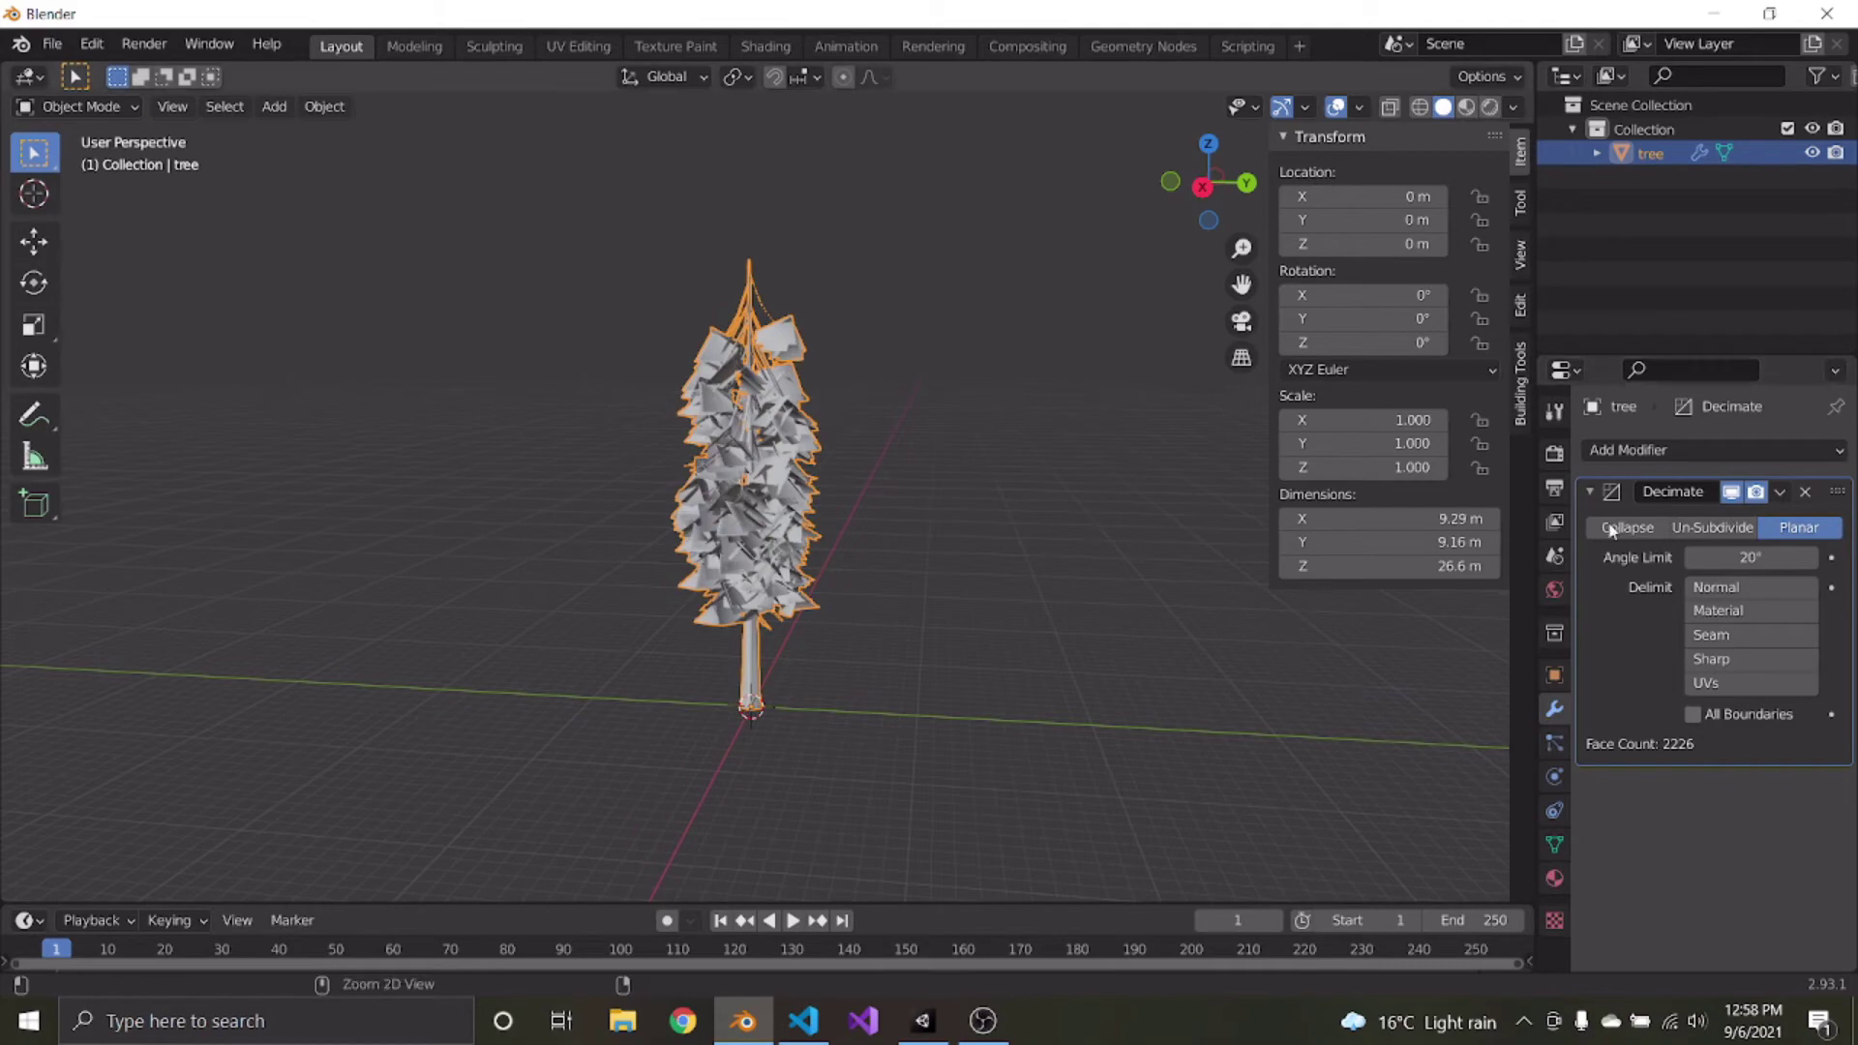
pyautogui.hotkey('ctrl', 'a')
# Examine the decimated mesh in Edit Mode, covering the leaf planes and the base of the trunk
pyautogui.moveTo(1112, 574); pyautogui.dragTo(1233, 571, button='middle')
pyautogui.press('Tab')
pyautogui.scroll(5, 1083, 606)
pyautogui.scroll(-5, 1104, 518)
pyautogui.scroll(5, 1233, 571)
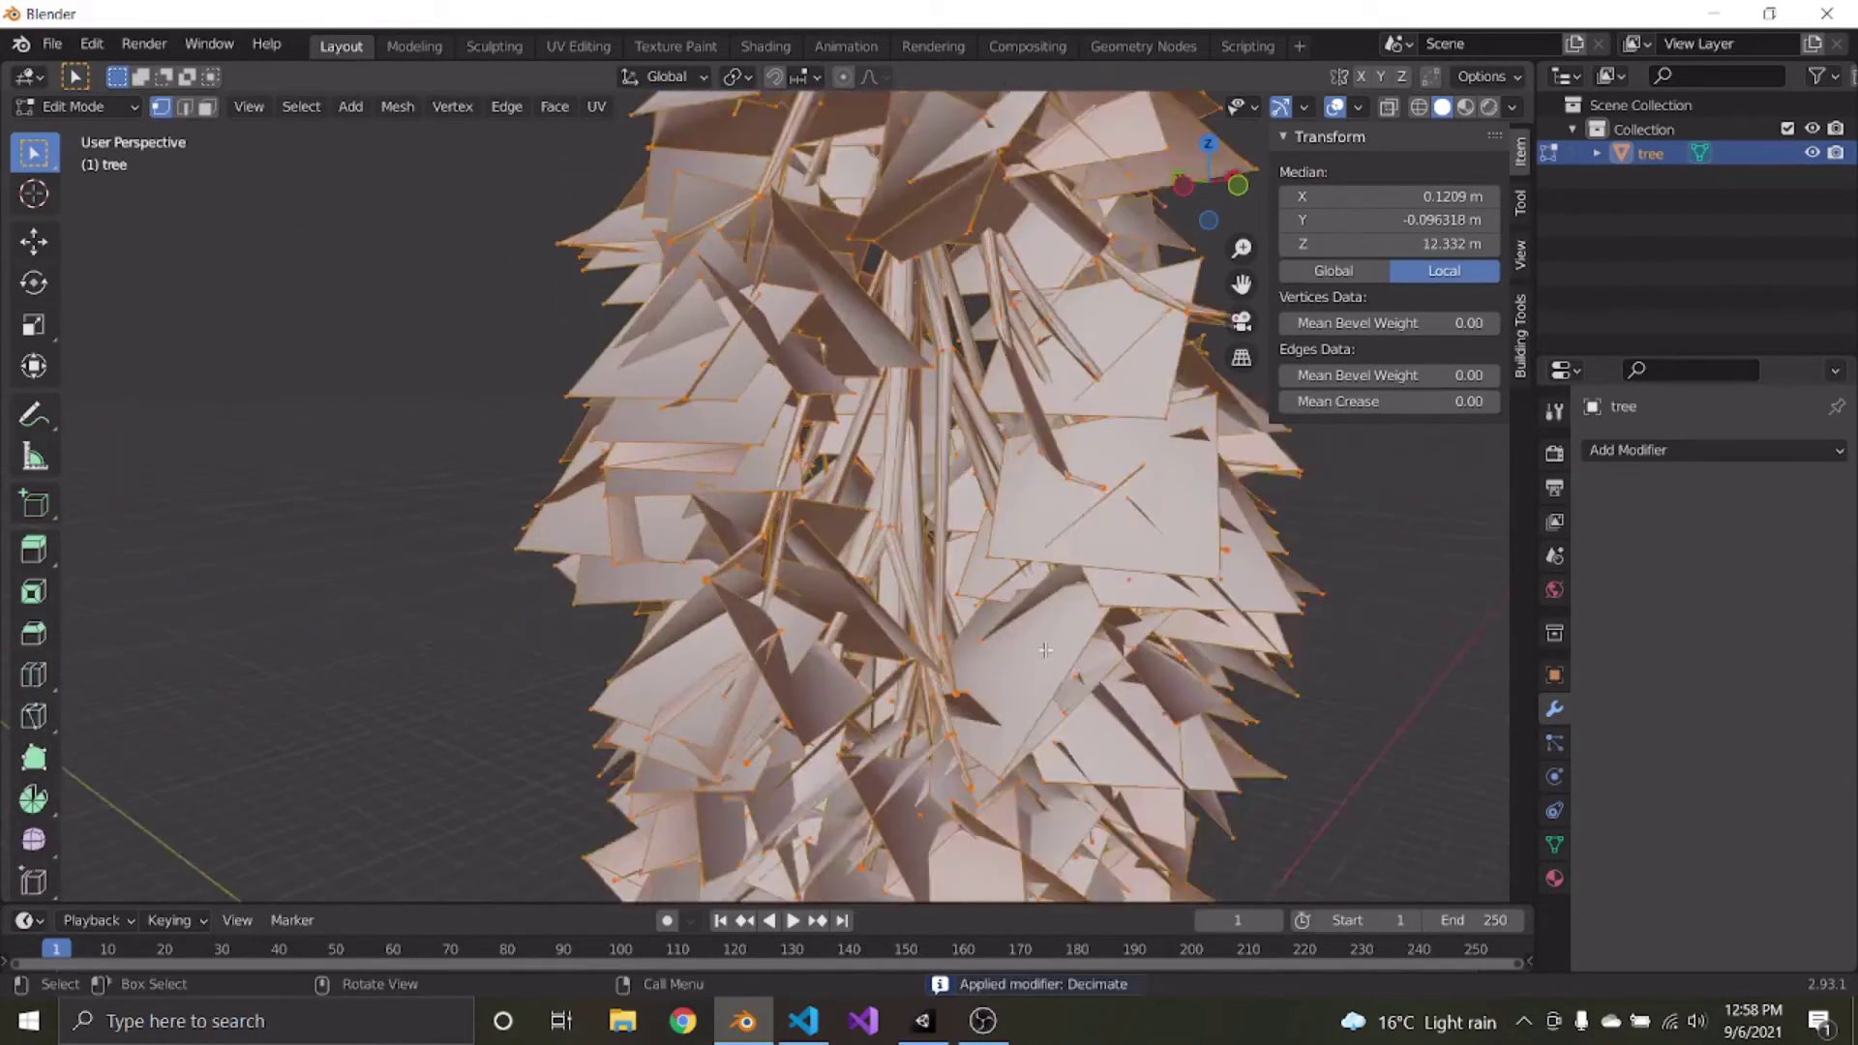
pyautogui.scroll(-4, 1207, 668)
pyautogui.moveTo(1207, 668); pyautogui.dragTo(625, 478, button='middle')
pyautogui.scroll(3, 871, 596)
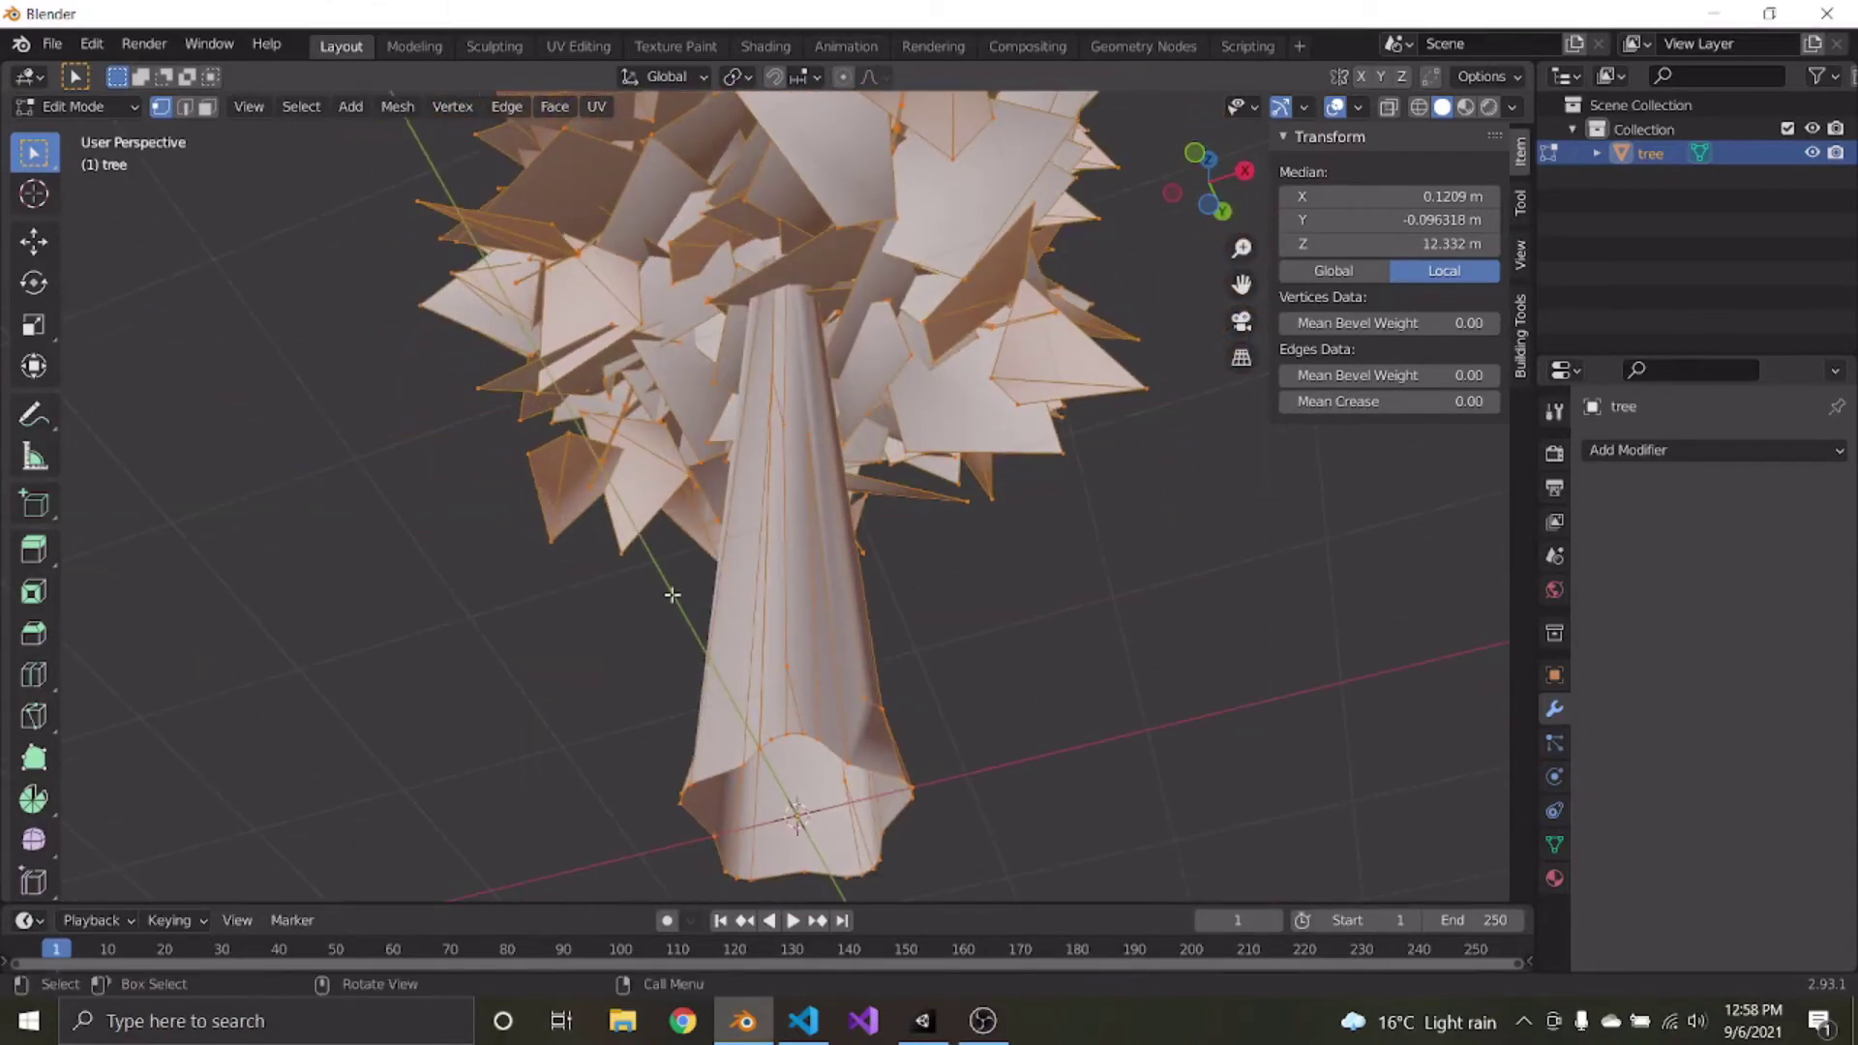
pyautogui.press('Tab')
pyautogui.press('Tab')
pyautogui.moveTo(871, 571); pyautogui.dragTo(1362, 703, button='middle')
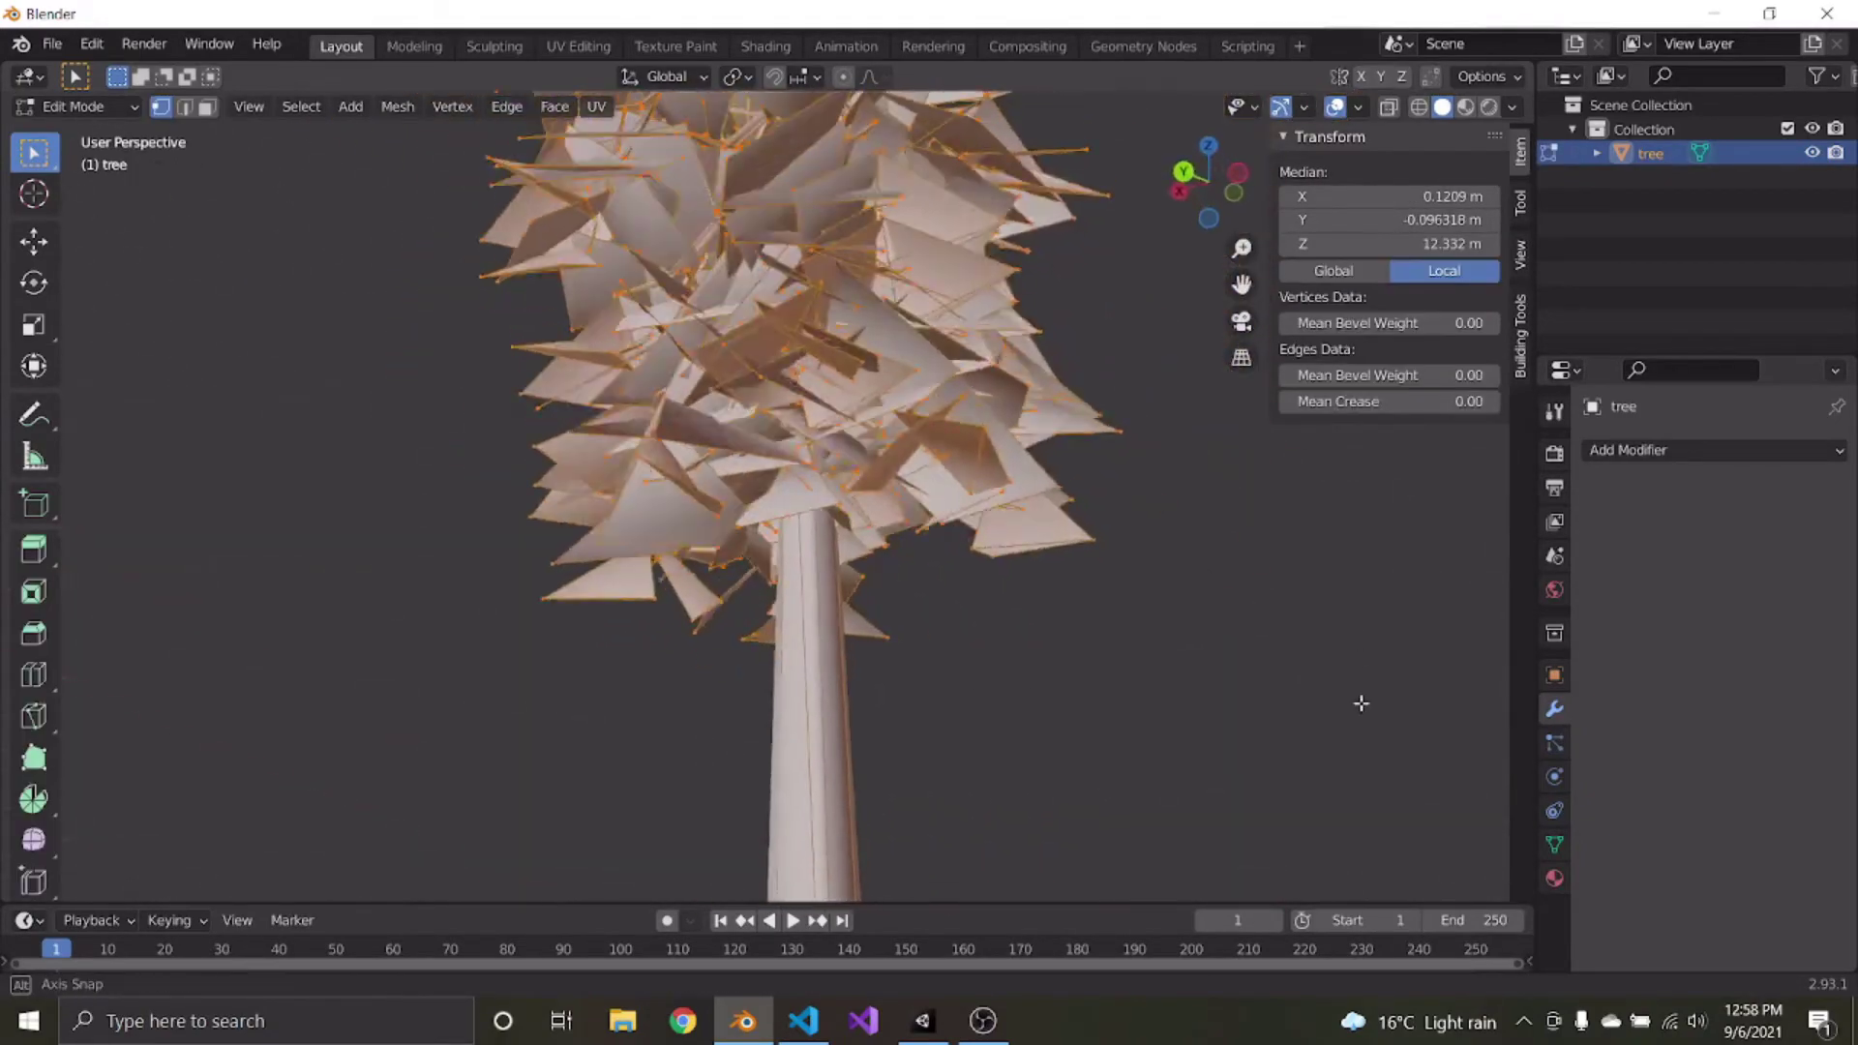
pyautogui.scroll(-3, 904, 526)
pyautogui.moveTo(904, 526); pyautogui.dragTo(935, 577, button='middle')
# Compare the tree's upper branches and foliage between Object Mode and Edit Mode
pyautogui.press('Tab')
pyautogui.scroll(-3, 908, 462)
pyautogui.scroll(5, 935, 578)
pyautogui.press('Tab')
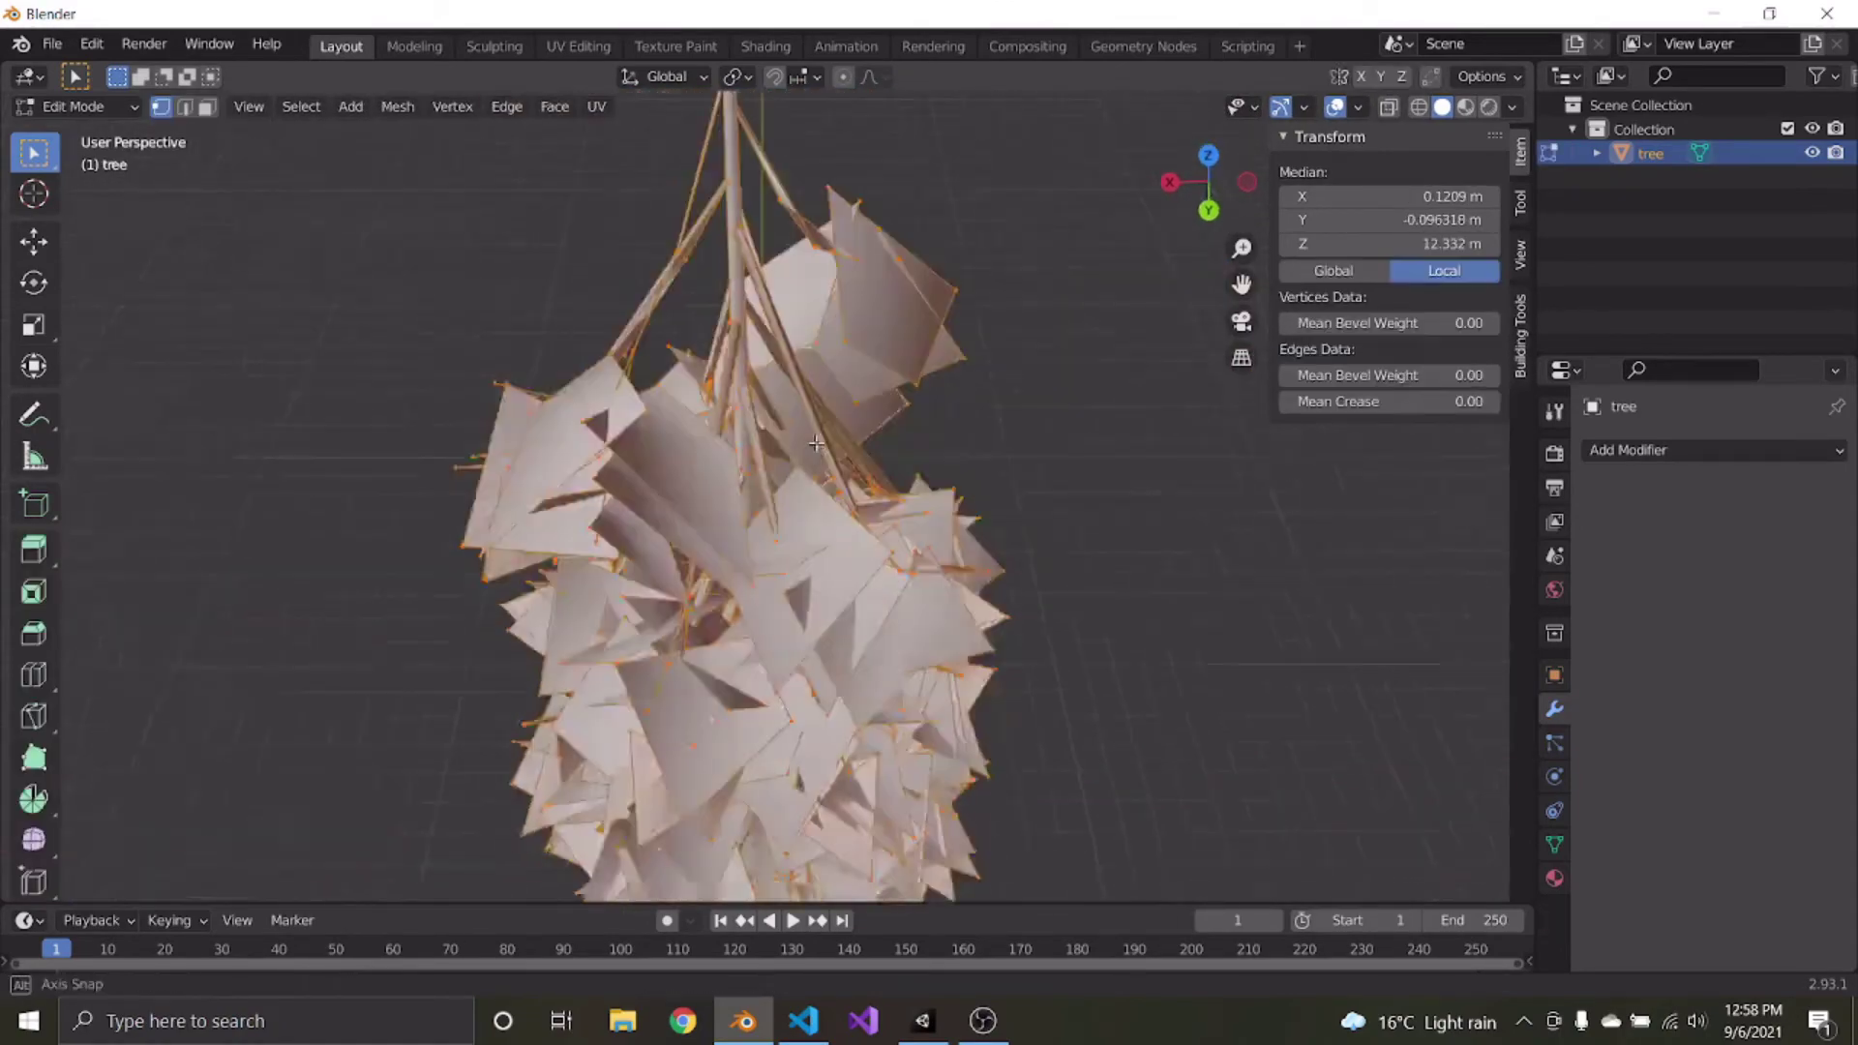
pyautogui.moveTo(816, 443); pyautogui.dragTo(756, 506, button='middle')
pyautogui.press('Tab')
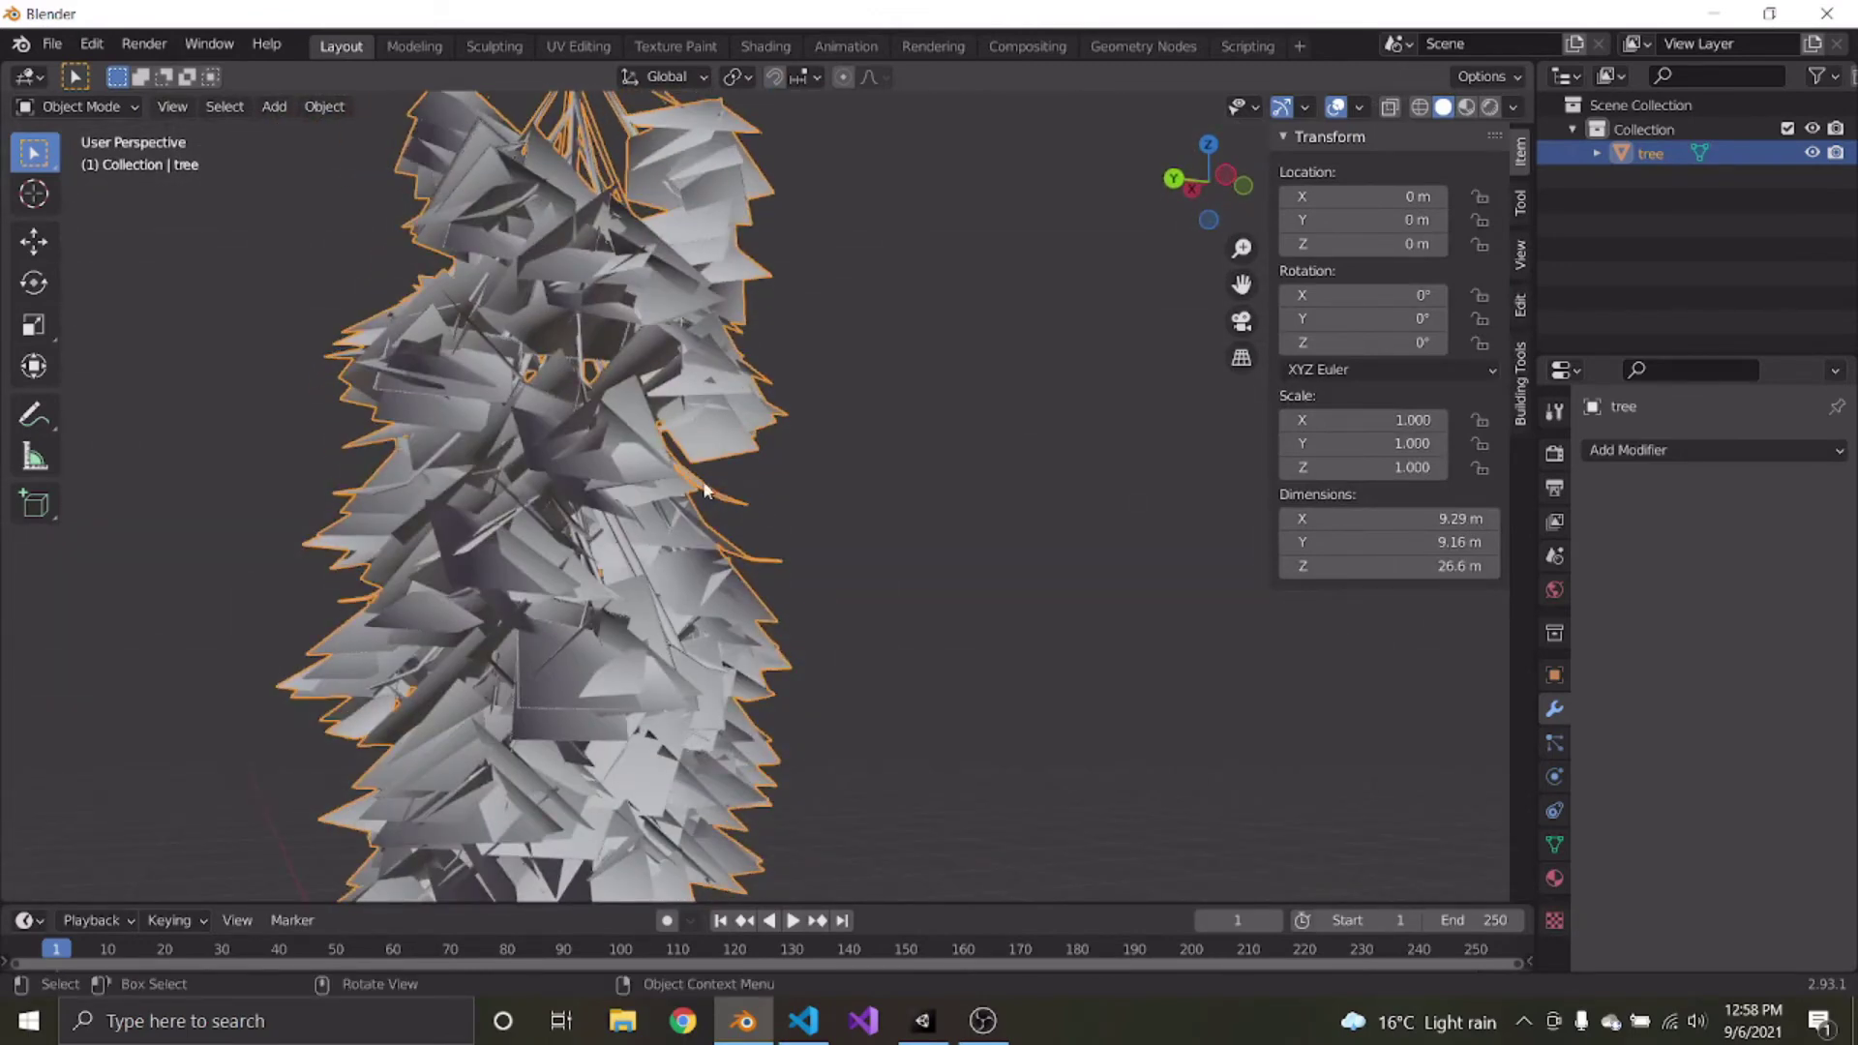
pyautogui.scroll(-6, 770, 513)
pyautogui.moveTo(793, 534); pyautogui.dragTo(800, 545, button='middle')
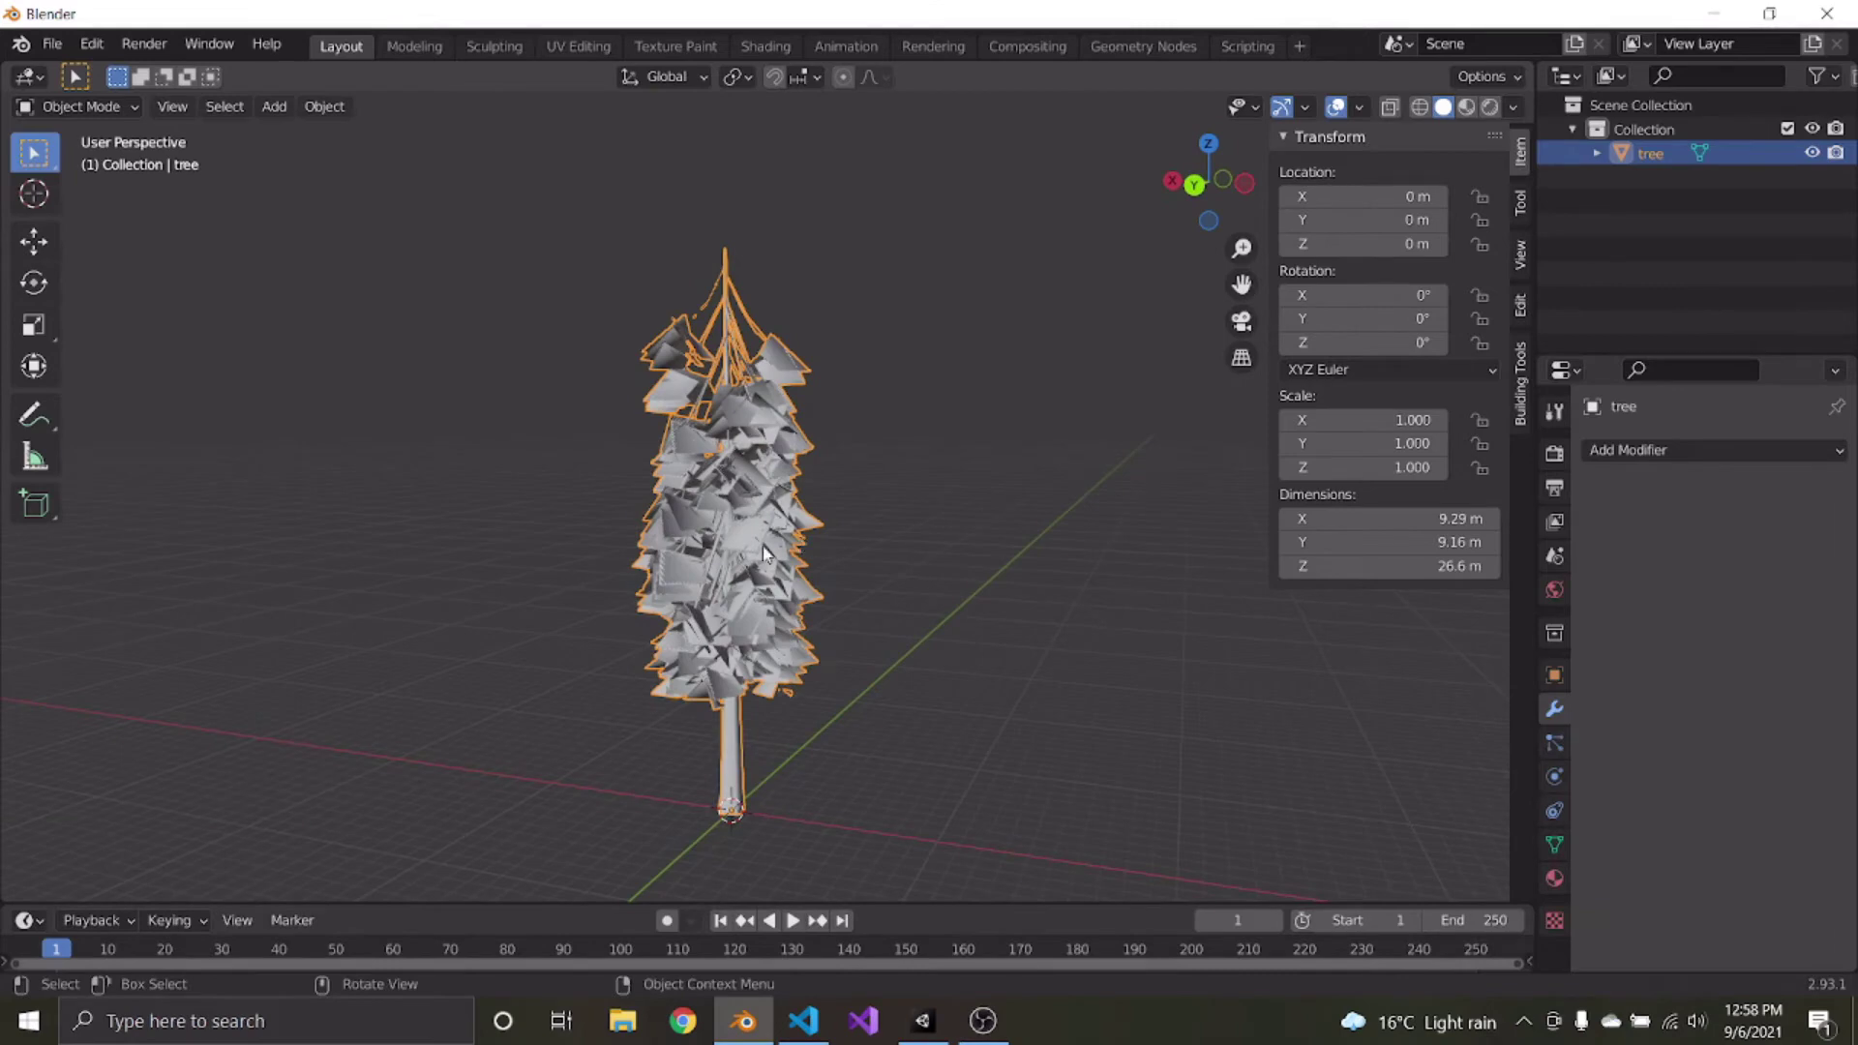
pyautogui.press('Tab')
pyautogui.scroll(4, 765, 553)
pyautogui.scroll(-3, 613, 364)
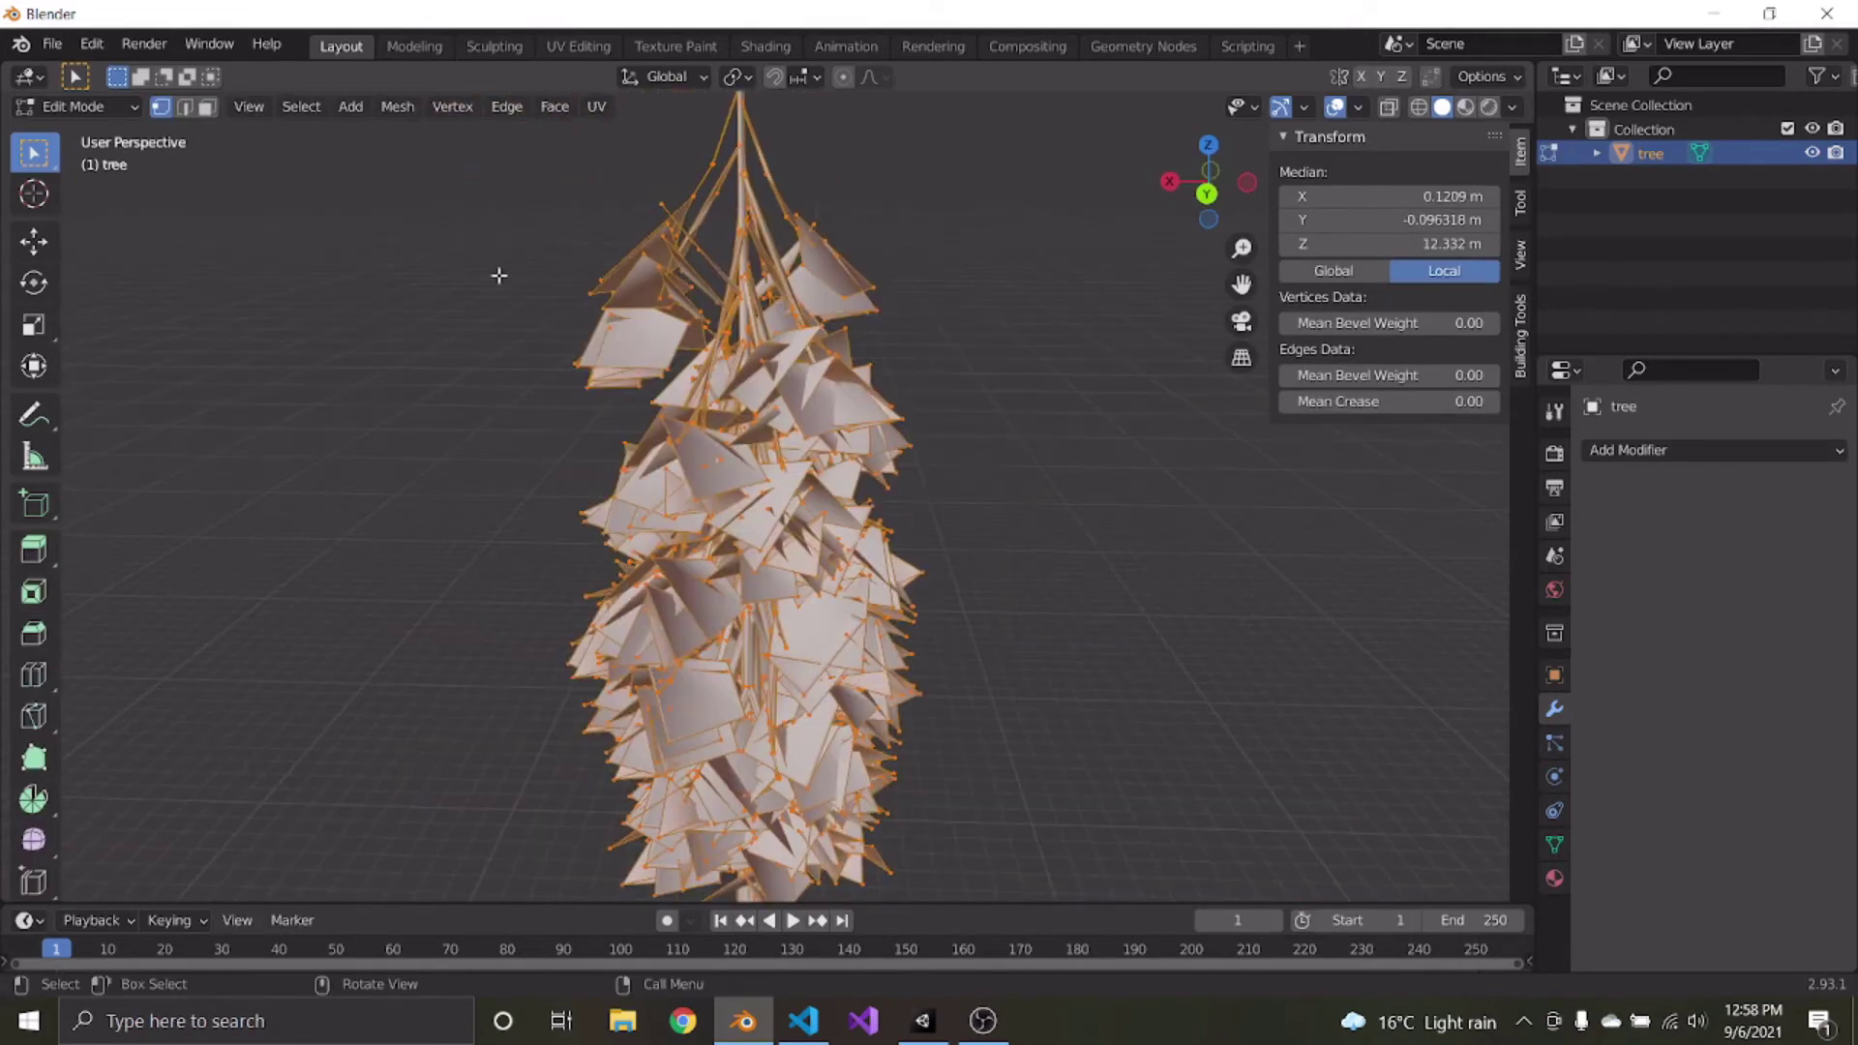
# Examine the tree's foliage planes and branches up close in Object Mode
pyautogui.press('Tab')
pyautogui.moveTo(818, 578); pyautogui.dragTo(714, 480, button='middle')
pyautogui.scroll(6, 663, 481)
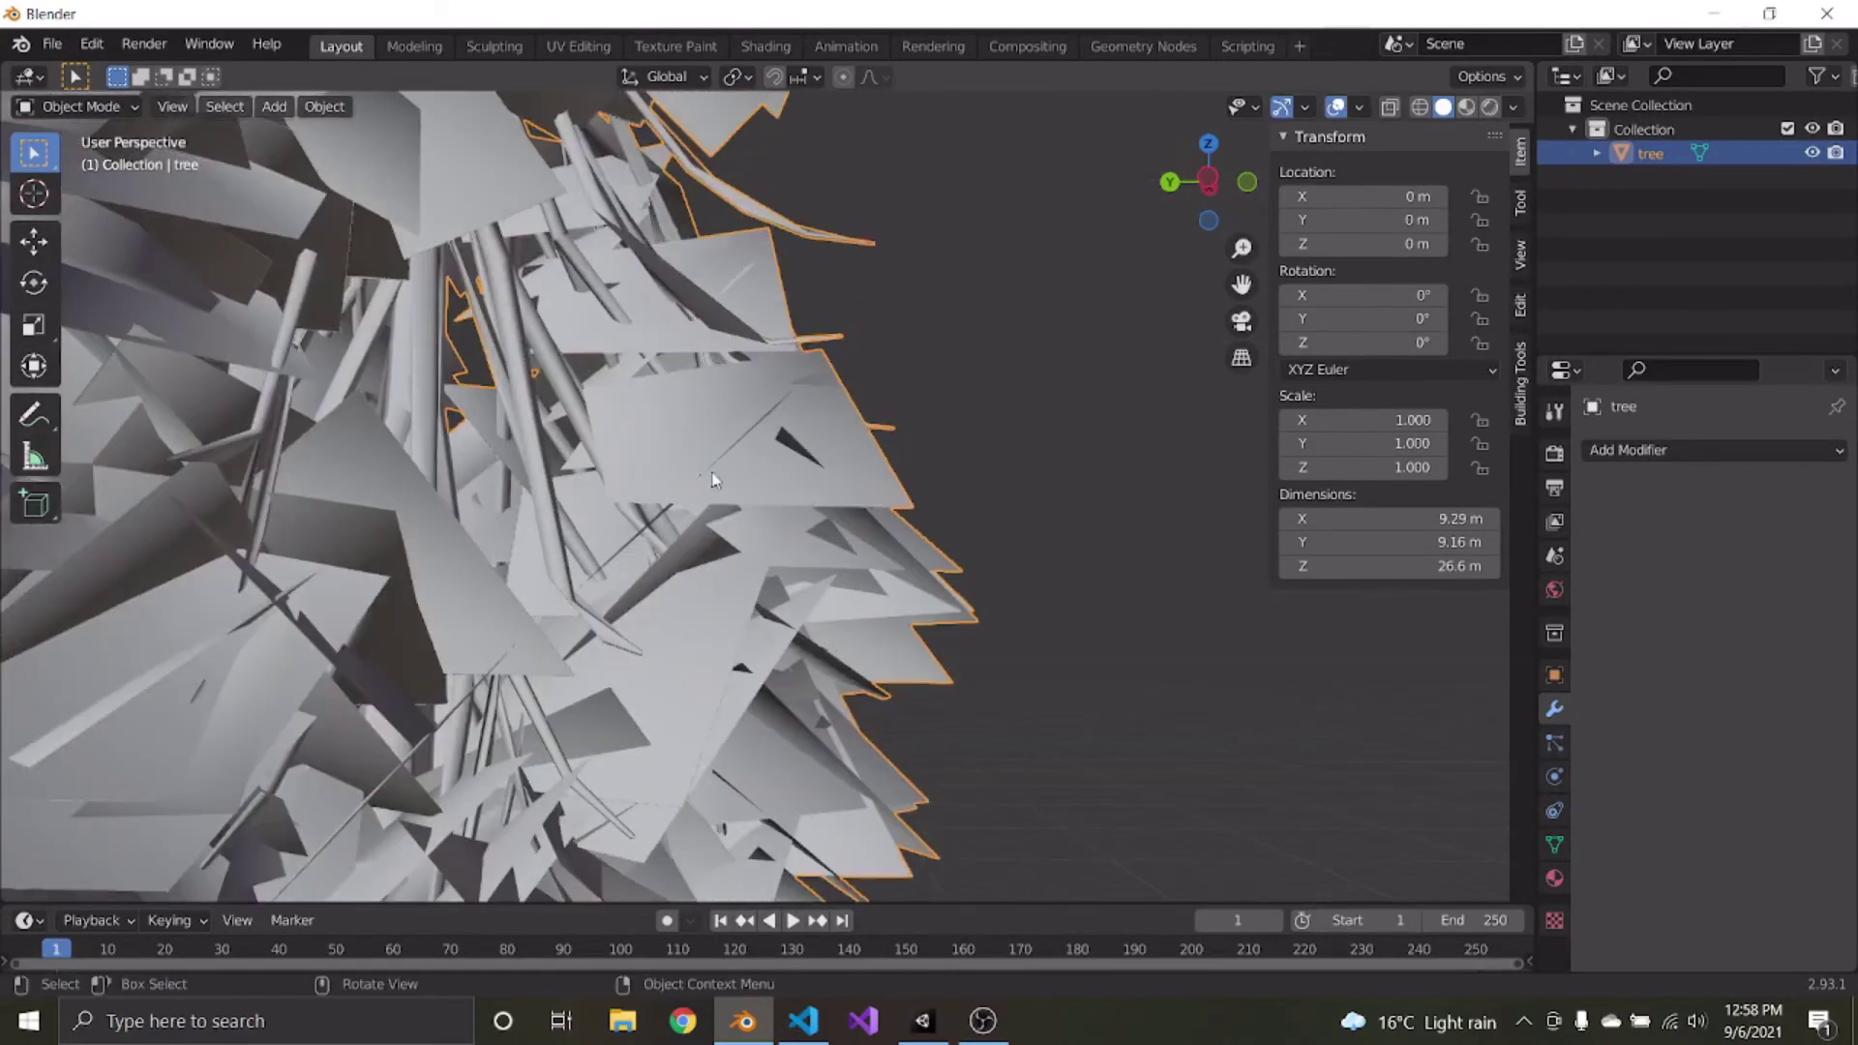
pyautogui.scroll(-6, 675, 536)
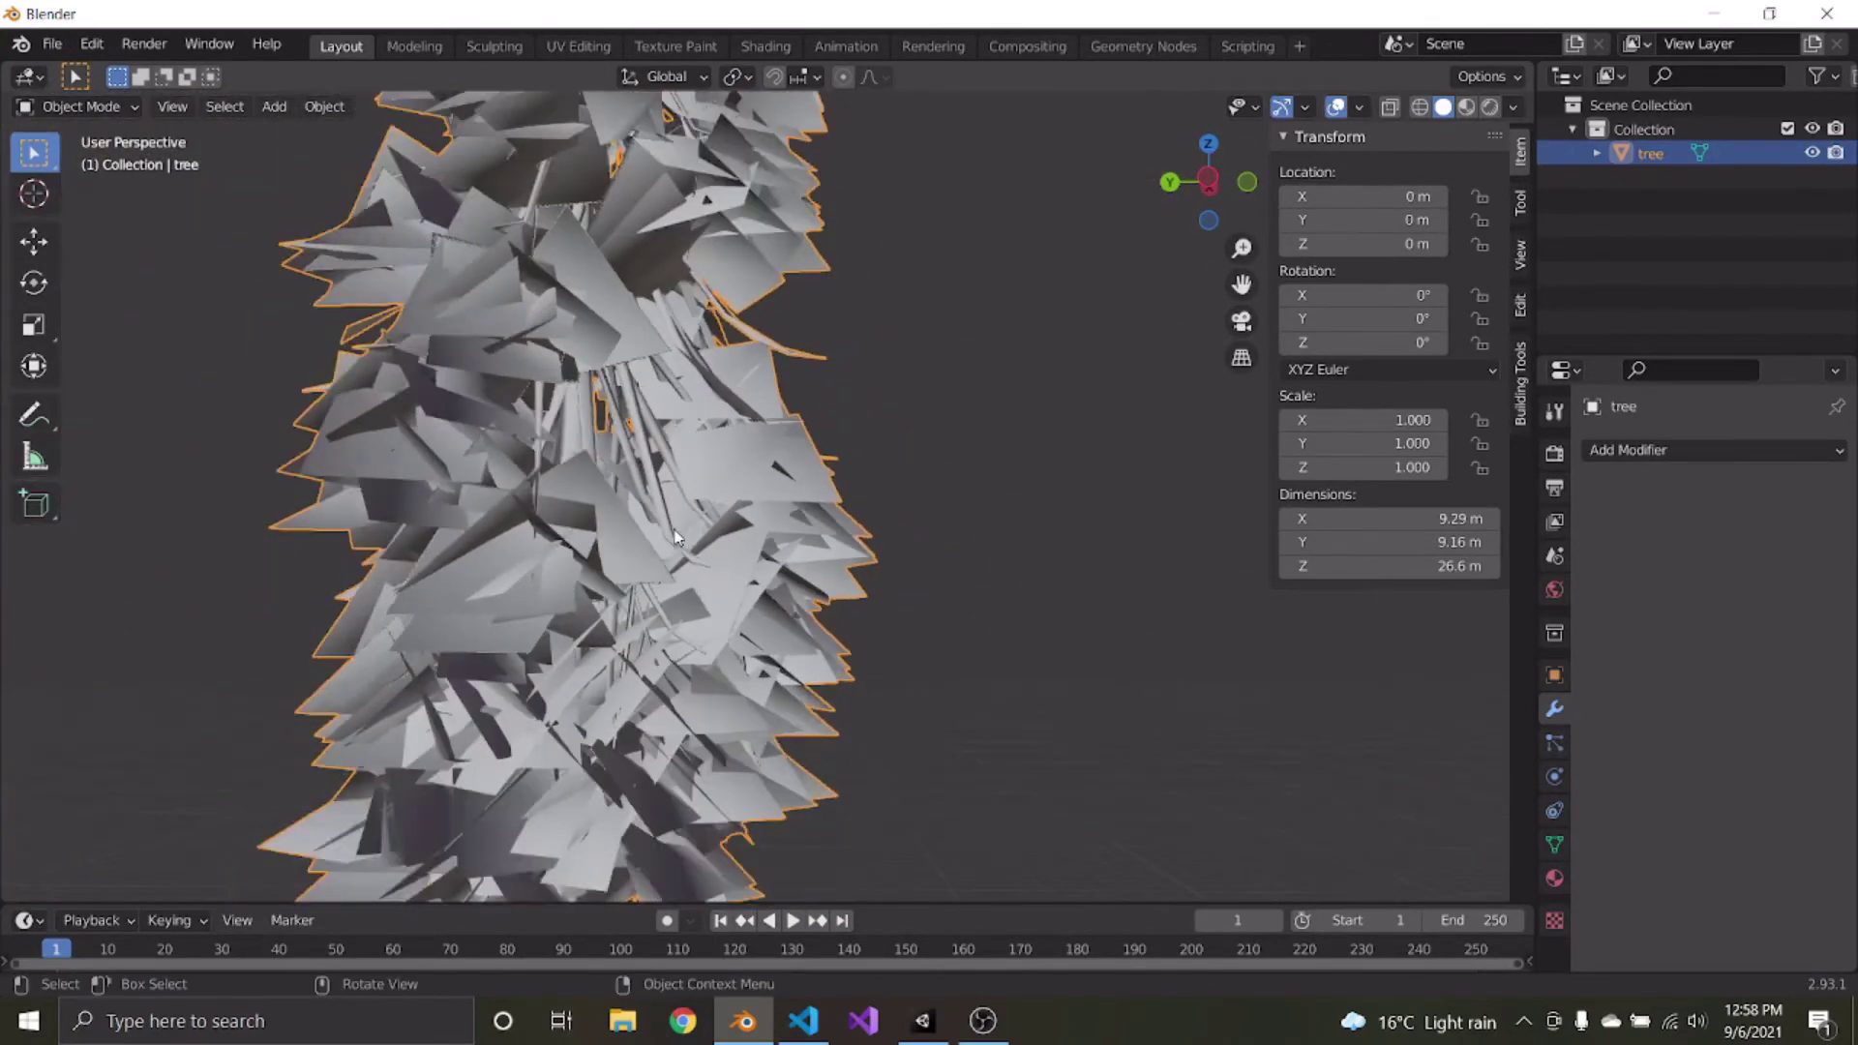
pyautogui.scroll(2, 683, 535)
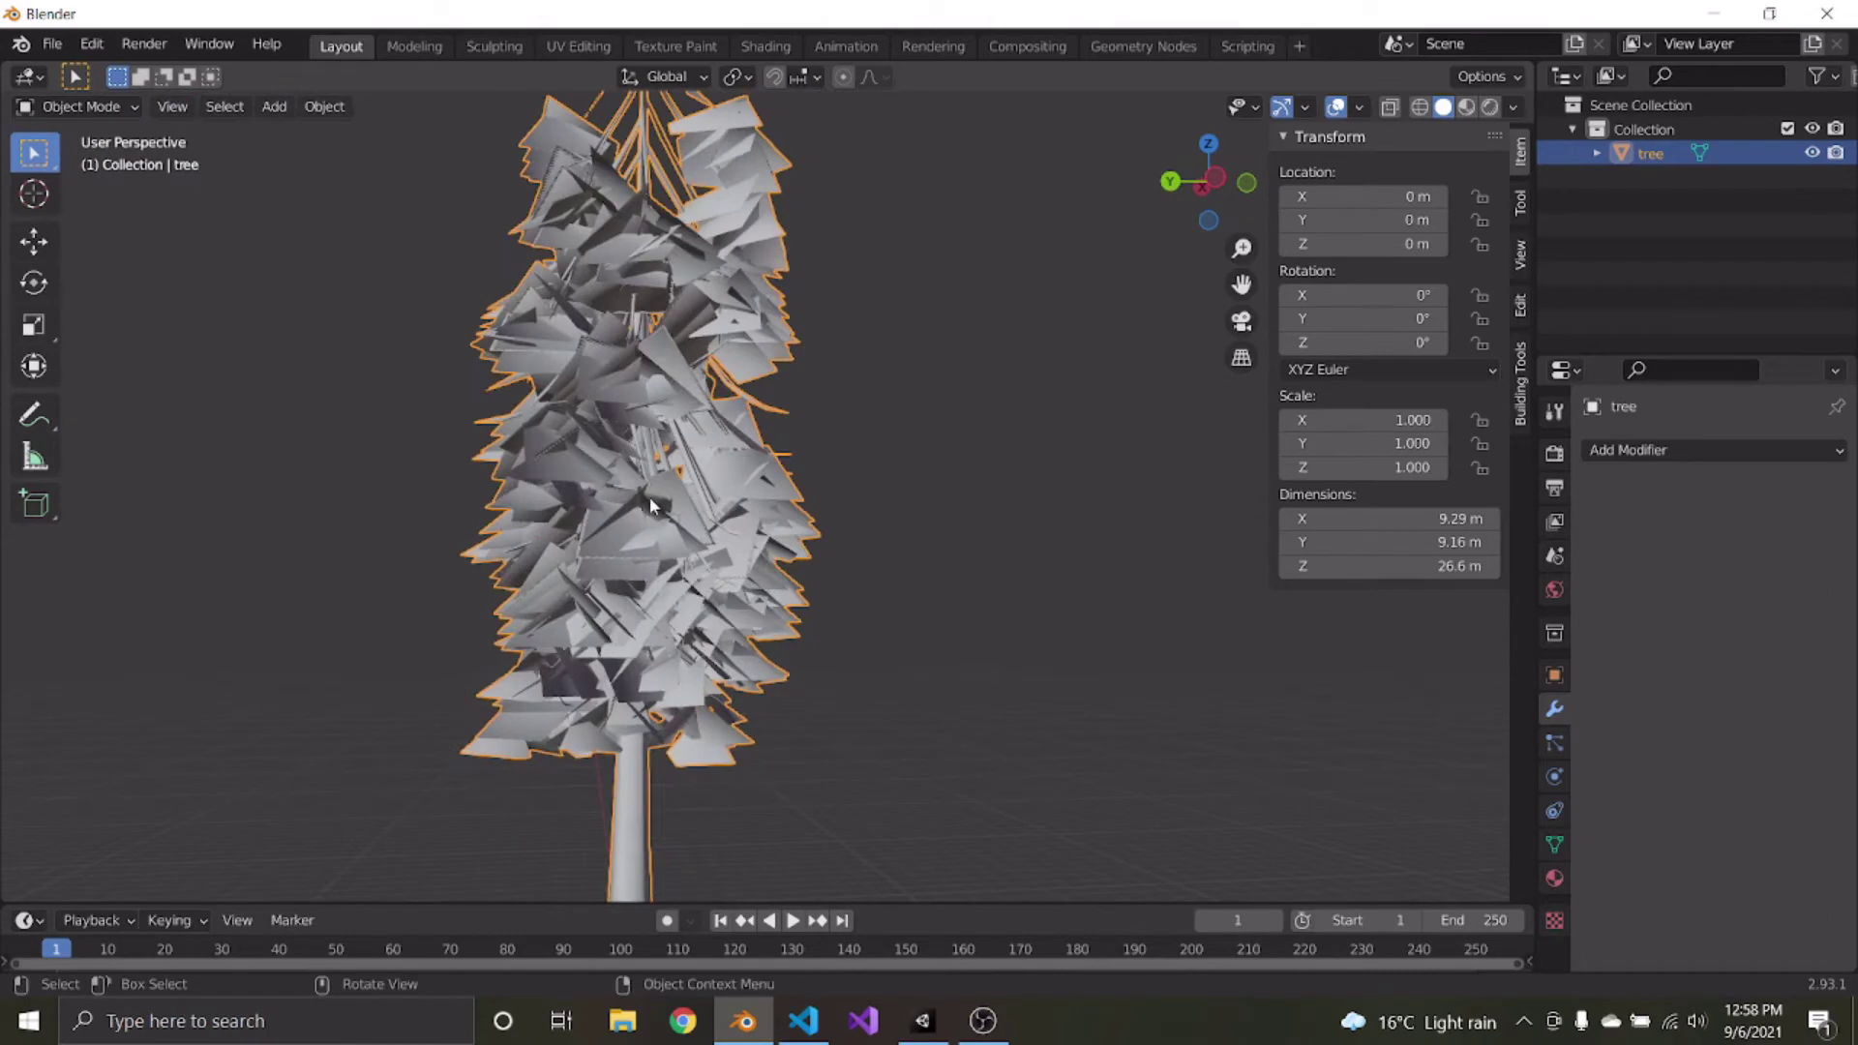
pyautogui.moveTo(648, 496); pyautogui.dragTo(592, 491, button='middle')
pyautogui.scroll(8, 593, 492)
# Try to move a single leaf plane of the tree in Edit Mode, then return to Object Mode
pyautogui.press('Tab')
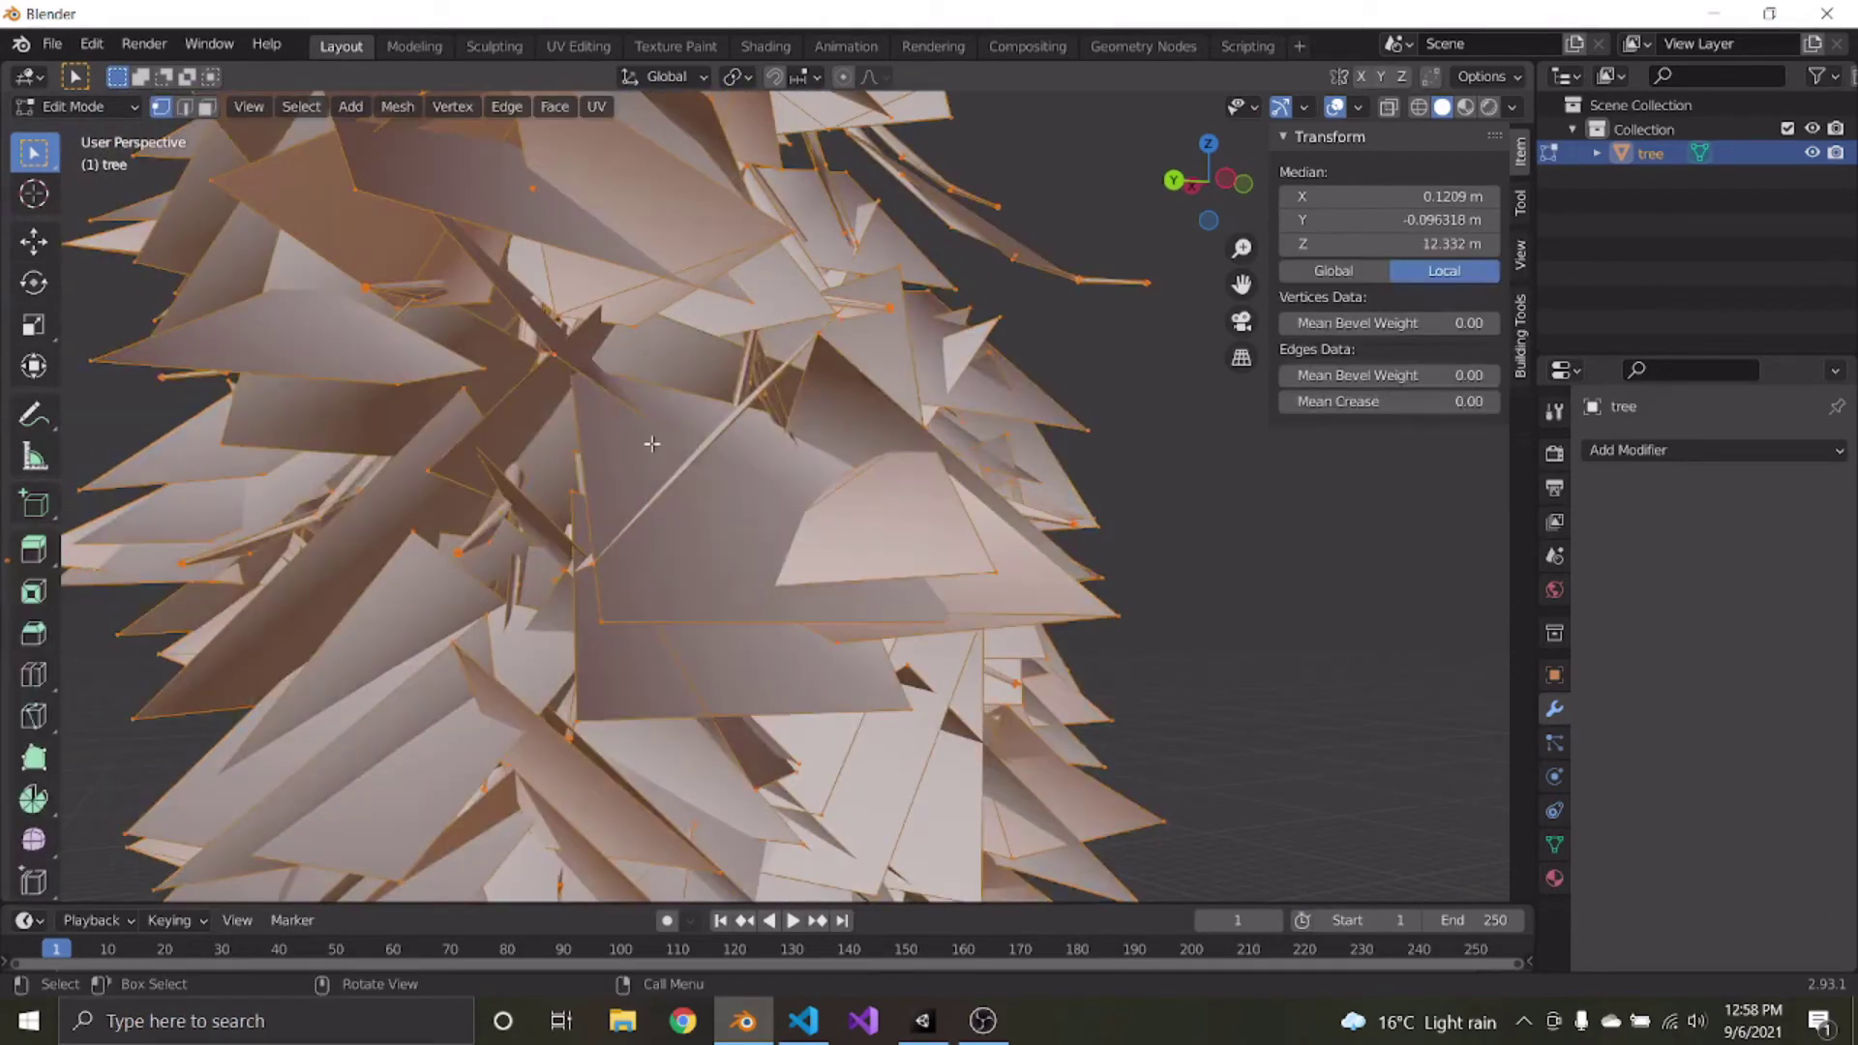
pyautogui.hotkey('alt', 'a')
pyautogui.click(620, 455)
pyautogui.press('g')
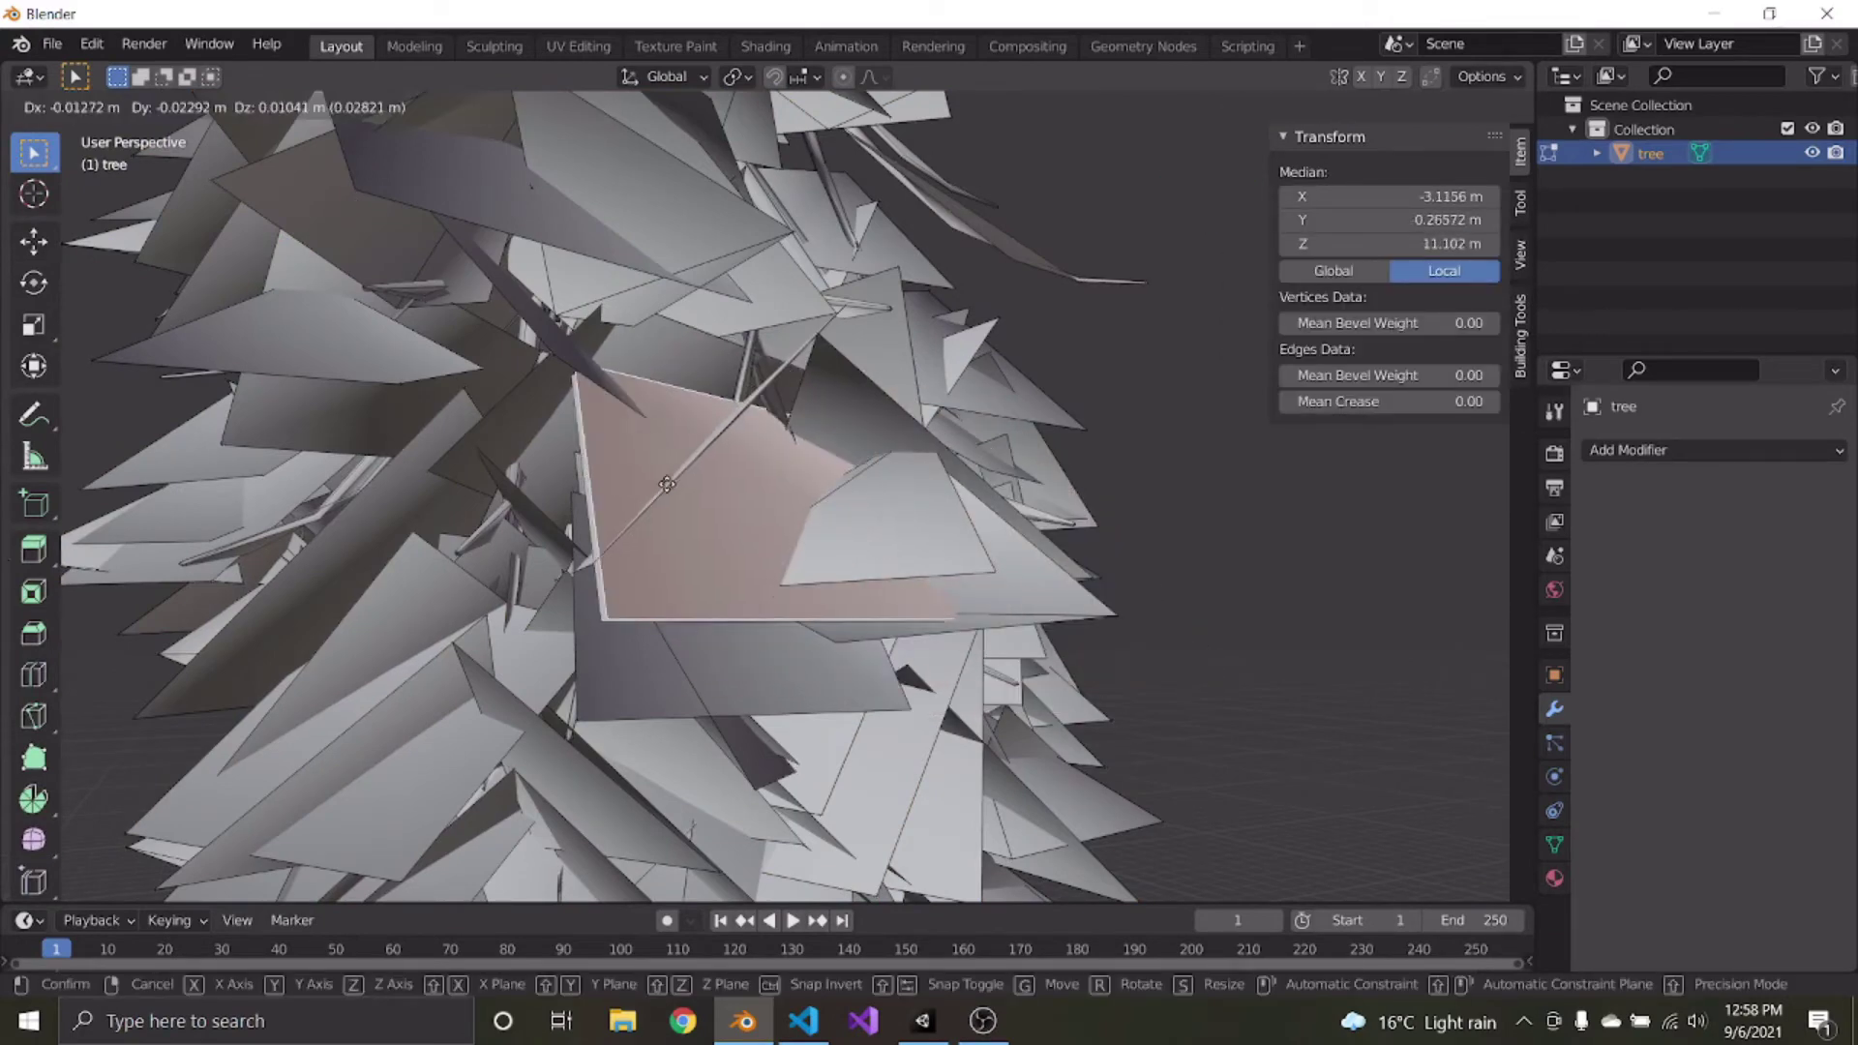
pyautogui.rightClick(642, 486)
pyautogui.press('Tab')
pyautogui.scroll(-8, 645, 474)
pyautogui.moveTo(645, 474); pyautogui.dragTo(641, 360, button='middle')
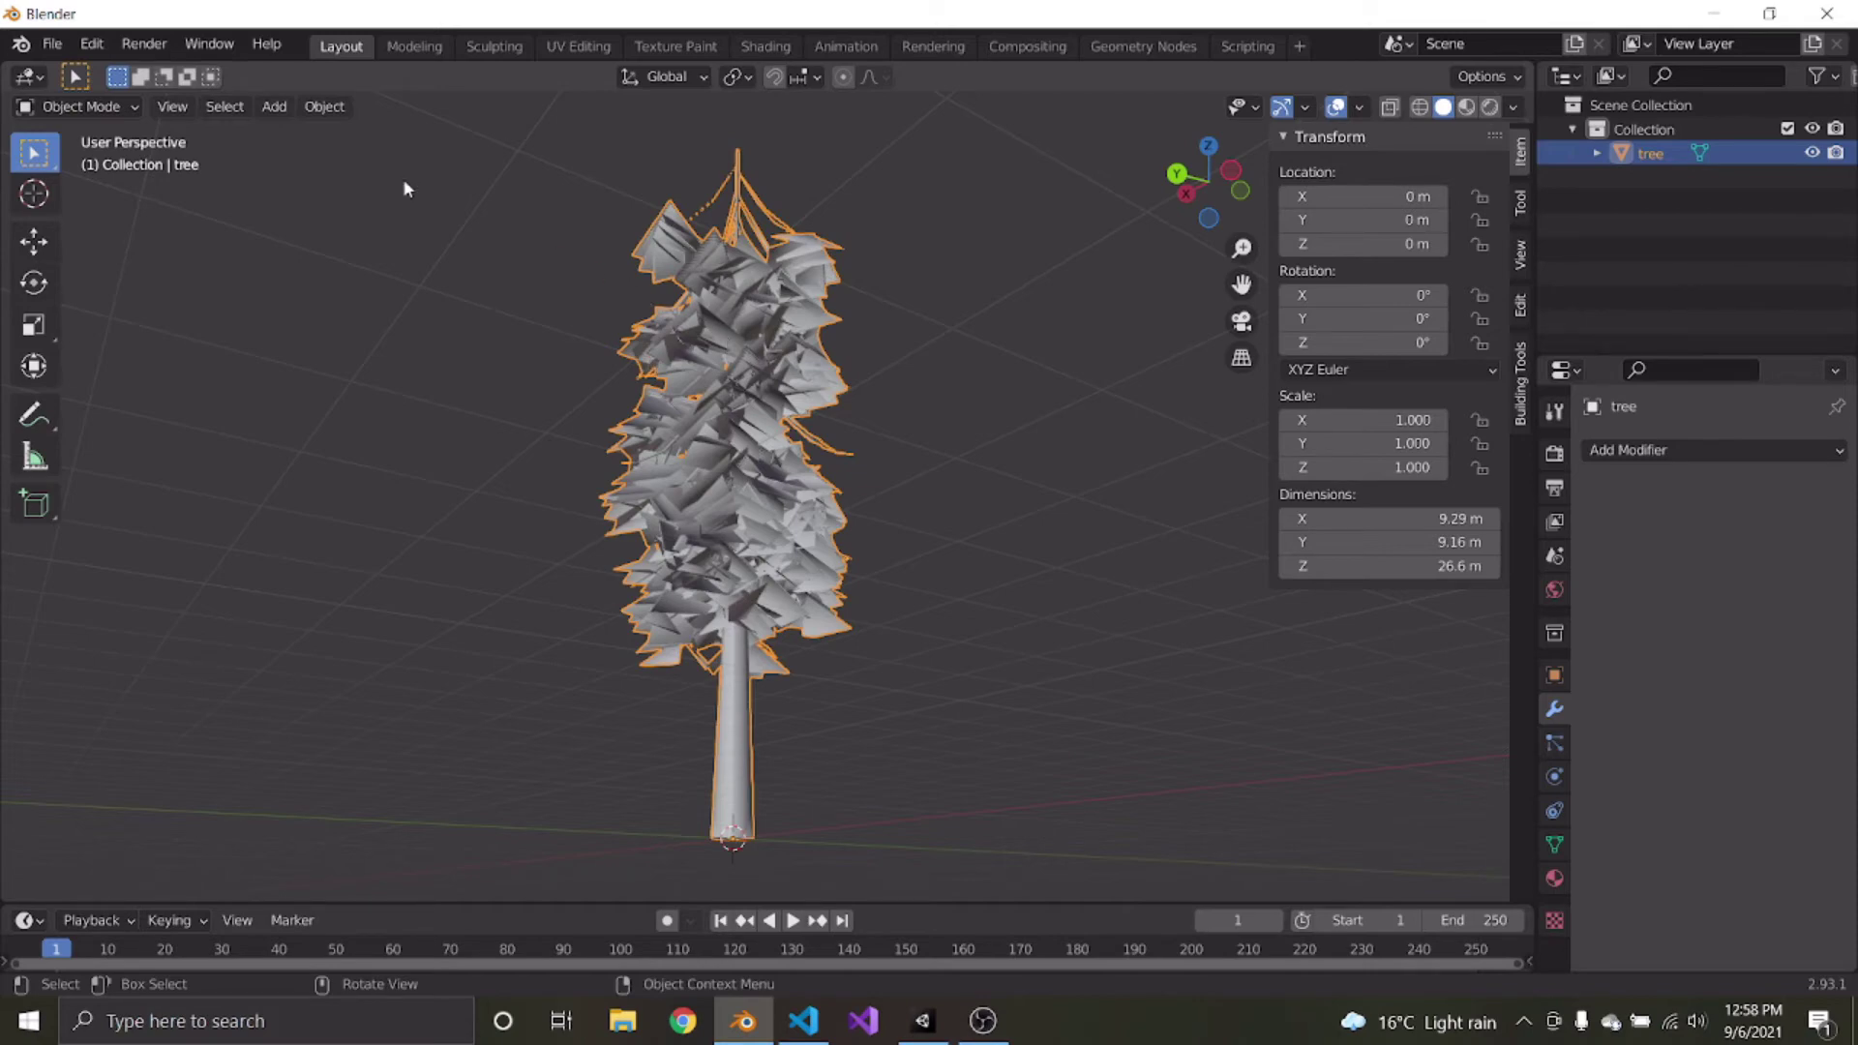
# Compare the whole tree's mesh between Edit Mode and Object Mode from different angles
pyautogui.press('Tab')
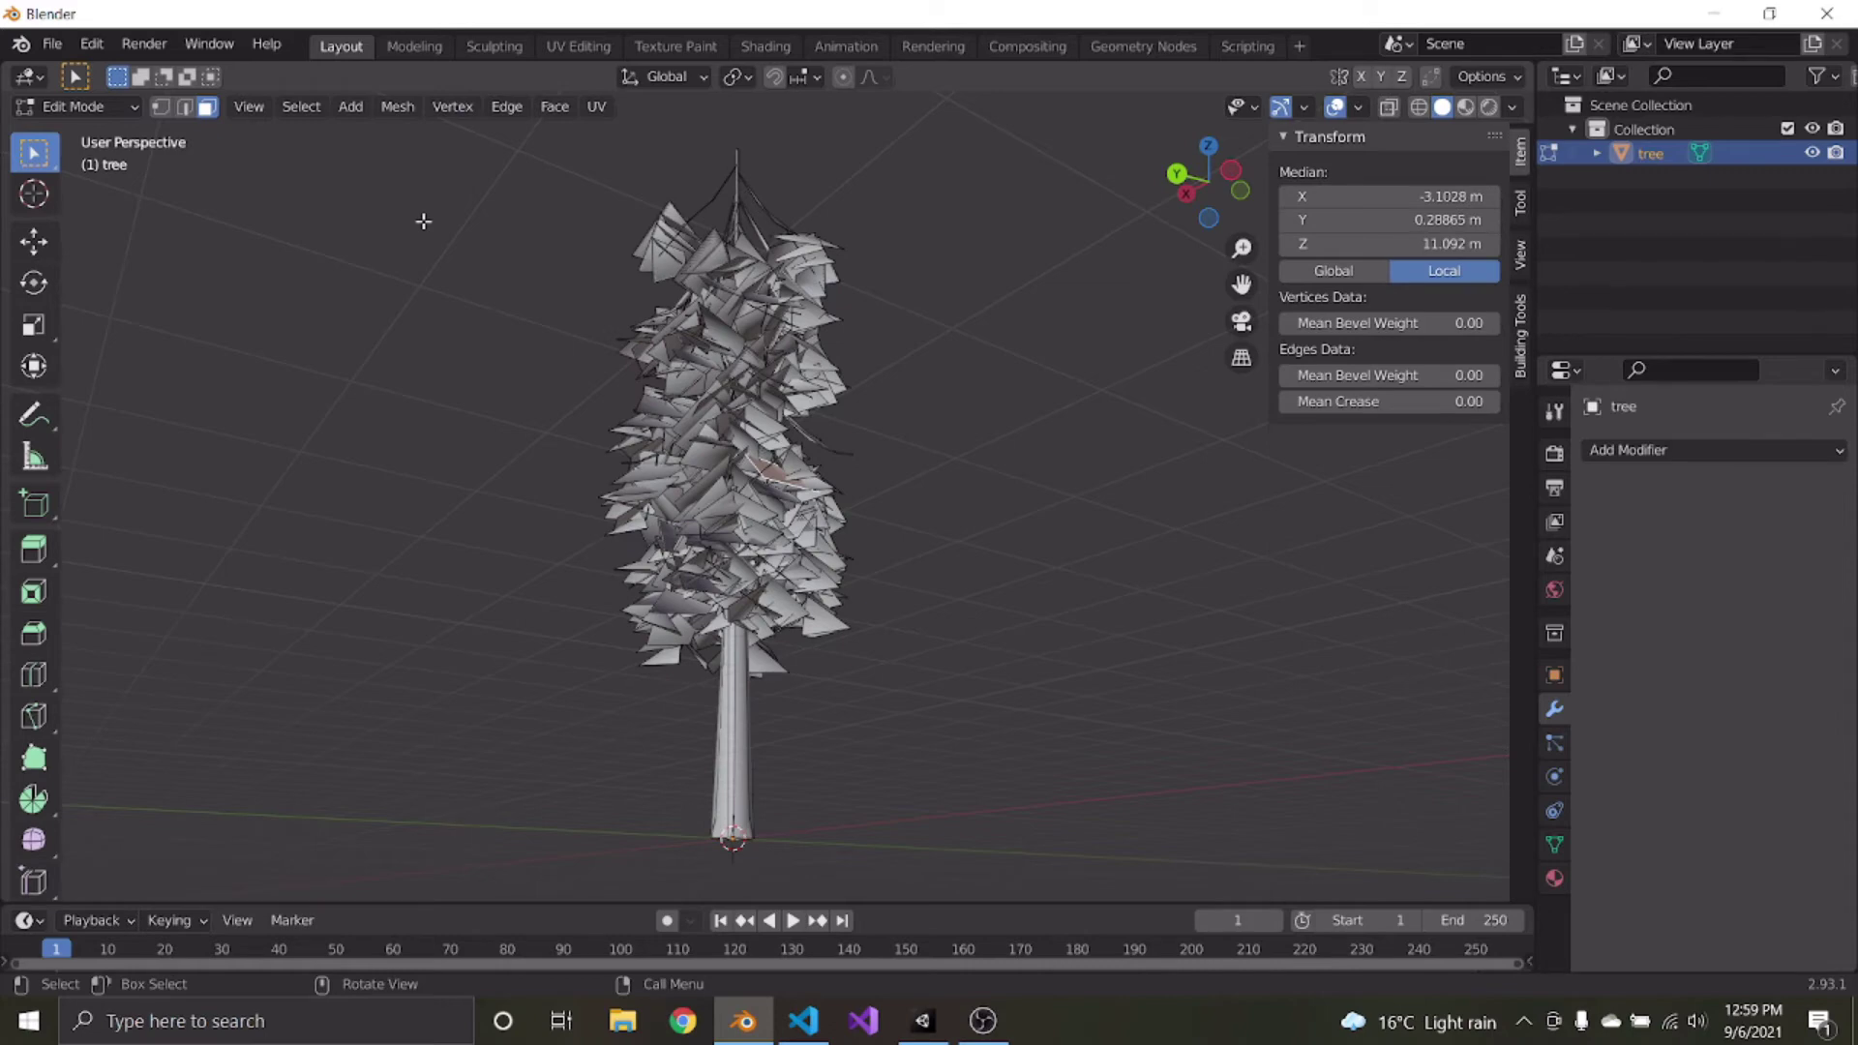
pyautogui.press('Tab')
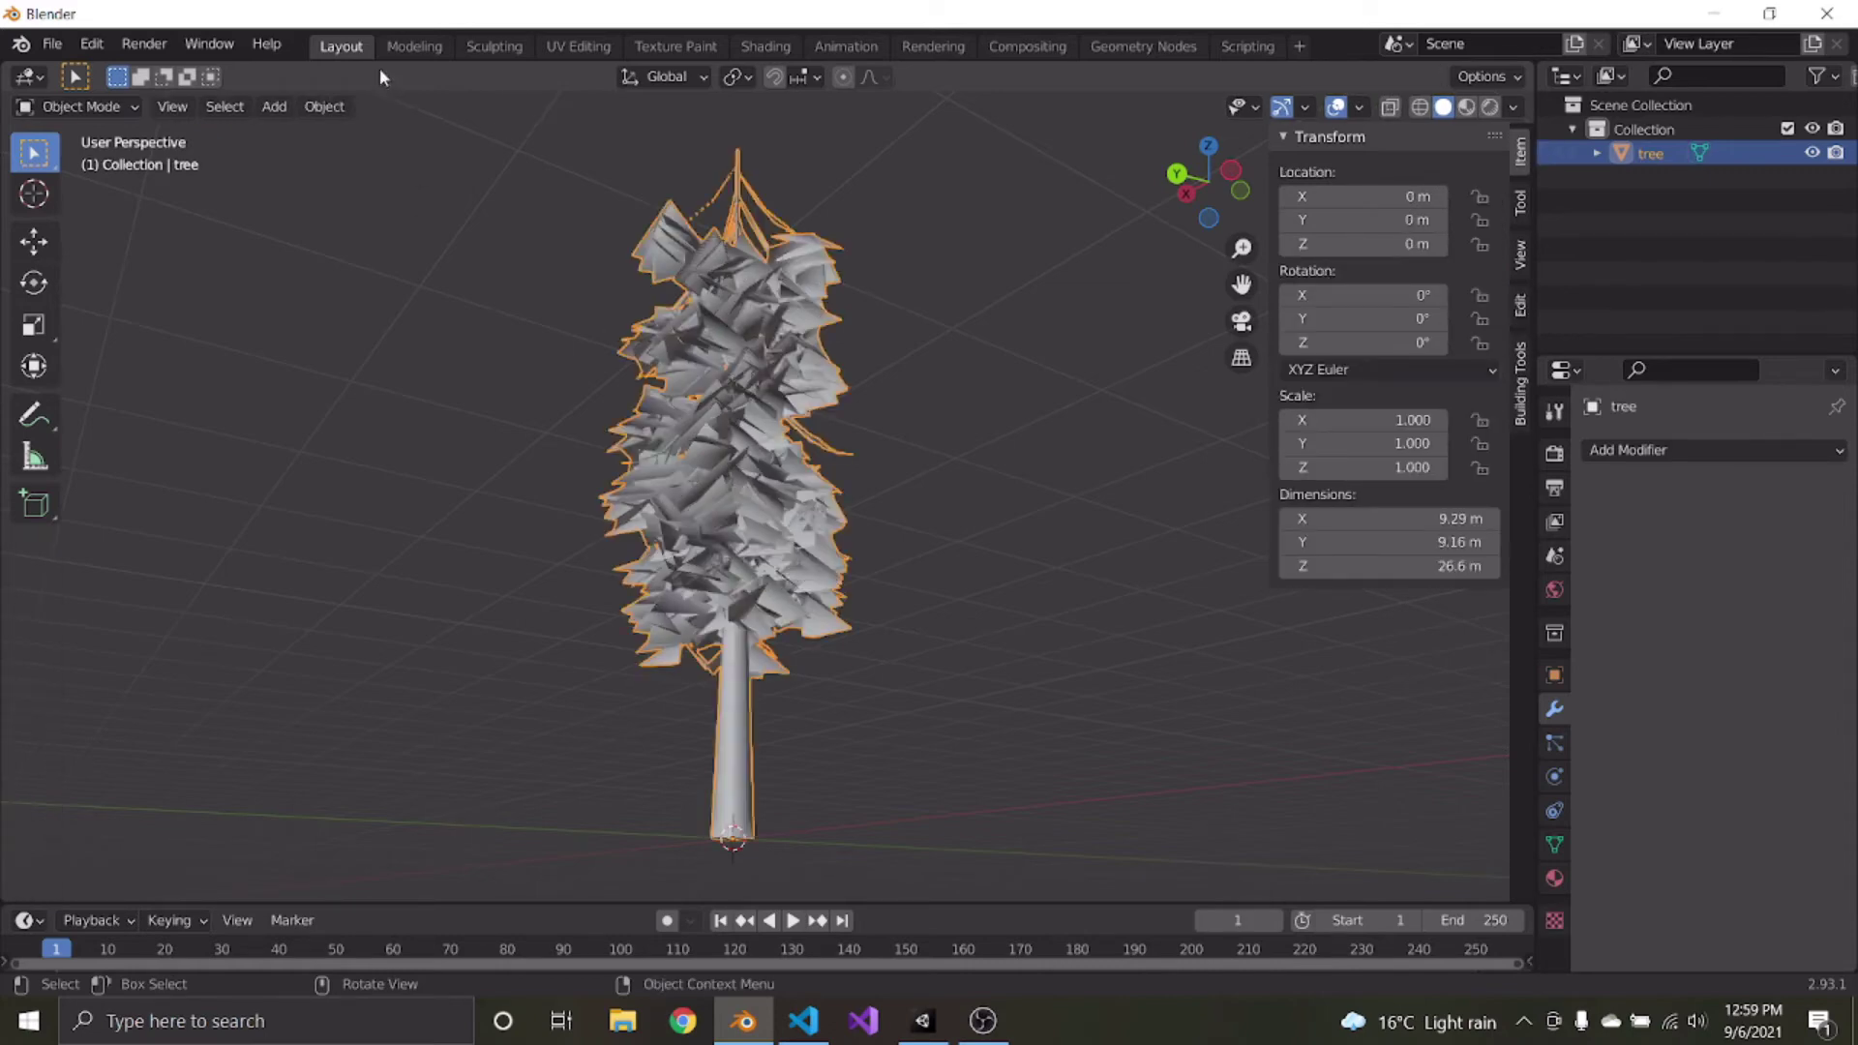
pyautogui.click(324, 106)
pyautogui.moveTo(416, 135)
pyautogui.press('Tab')
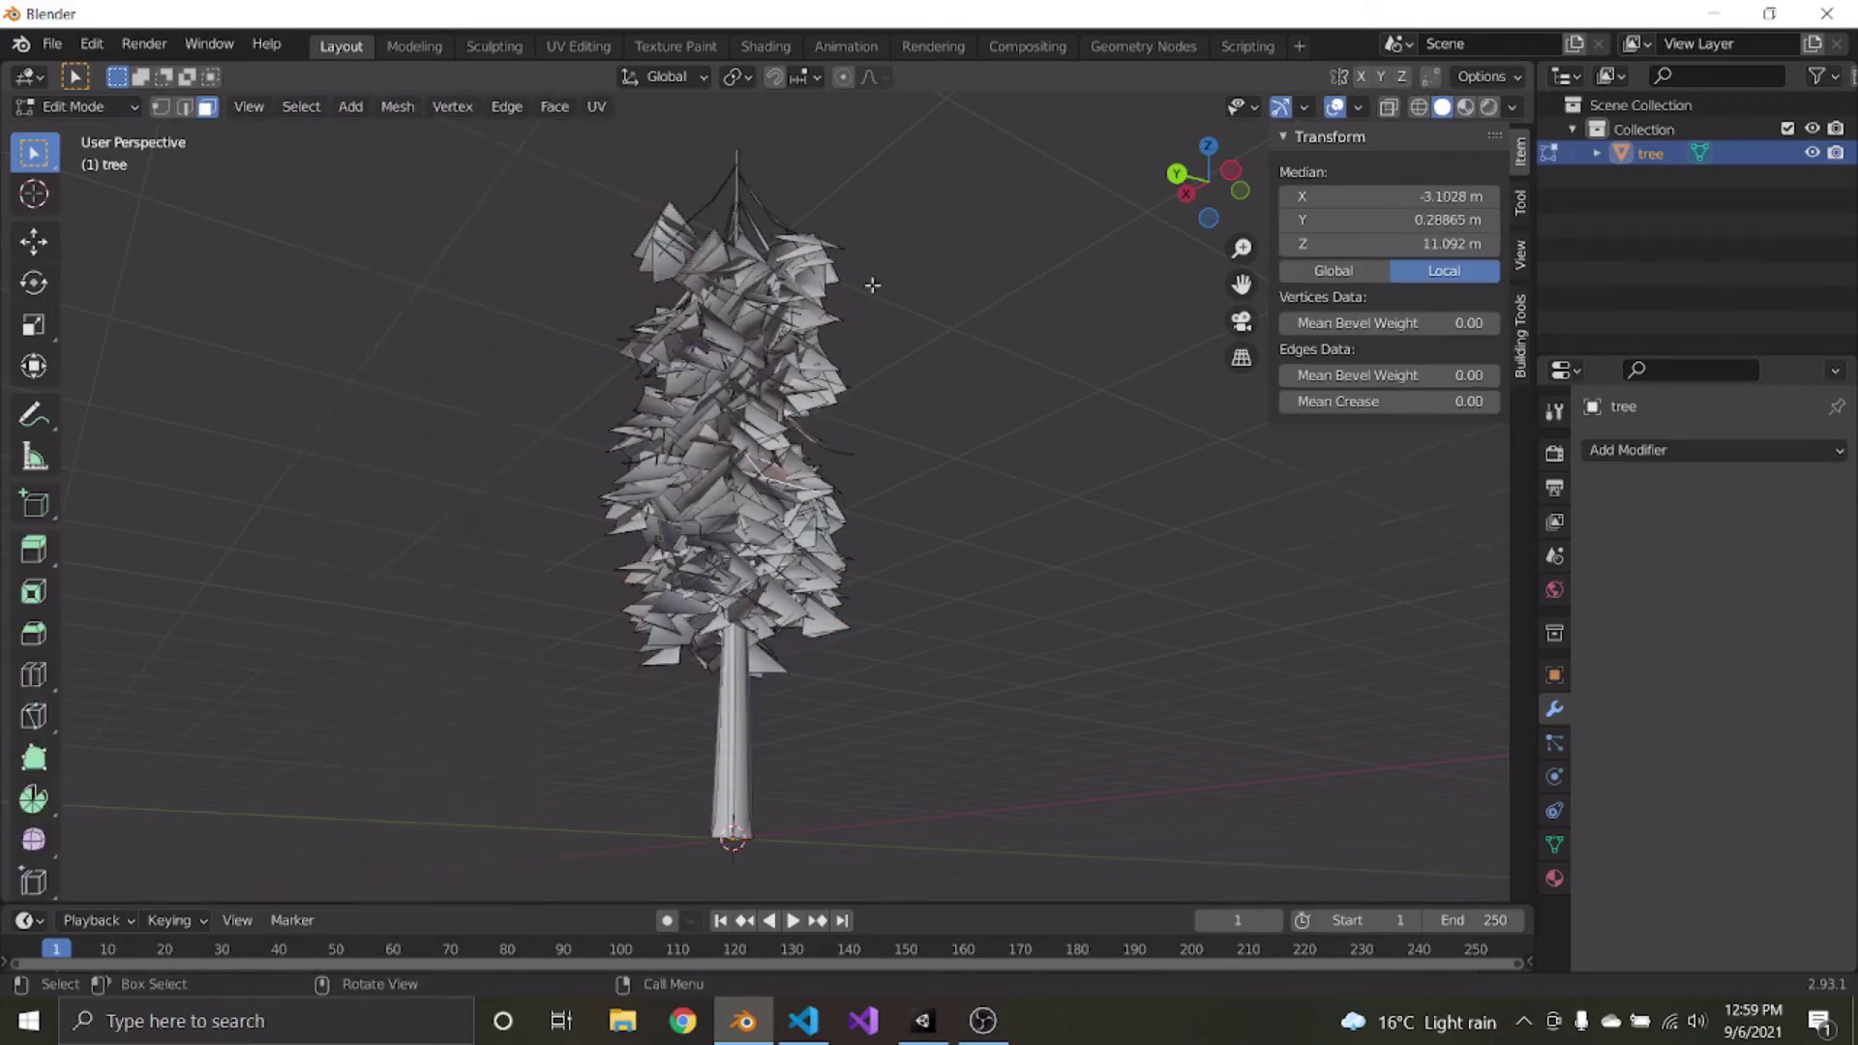
pyautogui.moveTo(871, 286); pyautogui.dragTo(756, 502, button='middle')
pyautogui.press('Tab')
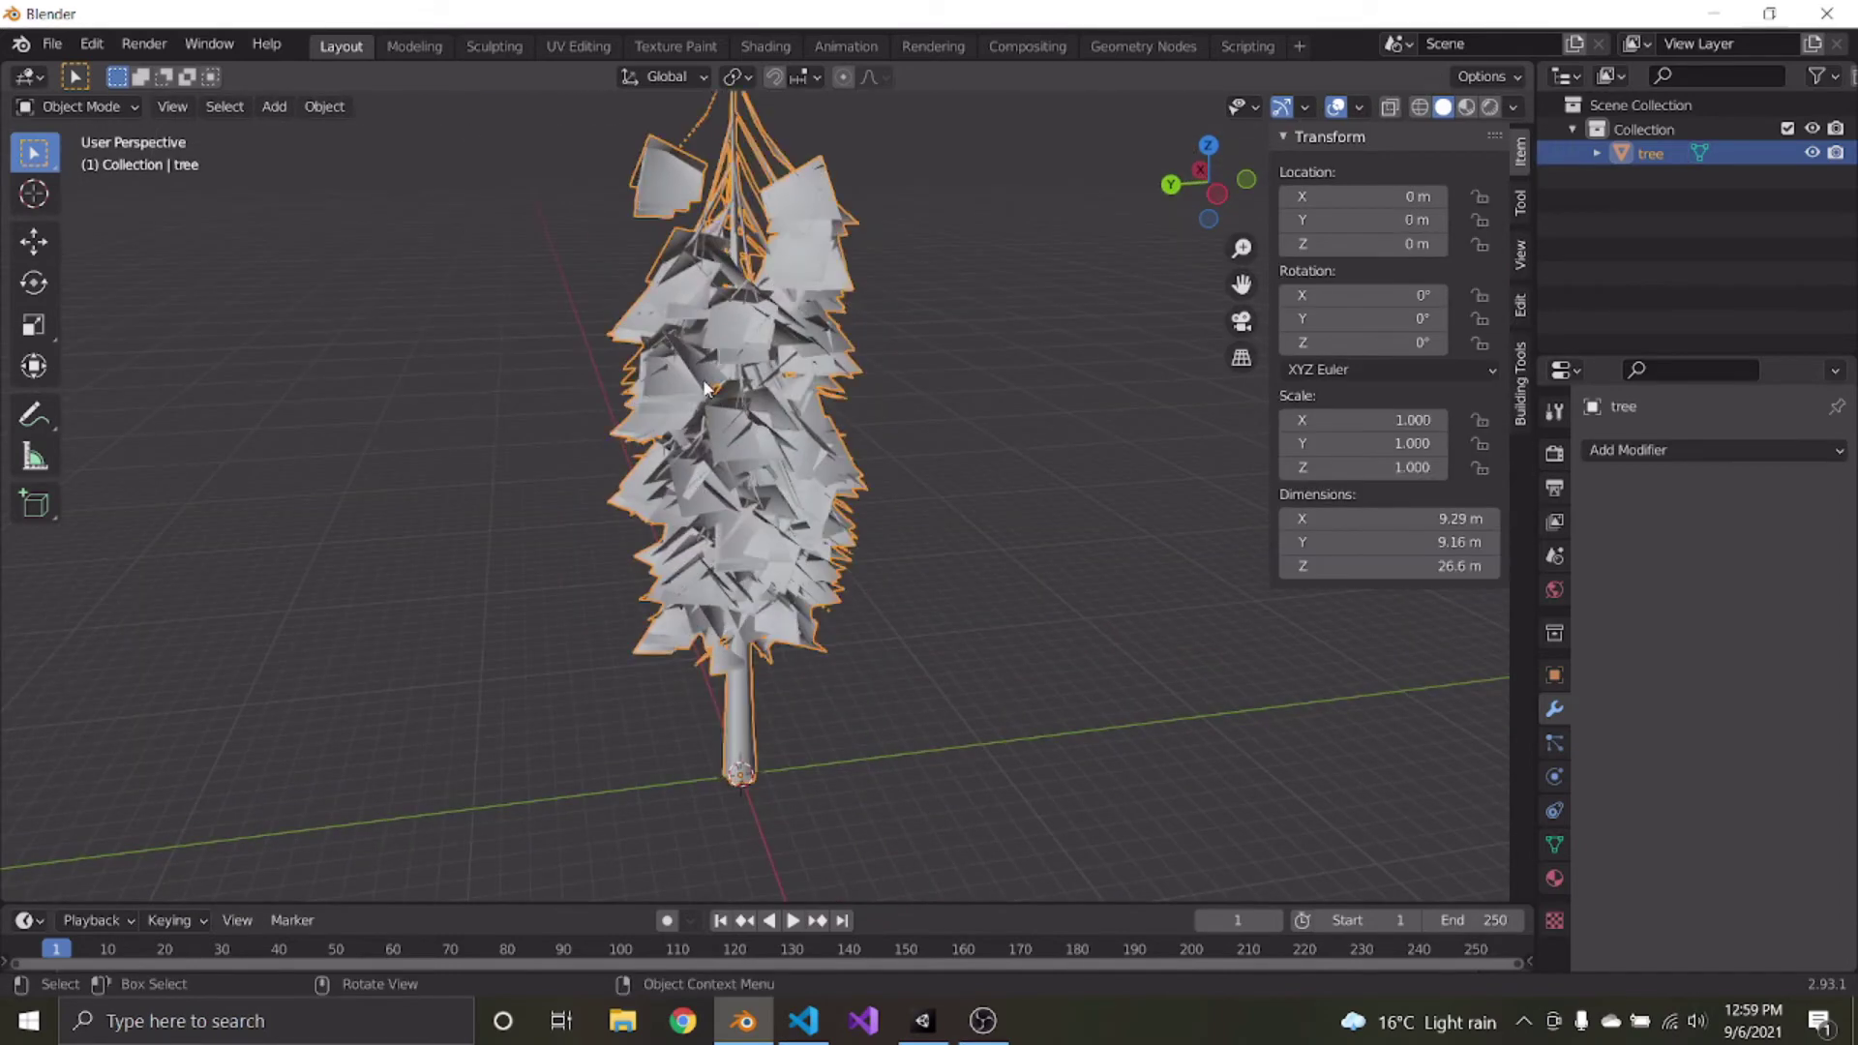
pyautogui.press('Tab')
pyautogui.press('Tab')
# Select the entire tree mesh in vertex mode and merge its vertices by distance
pyautogui.press('Tab')
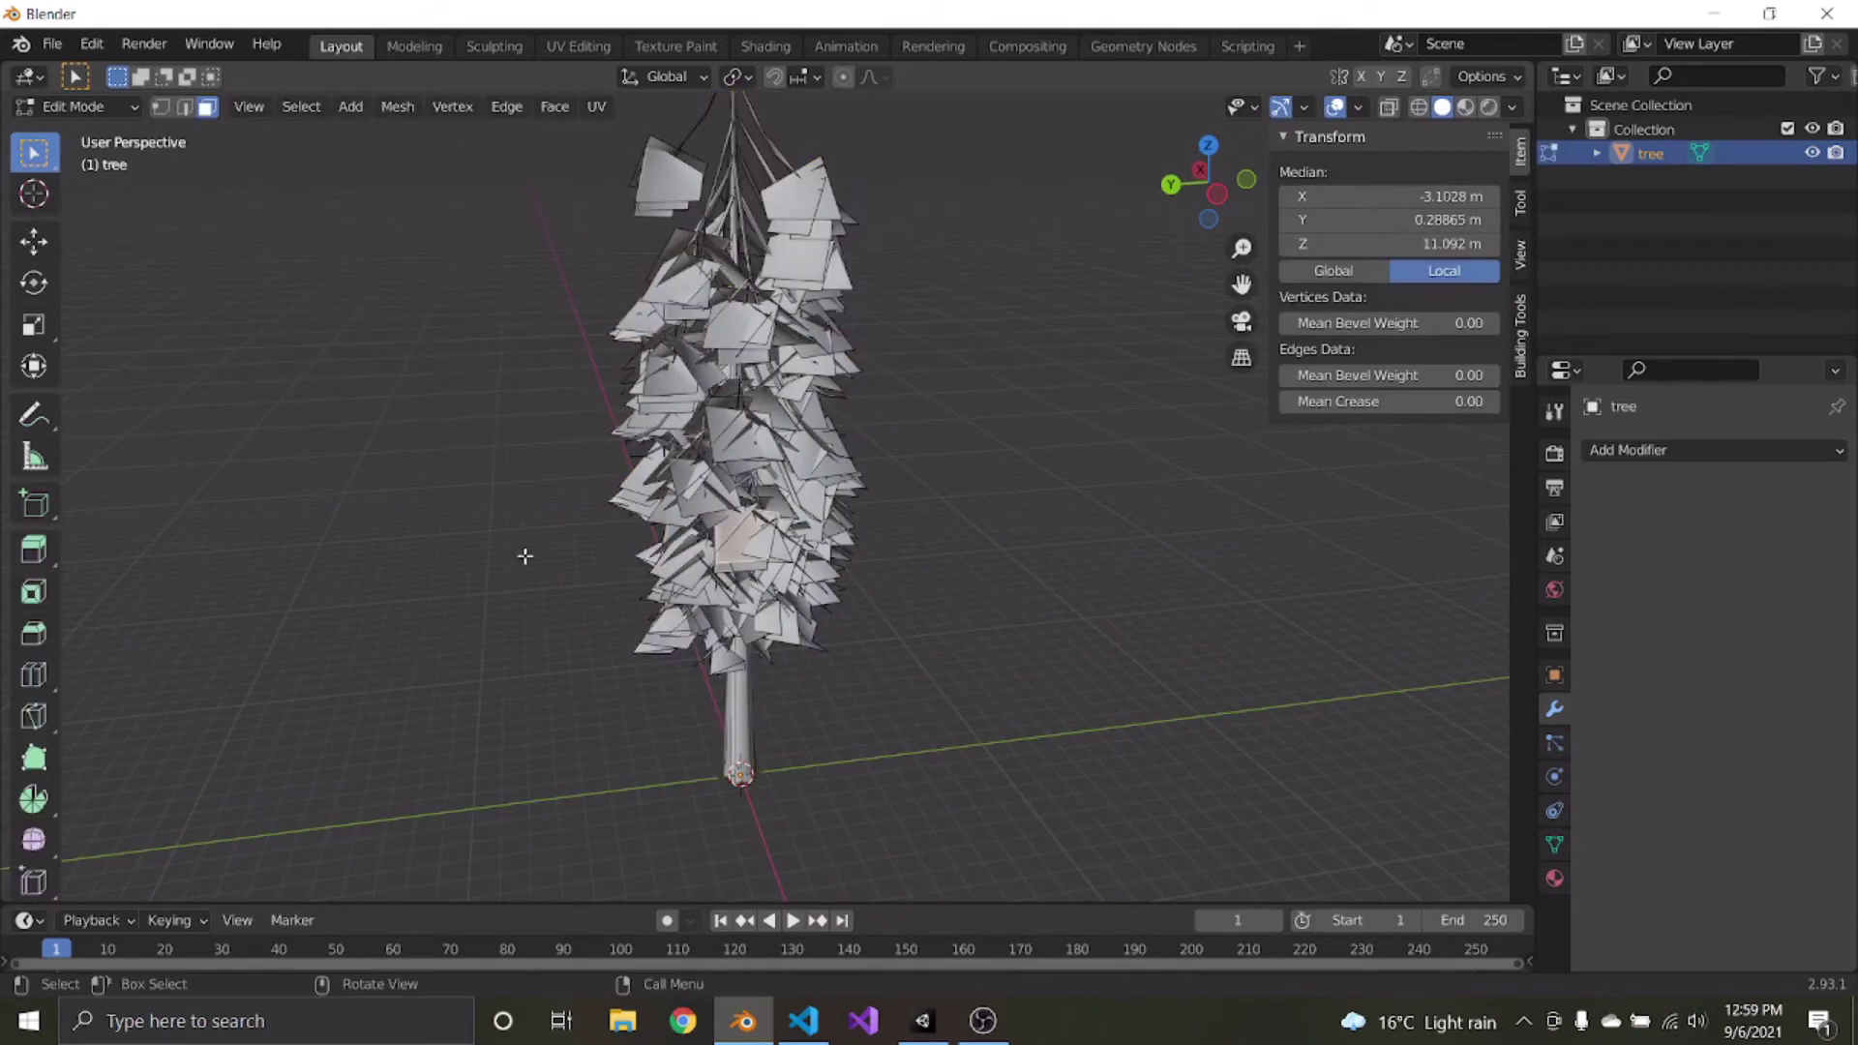
pyautogui.press('a')
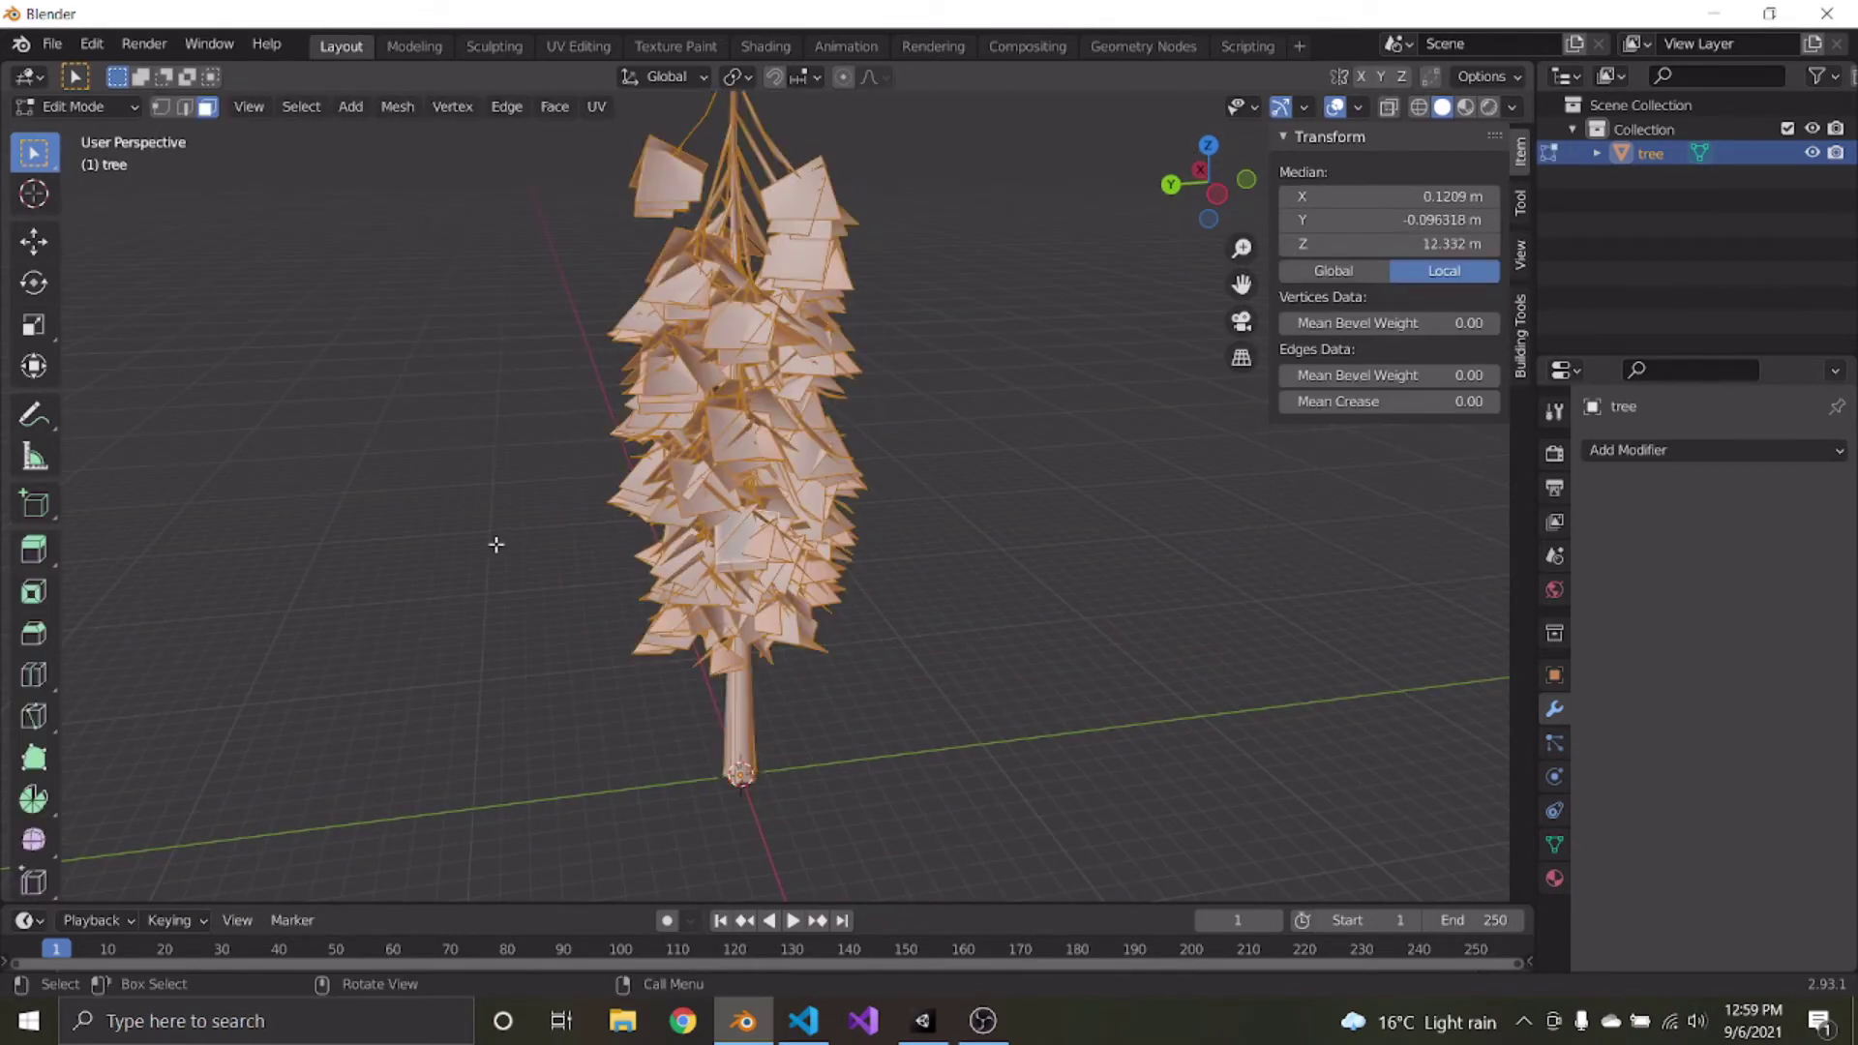
pyautogui.click(161, 109)
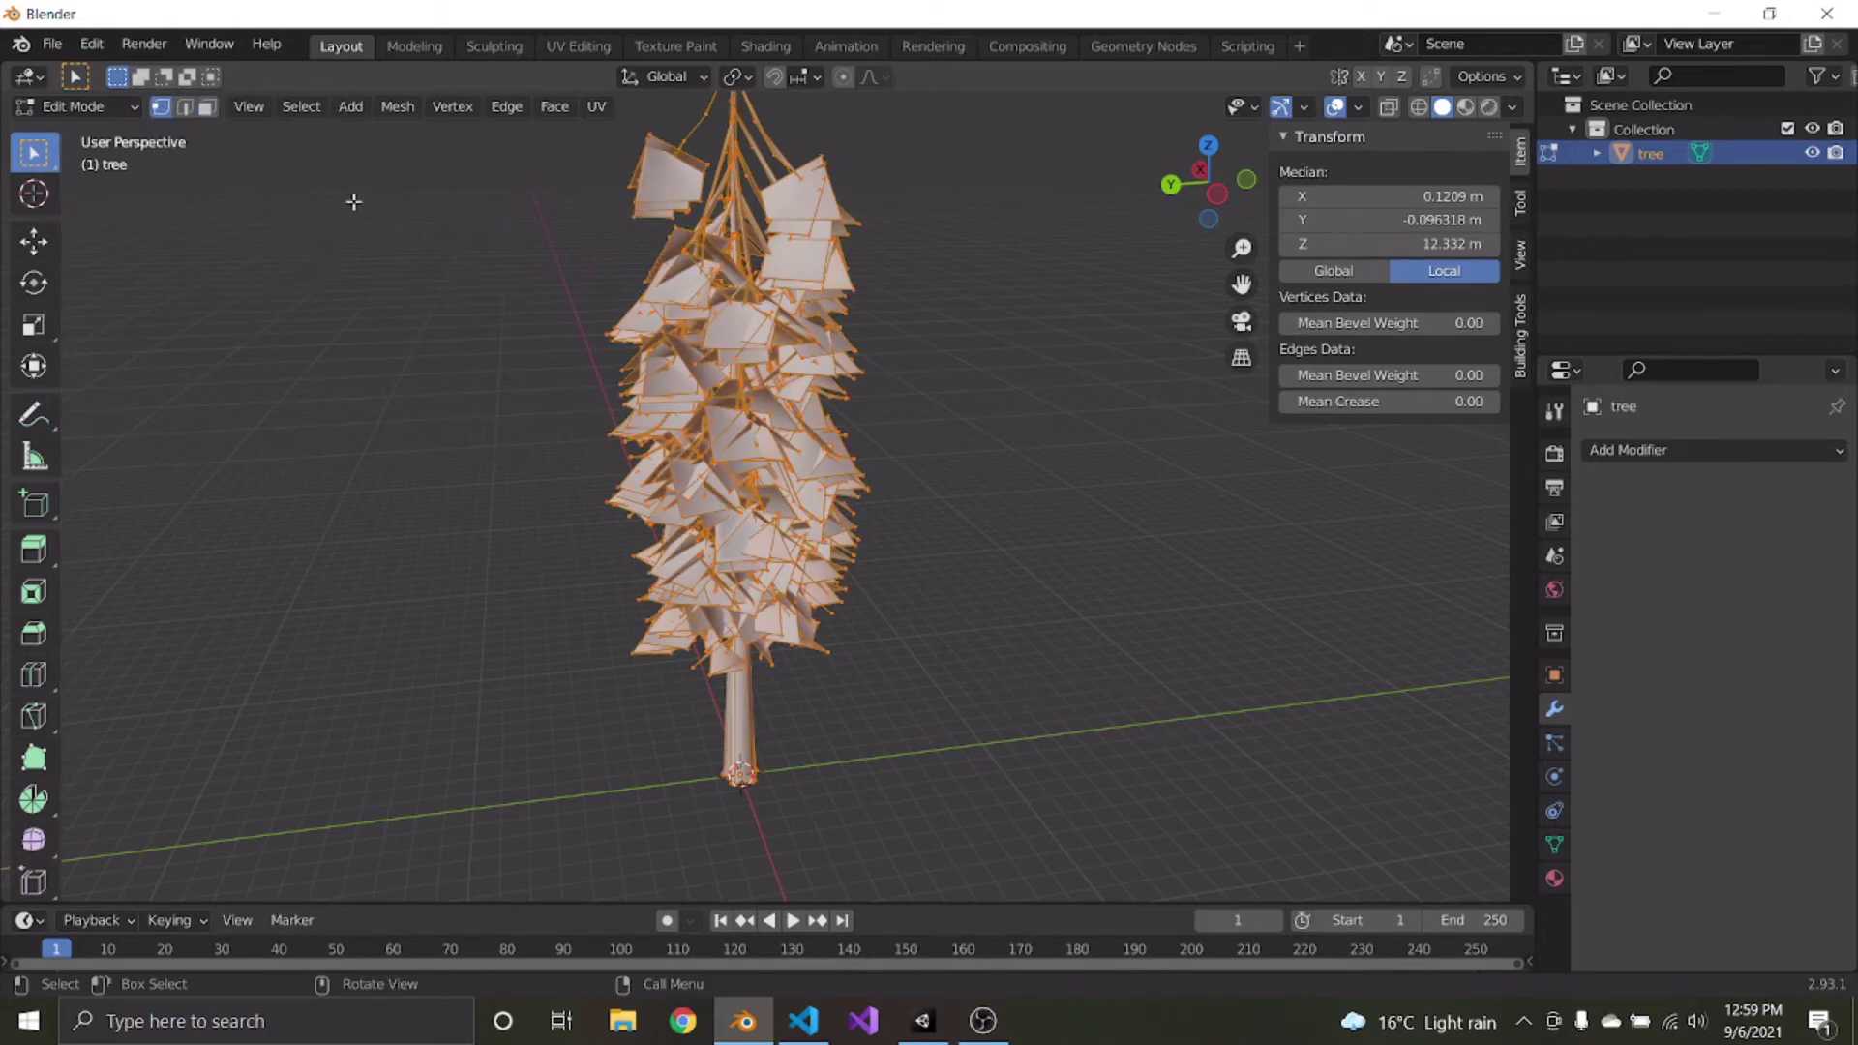
pyautogui.click(397, 107)
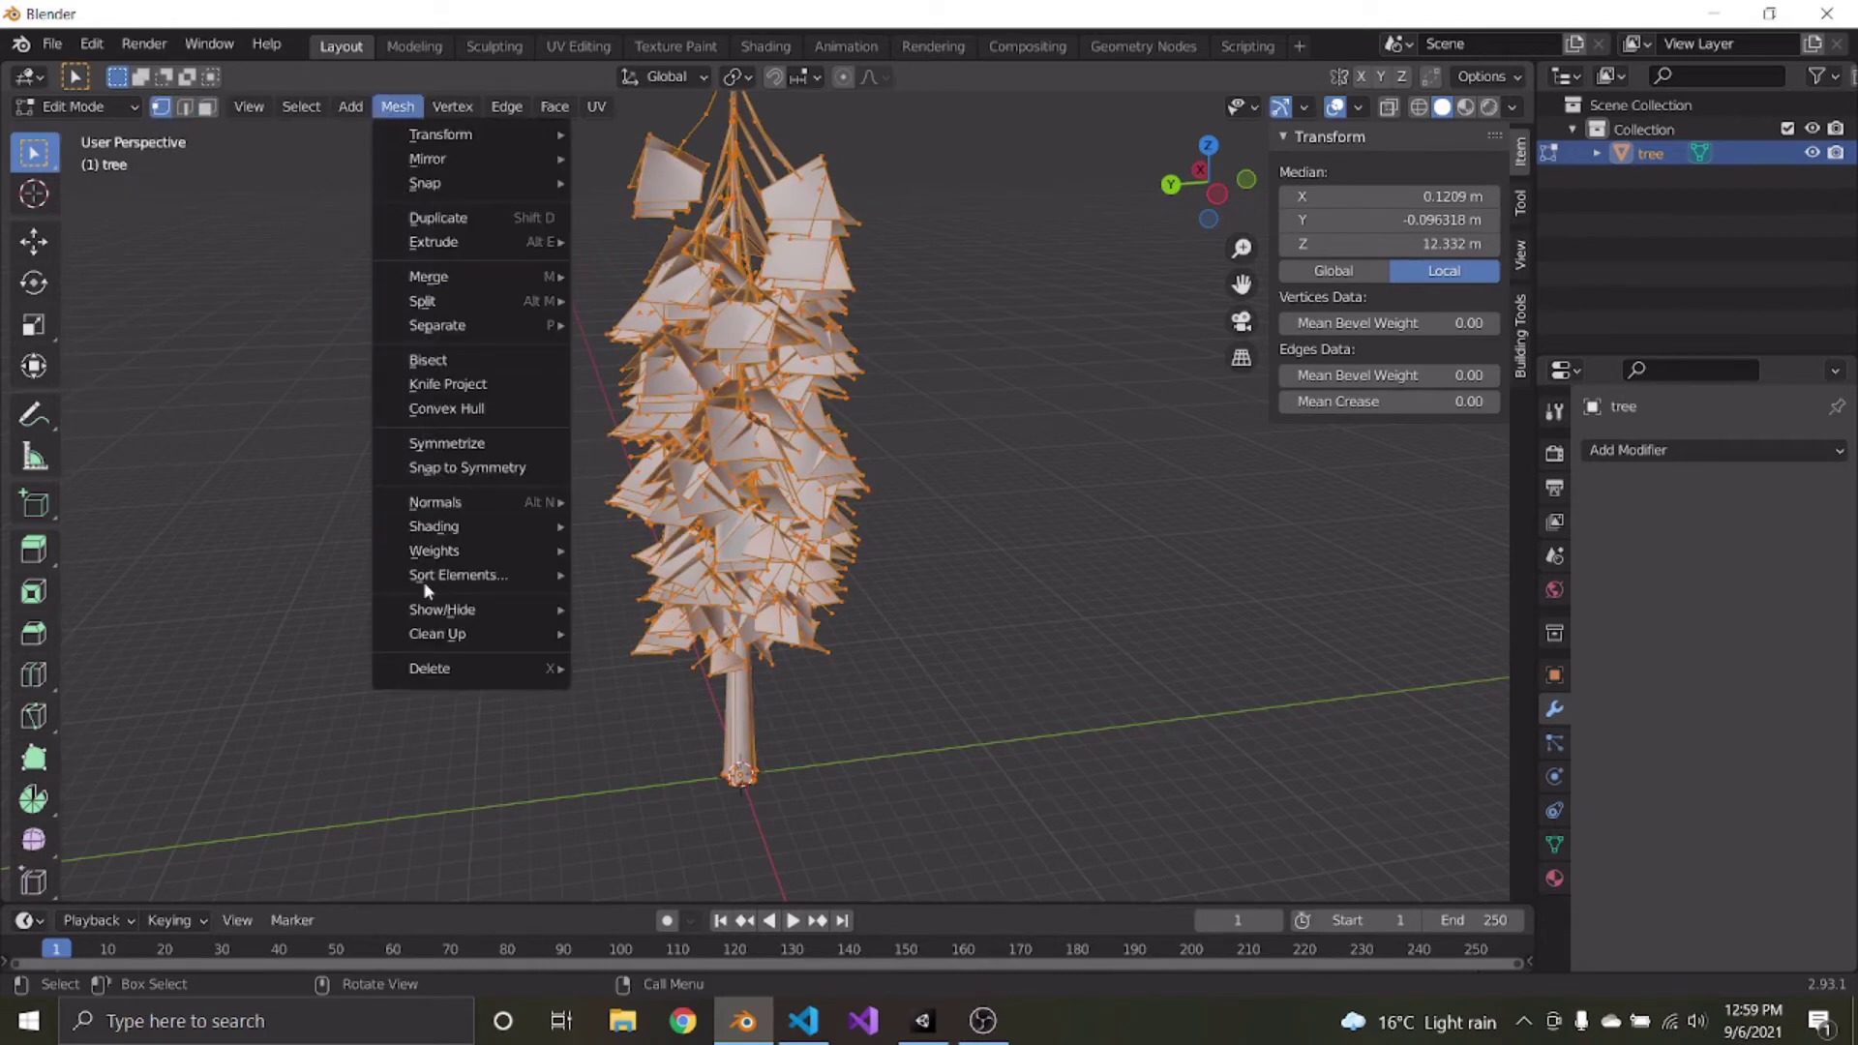
pyautogui.moveTo(431, 642)
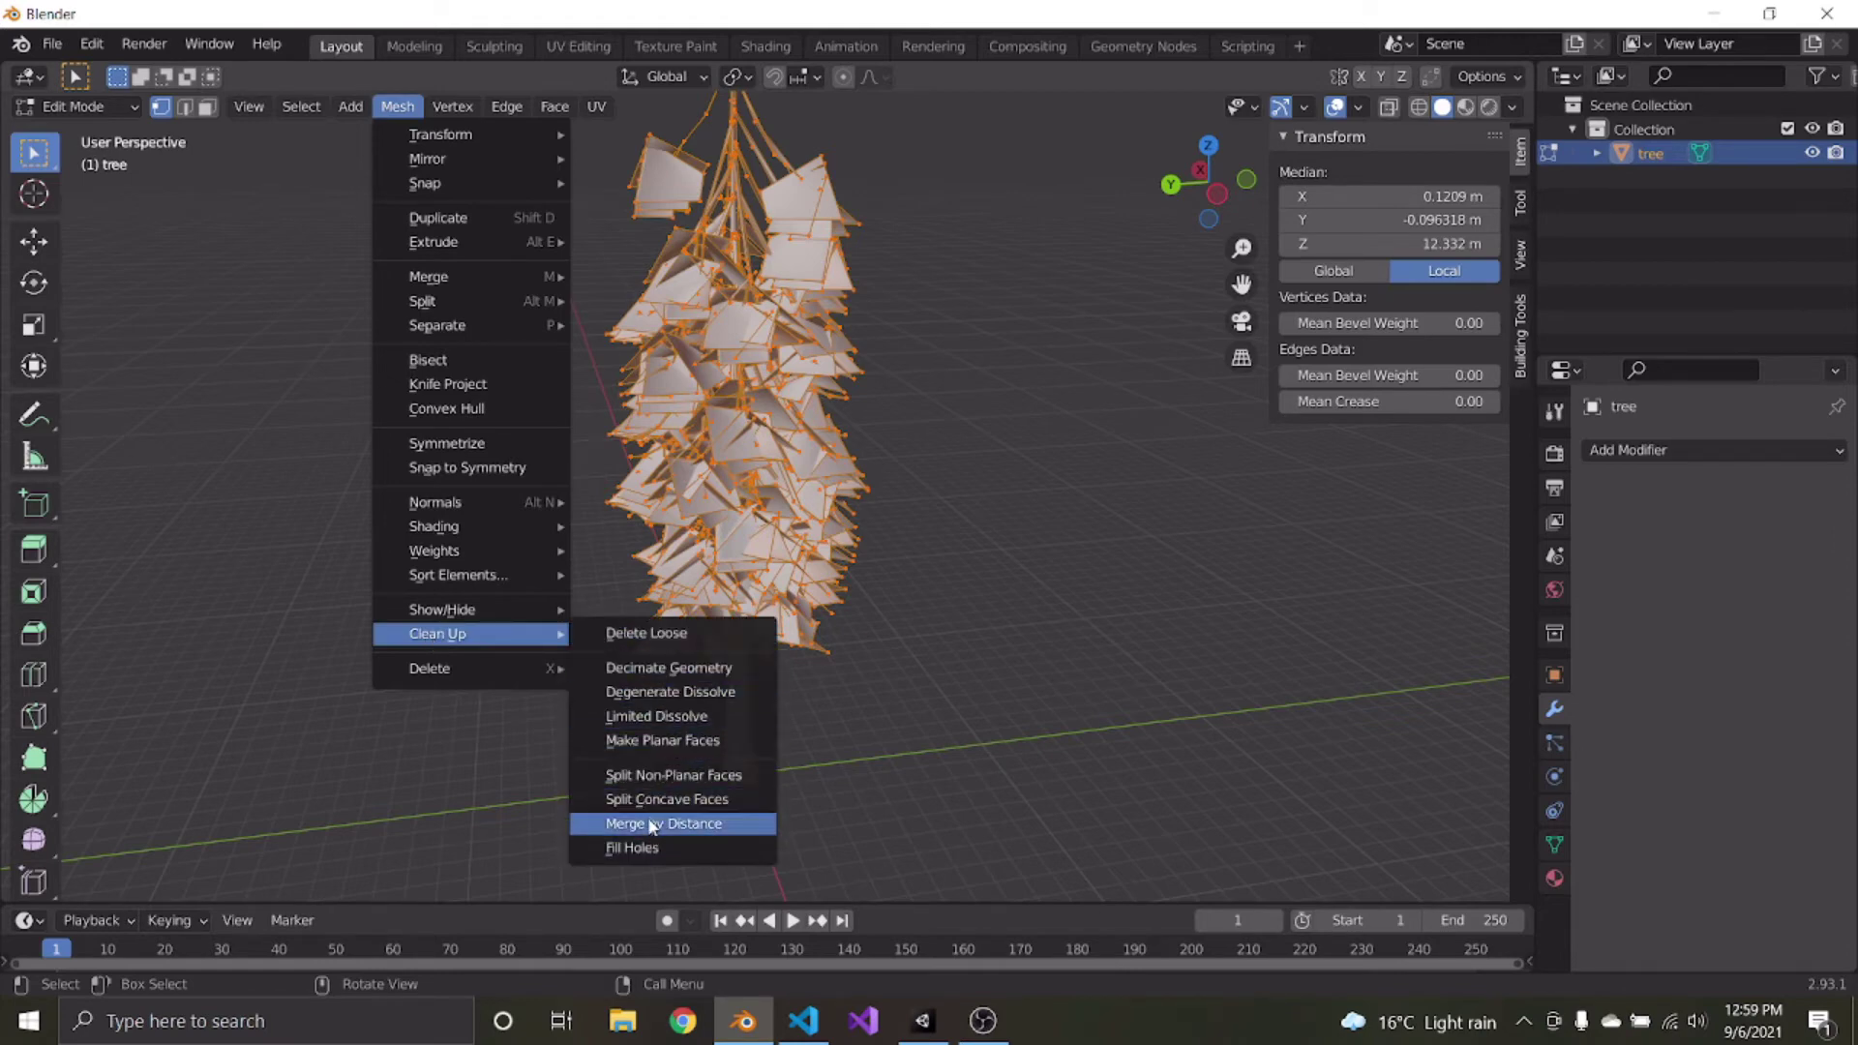
pyautogui.click(651, 824)
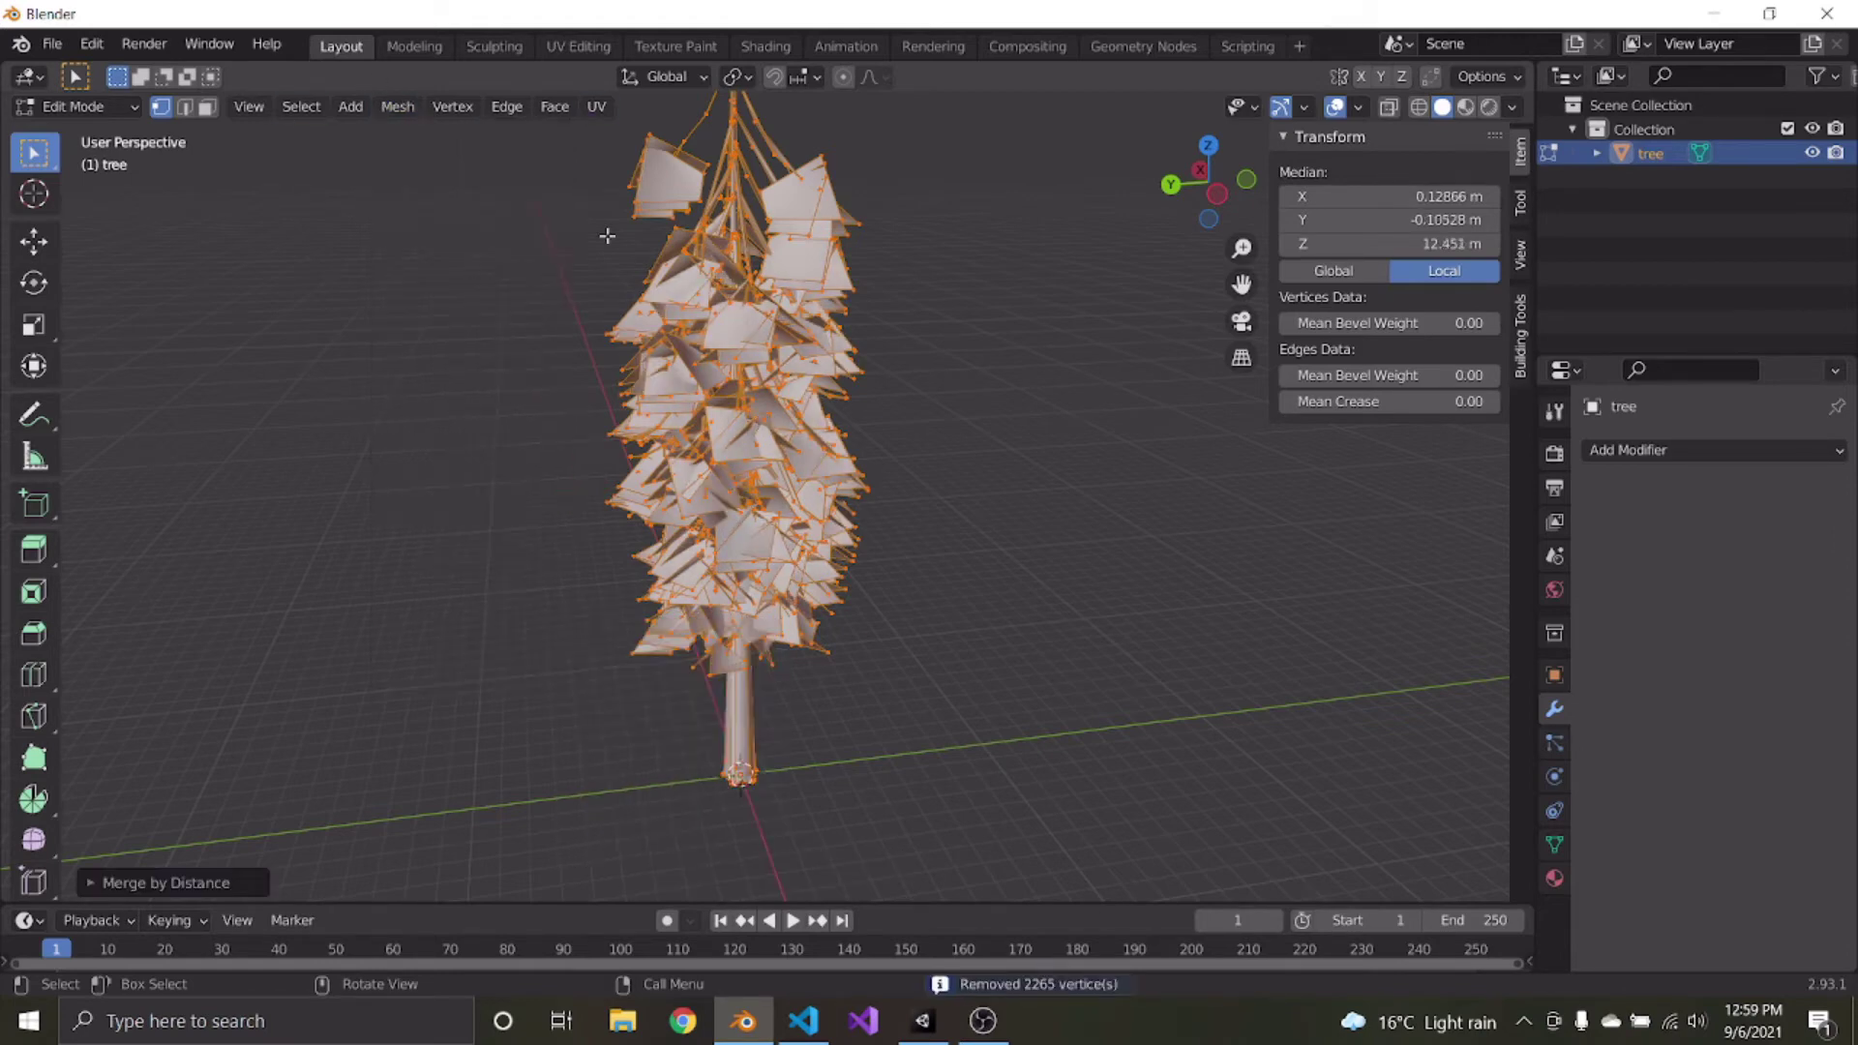
# Set the merge distance to 0.03 m and return to Object Mode
pyautogui.click(154, 883)
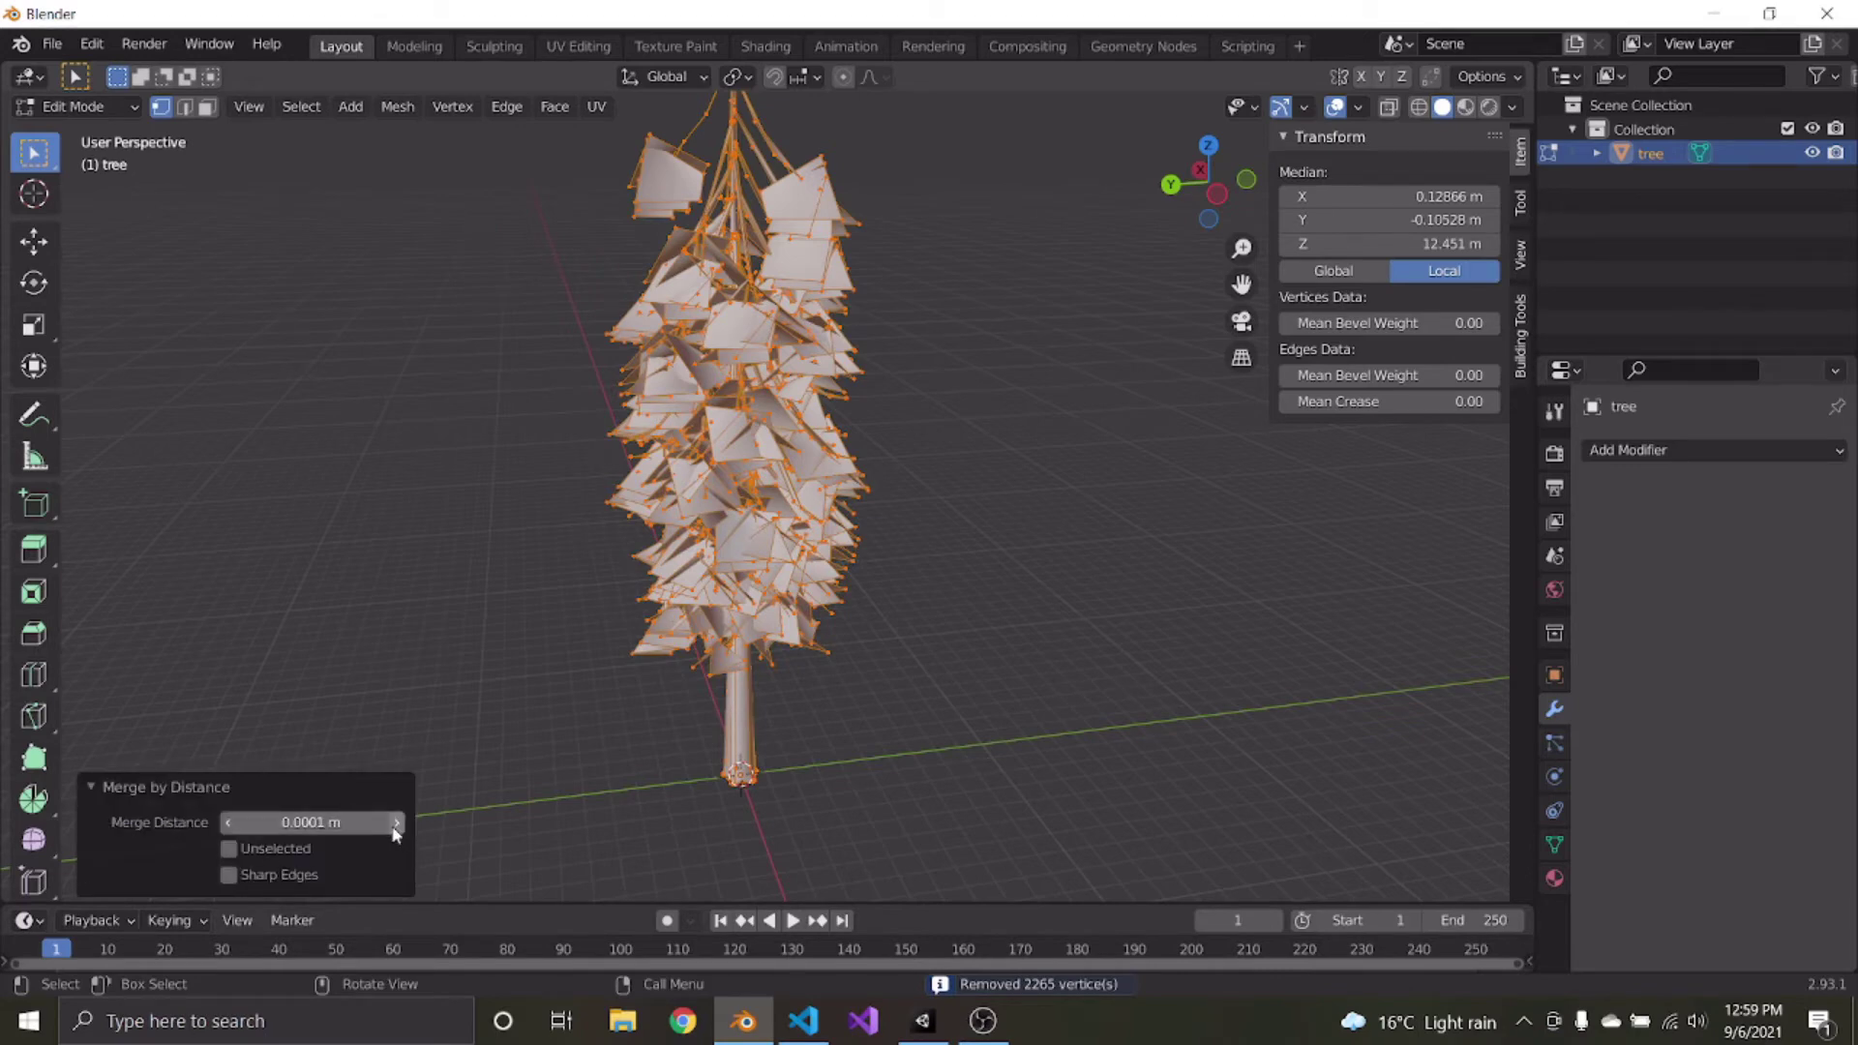
pyautogui.click(397, 823)
pyautogui.click(397, 823)
pyautogui.click(397, 822)
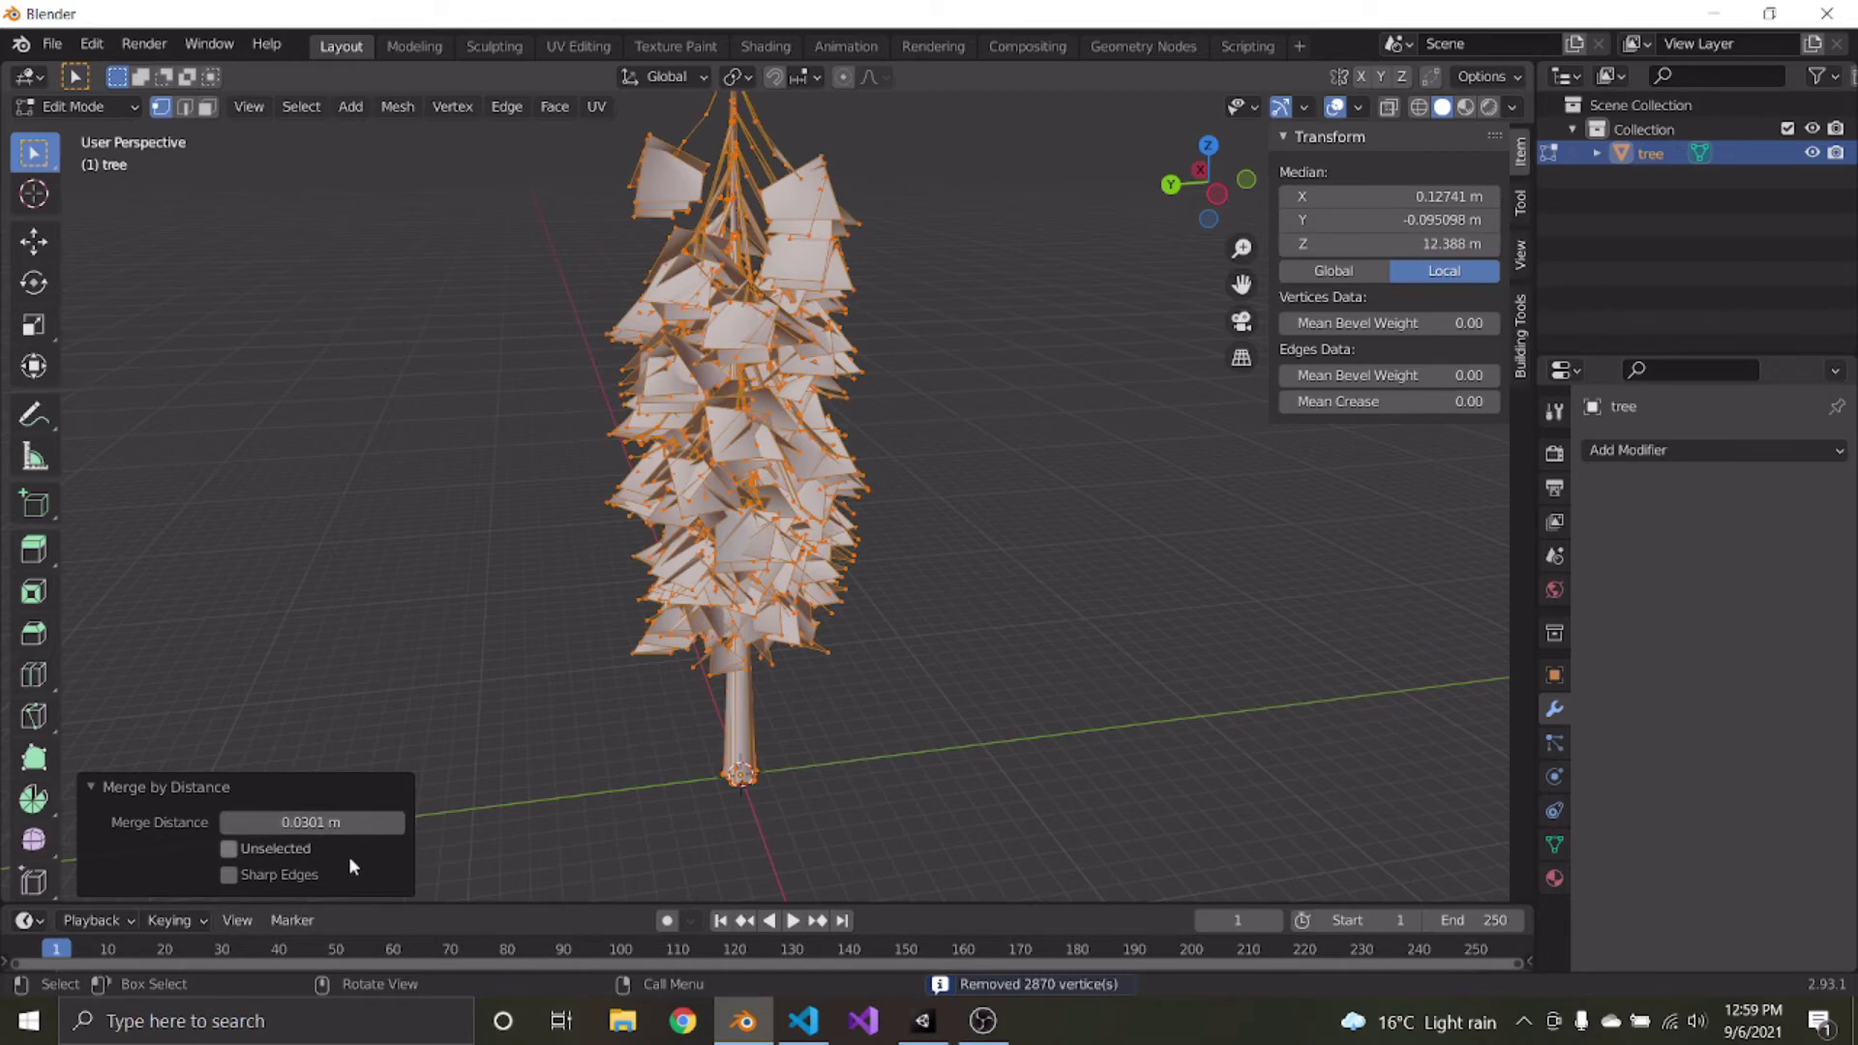
pyautogui.click(307, 823)
pyautogui.write('0.03')
pyautogui.press('Return')
pyautogui.press('Tab')
# Add a Decimate modifier to check the tree's face count across its modes, then remove the modifier
pyautogui.click(1701, 452)
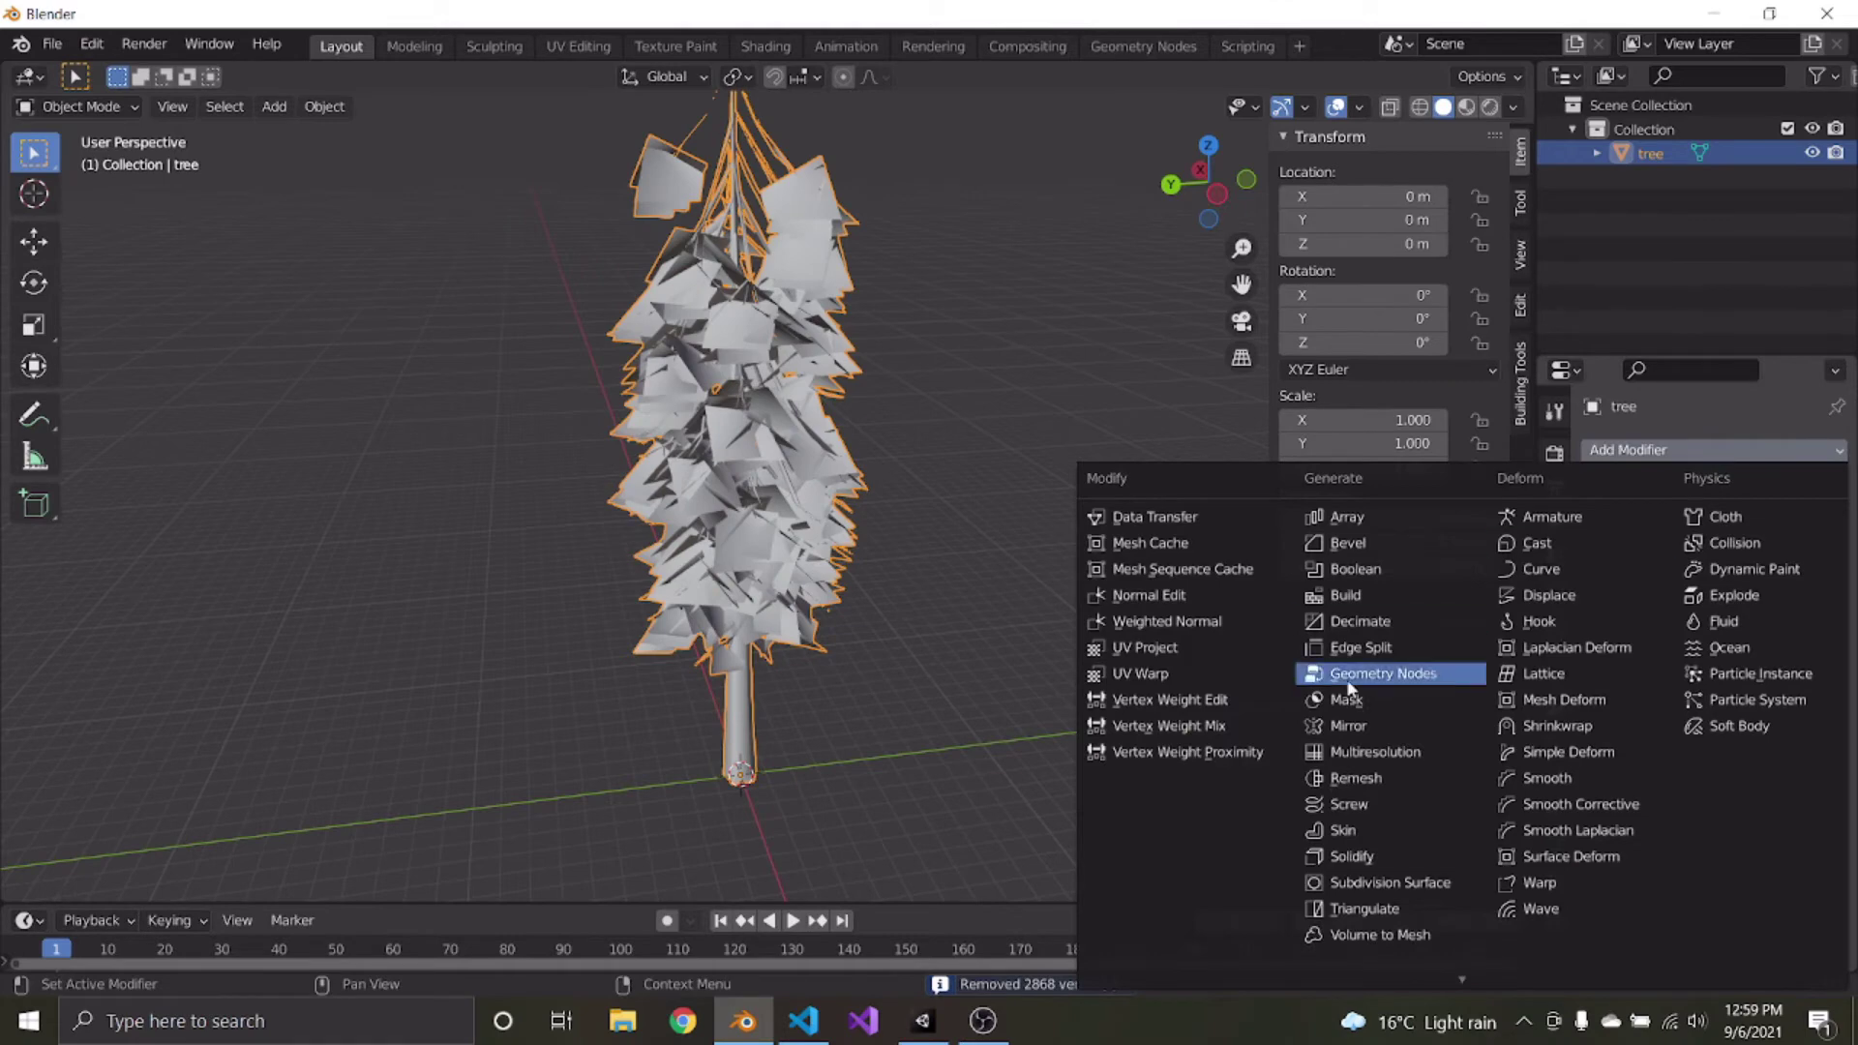
pyautogui.click(1409, 621)
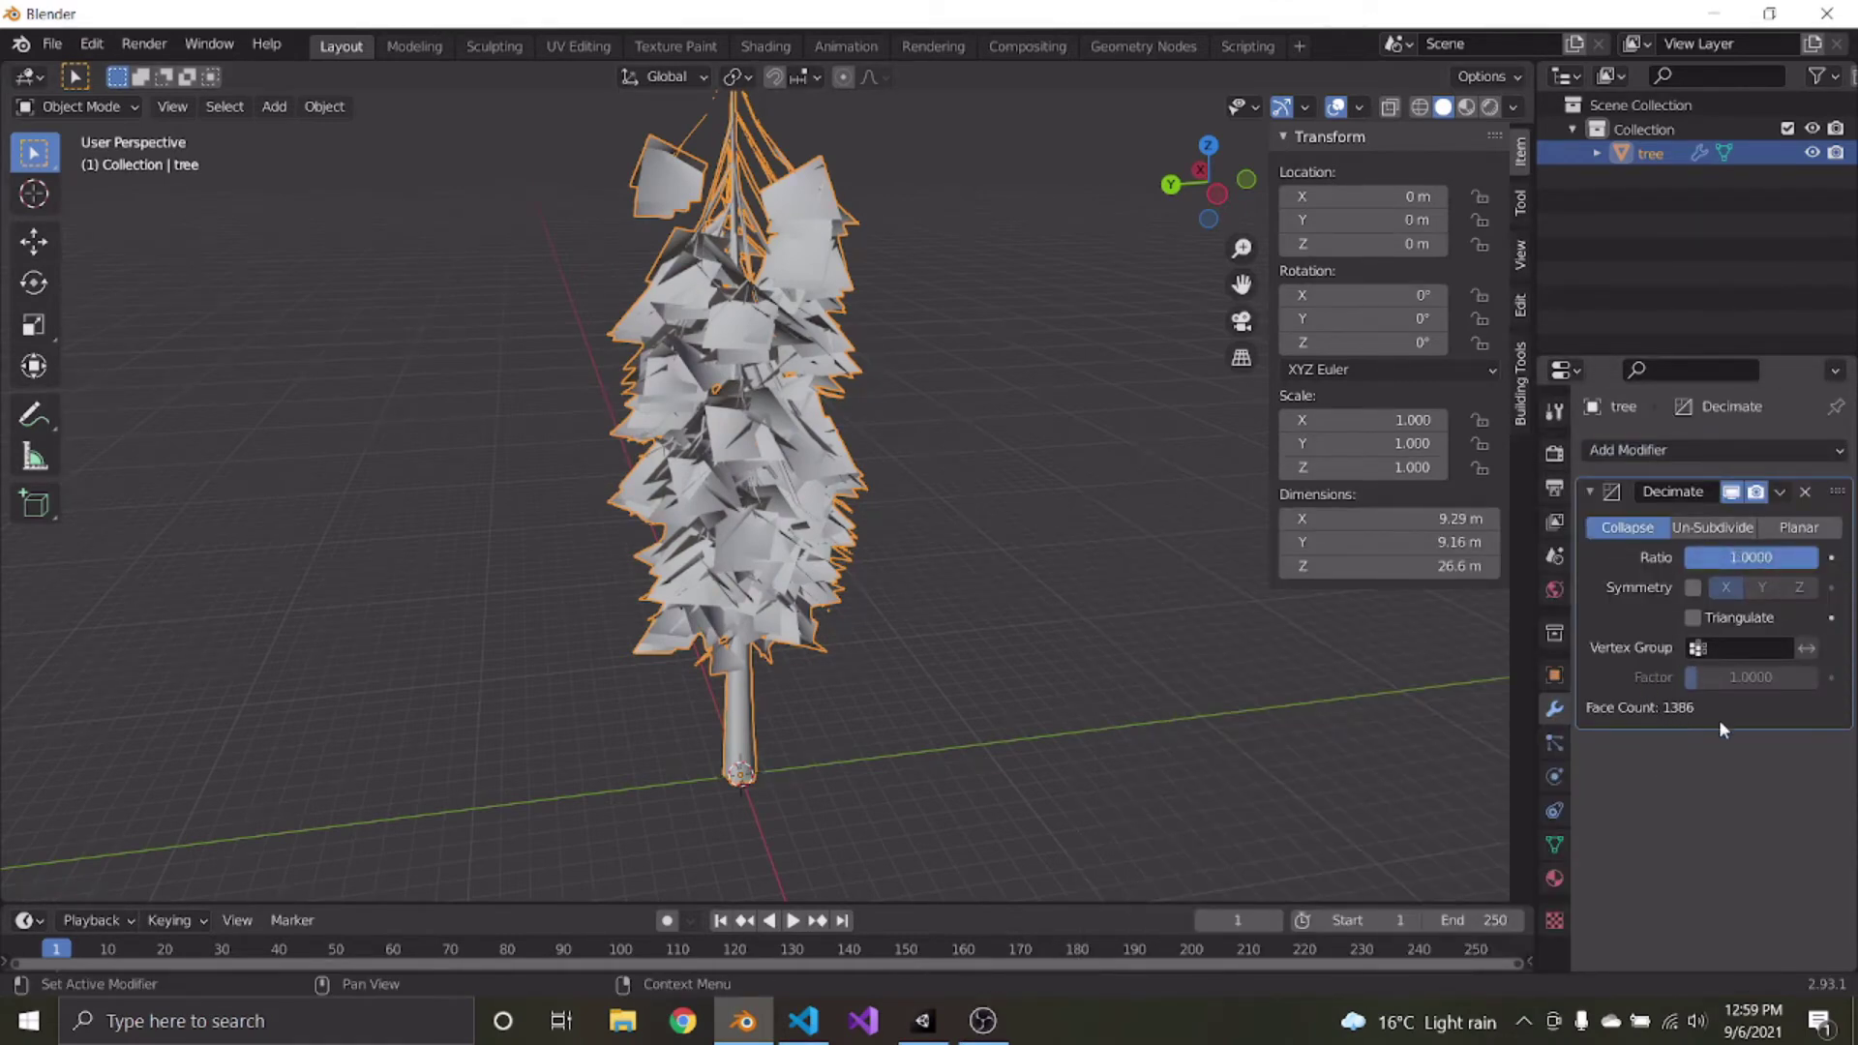
pyautogui.click(1714, 528)
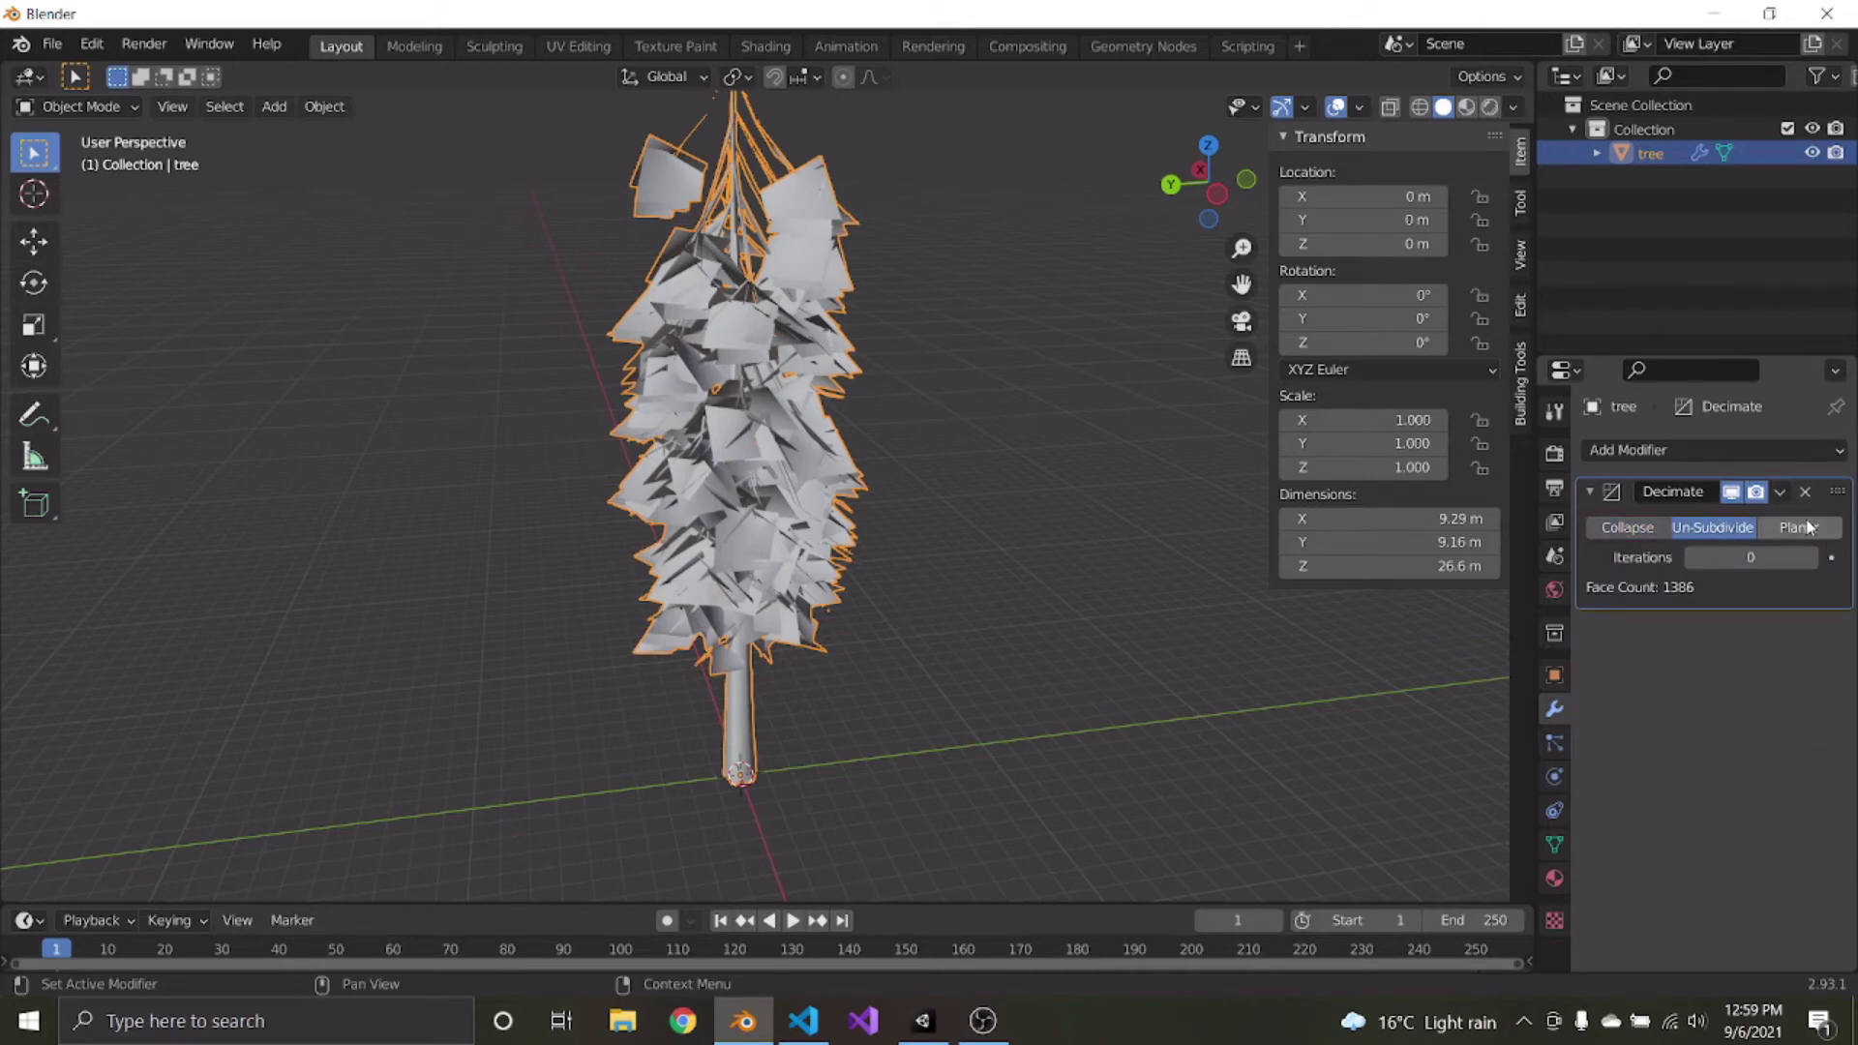
pyautogui.click(1760, 528)
pyautogui.click(1738, 532)
pyautogui.click(1639, 530)
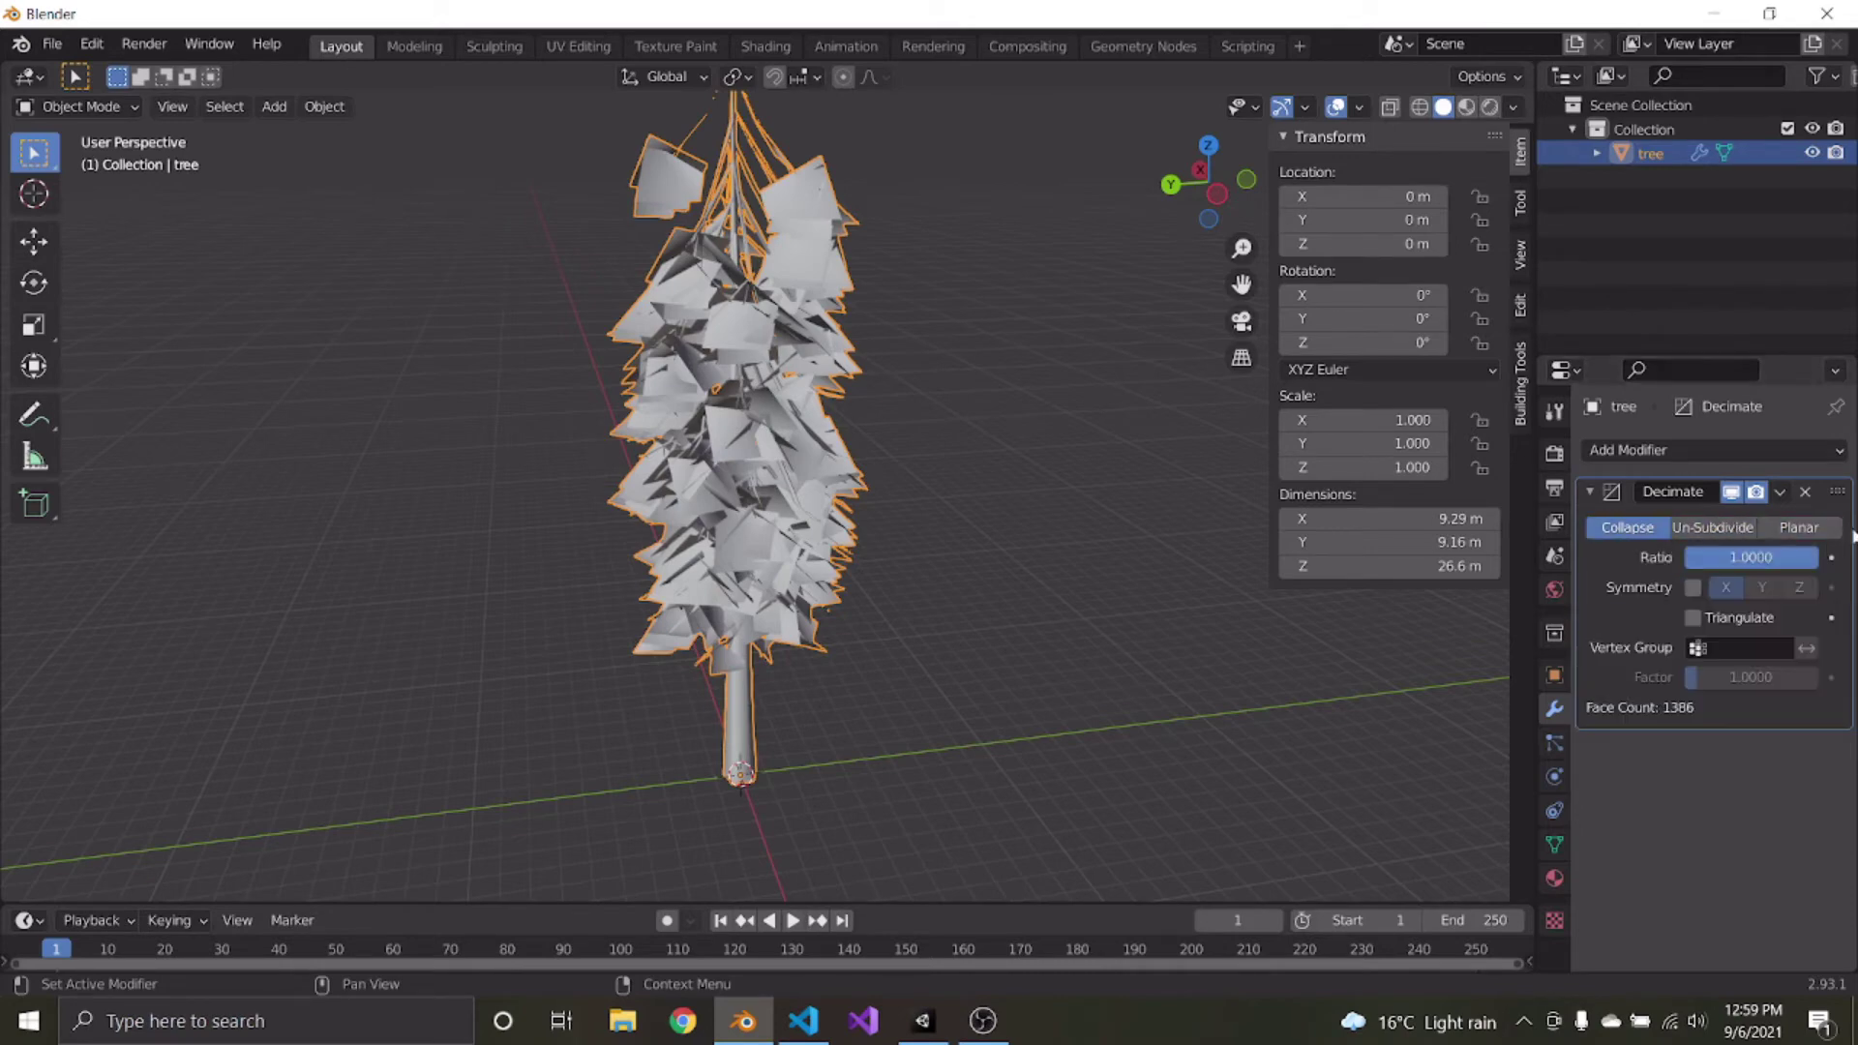
pyautogui.click(1805, 492)
# Deselect the tree and inspect its merged foliage, trunk and overall silhouette
pyautogui.click(1075, 545)
pyautogui.scroll(-4, 706, 602)
pyautogui.moveTo(692, 608); pyautogui.dragTo(718, 523, button='middle')
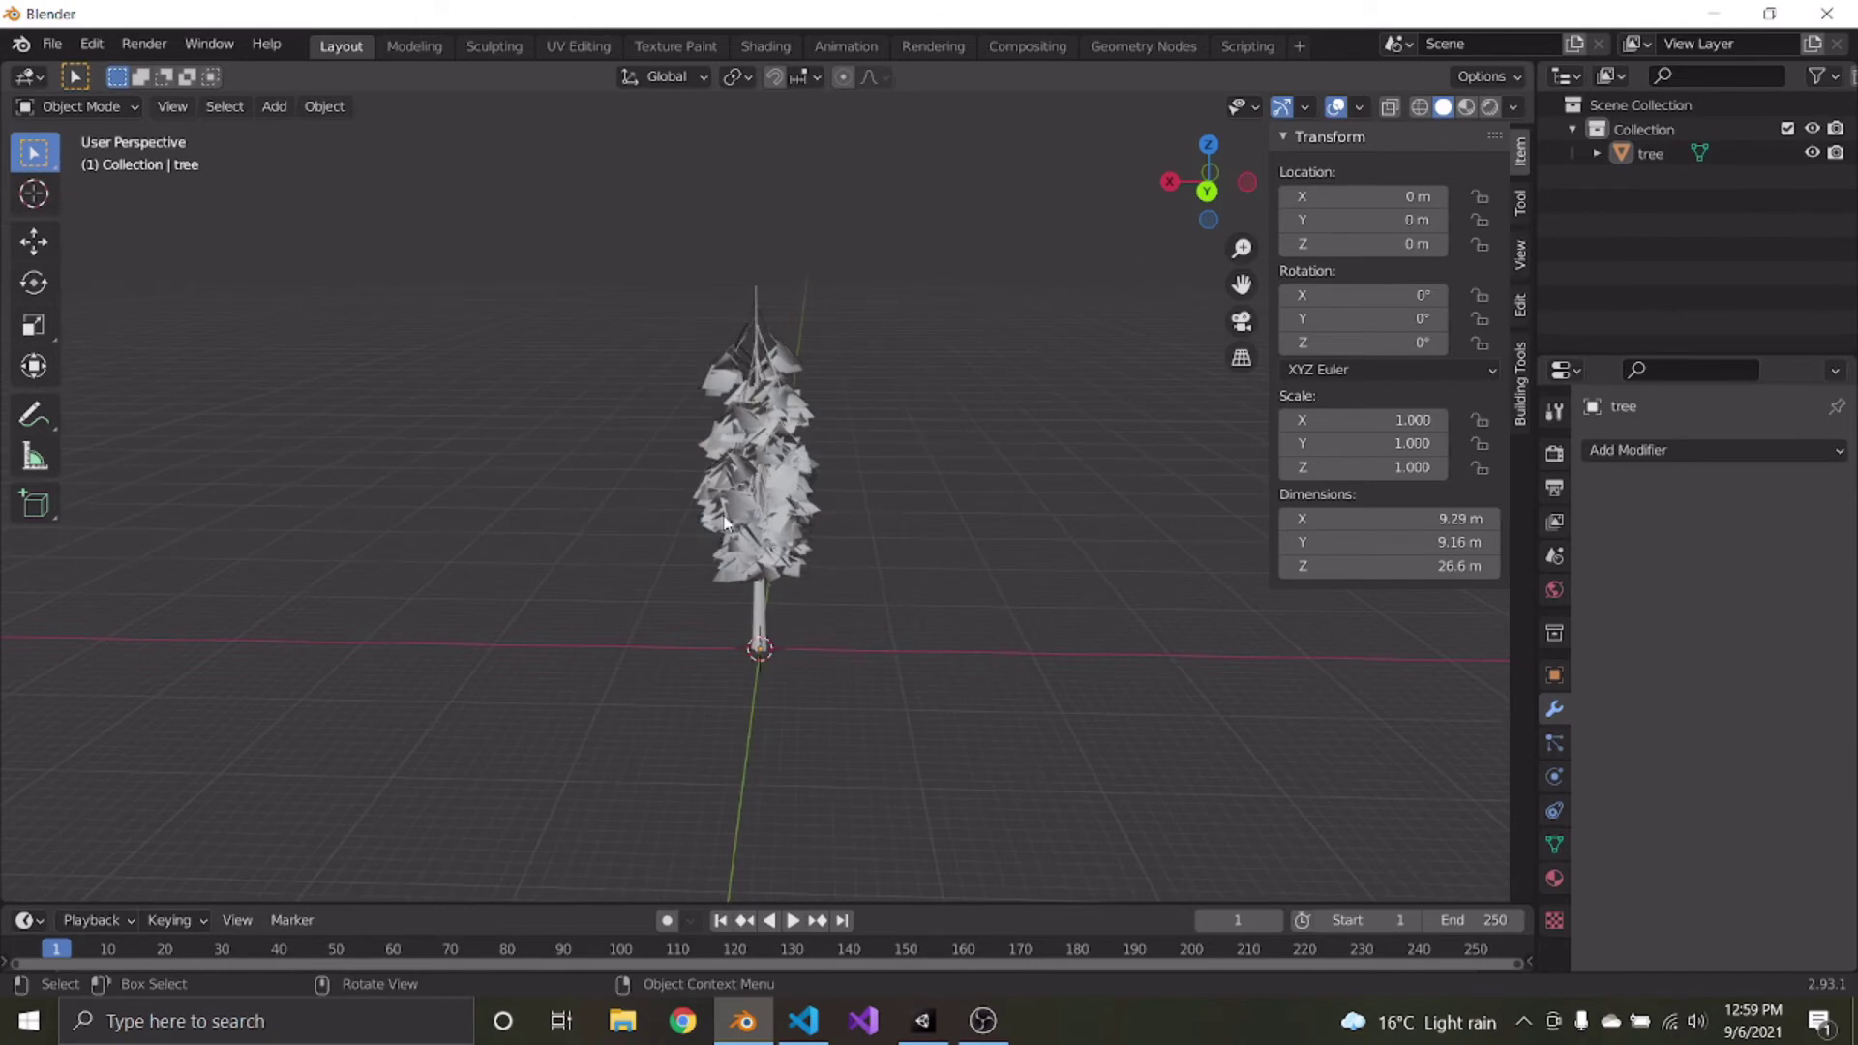
pyautogui.scroll(6, 656, 473)
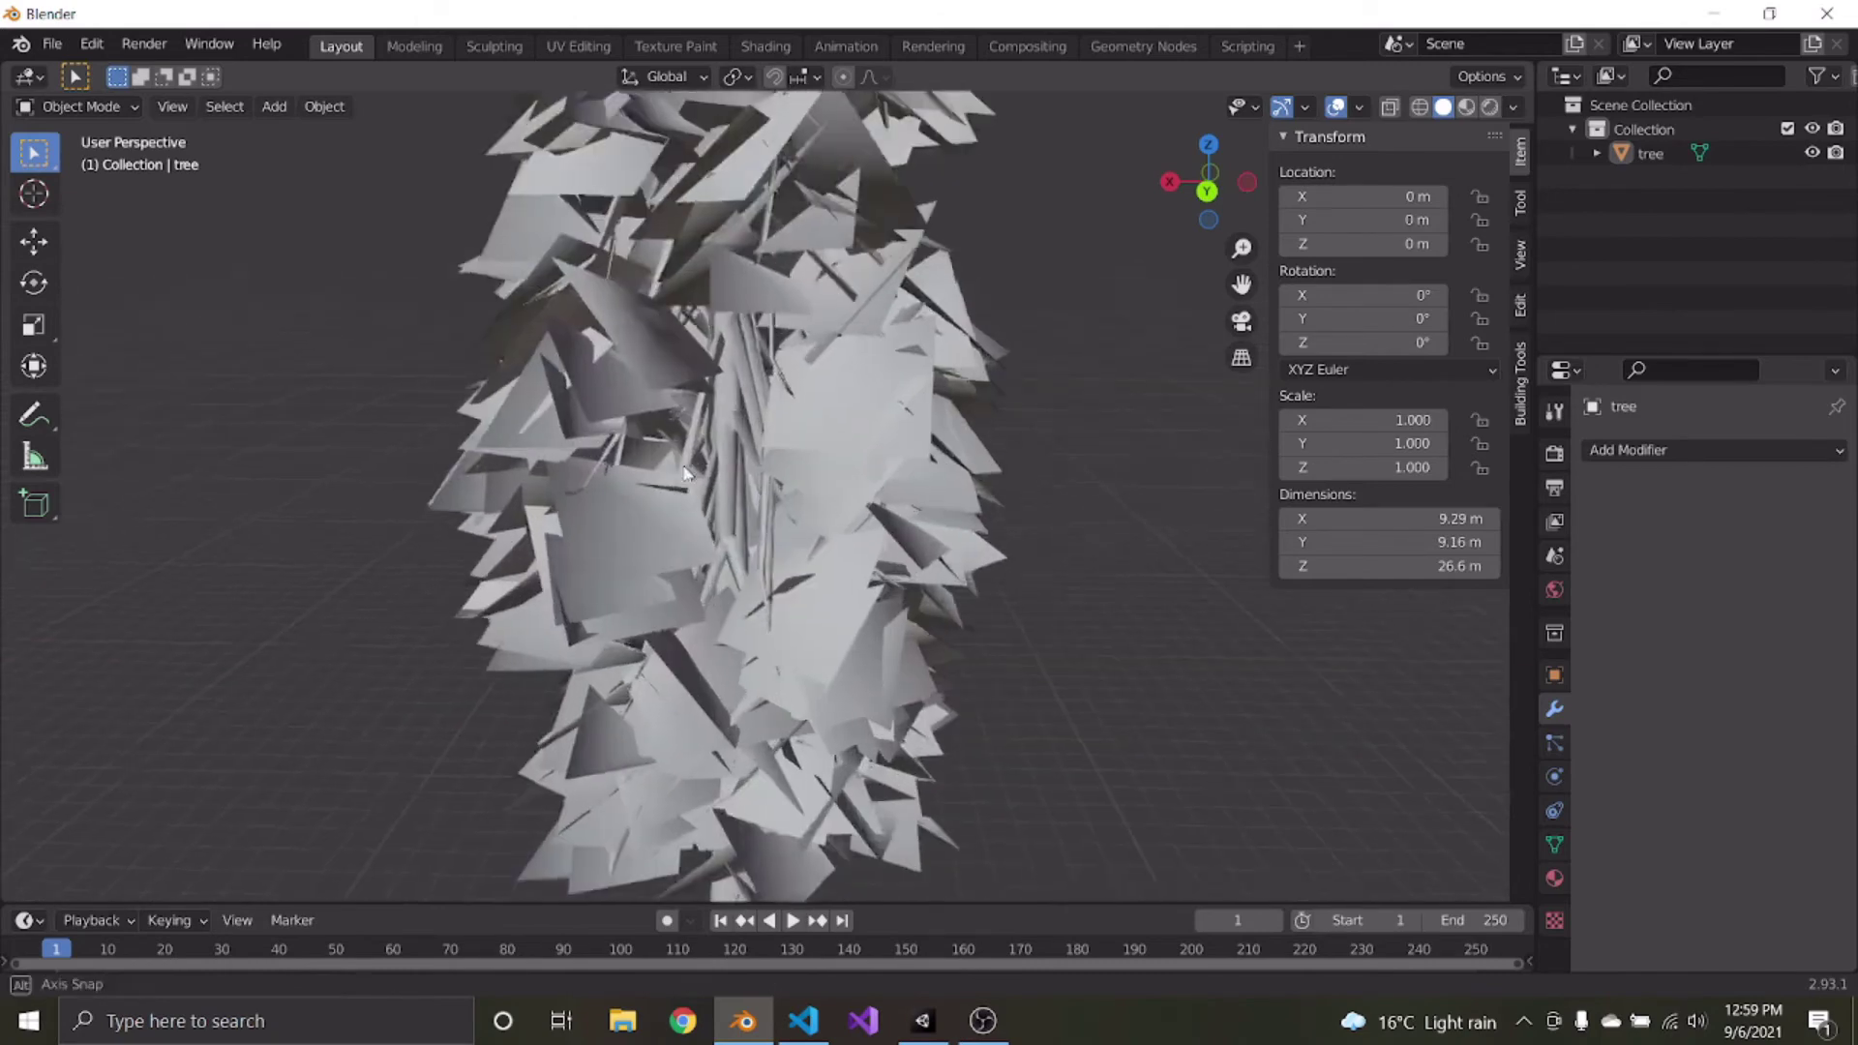
pyautogui.scroll(-3, 735, 542)
pyautogui.moveTo(803, 571); pyautogui.dragTo(852, 673, button='middle')
pyautogui.scroll(5, 852, 673)
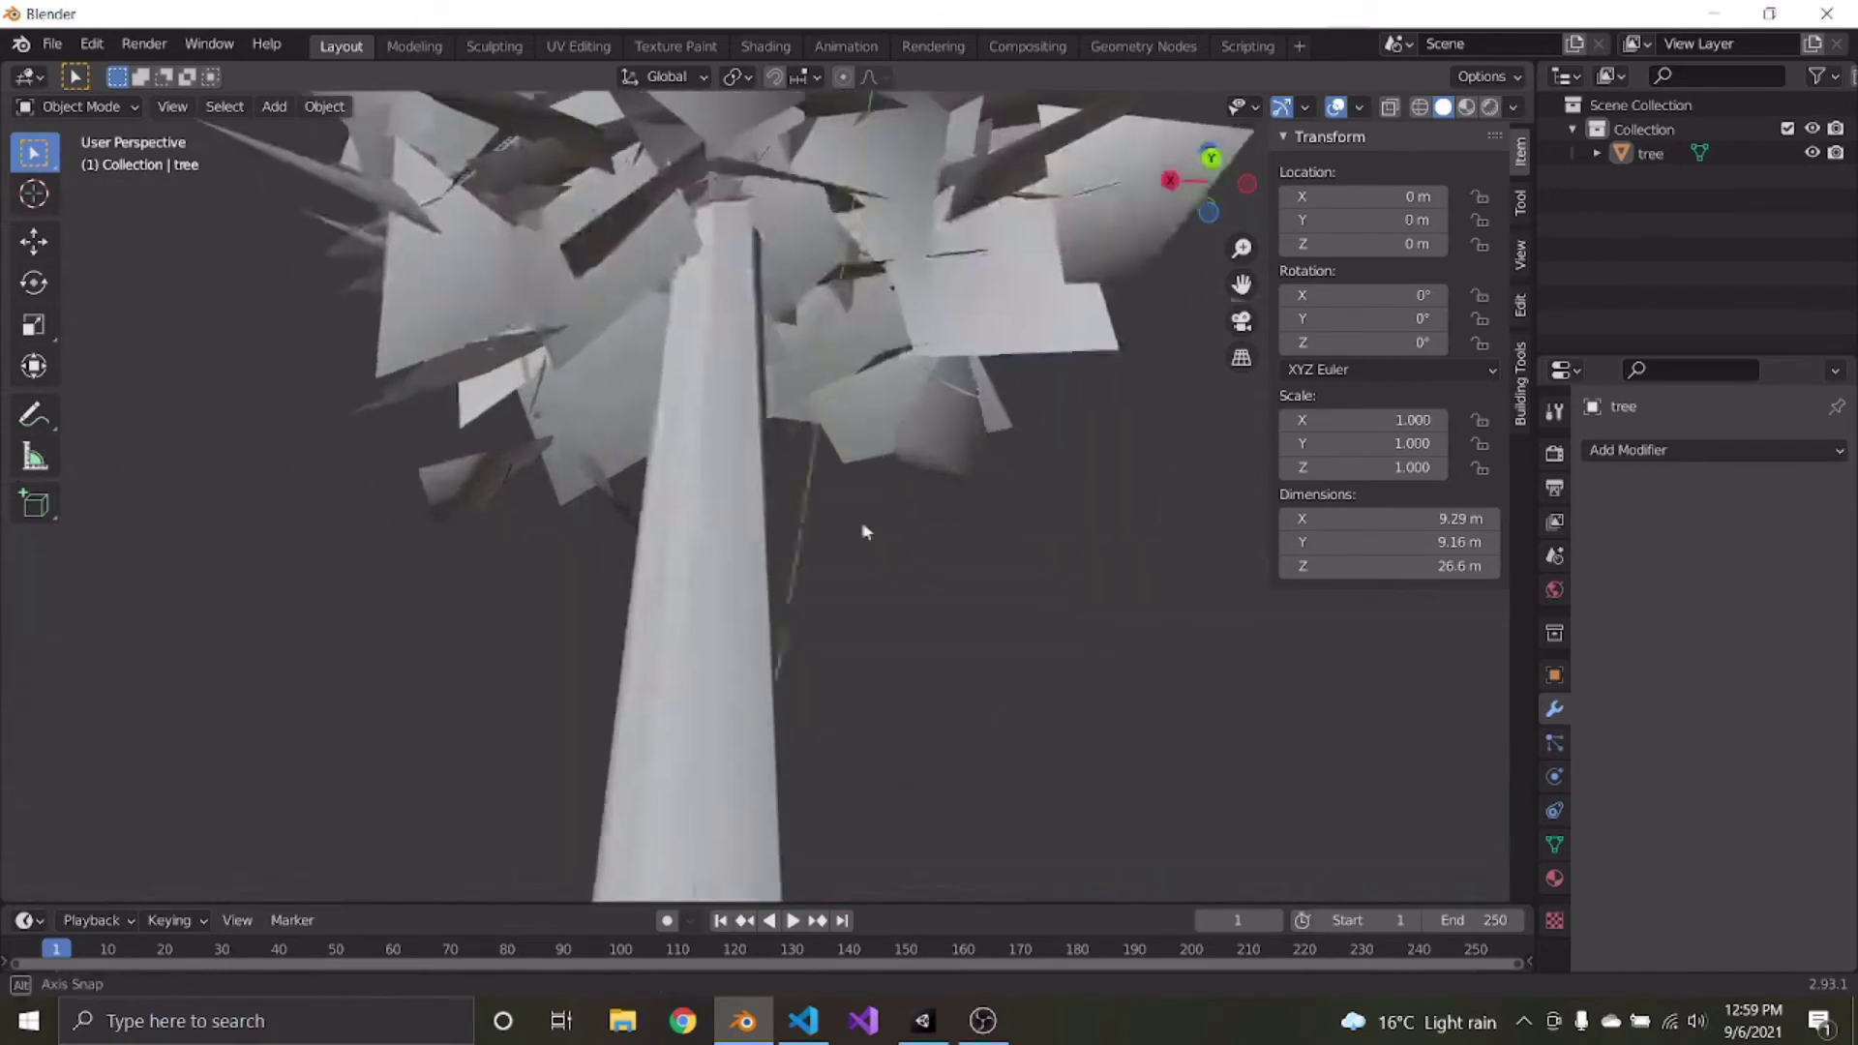
pyautogui.scroll(-5, 865, 529)
pyautogui.moveTo(863, 532); pyautogui.dragTo(610, 500, button='middle')
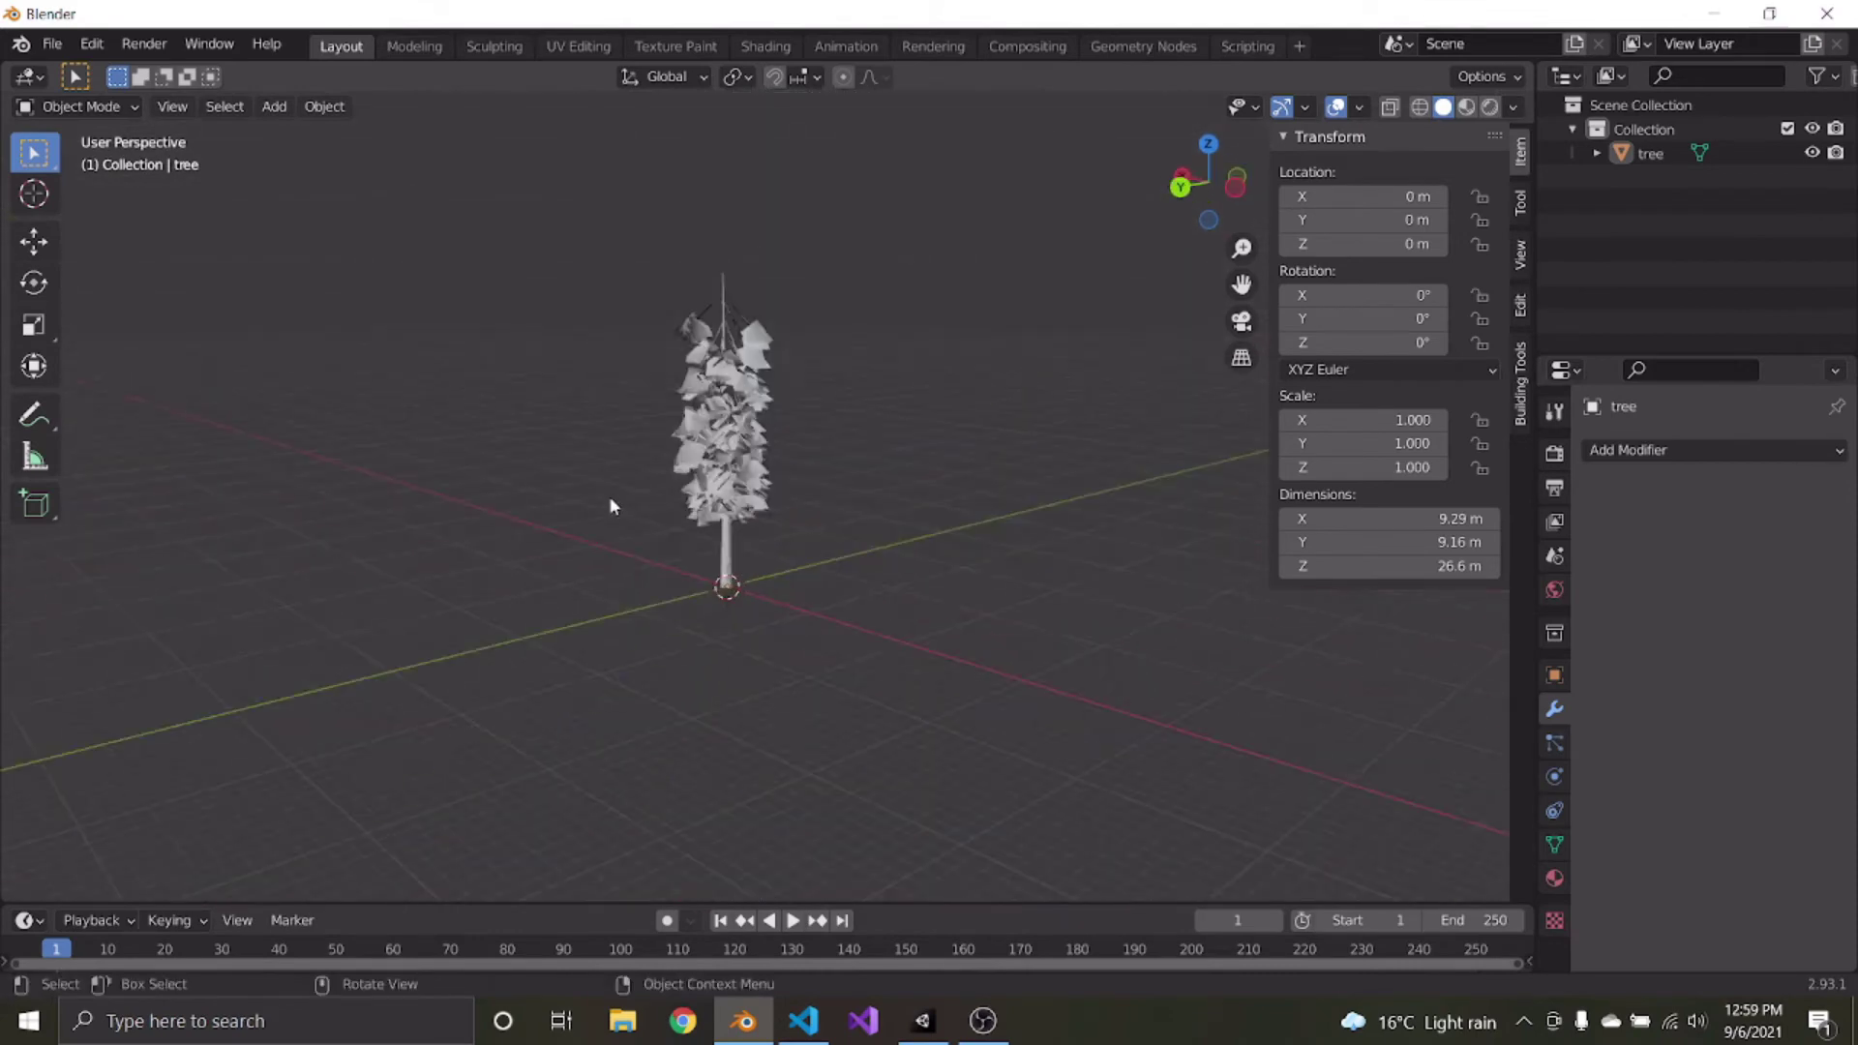
# Create three duplicates of the tree in orthographic top view and place them around the original
pyautogui.scroll(3, 676, 415)
pyautogui.click(676, 415)
pyautogui.press('KP_5')
pyautogui.press('KP_7')
pyautogui.hotkey('shift', 'd')
pyautogui.click(736, 455)
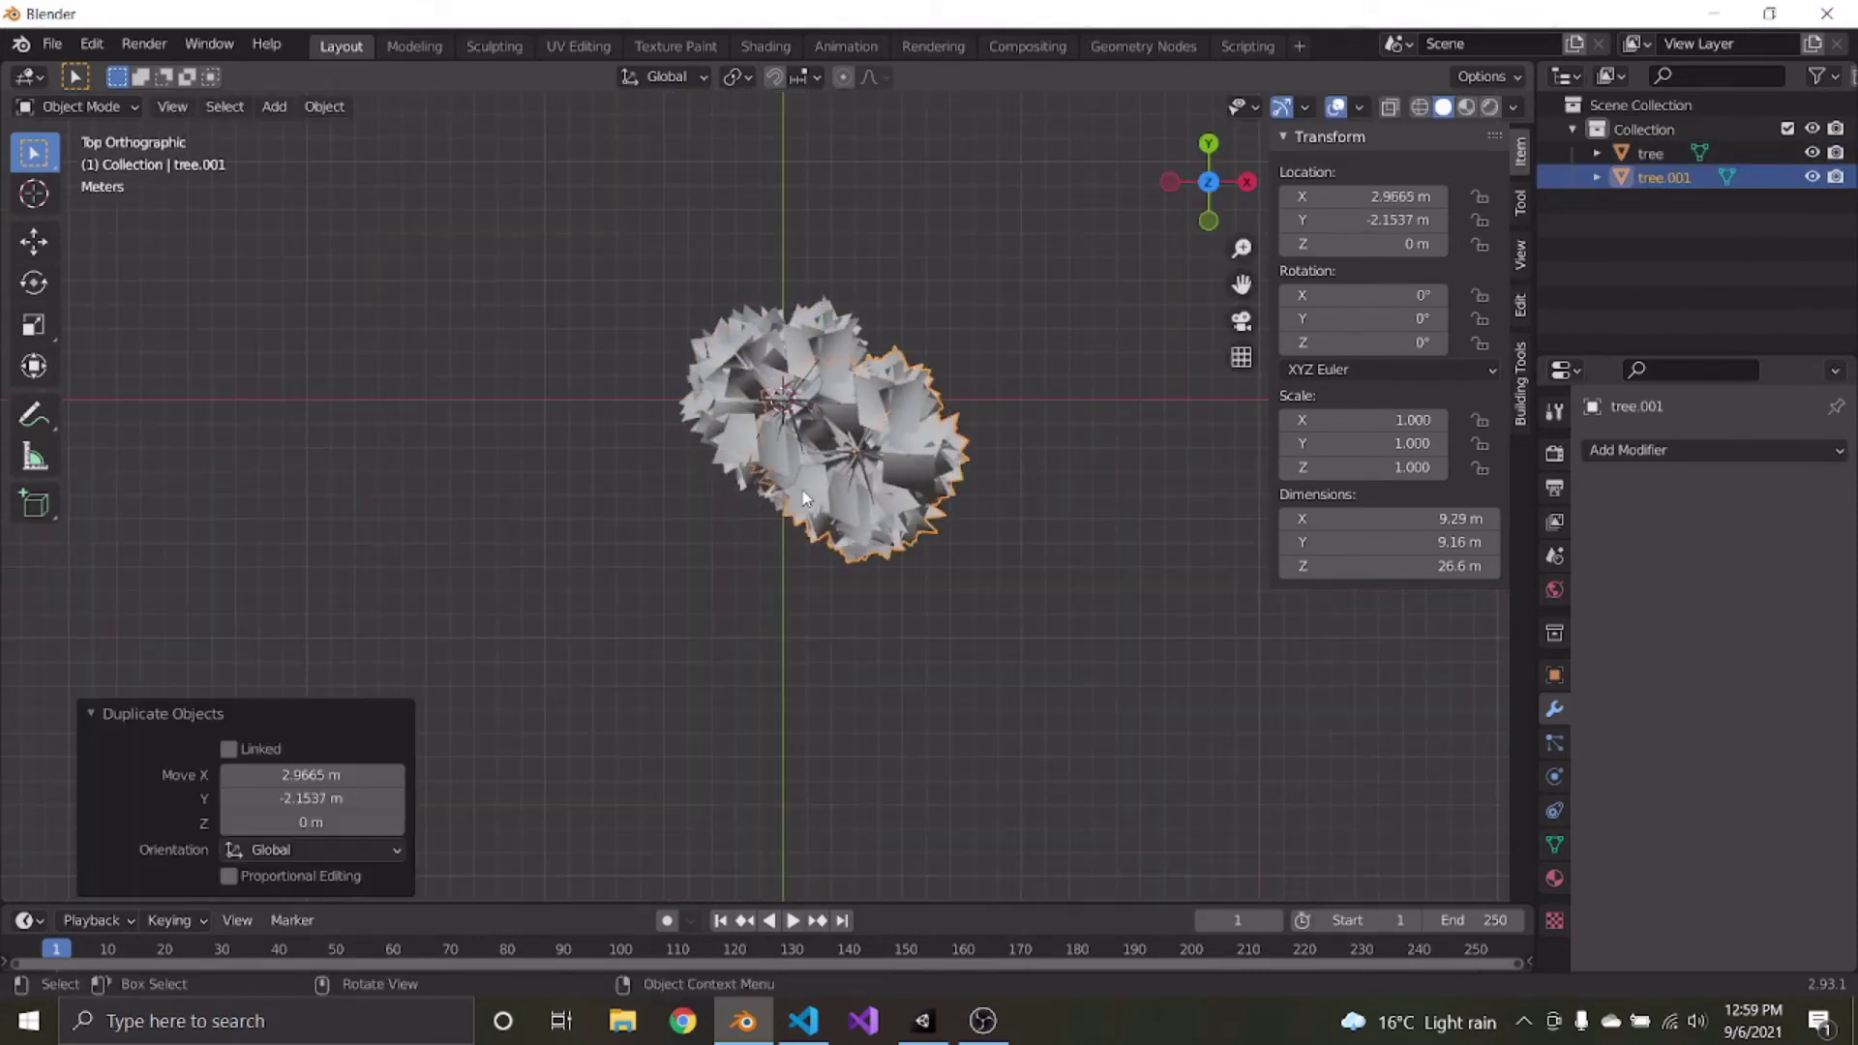
pyautogui.hotkey('shift', 'd')
pyautogui.click(970, 539)
pyautogui.hotkey('shift', 'd')
pyautogui.click(926, 458)
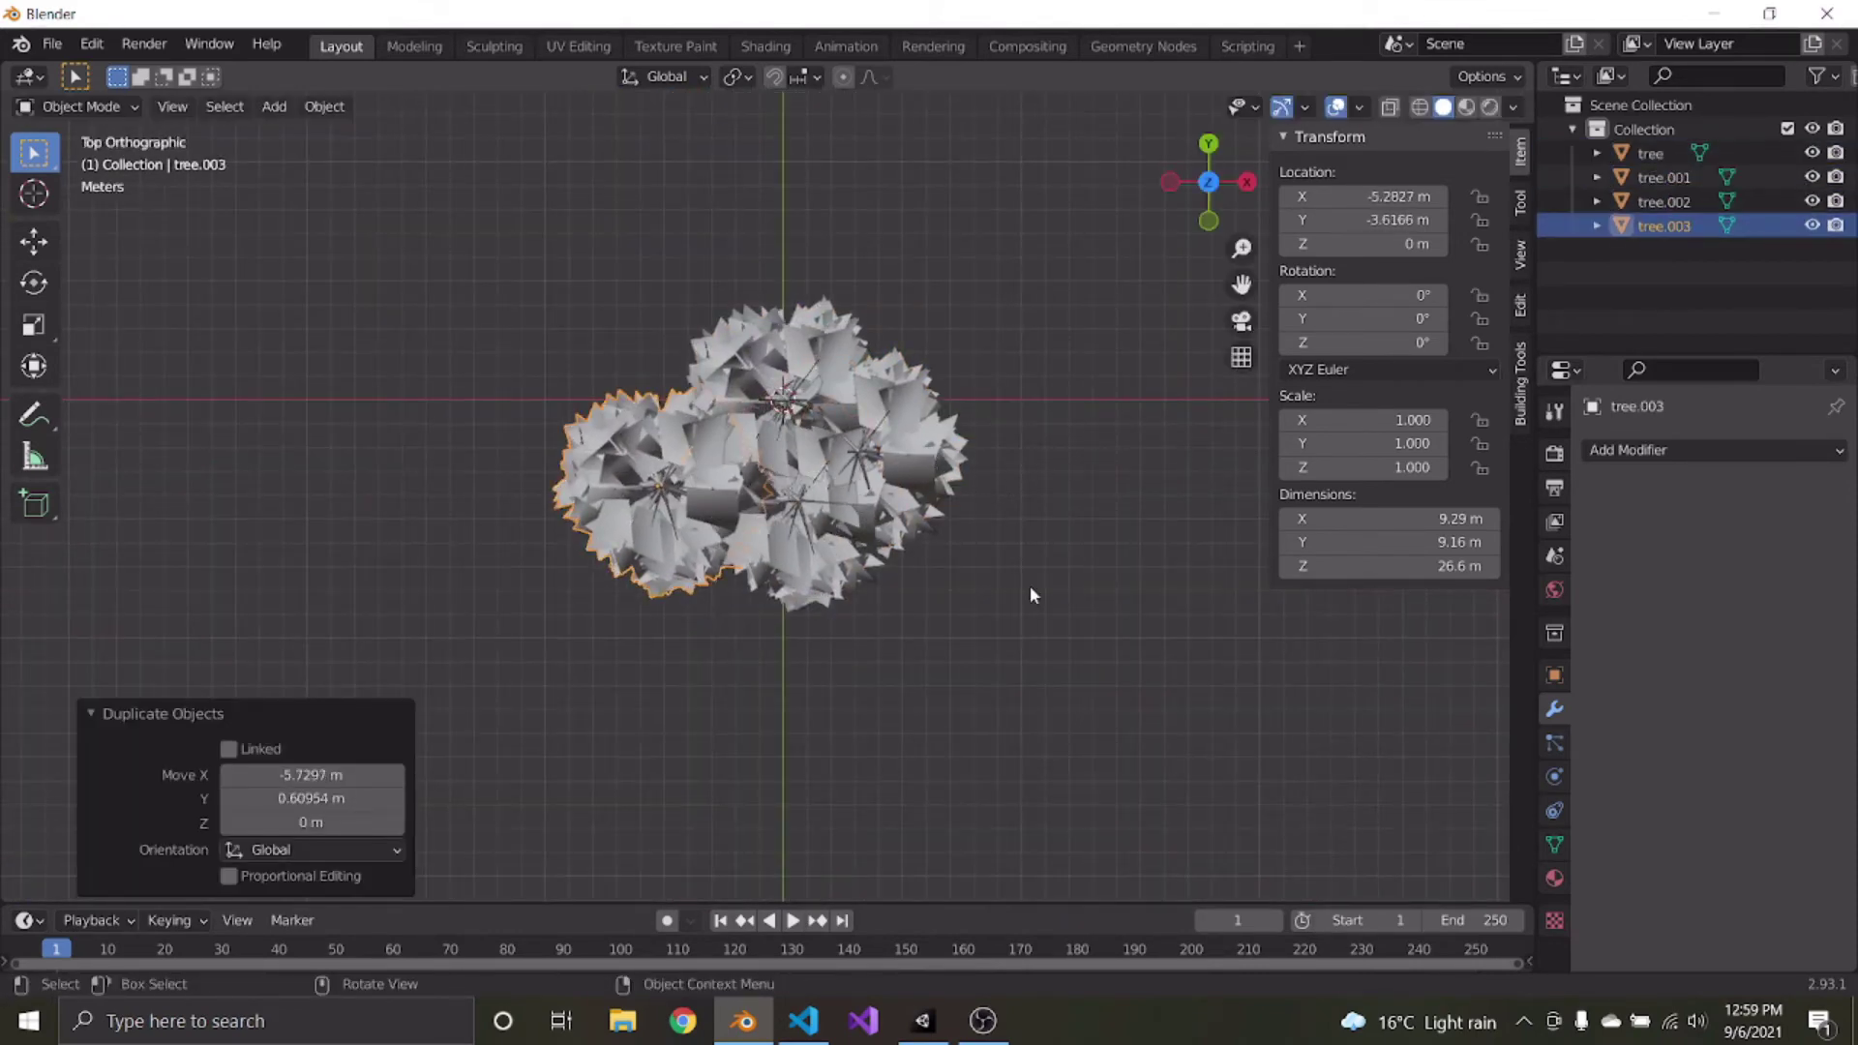
# Vary the duplicated trees by rotation, position and size, enlarging the second copy to a scale of about 1.453
pyautogui.press('r')
pyautogui.click(966, 756)
pyautogui.press('s')
pyautogui.click(867, 683)
pyautogui.press('g')
pyautogui.click(875, 676)
pyautogui.moveTo(875, 676); pyautogui.dragTo(812, 428, button='middle')
pyautogui.click(811, 426)
pyautogui.press('s')
pyautogui.click(1076, 576)
# Review the tree cluster and reset the enlarged copy's scale to 1.000
pyautogui.scroll(-3, 589, 585)
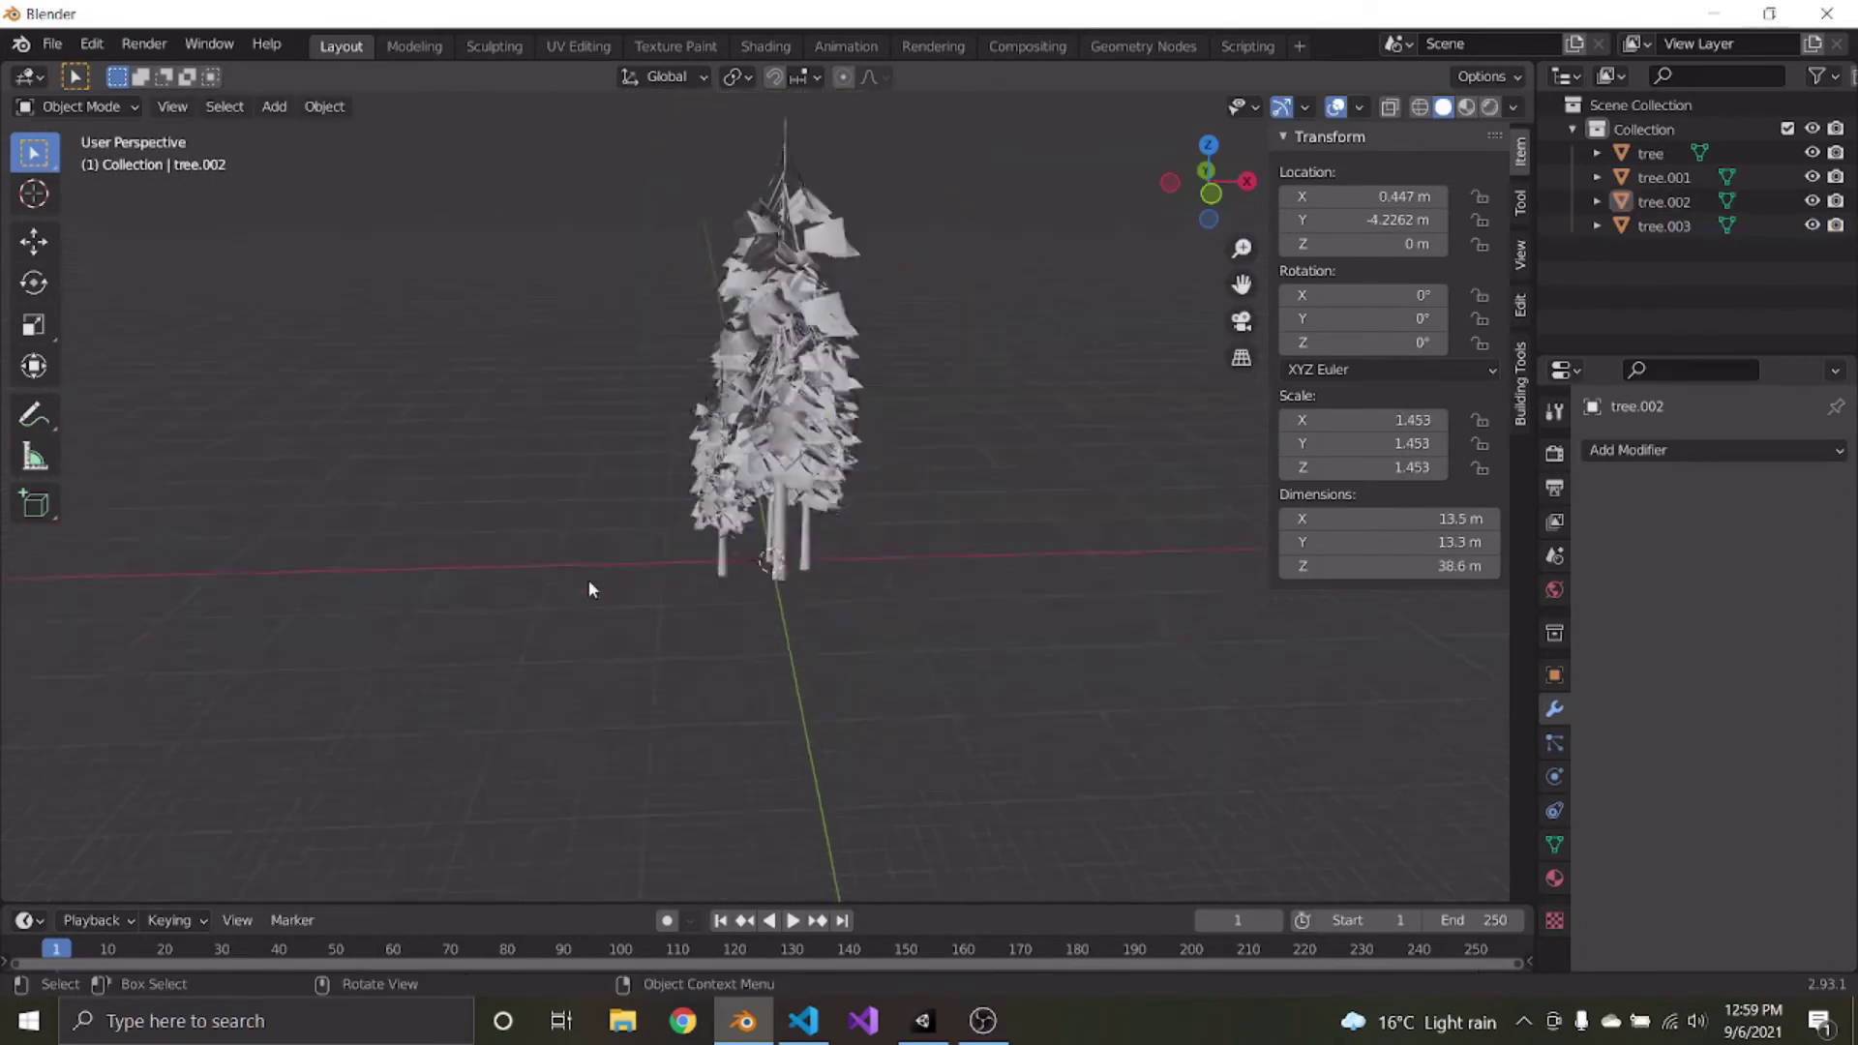
pyautogui.moveTo(588, 585); pyautogui.dragTo(816, 539, button='middle')
pyautogui.scroll(5, 850, 588)
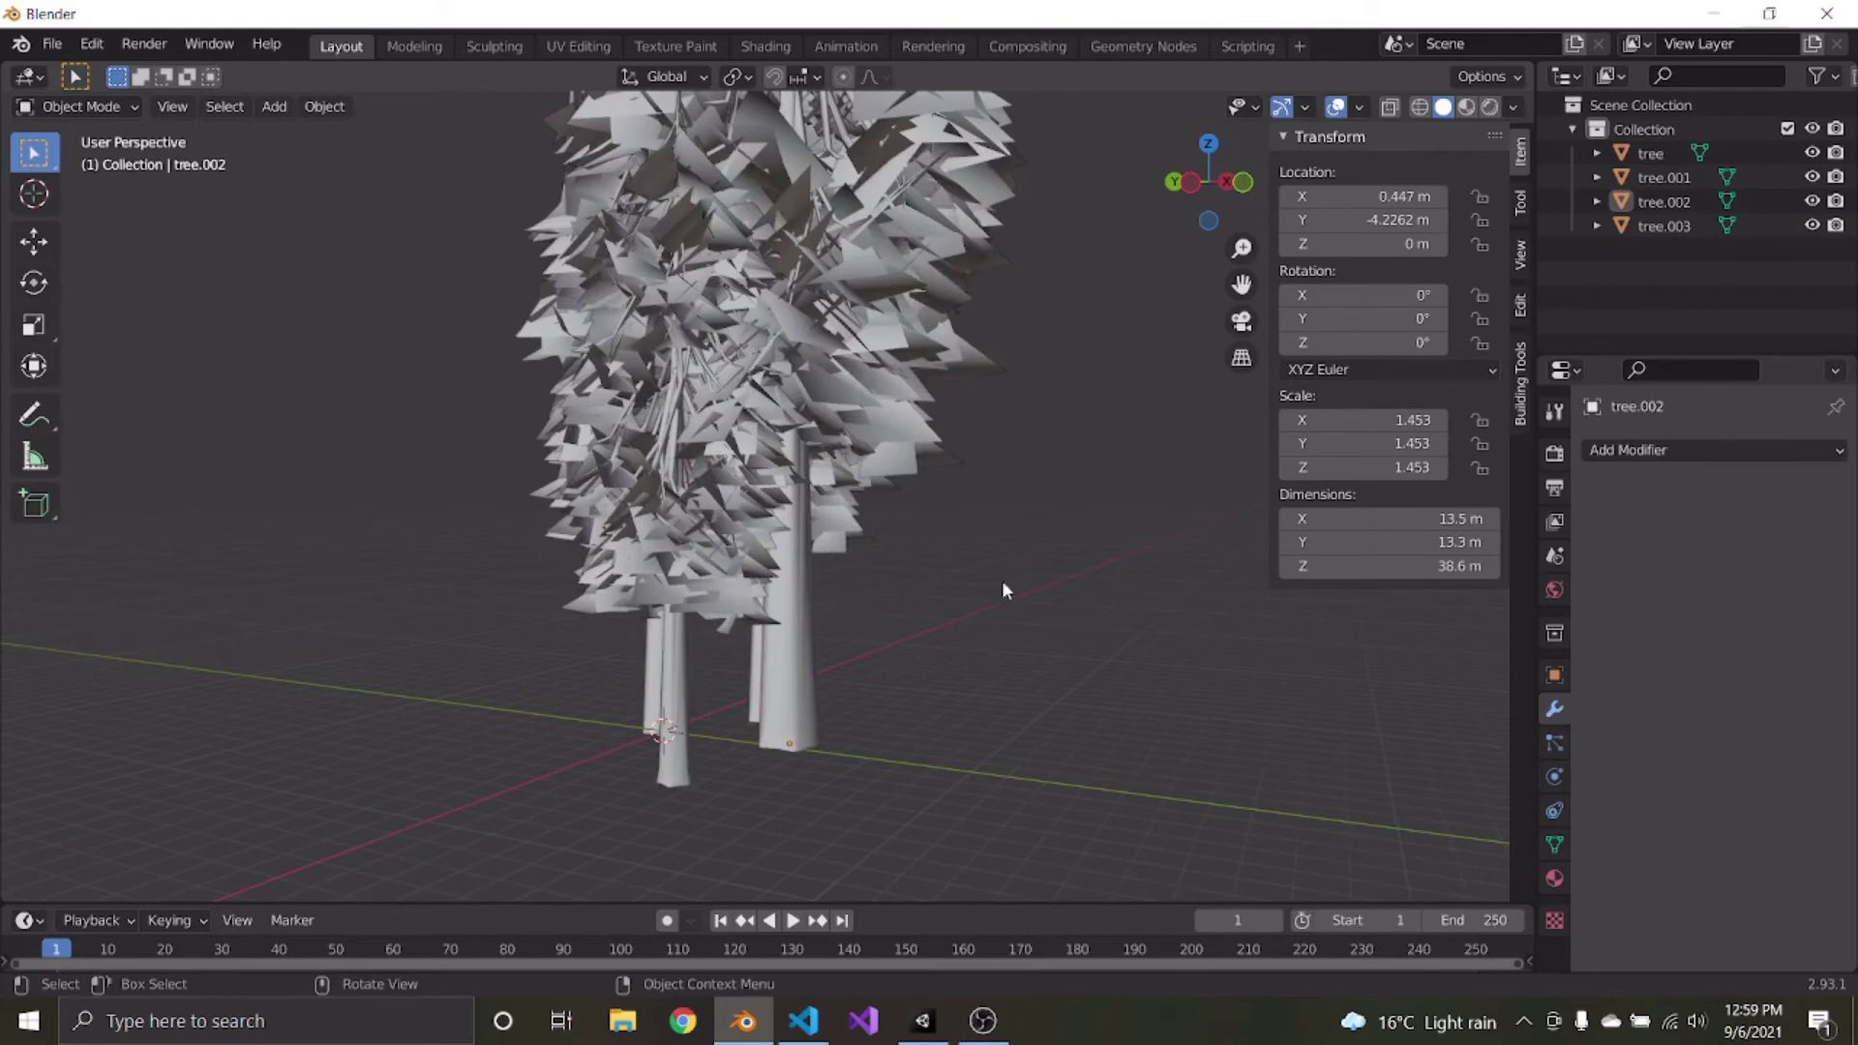
pyautogui.moveTo(1002, 590); pyautogui.dragTo(752, 627, button='middle')
pyautogui.click(846, 636)
pyautogui.hotkey('alt', 's')
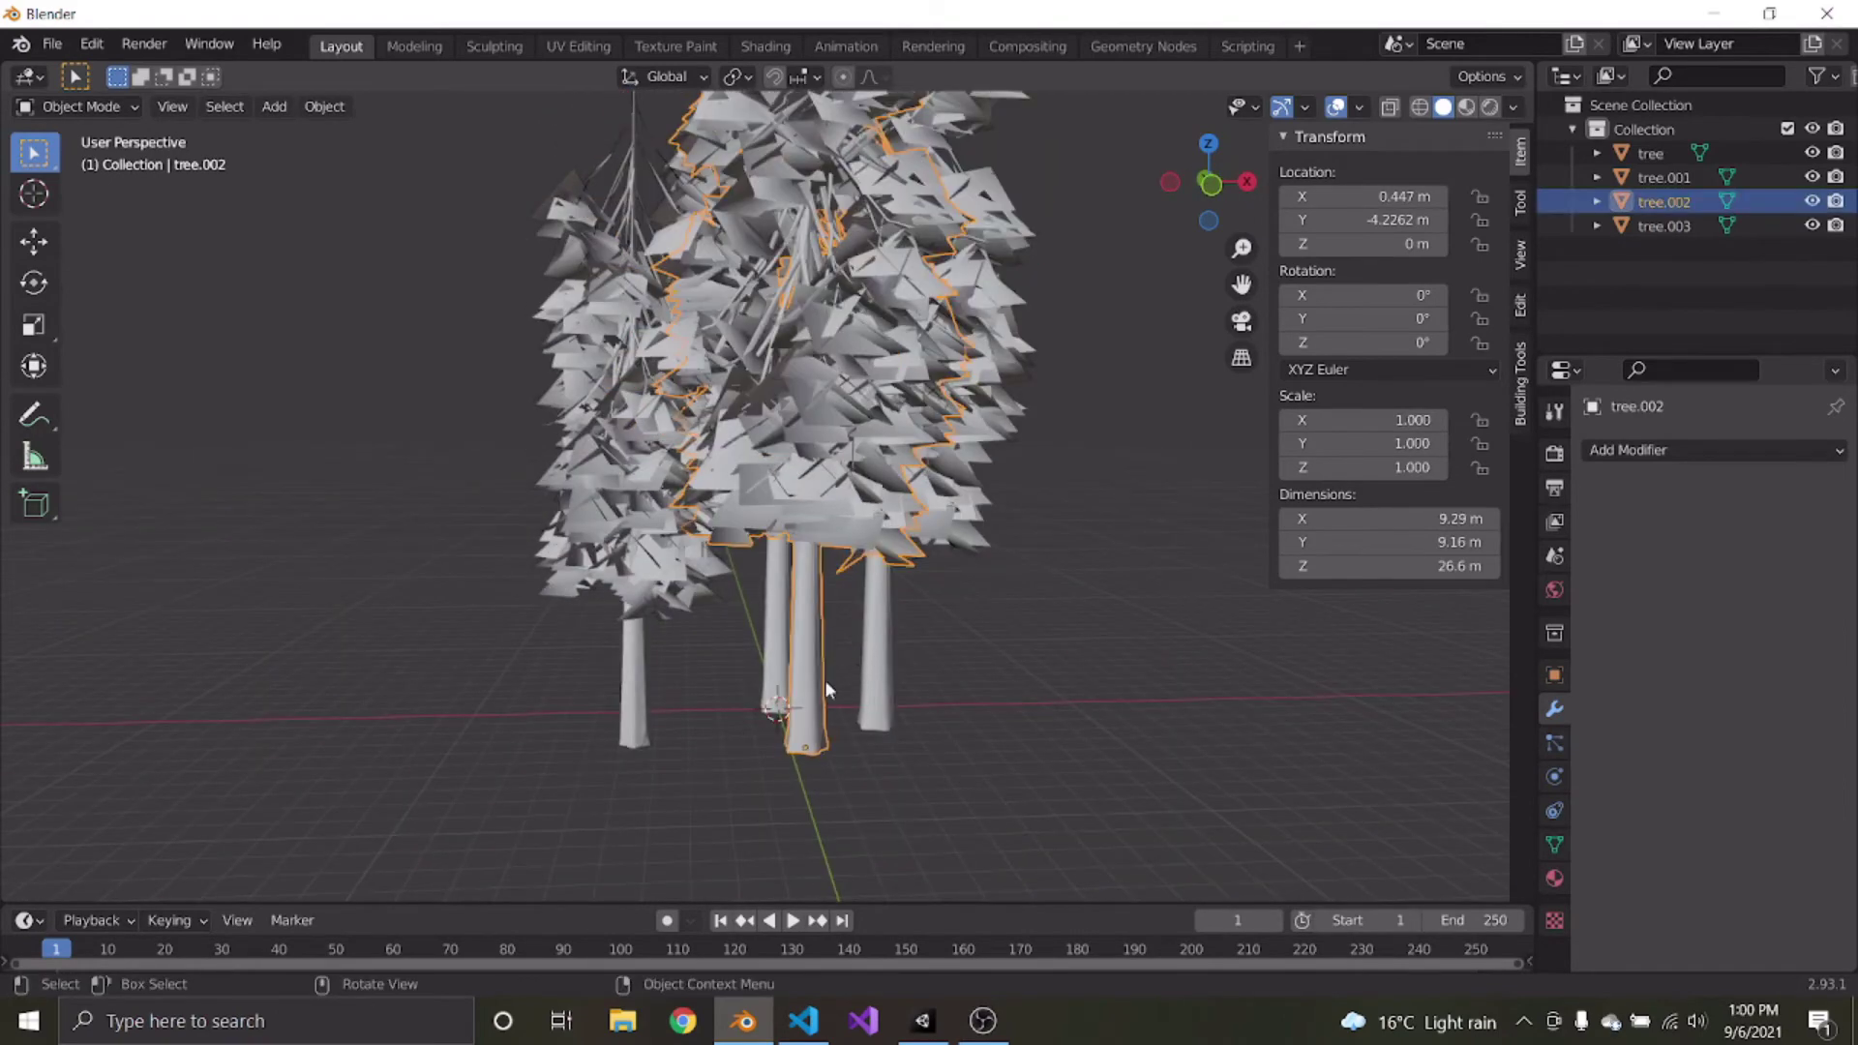
# Delete the three duplicated trees, keeping only the original
pyautogui.press('Delete')
pyautogui.click(883, 643)
pyautogui.press('Delete')
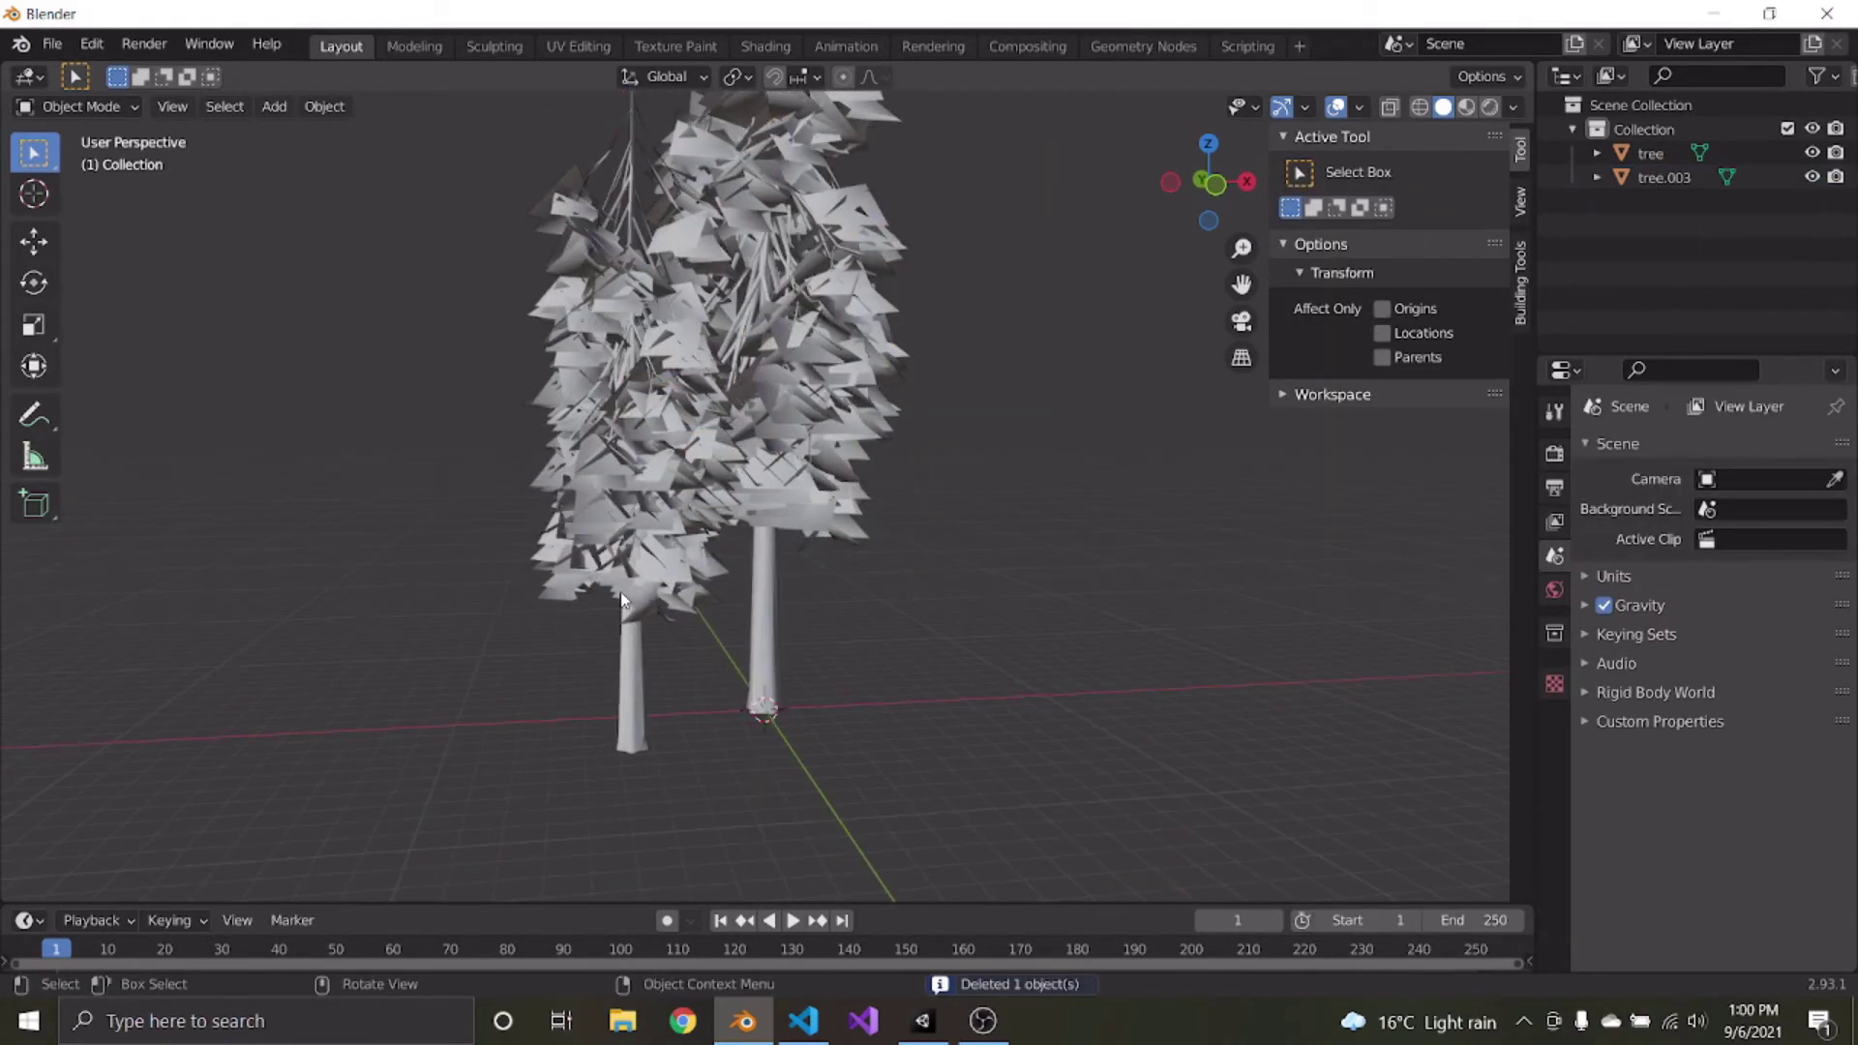
pyautogui.click(621, 594)
pyautogui.press('Delete')
# Review the remaining tree from several angles and distances
pyautogui.moveTo(622, 592); pyautogui.dragTo(731, 417, button='middle')
pyautogui.click(664, 399)
pyautogui.scroll(-5, 642, 469)
pyautogui.moveTo(642, 469); pyautogui.dragTo(892, 420, button='middle')
pyautogui.click(891, 420)
pyautogui.scroll(4, 927, 509)
pyautogui.moveTo(926, 510); pyautogui.dragTo(680, 341, button='middle')
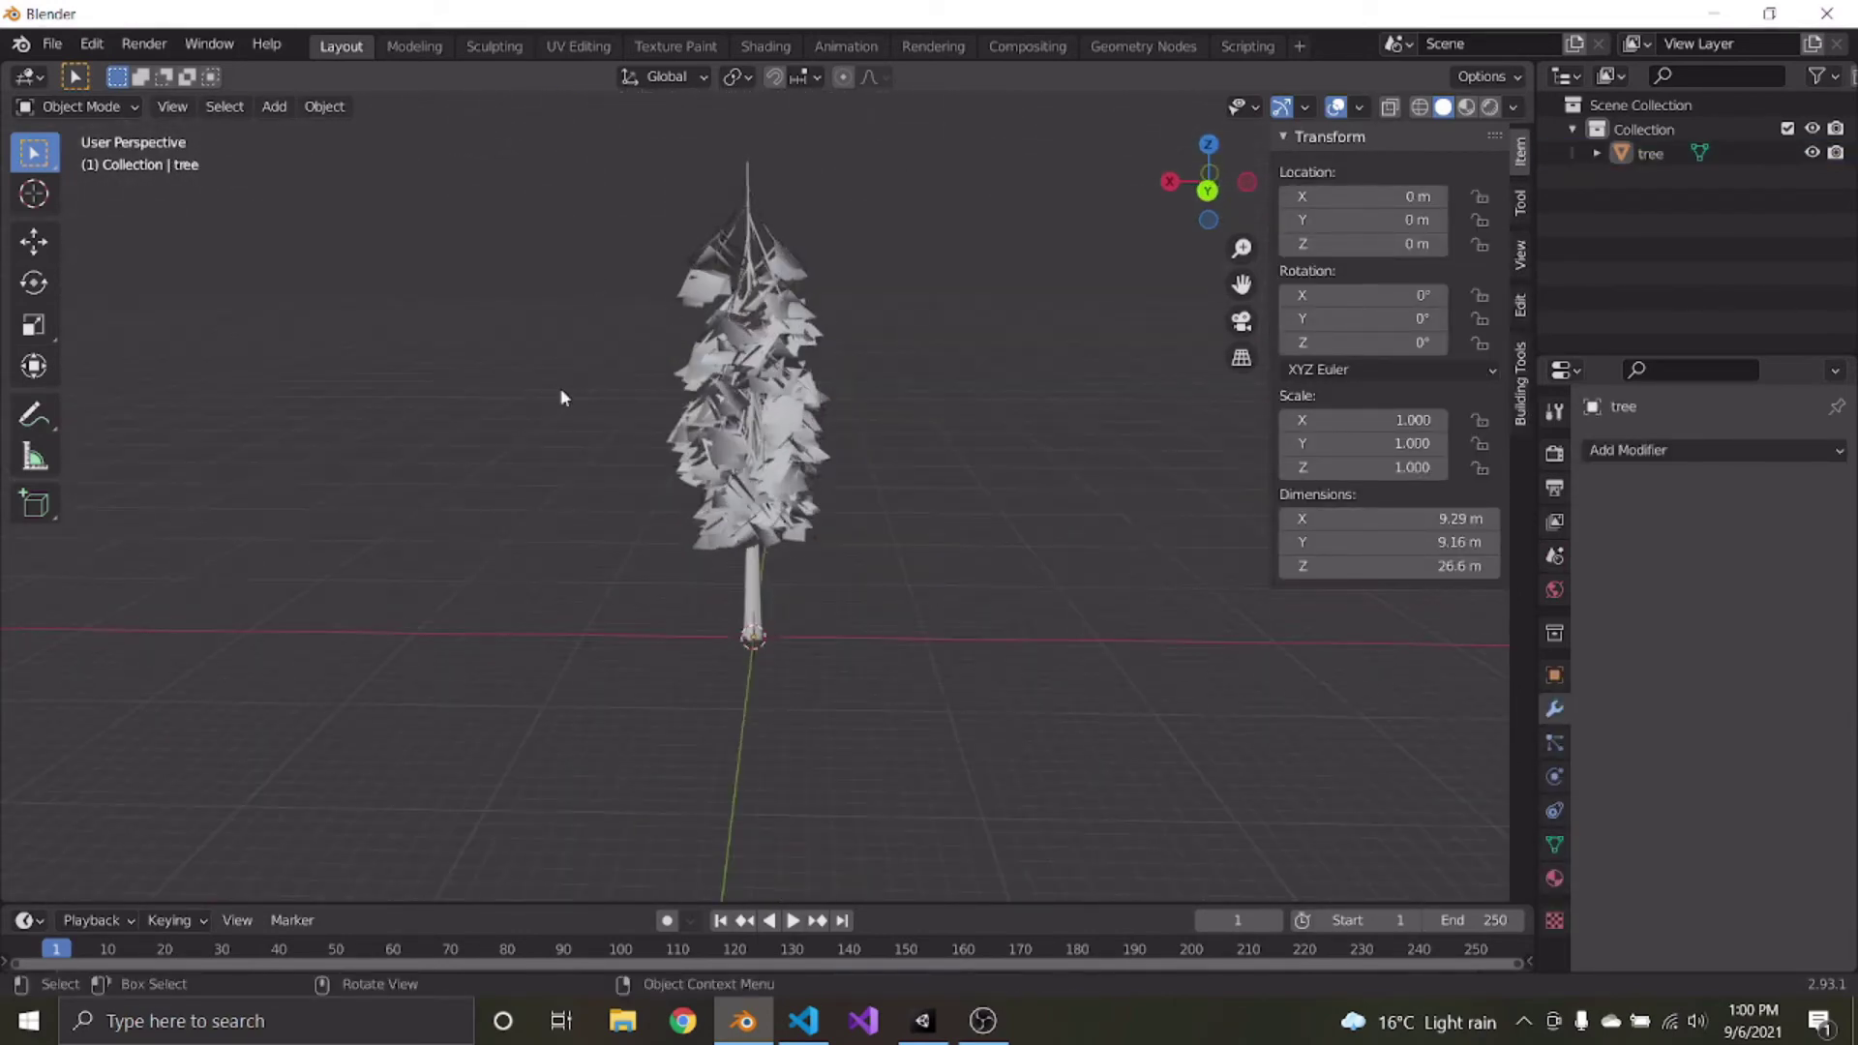
# Open the save dialog for the tree and delete Pine1.blend, Pine2.blend and Pine3.blend from the Blend Format folder
pyautogui.click(796, 431)
pyautogui.hotkey('ctrl', 's')
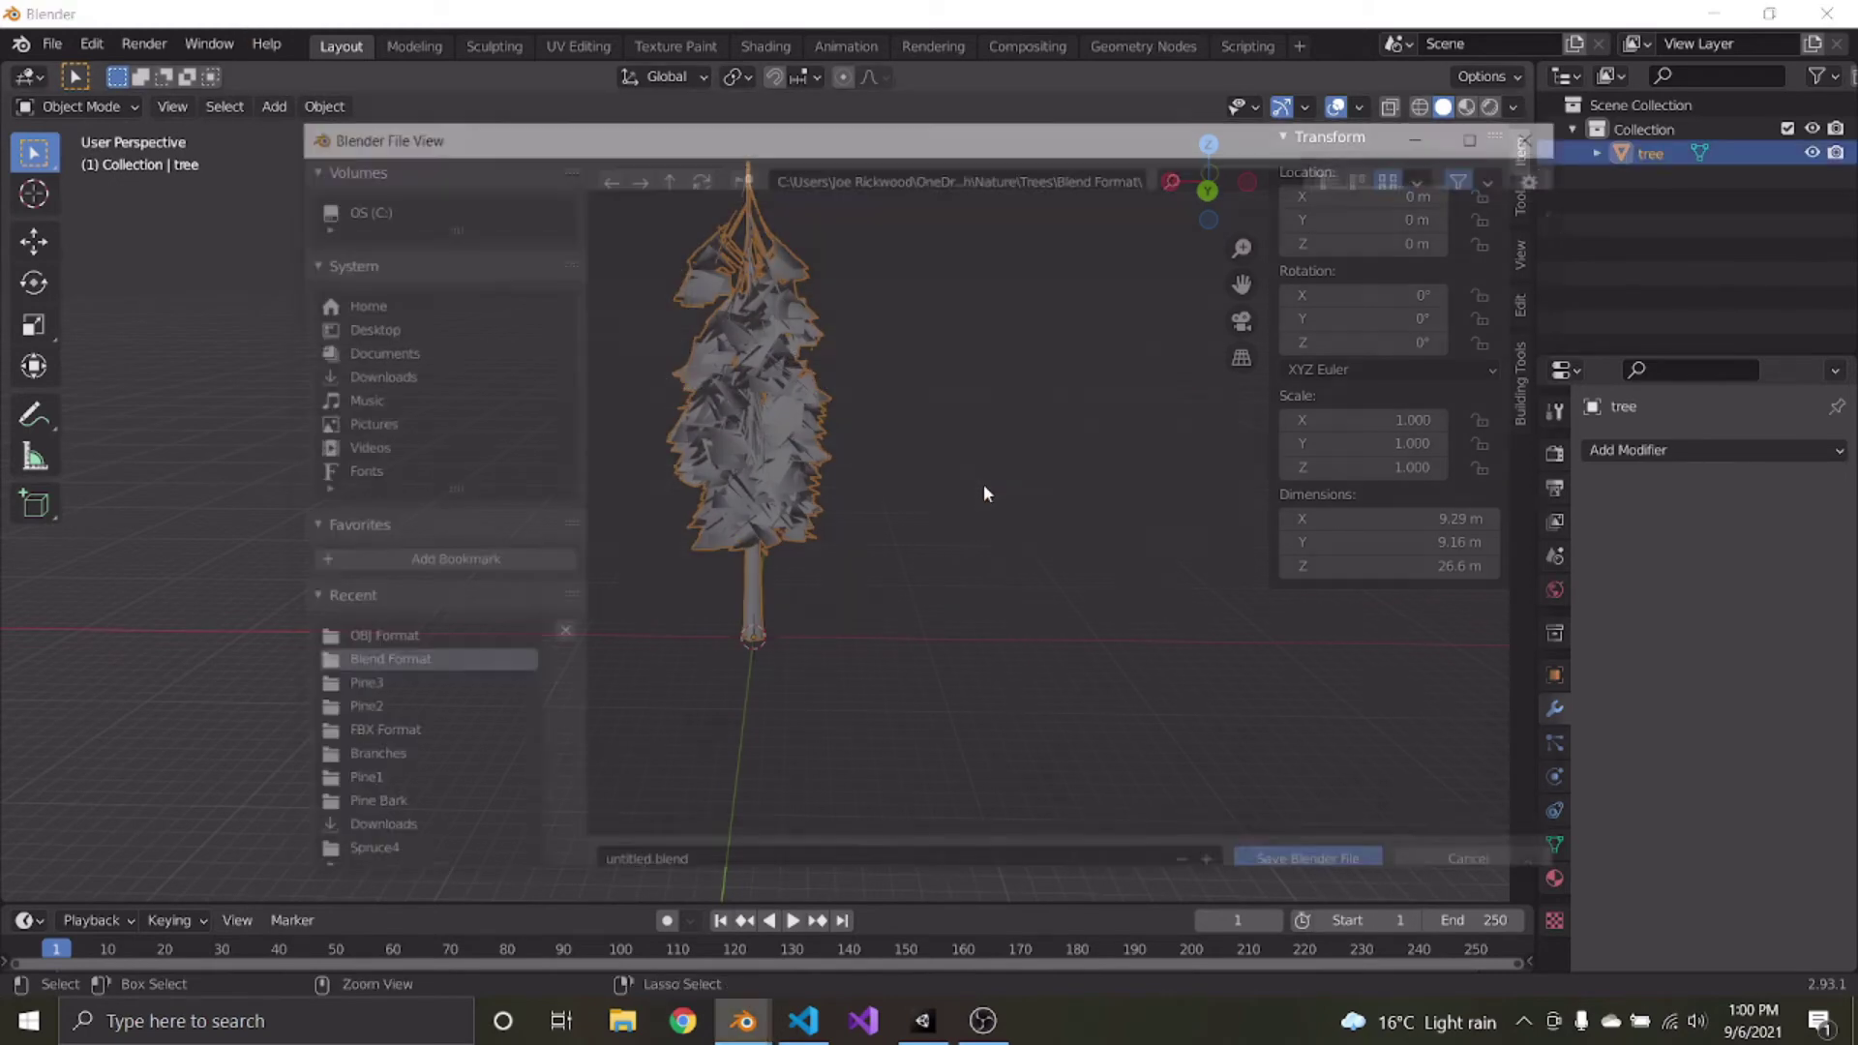
pyautogui.click(959, 363)
pyautogui.keyDown('shift'); pyautogui.click(740, 328); pyautogui.keyUp('shift')
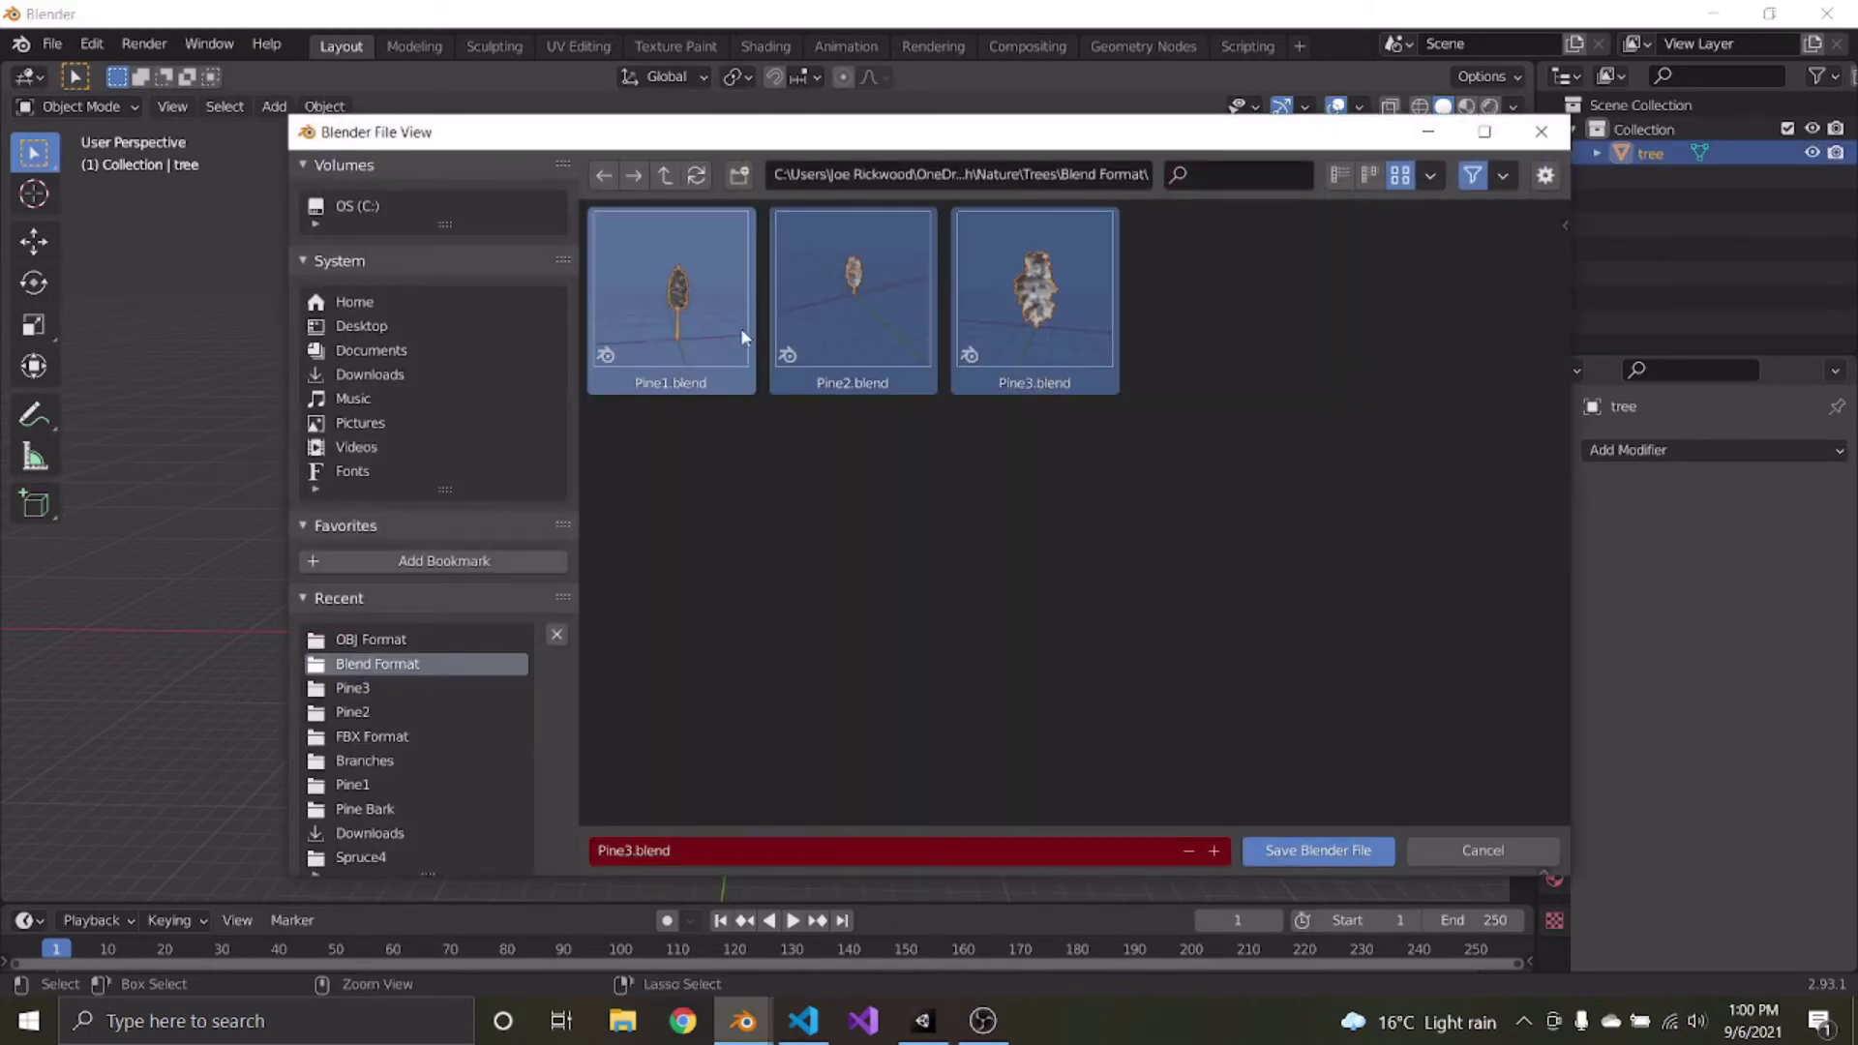
pyautogui.rightClick(697, 315)
pyautogui.click(620, 505)
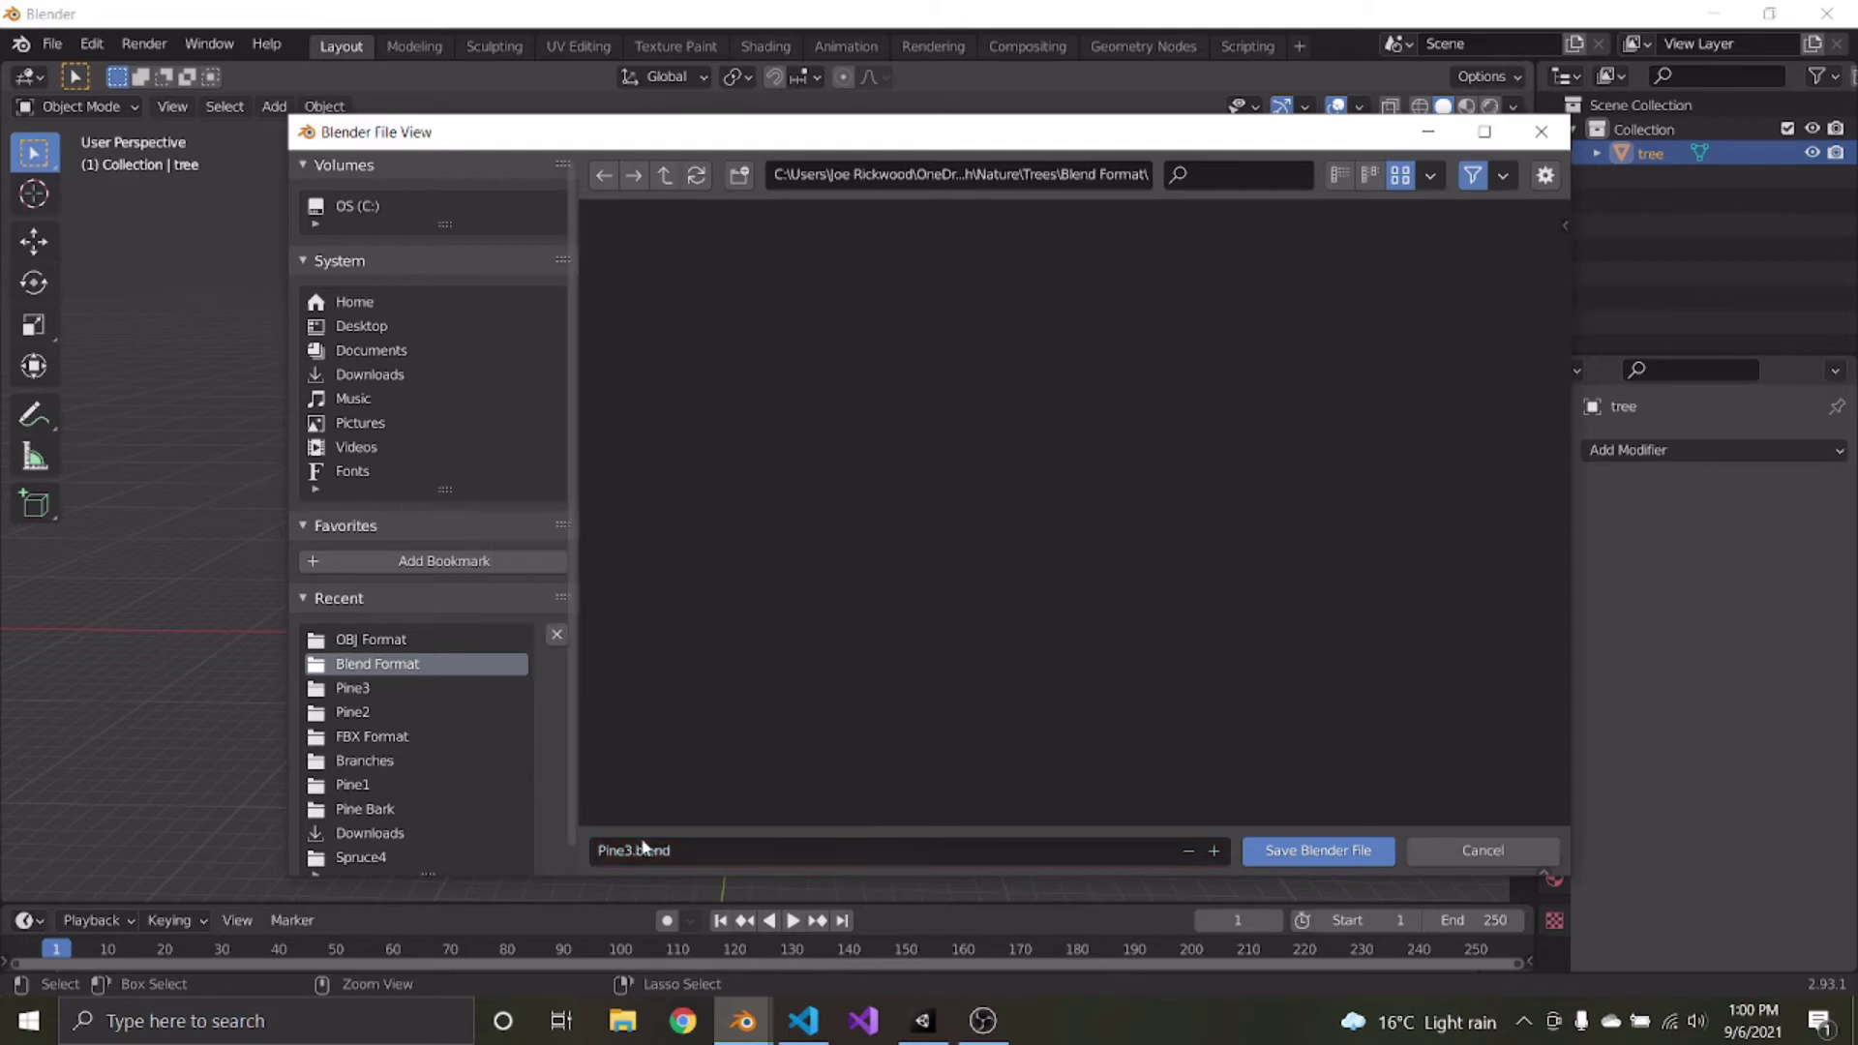
# Save the tree in the Blend Format folder as Spruce1.blend
pyautogui.click(669, 851)
pyautogui.write('Spruce')
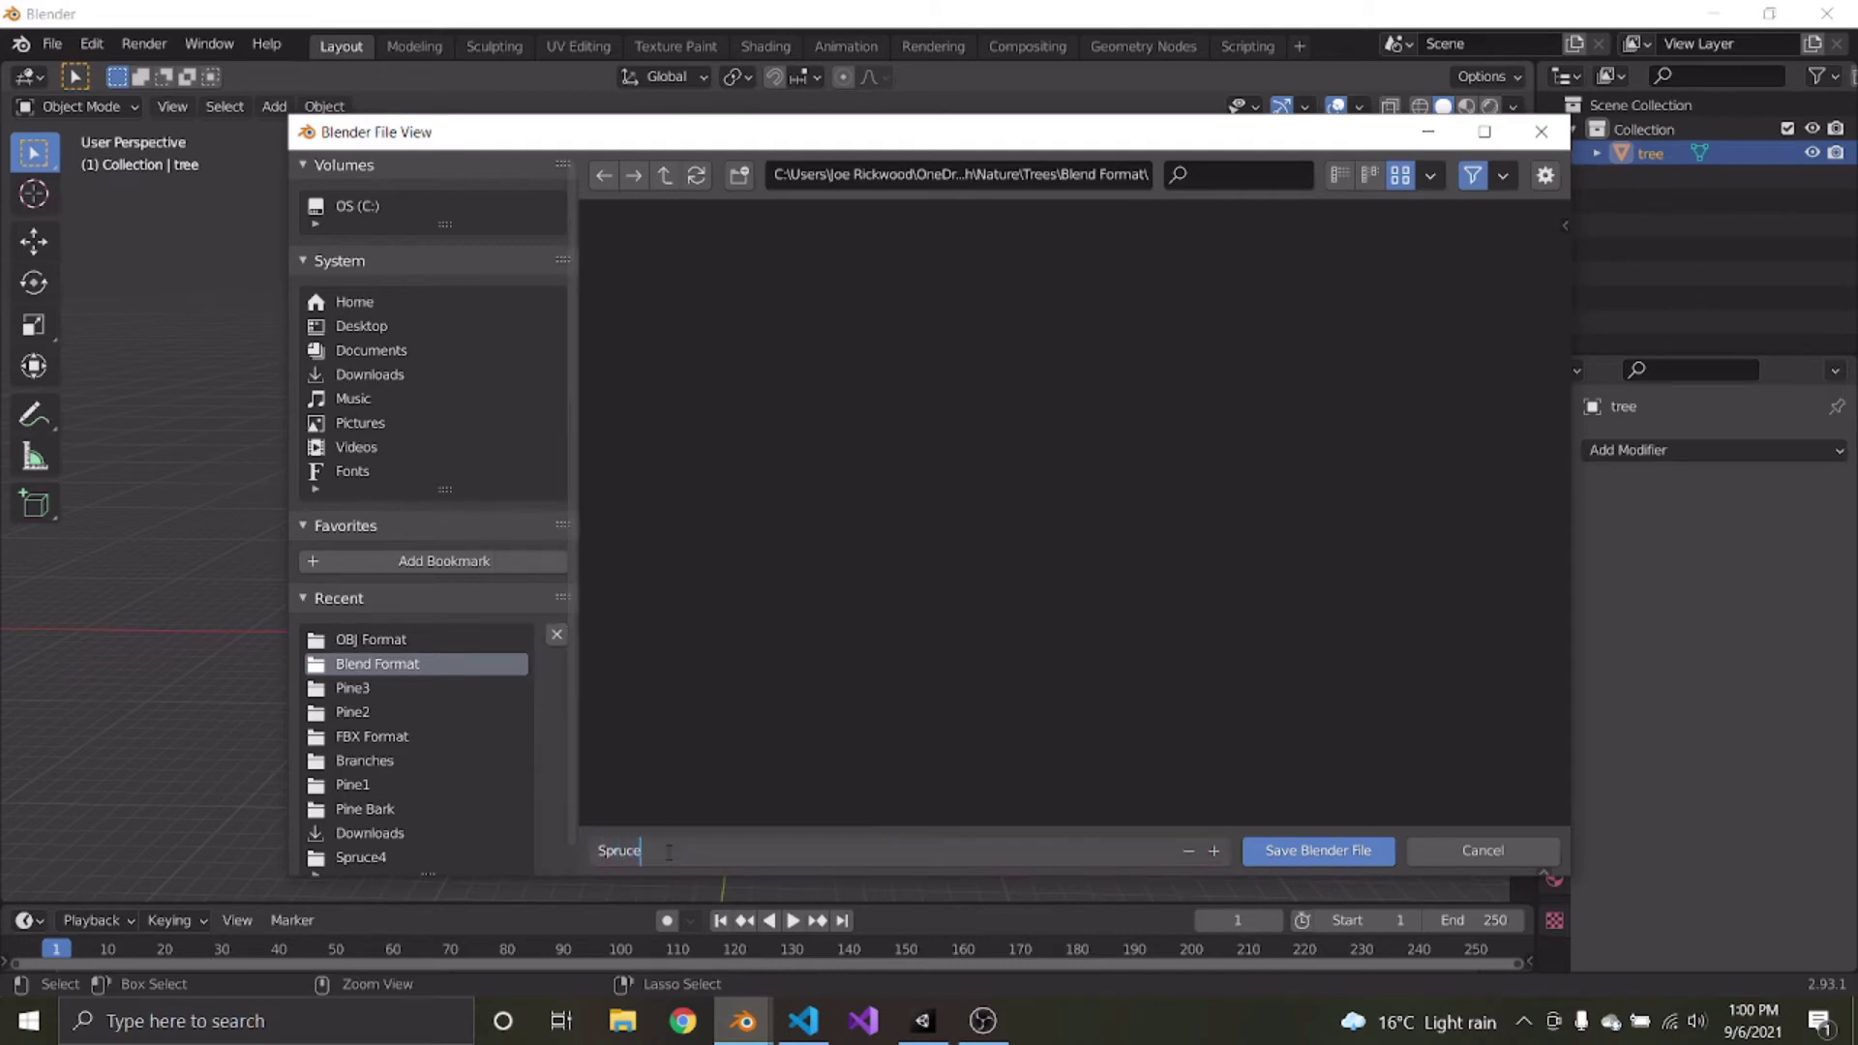
pyautogui.write('1')
pyautogui.press('Return')
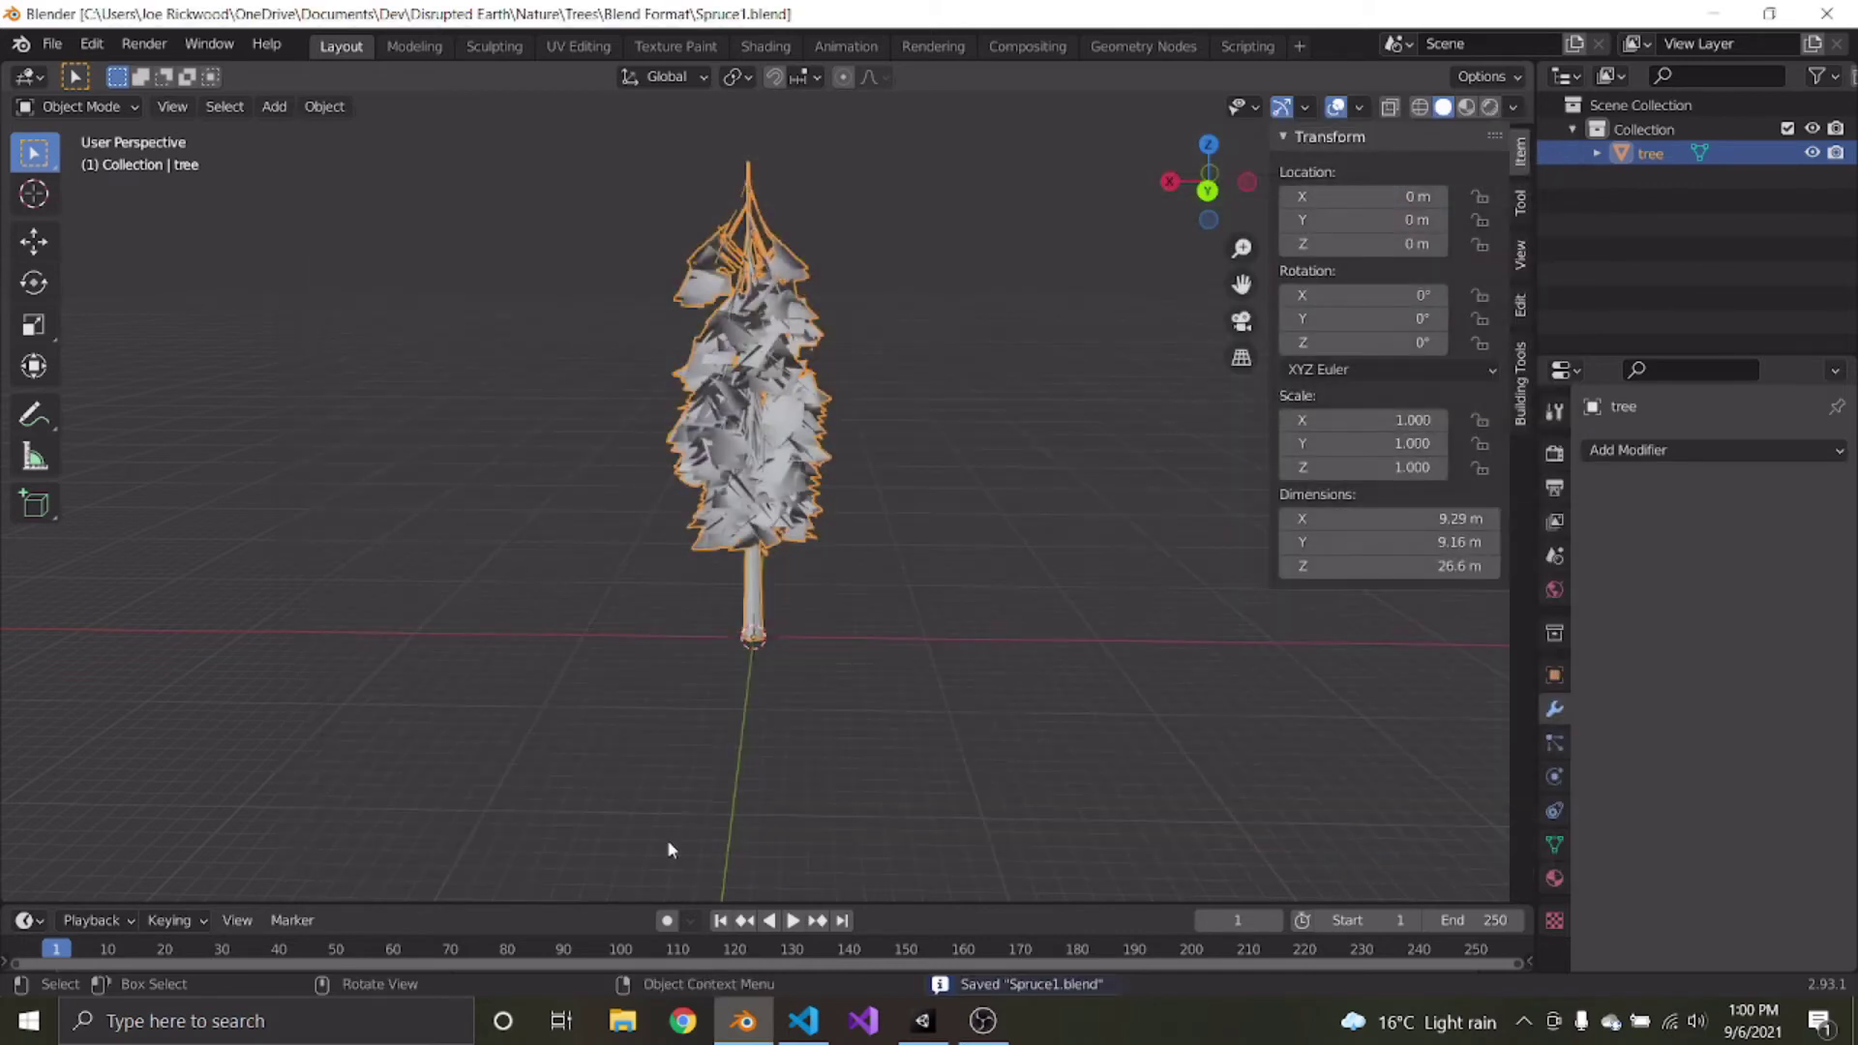
# Switch to the front view of the tree and save the Spruce1 file again
pyautogui.click(949, 578)
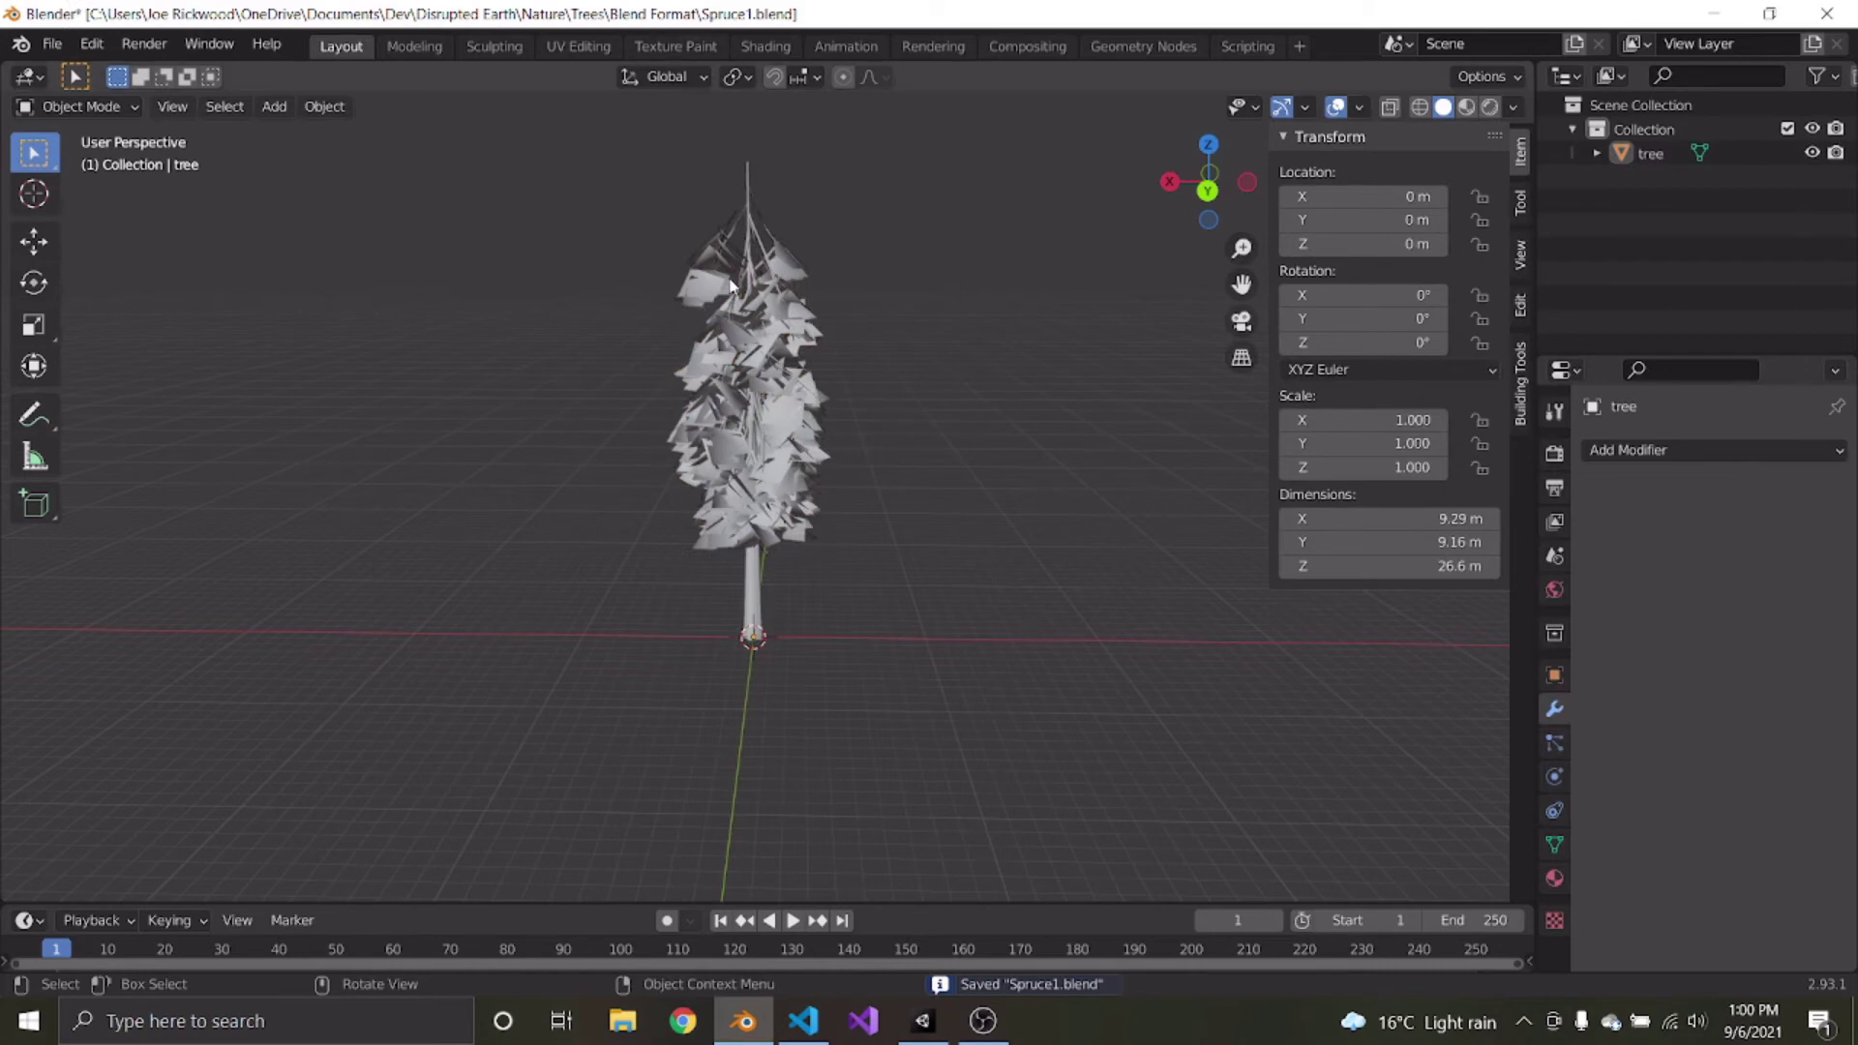
pyautogui.press('KP_1')
pyautogui.click(799, 435)
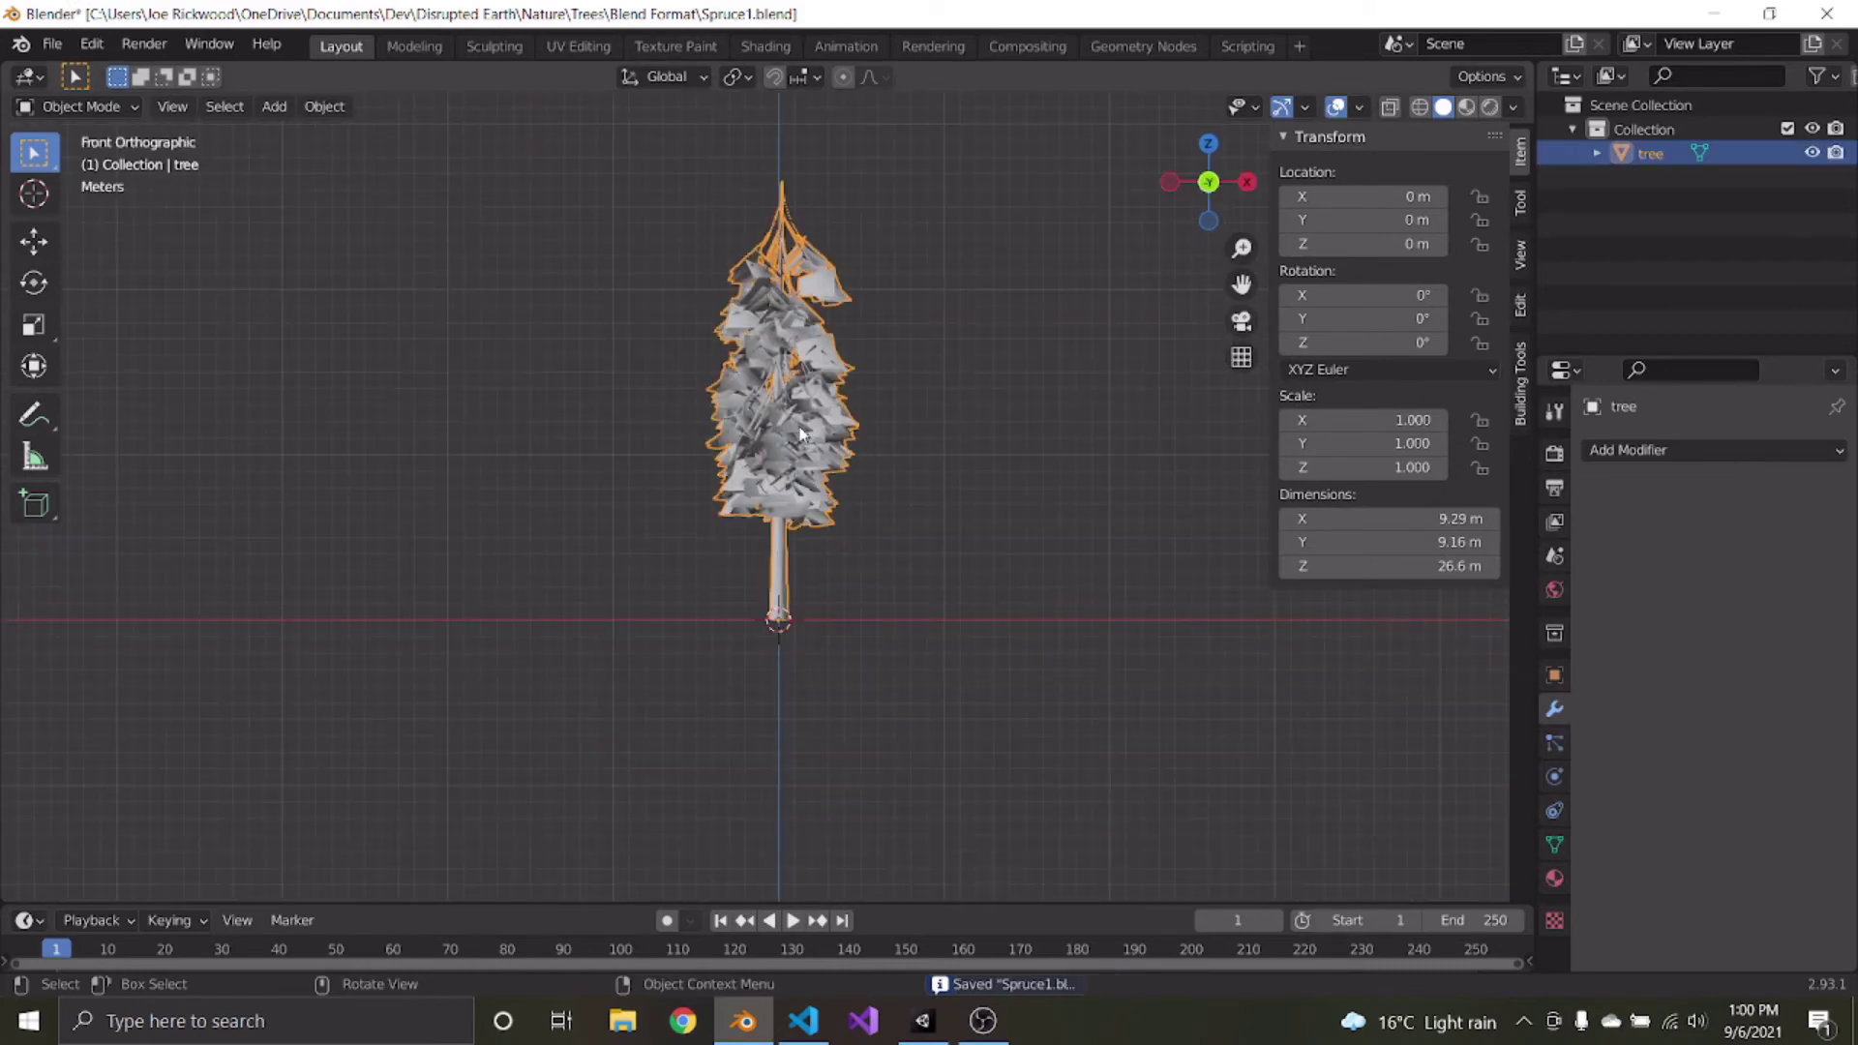
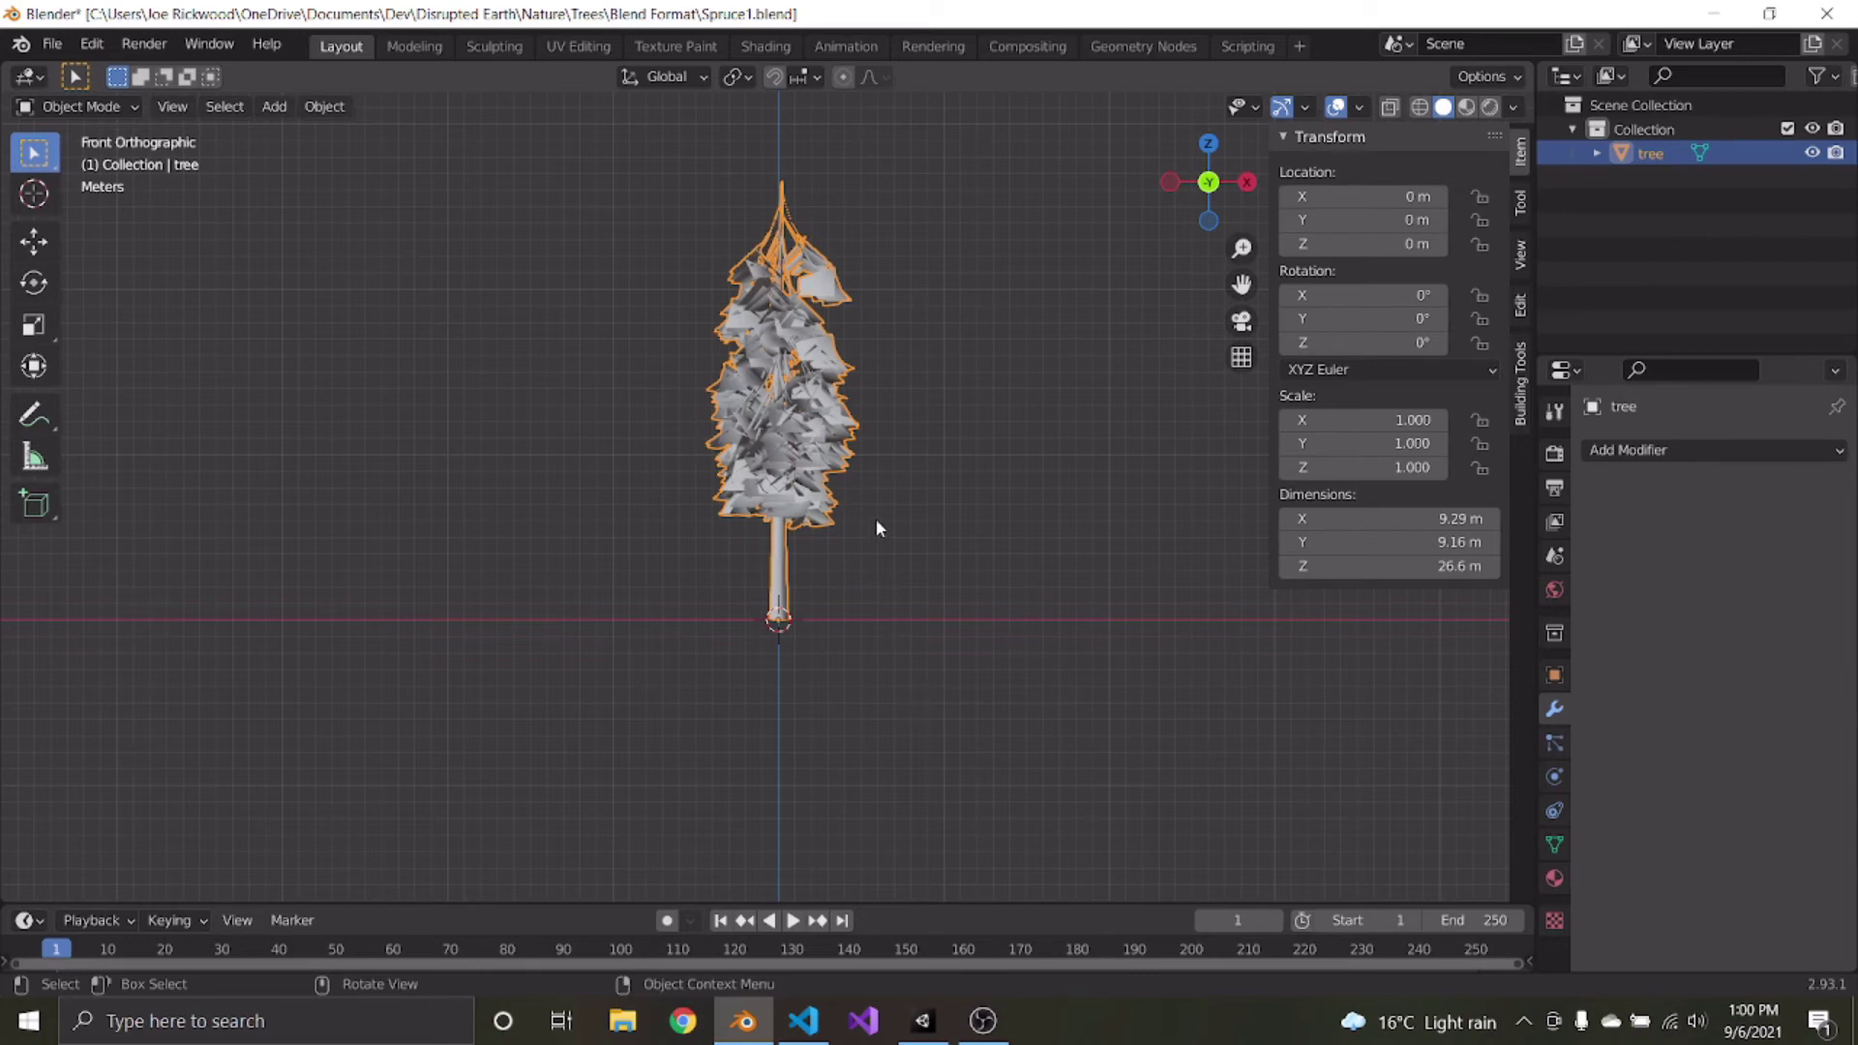
pyautogui.click(52, 44)
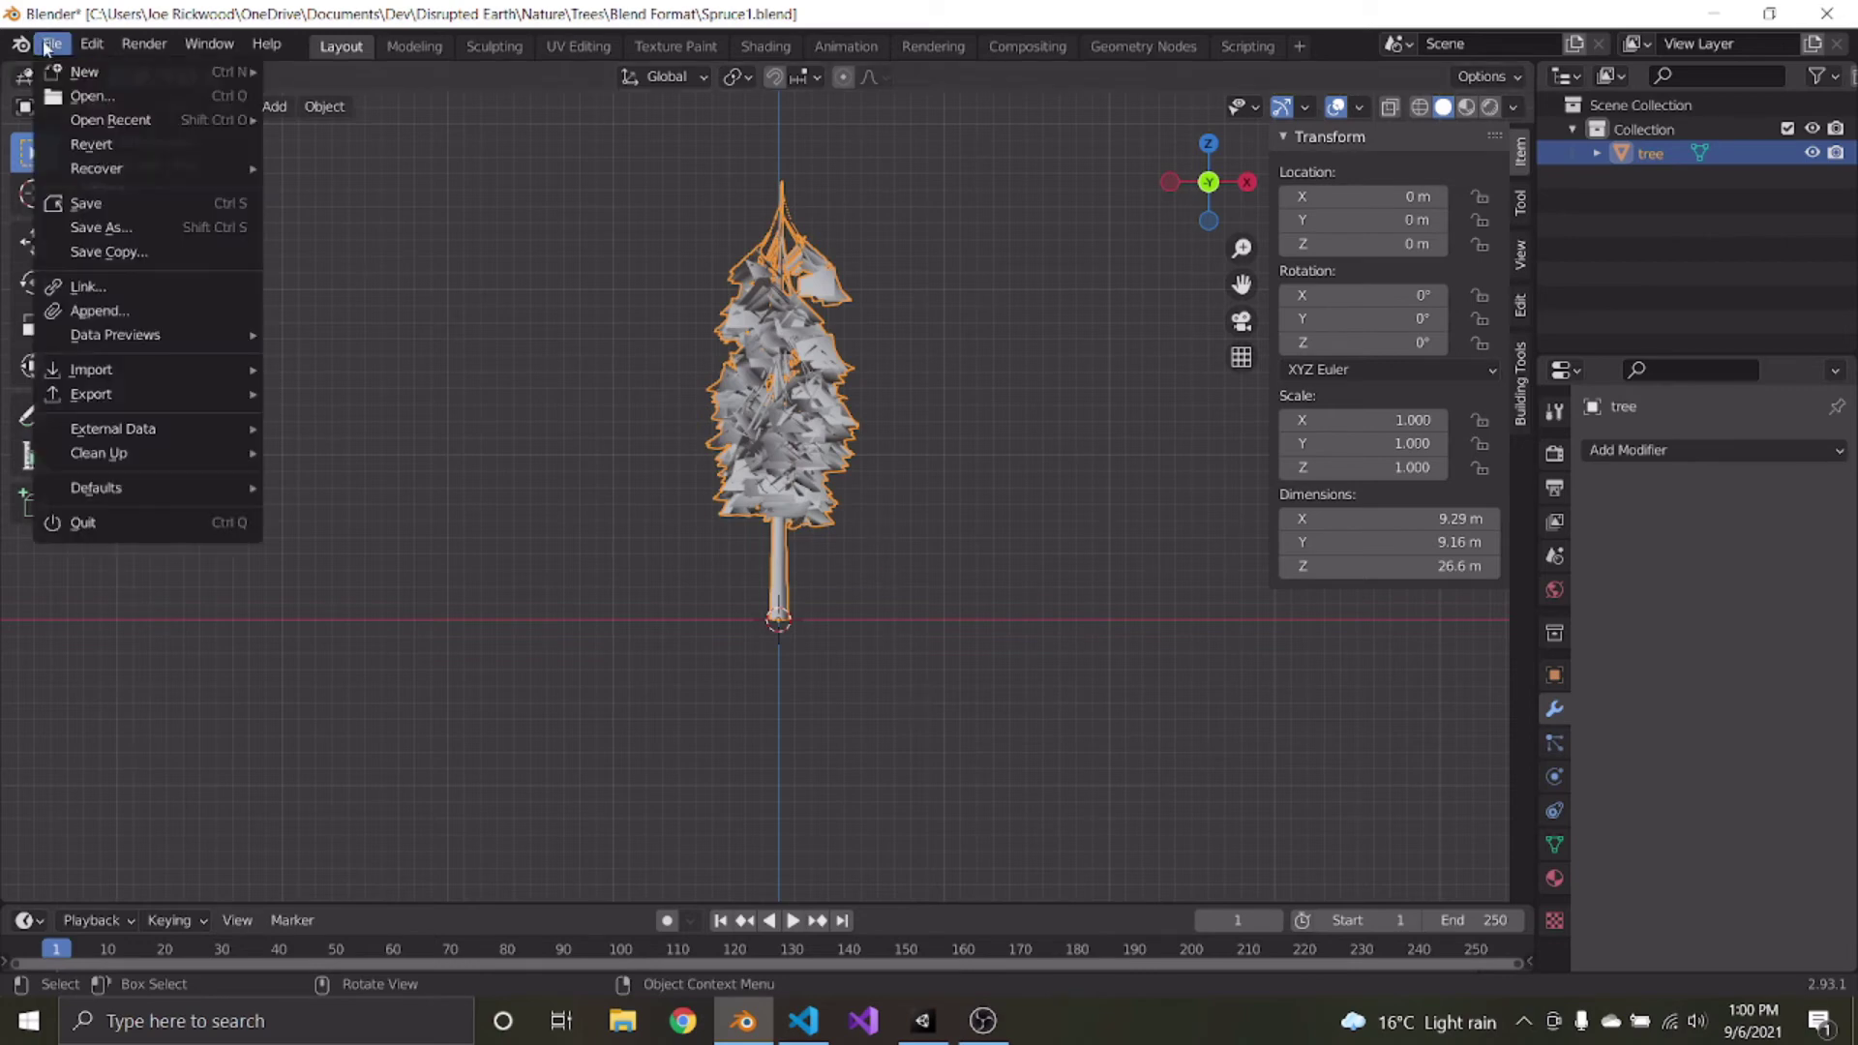
pyautogui.click(85, 200)
pyautogui.click(459, 393)
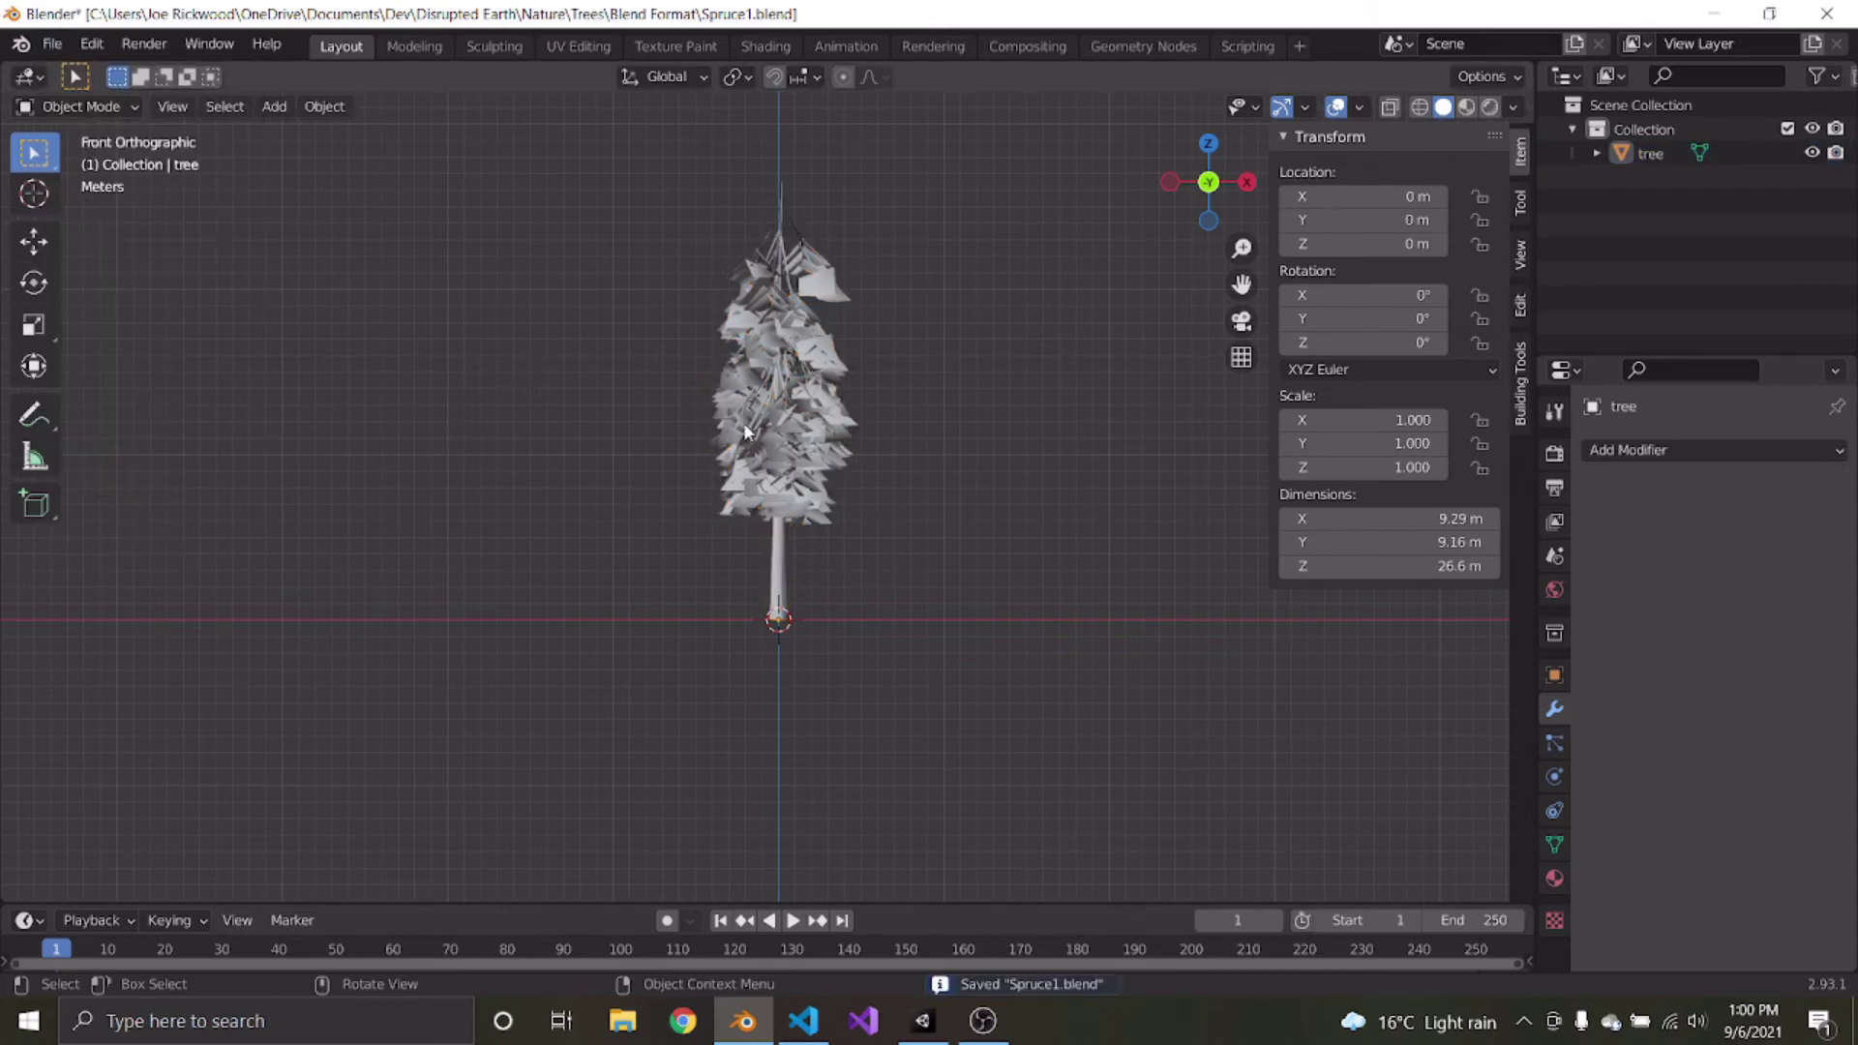
# Select the tree, start an FBX export and browse to the FBX Format folder
pyautogui.scroll(2, 746, 432)
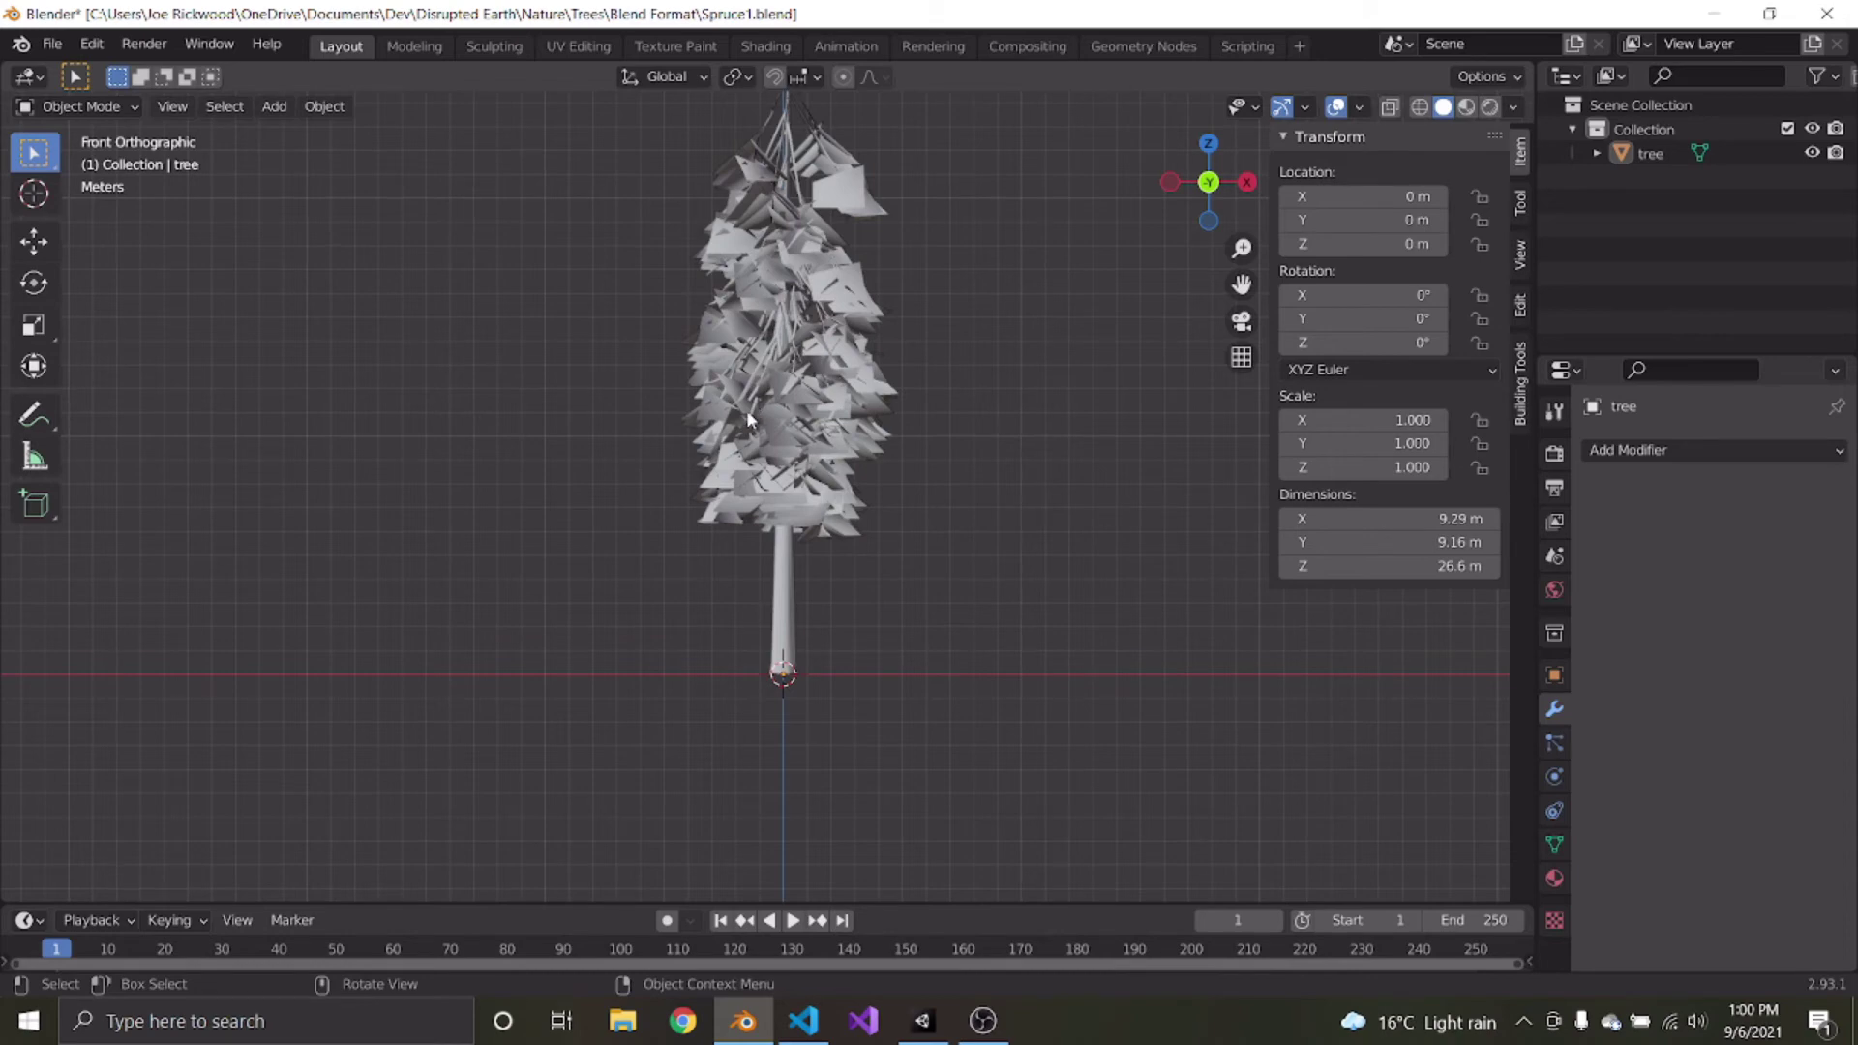
pyautogui.click(746, 409)
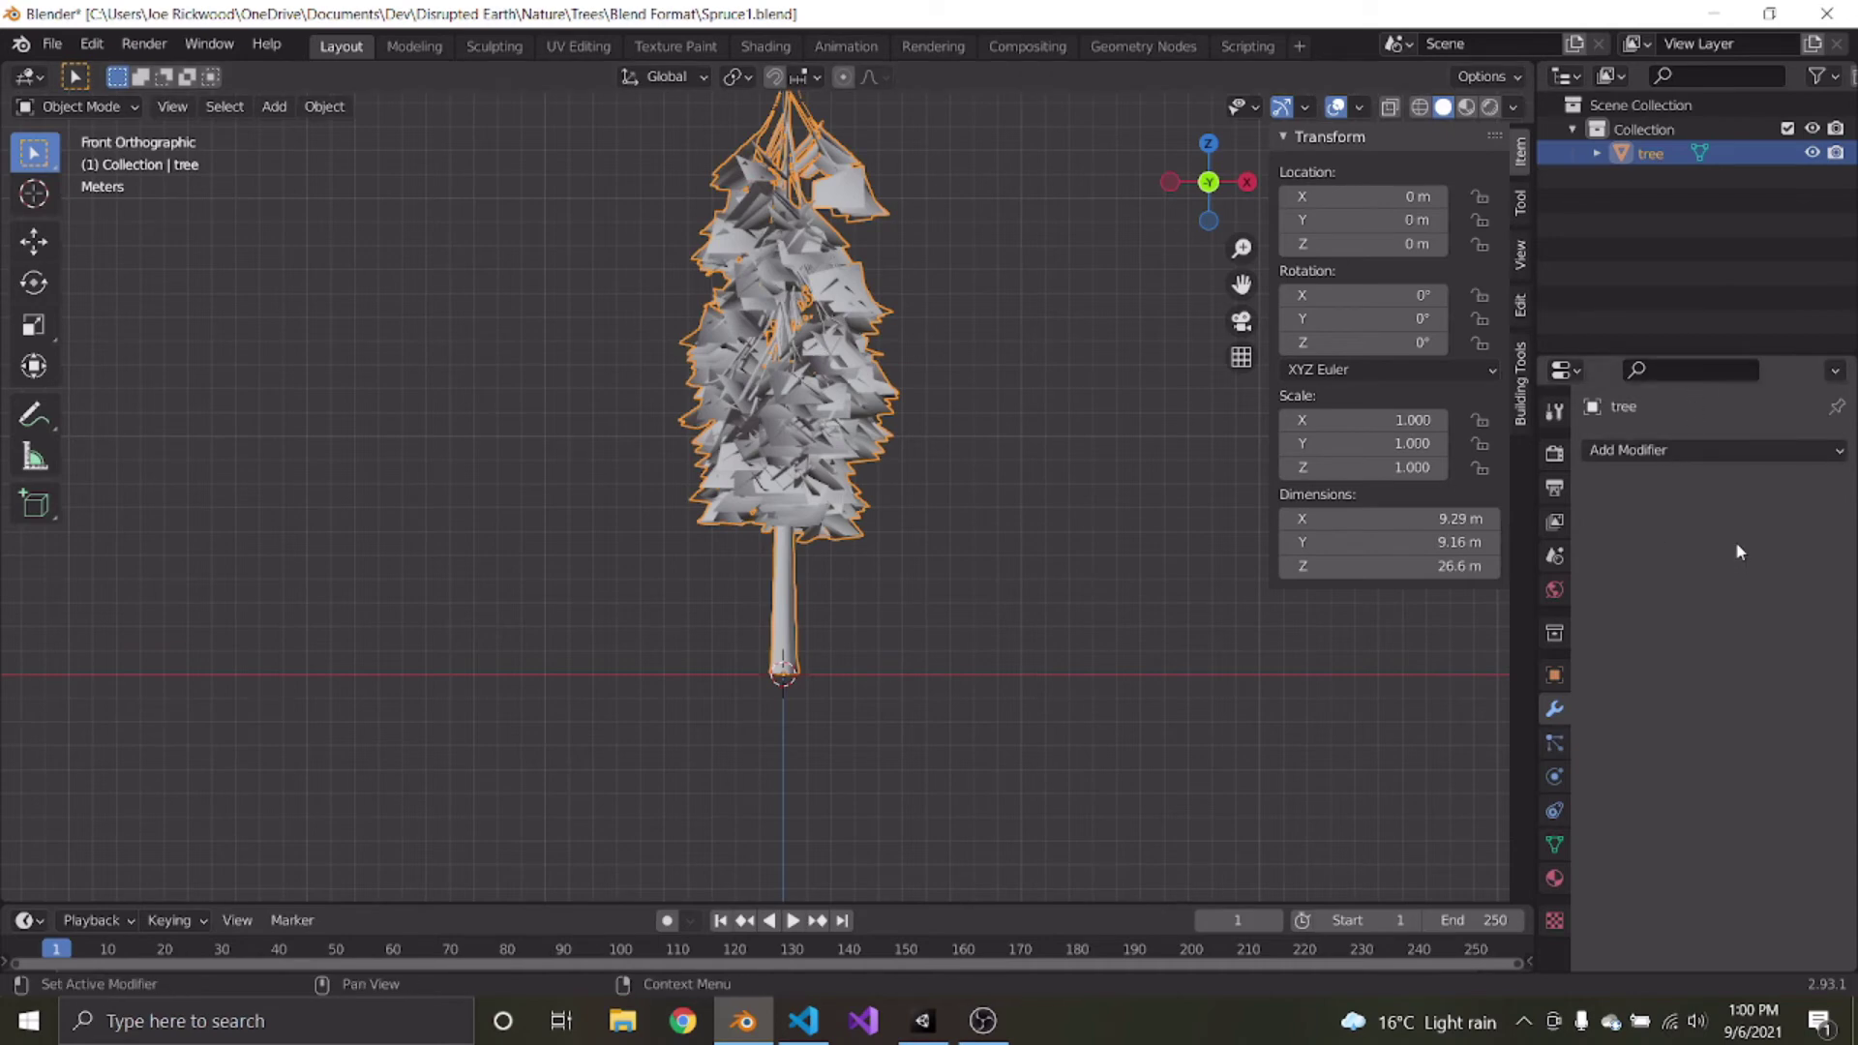
pyautogui.click(1663, 452)
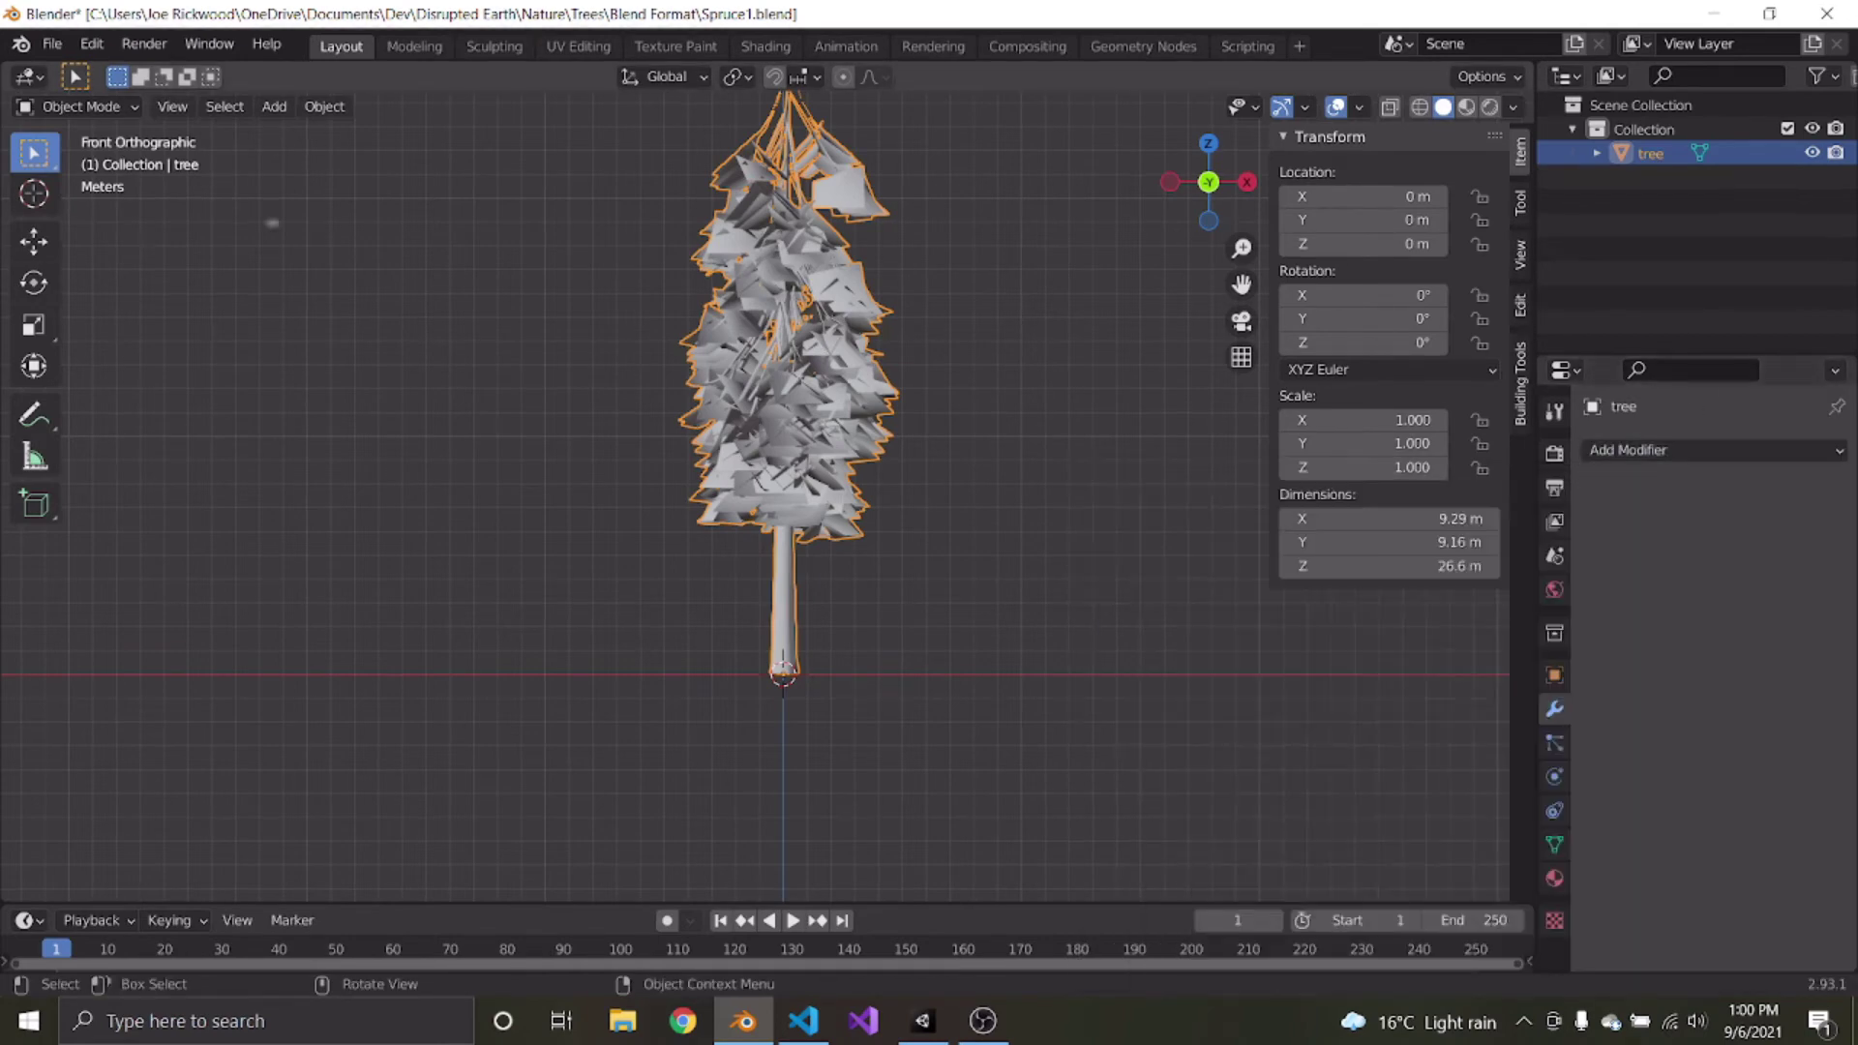
pyautogui.click(52, 44)
pyautogui.moveTo(145, 394)
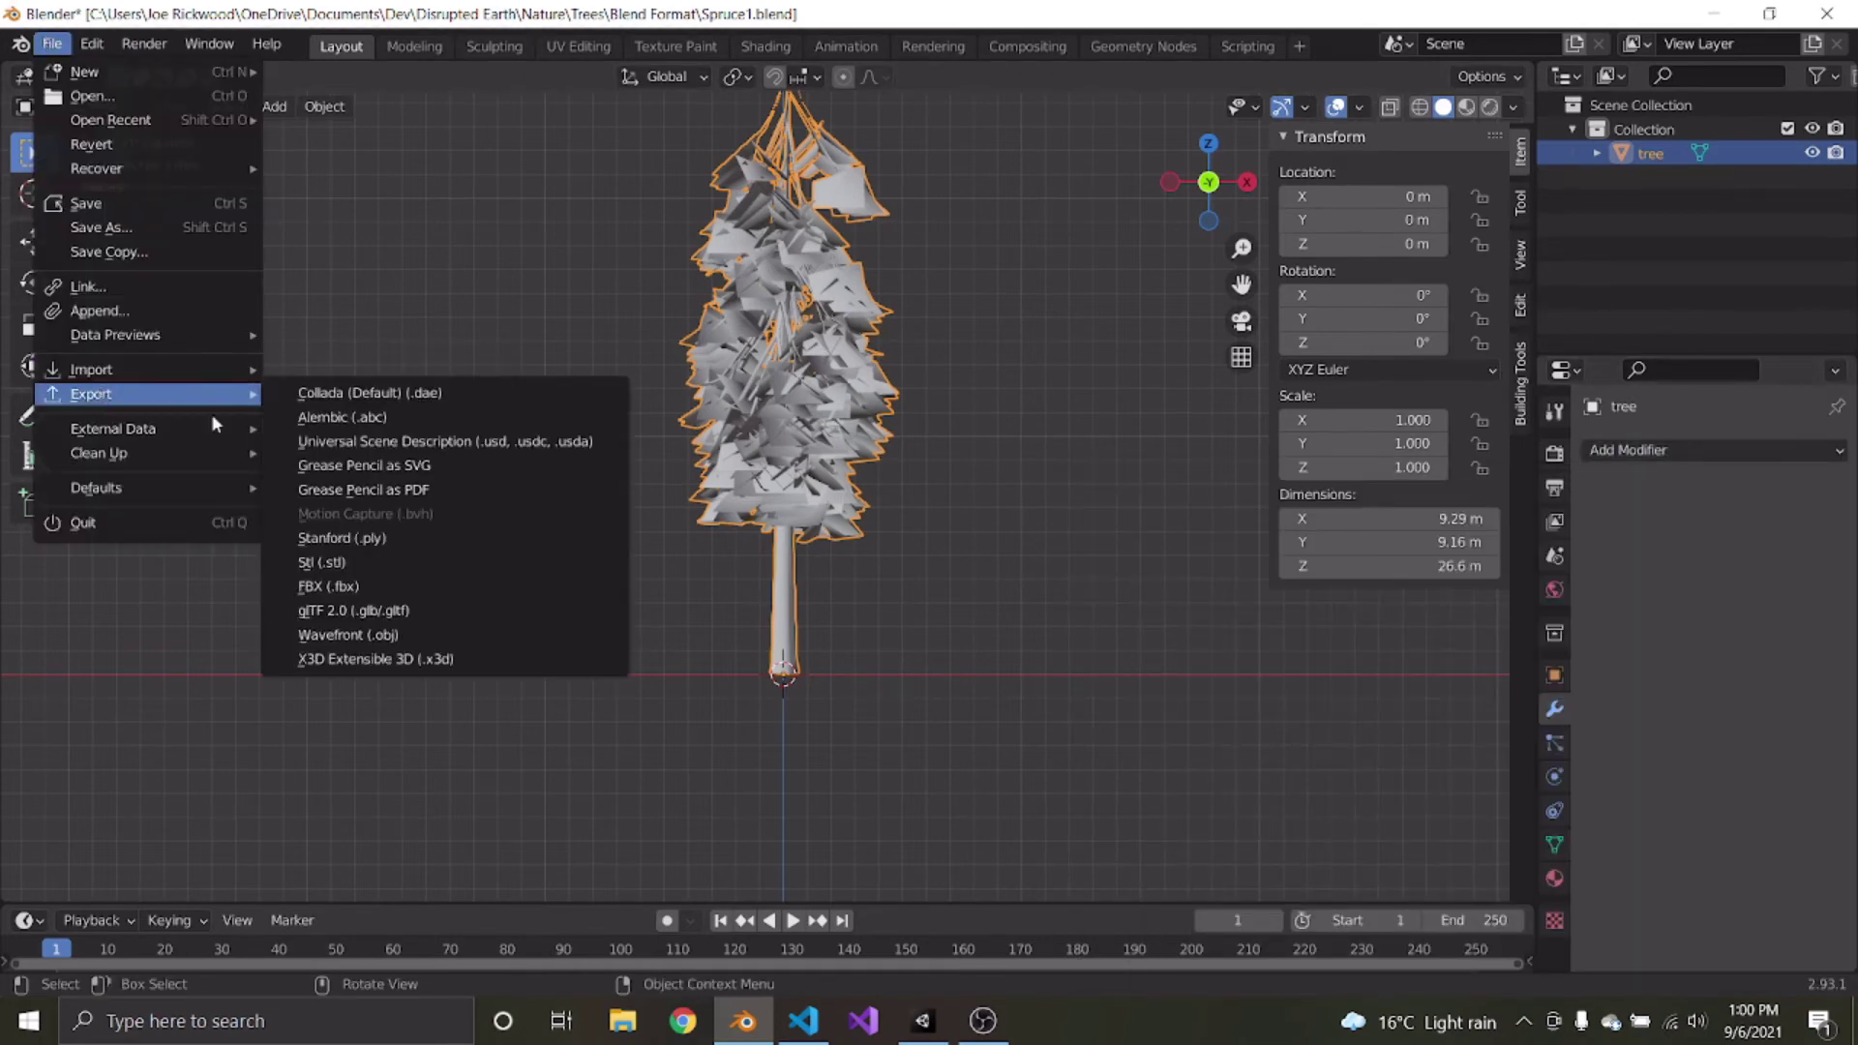
pyautogui.click(329, 587)
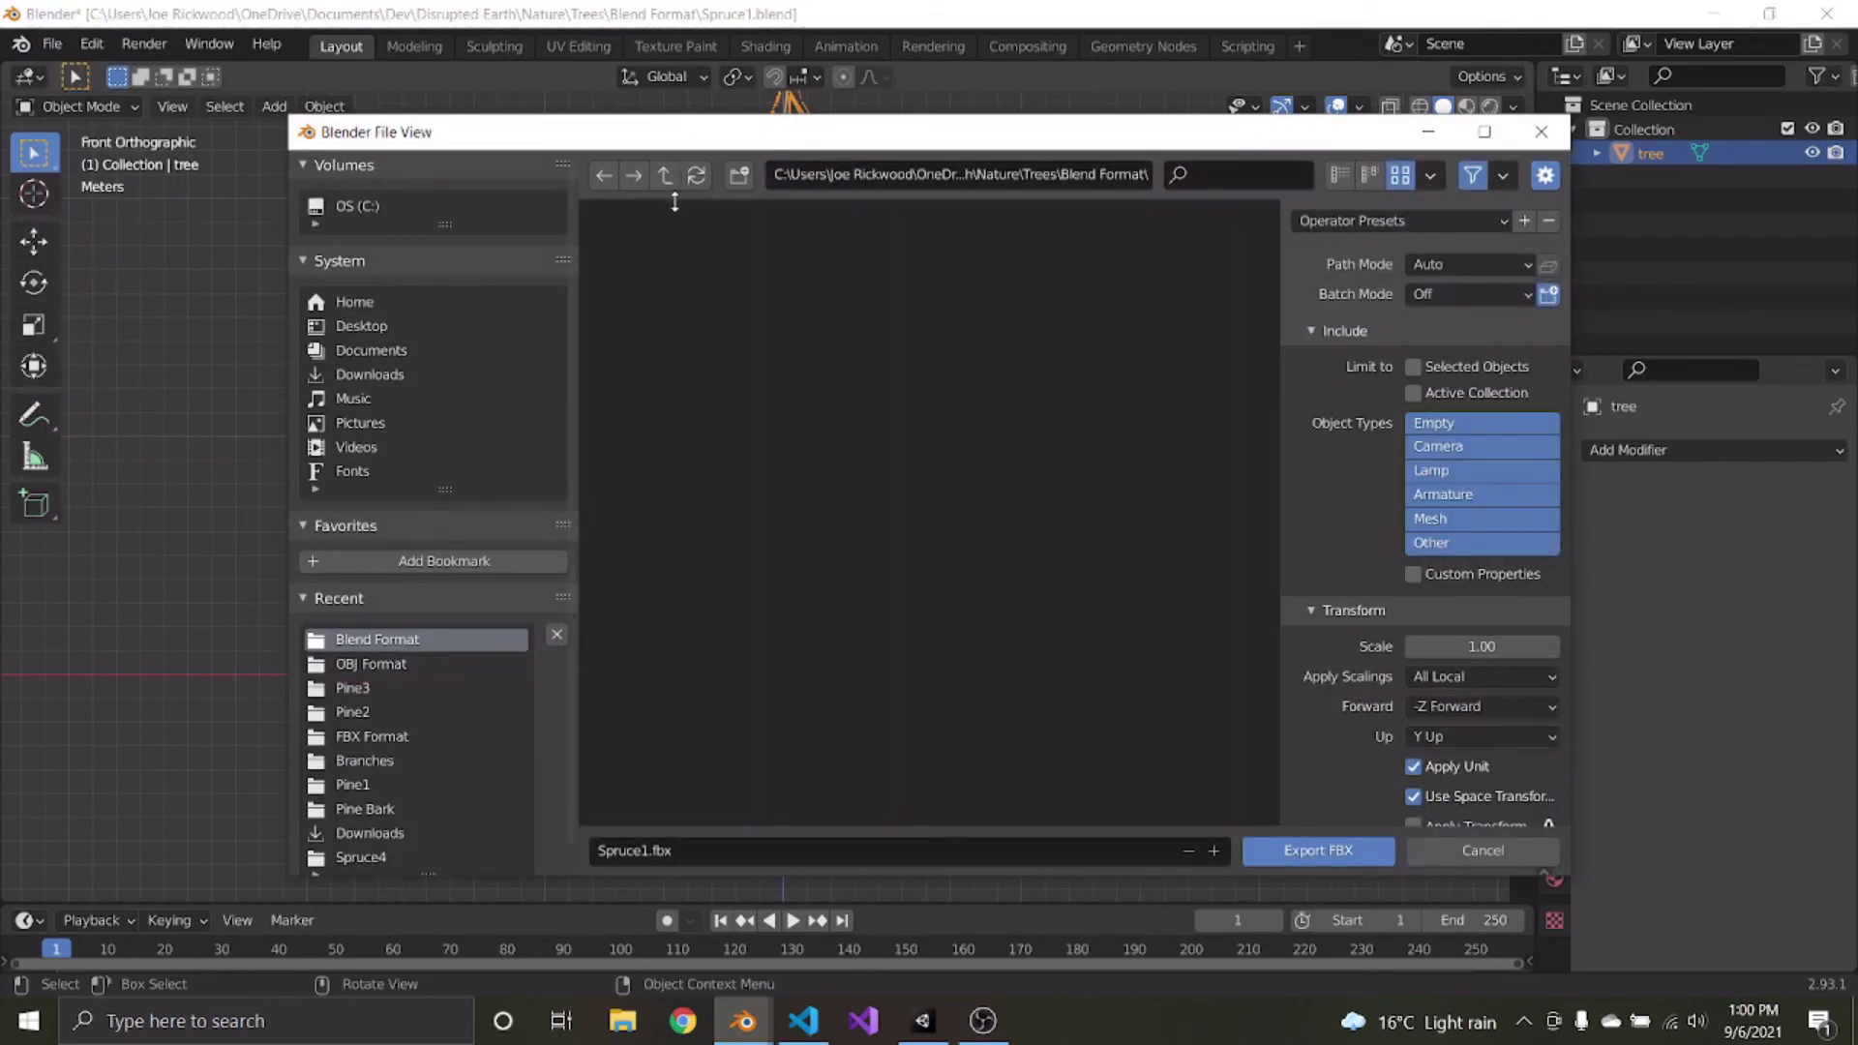
pyautogui.click(663, 177)
pyautogui.doubleClick(844, 315)
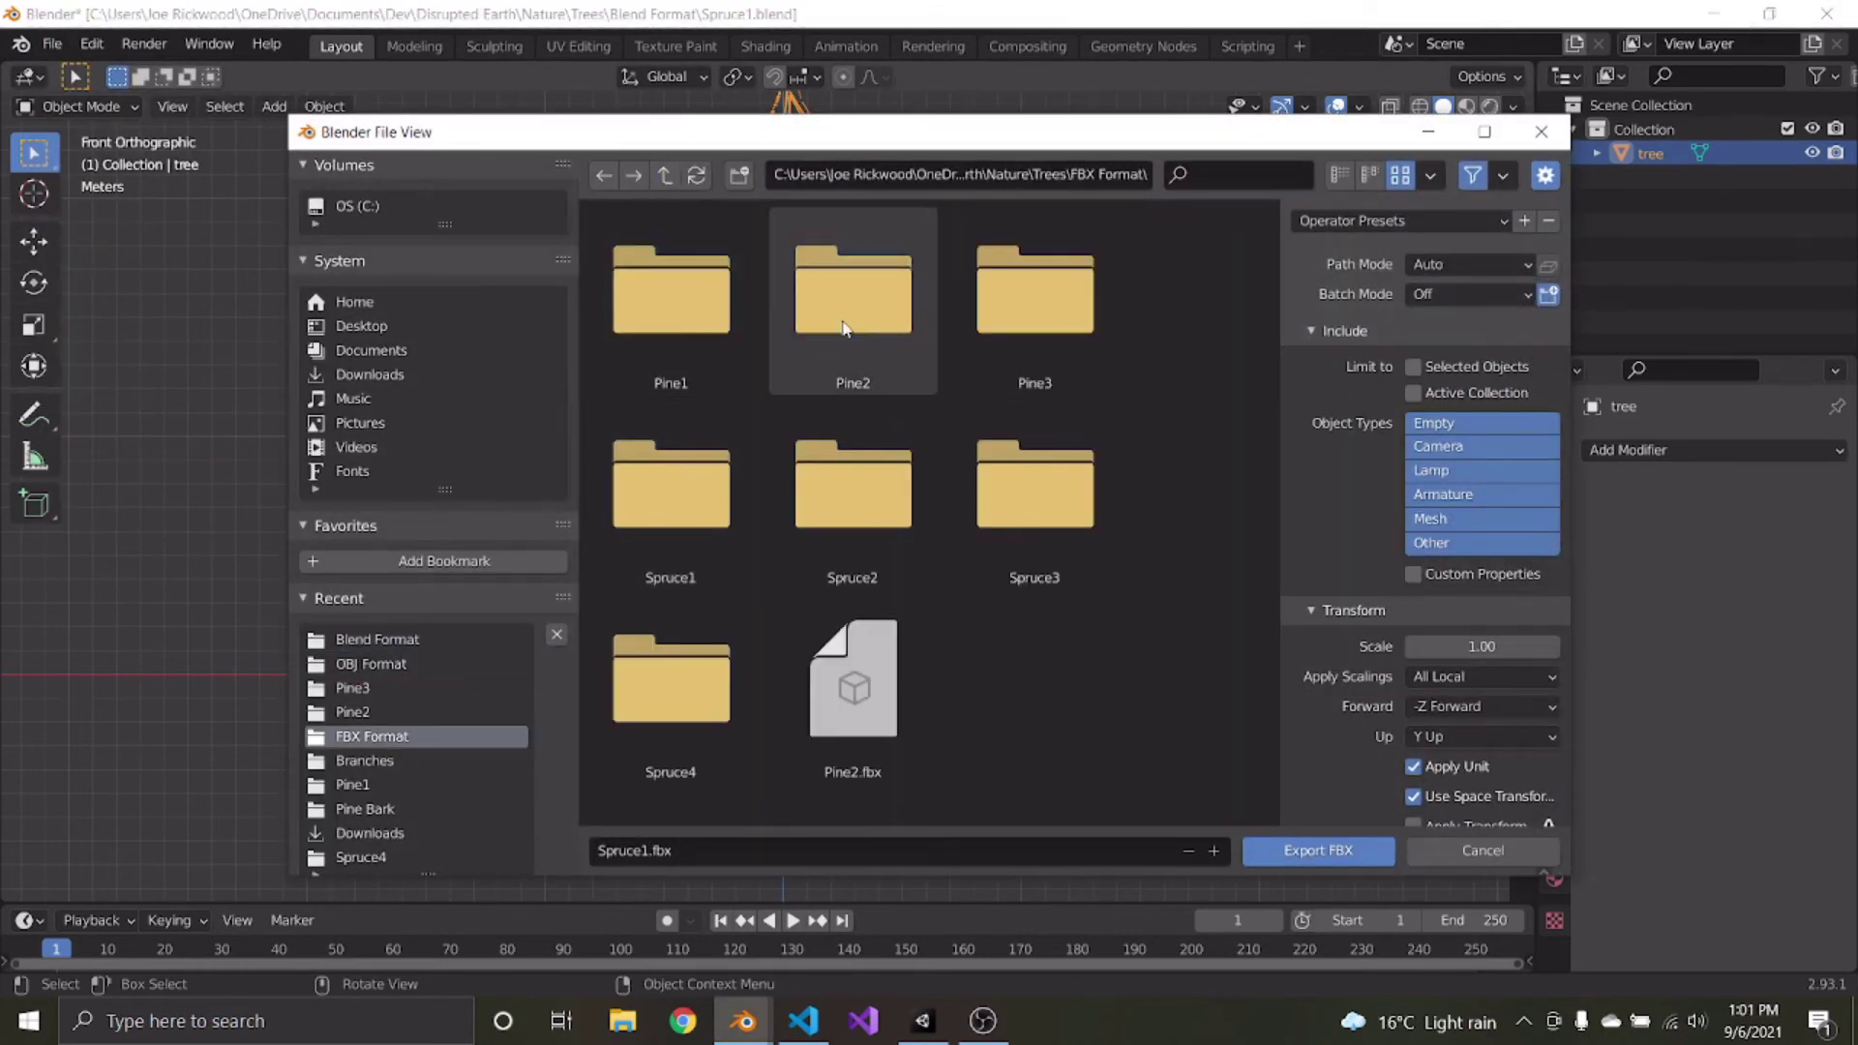
# Delete all the existing Pine and Spruce folders and Pine2.fbx from the FBX Format folder
pyautogui.click(686, 327)
pyautogui.press('a')
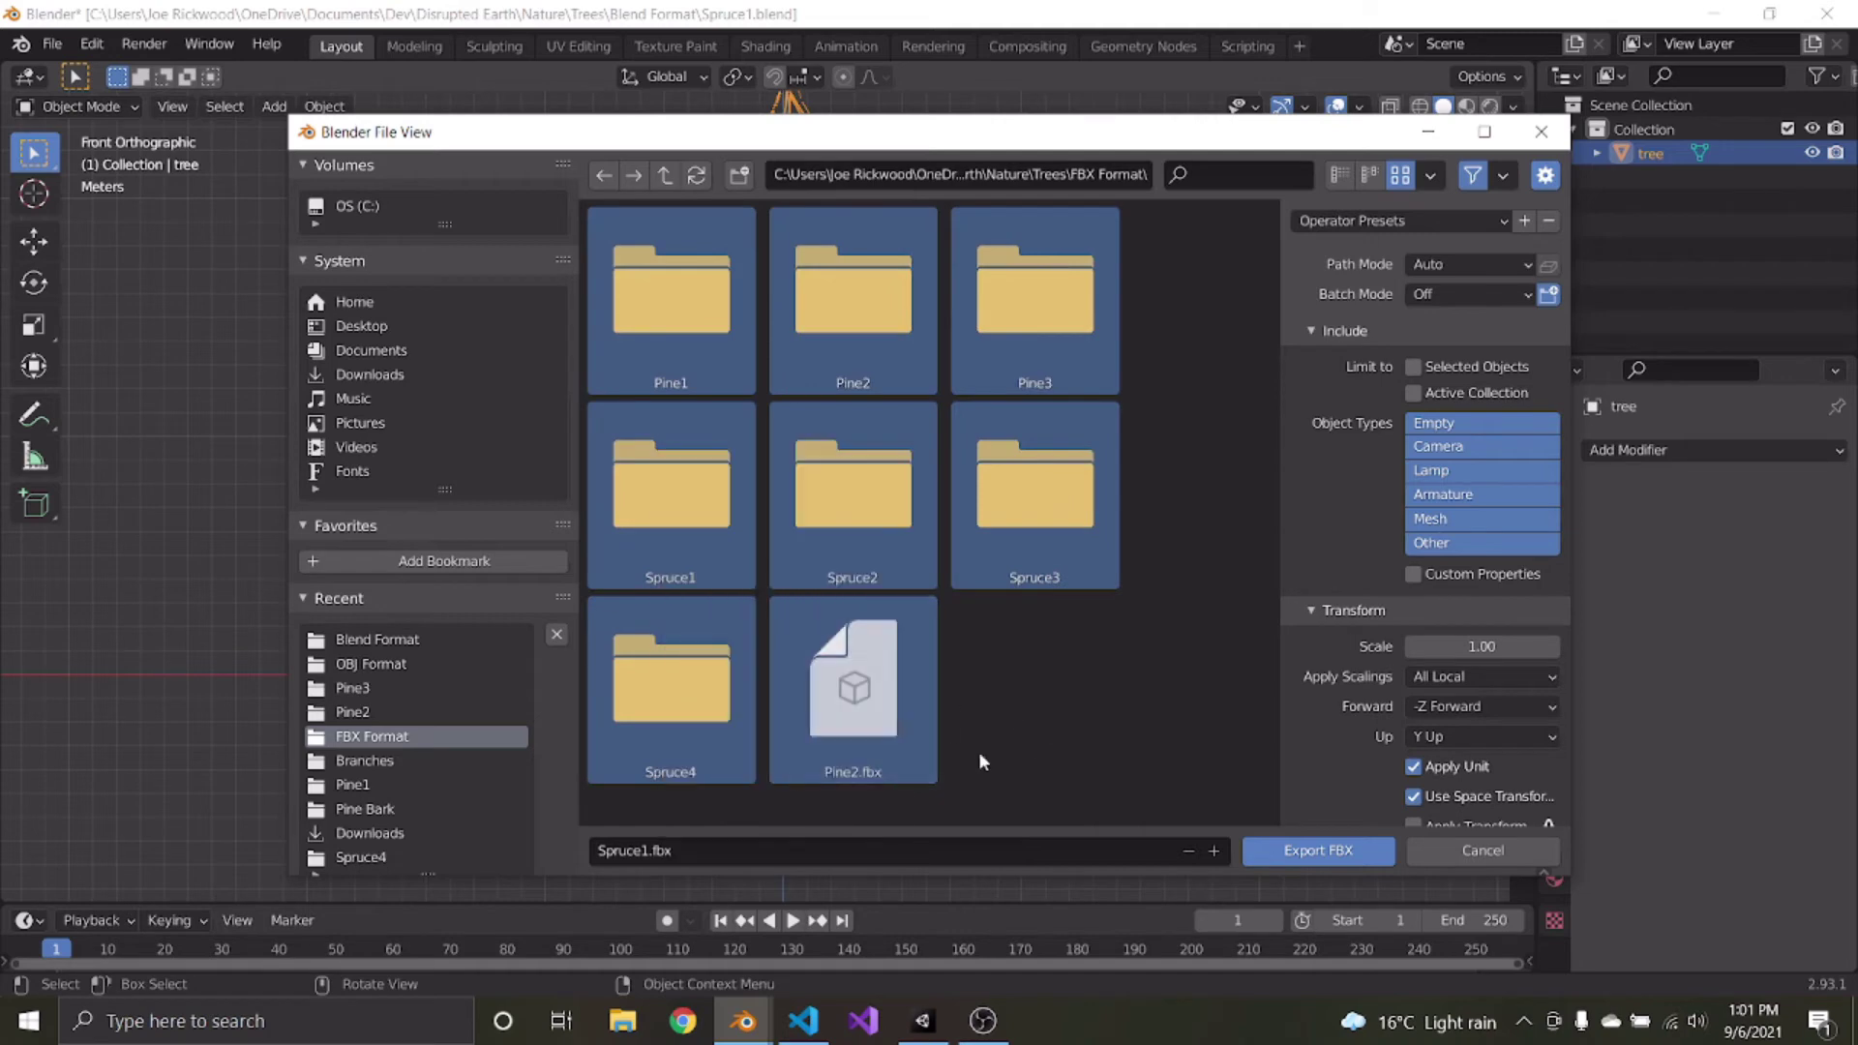
pyautogui.rightClick(866, 714)
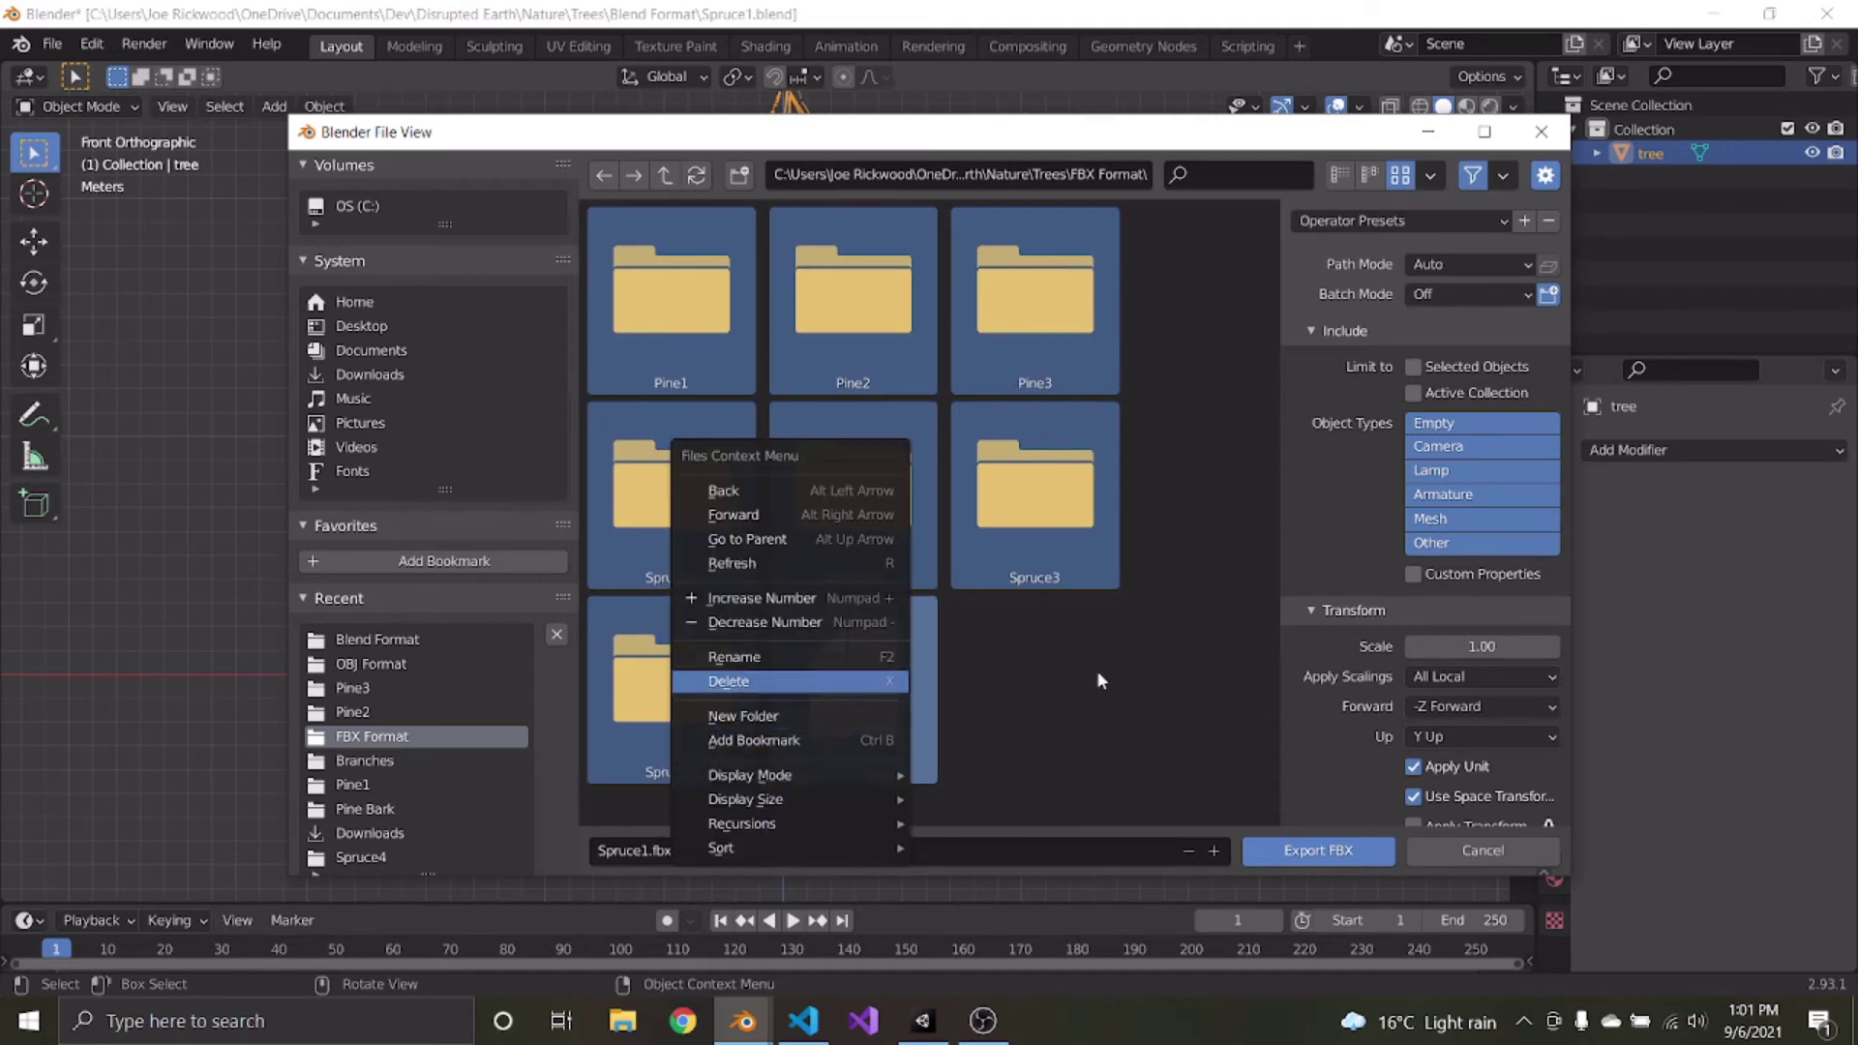
pyautogui.press('Return')
# Create a new folder named Spruce1 inside the FBX Format folder
pyautogui.rightClick(751, 542)
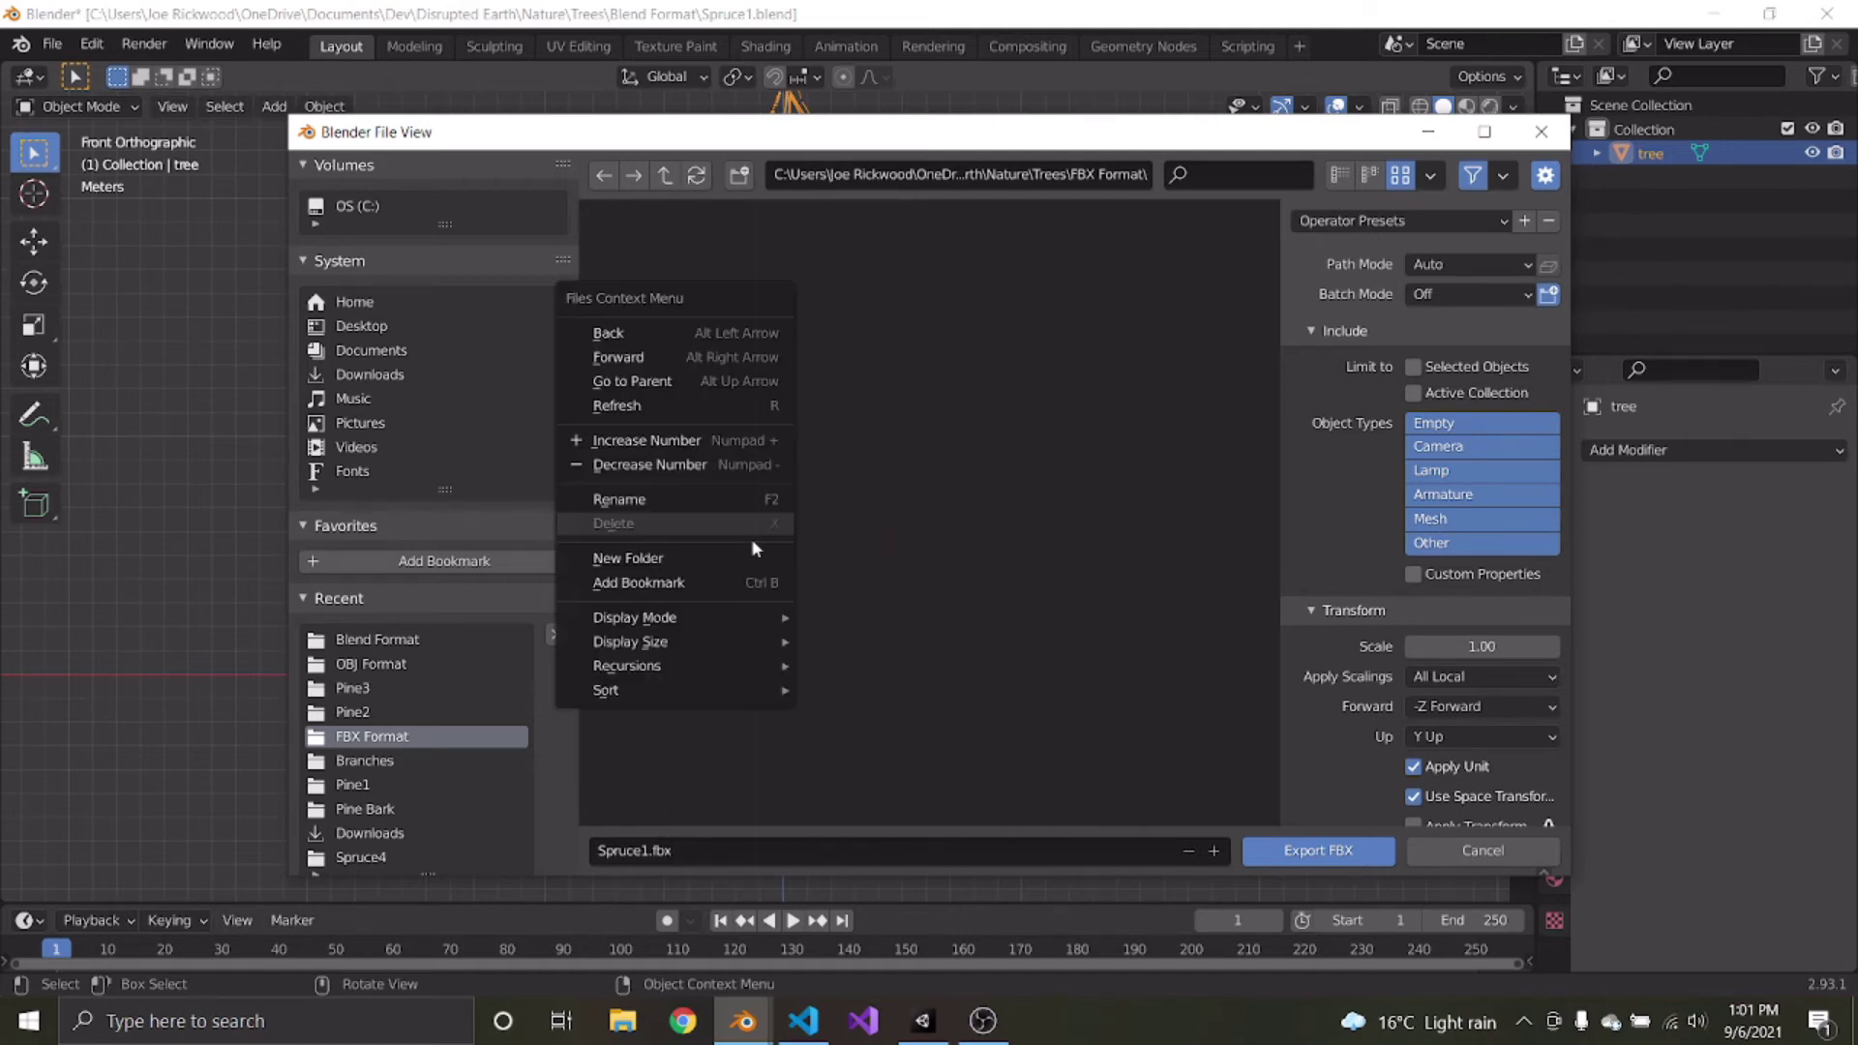
pyautogui.click(716, 566)
pyautogui.write('Spruce')
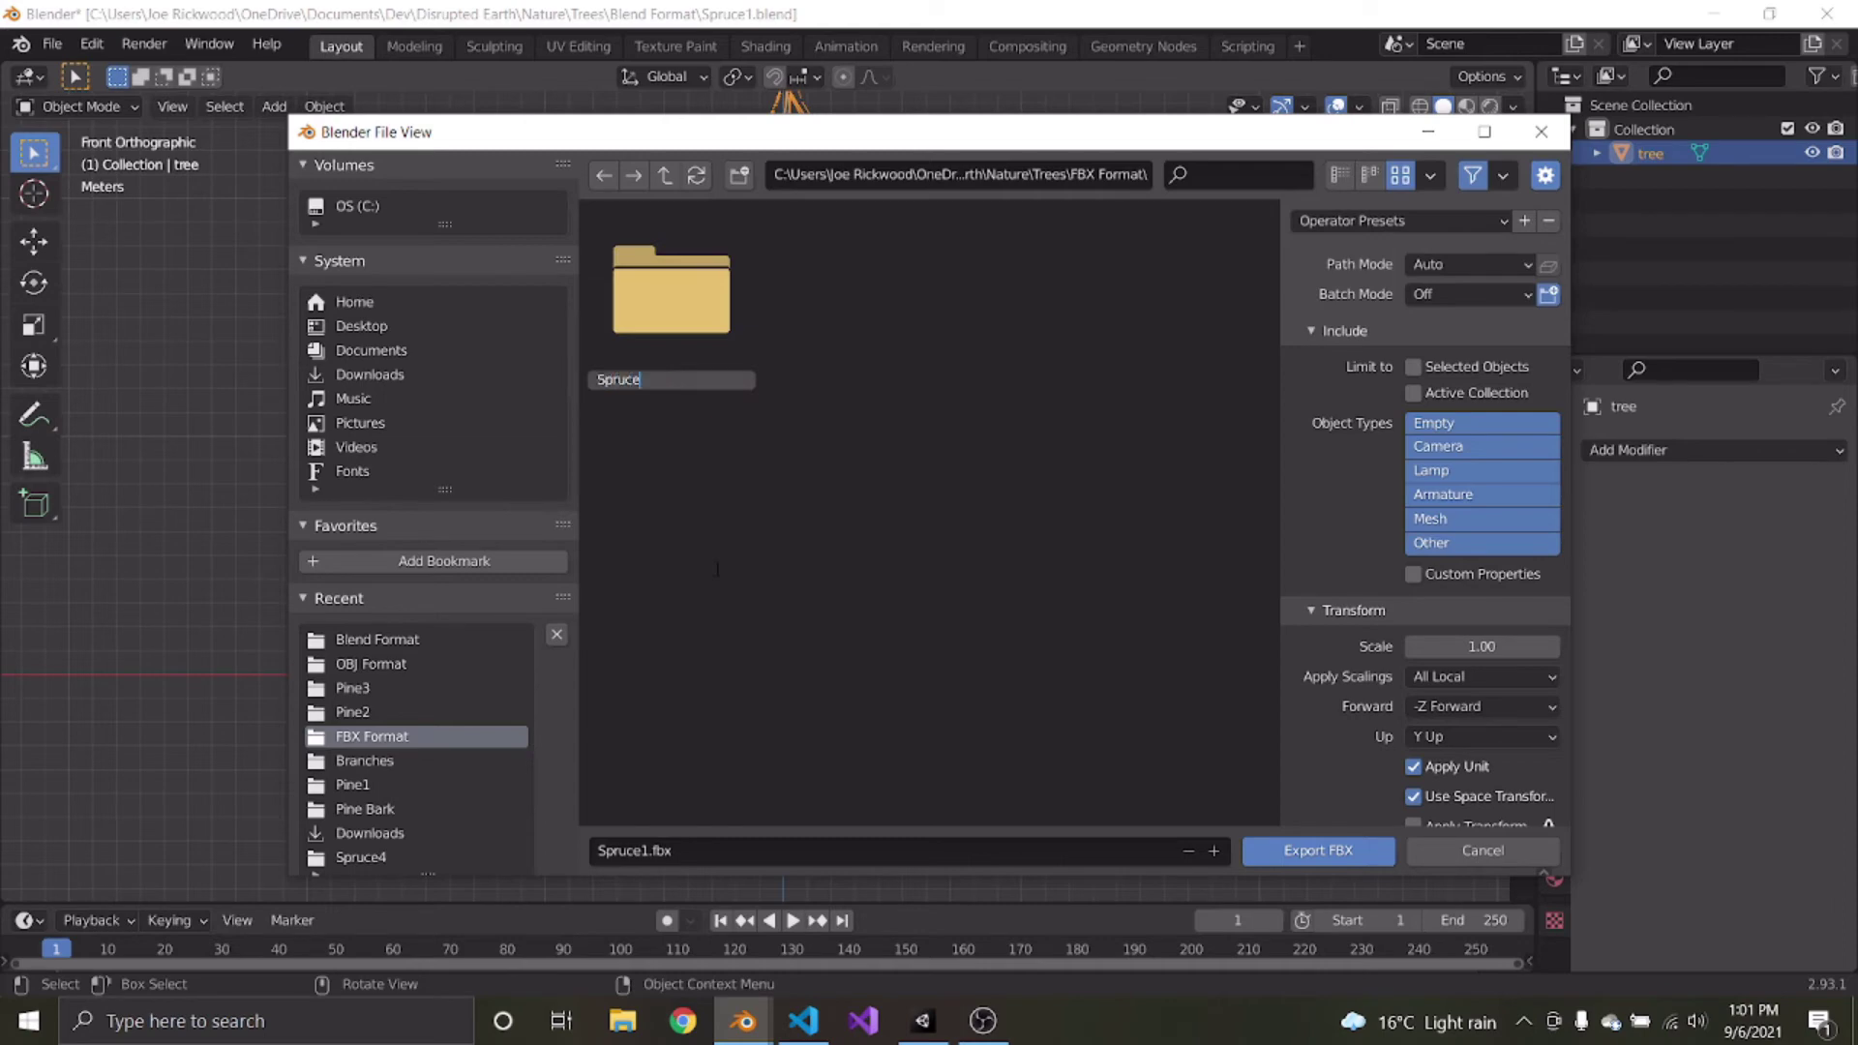
pyautogui.write('1')
pyautogui.press('Return')
# Enable Apply Transform and export the tree into the Spruce1 folder as an FBX file named LOD0
pyautogui.scroll(-1, 1389, 745)
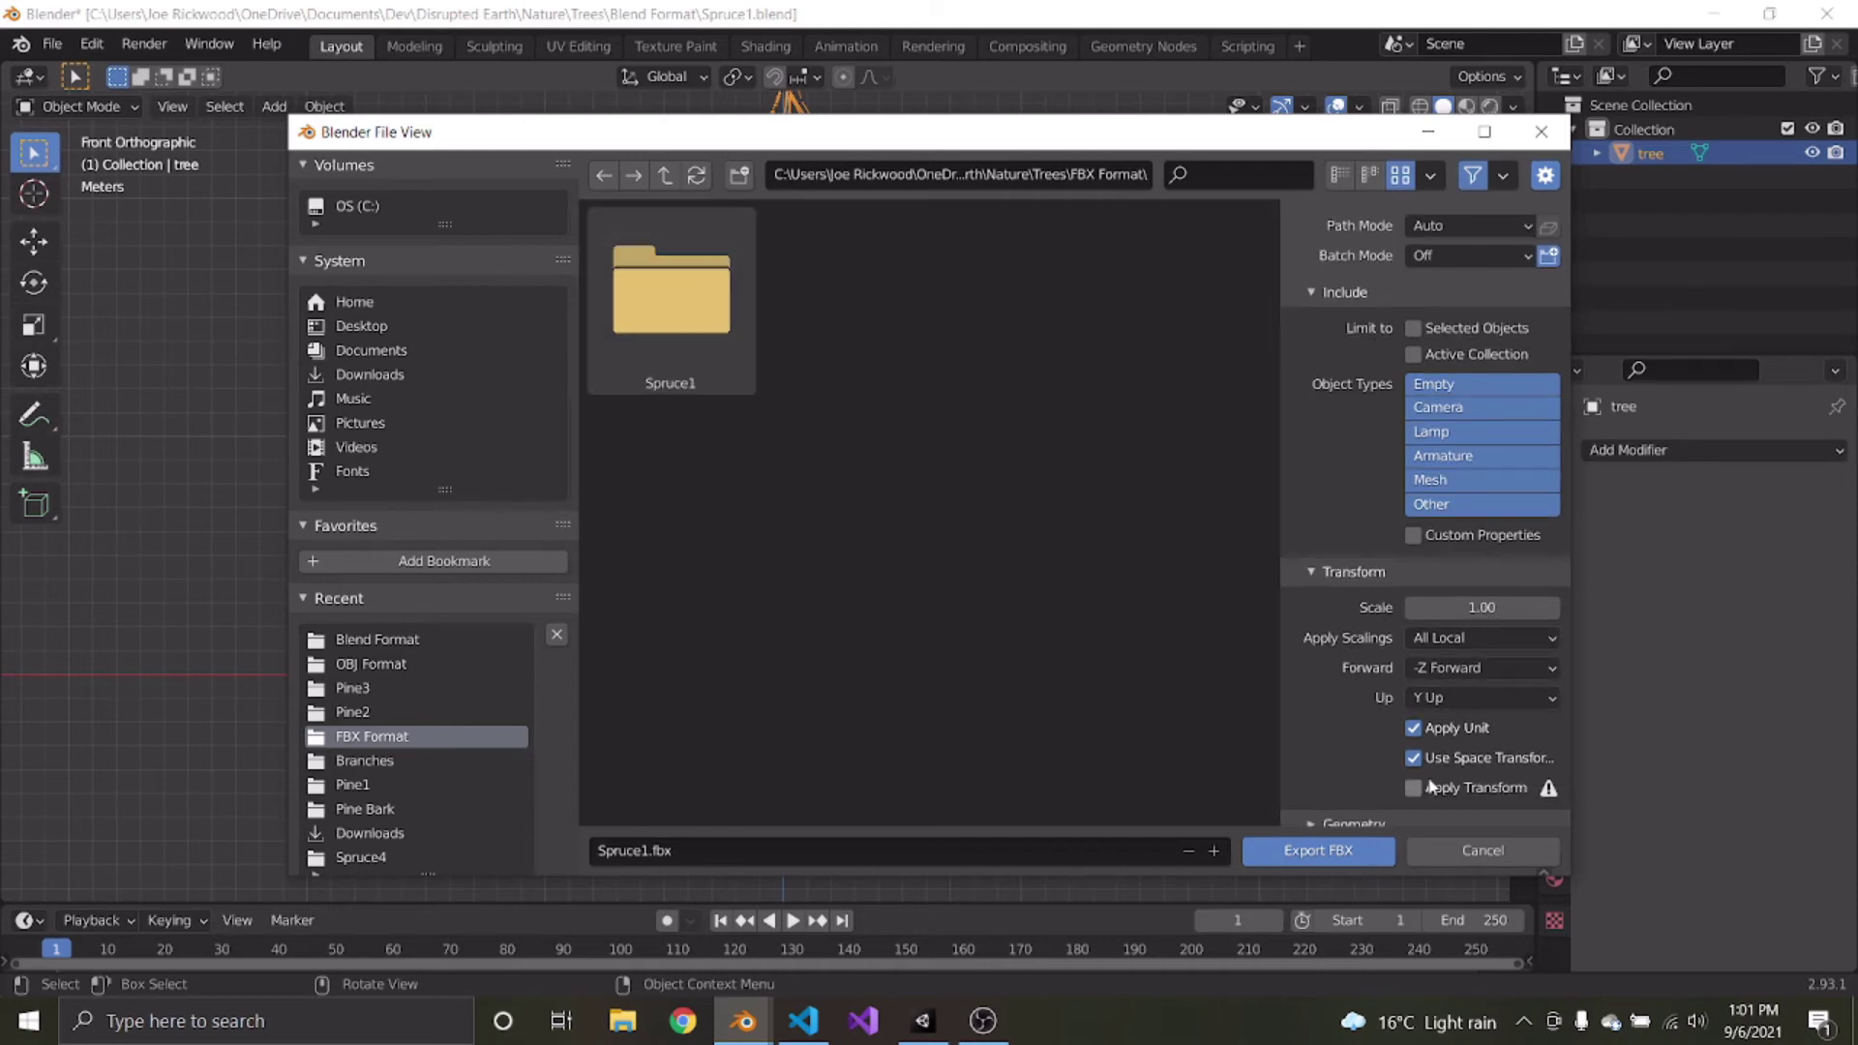
pyautogui.doubleClick(735, 383)
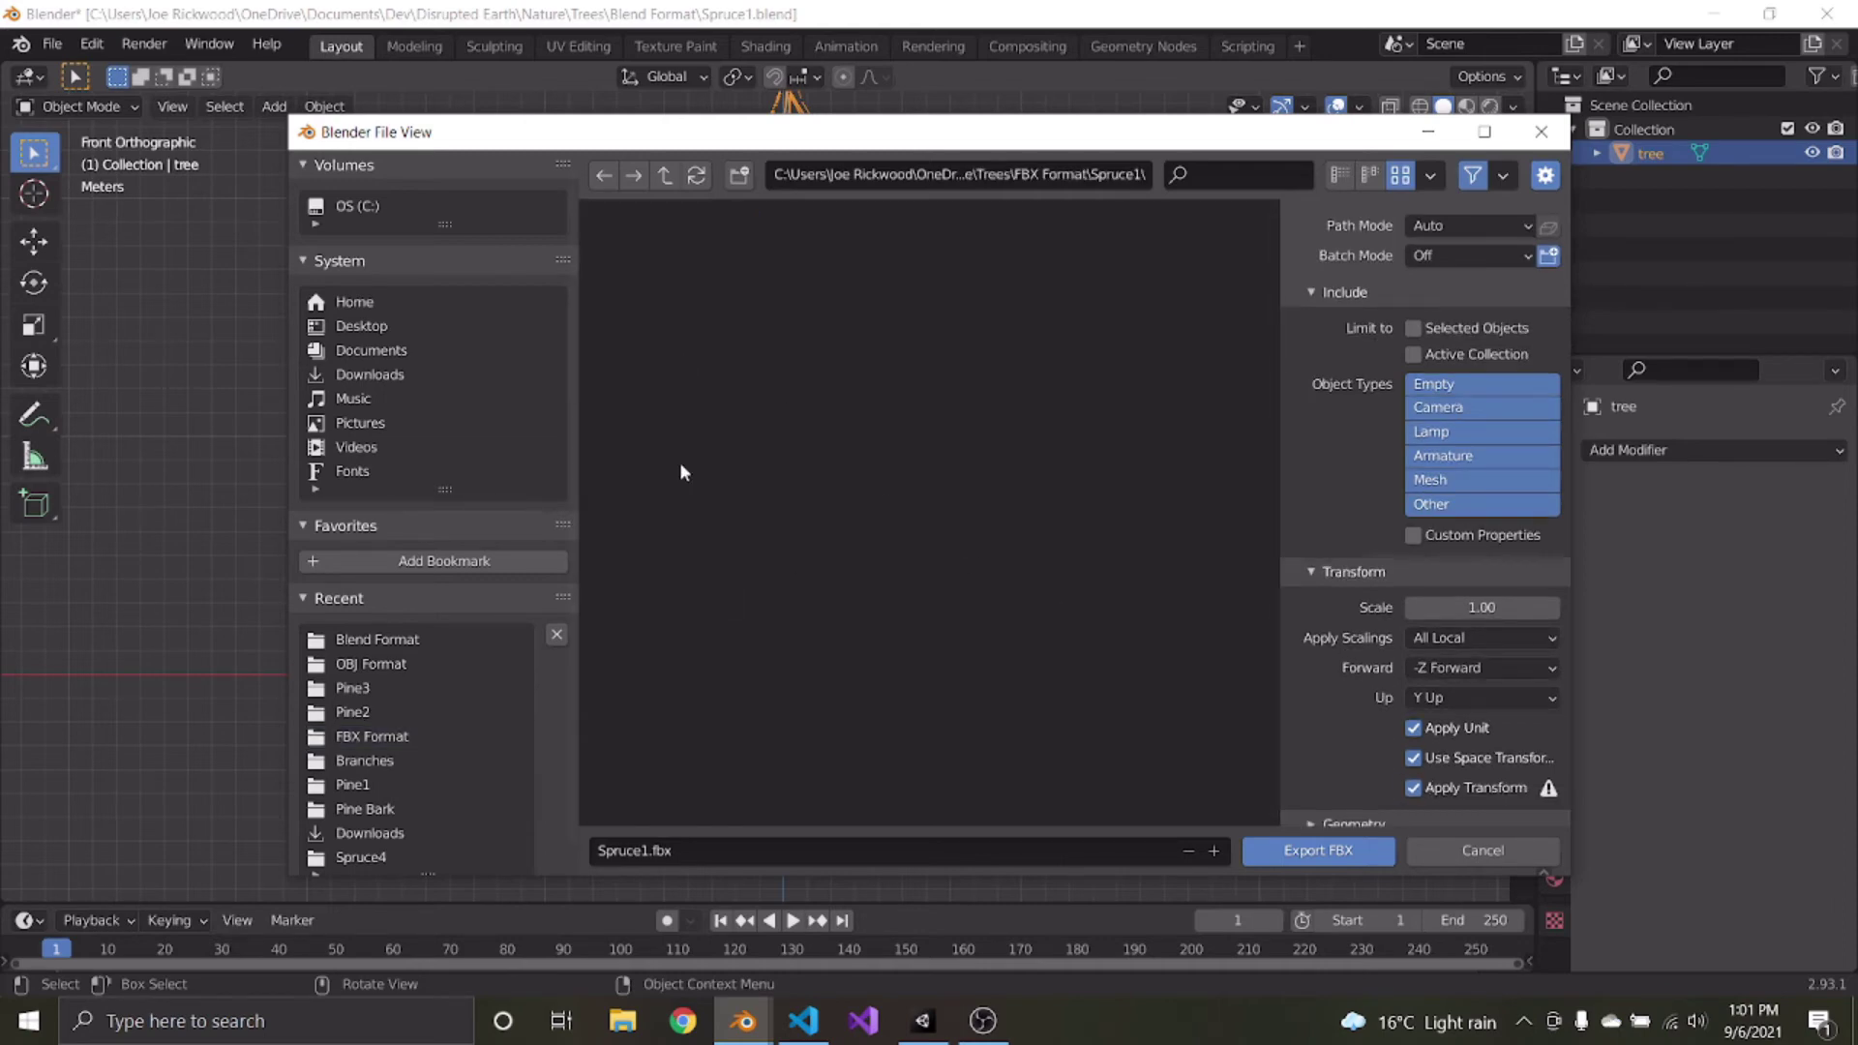
pyautogui.click(807, 851)
pyautogui.write('LOD')
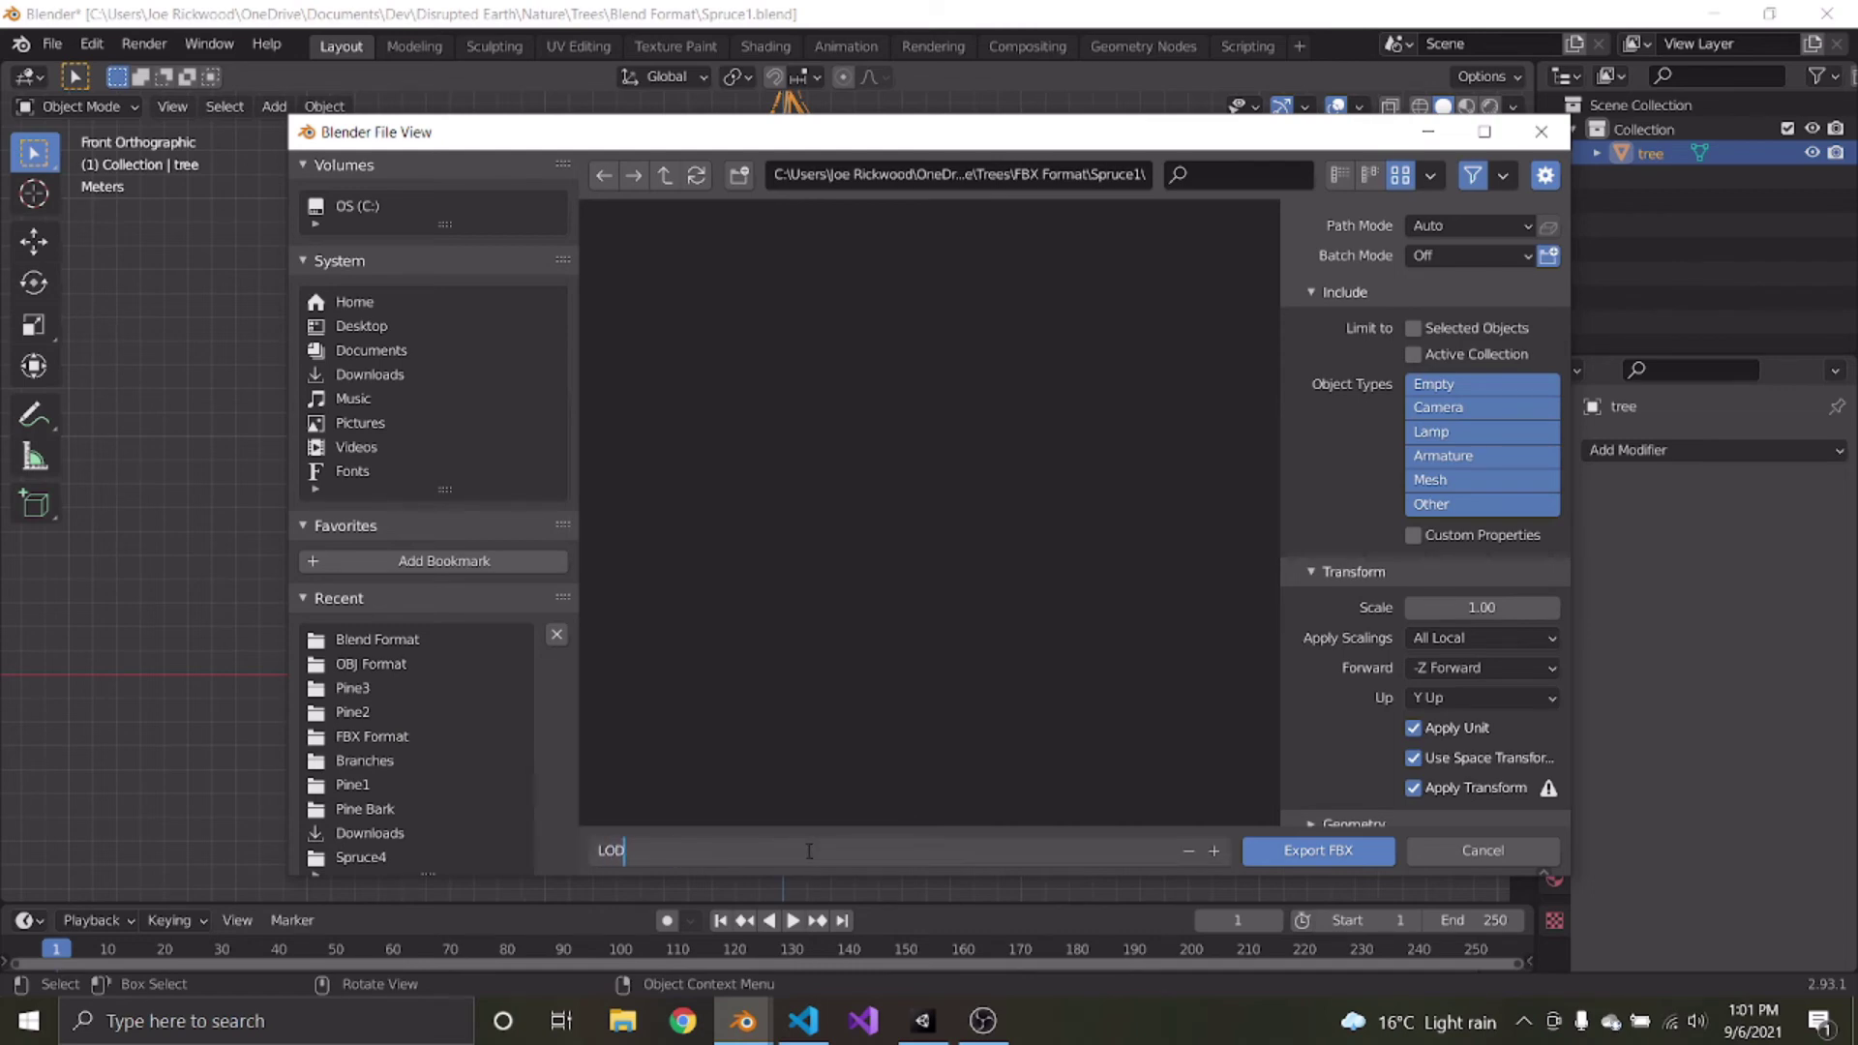
pyautogui.write('0')
pyautogui.press('Return')
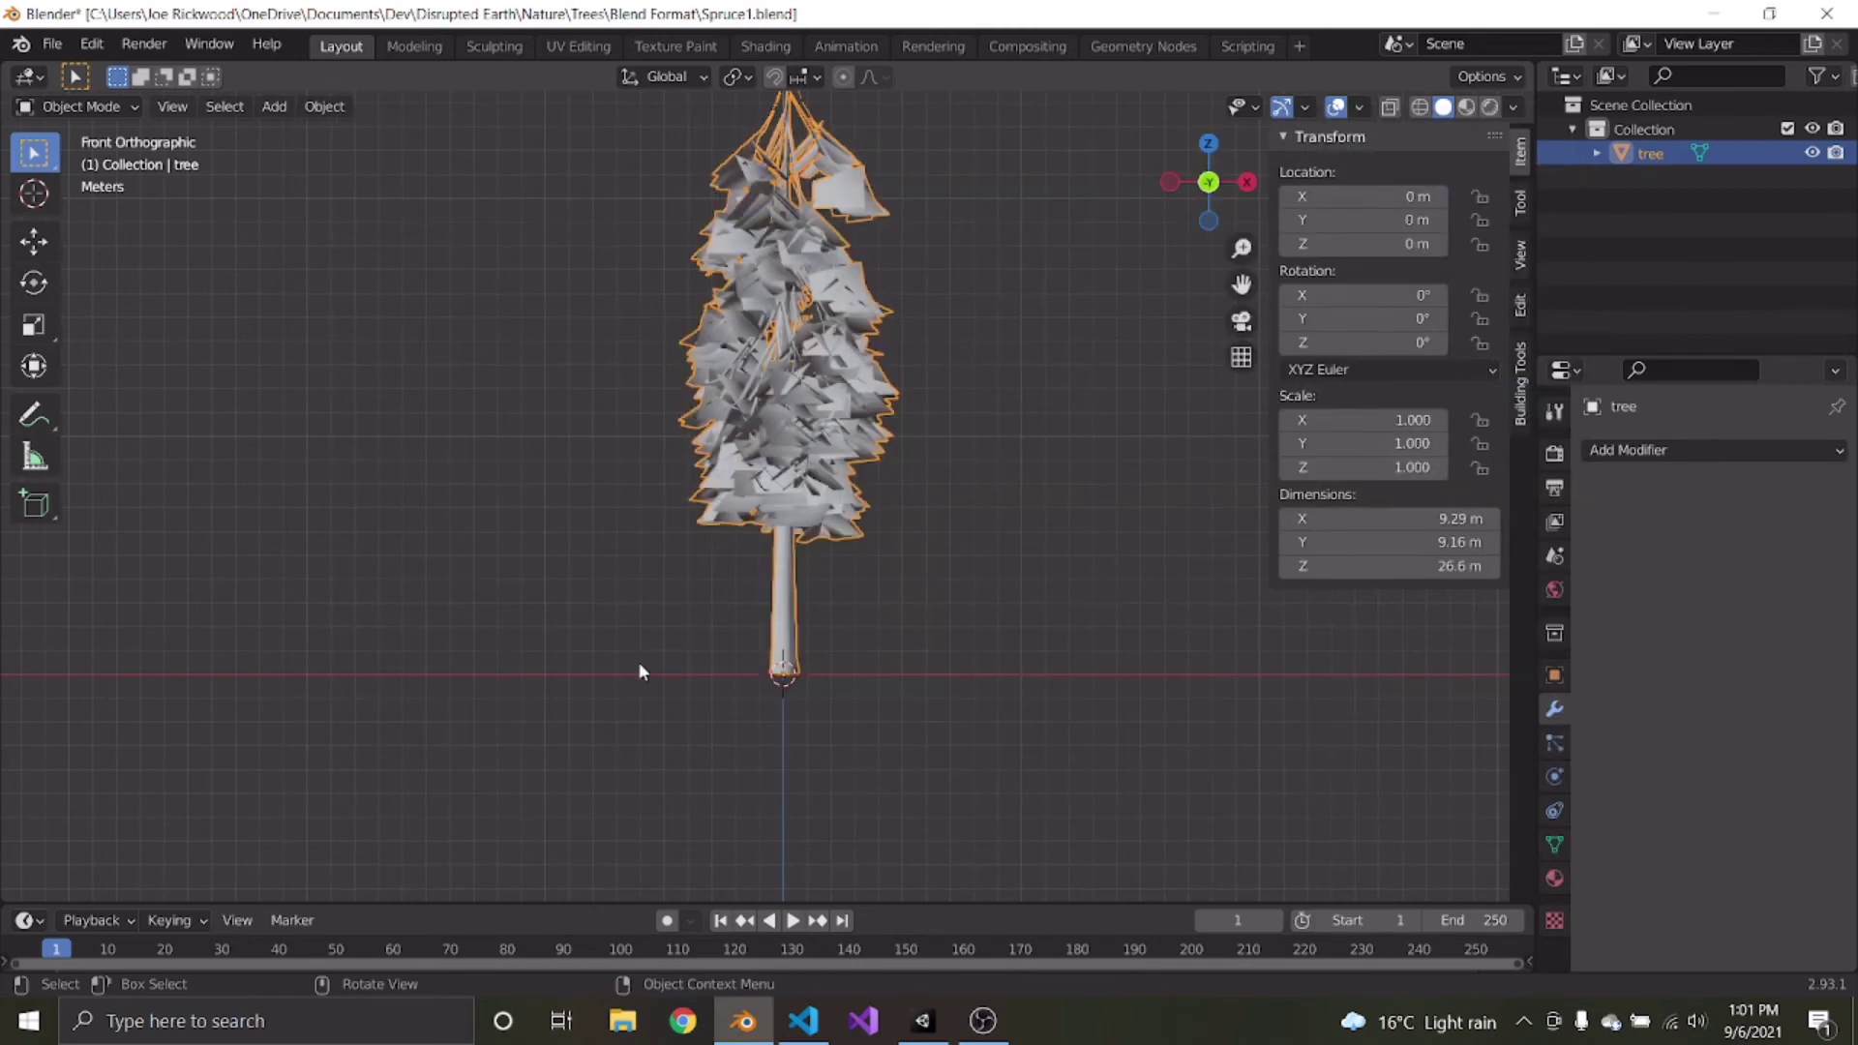
# Add a Decimate modifier to the tree in Planar mode and set its angle limit to 20°
pyautogui.moveTo(639, 662); pyautogui.dragTo(697, 578, button='middle')
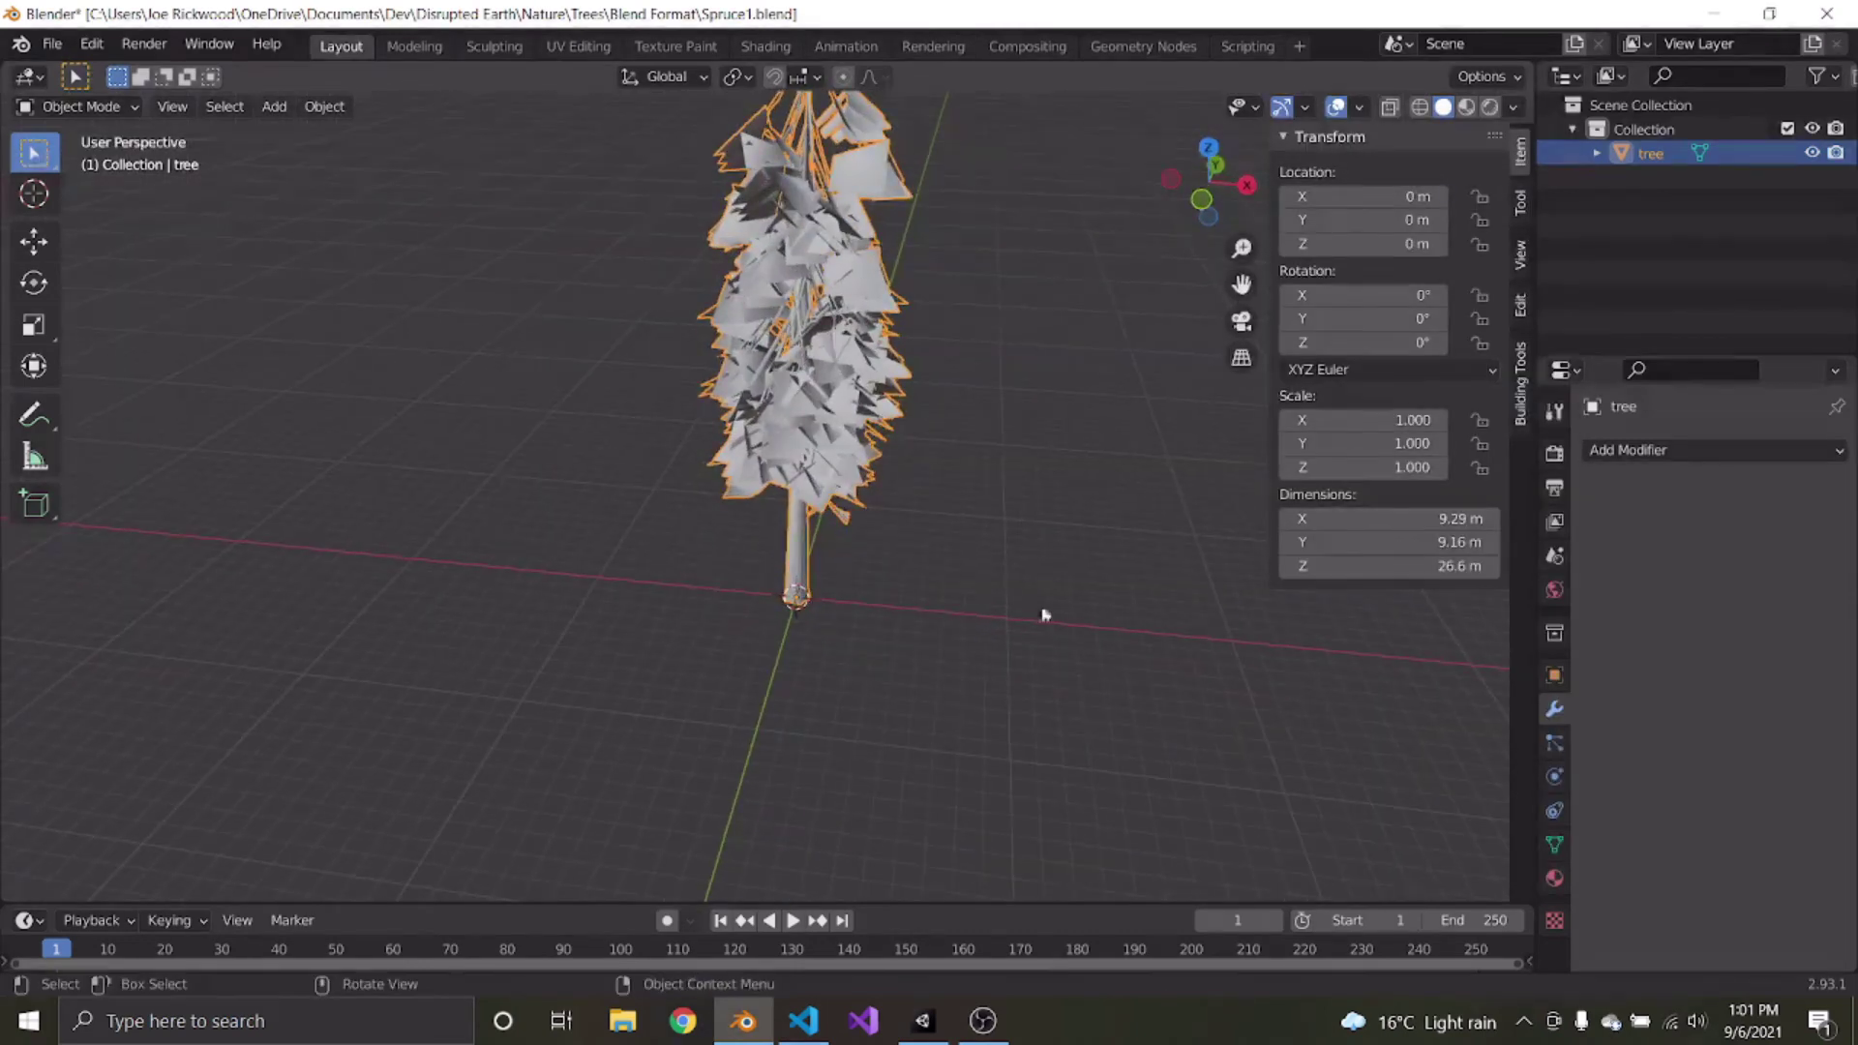
pyautogui.click(1676, 457)
pyautogui.click(1362, 621)
pyautogui.click(1798, 527)
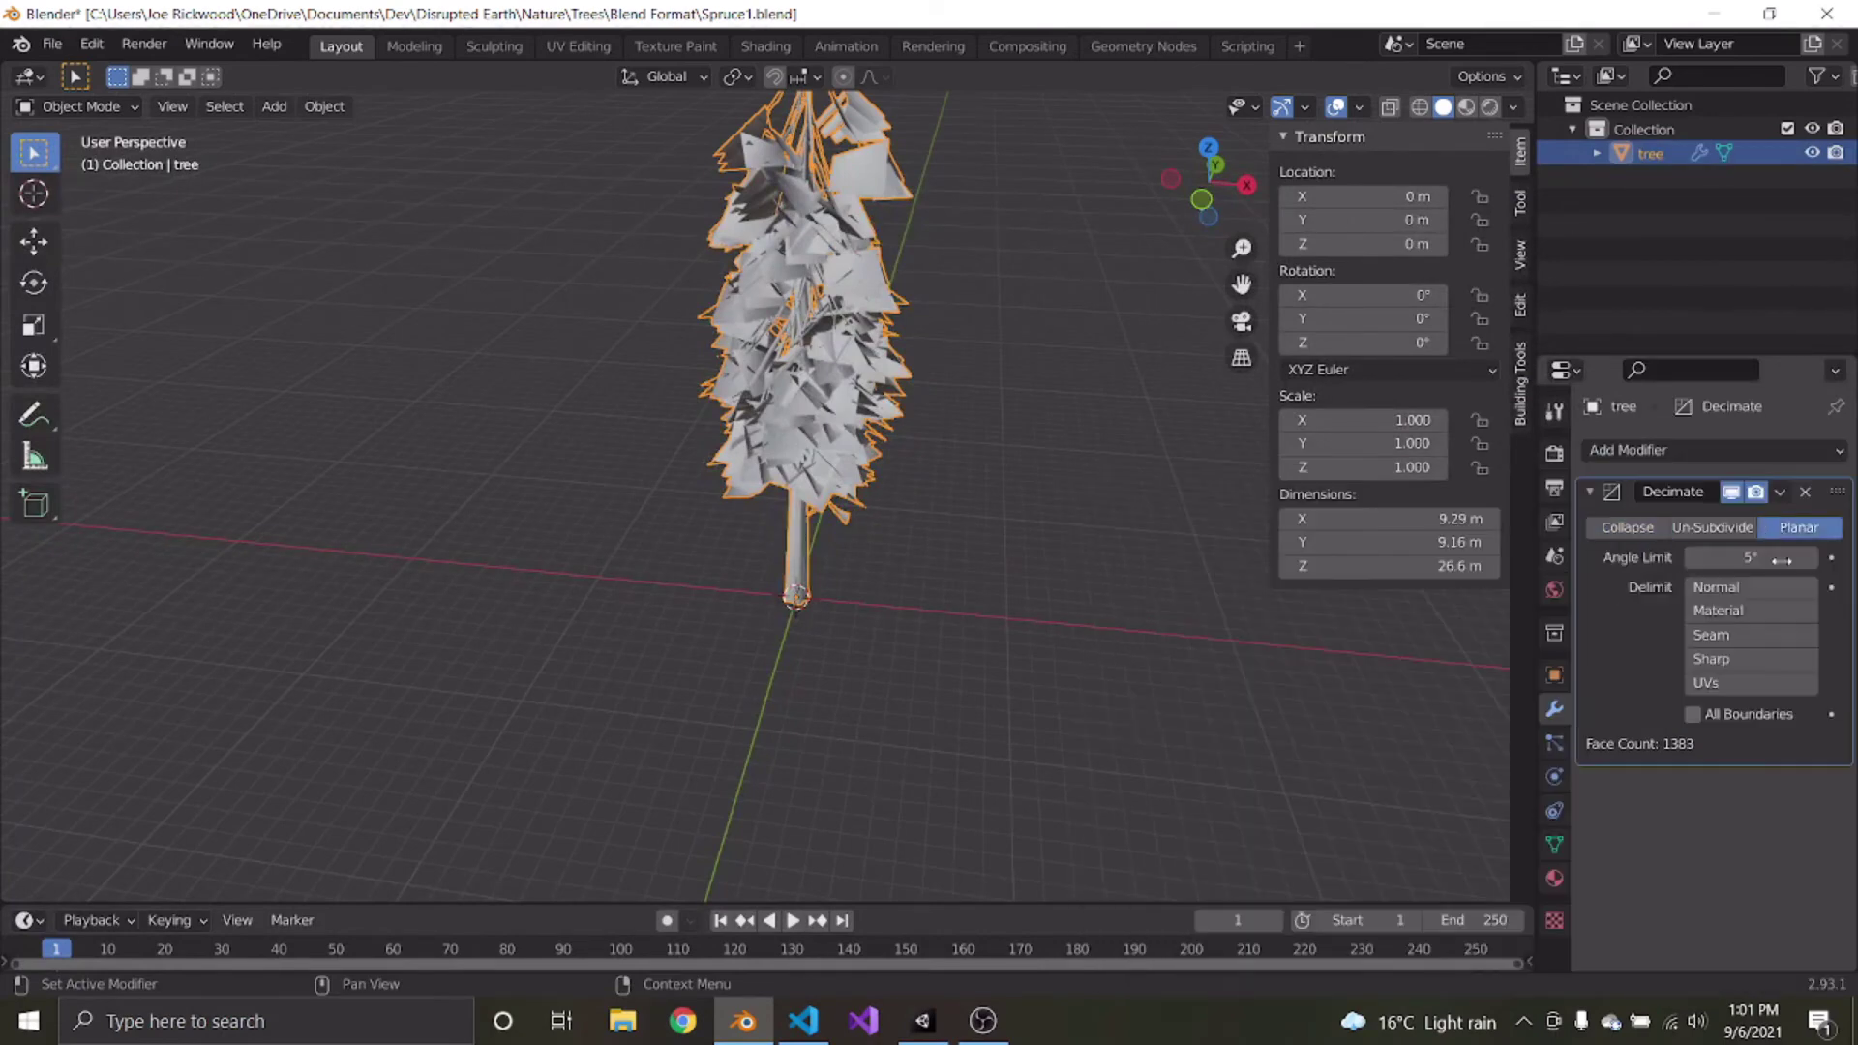
pyautogui.moveTo(1736, 558); pyautogui.dragTo(1753, 558)
pyautogui.click(1725, 560)
pyautogui.write('20')
pyautogui.press('Return')
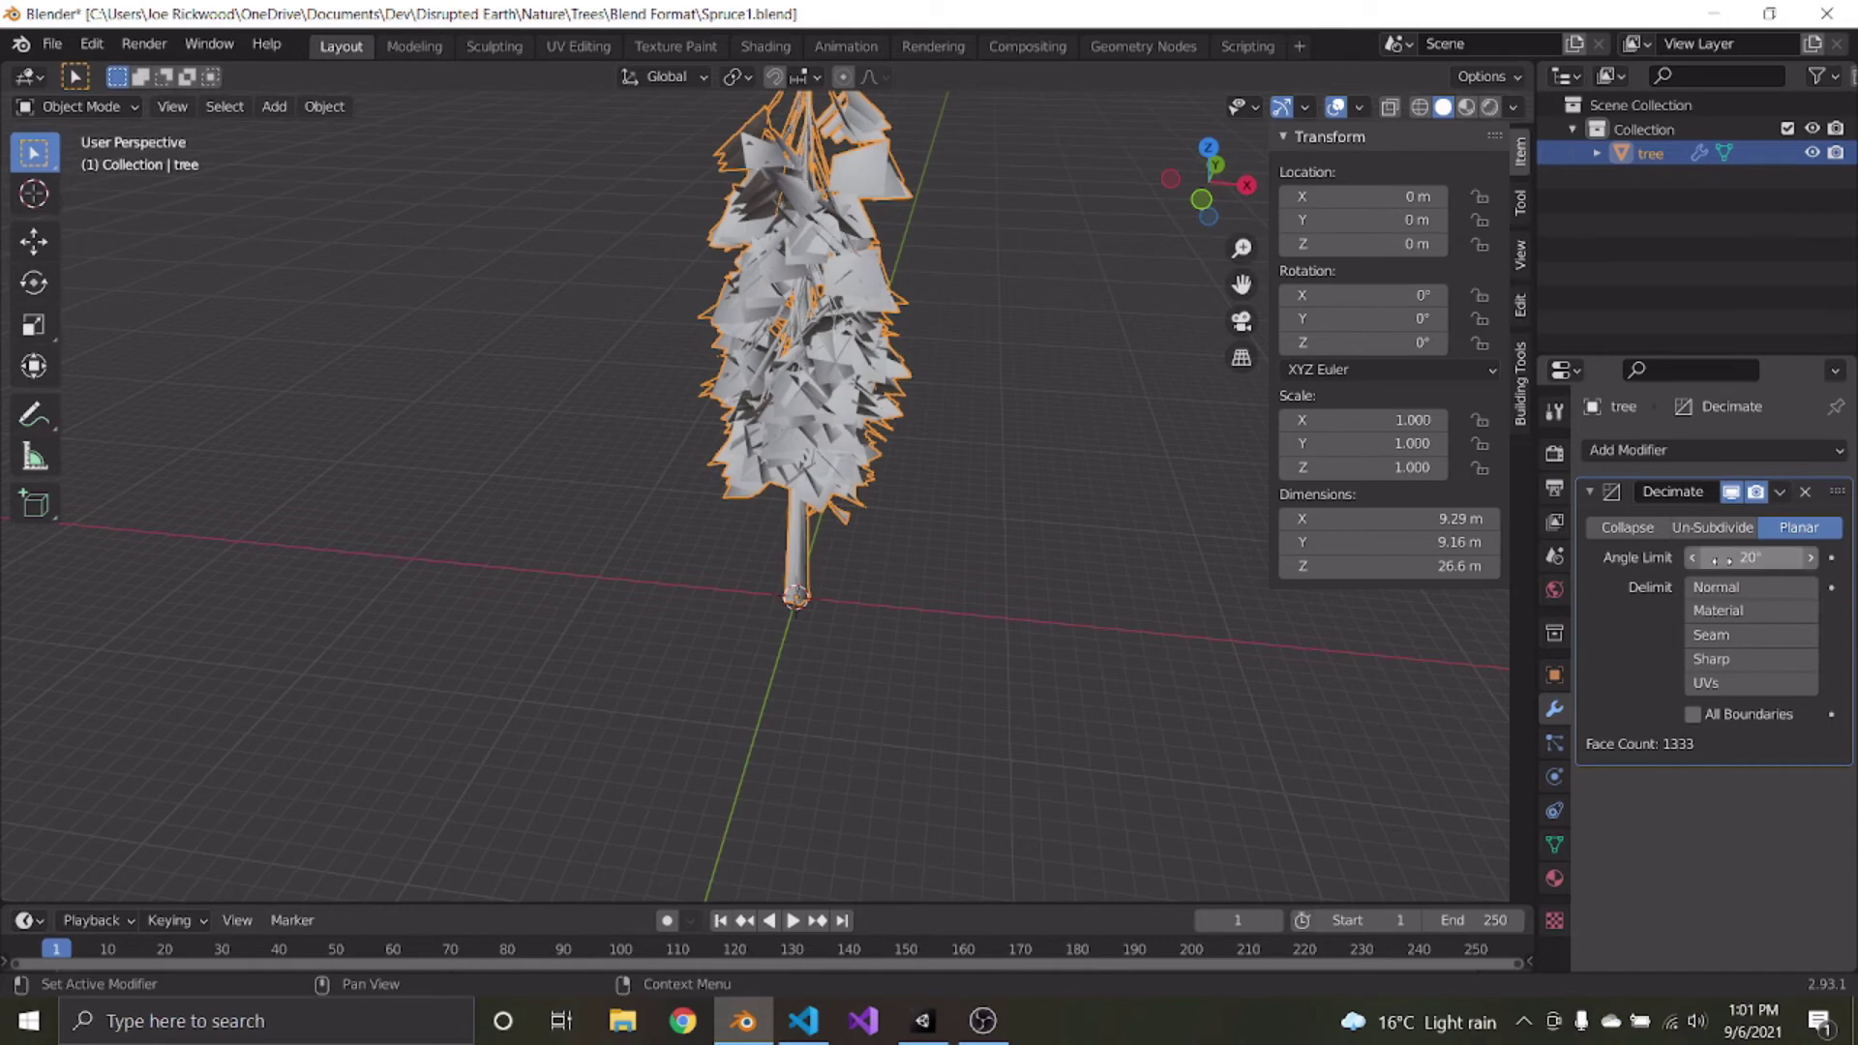
# Set the Decimate angle limit to 25° and inspect the tree's foliage up close
pyautogui.moveTo(1722, 559)
pyautogui.mouseDown()
pyautogui.moveTo(1800, 558)
pyautogui.moveTo(1721, 558)
pyautogui.moveTo(1752, 558)
pyautogui.mouseUp()
pyautogui.click(1768, 556)
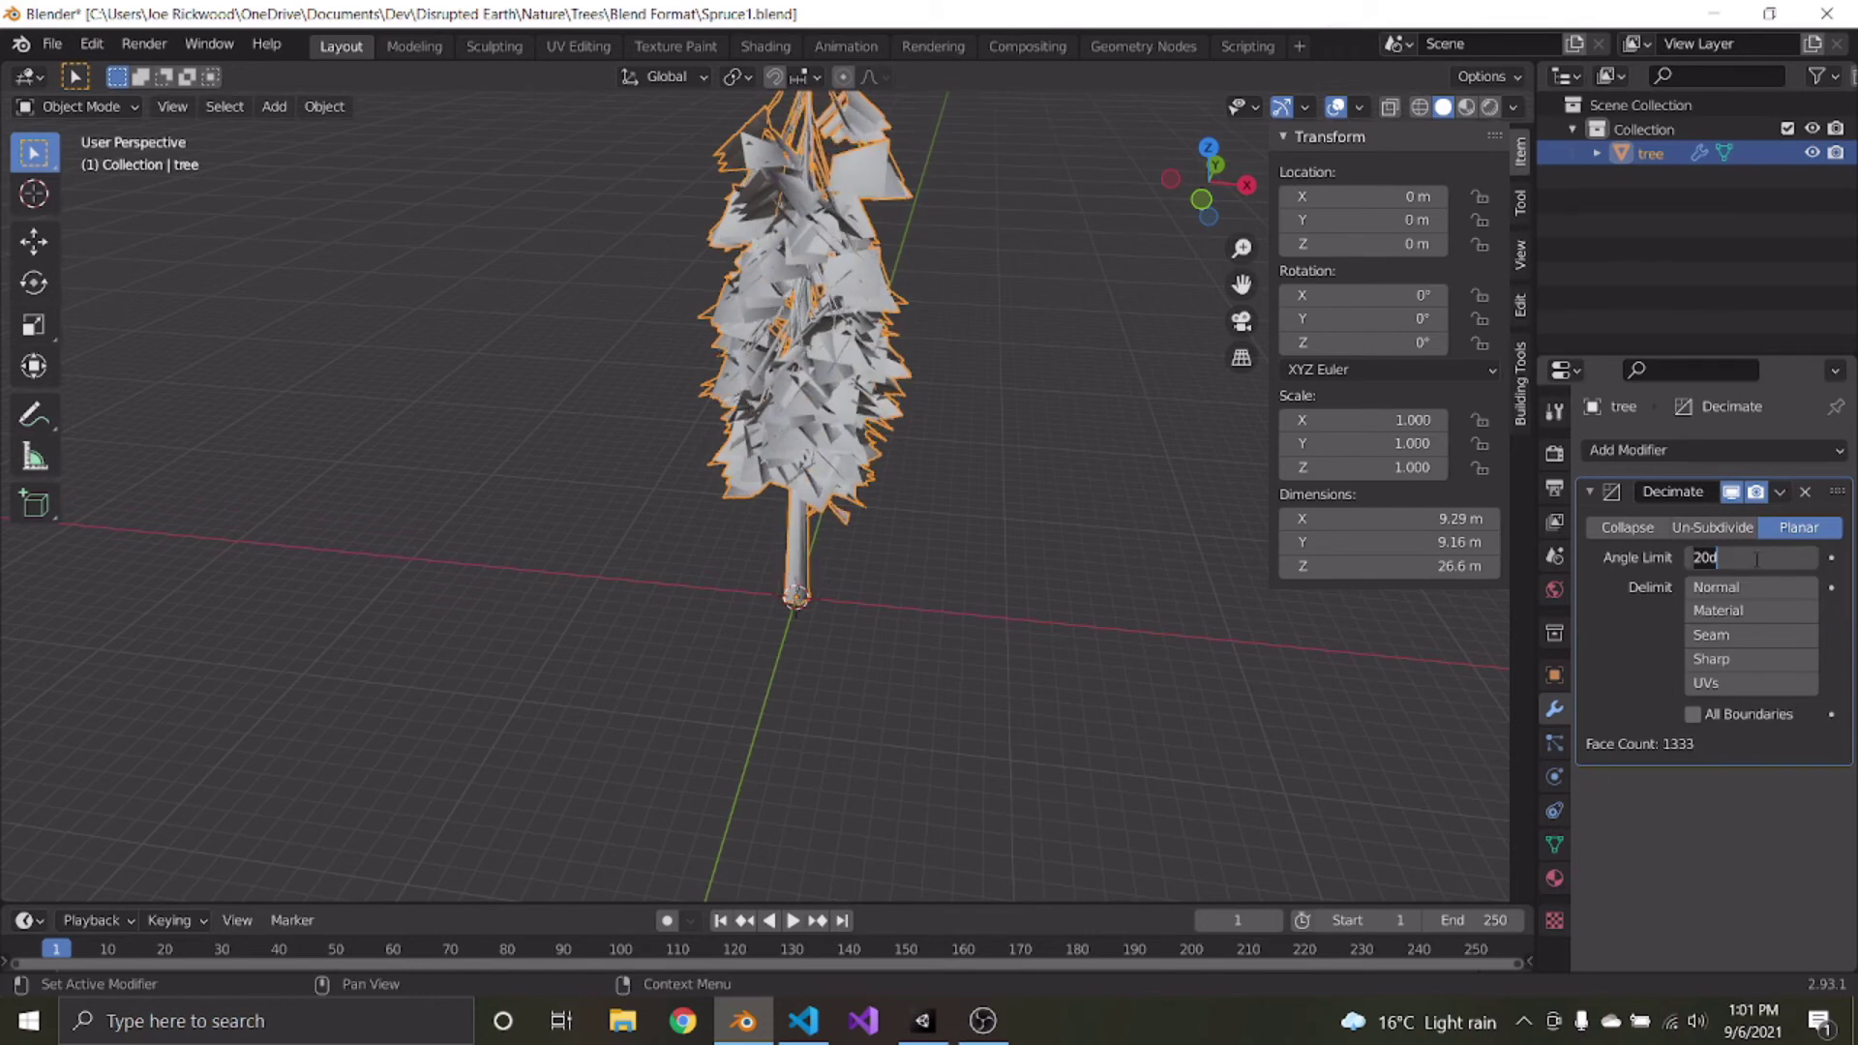
pyautogui.write('25')
pyautogui.press('Return')
pyautogui.click(1053, 321)
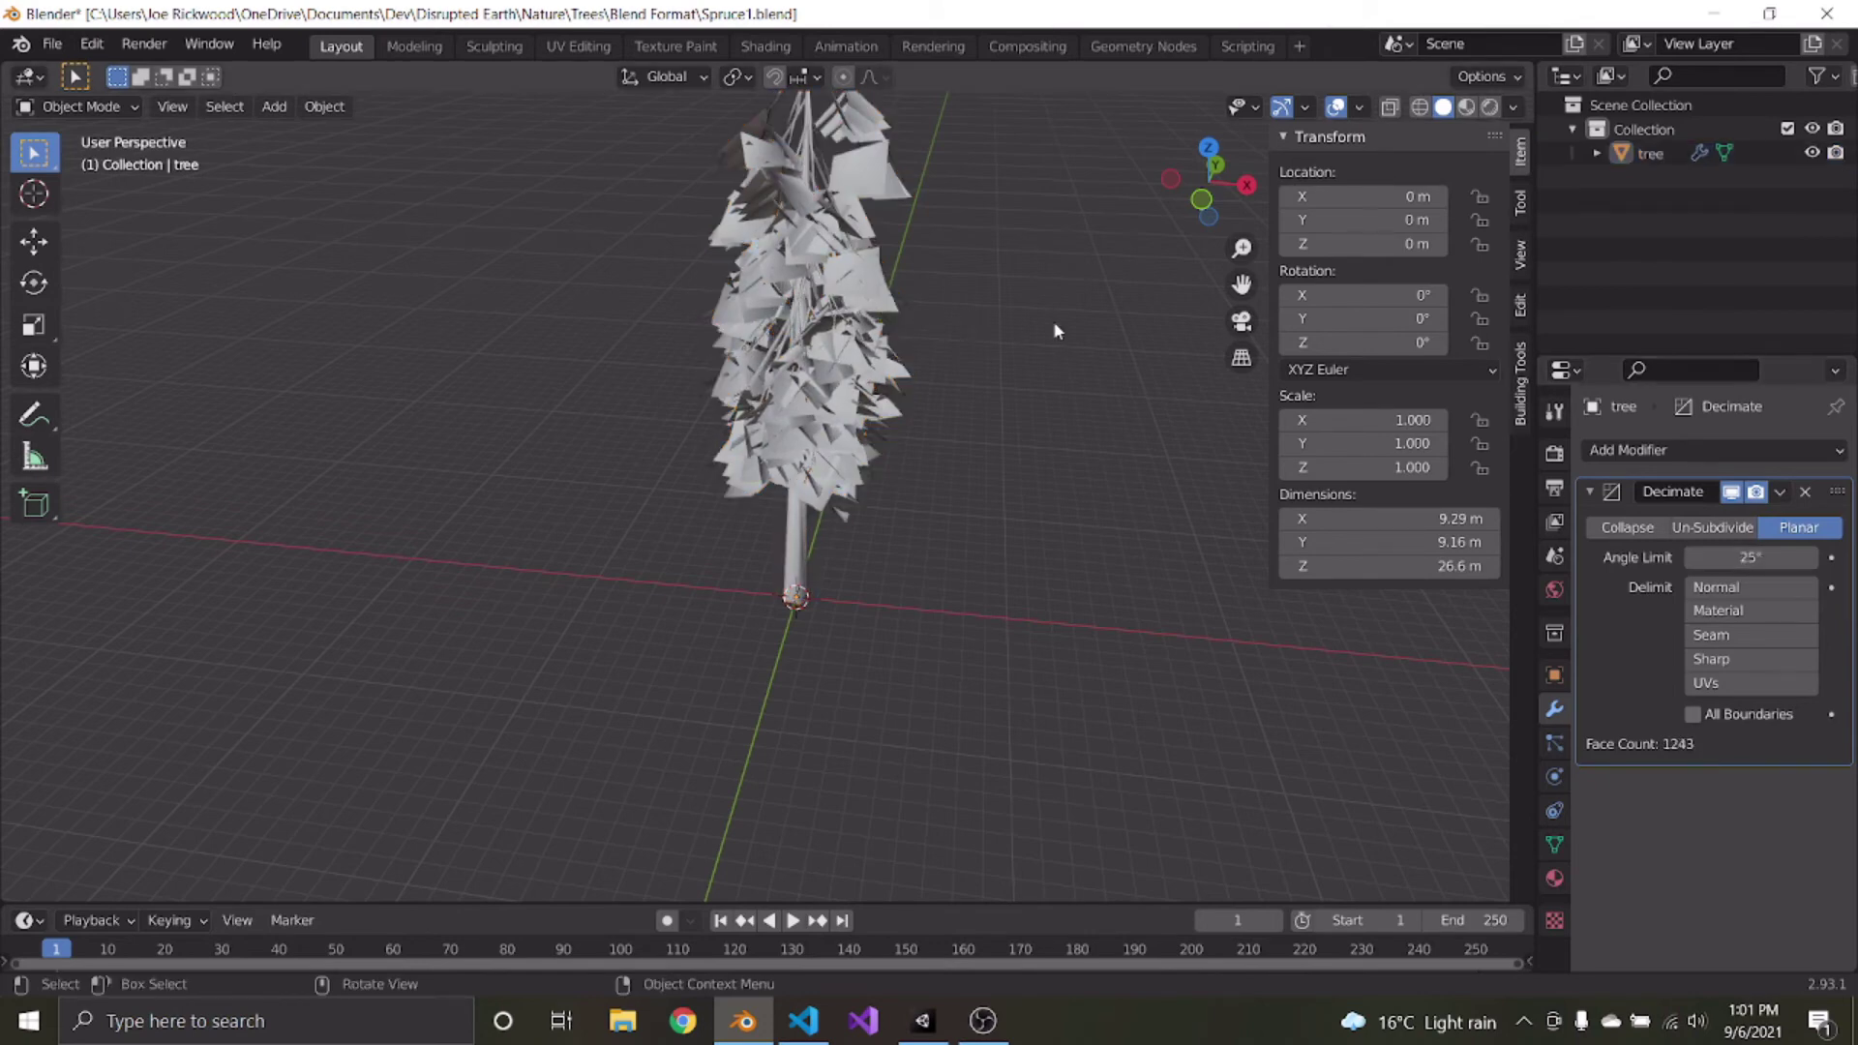
pyautogui.keyDown('shift'); pyautogui.moveTo(1053, 321); pyautogui.dragTo(1016, 499, button='middle'); pyautogui.keyUp('shift')
pyautogui.scroll(5, 888, 453)
pyautogui.moveTo(889, 453); pyautogui.dragTo(1220, 406, button='middle')
# Apply the Decimate modifier to the tree and undo its application
pyautogui.click(823, 436)
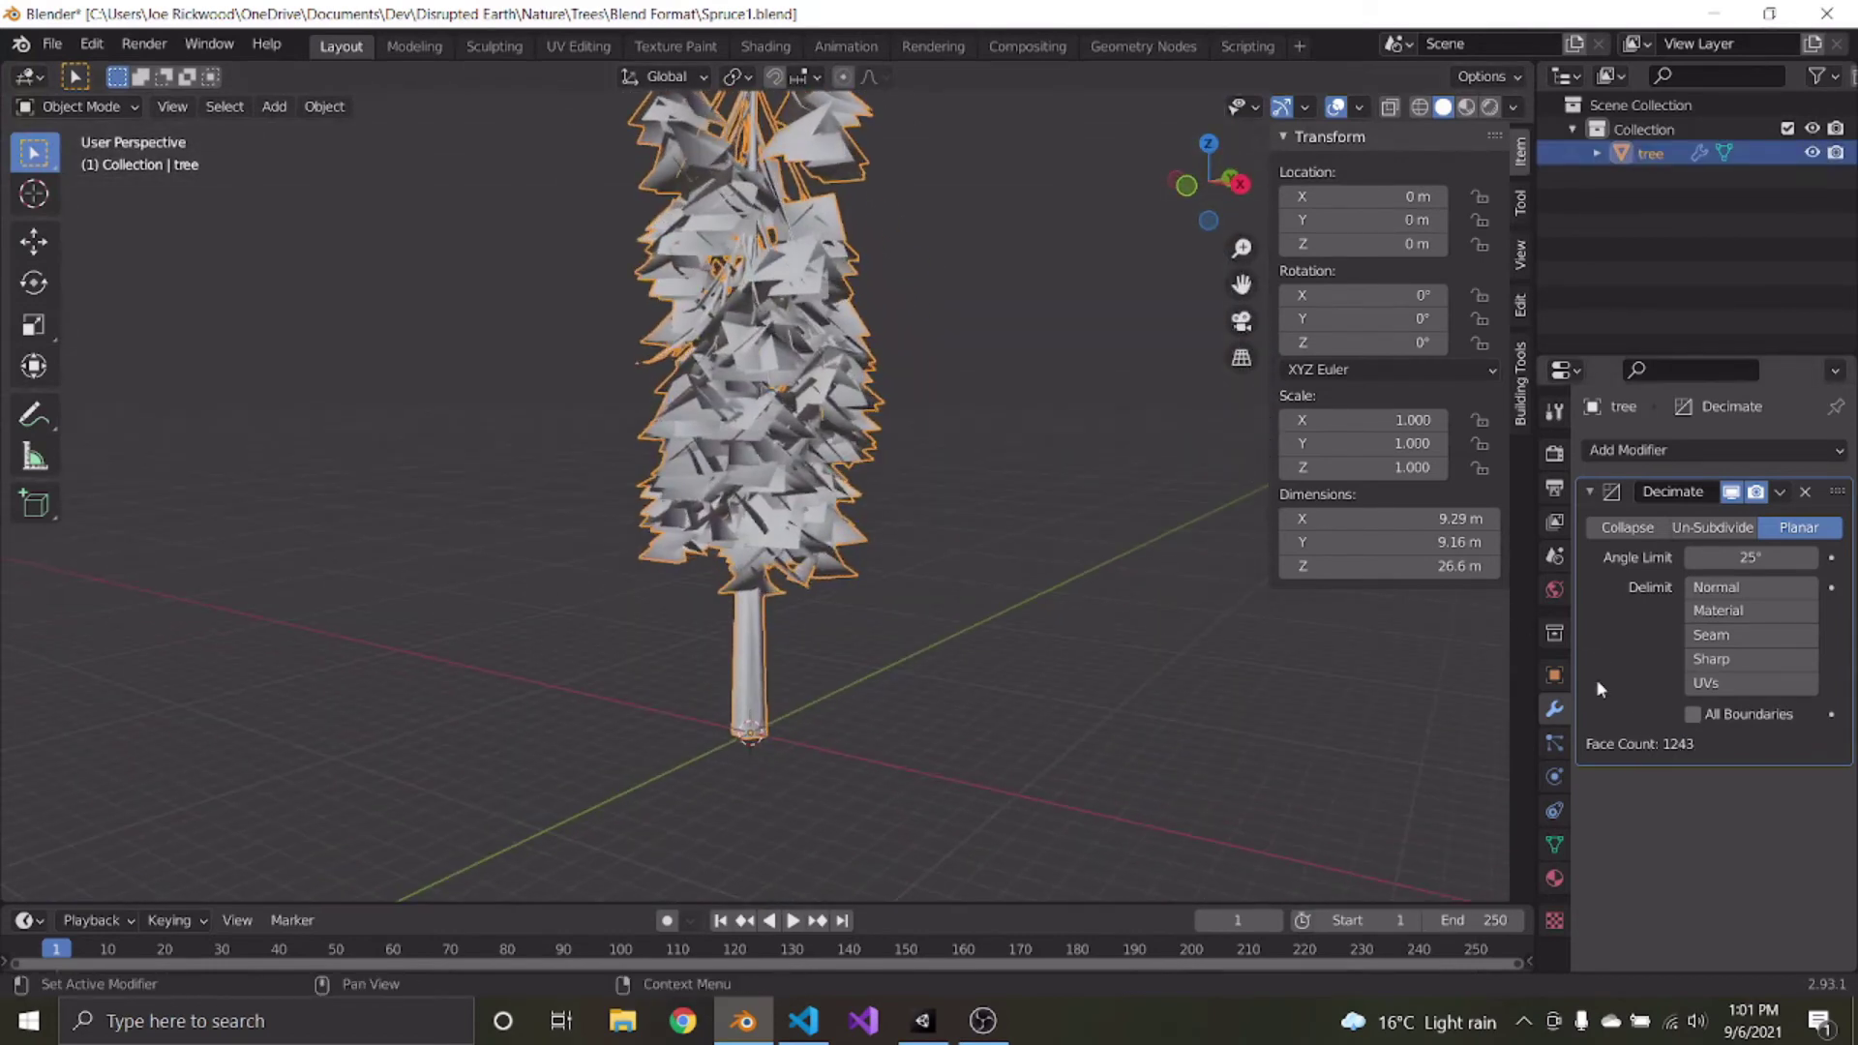
pyautogui.hotkey('ctrl', 'a')
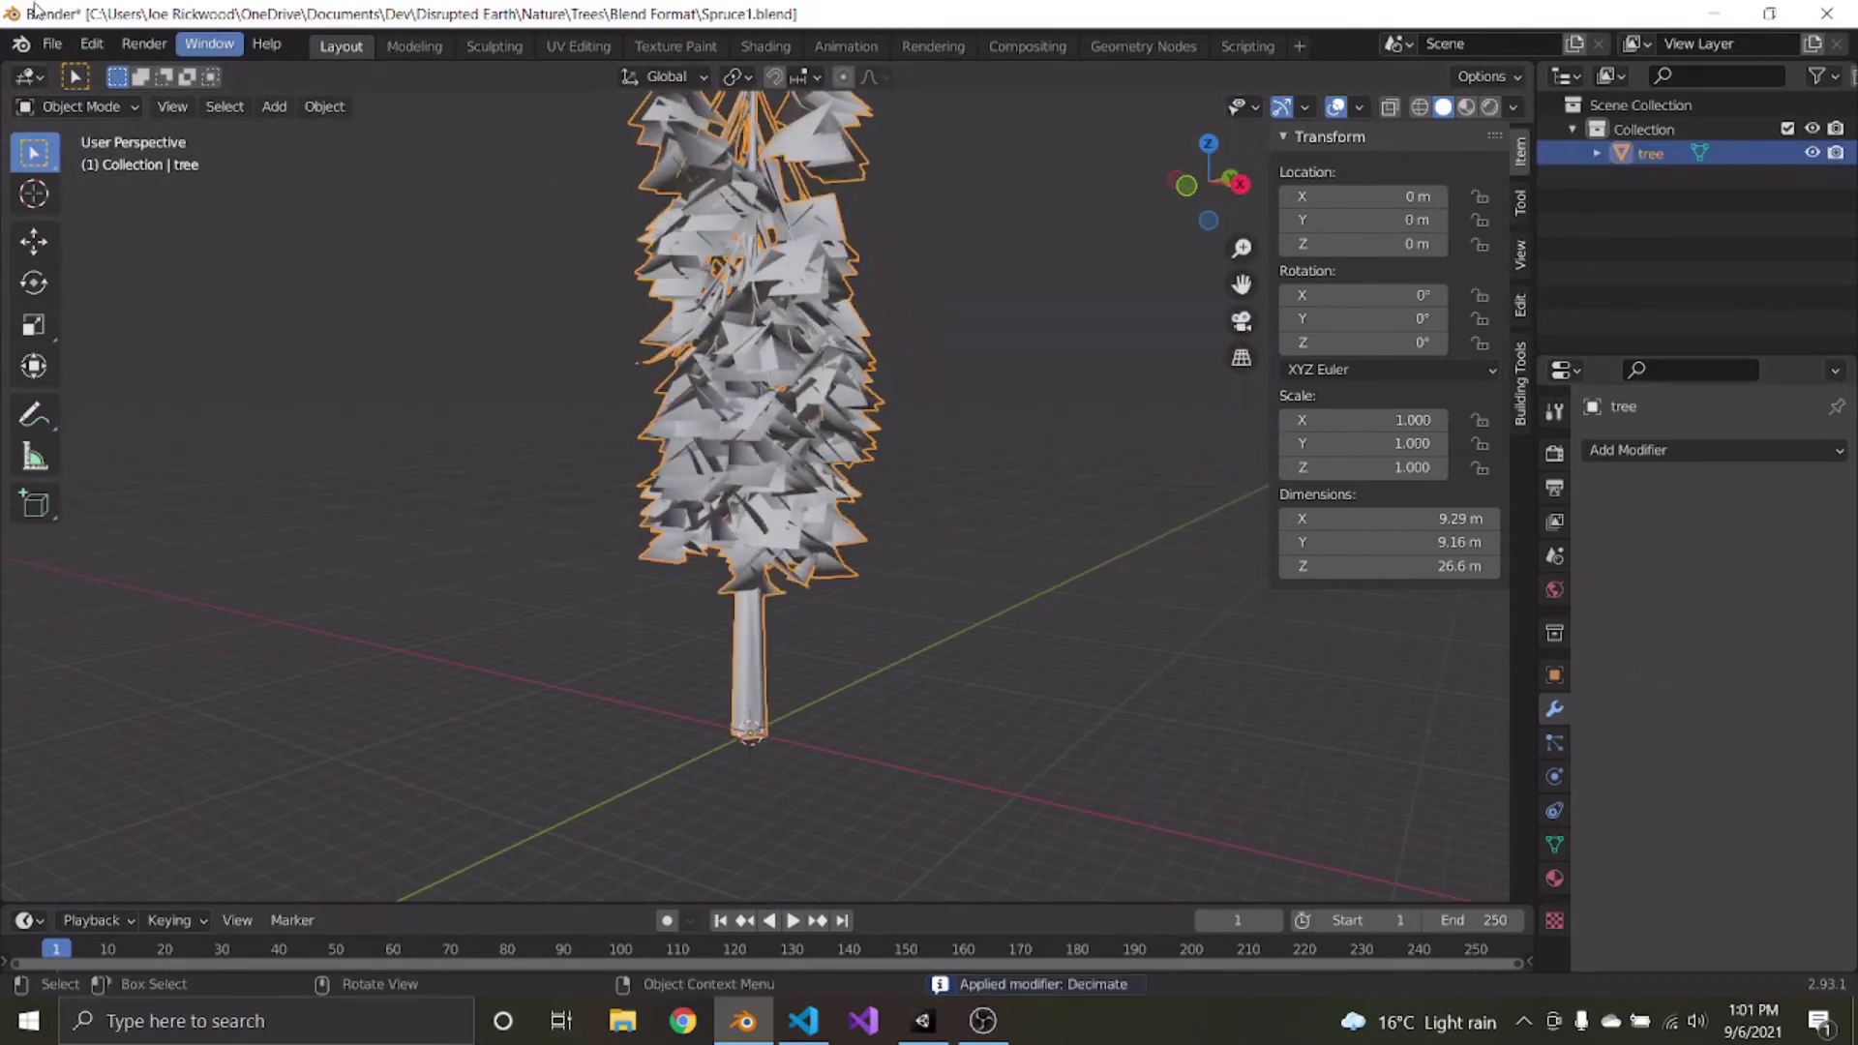
pyautogui.click(79, 47)
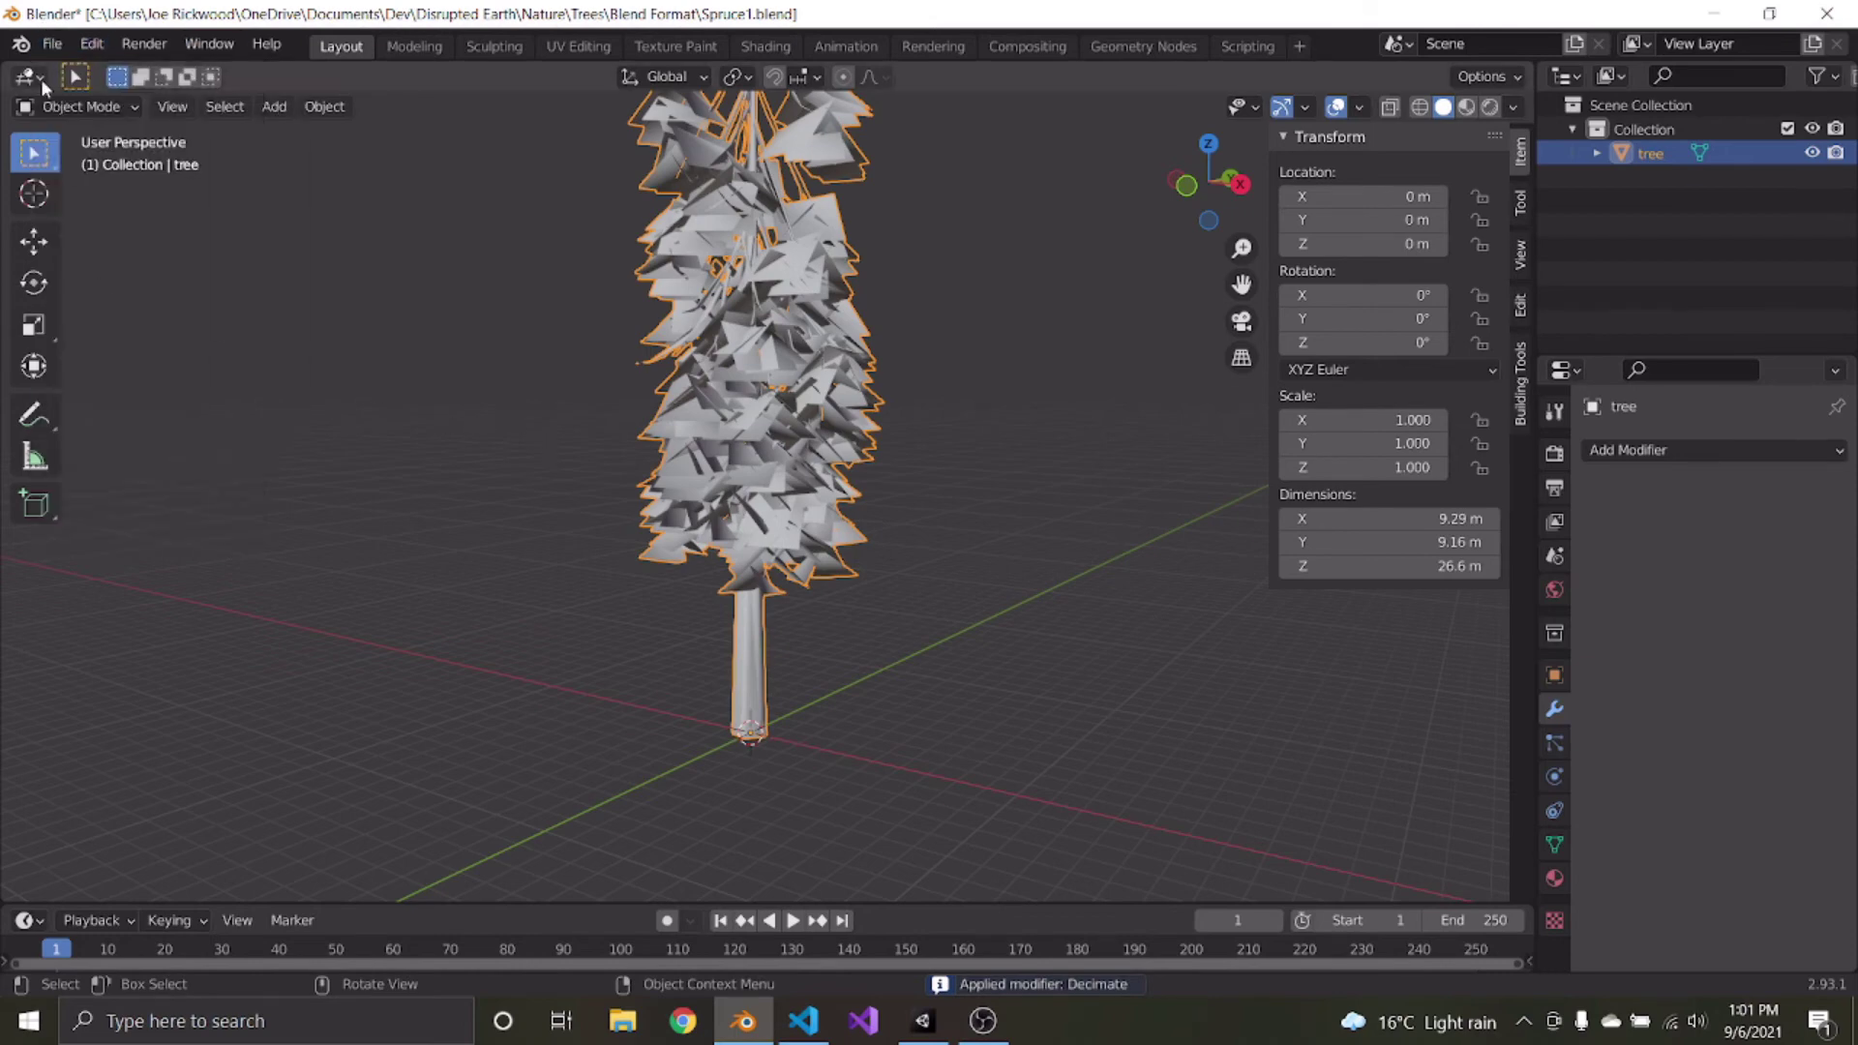
pyautogui.click(52, 44)
pyautogui.hotkey('ctrl', 'z')
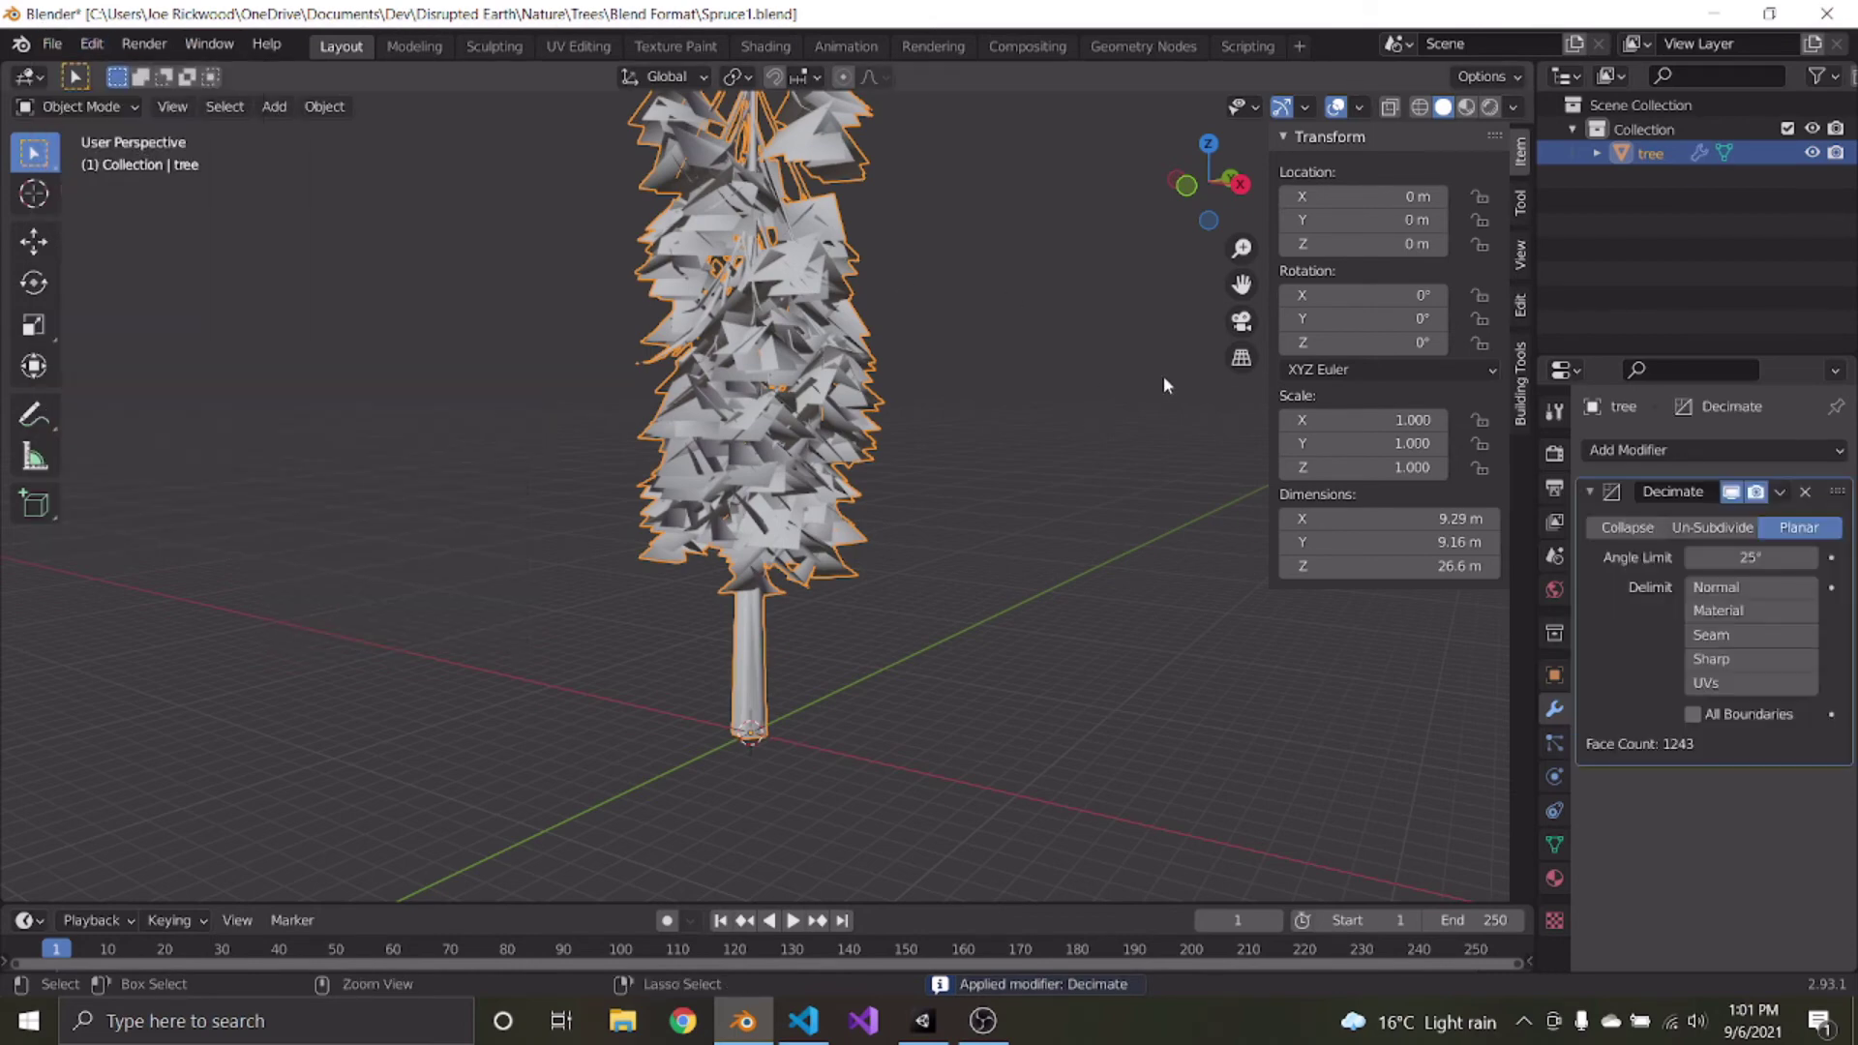
# Set the Decimate angle limit to 30° and apply the modifier to the tree
pyautogui.moveTo(1781, 557); pyautogui.dragTo(1806, 557)
pyautogui.click(1793, 555)
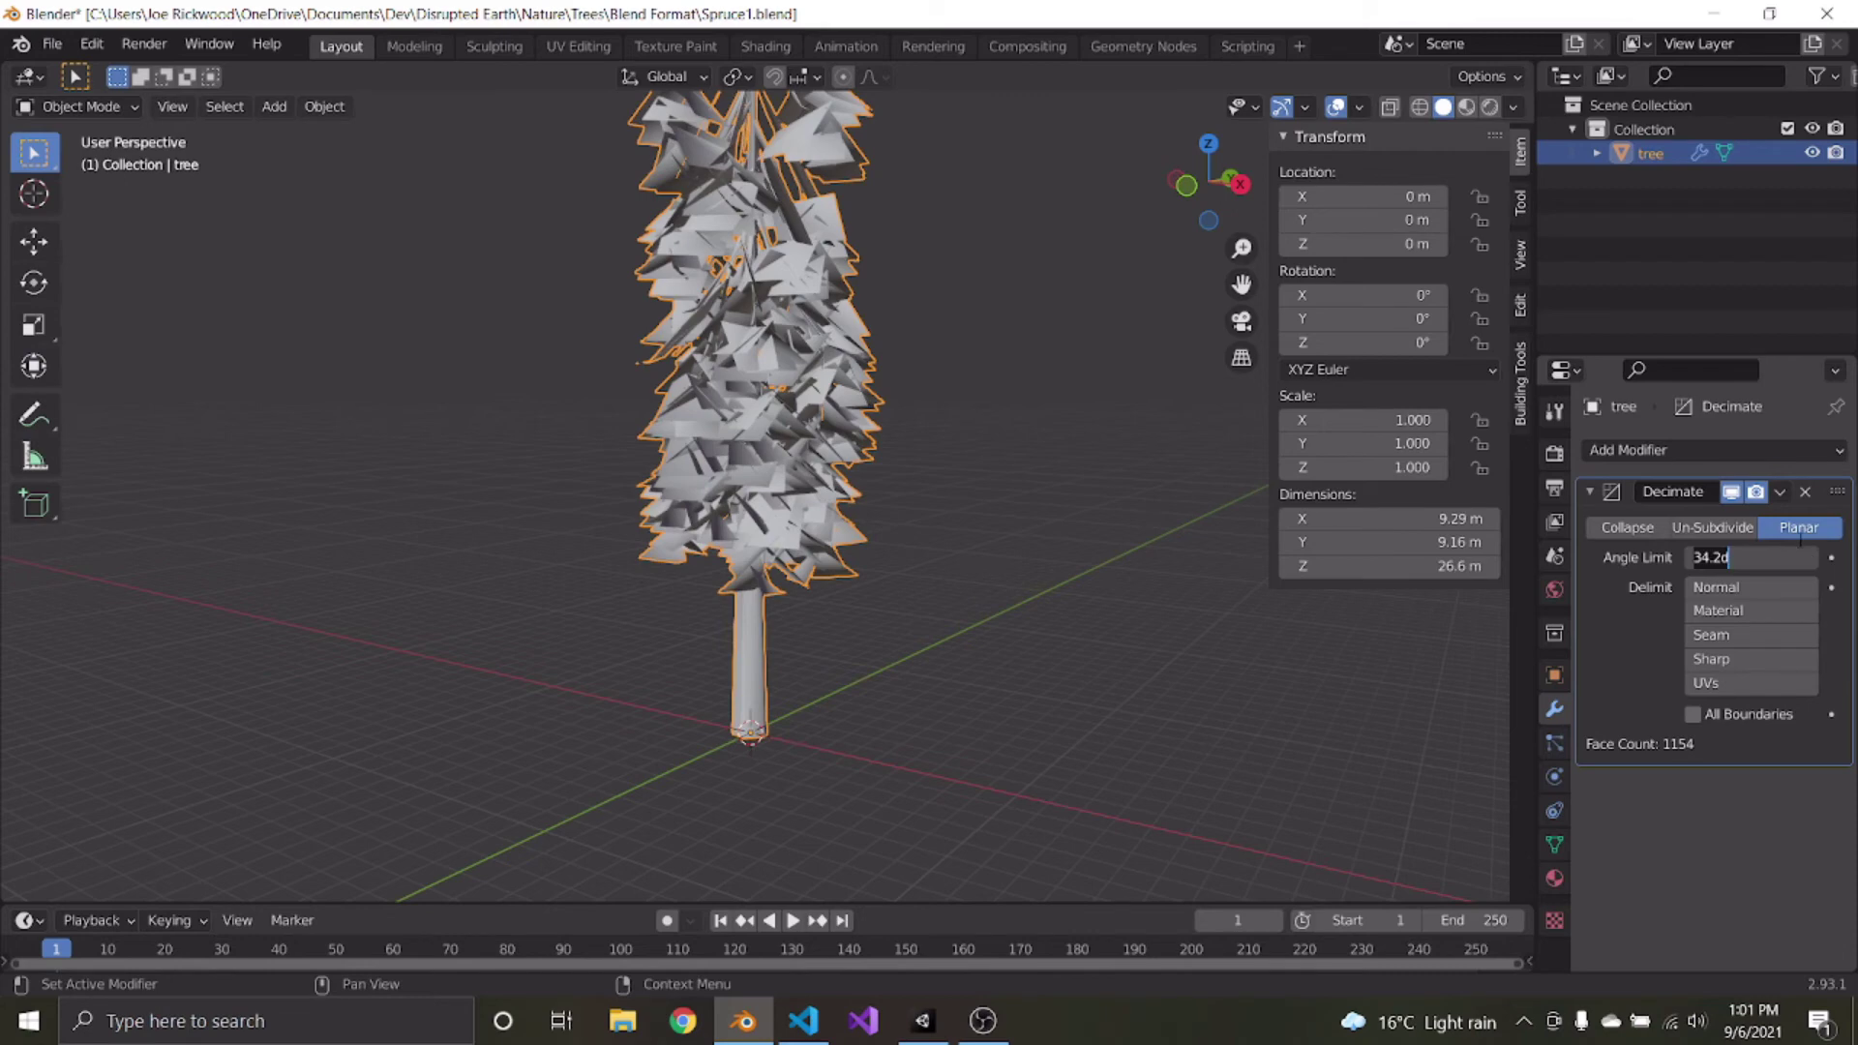
pyautogui.write('30')
pyautogui.press('Return')
pyautogui.hotkey('ctrl', 'a')
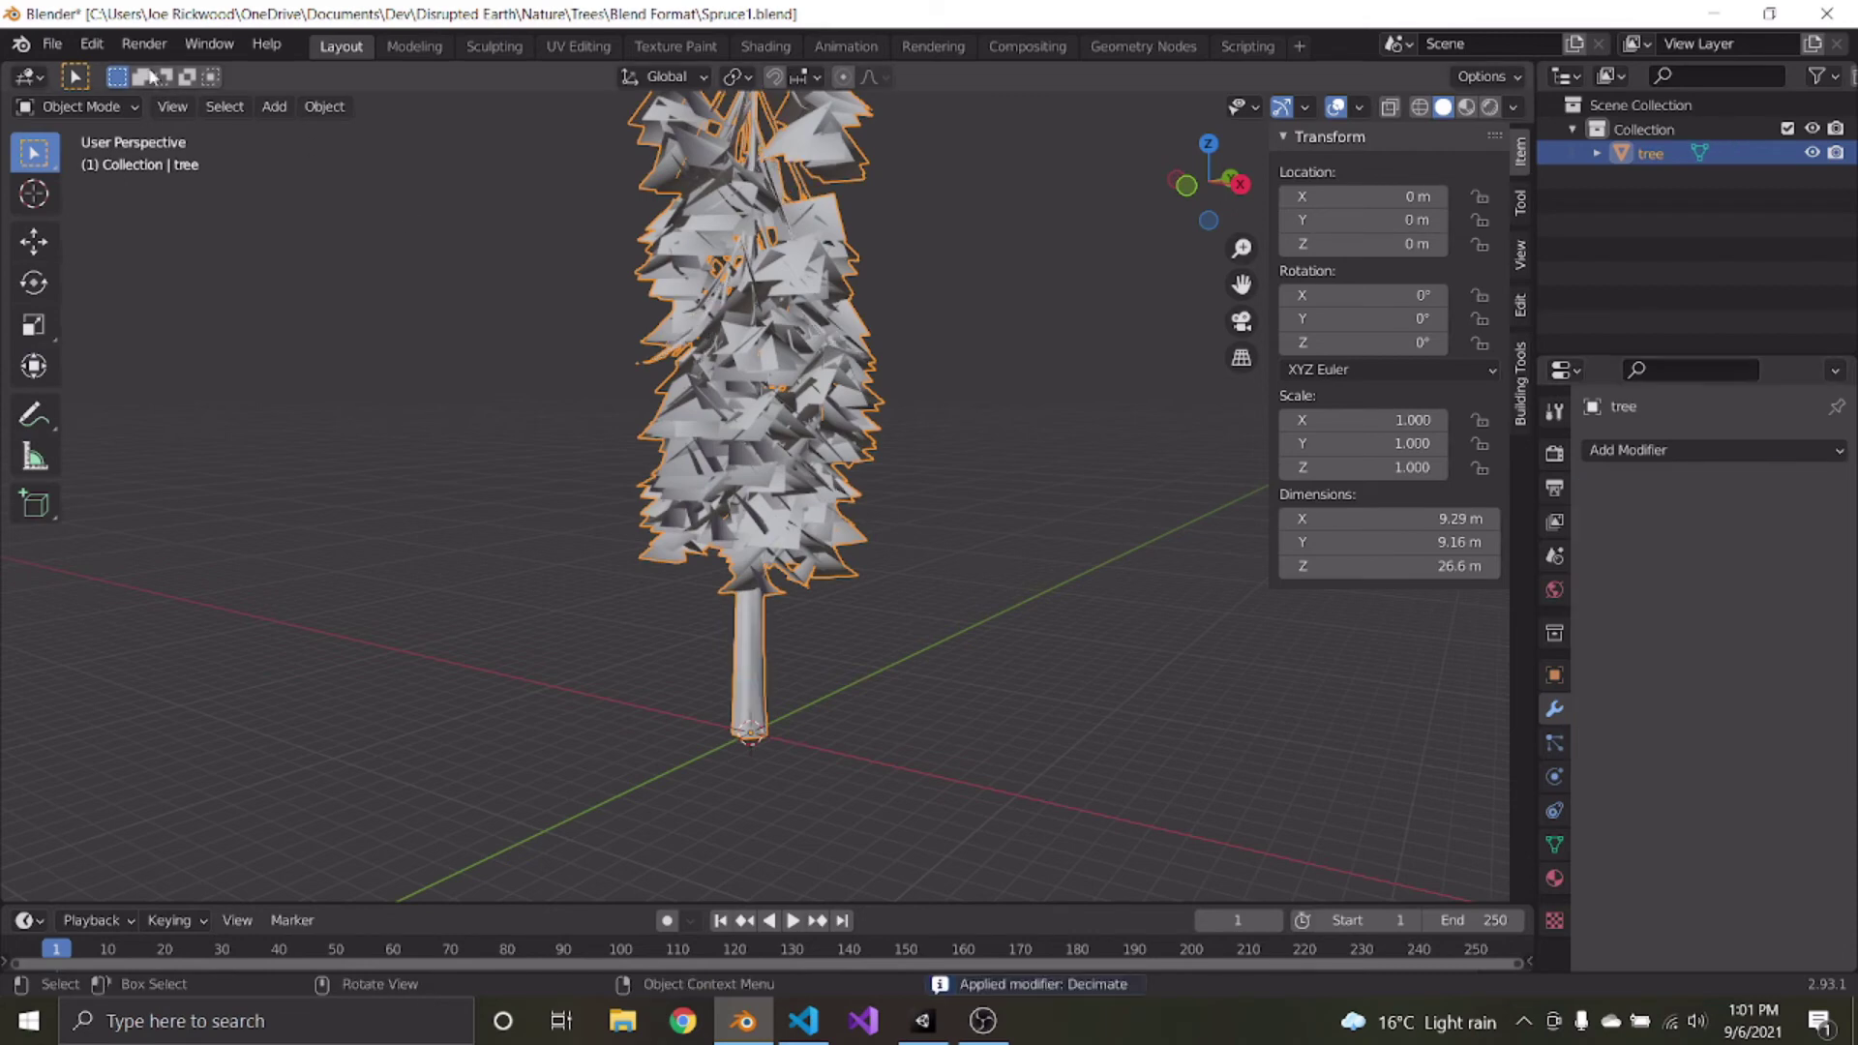
# Export the decimated tree to FBX as LOD1.fbx in the Spruce1 folder
pyautogui.click(53, 43)
pyautogui.moveTo(154, 395)
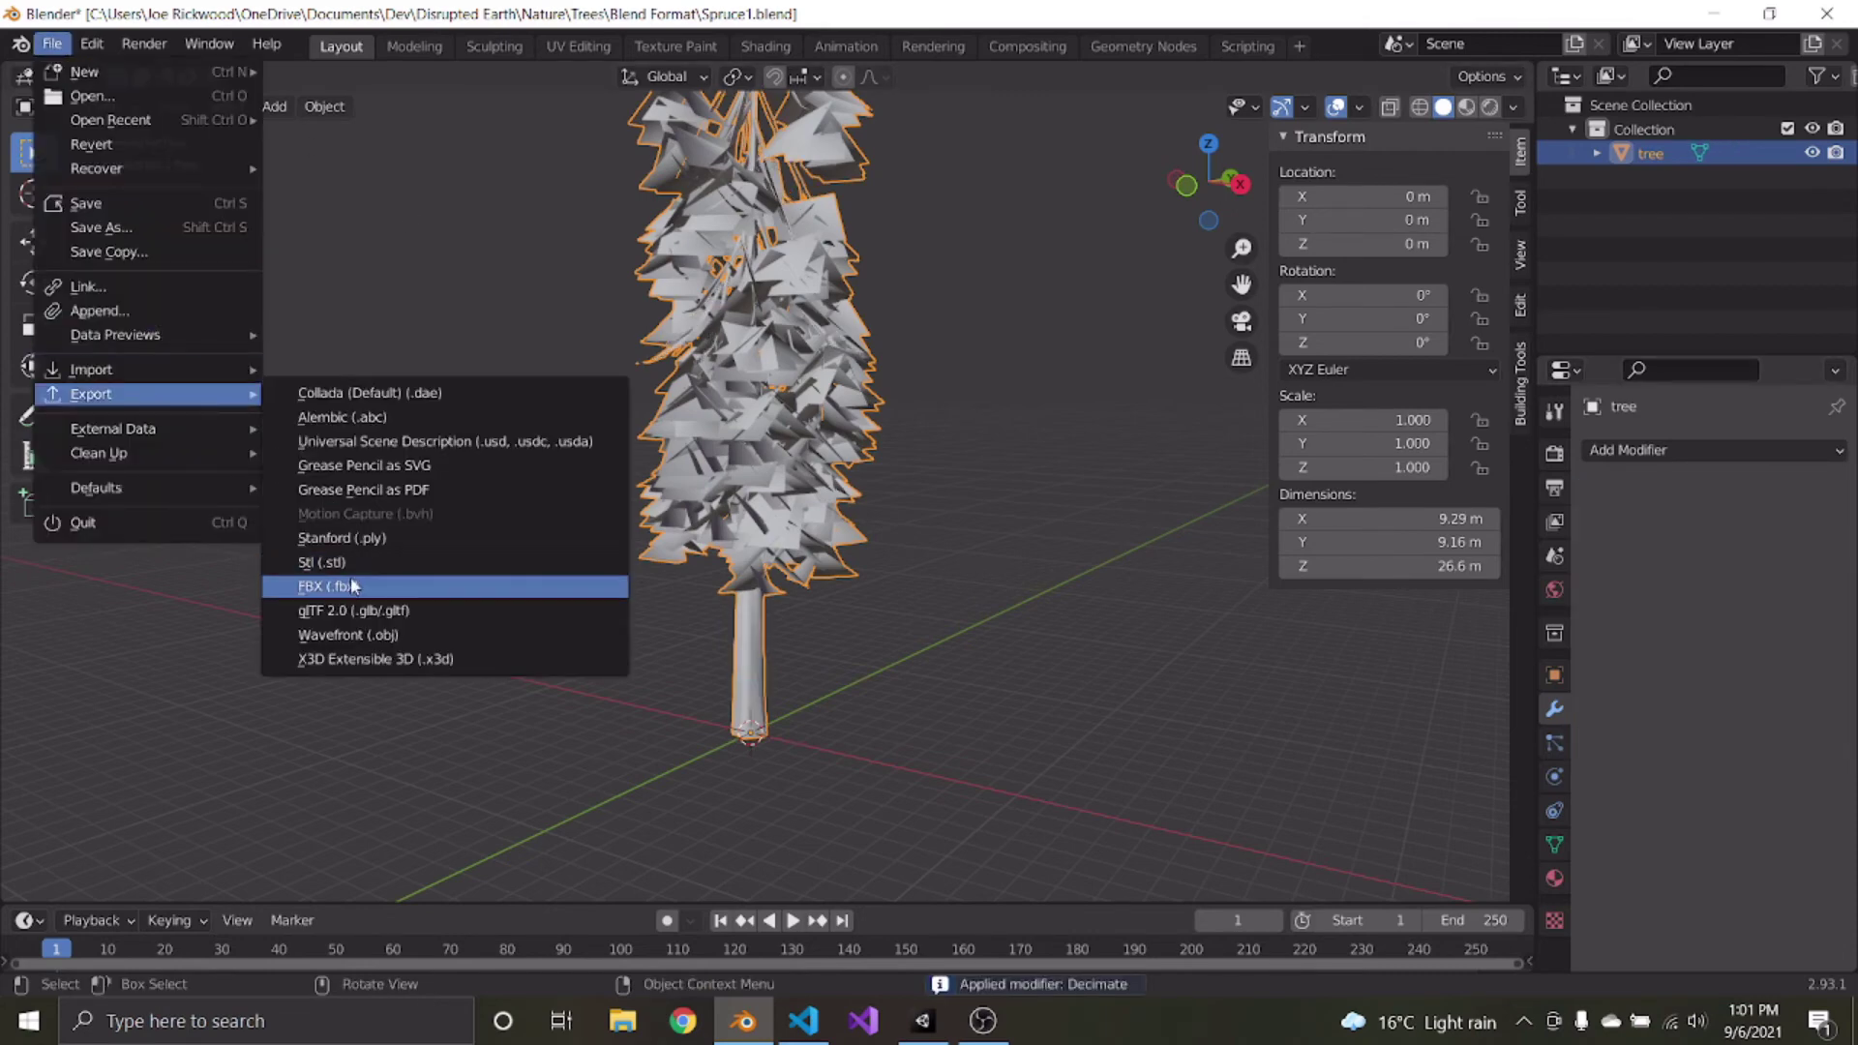
pyautogui.click(406, 584)
pyautogui.click(674, 850)
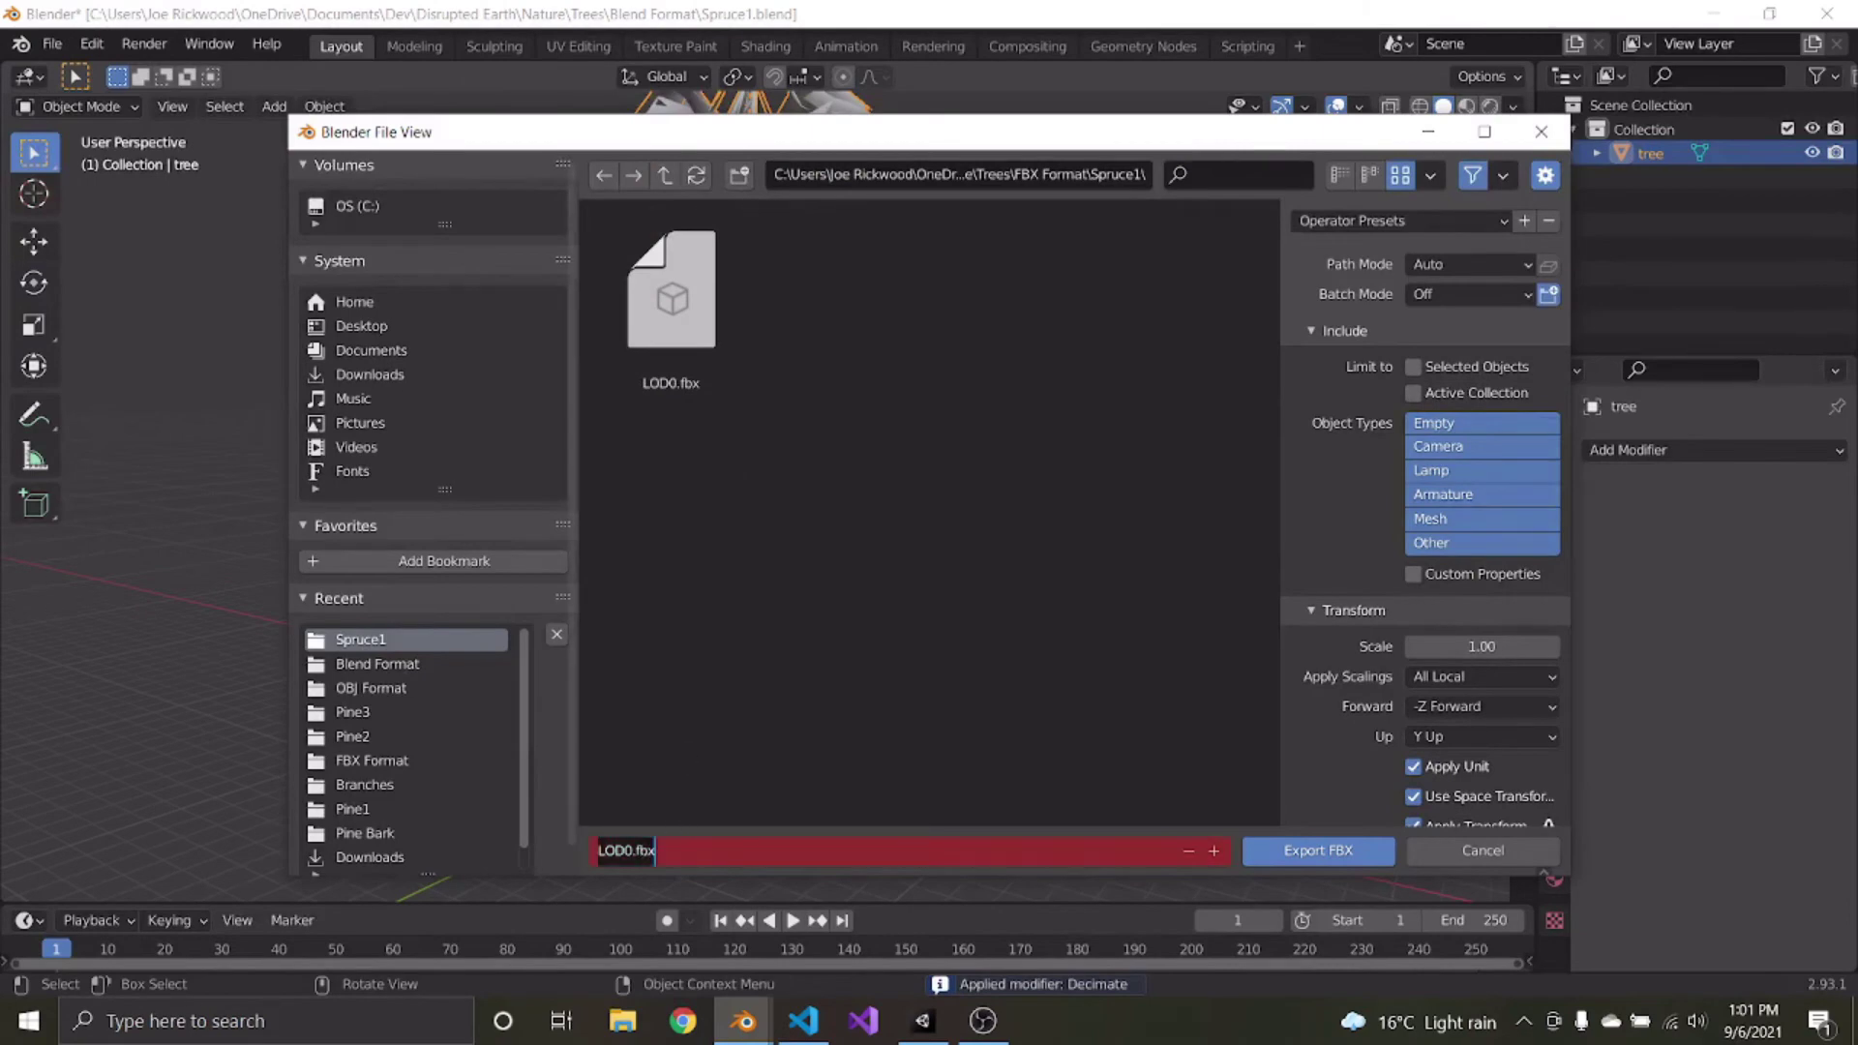
pyautogui.press('End')
pyautogui.press('Left')
pyautogui.press('Left')
pyautogui.press('Left')
pyautogui.press('Left')
pyautogui.press('BackSpace')
pyautogui.write('1')
pyautogui.press('Return')
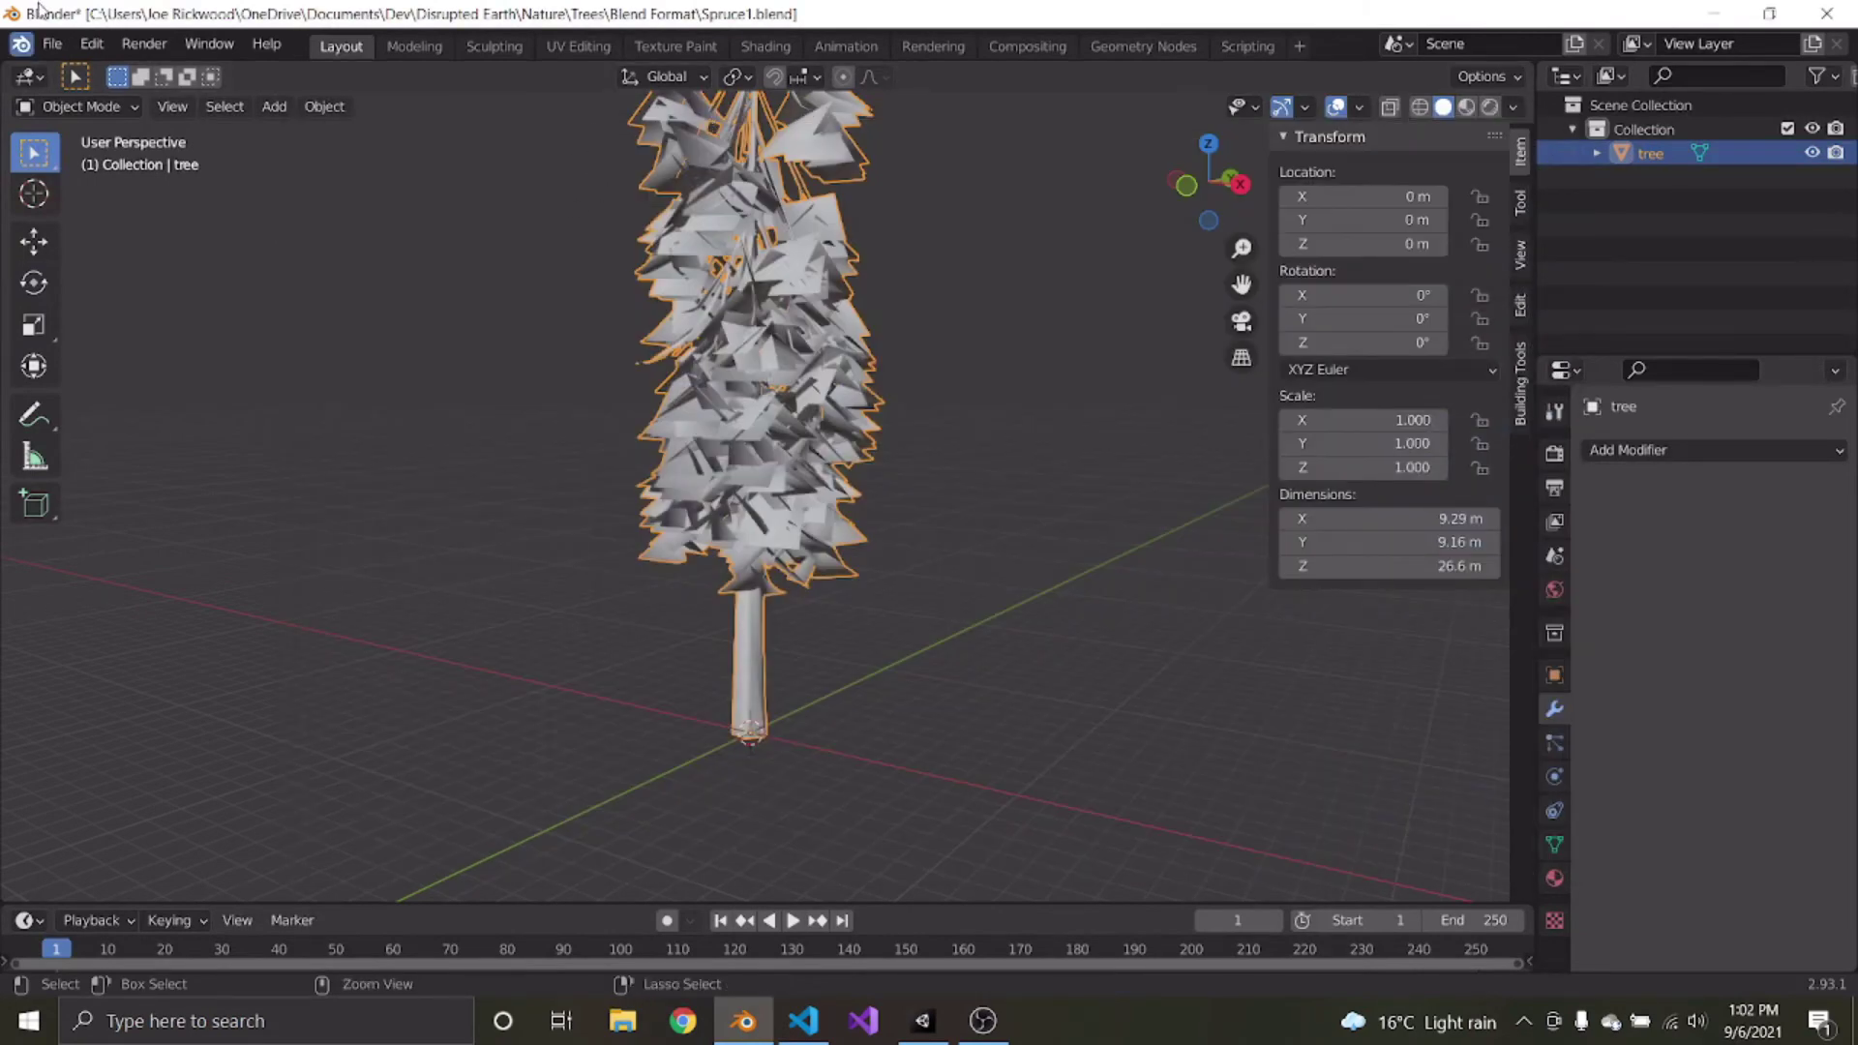
# Undo the application of the Decimate modifier and remove the modifier from the tree
pyautogui.click(53, 43)
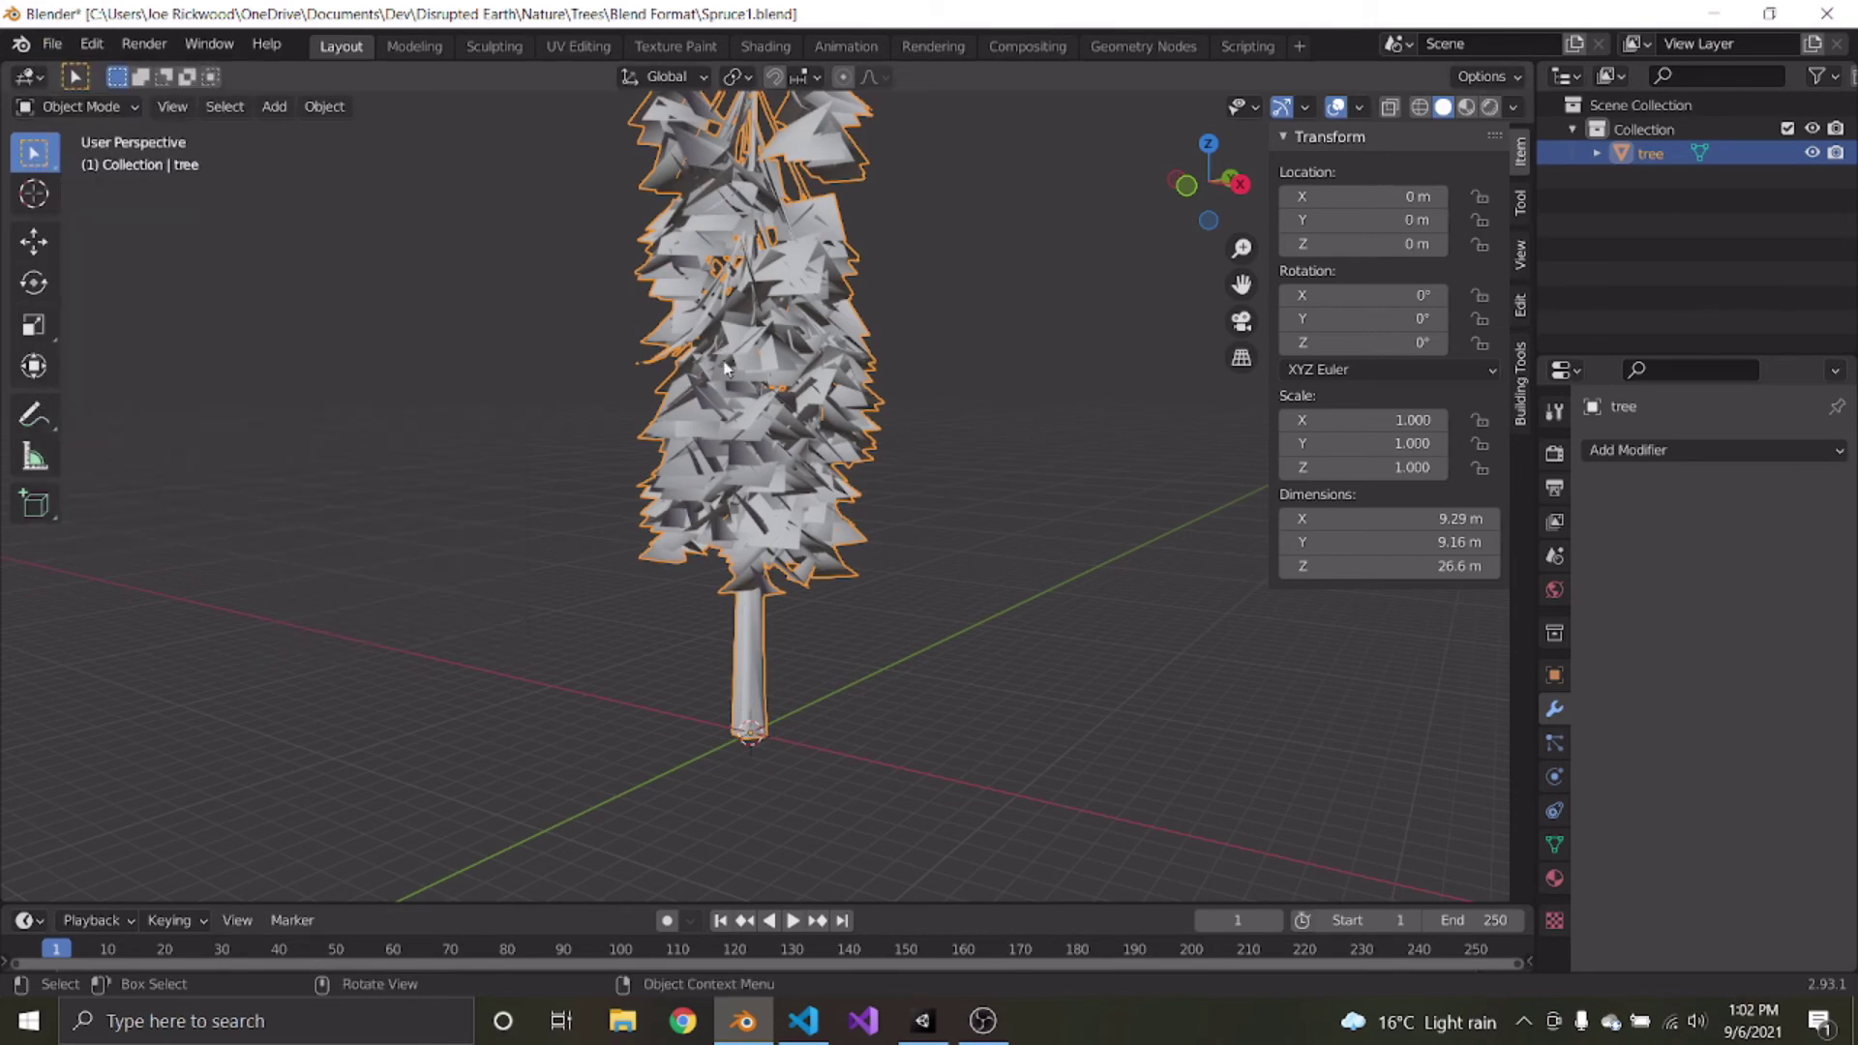
pyautogui.hotkey('ctrl', 'z')
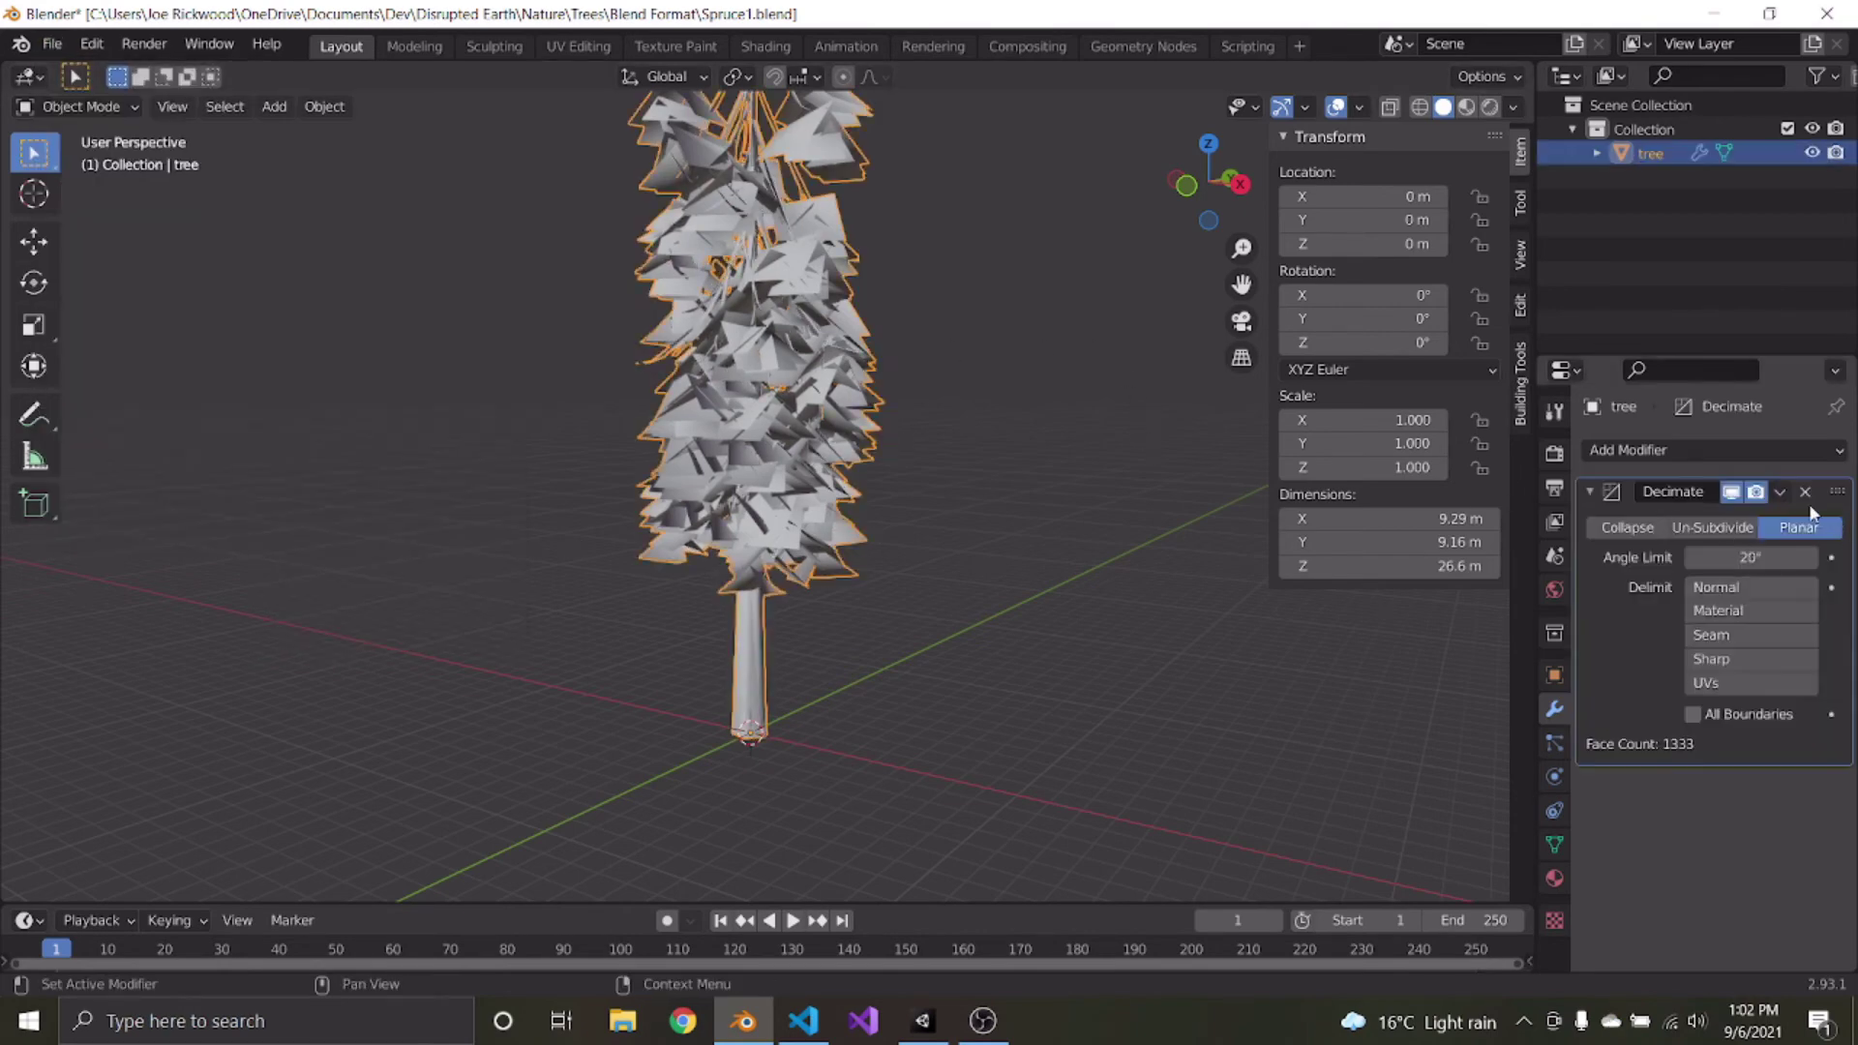
pyautogui.click(1805, 492)
# Recalculate the normals of the whole tree mesh to face outside and return to Object Mode
pyautogui.press('Tab')
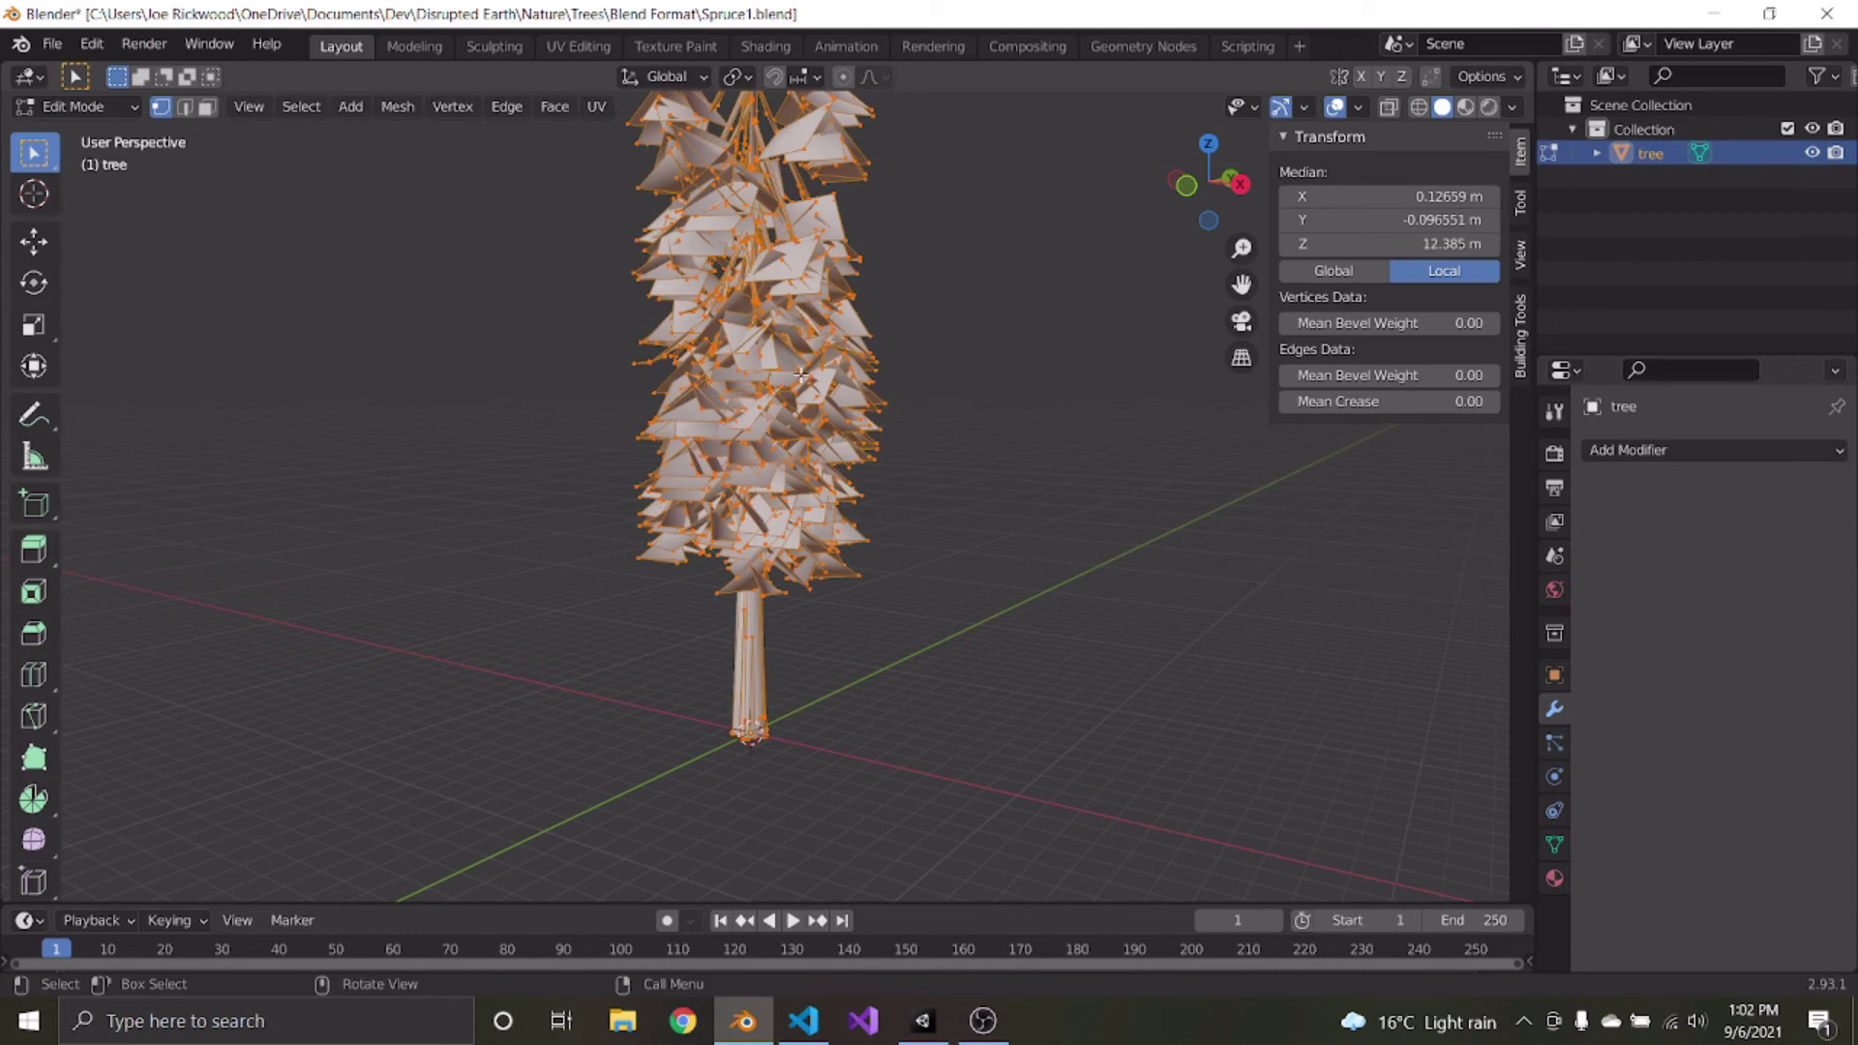
pyautogui.hotkey('shift', 'n')
pyautogui.press('Tab')
pyautogui.moveTo(801, 375); pyautogui.dragTo(811, 528, button='middle')
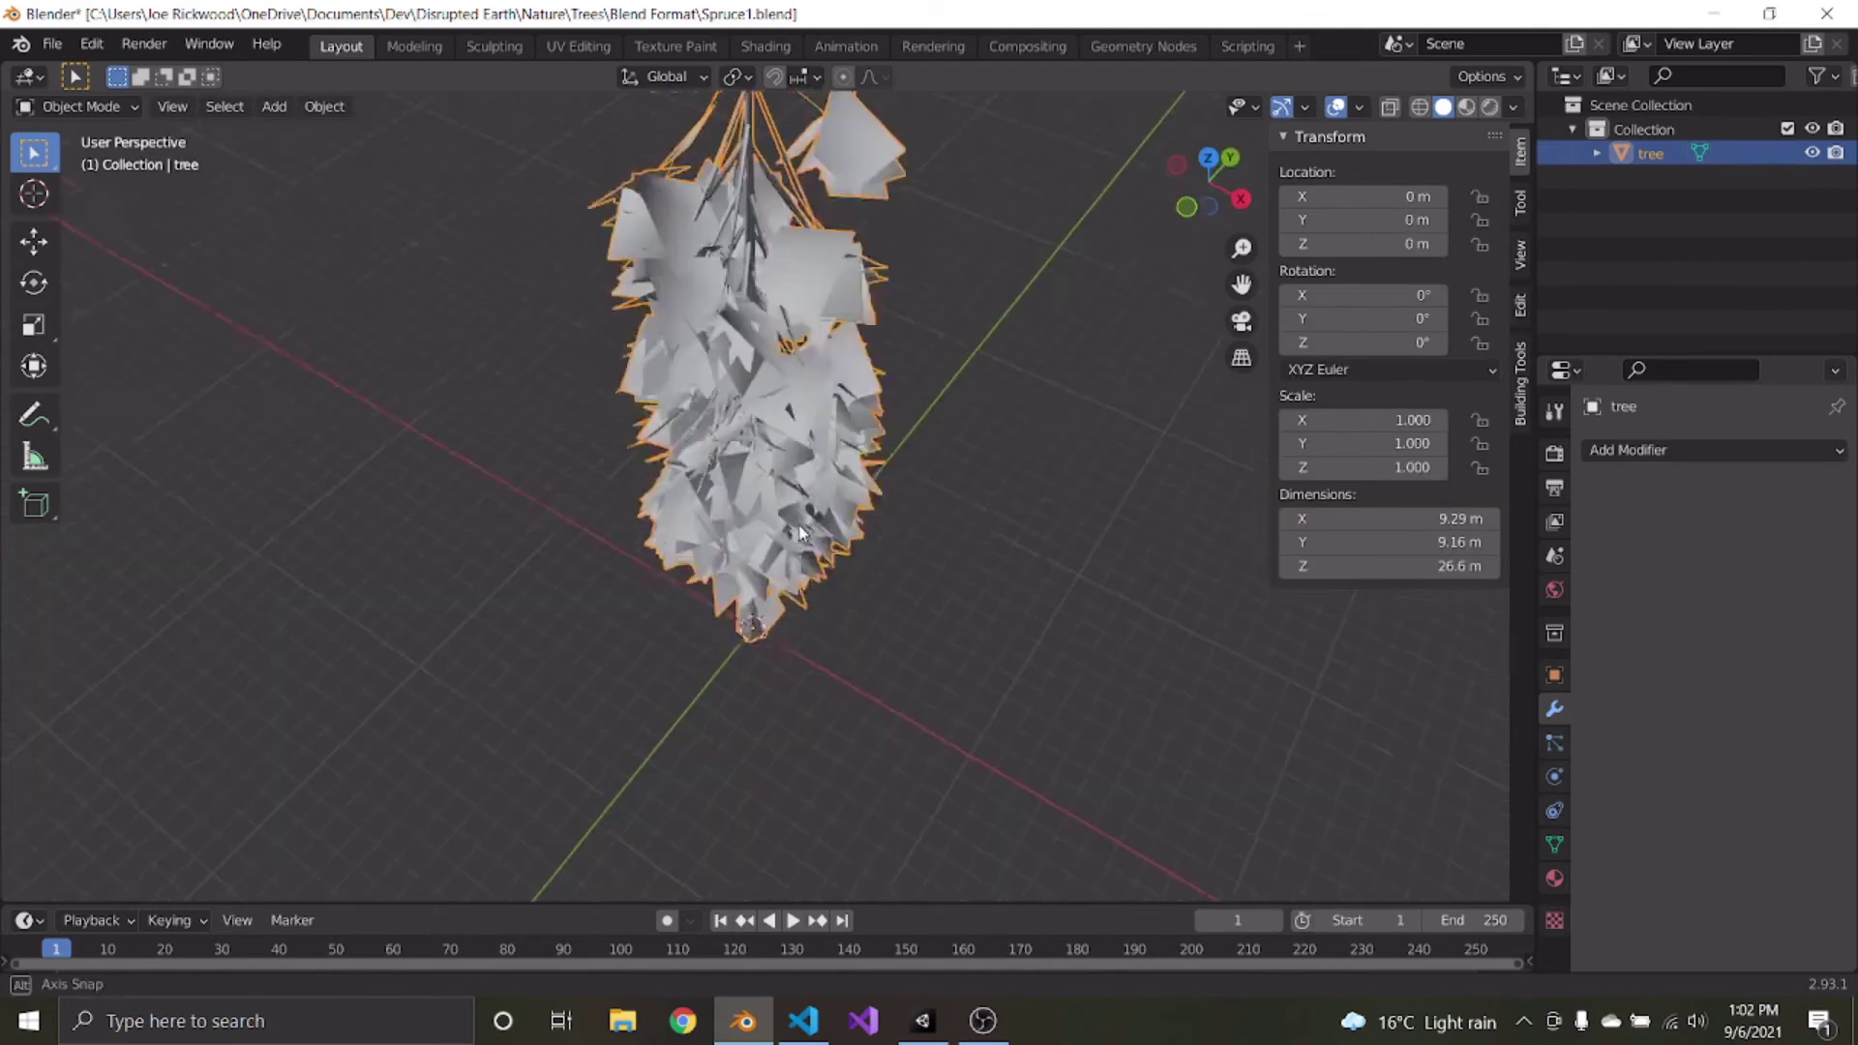
pyautogui.press('Tab')
pyautogui.press('Tab')
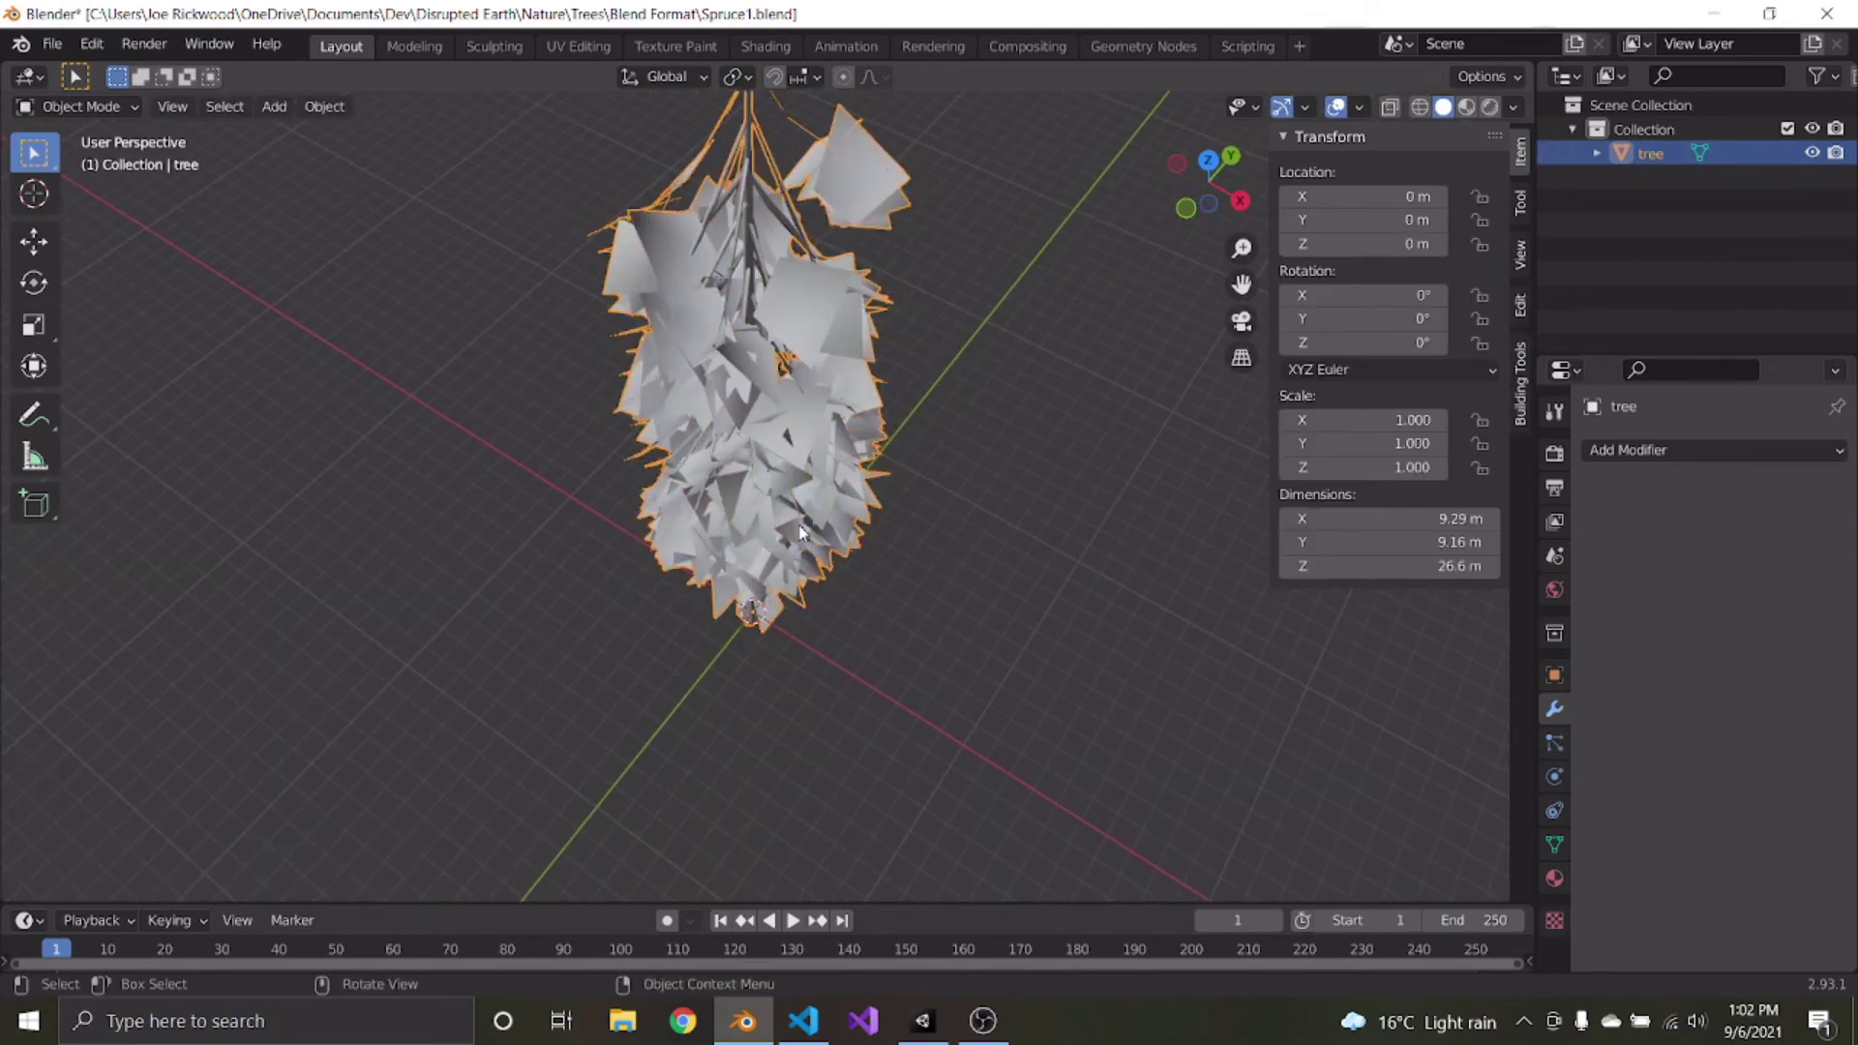
# Export the undecimated tree with its corrected normals to FBX
pyautogui.click(53, 44)
pyautogui.moveTo(95, 394)
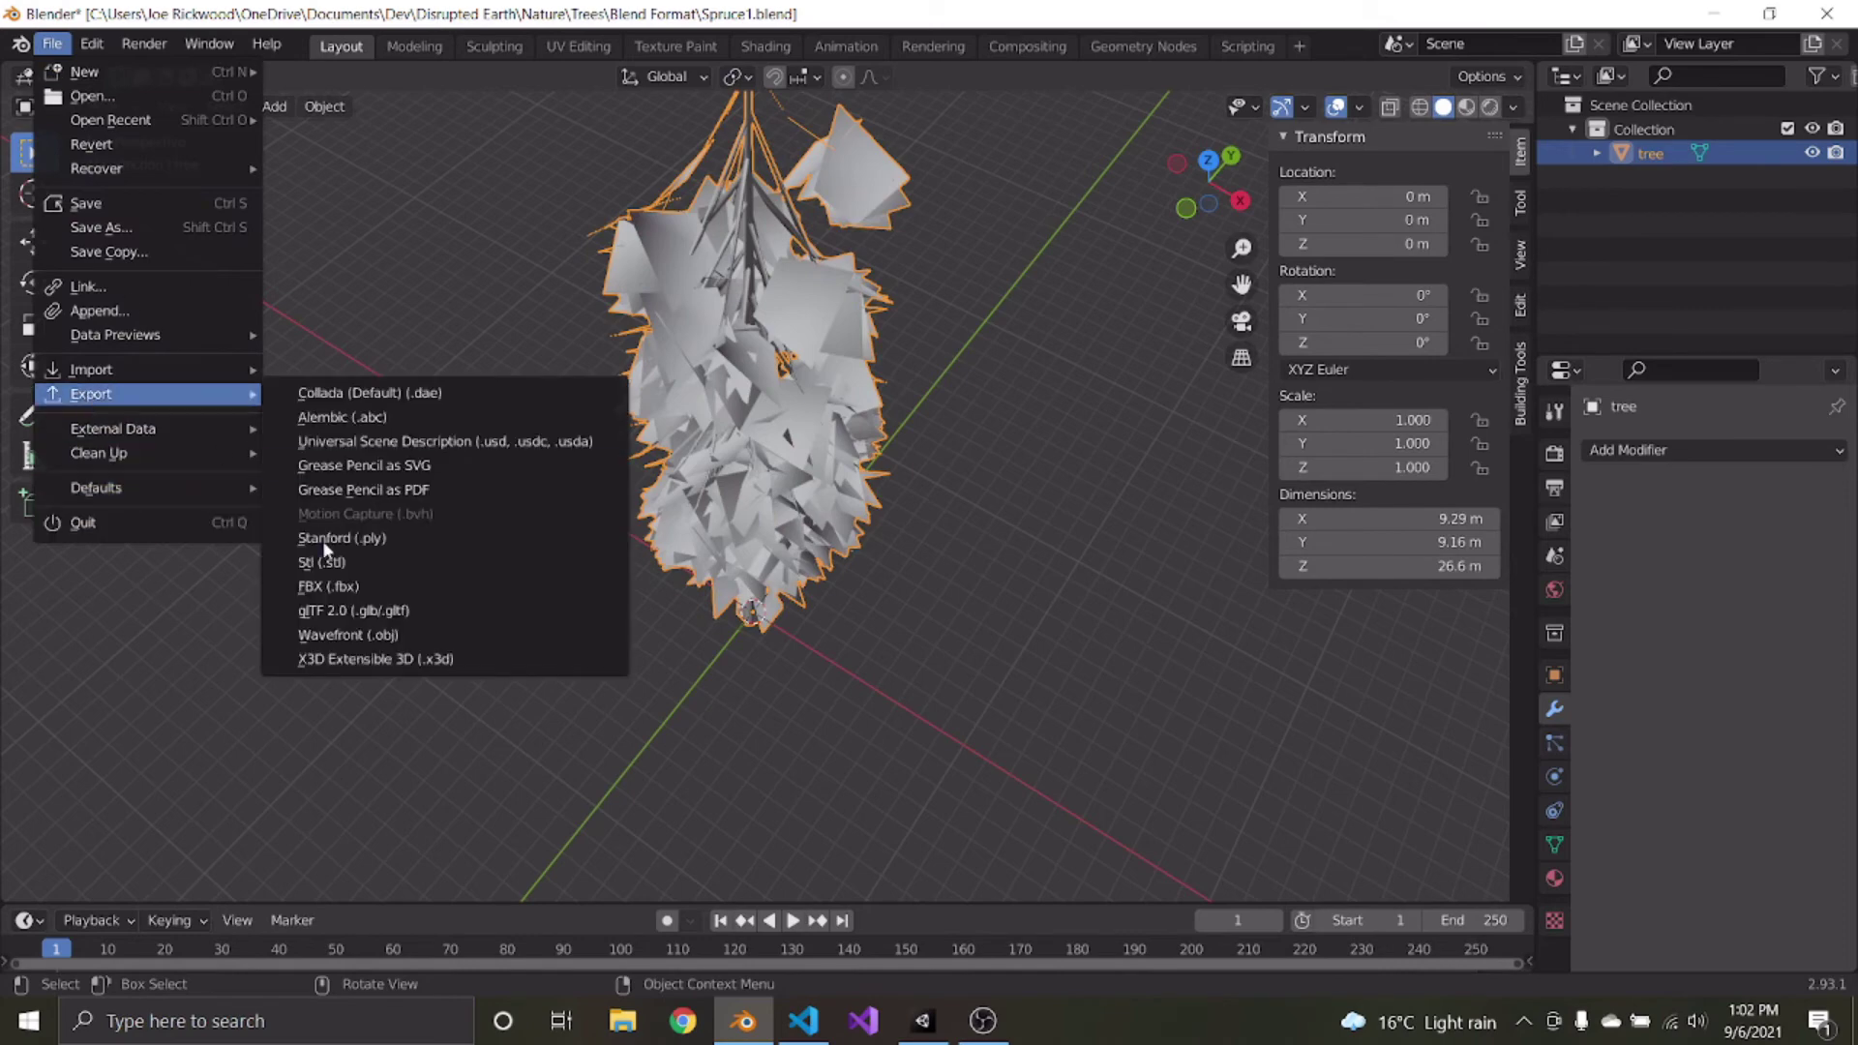
pyautogui.click(329, 587)
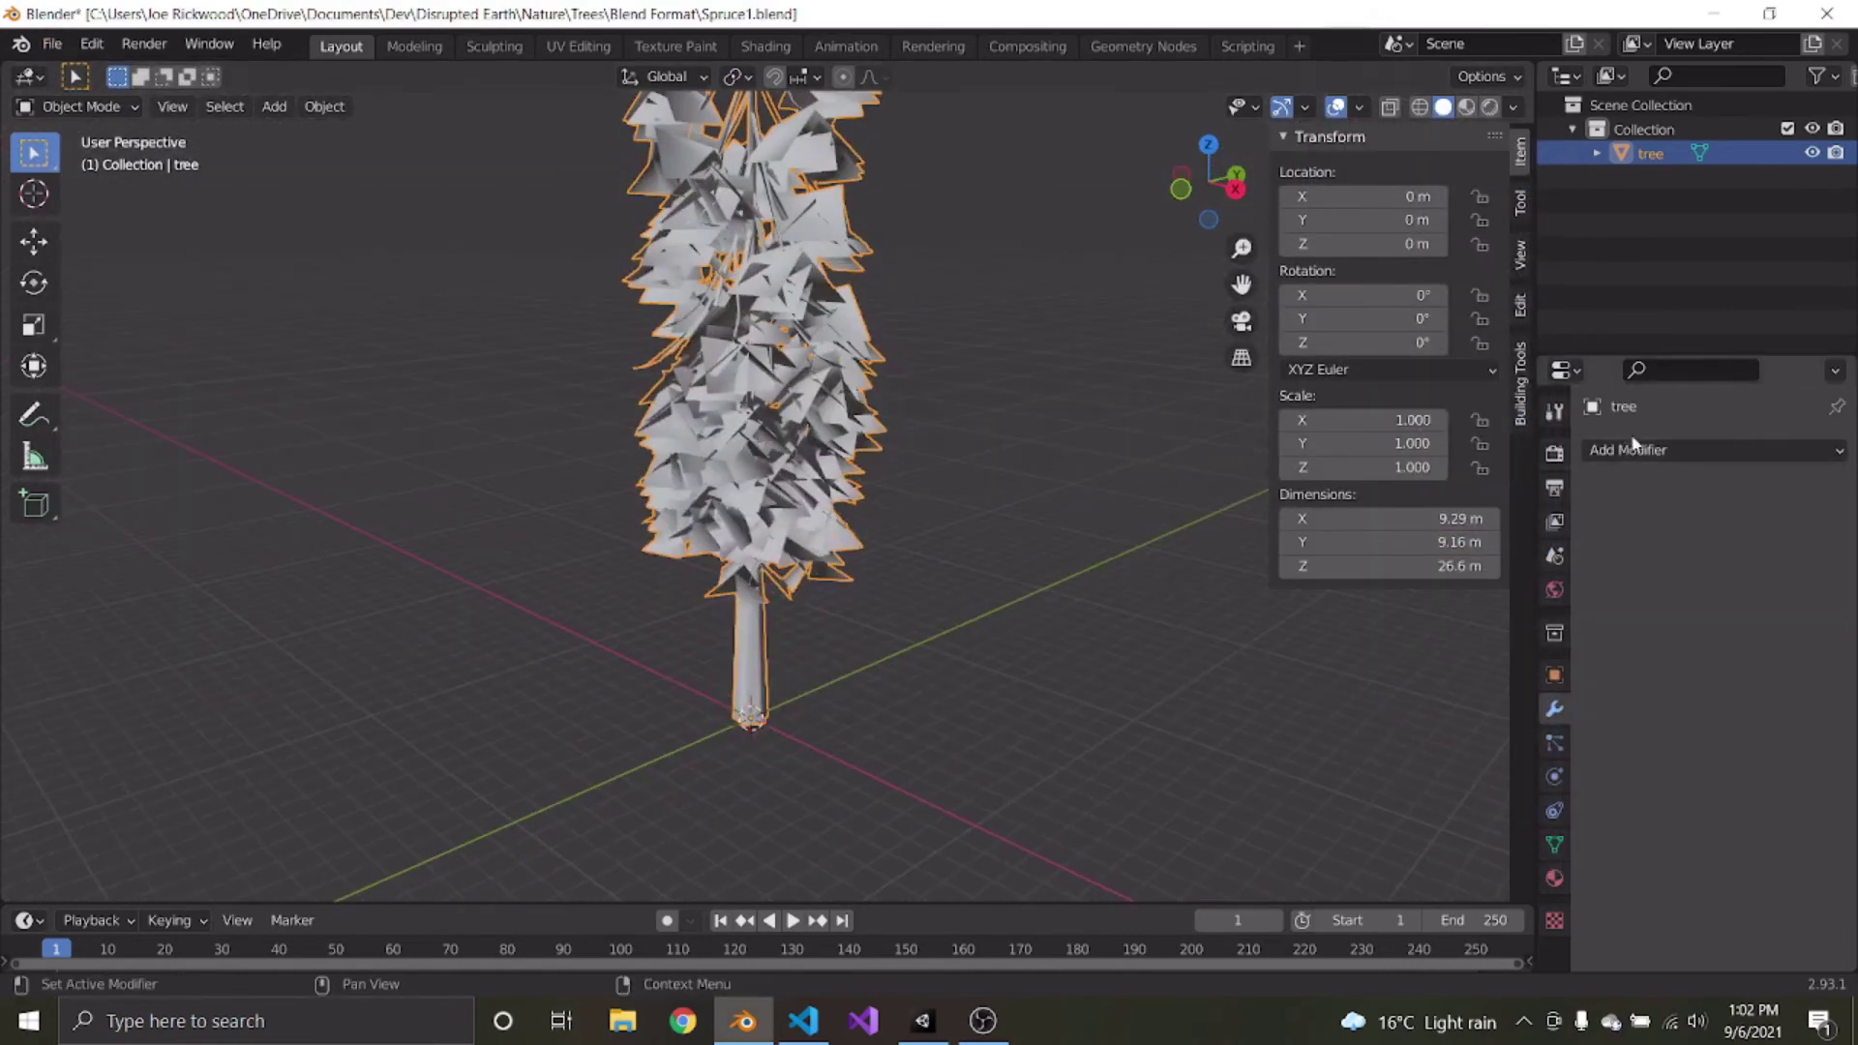
# Add a Decimate modifier to the tree in Planar mode with a 30° angle limit
pyautogui.click(1628, 450)
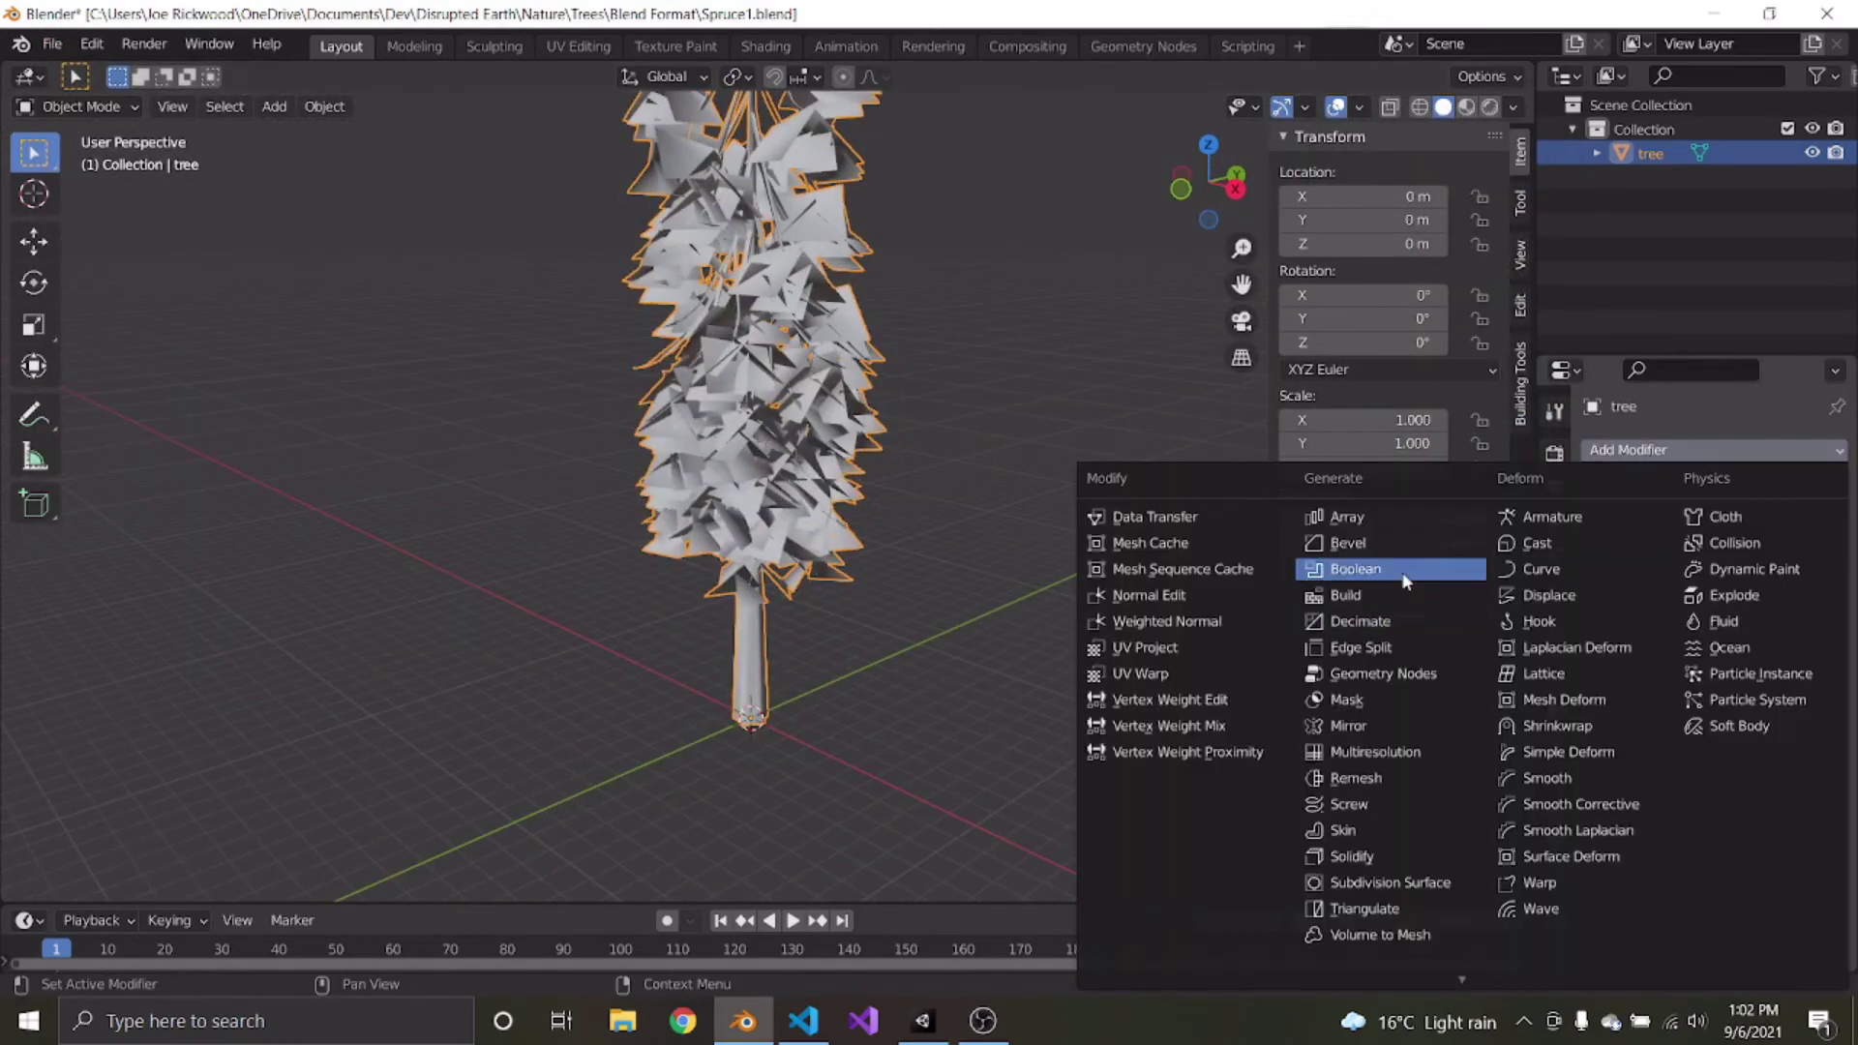
pyautogui.click(1409, 623)
pyautogui.click(1799, 528)
pyautogui.click(1748, 558)
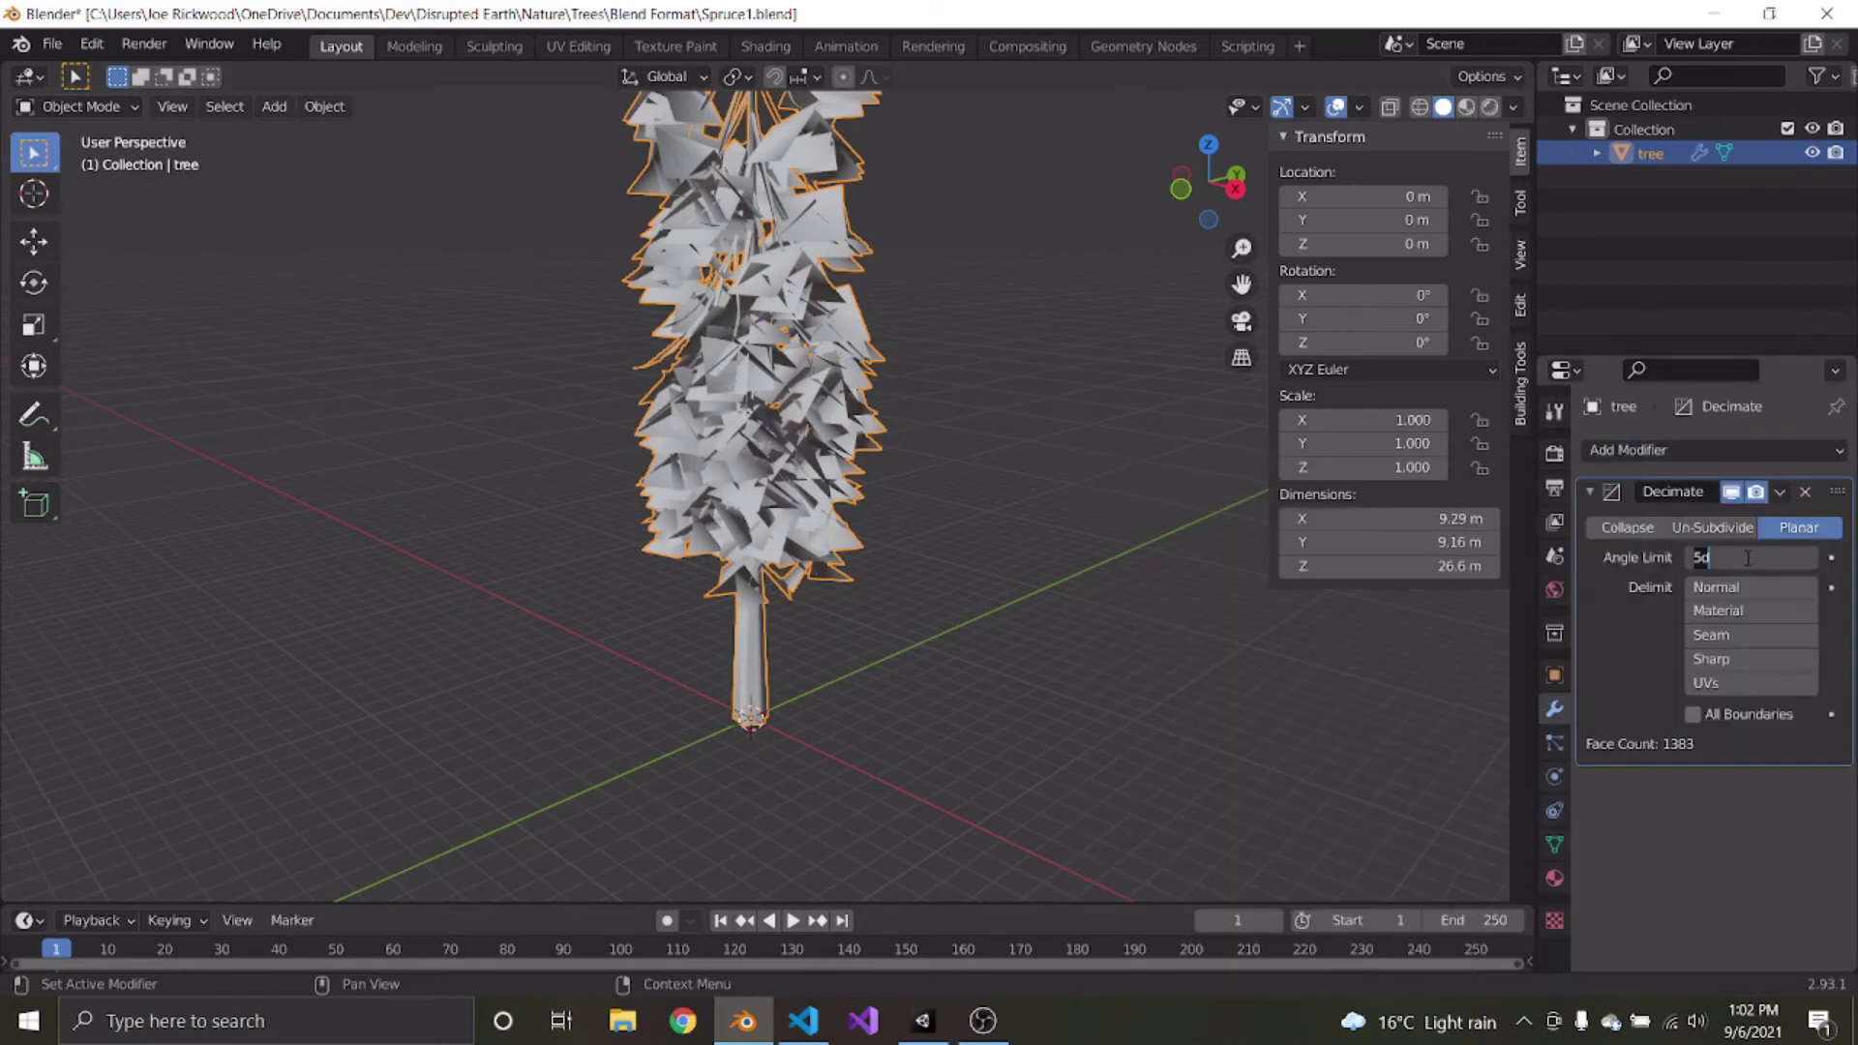
pyautogui.write('30')
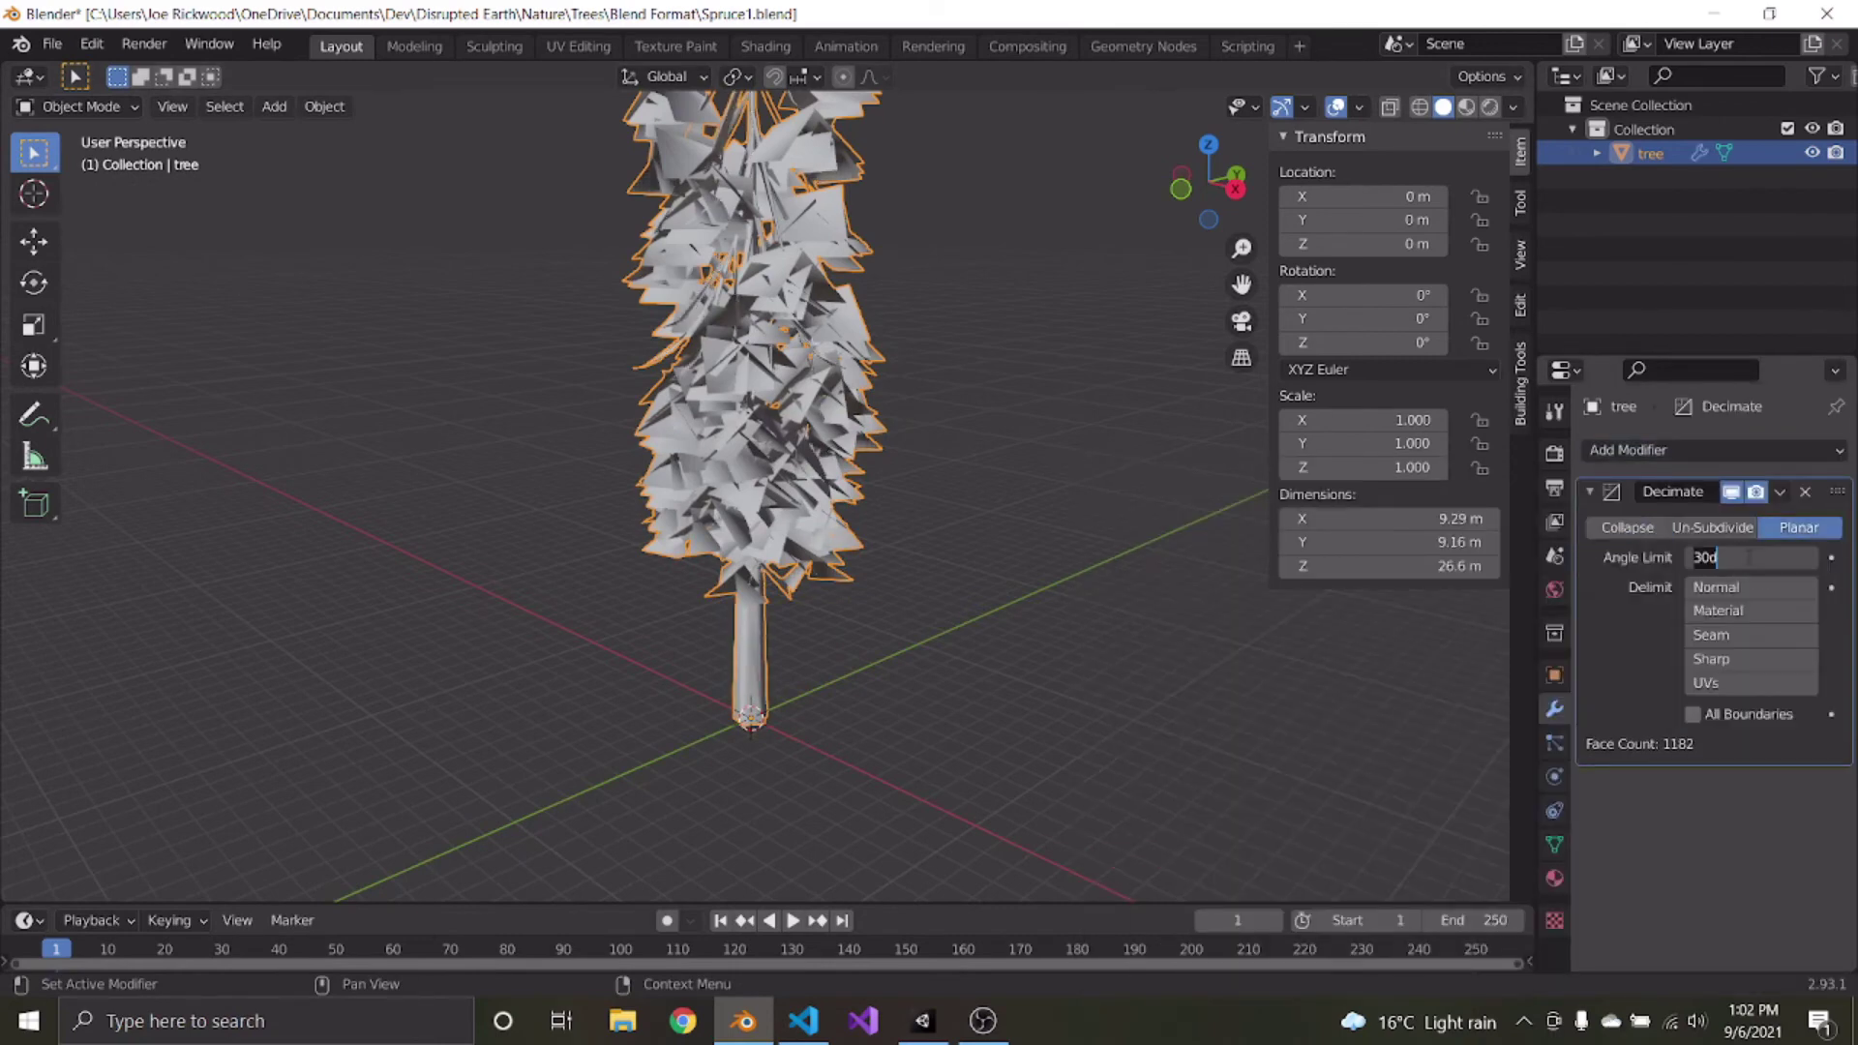
pyautogui.press('Return')
# Try a 35° angle limit on the Decimate modifier and restore it to 30°
pyautogui.click(1748, 557)
pyautogui.write('35d')
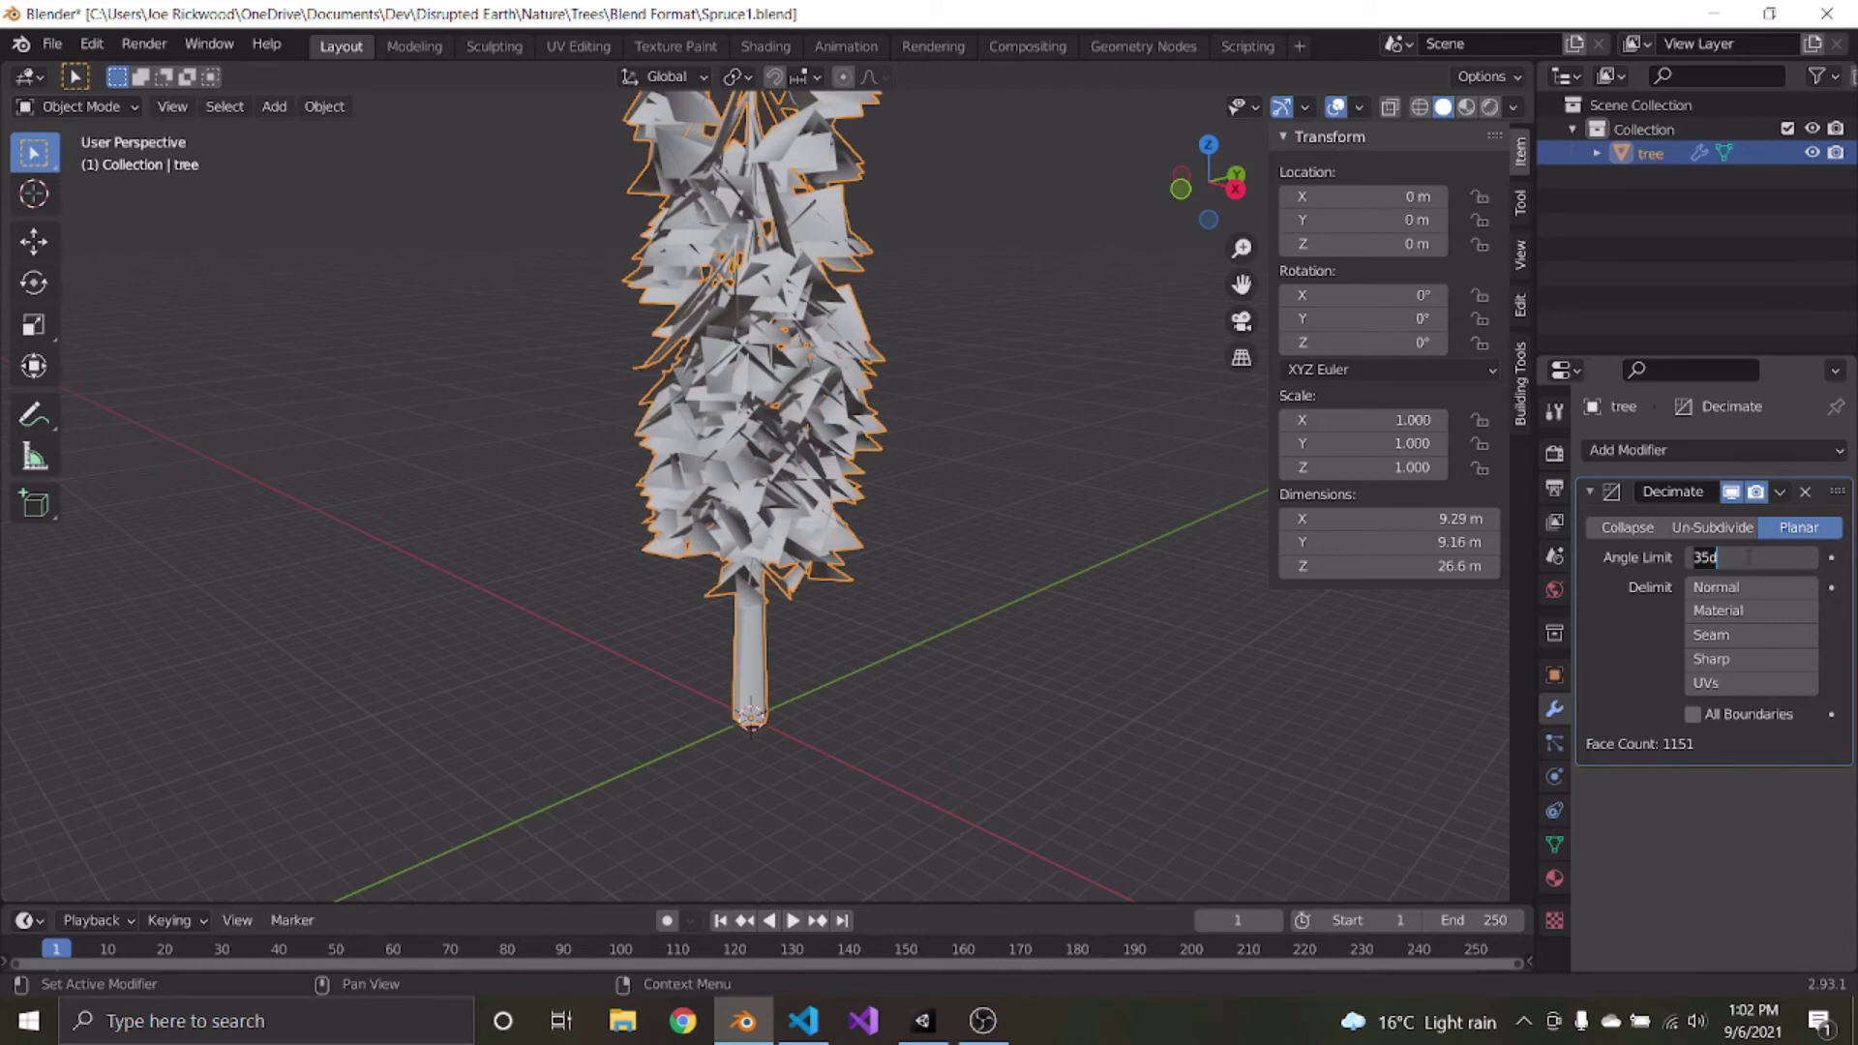
pyautogui.press('Return')
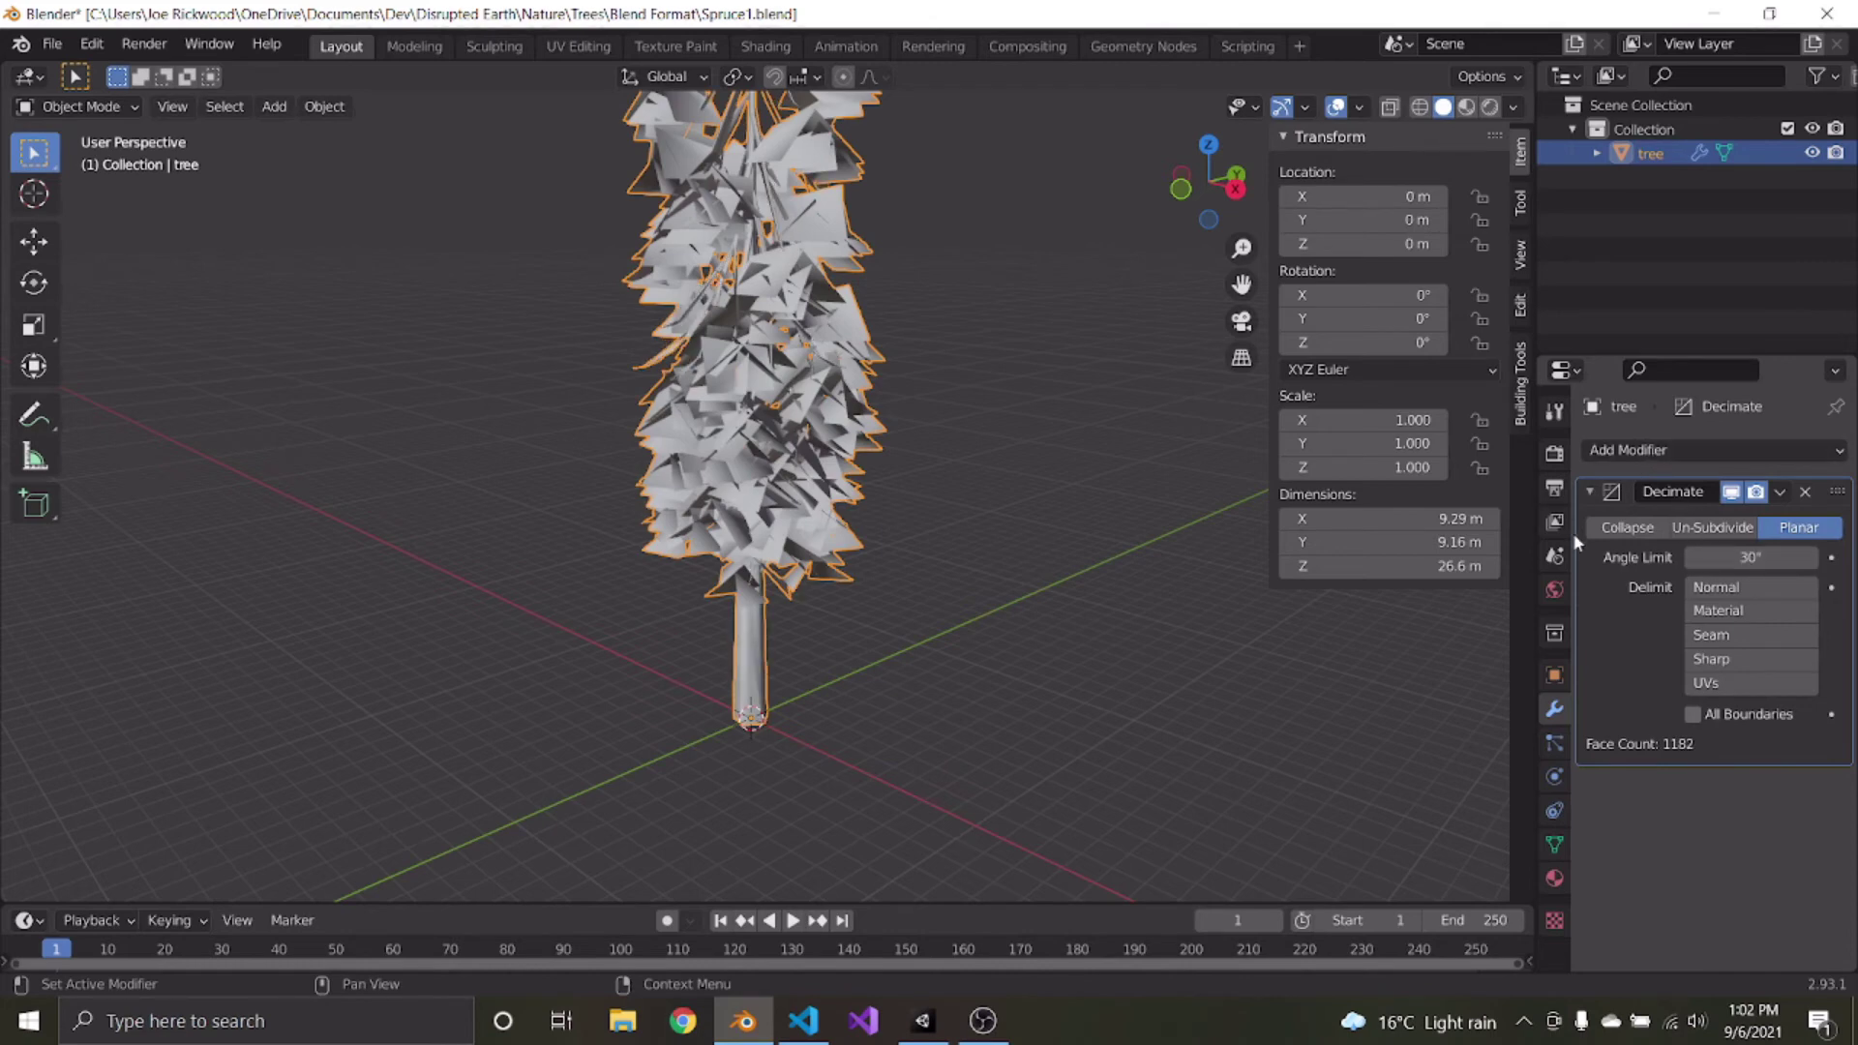
# Apply the 30° Decimate modifier and export the tree to FBX, overwriting LOD1.fbx
pyautogui.hotkey('ctrl', 'a')
pyautogui.click(52, 43)
pyautogui.moveTo(91, 394)
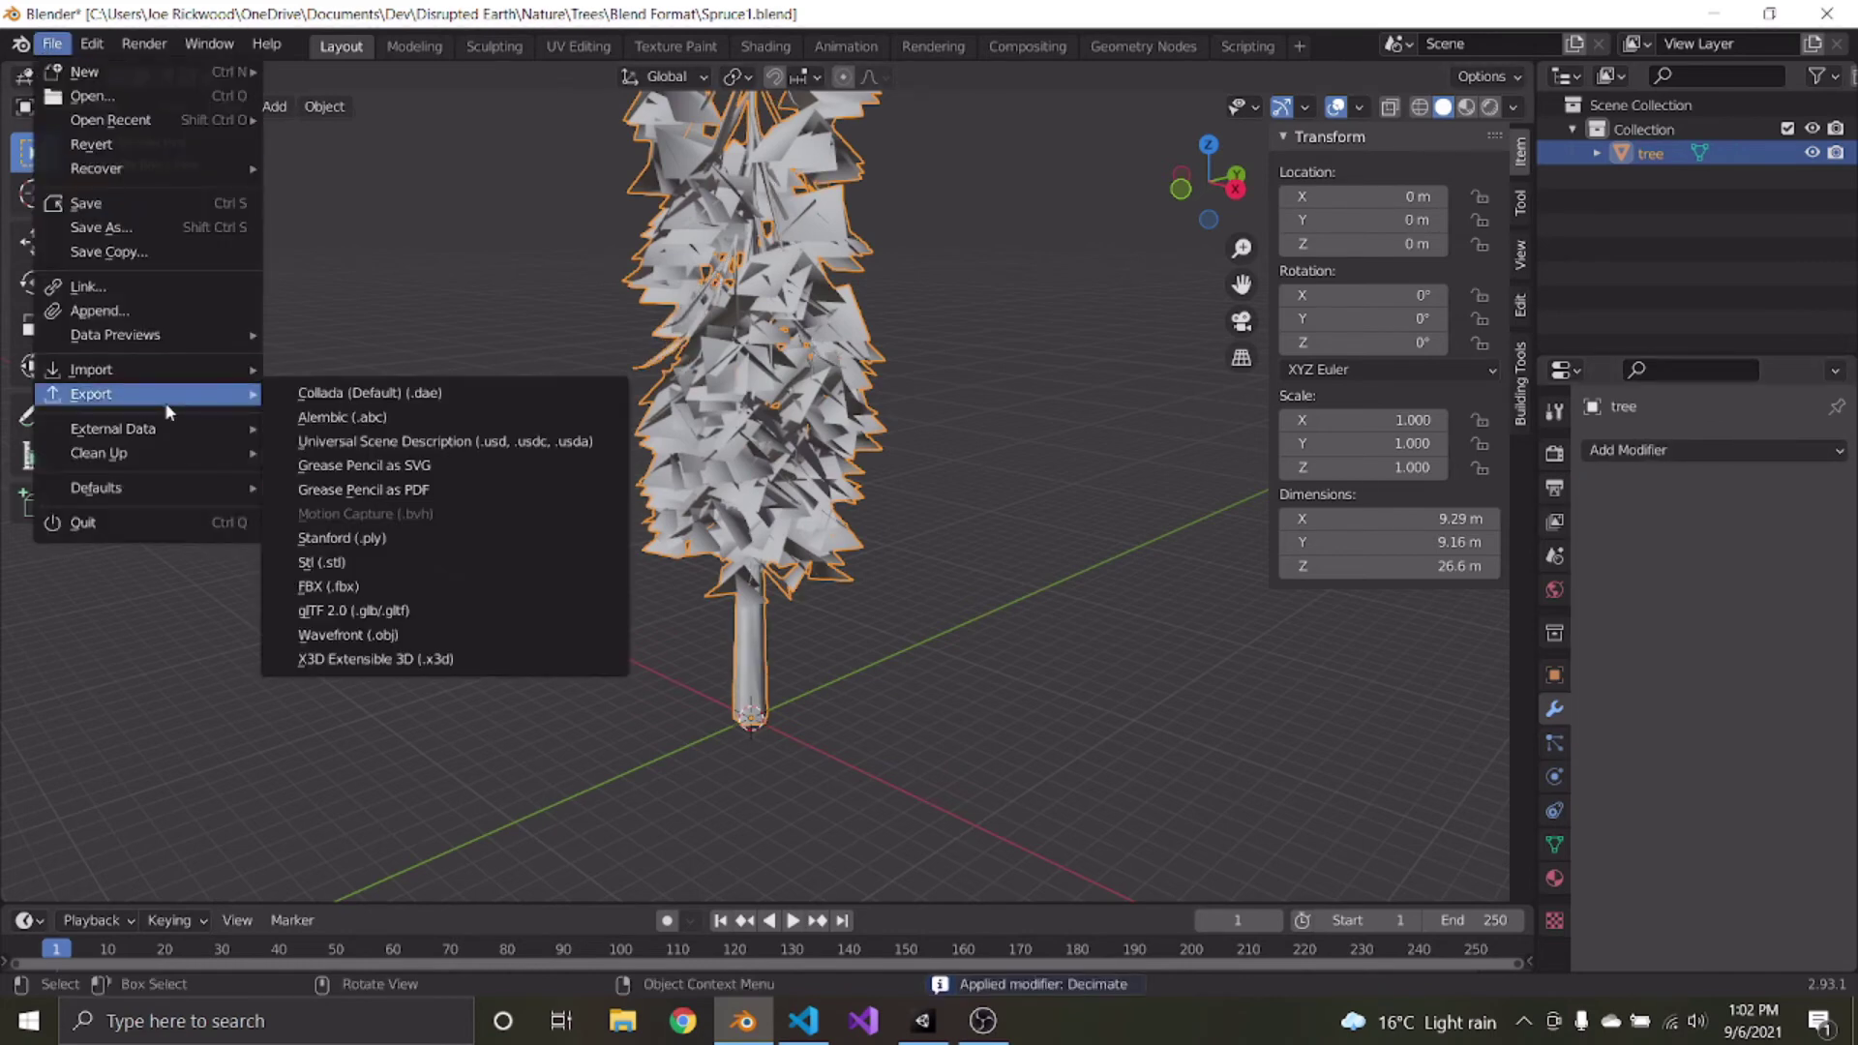
pyautogui.click(407, 586)
pyautogui.click(854, 346)
pyautogui.doubleClick(855, 346)
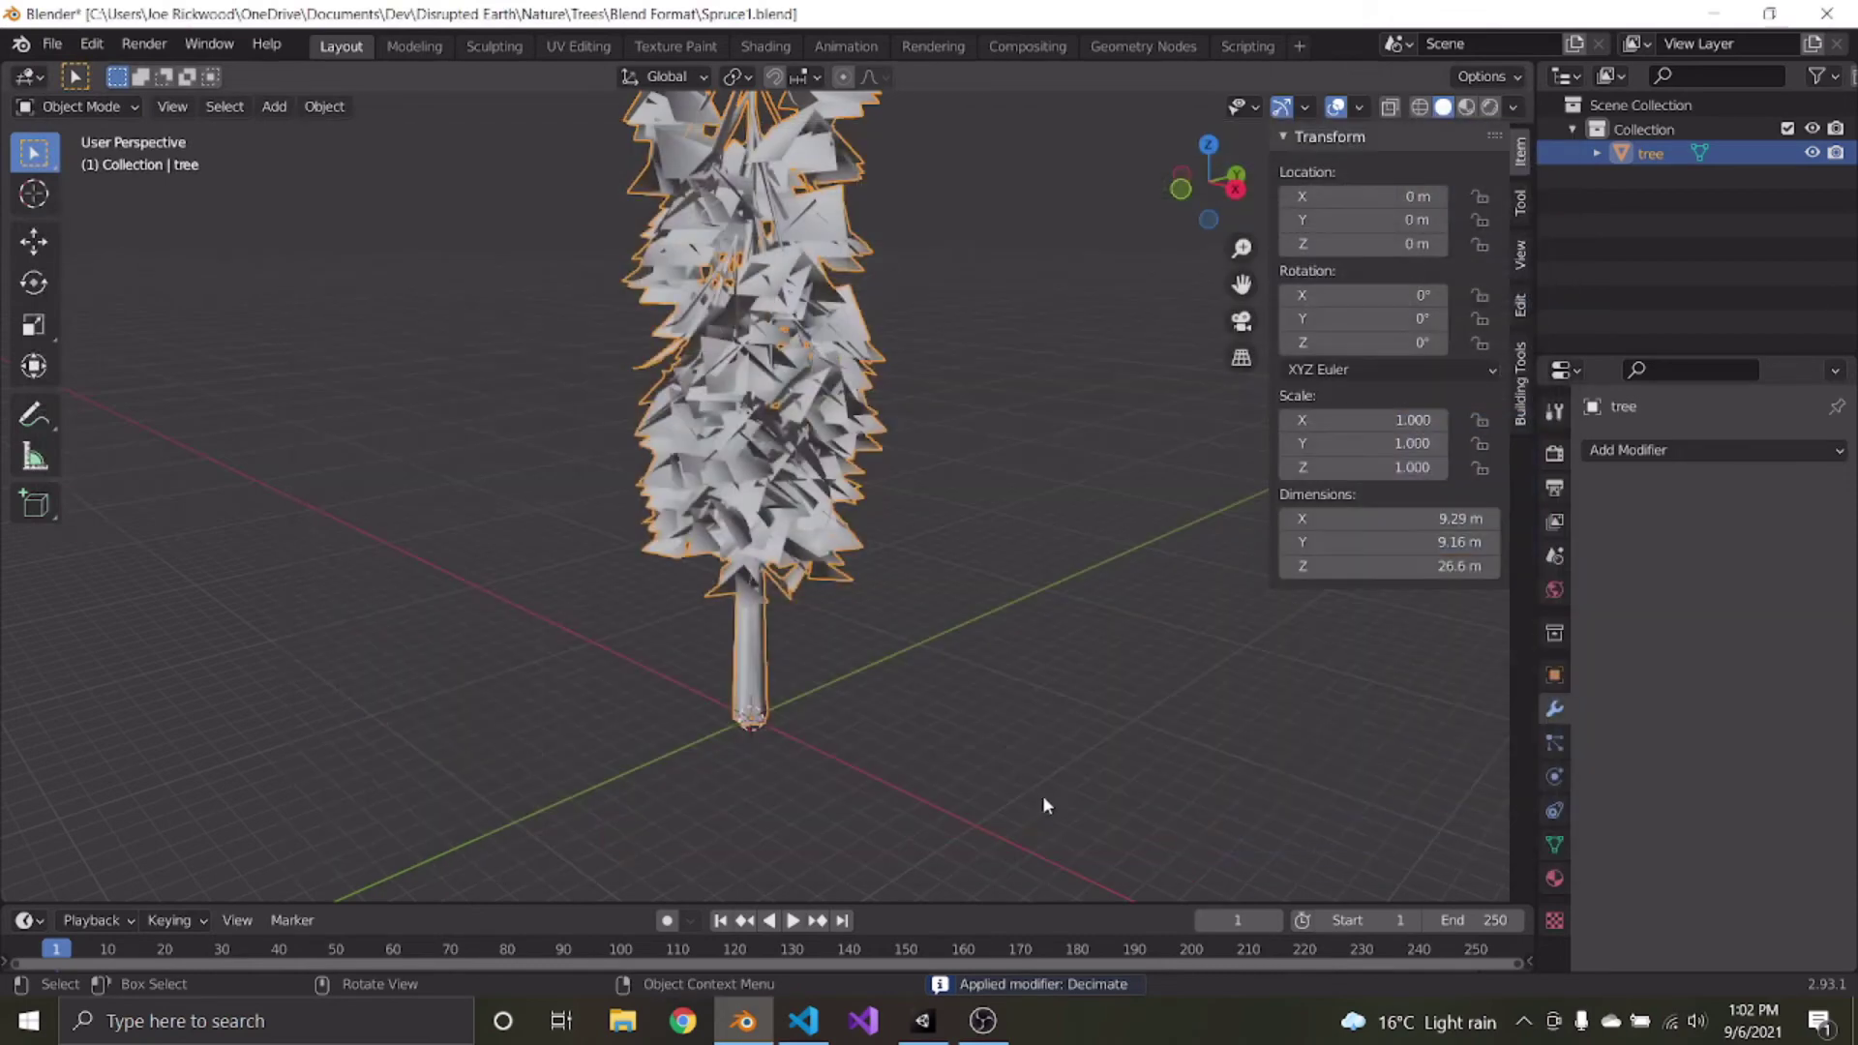
# Add another Decimate modifier to the tree in Planar mode with a 40° angle limit
pyautogui.click(1626, 450)
pyautogui.click(1394, 616)
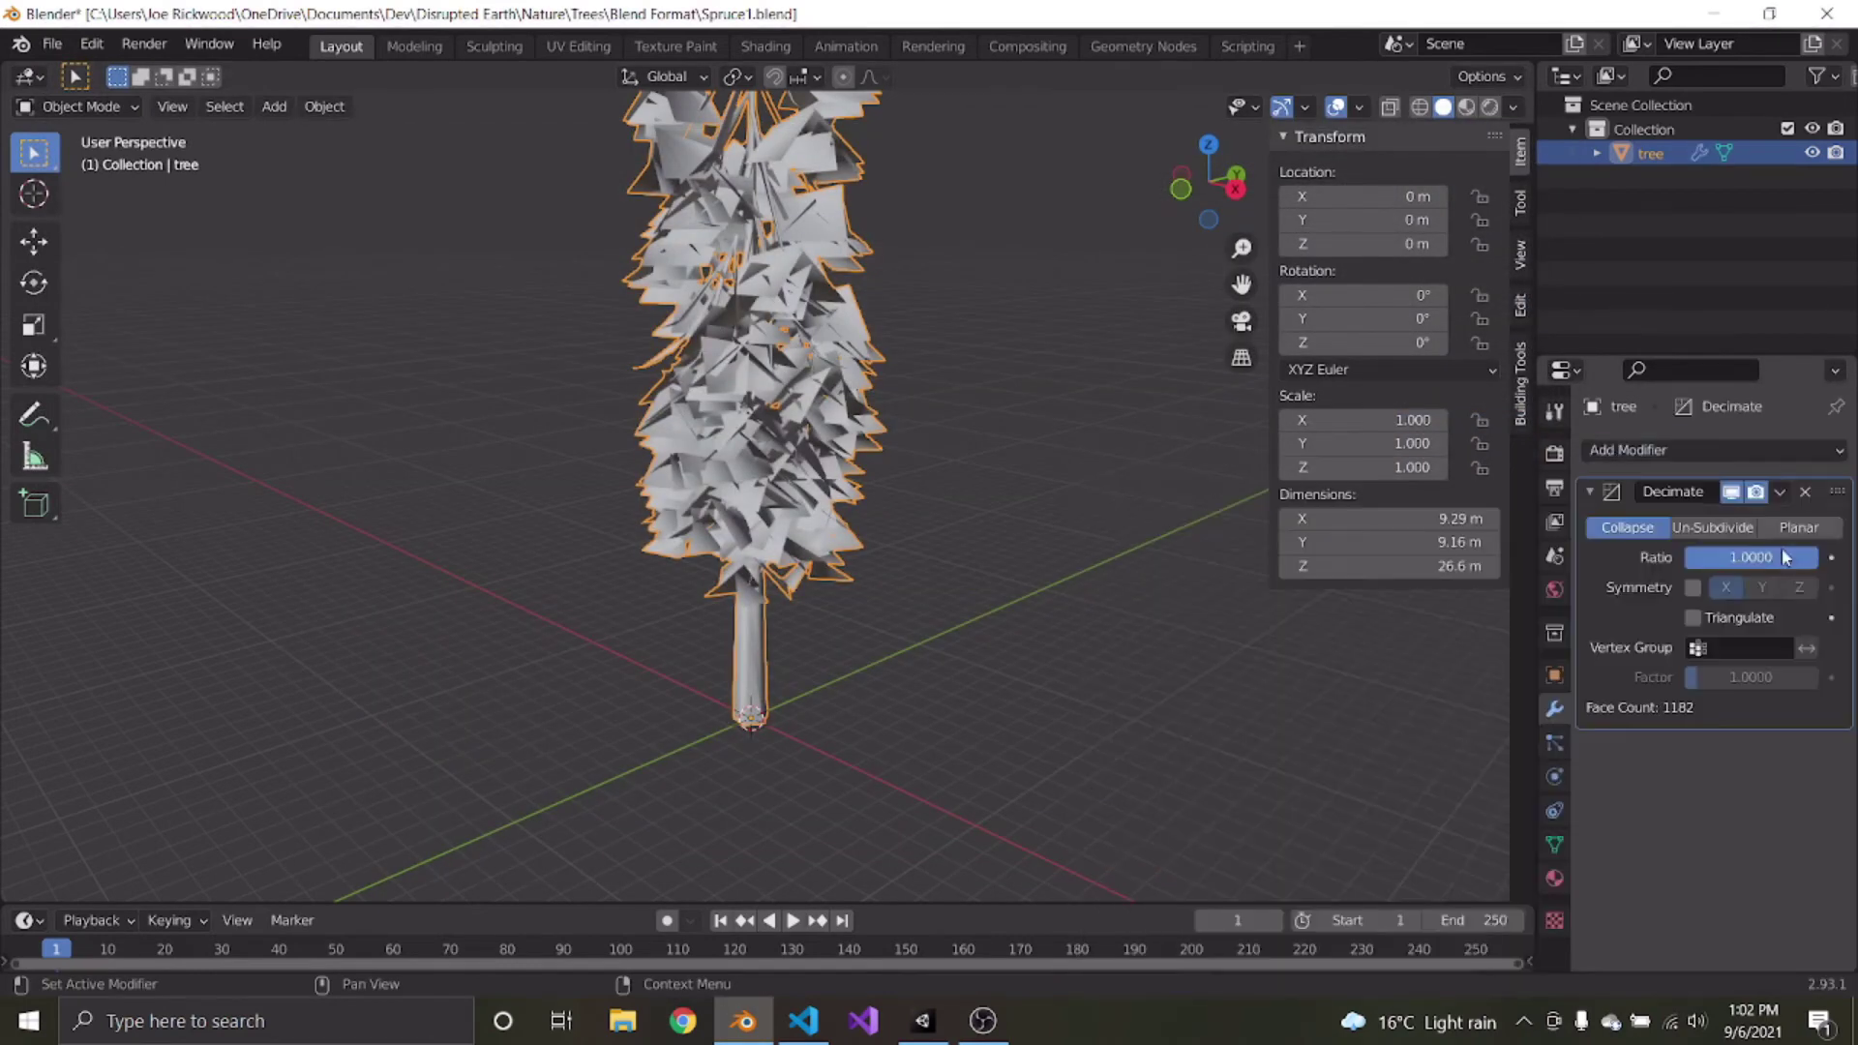
pyautogui.click(1790, 528)
pyautogui.click(1764, 559)
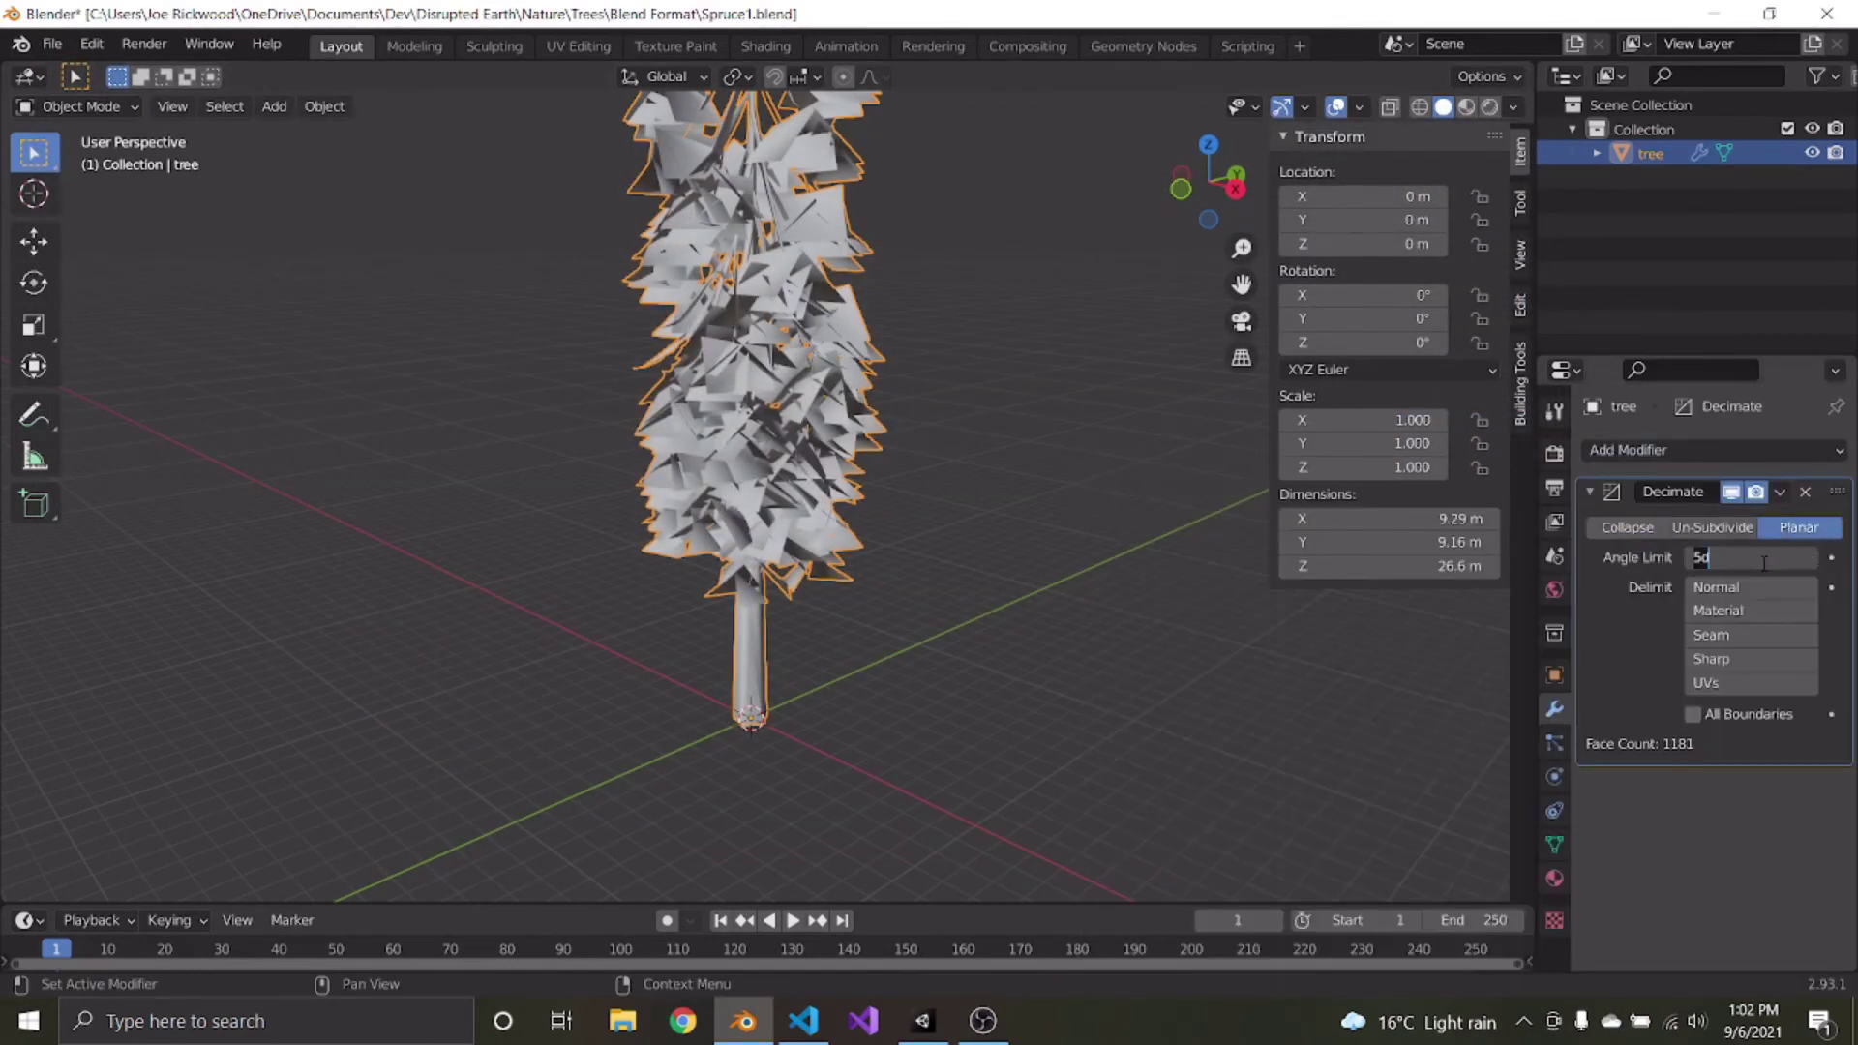
pyautogui.write('40')
pyautogui.press('Return')
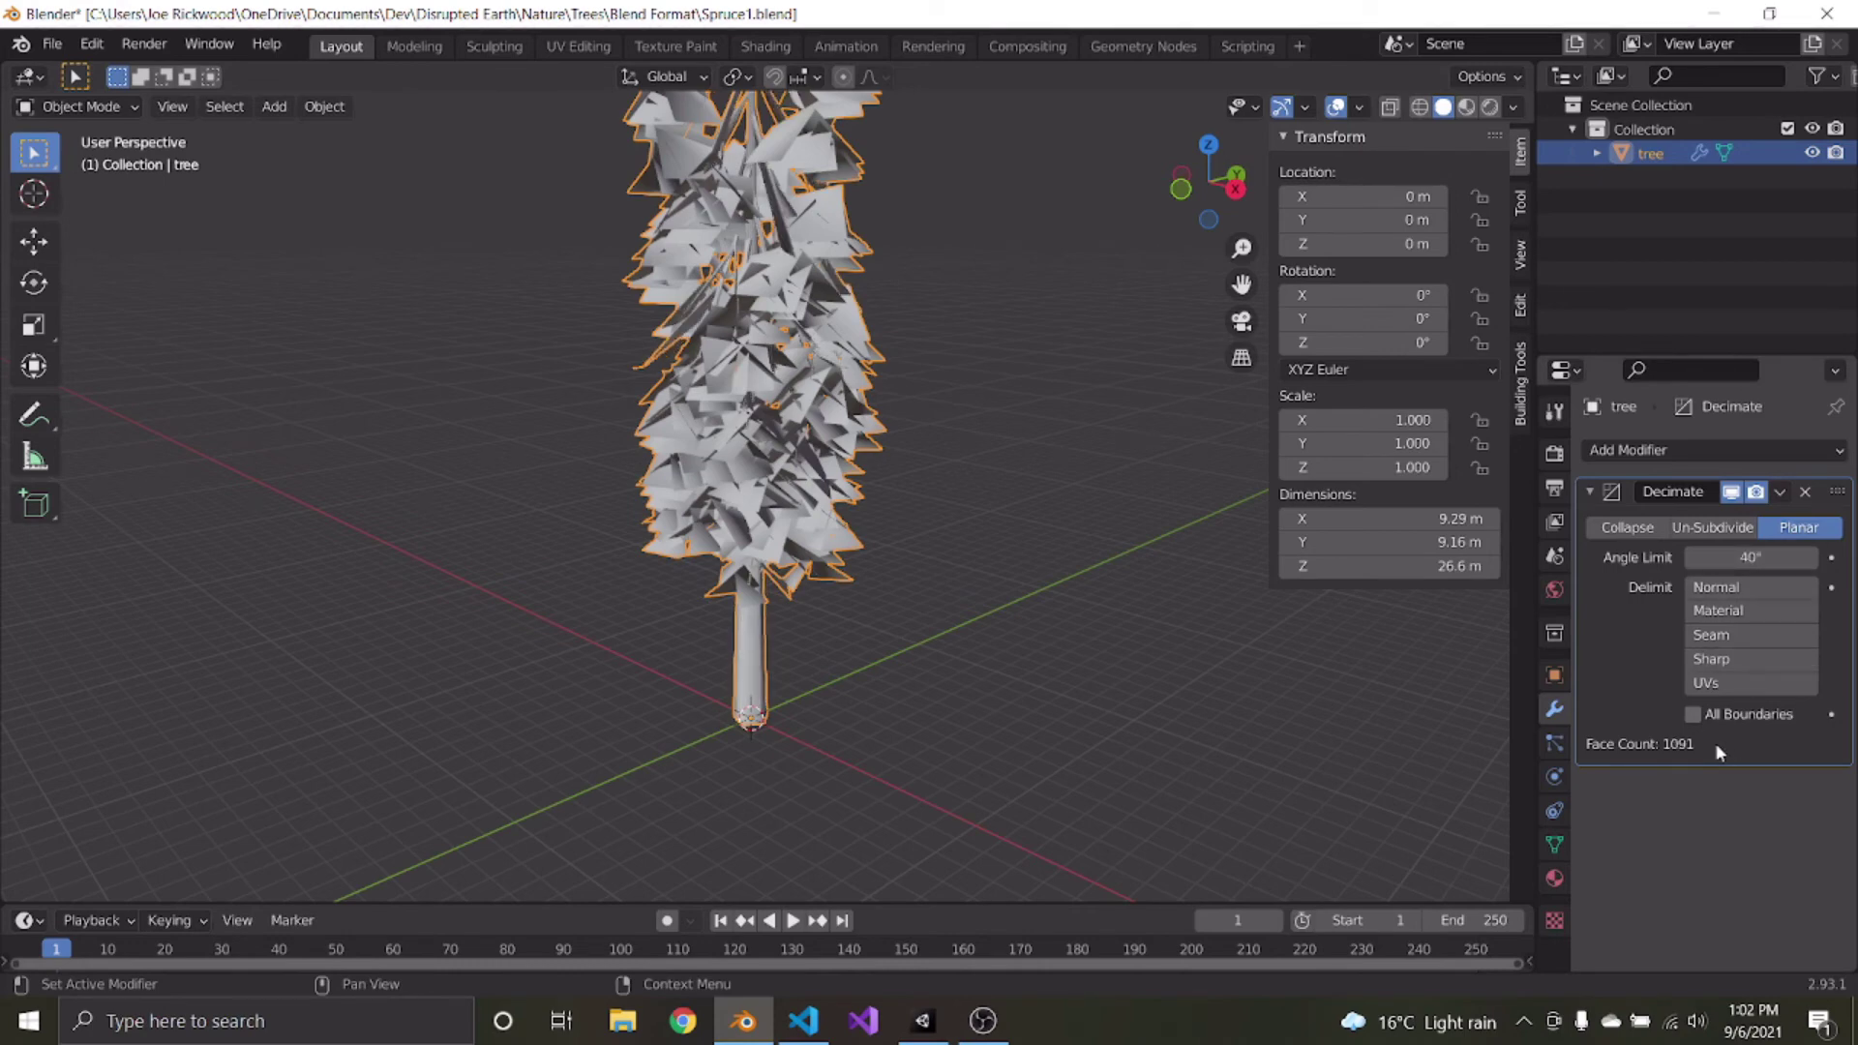
# Apply the 40° Decimate modifier and export the tree as FBX into the Spruce1 folder
pyautogui.hotkey('ctrl', 'a')
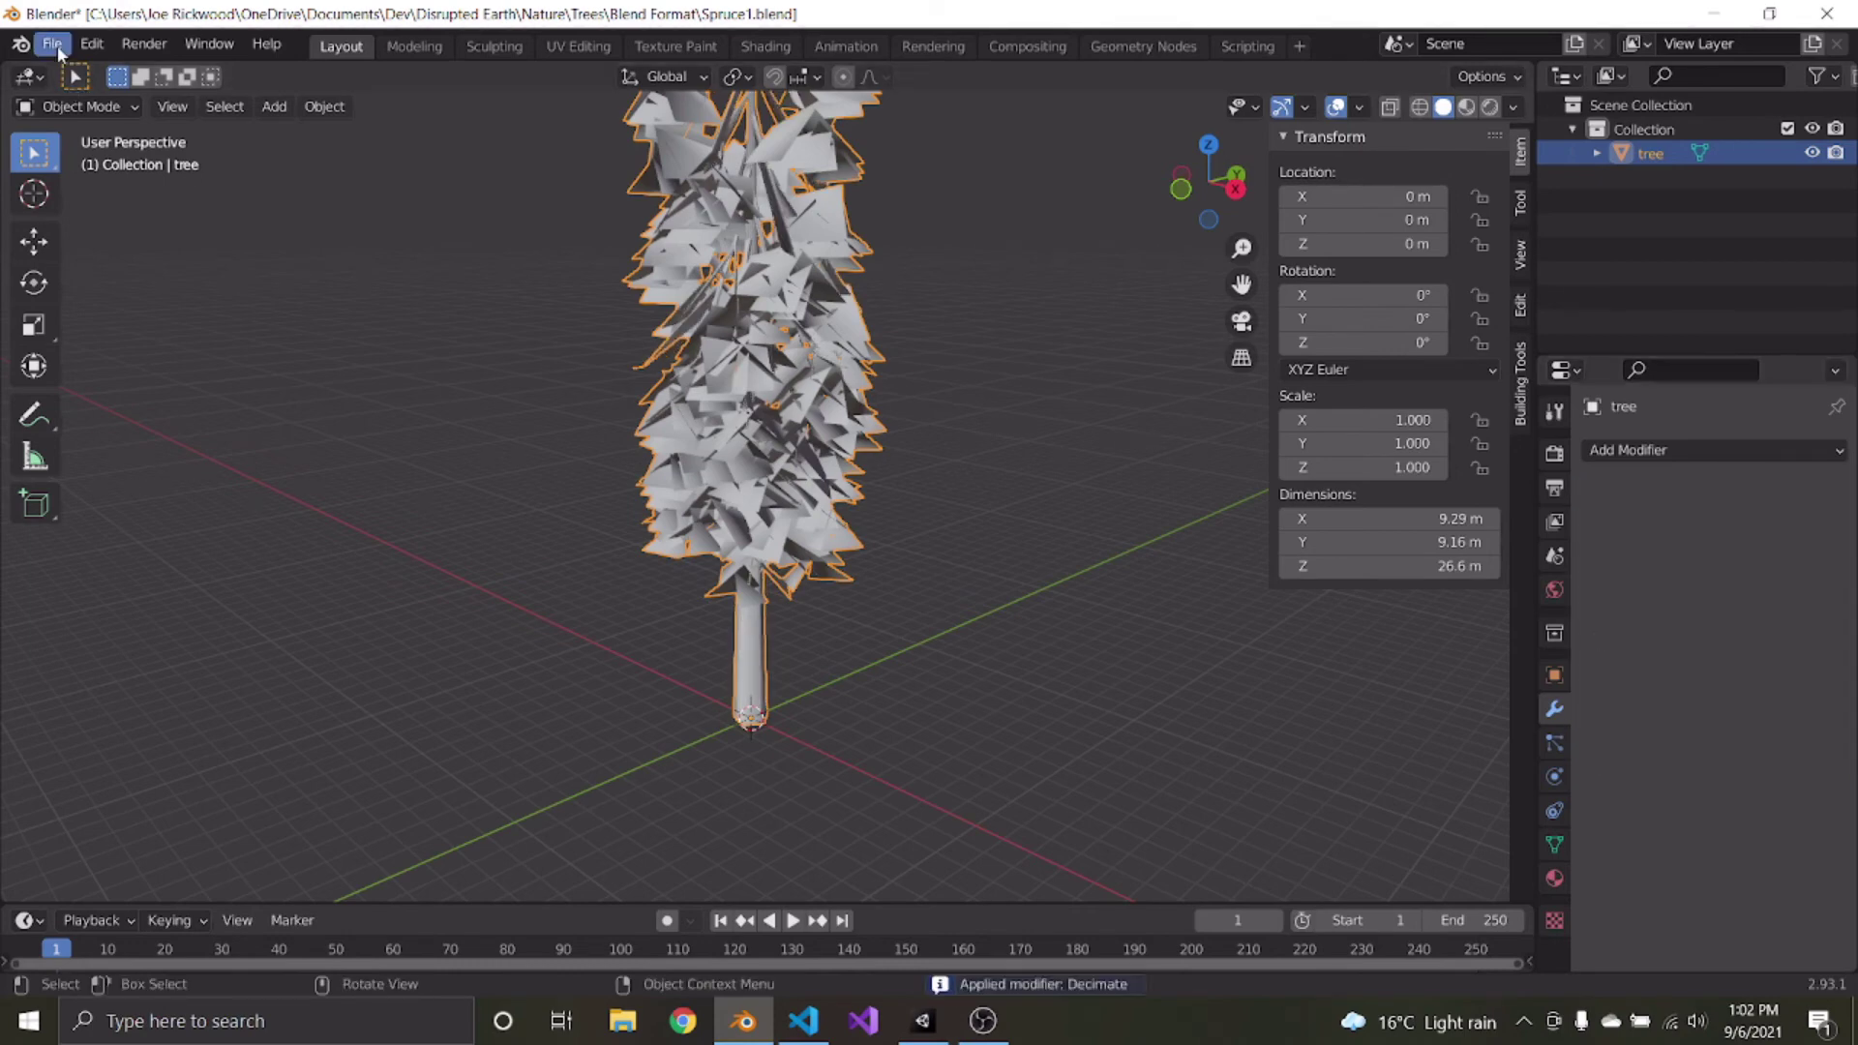
pyautogui.click(51, 44)
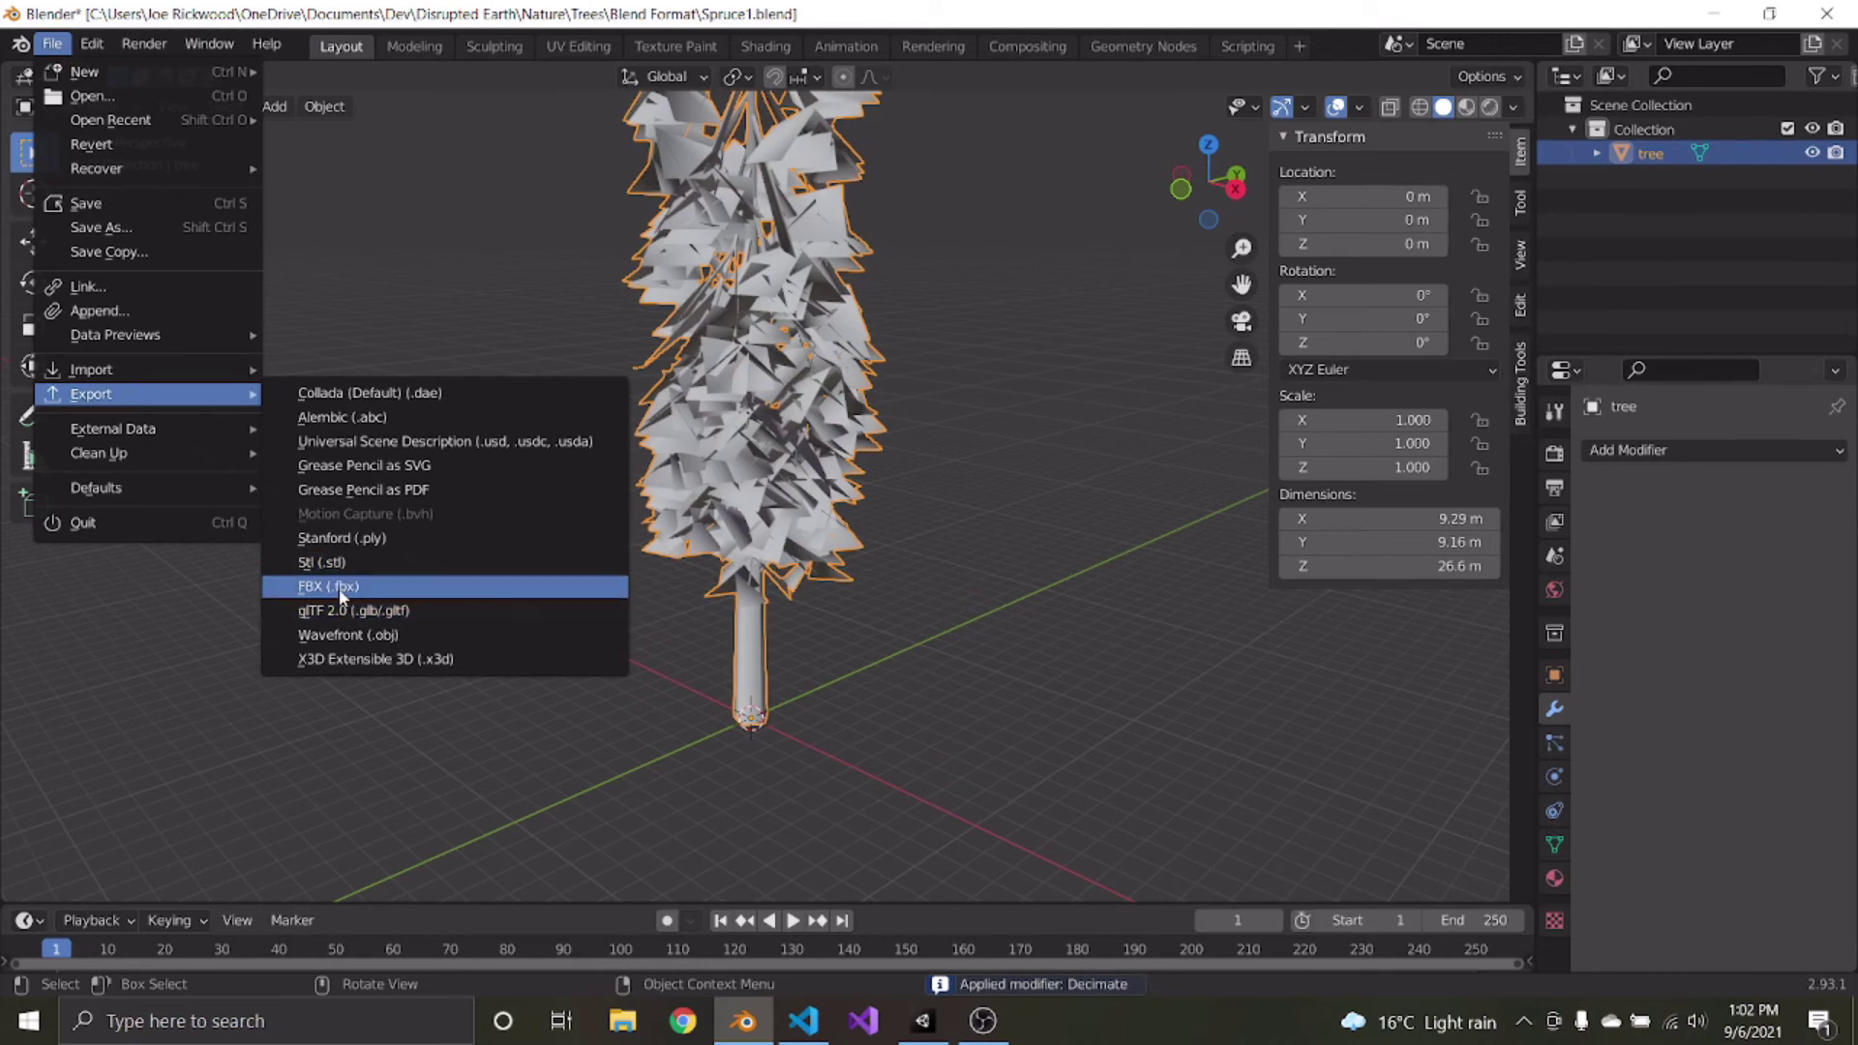
pyautogui.click(327, 585)
pyautogui.click(854, 351)
pyautogui.click(634, 848)
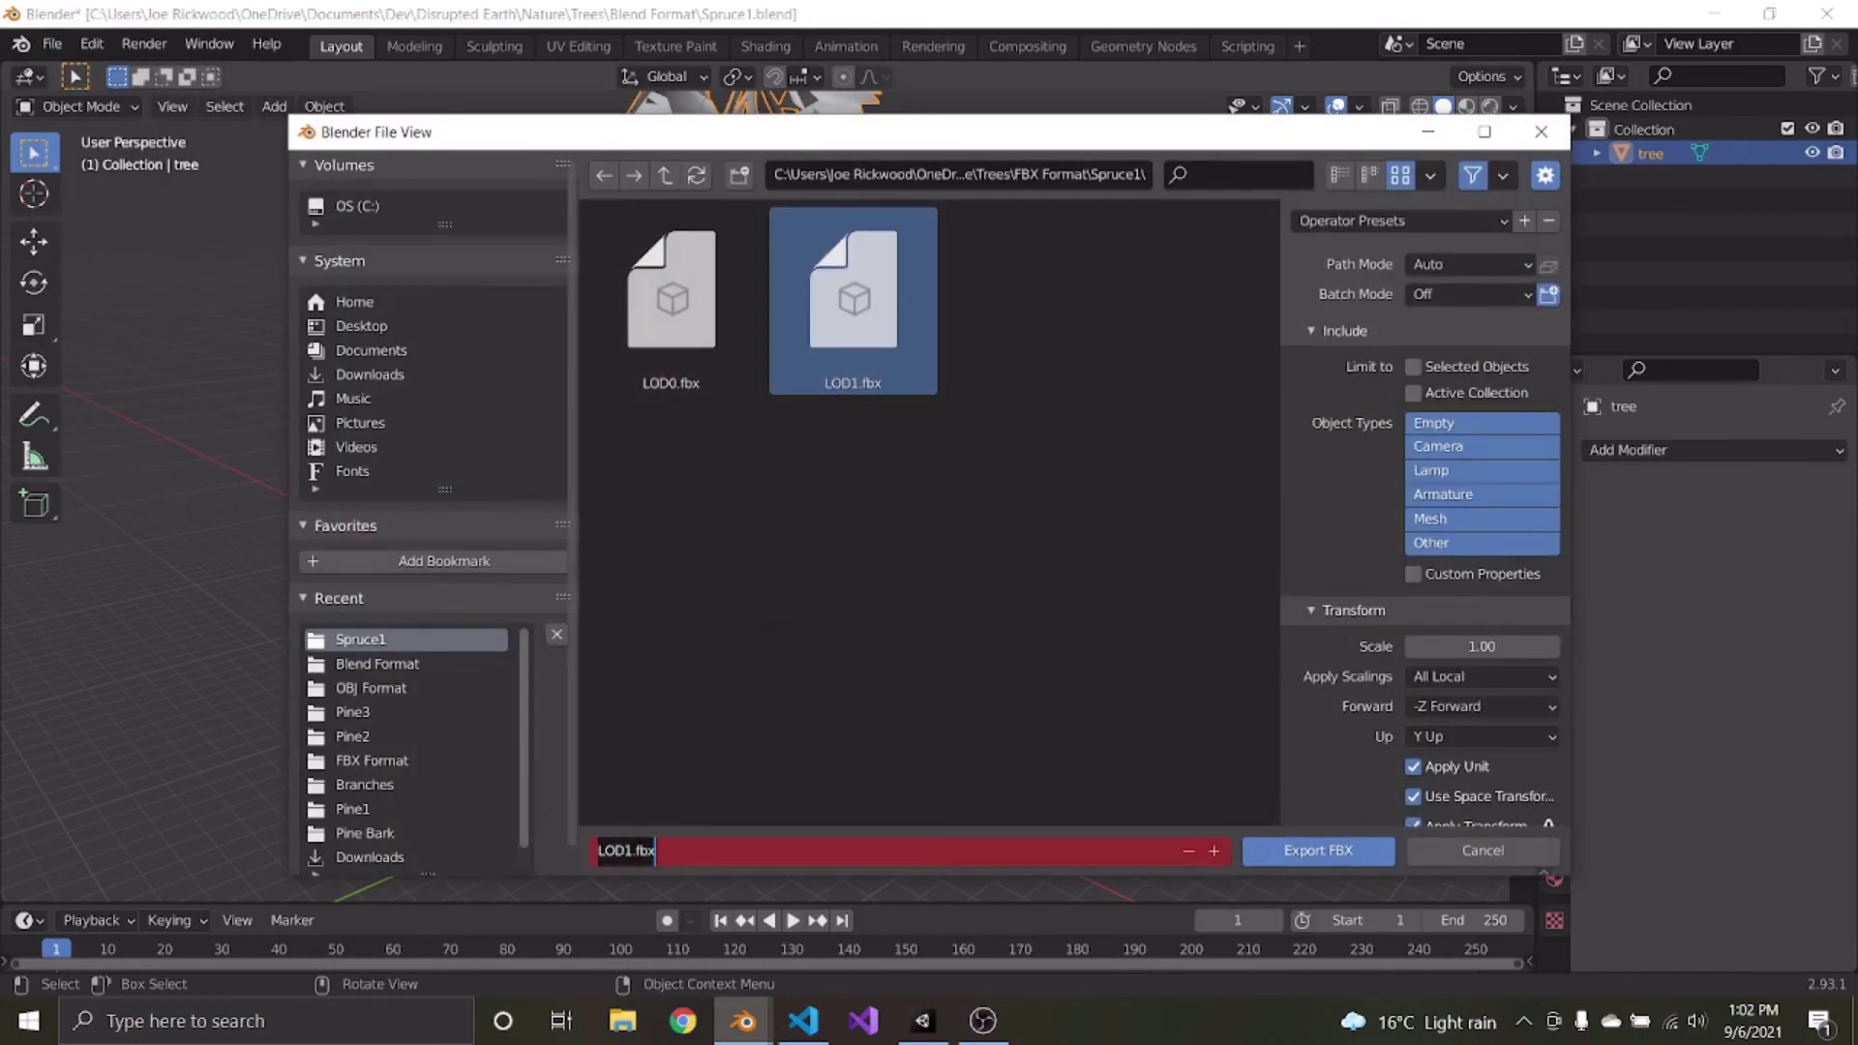
pyautogui.press('Return')
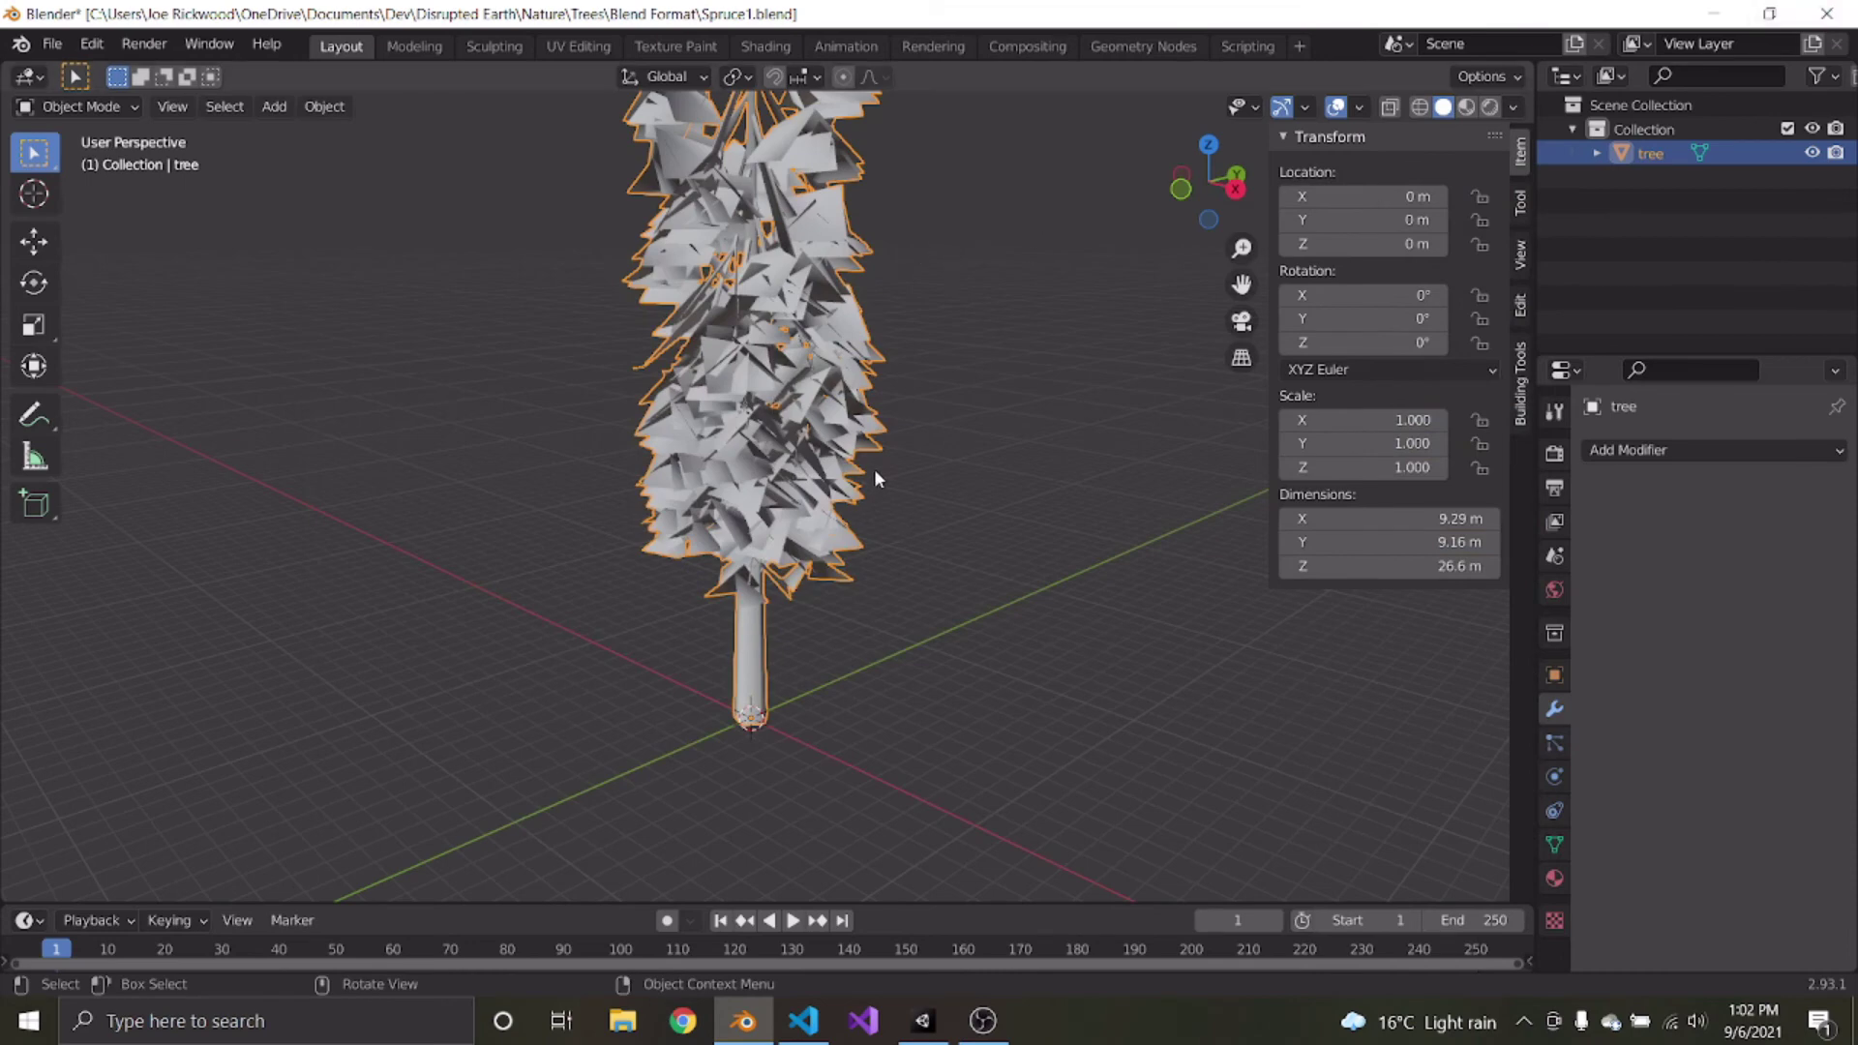
# Close Blender without saving the changes to Spruce1.blend, and exit Play mode in the Disrupted Earth project in Unity
pyautogui.click(1827, 14)
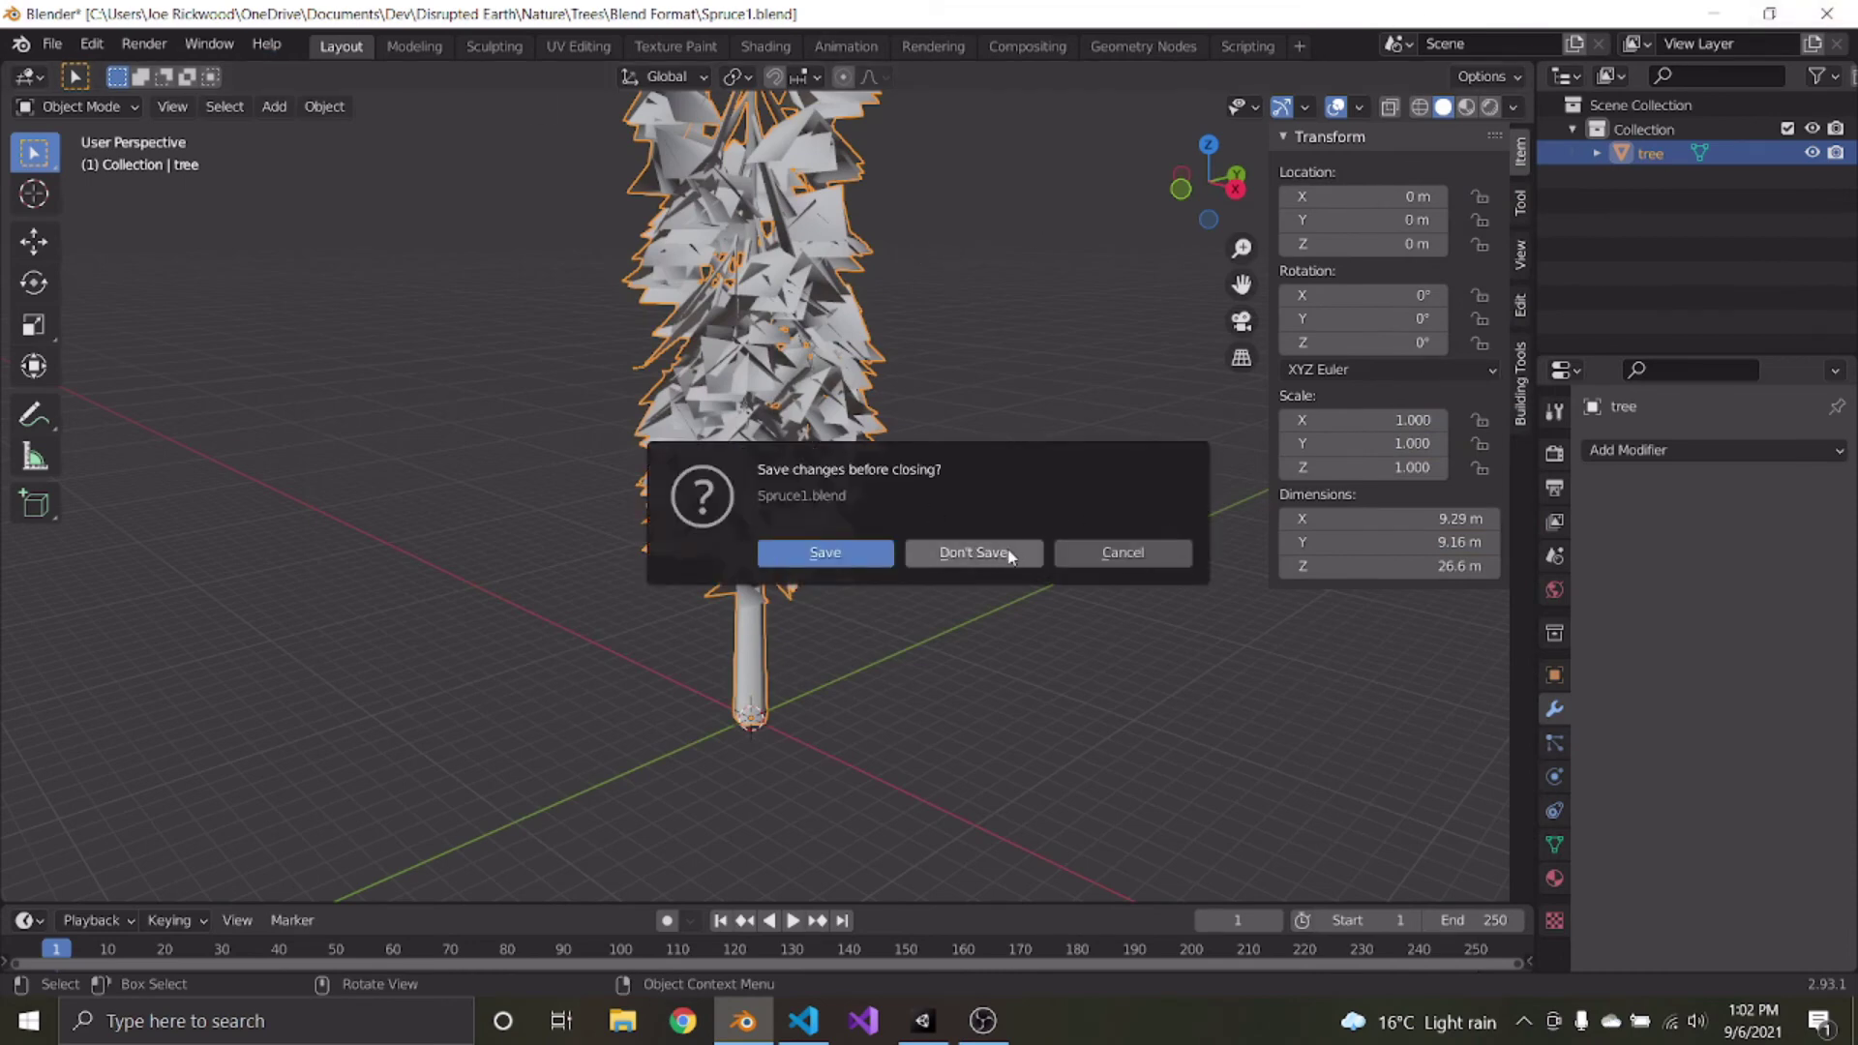
pyautogui.click(972, 553)
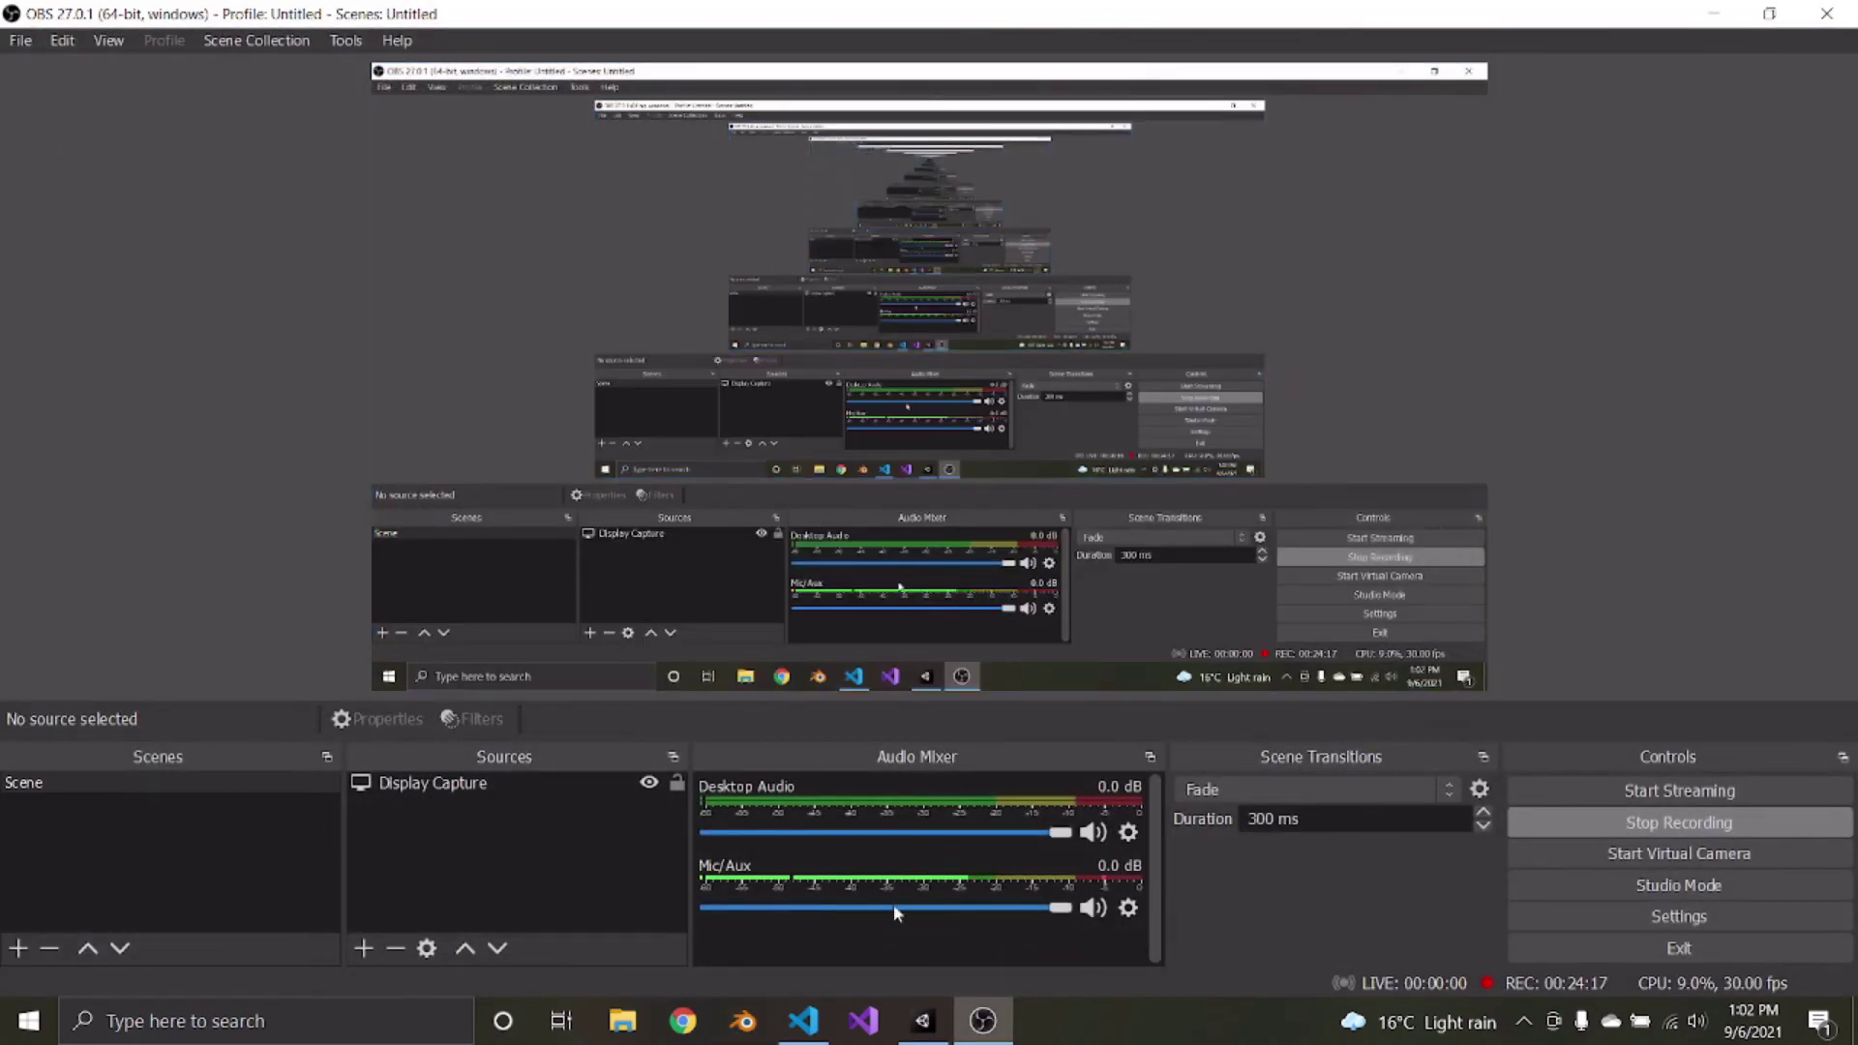
pyautogui.click(921, 1024)
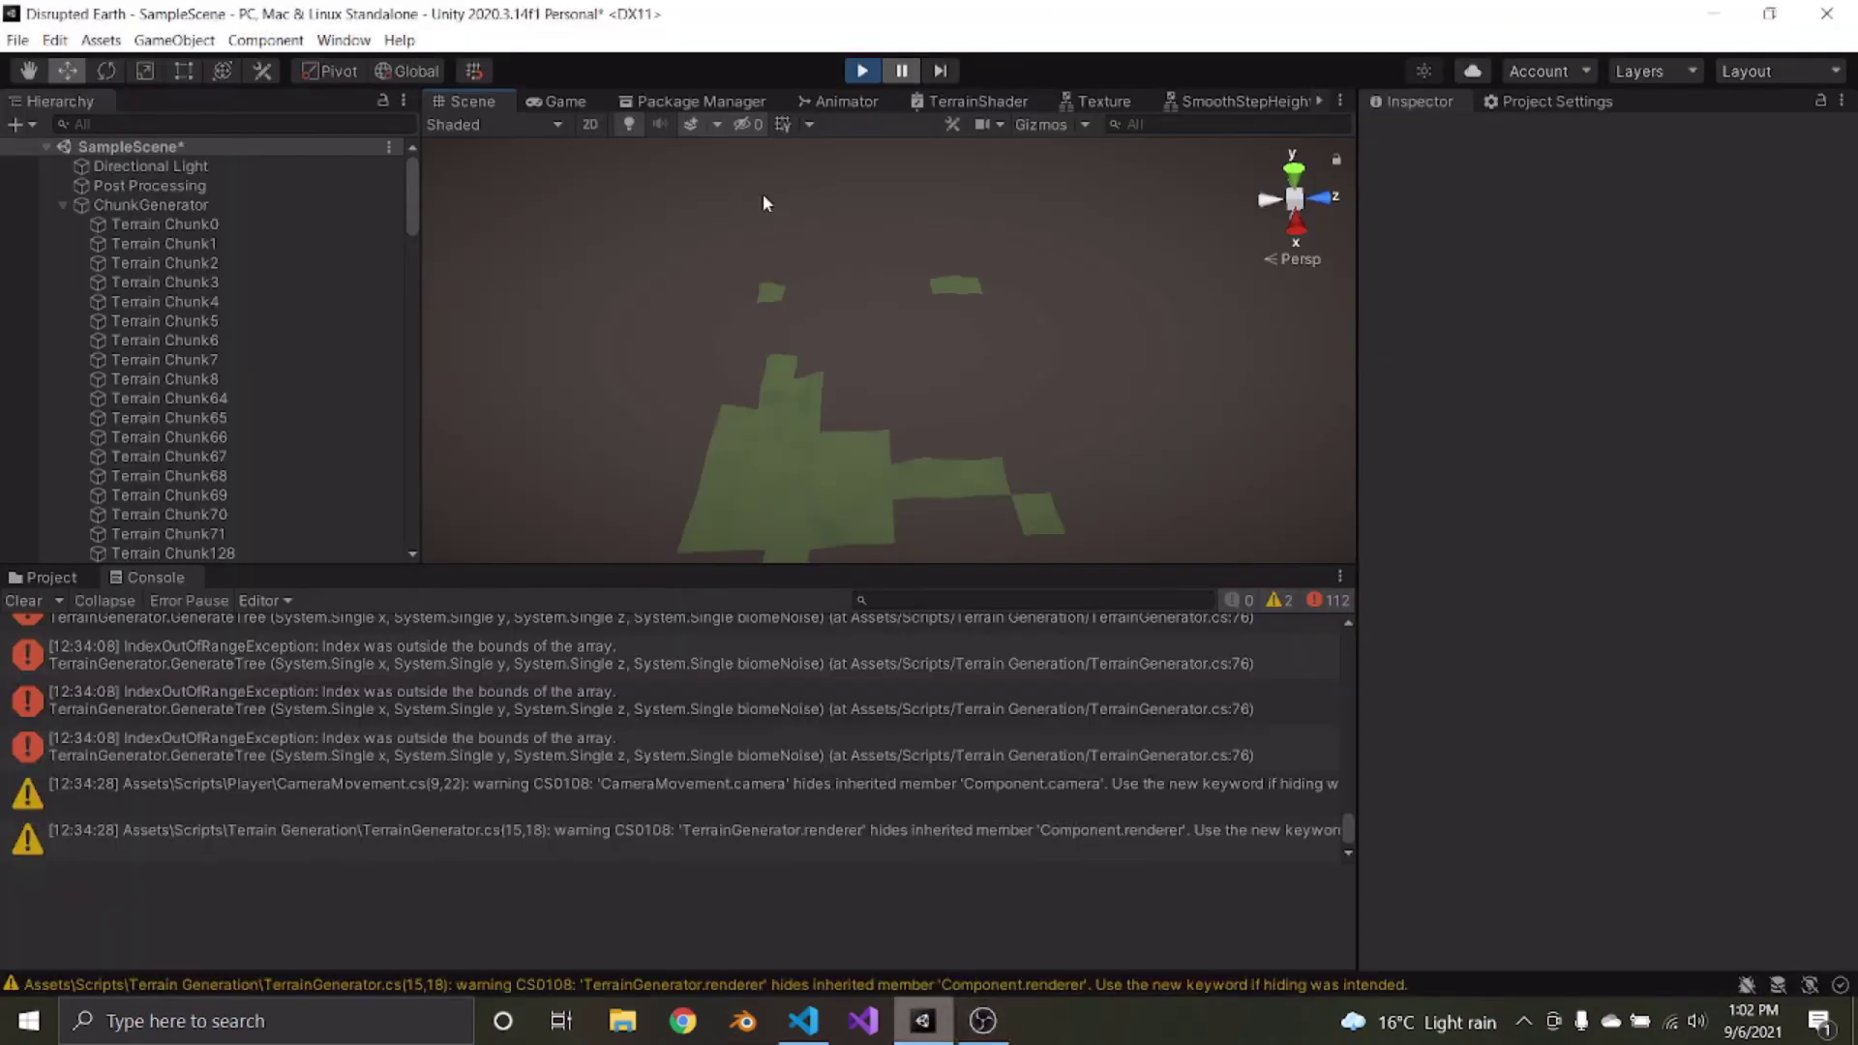
pyautogui.click(859, 71)
# Open the Tree Models folder under Assets > Nature > Trees in the project's assets
pyautogui.click(53, 578)
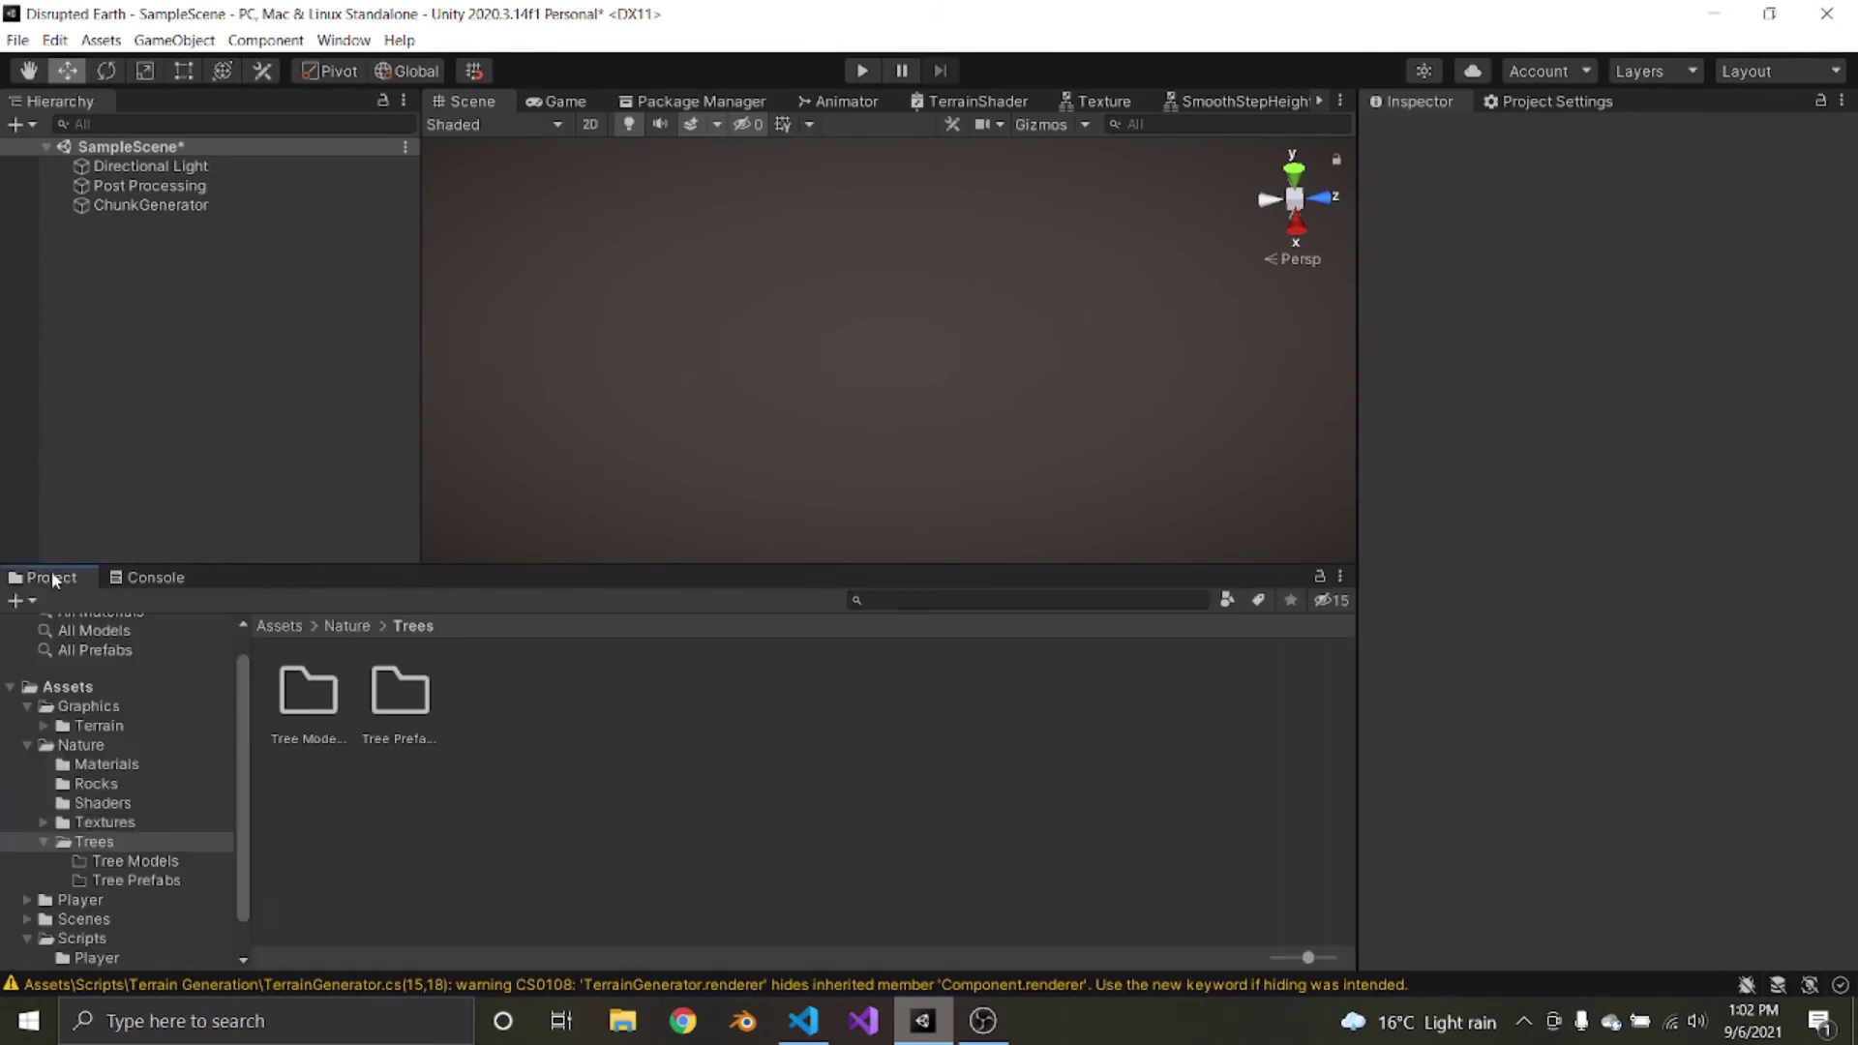
pyautogui.click(378, 717)
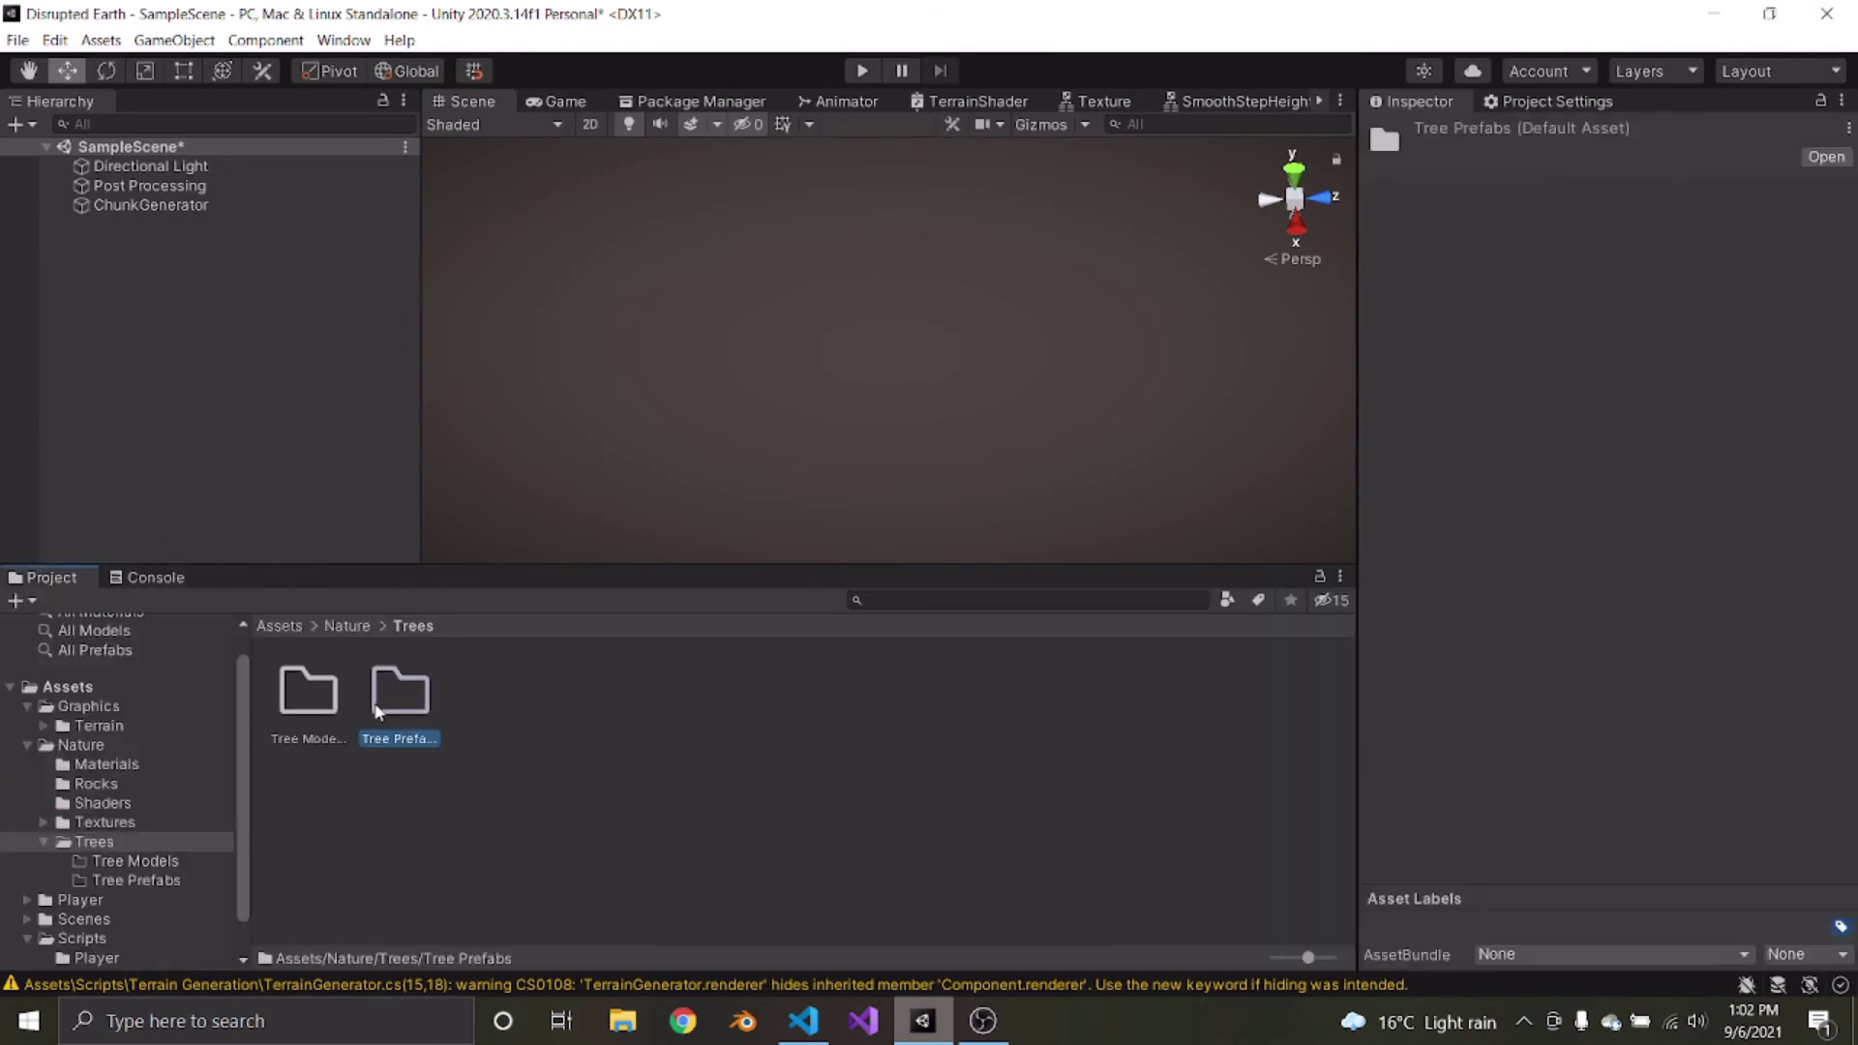
pyautogui.doubleClick(323, 712)
# In File Explorer, go to Documents > Dev > Disrupted Earth > Nature > Trees > FBX Format and select the Spruce1 folder
pyautogui.click(622, 1021)
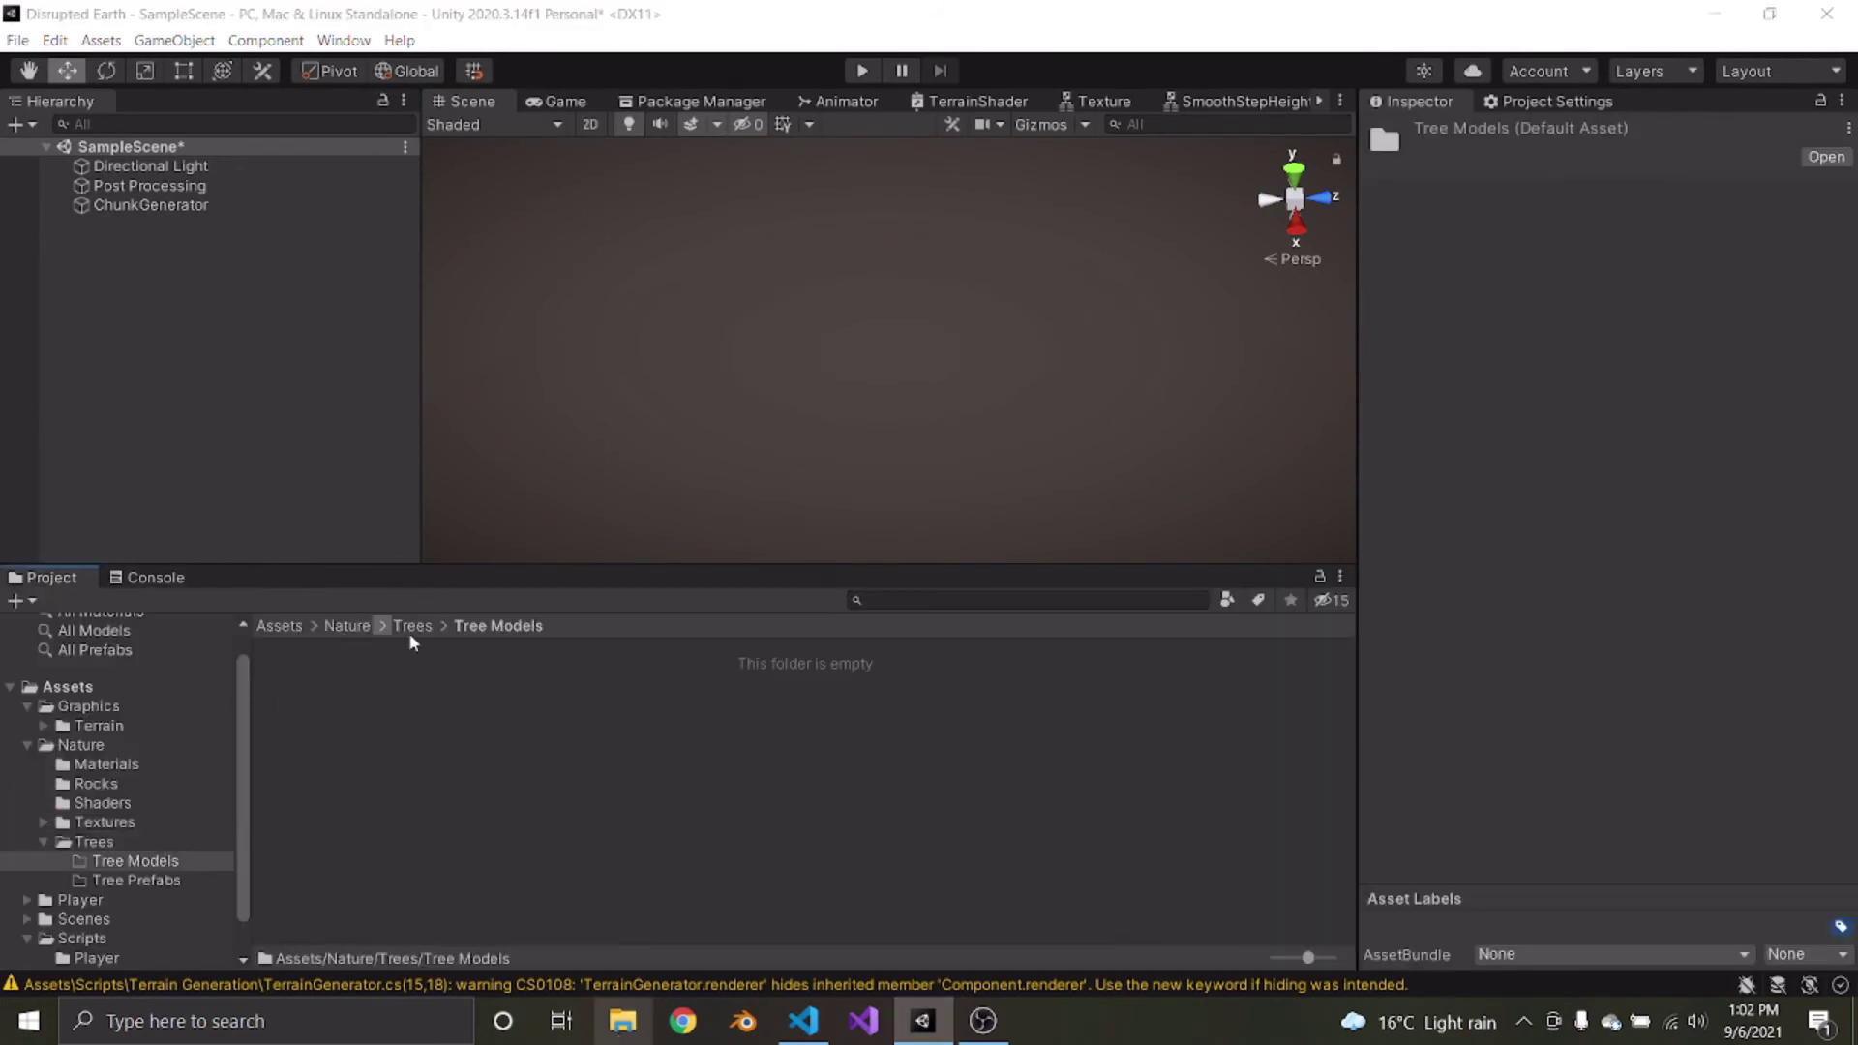
pyautogui.click(791, 325)
pyautogui.click(802, 295)
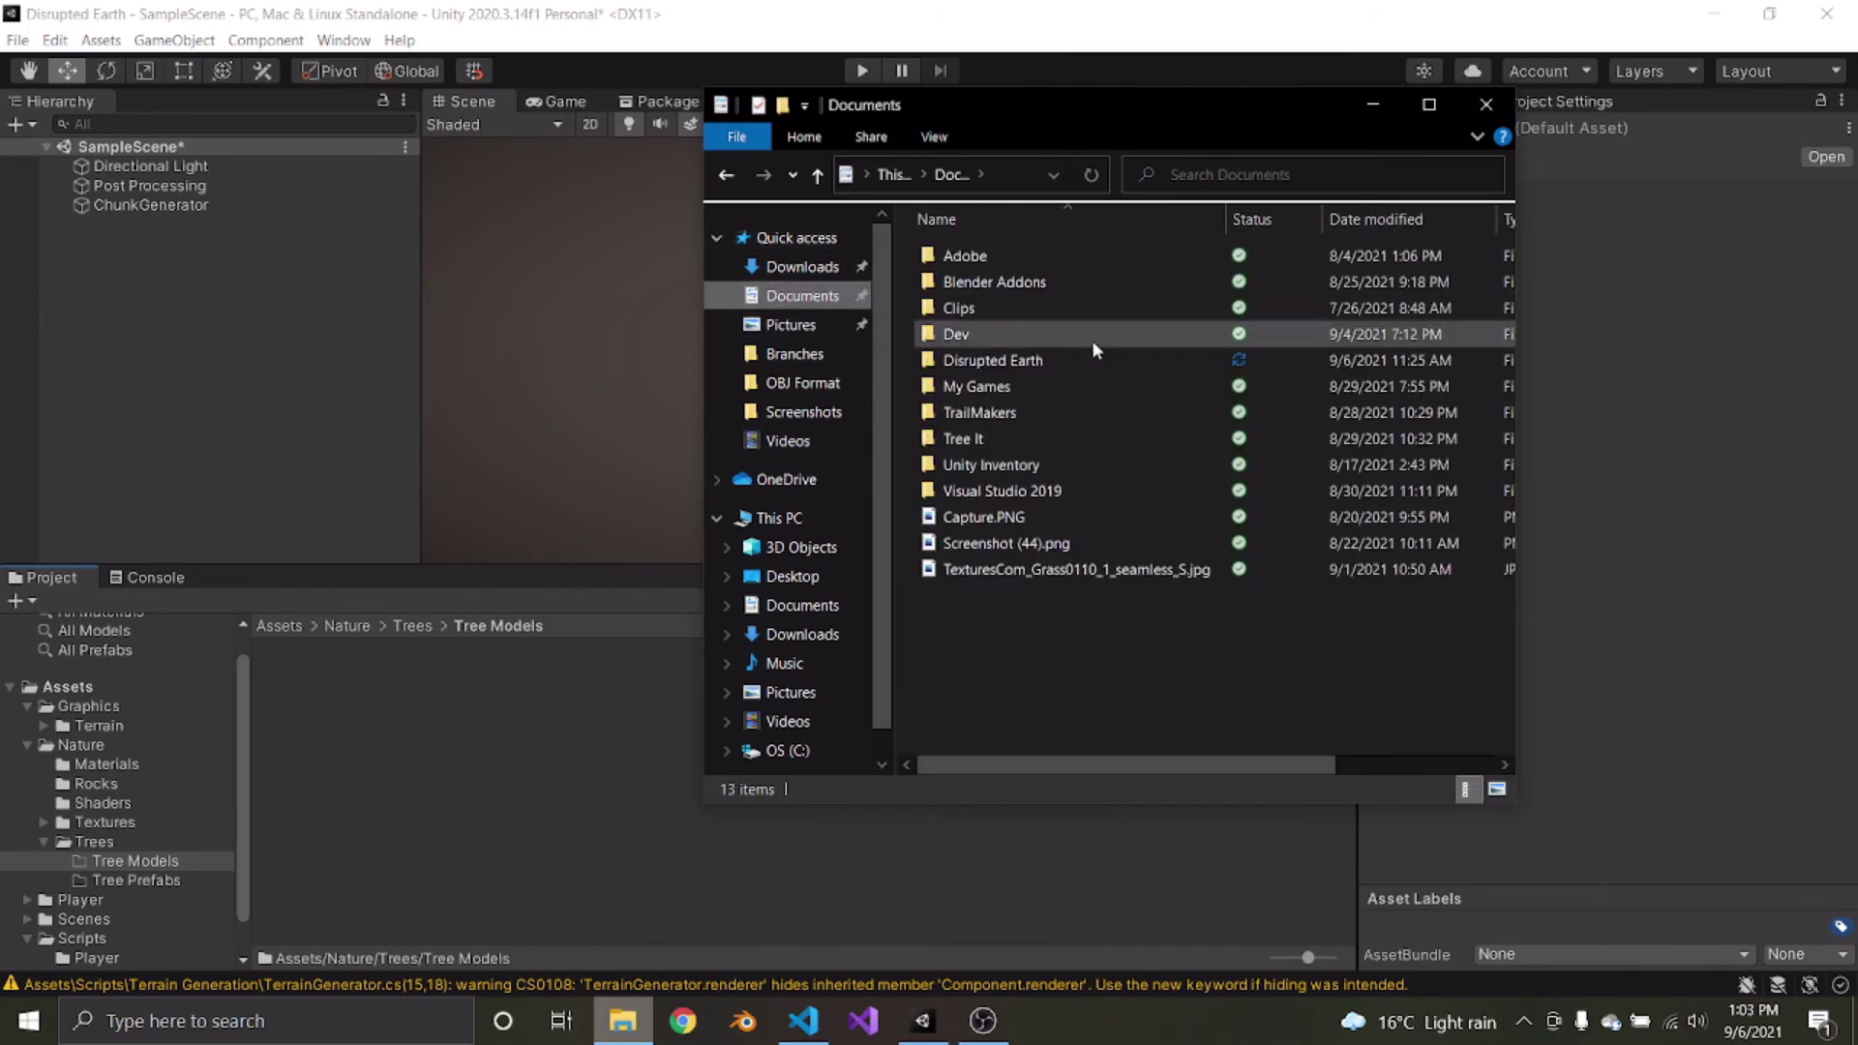
pyautogui.doubleClick(1024, 343)
pyautogui.doubleClick(989, 280)
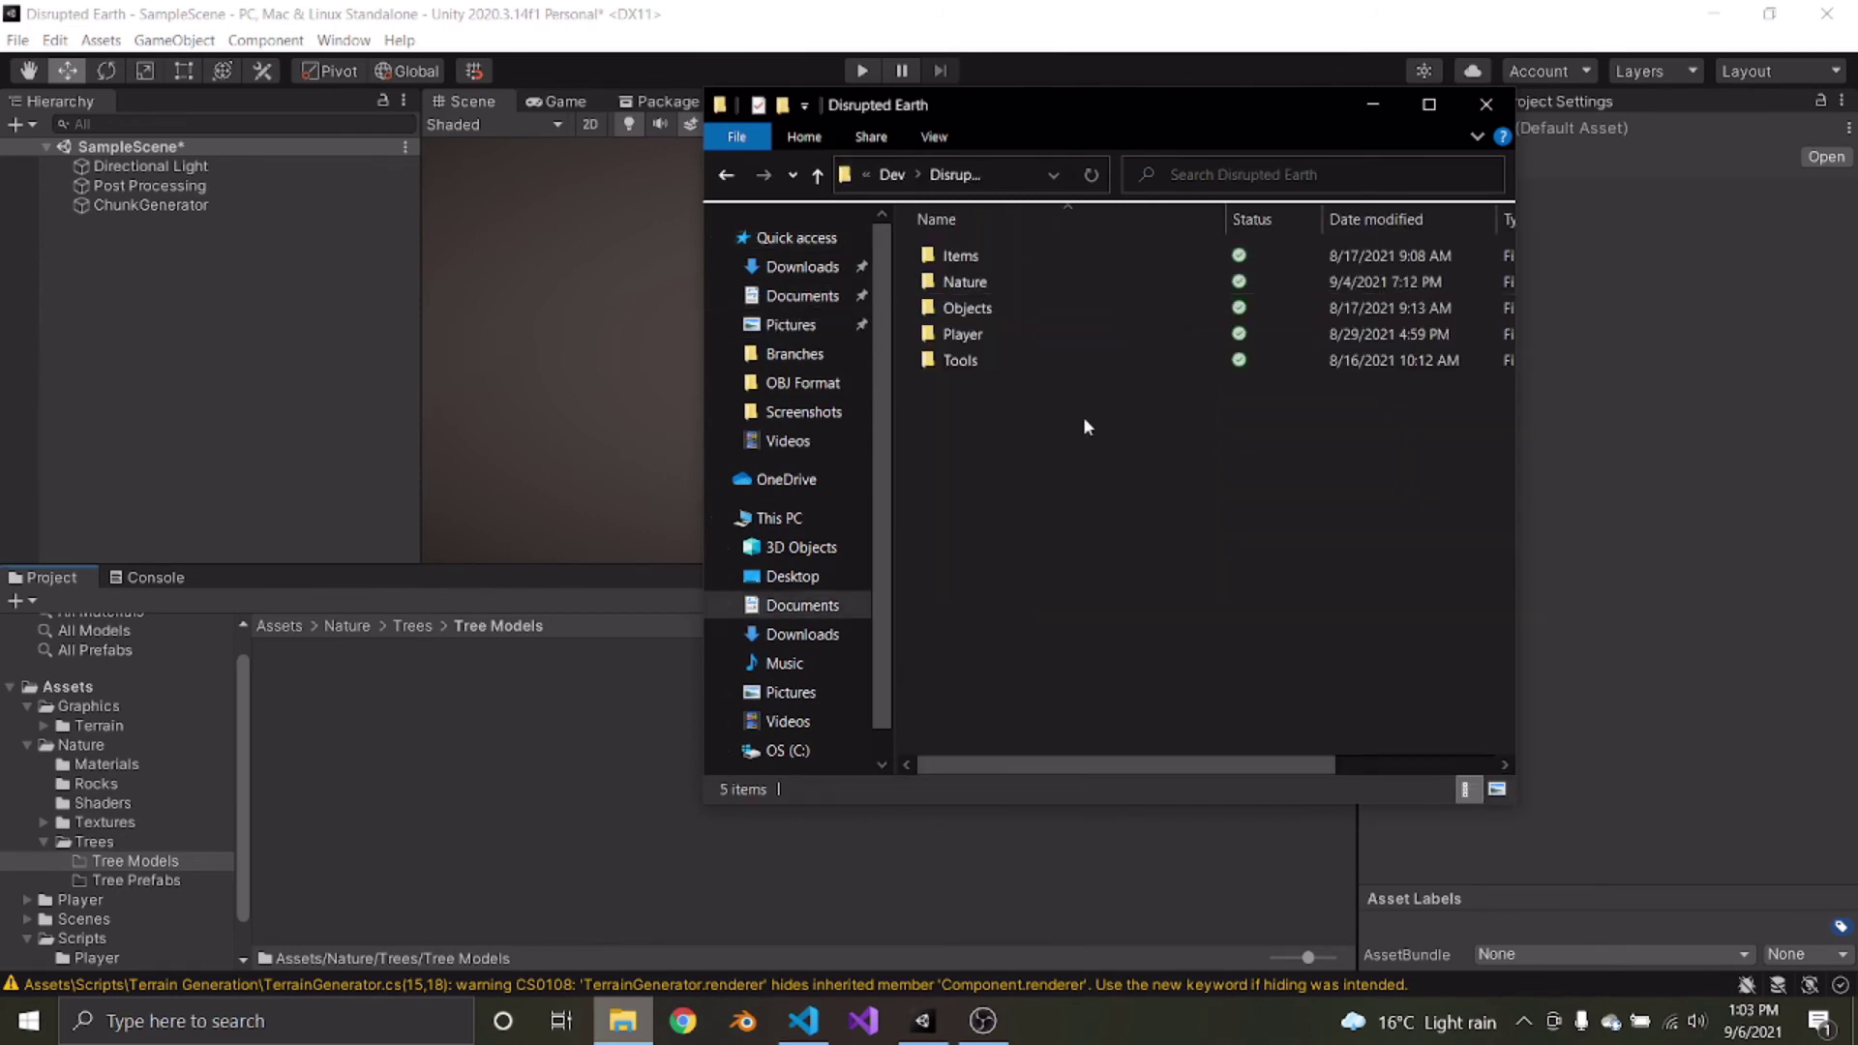
pyautogui.doubleClick(1009, 282)
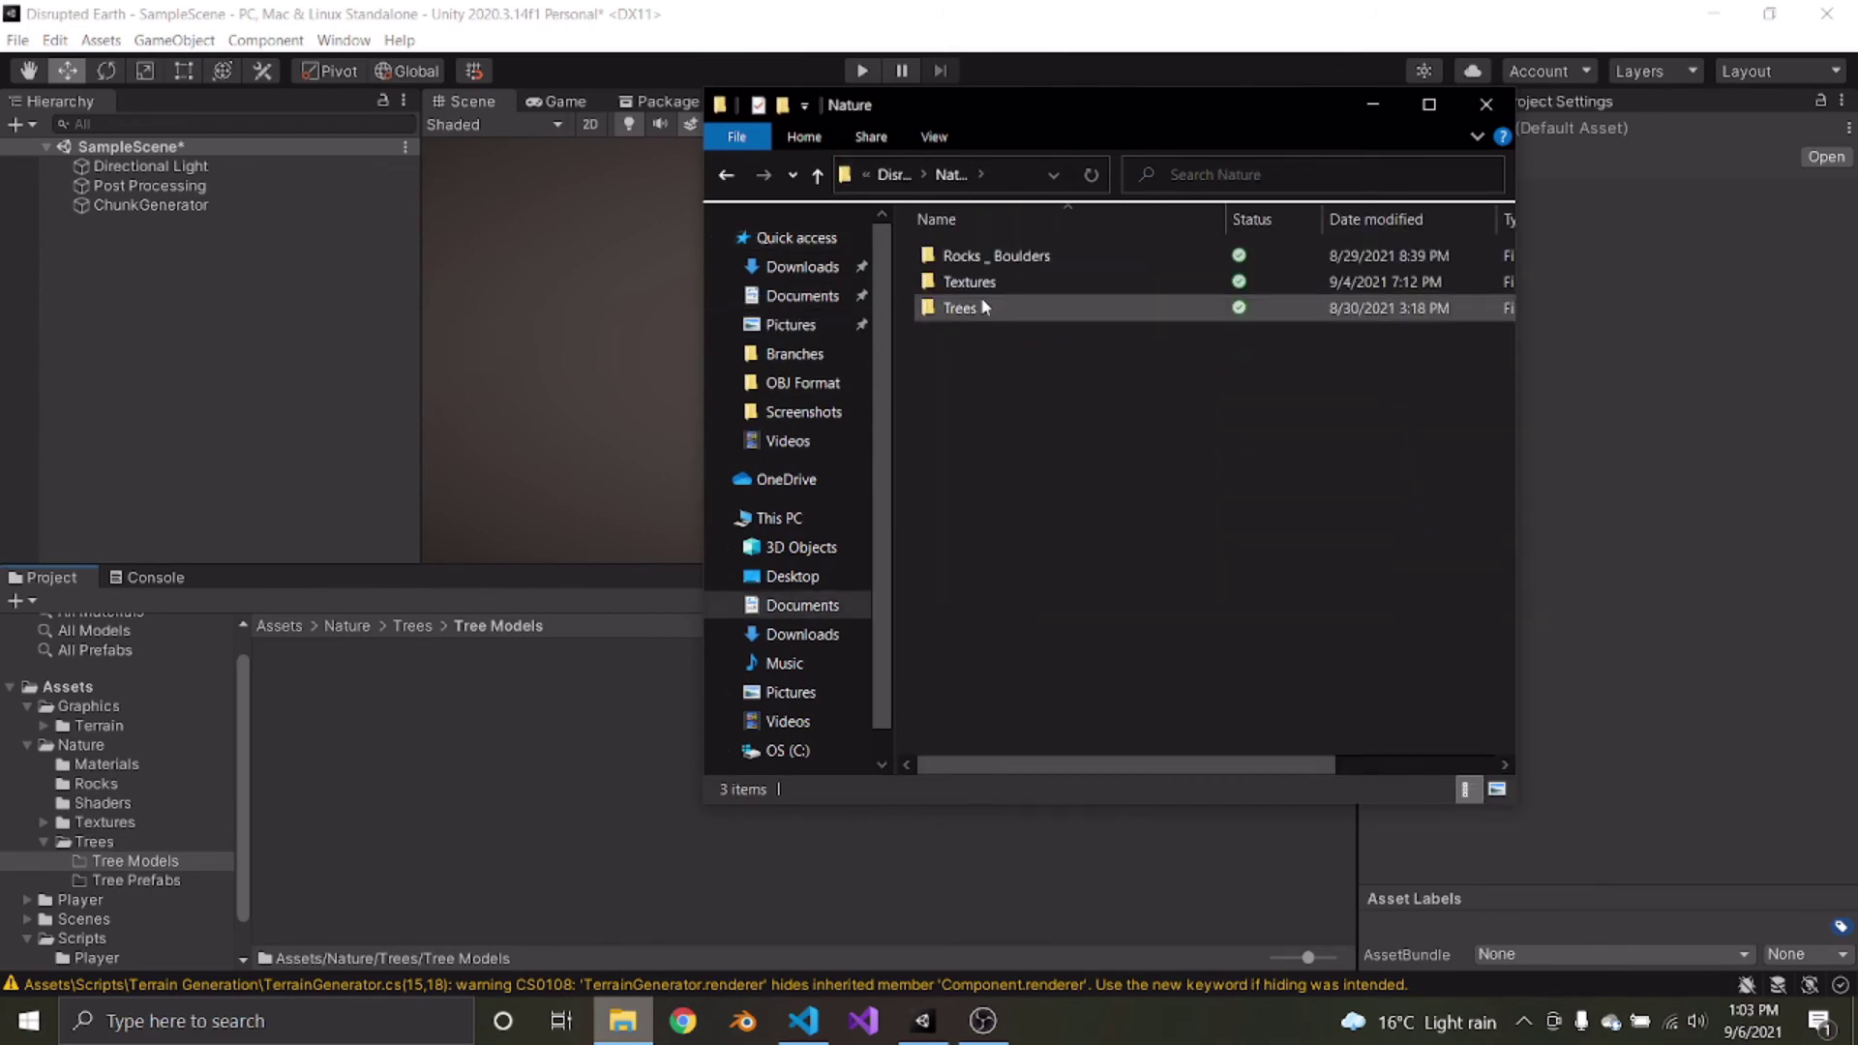
pyautogui.doubleClick(979, 308)
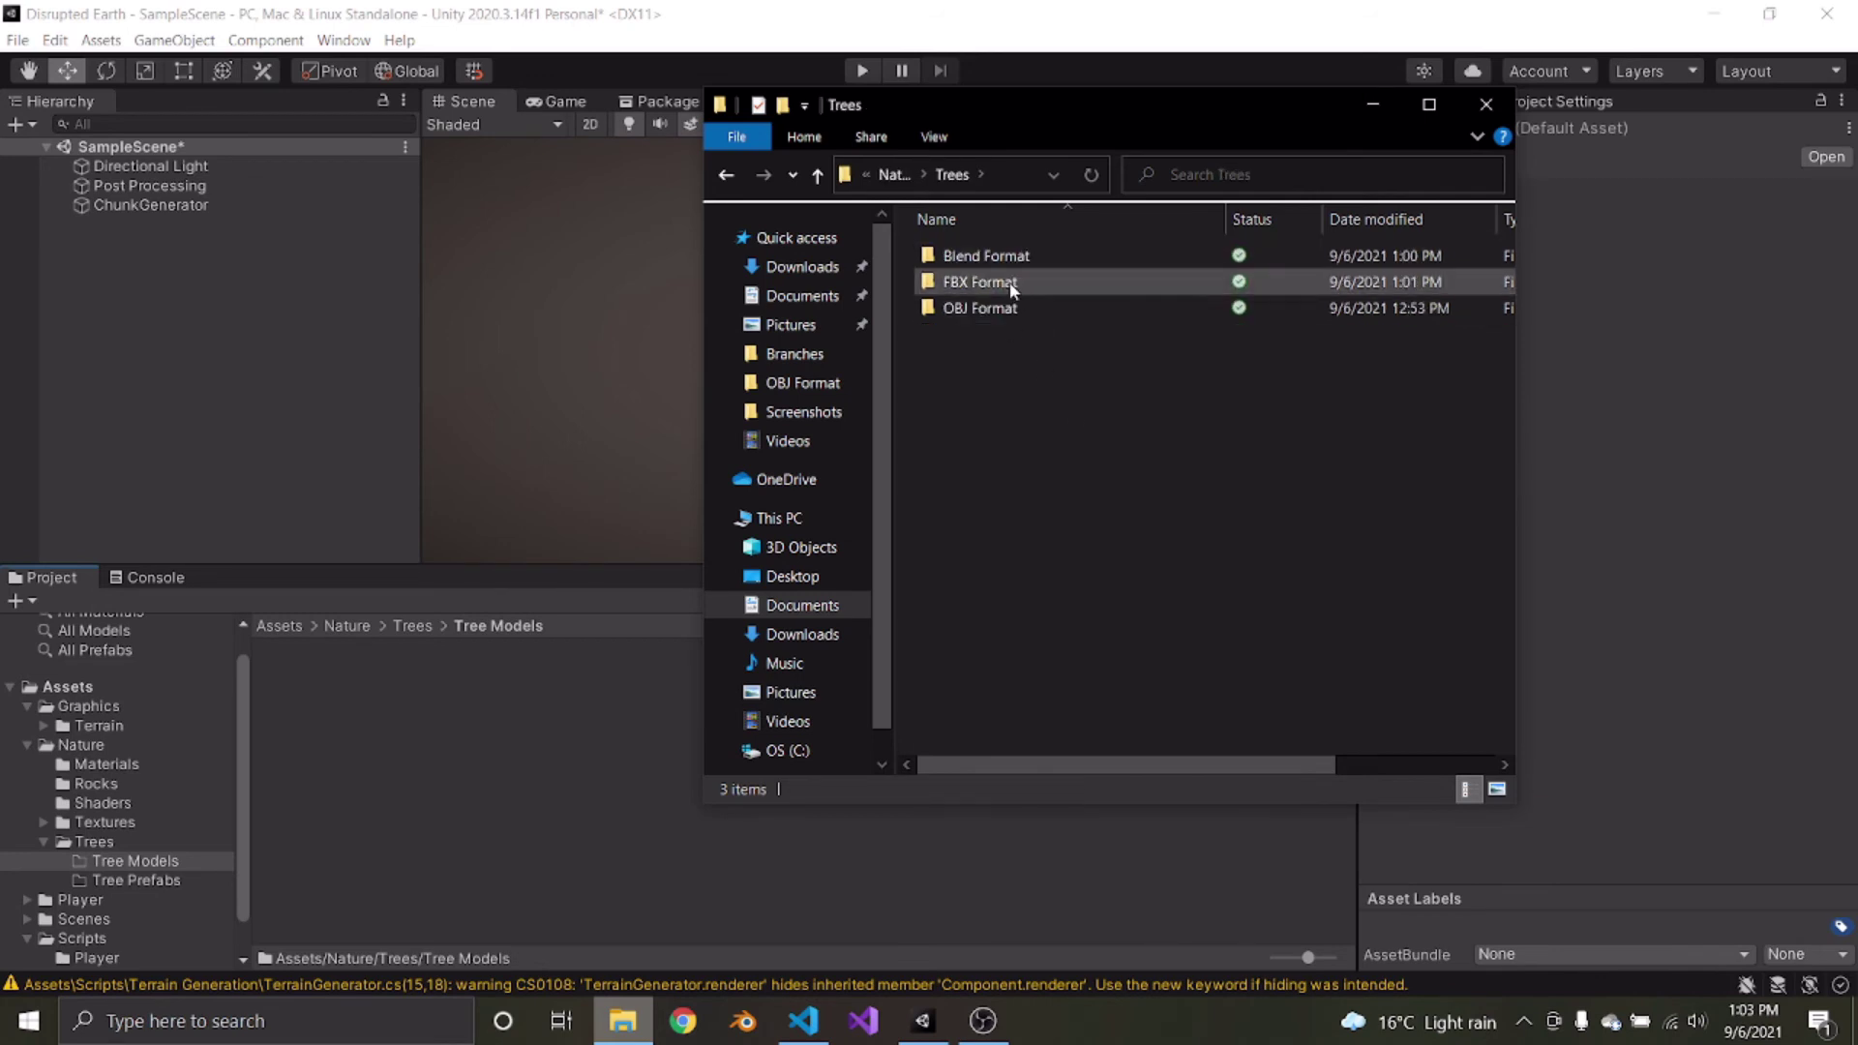
pyautogui.doubleClick(1012, 284)
pyautogui.click(941, 260)
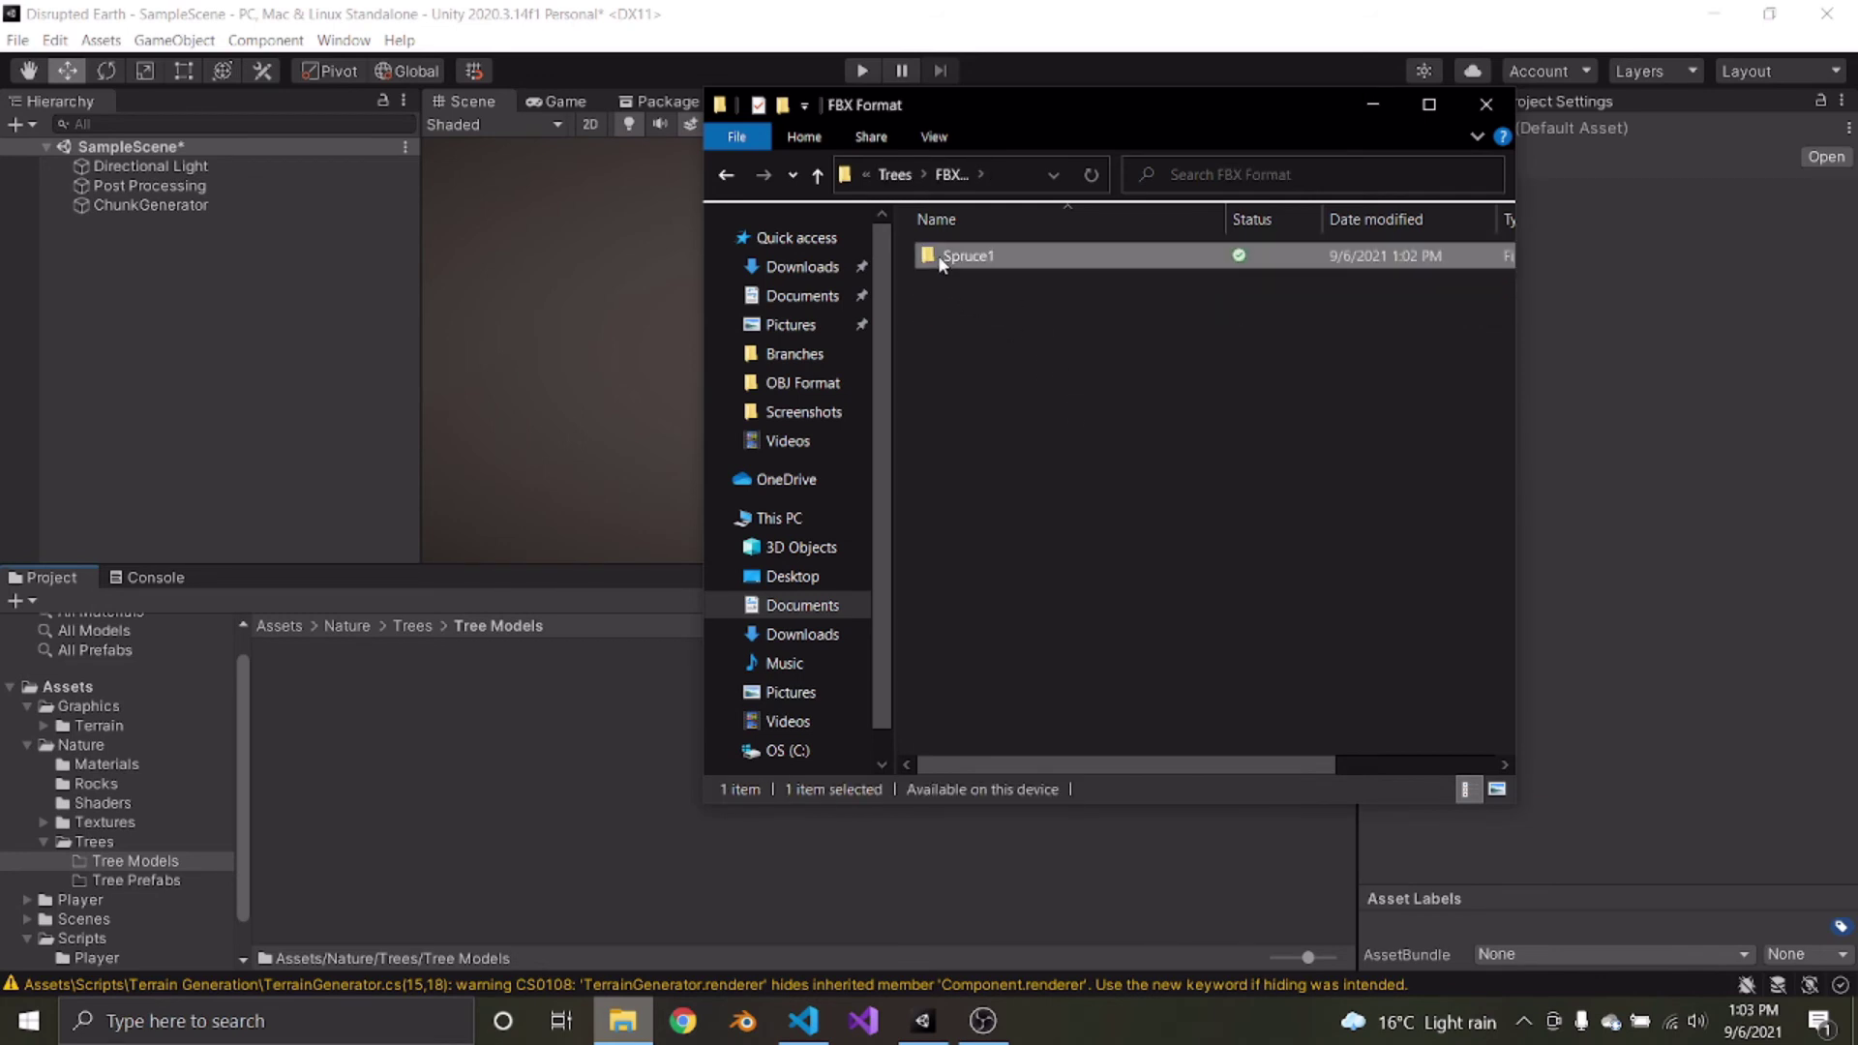
# Import the Spruce1 folder with its LOD FBX files into Unity's Tree Models folder, close File Explorer, and open the imported folder
pyautogui.doubleClick(1043, 253)
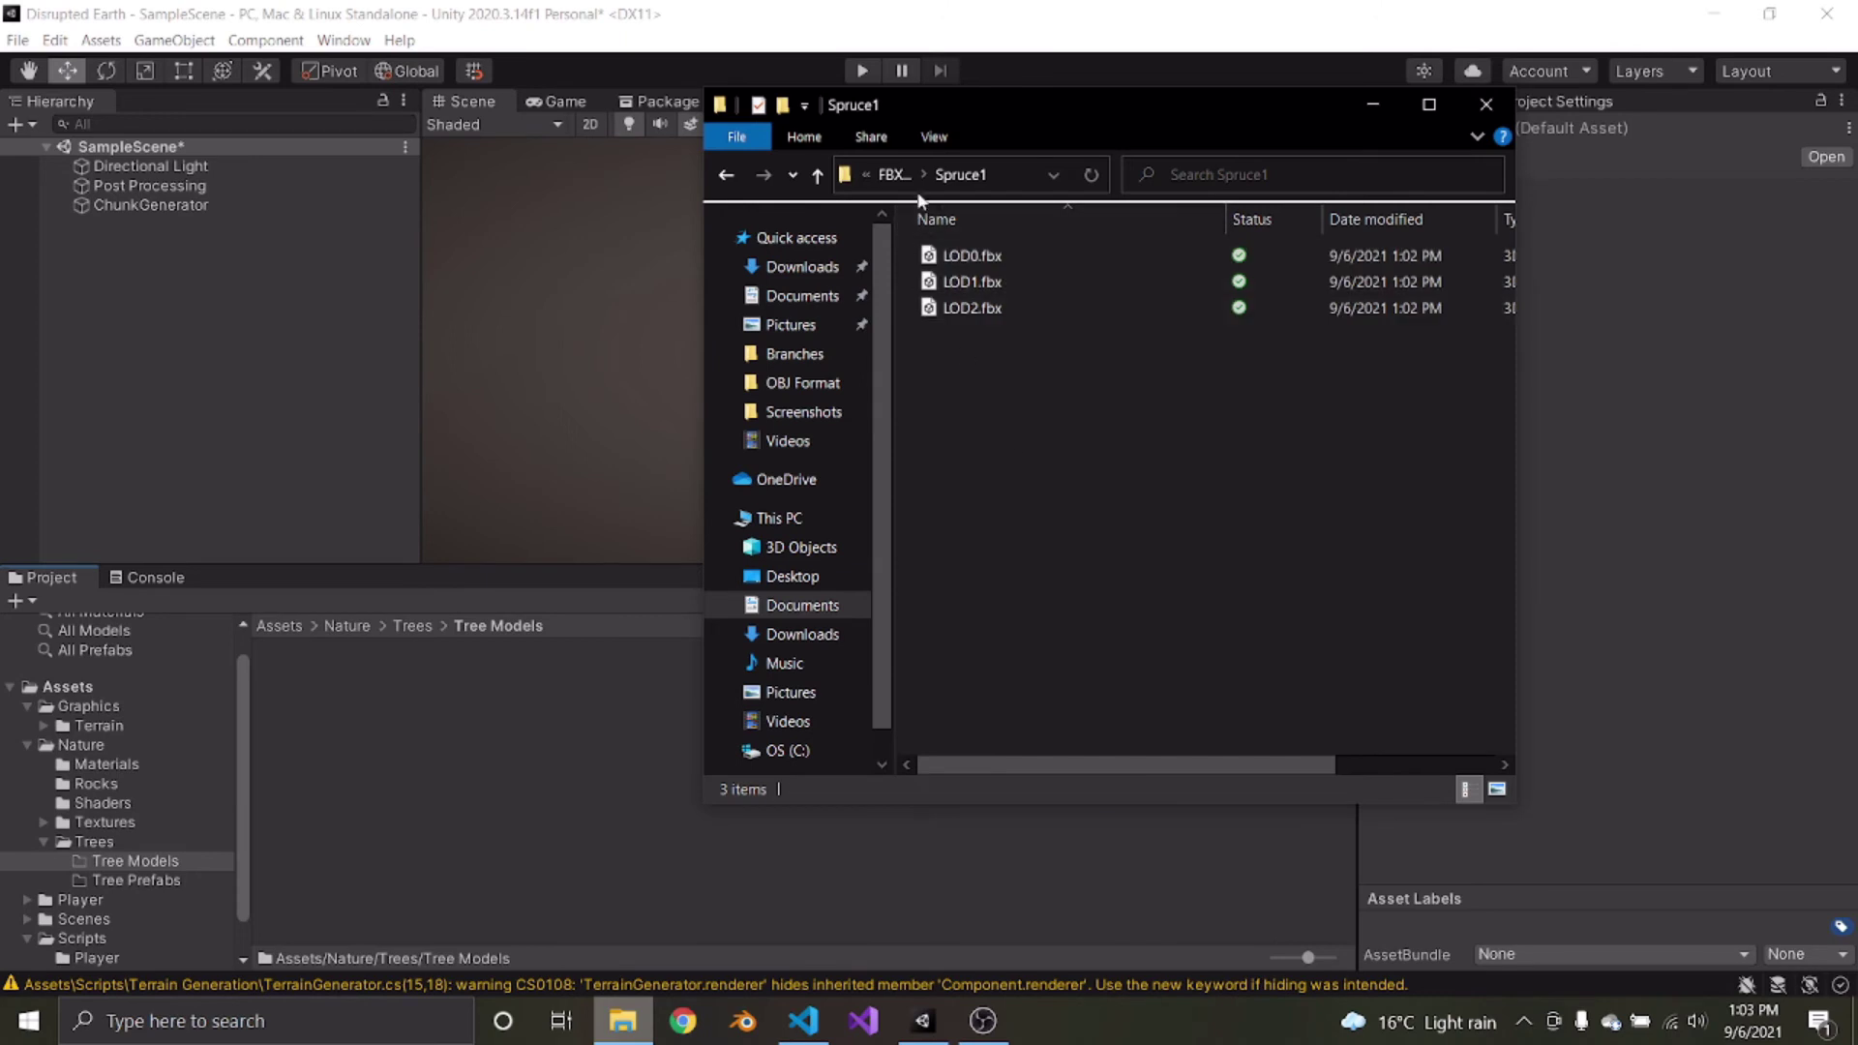
pyautogui.press('BackSpace')
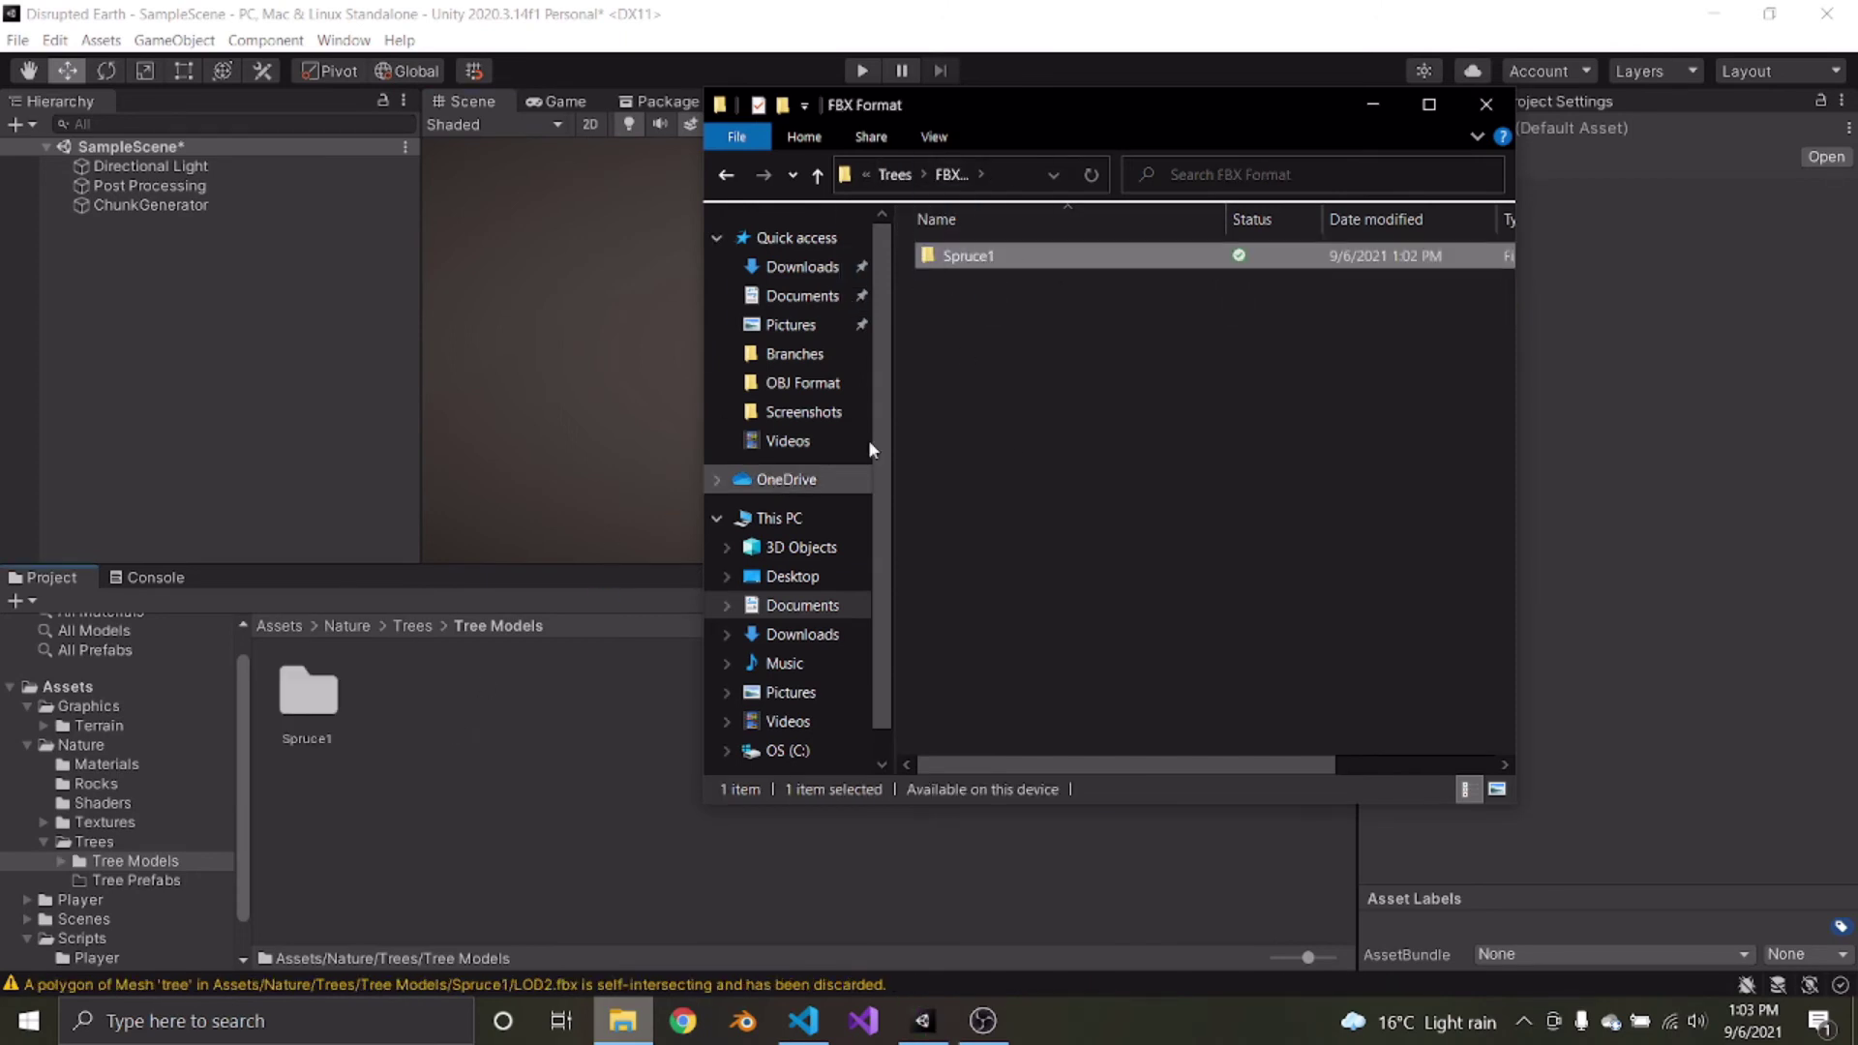
pyautogui.click(1487, 104)
pyautogui.moveTo(871, 415); pyautogui.dragTo(493, 307, button='right')
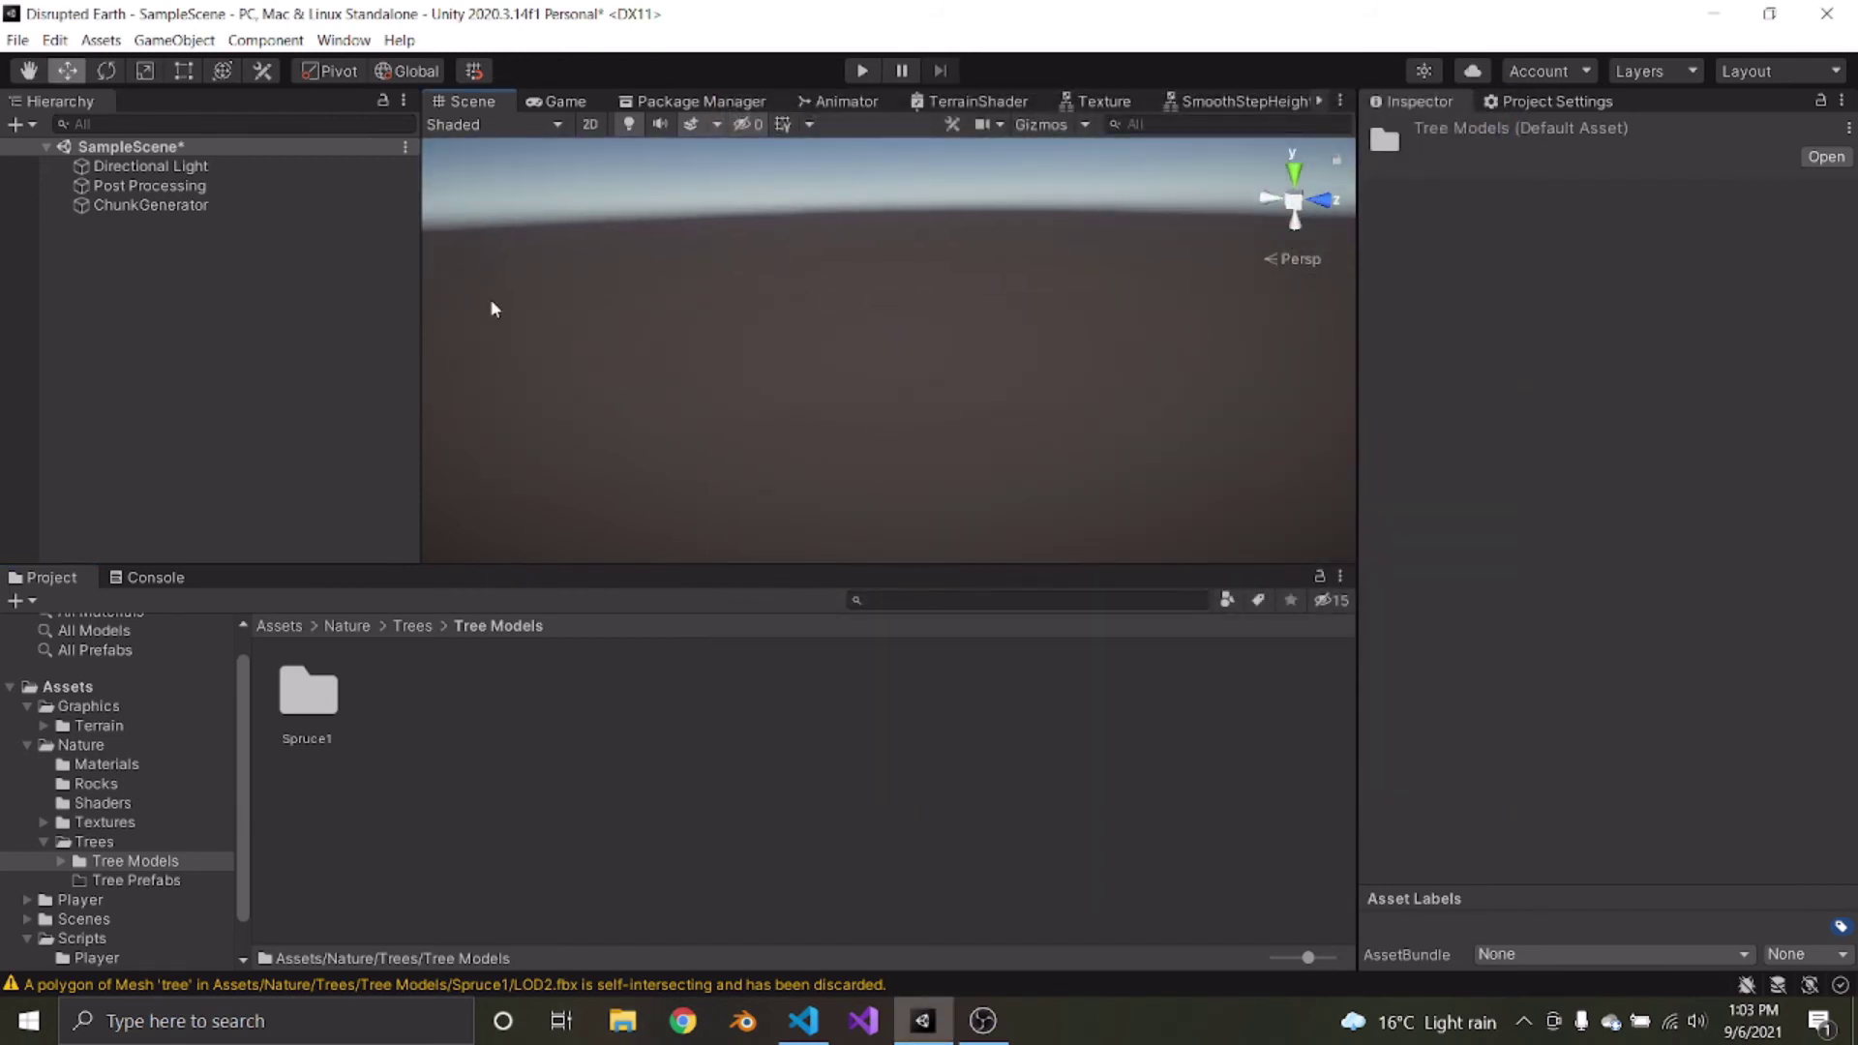
pyautogui.doubleClick(339, 745)
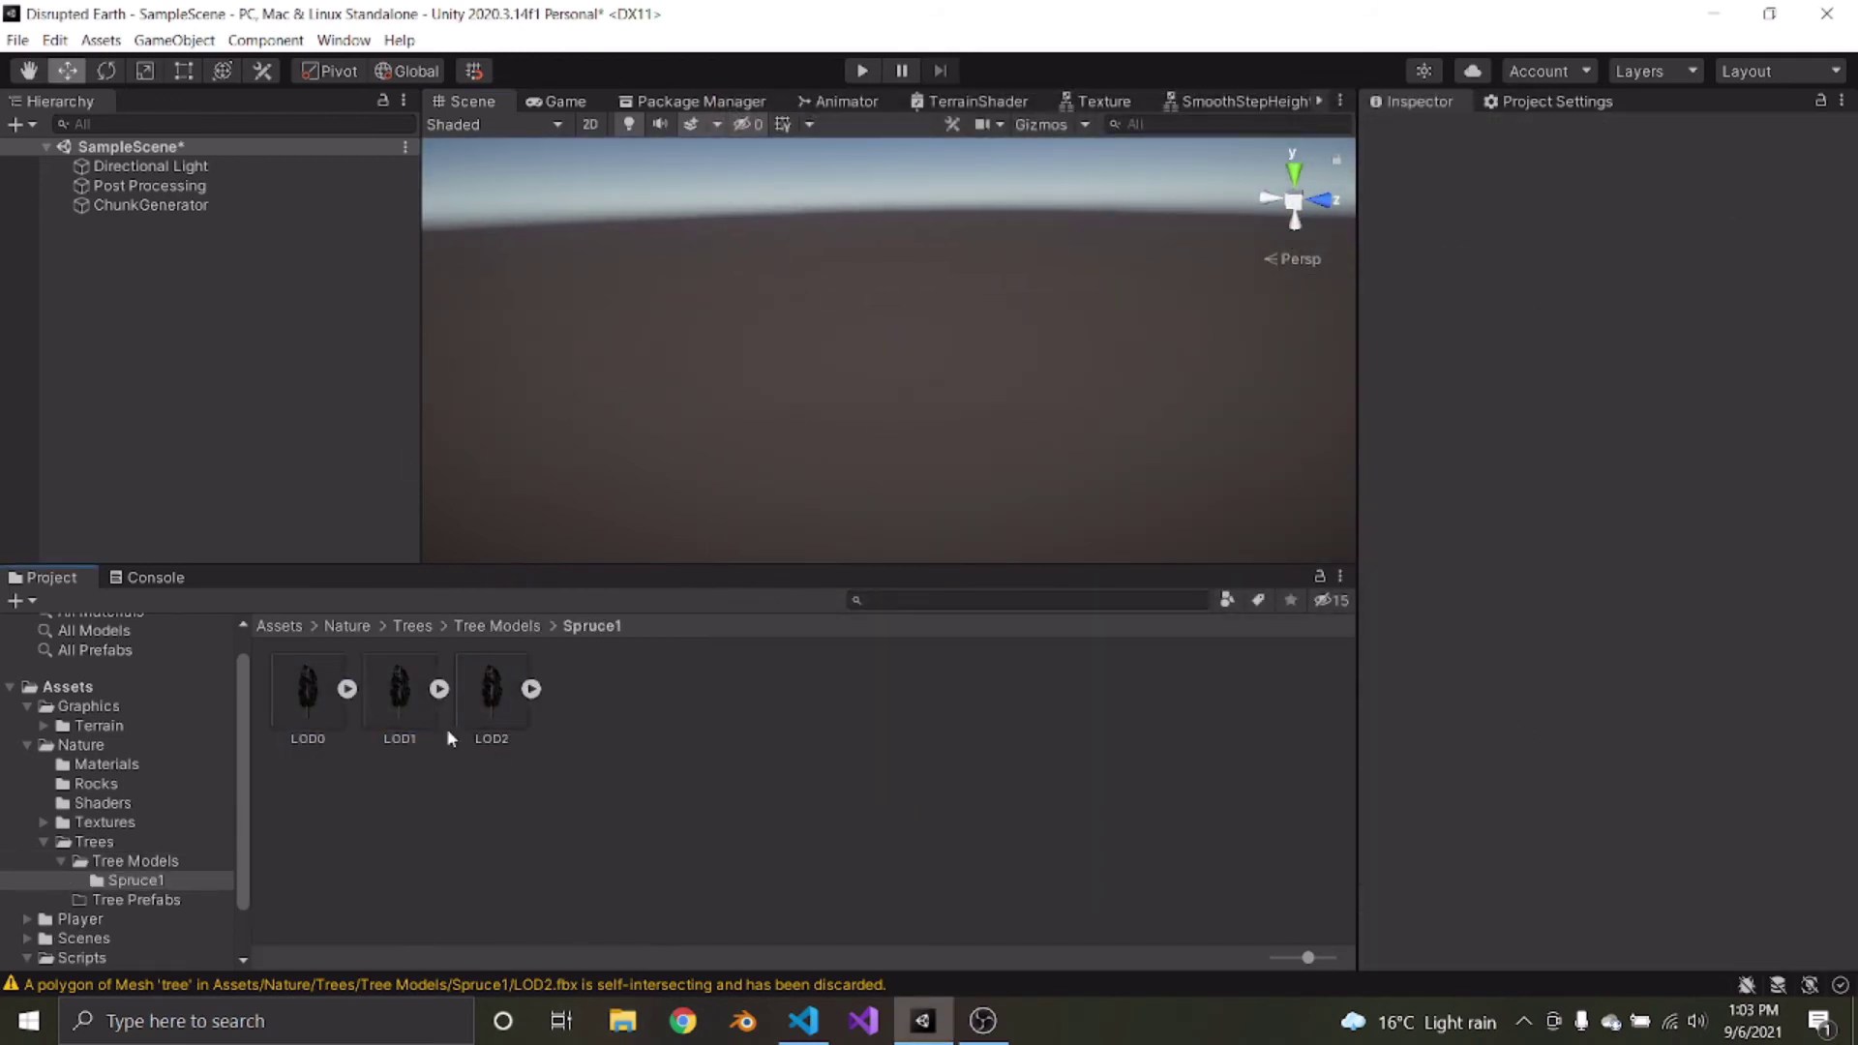
# Examine the Pine Bark and Spruce Branches materials in Assets > Nature > Materials, rotating the Spruce Branches preview
pyautogui.click(458, 628)
pyautogui.click(406, 627)
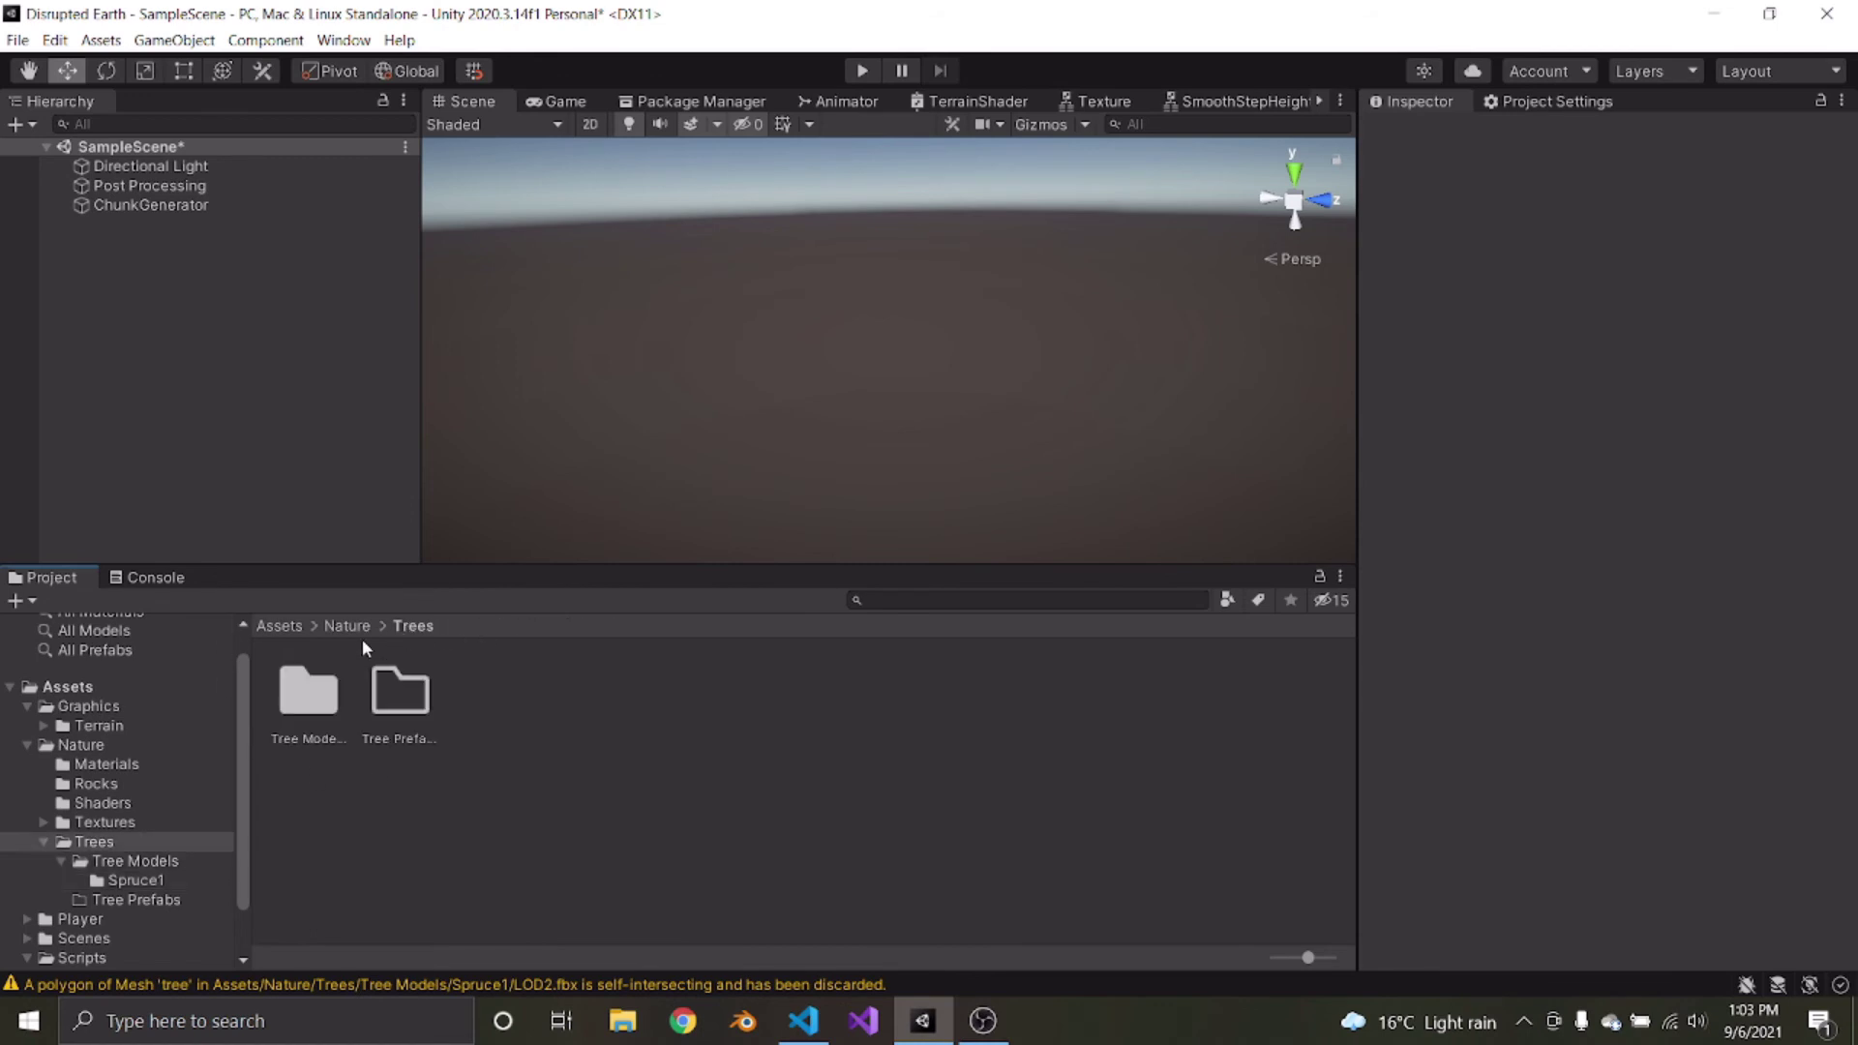
pyautogui.click(354, 627)
pyautogui.doubleClick(339, 704)
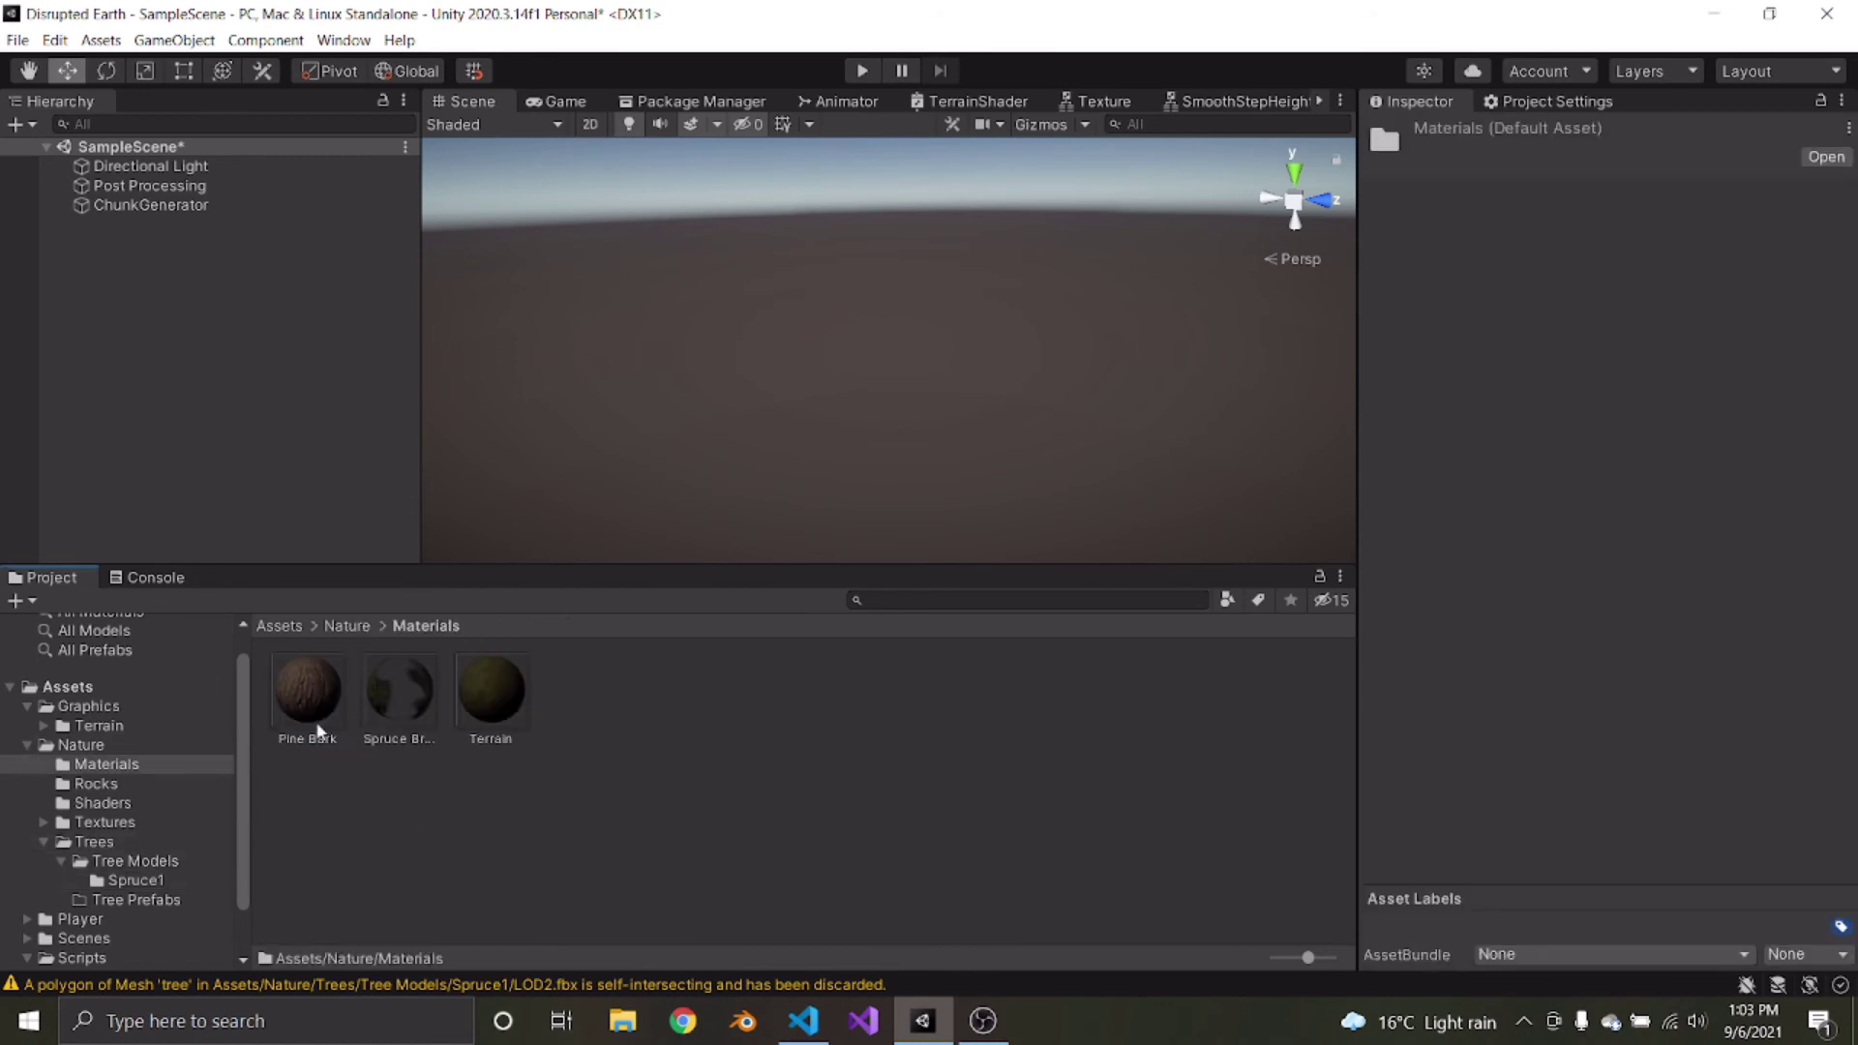
pyautogui.click(306, 682)
pyautogui.click(399, 692)
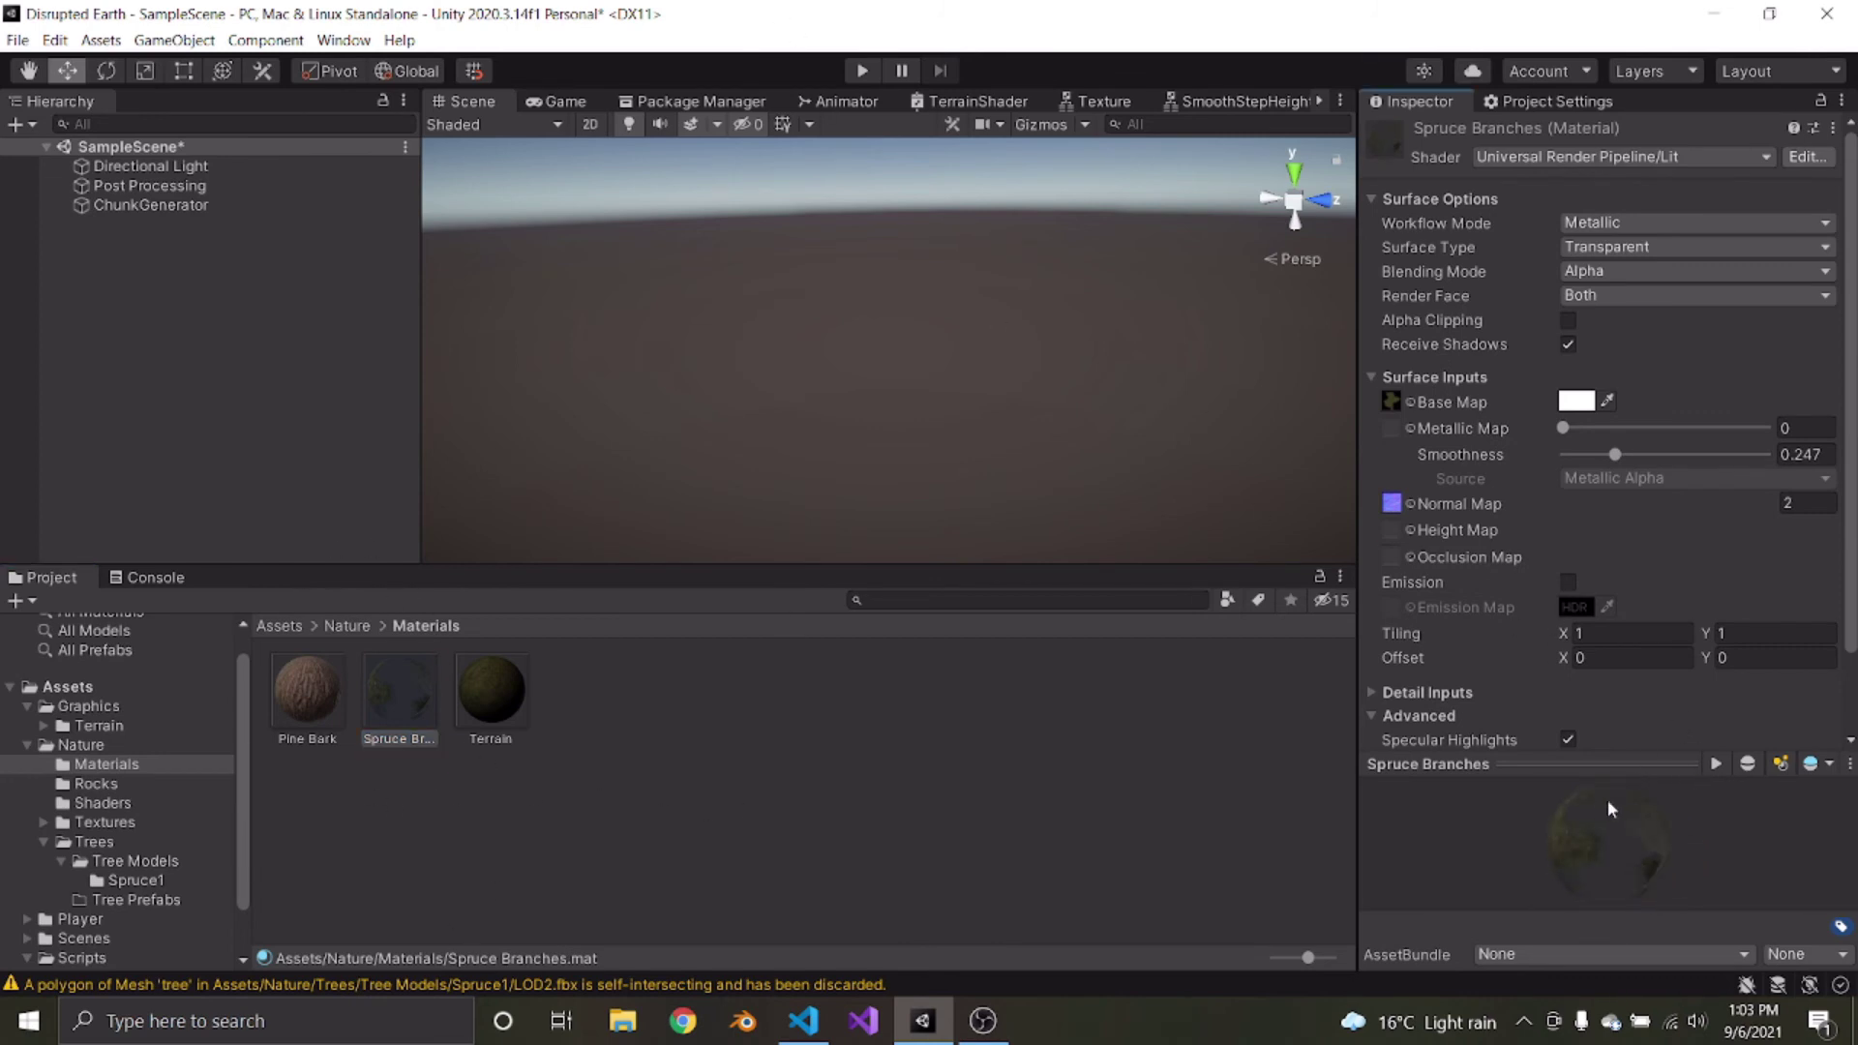
pyautogui.moveTo(1608, 805); pyautogui.dragTo(1189, 822)
# Open the Spruce1 model folder under Assets > Nature > Trees > Tree Models
pyautogui.click(278, 628)
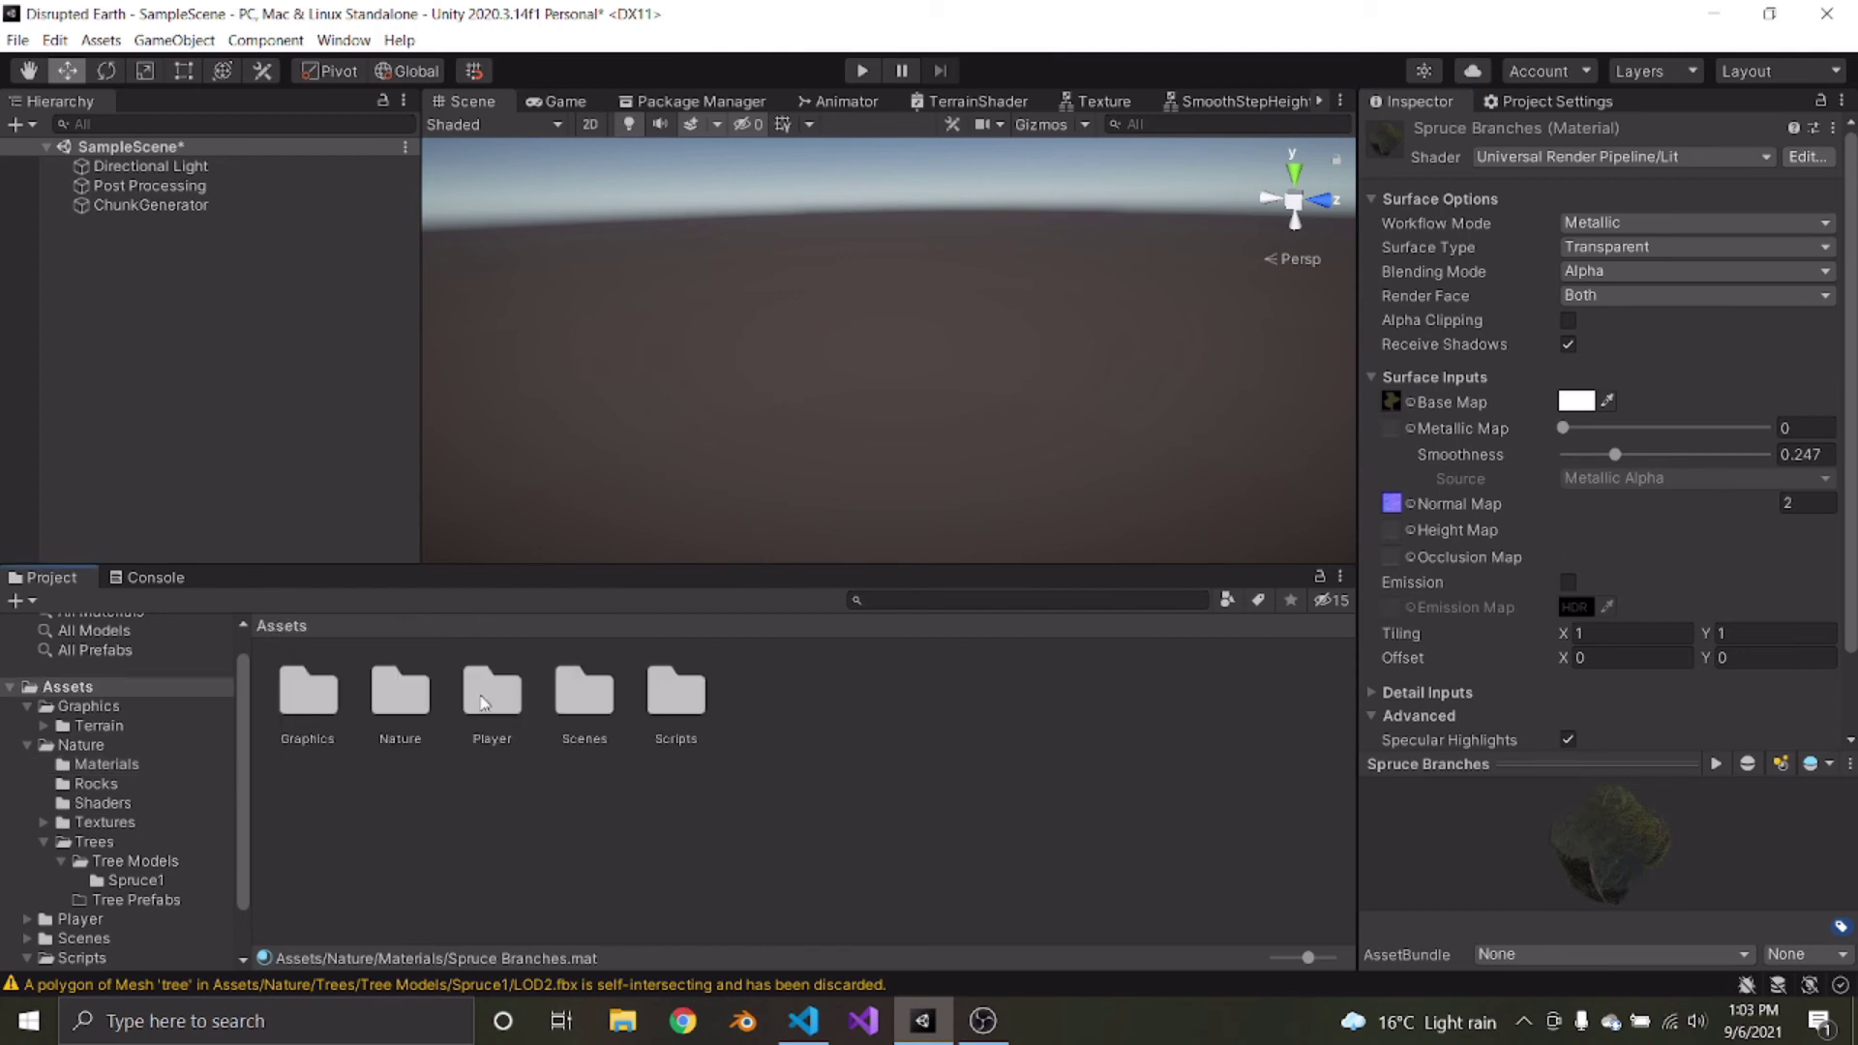
pyautogui.doubleClick(377, 716)
pyautogui.doubleClick(664, 722)
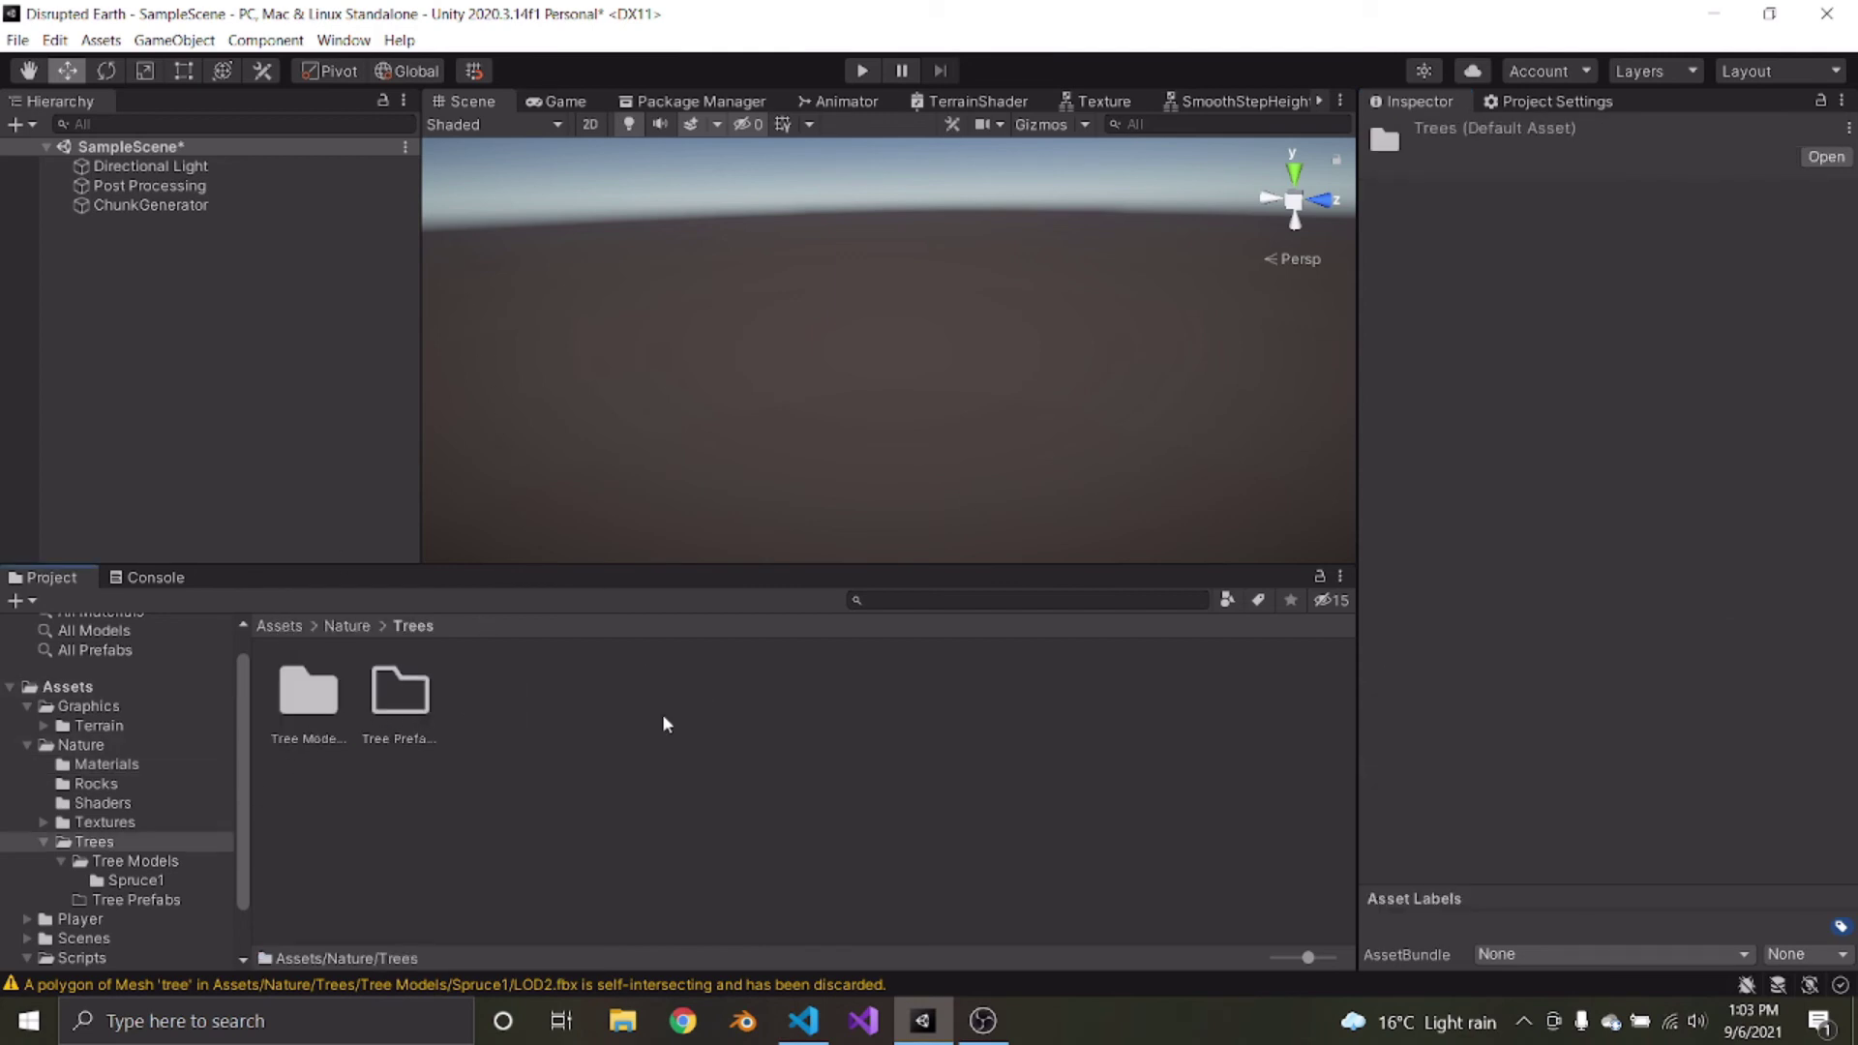
pyautogui.doubleClick(301, 707)
pyautogui.doubleClick(312, 685)
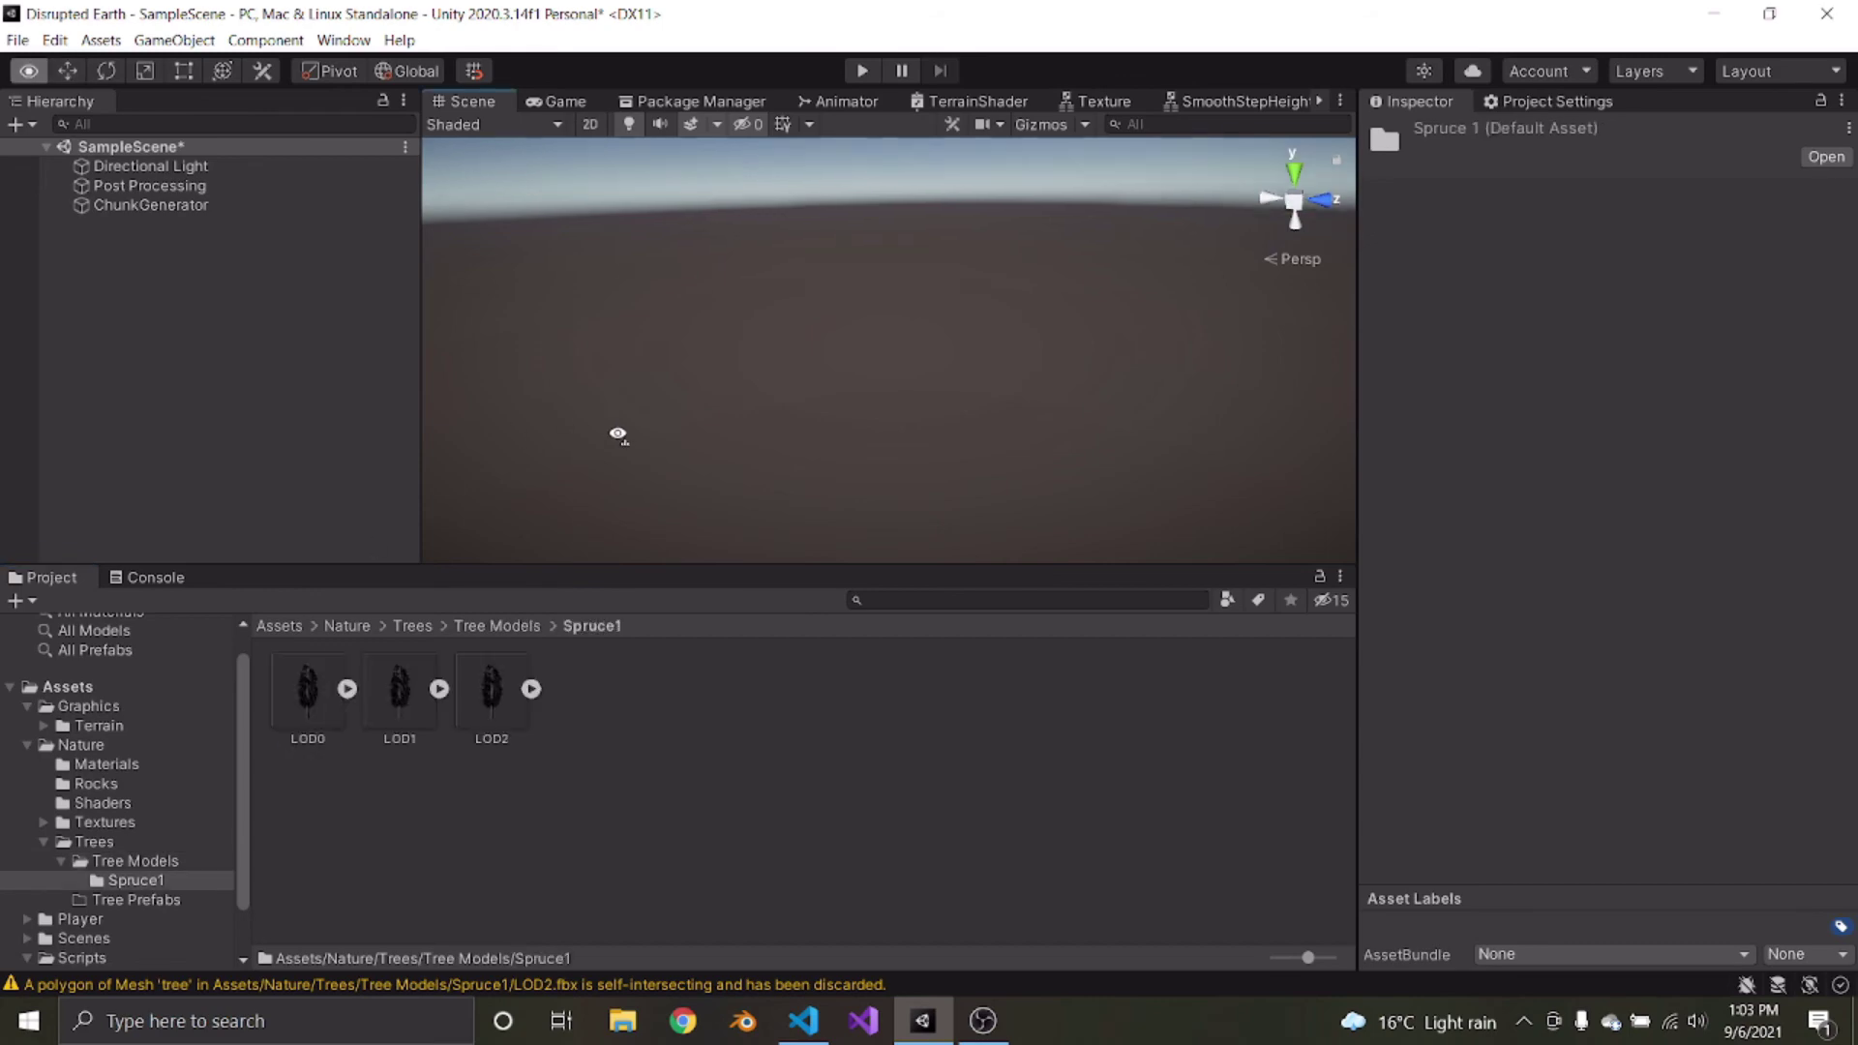
pyautogui.moveTo(304, 670); pyautogui.dragTo(724, 548)
pyautogui.press('f')
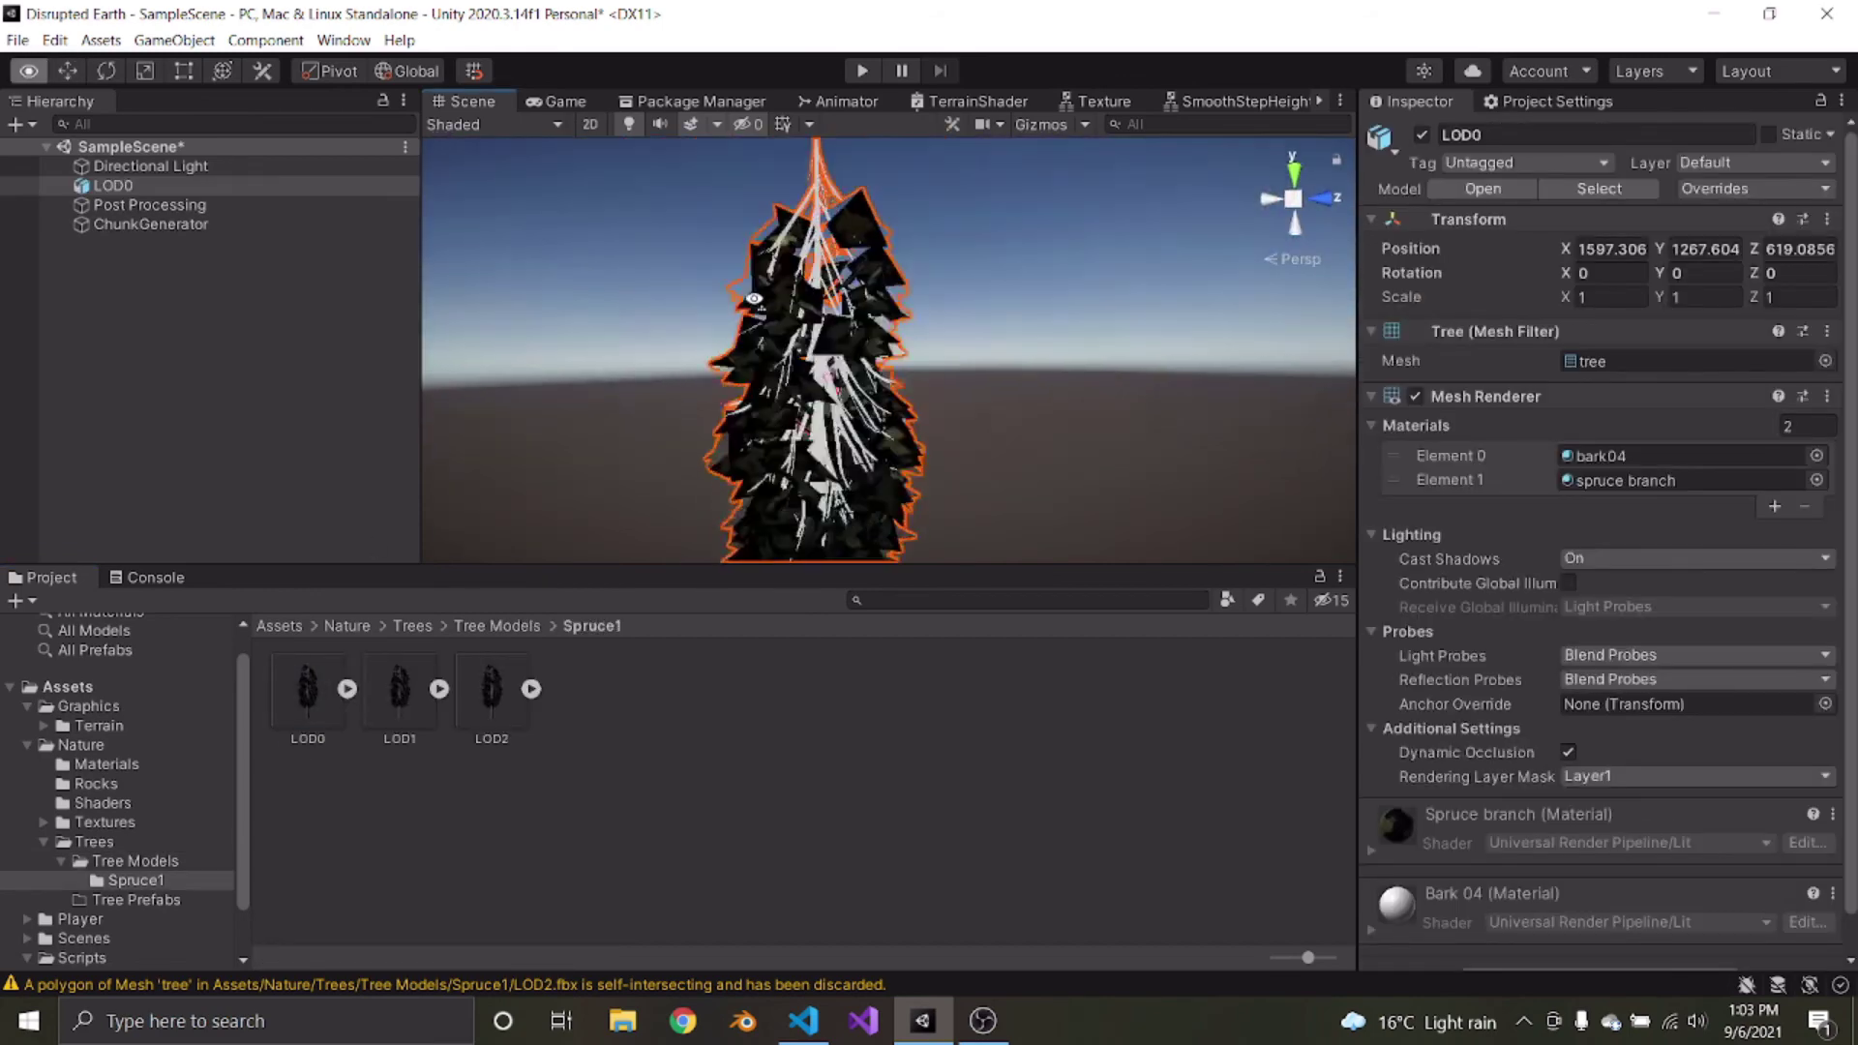
pyautogui.press('Delete')
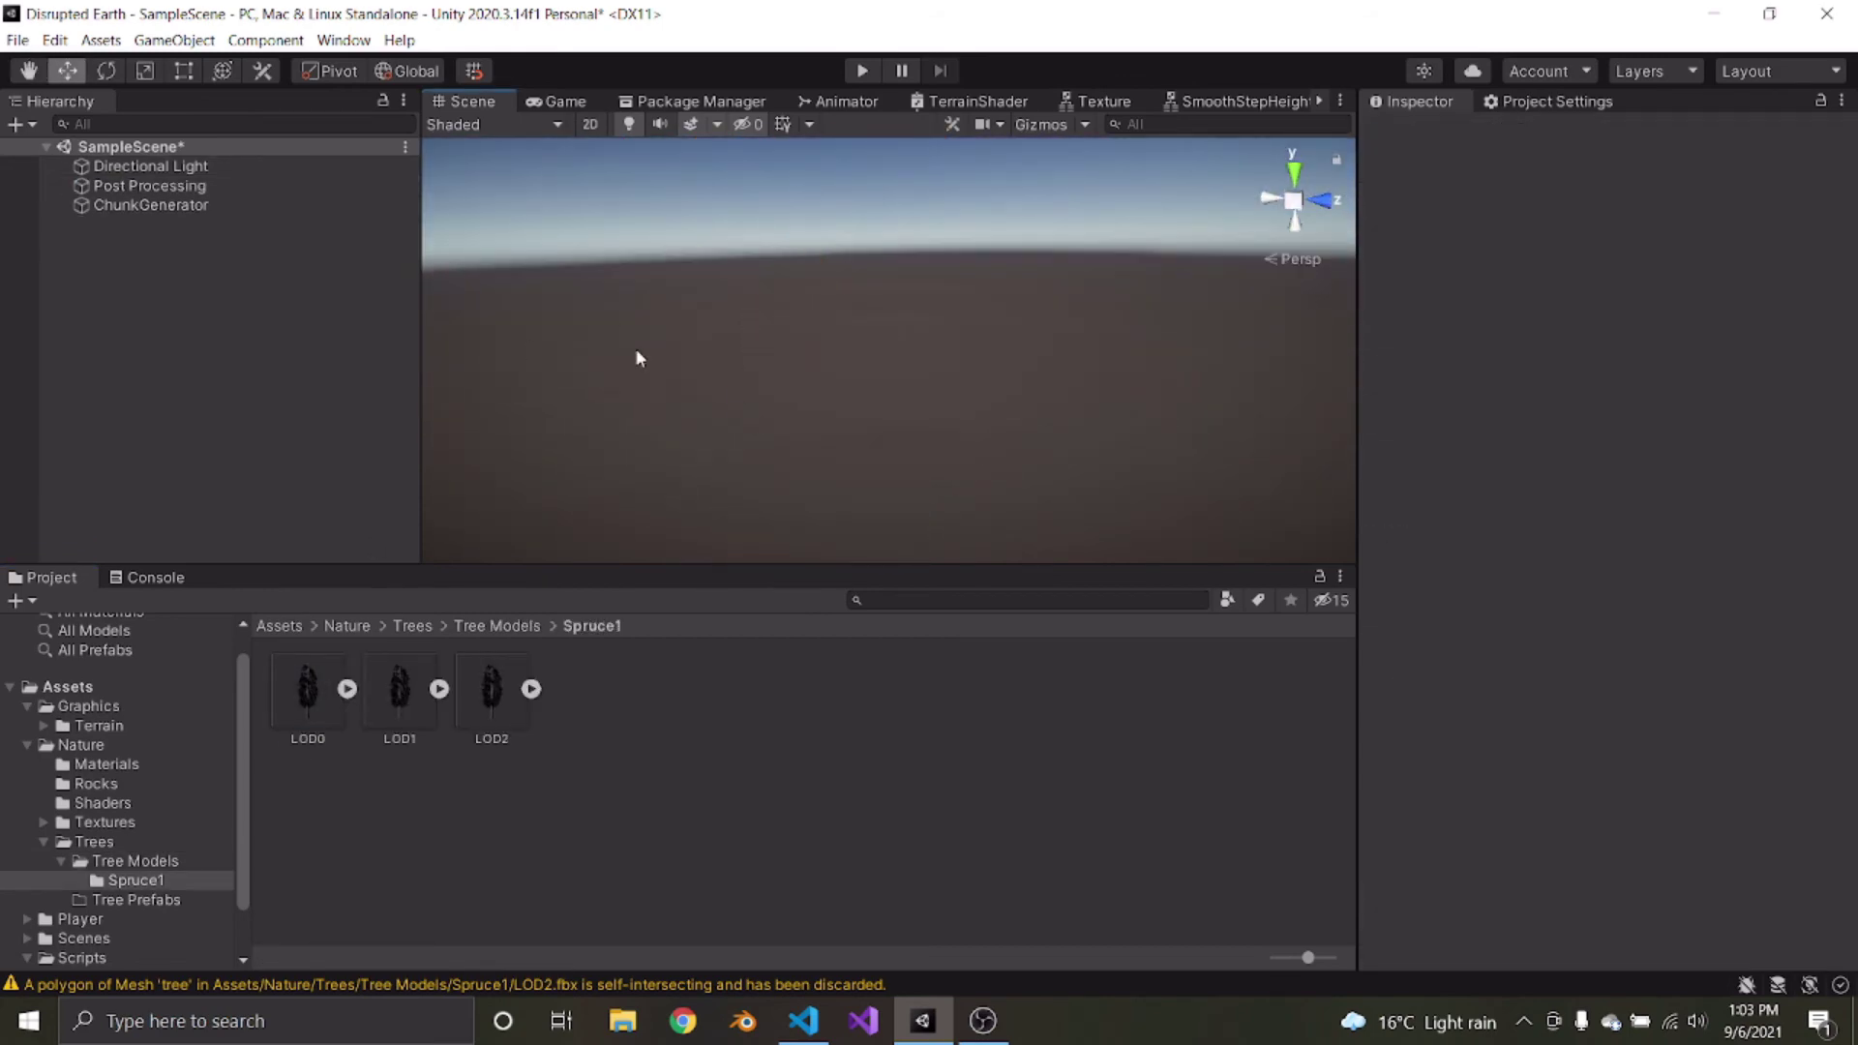
# Create an empty game object named Spruce1 in the scene and reset its transform
pyautogui.click(21, 124)
pyautogui.click(41, 153)
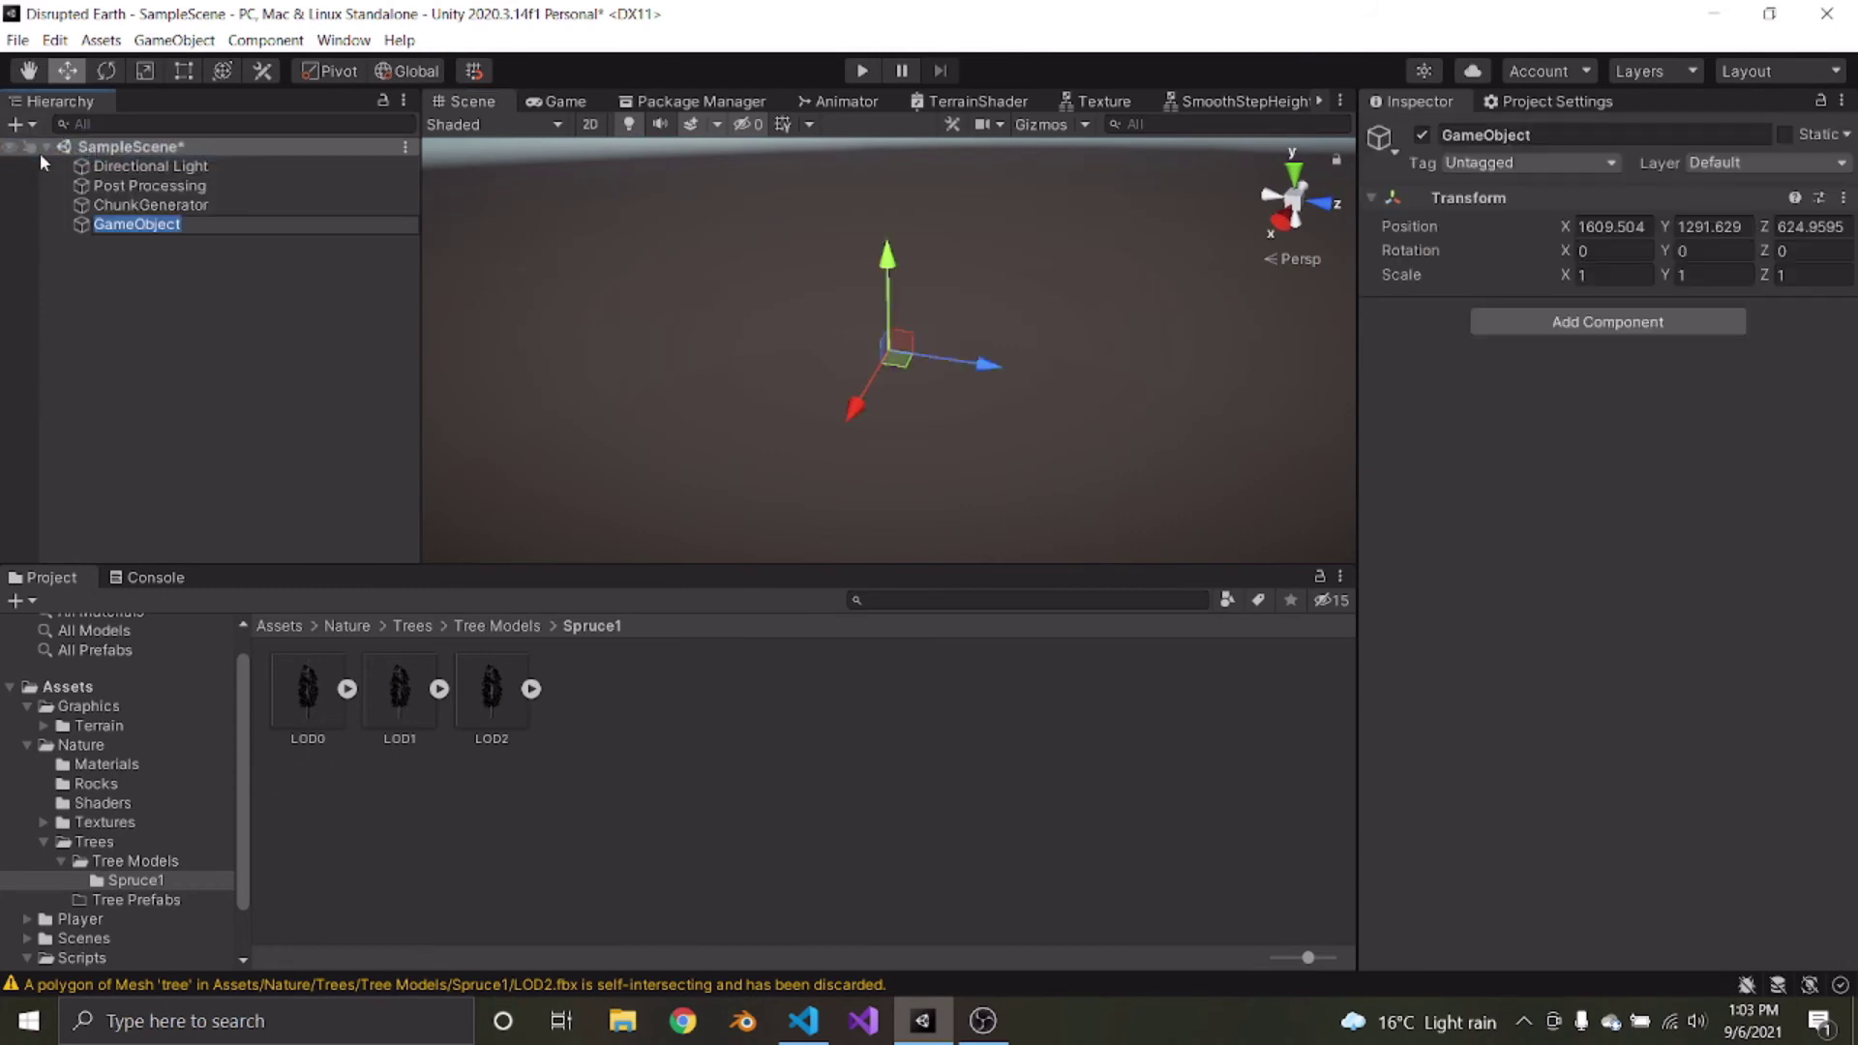
pyautogui.write('Spruce1')
pyautogui.press('Return')
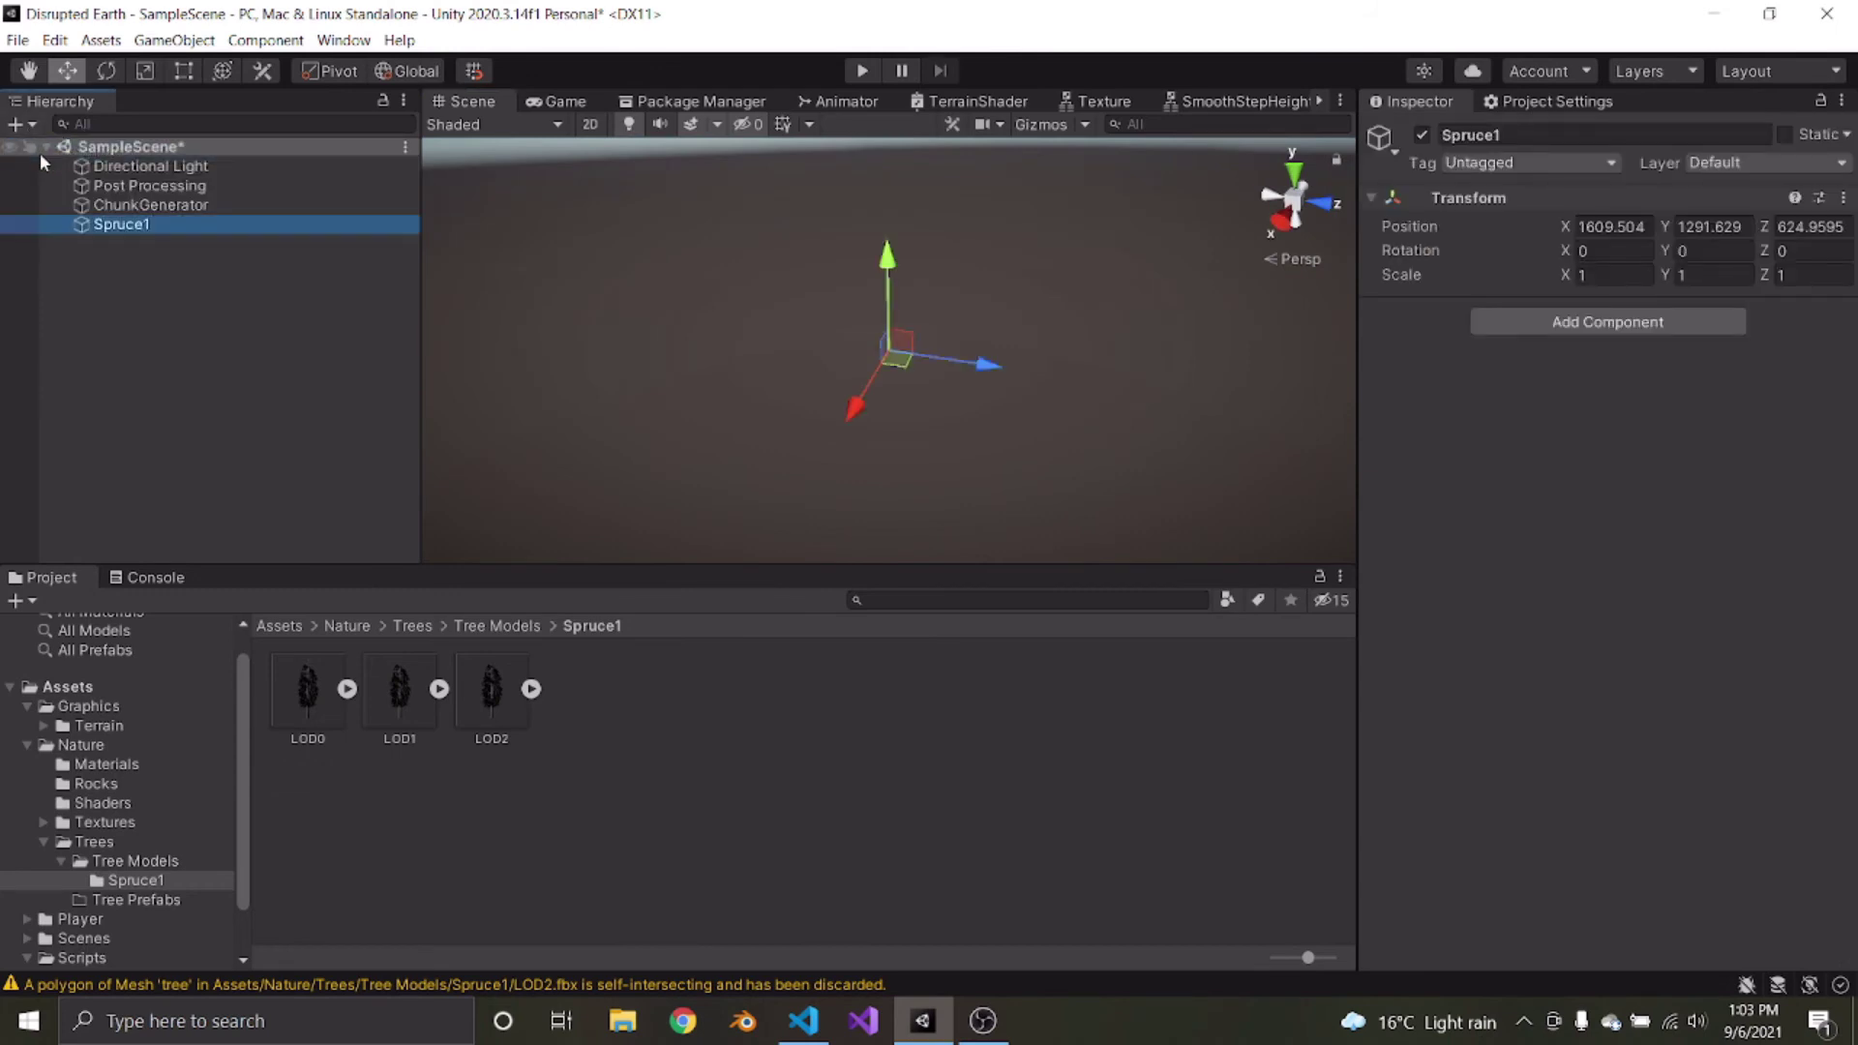
pyautogui.click(1625, 234)
pyautogui.click(1843, 197)
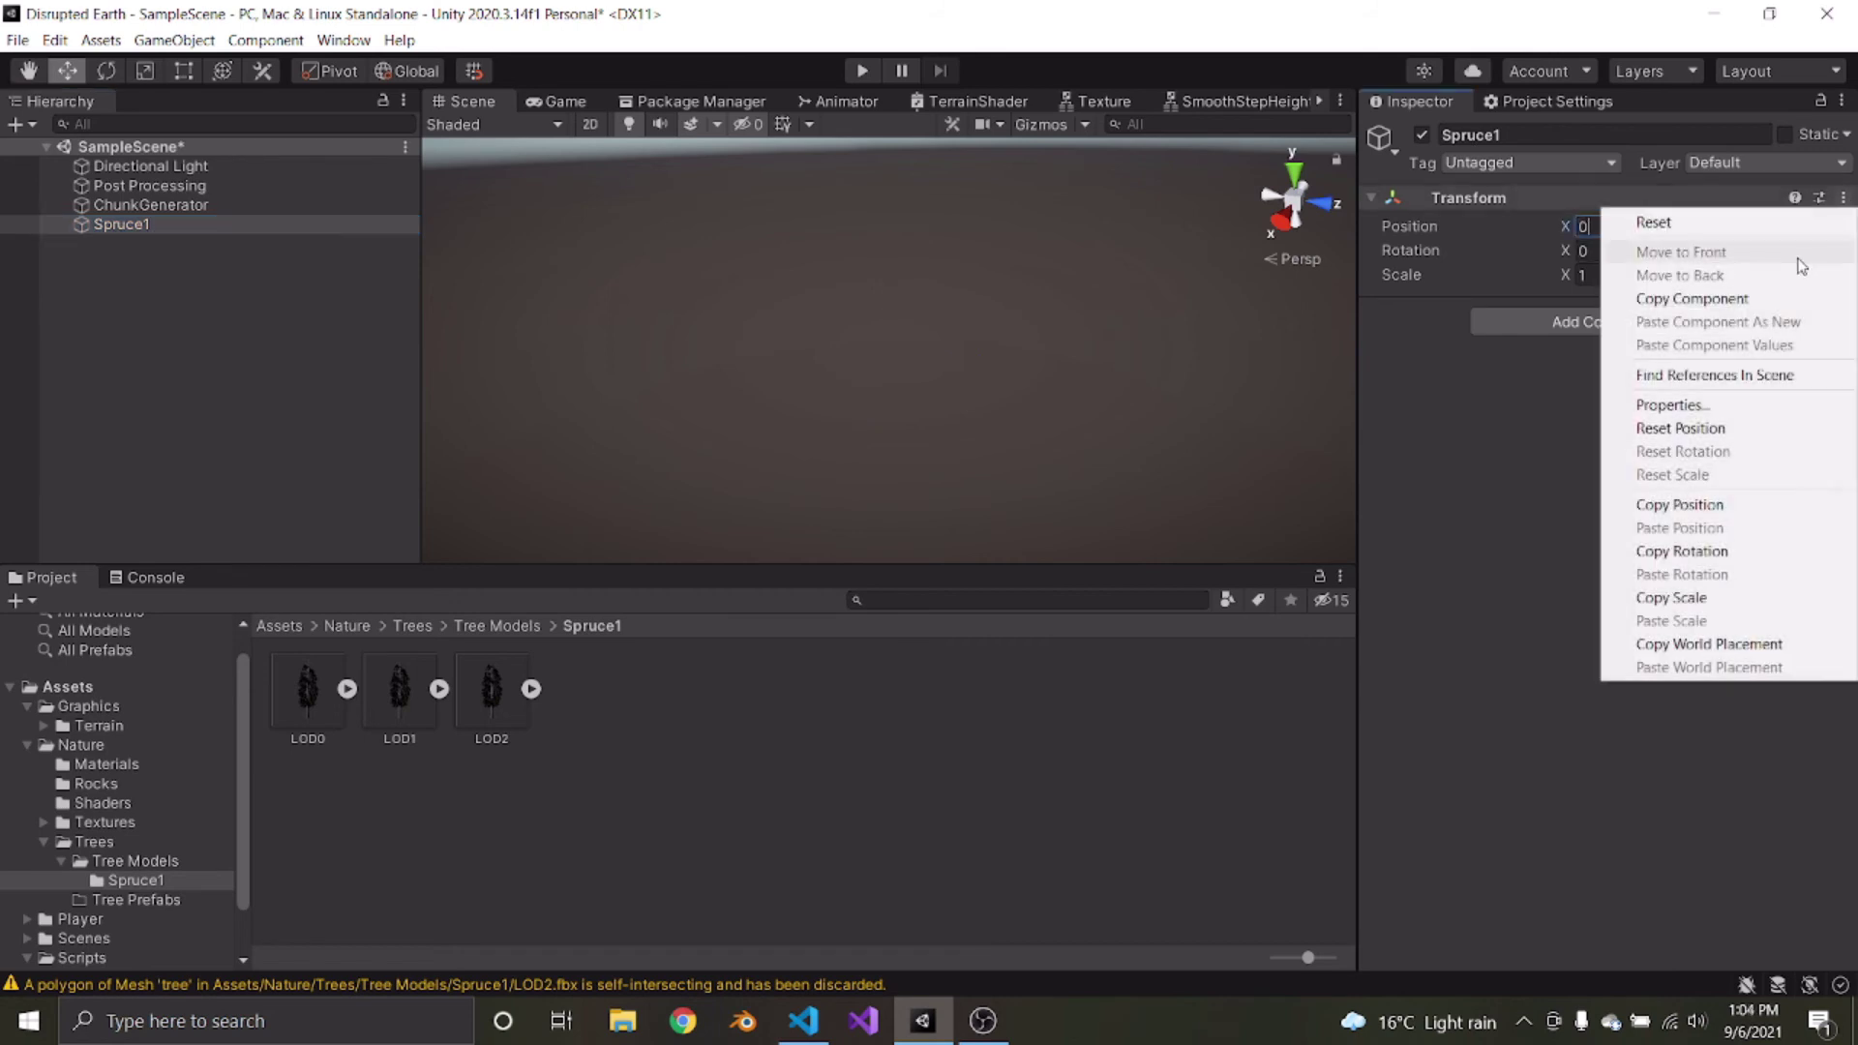
pyautogui.click(1699, 227)
pyautogui.moveTo(1064, 341)
pyautogui.mouseDown(button='right')
pyautogui.moveTo(1029, 332)
pyautogui.moveTo(1065, 364)
pyautogui.mouseUp(button='right')
pyautogui.scroll(-4, 1024, 329)
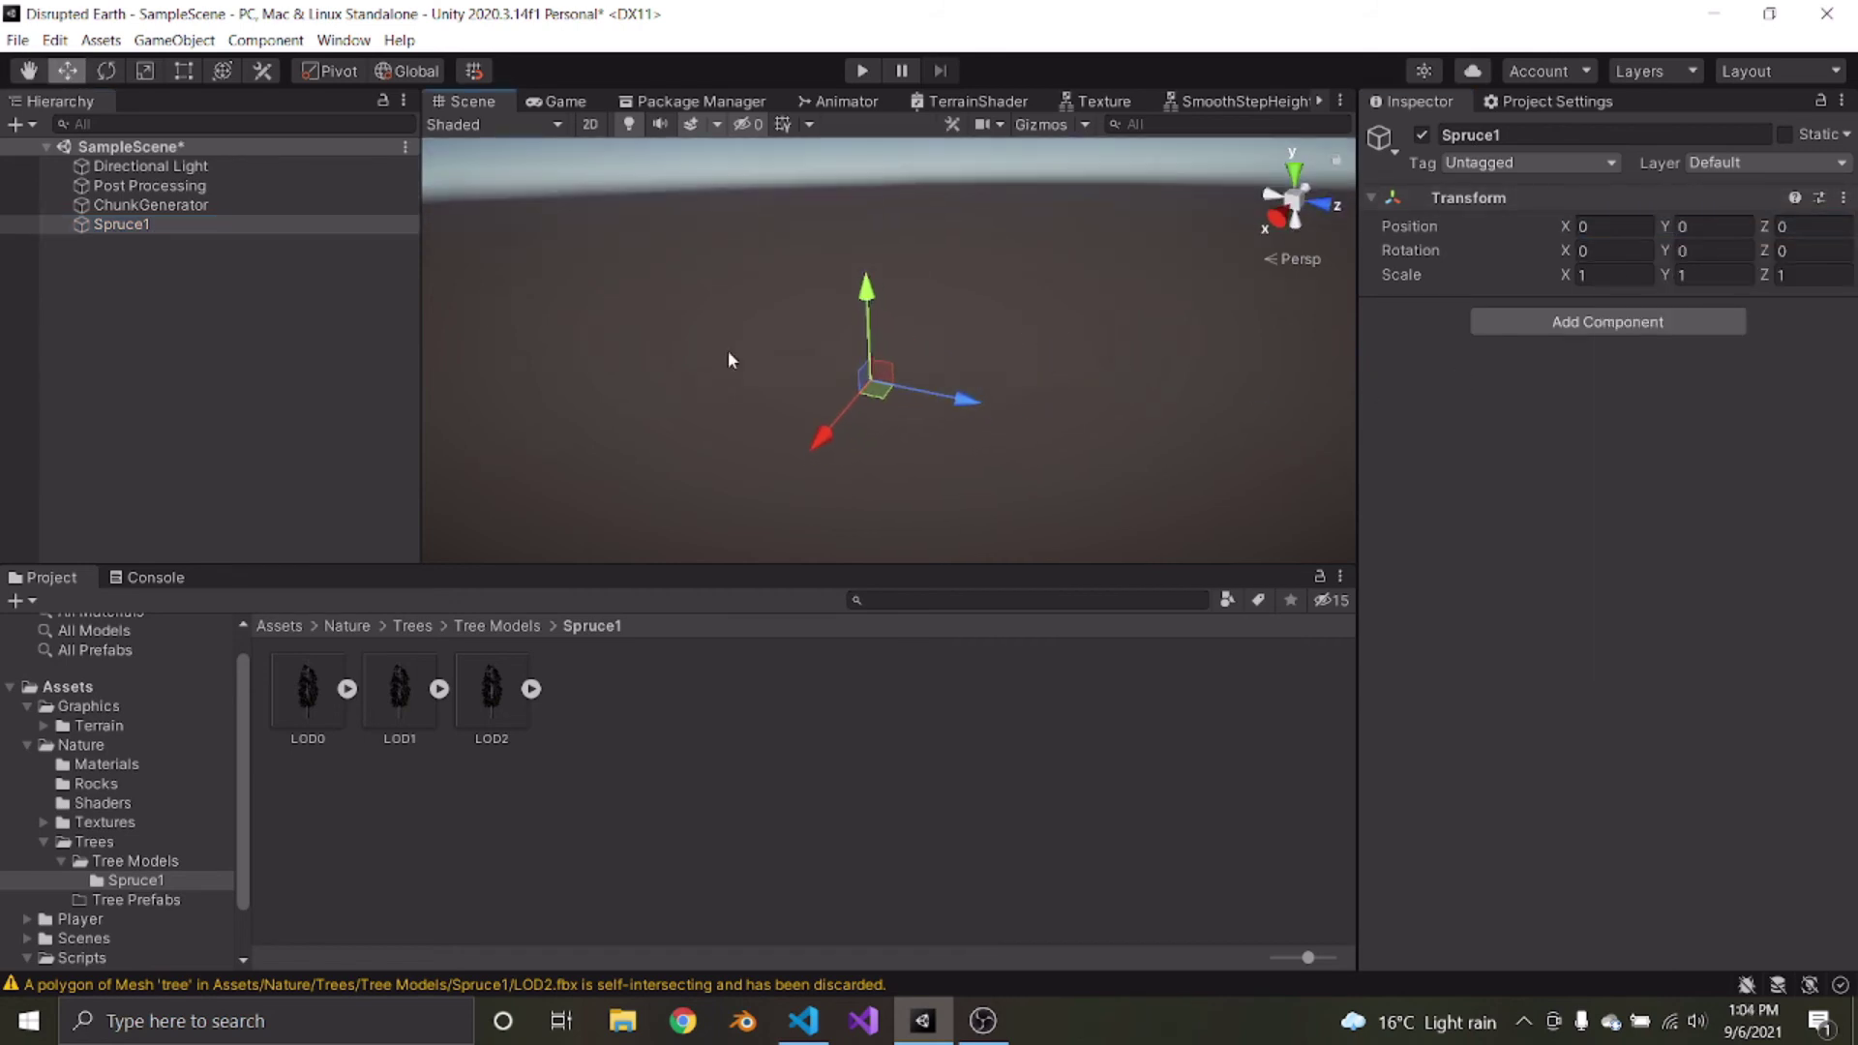
# Save the Spruce1 object as a prefab in the Assets > Nature > Trees > Tree Prefabs folder
pyautogui.click(485, 629)
pyautogui.click(415, 629)
pyautogui.click(400, 693)
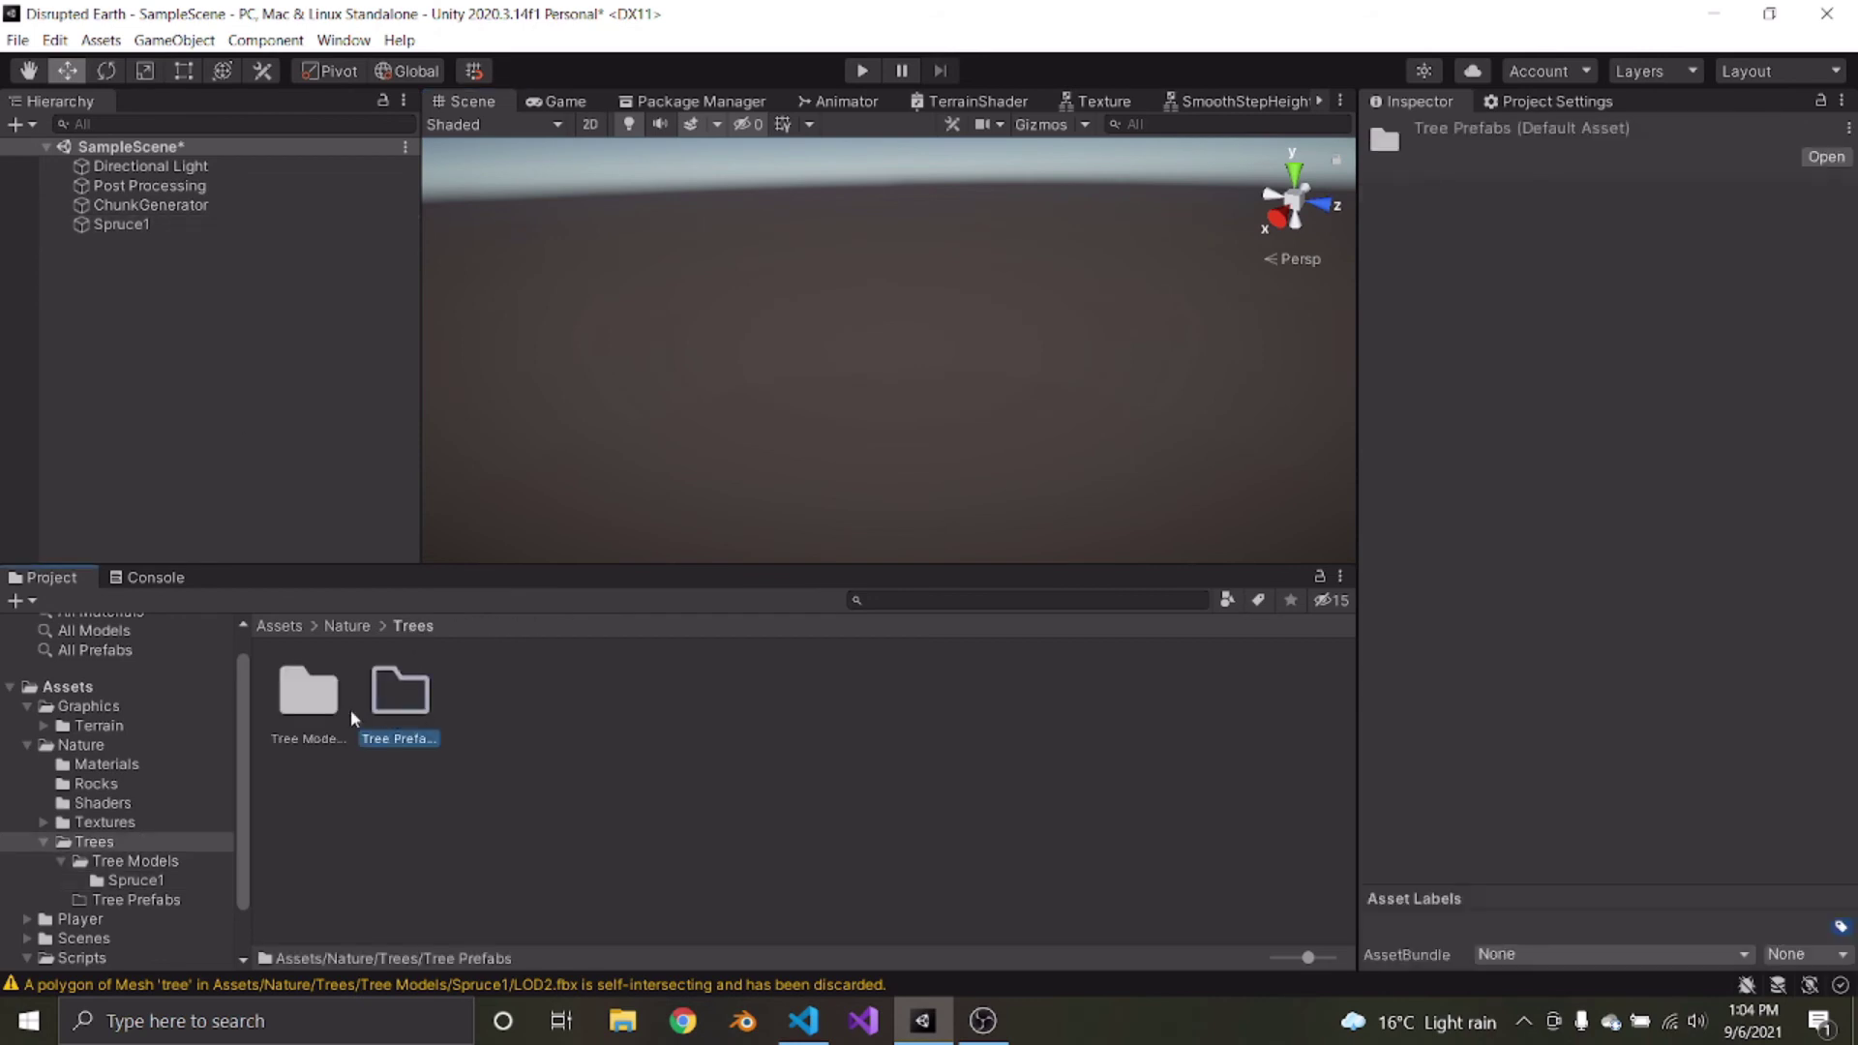
pyautogui.doubleClick(403, 700)
pyautogui.moveTo(103, 228); pyautogui.dragTo(503, 617)
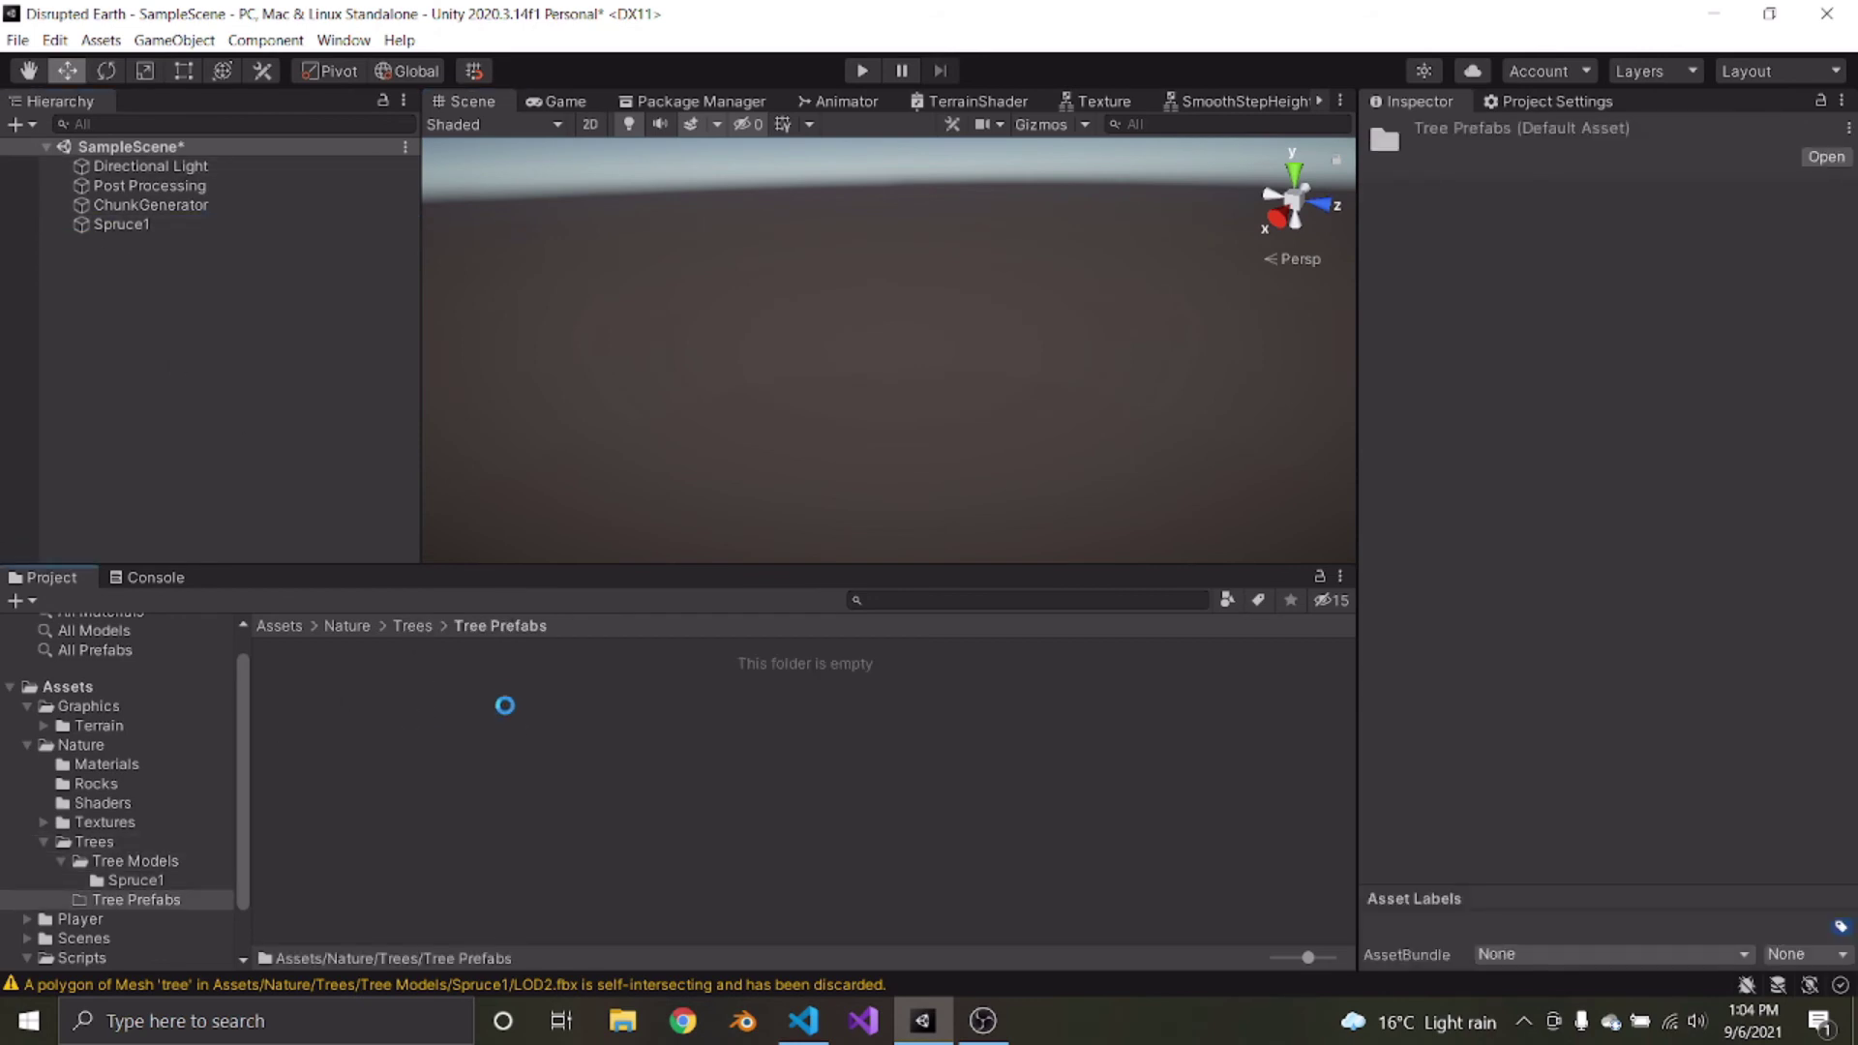
pyautogui.moveTo(505, 705); pyautogui.dragTo(505, 705)
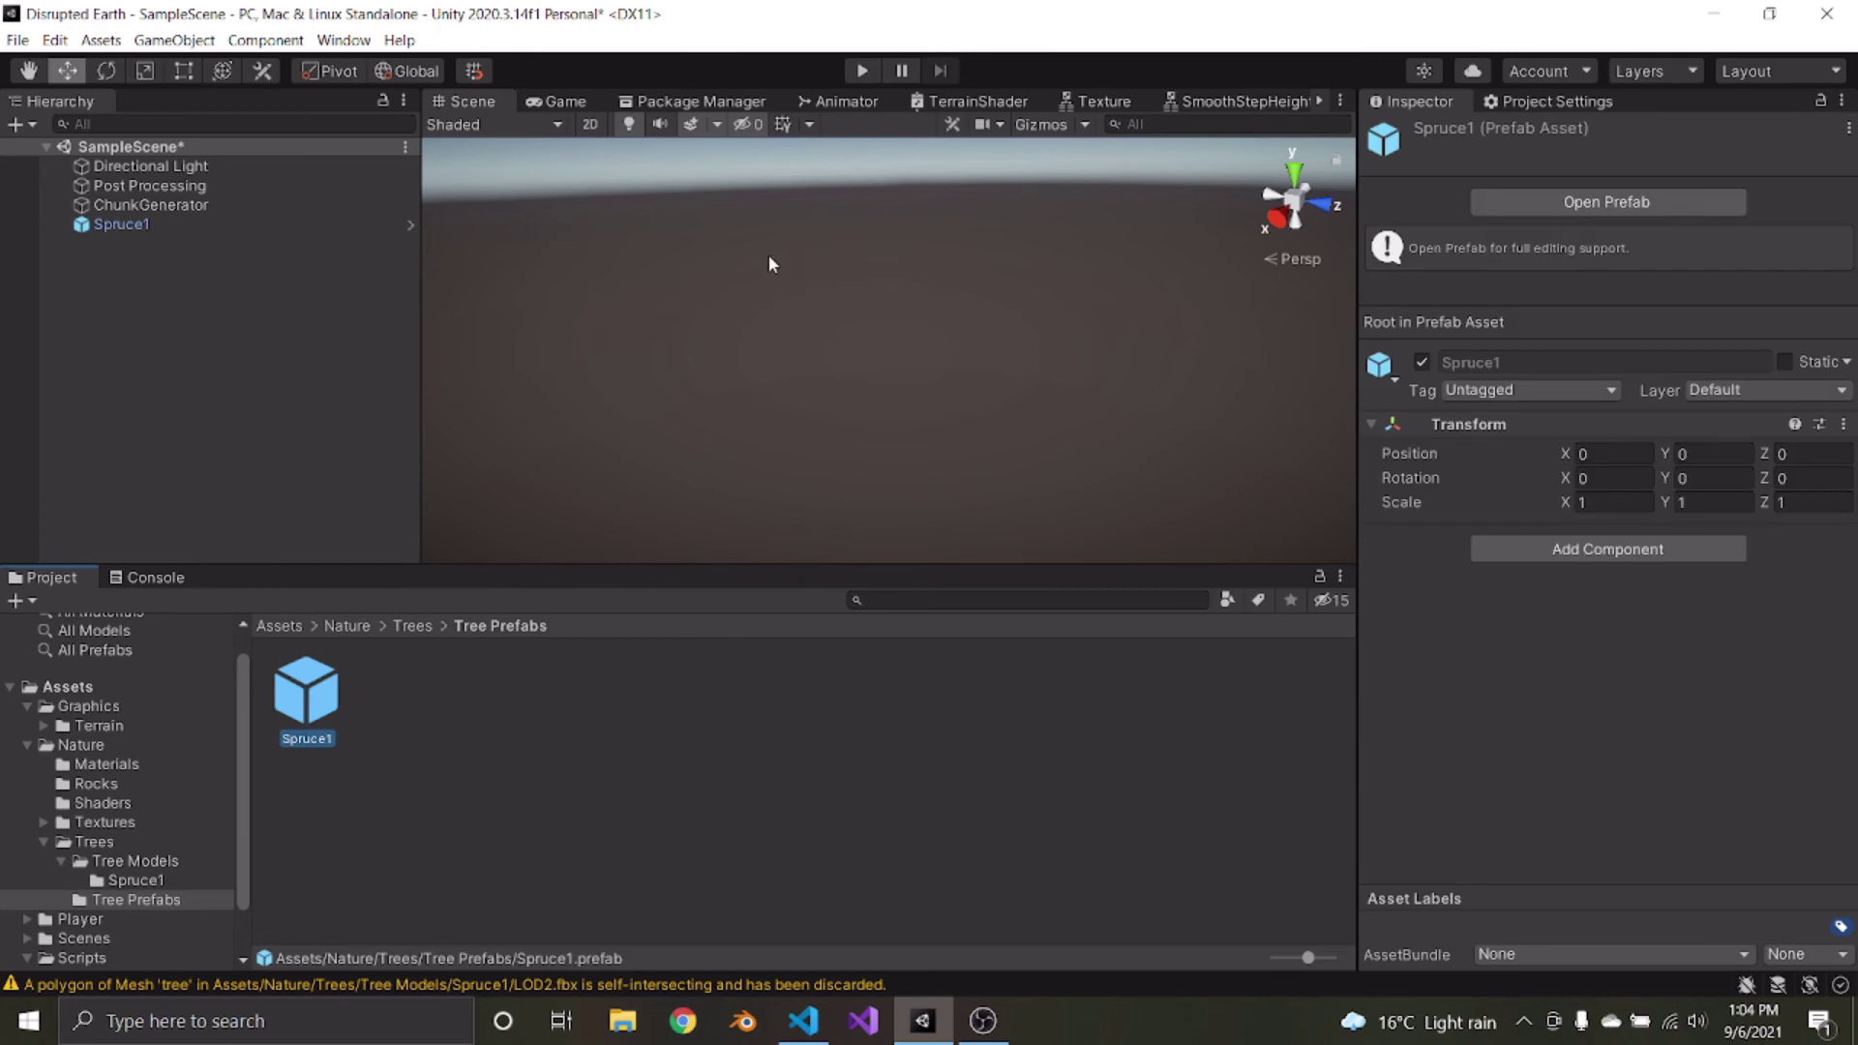
# Open the Spruce1 prefab for editing and place the LOD0, LOD1 and LOD2 models from the Spruce1 model folder in it
pyautogui.doubleClick(336, 704)
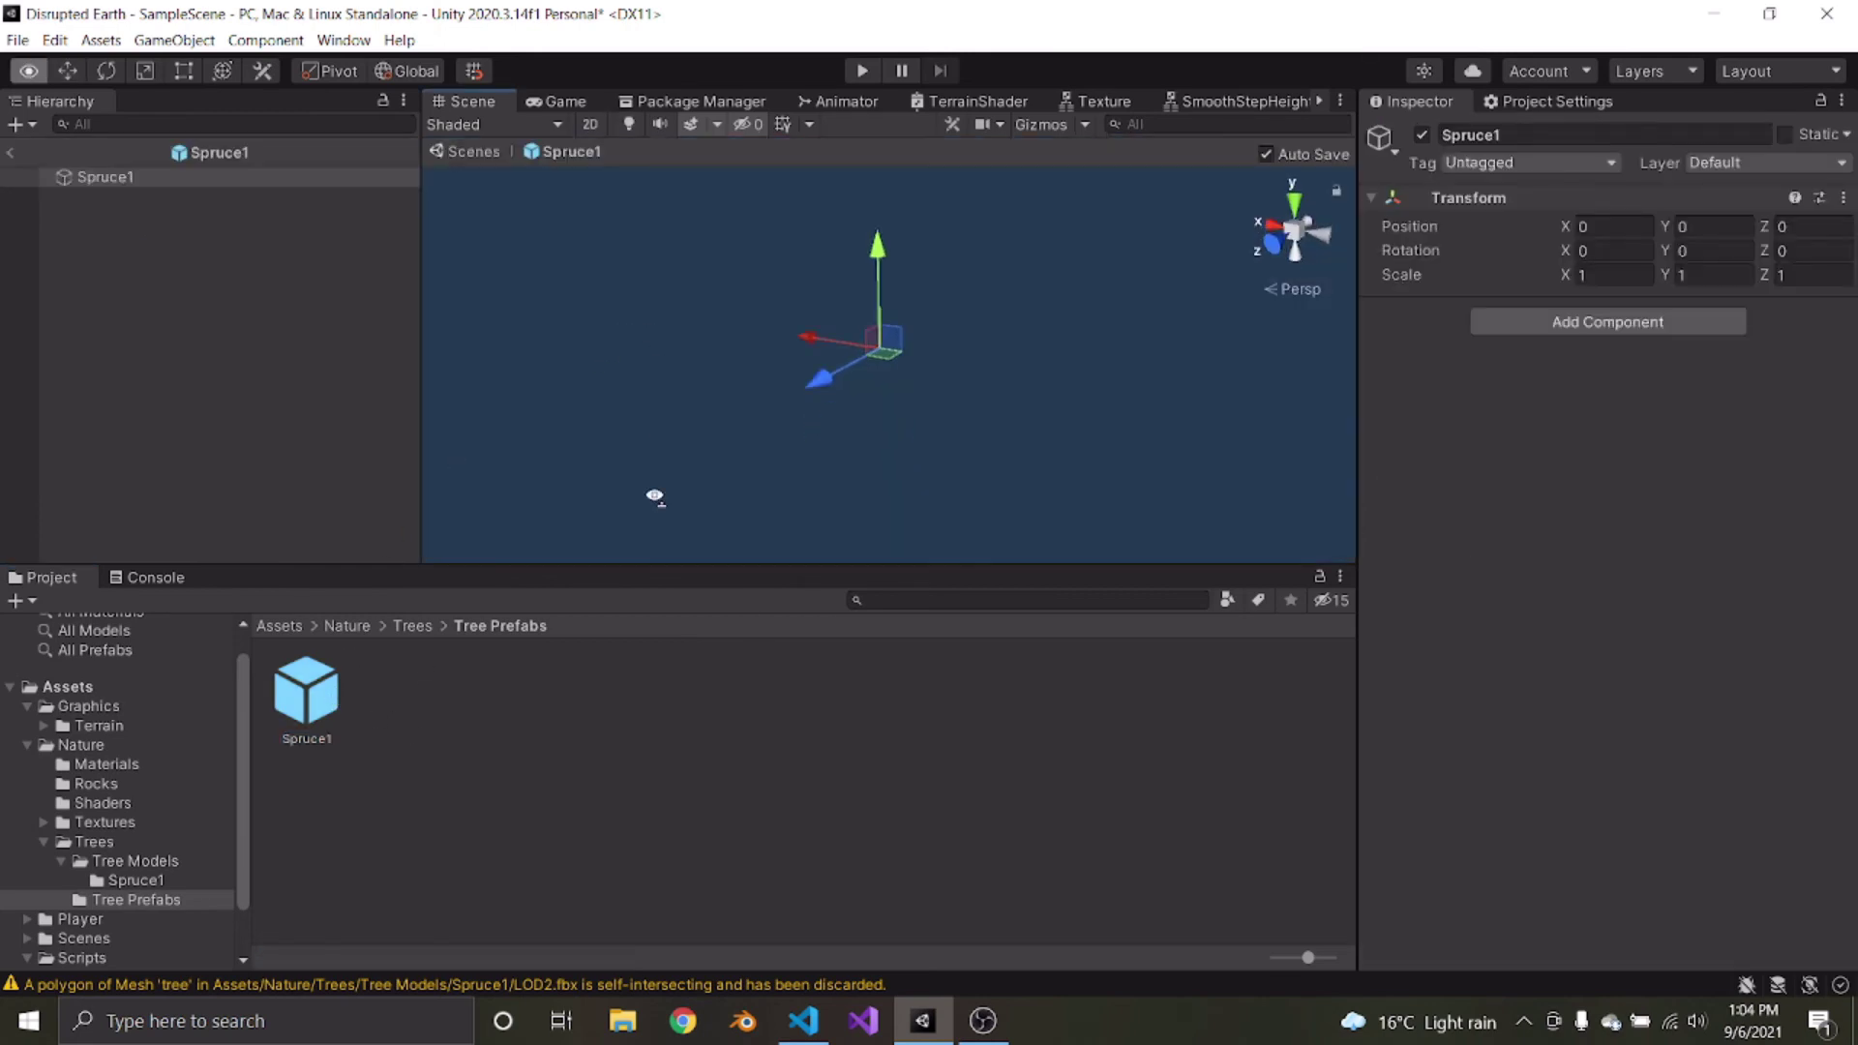
pyautogui.click(414, 626)
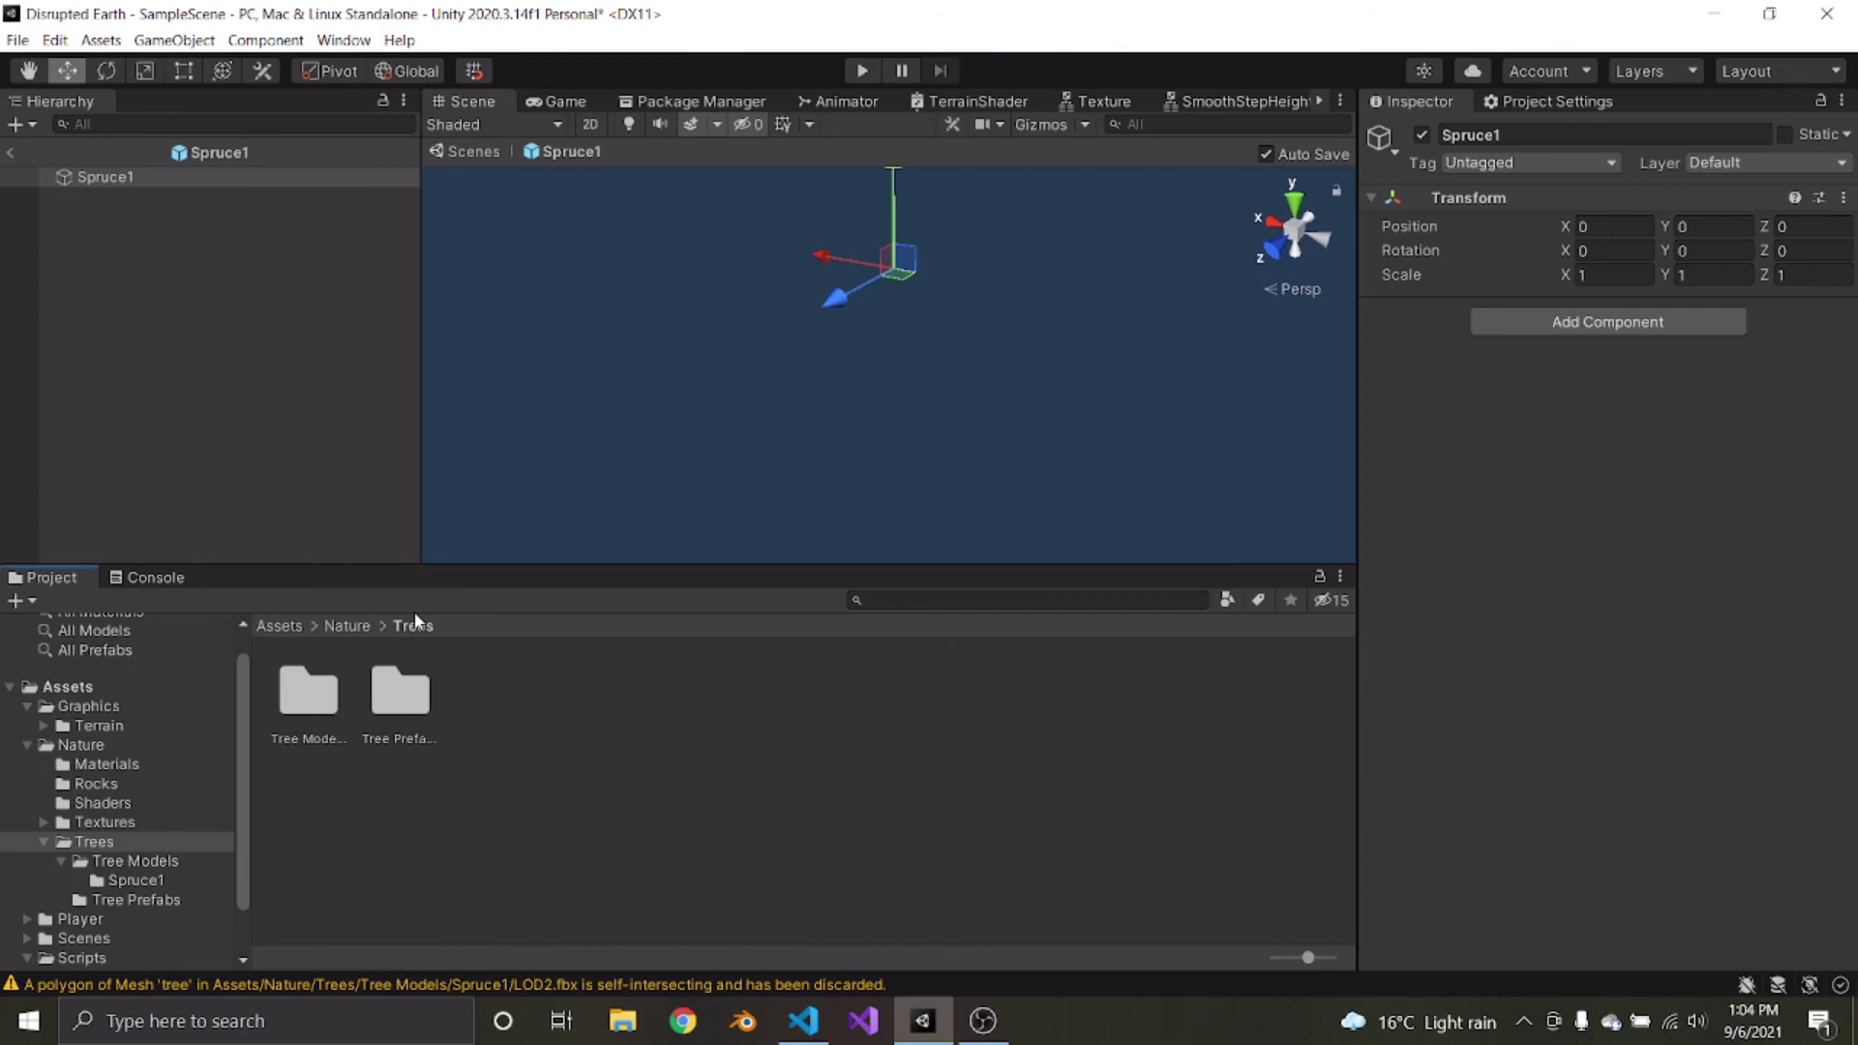
pyautogui.click(352, 626)
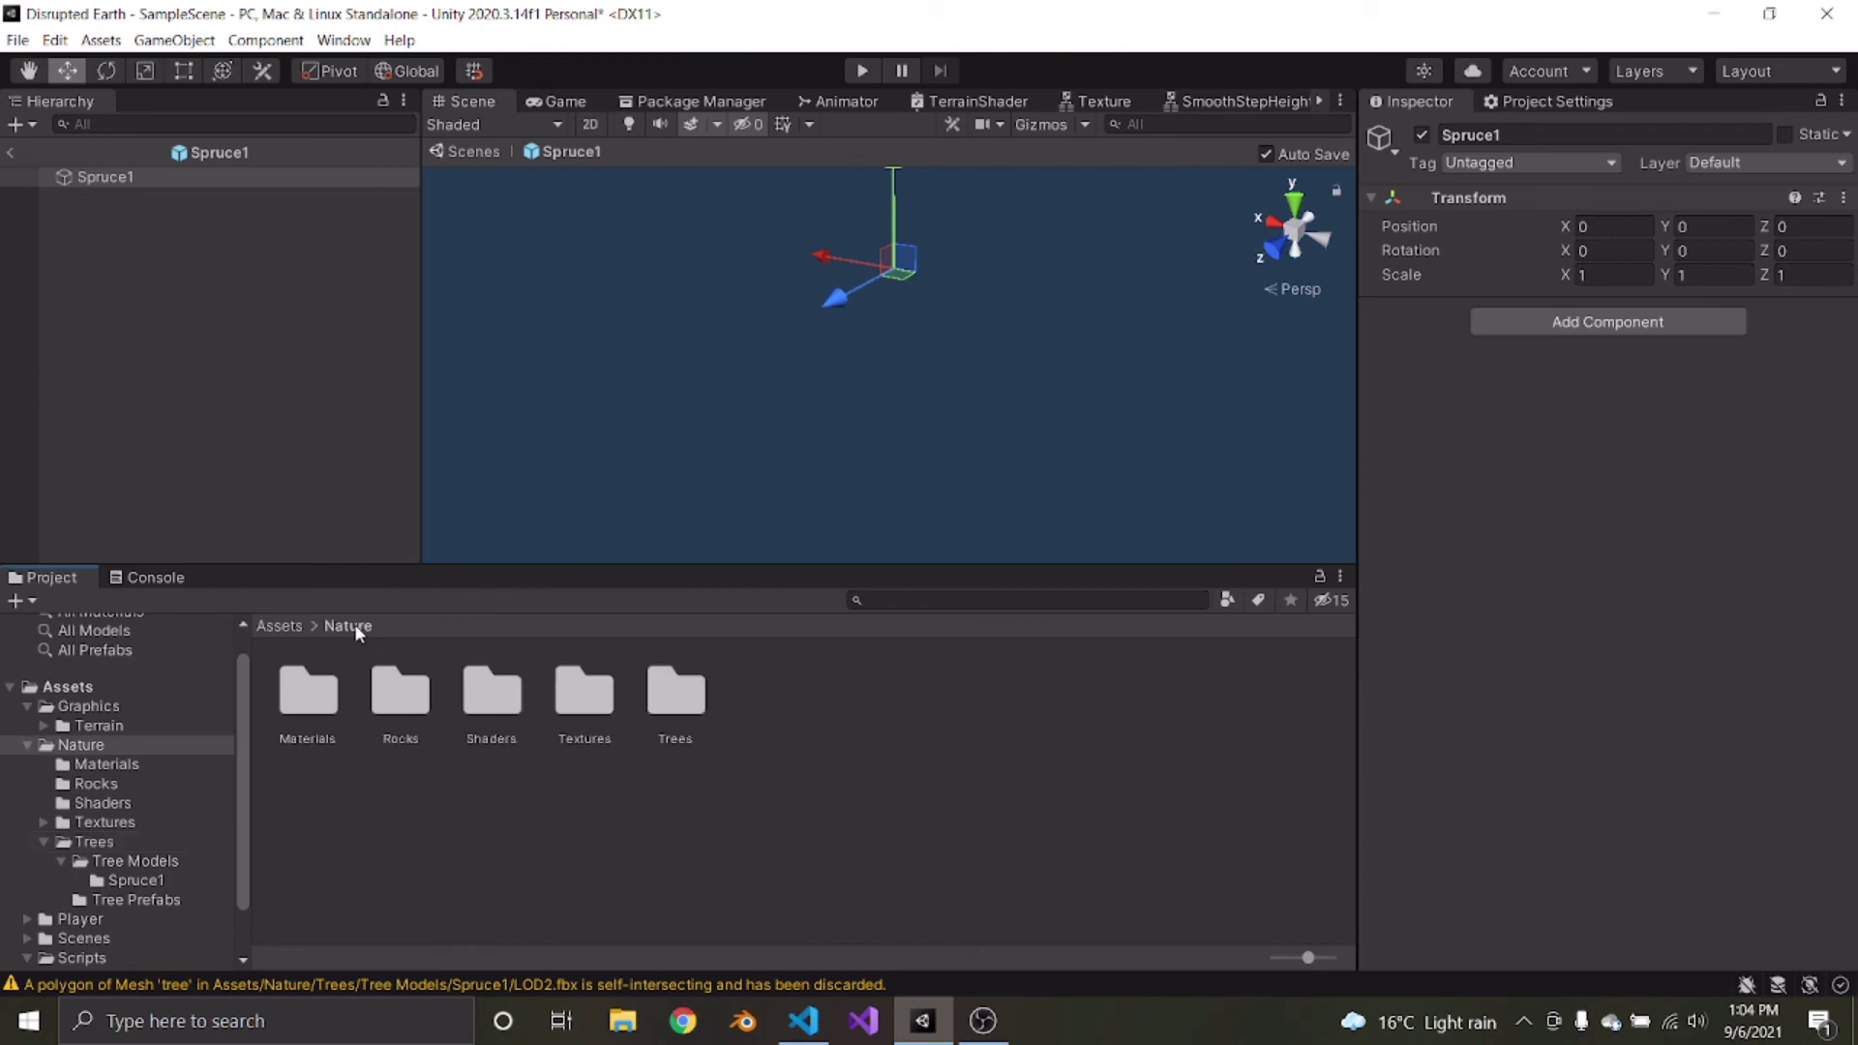
pyautogui.doubleClick(691, 722)
pyautogui.doubleClick(290, 701)
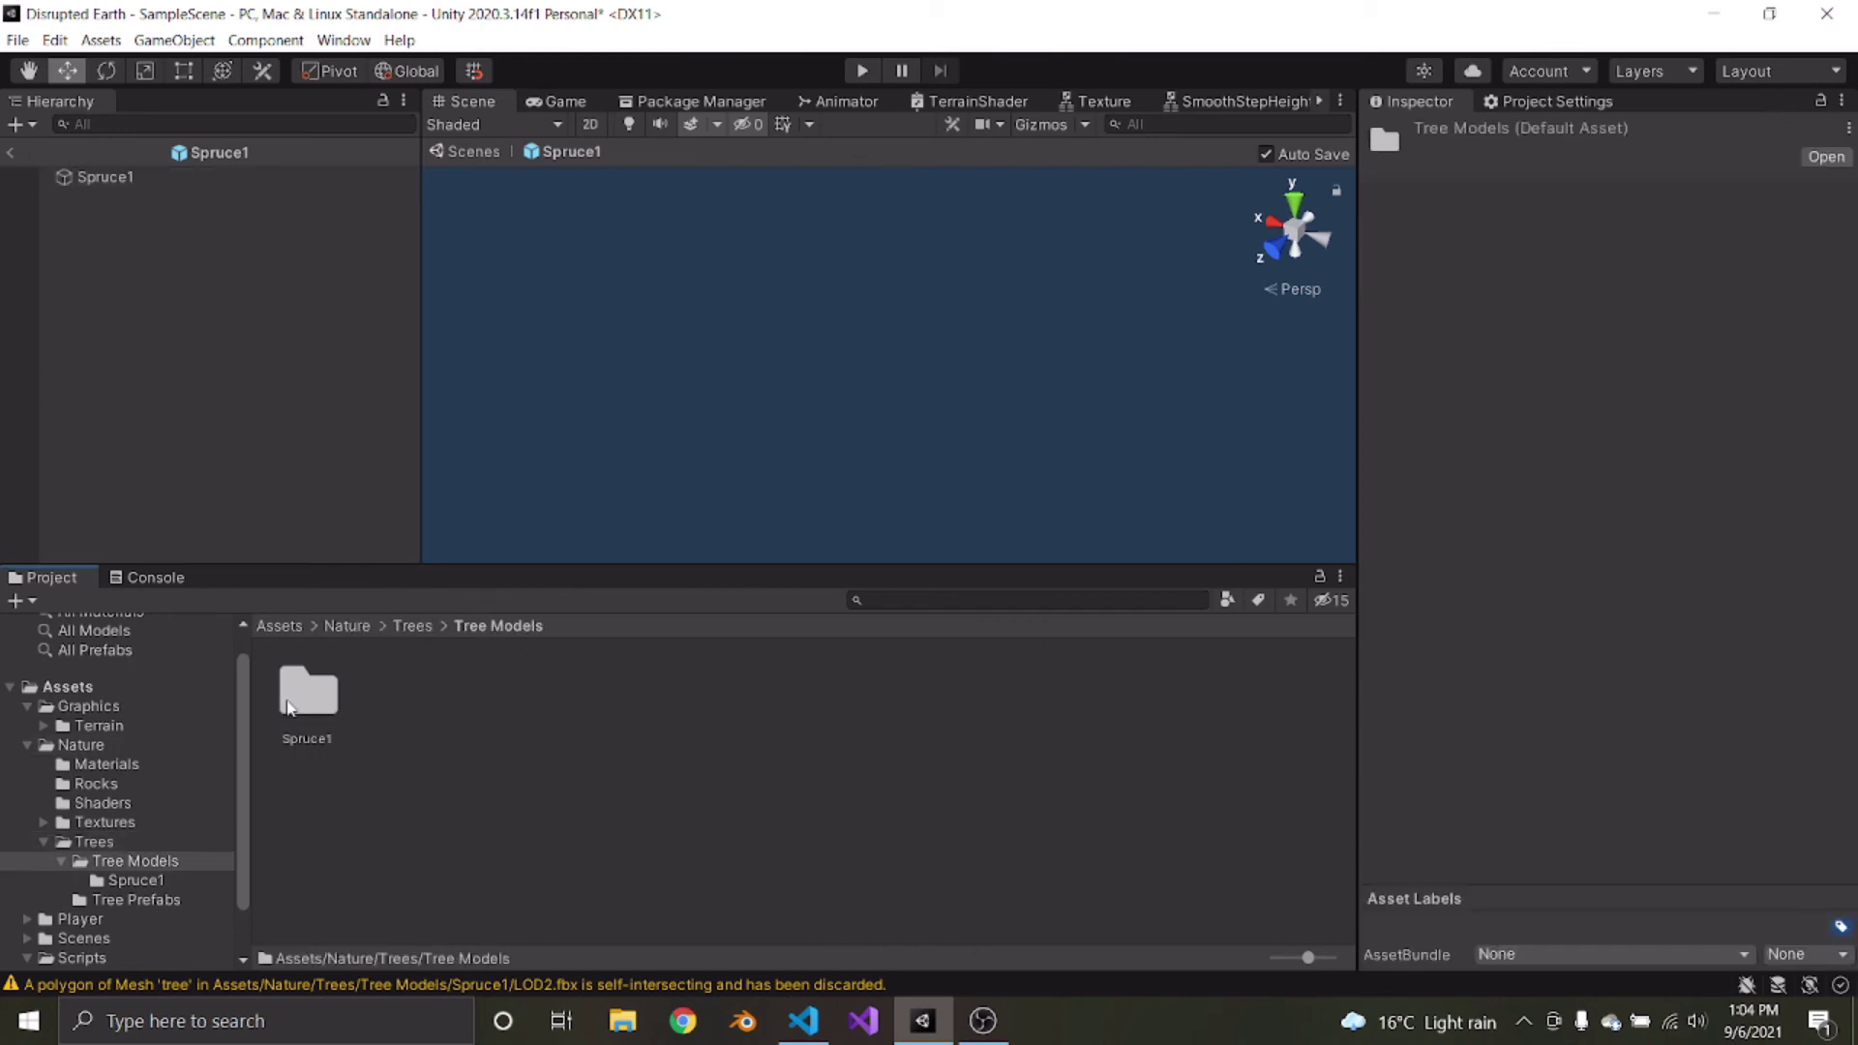
pyautogui.doubleClick(315, 691)
pyautogui.hotkey('ctrl', 'a')
pyautogui.moveTo(325, 738); pyautogui.dragTo(789, 356)
pyautogui.moveTo(823, 387); pyautogui.dragTo(861, 349, button='right')
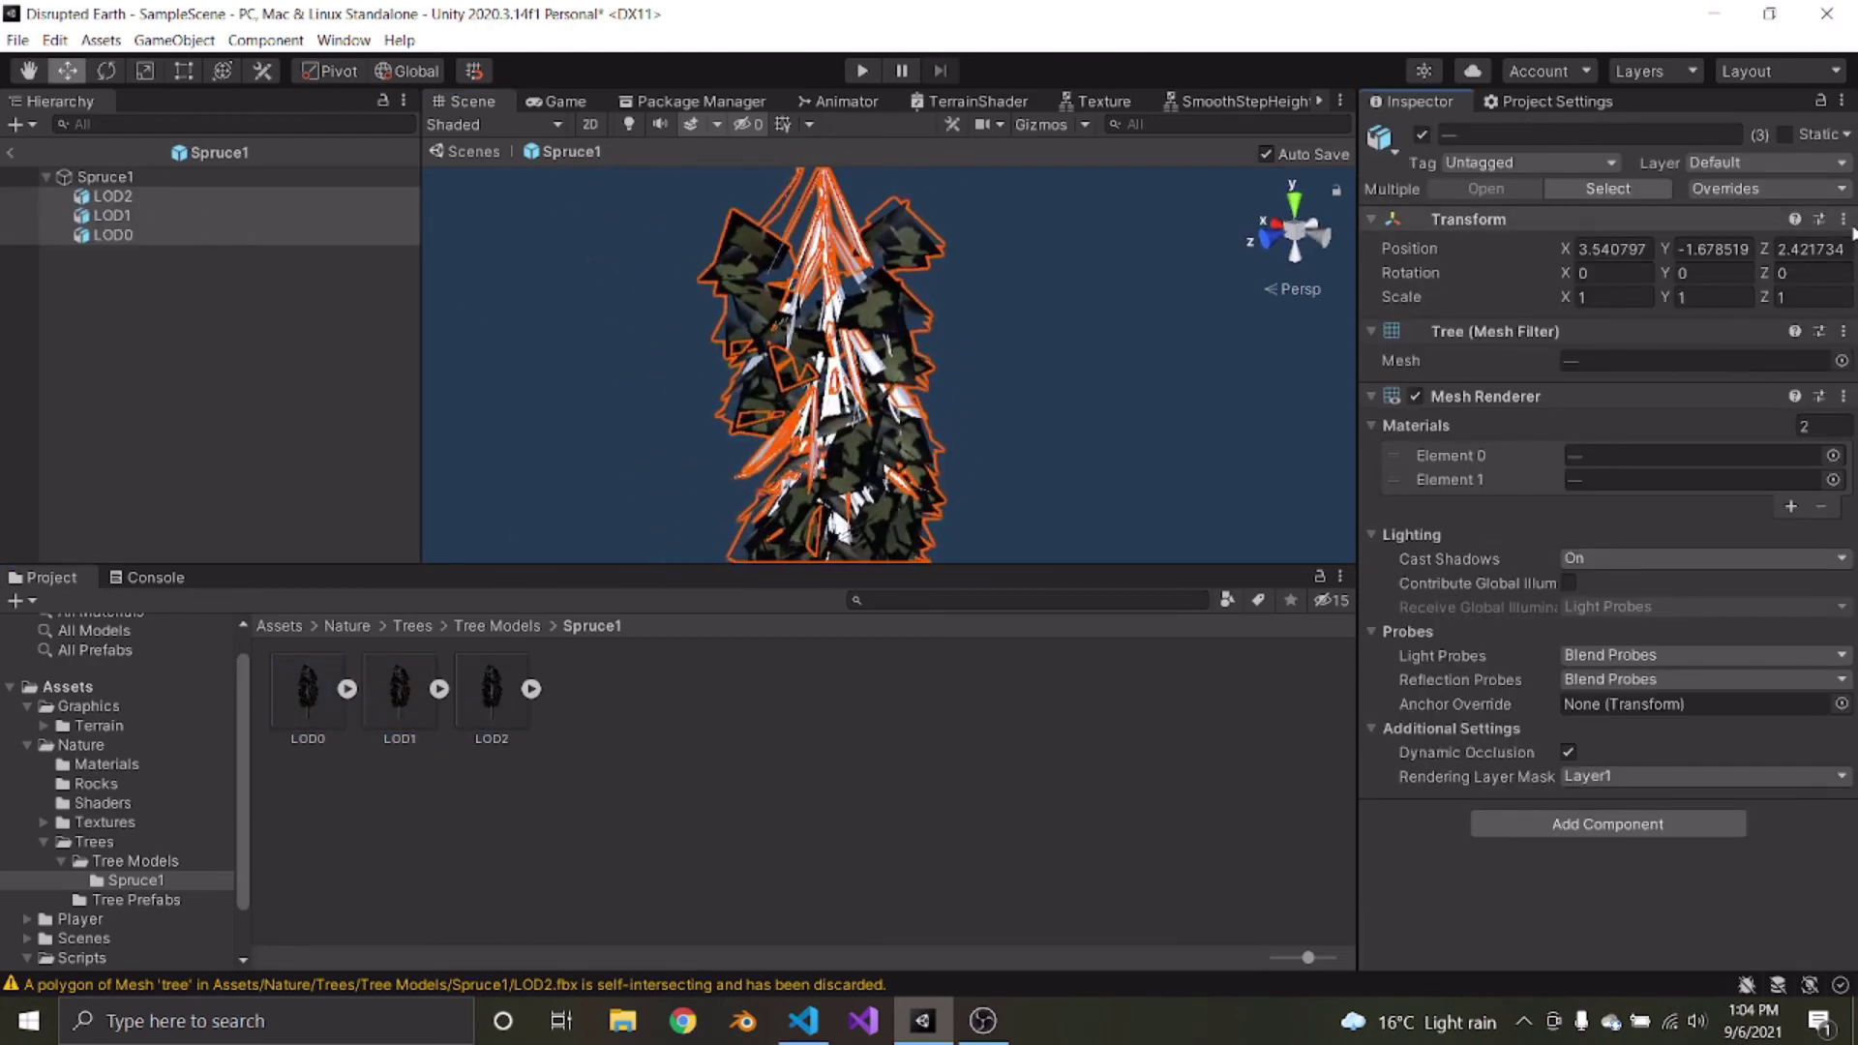
# Reset the transforms of the three LOD models together
pyautogui.click(1842, 218)
pyautogui.click(1649, 245)
pyautogui.moveTo(1095, 391); pyautogui.dragTo(735, 378, button='right')
# Add an LOD Group component to the root Spruce1 object of the prefab
pyautogui.click(730, 375)
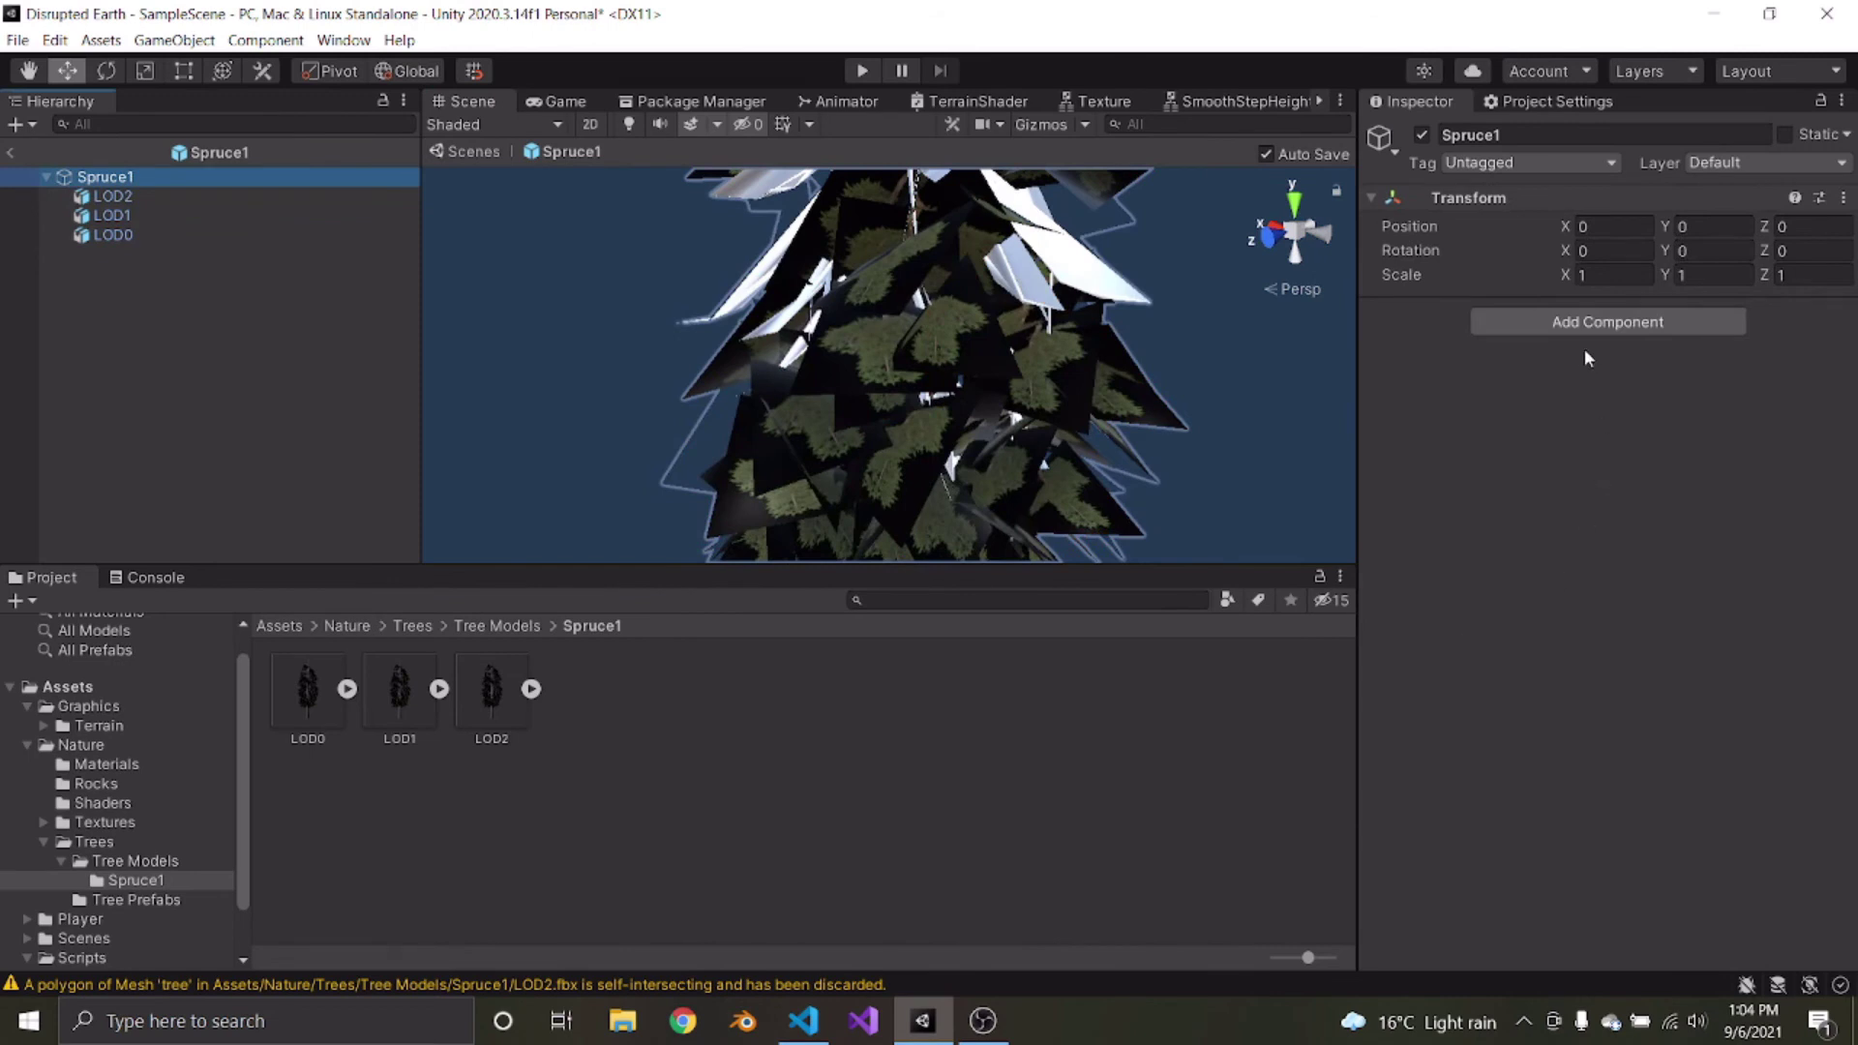
pyautogui.click(1529, 315)
pyautogui.write('LOD')
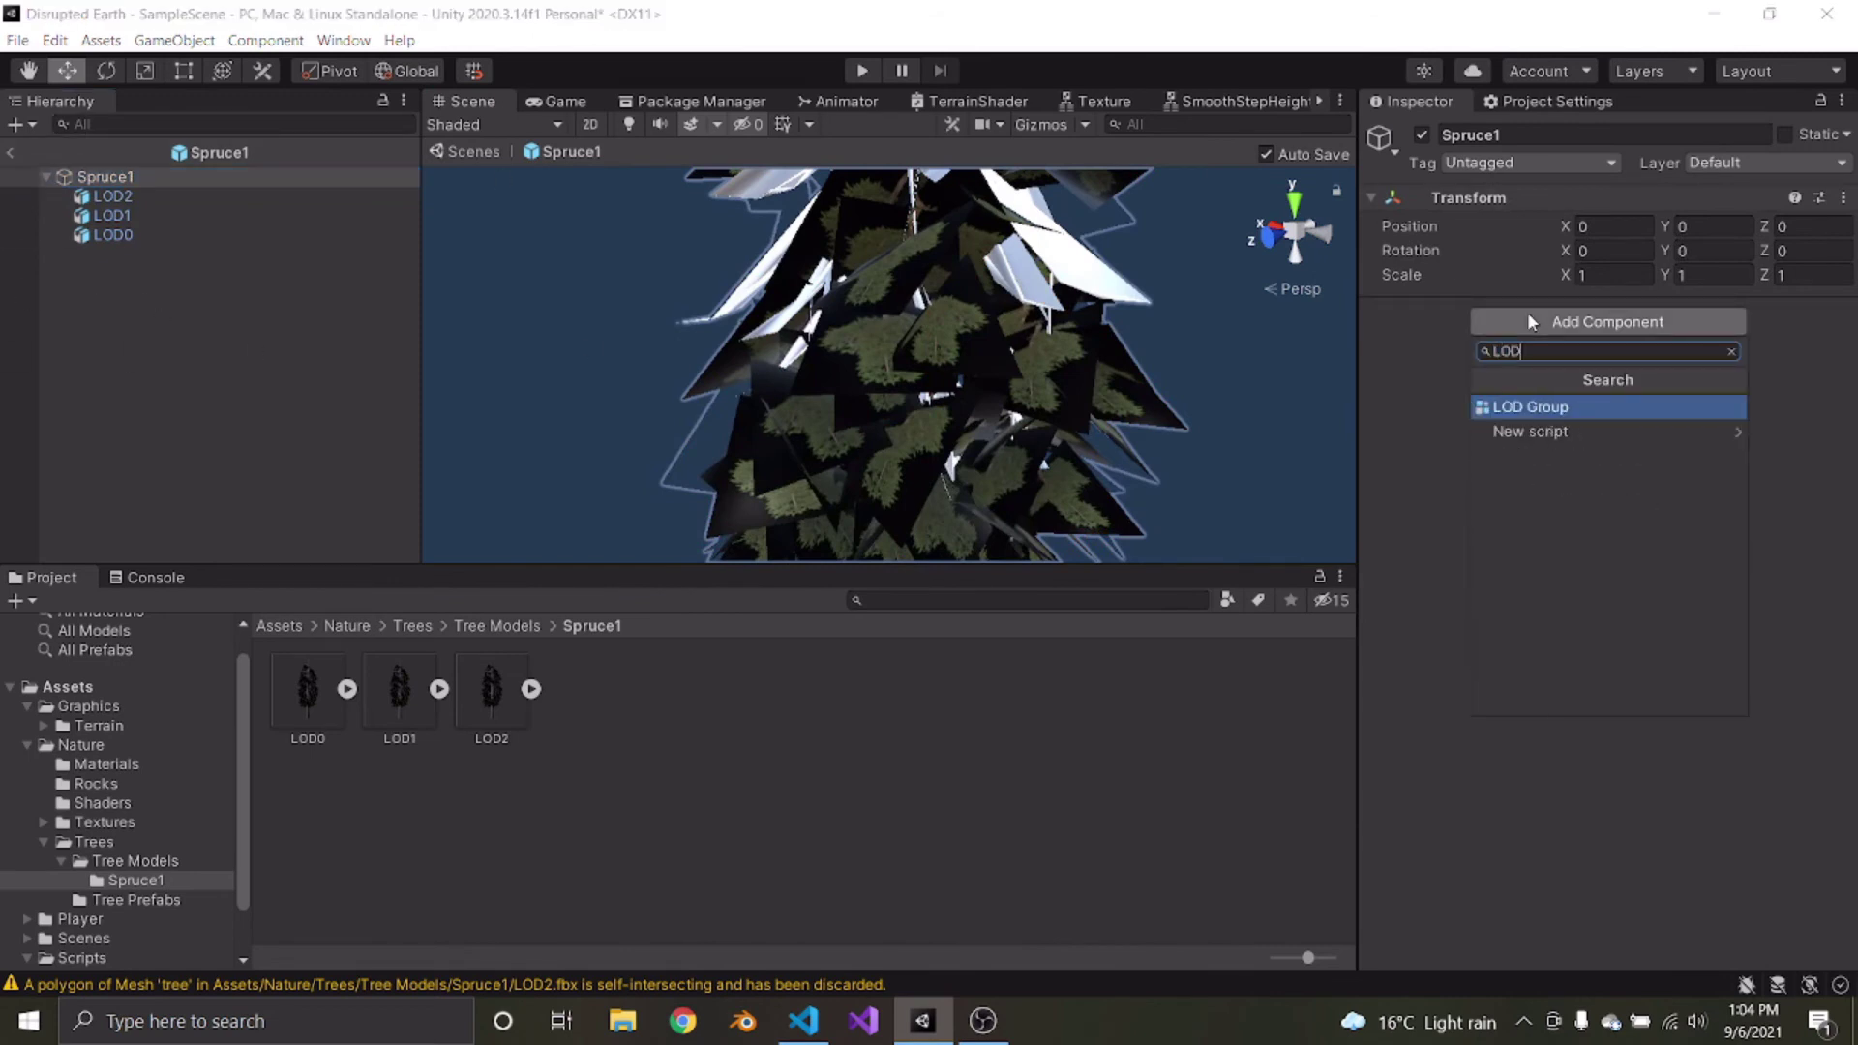
pyautogui.click(1517, 410)
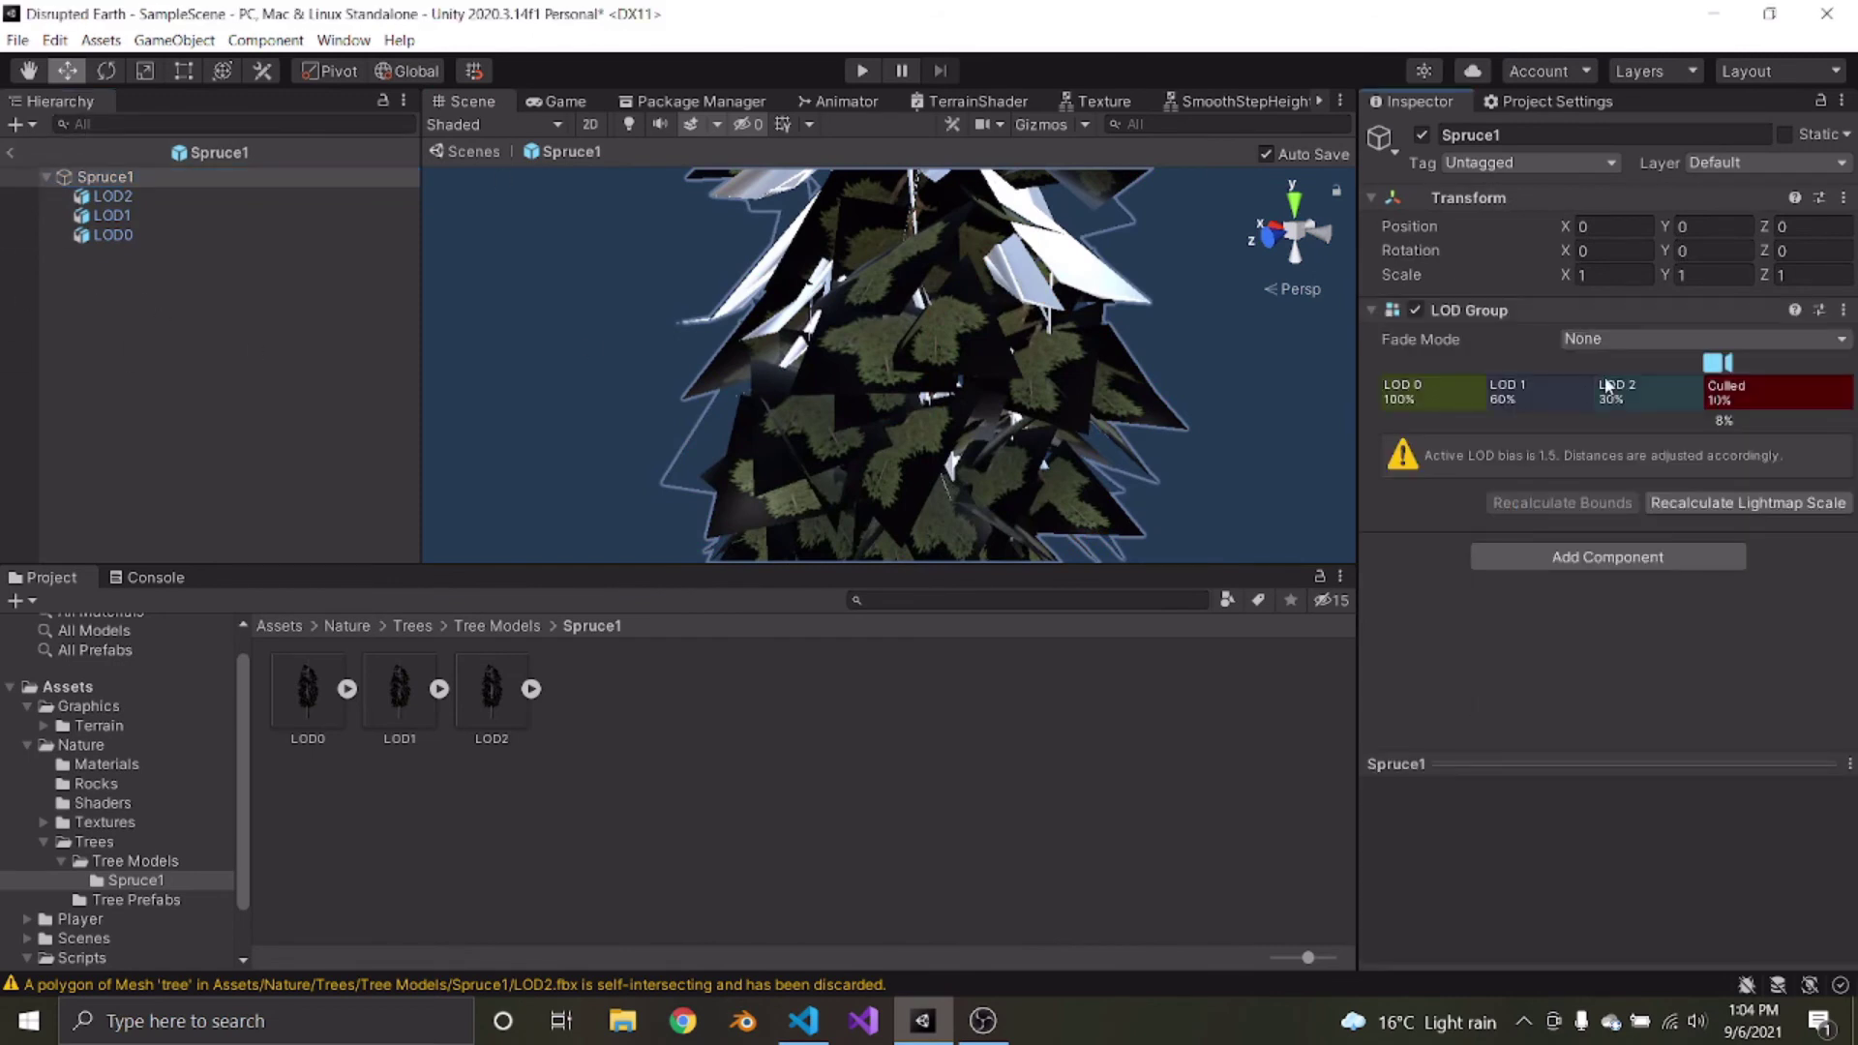
# Extend the LOD 2 range of the LOD Group so that culling starts at 0%
pyautogui.click(1448, 405)
pyautogui.moveTo(1707, 392); pyautogui.dragTo(1824, 395)
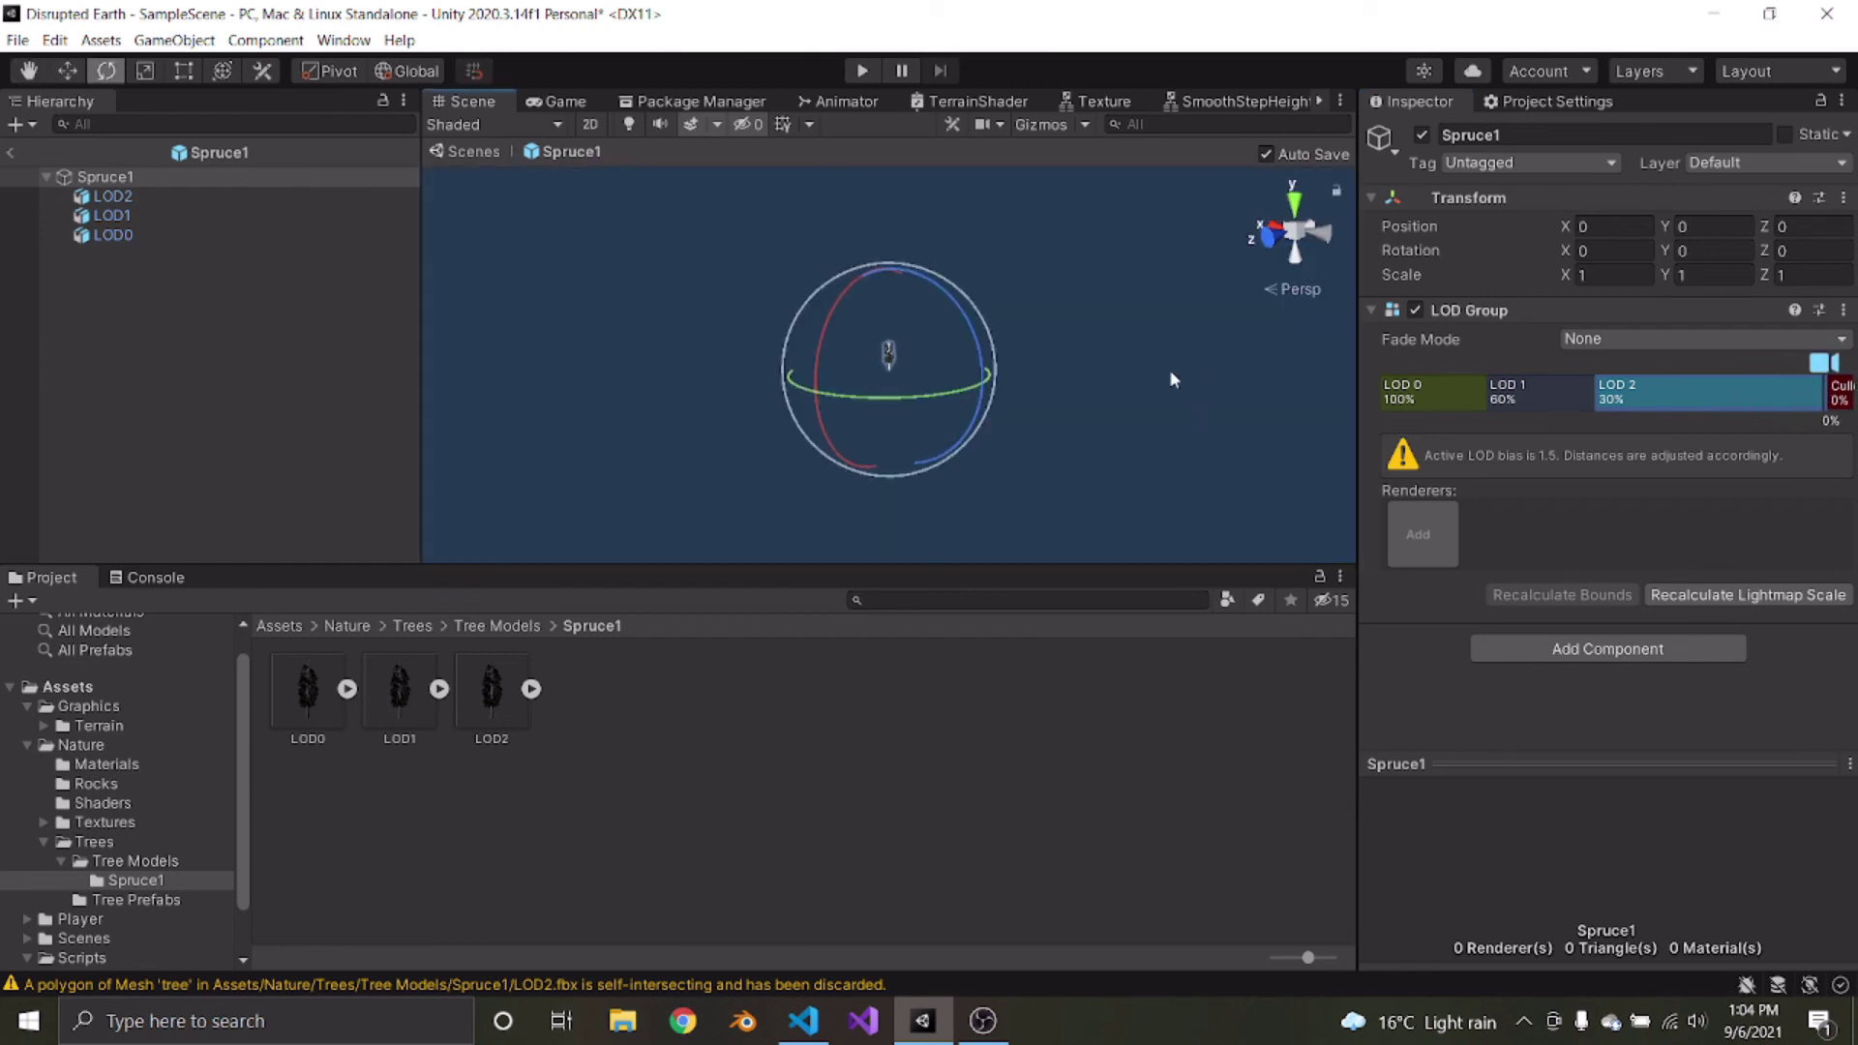
pyautogui.keyDown('alt'); pyautogui.moveTo(1169, 369); pyautogui.dragTo(1157, 448); pyautogui.keyUp('alt')
pyautogui.press('w')
pyautogui.moveTo(1157, 449); pyautogui.dragTo(1074, 513, button='right')
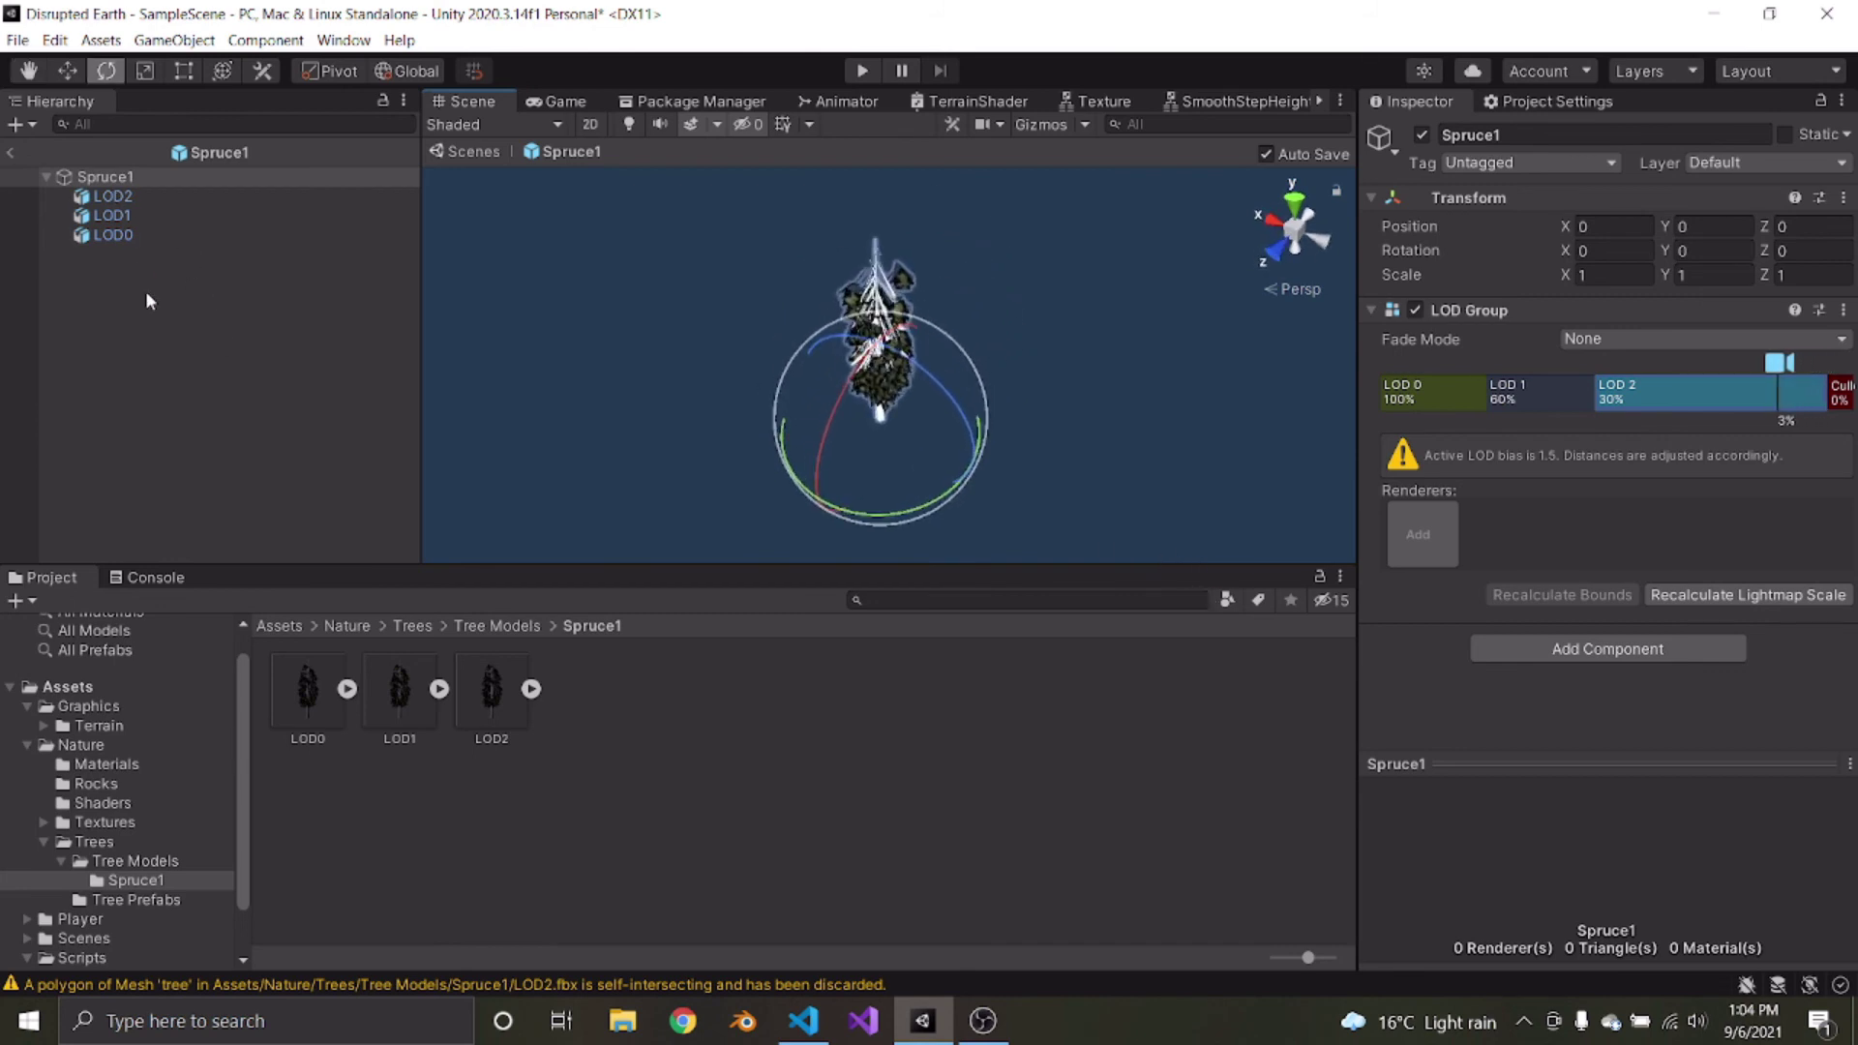
# Order the prefab's children as LOD0, LOD1, LOD2 and assign each model to its matching level in the LOD Group
pyautogui.click(112, 215)
pyautogui.click(111, 235)
pyautogui.moveTo(111, 234); pyautogui.dragTo(161, 211)
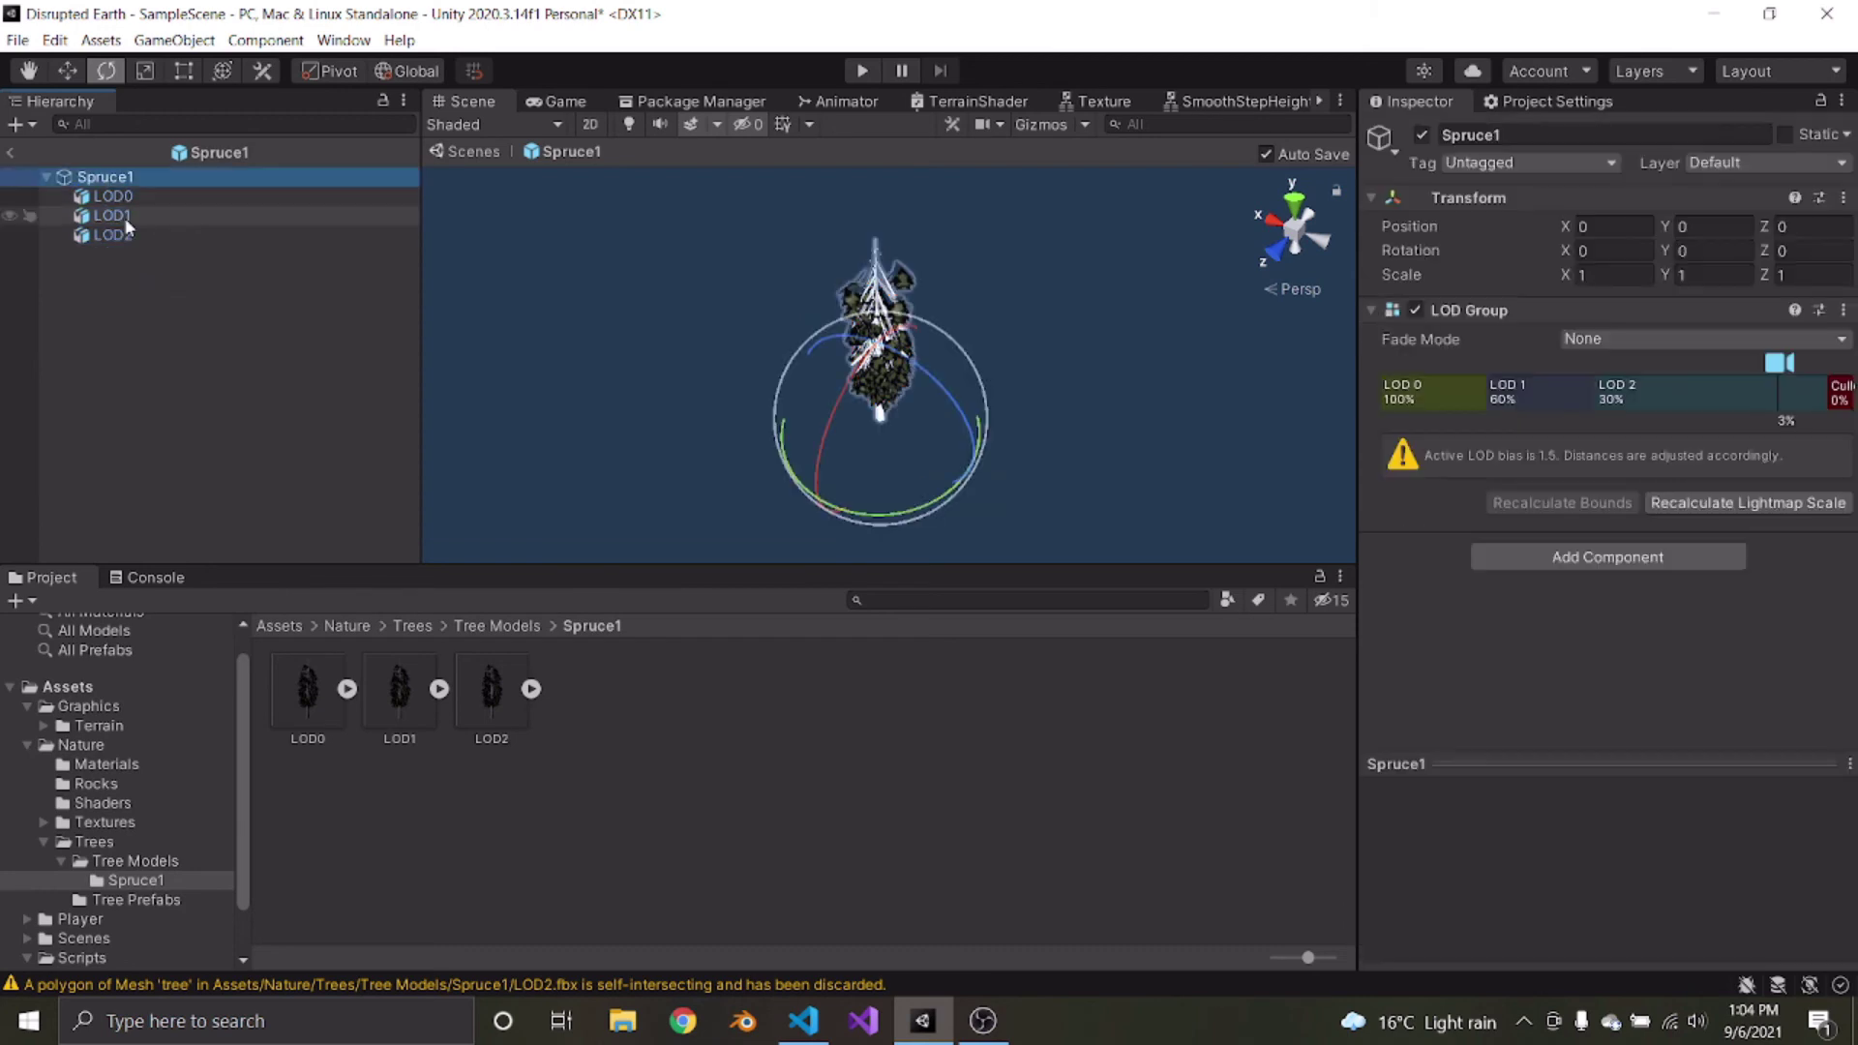
pyautogui.click(1430, 392)
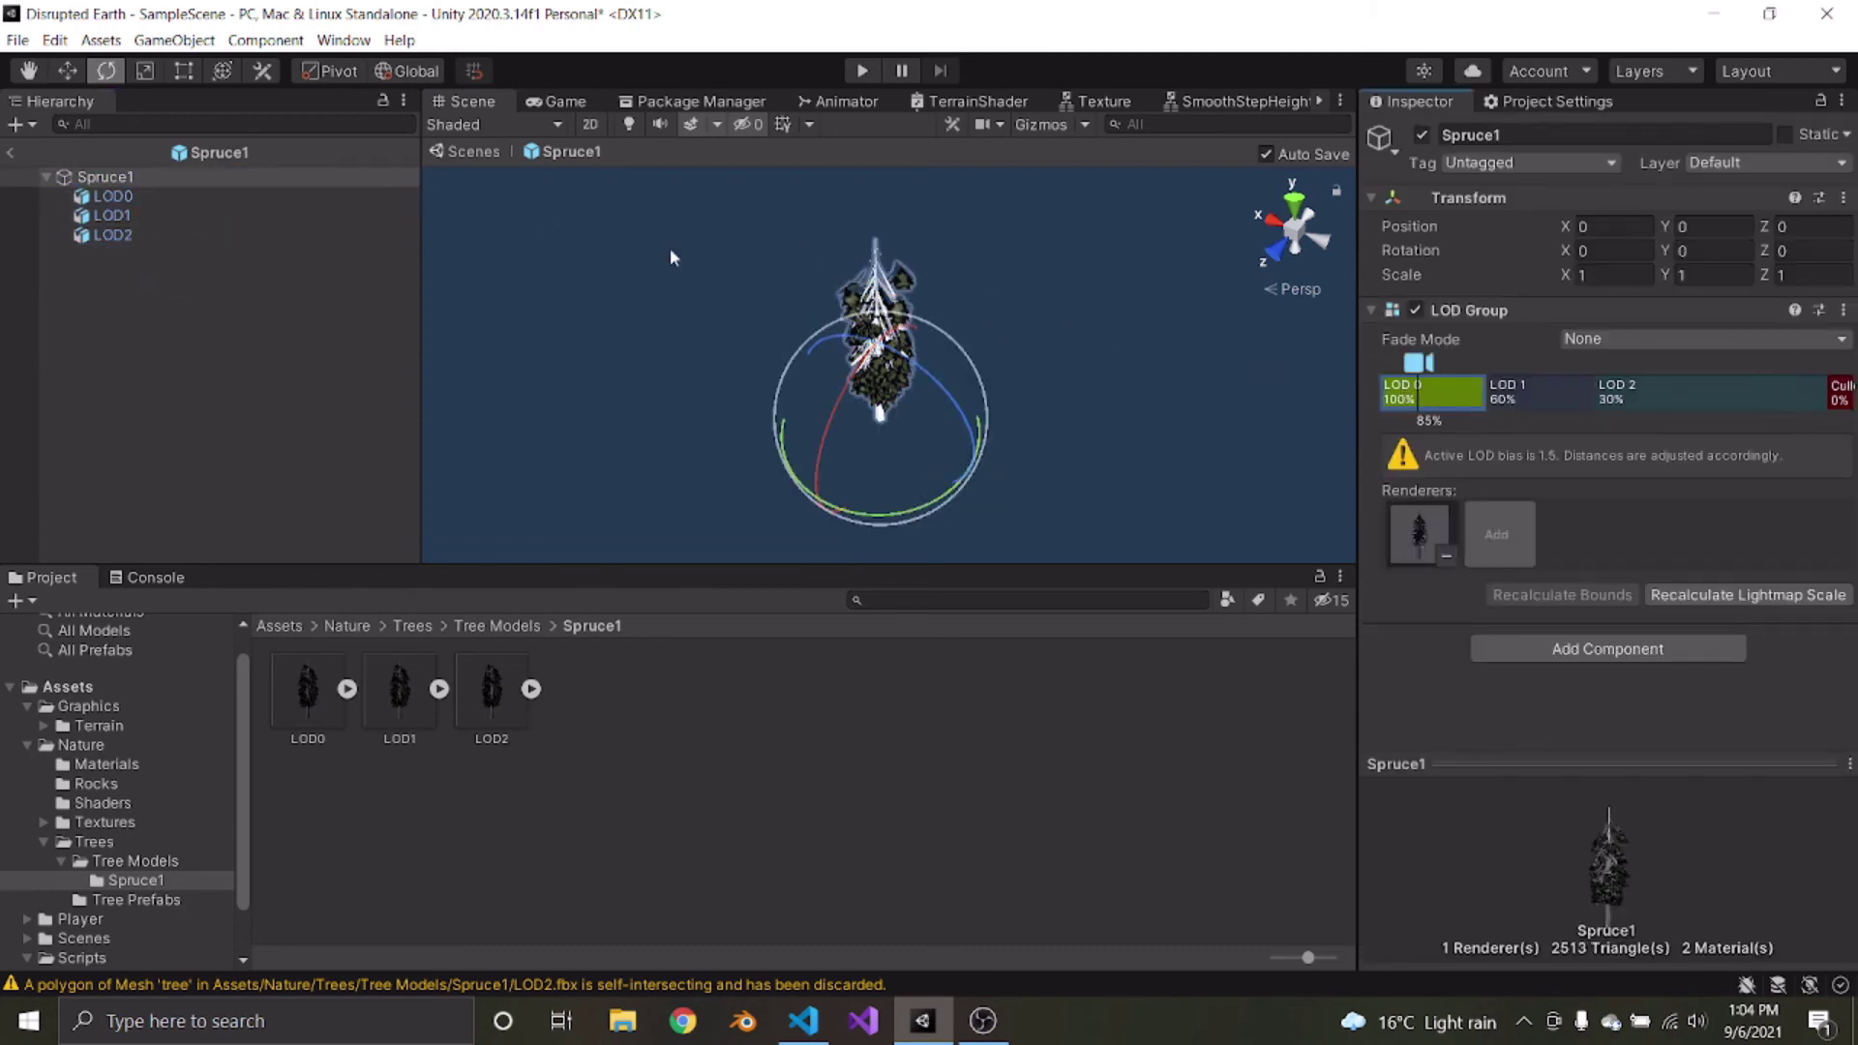
pyautogui.click(1515, 391)
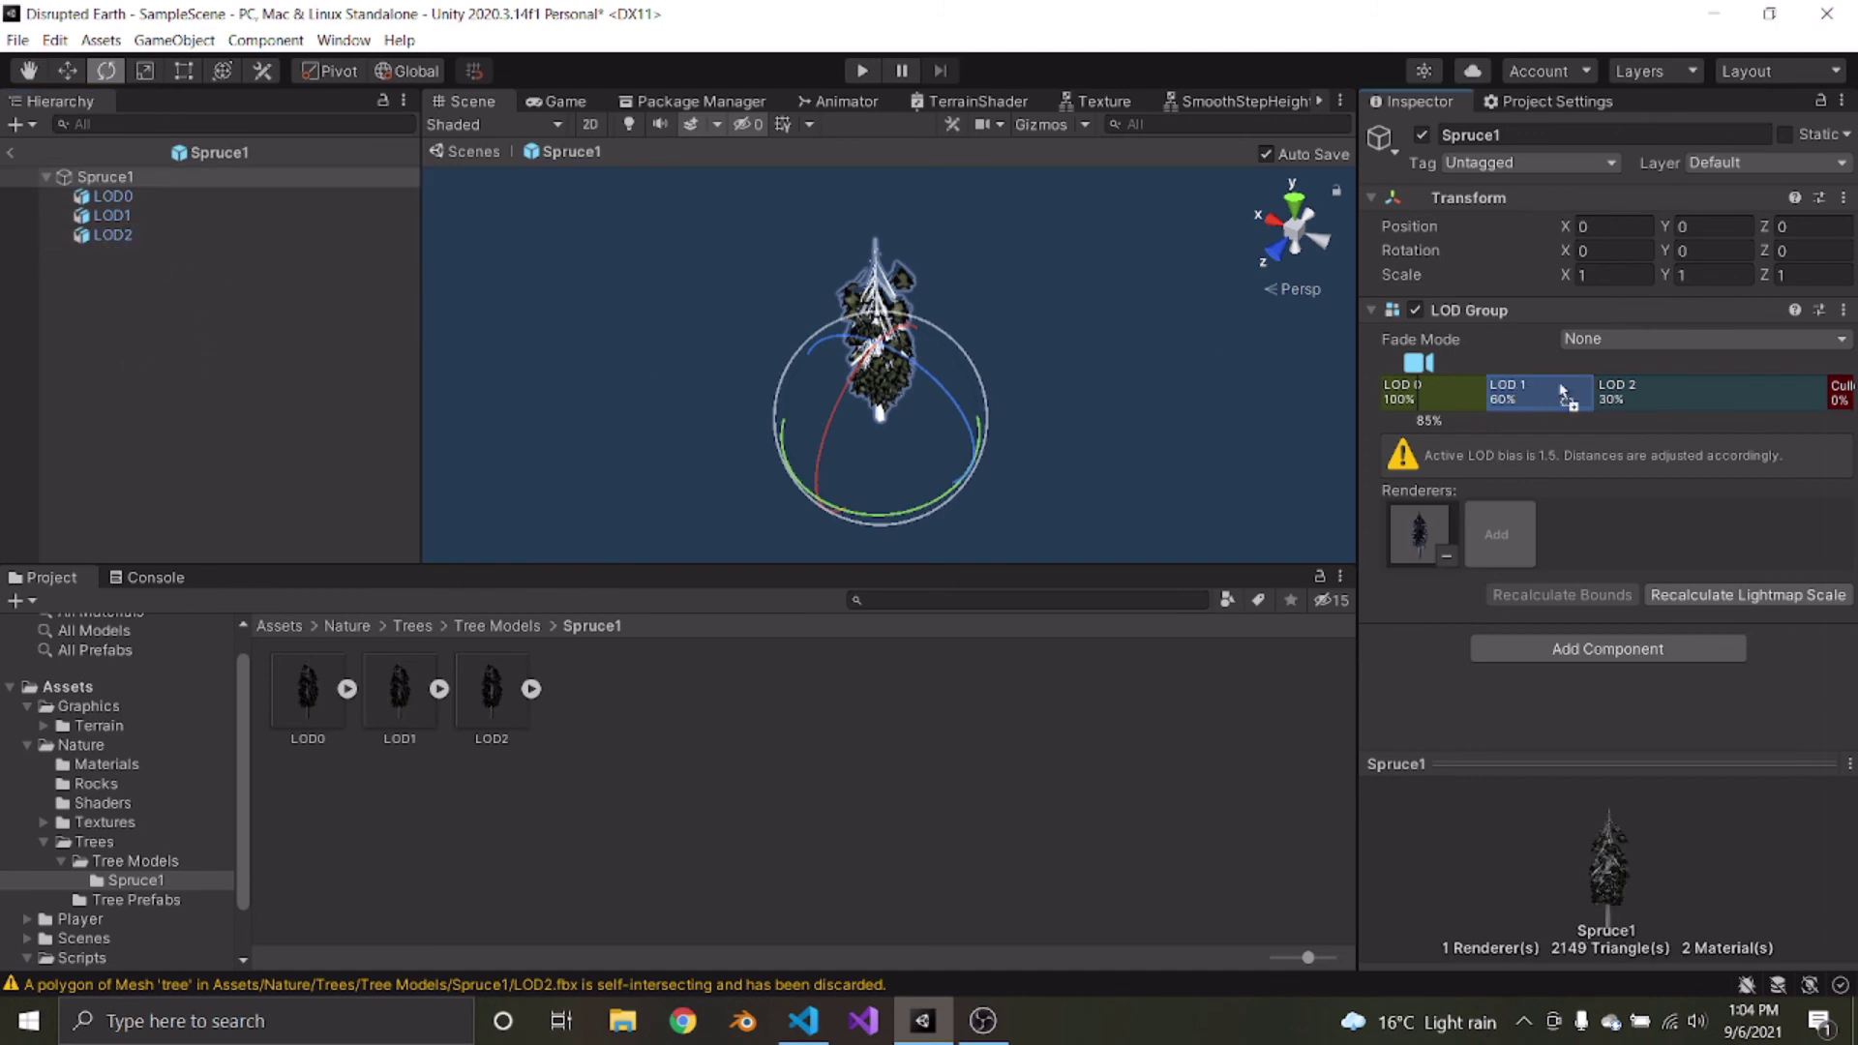
pyautogui.click(1688, 394)
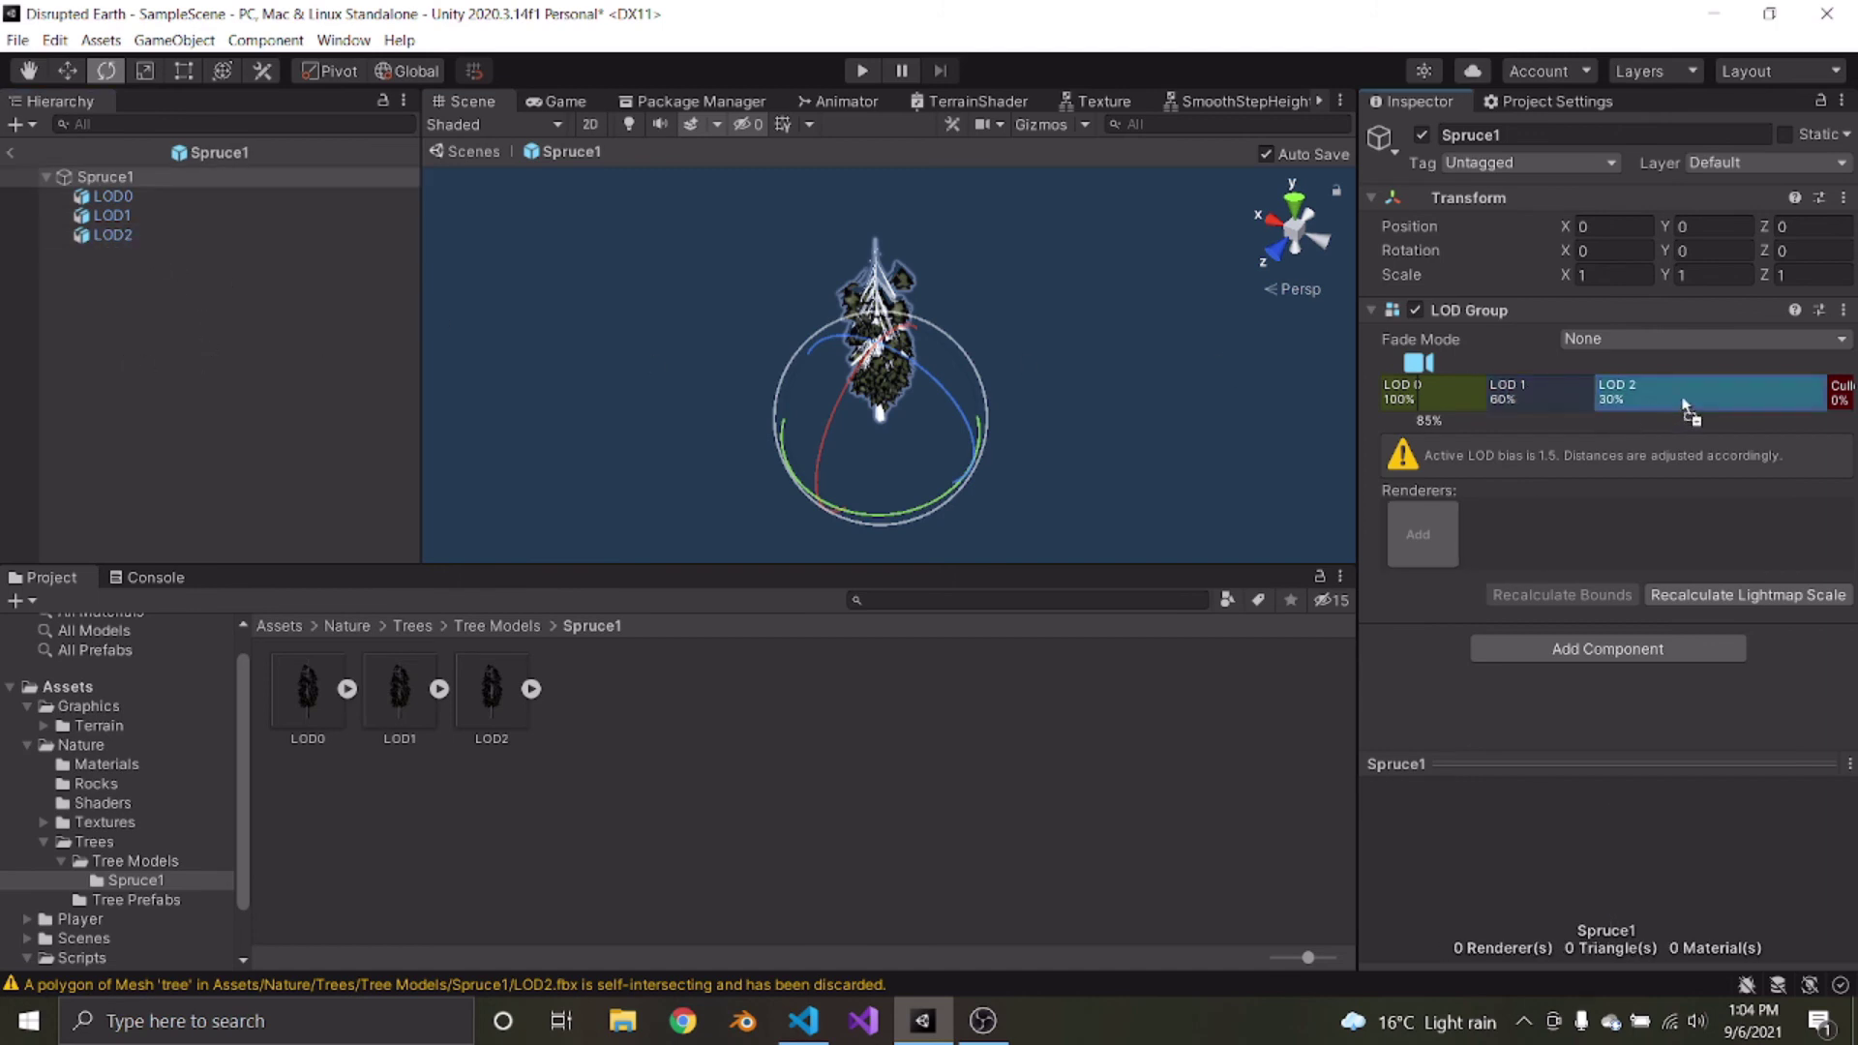
# Set the LOD Group's fade mode to Cross Fade and preview the tree's switching between levels
pyautogui.click(1599, 337)
pyautogui.click(1583, 385)
pyautogui.click(1567, 364)
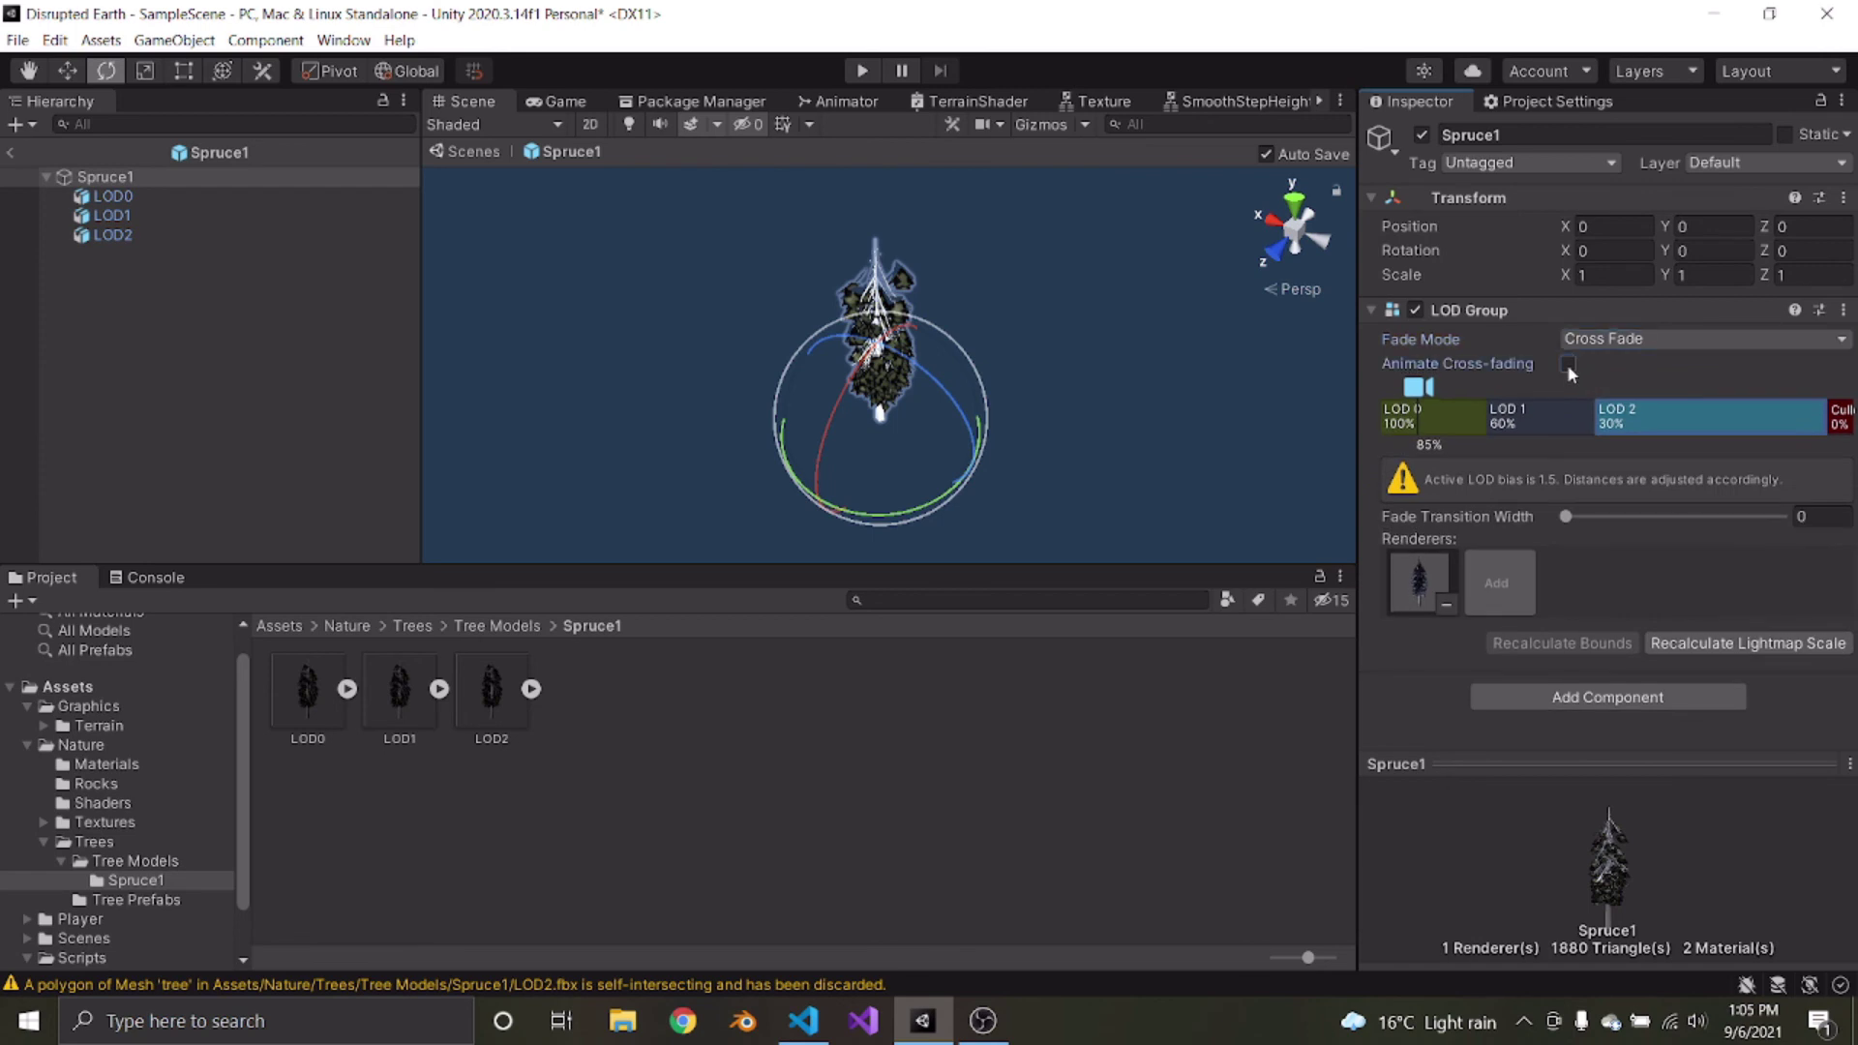
pyautogui.click(1419, 387)
pyautogui.moveTo(1419, 389)
pyautogui.mouseDown()
pyautogui.moveTo(1704, 391)
pyautogui.moveTo(1433, 391)
pyautogui.moveTo(1665, 396)
pyautogui.moveTo(1432, 391)
pyautogui.moveTo(1635, 397)
pyautogui.mouseUp()
pyautogui.click(1127, 350)
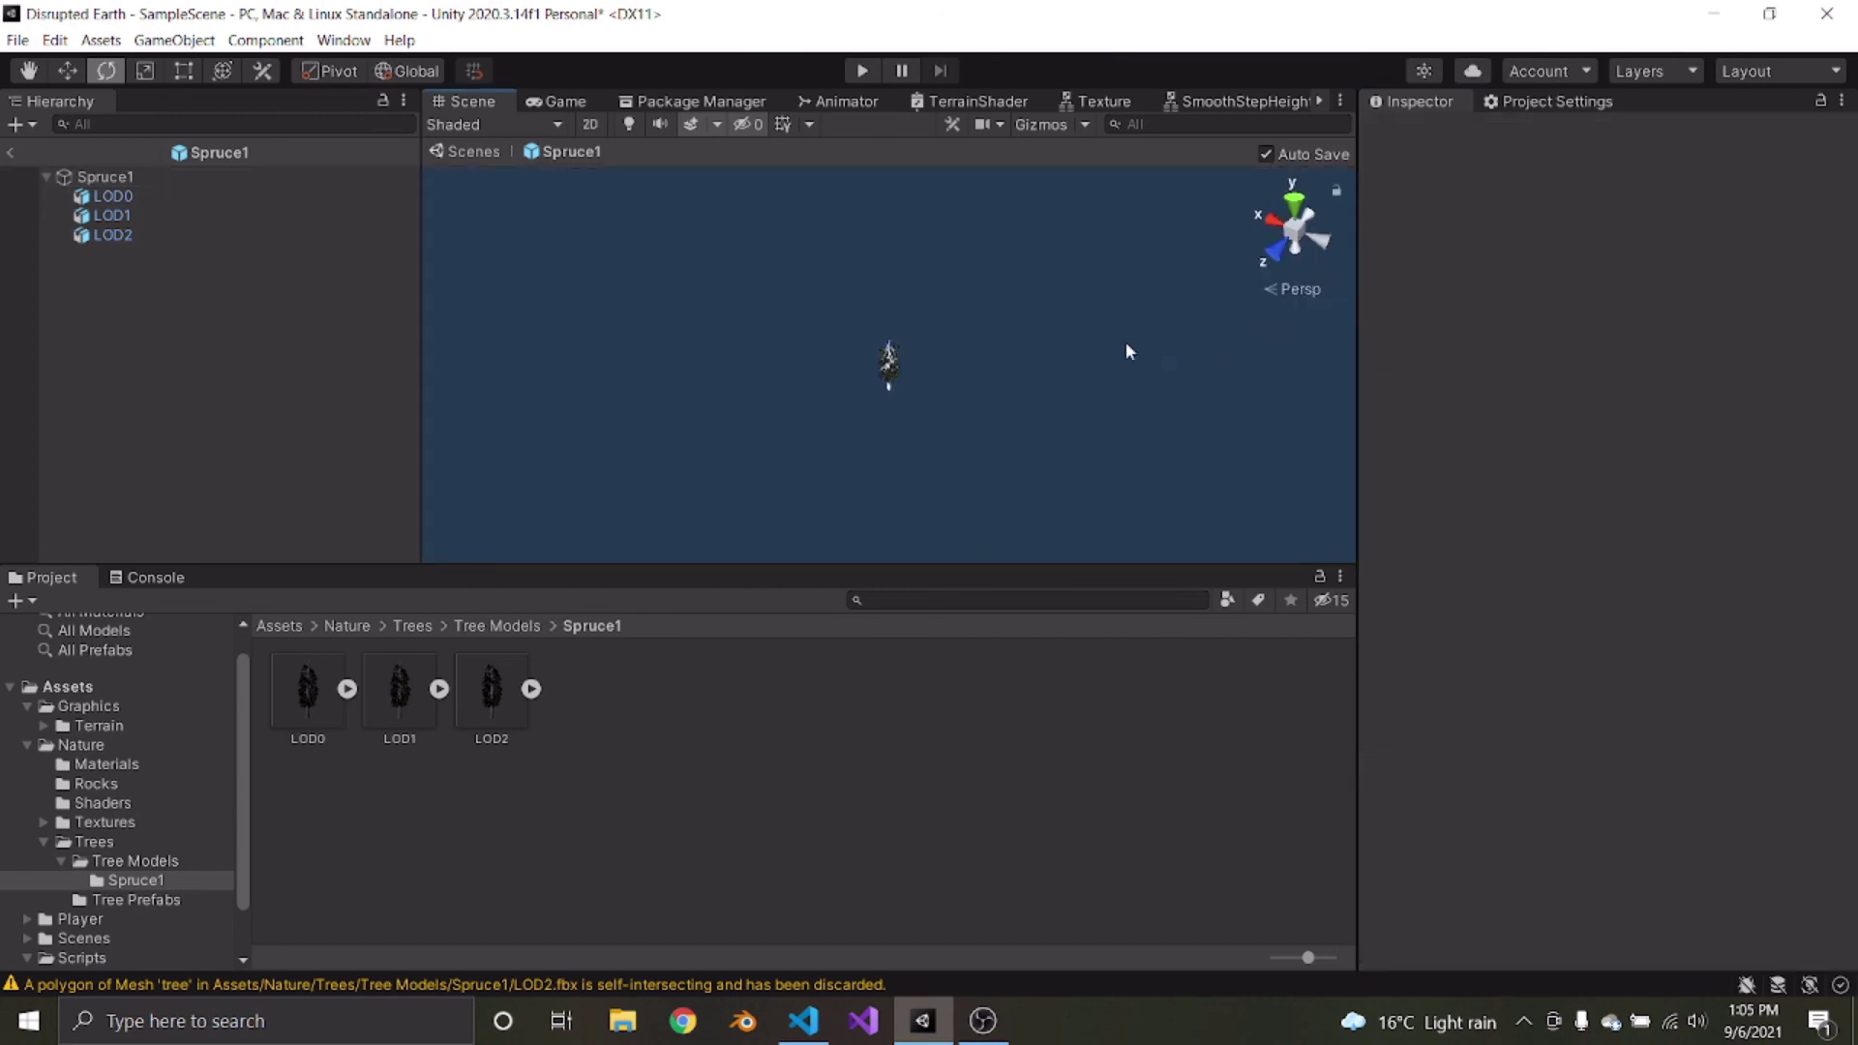
# Preview the Spruce1 LOD Group's level switching and inspect the base of the trunk up close
pyautogui.click(198, 177)
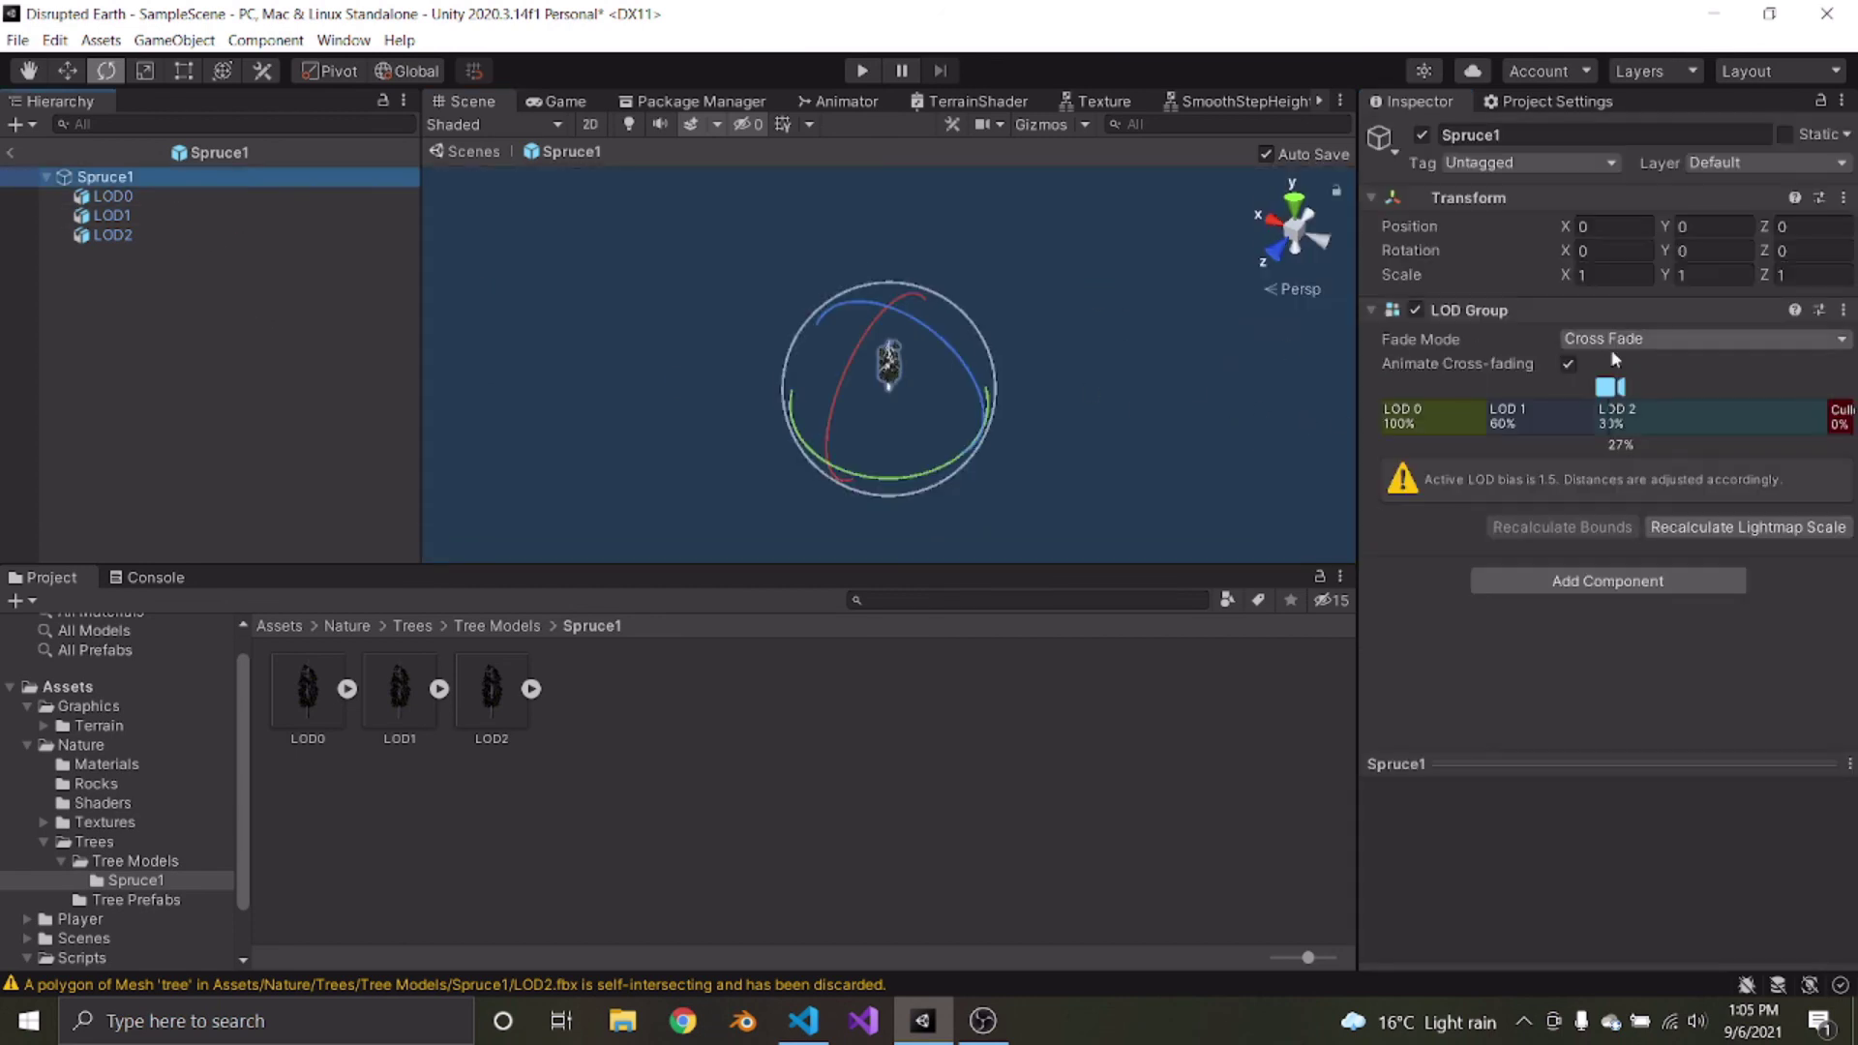
pyautogui.moveTo(1618, 395)
pyautogui.mouseDown()
pyautogui.moveTo(1407, 399)
pyautogui.moveTo(1595, 408)
pyautogui.moveTo(1521, 399)
pyautogui.mouseUp()
pyautogui.moveTo(924, 542)
pyautogui.keyDown('alt'); pyautogui.mouseDown()
pyautogui.moveTo(911, 346)
pyautogui.moveTo(941, 74)
pyautogui.mouseUp(); pyautogui.keyUp('alt')
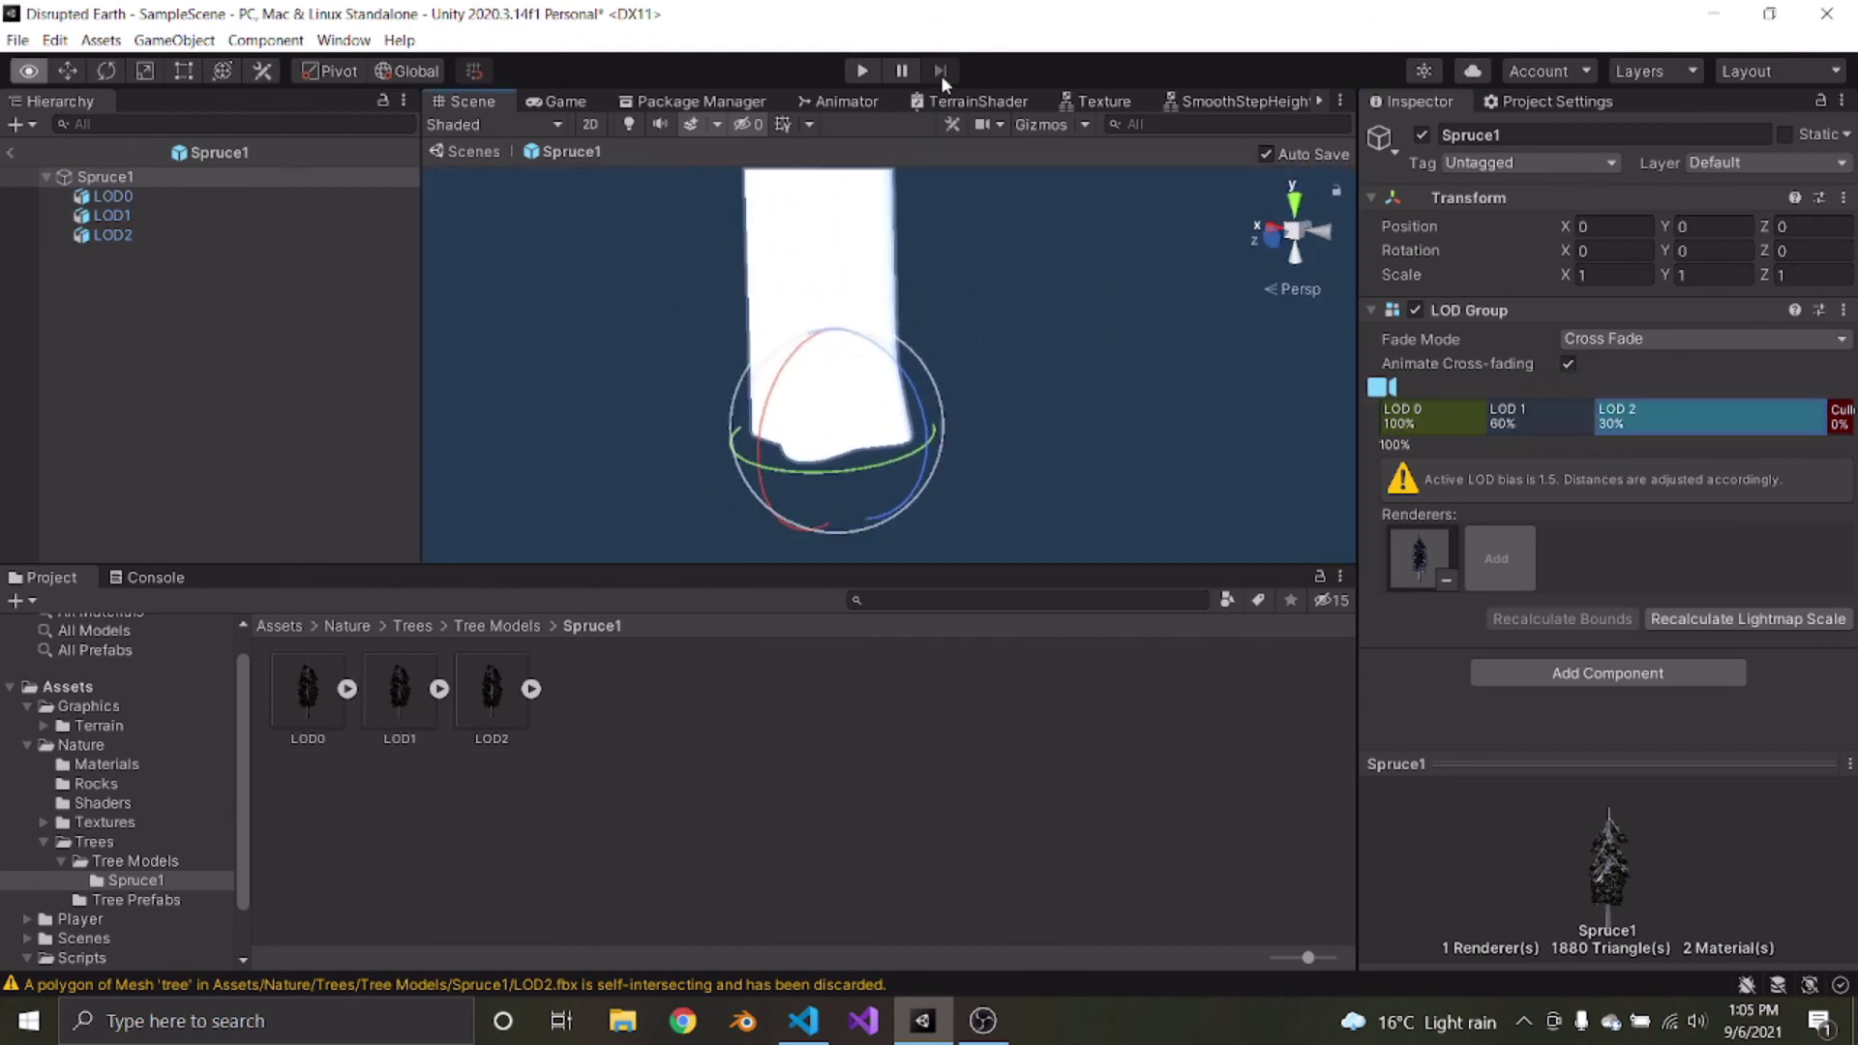
pyautogui.click(136, 230)
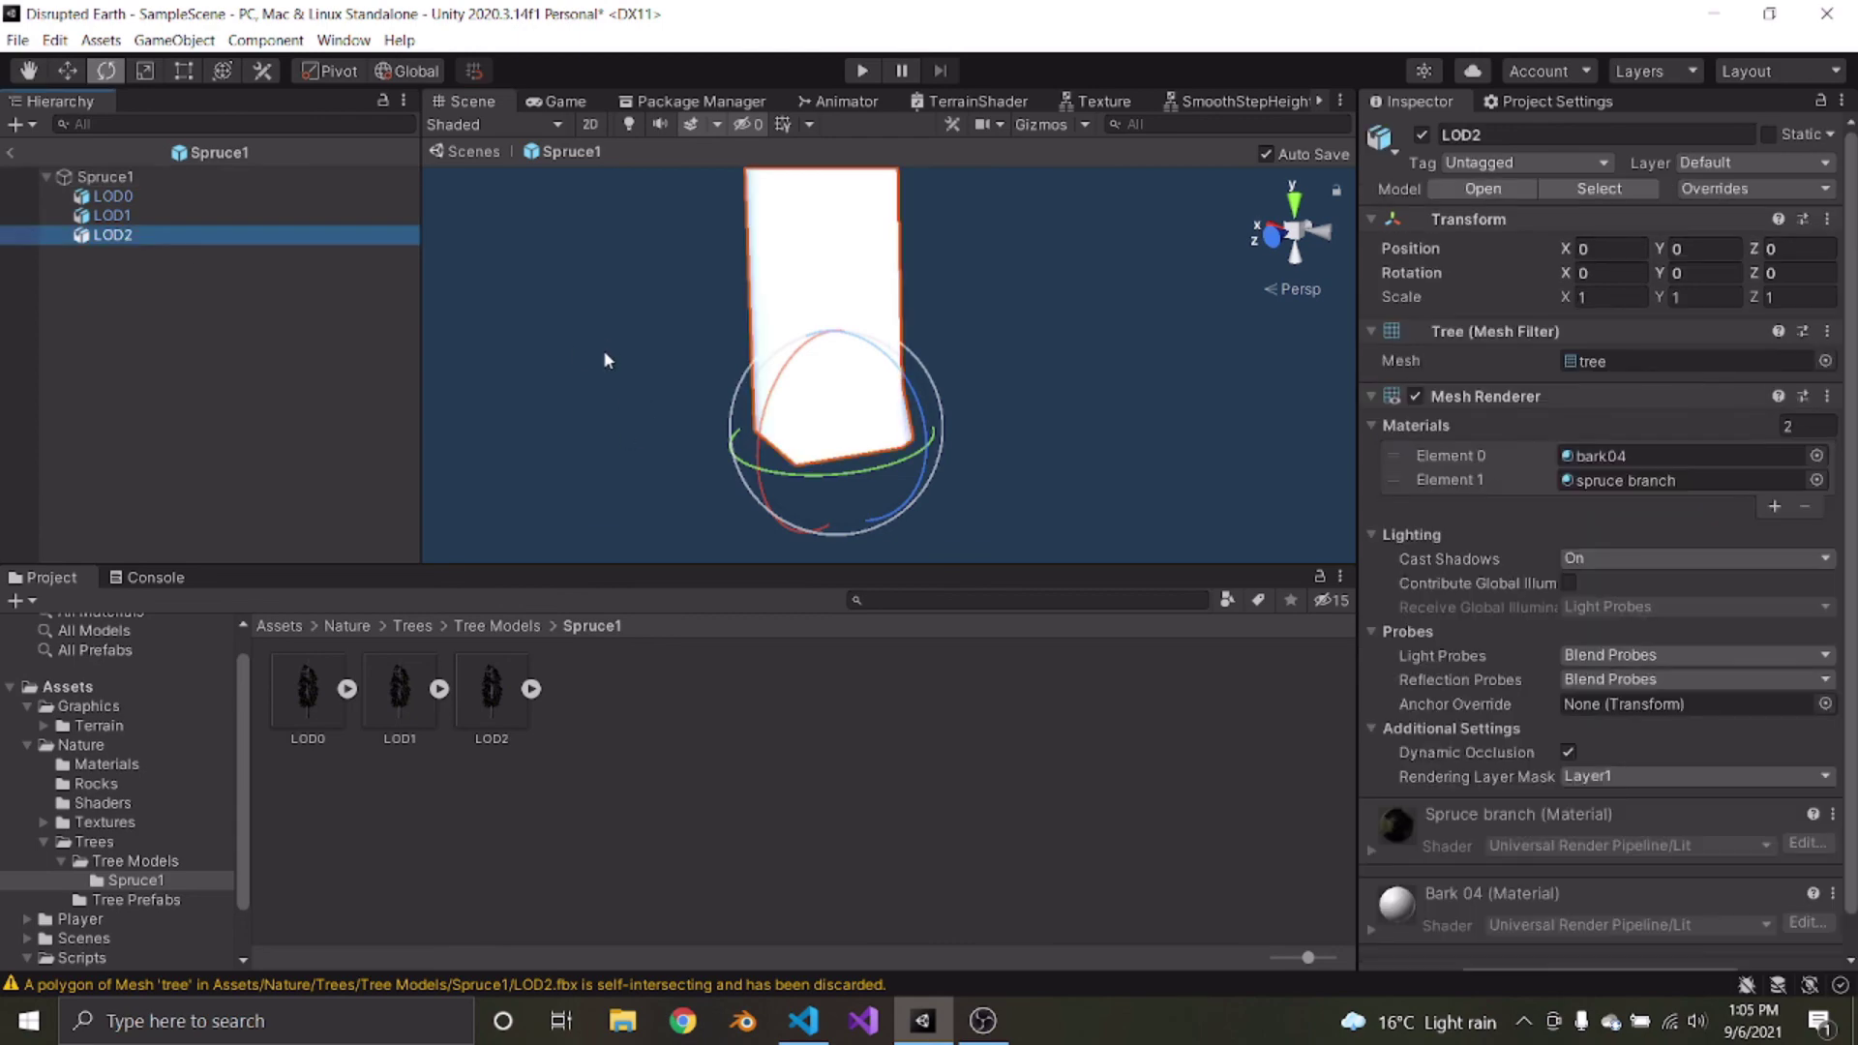
pyautogui.click(132, 177)
pyautogui.click(364, 284)
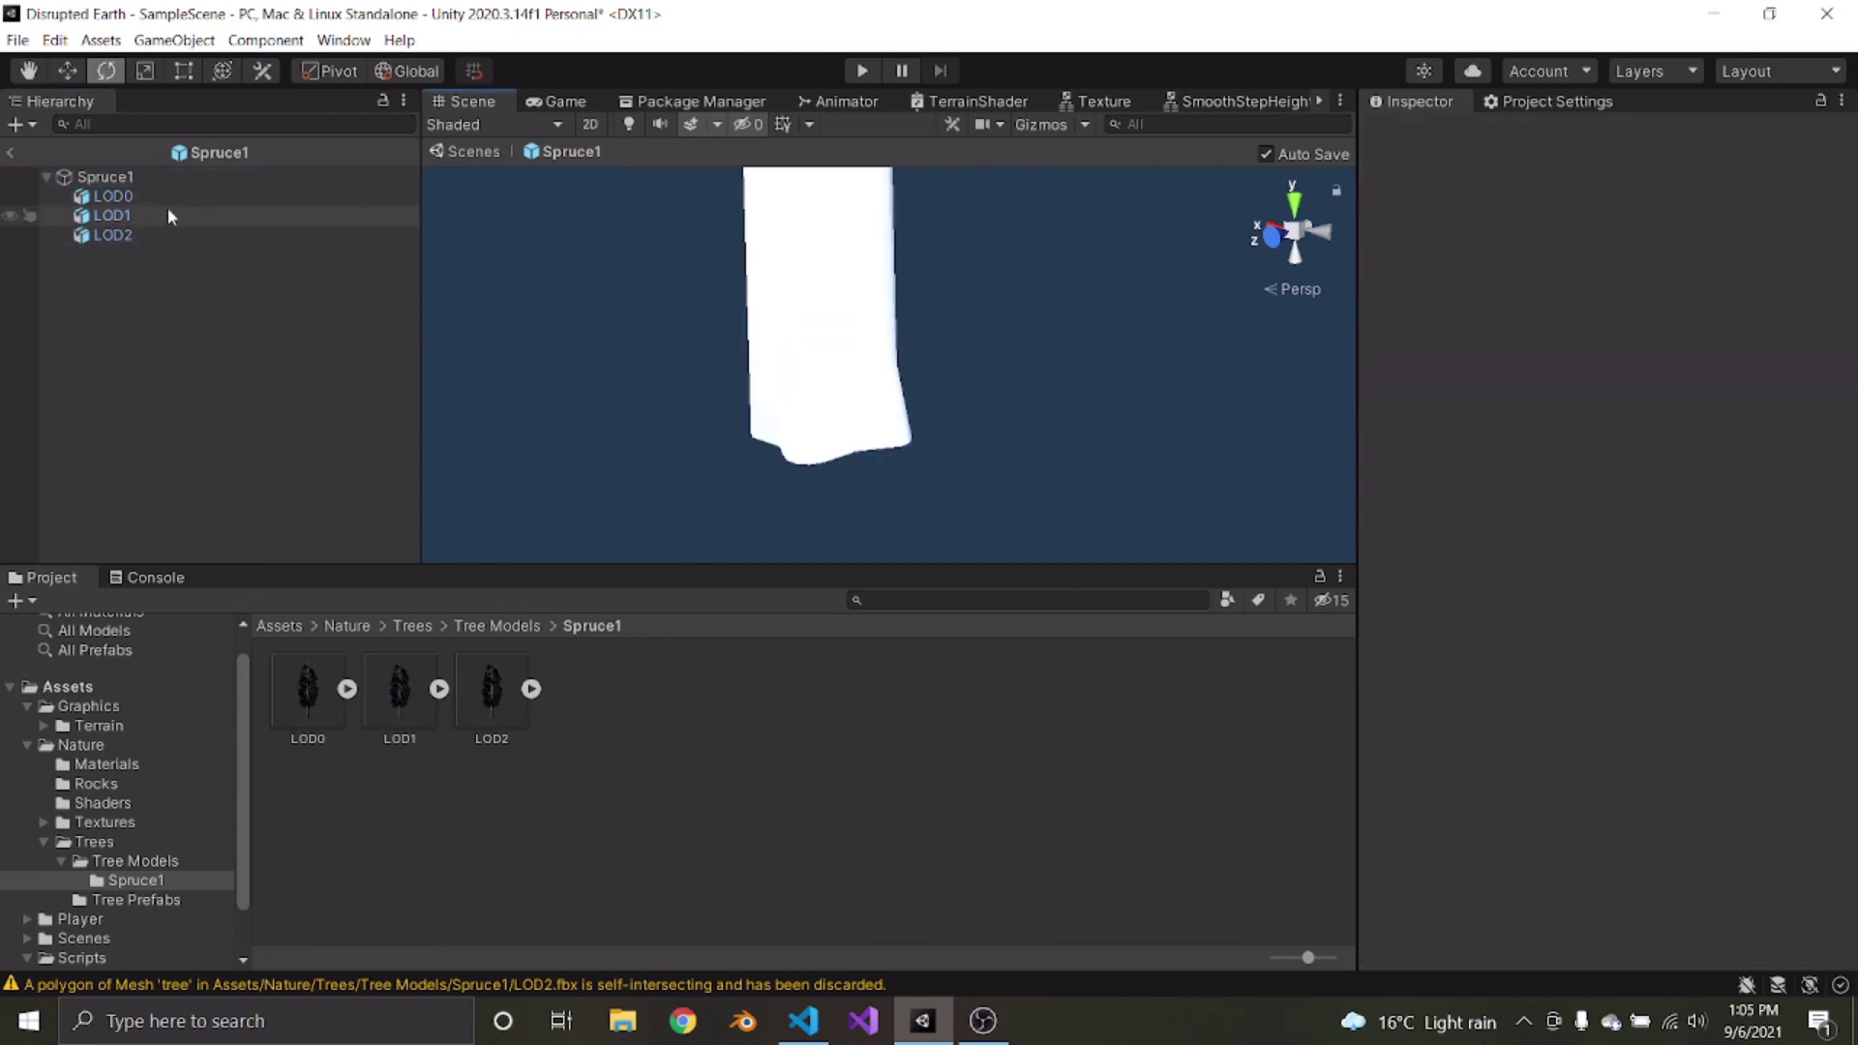
# Apply the Pine Bark material from the Nature/Materials folder to the trunk of LOD0
pyautogui.click(159, 195)
pyautogui.keyDown('alt'); pyautogui.moveTo(542, 291); pyautogui.dragTo(620, 290); pyautogui.keyUp('alt')
pyautogui.scroll(5, 620, 290)
pyautogui.click(349, 626)
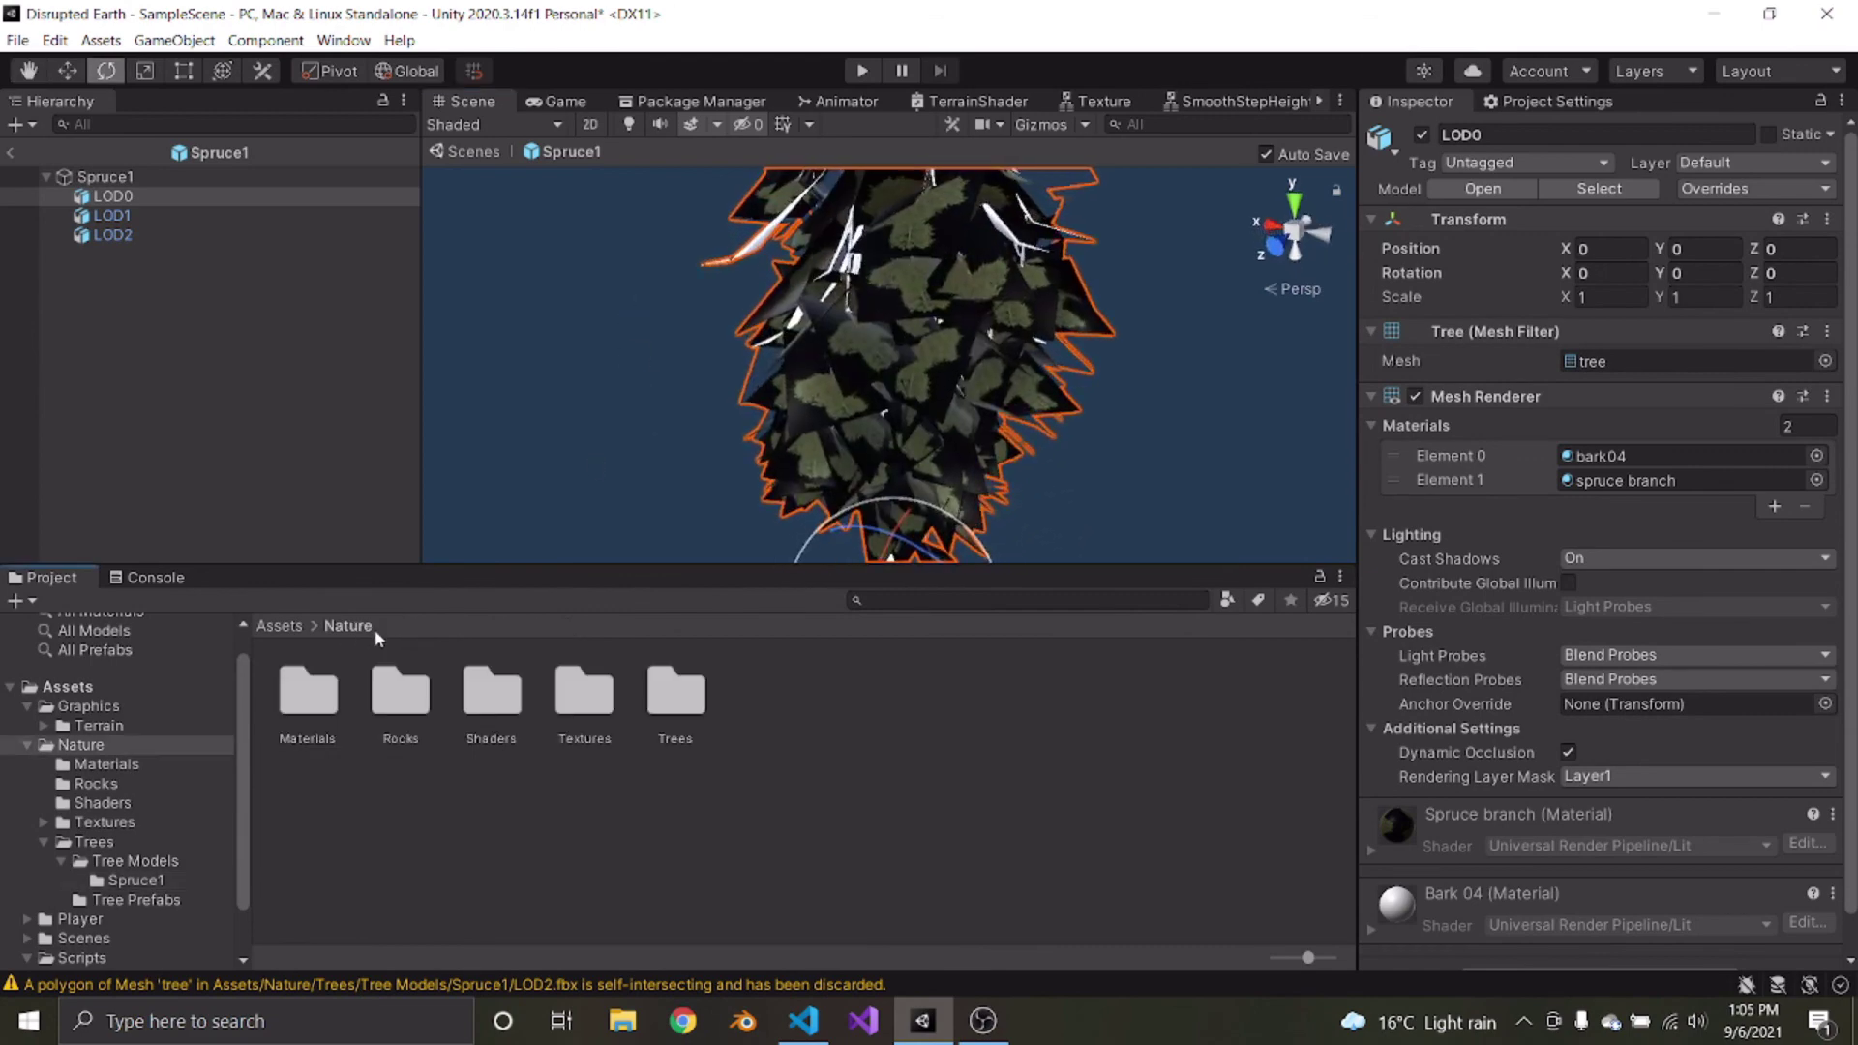
pyautogui.click(316, 711)
pyautogui.doubleClick(316, 711)
pyautogui.click(113, 195)
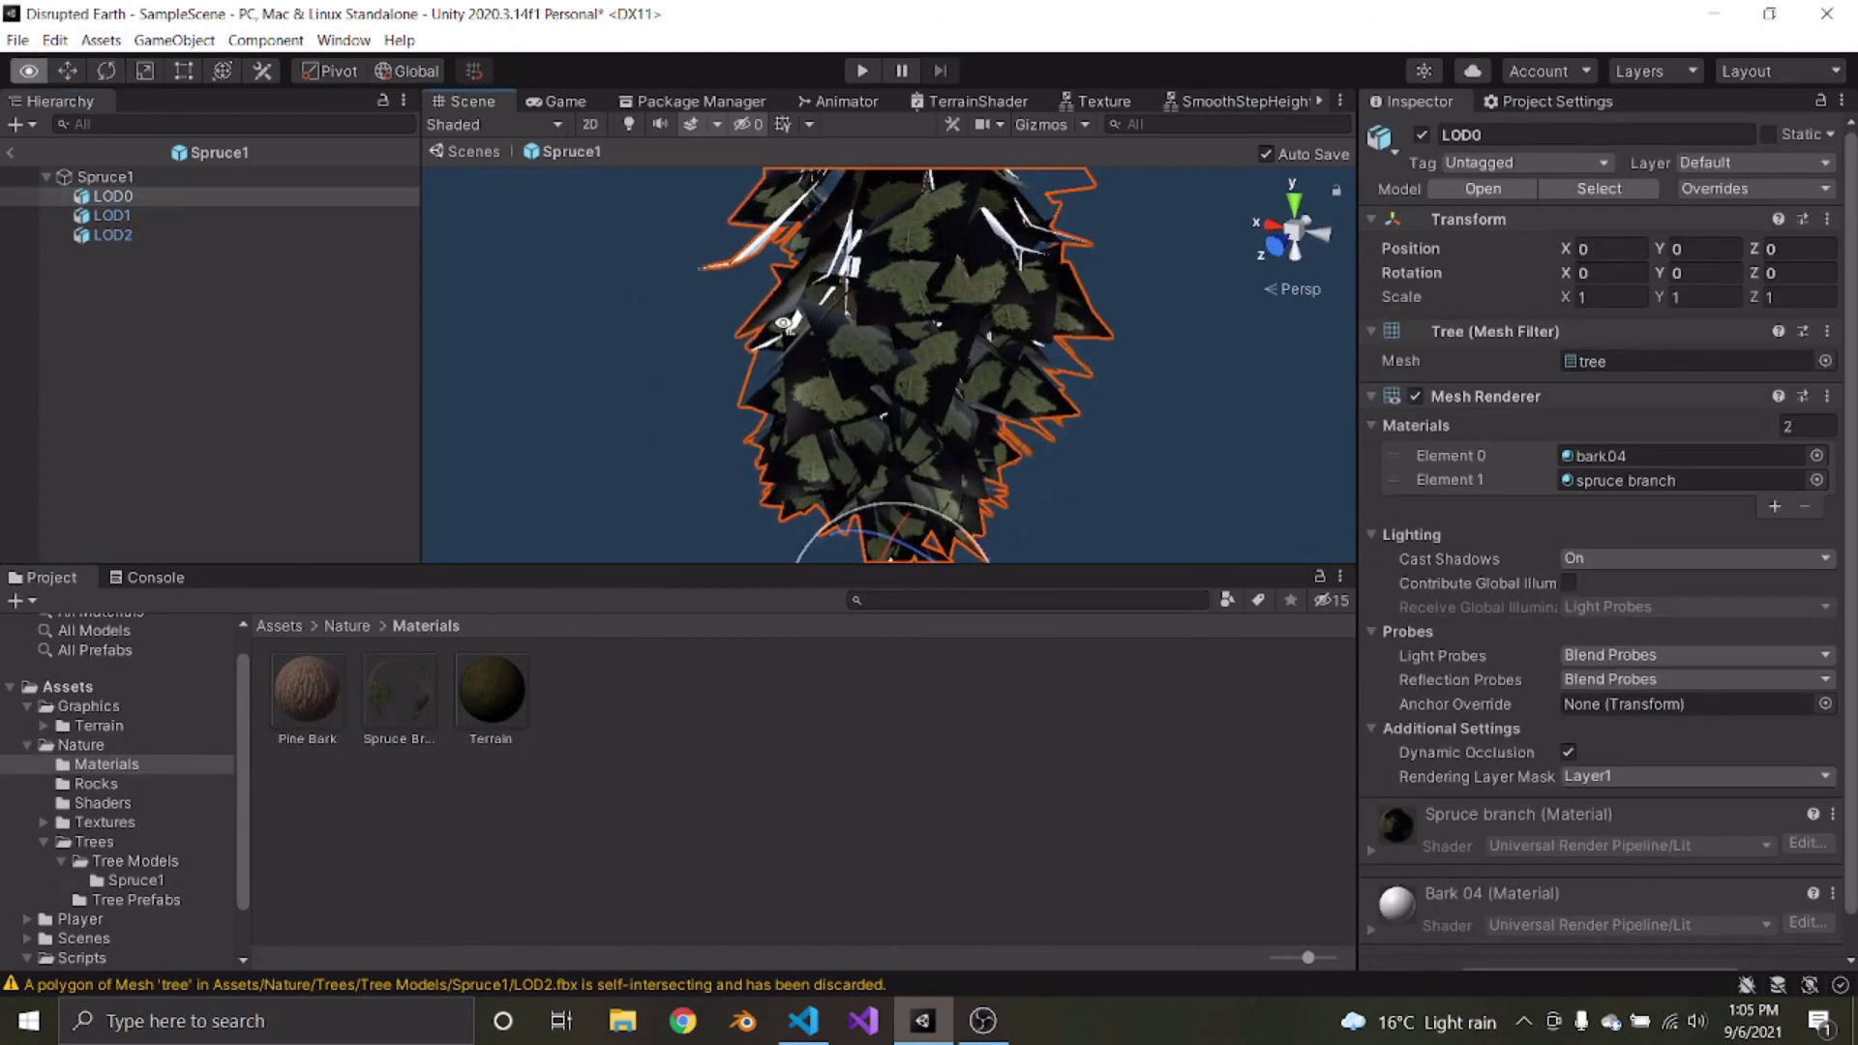
pyautogui.keyDown('alt'); pyautogui.moveTo(765, 222); pyautogui.dragTo(795, 273); pyautogui.keyUp('alt')
pyautogui.press('e')
pyautogui.moveTo(331, 691); pyautogui.dragTo(856, 344)
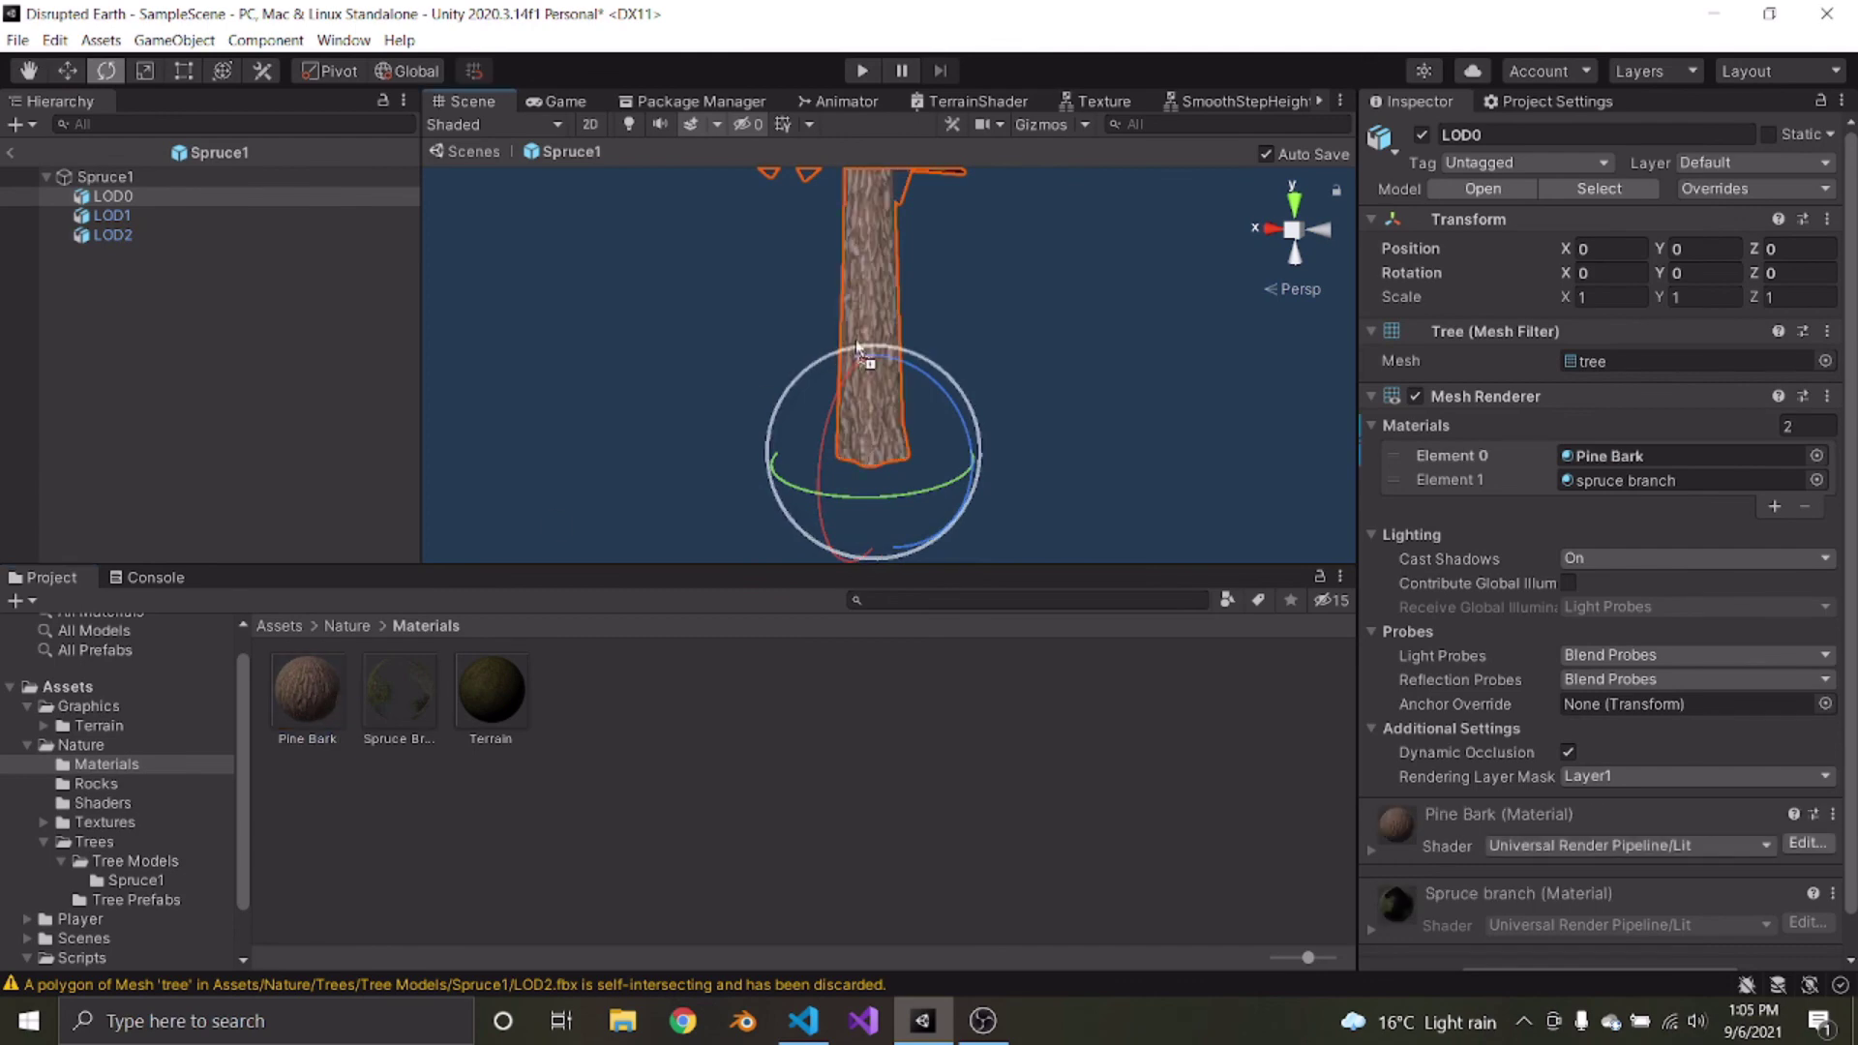
pyautogui.scroll(10, 871, 392)
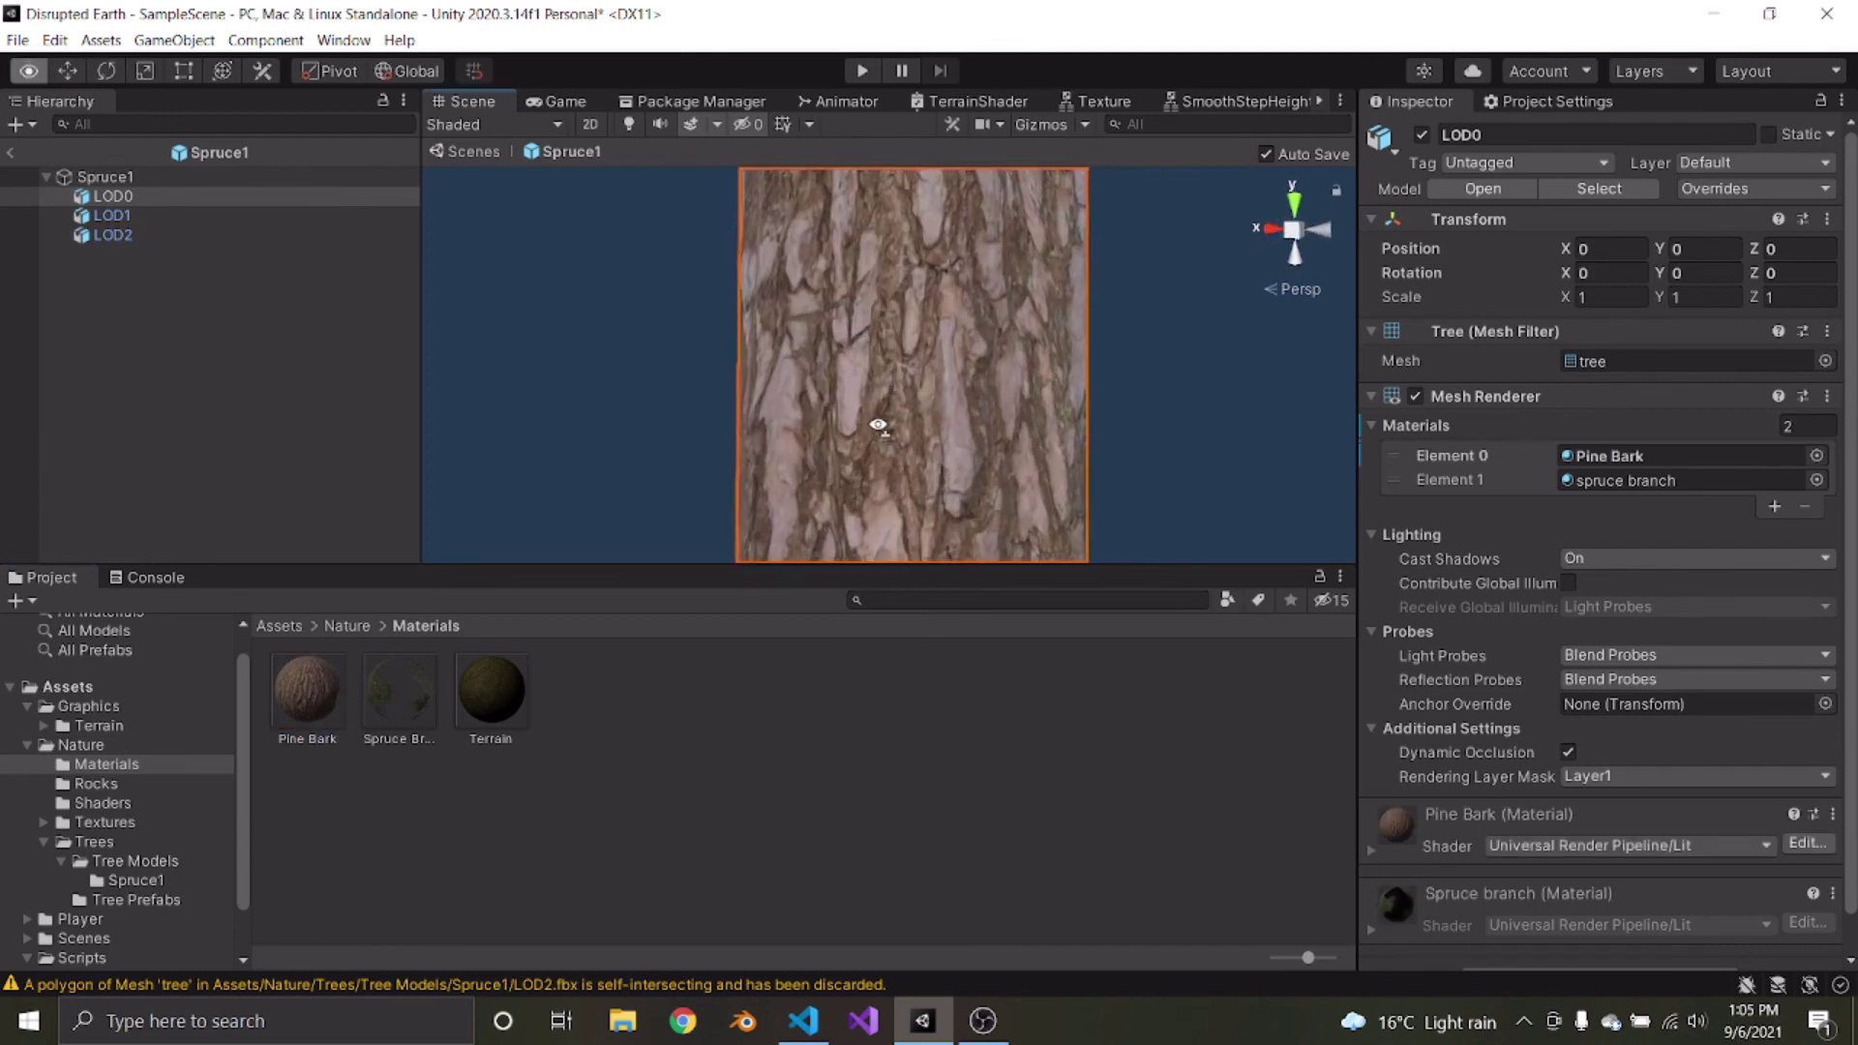
pyautogui.scroll(-5, 881, 451)
# Apply the Pine Bark material to the trunk of LOD1
pyautogui.click(112, 215)
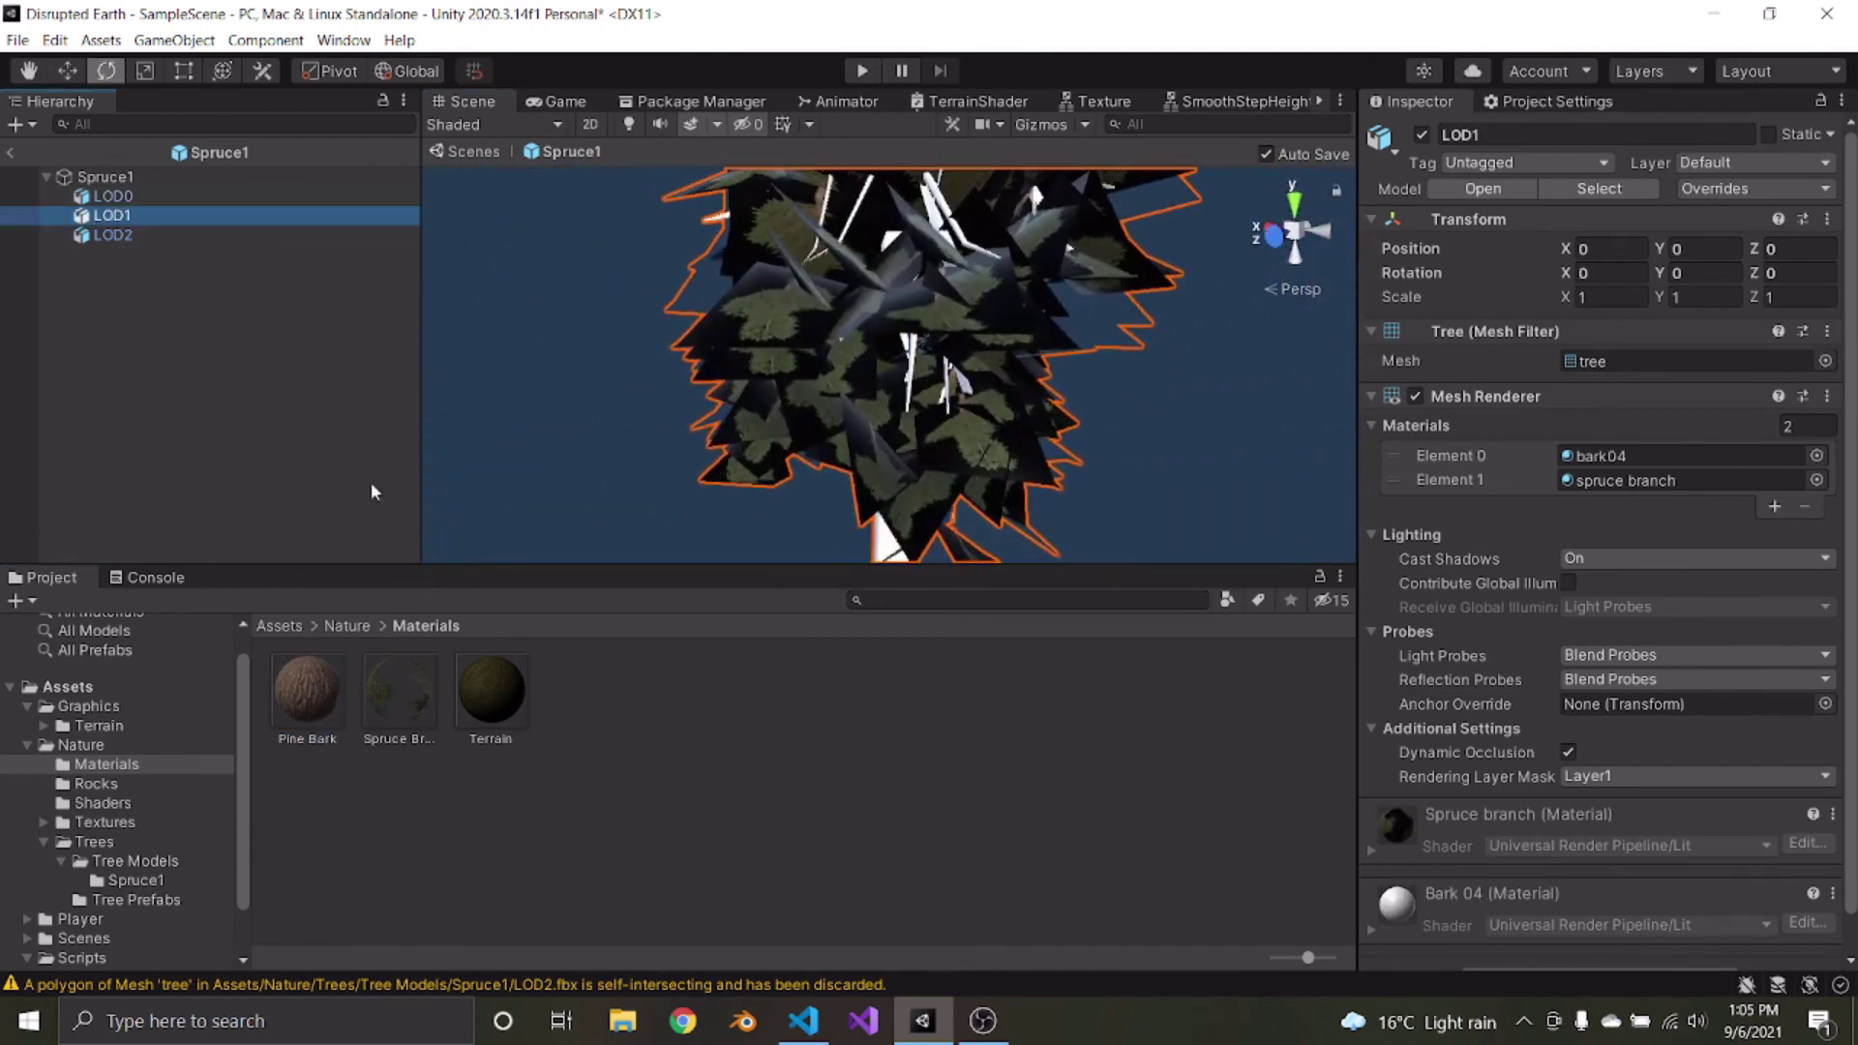
pyautogui.moveTo(574, 508); pyautogui.dragTo(566, 533, button='right')
pyautogui.moveTo(310, 693); pyautogui.dragTo(827, 377)
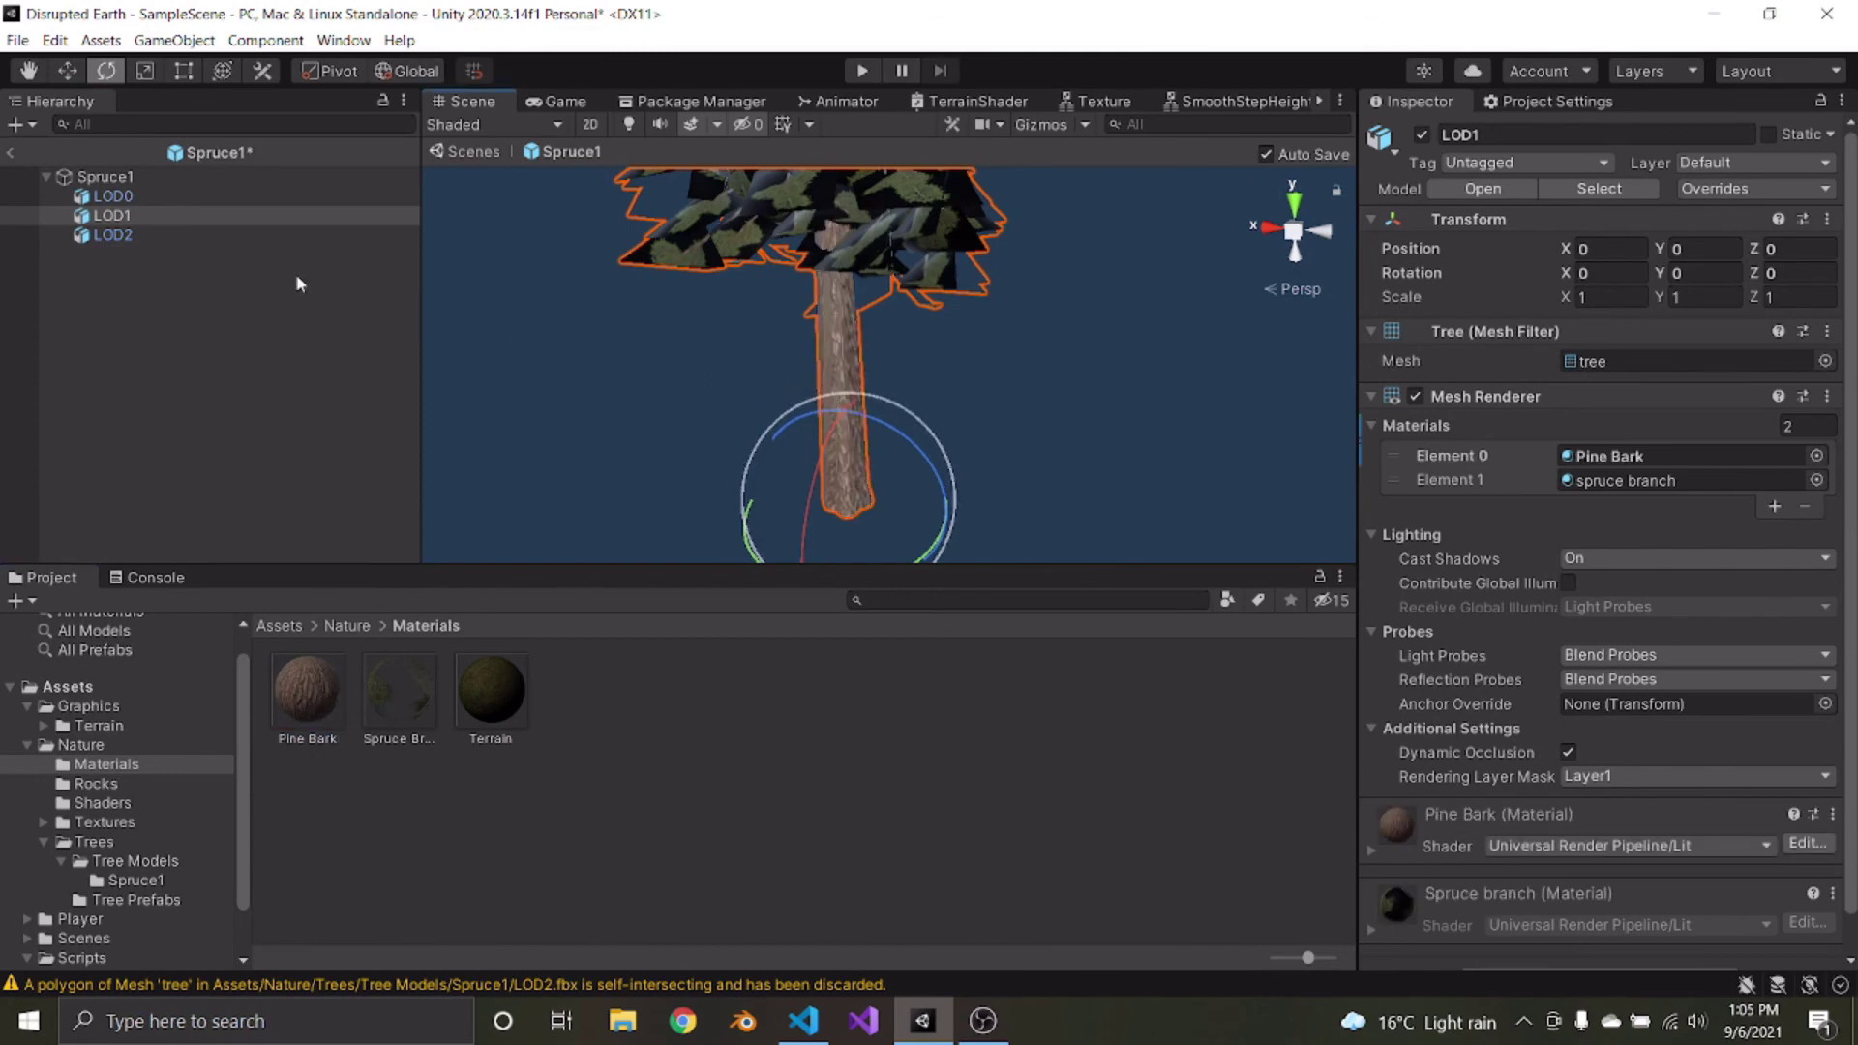
# Apply the Pine Bark material to the trunk of LOD2 and check the bark across the three models
pyautogui.click(152, 238)
pyautogui.moveTo(306, 695); pyautogui.dragTo(829, 424)
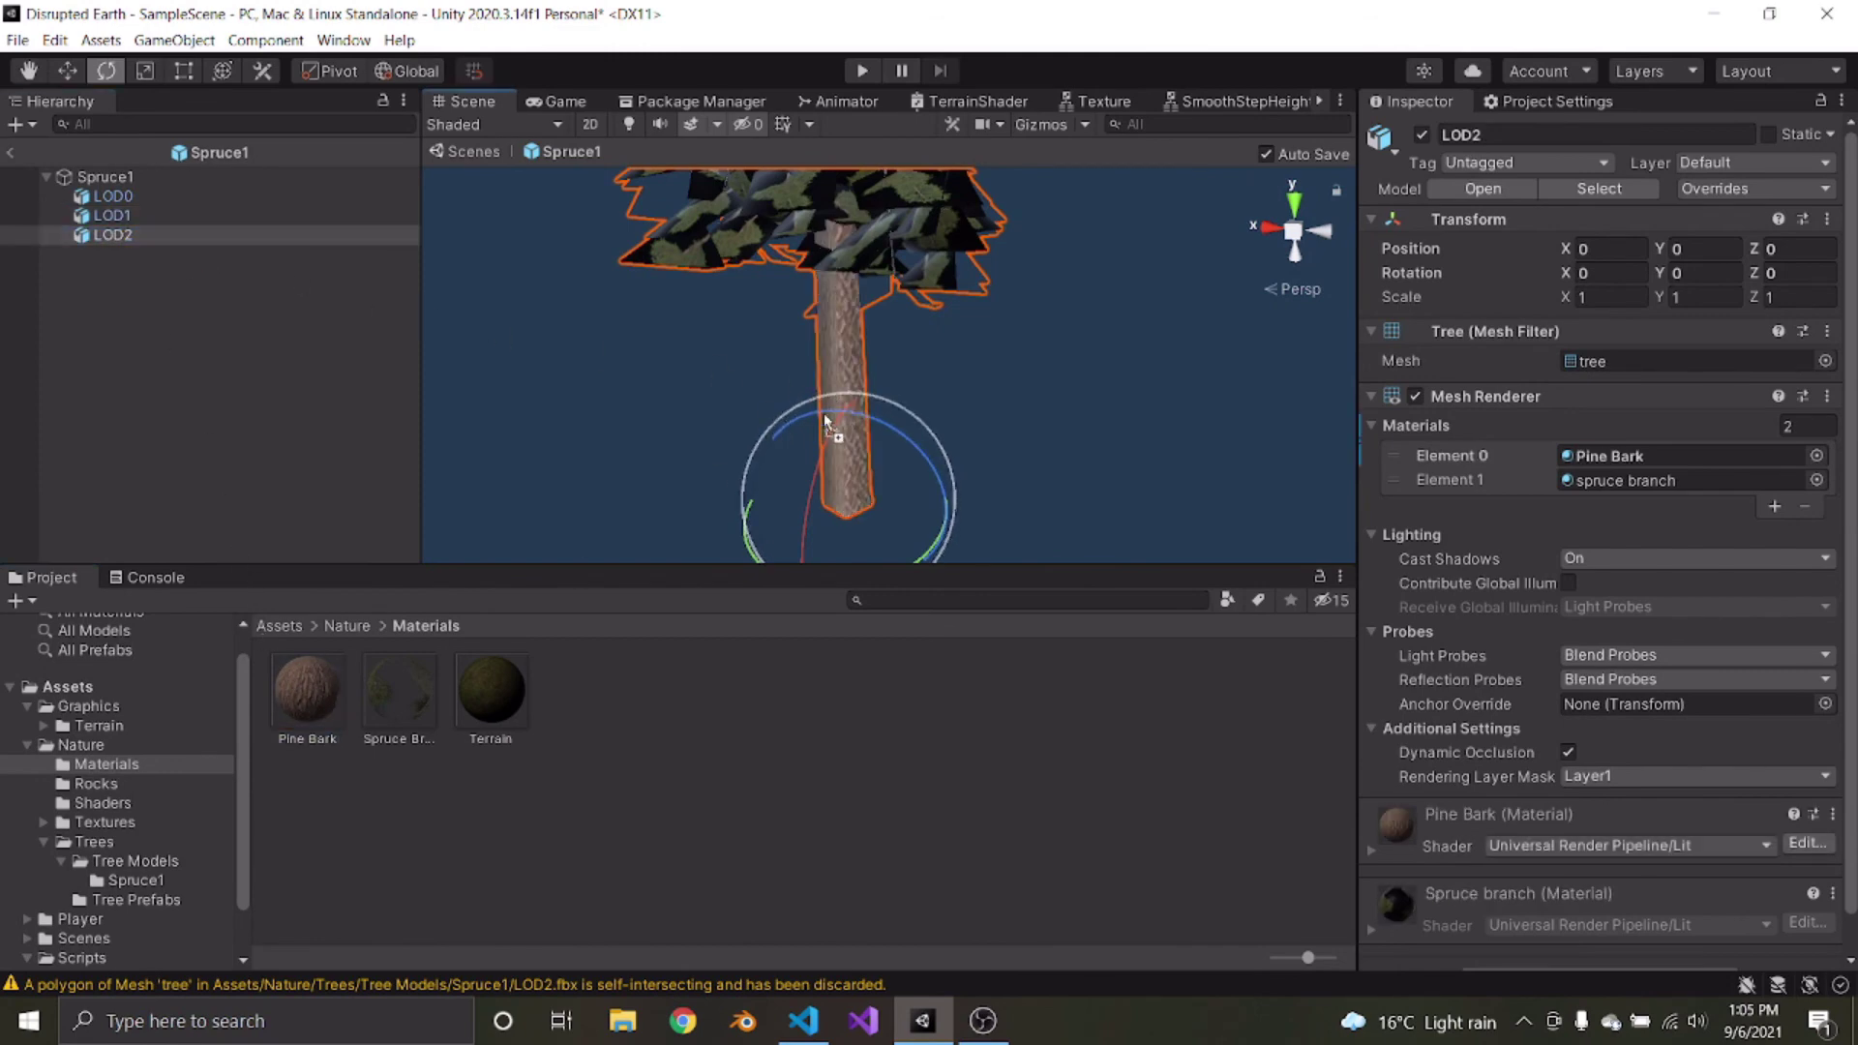
pyautogui.press('w')
pyautogui.moveTo(830, 424); pyautogui.dragTo(713, 320, button='right')
pyautogui.click(112, 197)
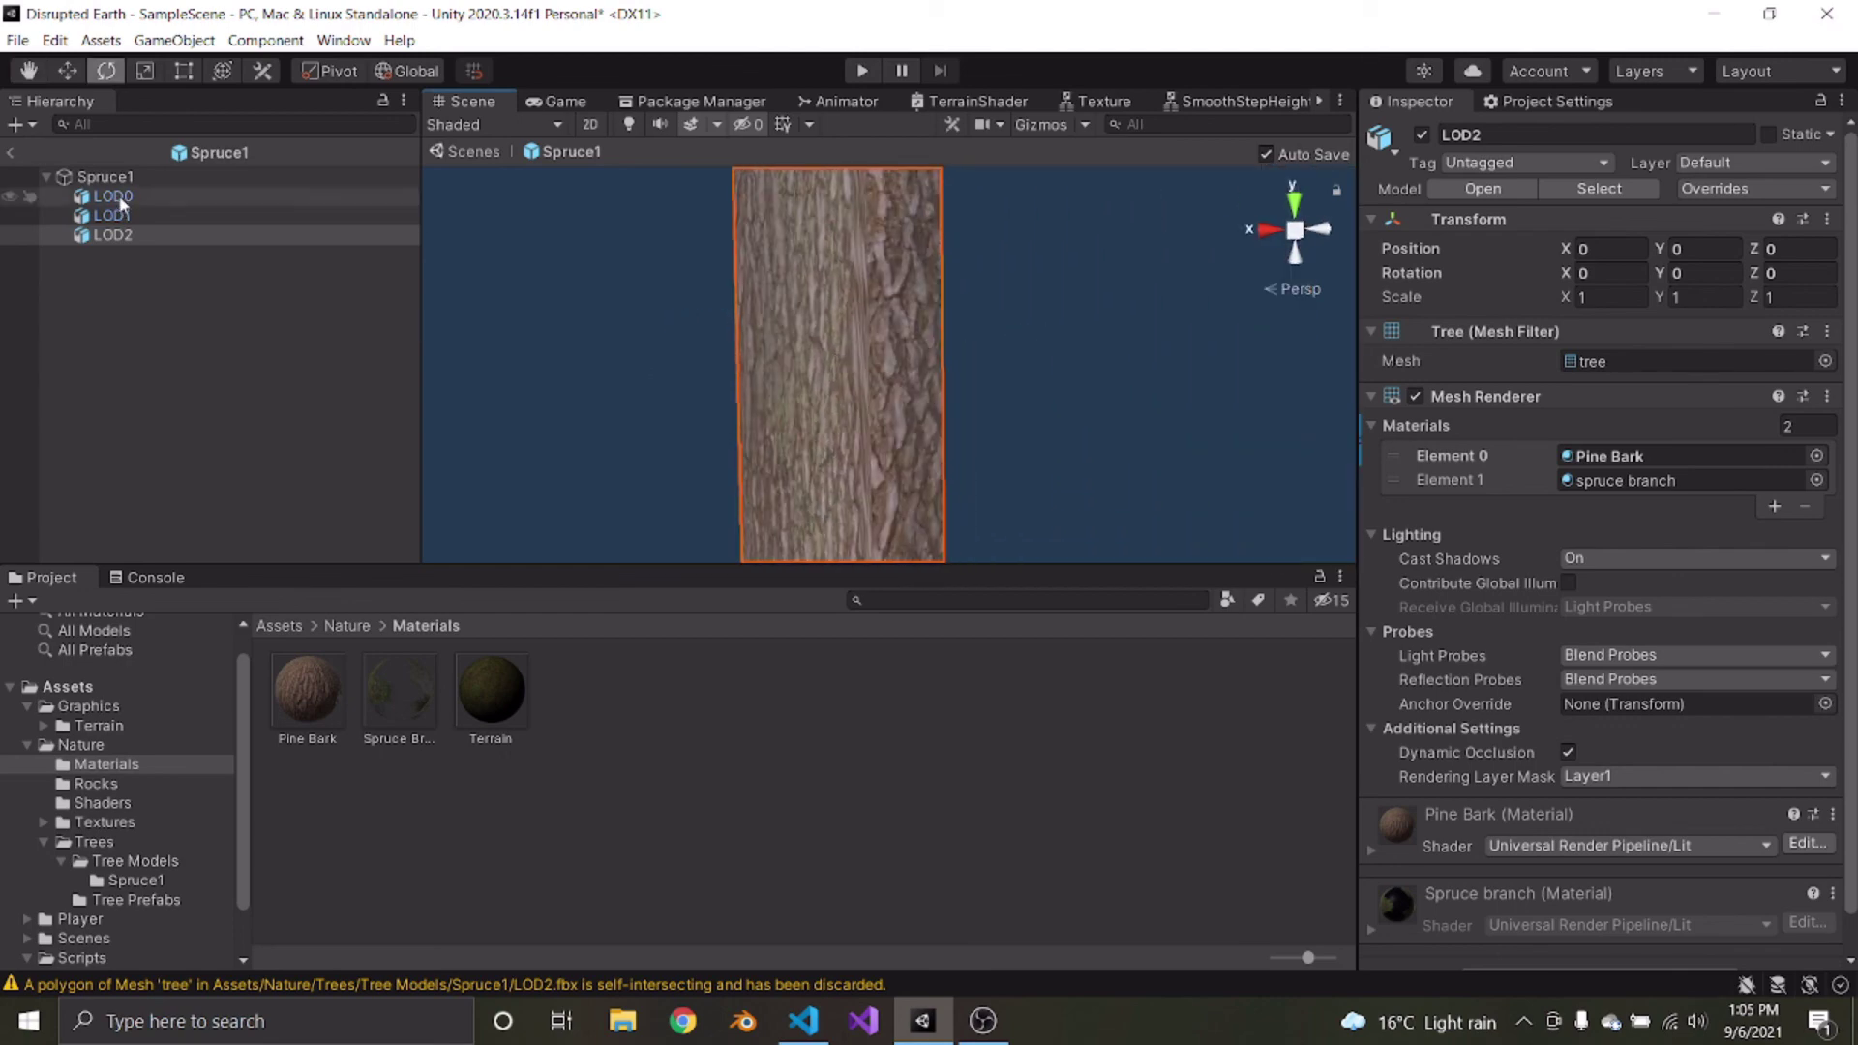
pyautogui.press('Down')
pyautogui.press('Down')
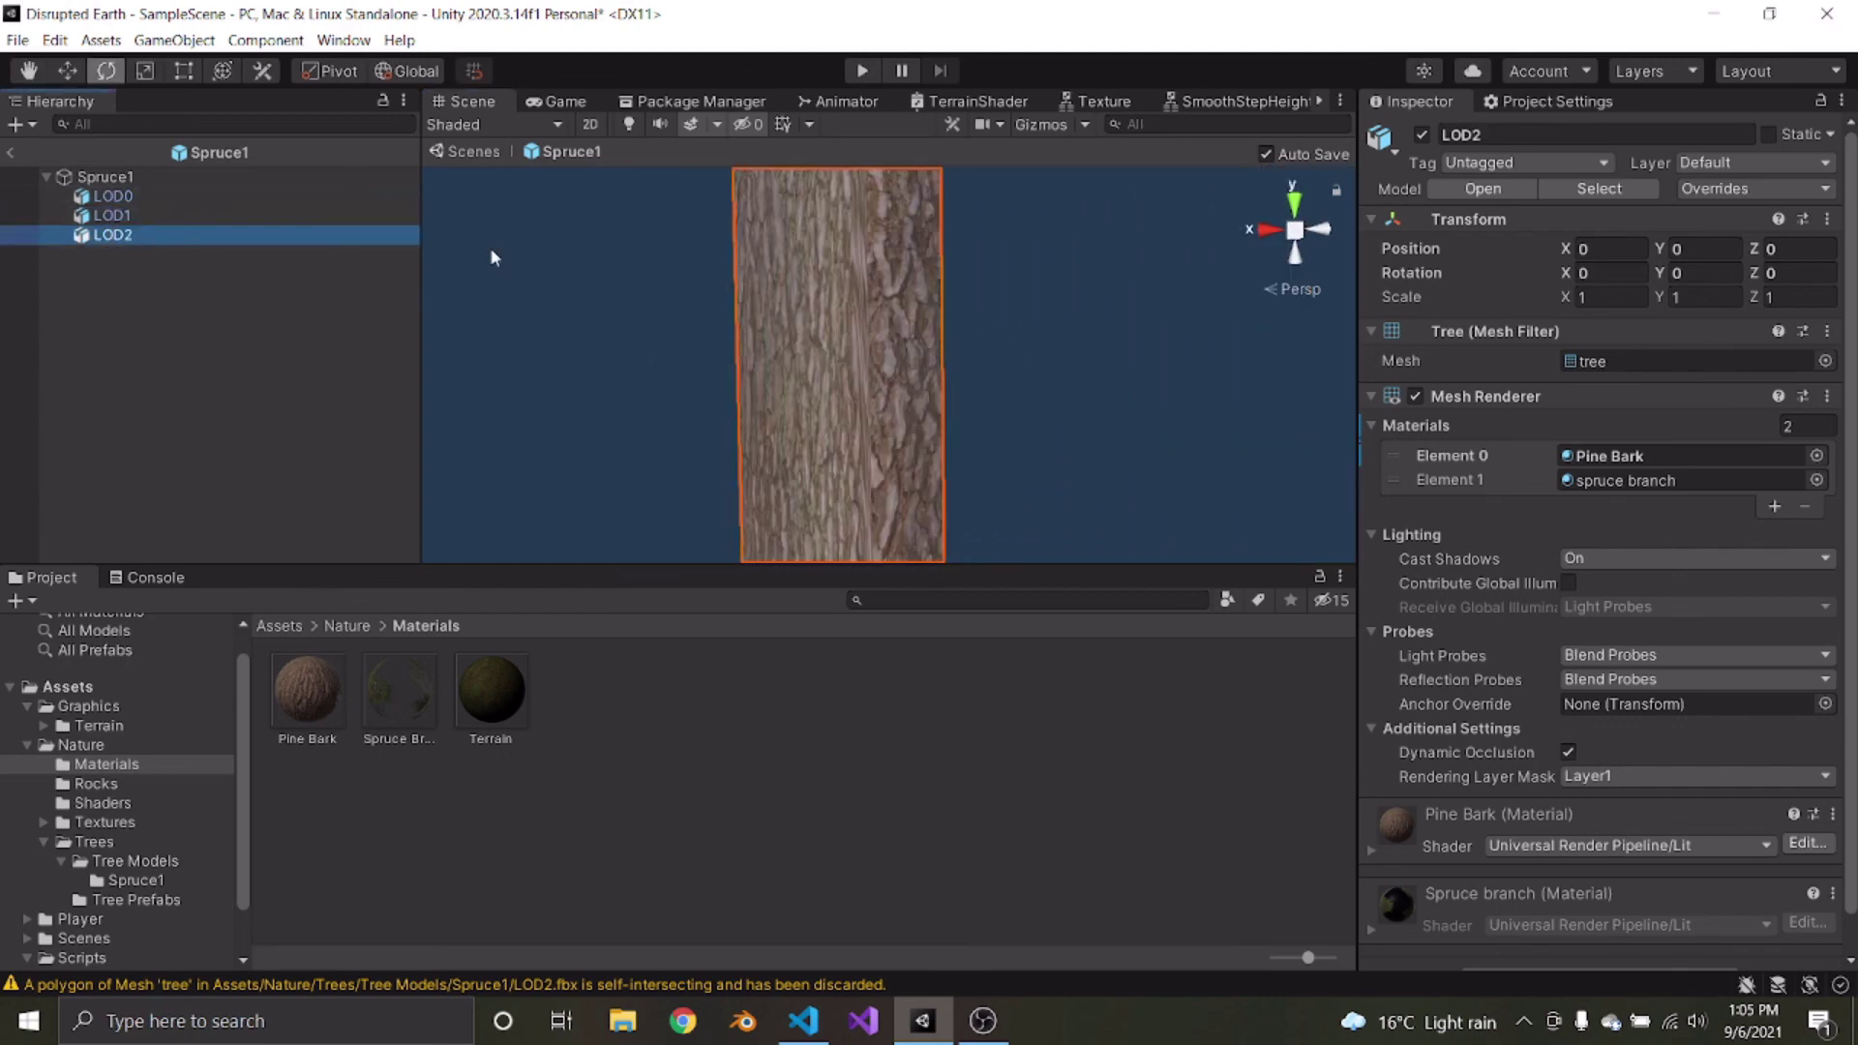
# Apply the Spruce Branches material to the foliage of LOD0
pyautogui.moveTo(490, 258); pyautogui.dragTo(669, 366, button='right')
pyautogui.press('s')
pyautogui.press('w')
pyautogui.press('e')
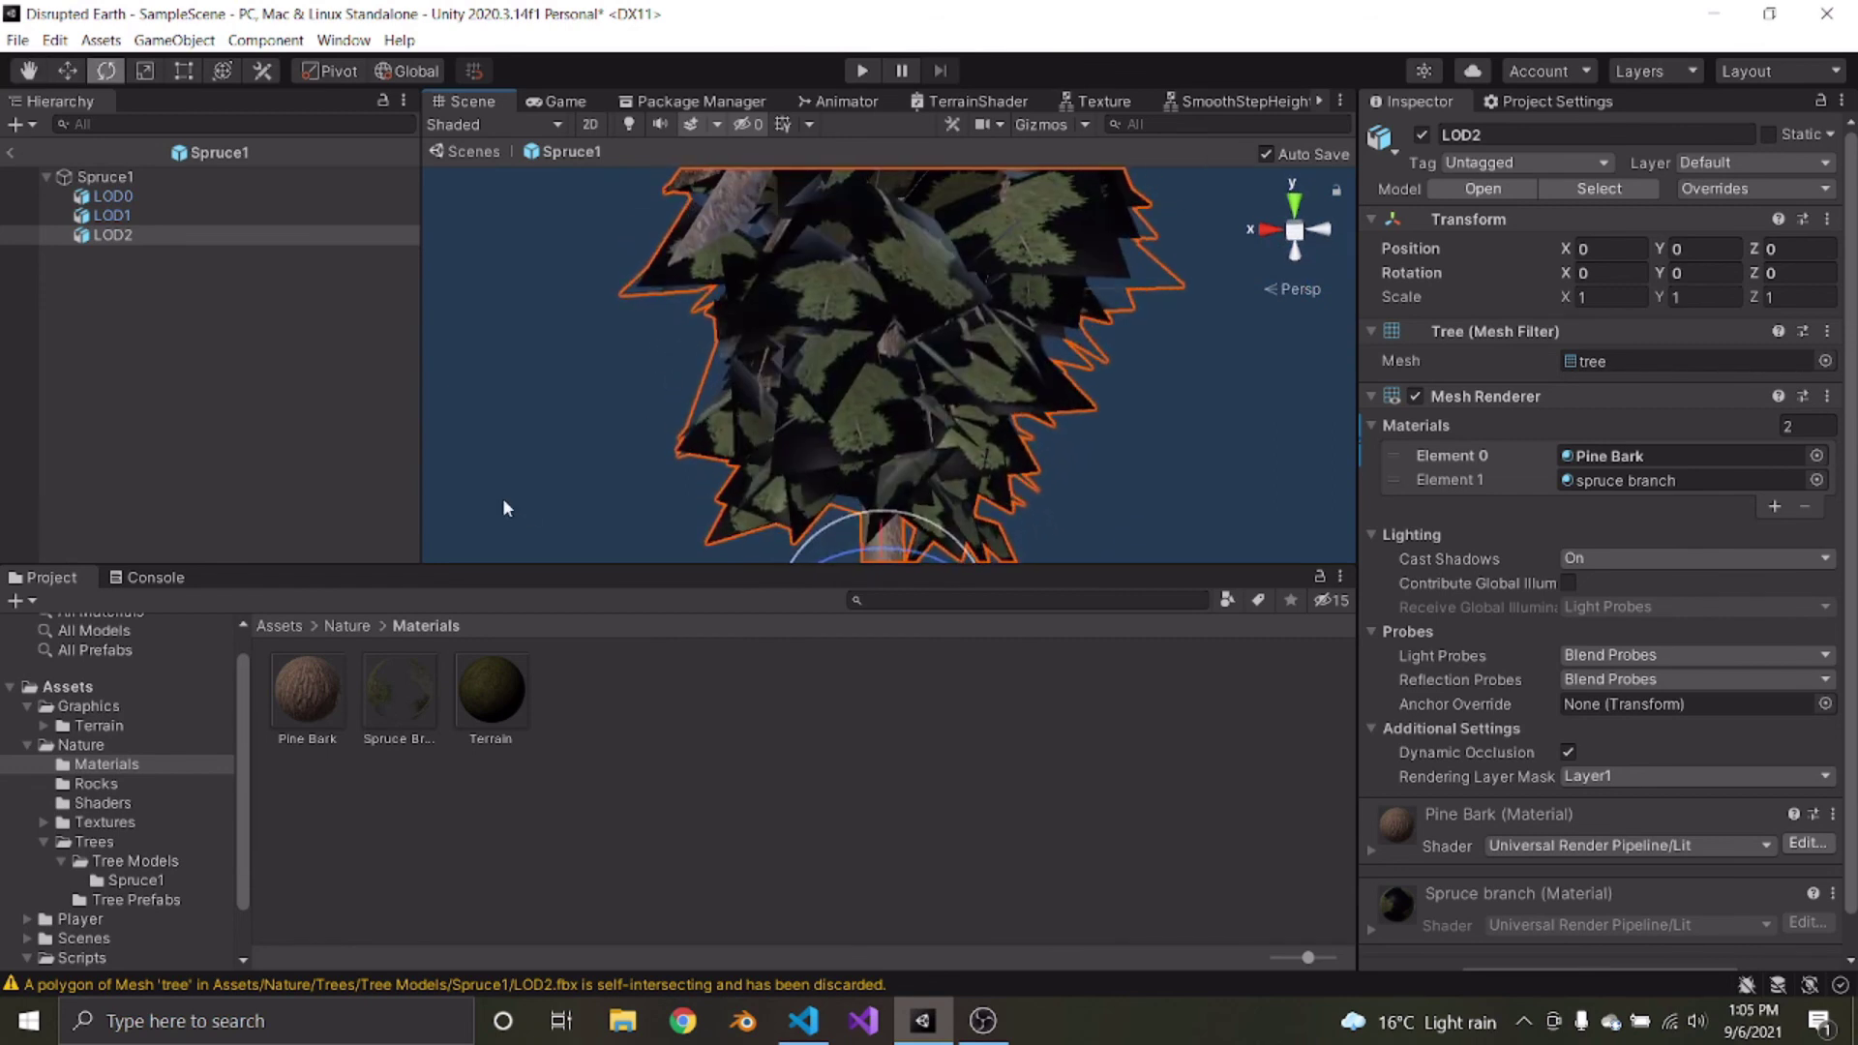
pyautogui.click(112, 196)
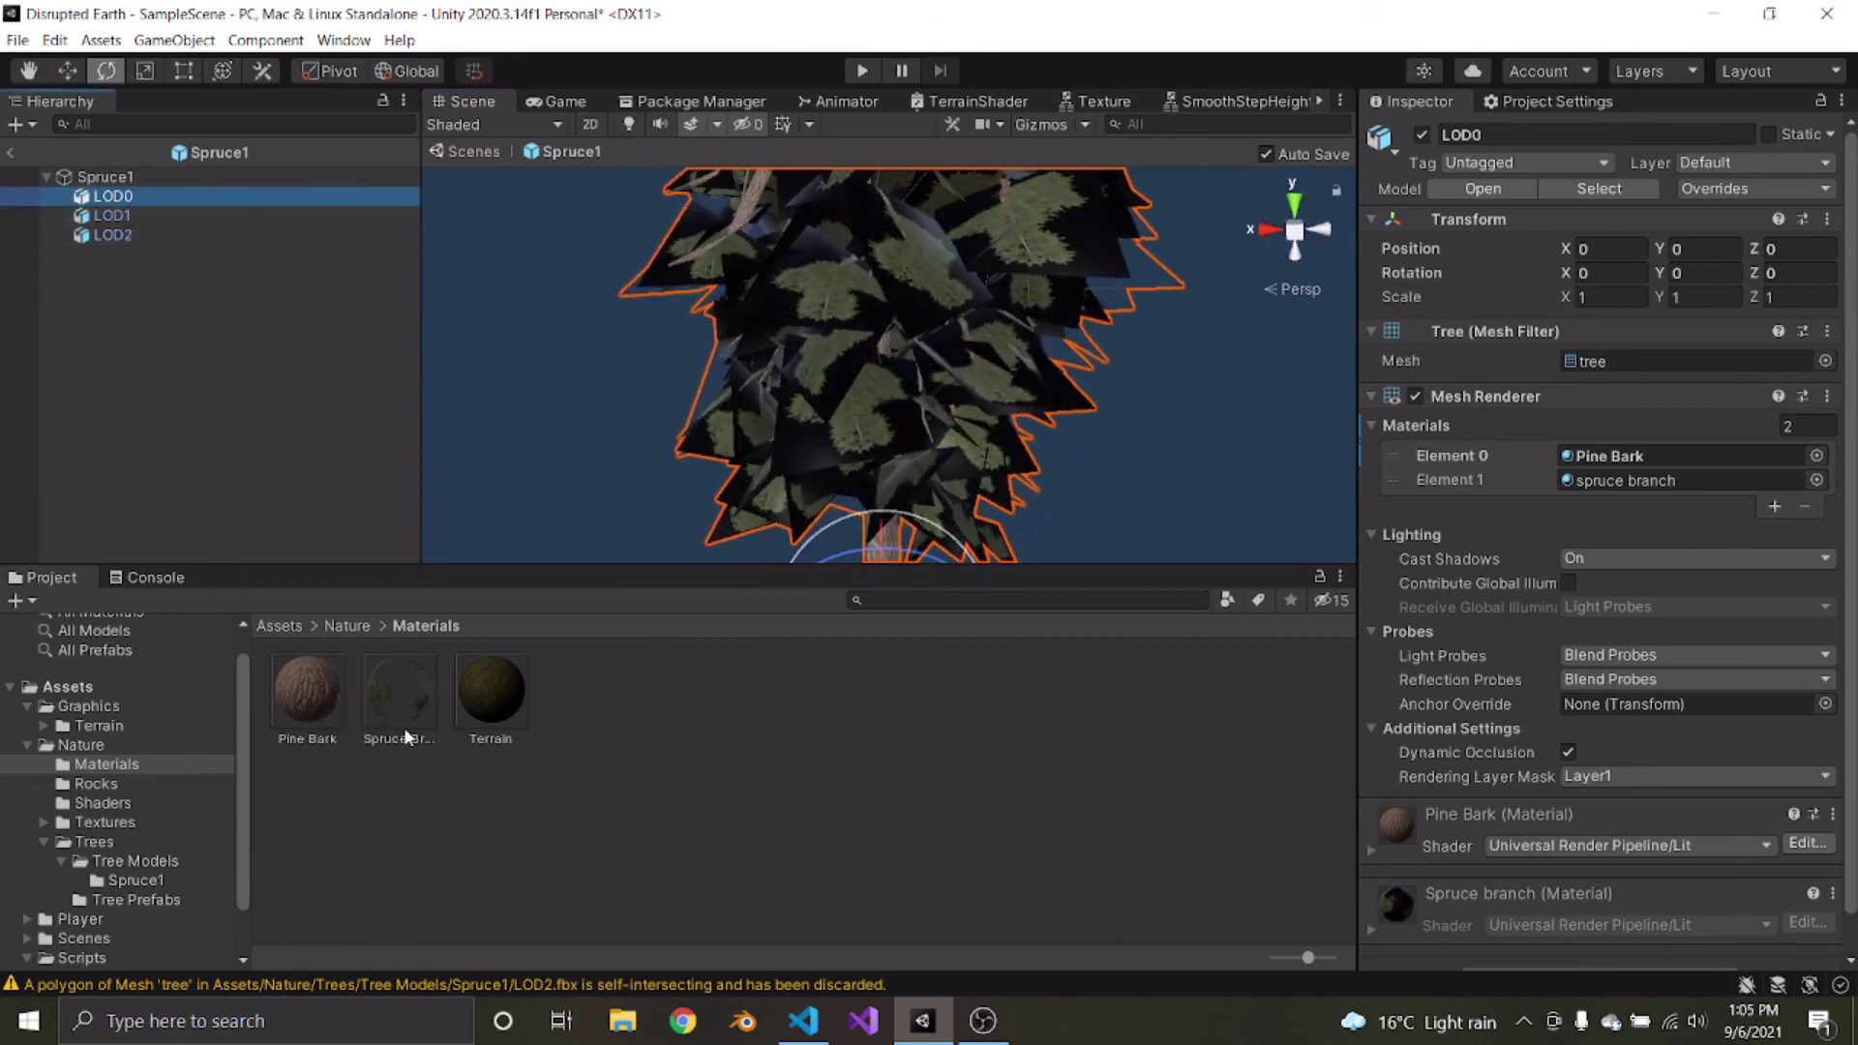
pyautogui.moveTo(404, 728); pyautogui.dragTo(780, 431)
# Apply the Spruce Branches material to the foliage of LOD1
pyautogui.press('s')
pyautogui.moveTo(780, 431); pyautogui.dragTo(691, 367, button='right')
pyautogui.press('w')
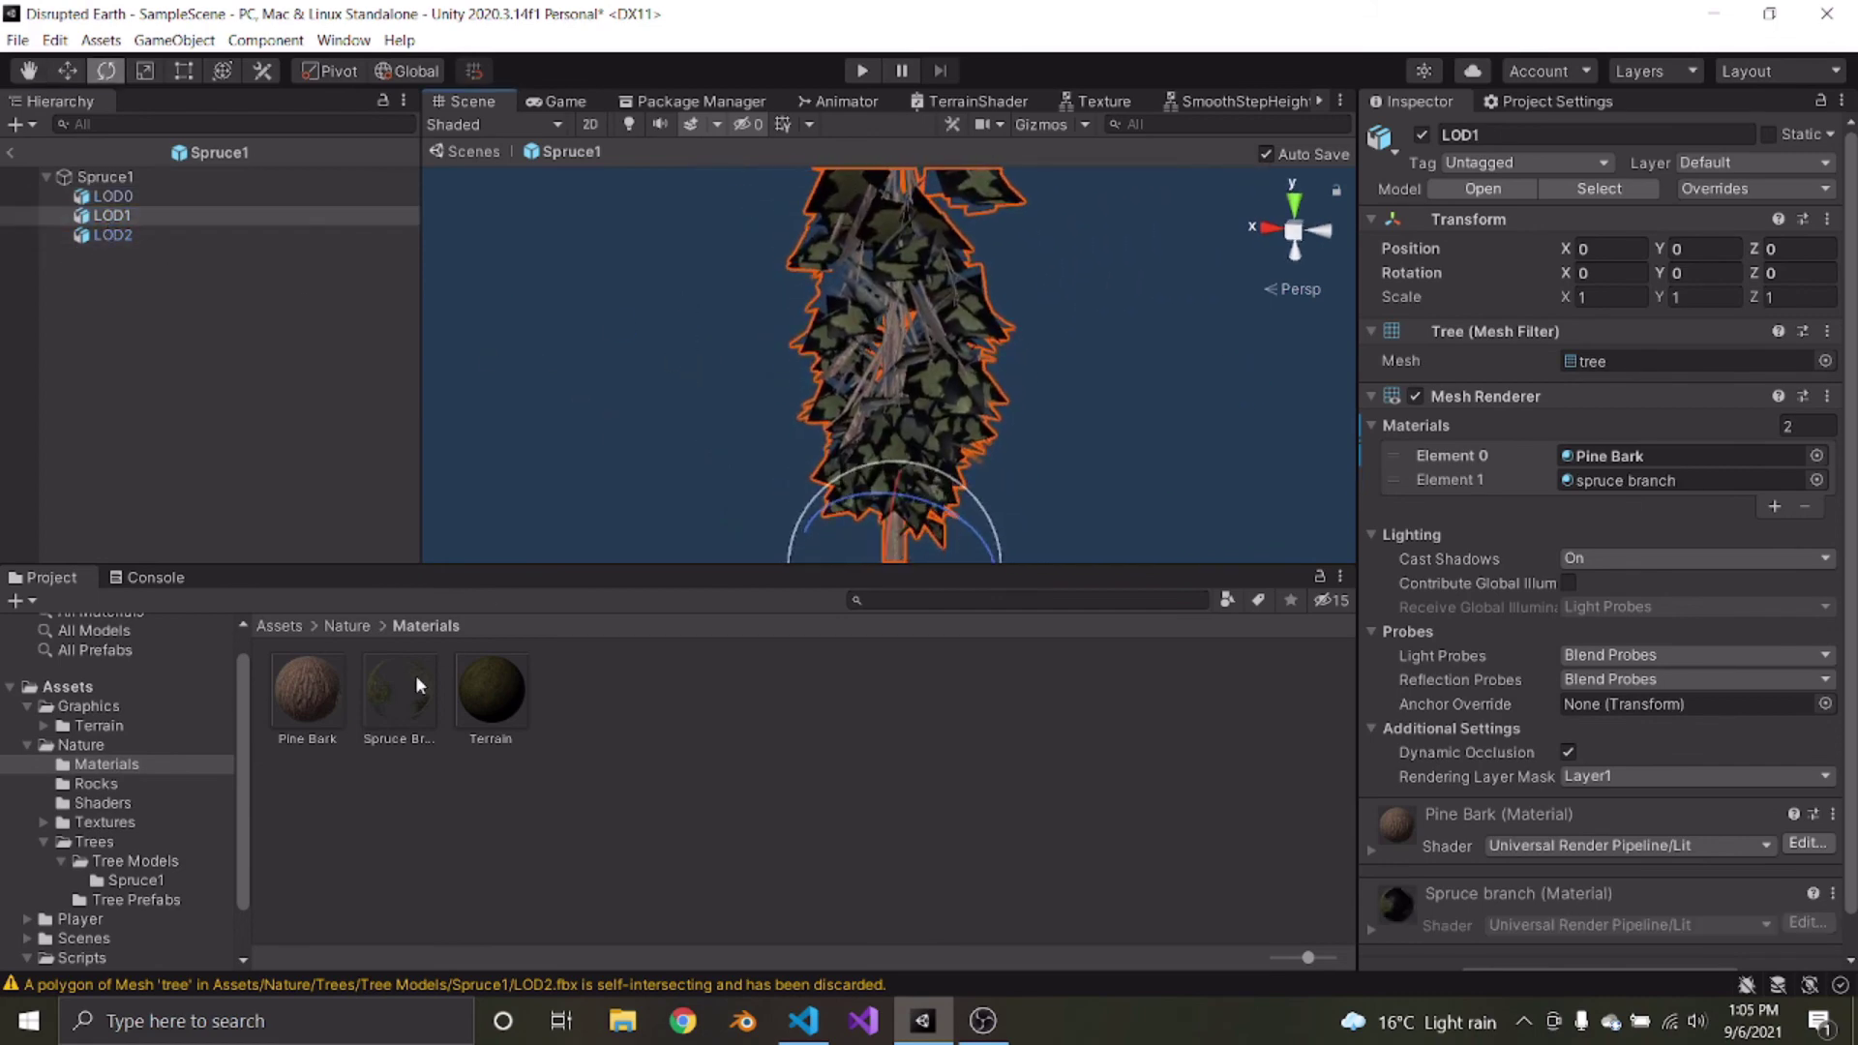
pyautogui.moveTo(626, 593); pyautogui.dragTo(945, 414)
# Apply the Spruce Branches material to the foliage of LOD2 and look over the finished tree
pyautogui.click(146, 235)
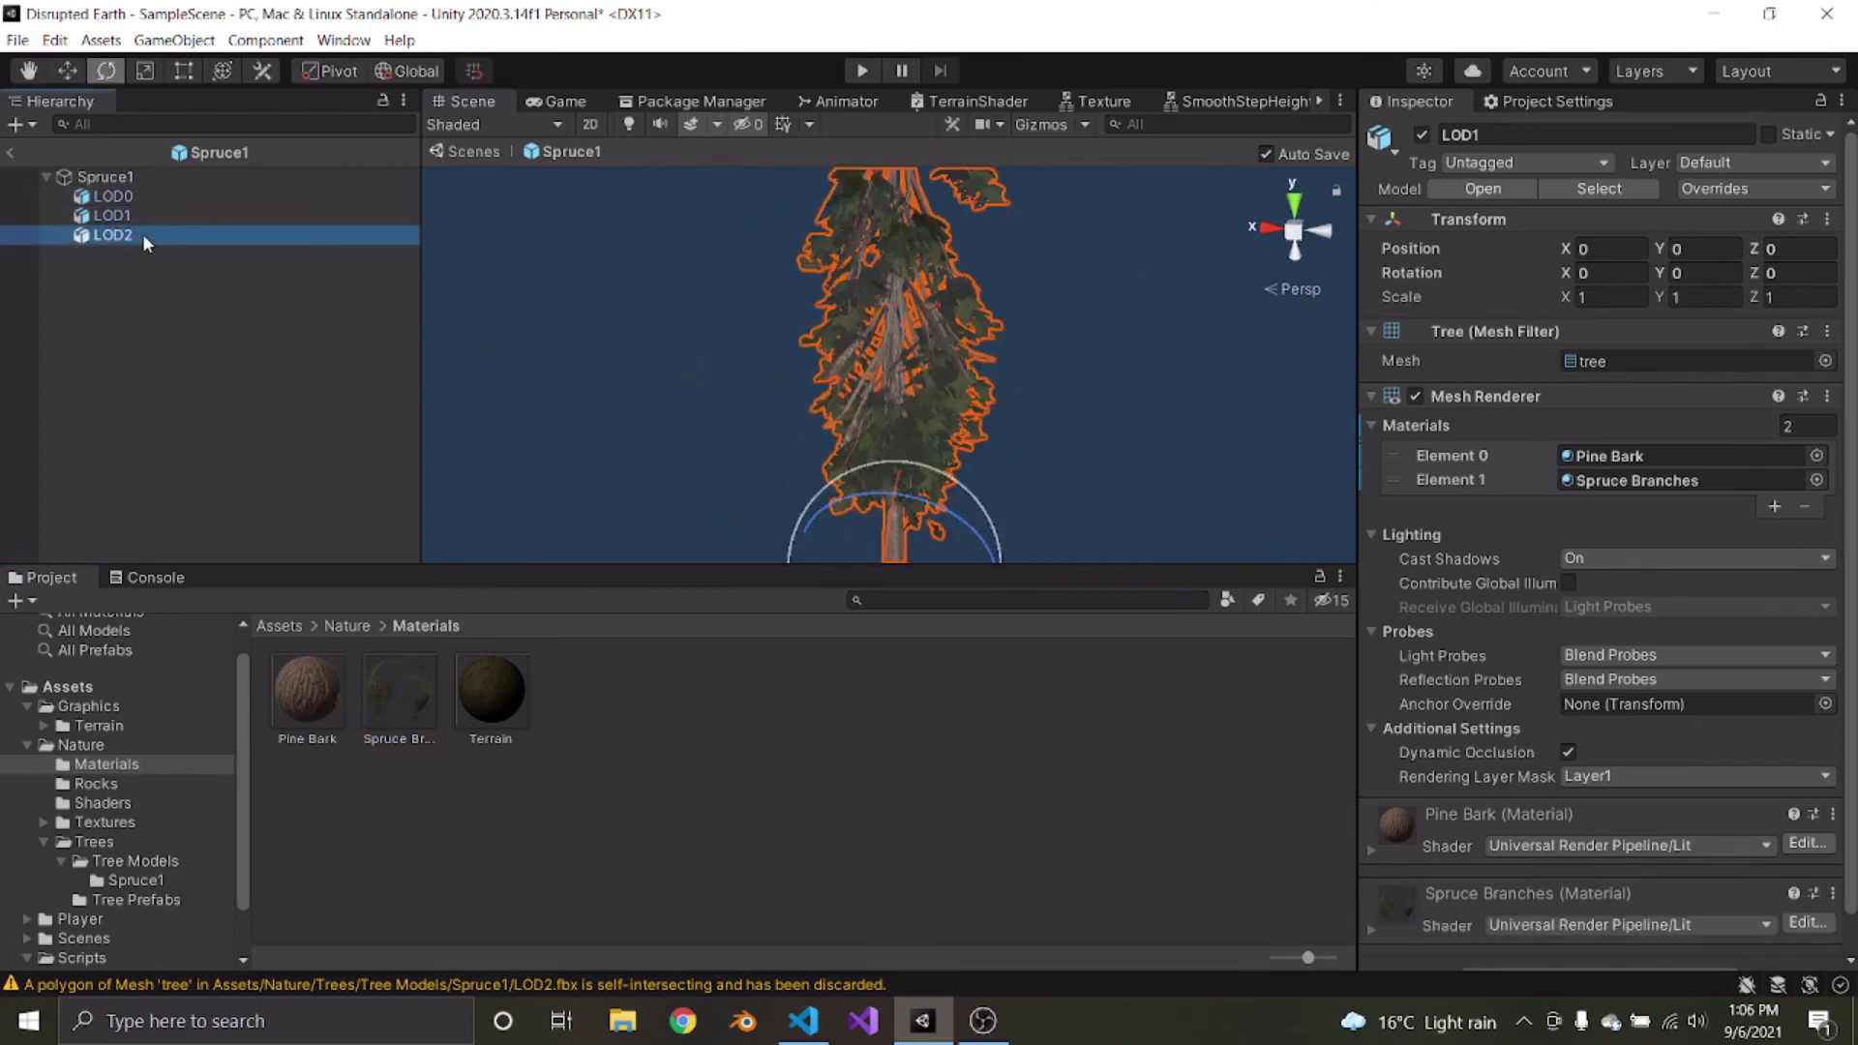
pyautogui.moveTo(396, 692); pyautogui.dragTo(398, 713)
pyautogui.moveTo(872, 477); pyautogui.dragTo(874, 472)
pyautogui.click(670, 436)
pyautogui.moveTo(740, 431); pyautogui.dragTo(813, 432, button='right')
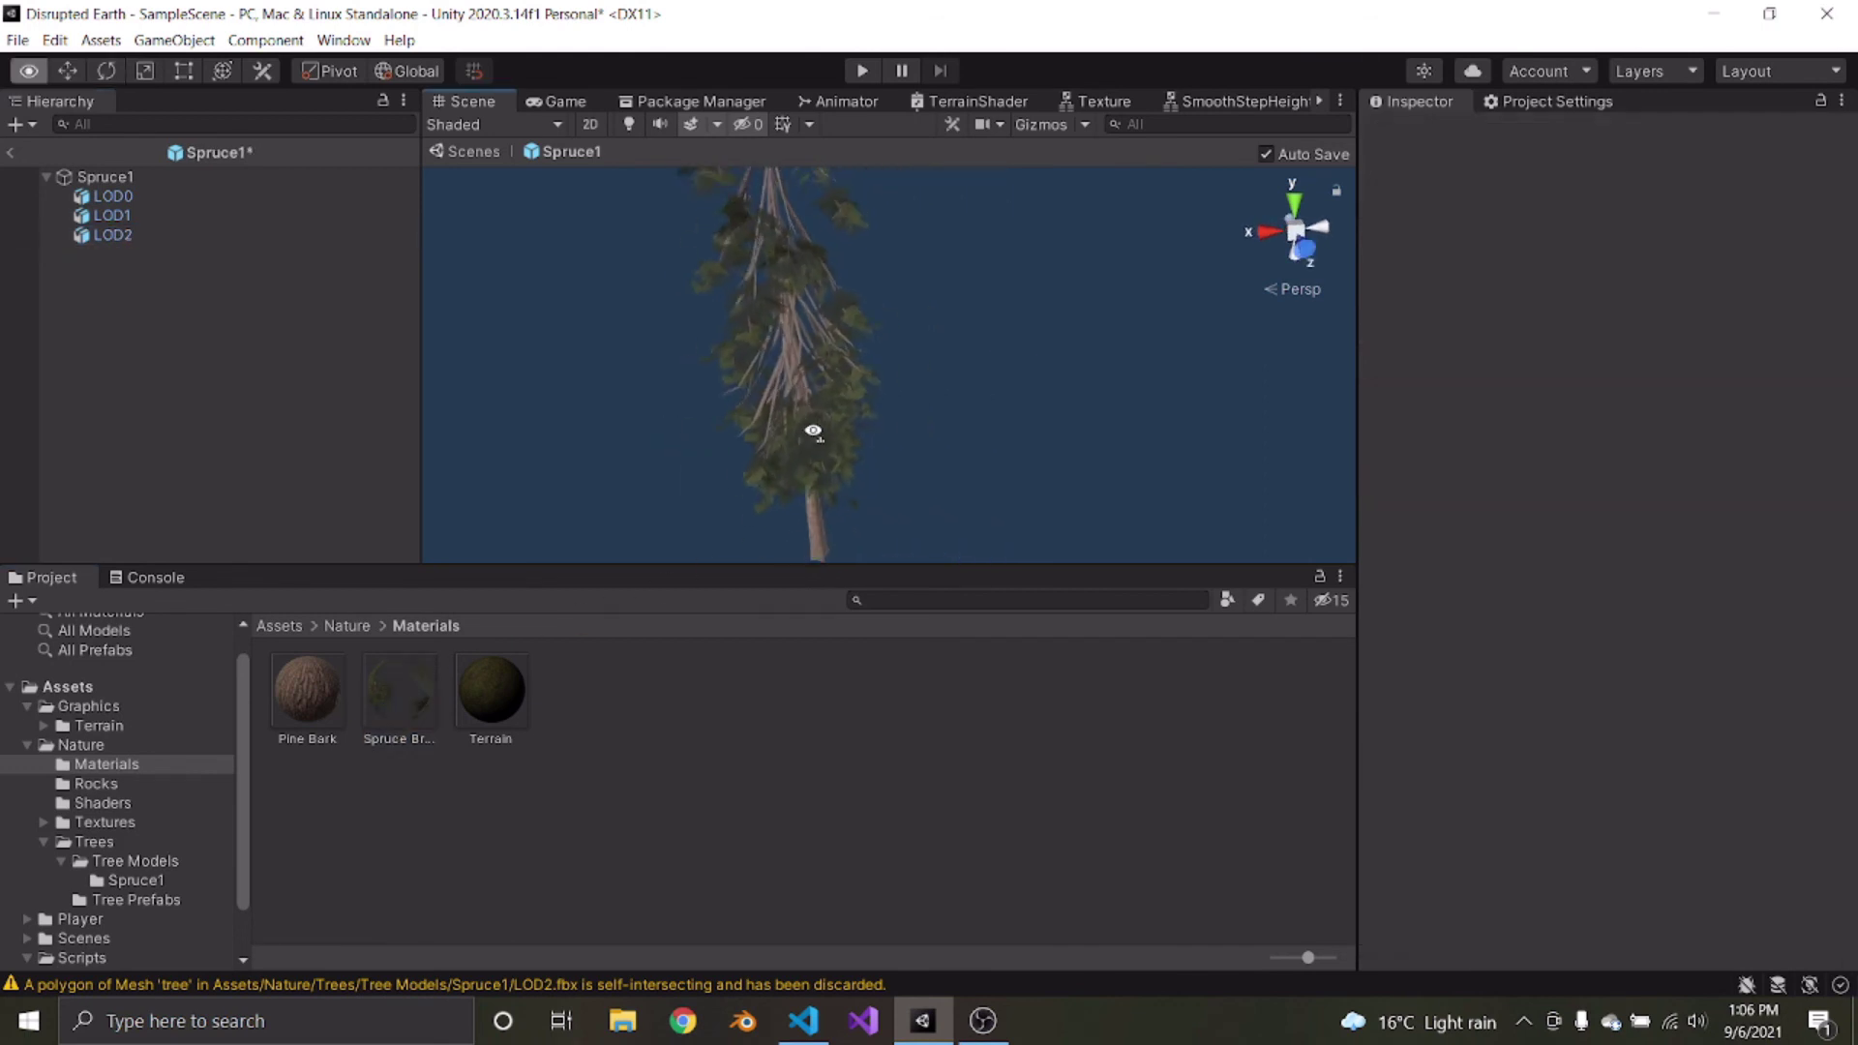
pyautogui.moveTo(751, 326); pyautogui.dragTo(752, 324, button='right')
pyautogui.press('w')
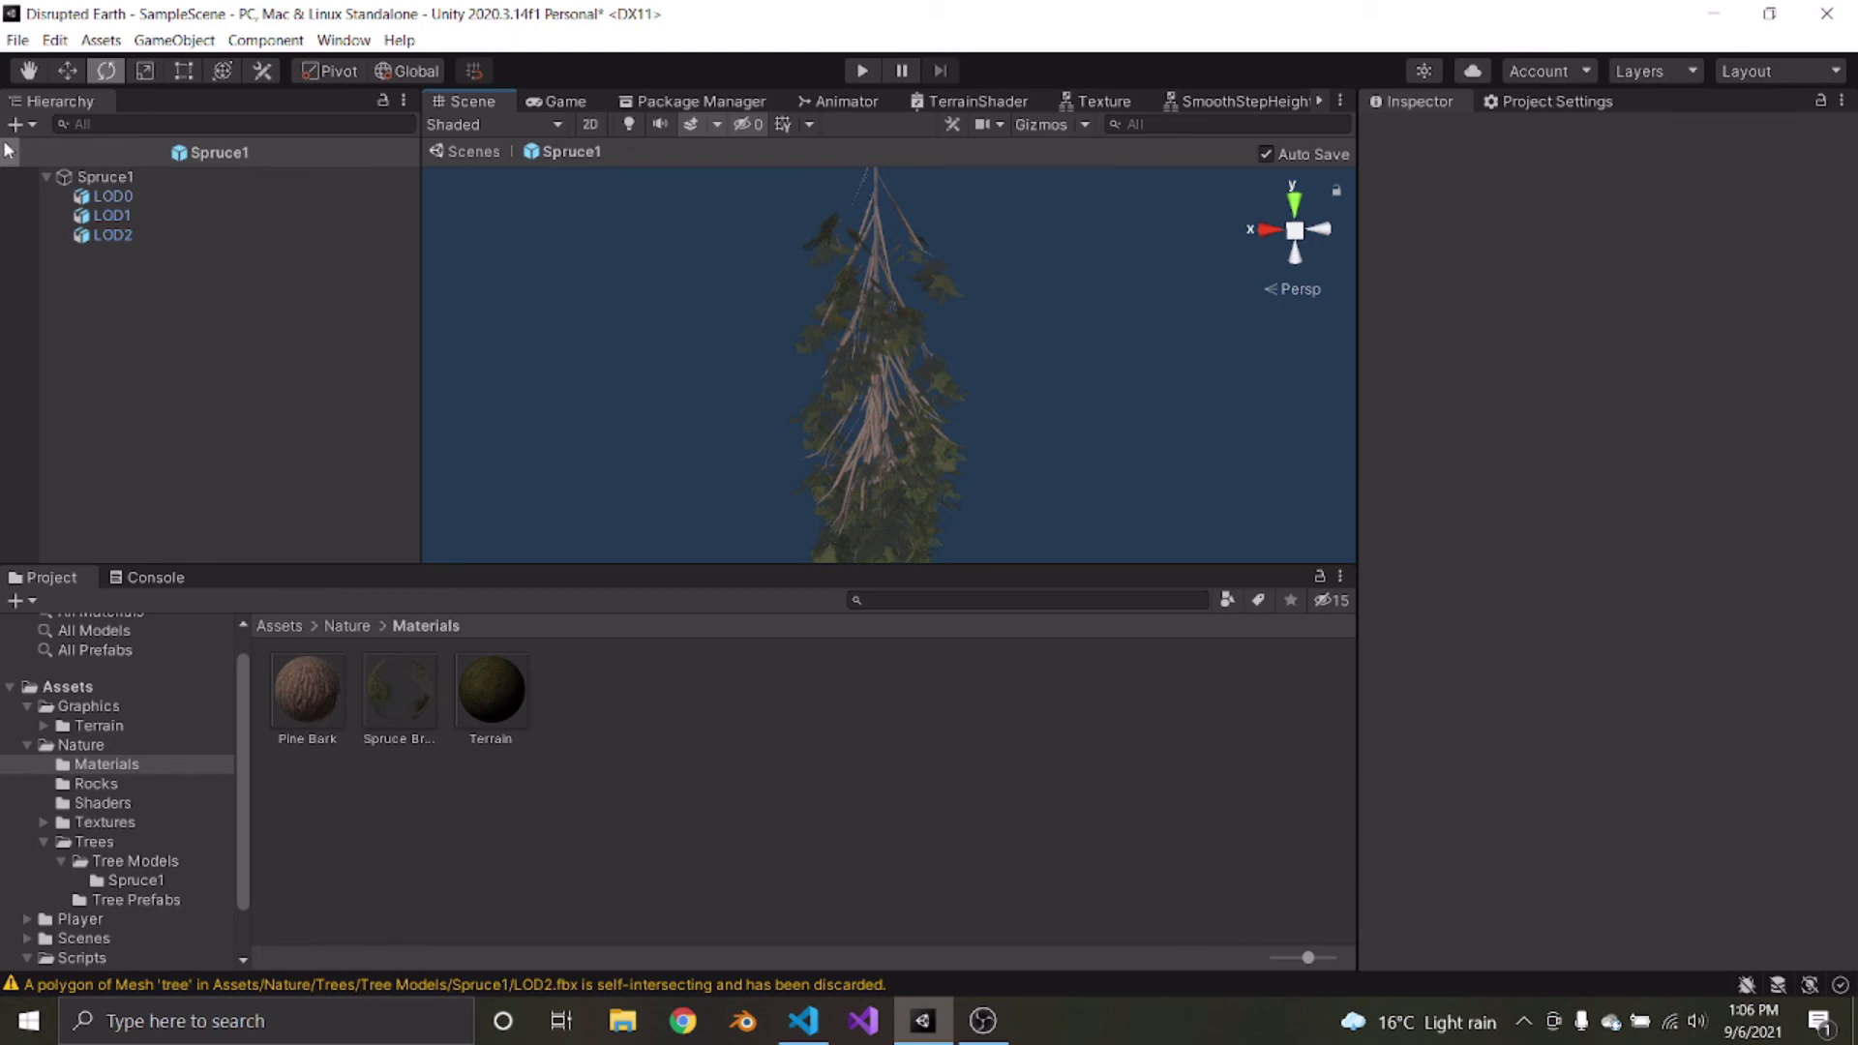
# Leave prefab editing, return to SampleScene and view the textured spruce in an enlarged scene view
pyautogui.click(8, 150)
pyautogui.moveTo(919, 291); pyautogui.dragTo(1468, 427, button='right')
pyautogui.hotkey('shift', 'space')
pyautogui.press('s')
pyautogui.press('w')
pyautogui.hotkey('shift', 'space')
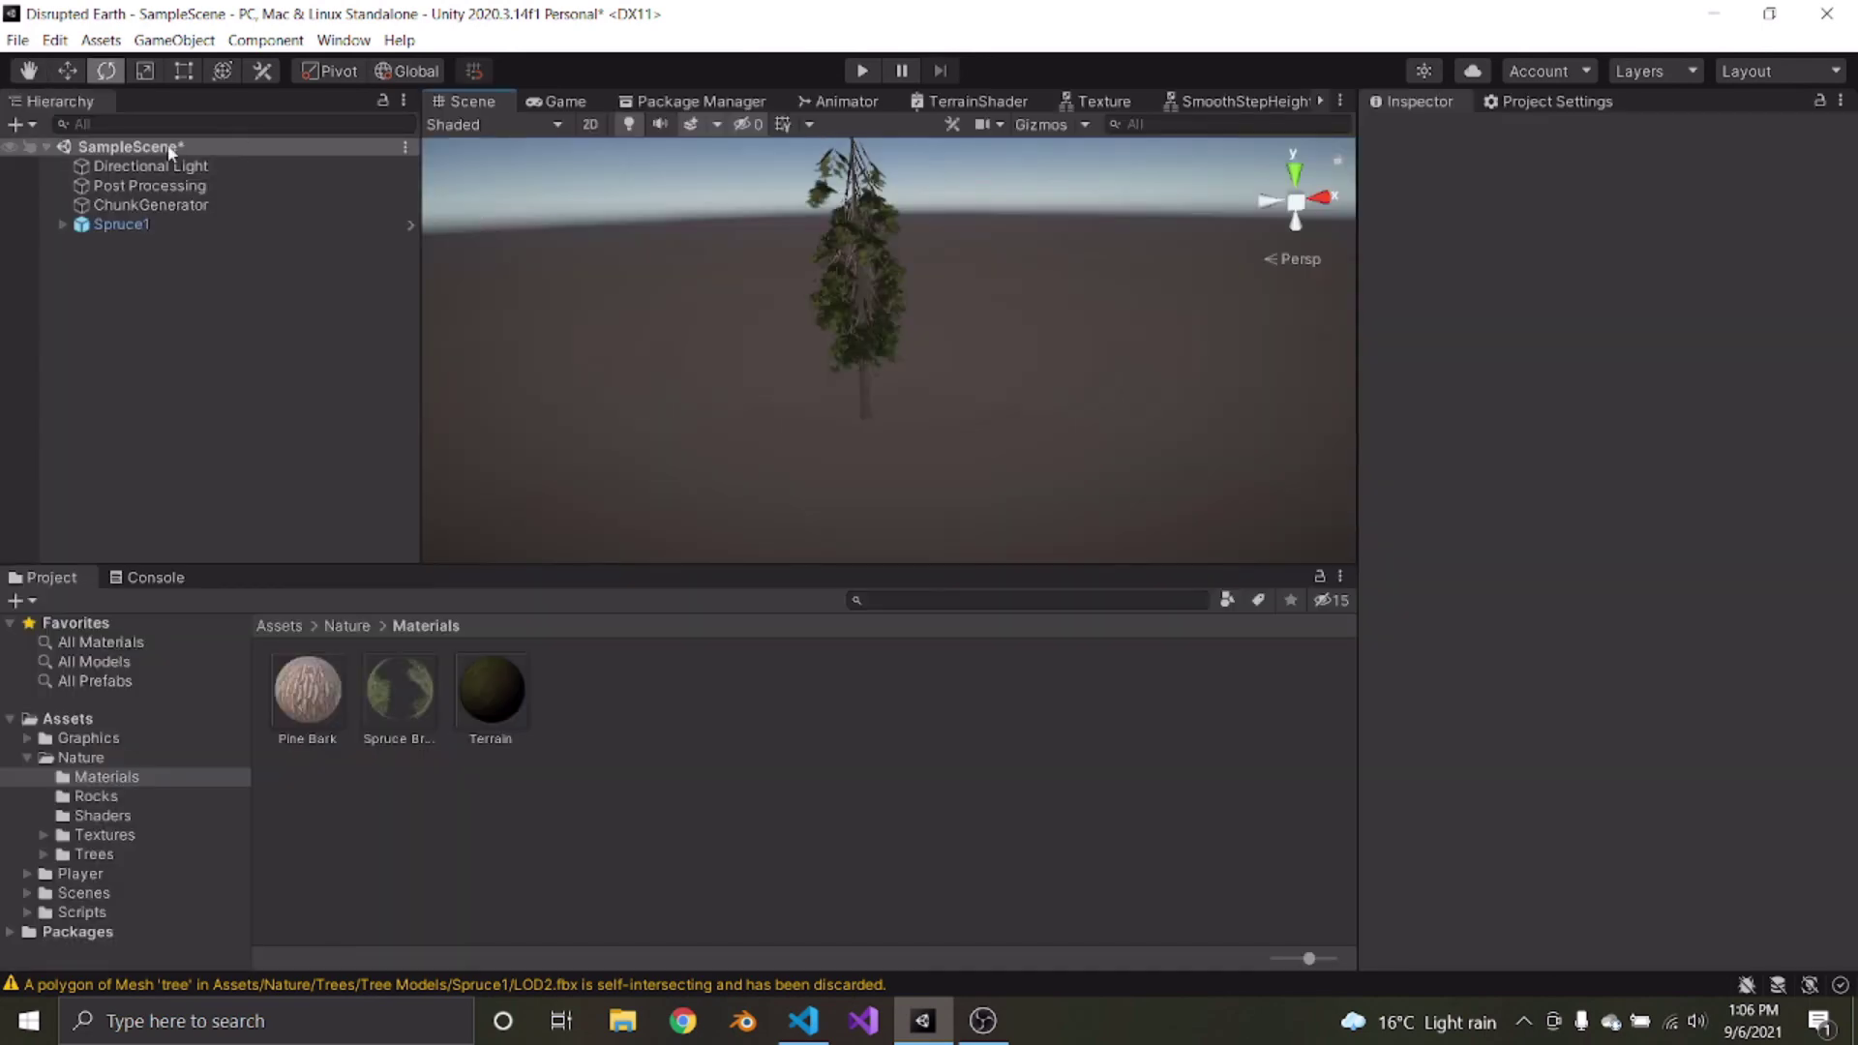
# Check the Spruce1 instance for prefab overrides and delete it from the scene
pyautogui.click(130, 227)
pyautogui.click(1724, 188)
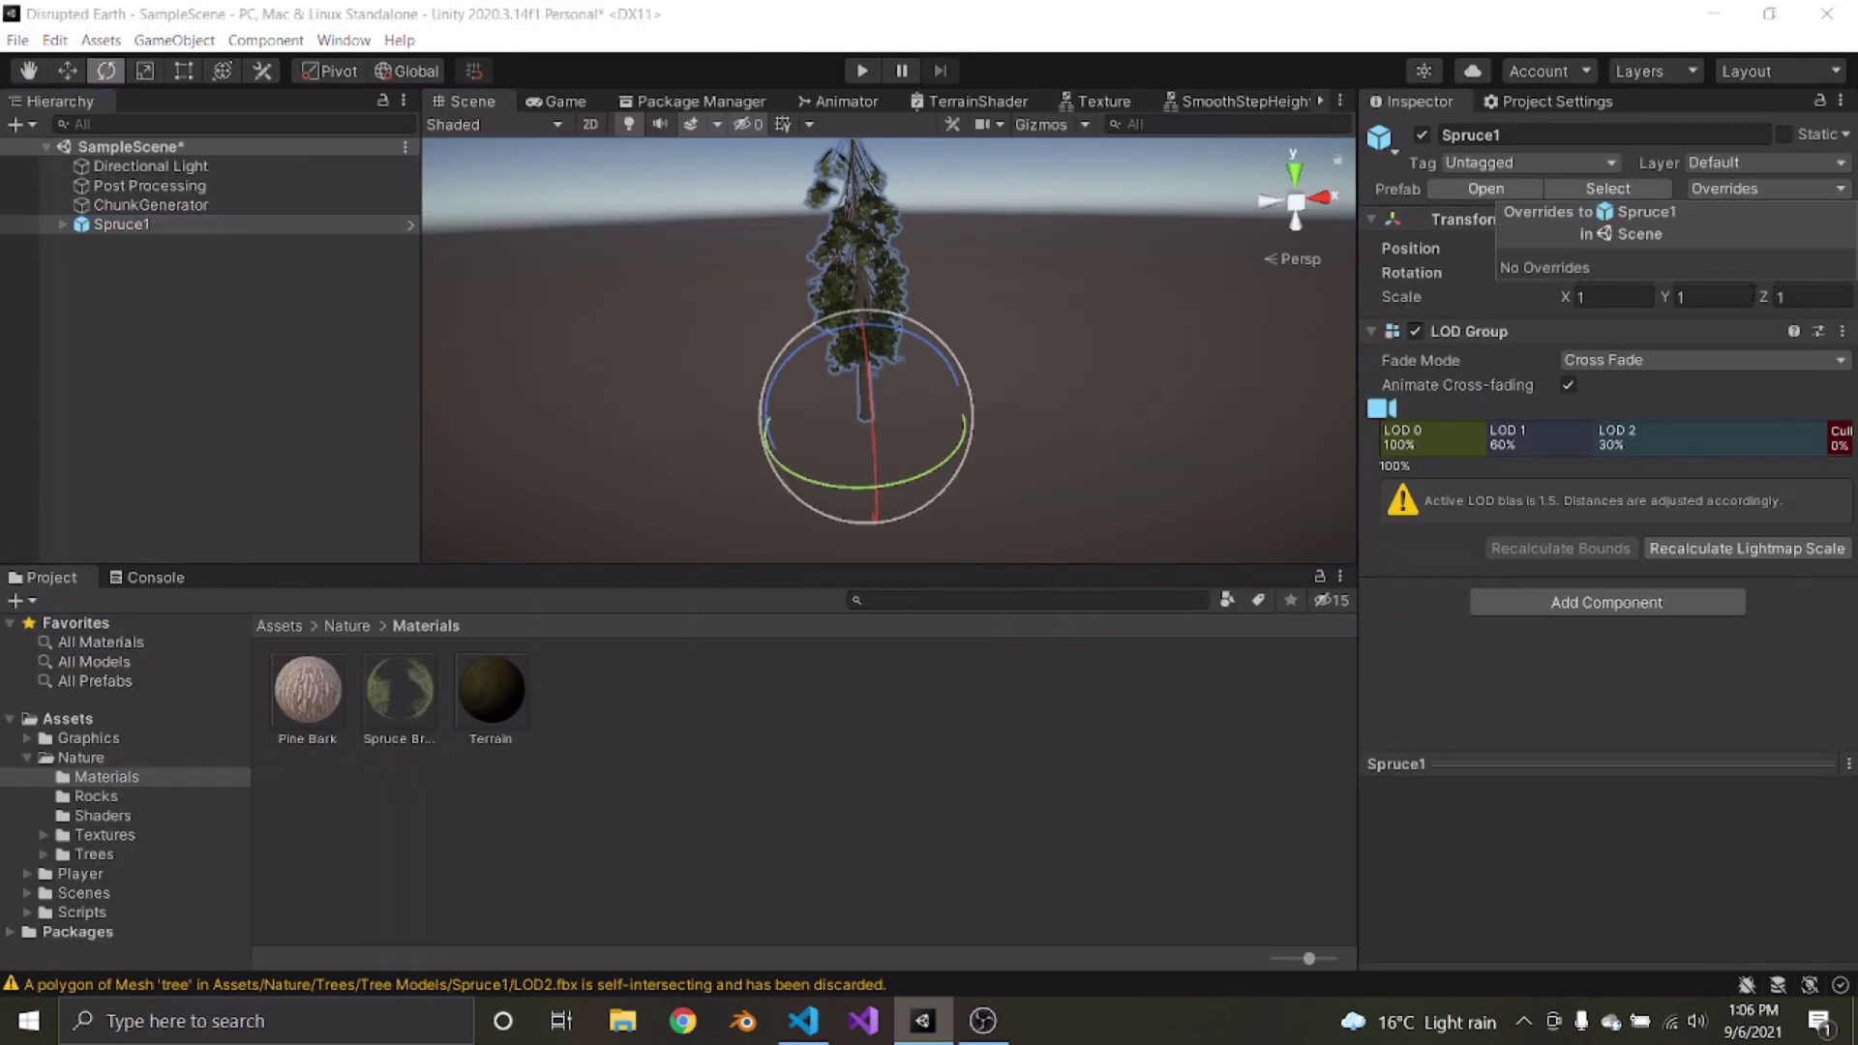
pyautogui.click(219, 230)
pyautogui.press('Delete')
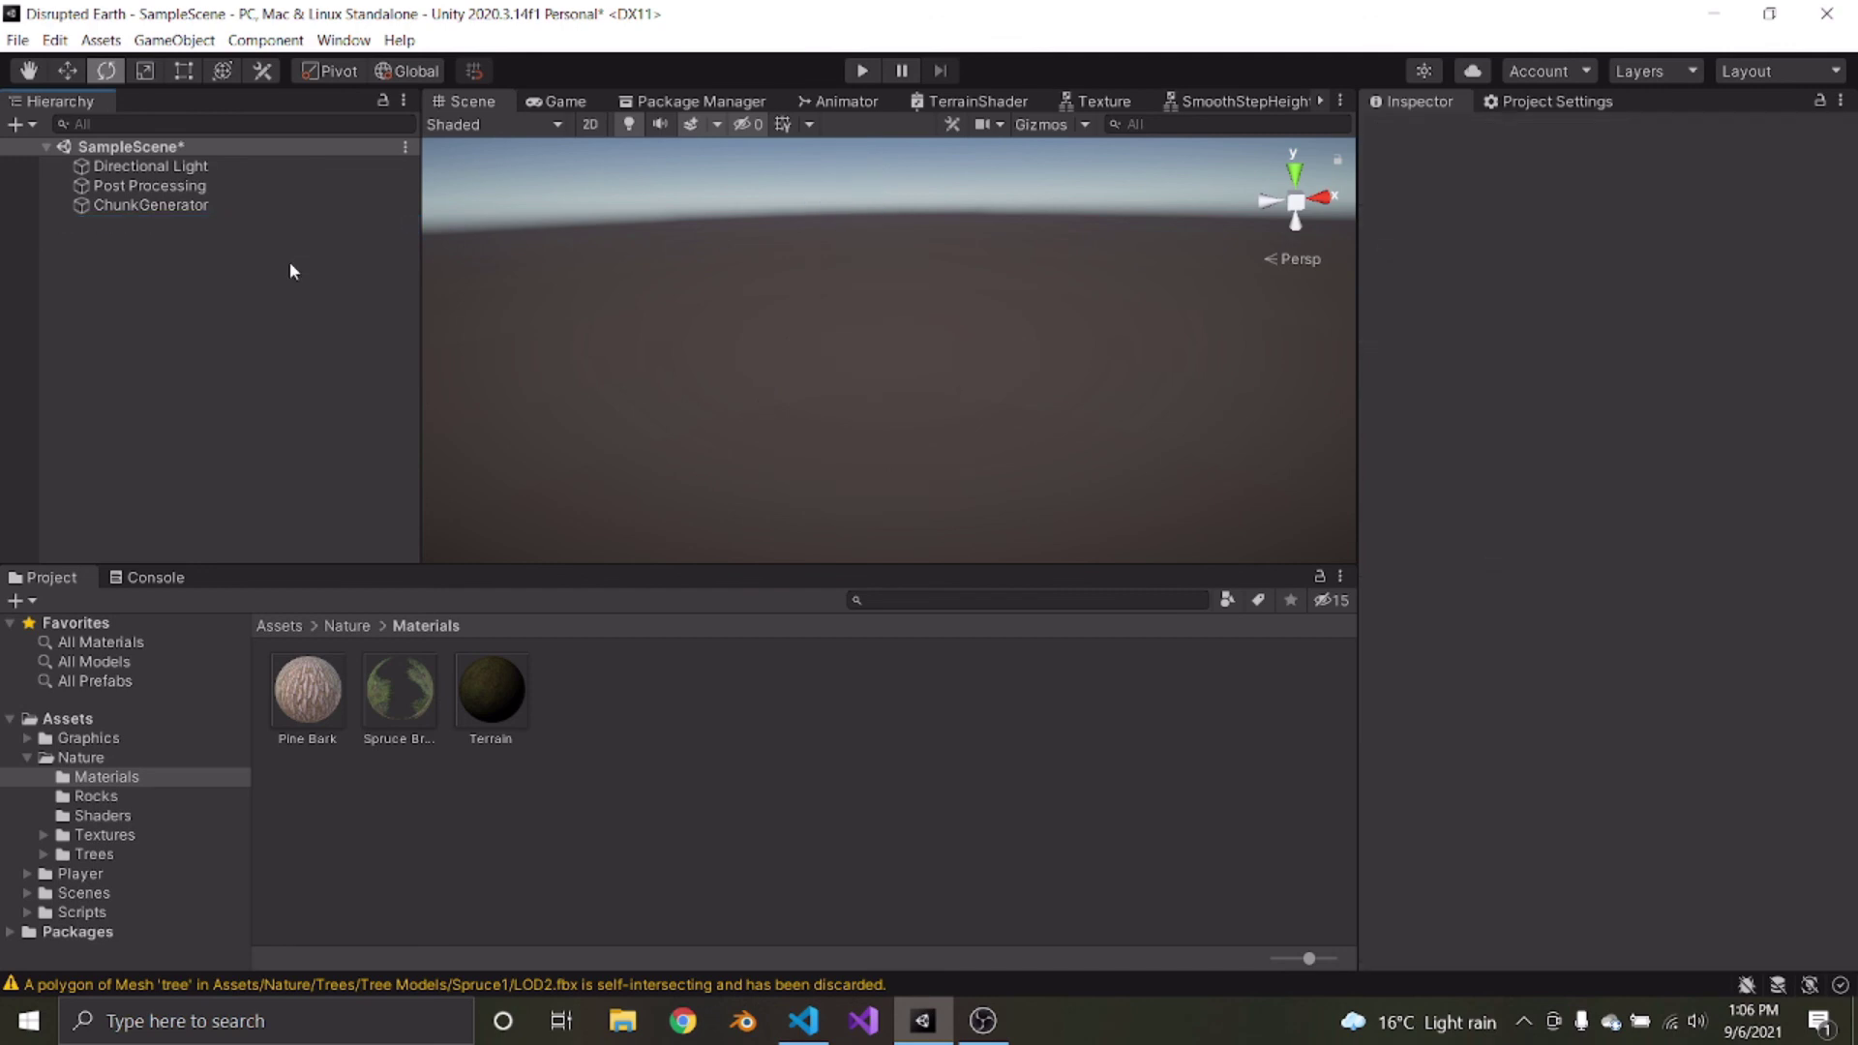
# Set the size of the ChunkGenerator's Tree Mountain Prefabs list to 1
pyautogui.click(186, 204)
pyautogui.scroll(-4, 1545, 607)
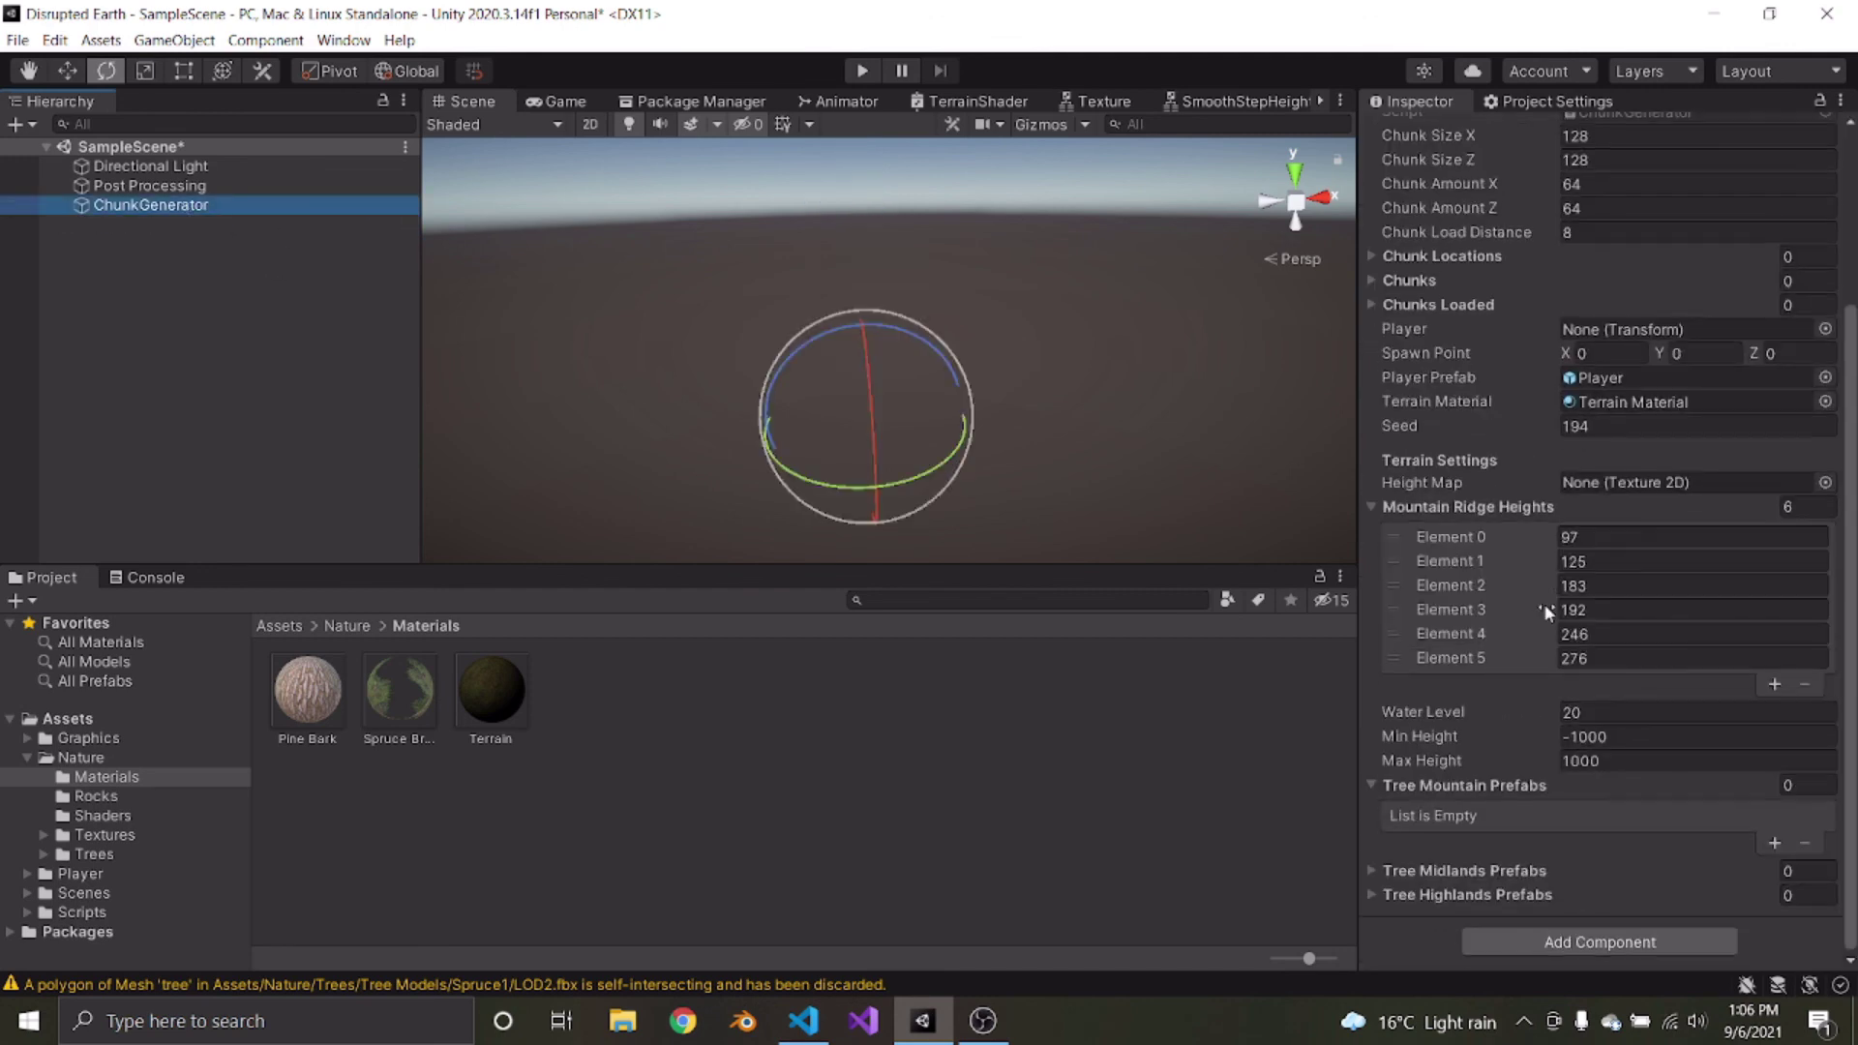
pyautogui.click(1789, 786)
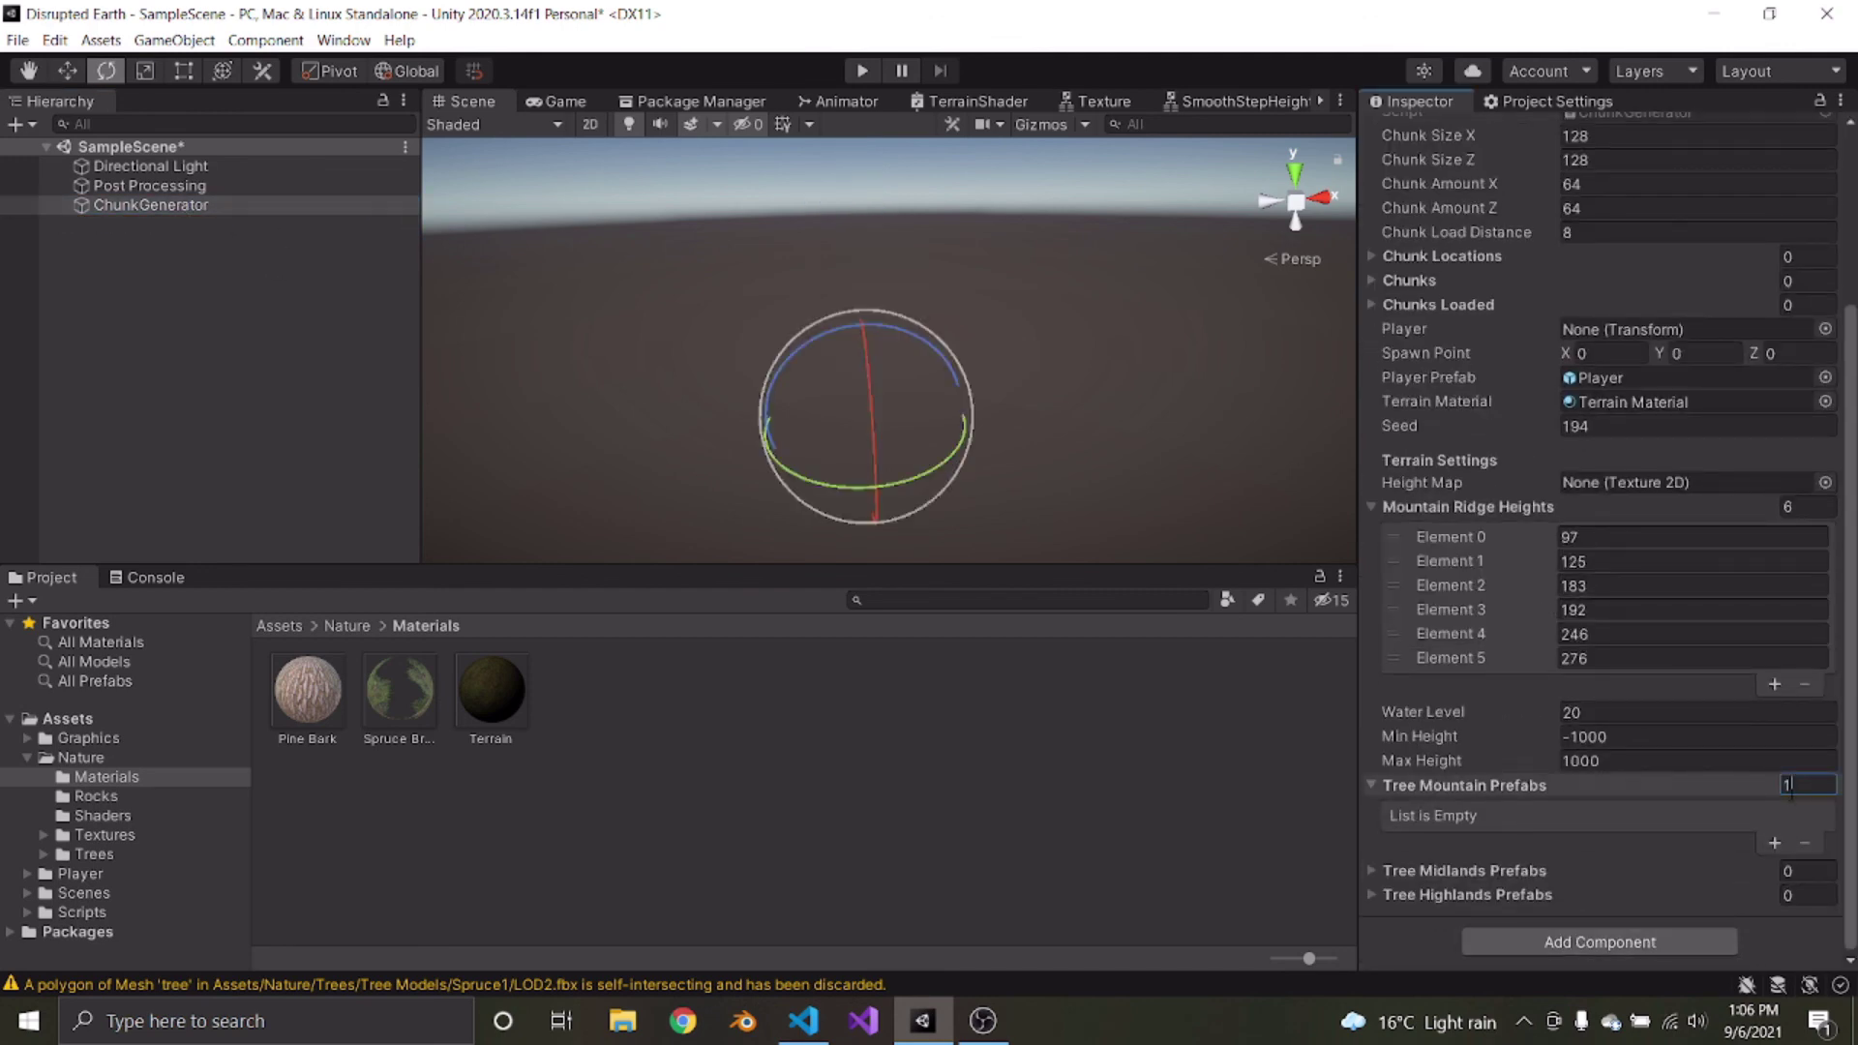
pyautogui.press('Return')
# Assign the Spruce1 prefab to Element 0 of the Tree Mountain Prefabs list
pyautogui.click(1818, 816)
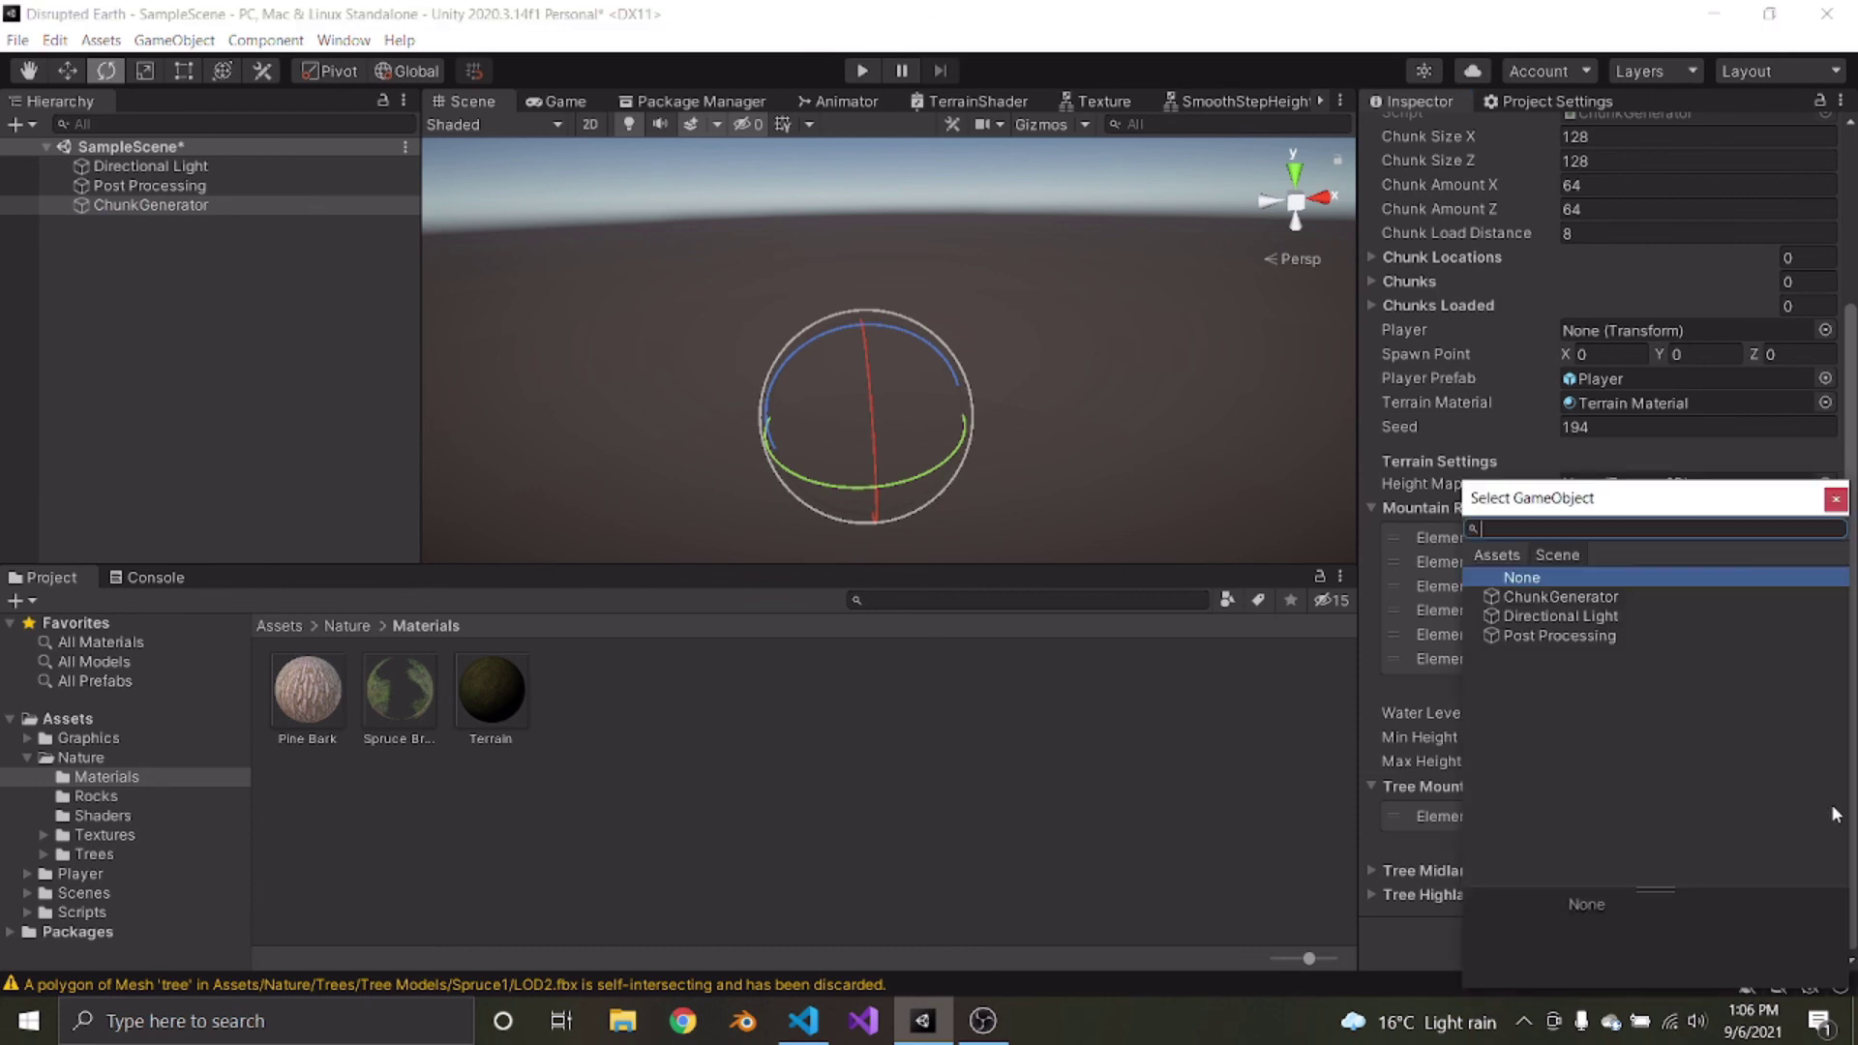
pyautogui.write('tree')
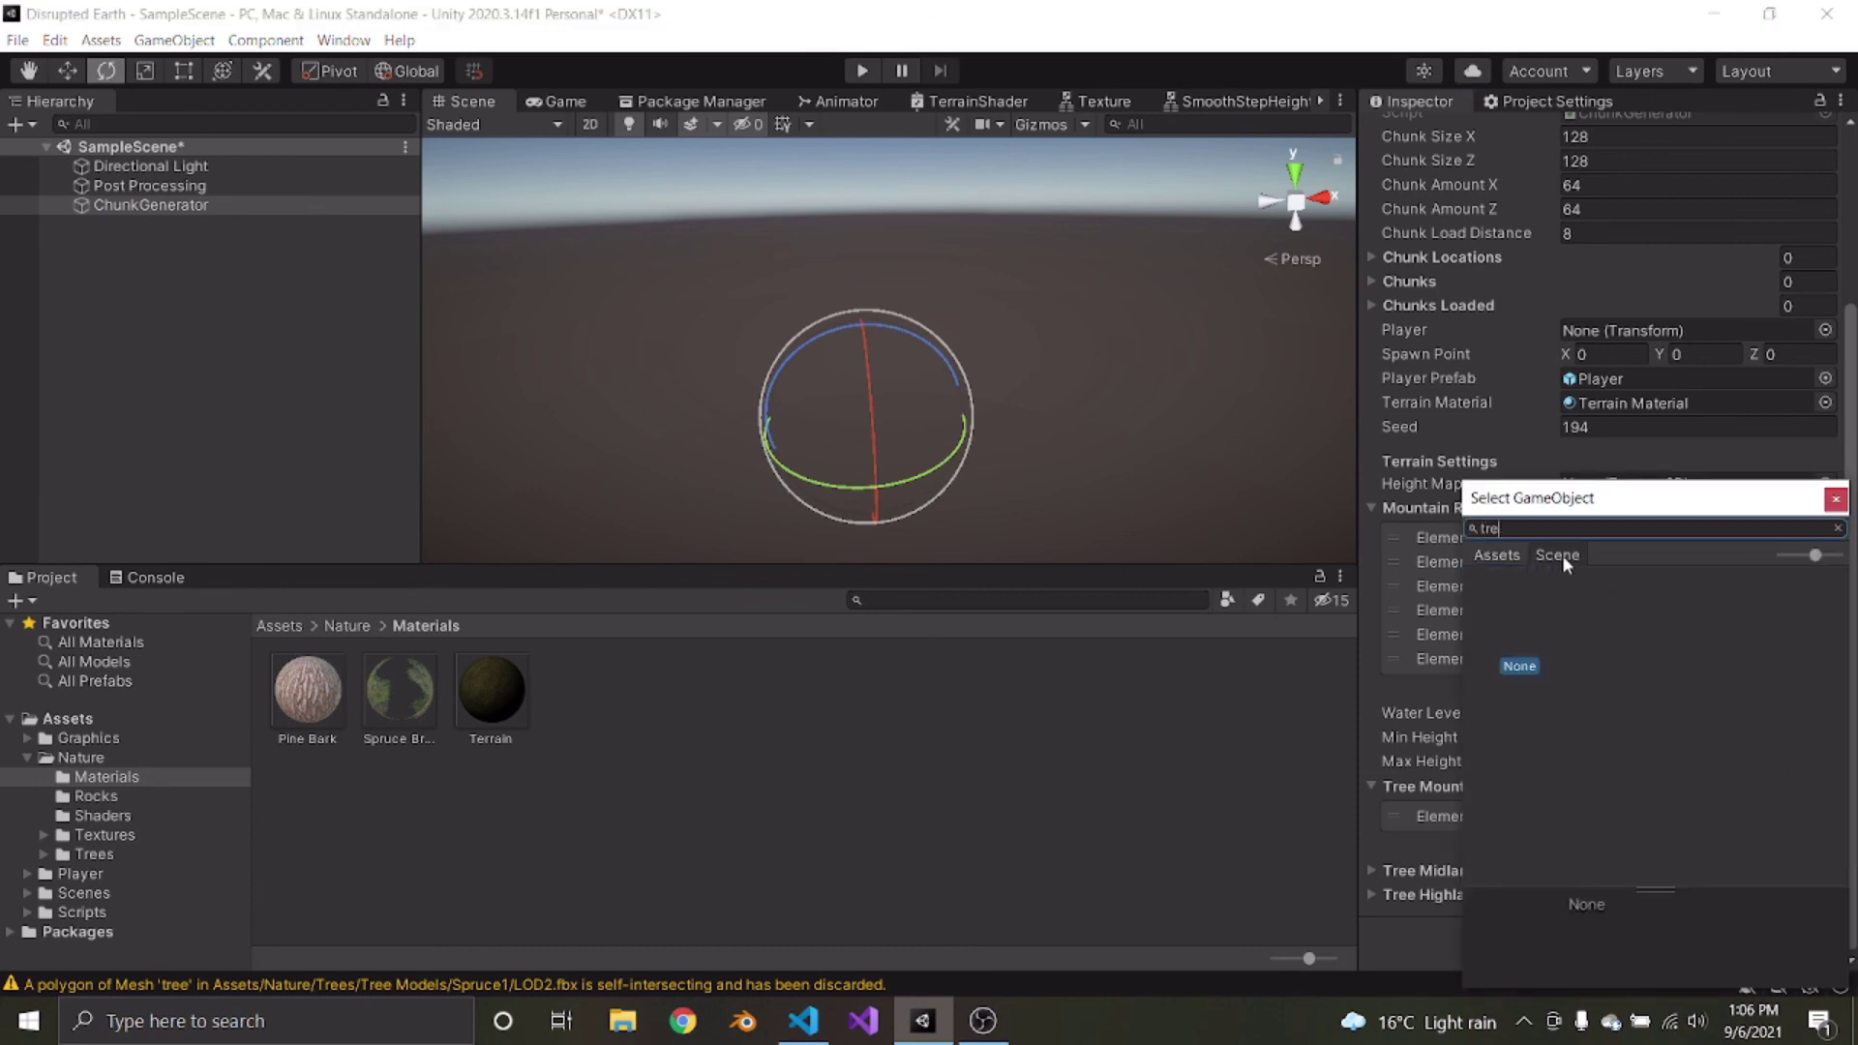
pyautogui.press('BackSpace')
pyautogui.press('BackSpace')
pyautogui.press('BackSpace')
pyautogui.press('BackSpace')
pyautogui.click(1557, 555)
pyautogui.write('spruce')
pyautogui.doubleClick(1539, 596)
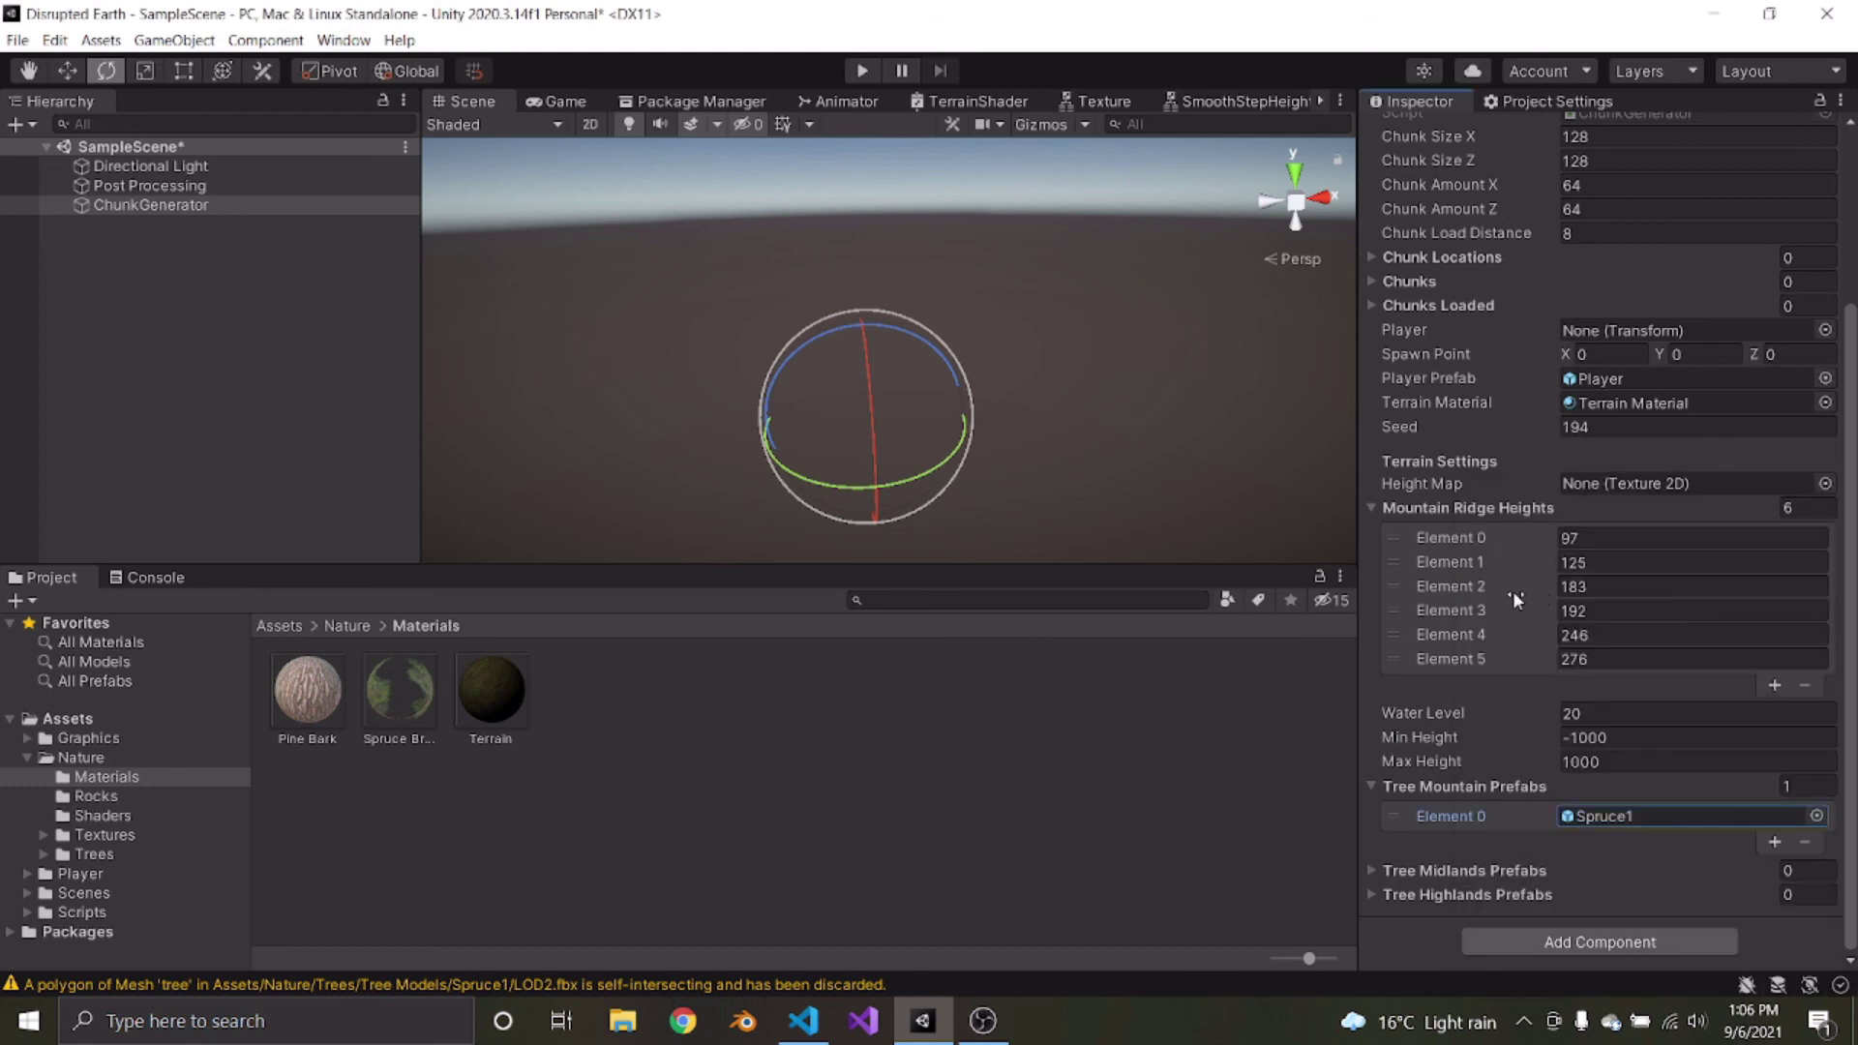
# Close the open shader graph windows, including TerrainShader, Texture and SmoothStepHeight
pyautogui.rightClick(947, 107)
pyautogui.click(1018, 136)
pyautogui.rightClick(954, 102)
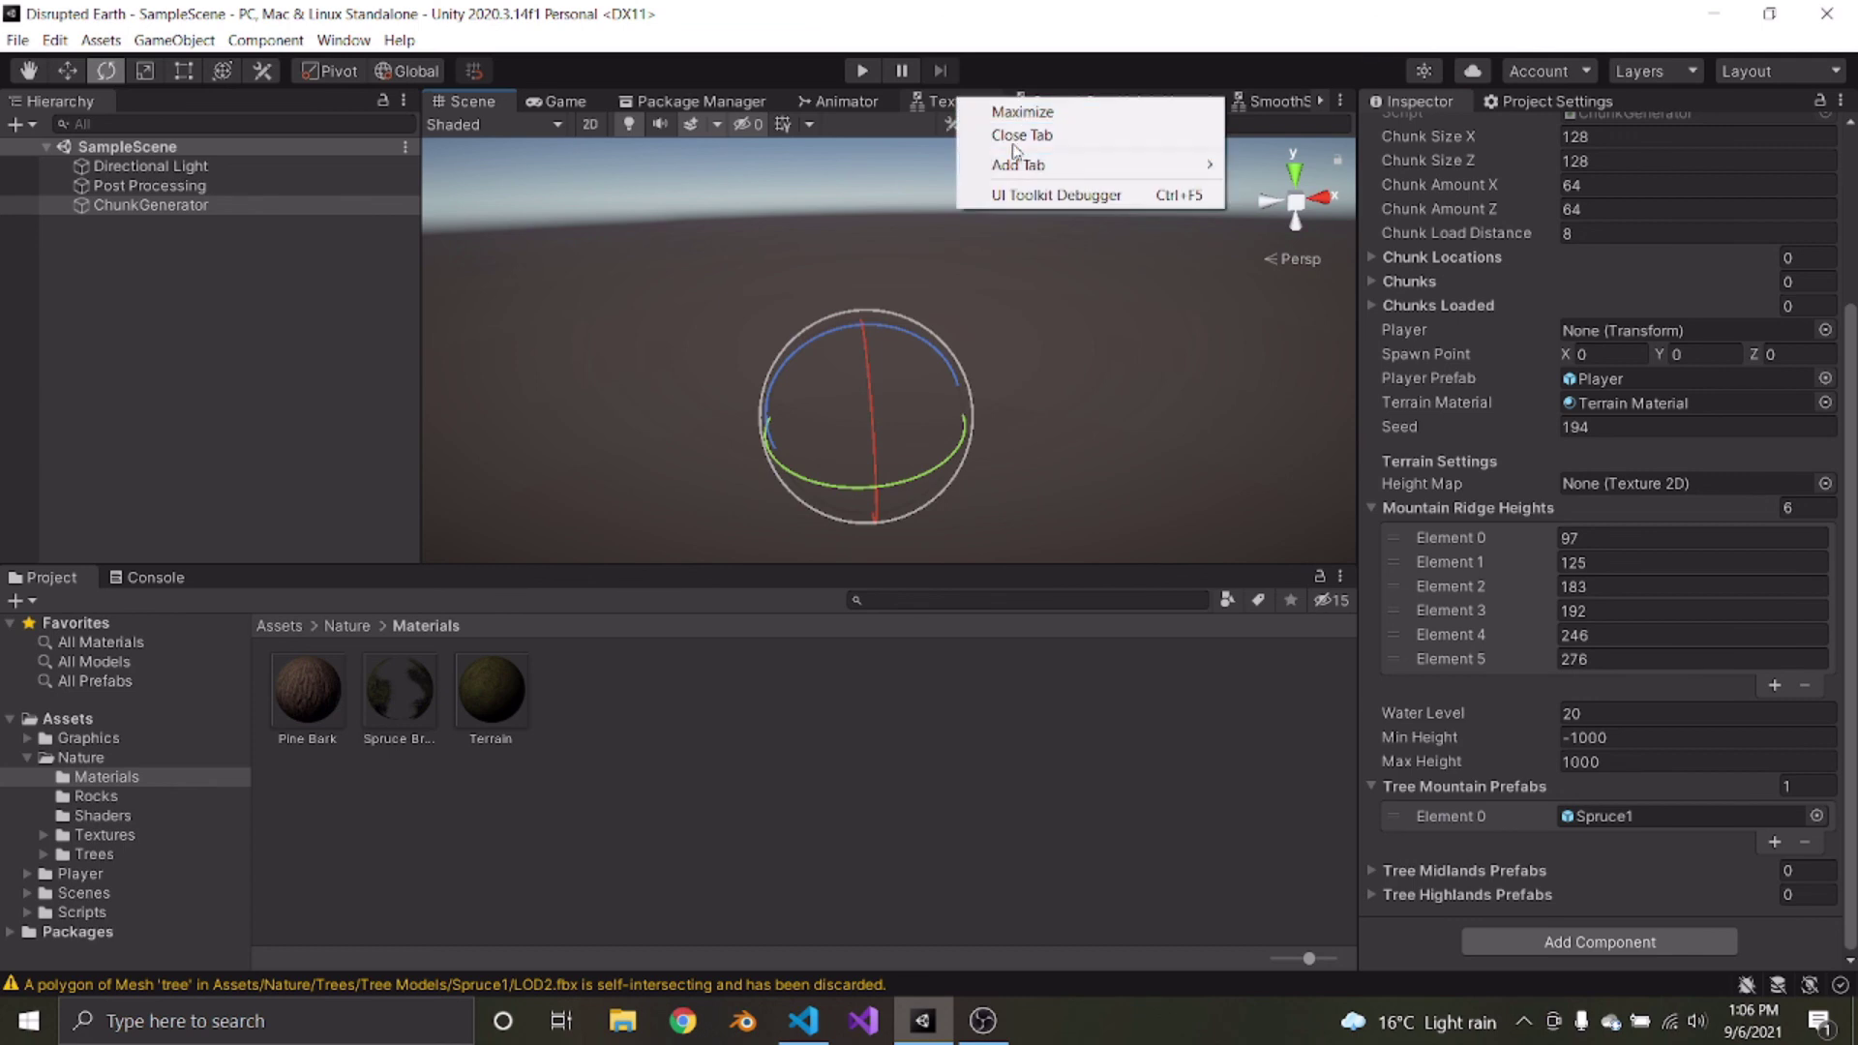
pyautogui.click(1013, 141)
pyautogui.rightClick(980, 102)
pyautogui.click(1026, 135)
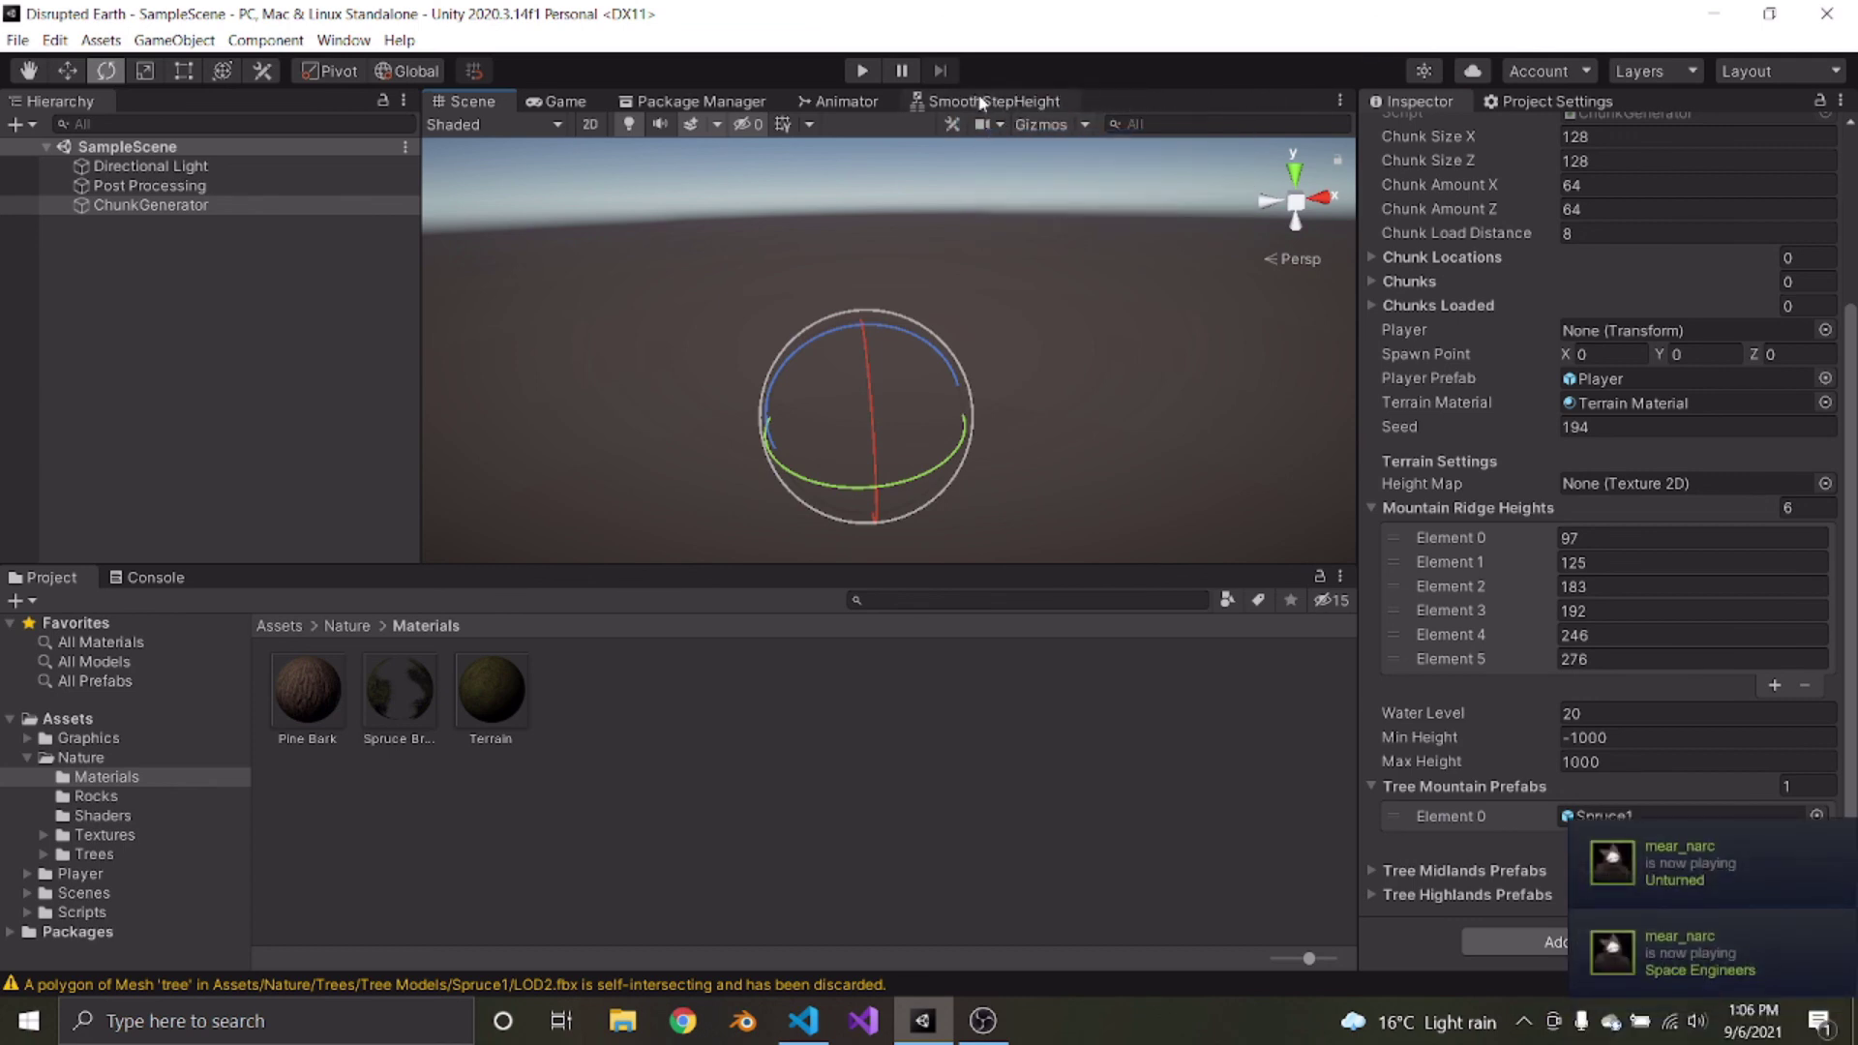
pyautogui.rightClick(980, 102)
pyautogui.click(1031, 134)
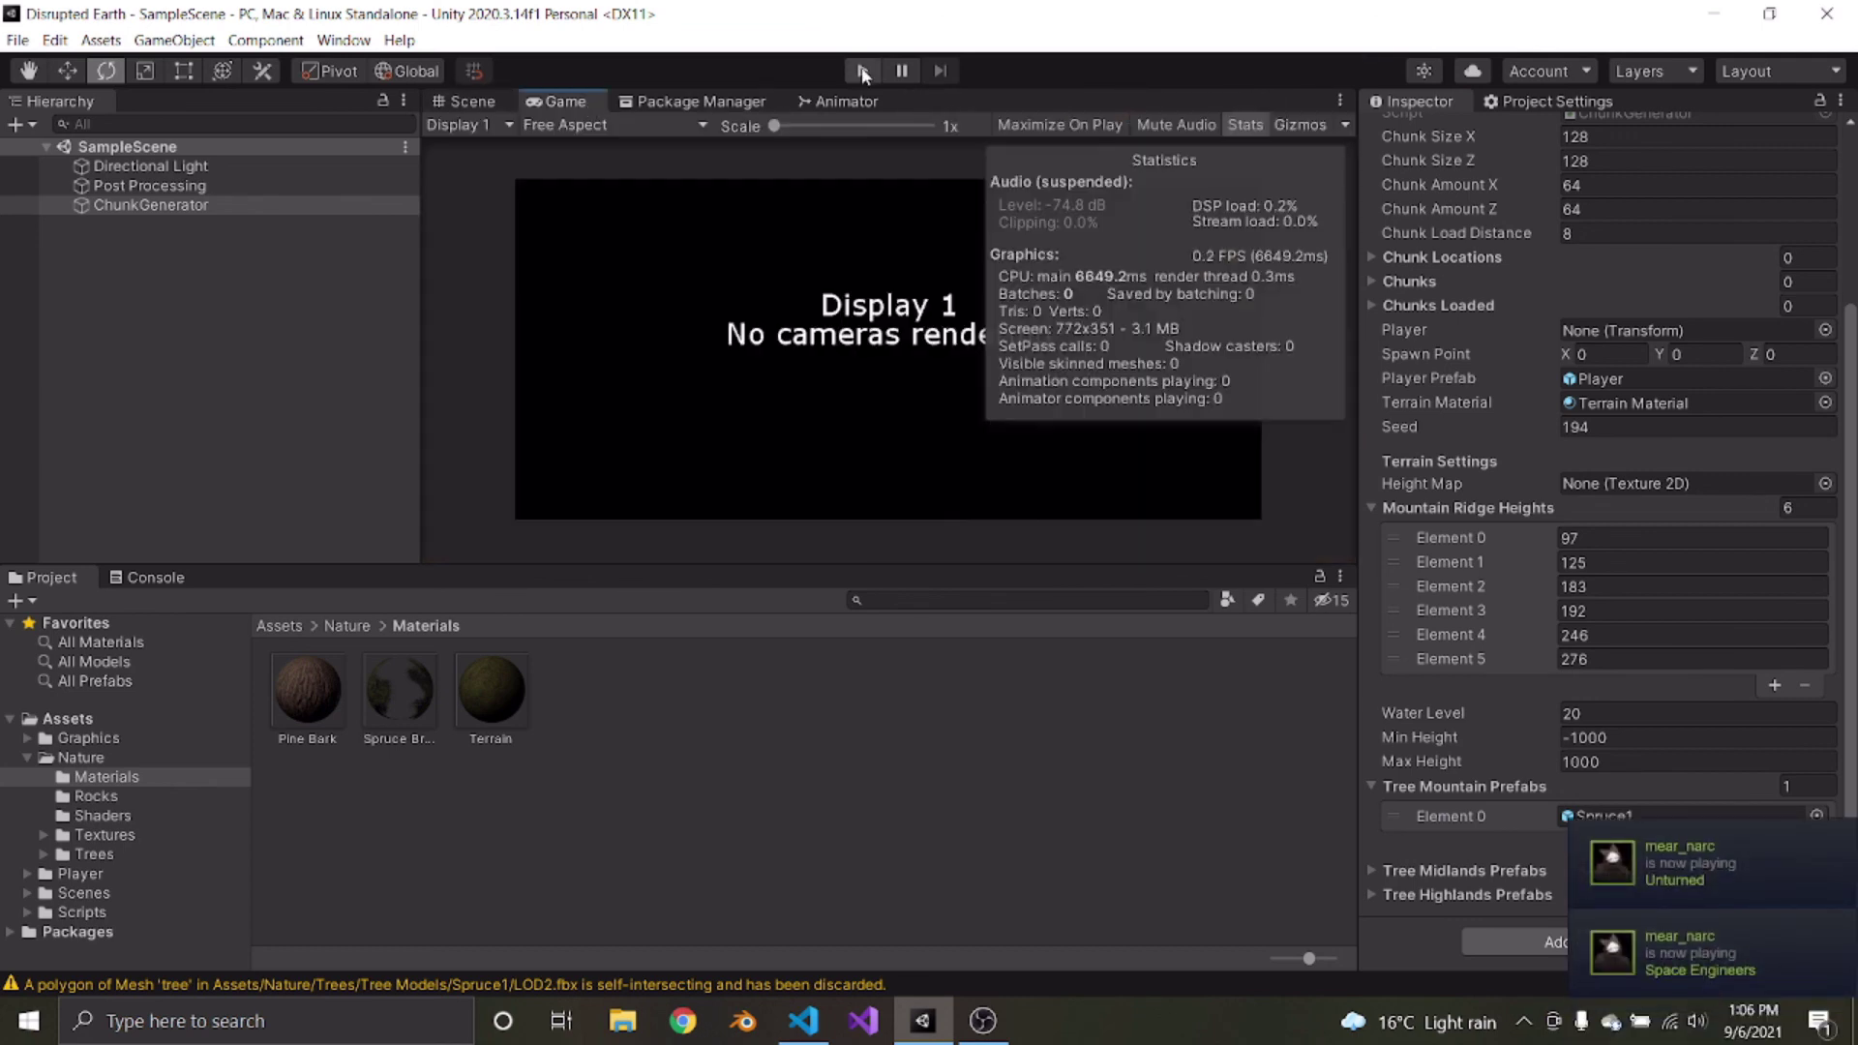
# Run the game, inspect the generated terrain and its spruce trees in the scene view, and stop play mode
pyautogui.click(862, 71)
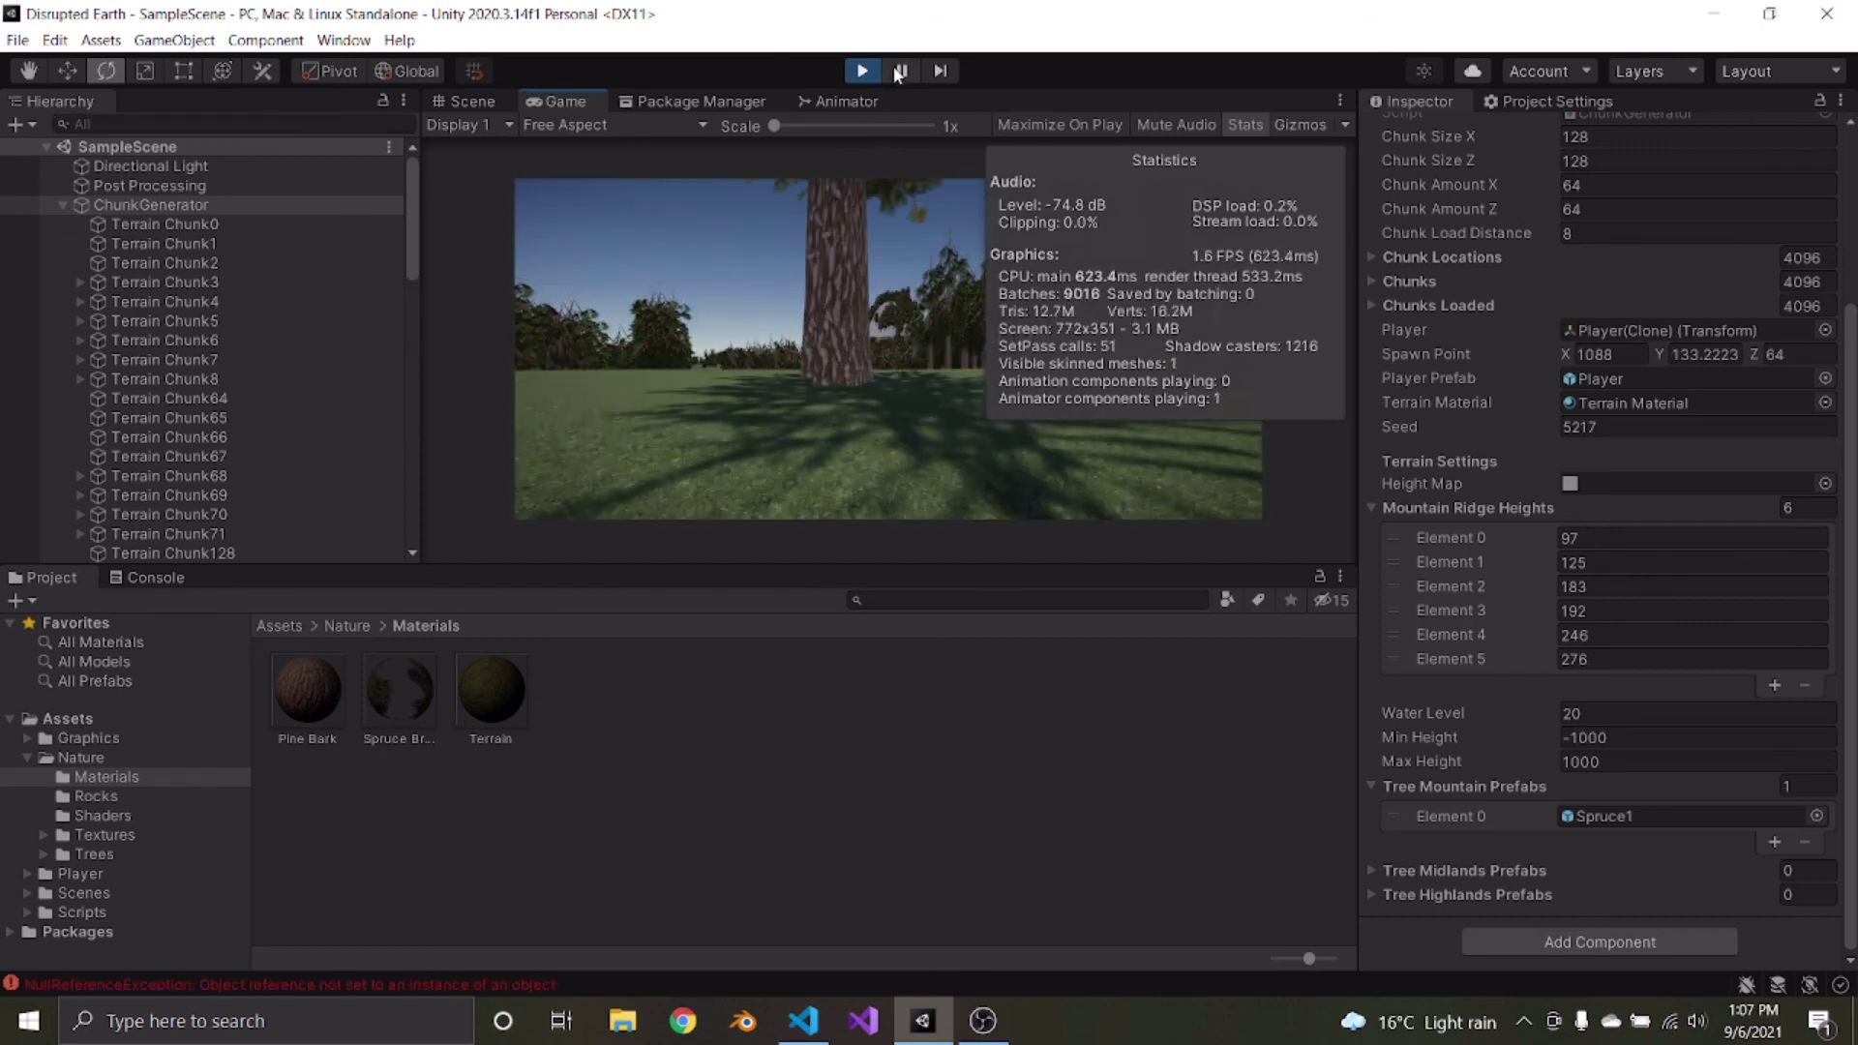
pyautogui.click(476, 102)
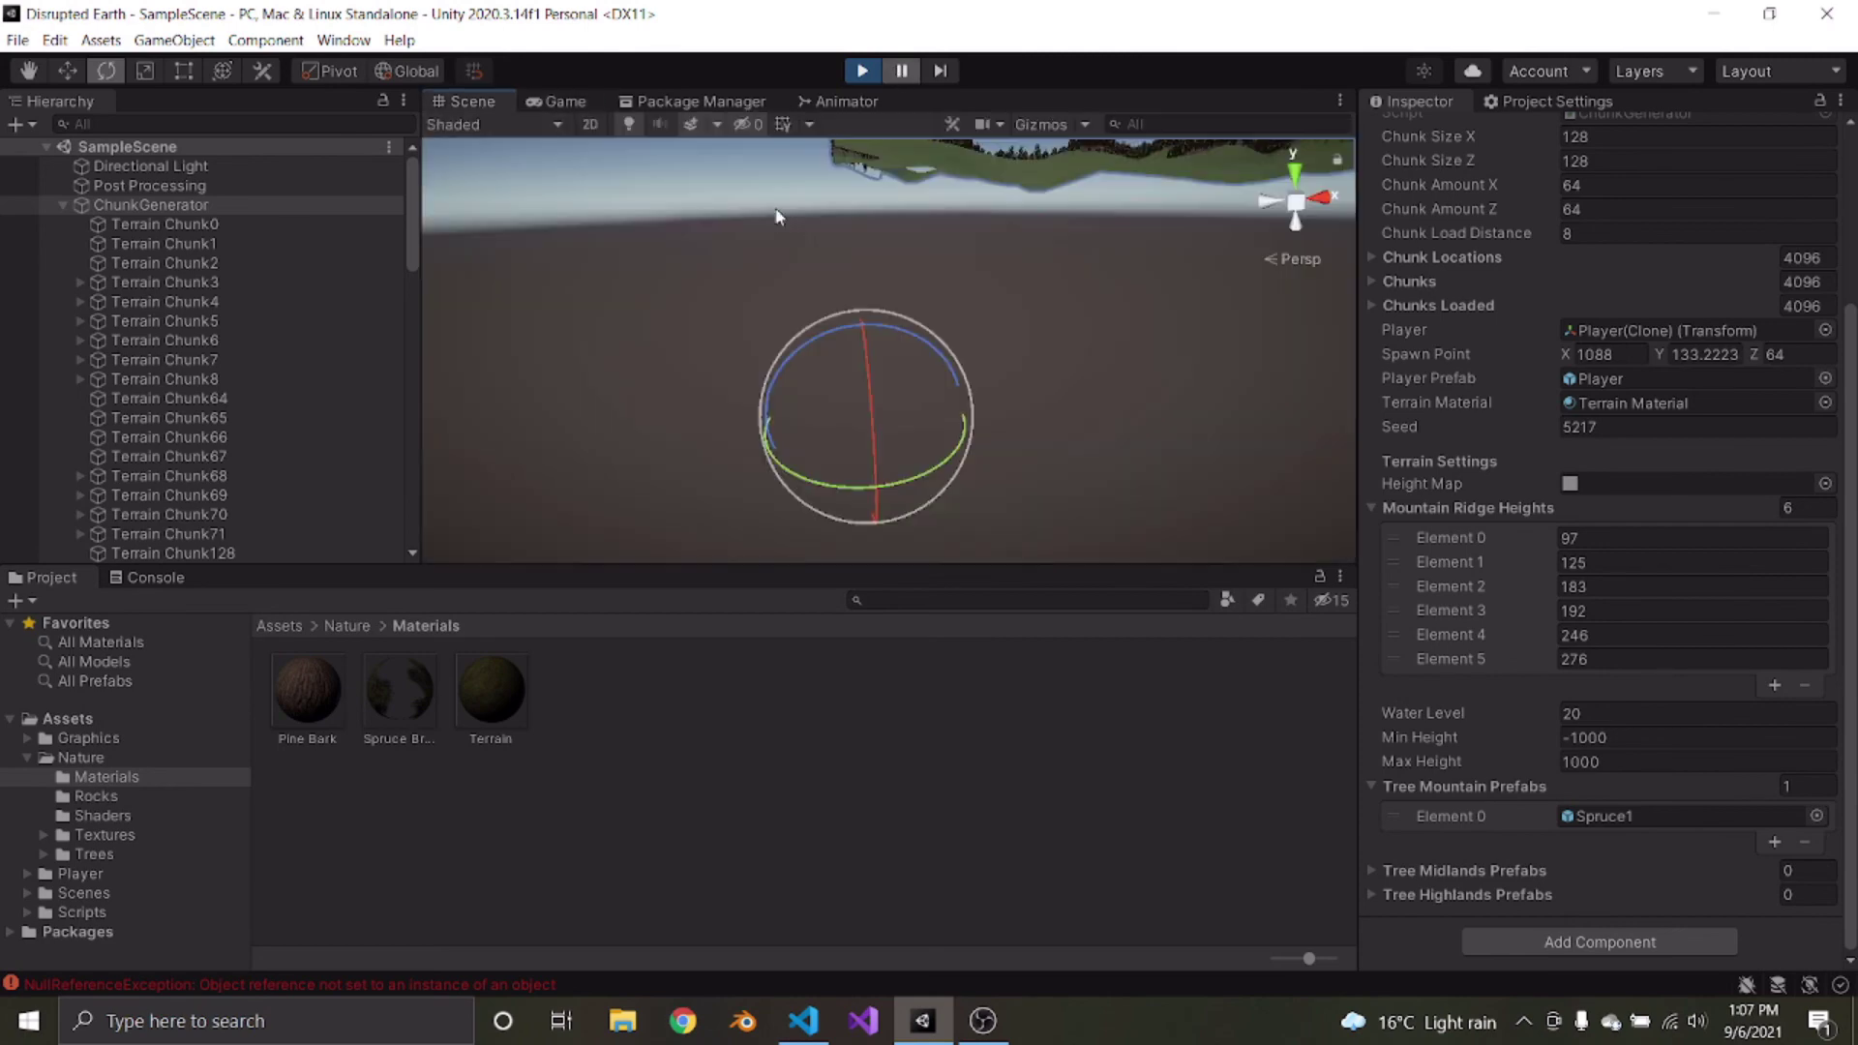
pyautogui.keyDown('alt'); pyautogui.moveTo(874, 333); pyautogui.dragTo(990, 283); pyautogui.keyUp('alt')
pyautogui.click(842, 235)
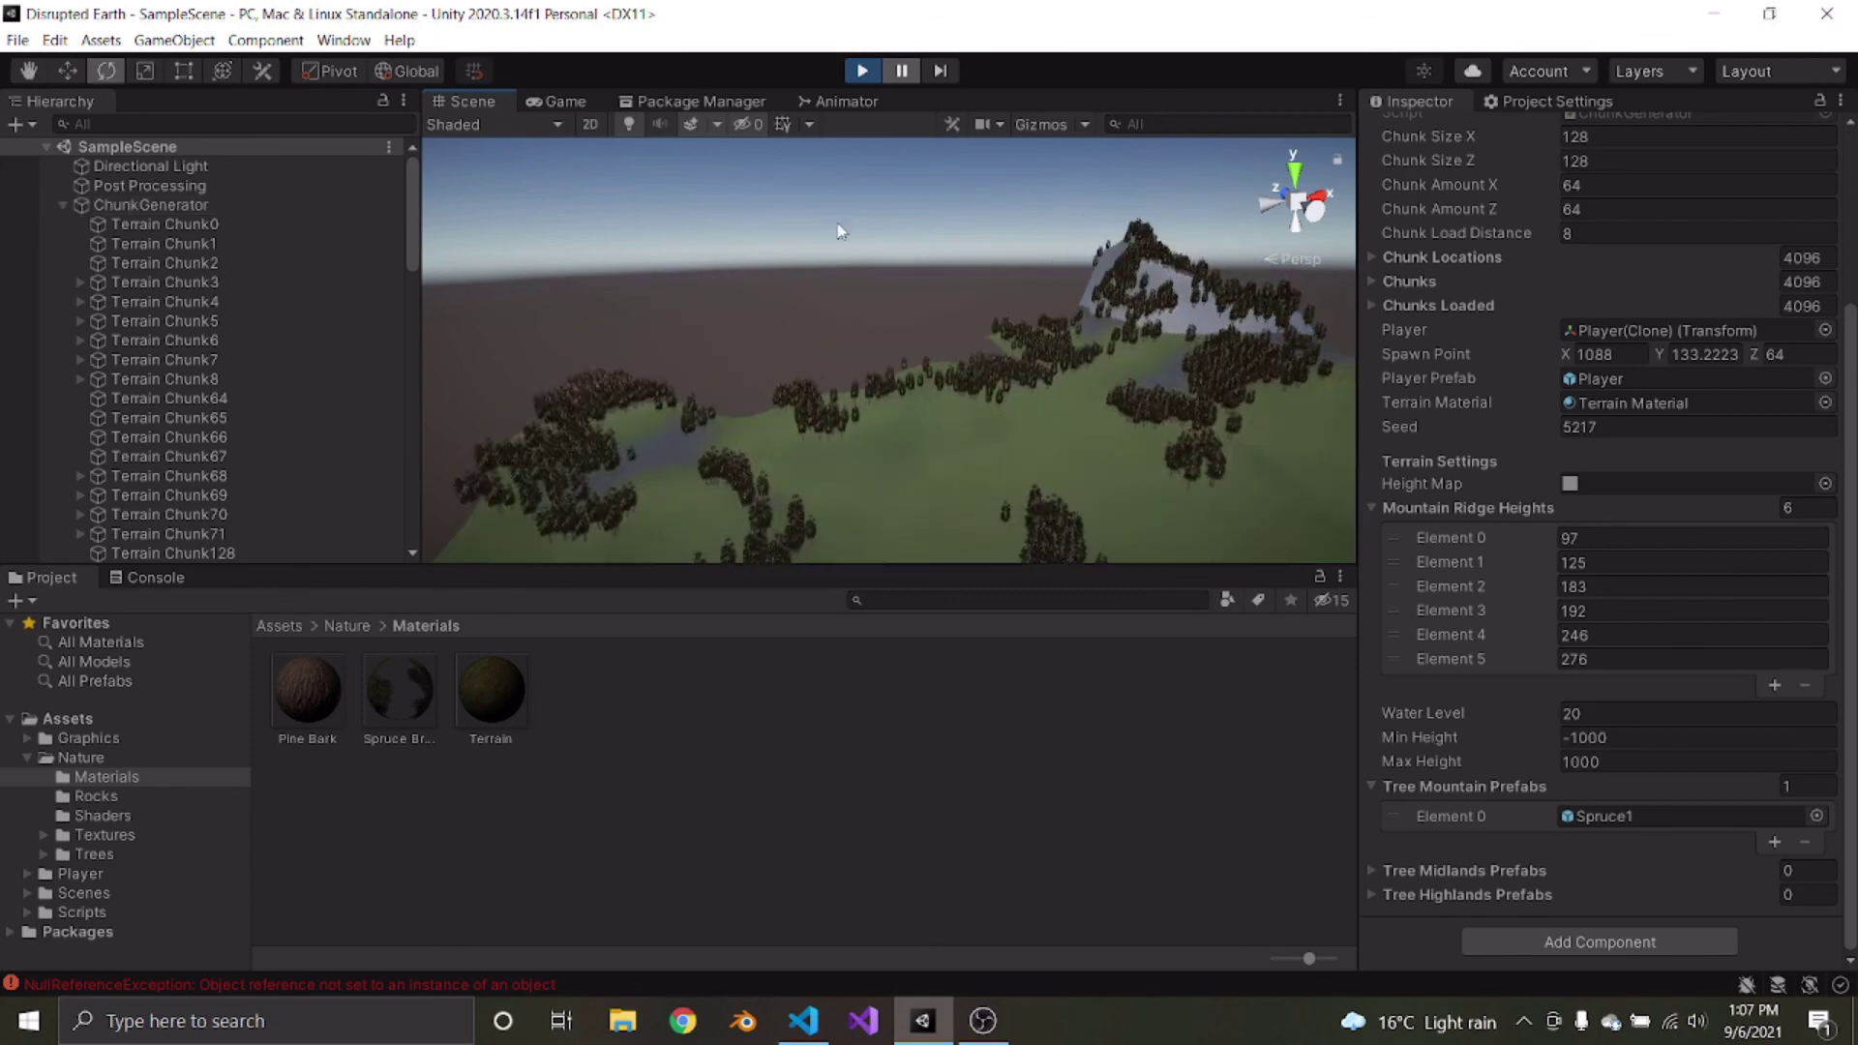
pyautogui.keyDown('alt'); pyautogui.moveTo(842, 234); pyautogui.dragTo(1551, 463); pyautogui.keyUp('alt')
pyautogui.press('w')
pyautogui.moveTo(1552, 462); pyautogui.dragTo(1606, 376, button='right')
pyautogui.press('s')
pyautogui.press('w')
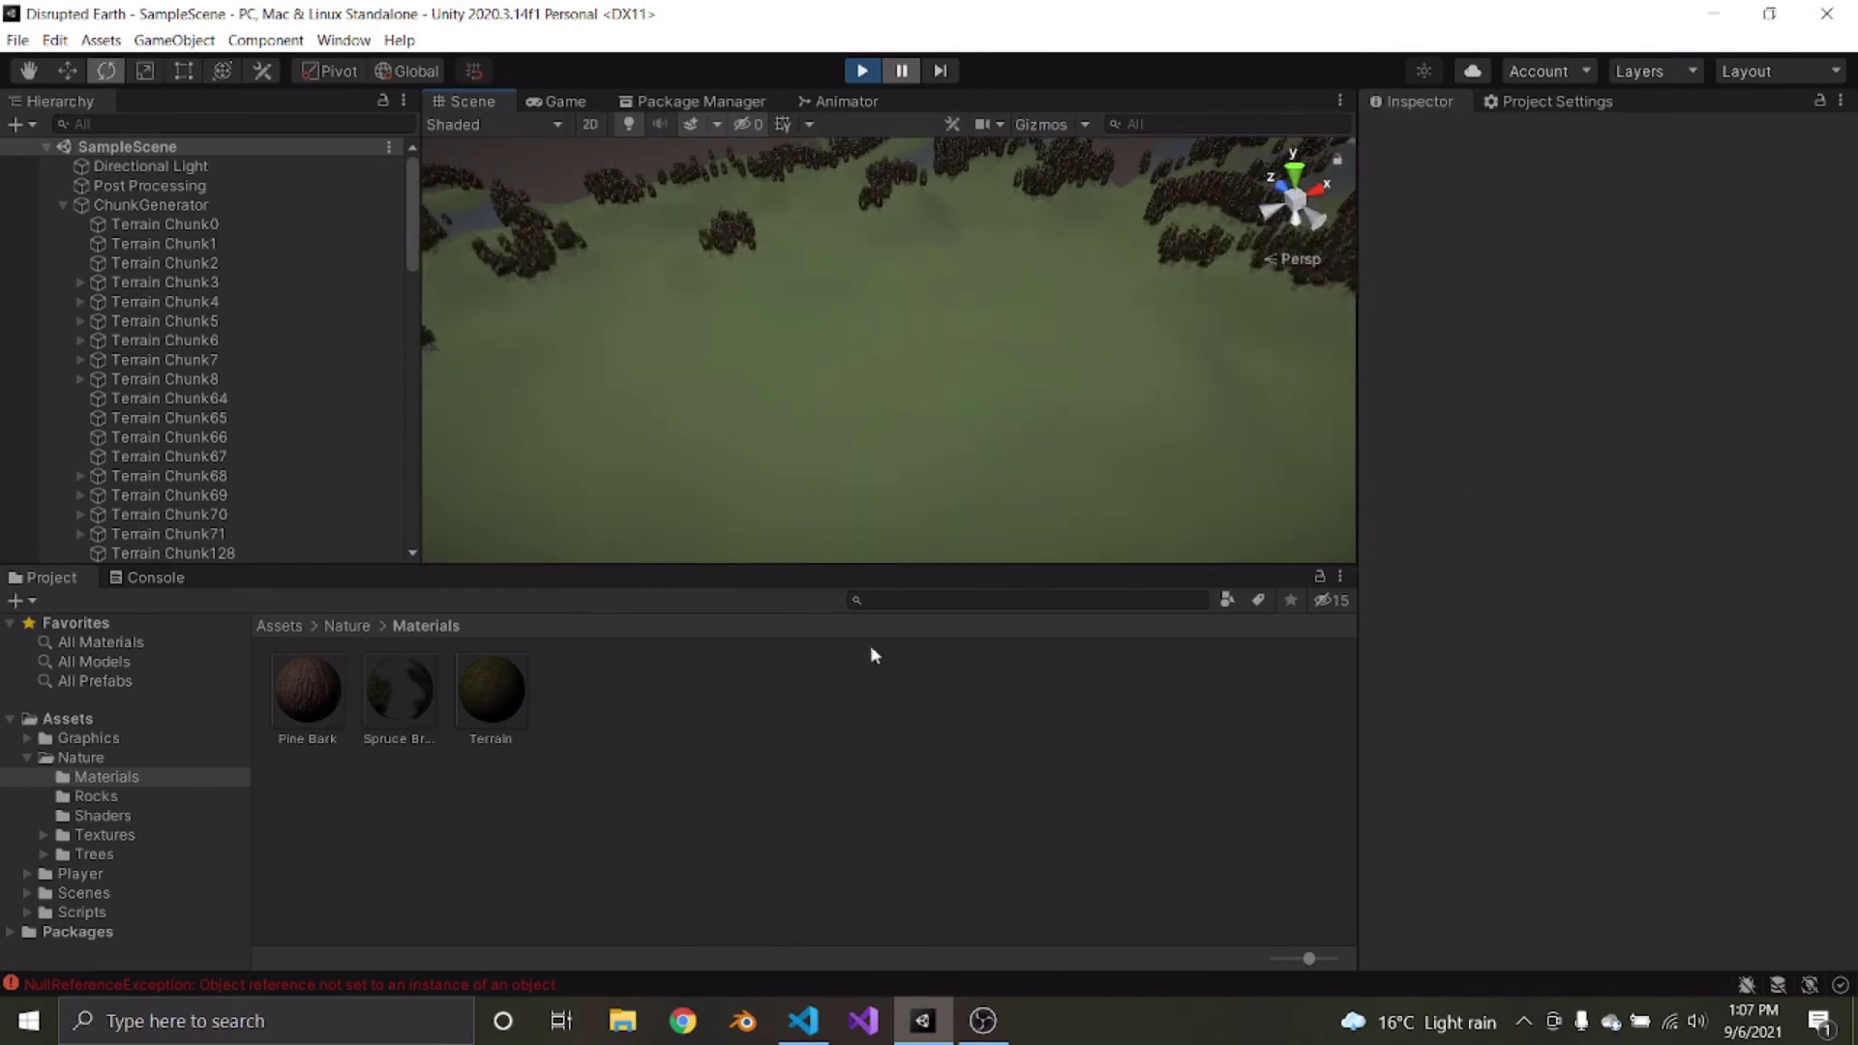
pyautogui.click(862, 72)
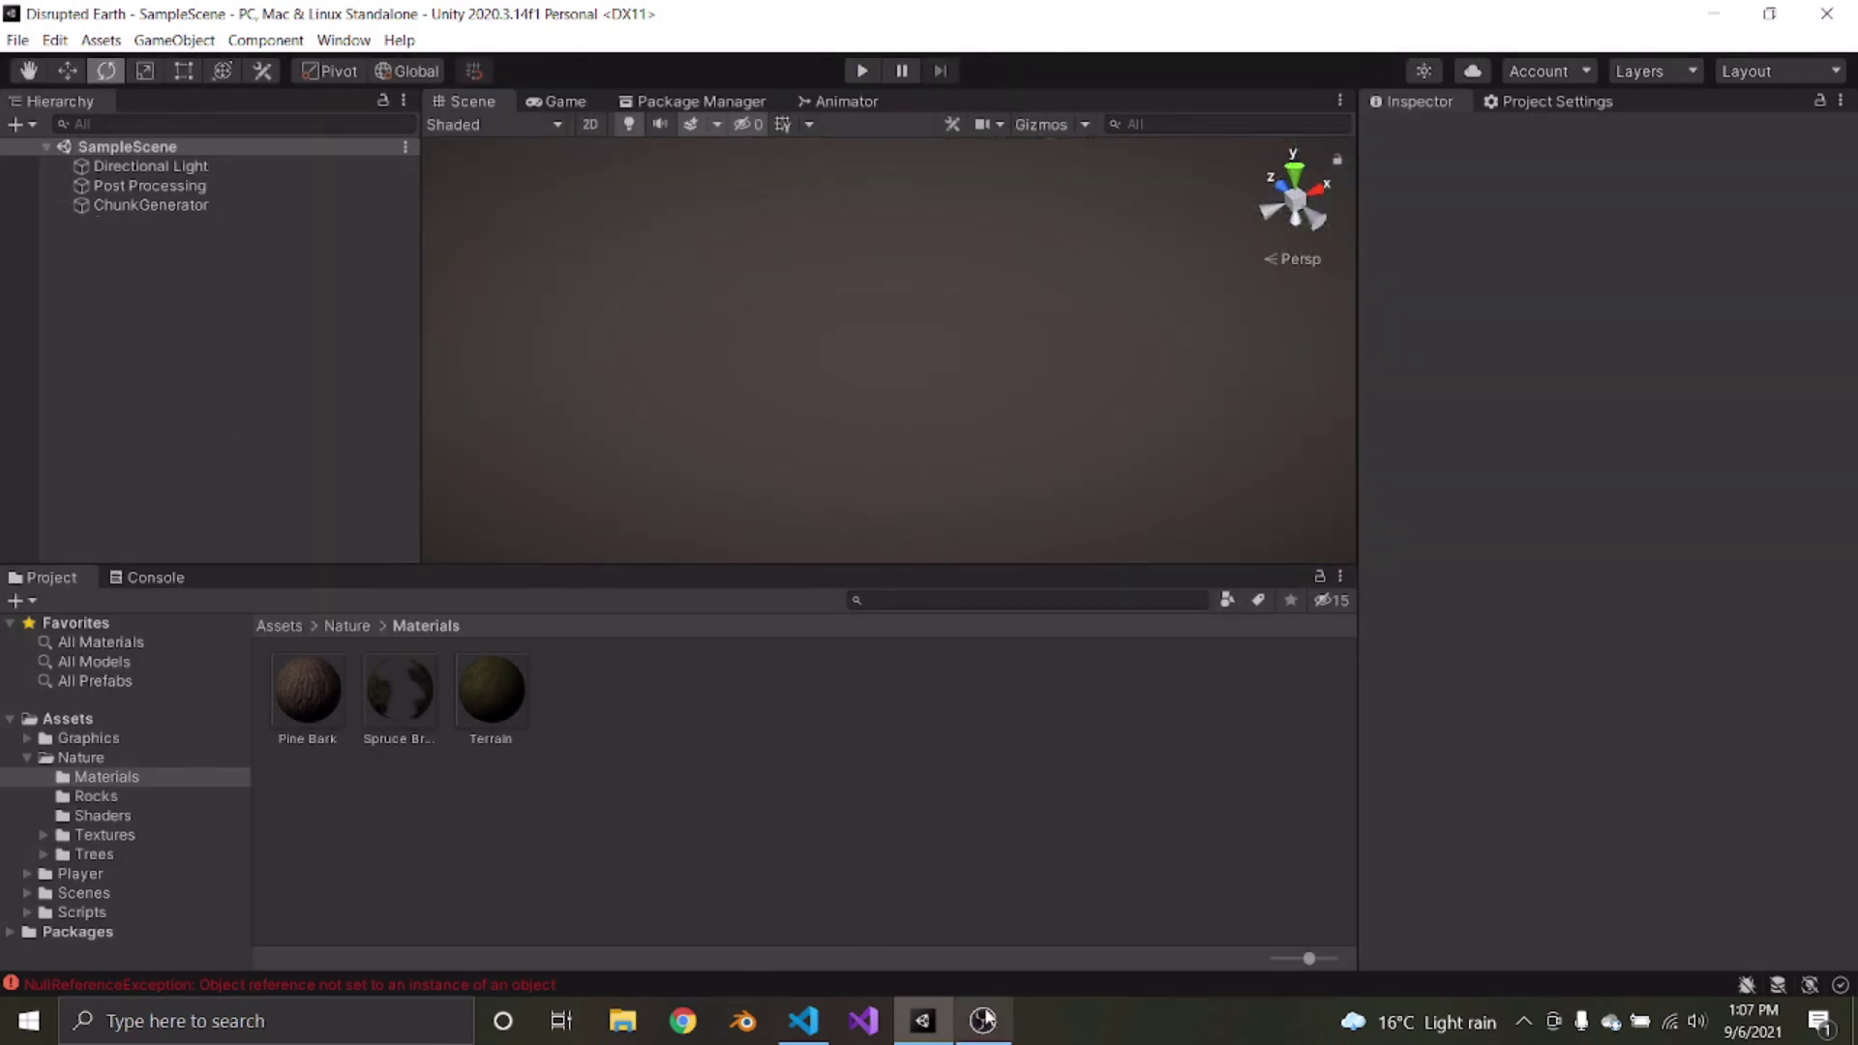
pyautogui.click(984, 1018)
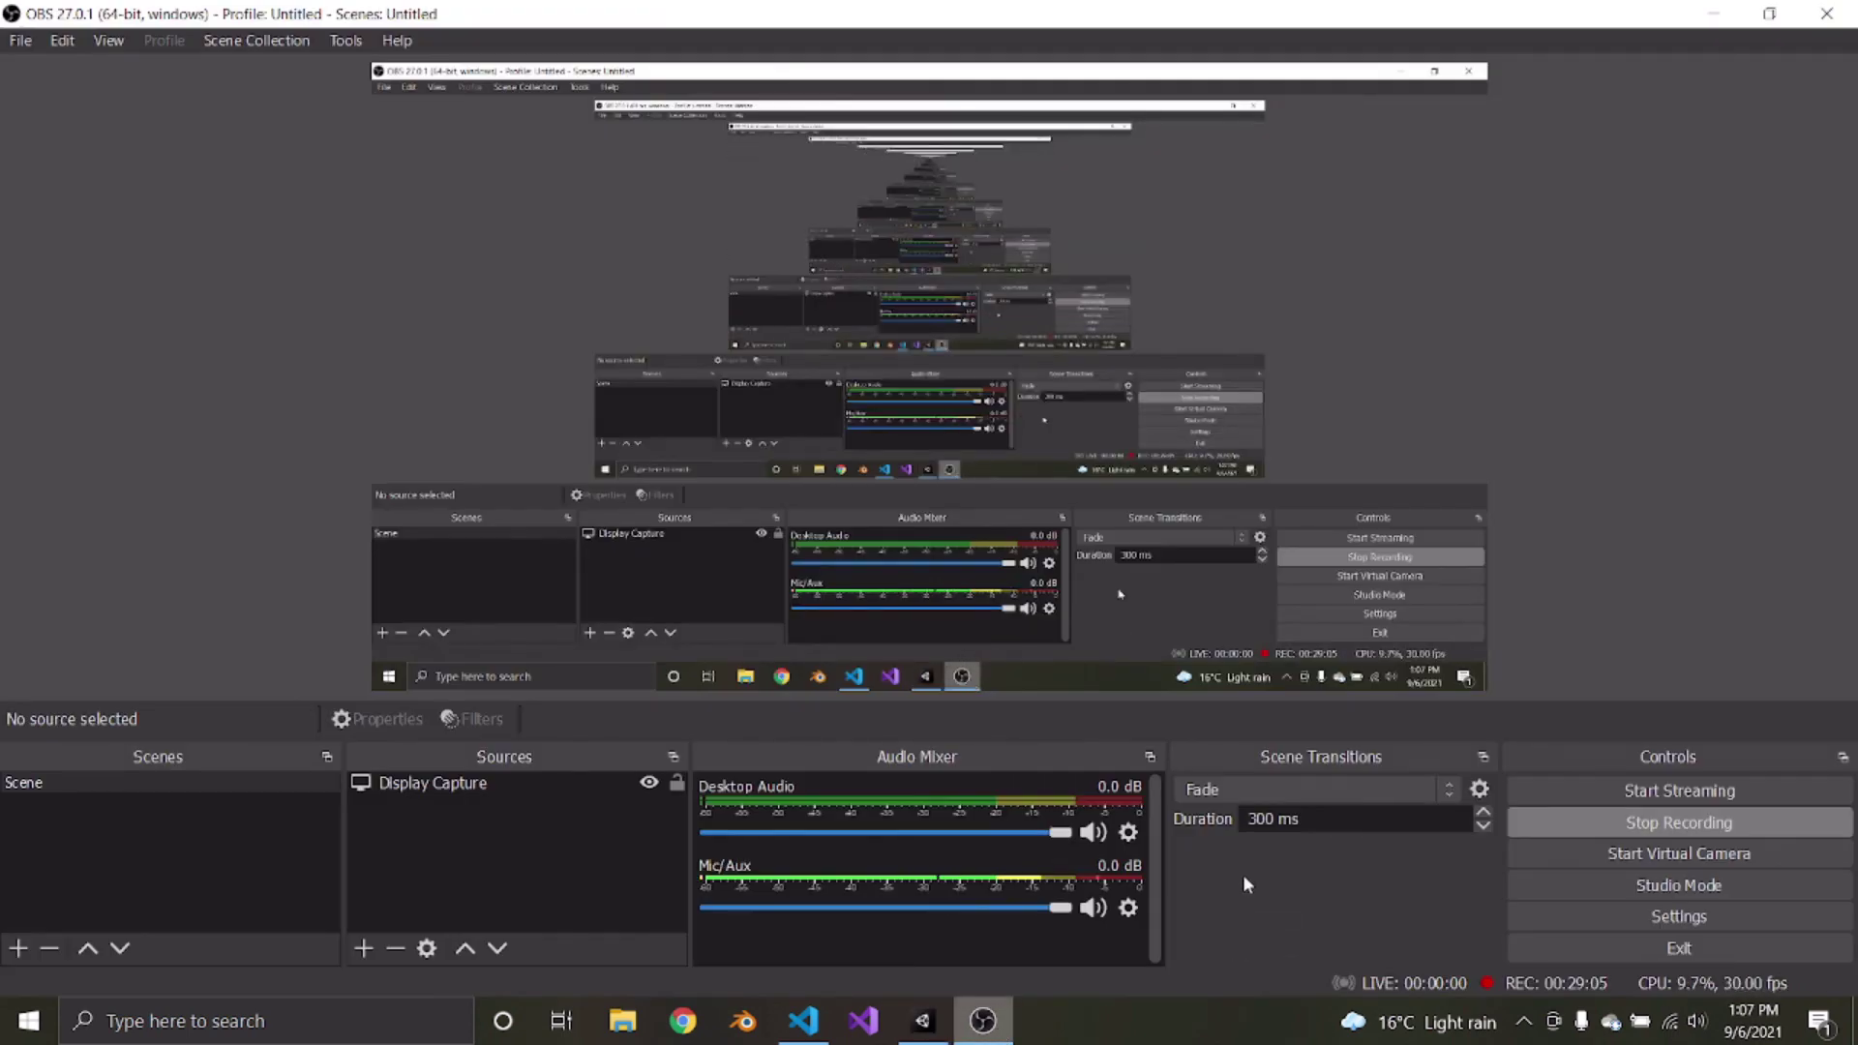